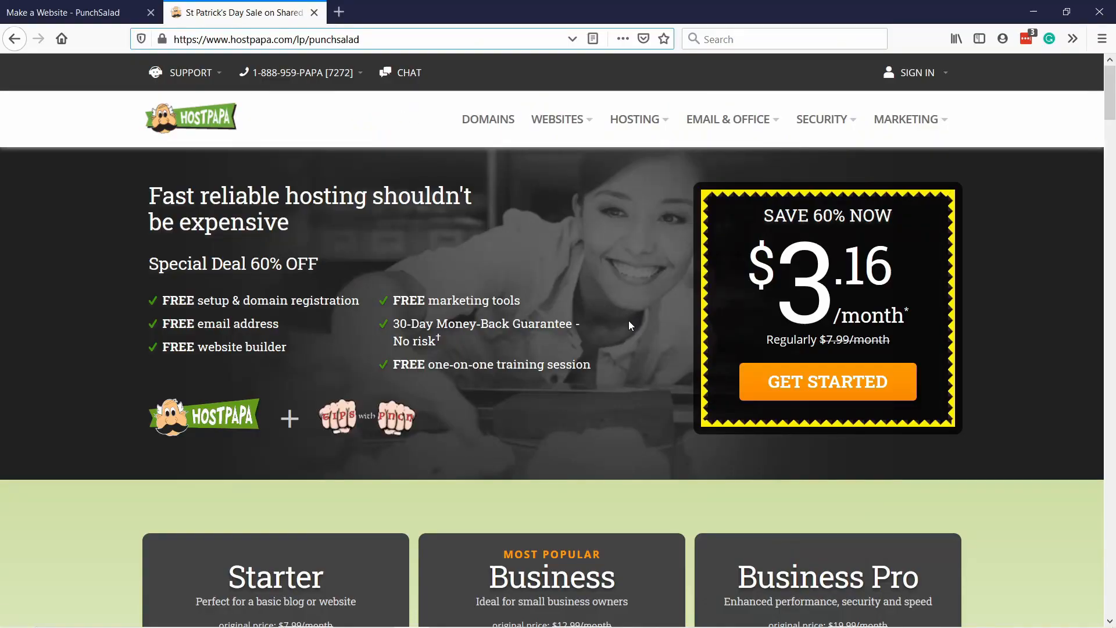
# Start an order for the HostPapa Starter web hosting plan from the pricing comparison.
pyautogui.scroll(-7, 629, 325)
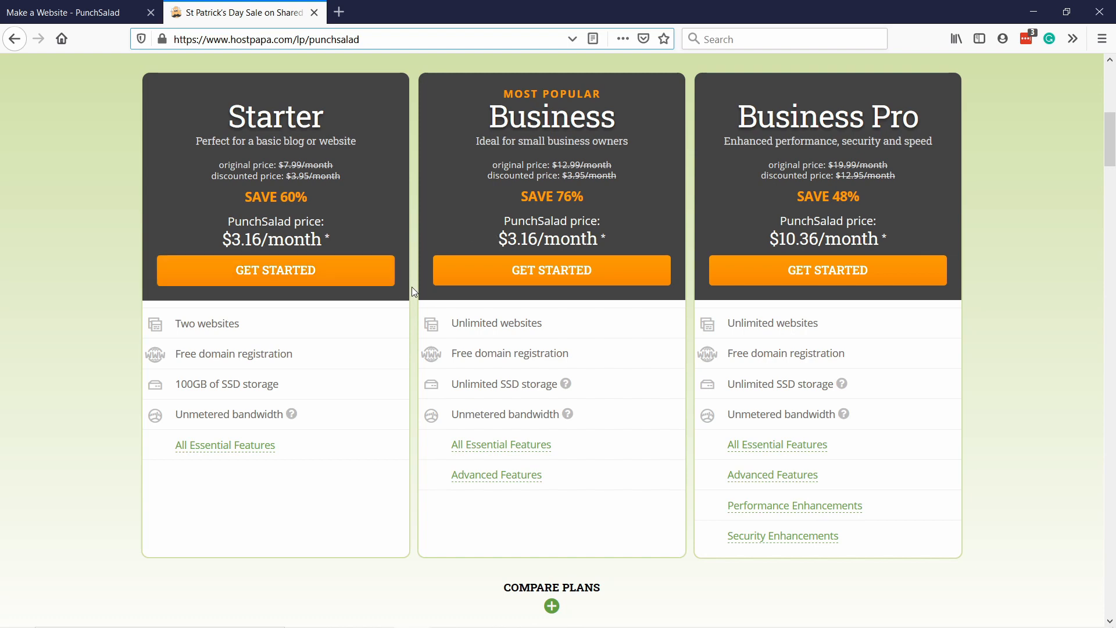
pyautogui.click(326, 275)
pyautogui.click(370, 282)
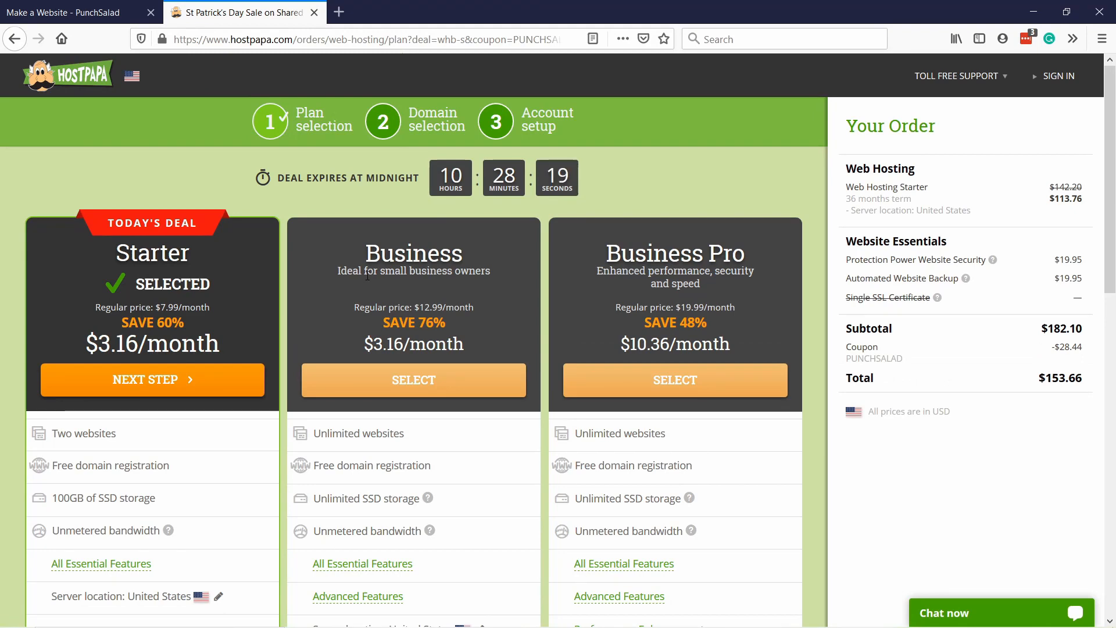
# Set the Starter plan's billing term to 12 months at $4.76/month.
pyautogui.scroll(-8, 340, 232)
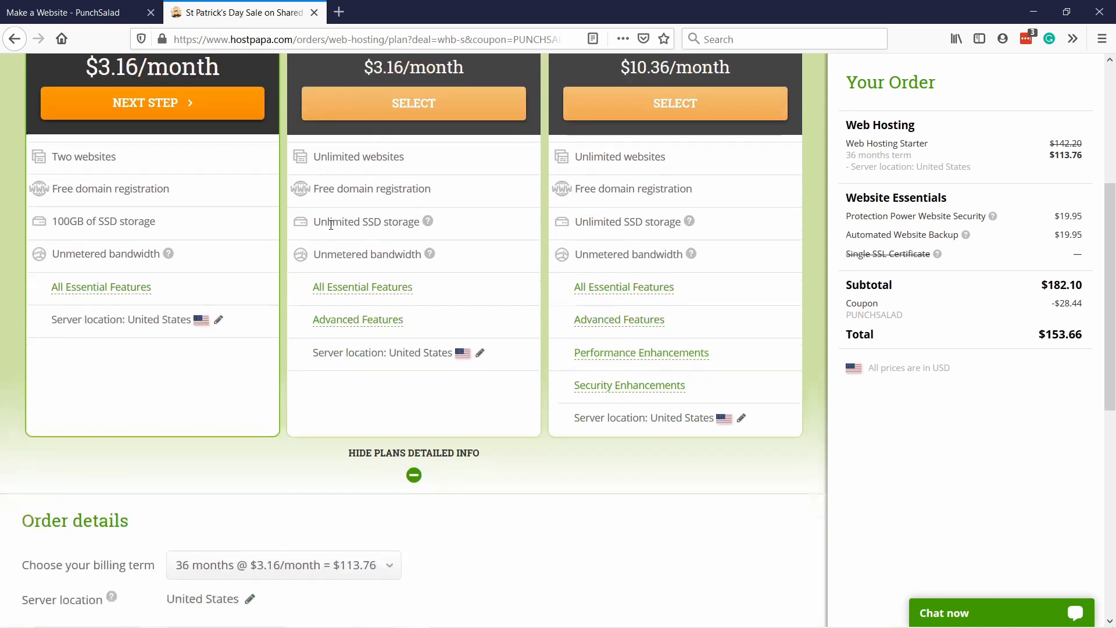
pyautogui.click(268, 387)
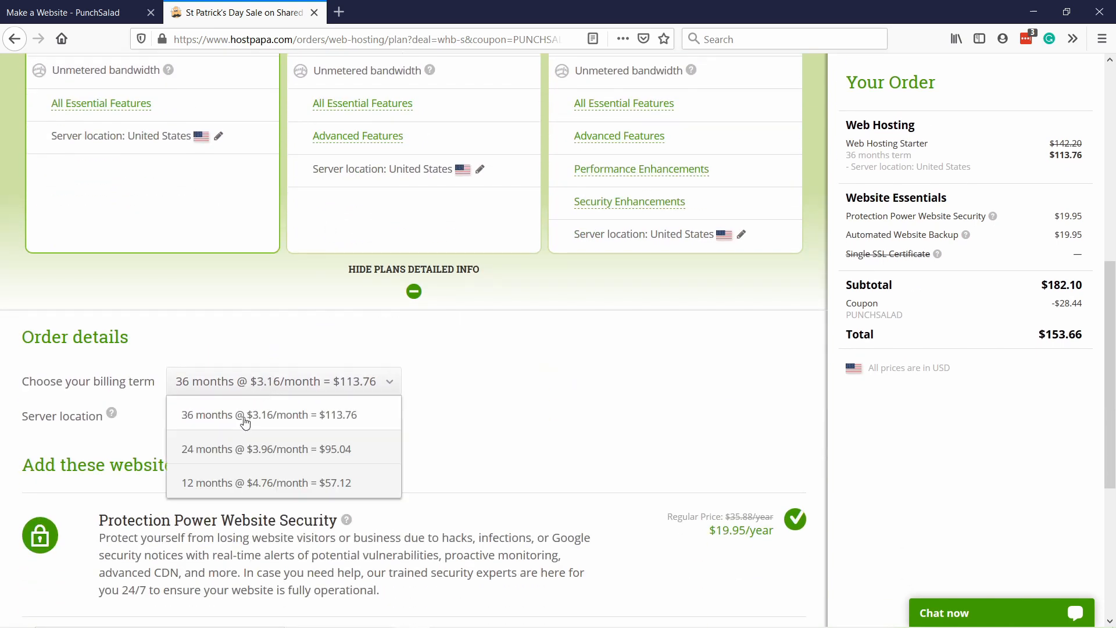
pyautogui.click(227, 481)
# Remove Protection Power Website Security and Automated Website Backup from the order and continue to domain selection.
pyautogui.scroll(-4, 537, 413)
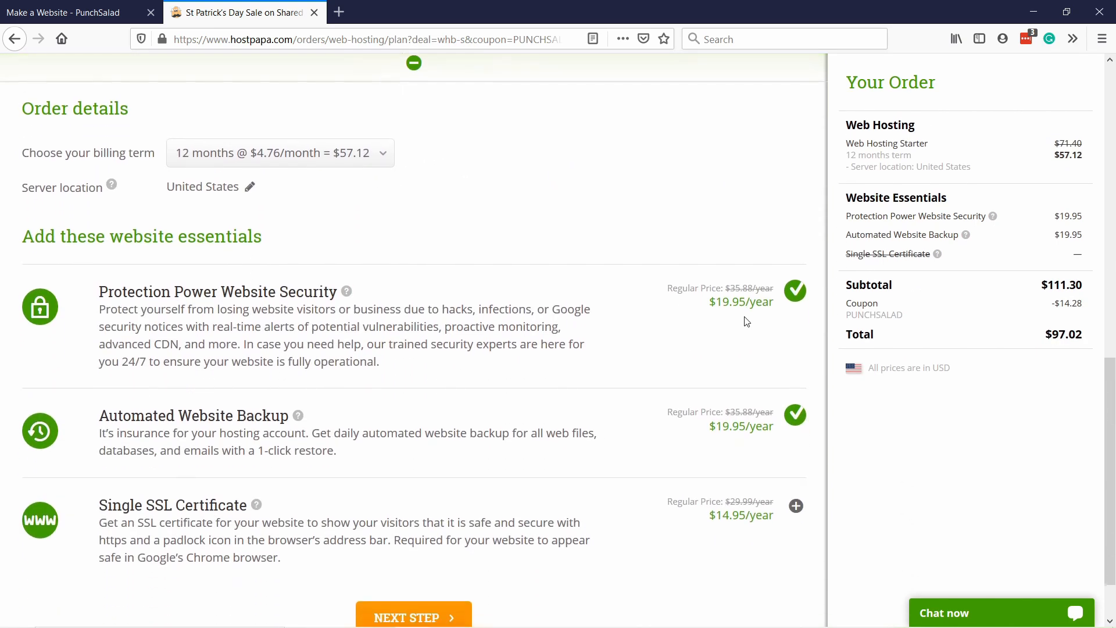
pyautogui.click(795, 290)
pyautogui.click(795, 414)
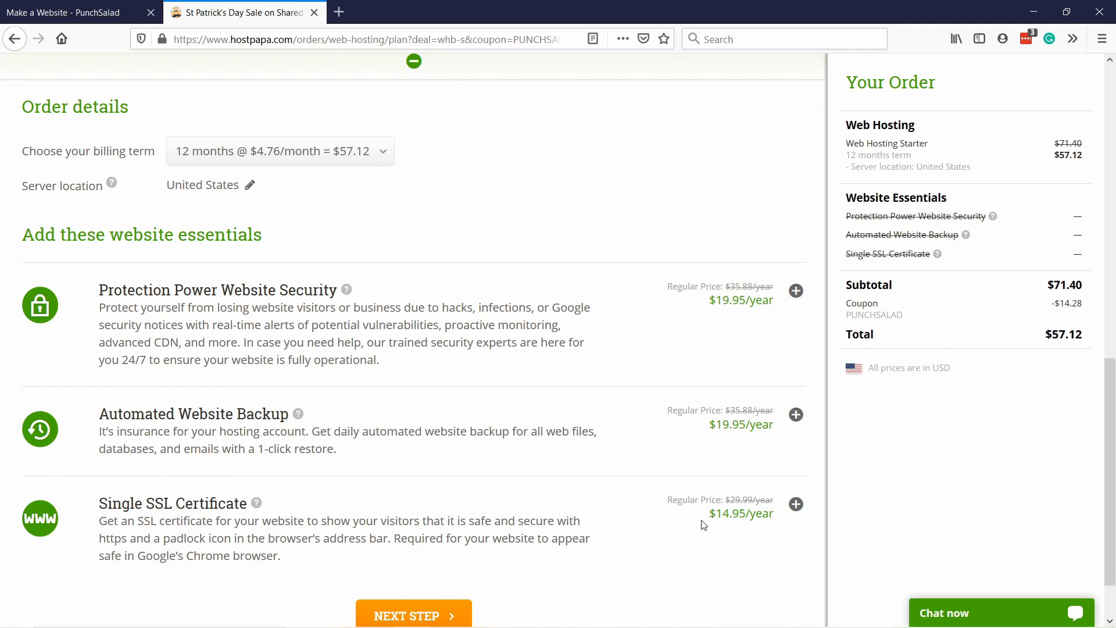
pyautogui.scroll(-1, 704, 519)
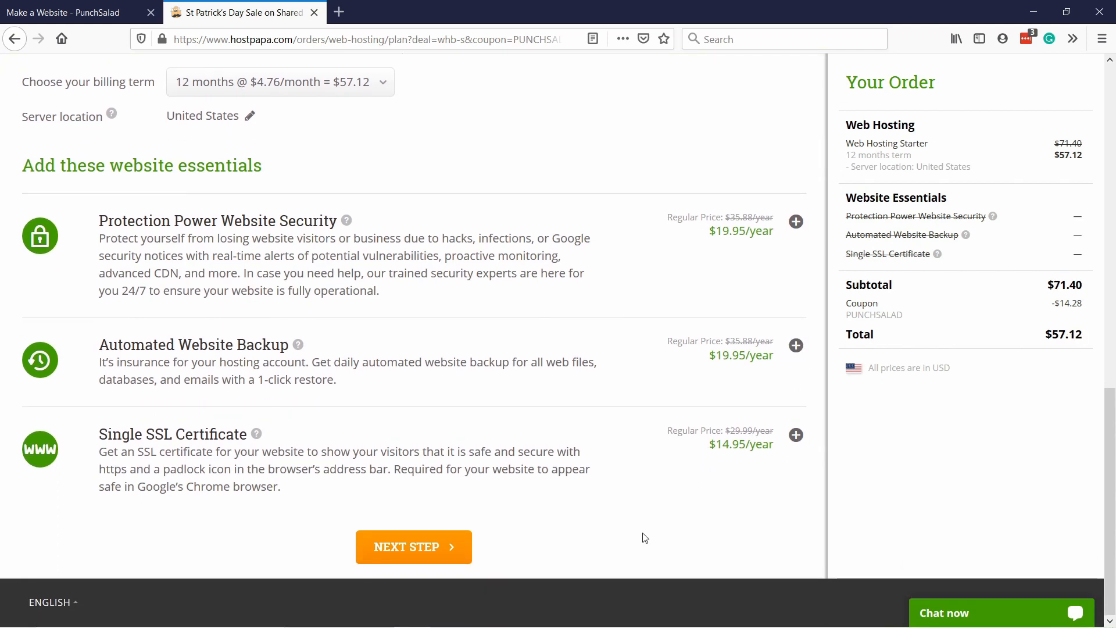
pyautogui.click(448, 561)
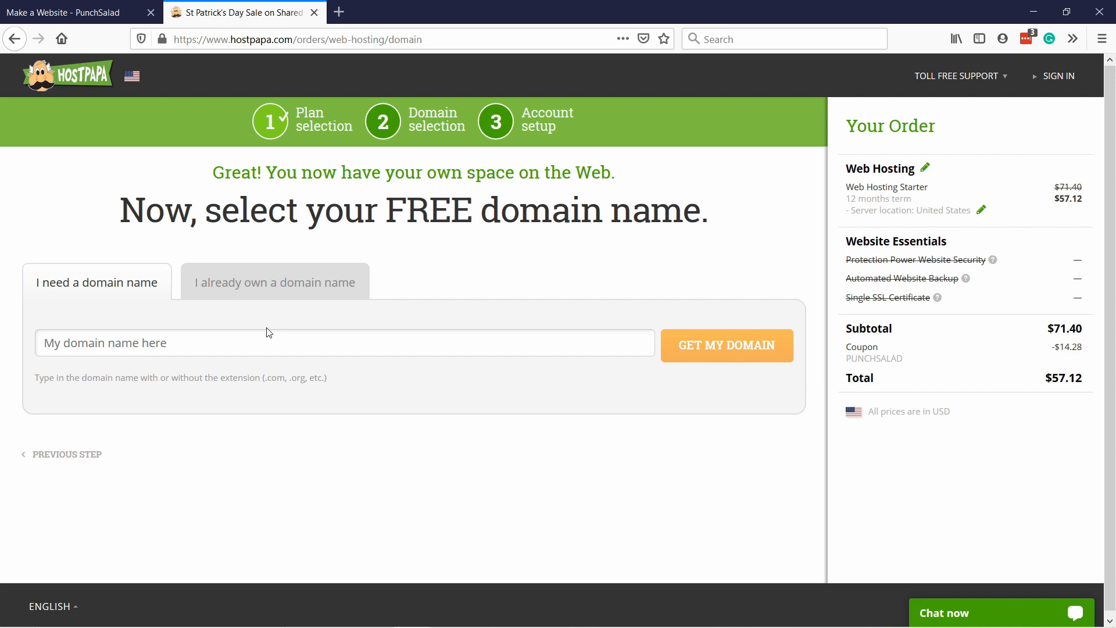
# Request the new free domain name thetipswithpunch.com for the hosting plan.
pyautogui.click(220, 348)
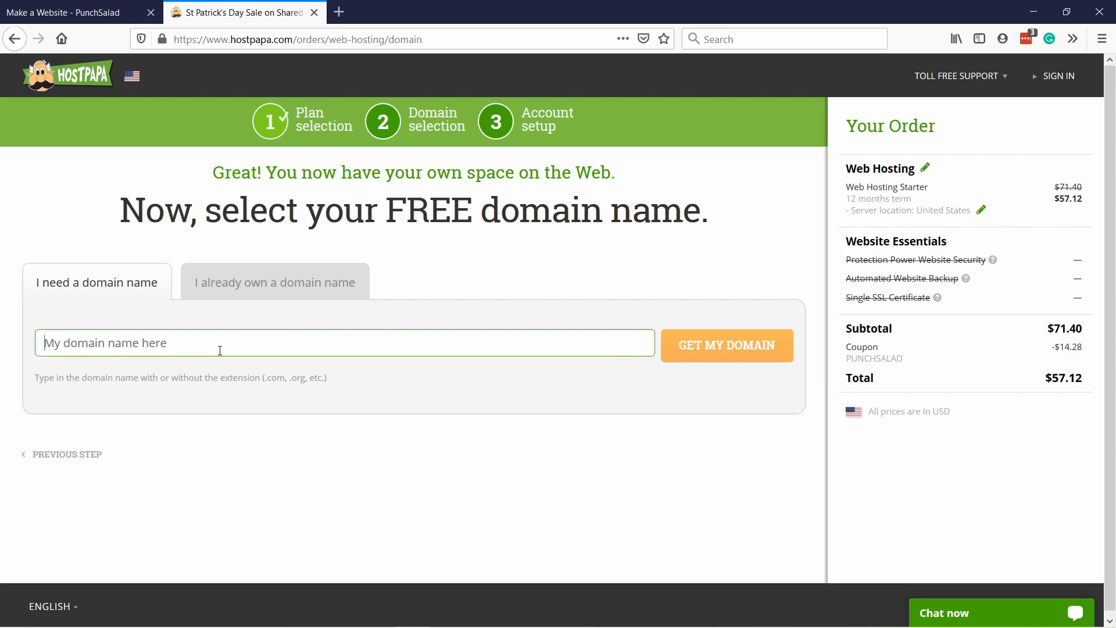
pyautogui.write('thetipsw')
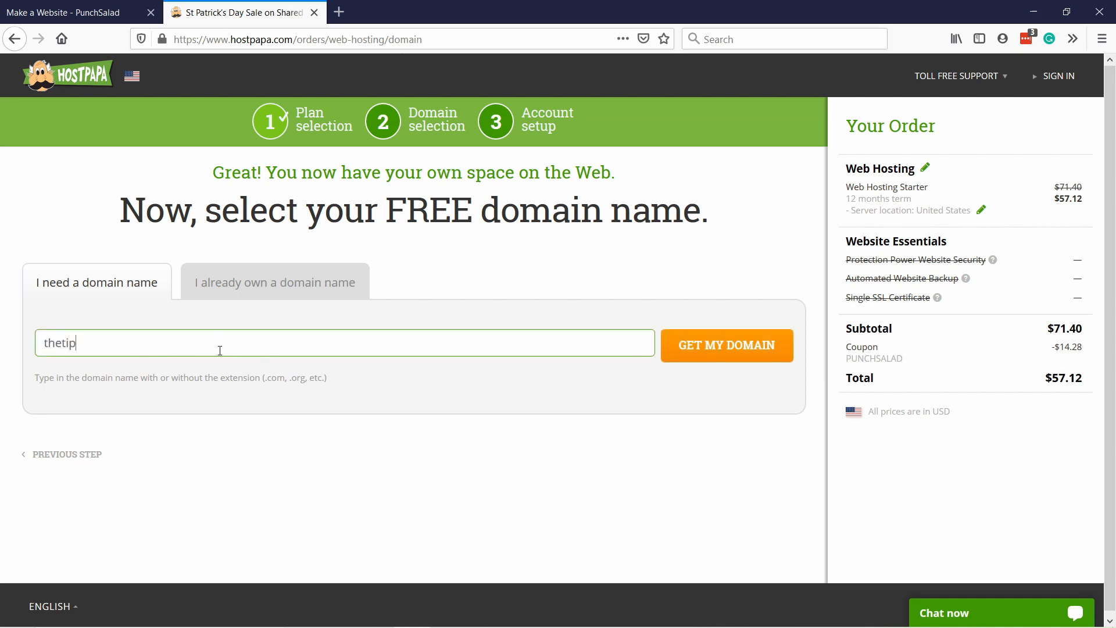
pyautogui.write('ithpunch.com')
pyautogui.click(727, 346)
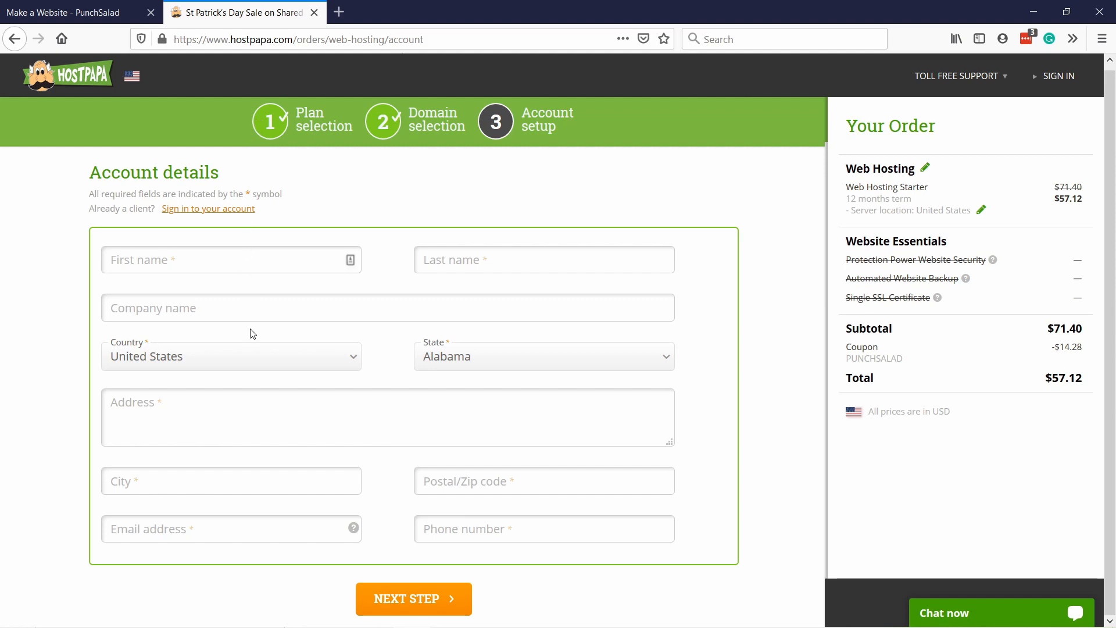
# Fill in the account details with the customer's name, address and contact data, choosing Netherlands as the country.
pyautogui.click(202, 261)
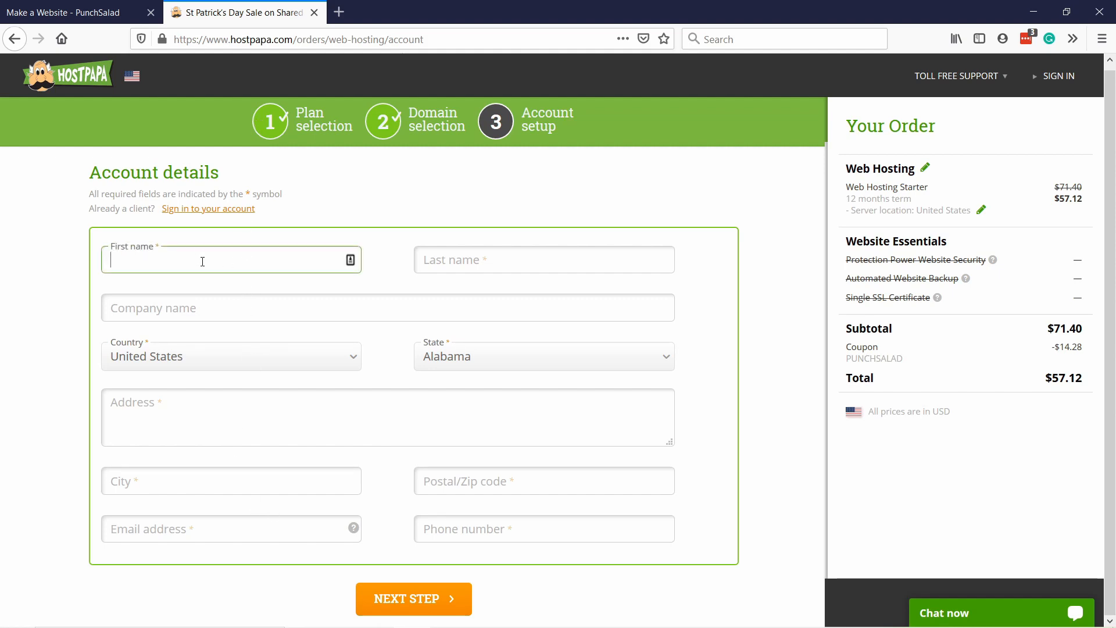
pyautogui.write('Robert')
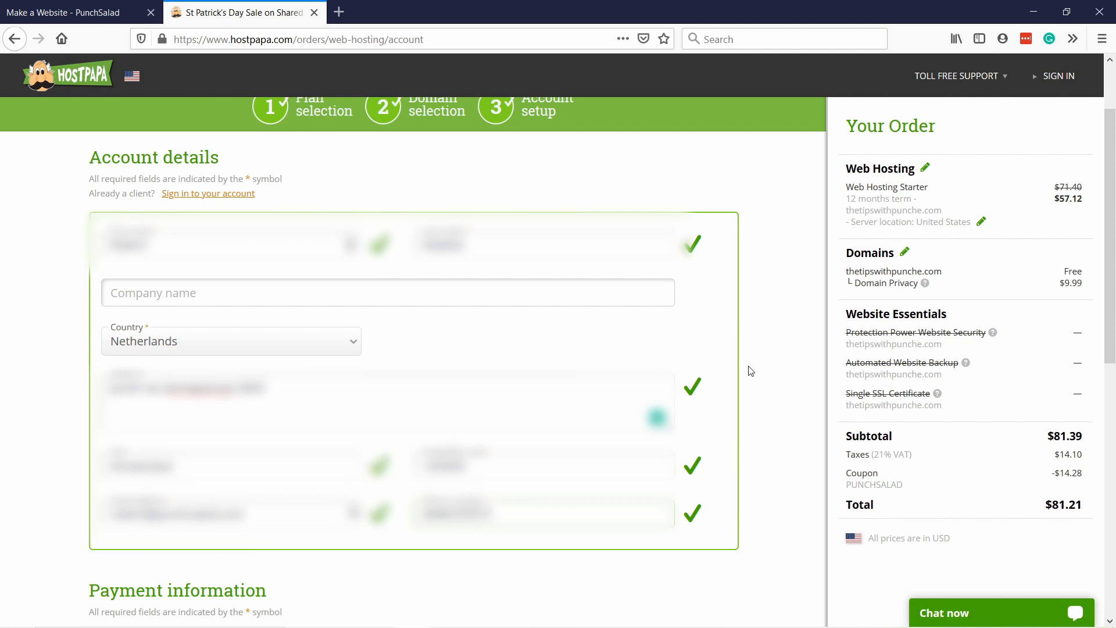
# Choose PayPal as the payment method and place the hosting order.
pyautogui.scroll(-8, 523, 279)
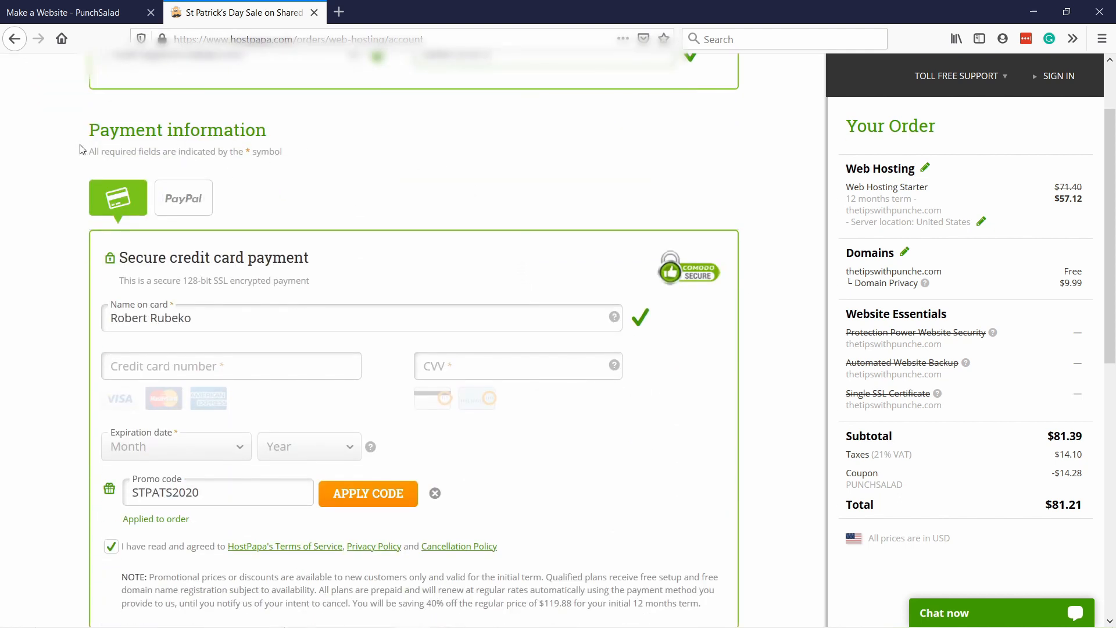
pyautogui.scroll(-1, 333, 230)
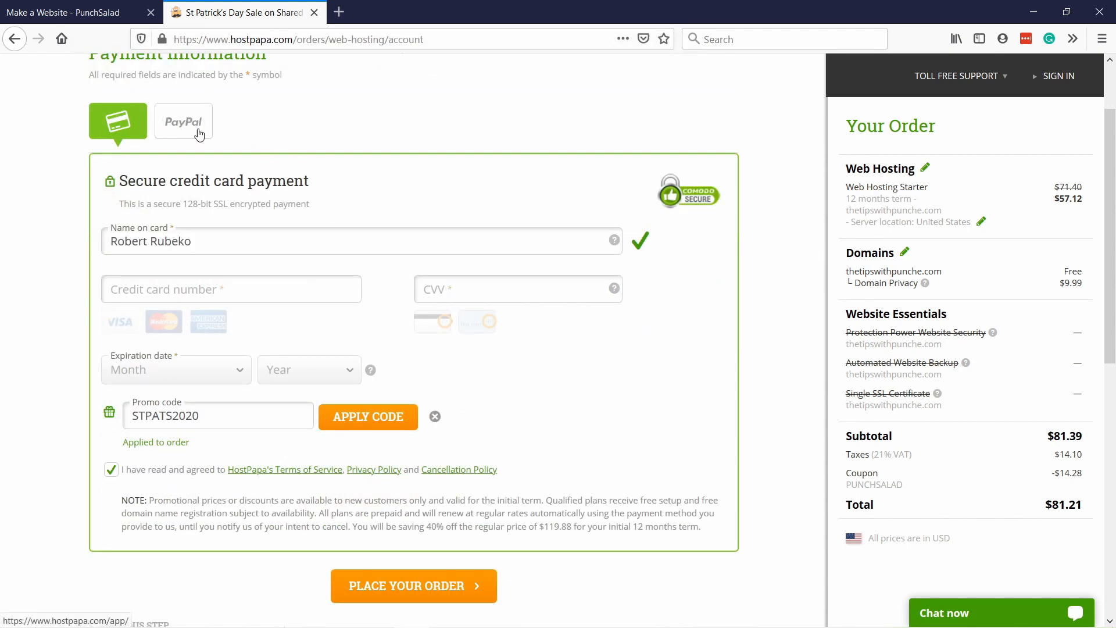
pyautogui.click(184, 122)
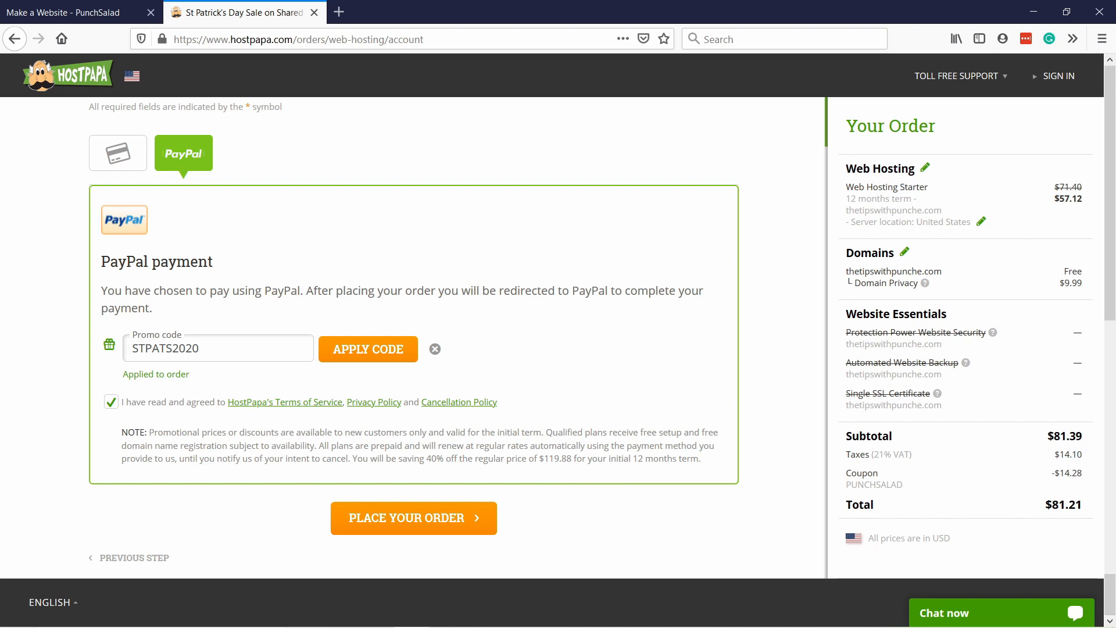
pyautogui.scroll(-6, 964, 314)
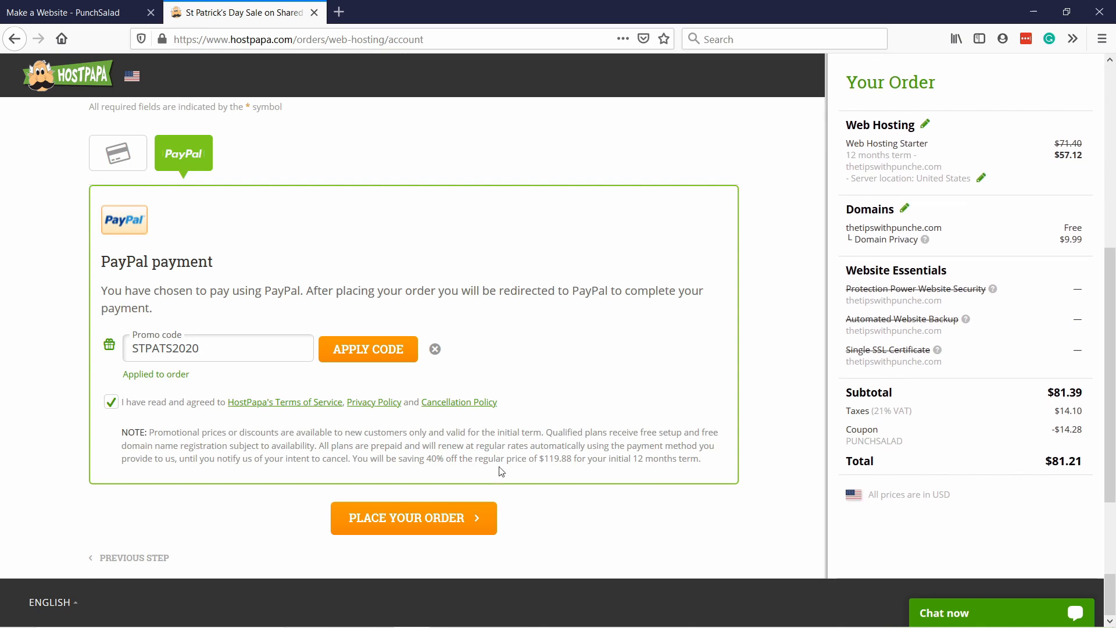
pyautogui.click(392, 522)
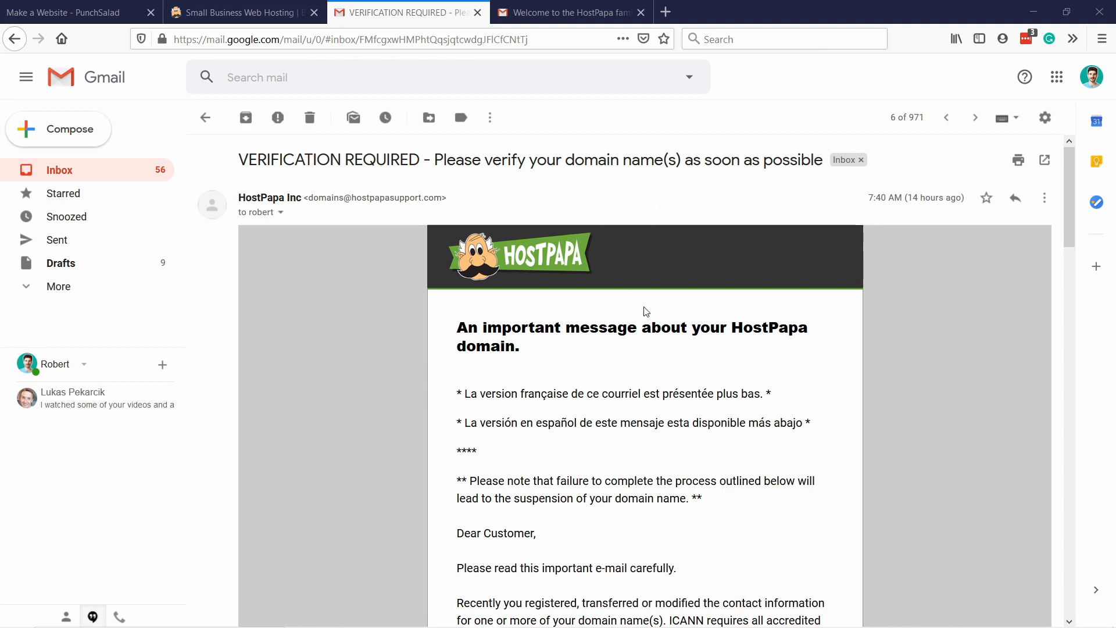
# Verify the contact information for thetipswithpunch.com through the link in HostPapa's Gmail verification message, and close the verification page and that message.
pyautogui.scroll(-9, 585, 289)
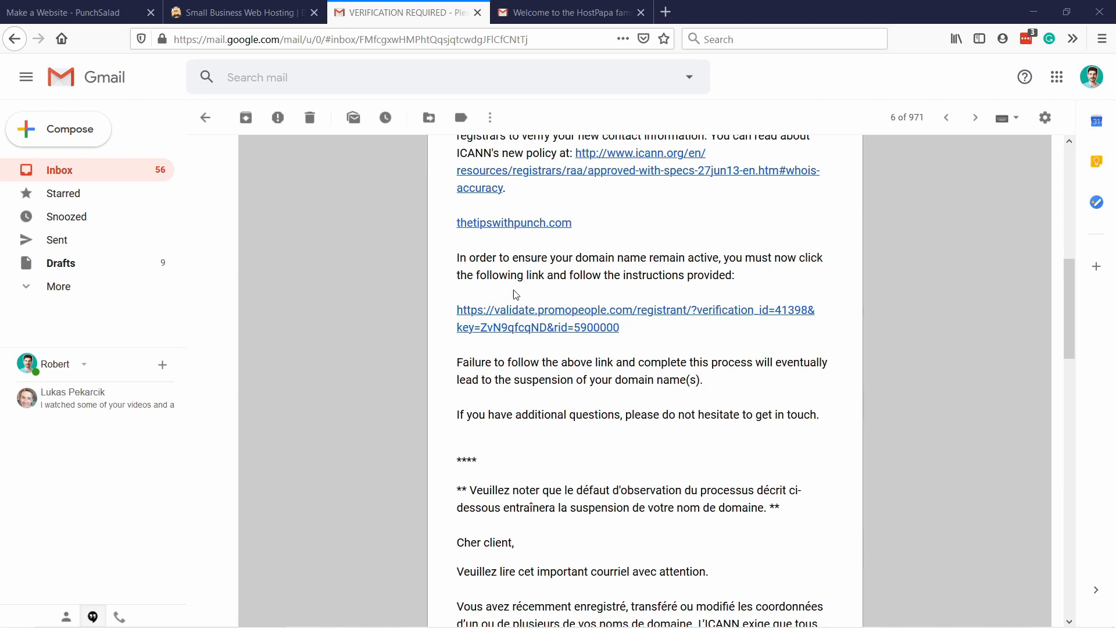
pyautogui.click(554, 316)
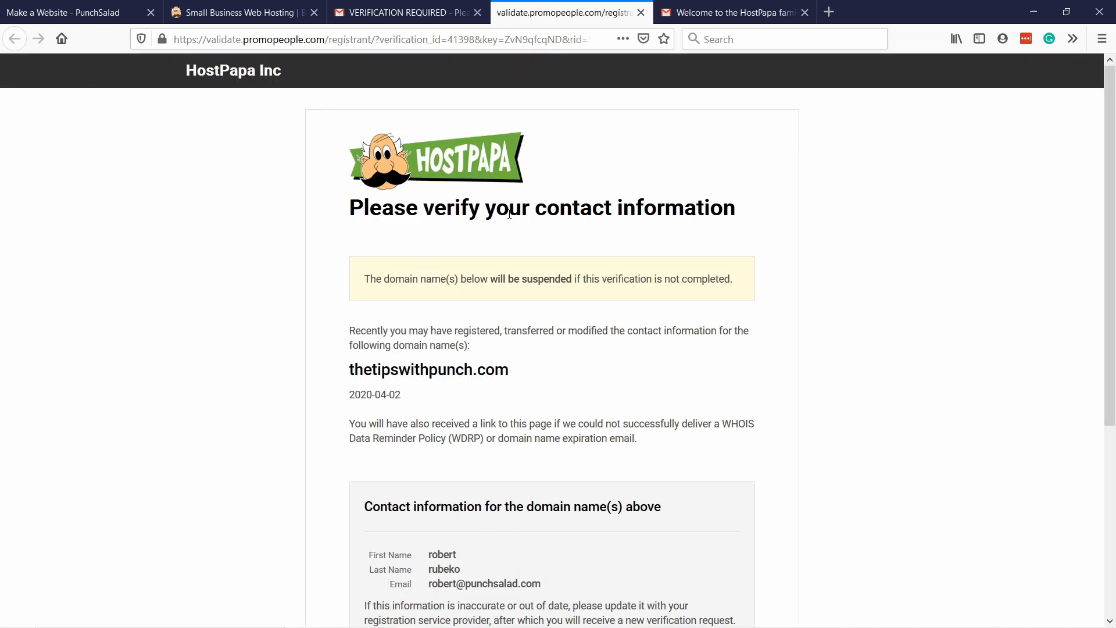
pyautogui.scroll(-2, 609, 223)
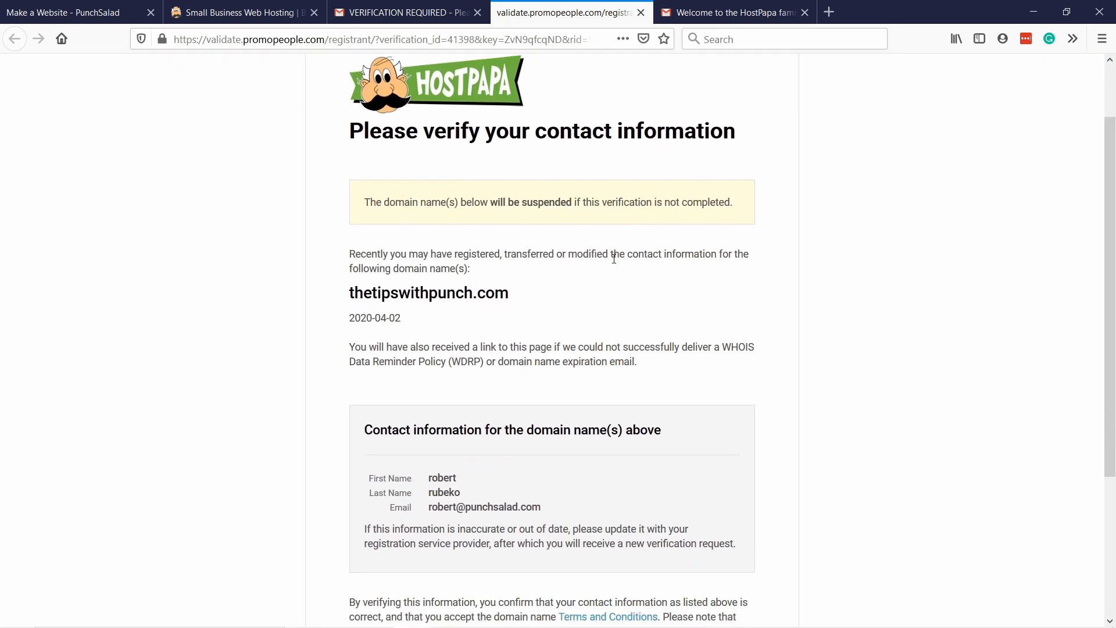
pyautogui.scroll(-5, 614, 258)
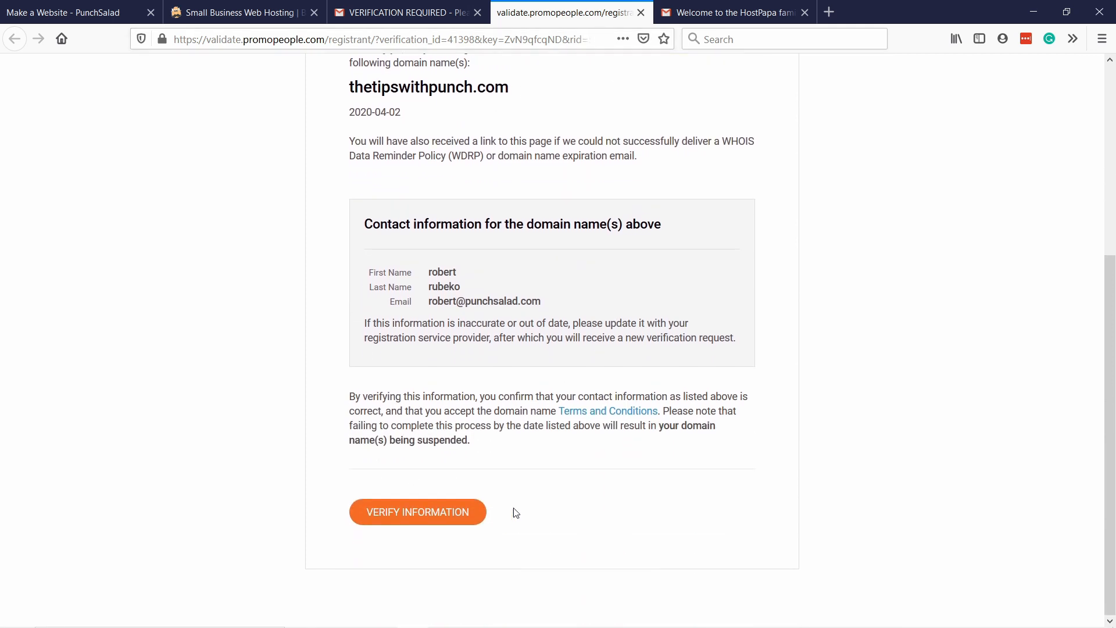
pyautogui.click(397, 514)
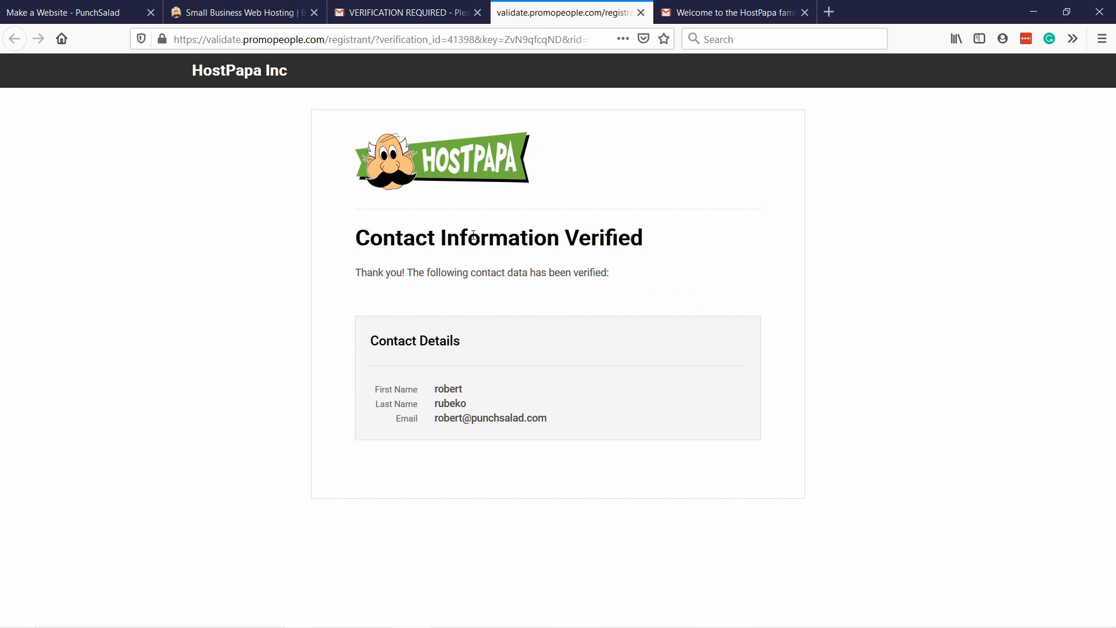
pyautogui.click(640, 12)
pyautogui.click(478, 13)
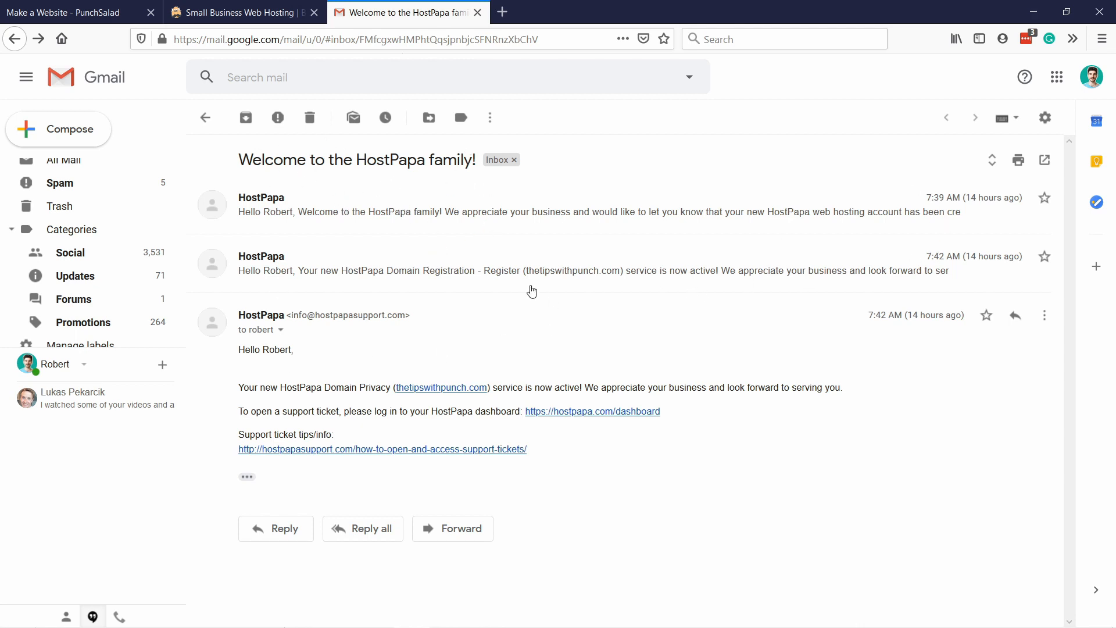
# Expand the first message of the HostPapa welcome conversation and open its dashboard link in a new tab.
pyautogui.click(348, 216)
pyautogui.scroll(-3, 360, 244)
pyautogui.scroll(-4, 375, 247)
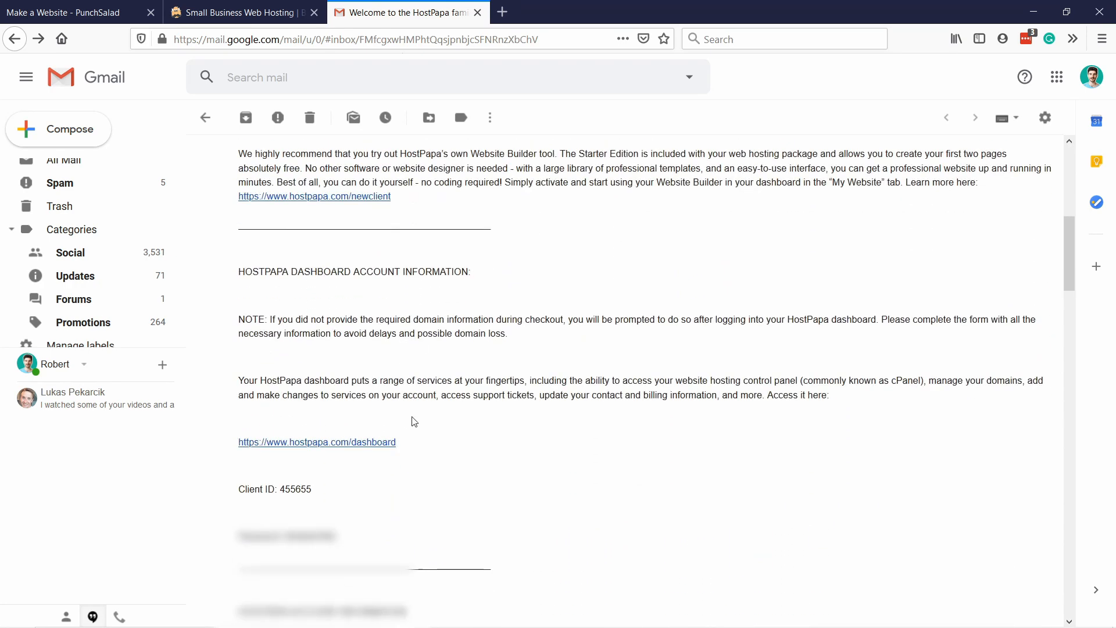
pyautogui.rightClick(343, 441)
pyautogui.click(383, 451)
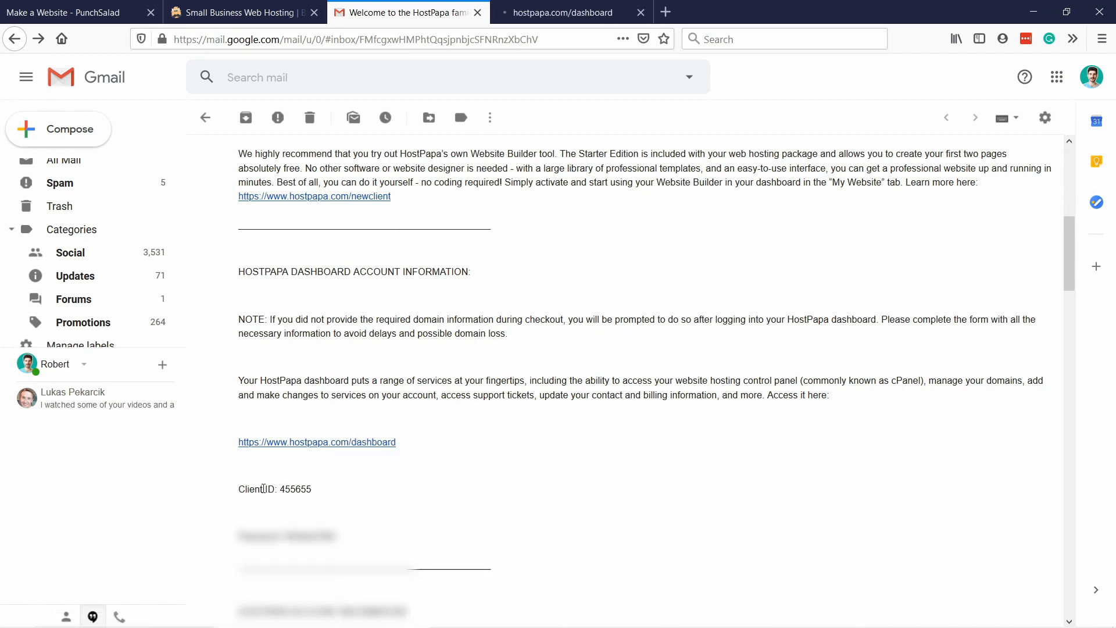
pyautogui.moveTo(285, 536); pyautogui.dragTo(337, 536)
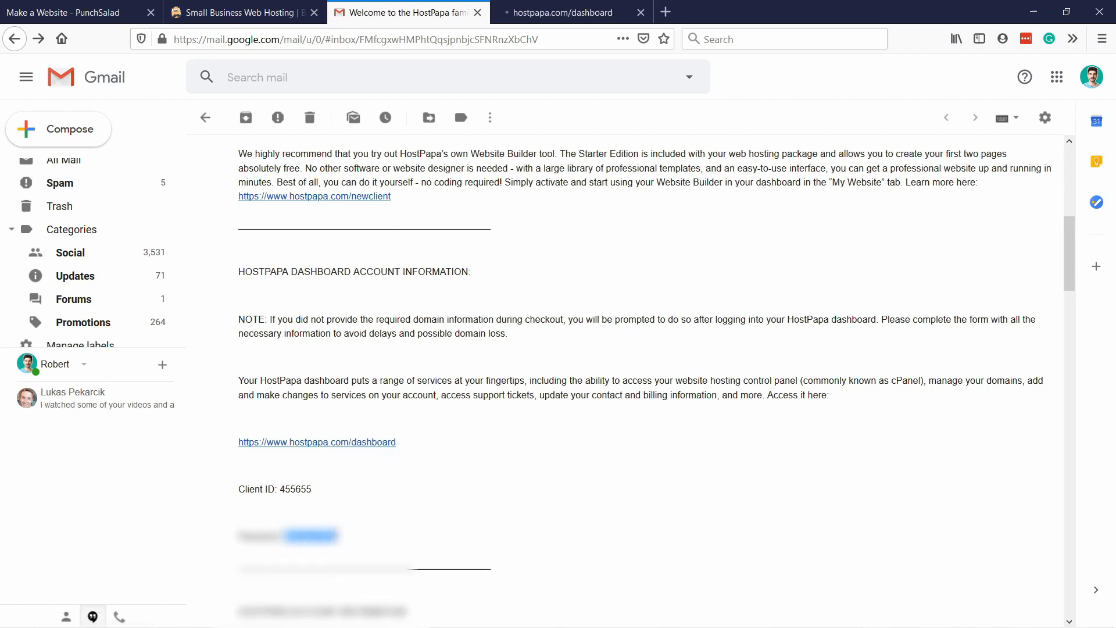
pyautogui.click(338, 503)
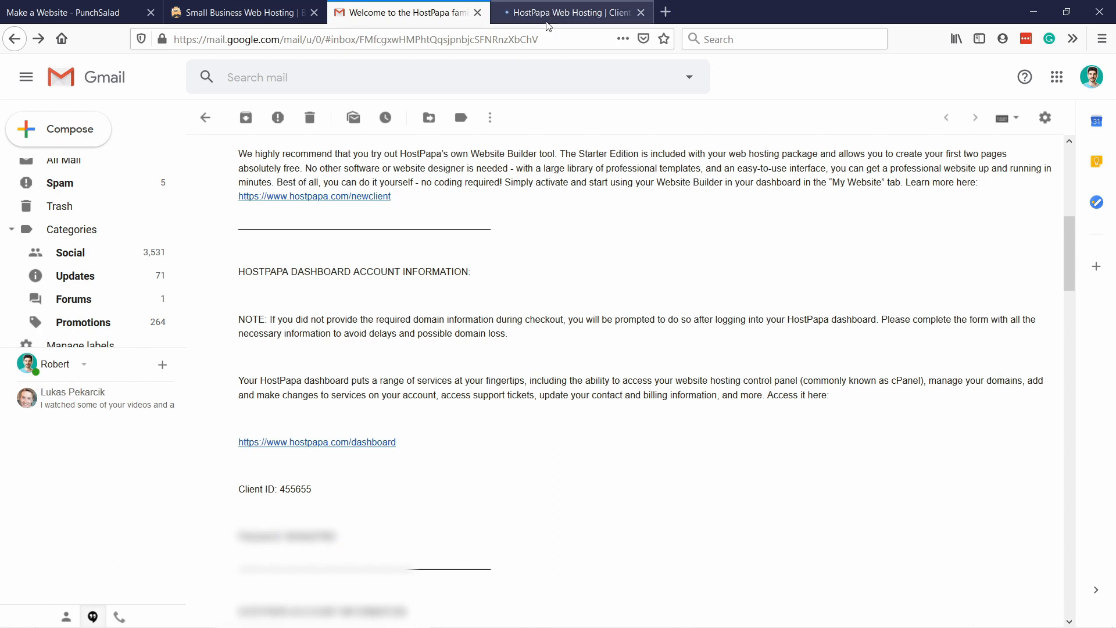
pyautogui.hotkey('ctrl', 'Tab')
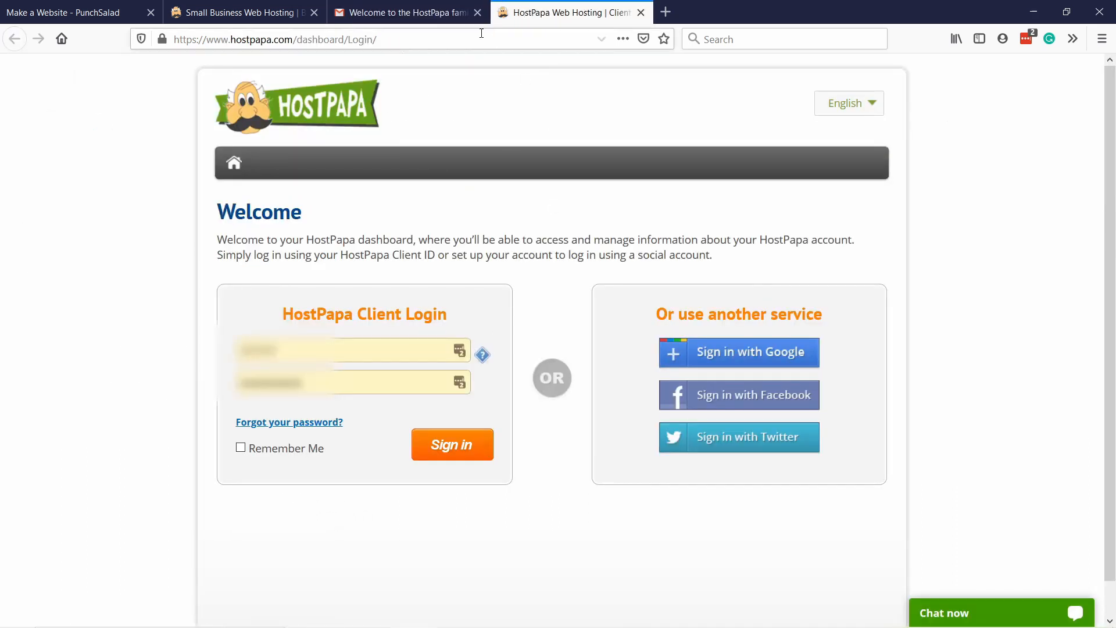
pyautogui.click(453, 14)
# Copy the client ID from the welcome e-mail and paste it into the HostPapa client login form, replacing the prefilled entry.
pyautogui.moveTo(312, 490); pyautogui.dragTo(282, 486)
pyautogui.hotkey('ctrl', 'c')
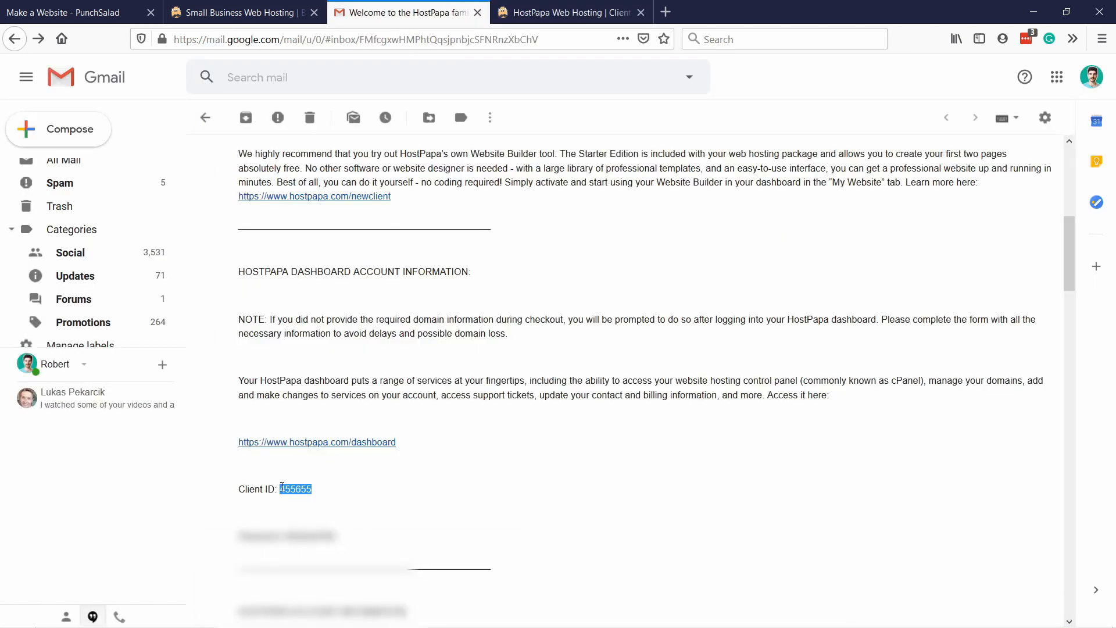
pyautogui.click(534, 13)
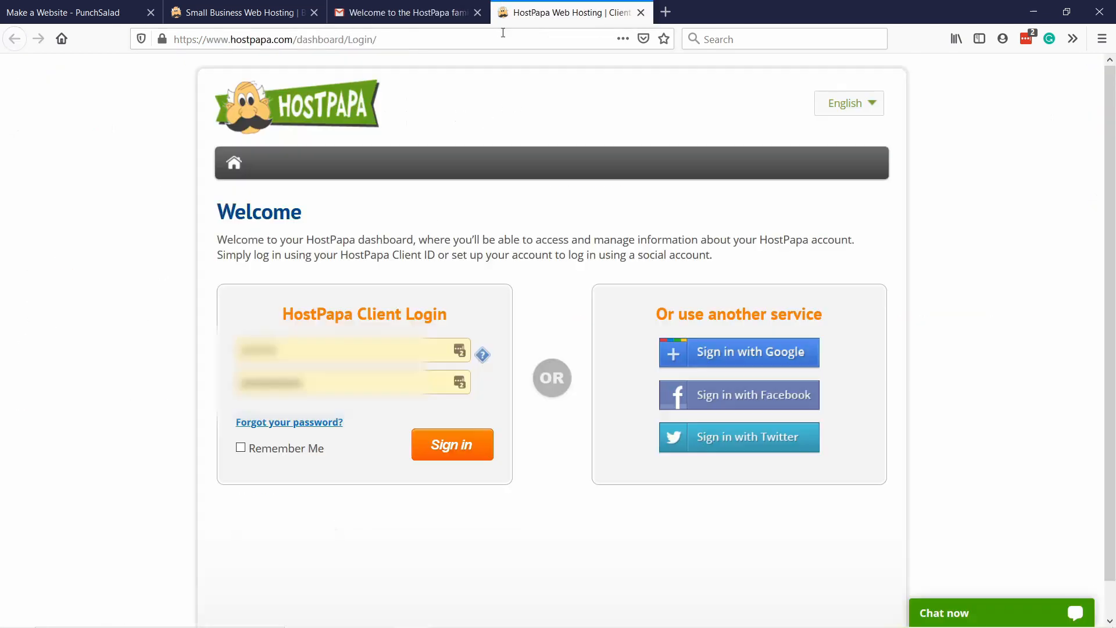
pyautogui.doubleClick(298, 357)
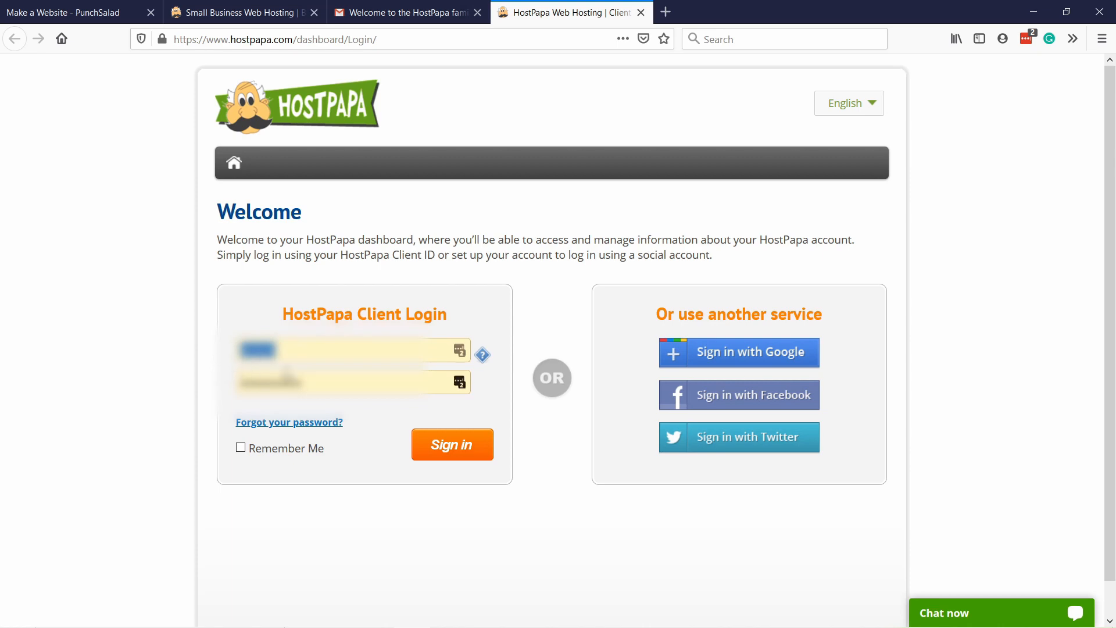
pyautogui.hotkey('ctrl', 'v')
# Copy the account password from the welcome e-mail into the login form's password field and sign in to the HostPapa dashboard.
pyautogui.click(429, 7)
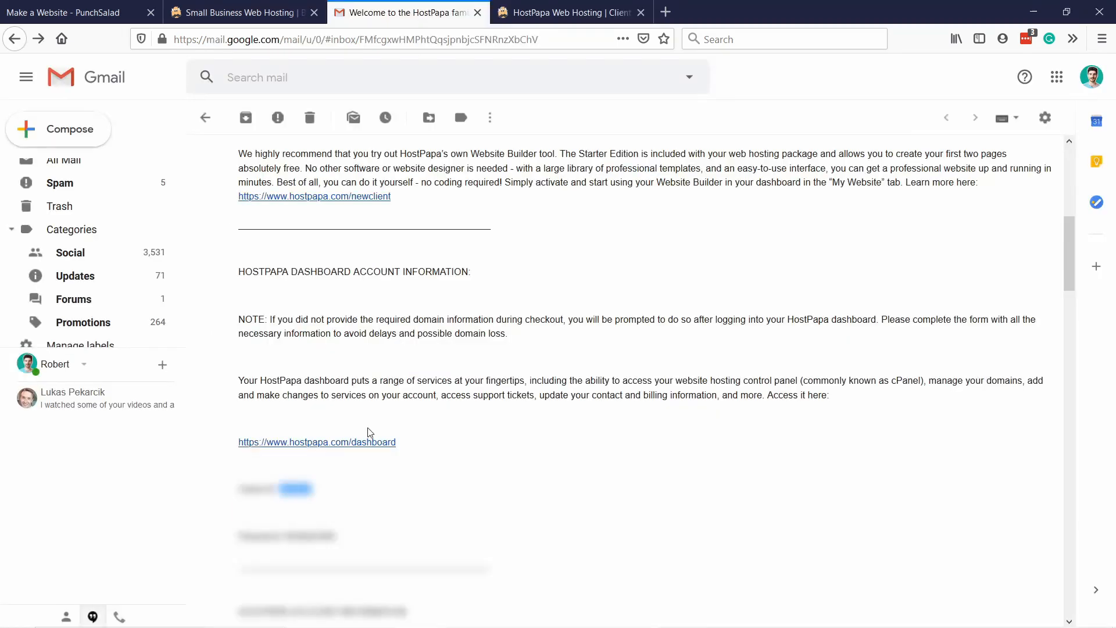
pyautogui.moveTo(338, 536); pyautogui.dragTo(288, 536)
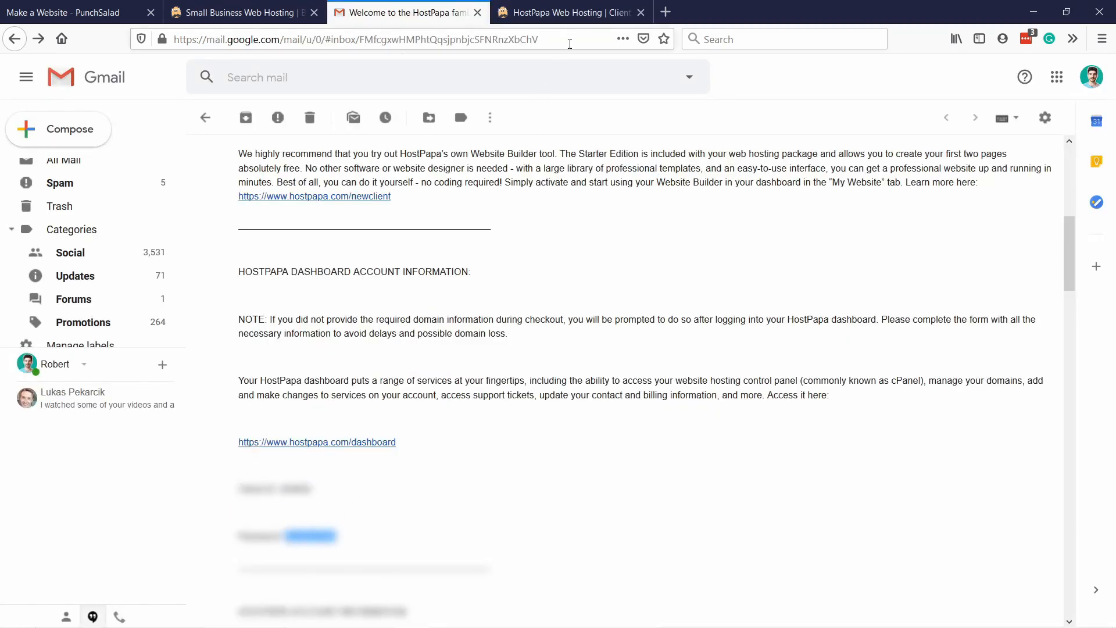
pyautogui.click(567, 13)
pyautogui.click(245, 309)
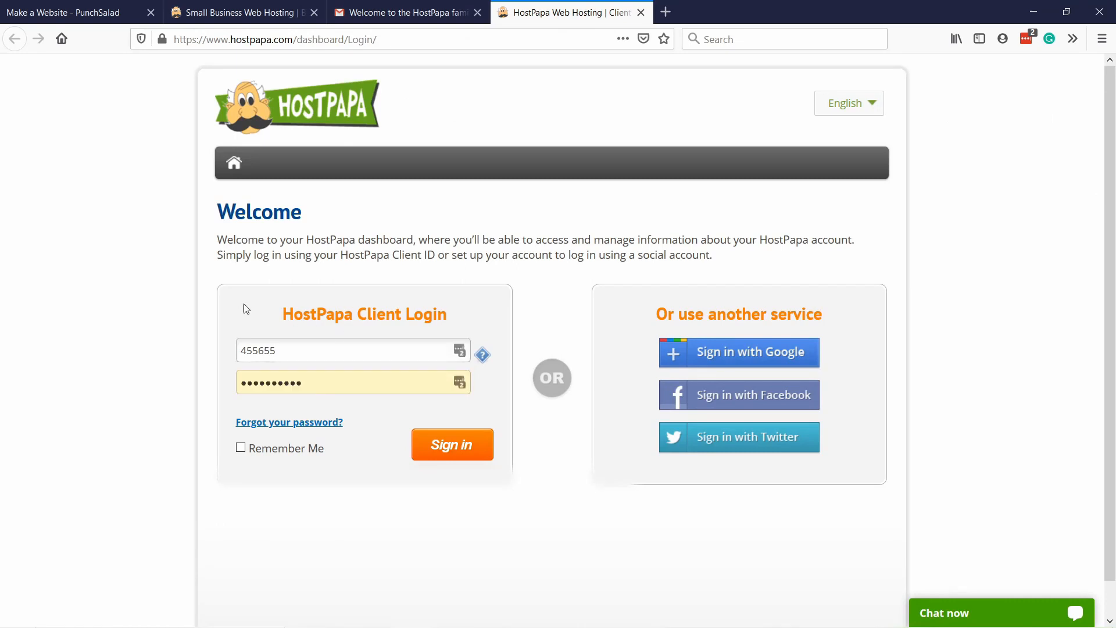
pyautogui.doubleClick(316, 381)
pyautogui.hotkey('ctrl', 'v')
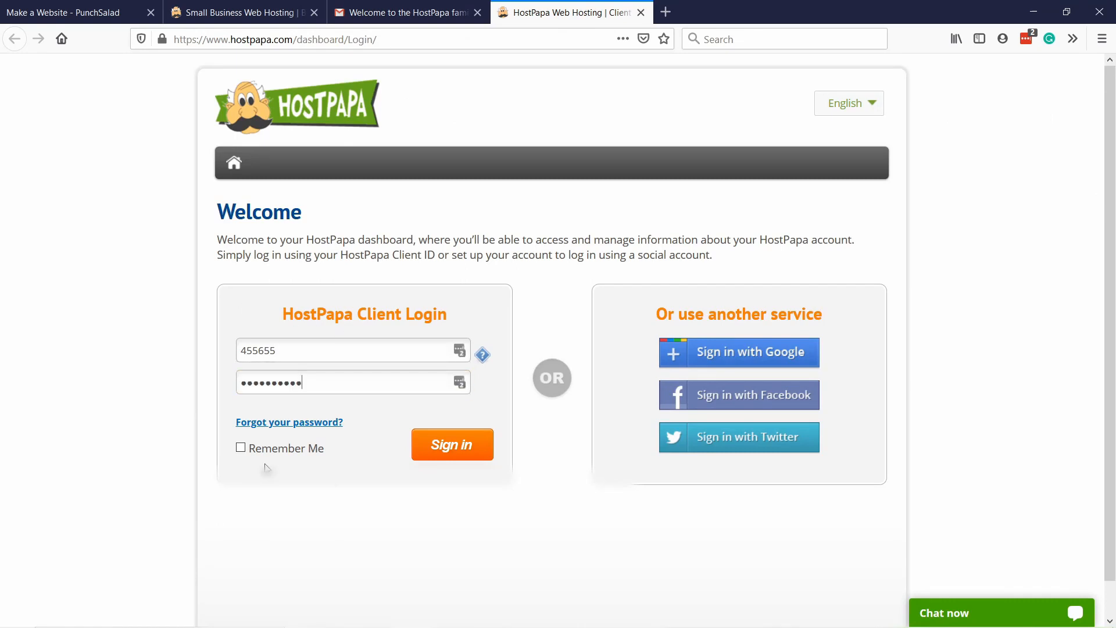
pyautogui.click(449, 445)
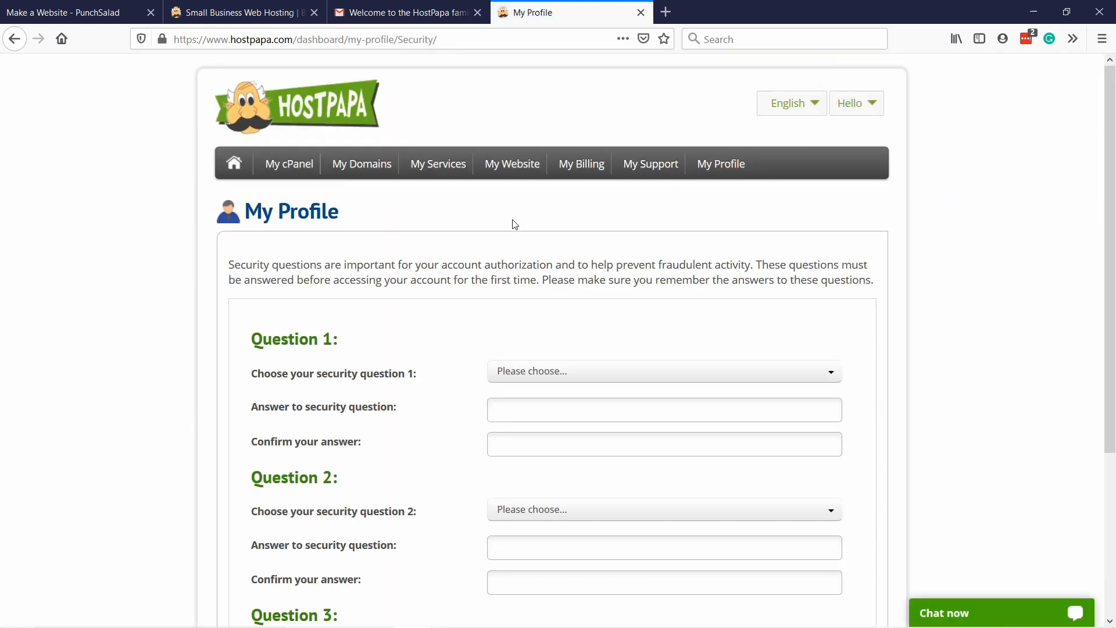
# Choose three security questions for the profile, enter and confirm their answers, and save them.
pyautogui.scroll(-3, 444, 274)
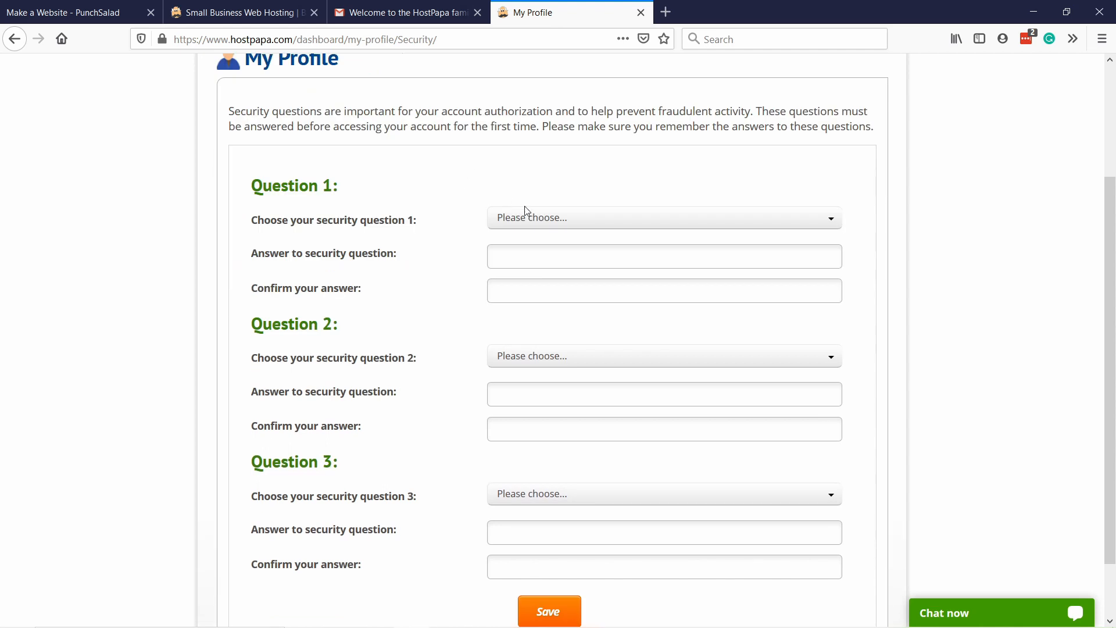
pyautogui.click(525, 216)
pyautogui.click(531, 240)
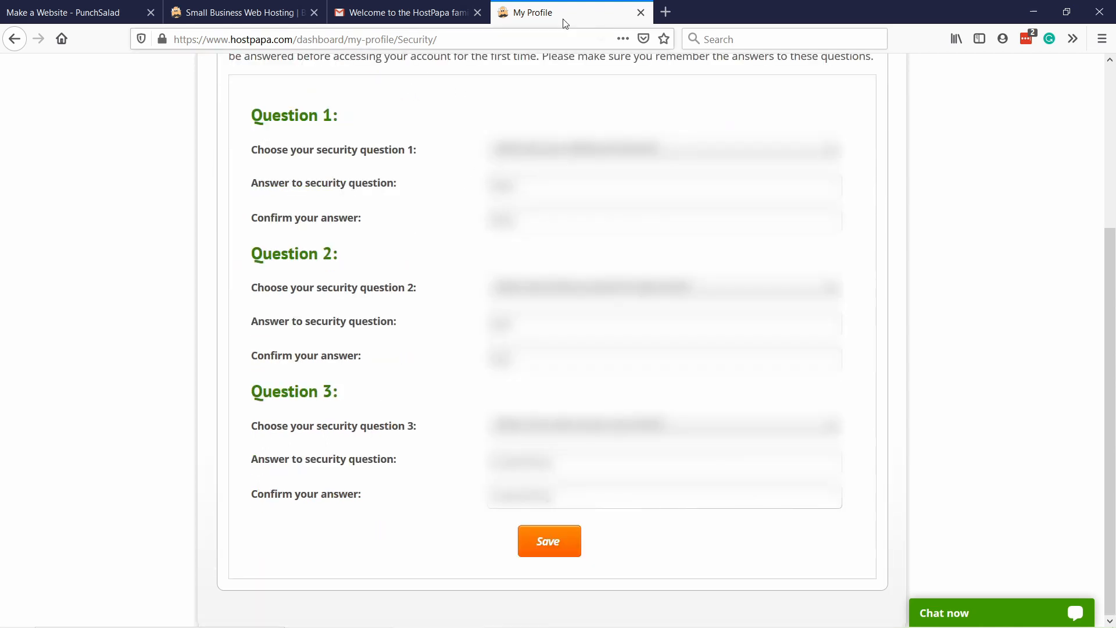
pyautogui.click(555, 549)
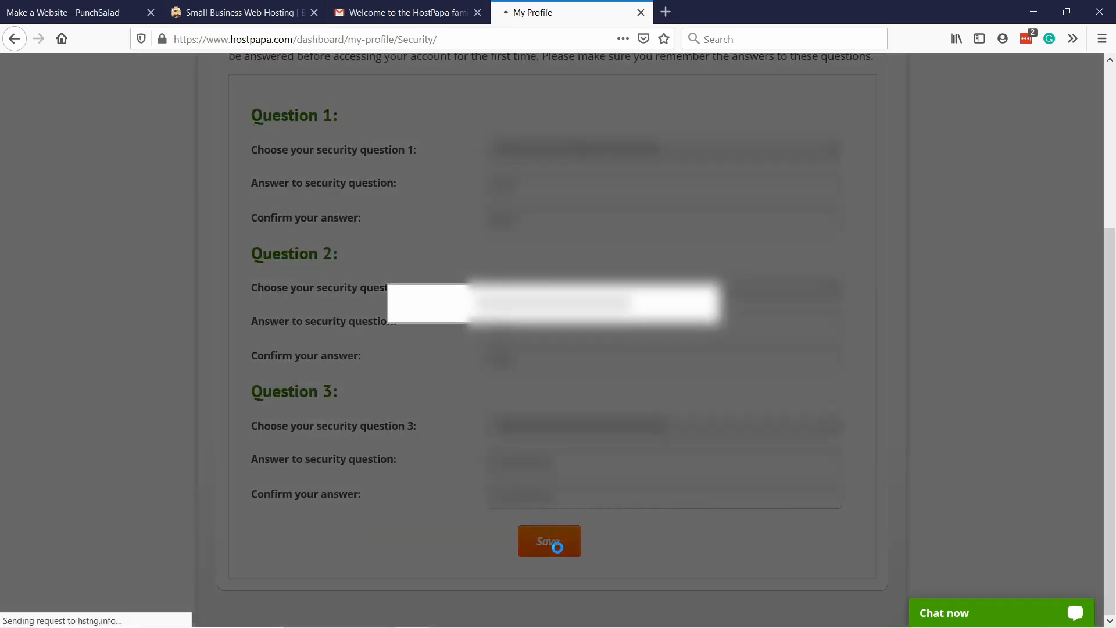
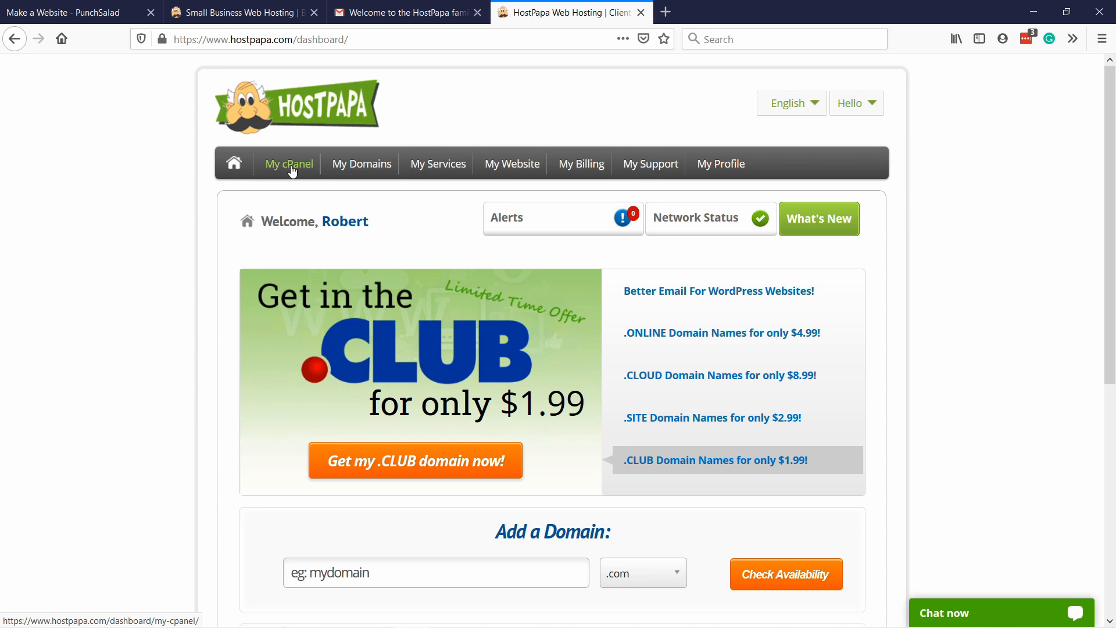
# Open the hosting account's cPanel from the HostPapa dashboard, look through its tools, and load cPanel as a full page.
pyautogui.click(292, 169)
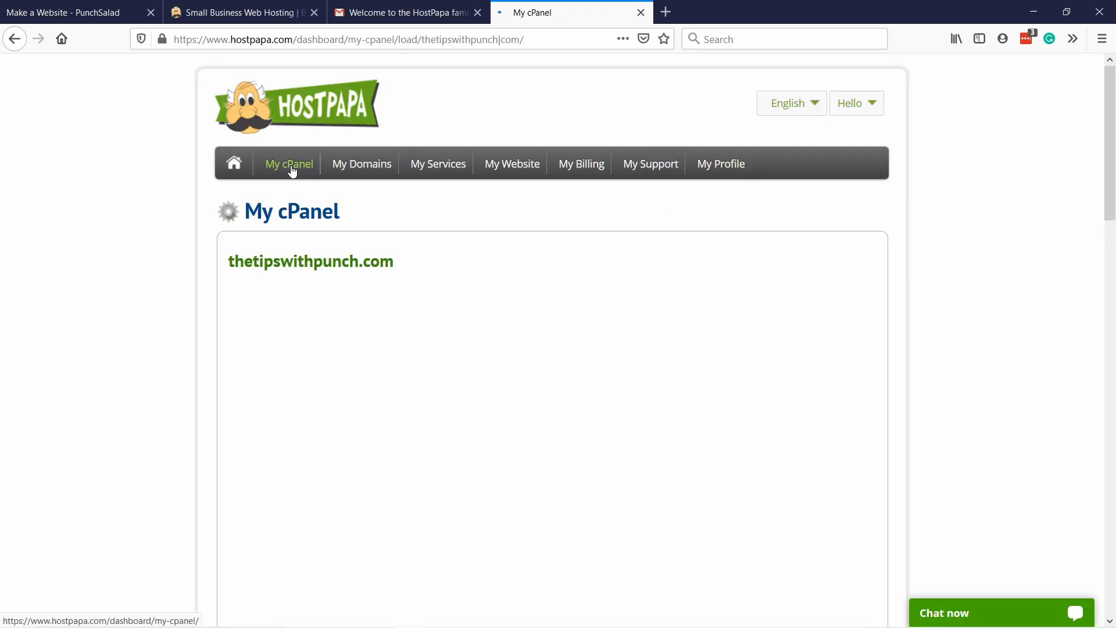
pyautogui.scroll(-3, 497, 137)
pyautogui.scroll(1, 423, 329)
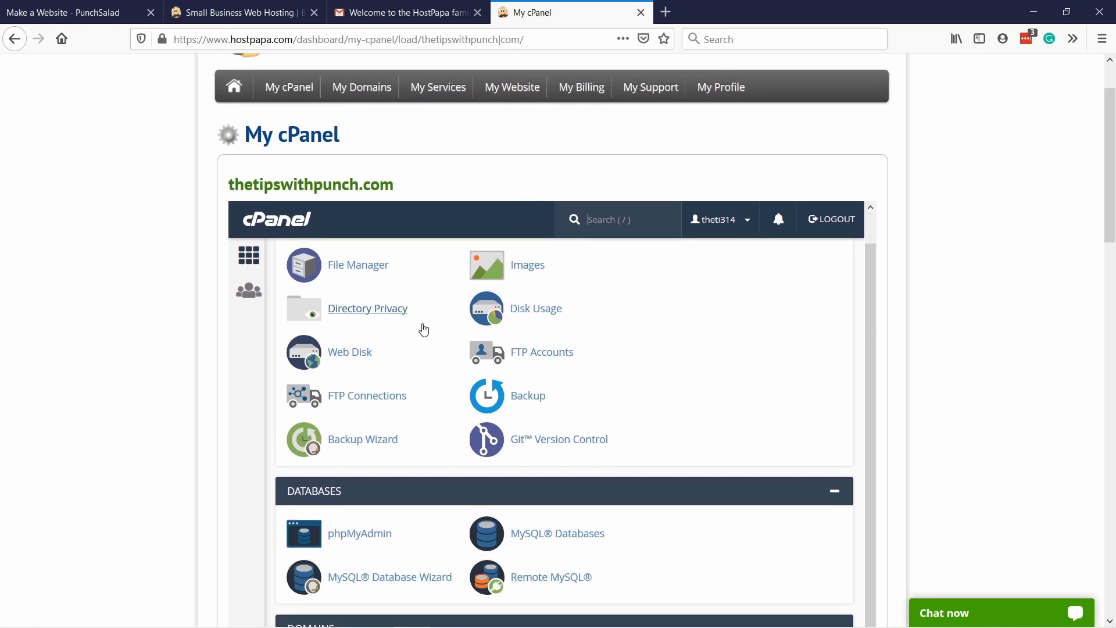
pyautogui.scroll(-2, 423, 329)
pyautogui.scroll(2, 348, 244)
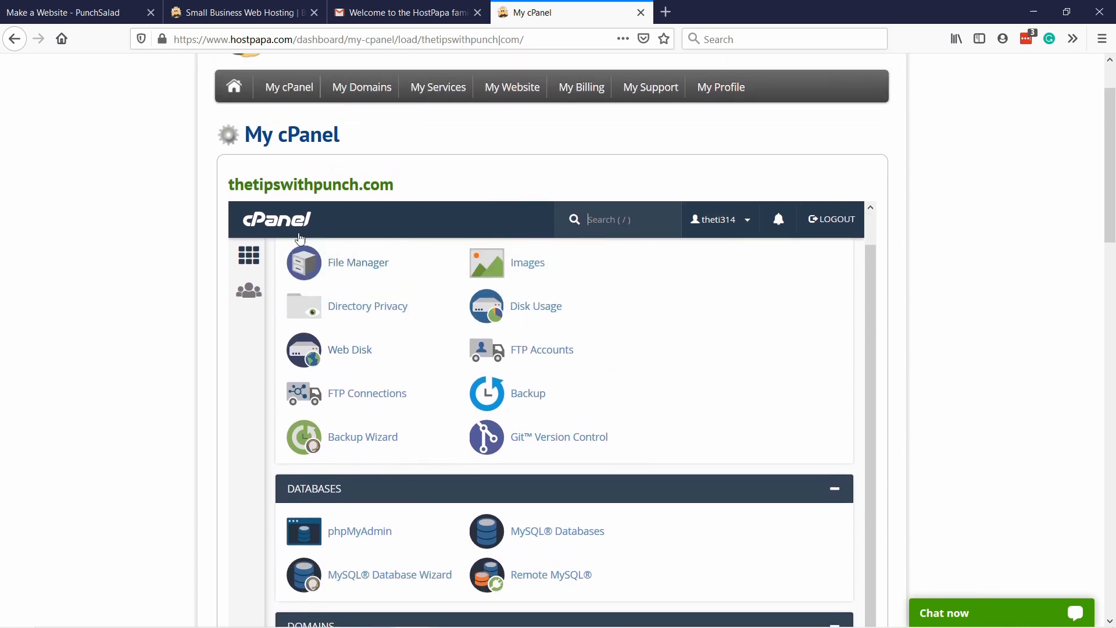
pyautogui.click(254, 221)
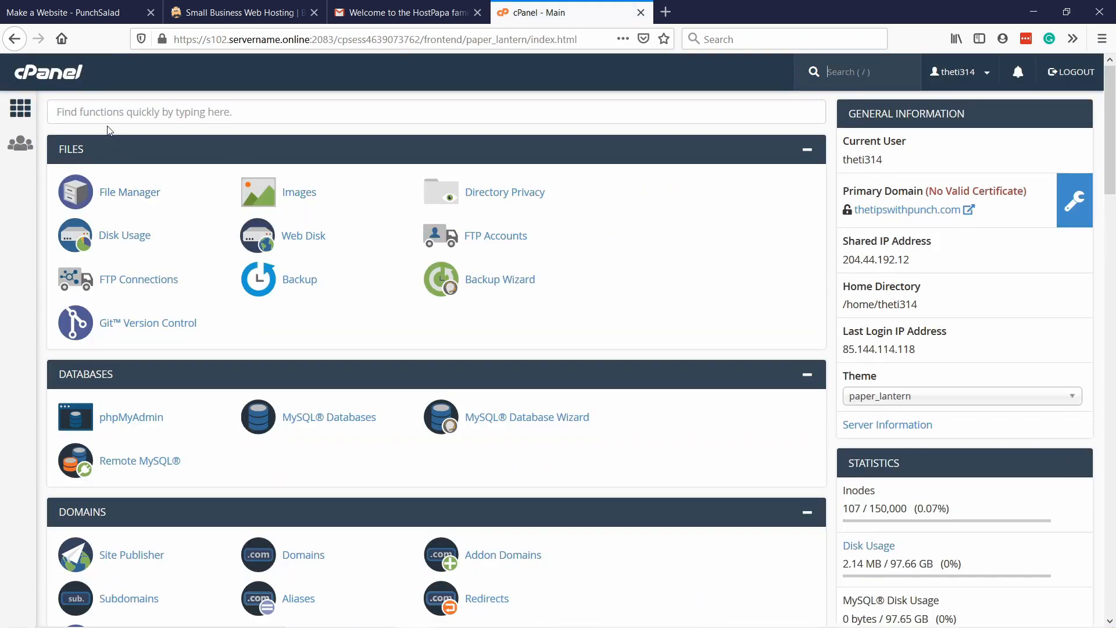
# Search the cPanel functions for "install", open Softaculous Apps Installer, and start a WordPress installation.
pyautogui.click(82, 112)
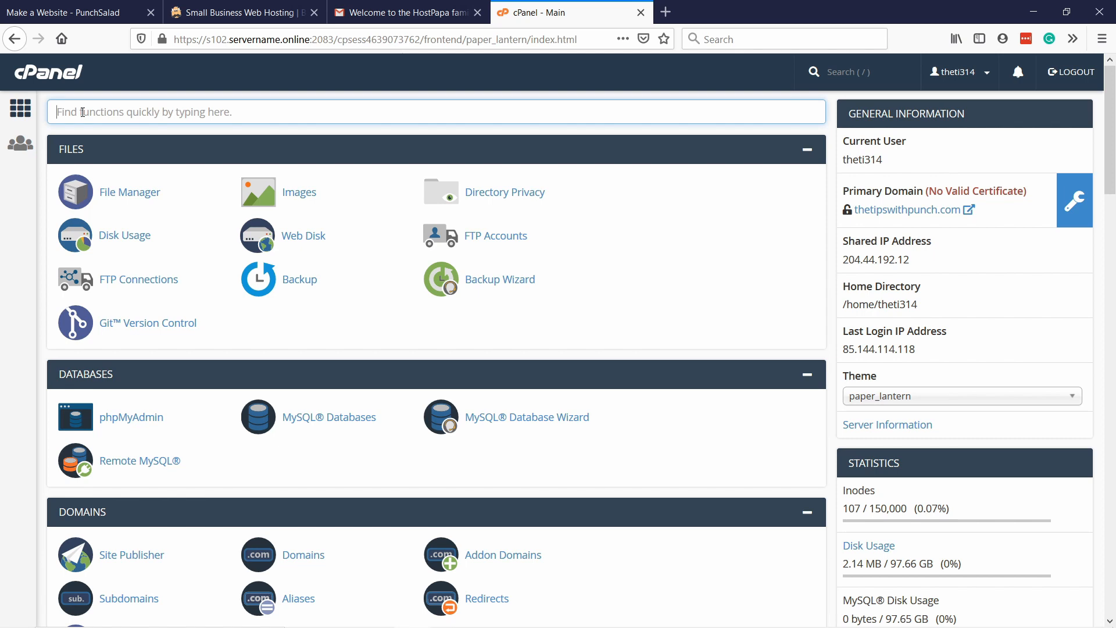
pyautogui.write('install')
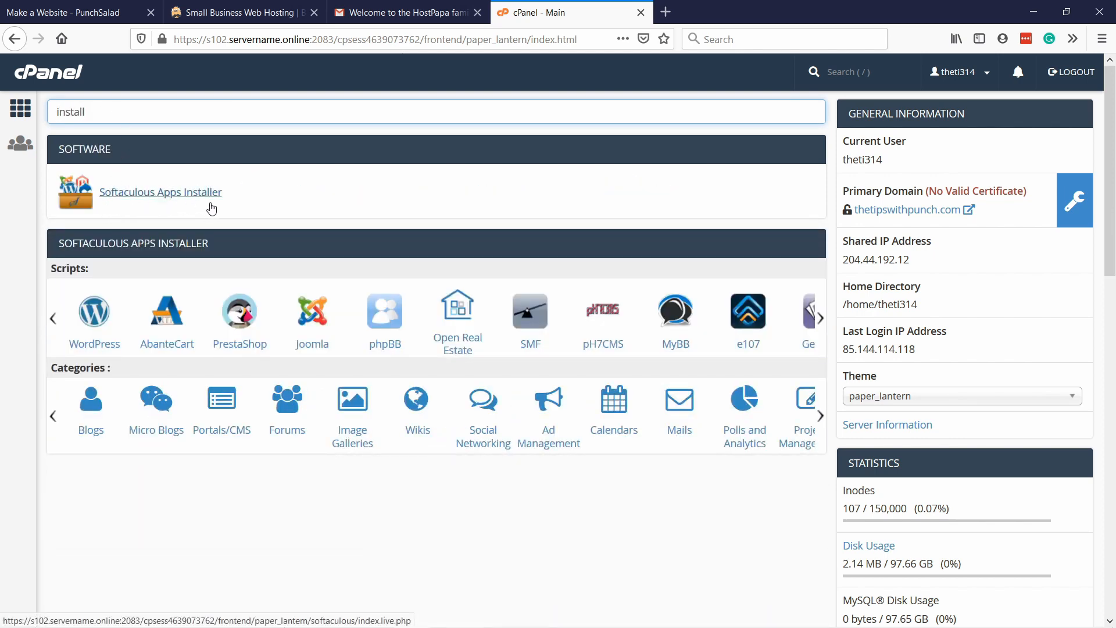
pyautogui.click(192, 200)
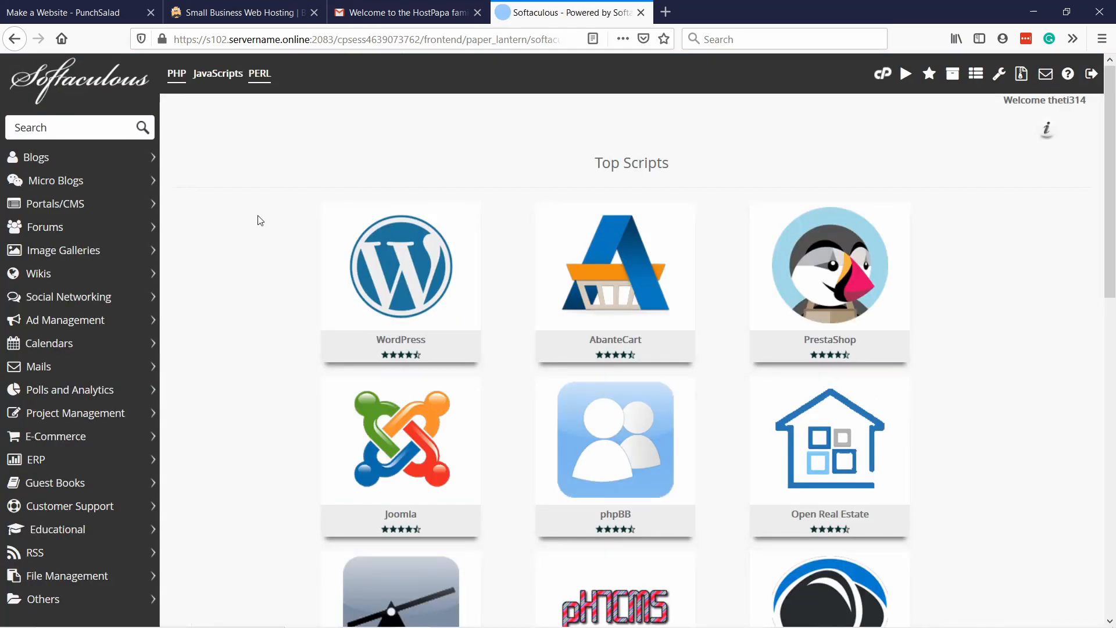
pyautogui.moveTo(384, 260)
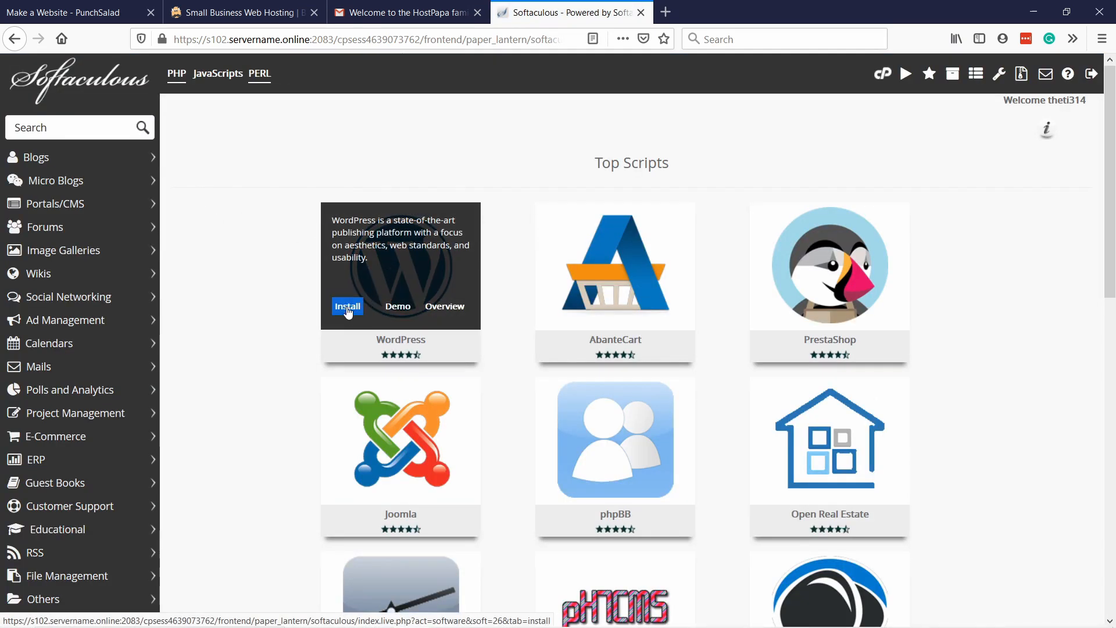
pyautogui.click(348, 306)
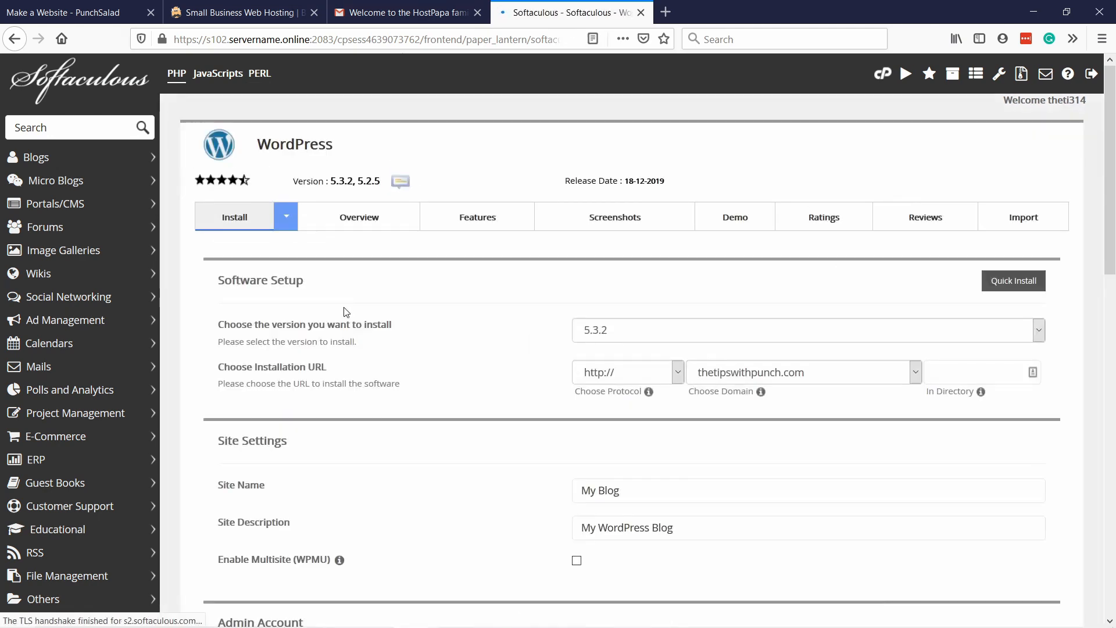
pyautogui.scroll(-2, 360, 314)
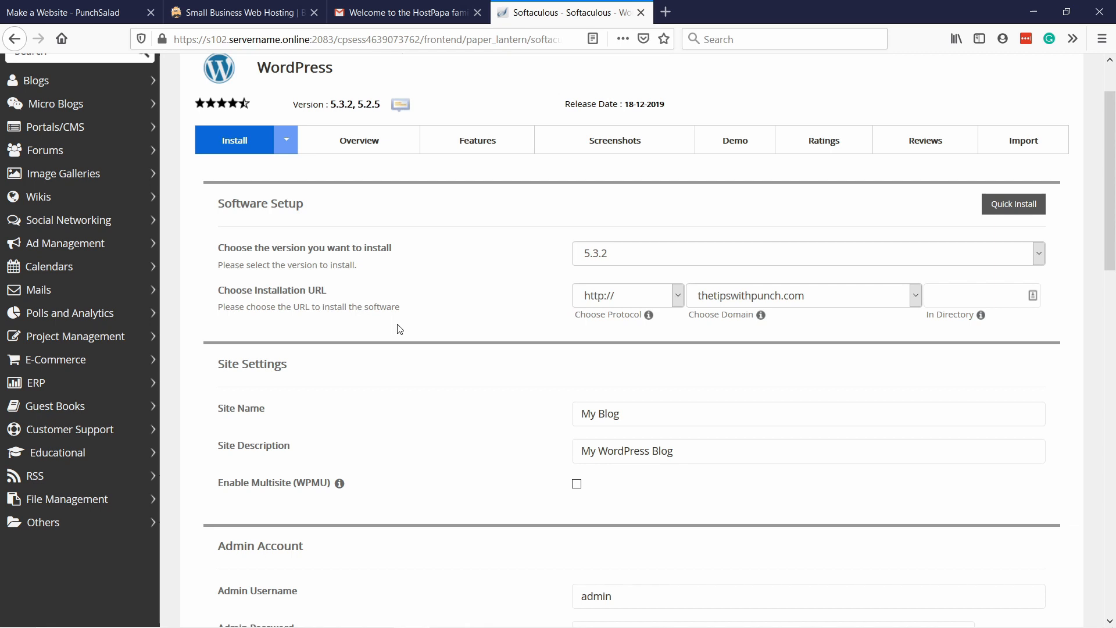
pyautogui.scroll(-2, 421, 279)
pyautogui.click(626, 179)
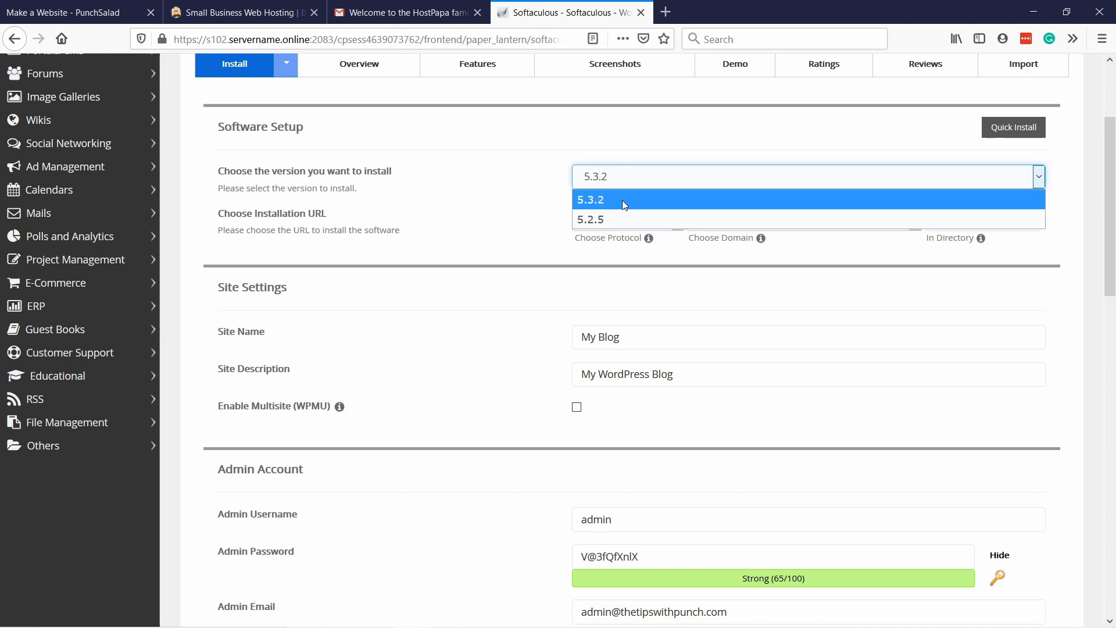
pyautogui.click(622, 200)
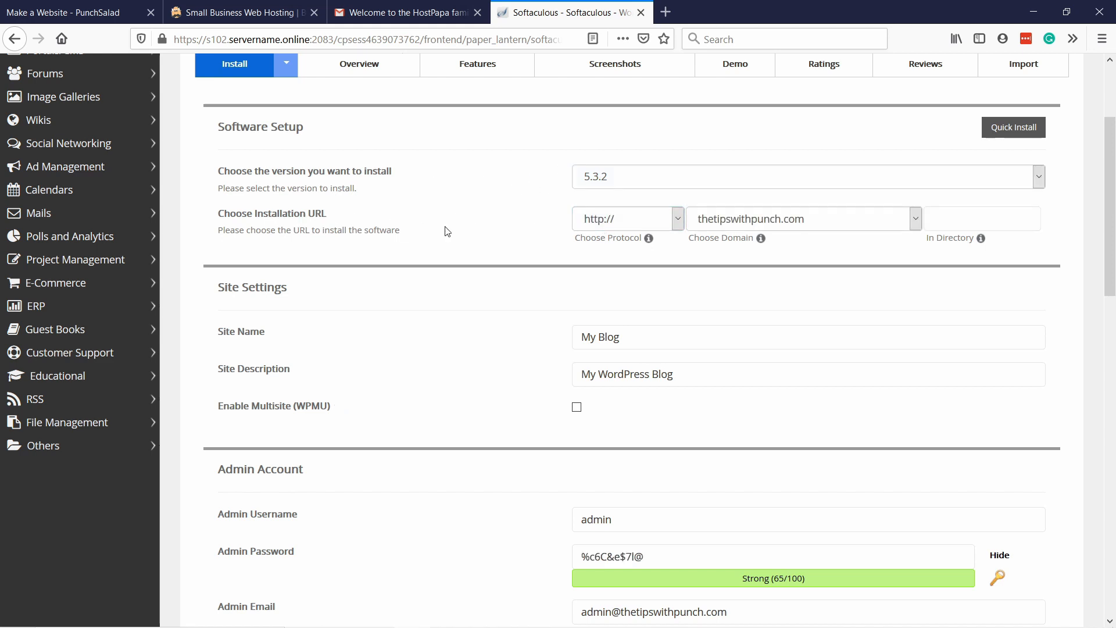
pyautogui.click(628, 221)
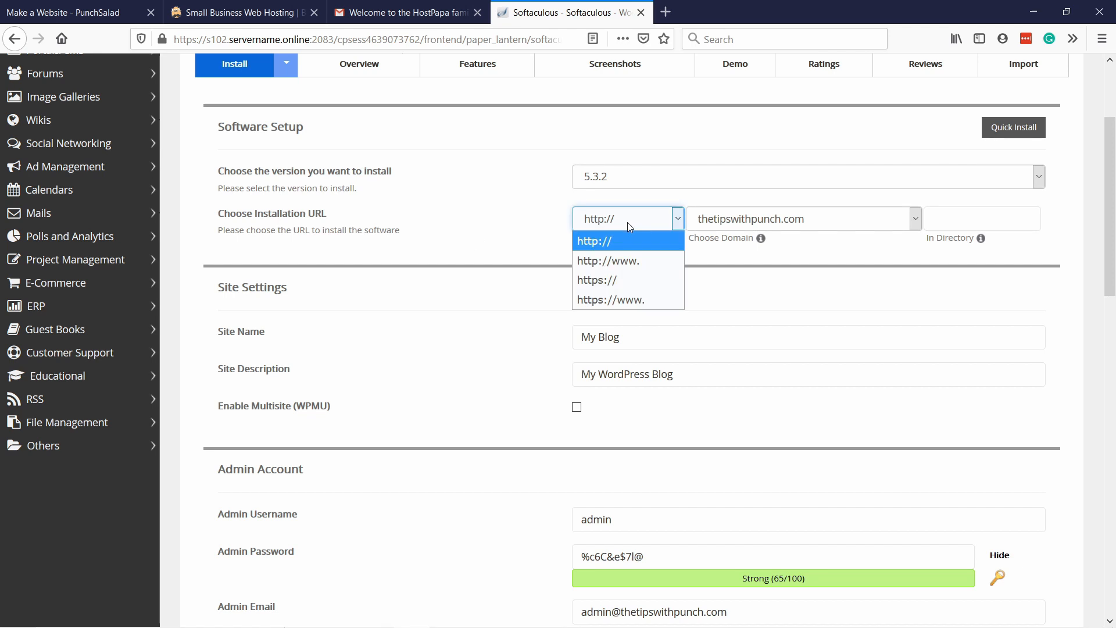
pyautogui.click(615, 279)
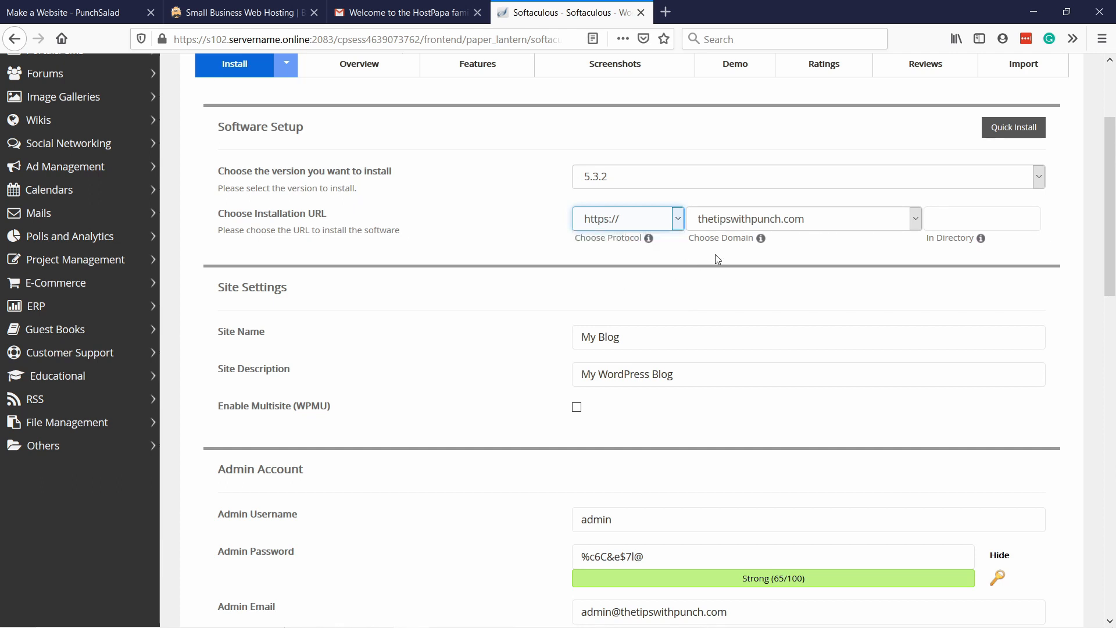
pyautogui.click(935, 218)
pyautogui.scroll(-2, 693, 294)
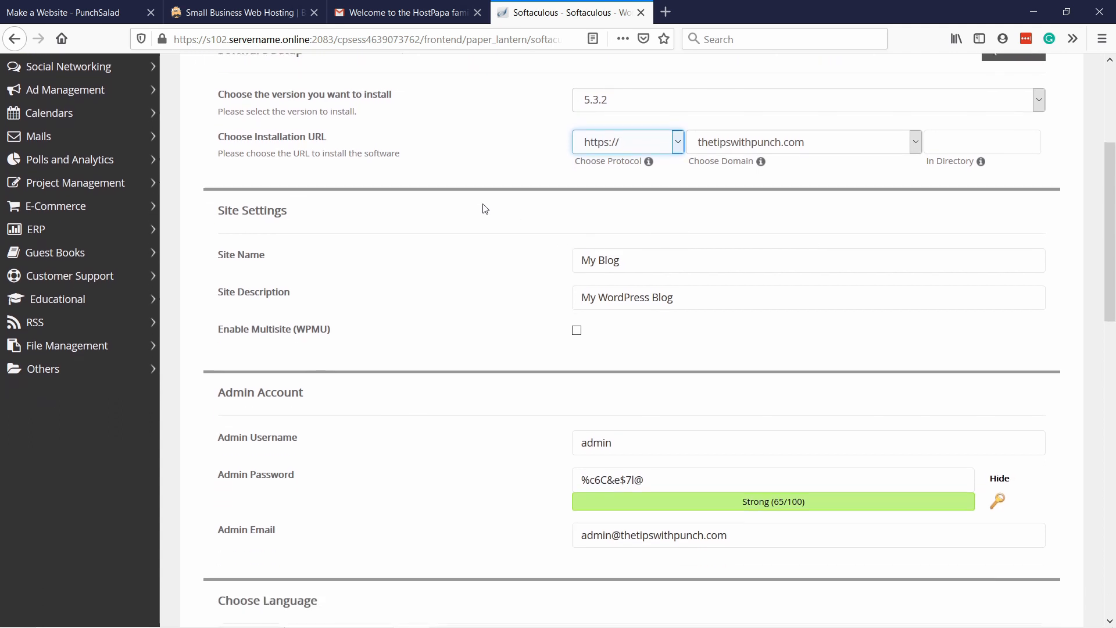
# Replace the site name with "TipsWithPunch Tutorials".
pyautogui.tripleClick(646, 265)
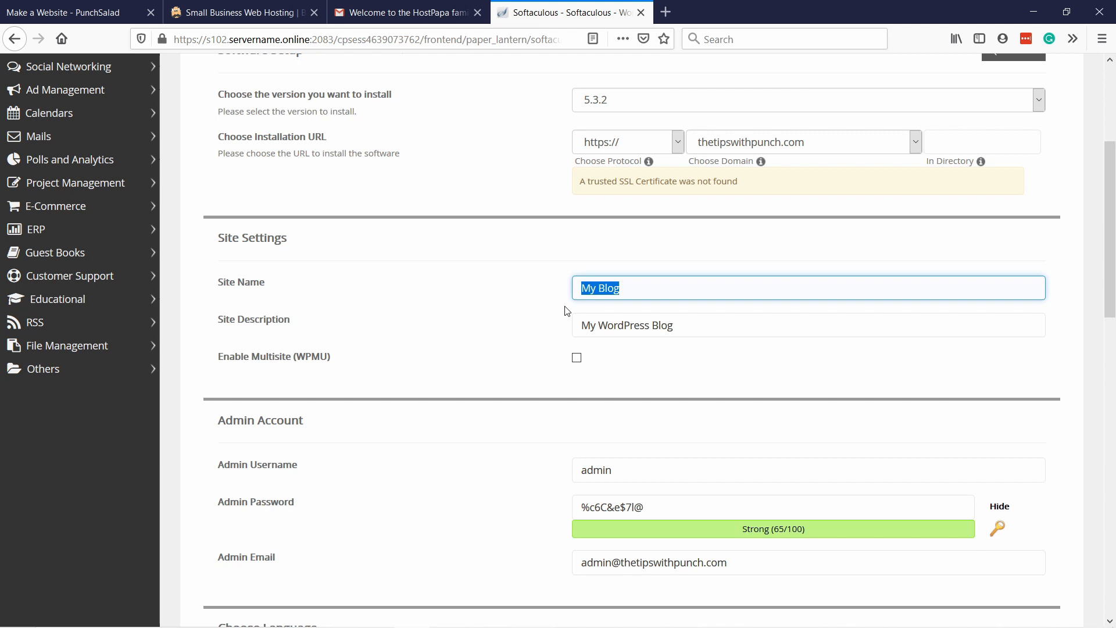
pyautogui.write('TipsWithPunch Tutorials')
pyautogui.press('Left')
pyautogui.press('Left')
pyautogui.press('Left')
pyautogui.press('Left')
pyautogui.press('Left')
pyautogui.press('Left')
pyautogui.press('Left')
pyautogui.press('Left')
pyautogui.press('Left')
pyautogui.press('Left')
pyautogui.write('h')
# Replace the site description with "Website tutorials with a punch".
pyautogui.click(737, 337)
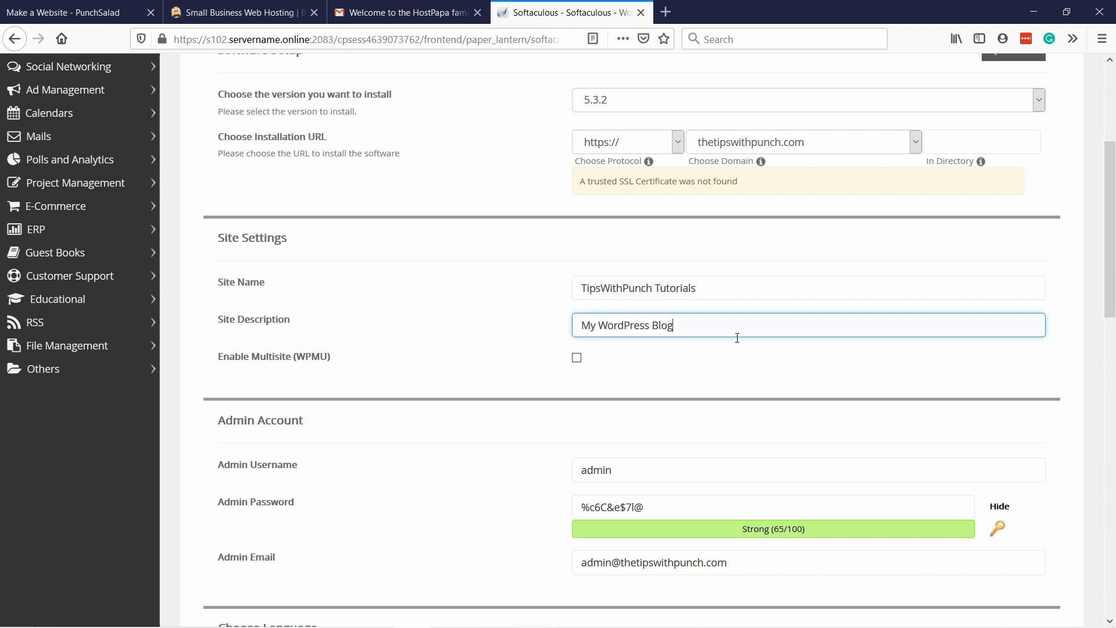
pyautogui.hotkey('ctrl', 'a')
pyautogui.write('Website tutorials with a punch')
pyautogui.click(653, 361)
# Replace the default WordPress admin username with the administrator's first name.
pyautogui.scroll(-4, 653, 361)
pyautogui.click(605, 278)
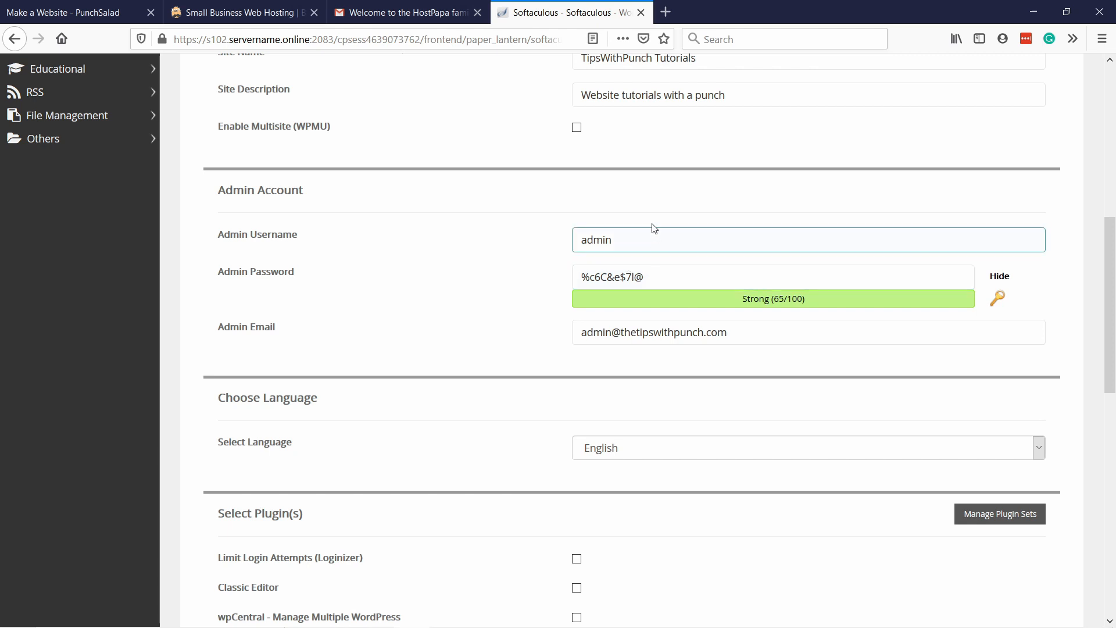
pyautogui.moveTo(645, 247); pyautogui.dragTo(513, 234)
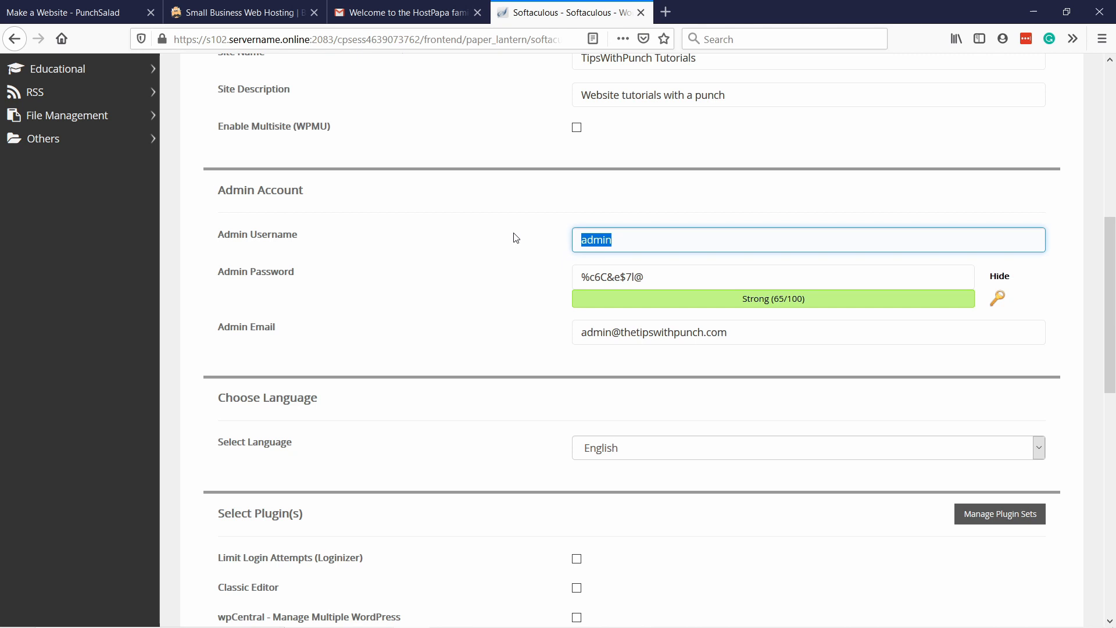
pyautogui.write('Robert')
pyautogui.click(514, 238)
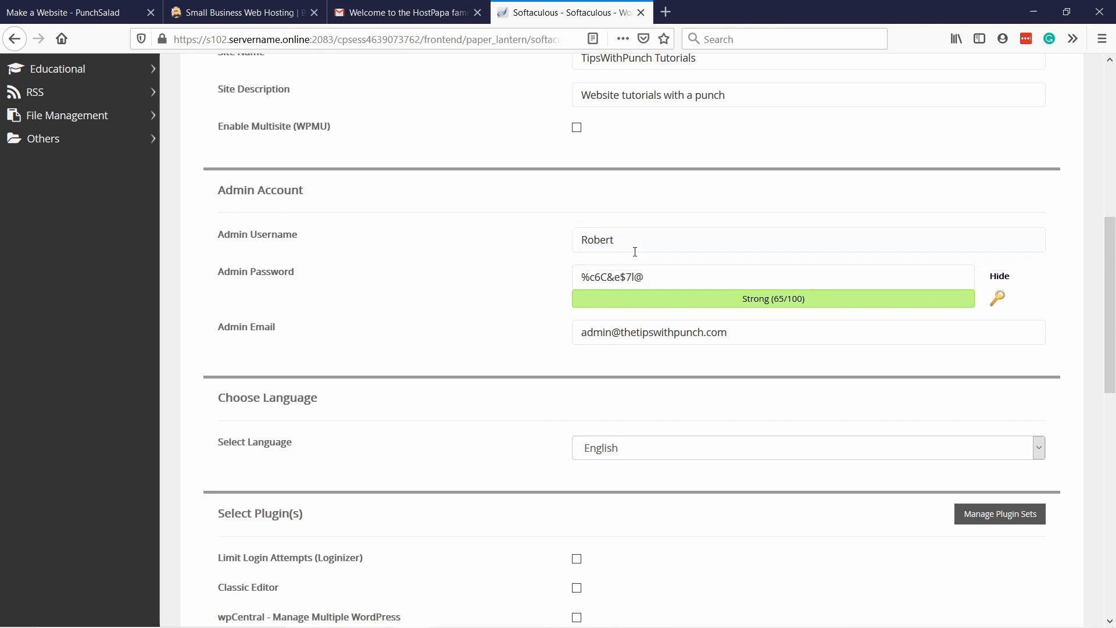
# Hide the admin password's characters and replace the generated password by pasting a custom admin password.
pyautogui.click(669, 282)
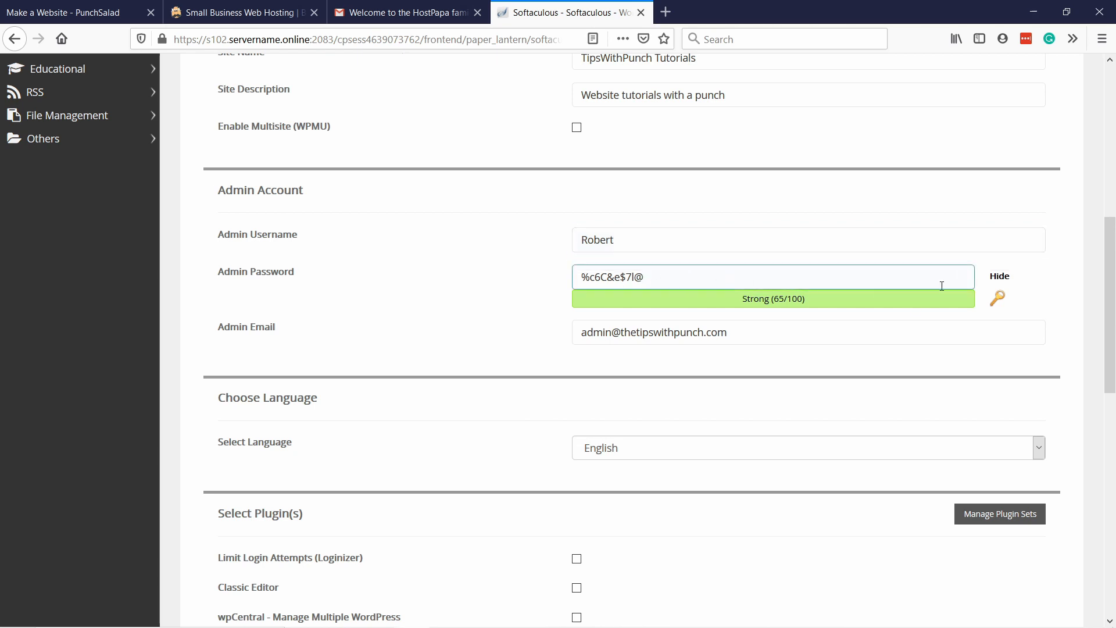
pyautogui.click(994, 278)
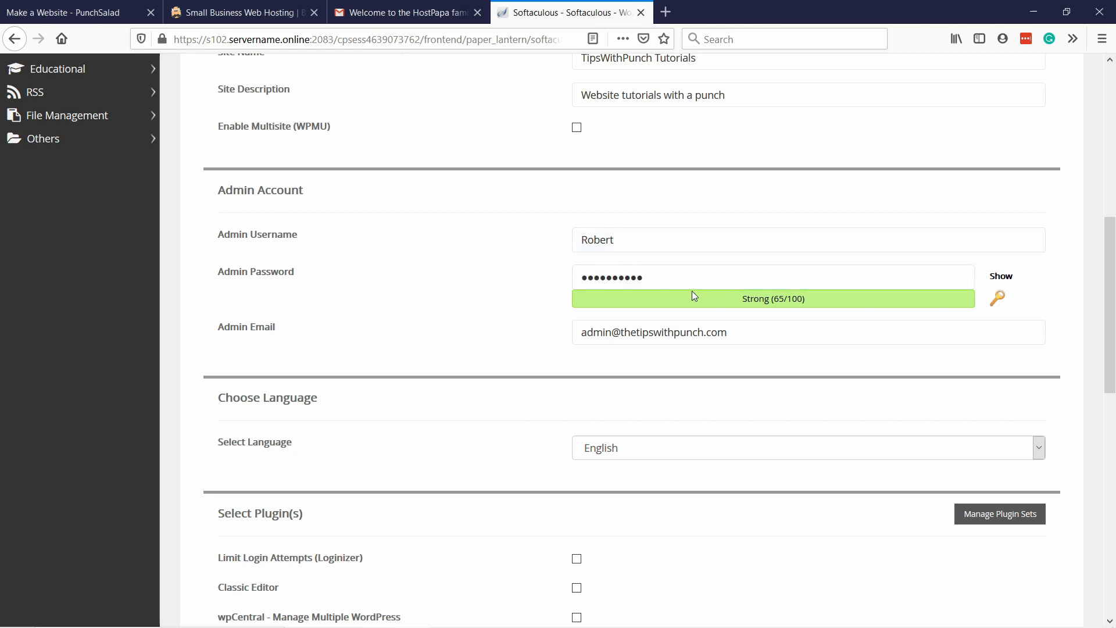
pyautogui.moveTo(689, 279); pyautogui.dragTo(457, 277)
pyautogui.hotkey('ctrl', 'v')
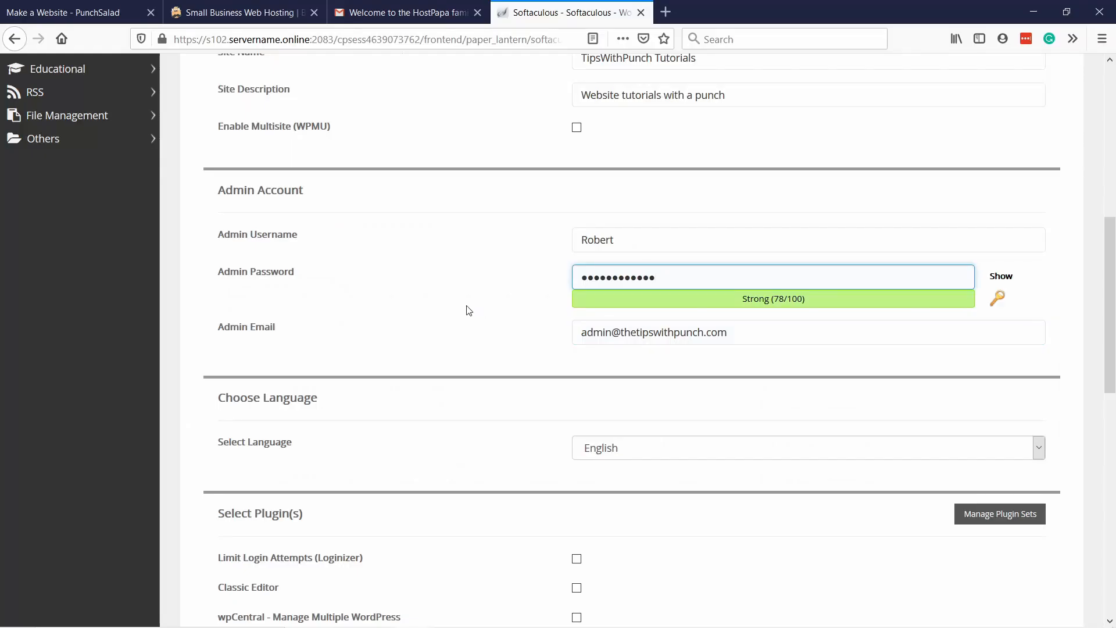
# Change the part before the @ in the admin email address to the administrator's first name.
pyautogui.click(656, 334)
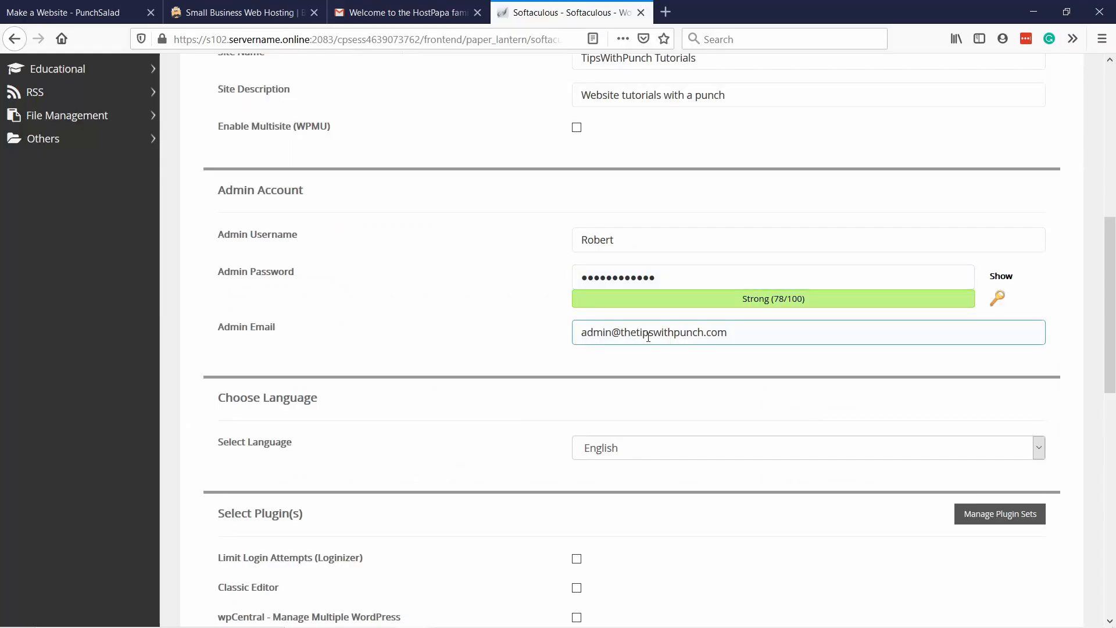
pyautogui.moveTo(747, 332); pyautogui.dragTo(563, 329)
pyautogui.click(555, 329)
pyautogui.click(613, 334)
pyautogui.click(555, 328)
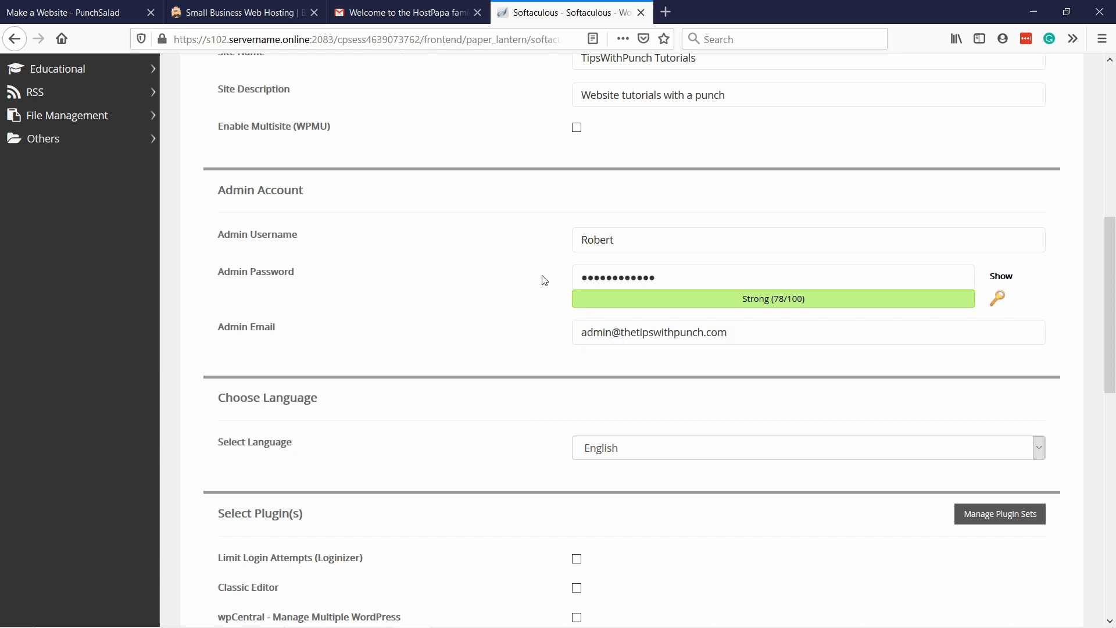
pyautogui.scroll(-1, 542, 277)
pyautogui.scroll(-1, 541, 278)
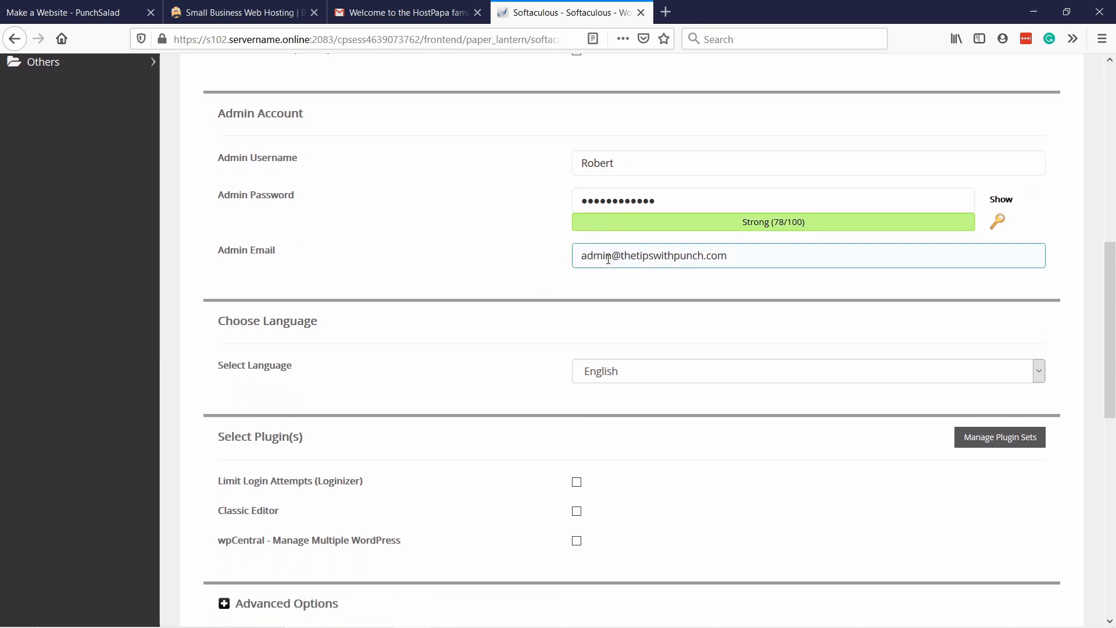
pyautogui.moveTo(730, 256); pyautogui.dragTo(516, 257)
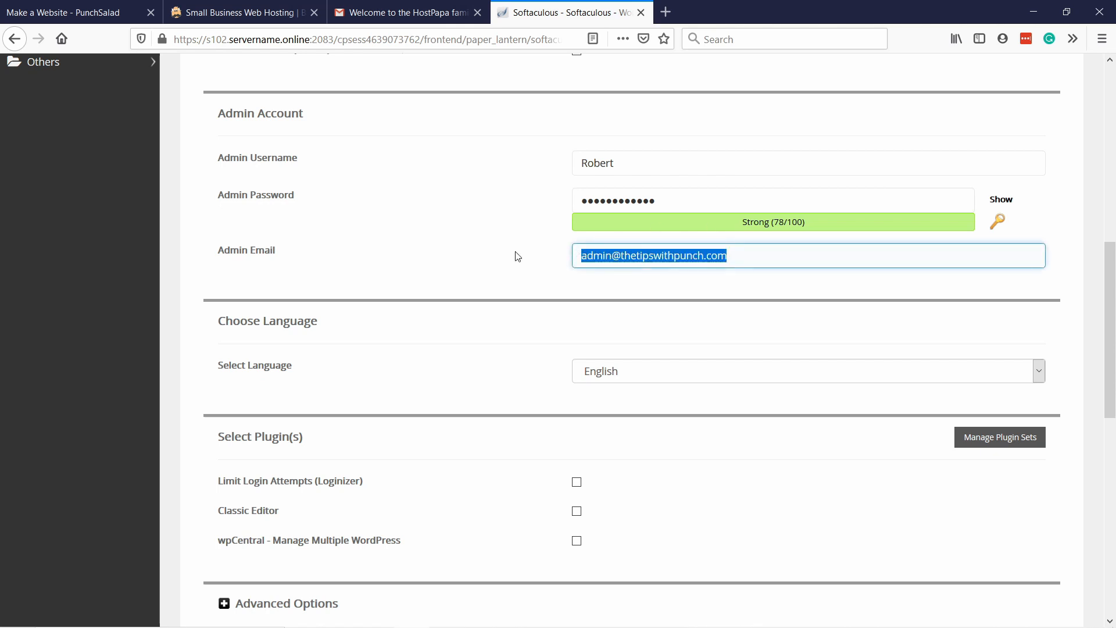
pyautogui.click(618, 254)
pyautogui.moveTo(615, 255); pyautogui.dragTo(550, 256)
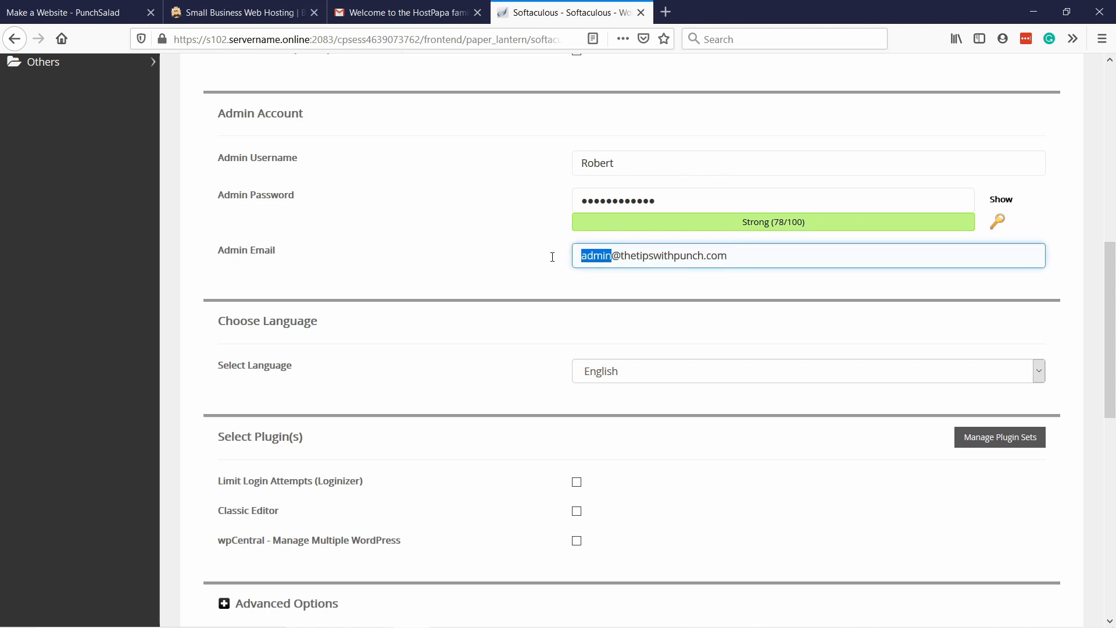
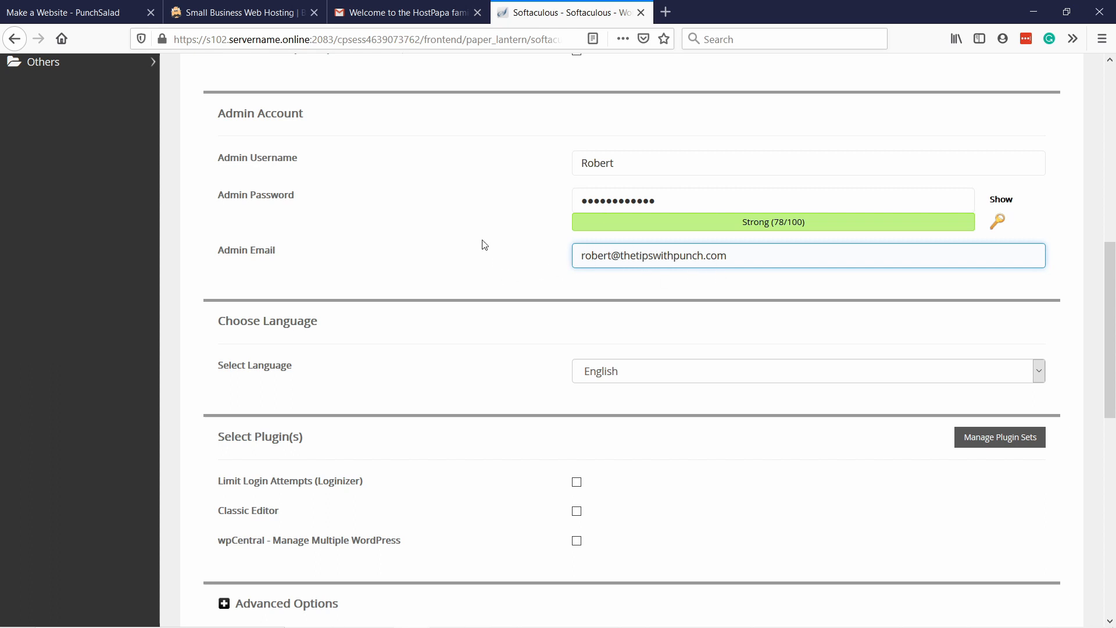
# Review the language and plugin choices, and expand the Advanced Options to check the database and upgrade settings before collapsing them.
pyautogui.scroll(-2, 484, 244)
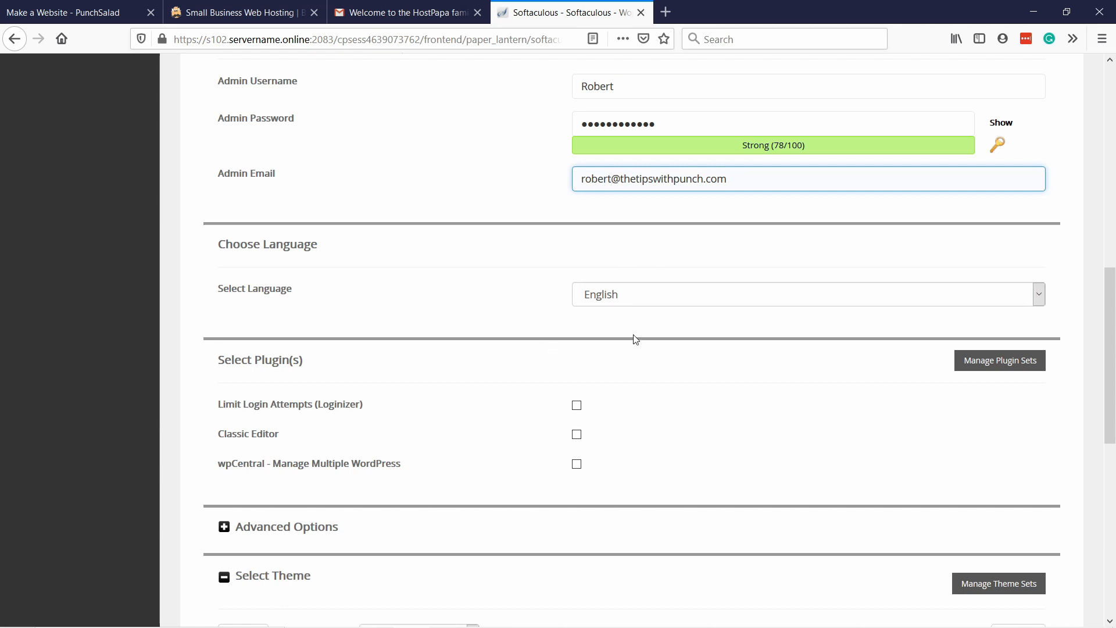
pyautogui.scroll(-2, 636, 340)
pyautogui.scroll(-2, 641, 314)
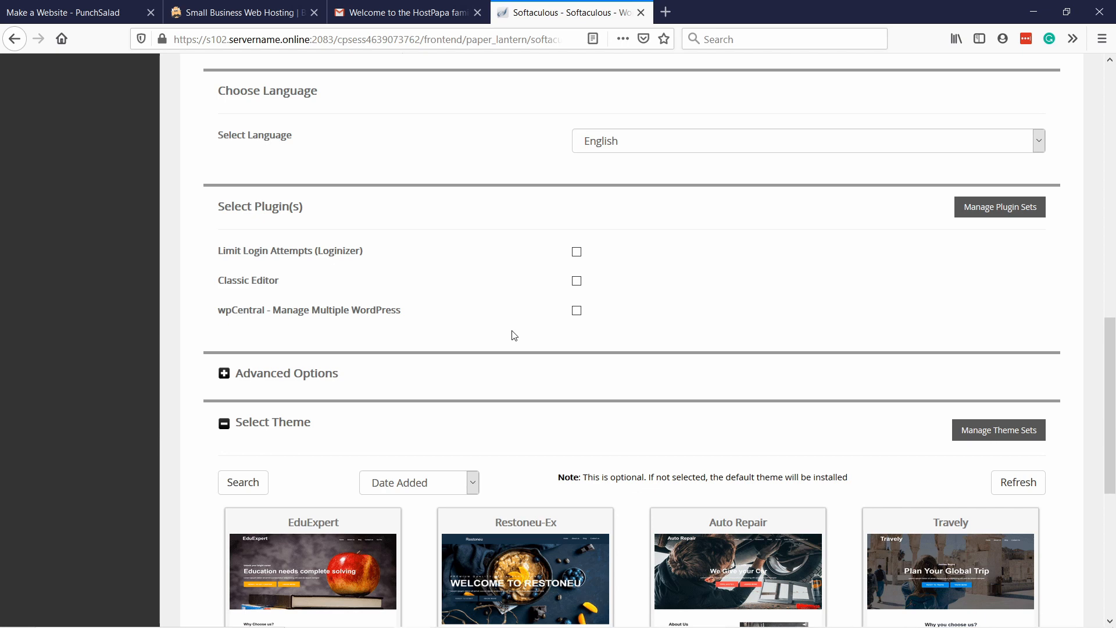
pyautogui.scroll(-1, 496, 316)
pyautogui.click(313, 302)
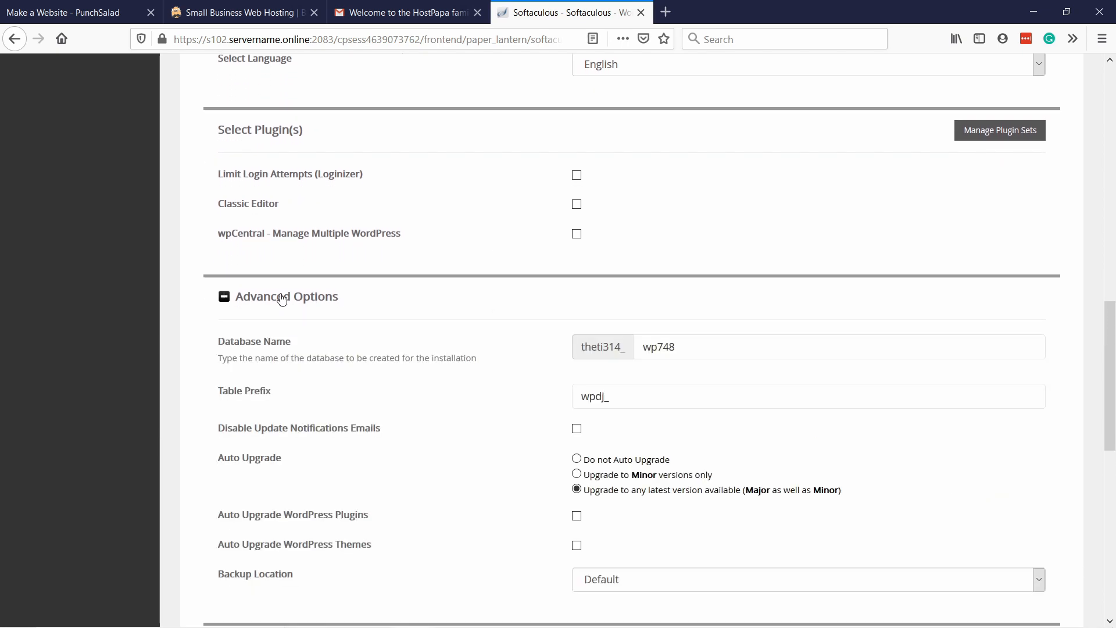
pyautogui.click(282, 299)
# Install WordPress without selecting a theme, and decline saving the login in the browser.
pyautogui.scroll(-2, 483, 273)
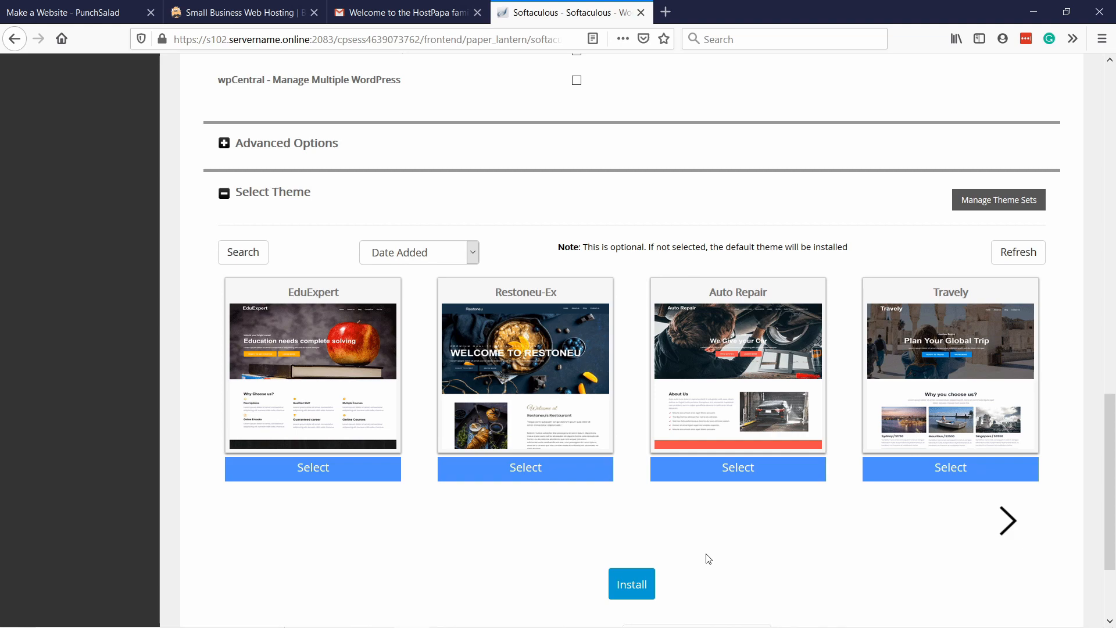
pyautogui.click(632, 587)
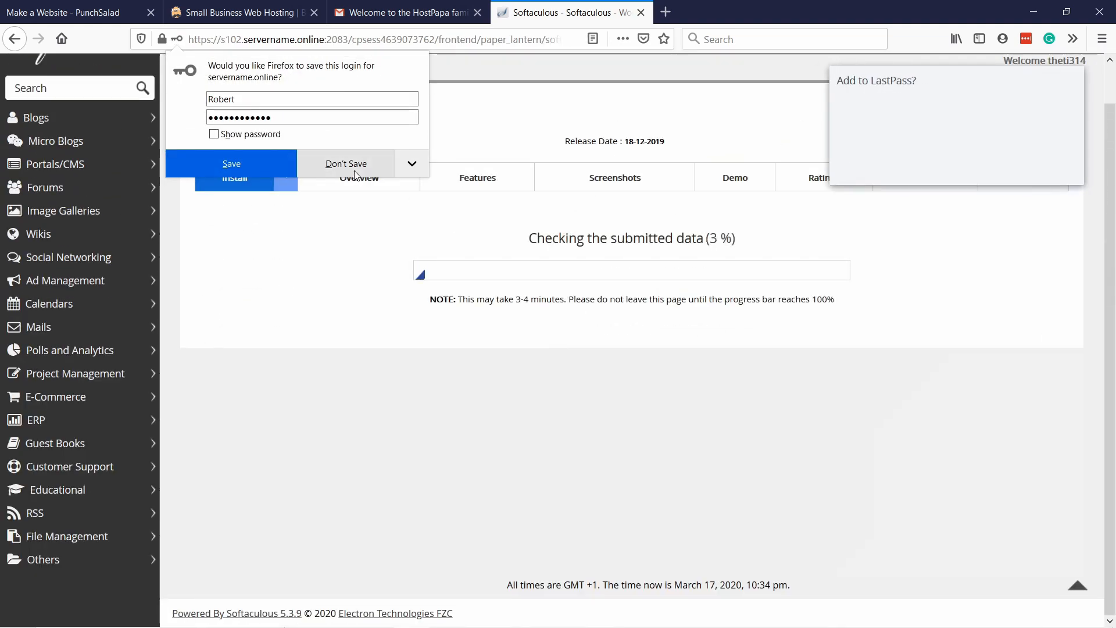
pyautogui.click(357, 168)
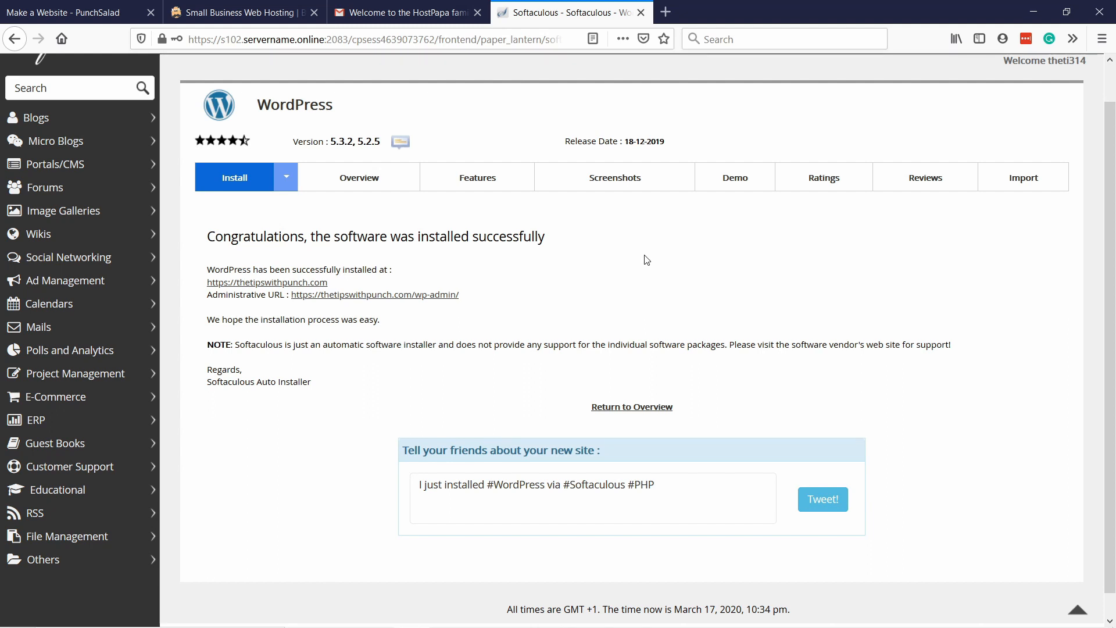
# Open the newly installed site thetipswithpunch.com in a separate tab and accept the certificate security risk to continue to it.
pyautogui.rightClick(285, 282)
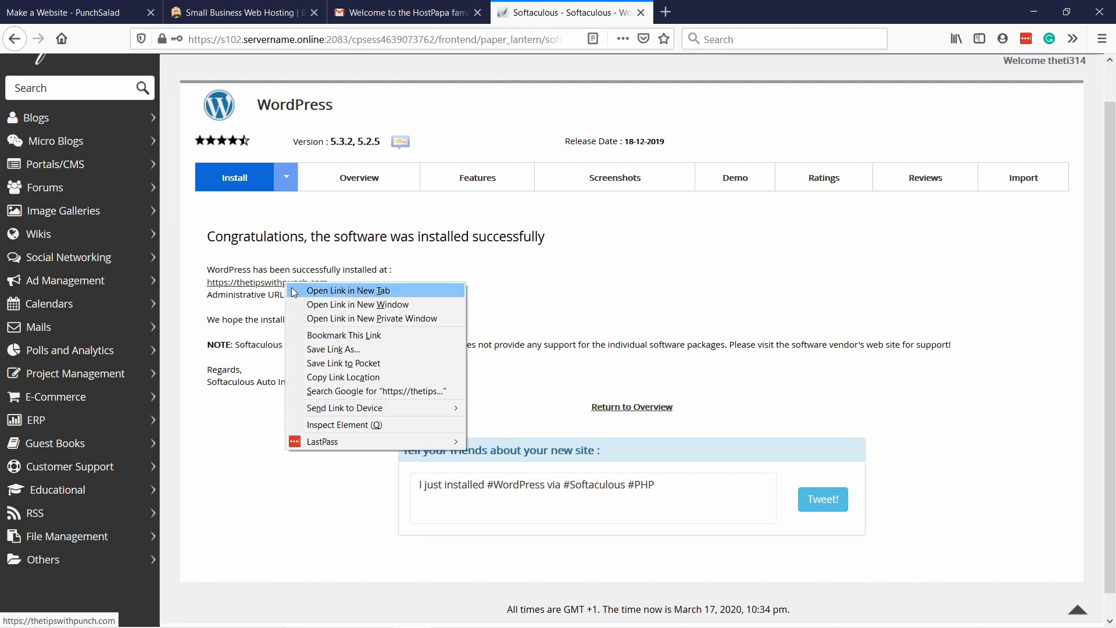
pyautogui.click(294, 290)
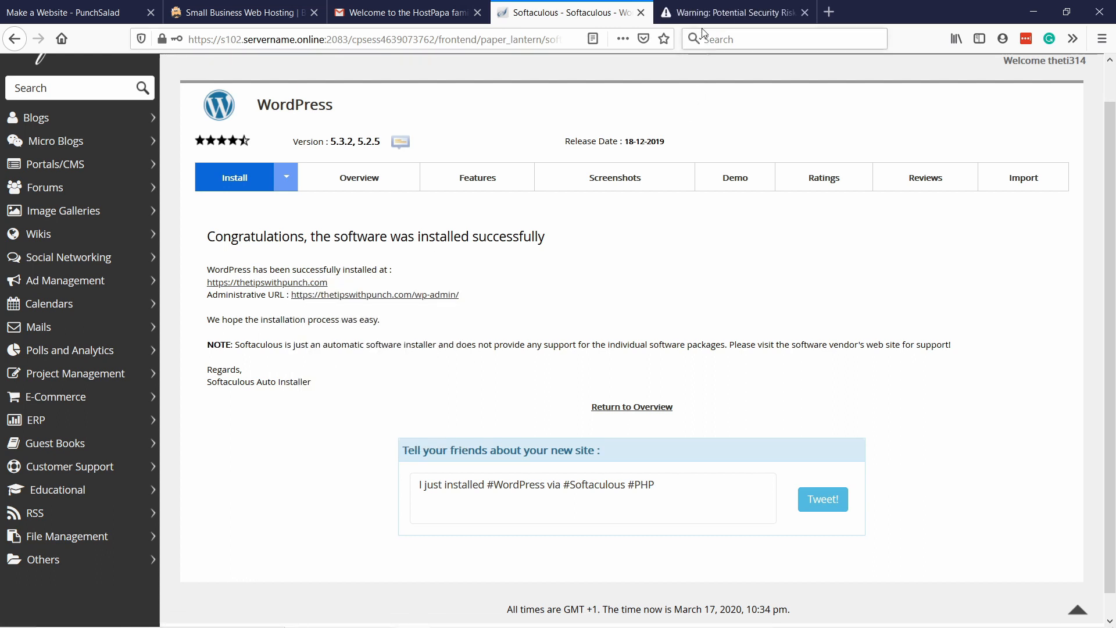
pyautogui.click(702, 14)
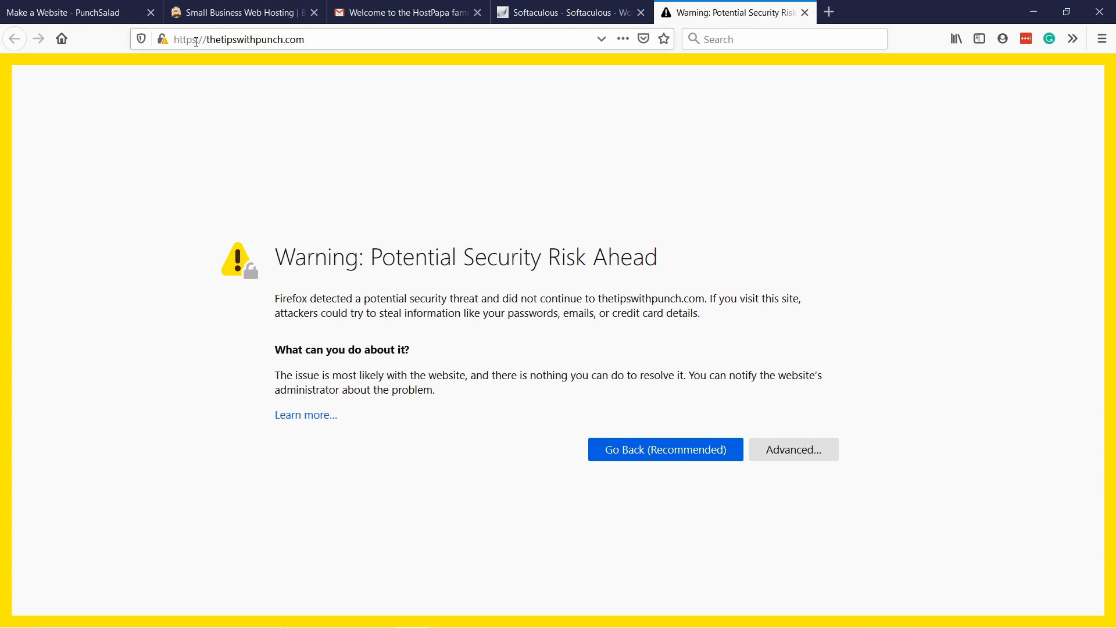
pyautogui.moveTo(192, 39); pyautogui.dragTo(196, 39)
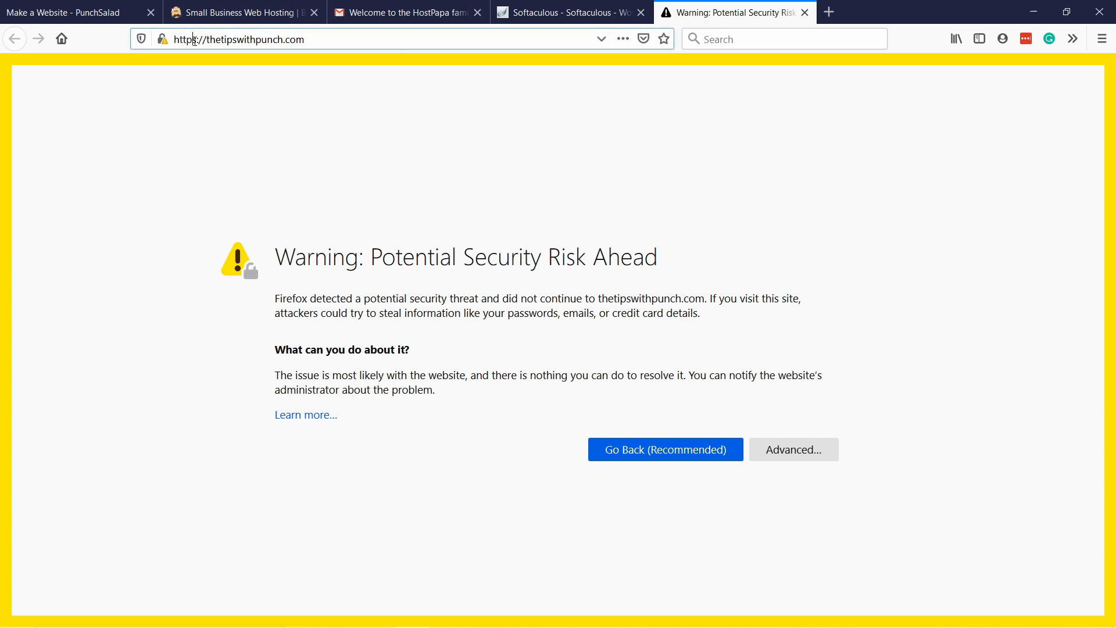
pyautogui.click(192, 89)
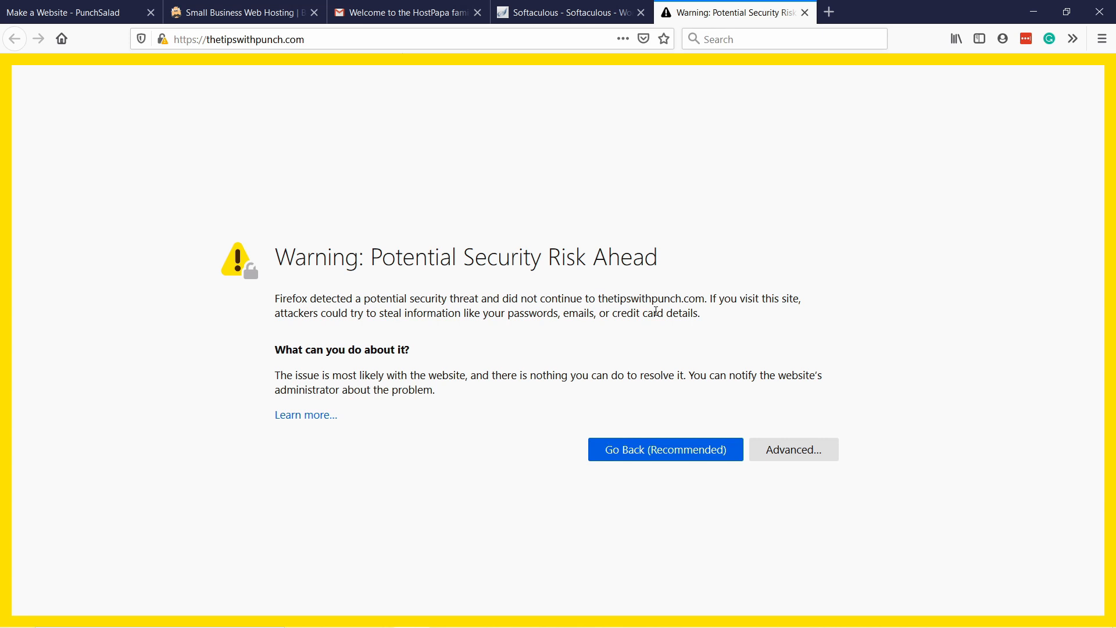
pyautogui.click(783, 451)
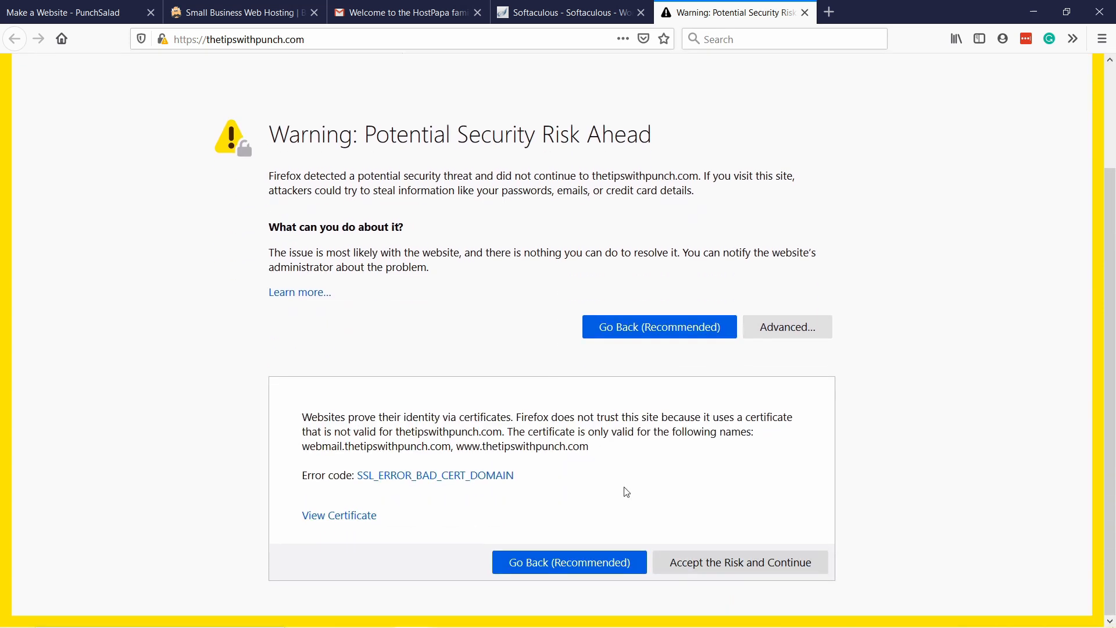
pyautogui.click(741, 564)
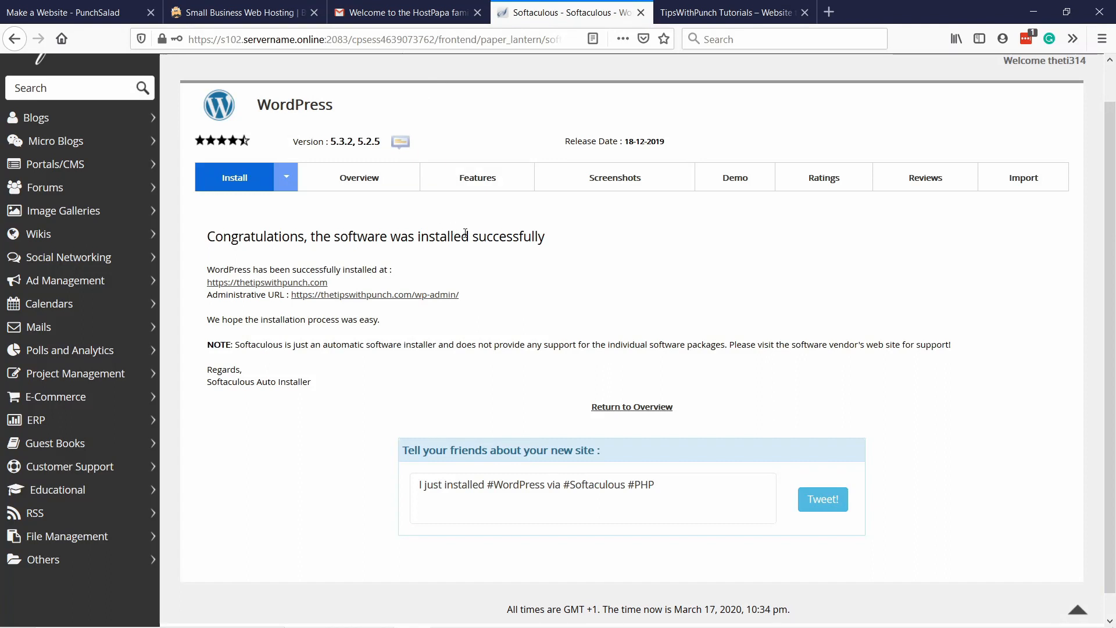
# Open the WordPress administrative URL from the installation summary in a new tab and switch to its dashboard.
pyautogui.rightClick(382, 296)
pyautogui.click(442, 307)
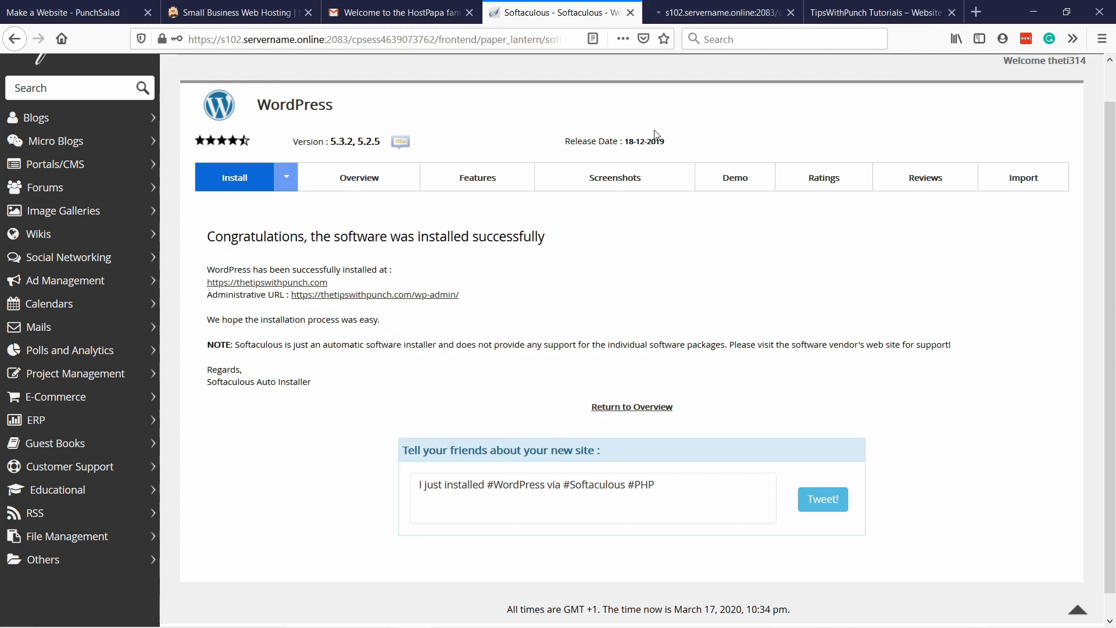
pyautogui.click(698, 14)
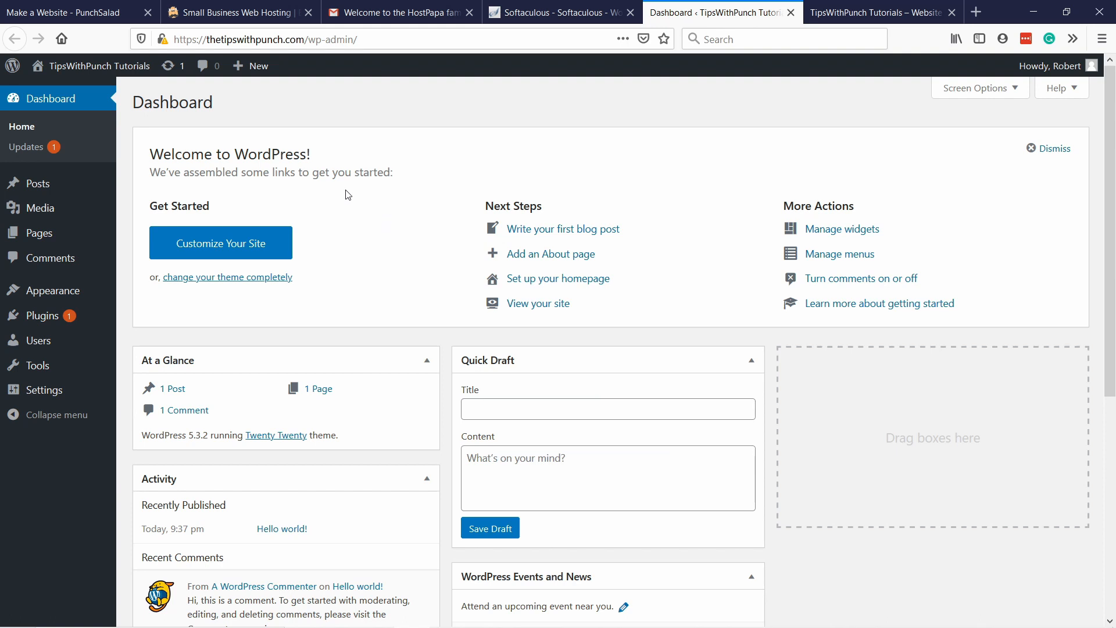
# Go to the page for adding new WordPress themes and search for "astra".
pyautogui.moveTo(41, 323)
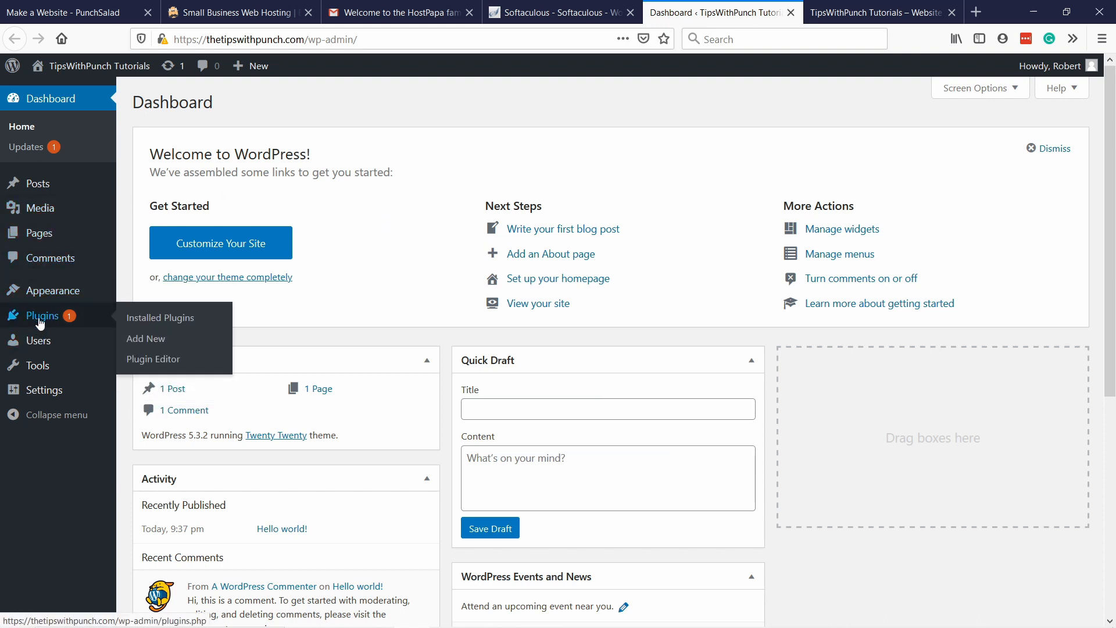
pyautogui.moveTo(47, 292)
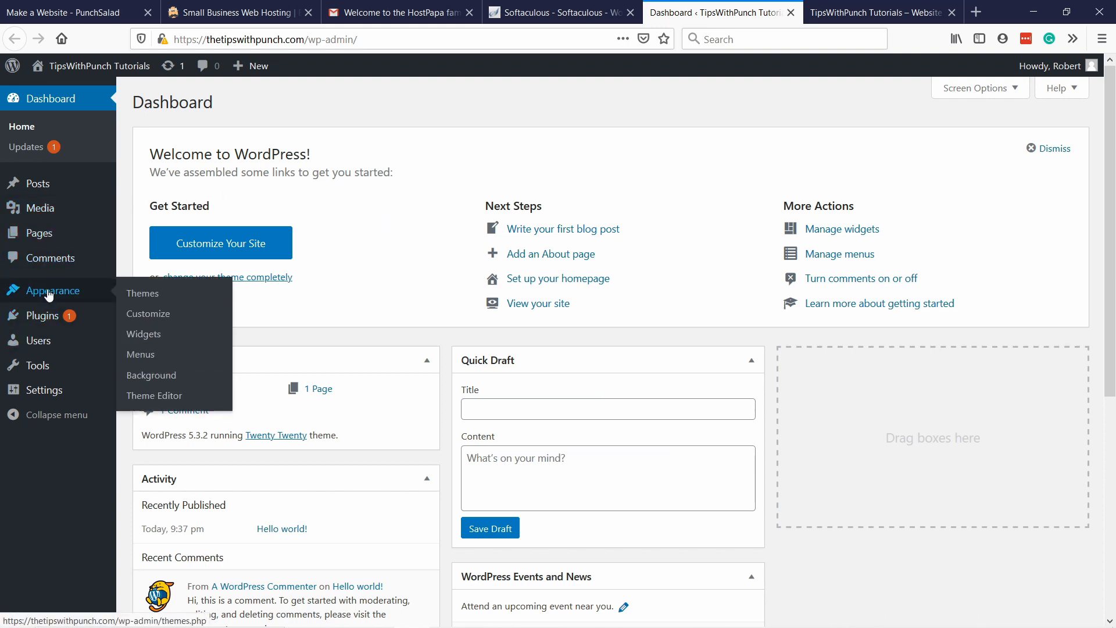
pyautogui.click(139, 295)
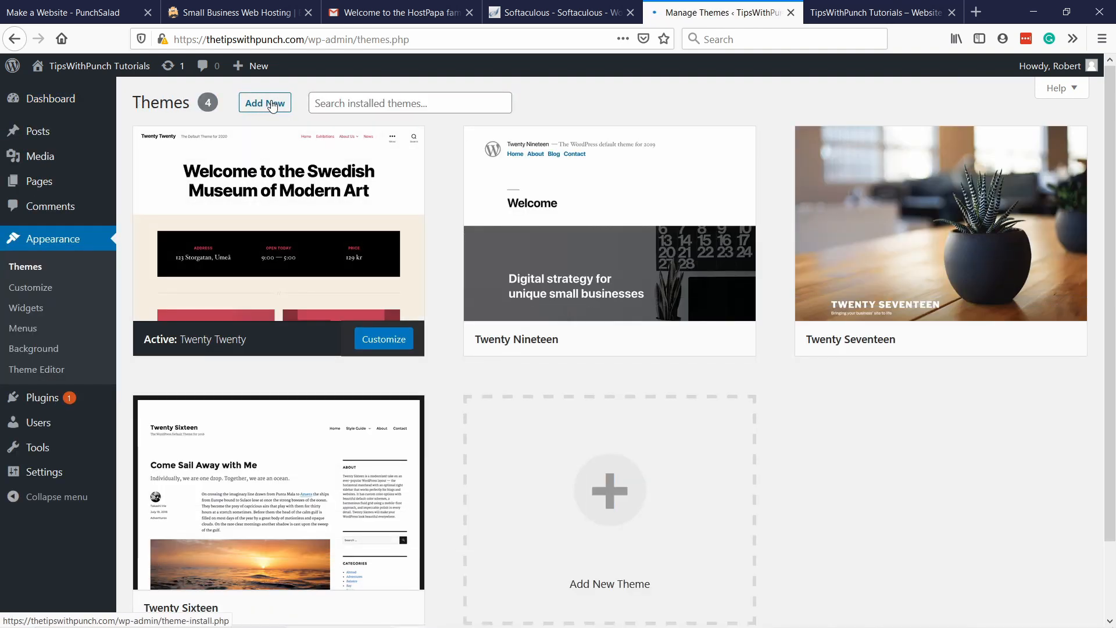
pyautogui.click(258, 105)
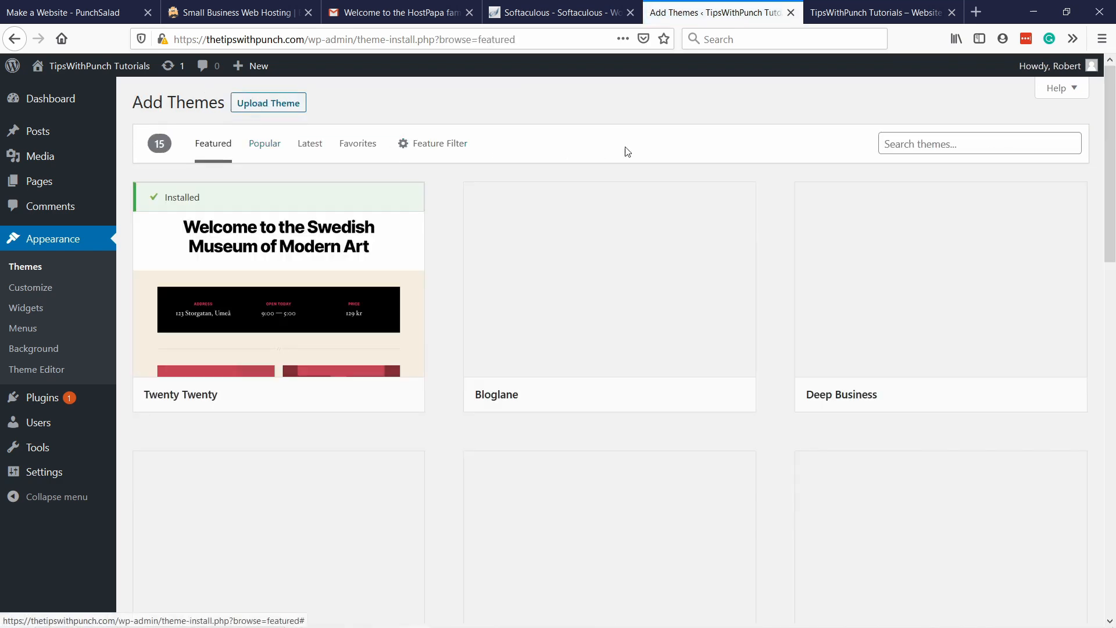
pyautogui.click(914, 138)
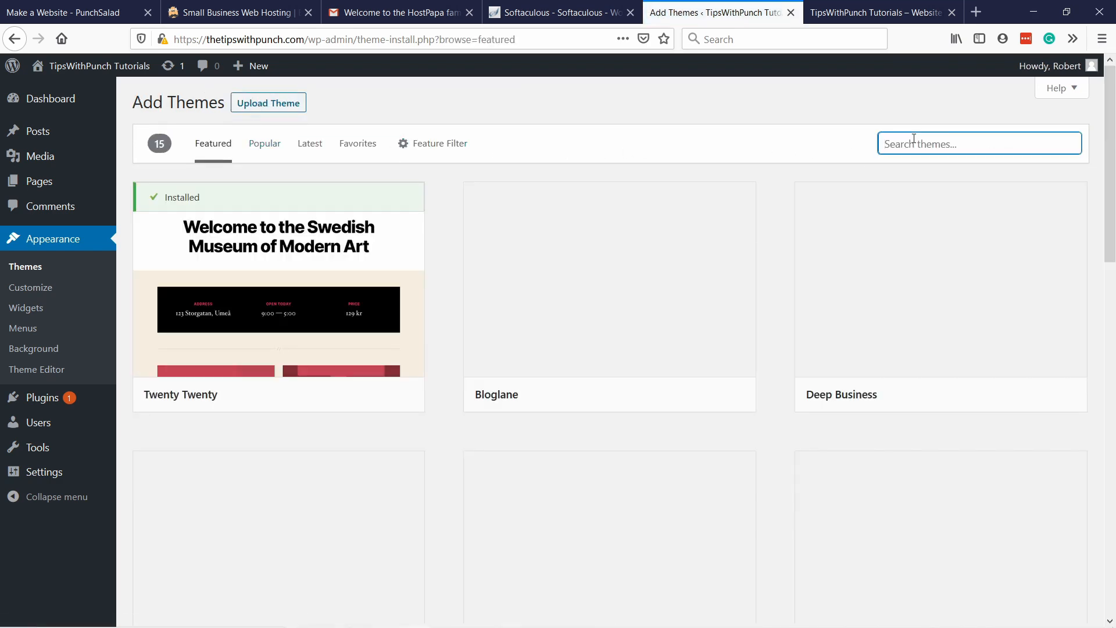
pyautogui.write('astra')
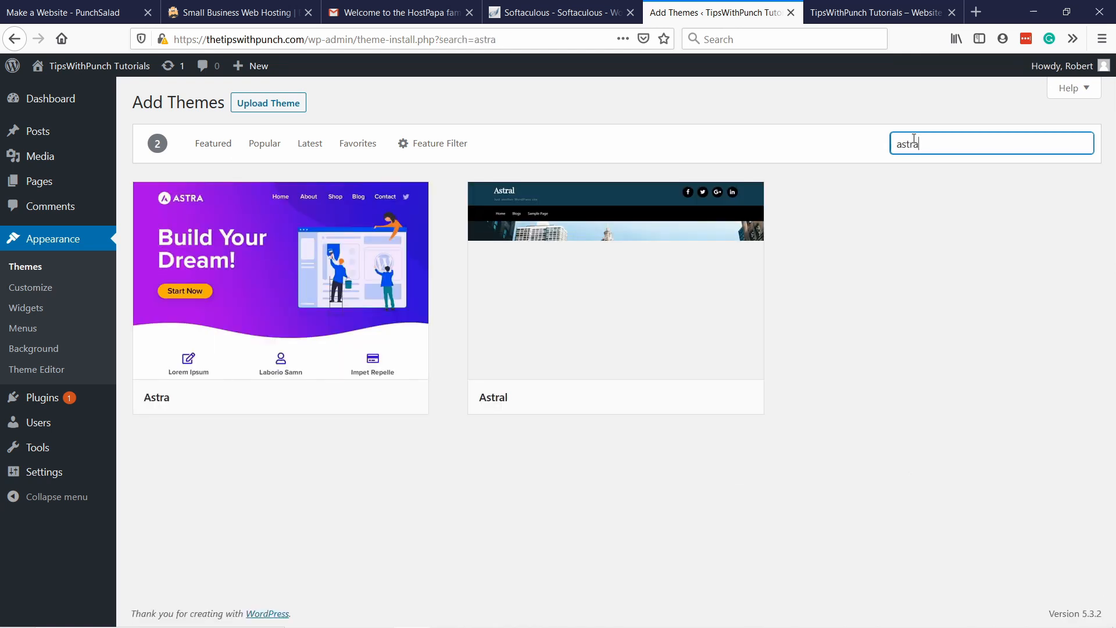
# Install the Astra theme and activate it on the site.
pyautogui.moveTo(251, 265)
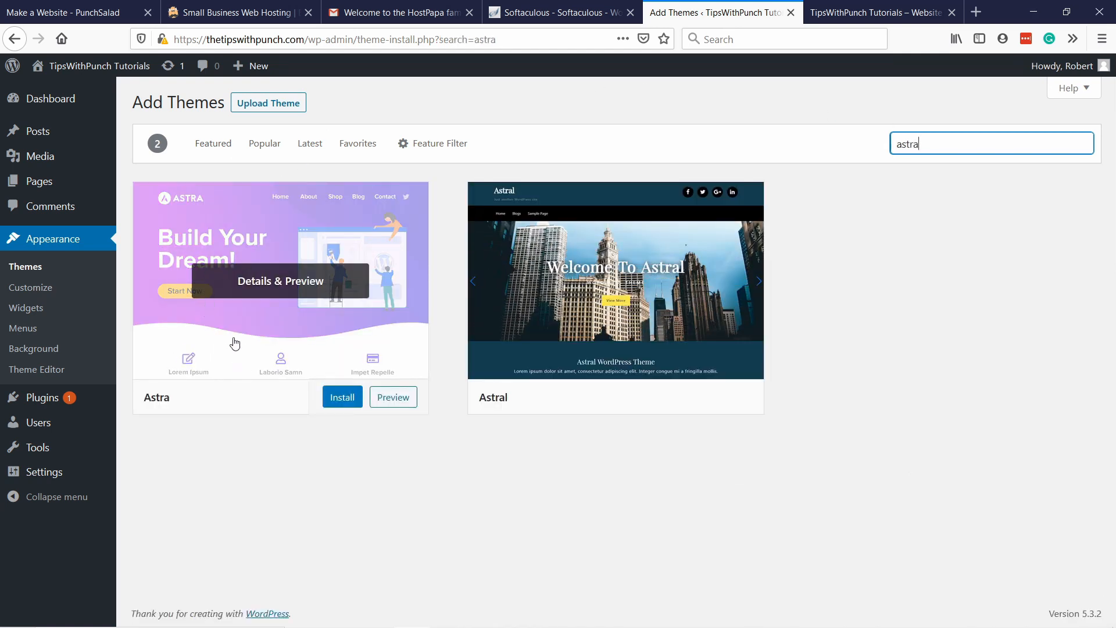
pyautogui.click(338, 401)
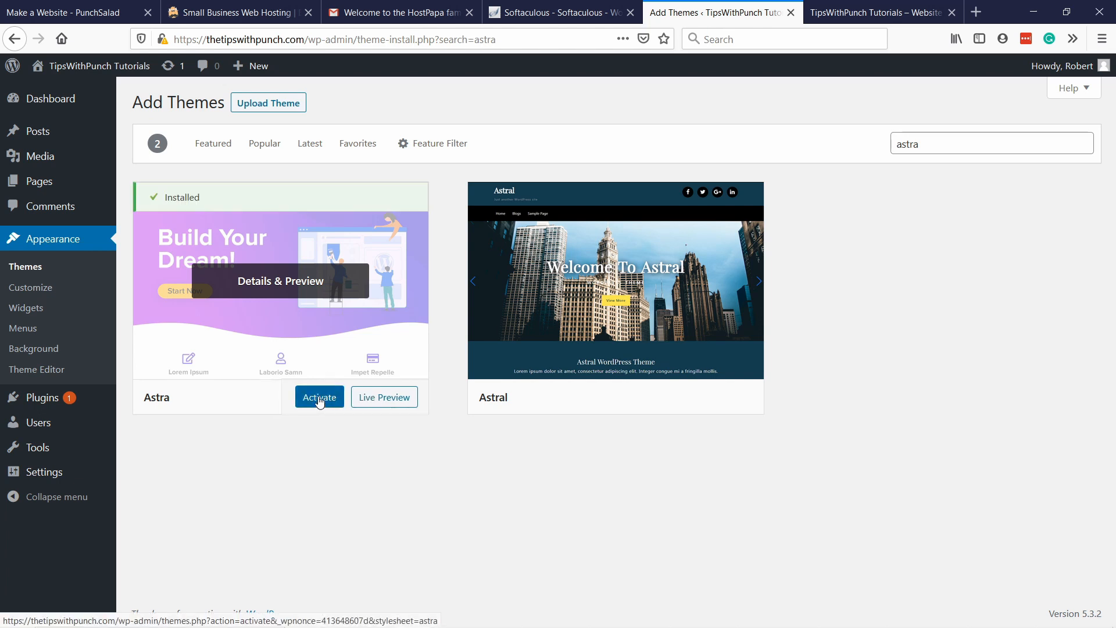
pyautogui.click(319, 399)
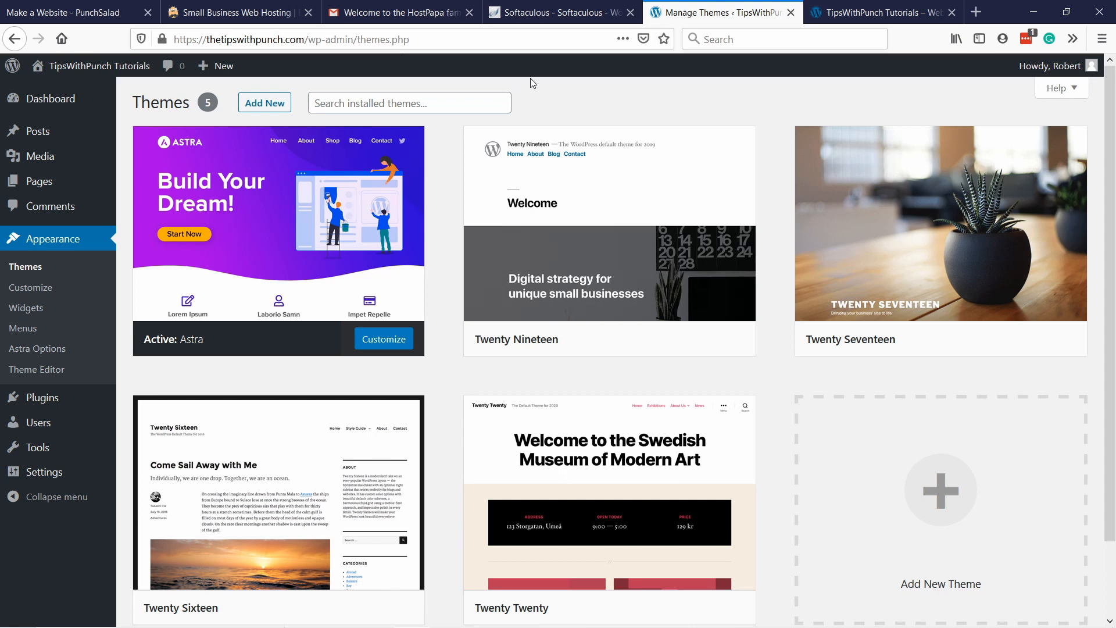
# Open the Astra Options and install the importer plugin for the starter templates.
pyautogui.moveTo(393, 178)
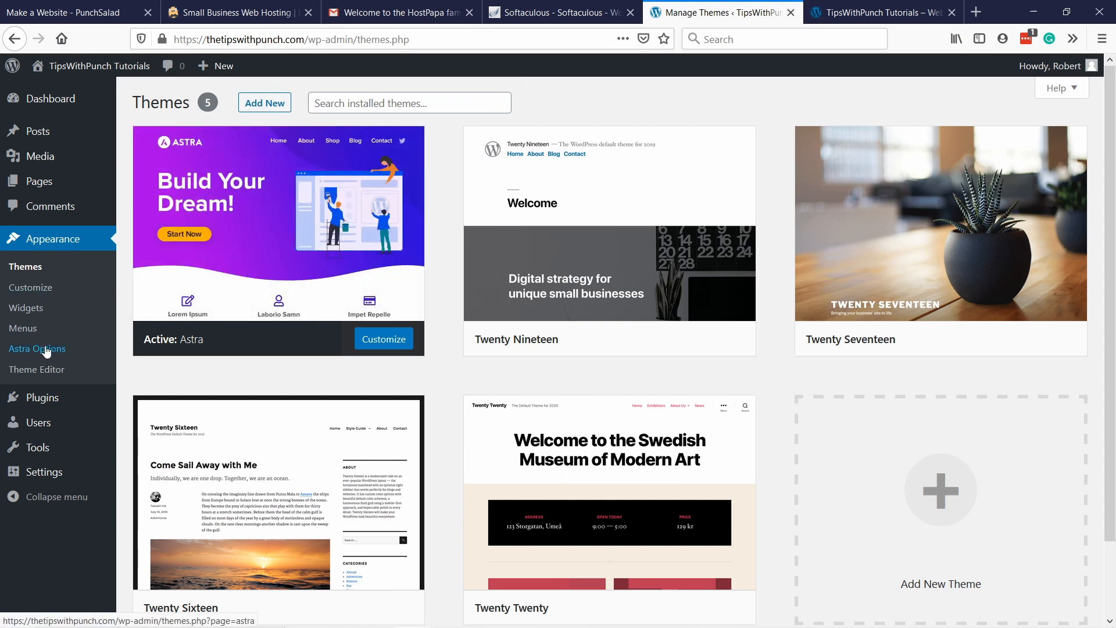
pyautogui.click(61, 240)
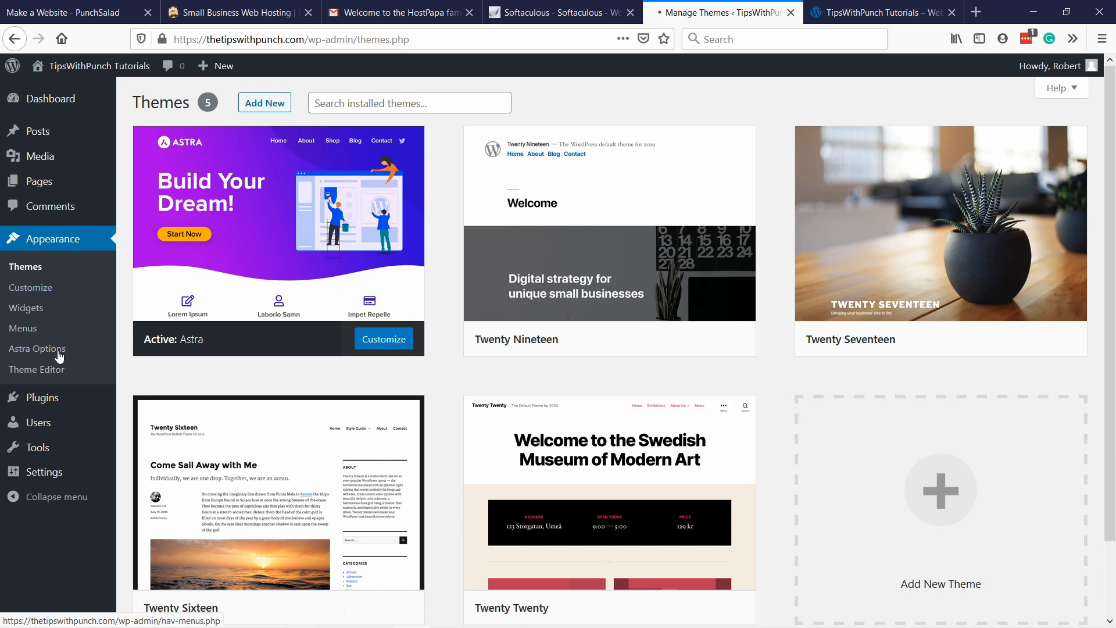
pyautogui.click(41, 351)
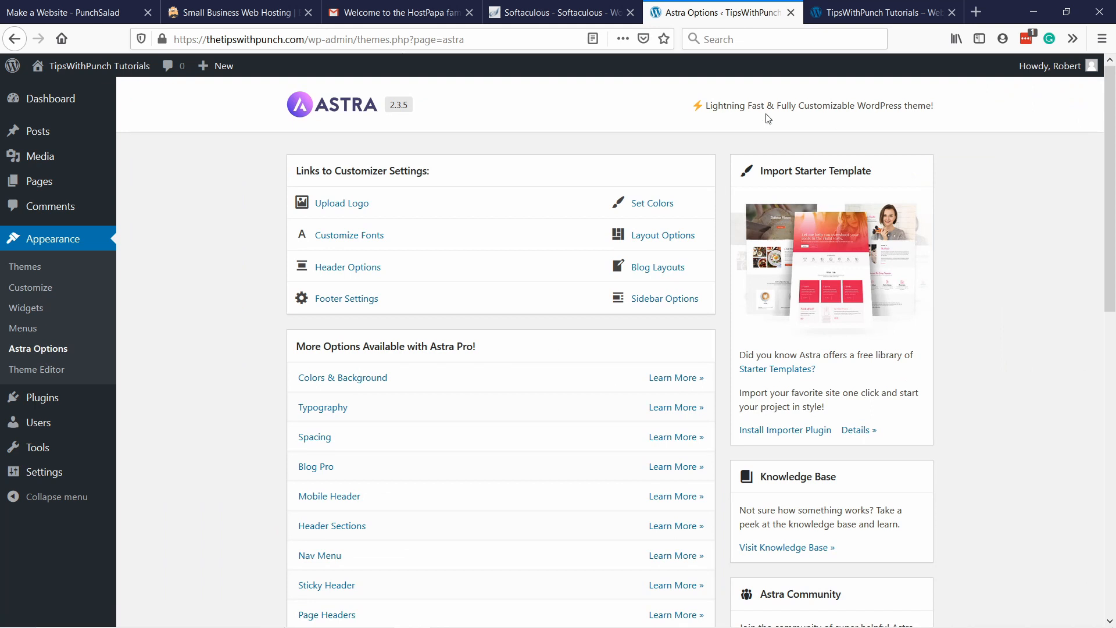
pyautogui.scroll(-2, 829, 216)
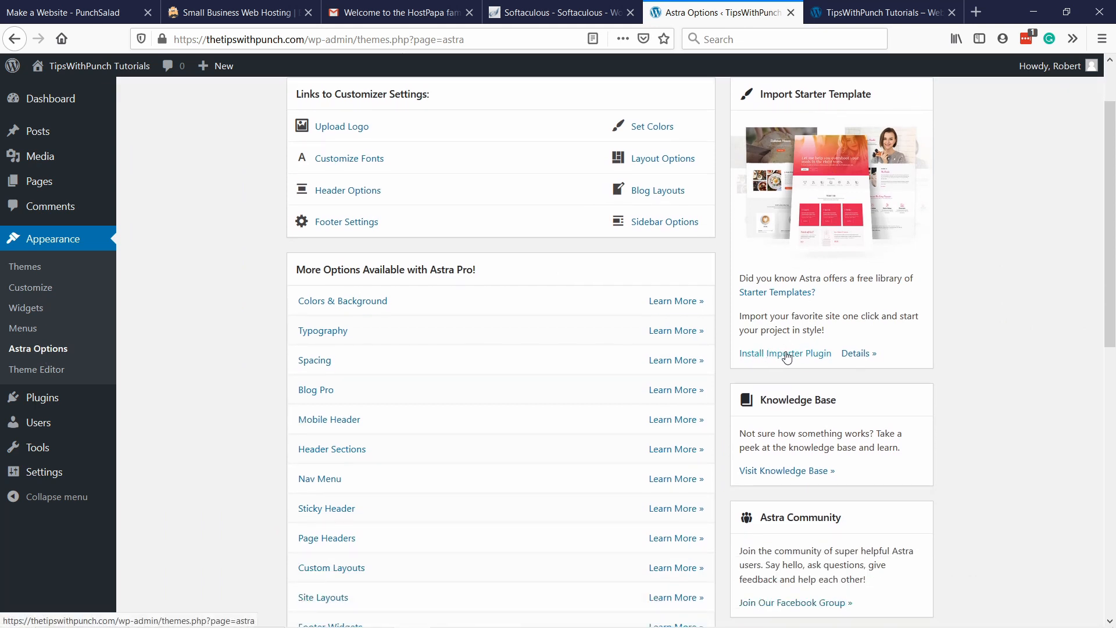
pyautogui.click(789, 356)
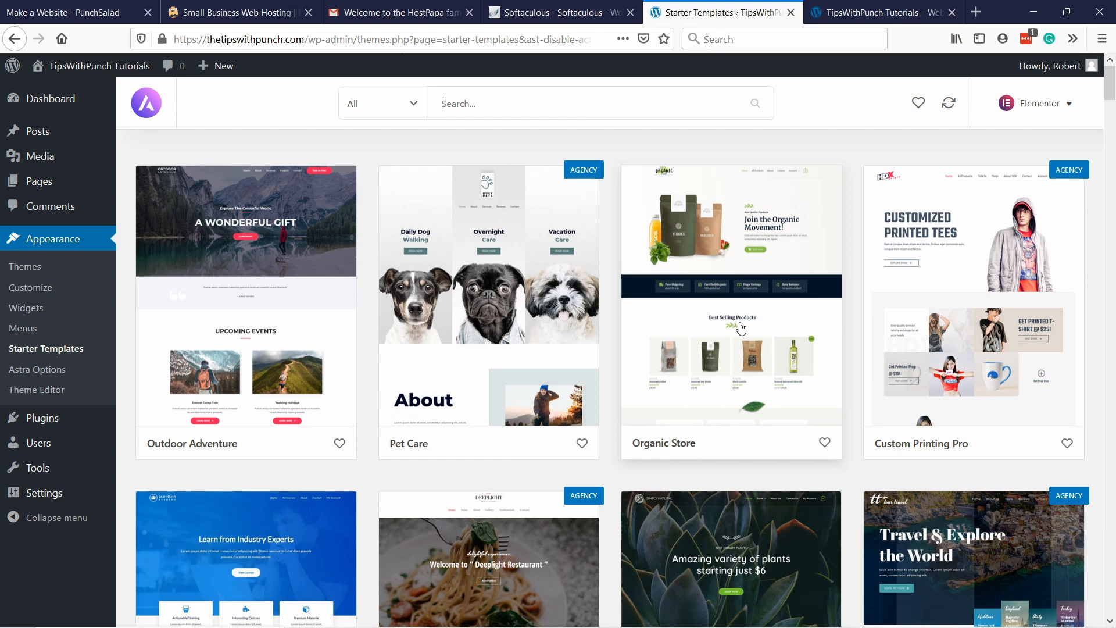
# Look over the starter templates and filter the library to show only the free ones.
pyautogui.scroll(-14, 741, 328)
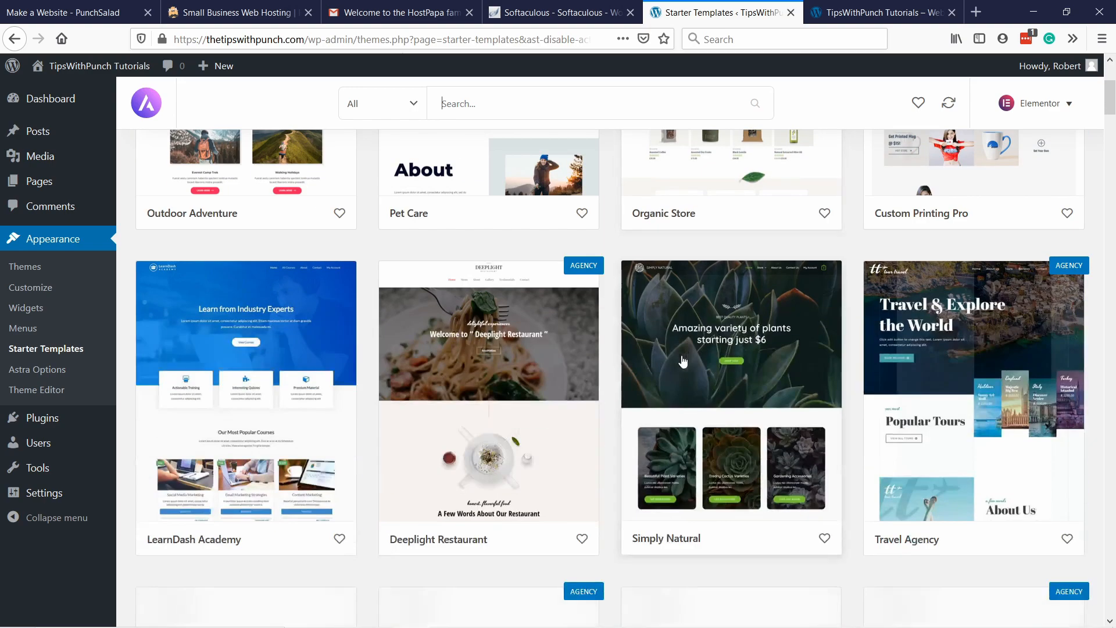
pyautogui.scroll(14, 647, 380)
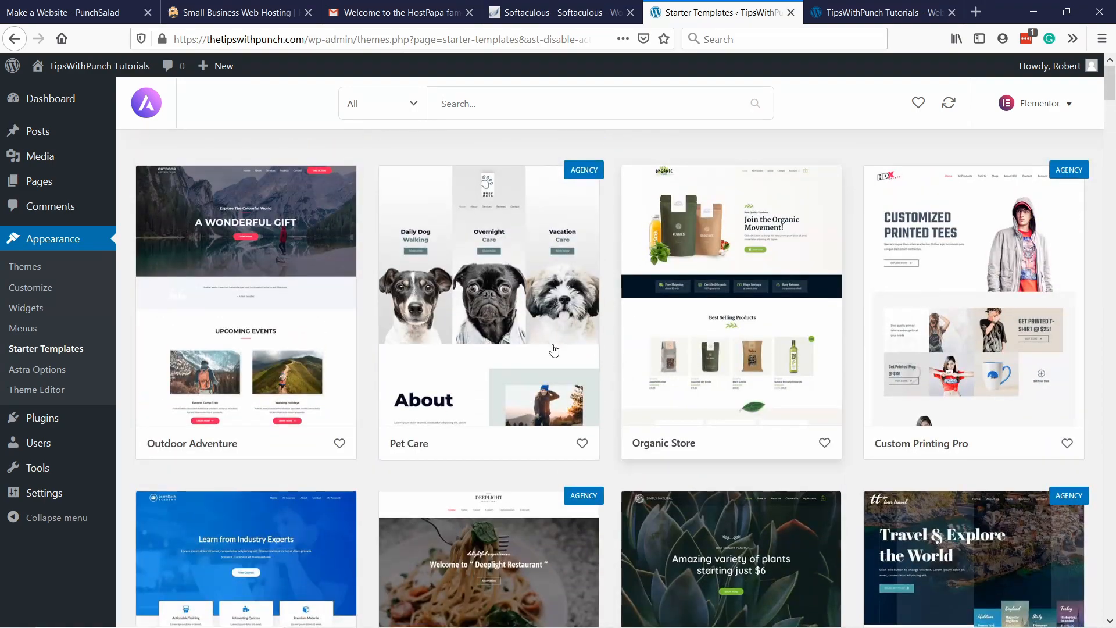
pyautogui.click(405, 112)
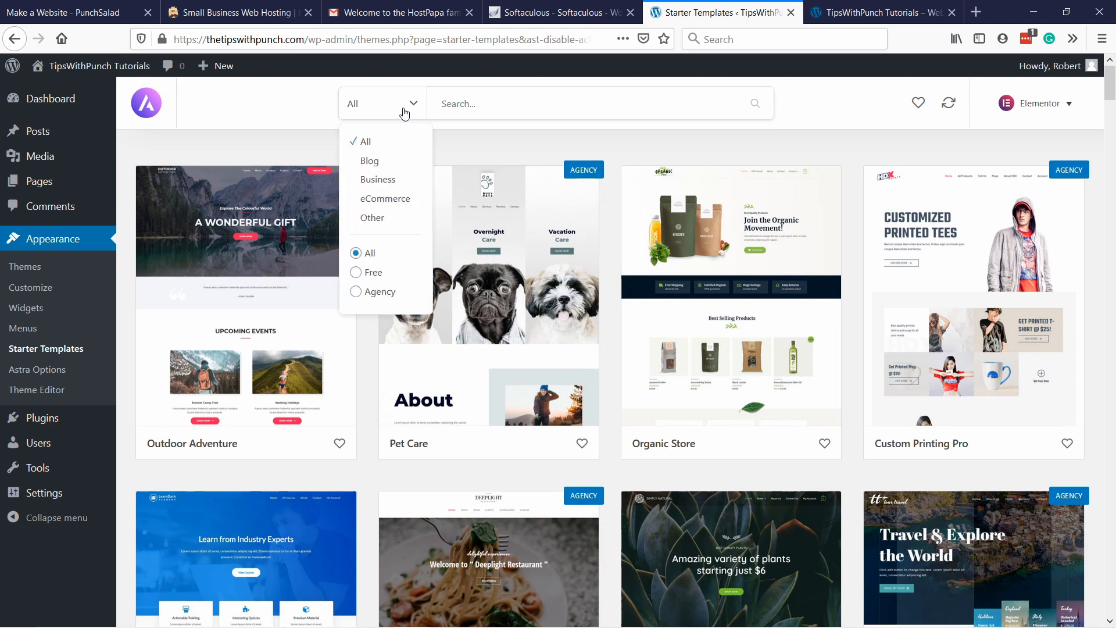
pyautogui.click(374, 274)
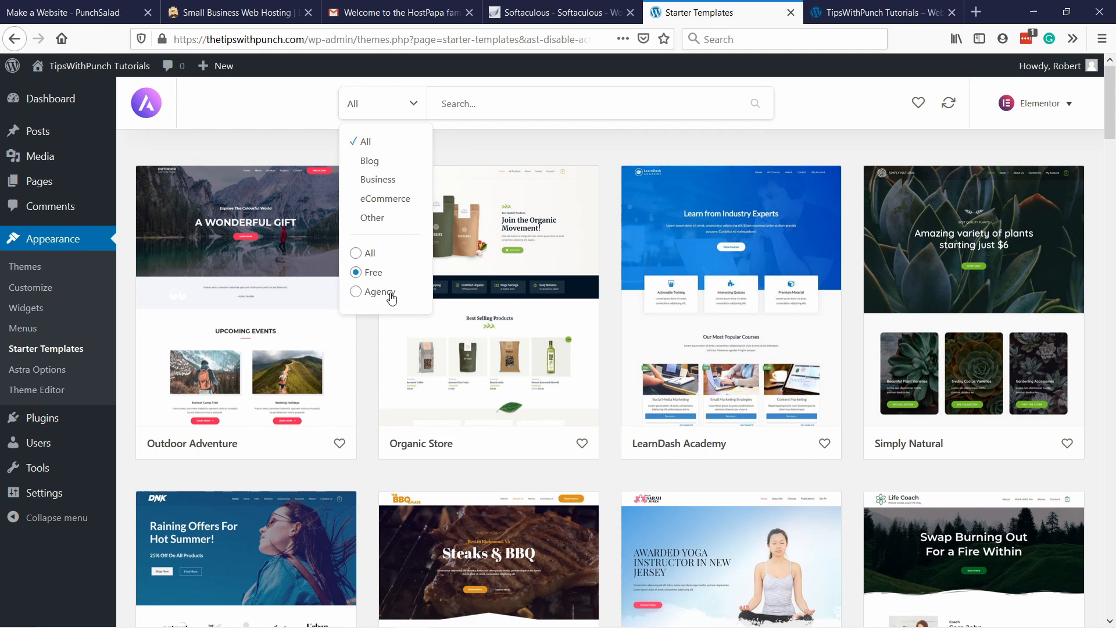
# Browse the free starter templates, open the Dentist Clinic template and look through its page preview.
pyautogui.scroll(-15, 503, 114)
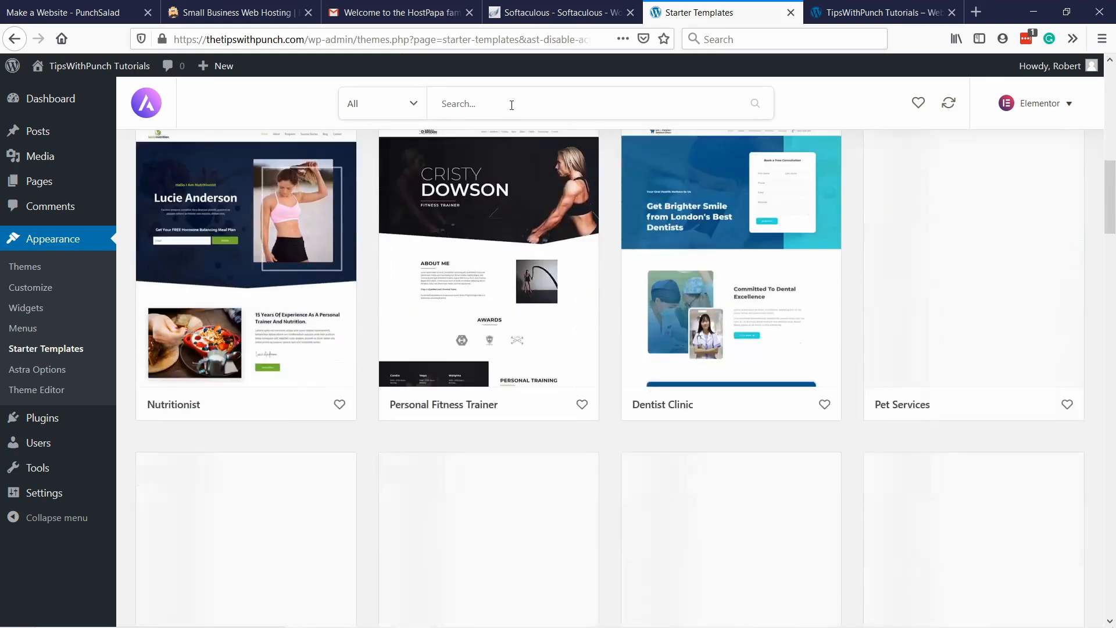
pyautogui.scroll(-20, 514, 106)
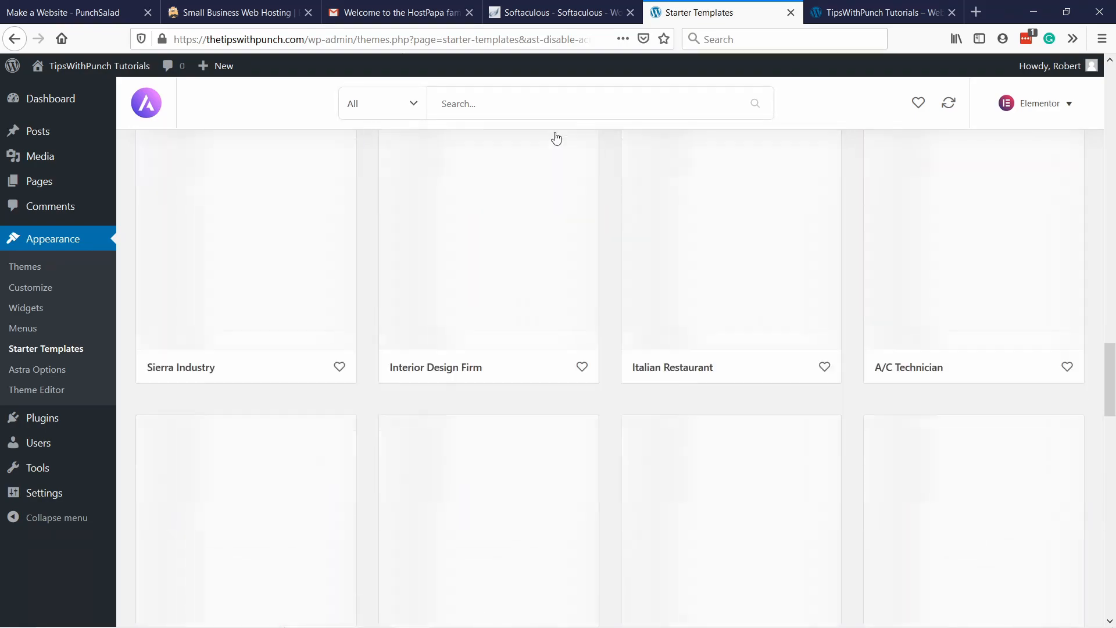
pyautogui.scroll(20, 573, 151)
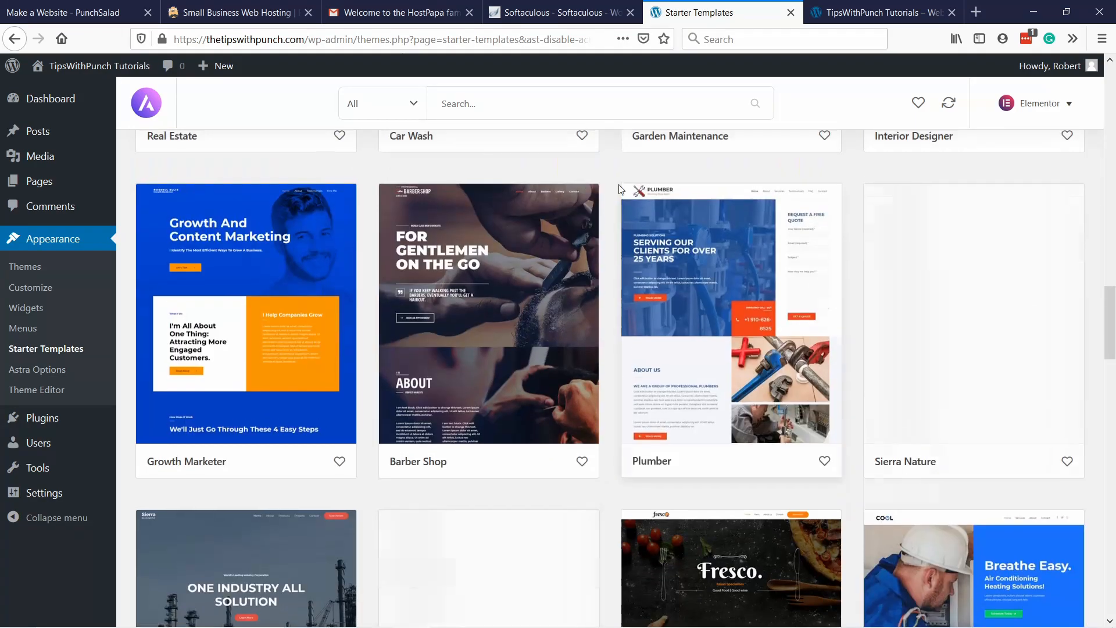
pyautogui.scroll(5, 639, 207)
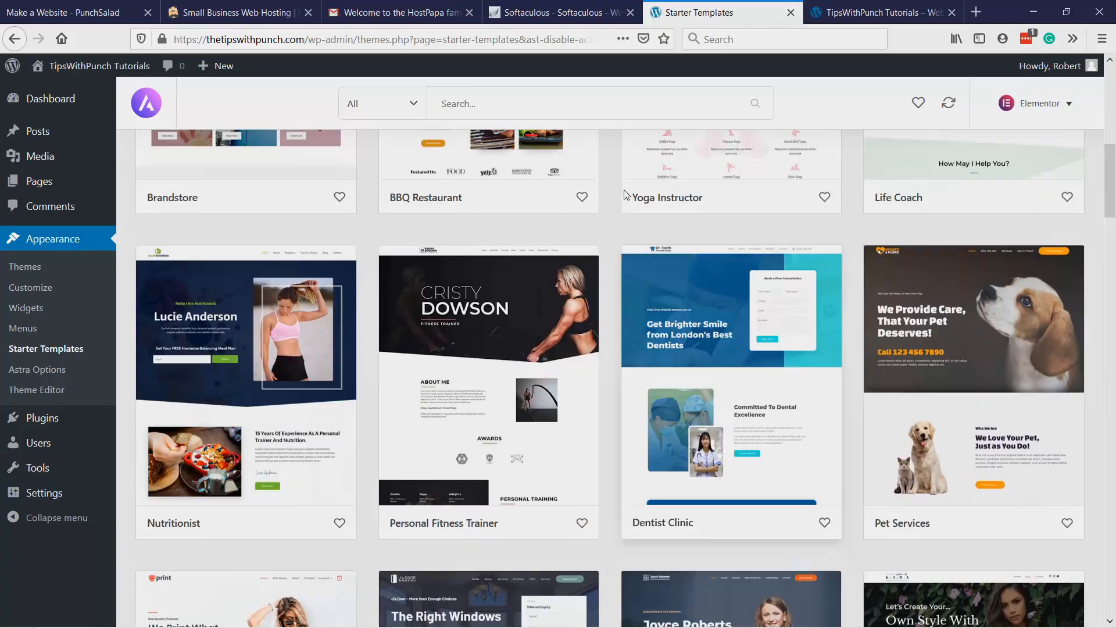
pyautogui.scroll(-1, 624, 188)
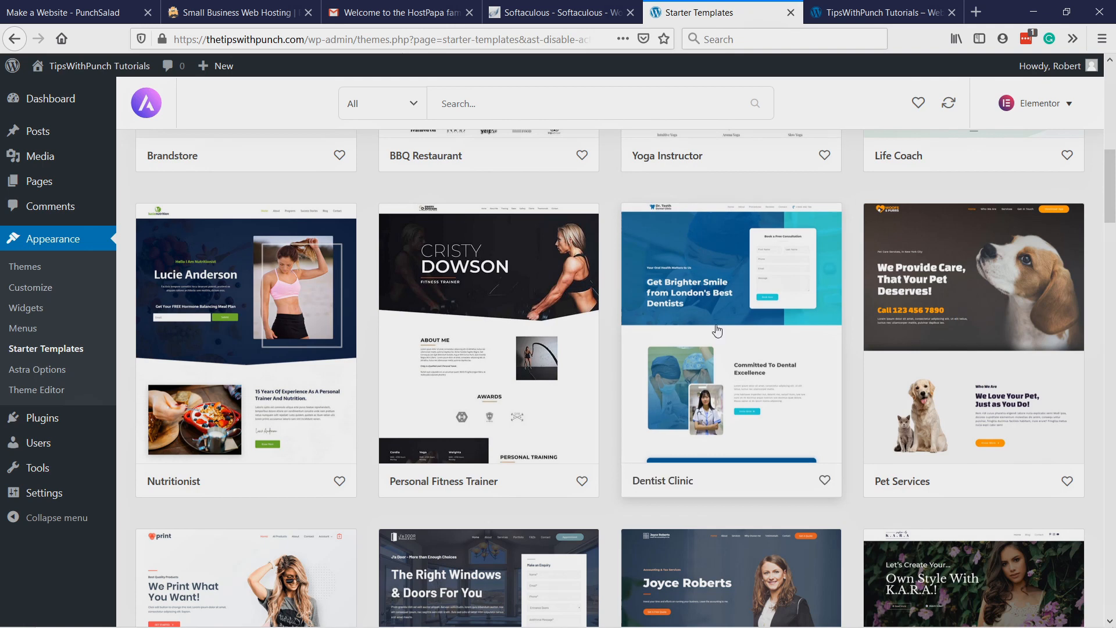
pyautogui.click(678, 290)
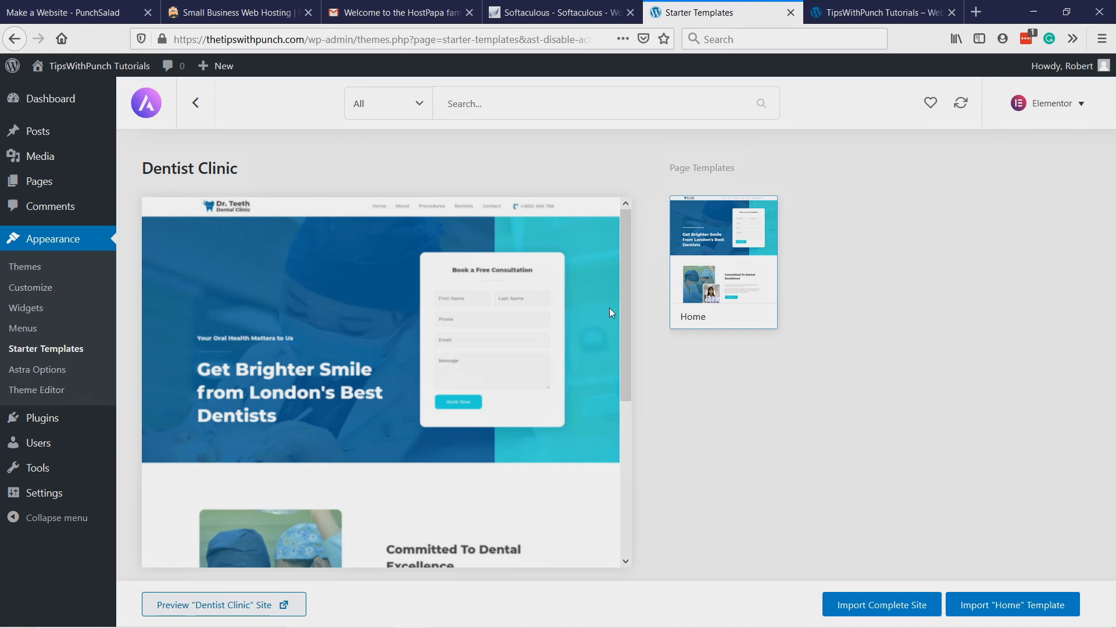
pyautogui.scroll(-4, 391, 259)
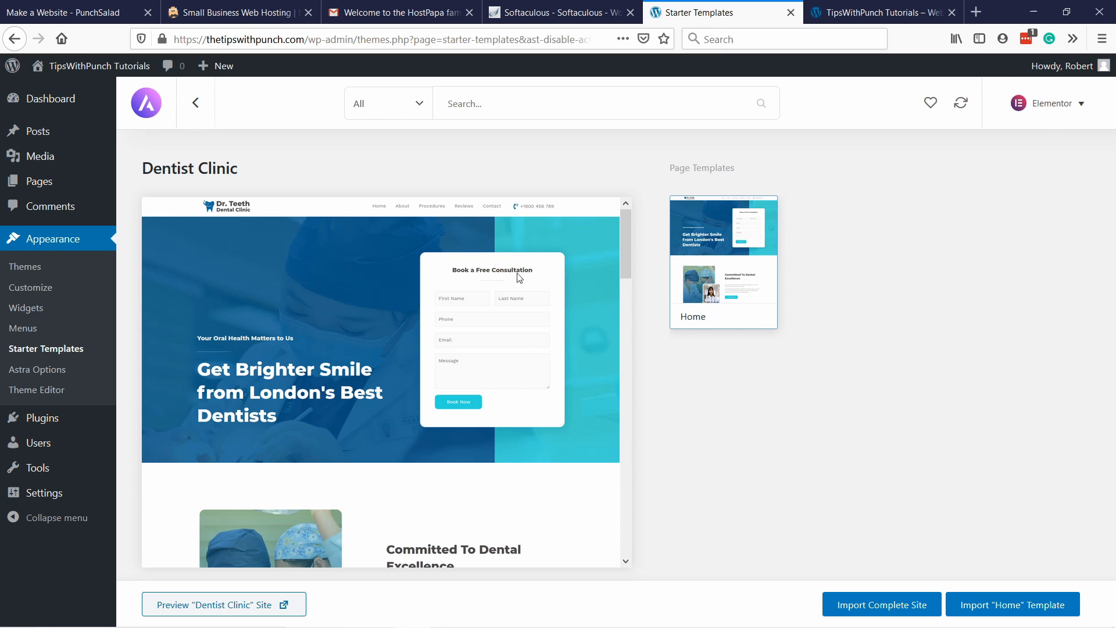
pyautogui.moveTo(628, 250); pyautogui.dragTo(497, 221)
# Import the complete Dentist Clinic site with customizer settings, widgets, required plugins and content, without deleting the previously imported site.
pyautogui.click(858, 608)
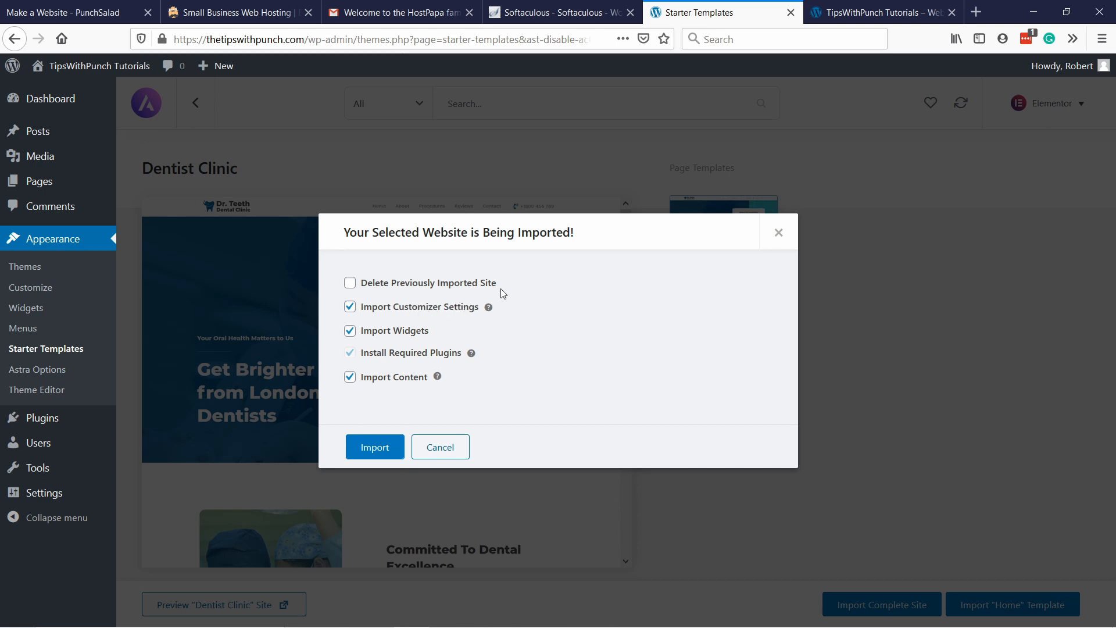
pyautogui.click(350, 284)
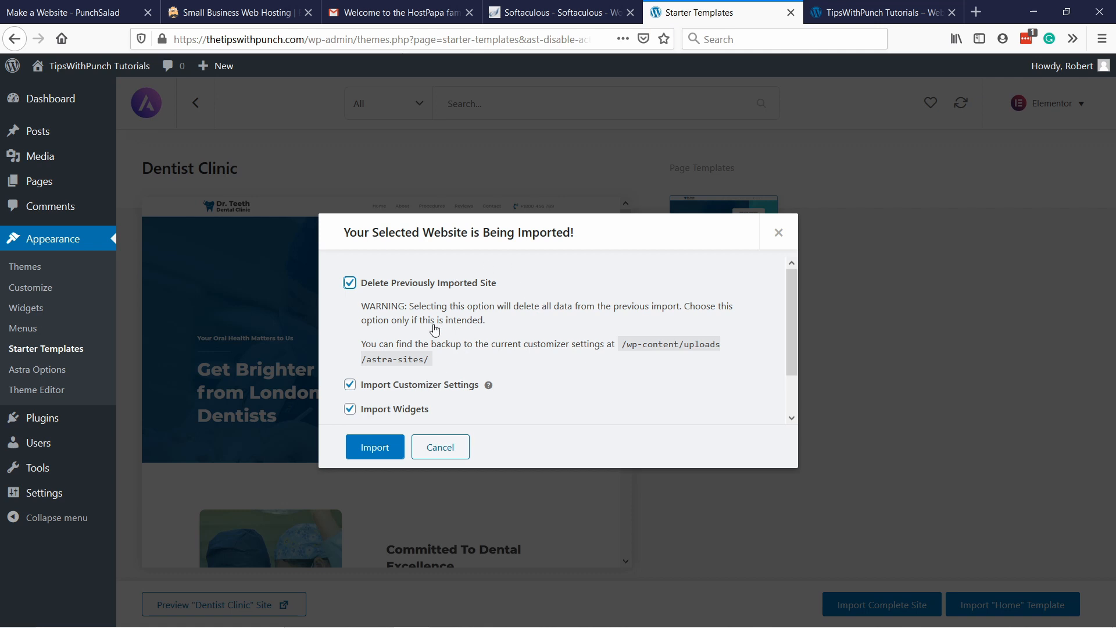
pyautogui.click(349, 283)
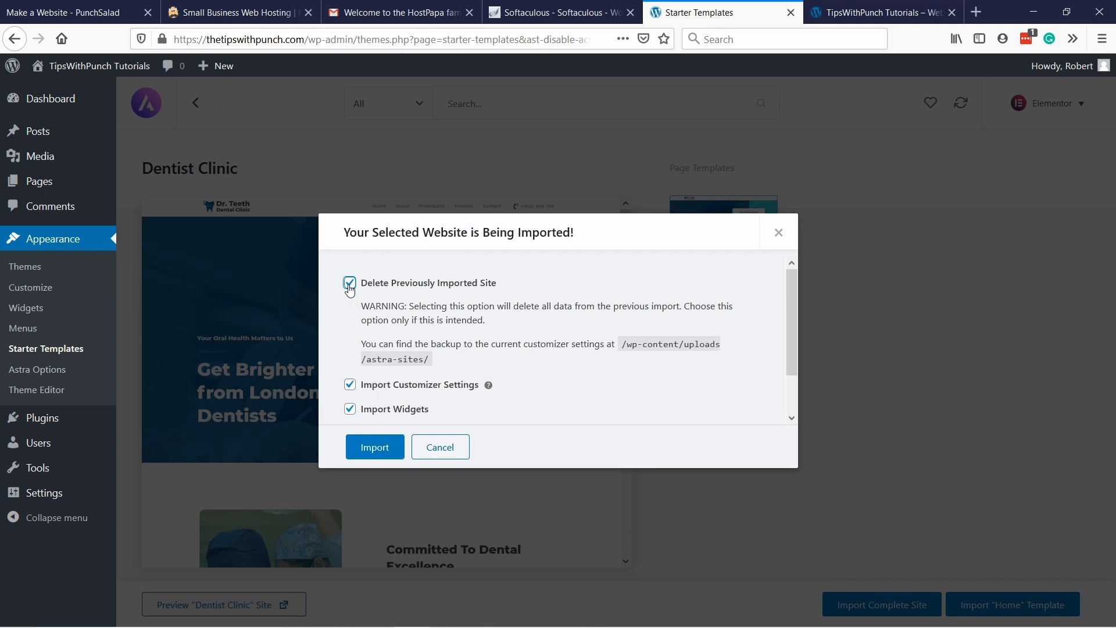
pyautogui.click(375, 448)
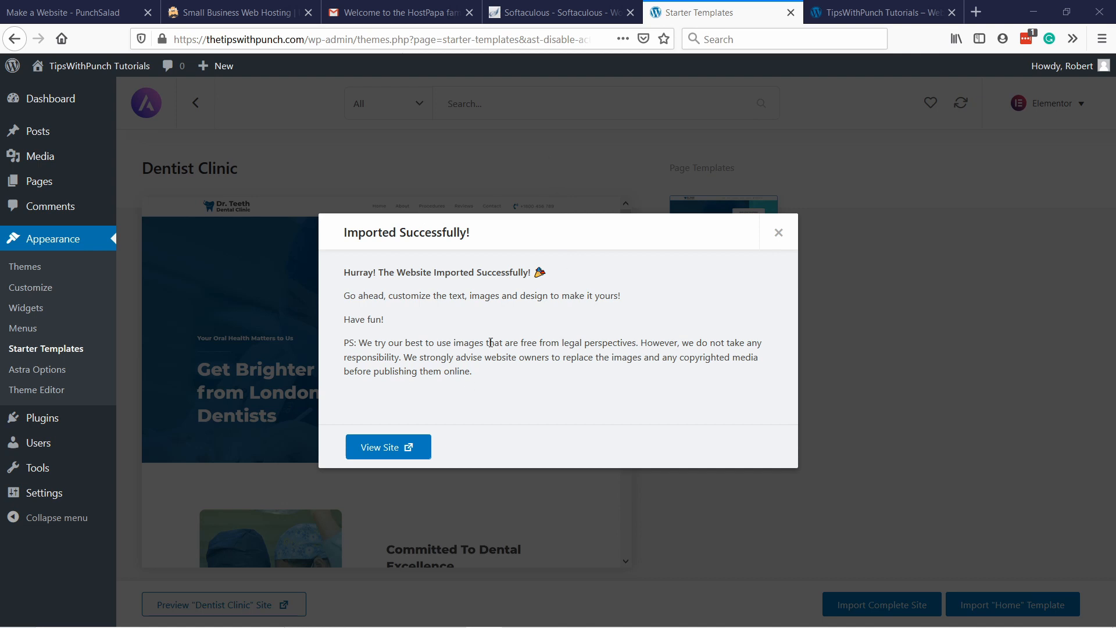
# View the imported site and look through its home page from the header to the testimonials and back.
pyautogui.click(388, 454)
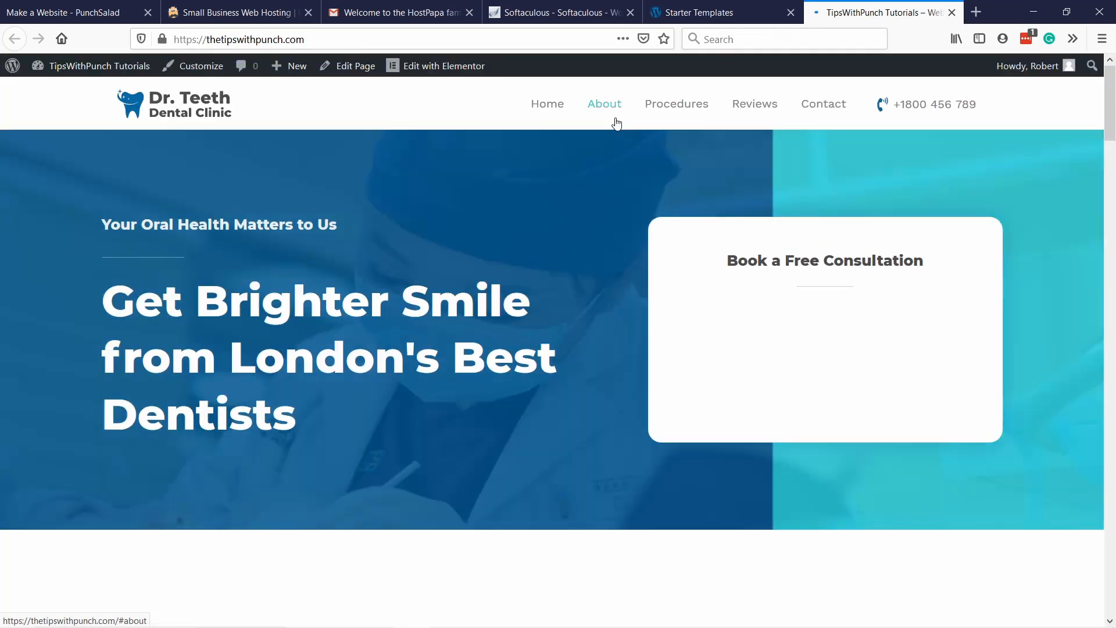
pyautogui.scroll(-10, 420, 165)
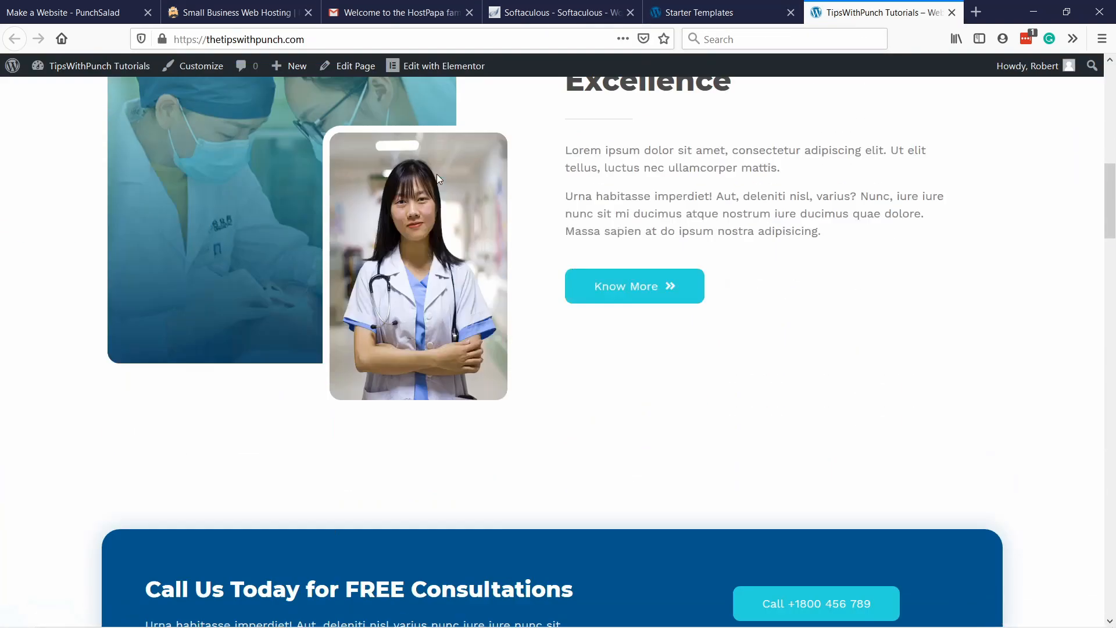
pyautogui.scroll(-20, 437, 173)
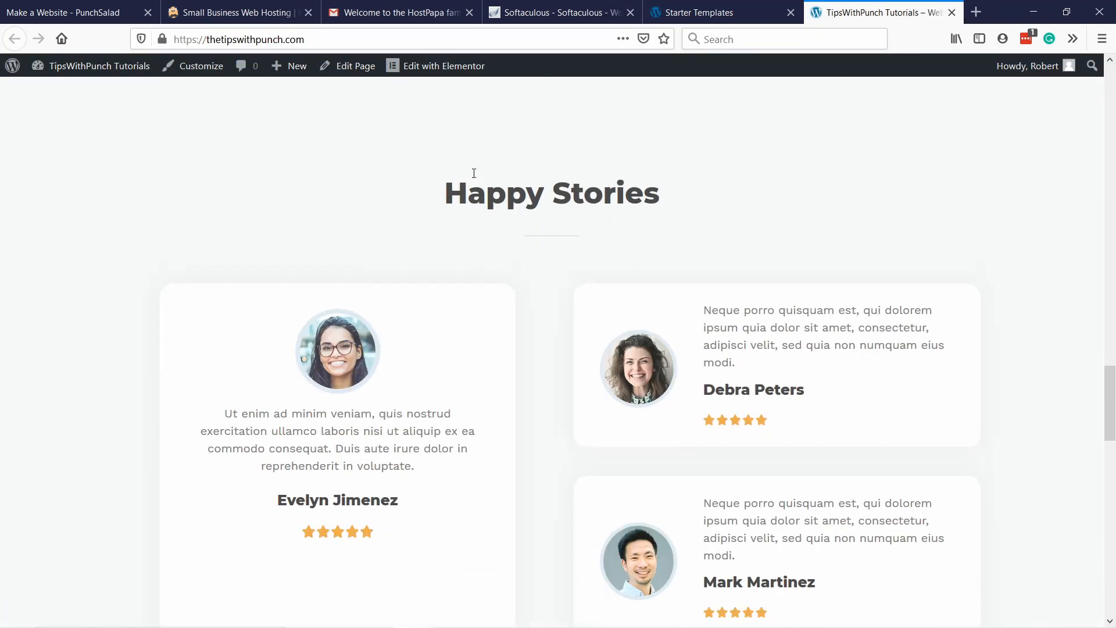
pyautogui.scroll(-15, 473, 173)
pyautogui.moveTo(1110, 523); pyautogui.dragTo(1111, 93)
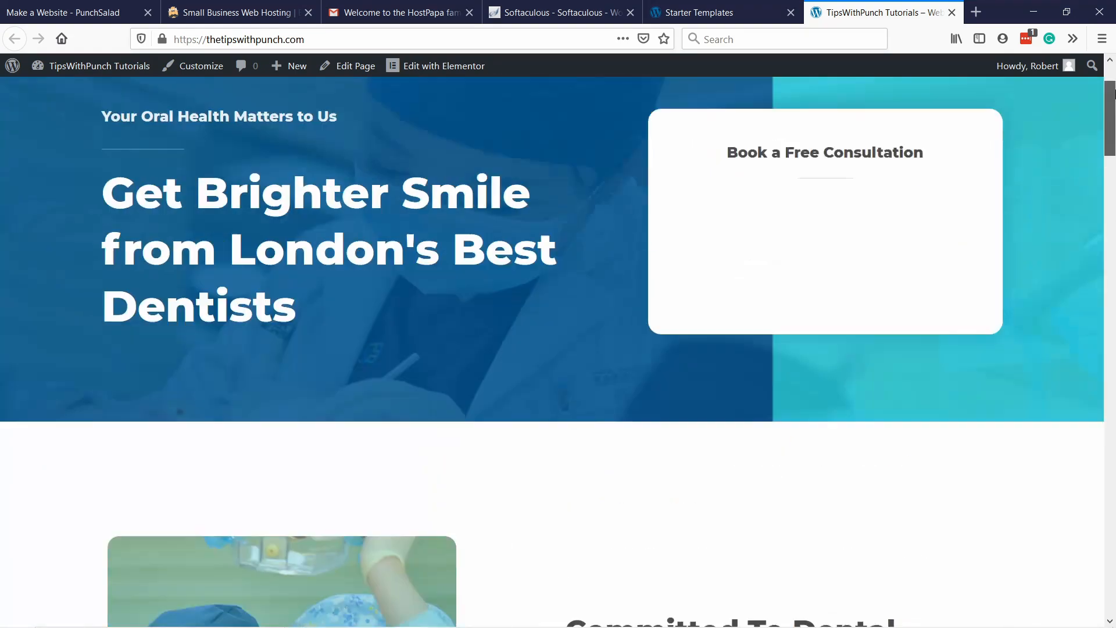
pyautogui.scroll(3, 812, 235)
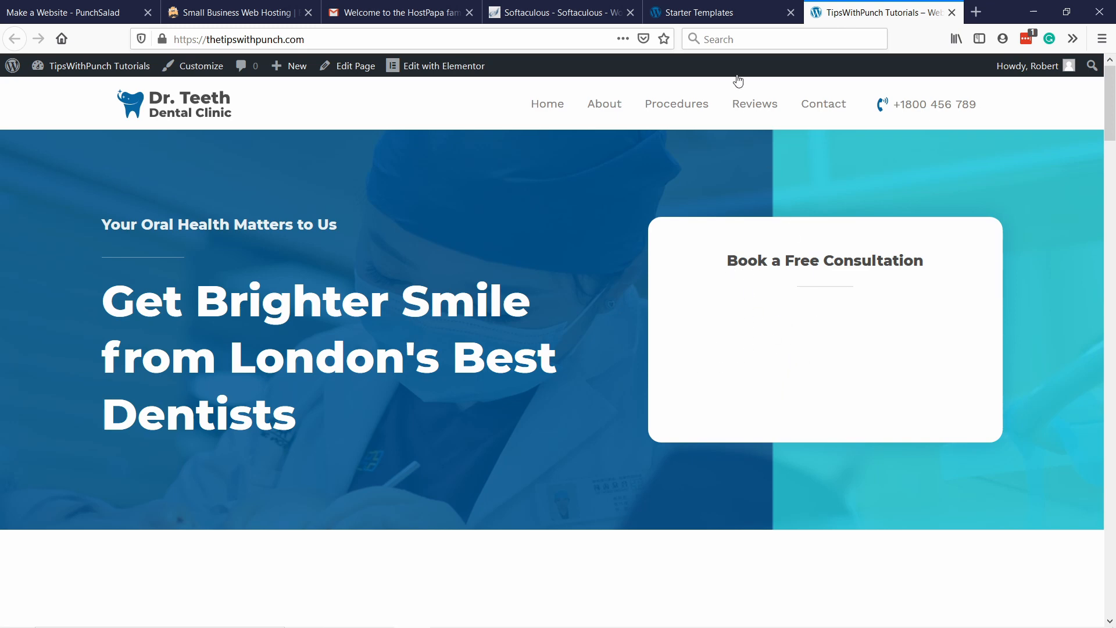
# Close the import dialog in the WordPress admin, open the list of all WPForms forms and check the site's empty consultation box.
pyautogui.click(694, 12)
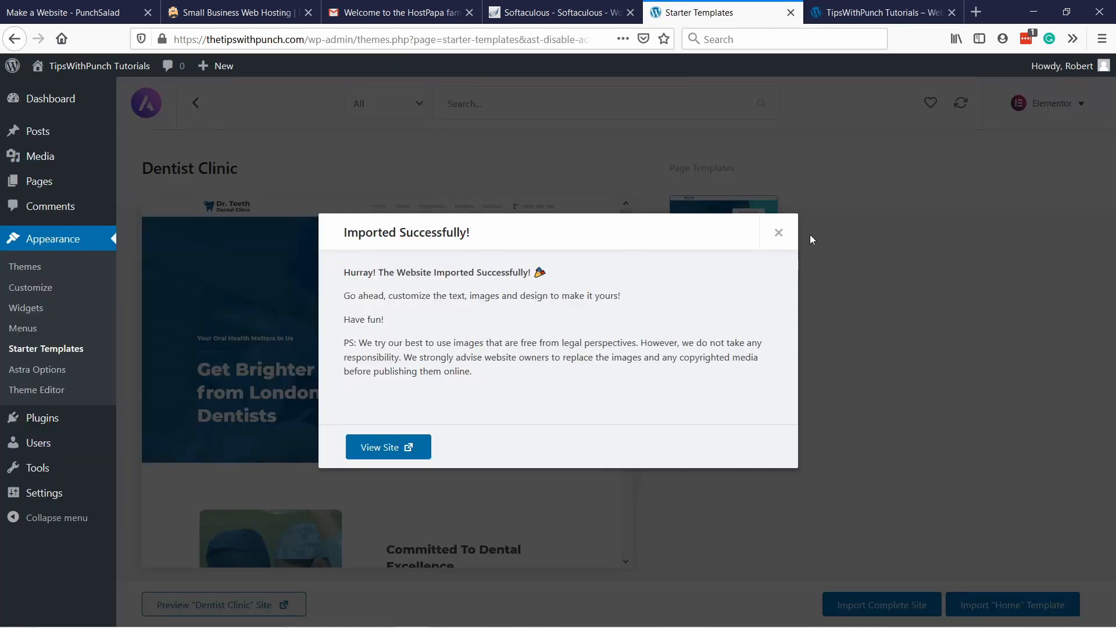
pyautogui.click(779, 231)
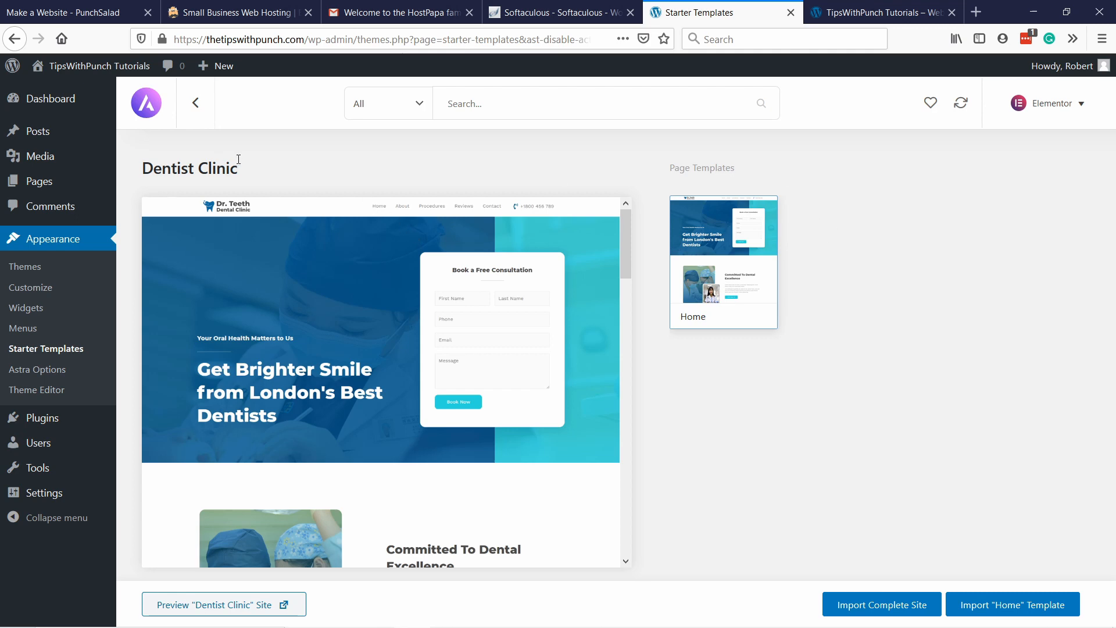
pyautogui.click(40, 106)
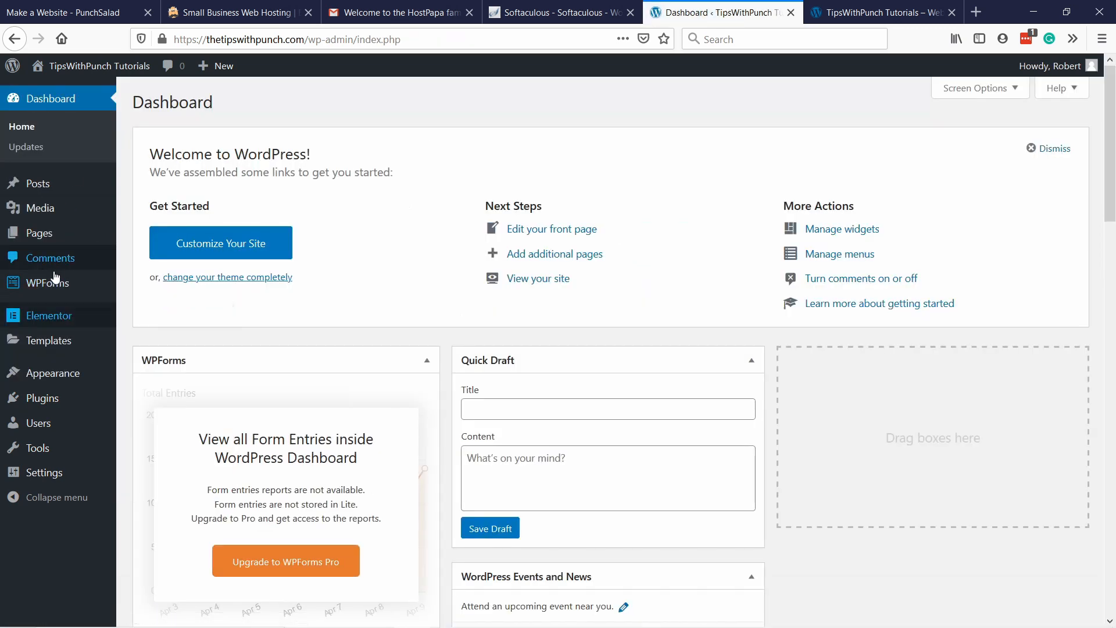
pyautogui.moveTo(52, 284)
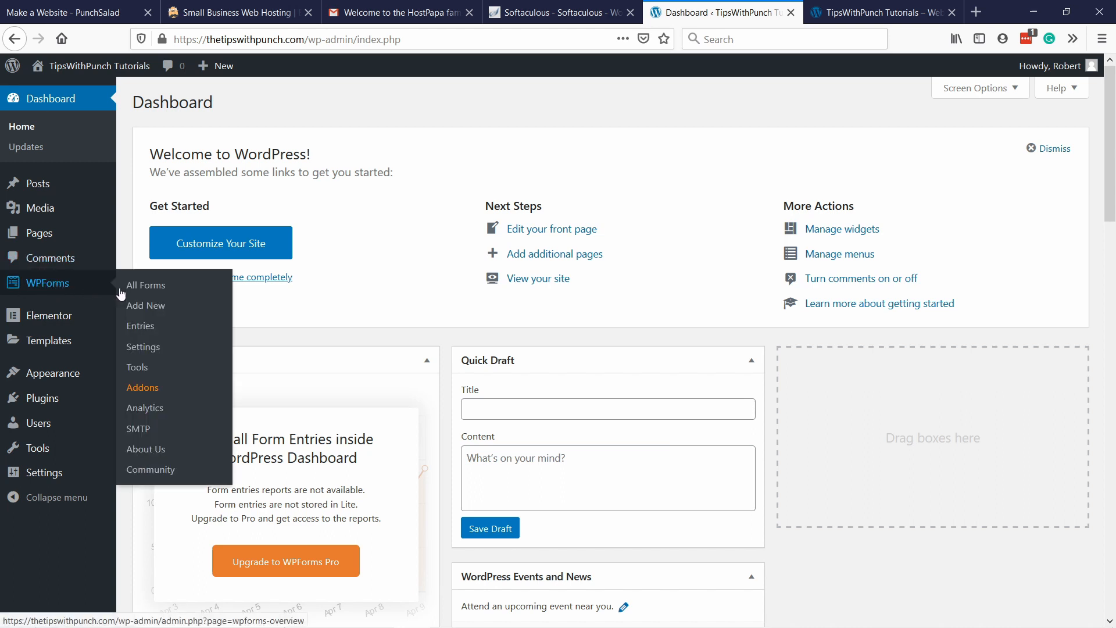
pyautogui.click(151, 289)
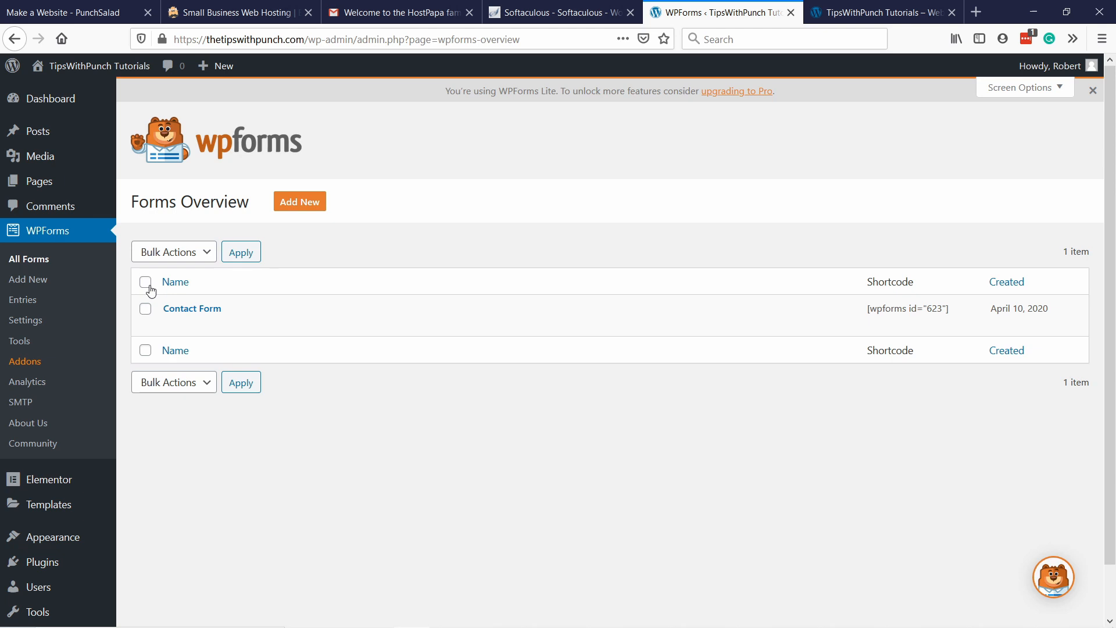
pyautogui.click(881, 12)
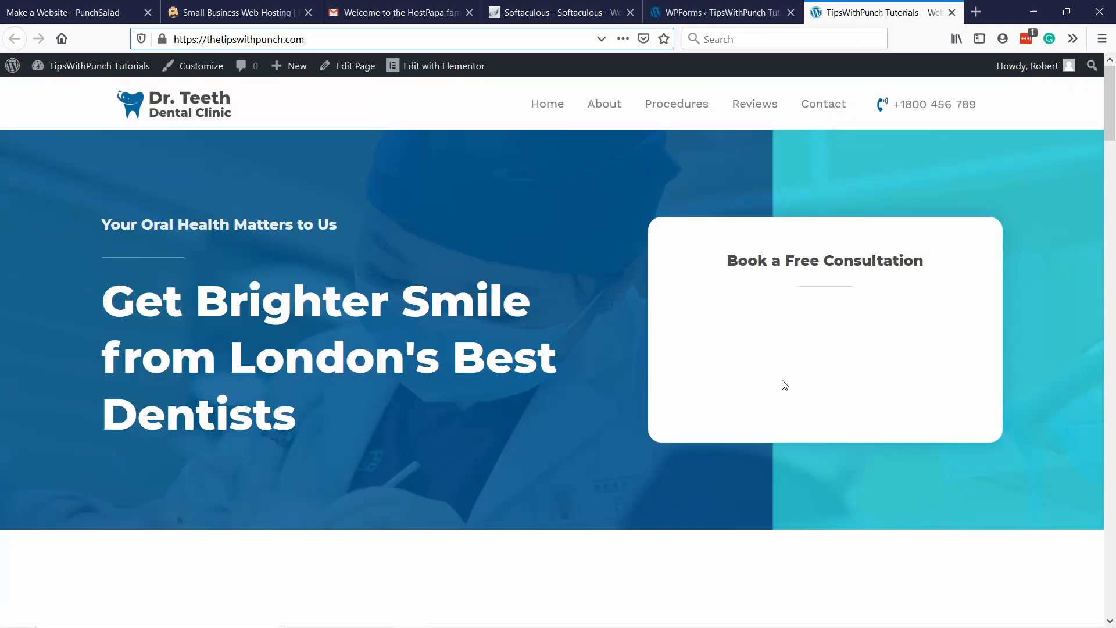
pyautogui.click(682, 18)
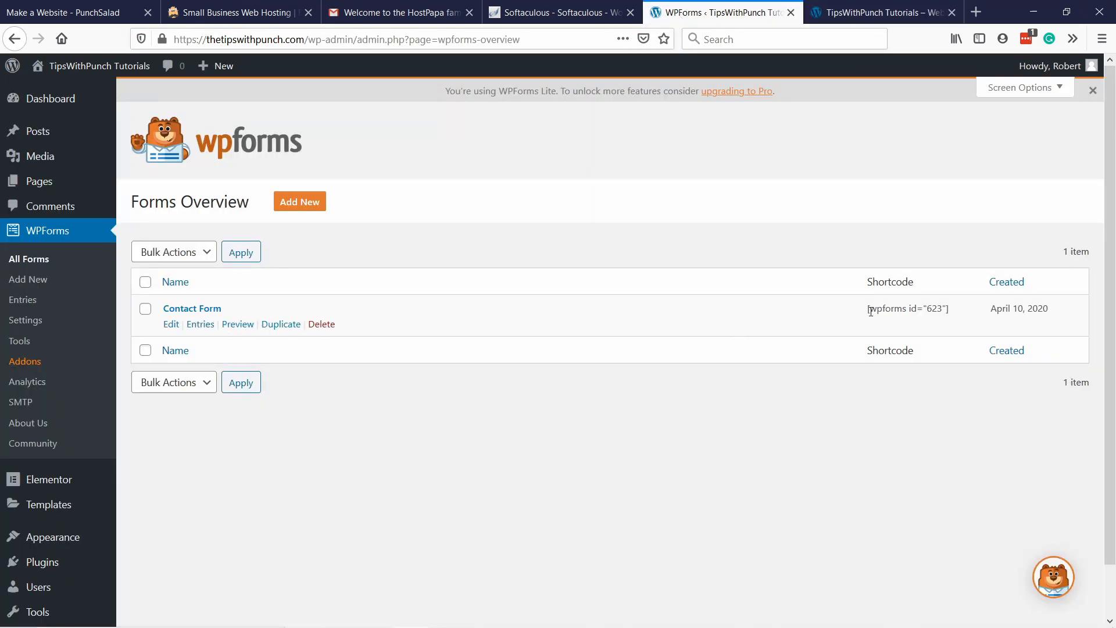
# Copy the Contact Form's shortcode [wpforms id="623"] from the forms overview.
pyautogui.doubleClick(935, 310)
pyautogui.moveTo(936, 310); pyautogui.dragTo(879, 311)
pyautogui.rightClick(880, 311)
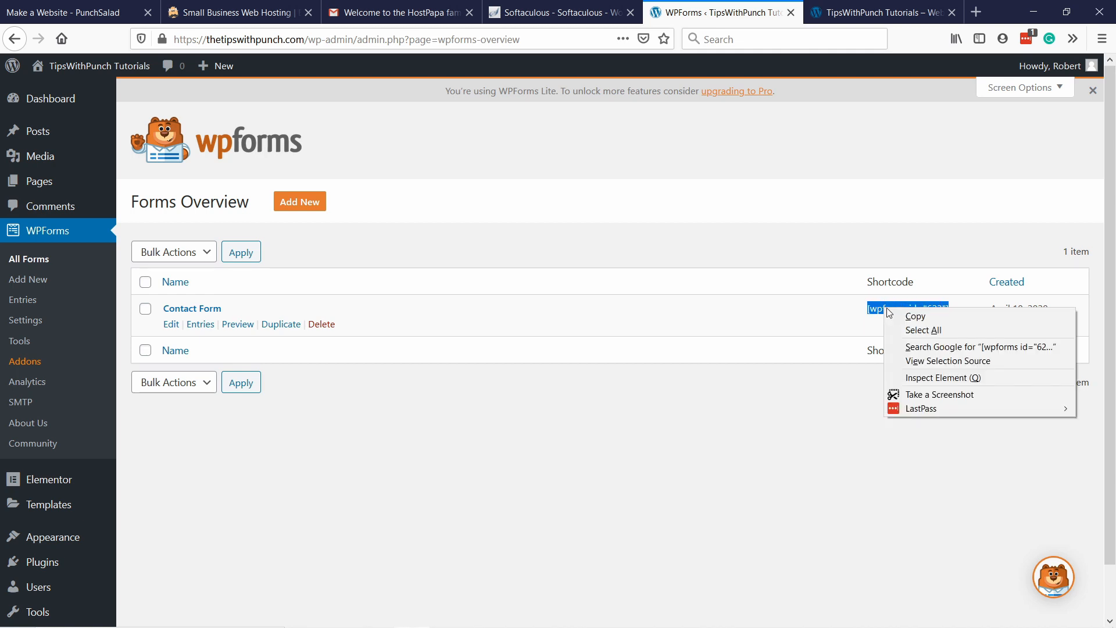
pyautogui.click(901, 315)
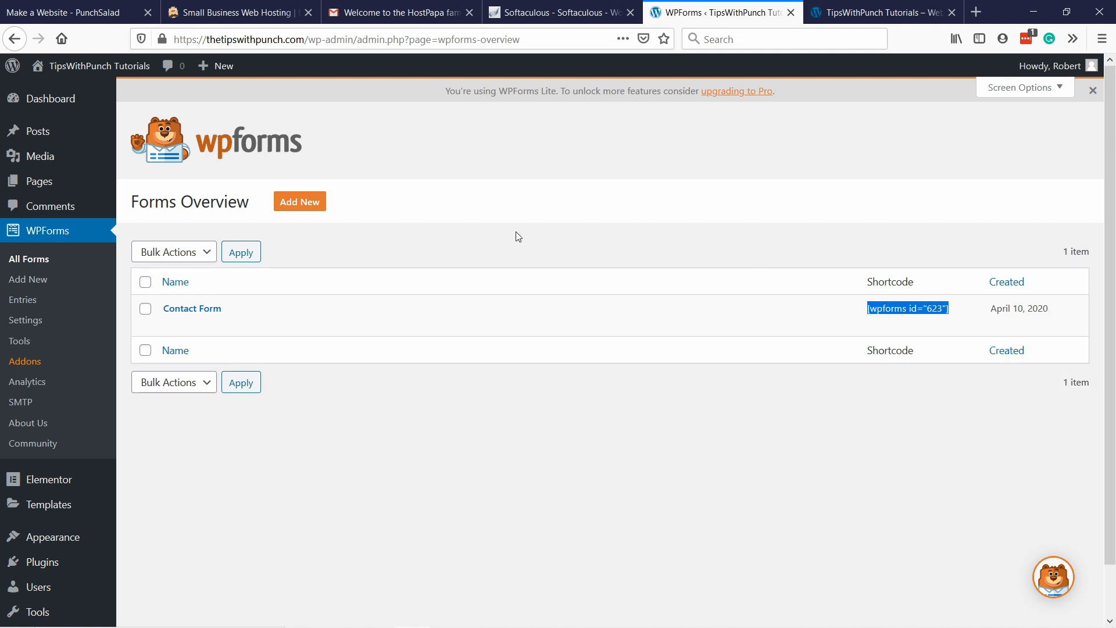
# Open the Home page for editing from the list of all pages and launch it in Elementor.
pyautogui.moveTo(107, 190)
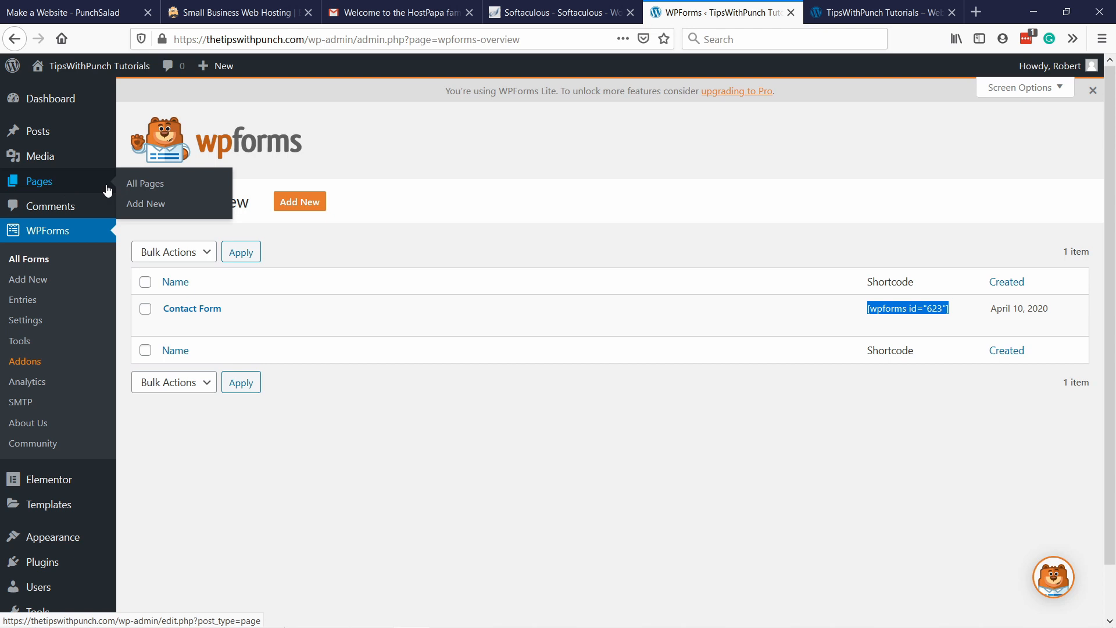
pyautogui.click(152, 186)
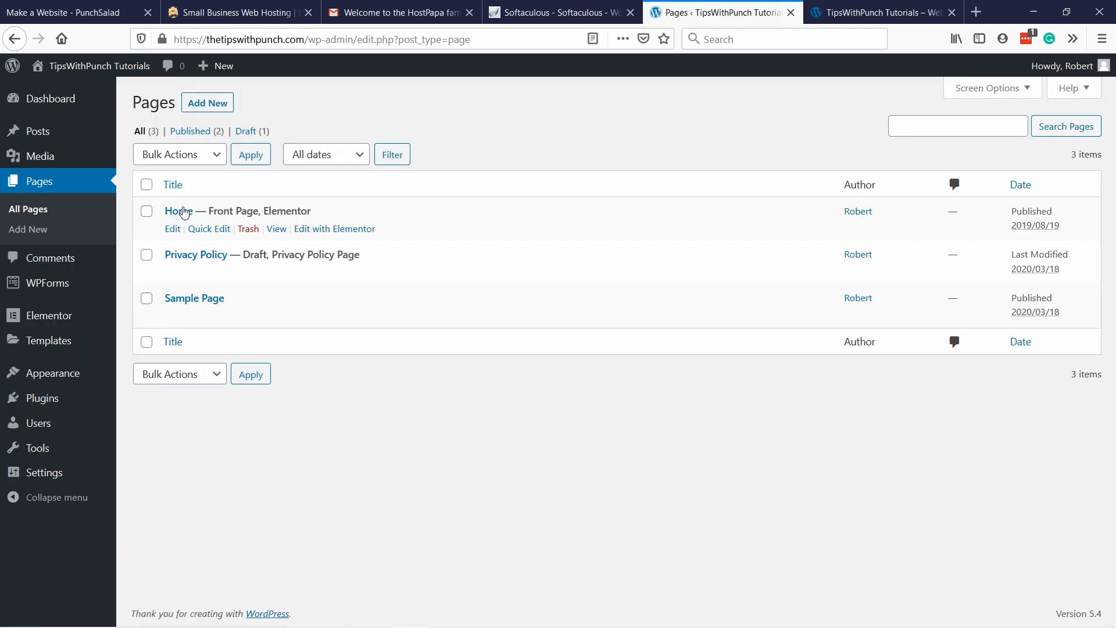
pyautogui.click(170, 230)
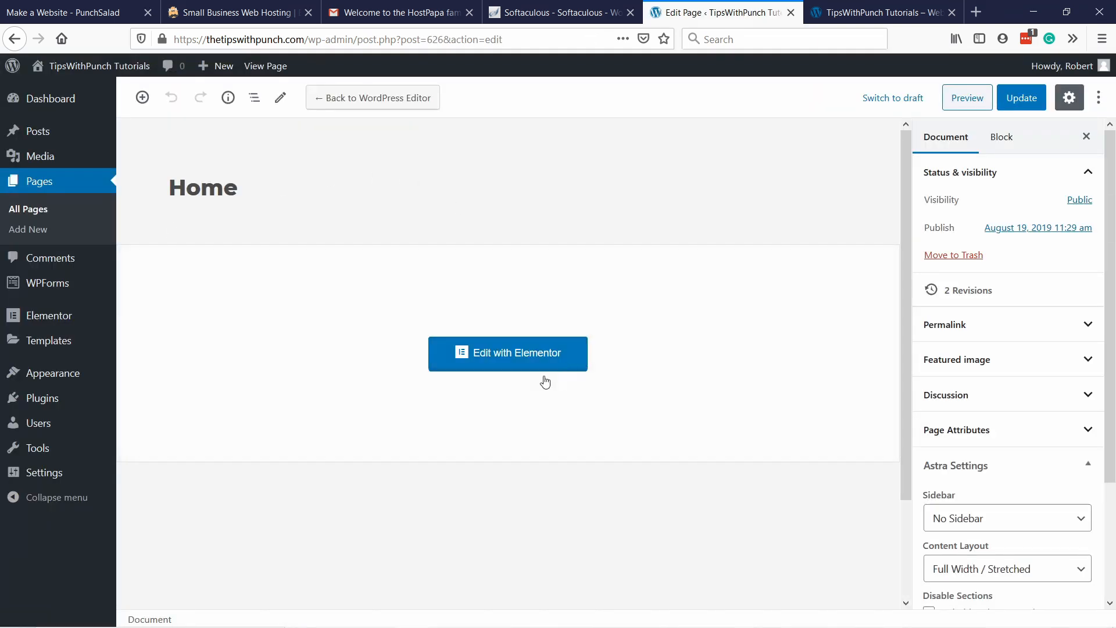
pyautogui.click(499, 356)
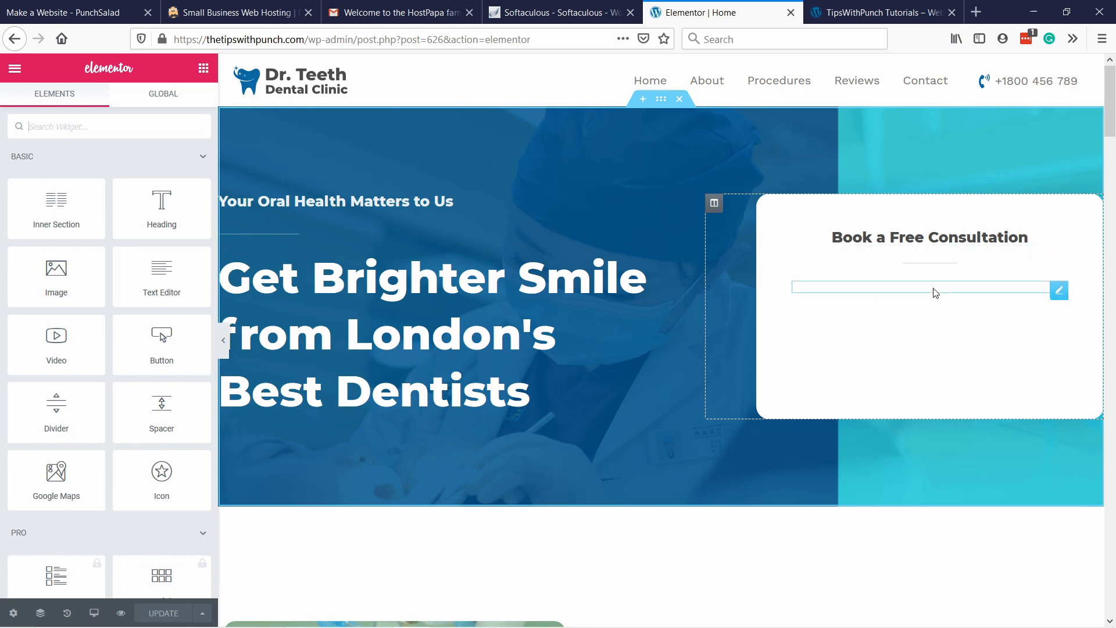
# Replace the shortcode under "Book a Free Consultation" with [wpforms id="623"] and update the page.
pyautogui.click(891, 289)
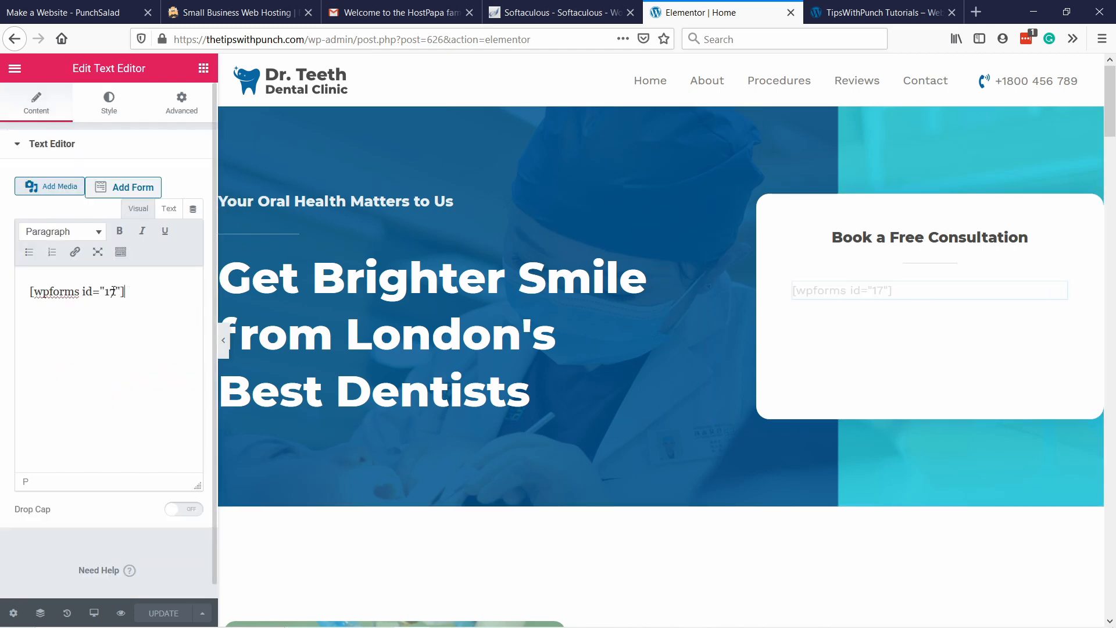
pyautogui.moveTo(137, 291); pyautogui.dragTo(26, 310)
pyautogui.hotkey('ctrl', 'v')
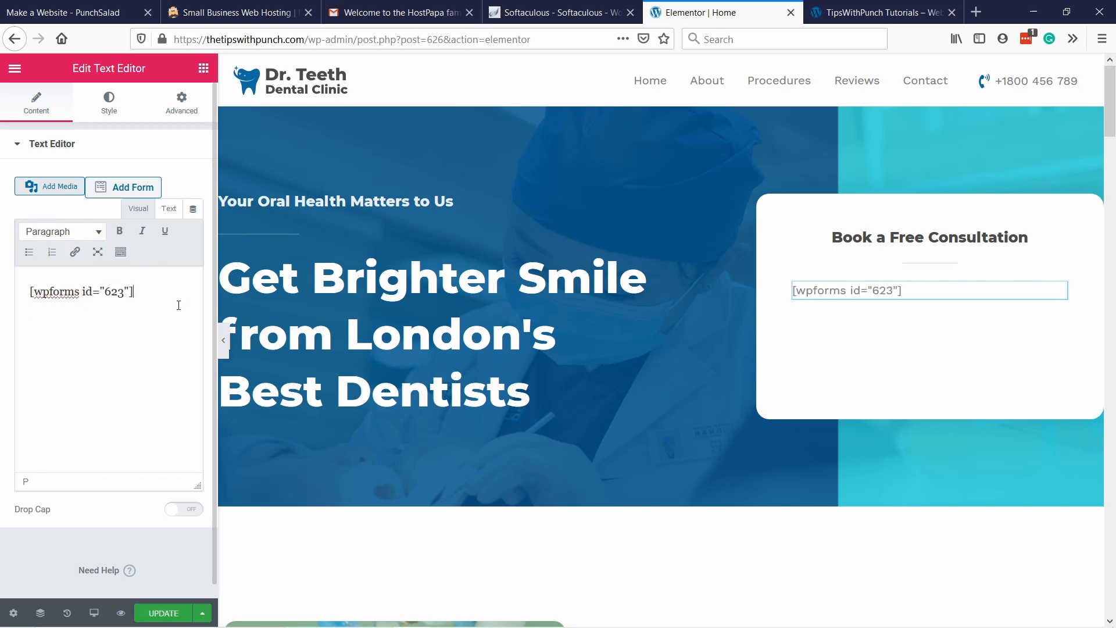
pyautogui.click(163, 613)
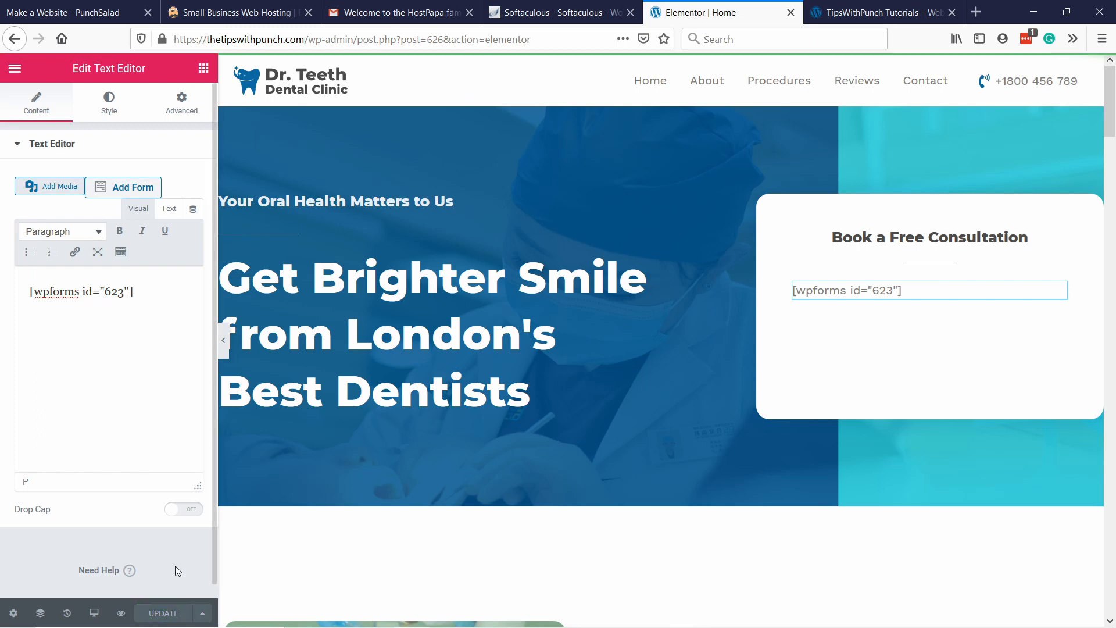
# Reload the live site and check the contact form in the consultation box.
pyautogui.click(857, 12)
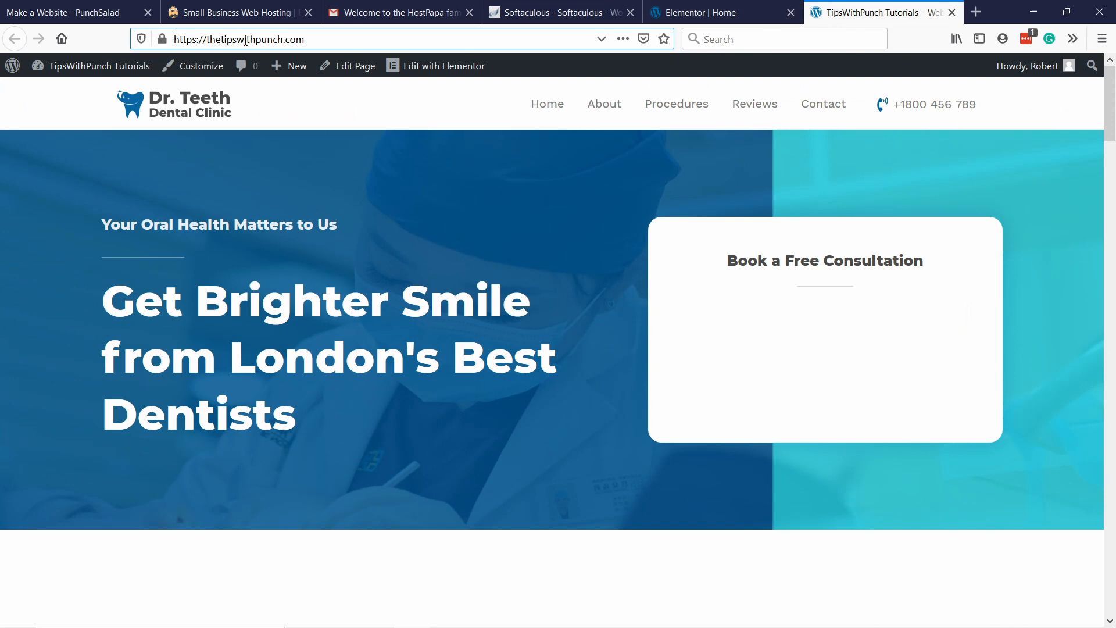
pyautogui.press('Return')
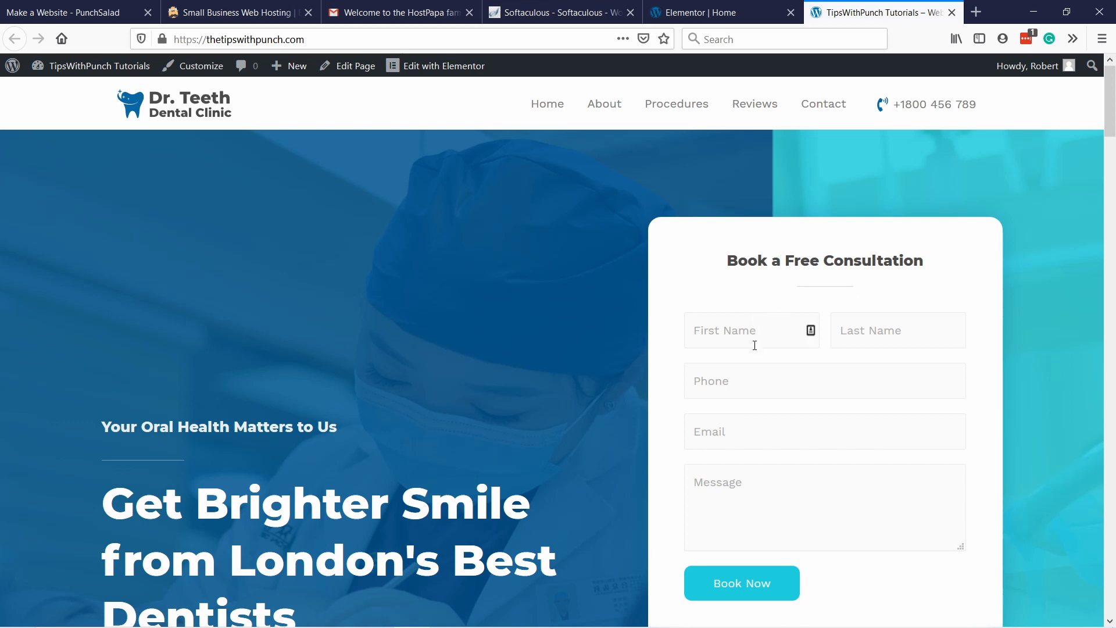
pyautogui.scroll(-1, 767, 325)
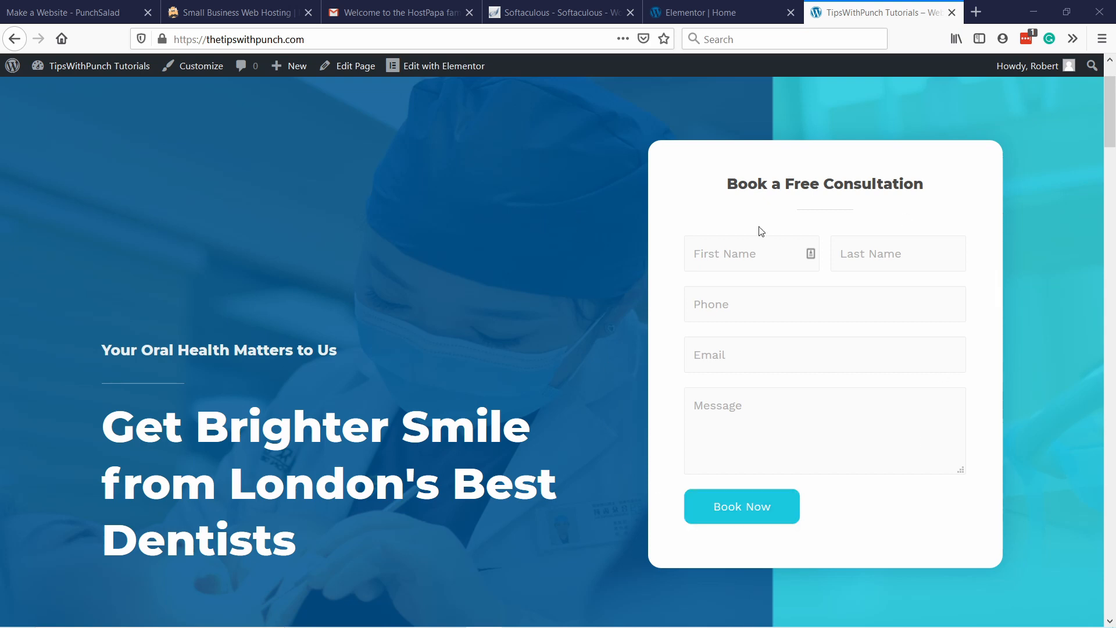
# Return to the Home page in Elementor and exit the editor to the WordPress dashboard.
pyautogui.click(686, 14)
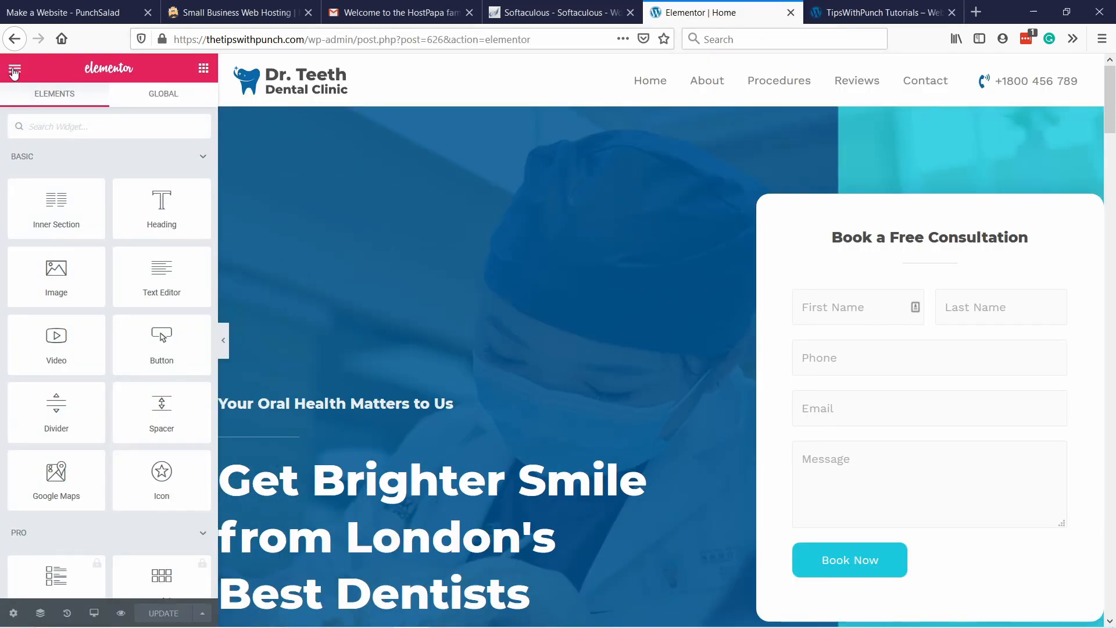
pyautogui.click(15, 70)
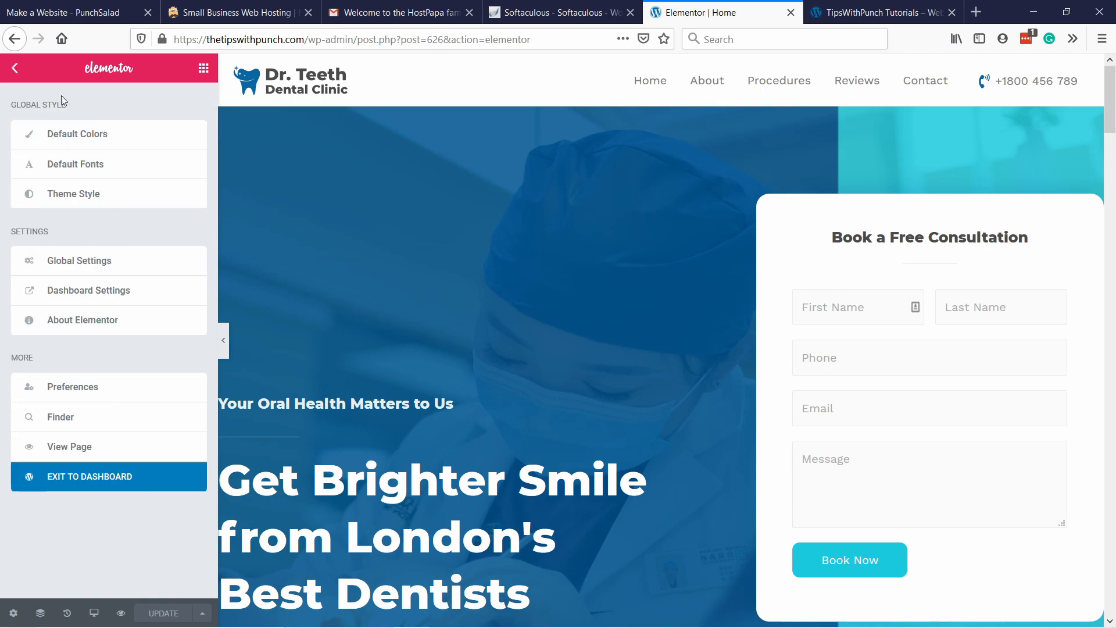
pyautogui.click(83, 478)
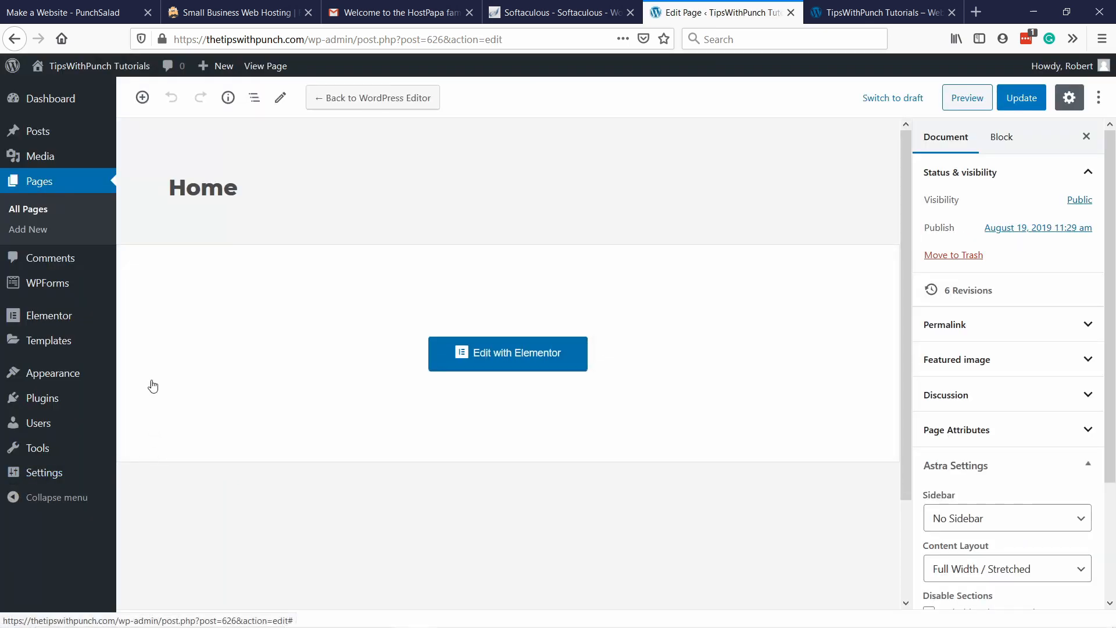
# Open the Contact Form for editing in the WPForms builder and go to its settings.
pyautogui.moveTo(48, 283)
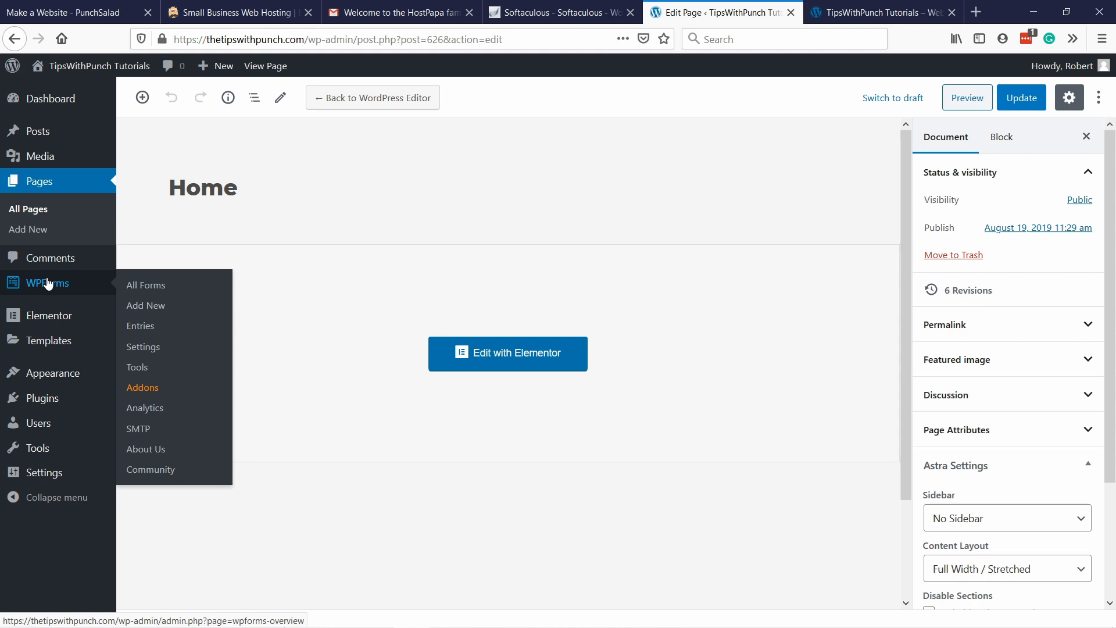
pyautogui.click(154, 291)
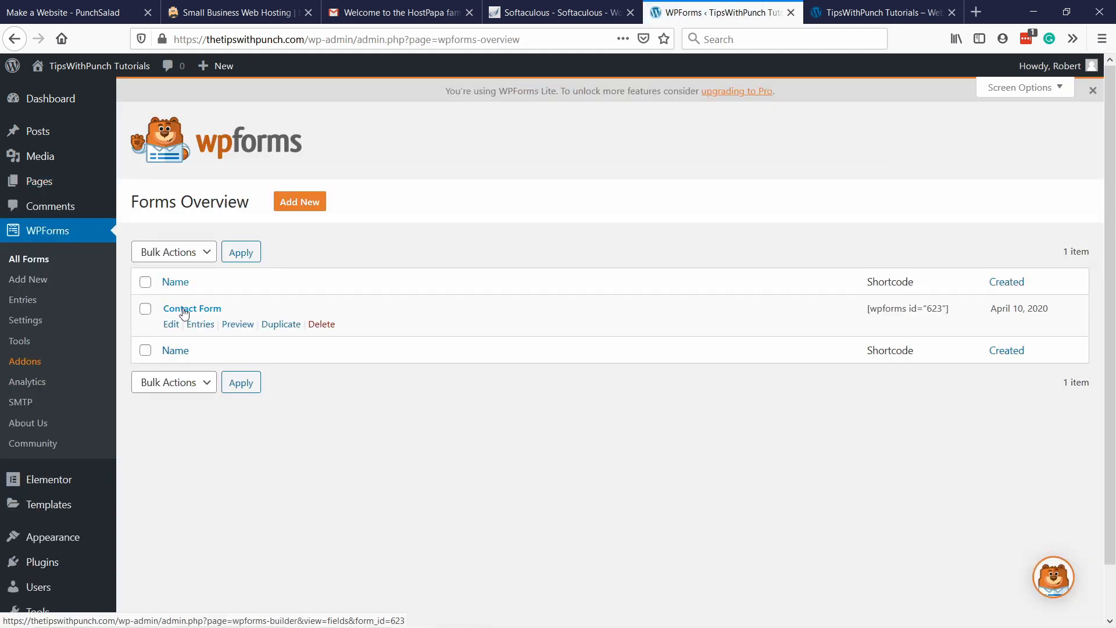
pyautogui.click(169, 324)
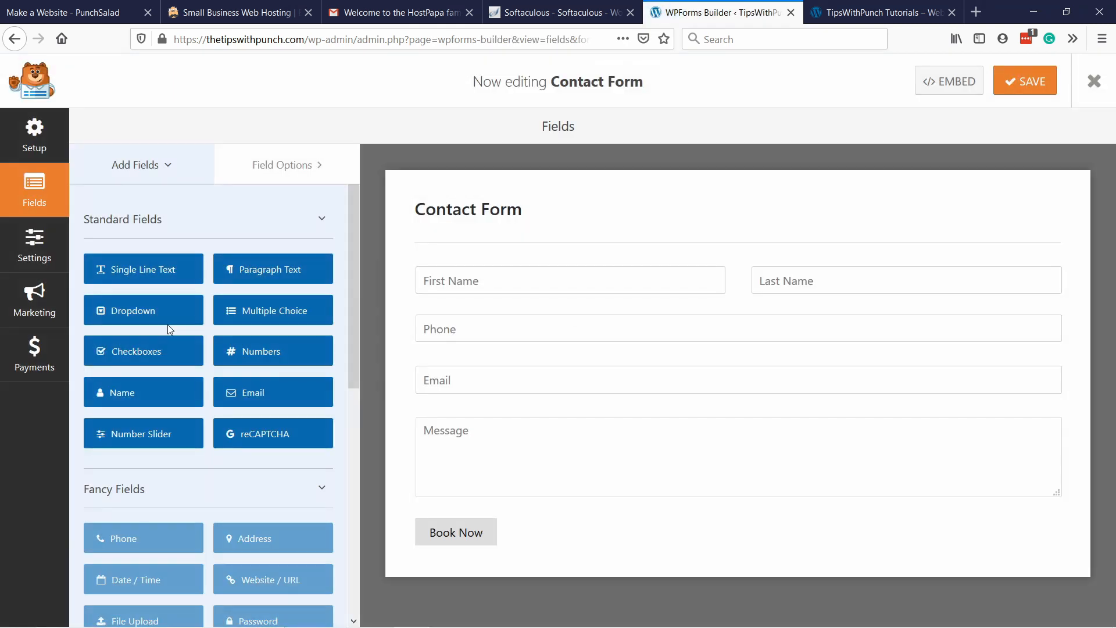
pyautogui.click(30, 247)
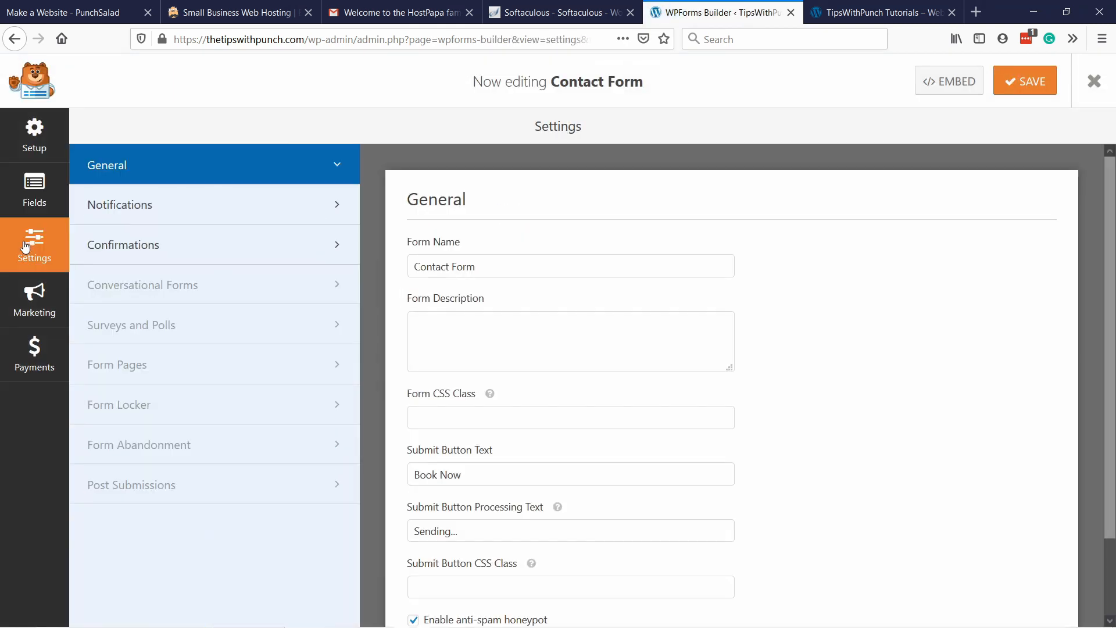
# Open the notification settings of the contact form.
pyautogui.click(154, 205)
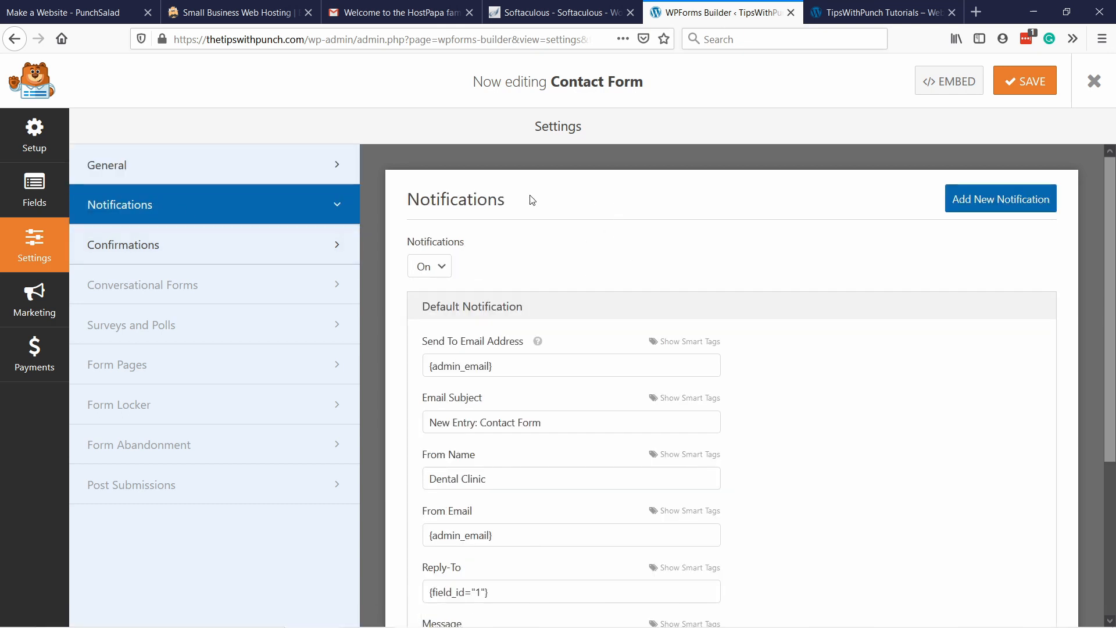
pyautogui.moveTo(494, 365); pyautogui.dragTo(422, 367)
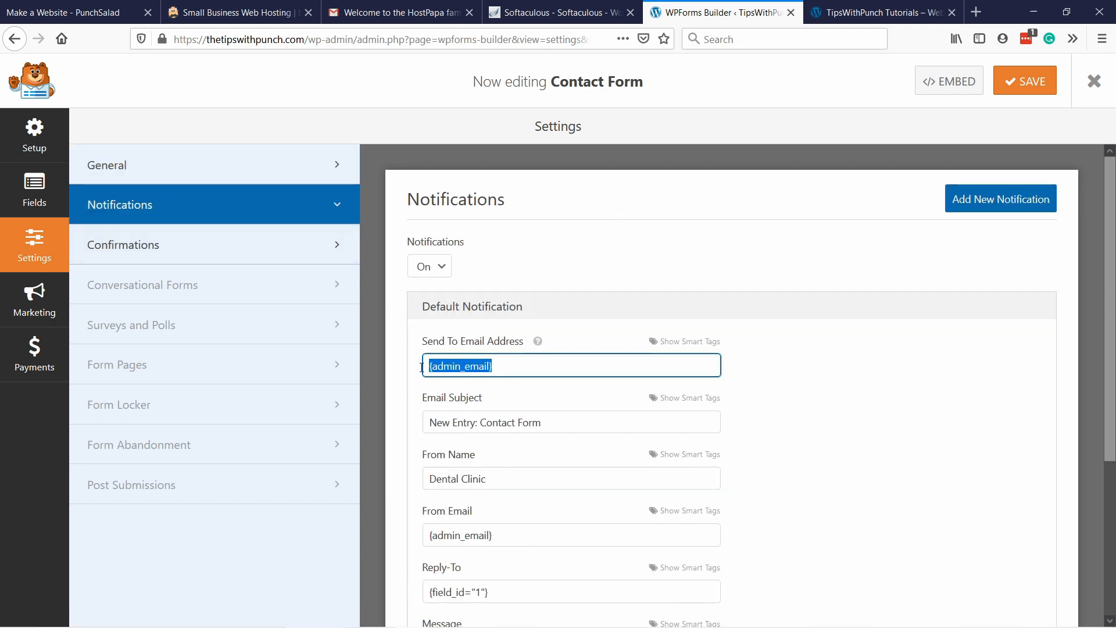
pyautogui.click(612, 369)
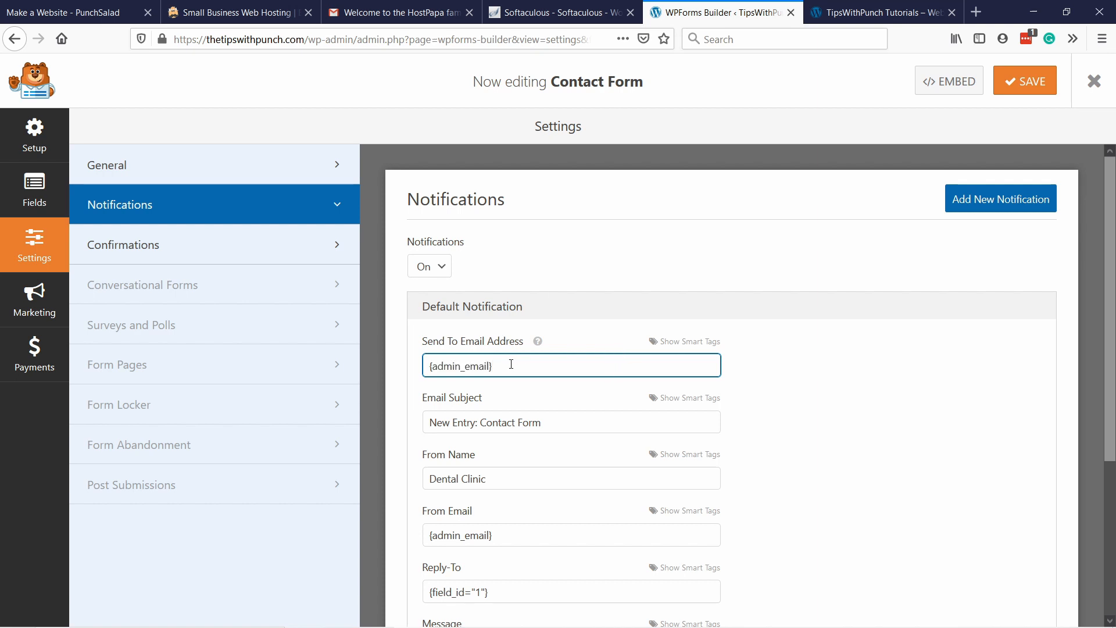
pyautogui.moveTo(511, 365); pyautogui.dragTo(354, 367)
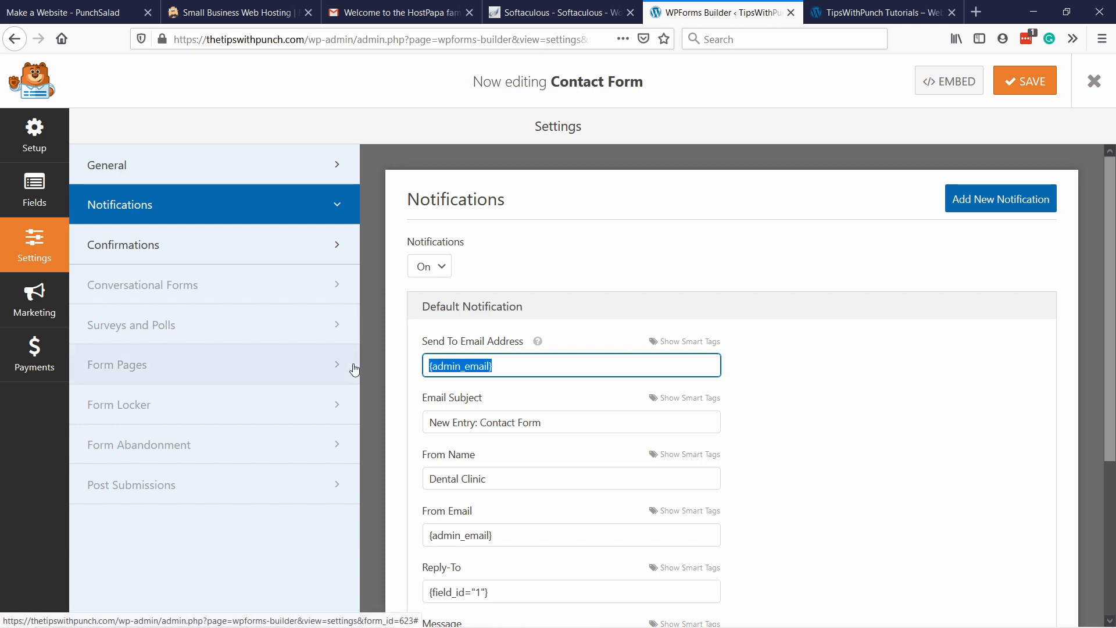
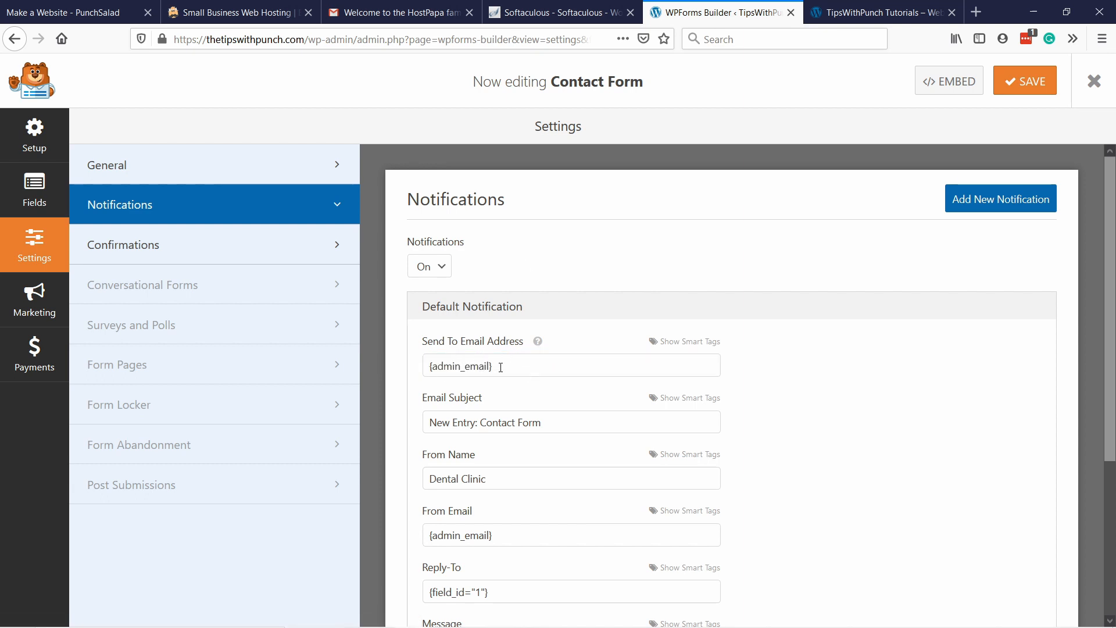
# Change the default notification's From Name to "Spotless Cleaning" and save the contact form.
pyautogui.scroll(-2, 505, 363)
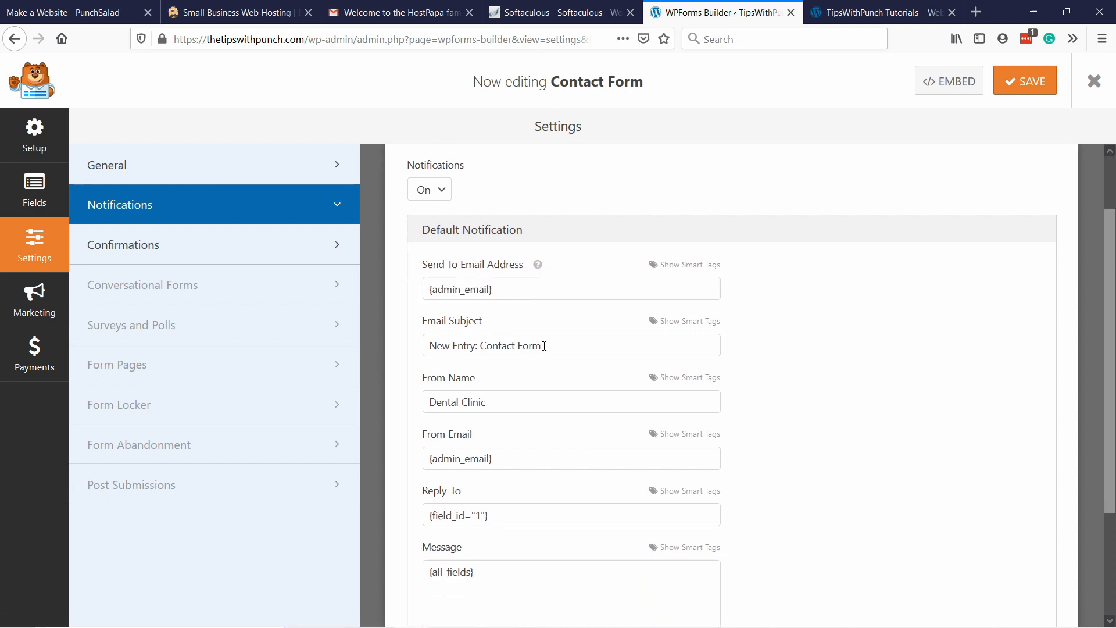
pyautogui.scroll(-2, 431, 262)
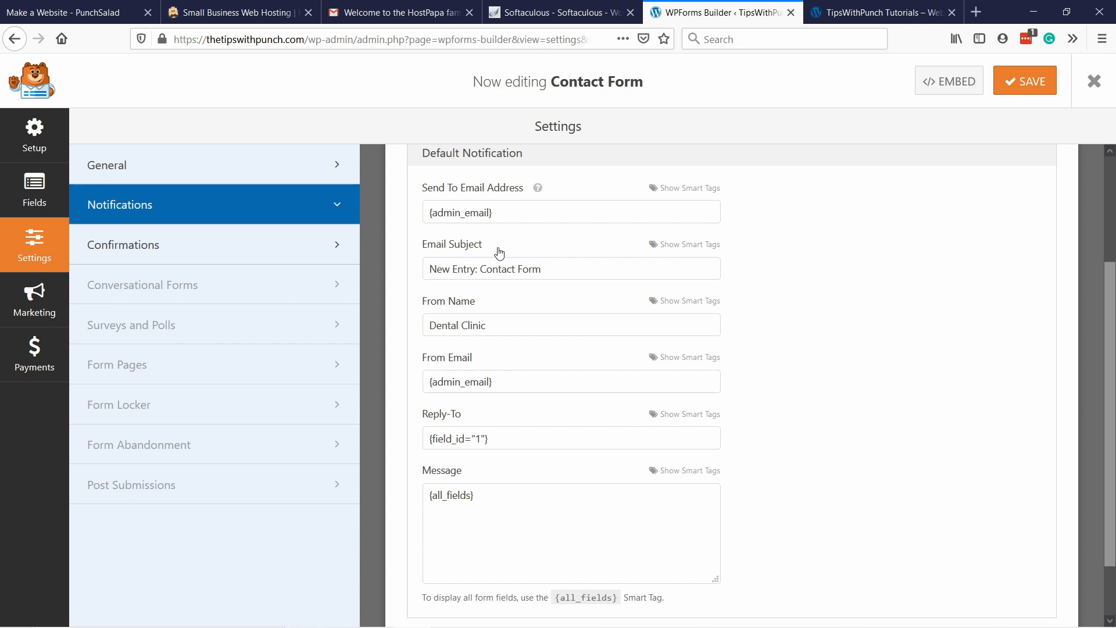
pyautogui.moveTo(518, 324); pyautogui.dragTo(391, 315)
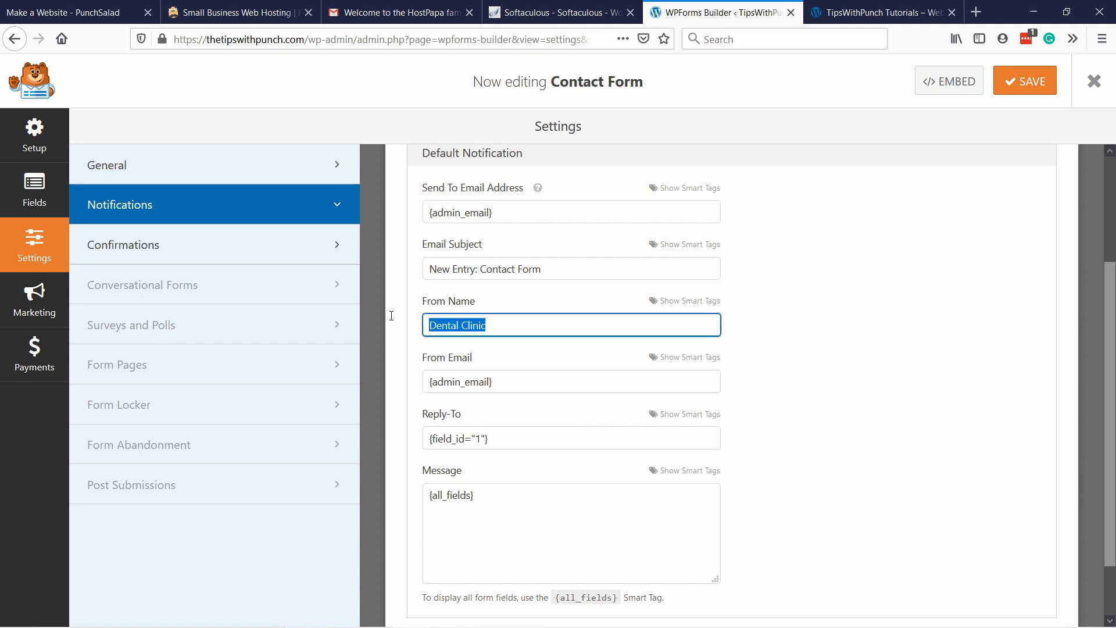
pyautogui.press('BackSpace')
pyautogui.scroll(-1, 391, 315)
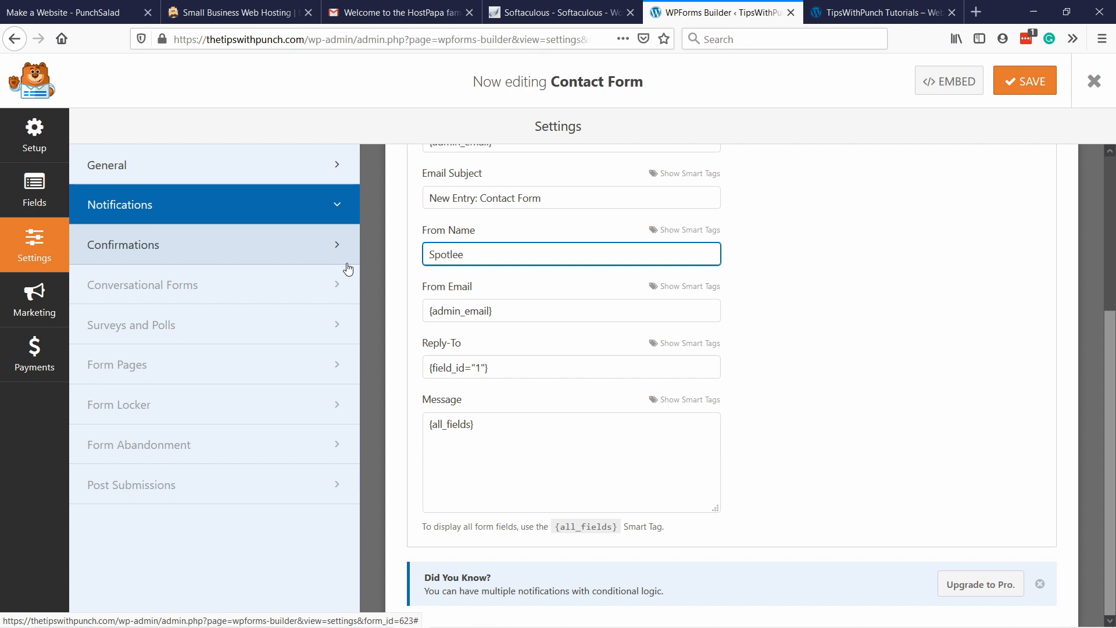
pyautogui.write('Spotless Cleaning')
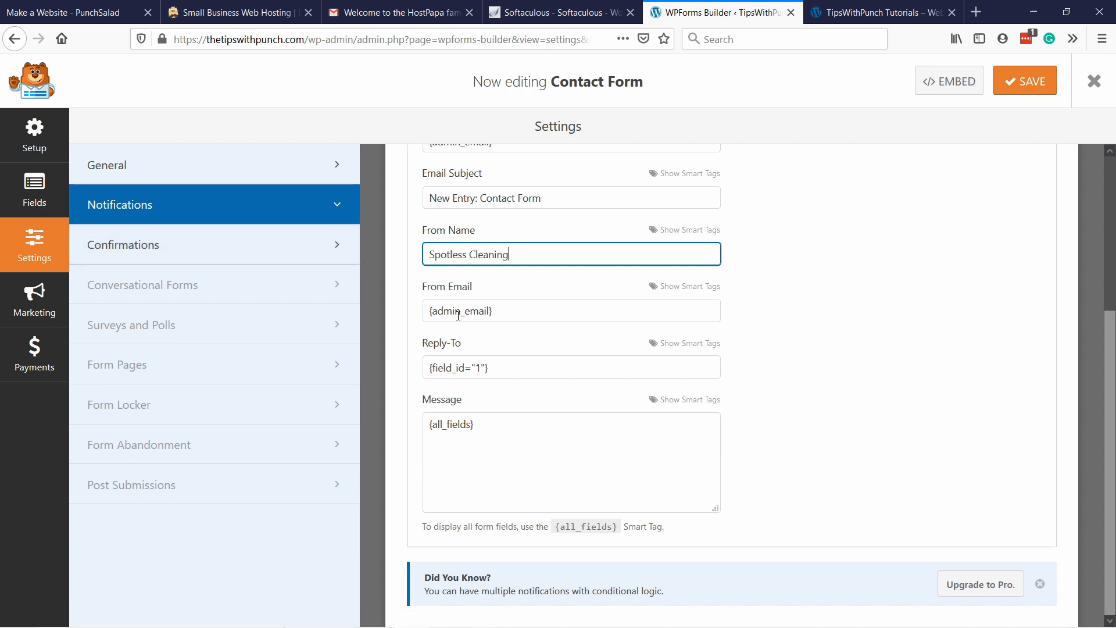
pyautogui.scroll(1, 495, 310)
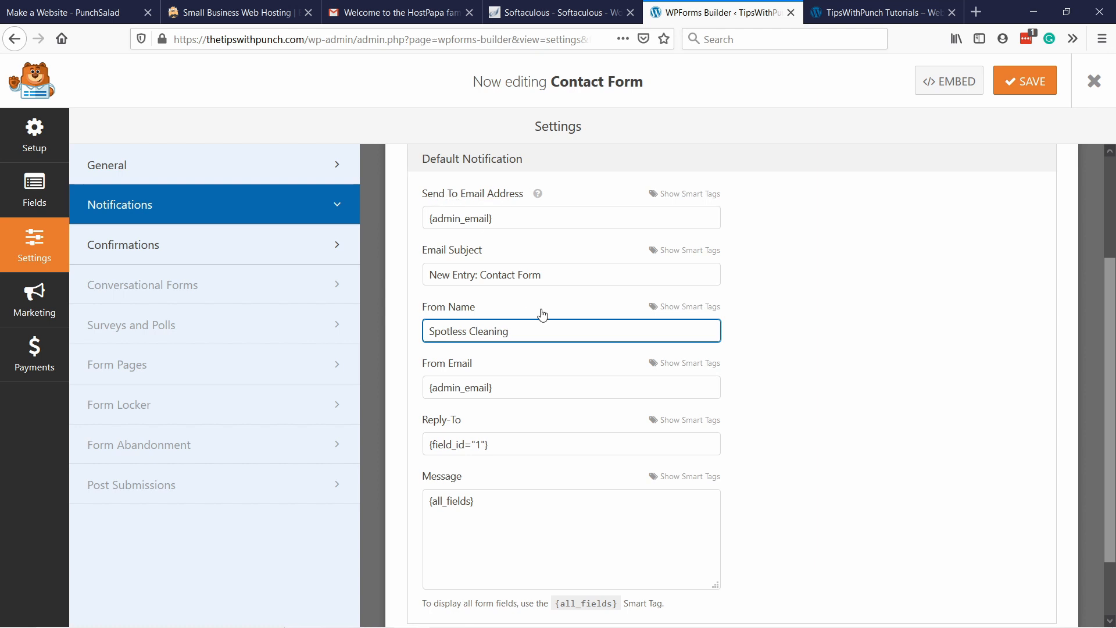
pyautogui.scroll(-1, 494, 359)
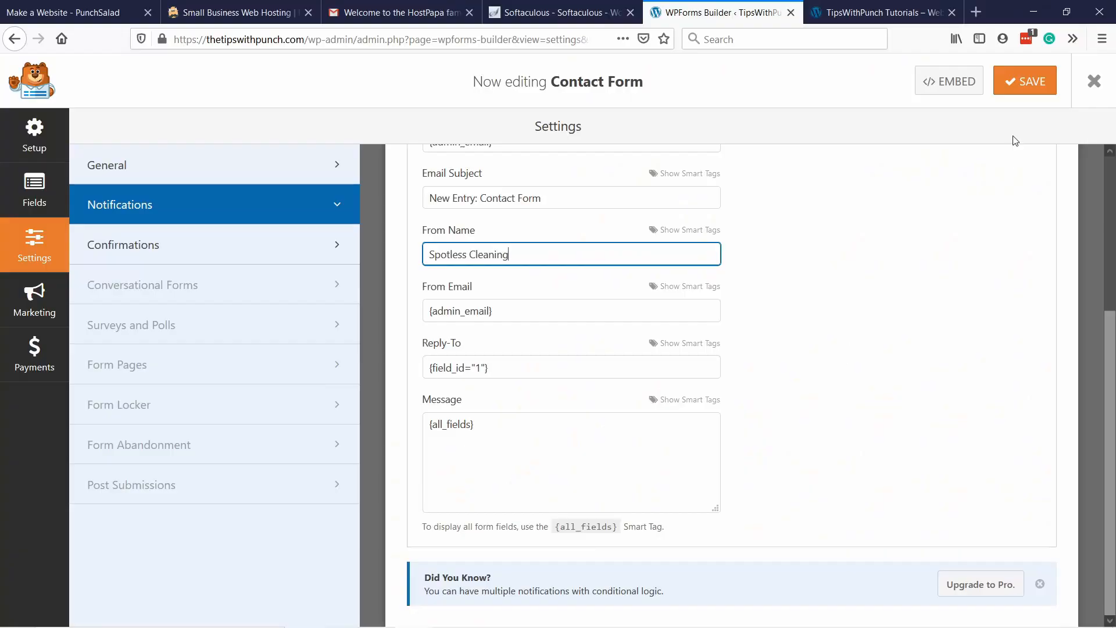
pyautogui.click(1026, 81)
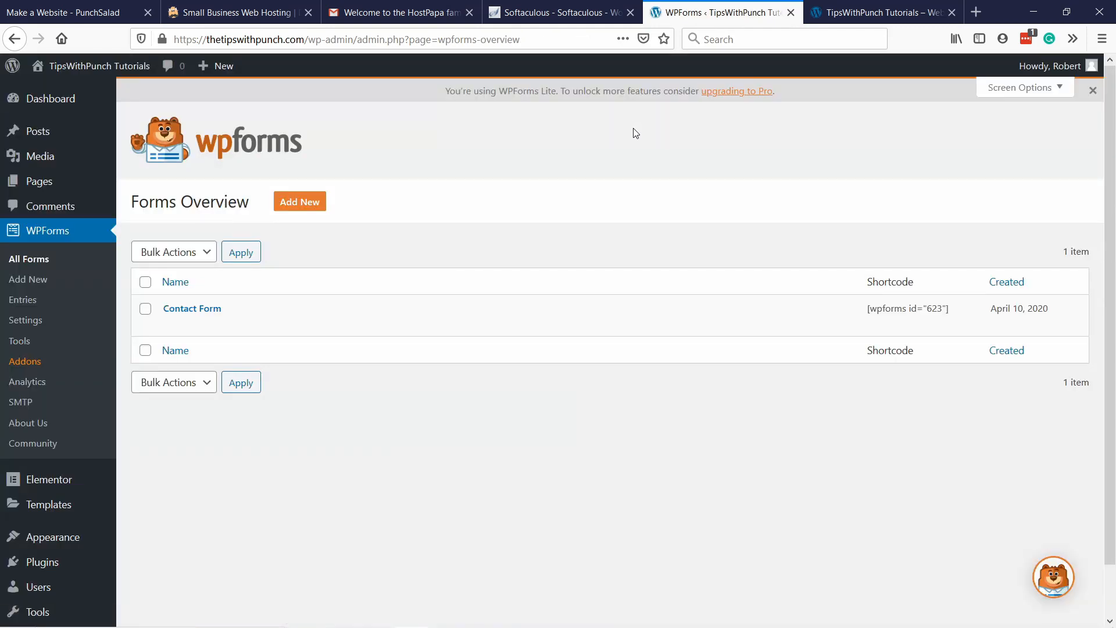
# Switch from WordPress to the hosting's cPanel home, search its functions for "email" and open Email Accounts.
pyautogui.click(531, 13)
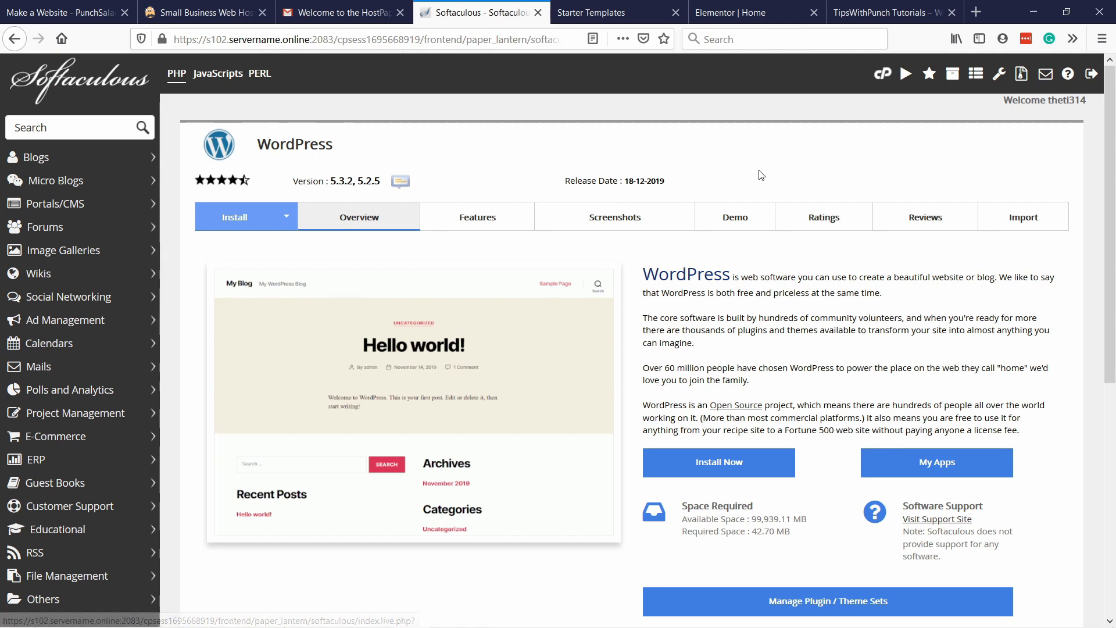
pyautogui.click(879, 76)
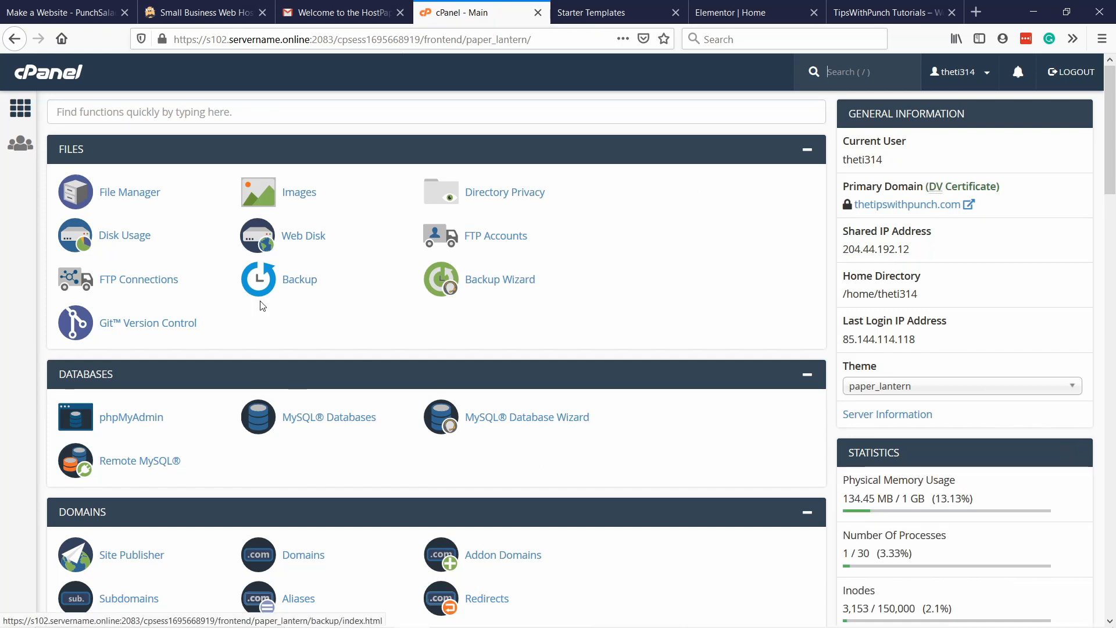
pyautogui.click(166, 111)
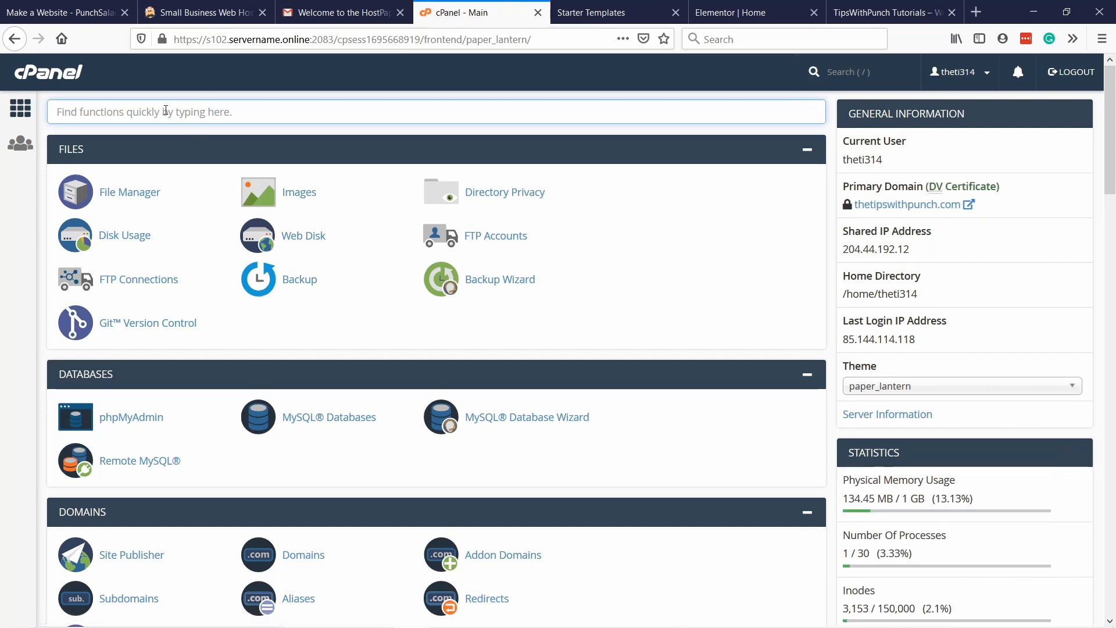
pyautogui.write('email')
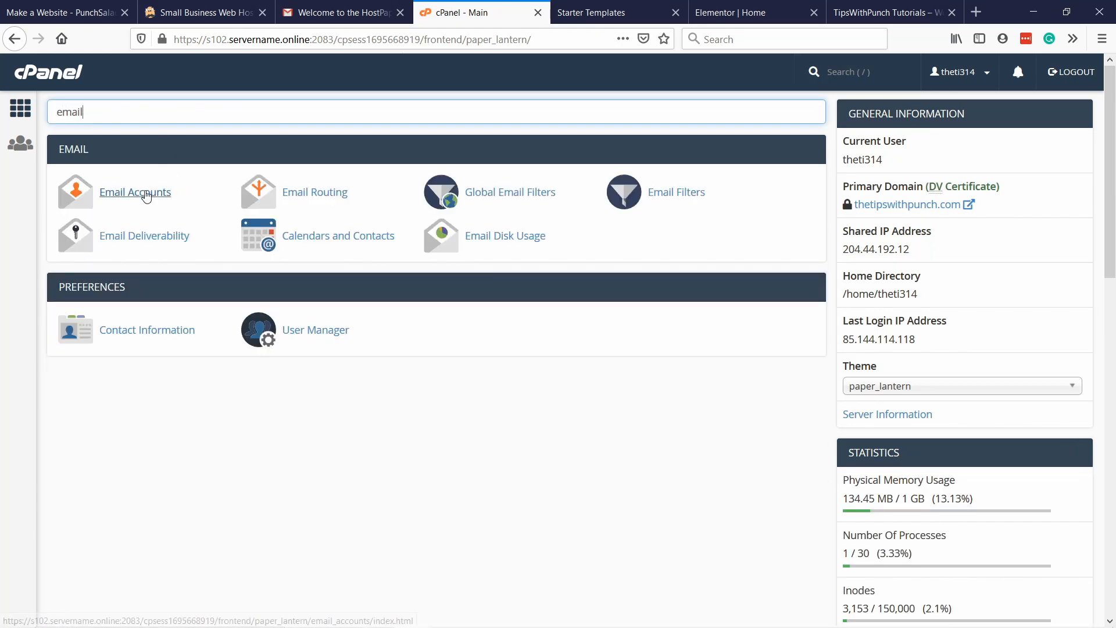
pyautogui.click(153, 197)
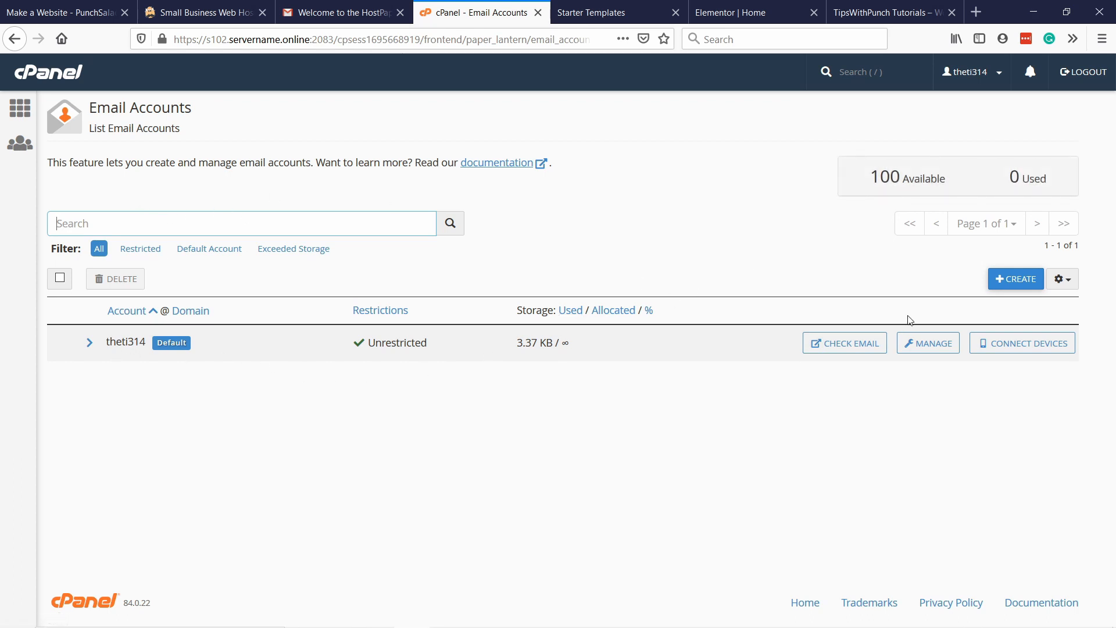
# Create an email account at thetipswithpunch.com with the owner's username, a generated account password and 500 MB of storage.
pyautogui.click(1017, 280)
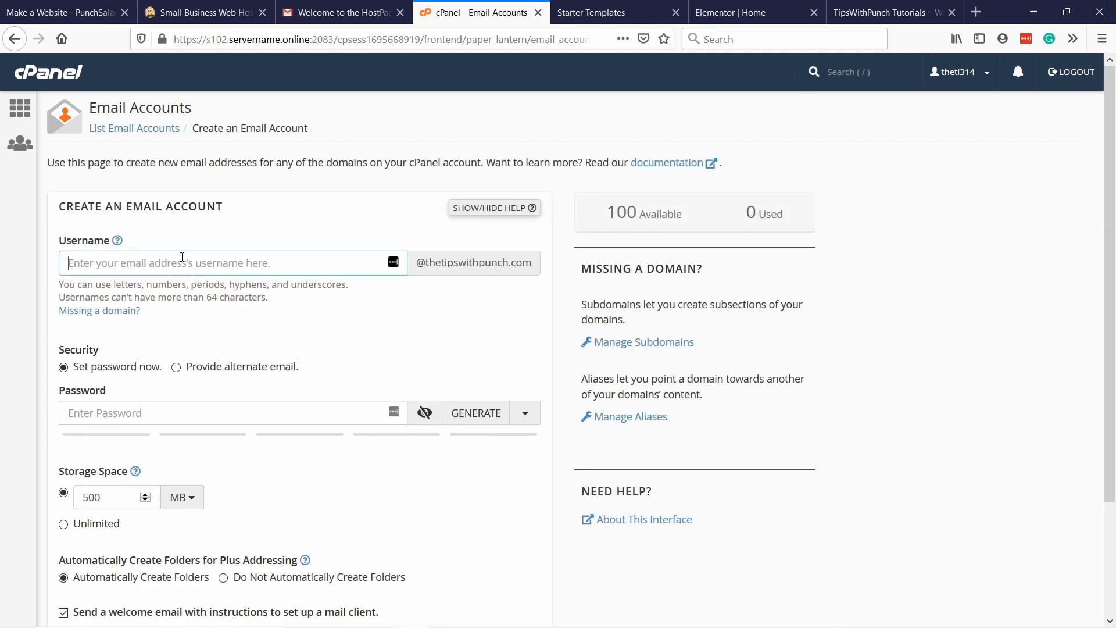
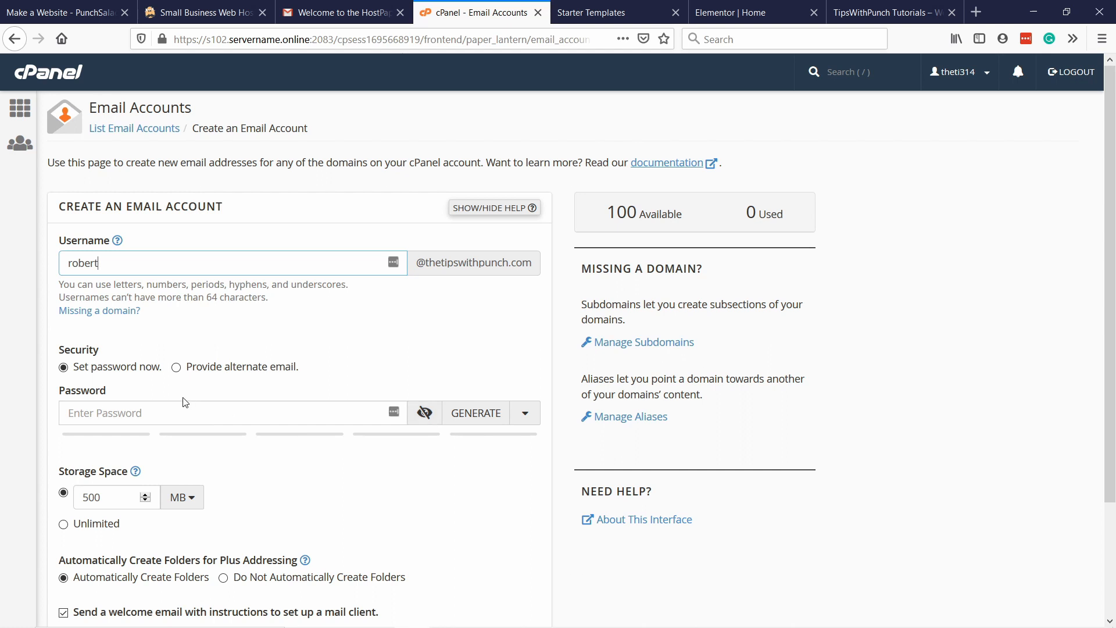
pyautogui.click(394, 413)
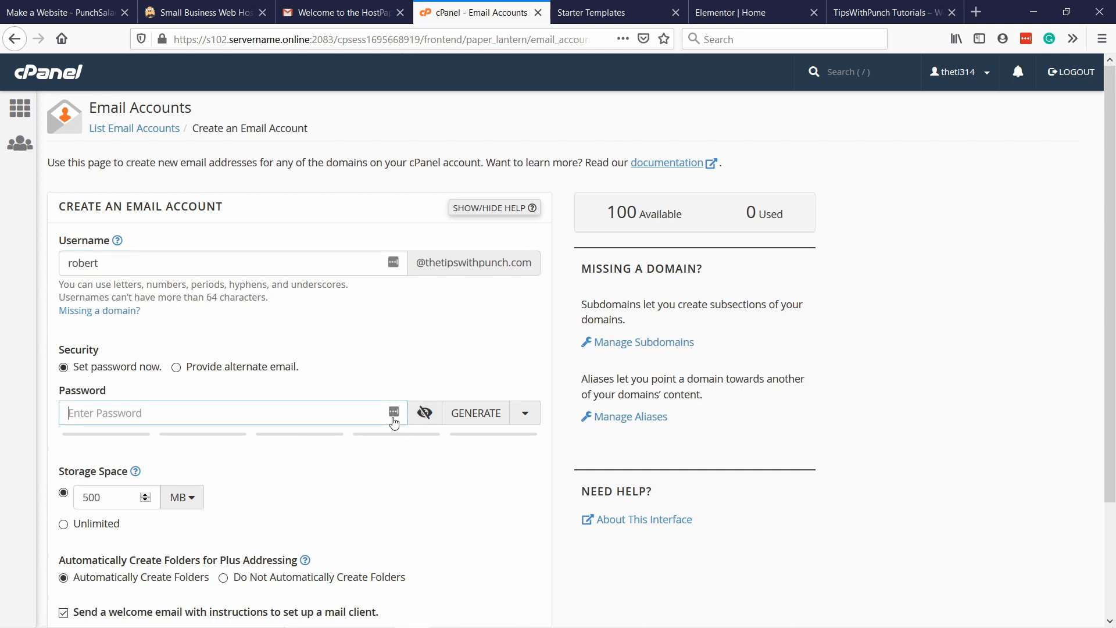
pyautogui.click(459, 413)
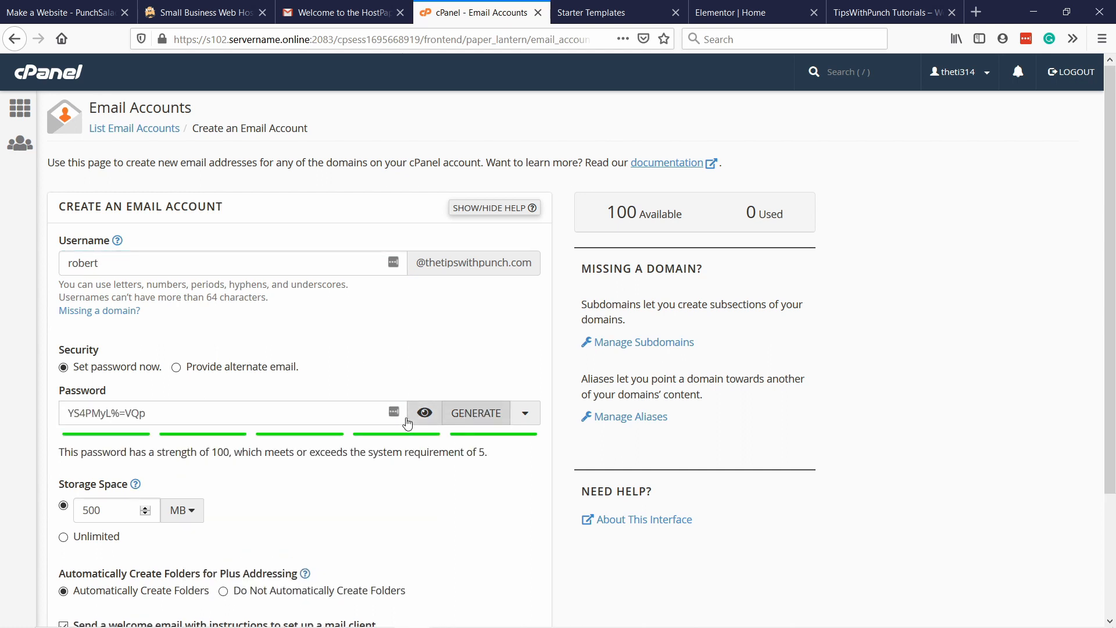
pyautogui.click(425, 414)
pyautogui.scroll(-2, 284, 407)
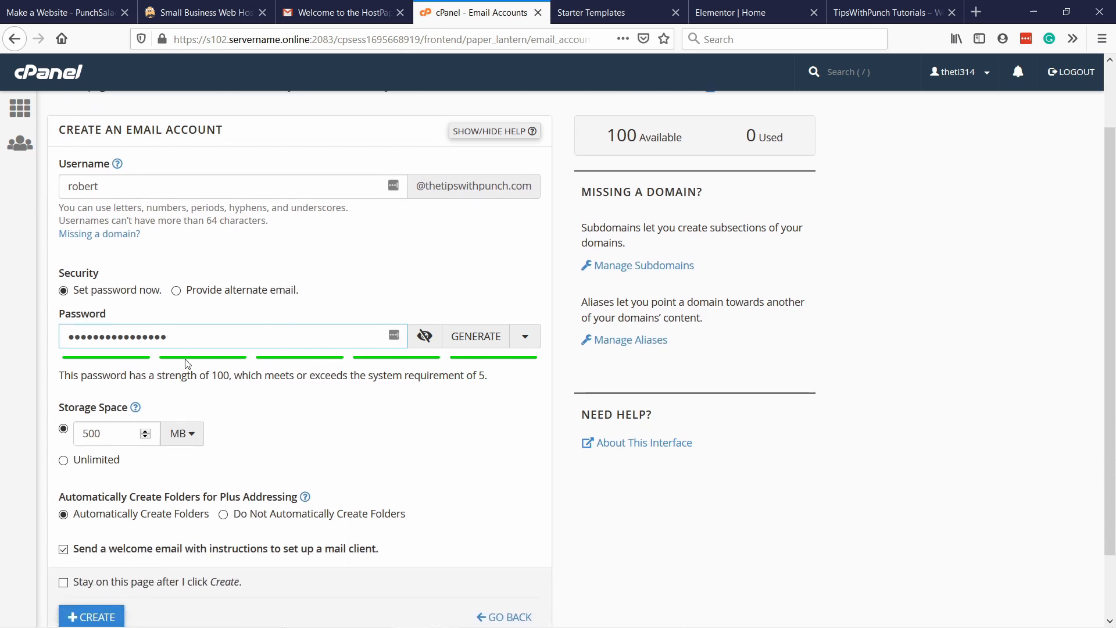
pyautogui.scroll(-2, 145, 355)
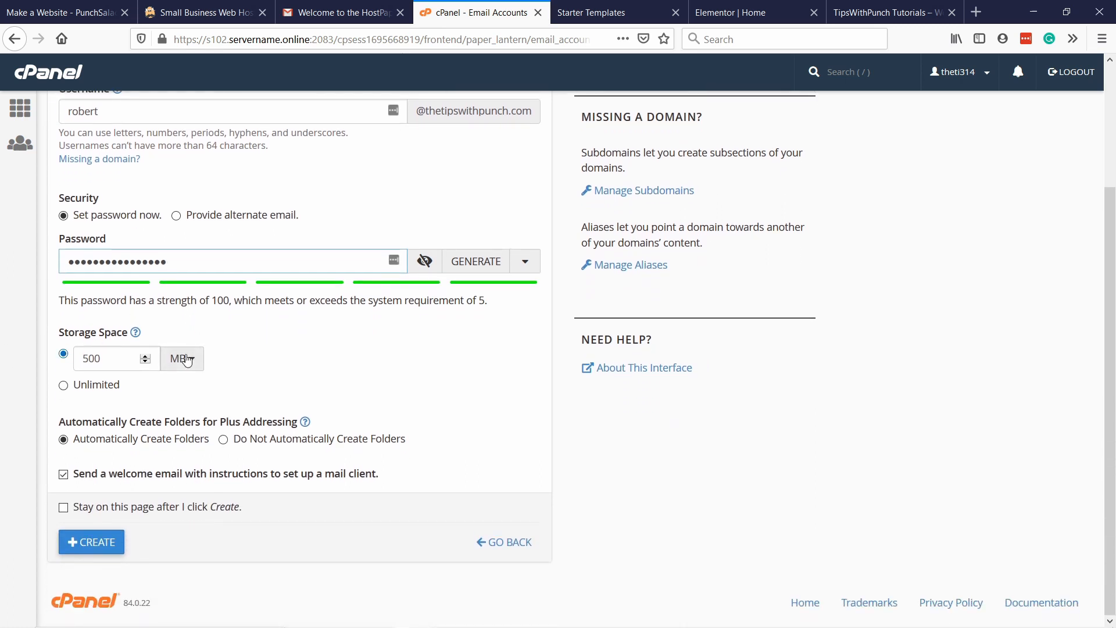
pyautogui.click(104, 352)
pyautogui.click(111, 547)
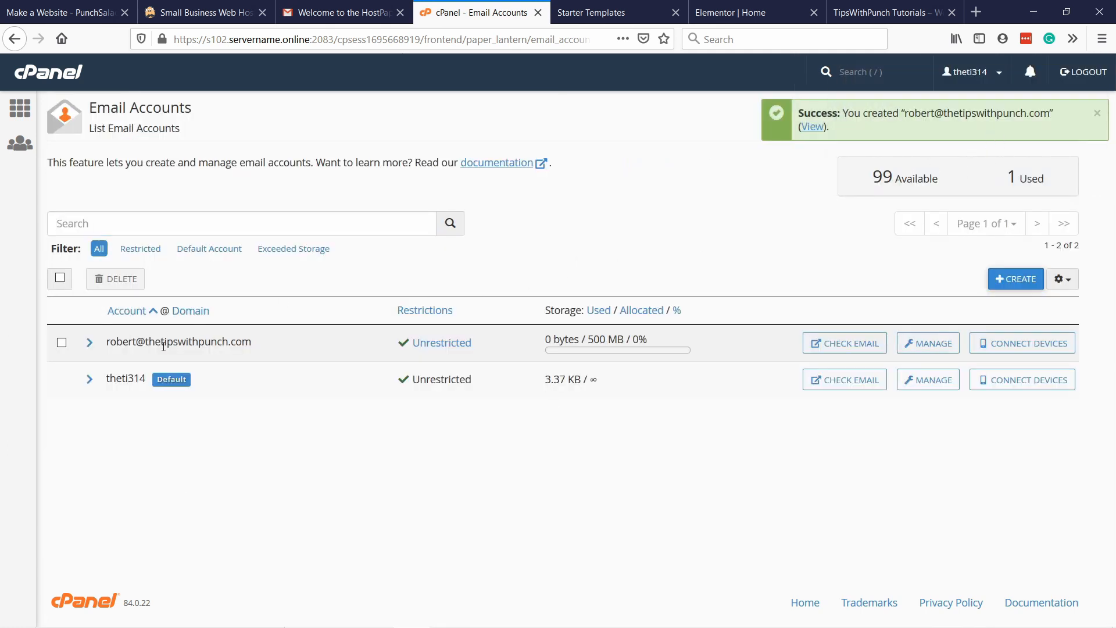
# Copy the new account's address and send it a message with the subject "Test Email" from Gmail.
pyautogui.moveTo(253, 346); pyautogui.dragTo(108, 347)
pyautogui.hotkey('ctrl', 'c')
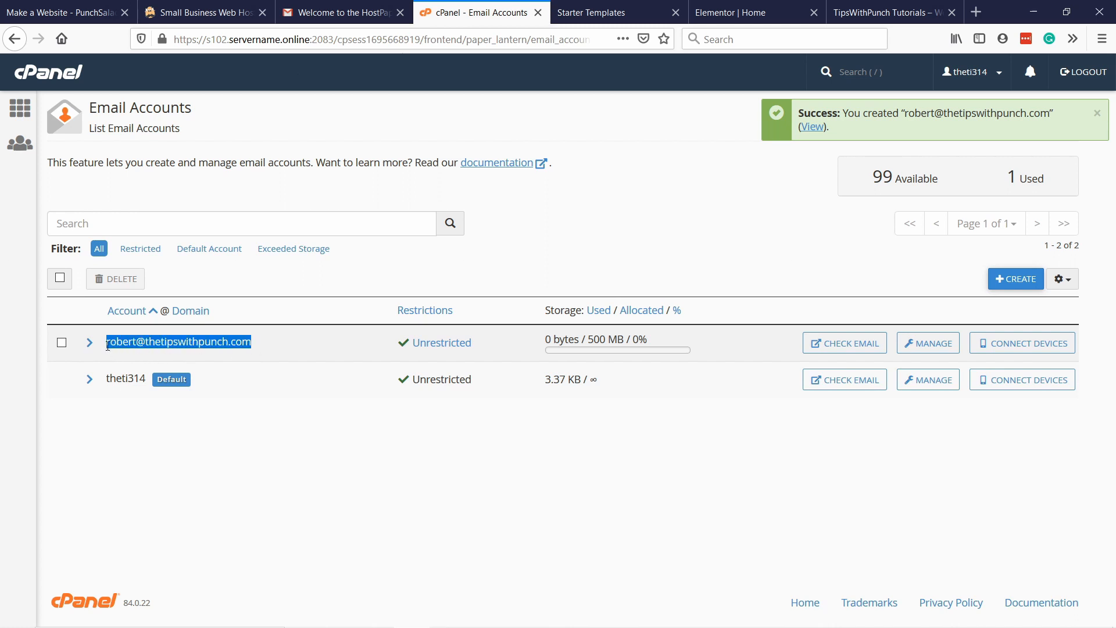
pyautogui.click(337, 12)
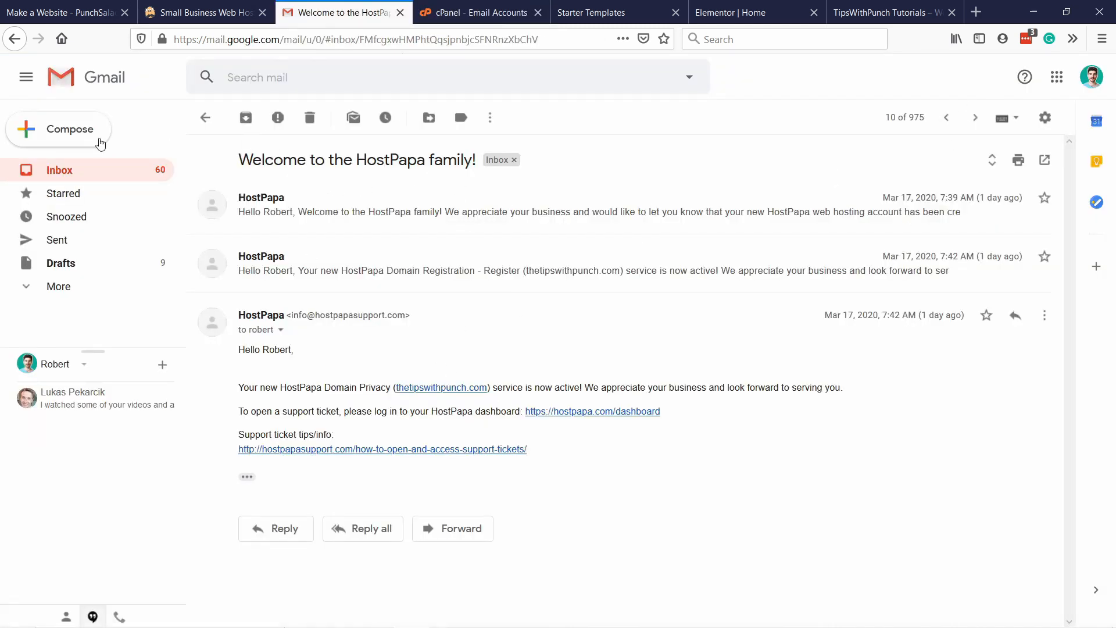
pyautogui.press('c')
pyautogui.hotkey('ctrl', 'v')
pyautogui.click(692, 295)
pyautogui.write('T')
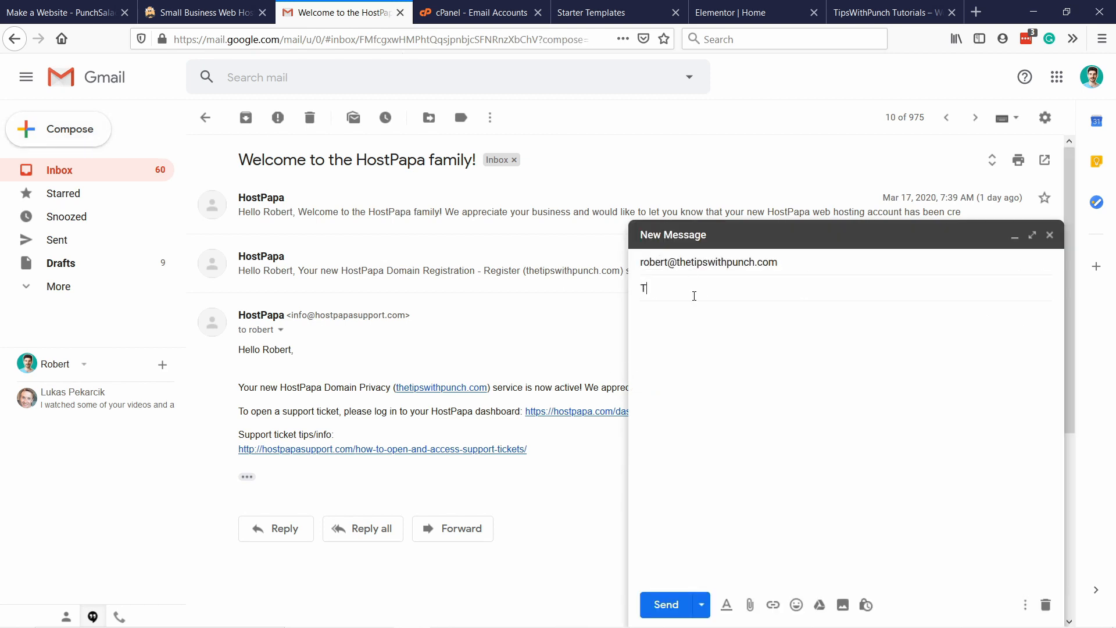
pyautogui.write('est Email')
pyautogui.click(666, 604)
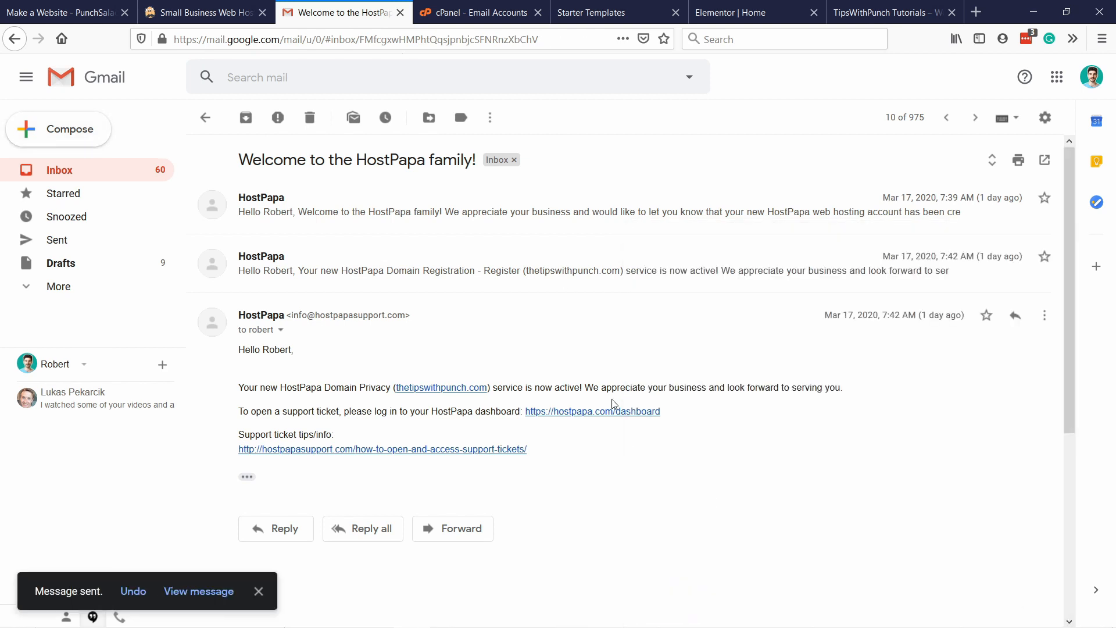
# Back in cPanel, check the new account's mail using Horde as the webmail client and open the email configuration settings message.
pyautogui.click(459, 13)
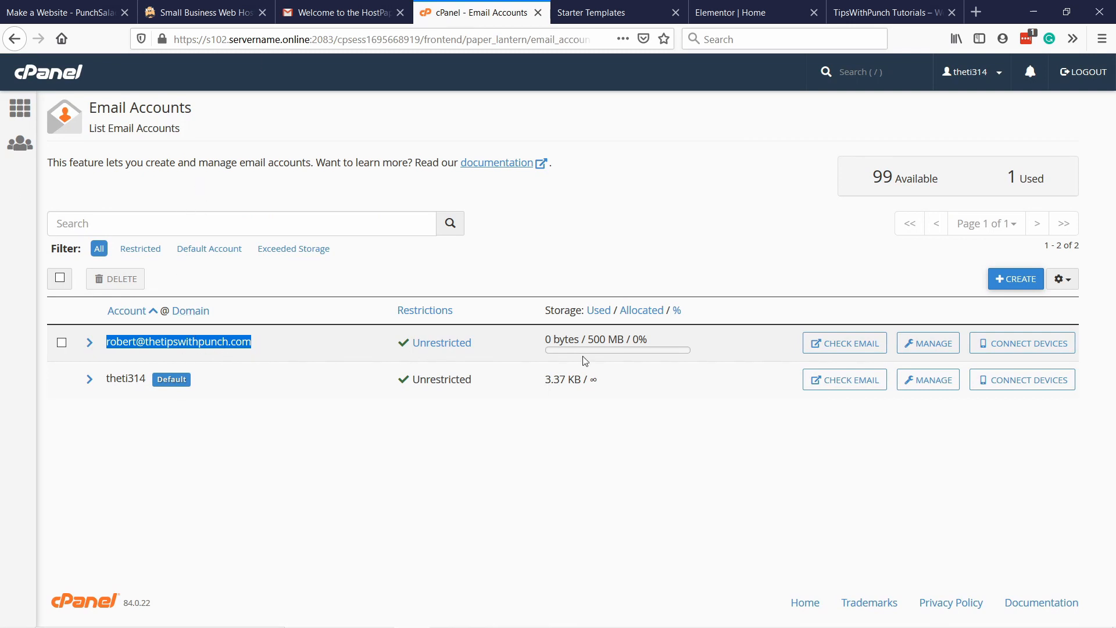
pyautogui.click(831, 345)
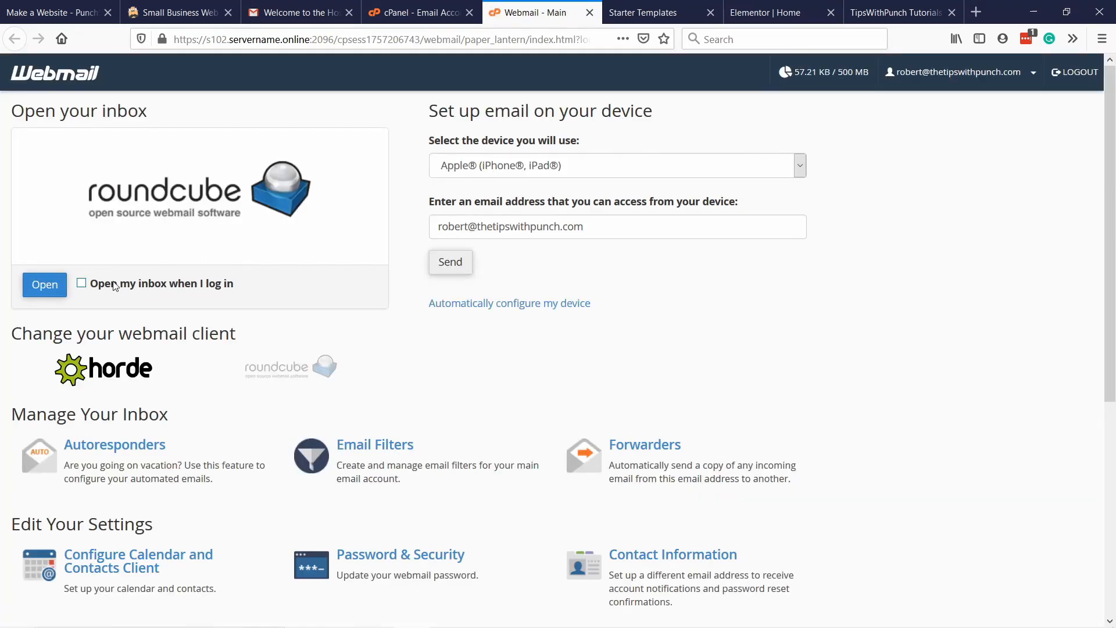
pyautogui.click(104, 368)
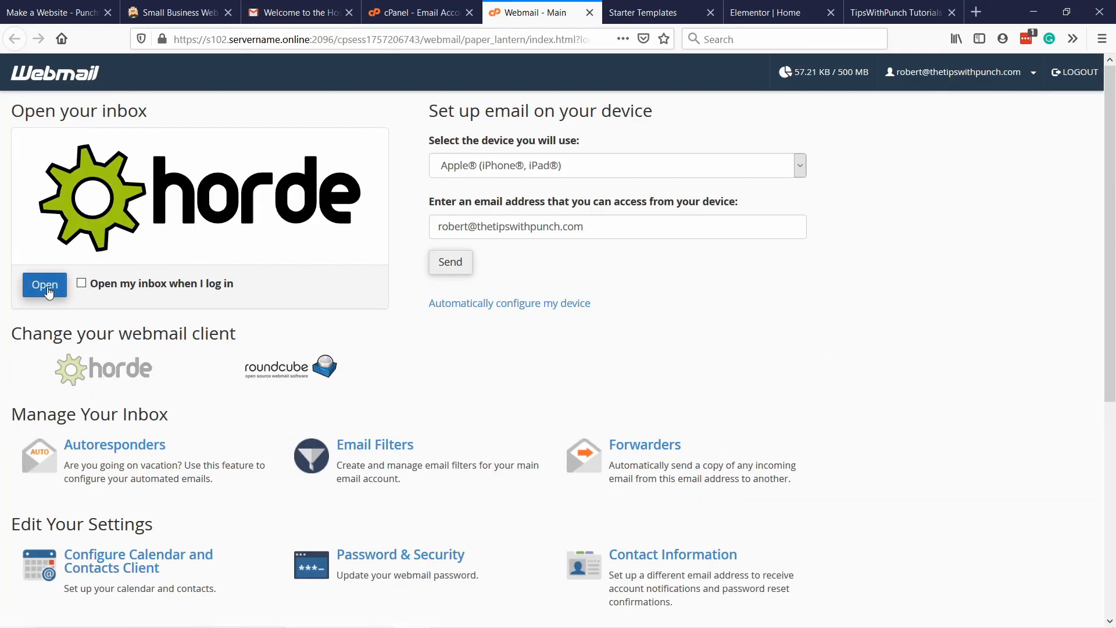
pyautogui.click(49, 290)
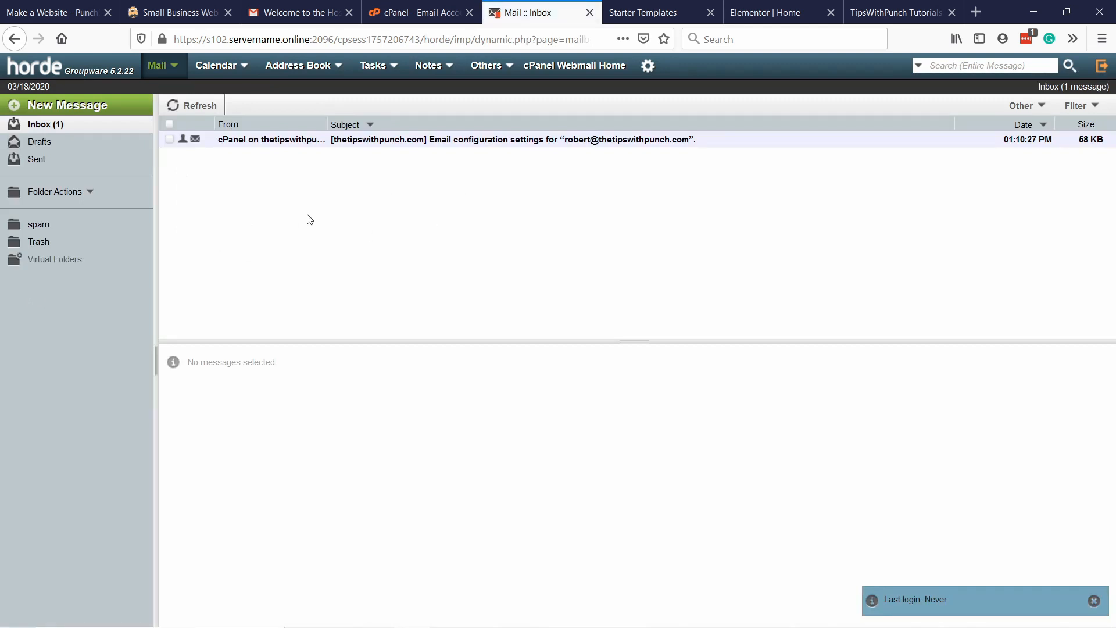
pyautogui.click(449, 140)
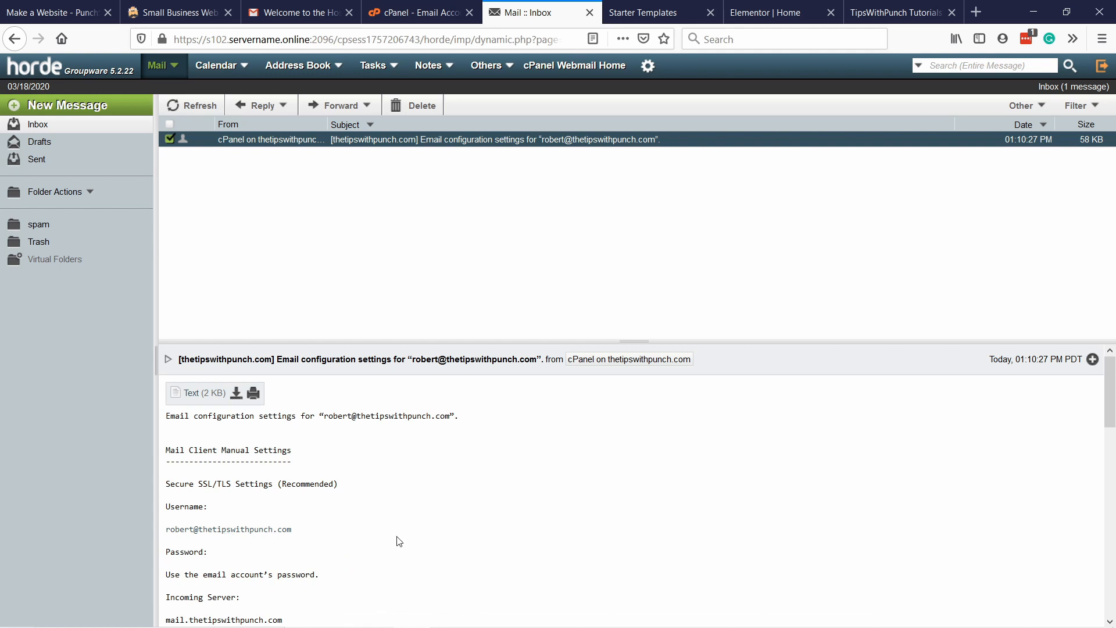
# Read through the email configuration settings message, refresh the Horde inbox and open the "Test Email" message.
pyautogui.scroll(-10, 391, 531)
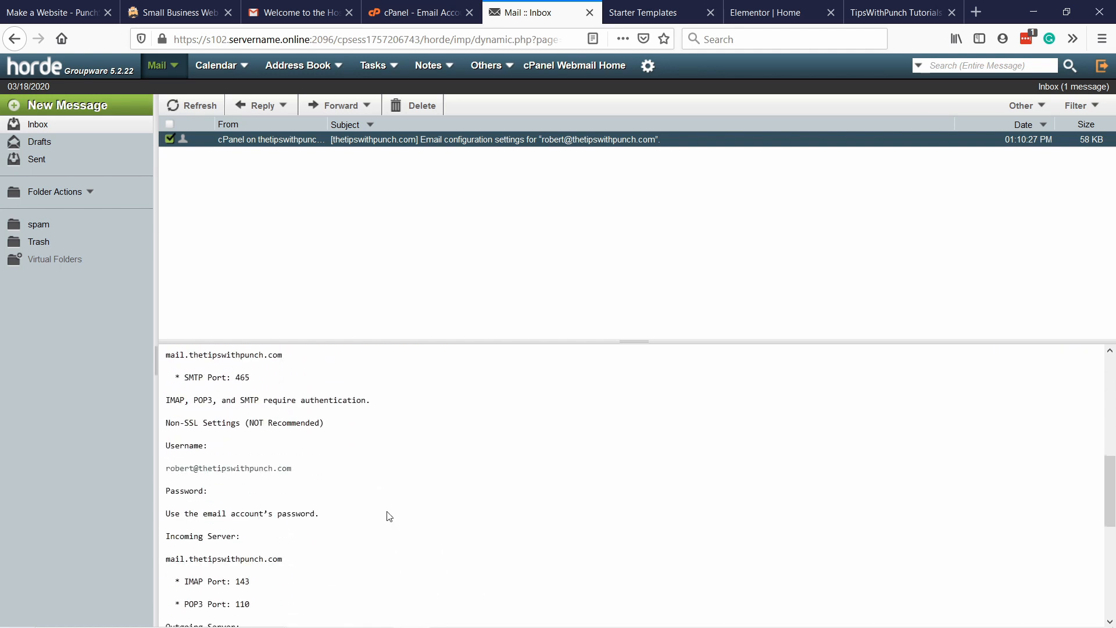
pyautogui.scroll(10, 388, 512)
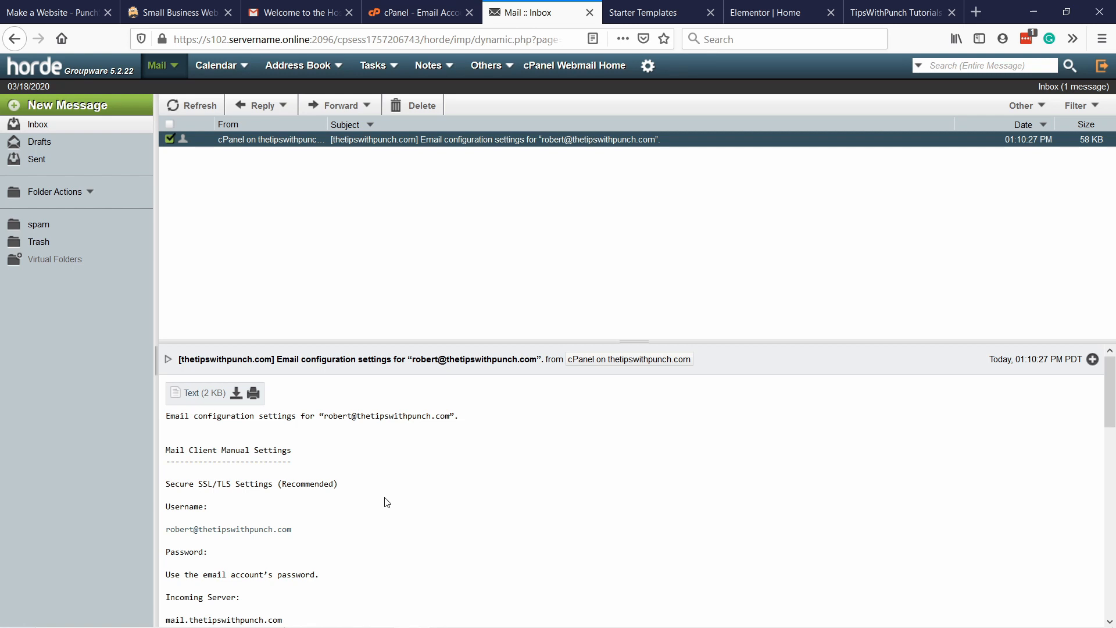
pyautogui.click(195, 107)
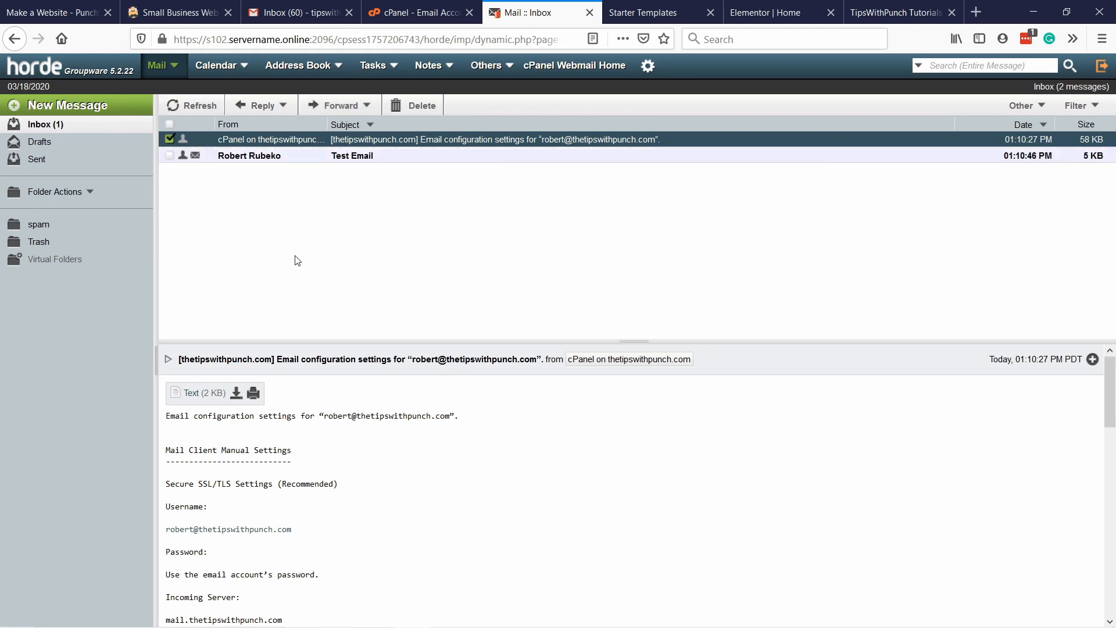
pyautogui.click(362, 159)
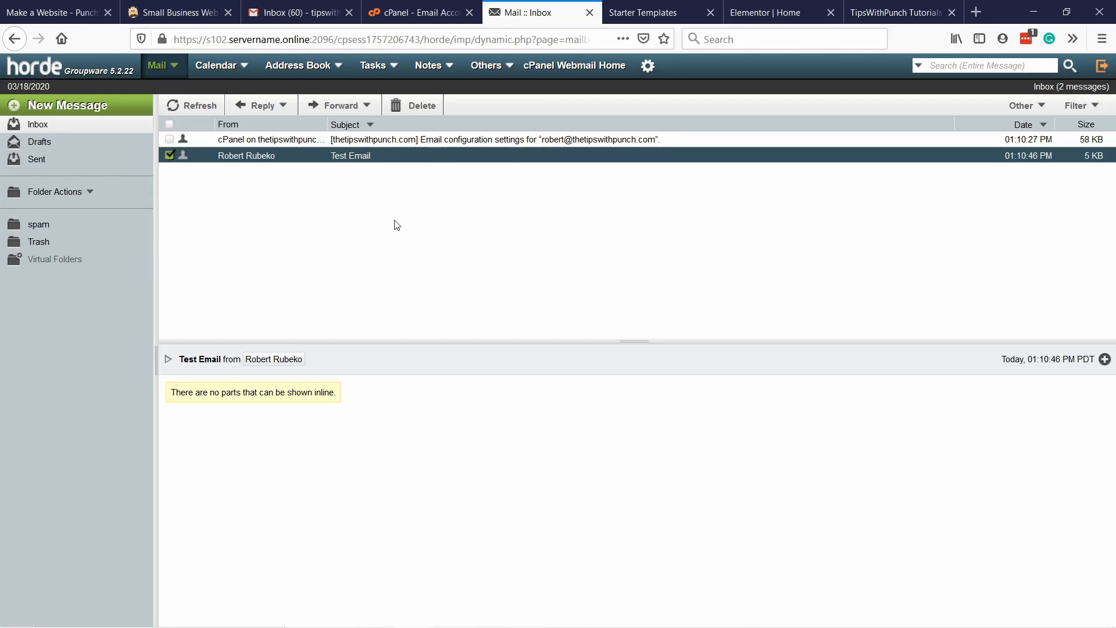
# Download the plugin from Step 2 of the PunchSalad website guide and save twp-best-plugins.zip to the computer.
pyautogui.click(48, 17)
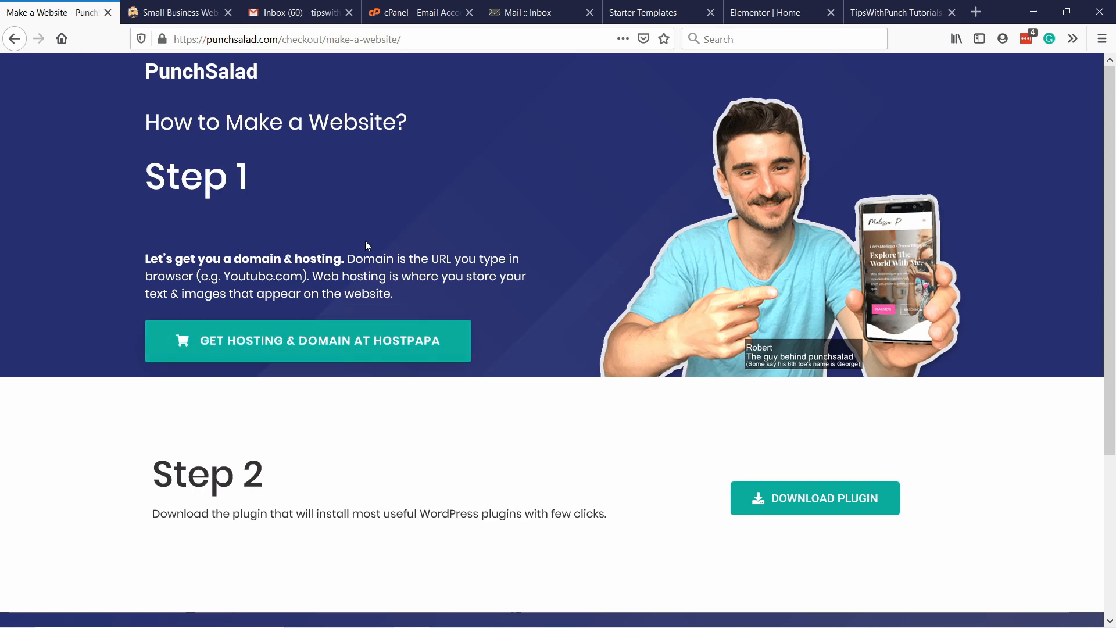
pyautogui.scroll(-3, 246, 324)
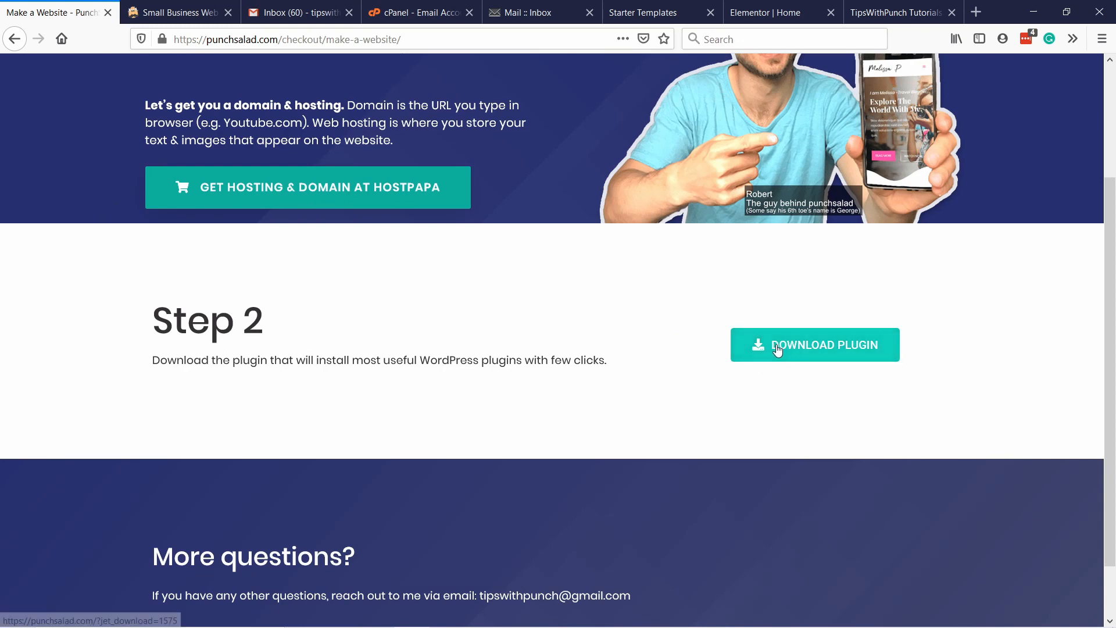
pyautogui.click(796, 352)
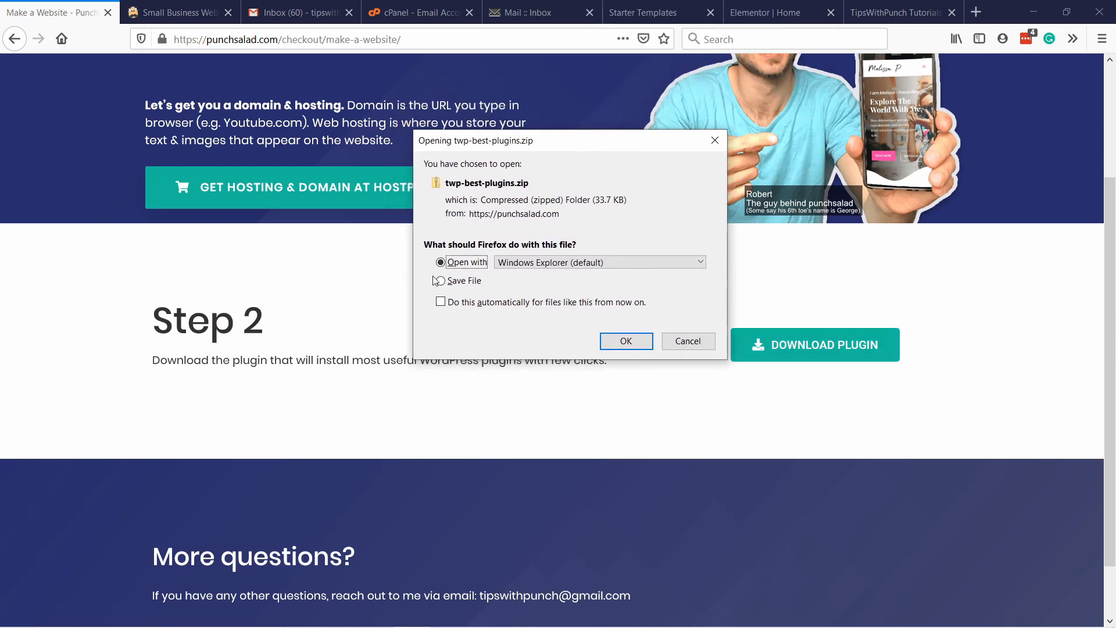
pyautogui.click(466, 283)
pyautogui.click(626, 341)
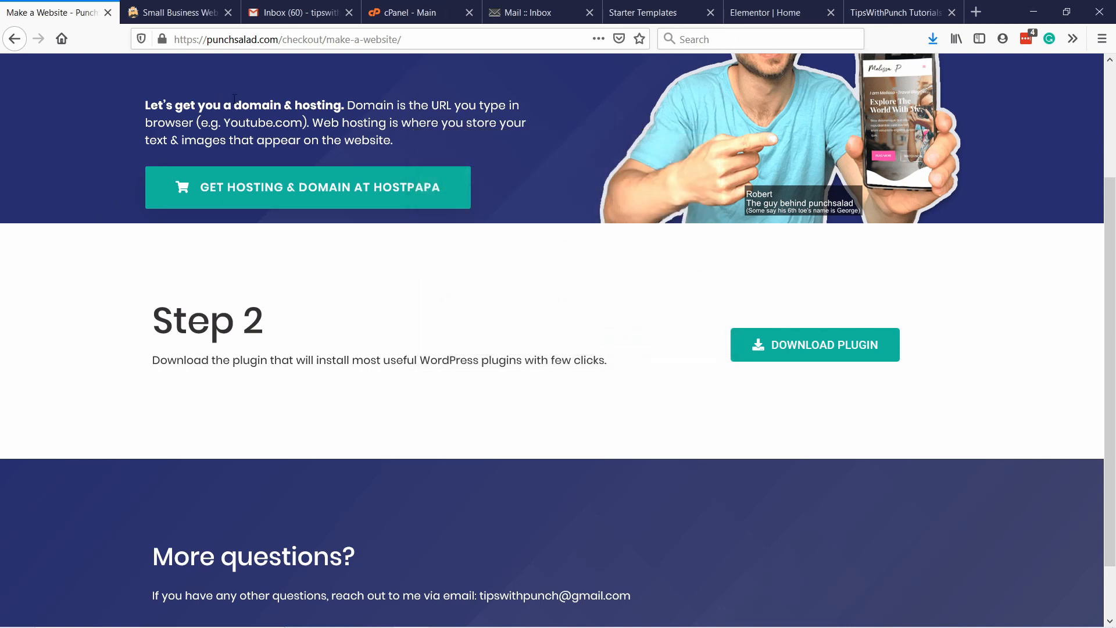
# Switch to the WordPress admin, upload twp-best-plugins.zip from Downloads as a new plugin, install it and activate it.
pyautogui.click(639, 12)
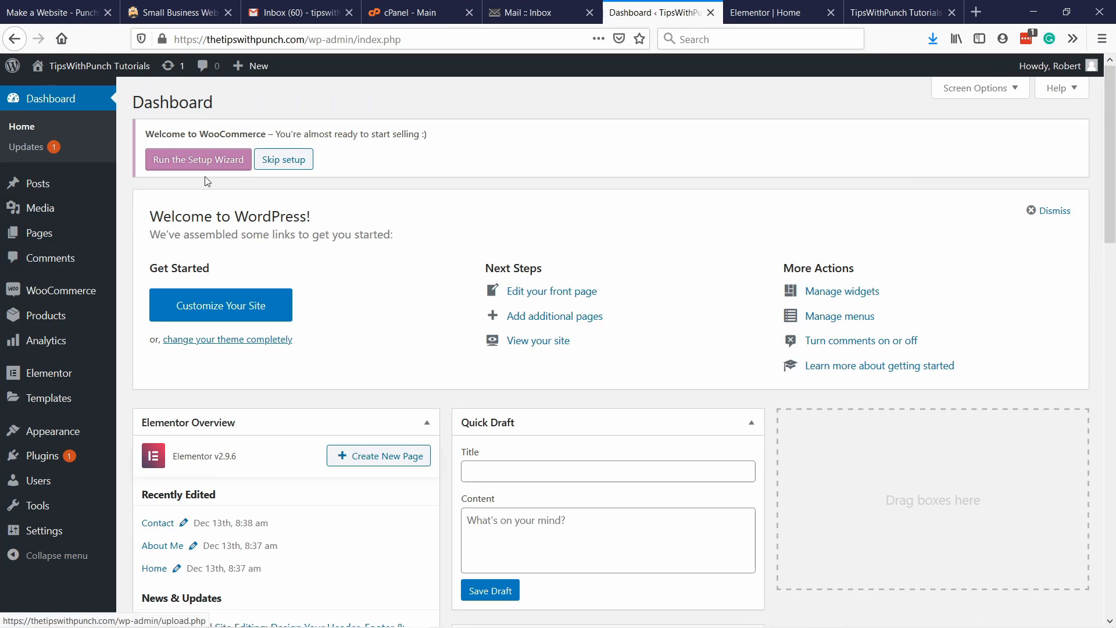
pyautogui.moveTo(18, 456)
pyautogui.click(151, 477)
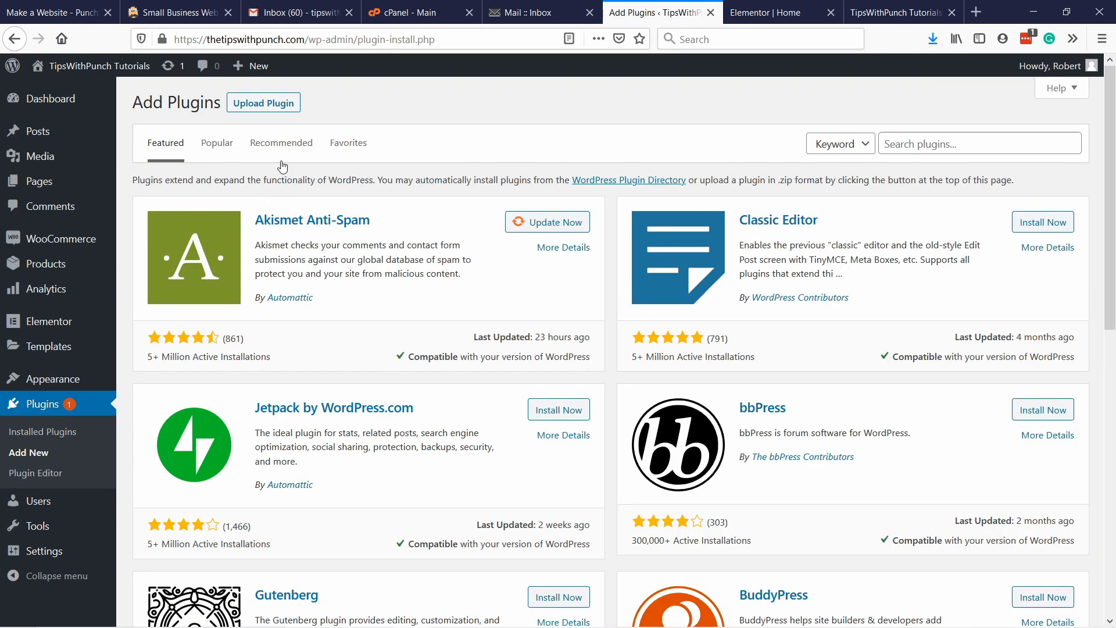
pyautogui.click(264, 105)
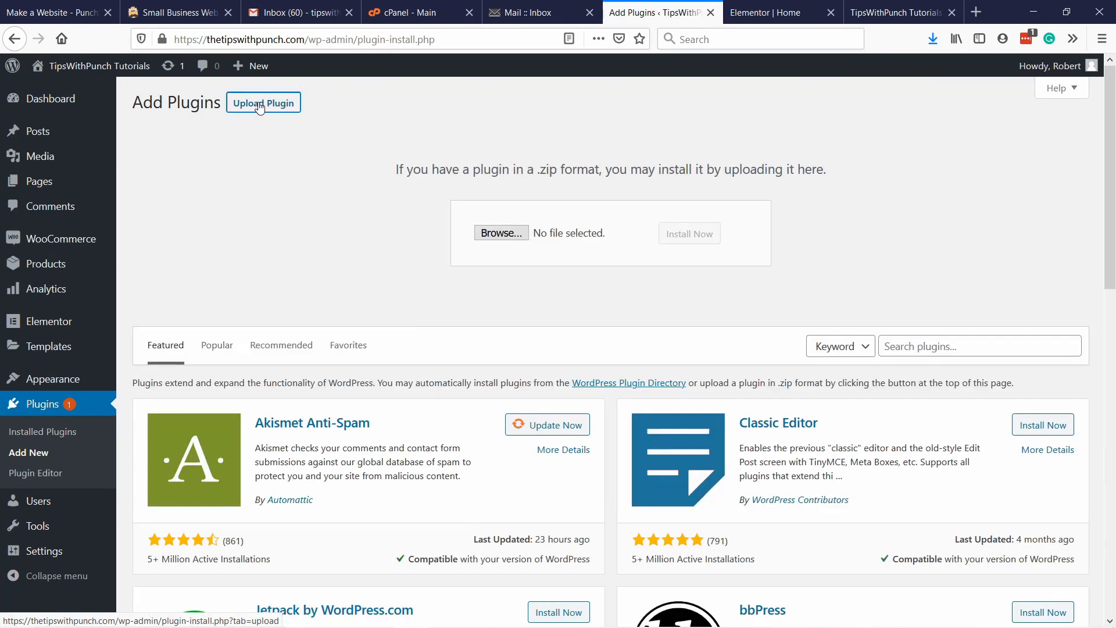
pyautogui.click(495, 235)
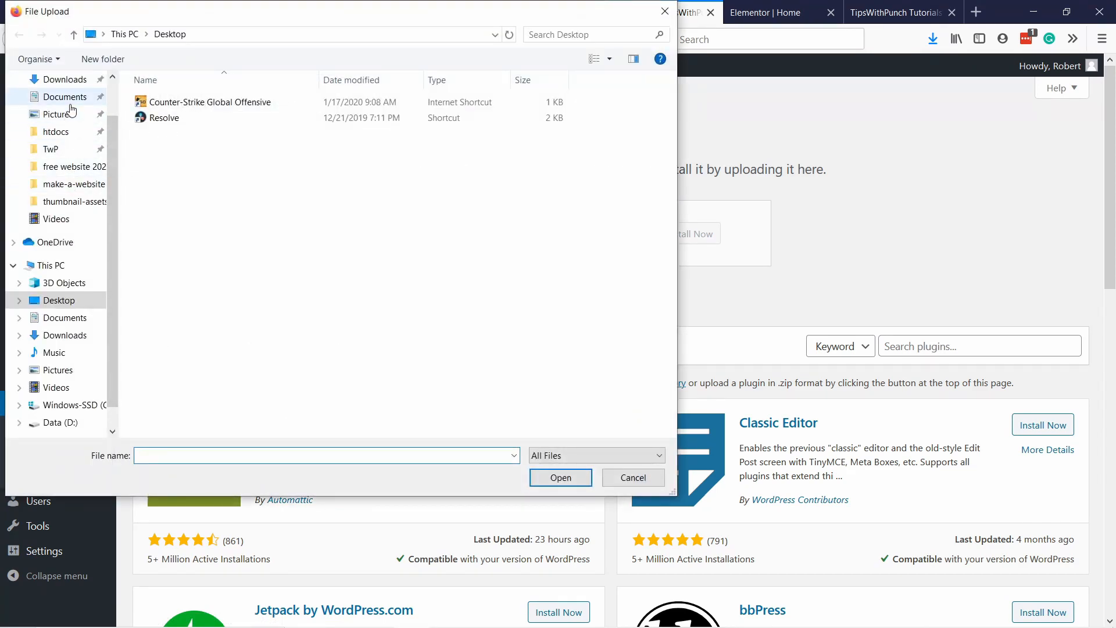
pyautogui.click(35, 80)
pyautogui.click(186, 119)
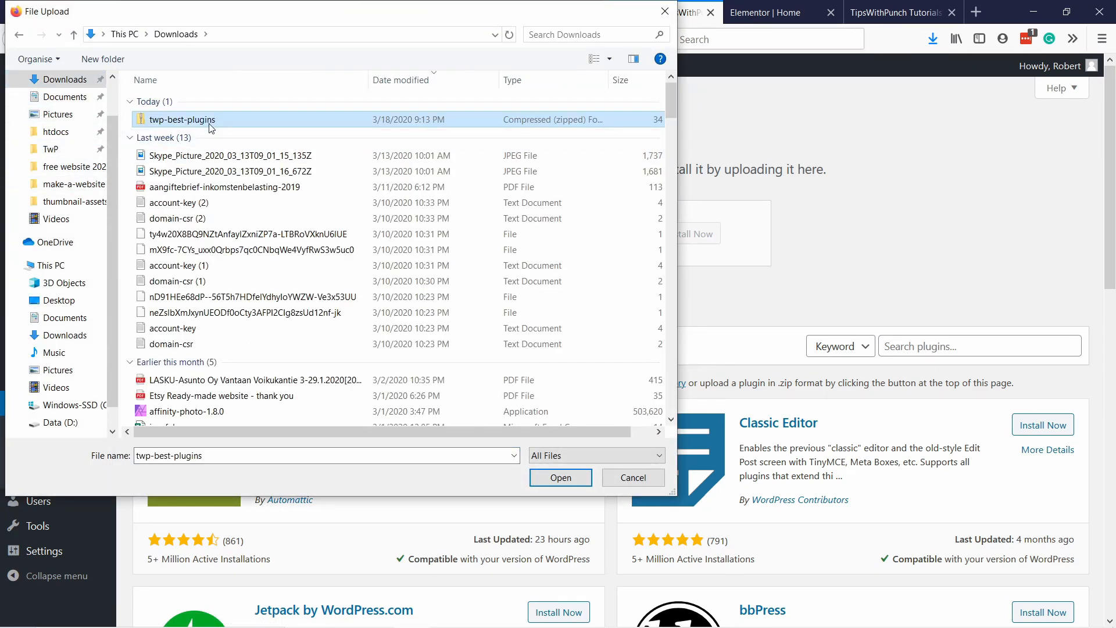
pyautogui.click(561, 478)
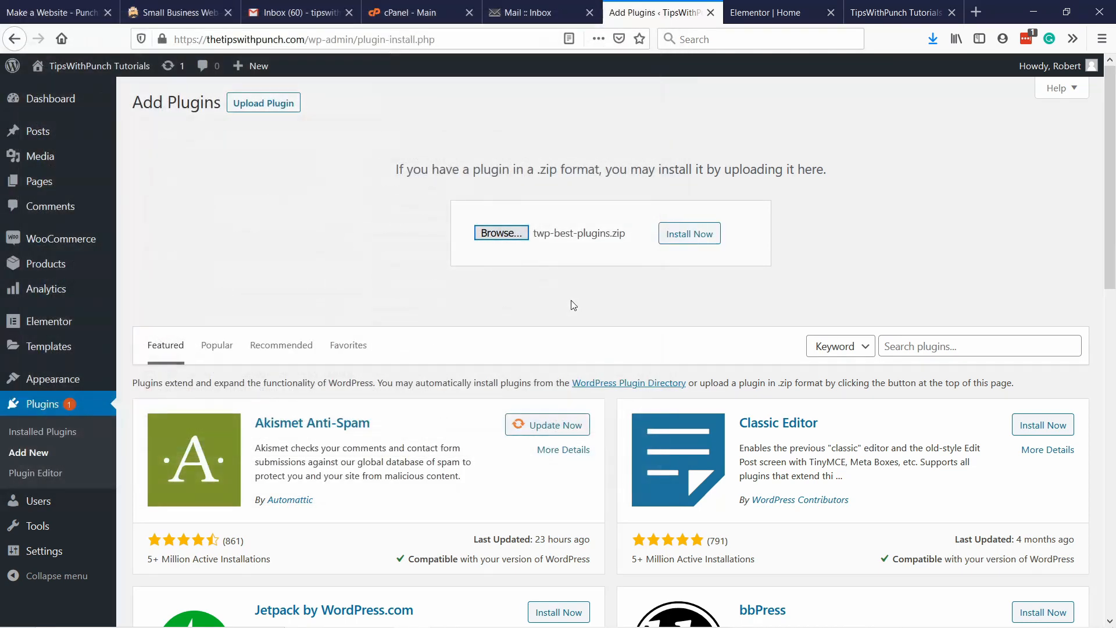
pyautogui.click(683, 237)
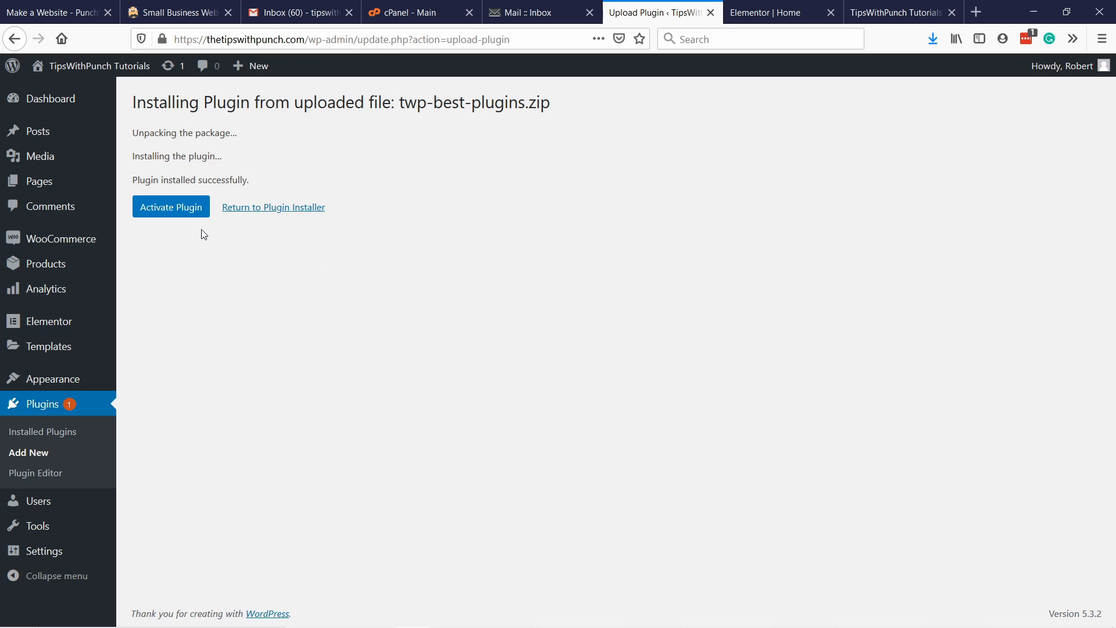
pyautogui.click(184, 210)
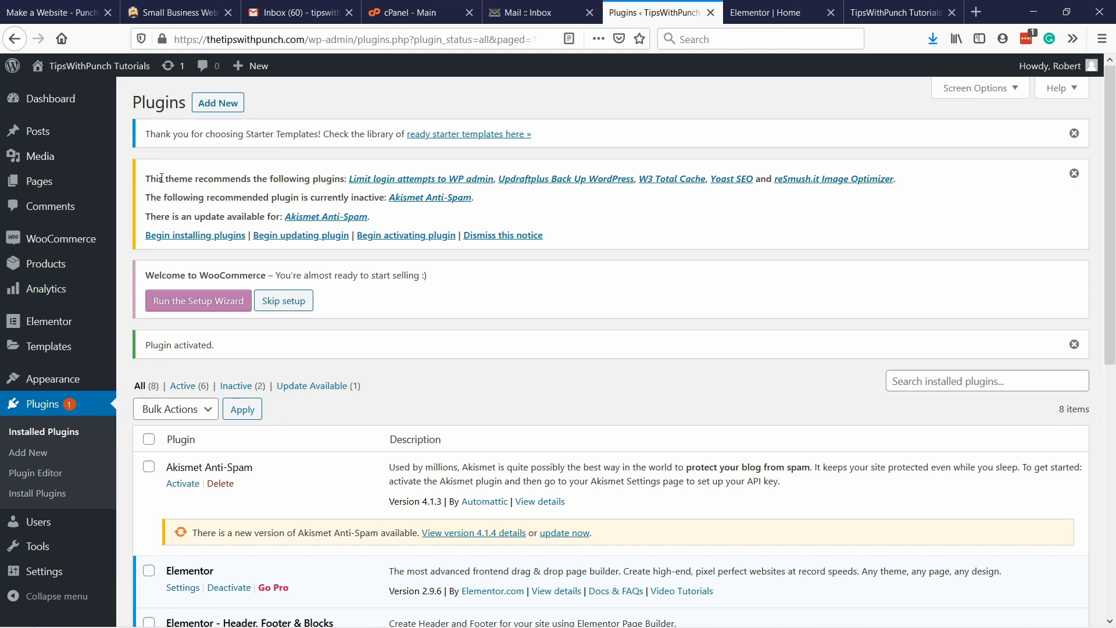
# Bulk-install all five recommended plugins: Limit login attempts to WP admin, Updraftplus, W3 Total Cache, Yoast SEO and reSmush.it.
pyautogui.moveTo(161, 178); pyautogui.dragTo(307, 180)
pyautogui.click(330, 182)
pyautogui.click(205, 238)
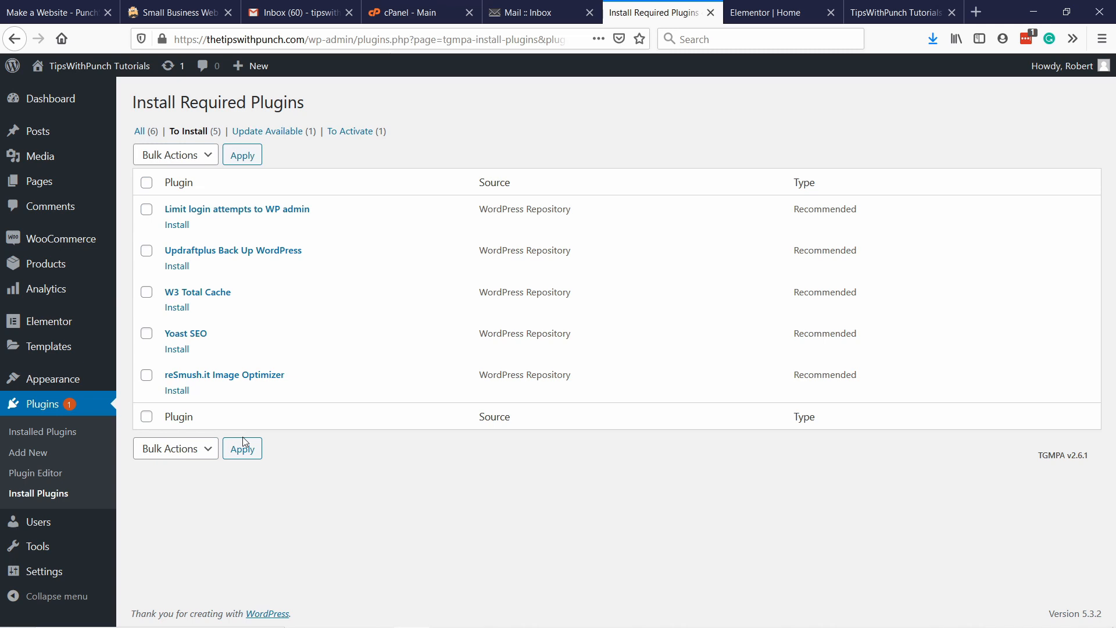
pyautogui.click(148, 184)
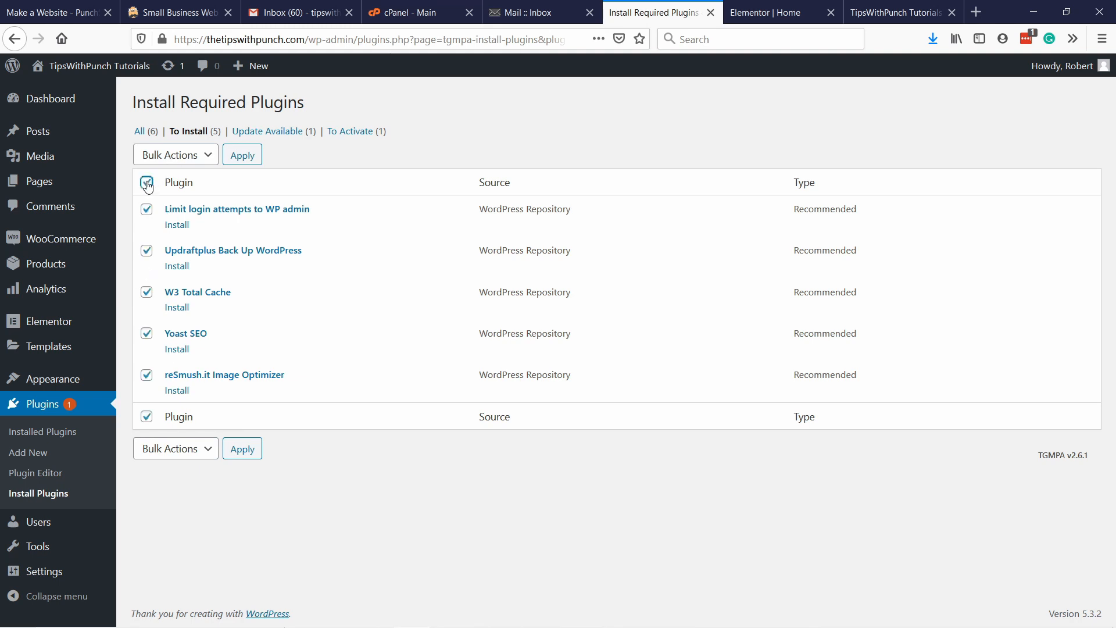
pyautogui.click(184, 155)
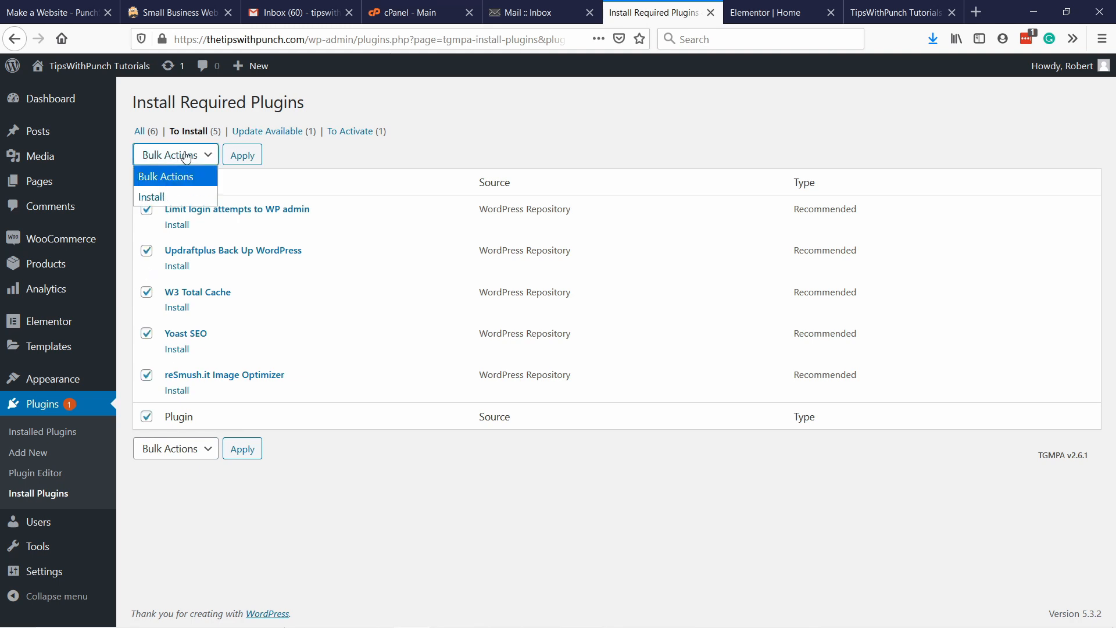
pyautogui.click(152, 197)
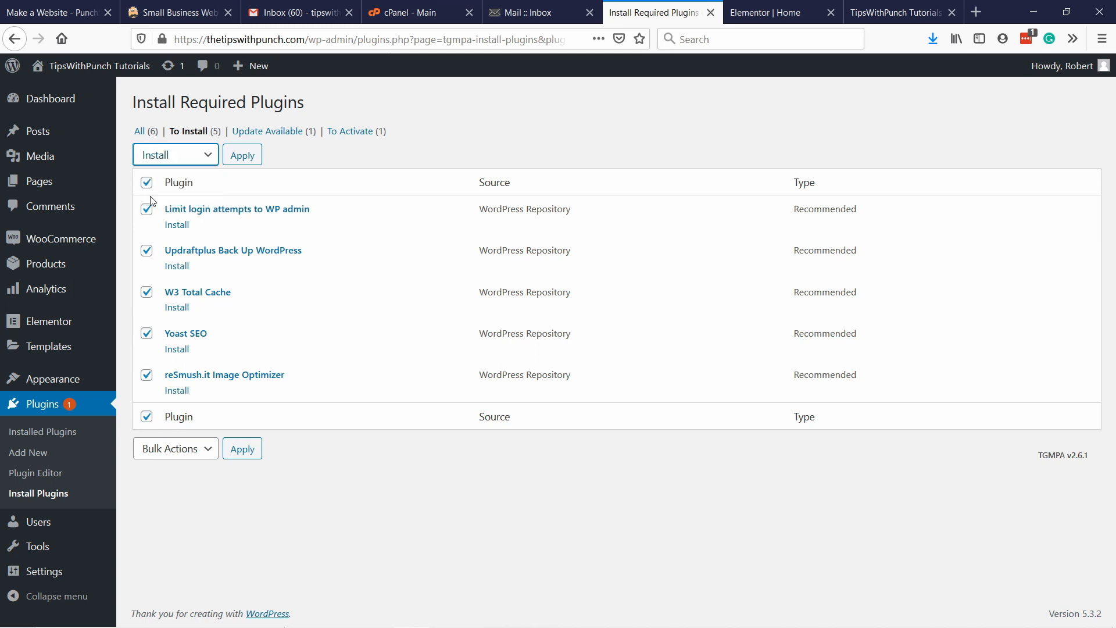
pyautogui.click(242, 158)
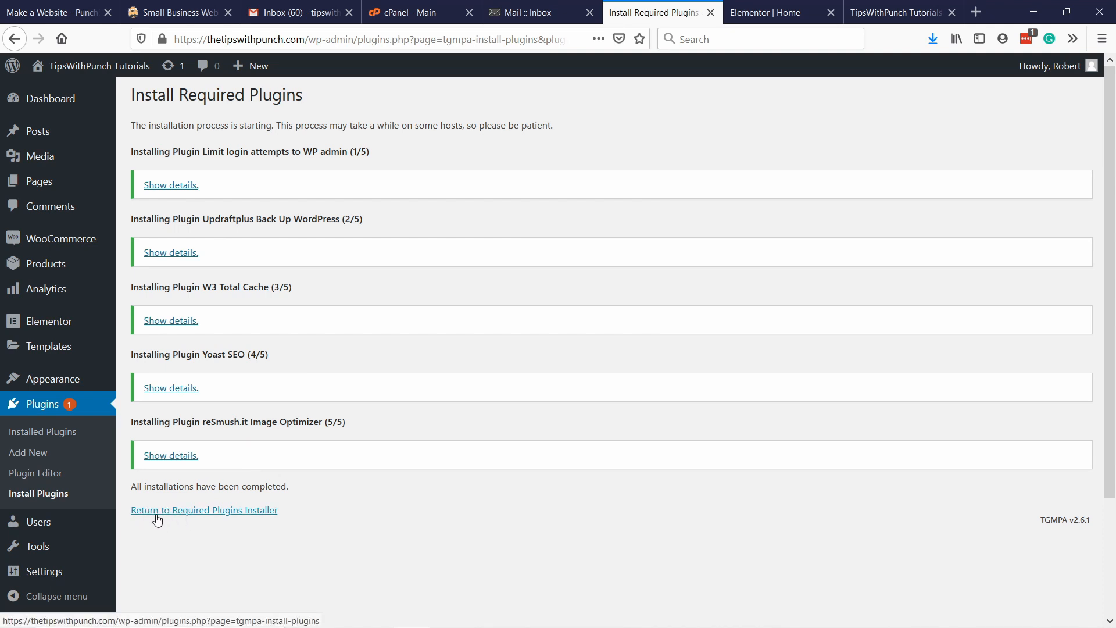
# Return to the required plugins installer and bulk-activate all the listed plugins, including Akismet Anti-Spam.
pyautogui.click(231, 512)
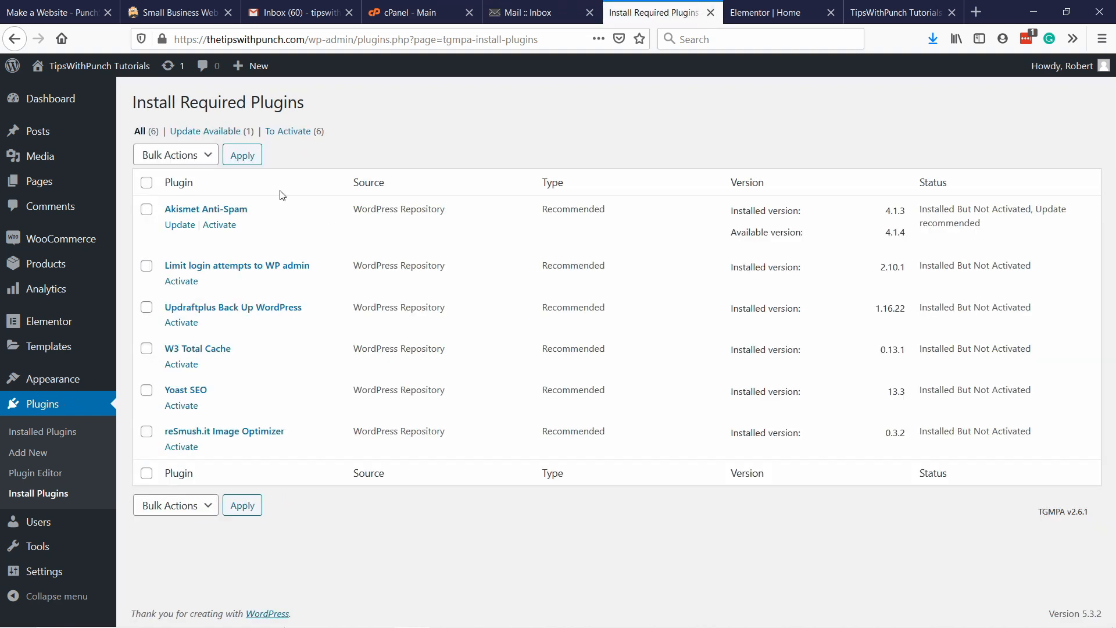
pyautogui.click(146, 182)
pyautogui.click(177, 156)
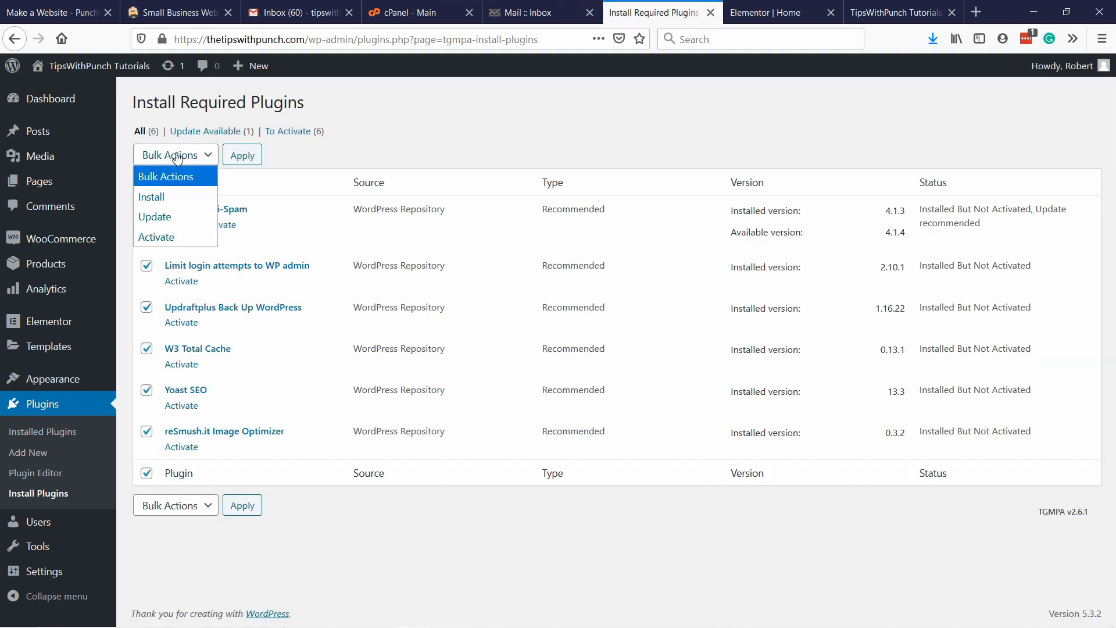
pyautogui.click(167, 238)
pyautogui.click(247, 159)
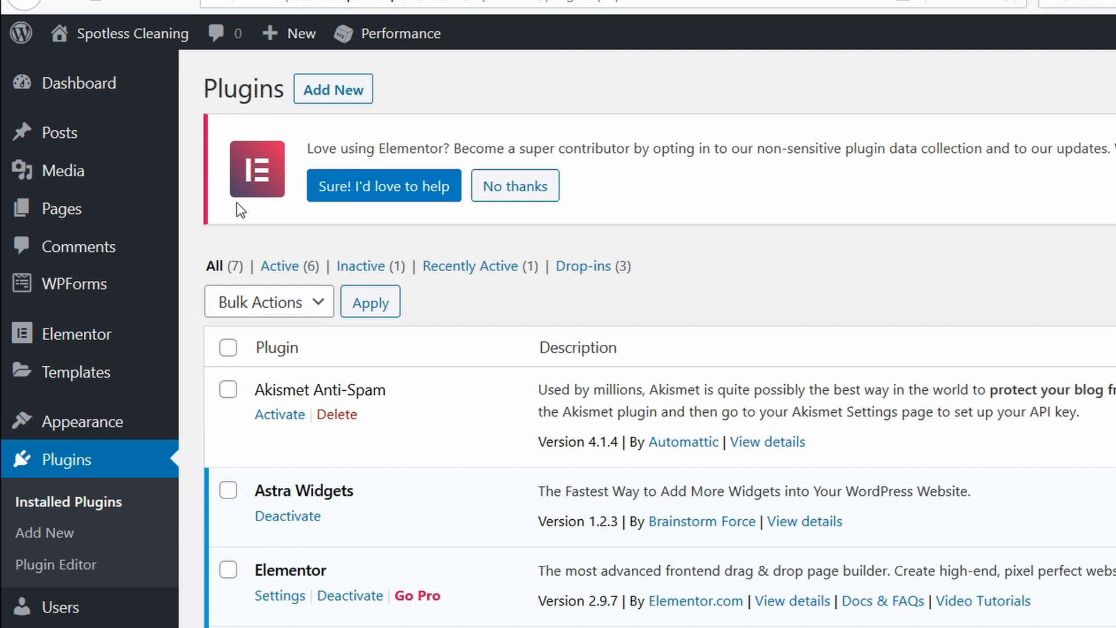
# In the reSmush.it media settings, enable Optimize on upload and statistics, set image quality to 92 and save the changes.
pyautogui.moveTo(64, 157)
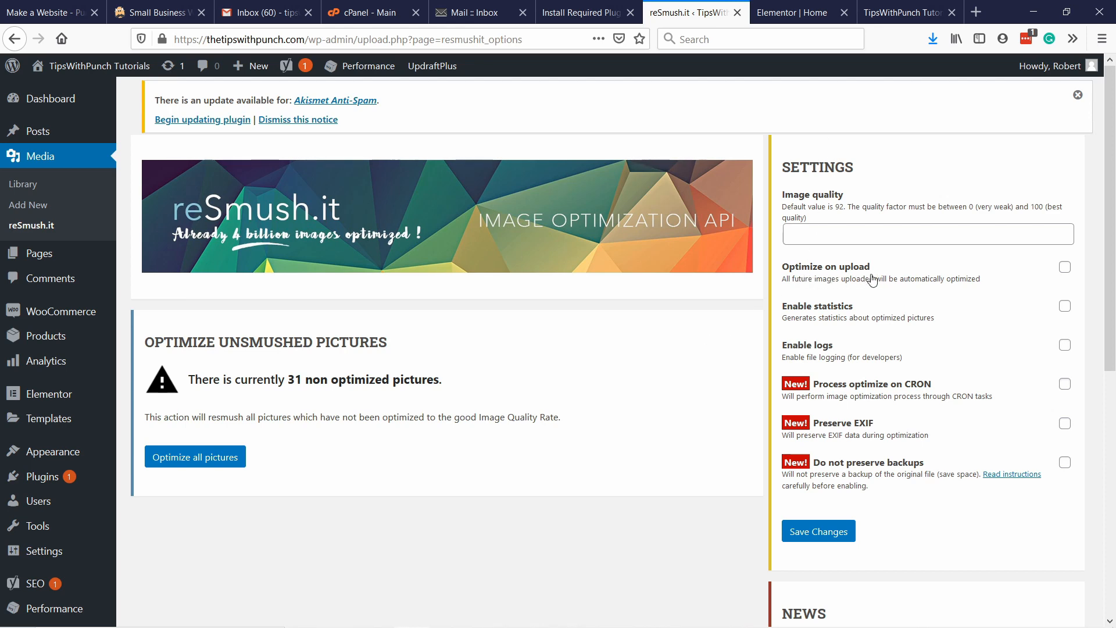
pyautogui.click(1064, 268)
pyautogui.click(831, 237)
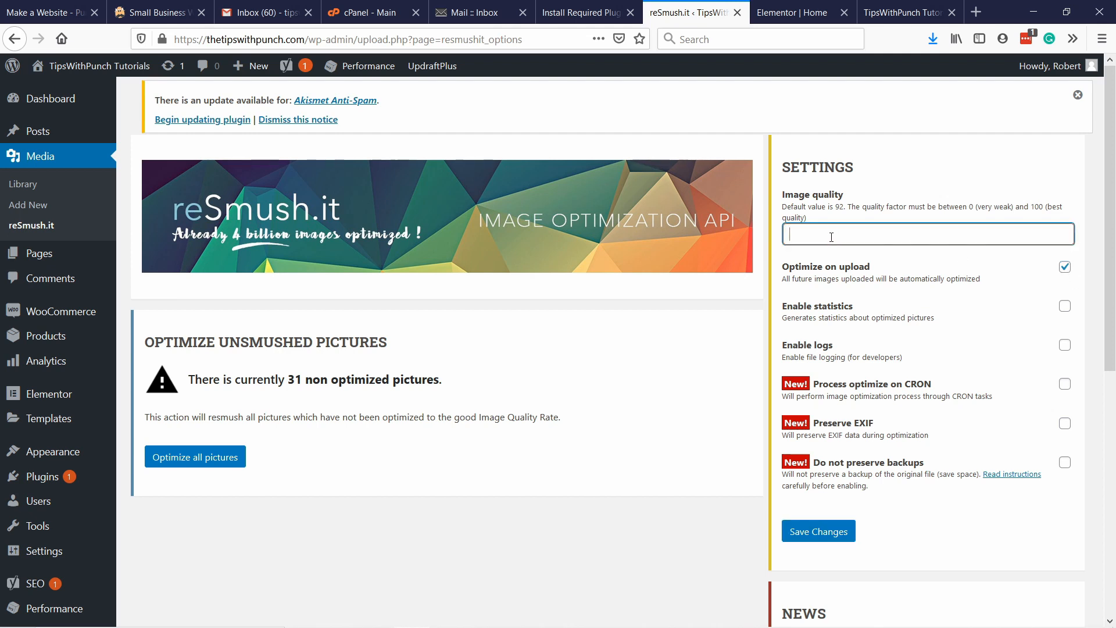
pyautogui.write('92')
pyautogui.click(878, 202)
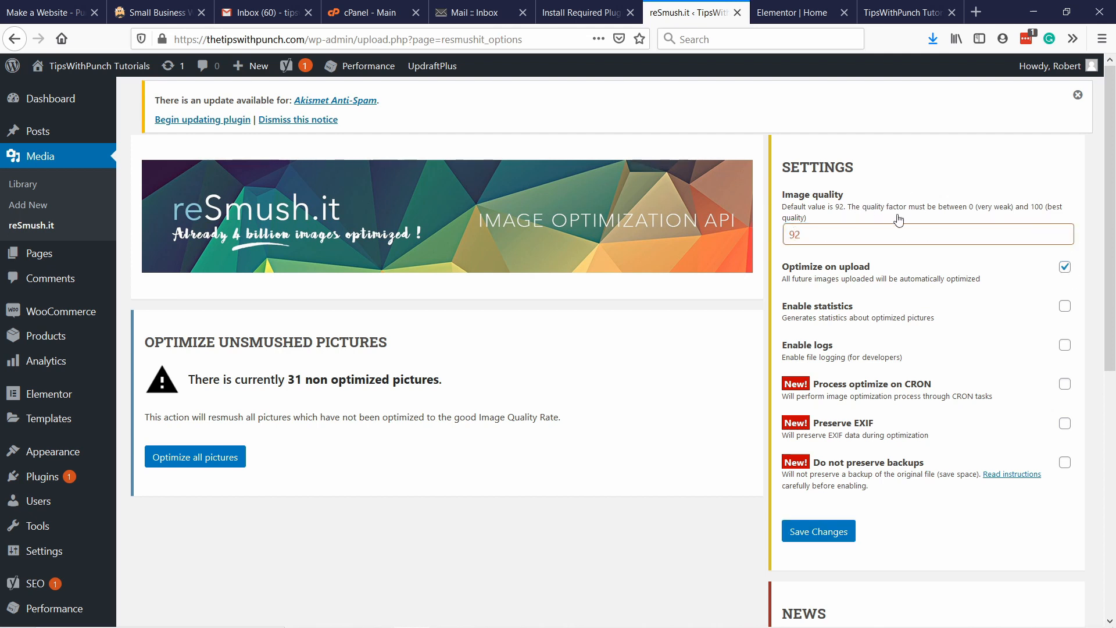
pyautogui.moveTo(922, 234); pyautogui.dragTo(674, 225)
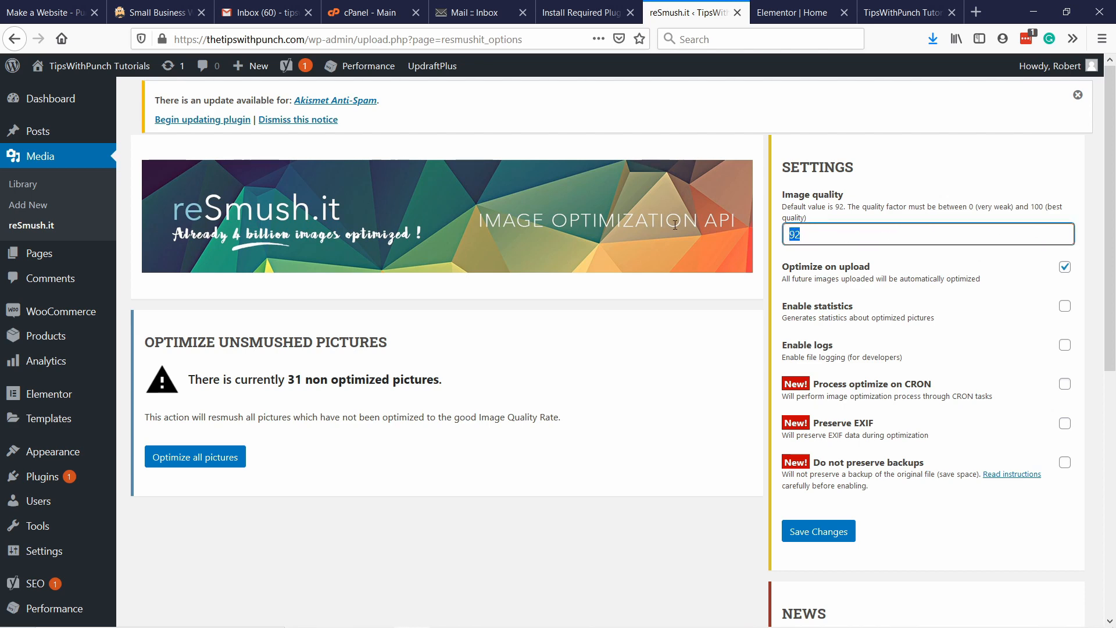
pyautogui.click(1065, 306)
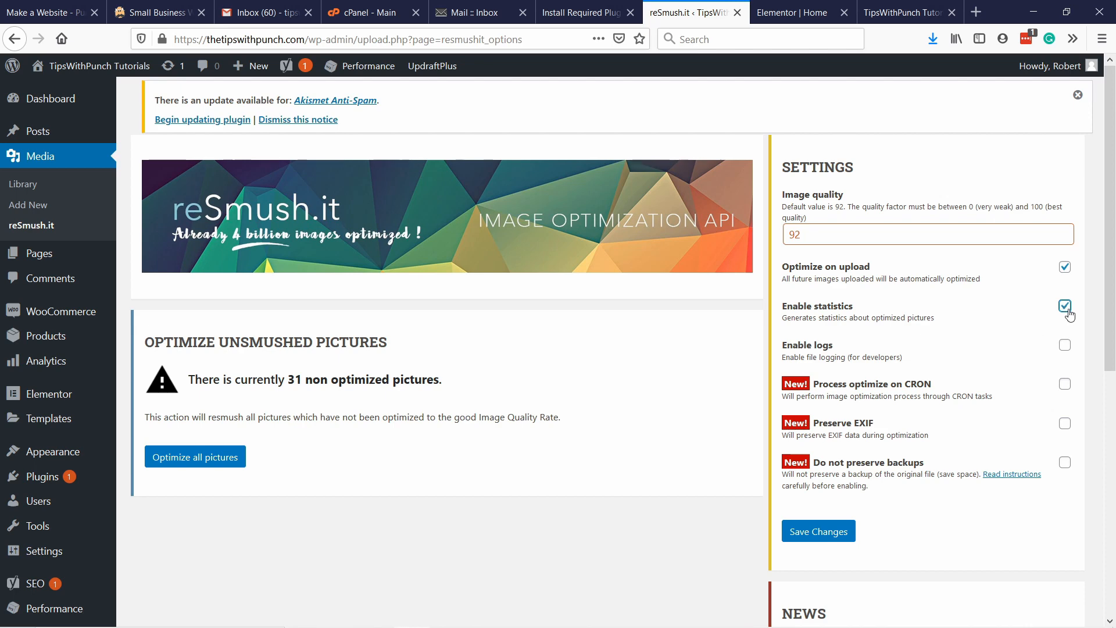
pyautogui.click(819, 530)
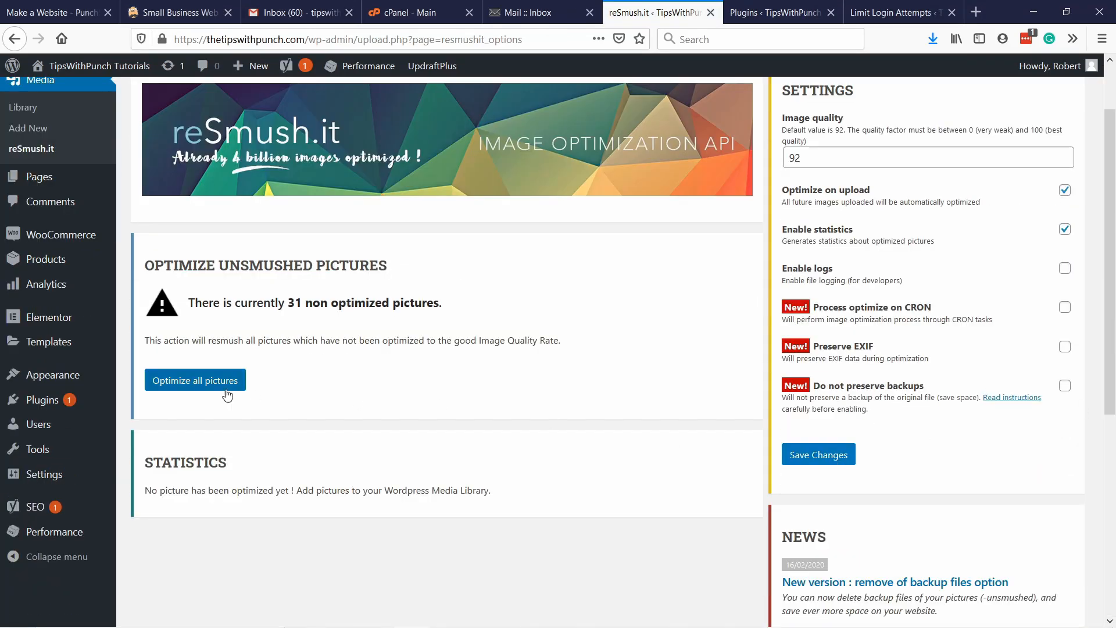
pyautogui.click(226, 389)
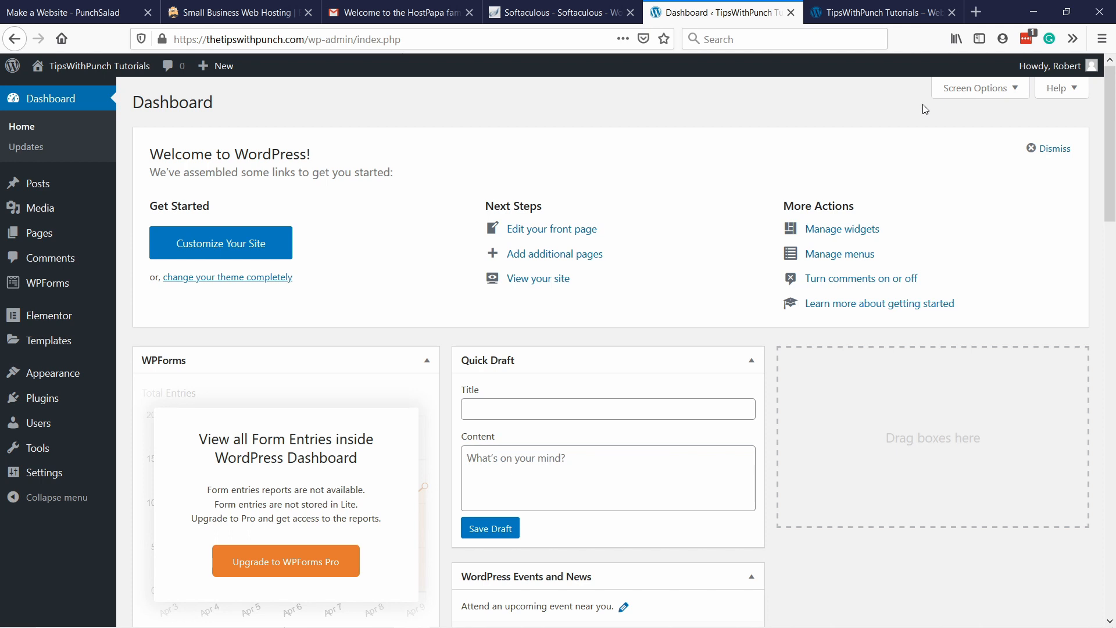
pyautogui.moveTo(1050, 66)
pyautogui.click(998, 138)
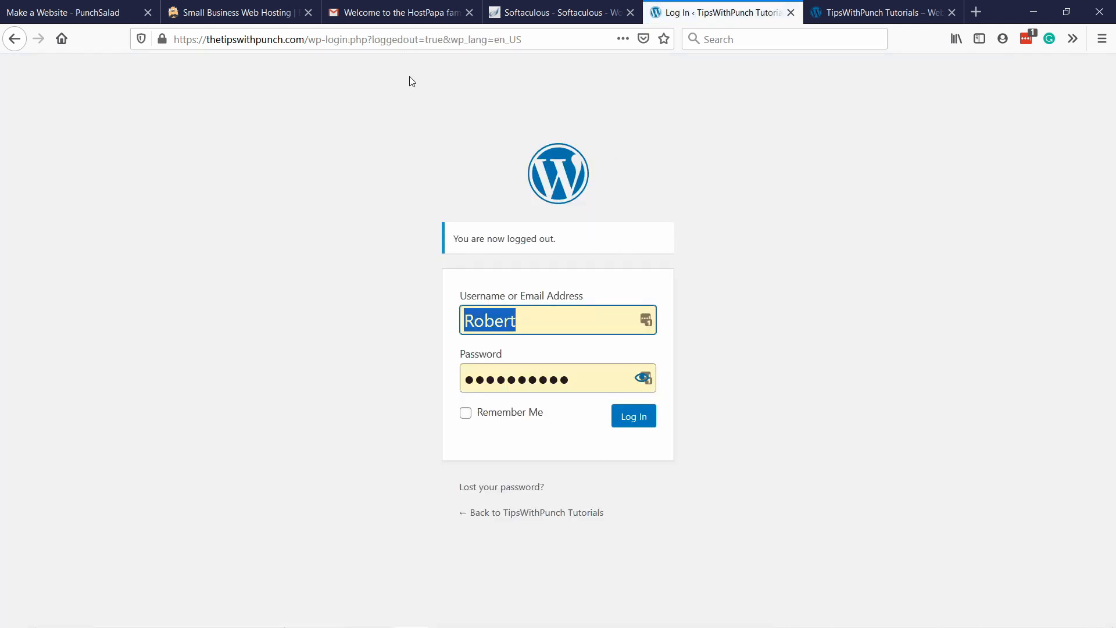
pyautogui.moveTo(306, 40); pyautogui.dragTo(945, 50)
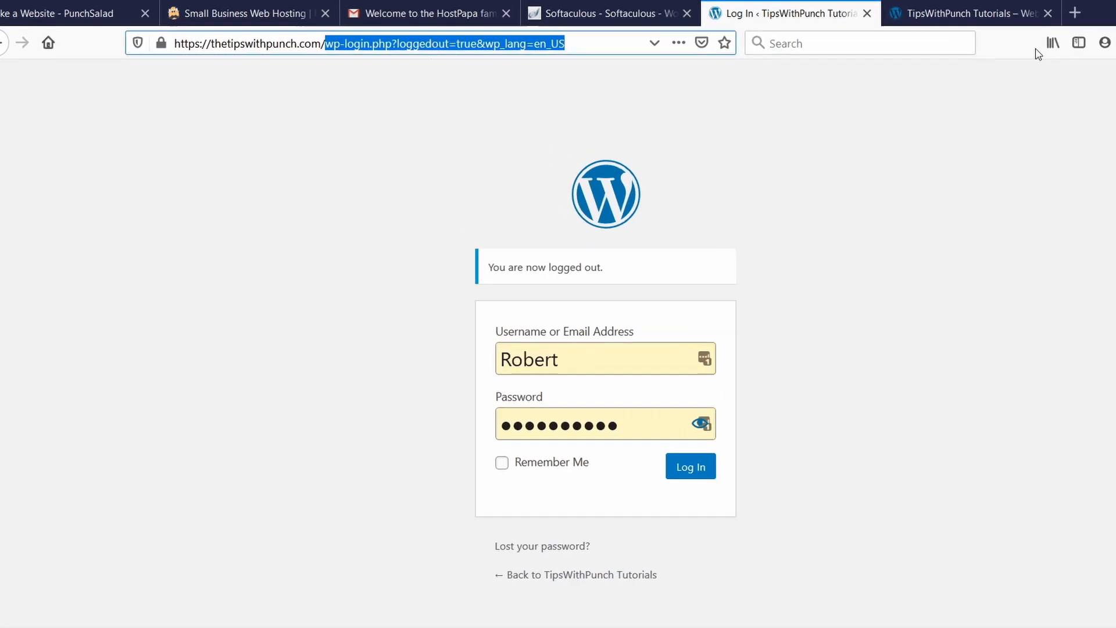
pyautogui.write('w')
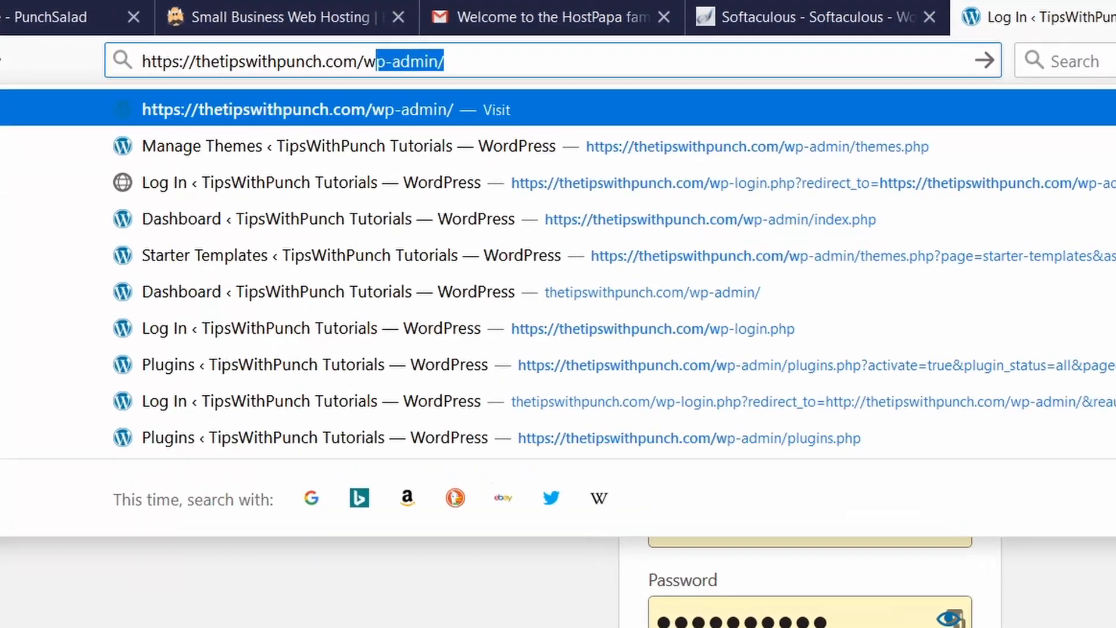
pyautogui.press('BackSpace')
pyautogui.press('BackSpace')
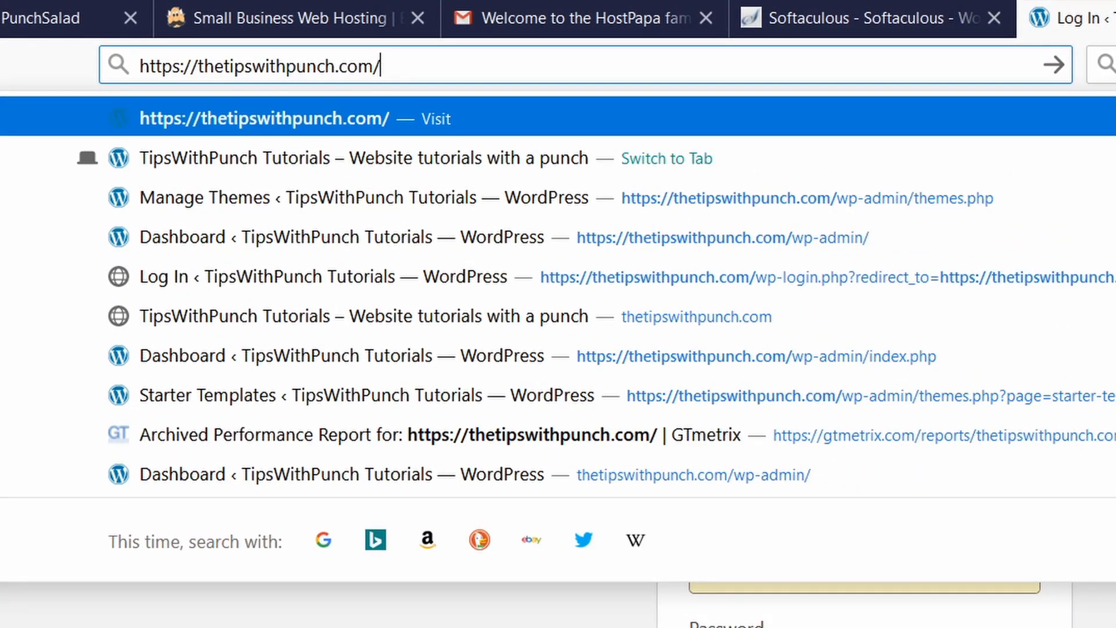
pyautogui.write('wp-admin')
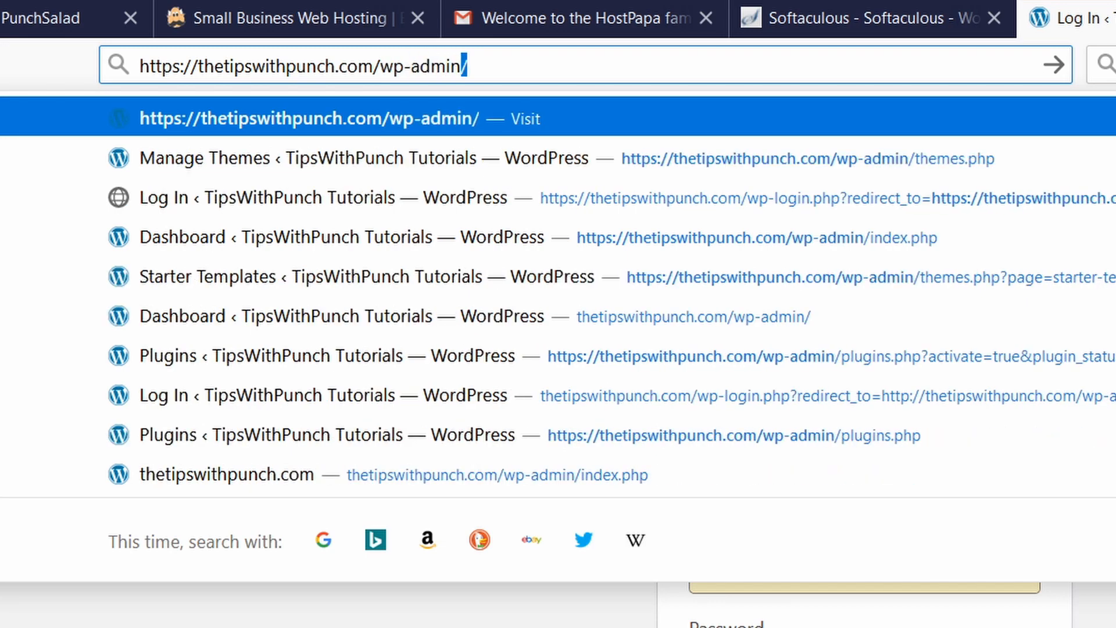
pyautogui.press('Return')
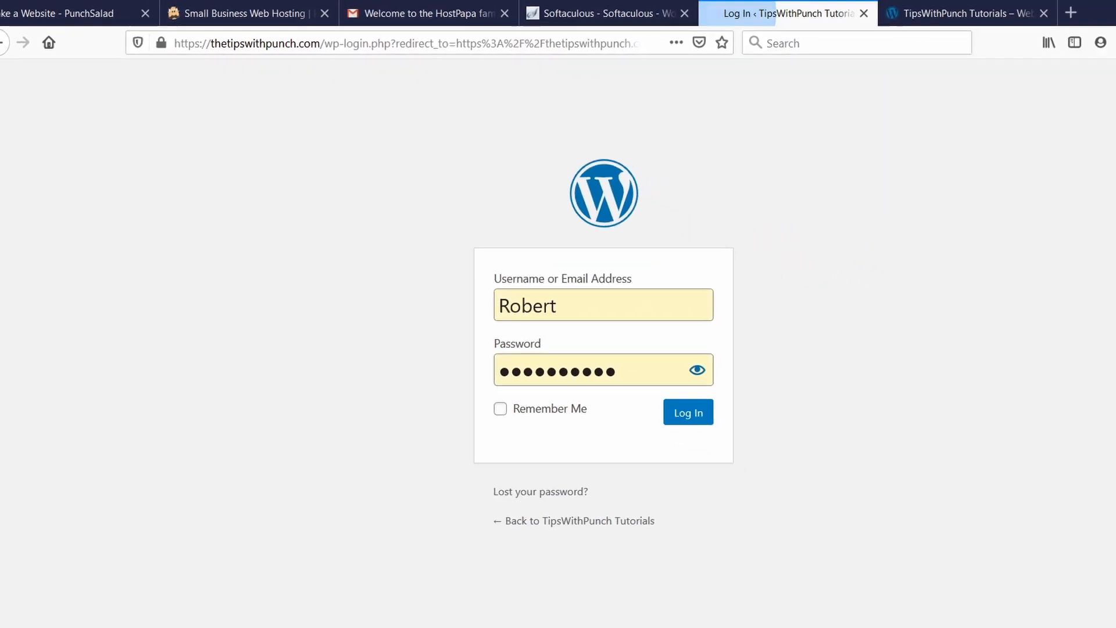
pyautogui.click(329, 169)
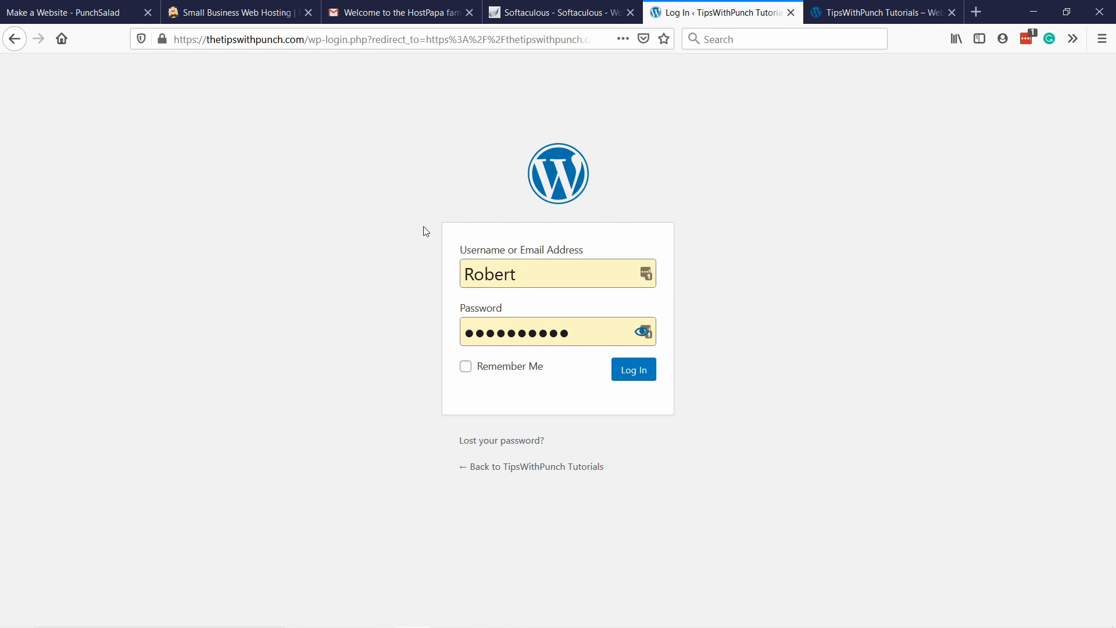
pyautogui.click(626, 374)
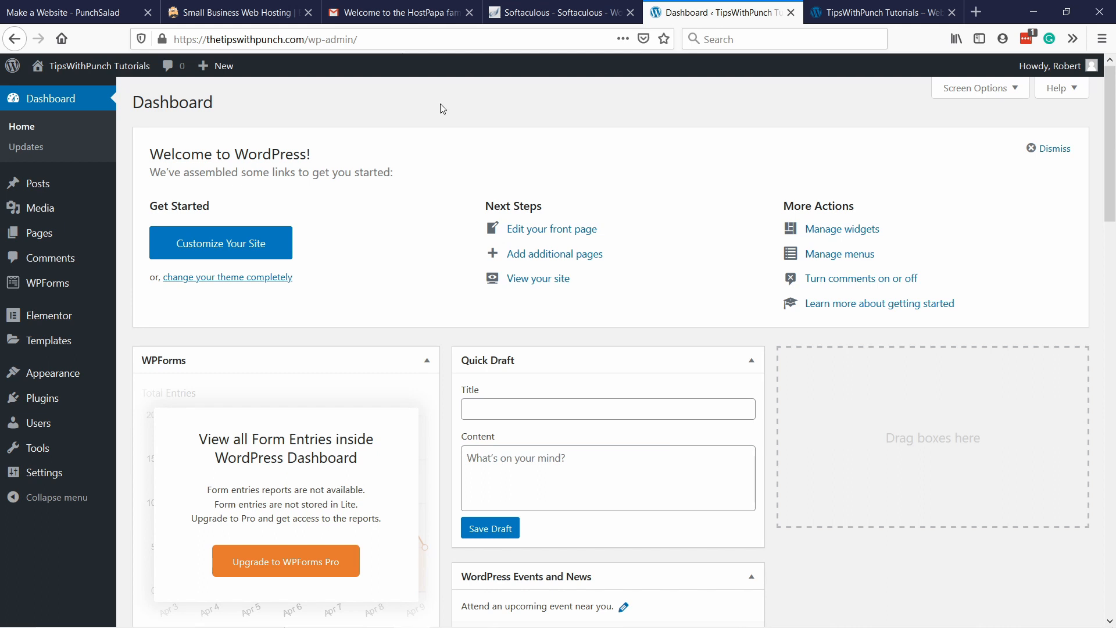
# Open the Permalink settings and examine the date portion of the Day and name URL structure.
pyautogui.moveTo(42, 471)
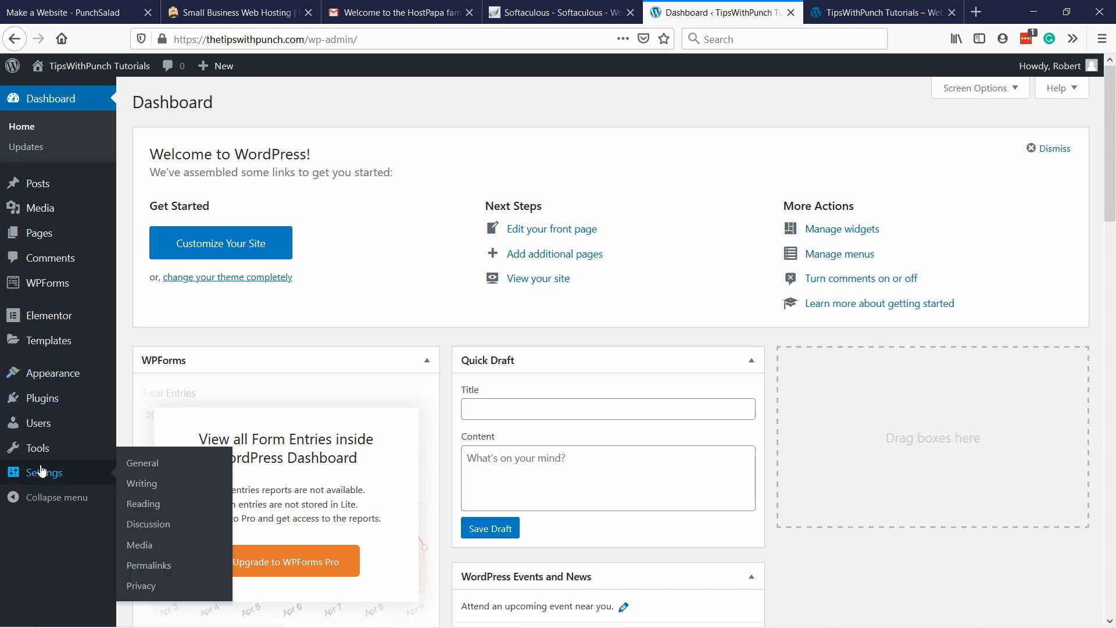
pyautogui.click(149, 571)
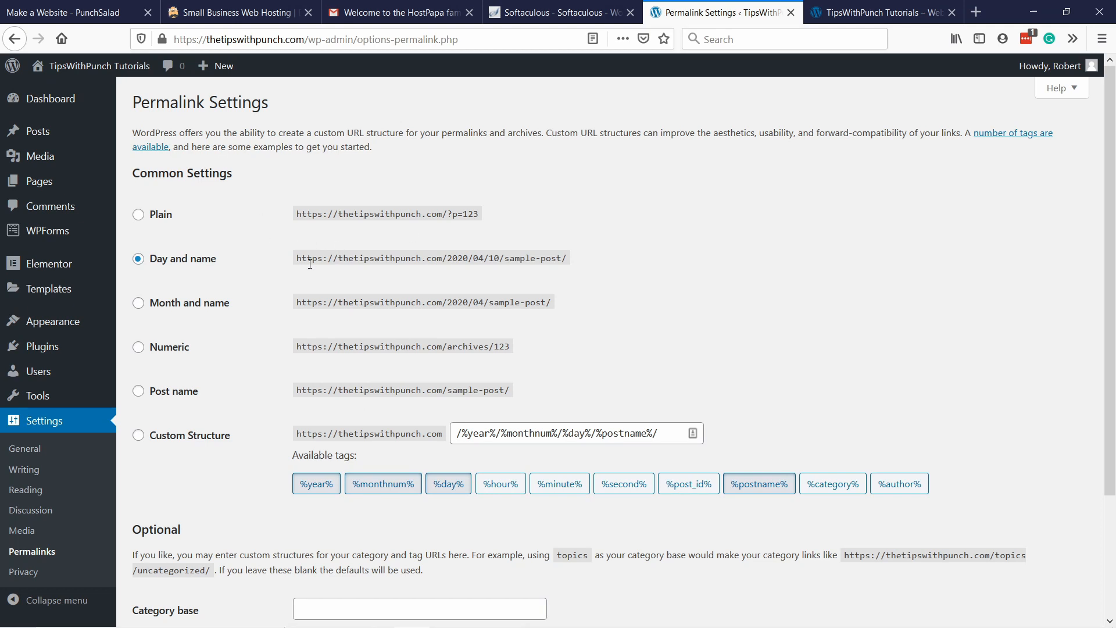
pyautogui.moveTo(300, 259); pyautogui.dragTo(569, 262)
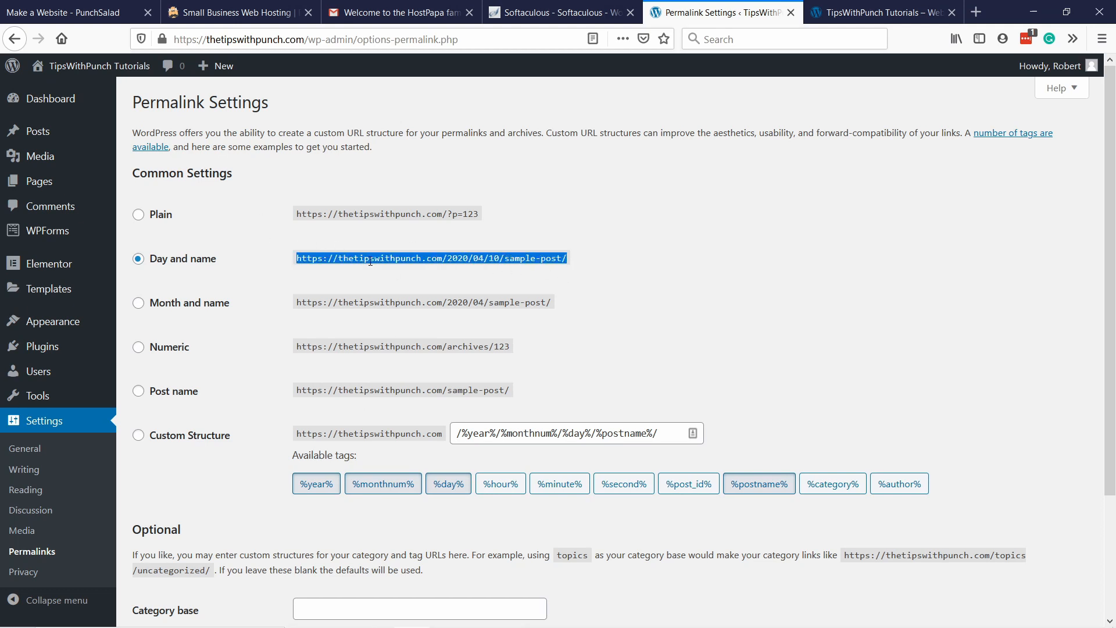
pyautogui.click(392, 256)
pyautogui.moveTo(439, 257); pyautogui.dragTo(563, 254)
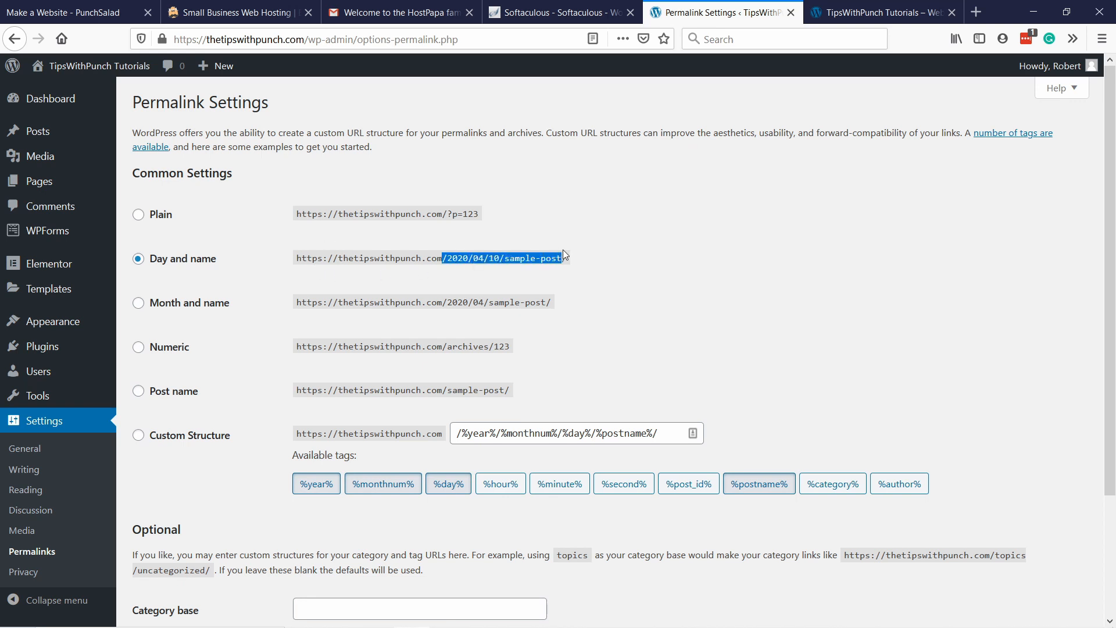
pyautogui.click(453, 260)
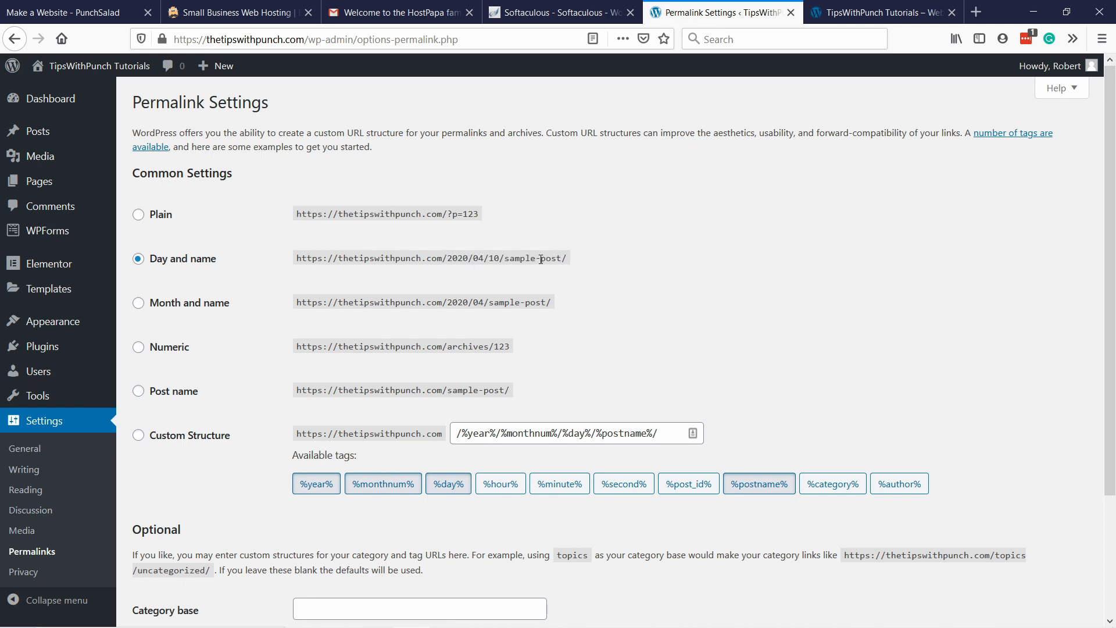
pyautogui.moveTo(443, 260); pyautogui.dragTo(508, 260)
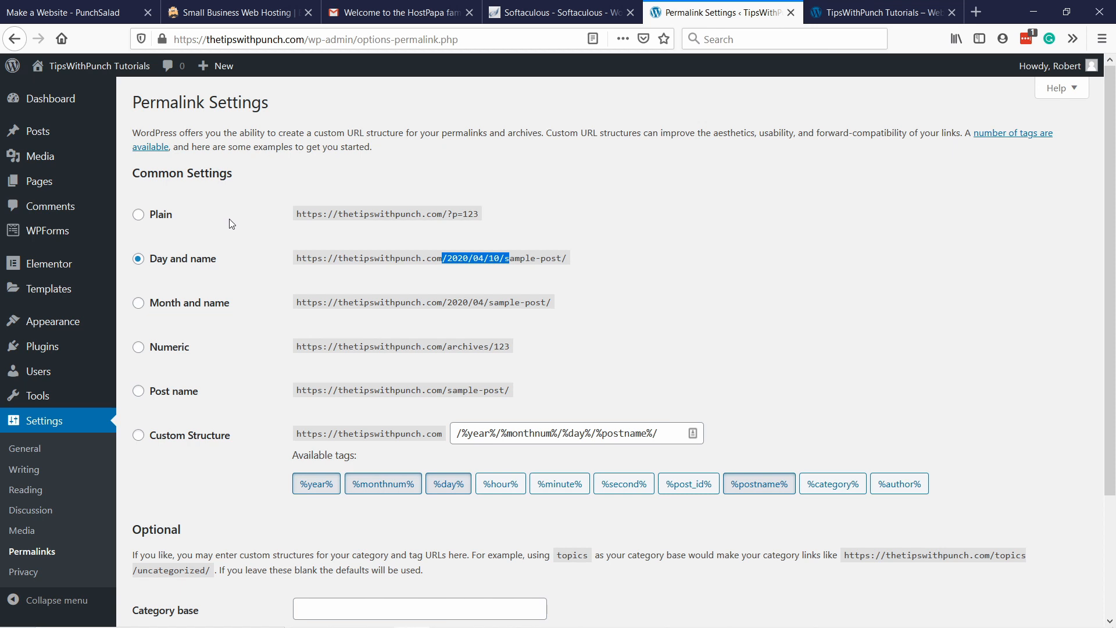
# Try the custom permalink structure /%category%/%postname%/ and switch back to the Post name option.
pyautogui.click(139, 392)
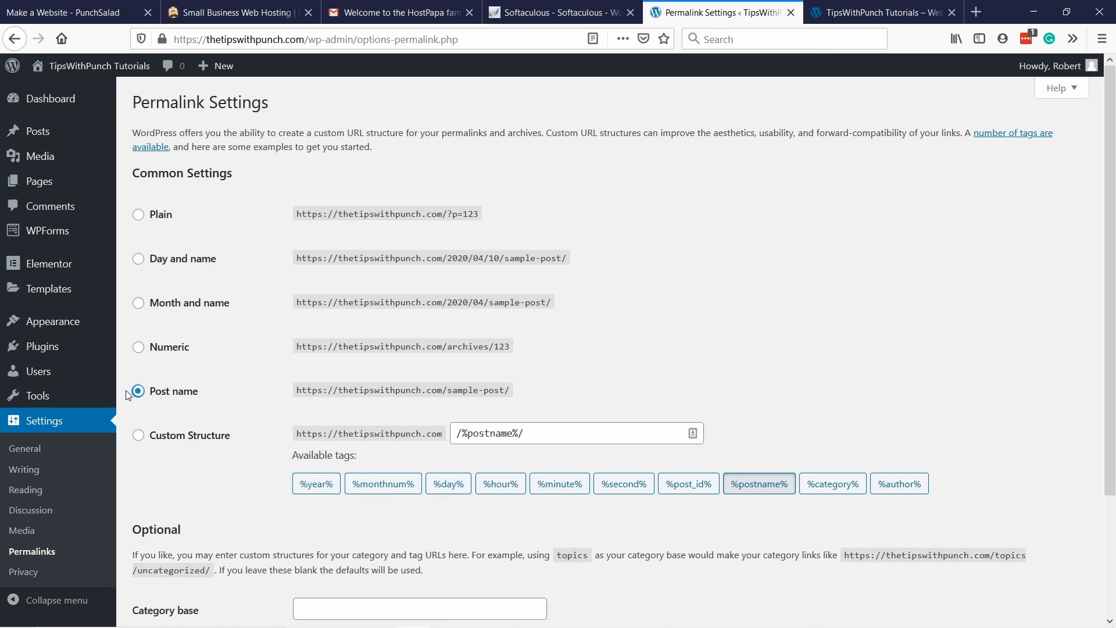
pyautogui.press('Down')
pyautogui.click(455, 433)
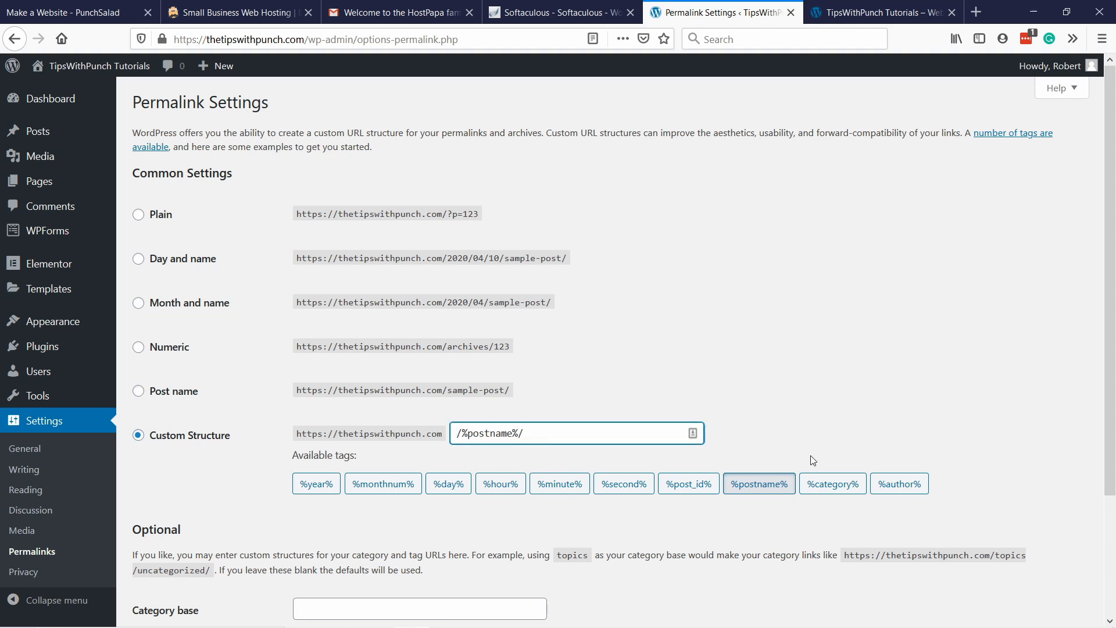
pyautogui.click(825, 492)
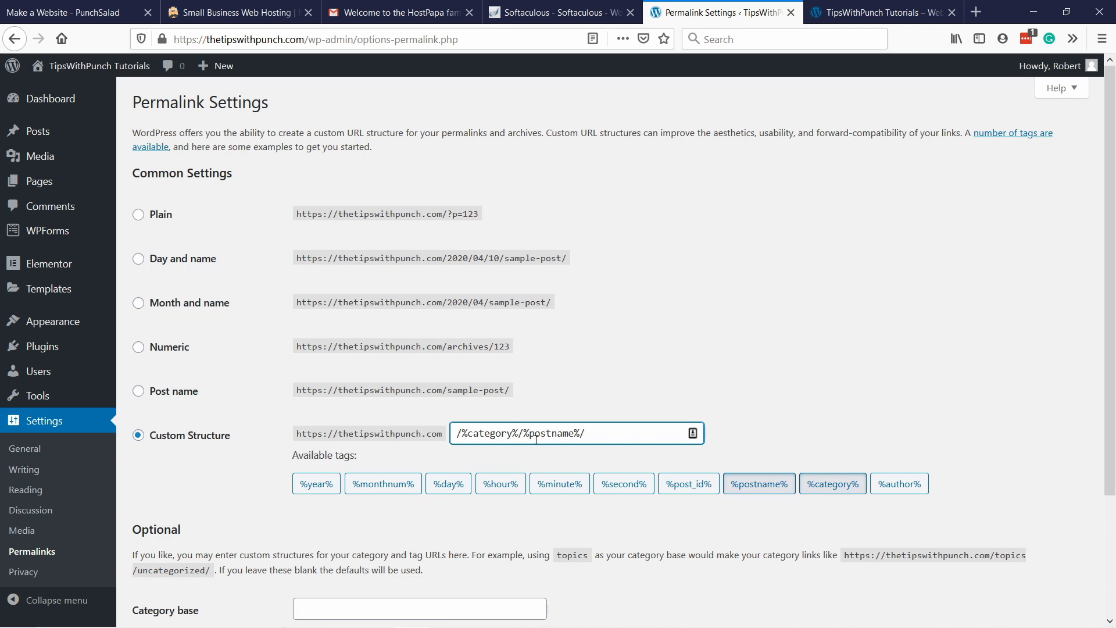
pyautogui.moveTo(524, 435); pyautogui.dragTo(605, 428)
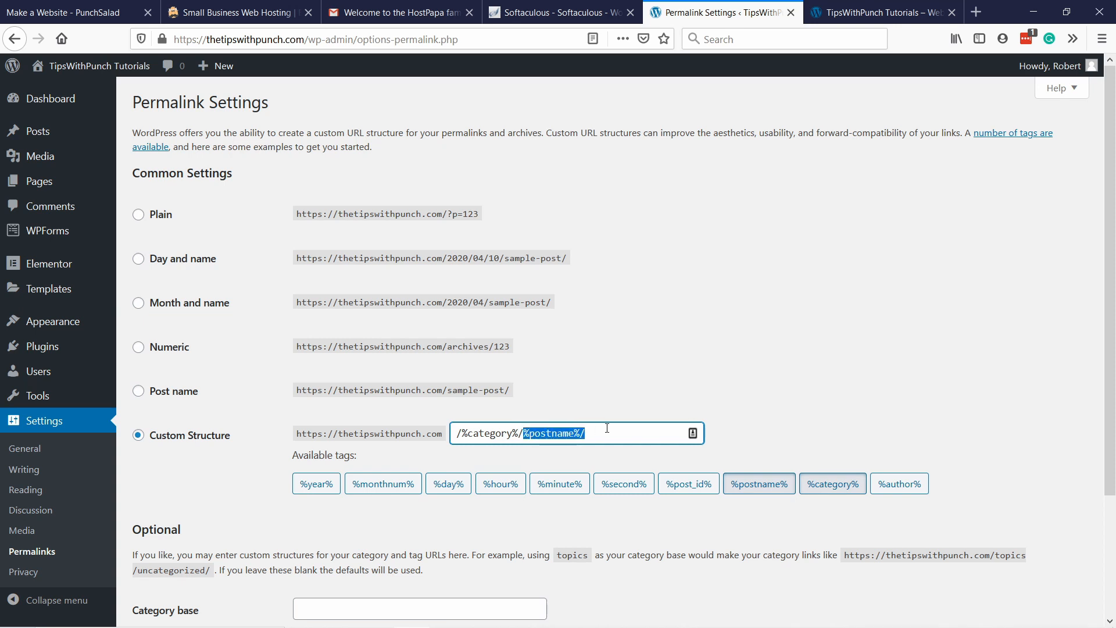
pyautogui.click(624, 379)
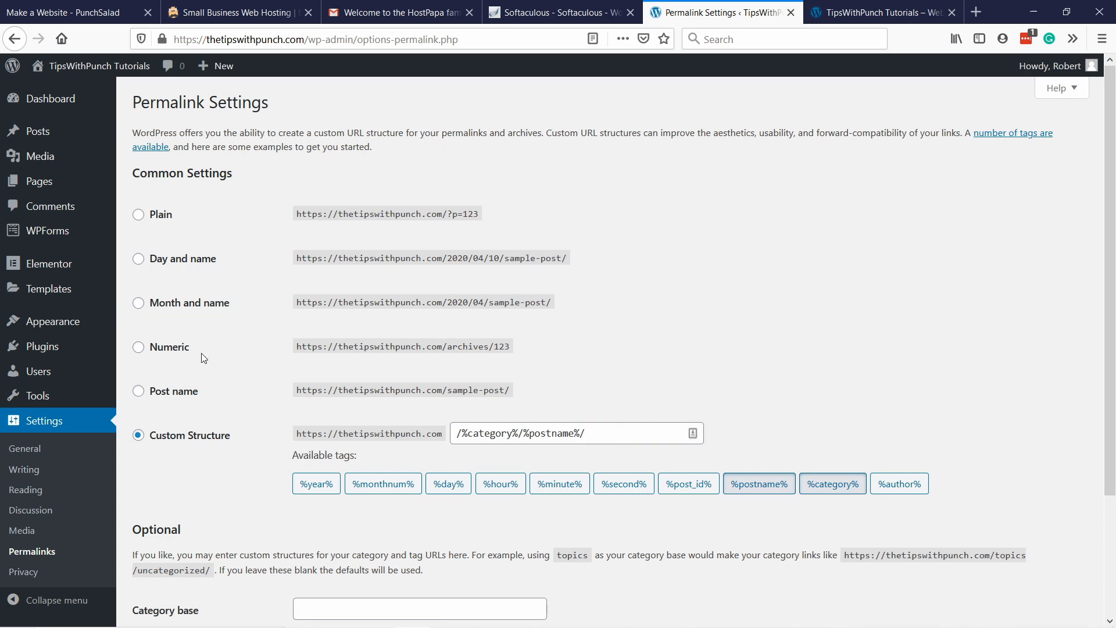
pyautogui.click(139, 392)
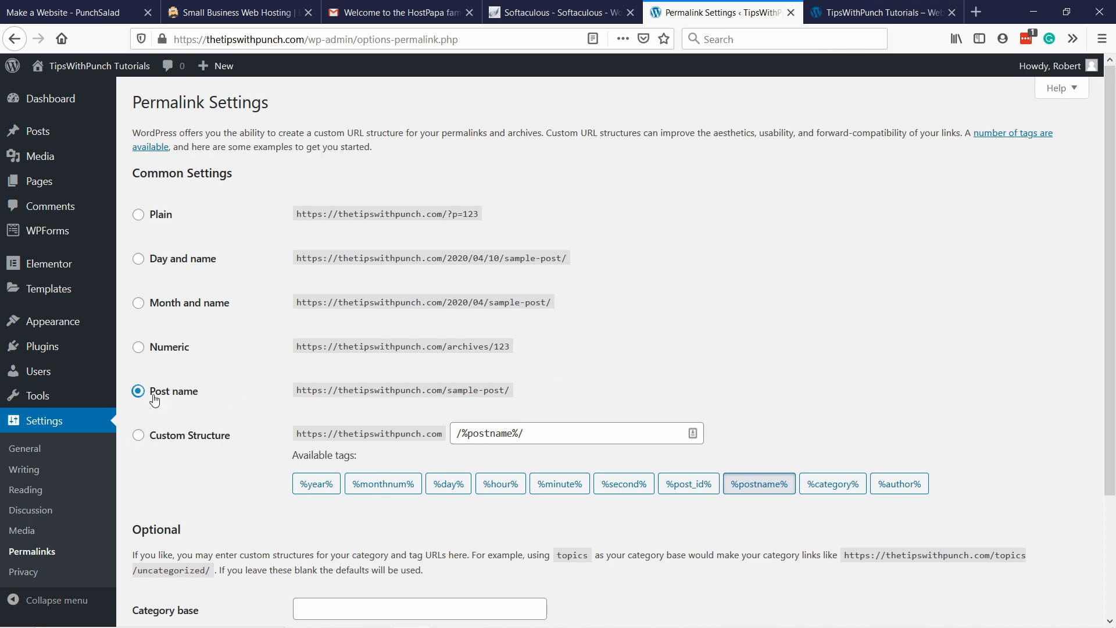
# Set the custom permalink structure to /blog/%postname%/ and save the changes.
pyautogui.click(140, 436)
pyautogui.click(455, 423)
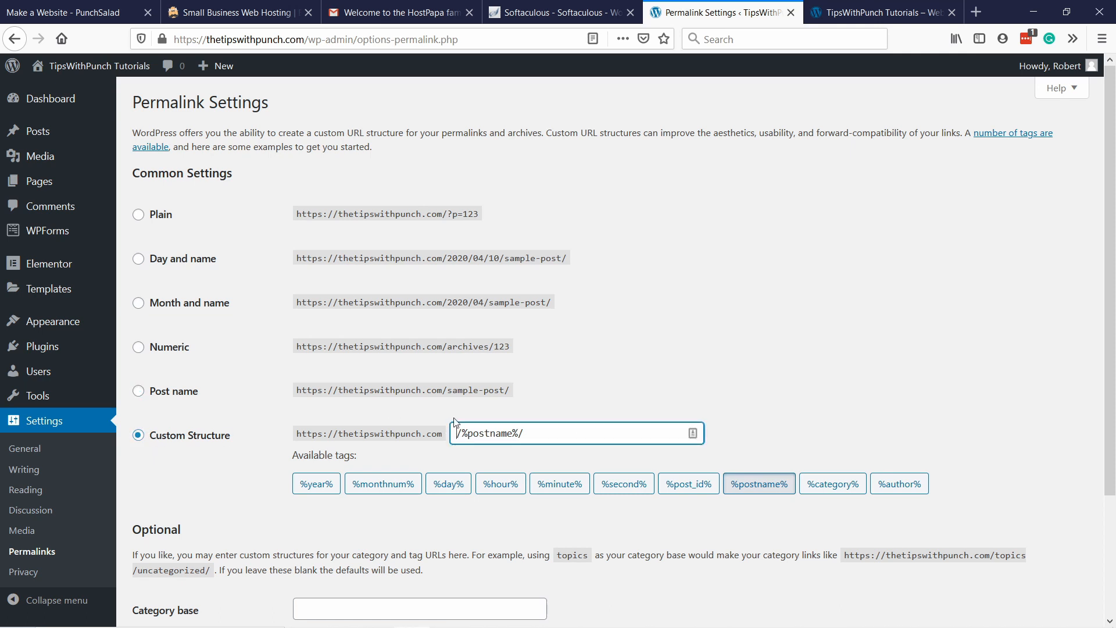
pyautogui.write('/blog')
pyautogui.moveTo(568, 431); pyautogui.dragTo(396, 424)
pyautogui.click(801, 419)
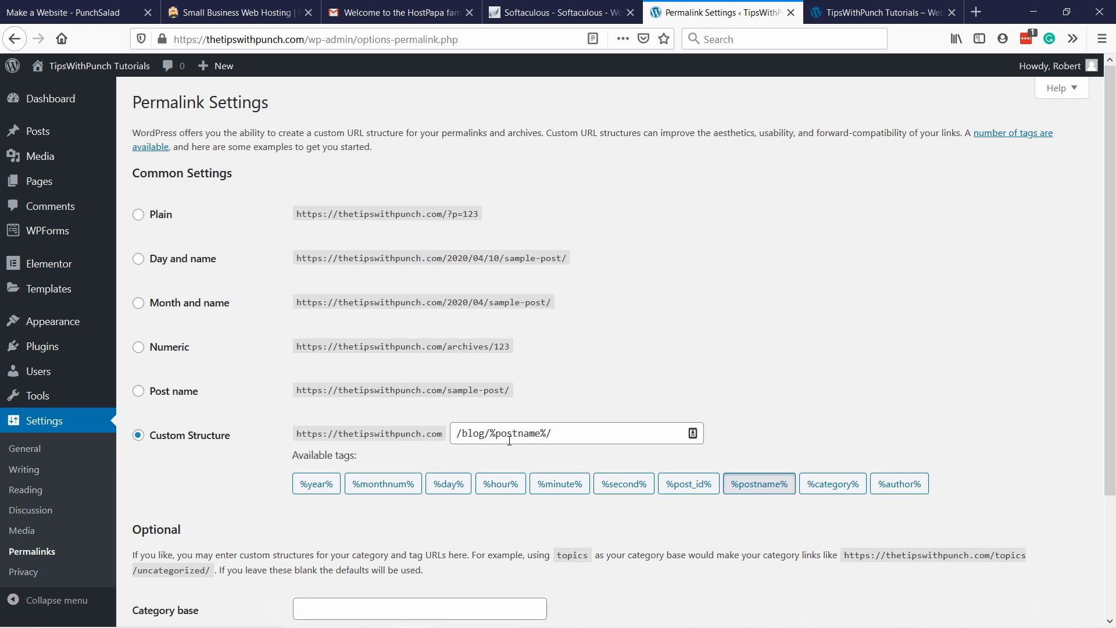
pyautogui.moveTo(54, 134)
pyautogui.scroll(-3, 757, 337)
pyautogui.click(189, 554)
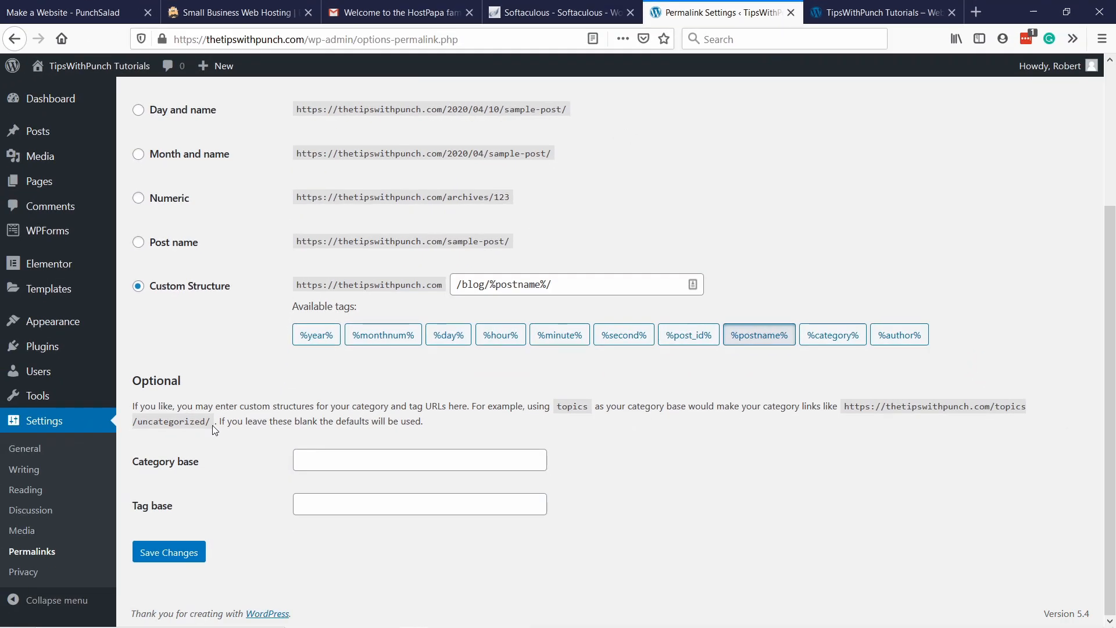
# Open the site in the theme customizer and look through the full home page preview.
pyautogui.moveTo(63, 329)
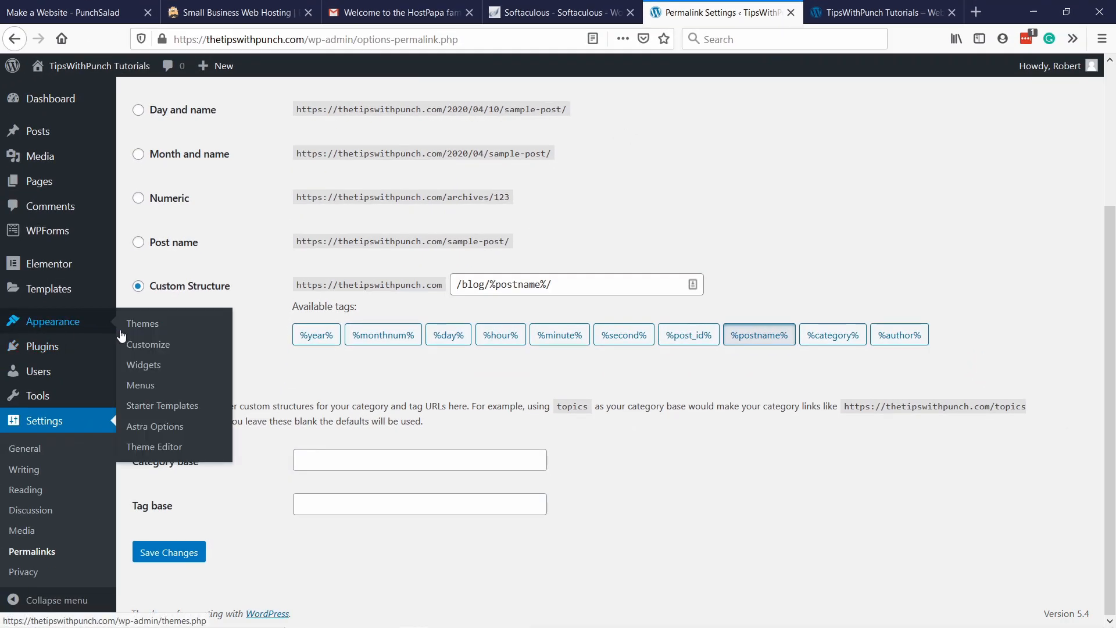
pyautogui.click(157, 347)
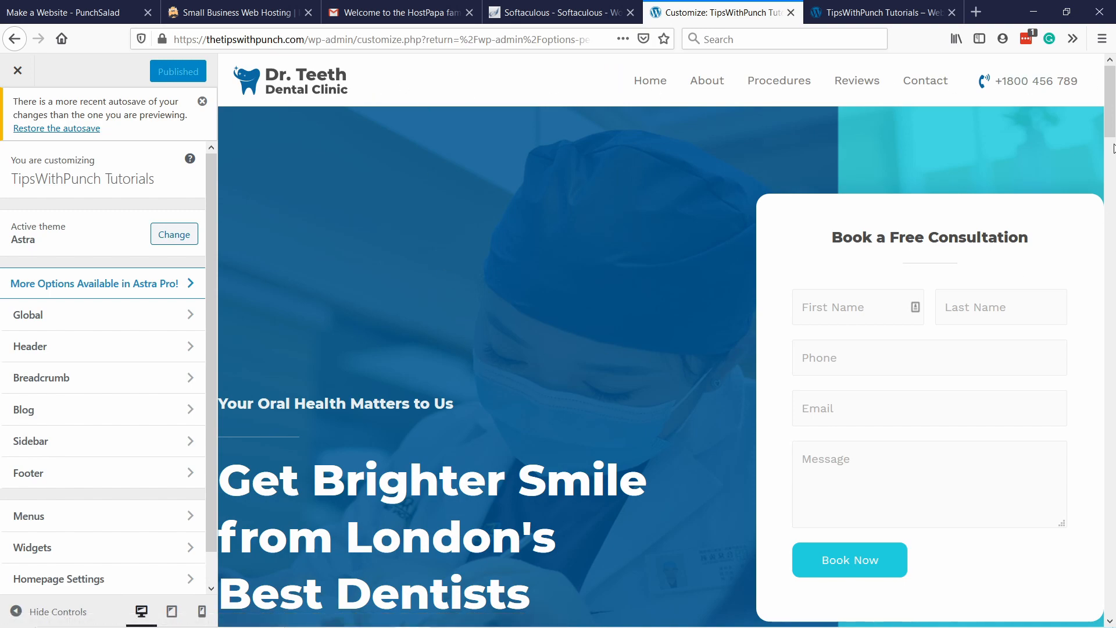
pyautogui.moveTo(1110, 125); pyautogui.dragTo(1093, 625)
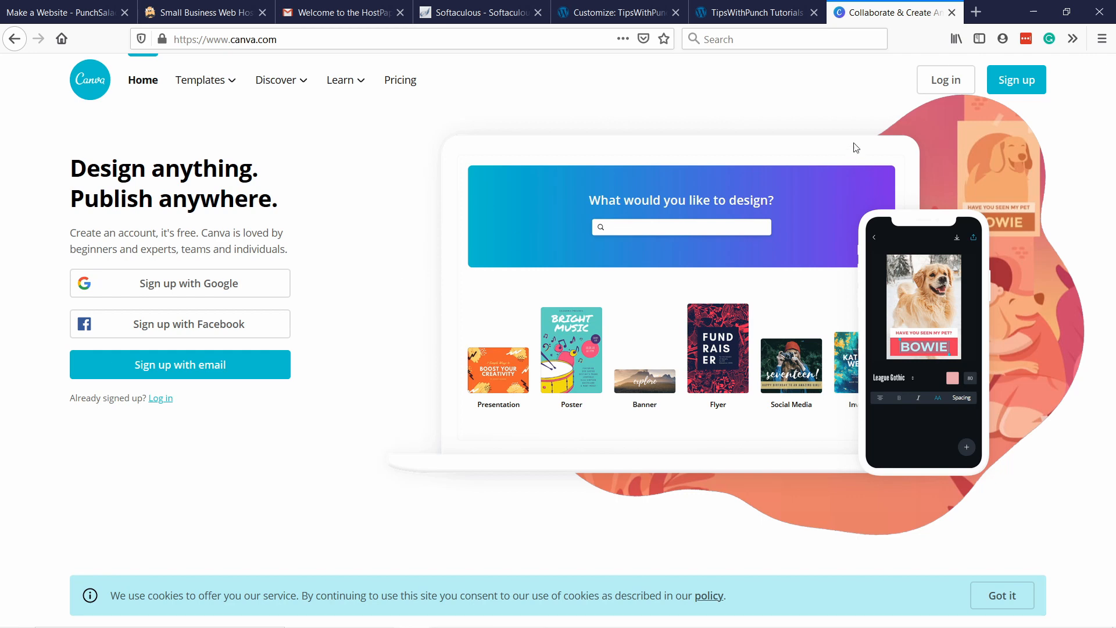
# Switch to Canva, log in with the saved account and dismiss the LastPass and Canva Pro prompts.
pyautogui.click(220, 376)
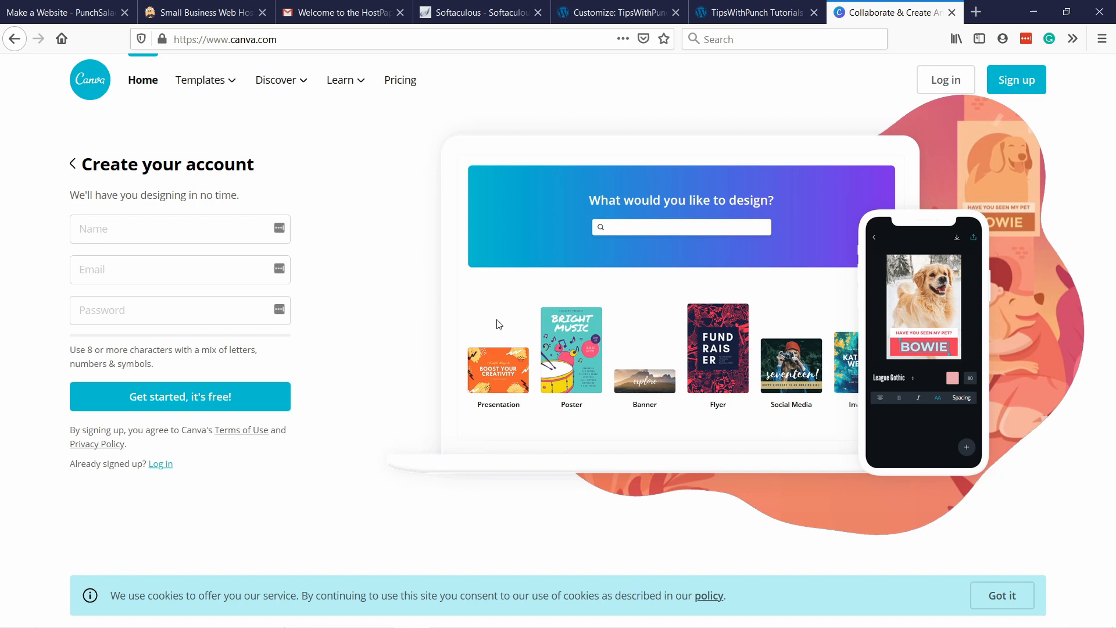
pyautogui.click(968, 86)
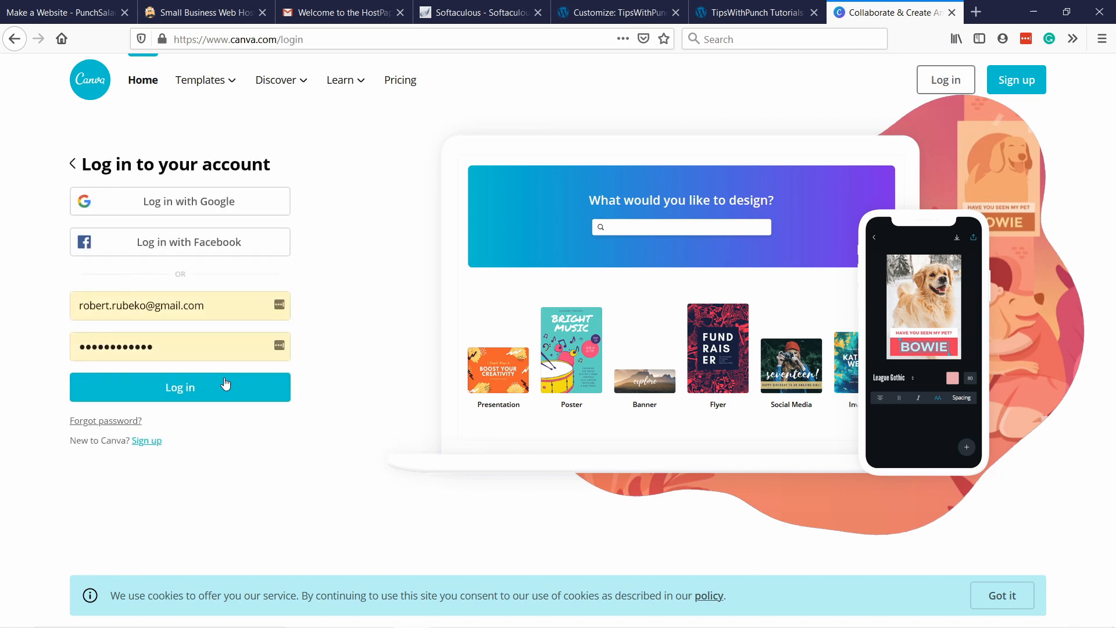
pyautogui.click(232, 386)
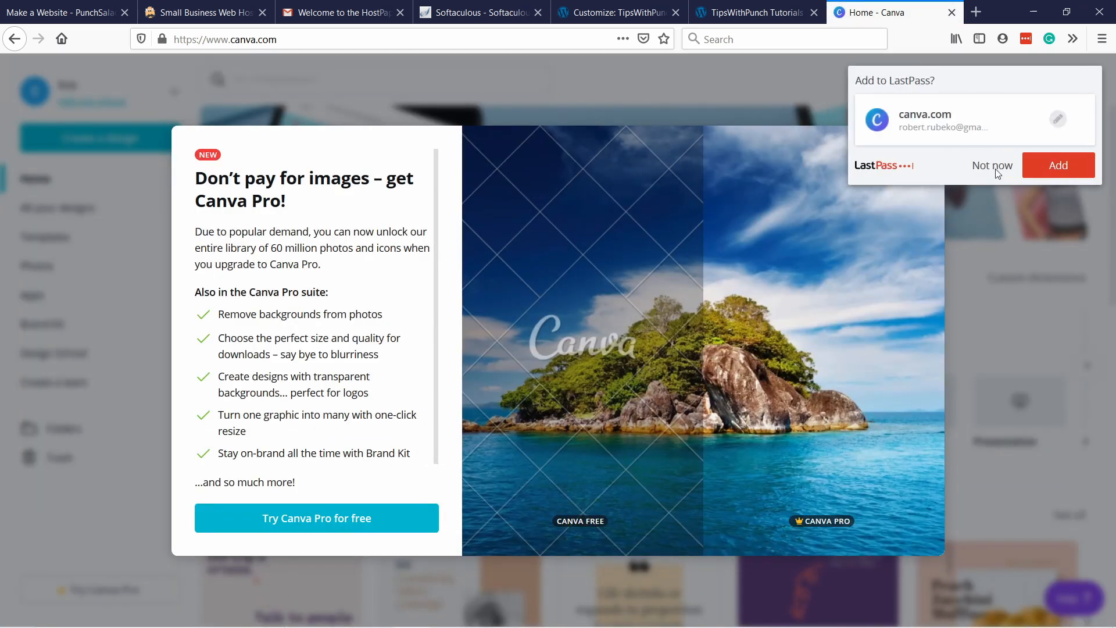
pyautogui.click(993, 169)
pyautogui.click(961, 138)
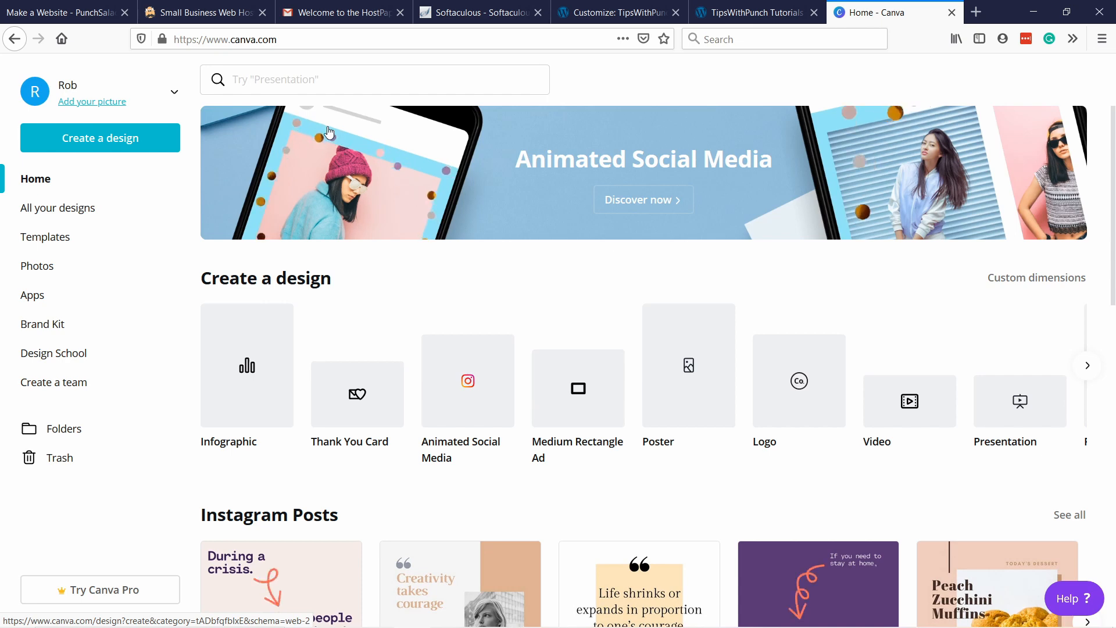
# Create a new Canva design with custom dimensions of 800 × 100 px and browse its templates.
pyautogui.scroll(-1, 273, 372)
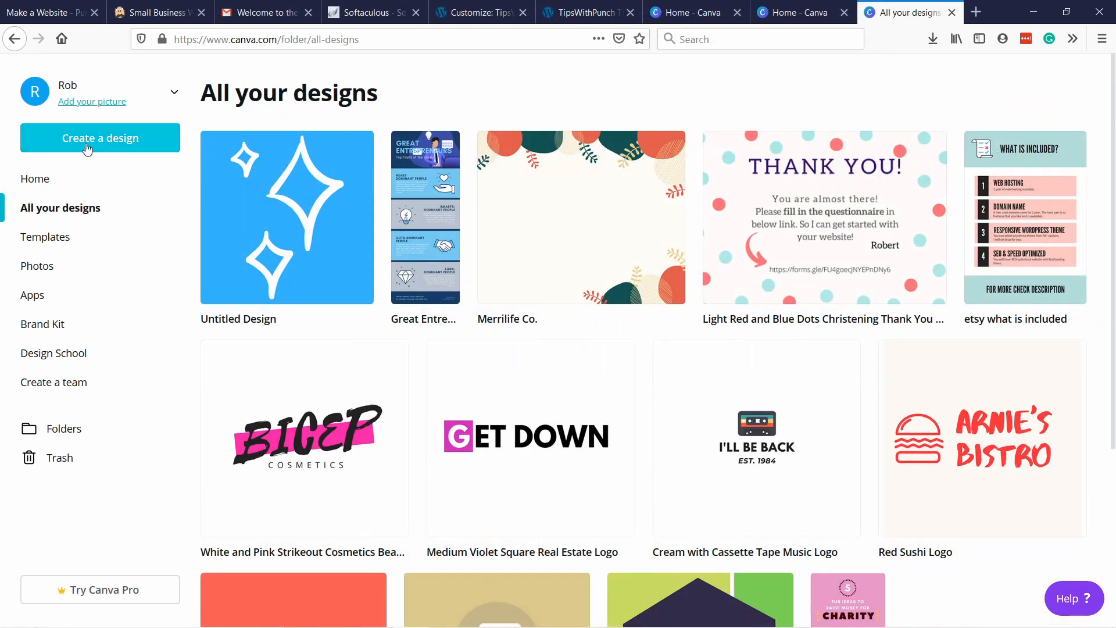
pyautogui.click(91, 146)
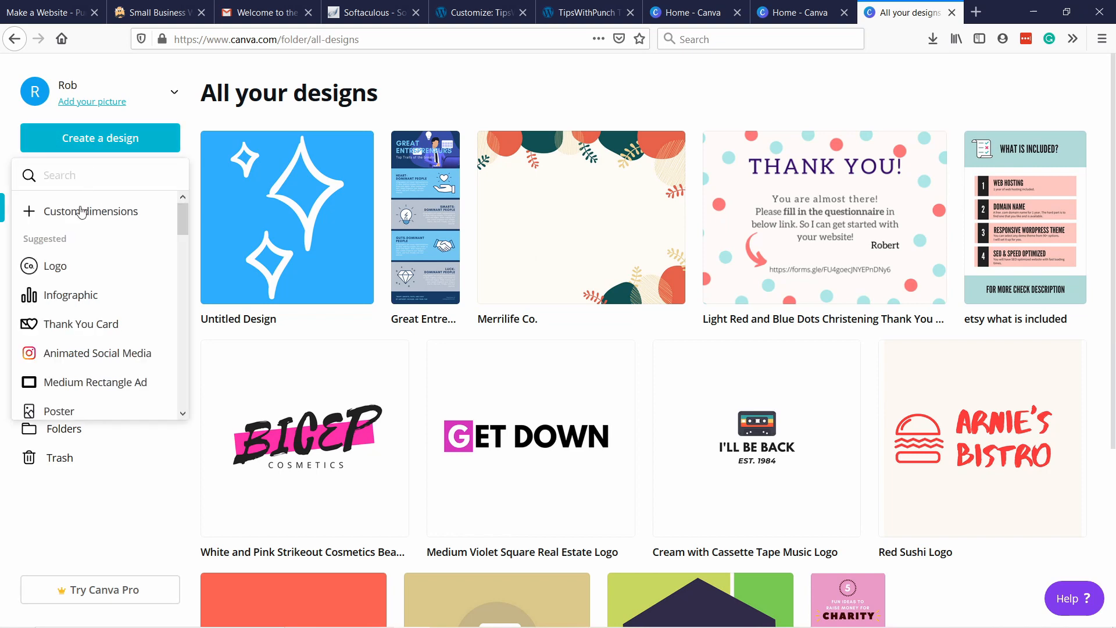
pyautogui.click(84, 218)
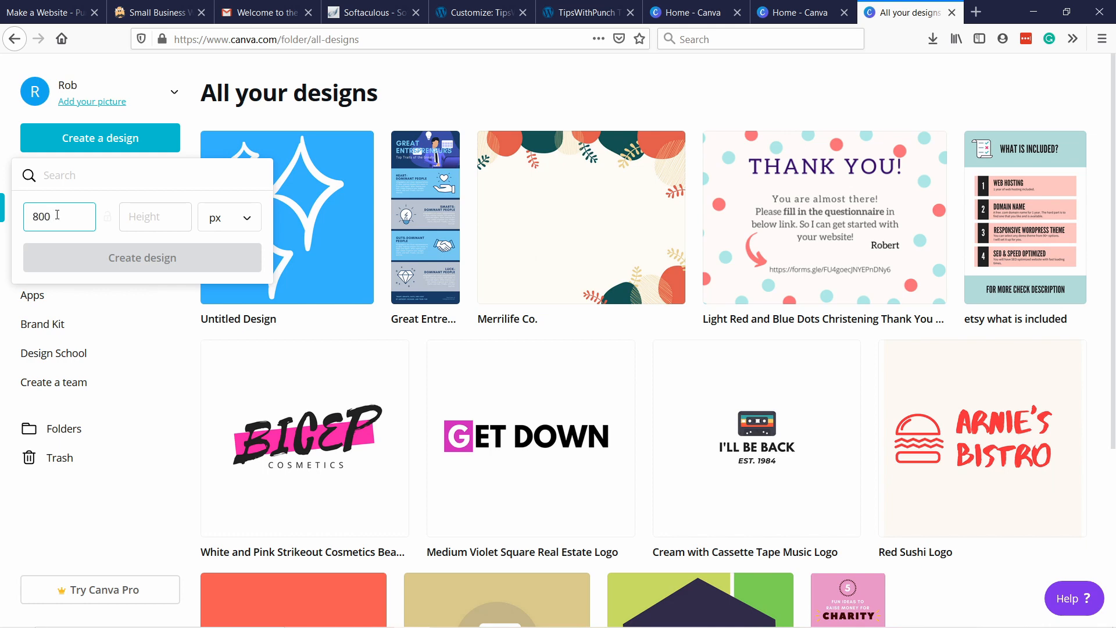
pyautogui.write('100')
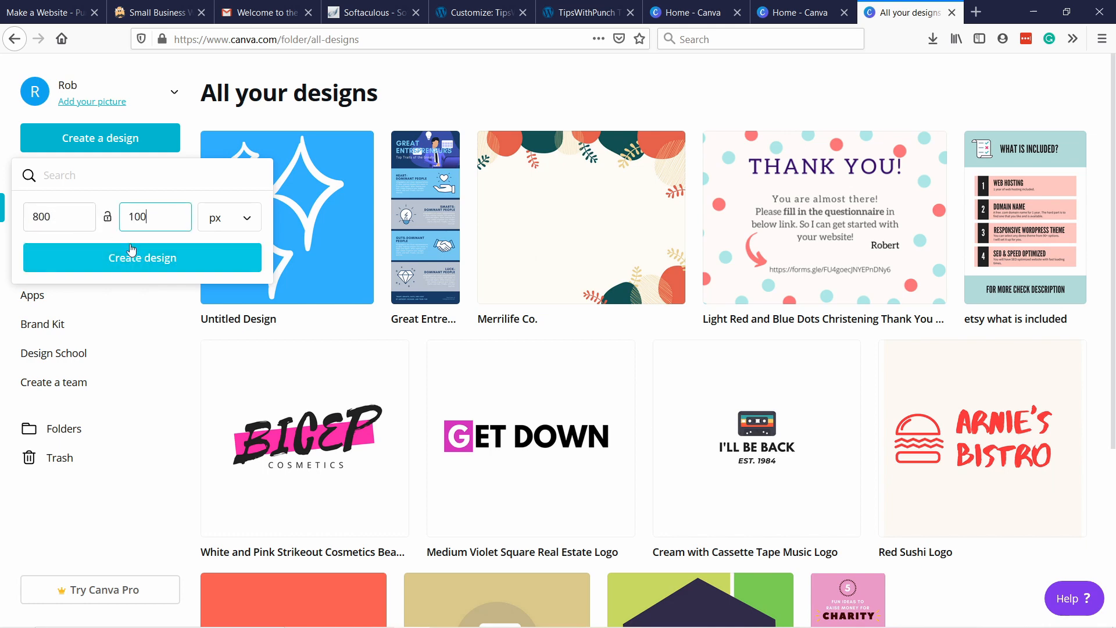
pyautogui.click(145, 268)
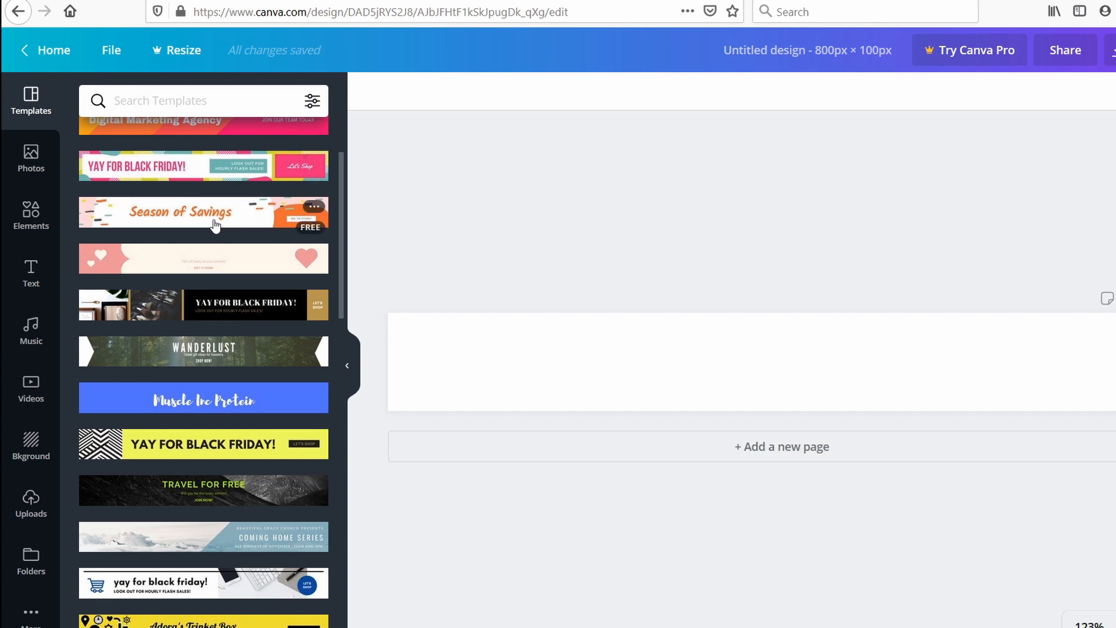
pyautogui.scroll(2, 175, 232)
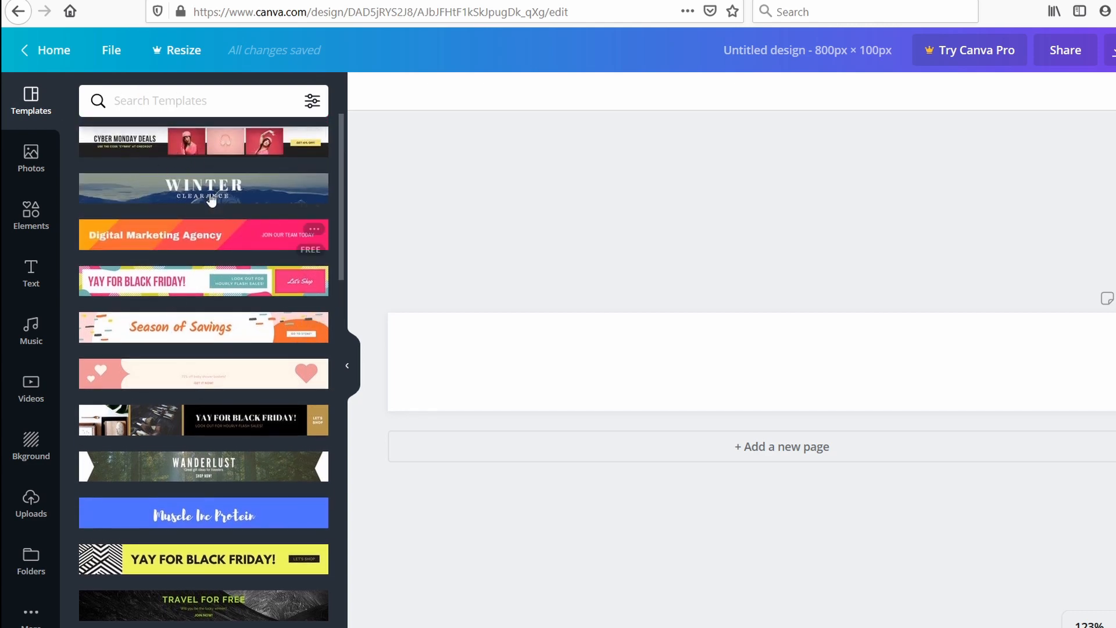
# Look through the banner templates offered for the 800 × 100 px design.
pyautogui.scroll(-5, 204, 337)
pyautogui.scroll(5, 235, 323)
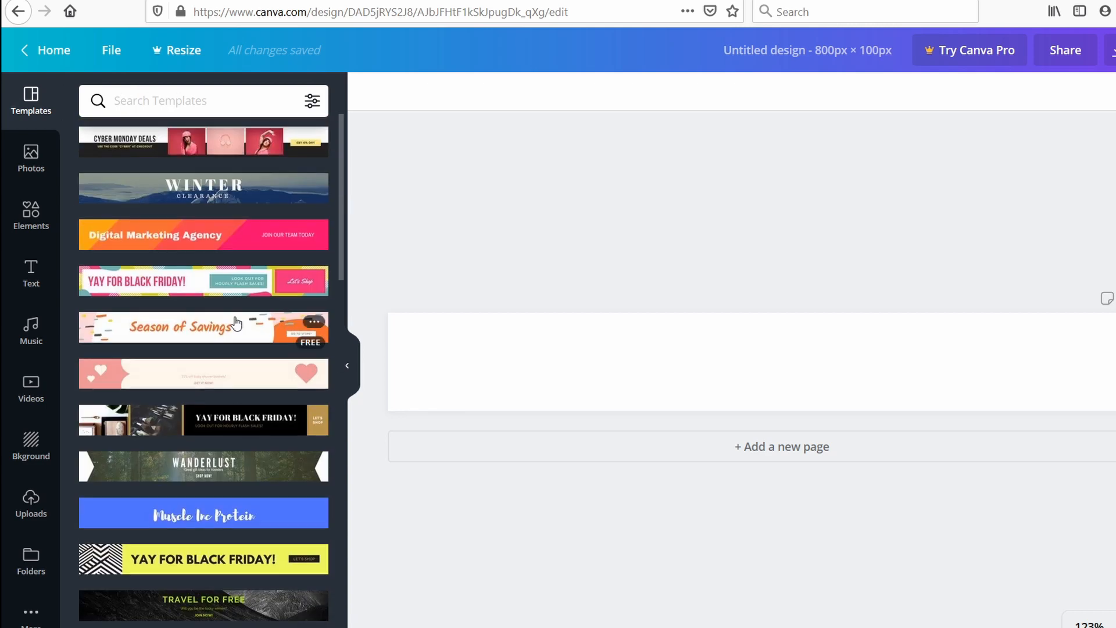
pyautogui.scroll(-10, 250, 349)
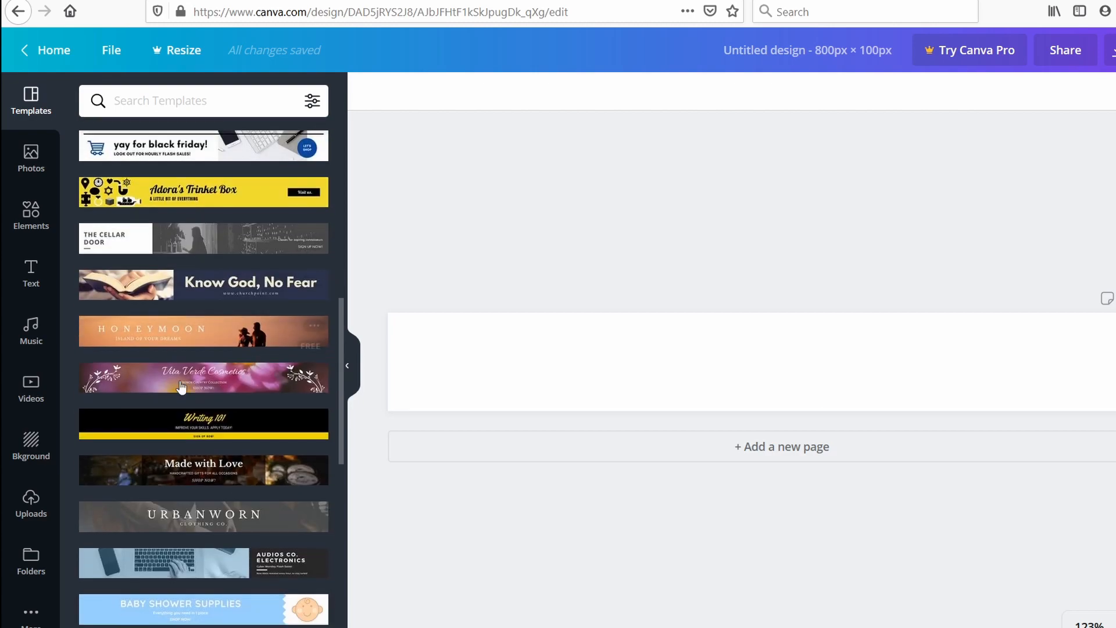
pyautogui.scroll(-2, 221, 511)
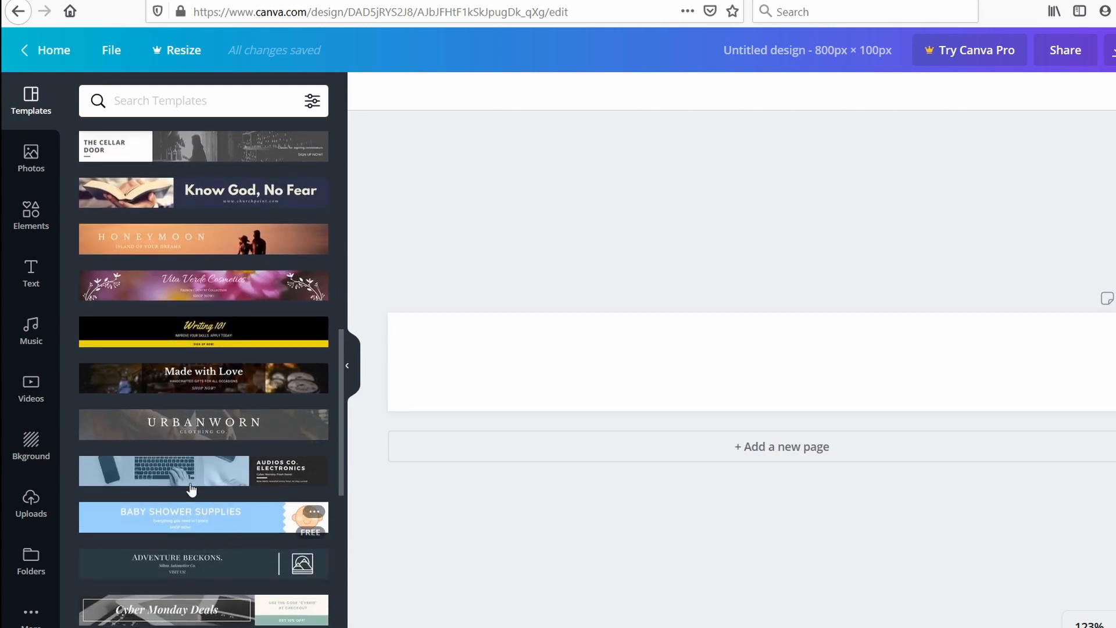
pyautogui.scroll(-4, 197, 465)
pyautogui.scroll(-4, 207, 401)
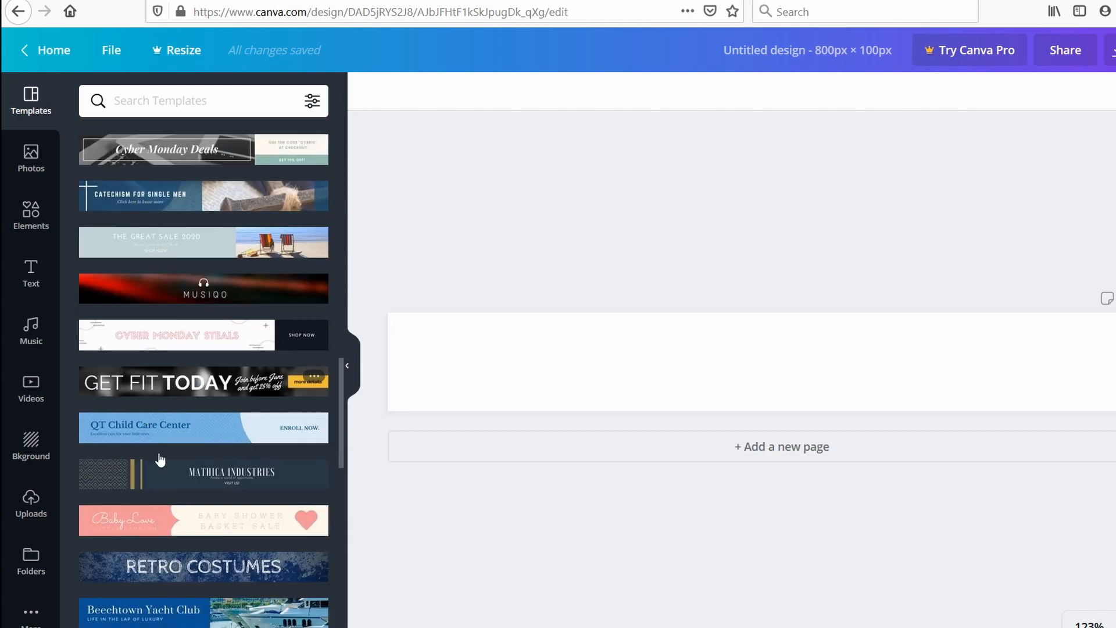
pyautogui.scroll(6, 198, 337)
pyautogui.scroll(-9, 198, 337)
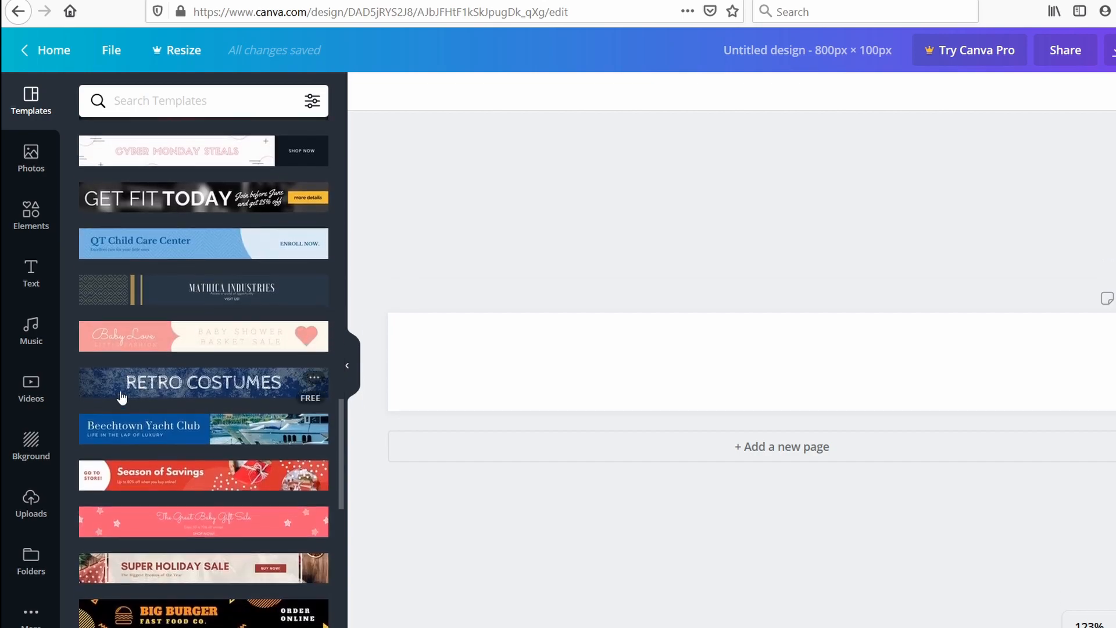
pyautogui.scroll(15, 192, 384)
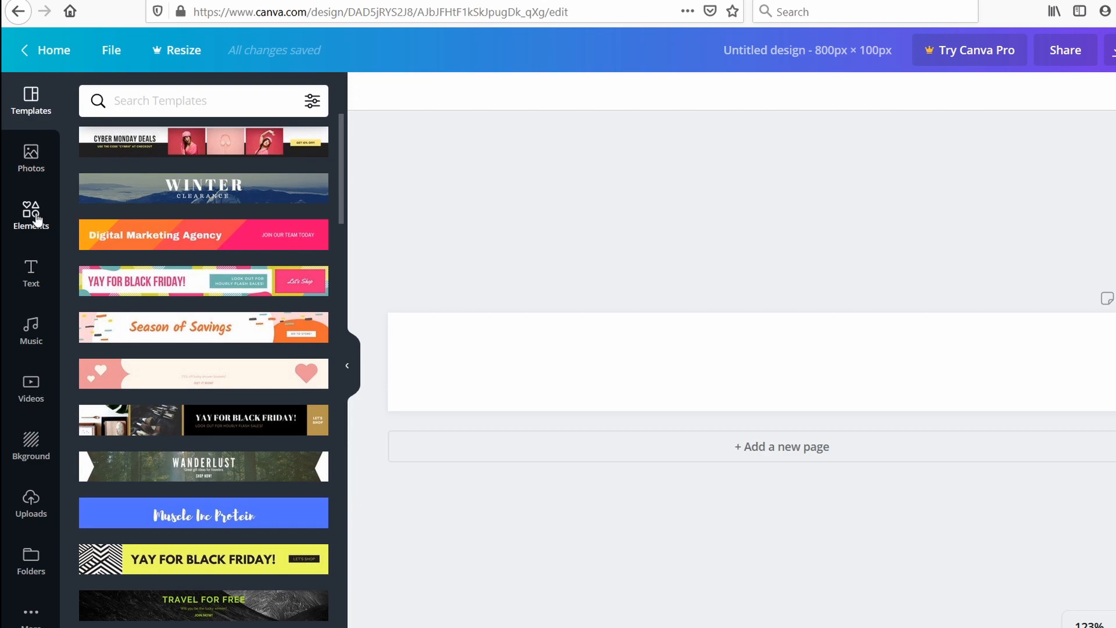
# Try out the free trending photo of a woman at the beach on the blank design and delete it again.
pyautogui.click(32, 156)
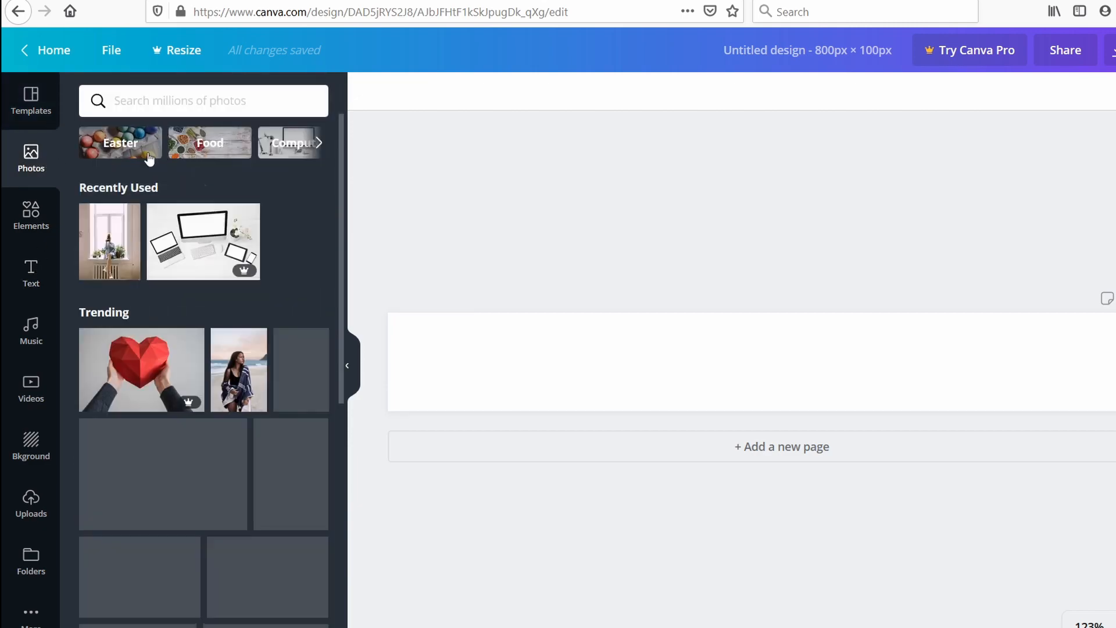
pyautogui.scroll(-5, 209, 425)
pyautogui.scroll(5, 210, 435)
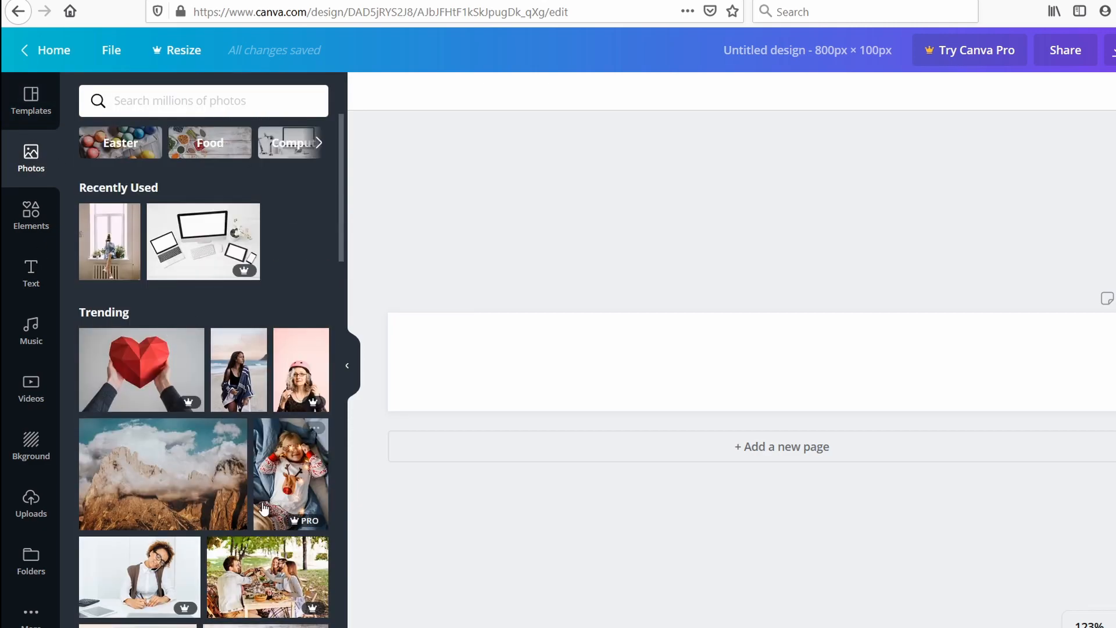
pyautogui.moveTo(181, 405)
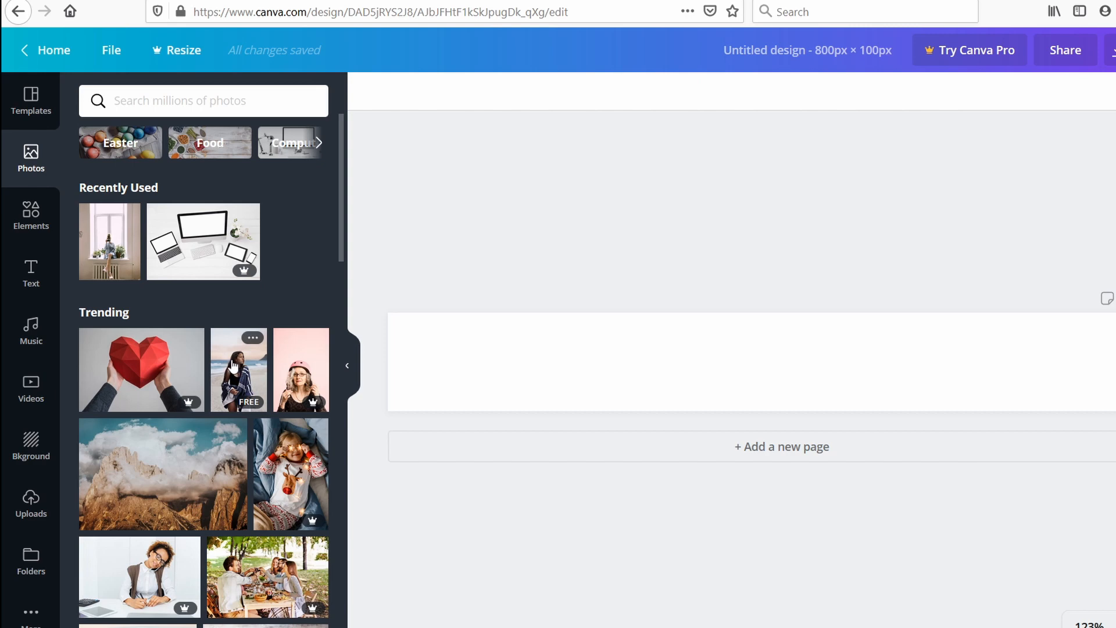
pyautogui.moveTo(235, 365); pyautogui.dragTo(444, 349)
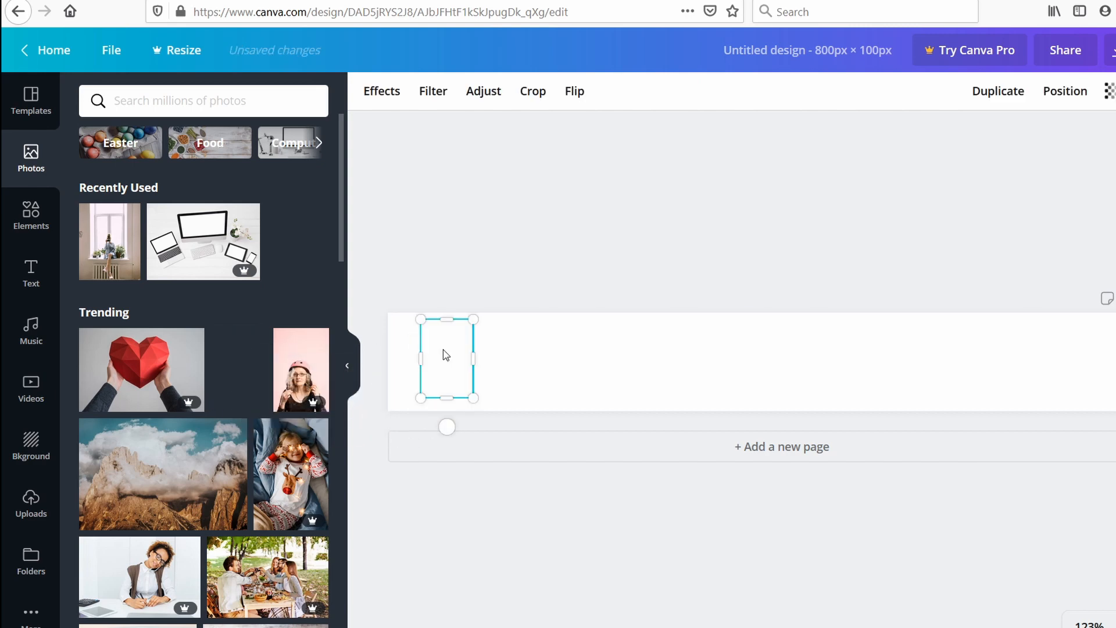
pyautogui.press('Delete')
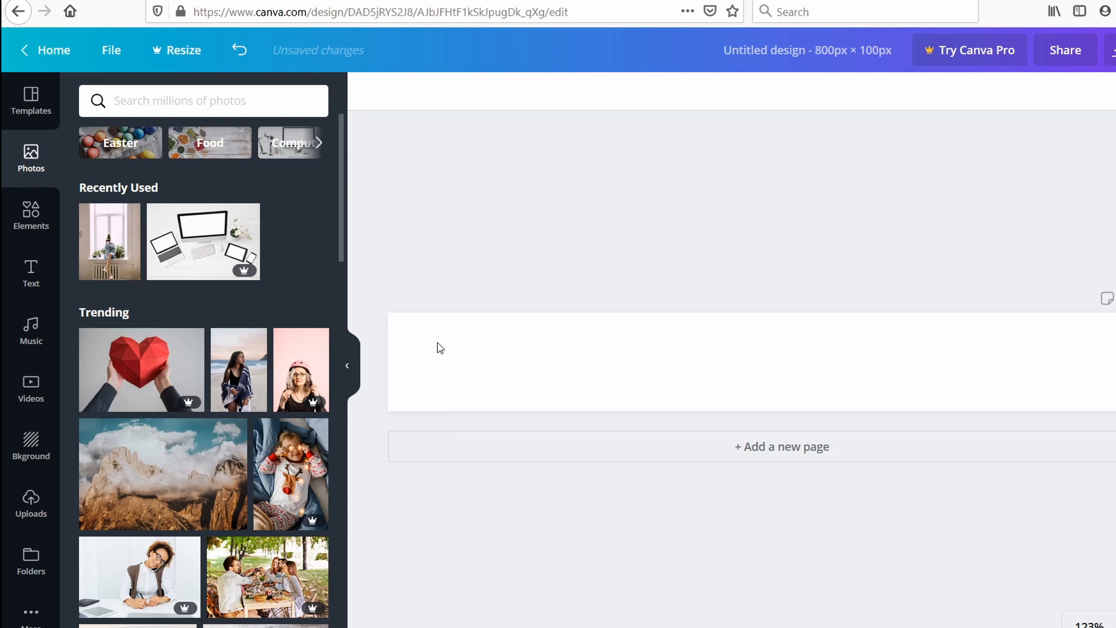
# Look through the available elements, text styles, music, backgrounds, uploads, folders and additional apps.
pyautogui.click(31, 214)
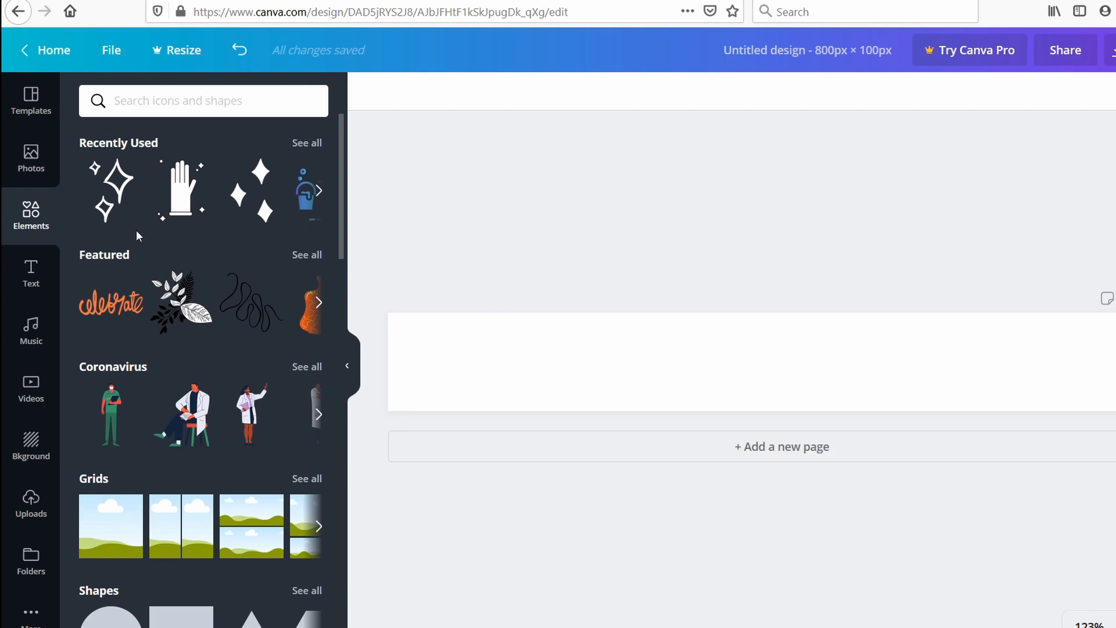
pyautogui.click(31, 276)
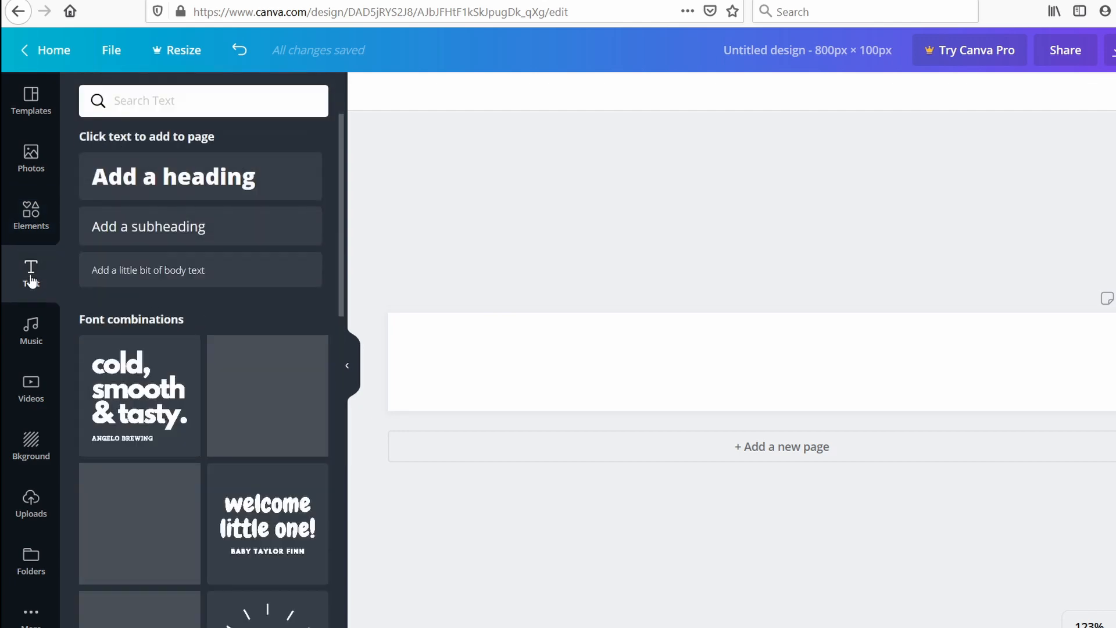
pyautogui.scroll(-5, 233, 280)
pyautogui.scroll(5, 174, 262)
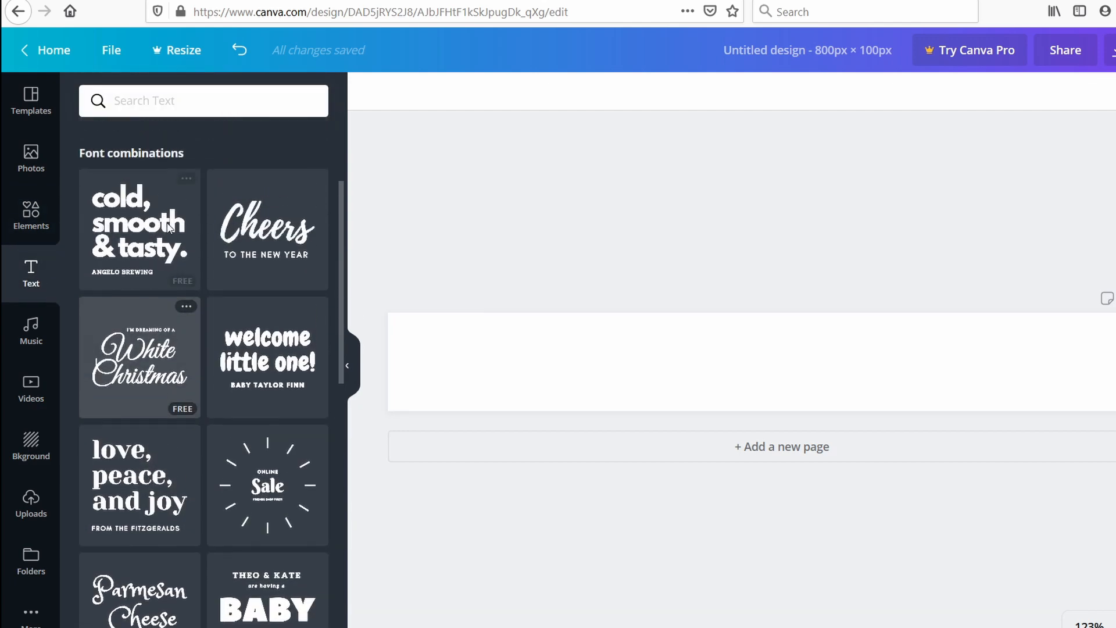
pyautogui.scroll(-12, 203, 349)
pyautogui.scroll(12, 260, 407)
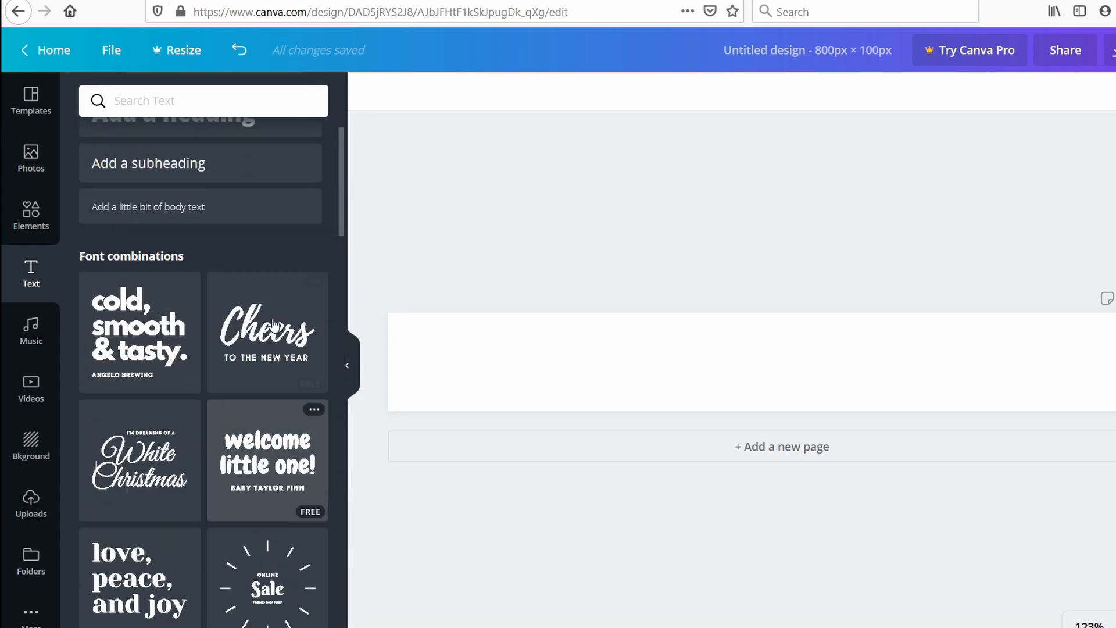
pyautogui.click(26, 335)
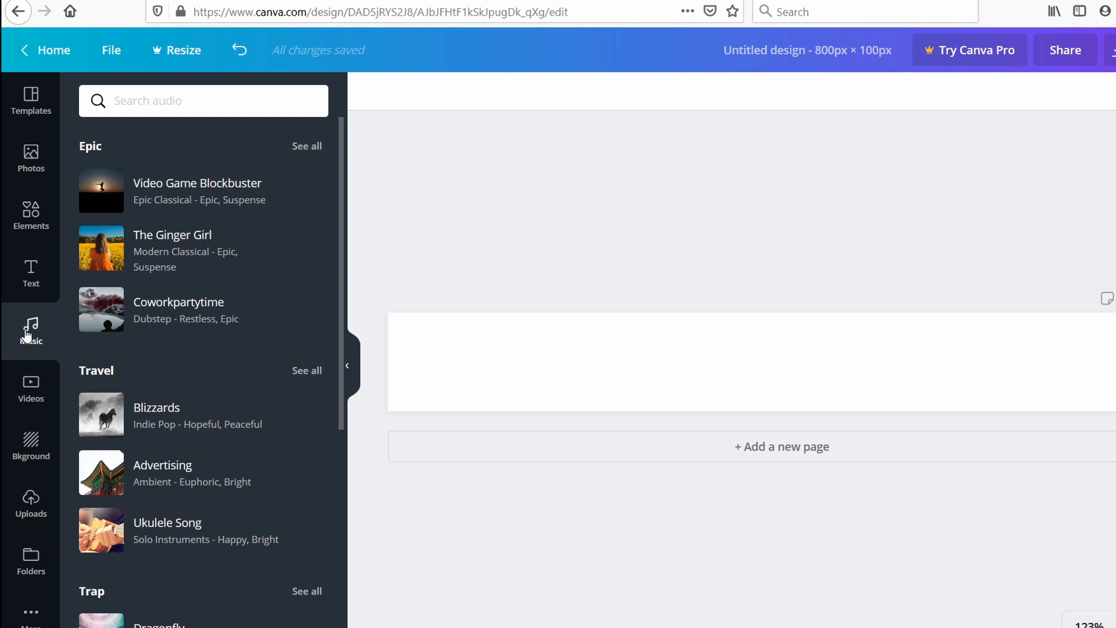
pyautogui.click(31, 447)
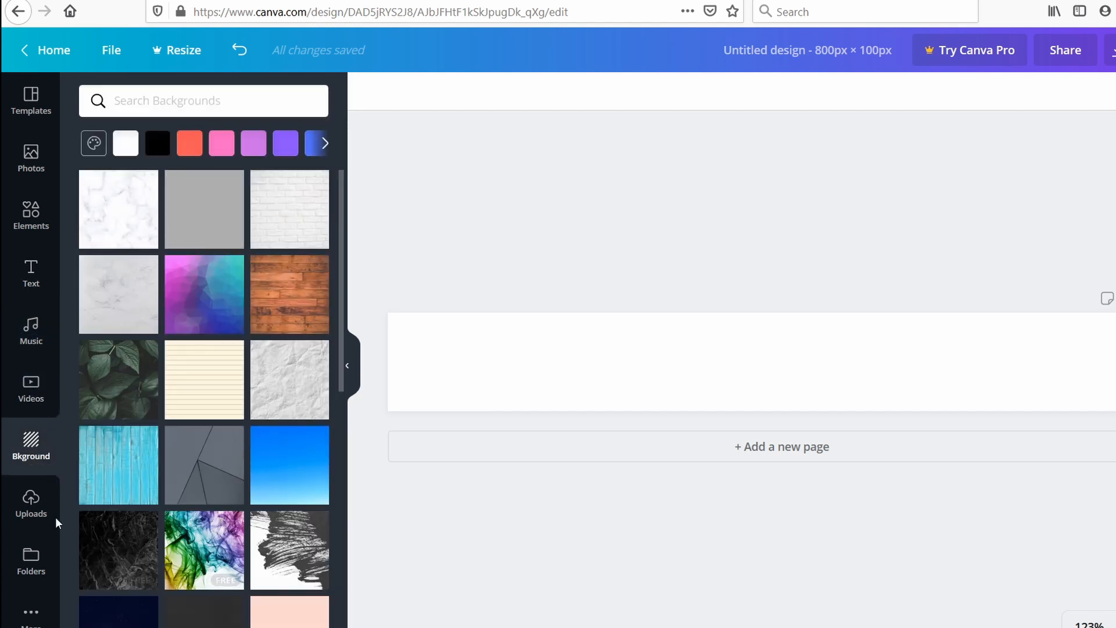
pyautogui.click(33, 501)
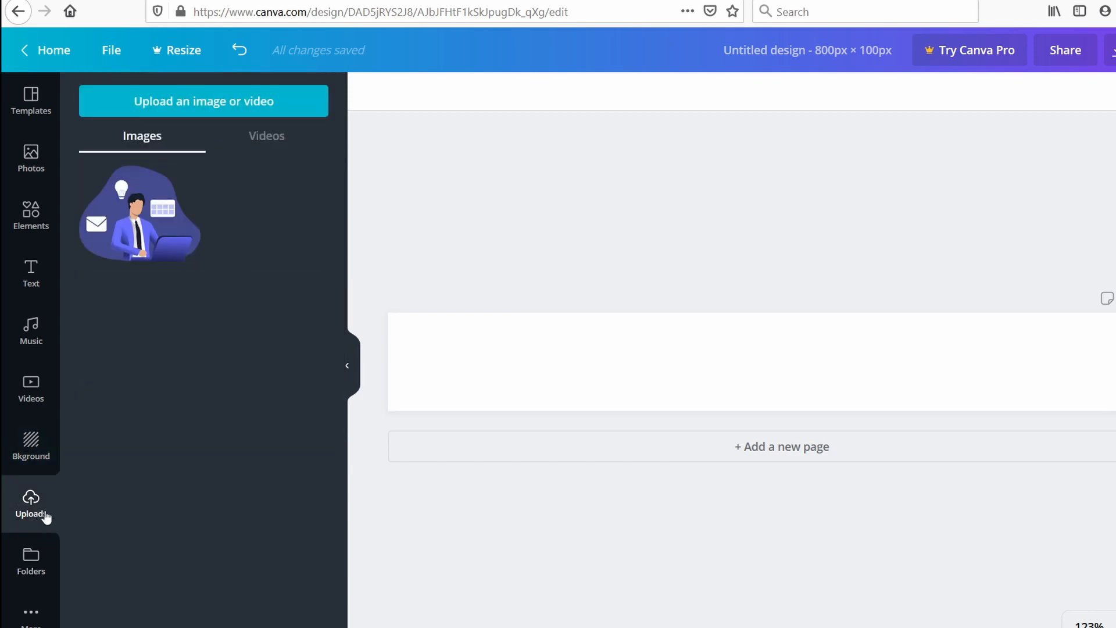
pyautogui.click(49, 555)
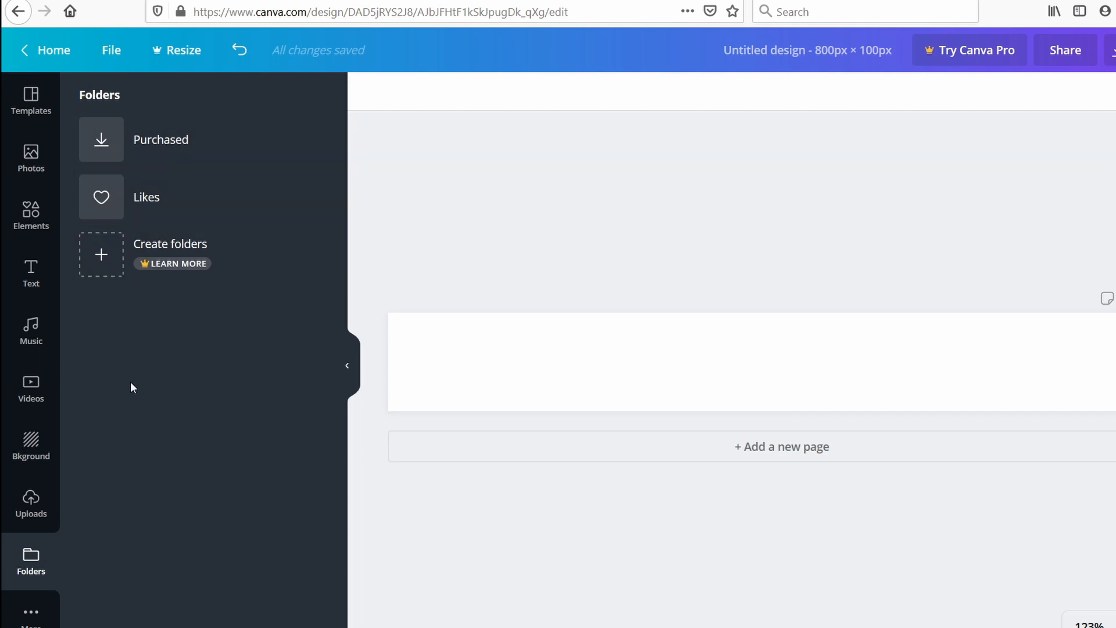
pyautogui.click(44, 613)
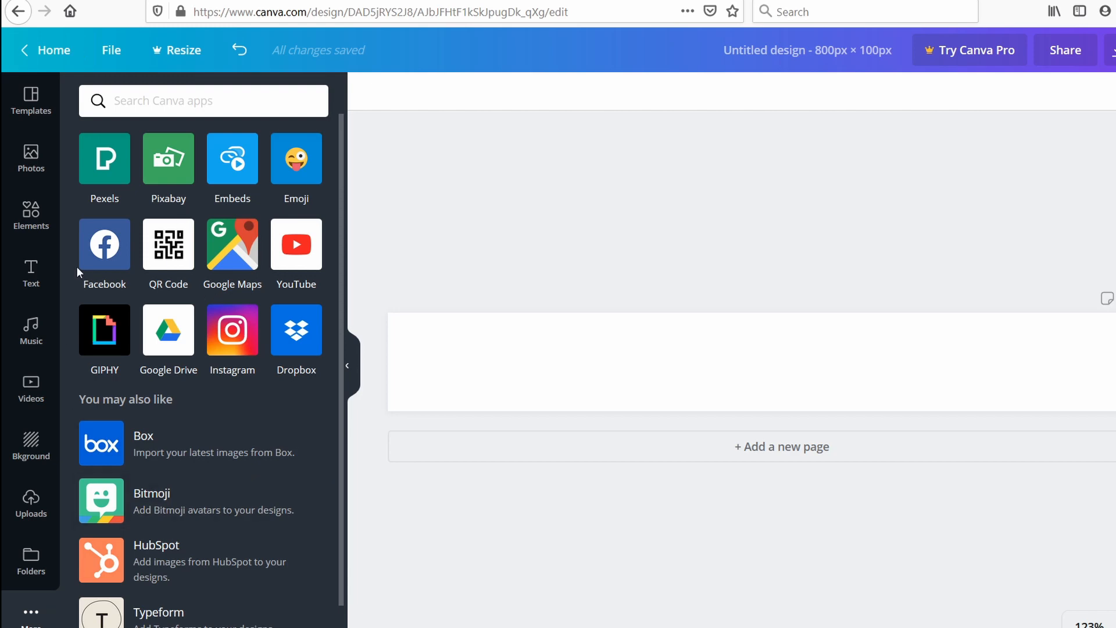
# Search the elements for "sparkle" and place the three-star outline at the banner's left end, enlarged to the full banner height.
pyautogui.click(33, 224)
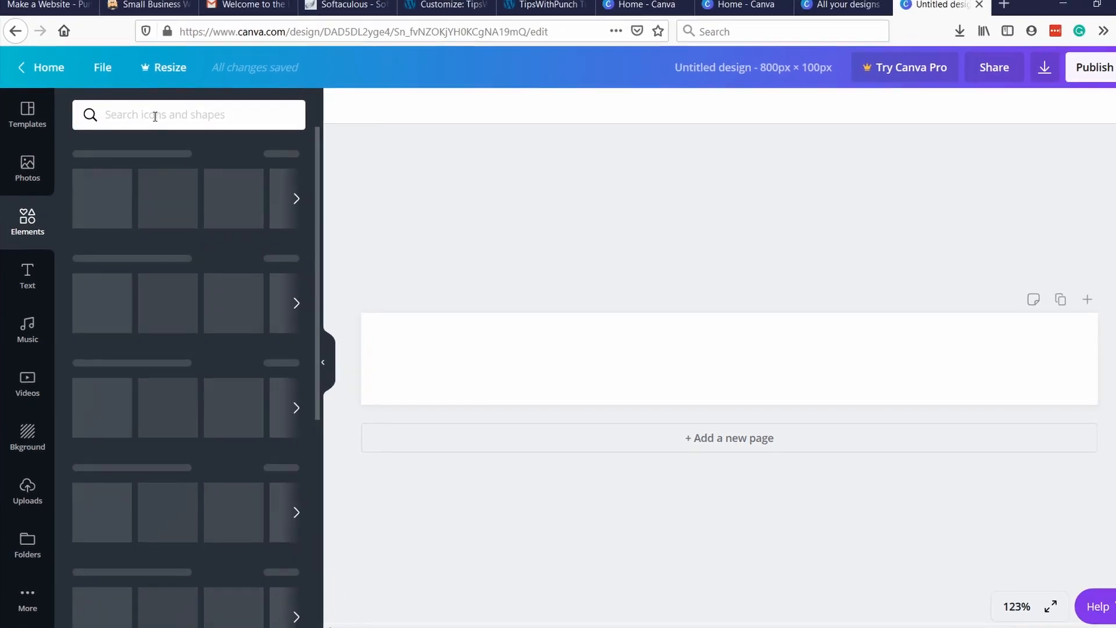
pyautogui.click(155, 116)
pyautogui.click(95, 186)
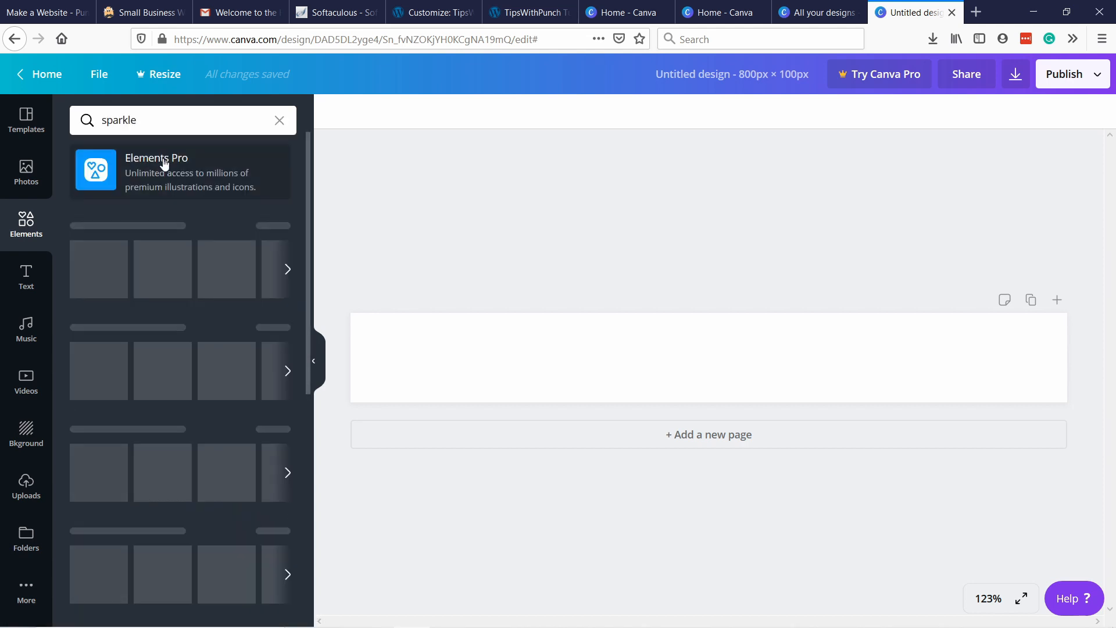
pyautogui.moveTo(102, 237); pyautogui.dragTo(386, 353)
pyautogui.moveTo(411, 393); pyautogui.dragTo(421, 402)
pyautogui.moveTo(385, 350); pyautogui.dragTo(390, 349)
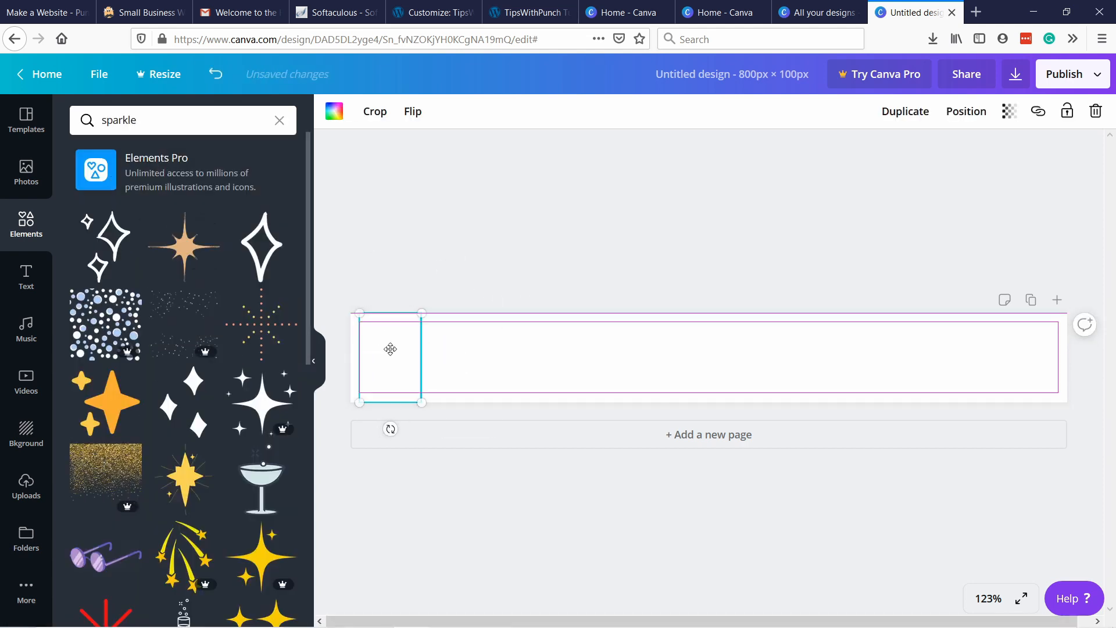
# Recolor the sparkle graphic with the light blue default color.
pyautogui.click(335, 114)
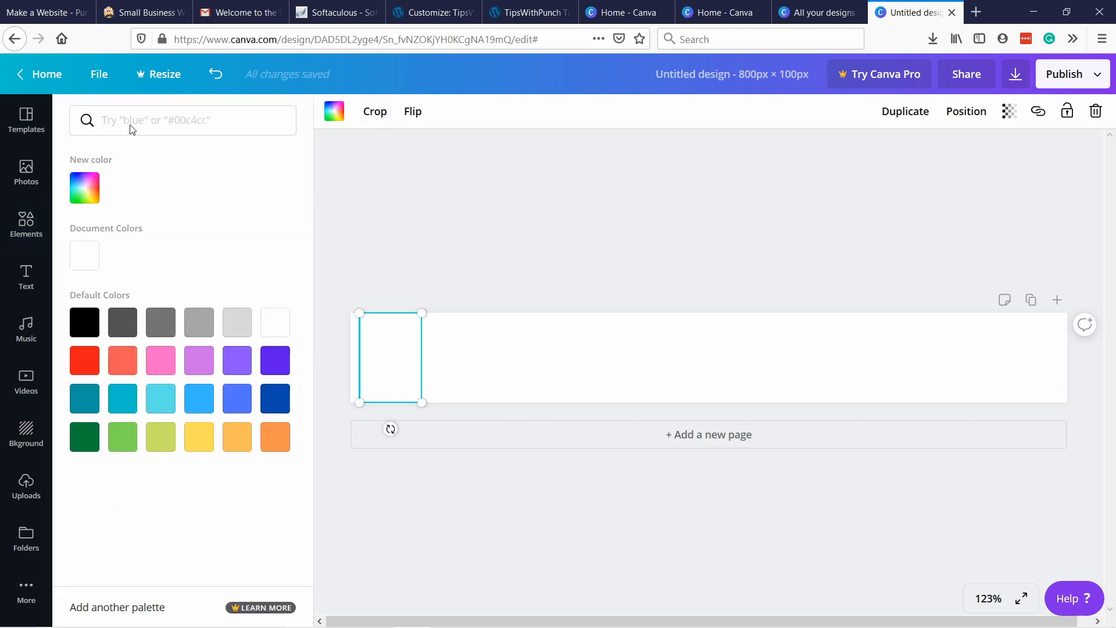
pyautogui.click(203, 403)
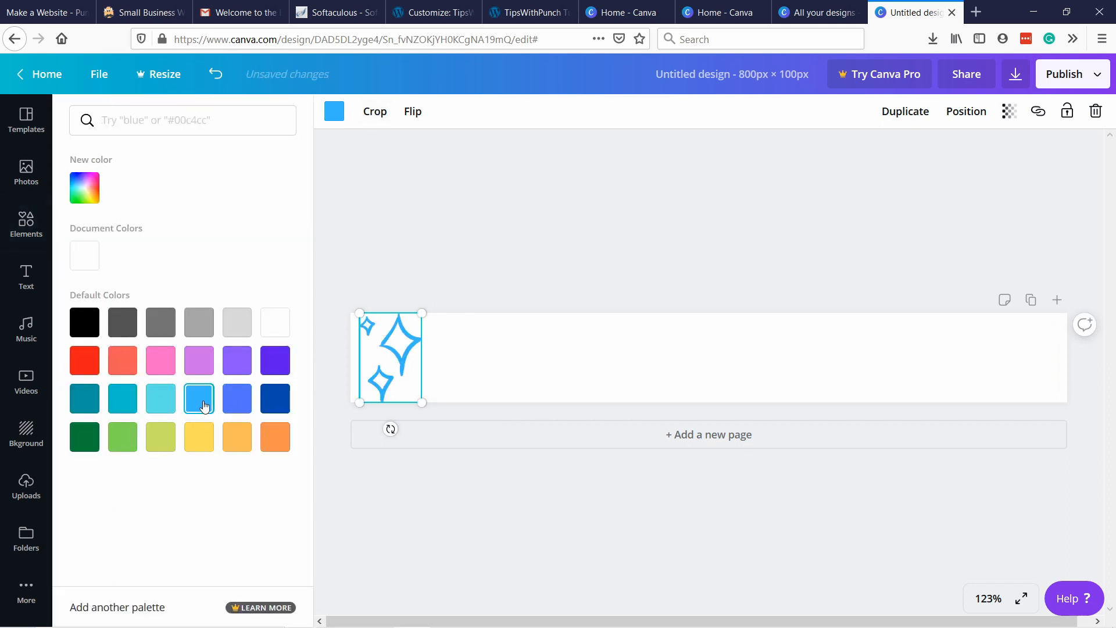
pyautogui.click(479, 265)
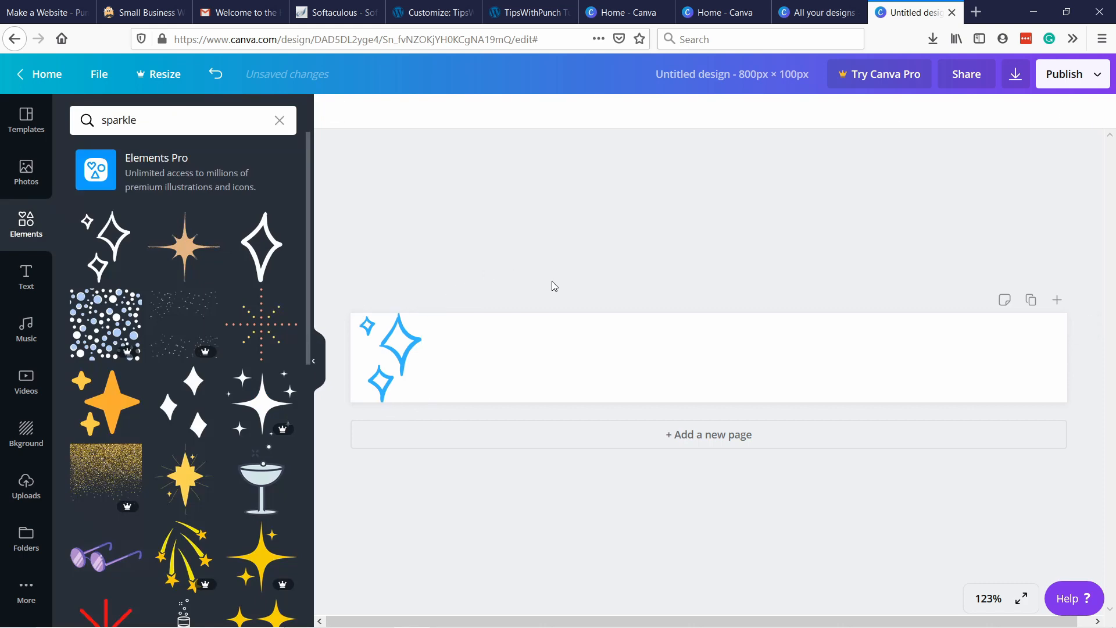
# Add the "cold, smooth & tasty." font combination beside the sparkle and widen it so the heading runs on one line.
pyautogui.click(25, 279)
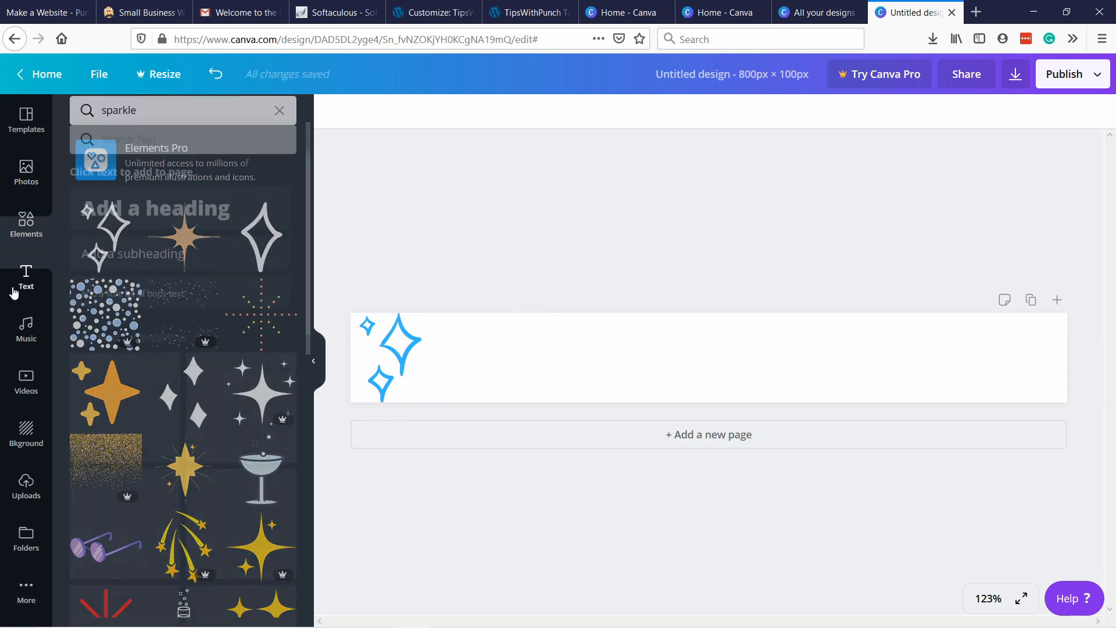
pyautogui.scroll(-8, 171, 419)
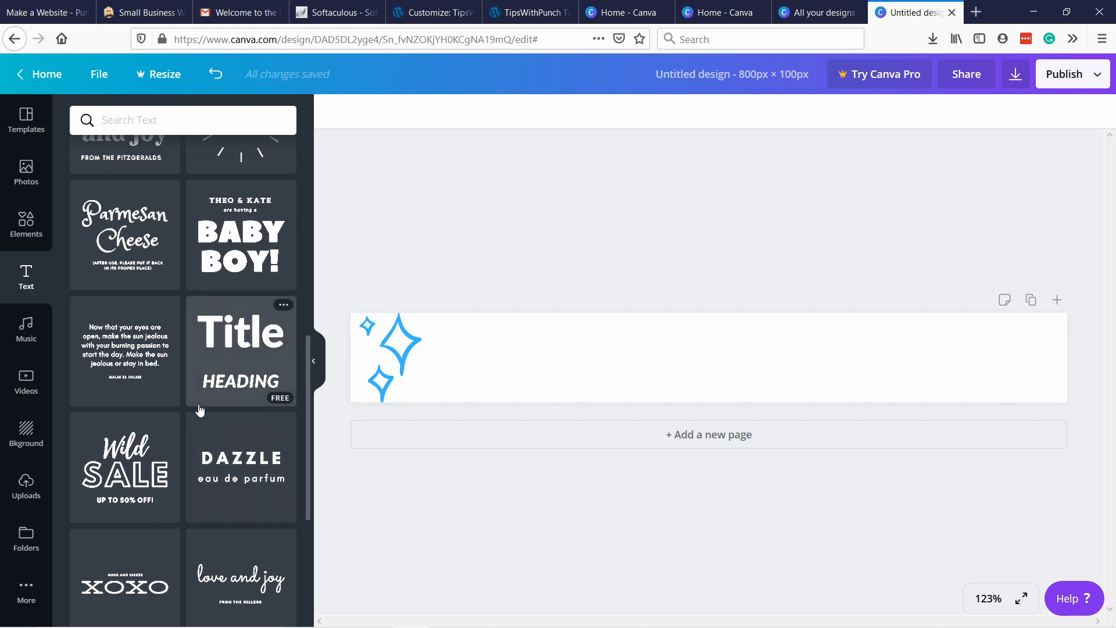
pyautogui.scroll(10, 174, 436)
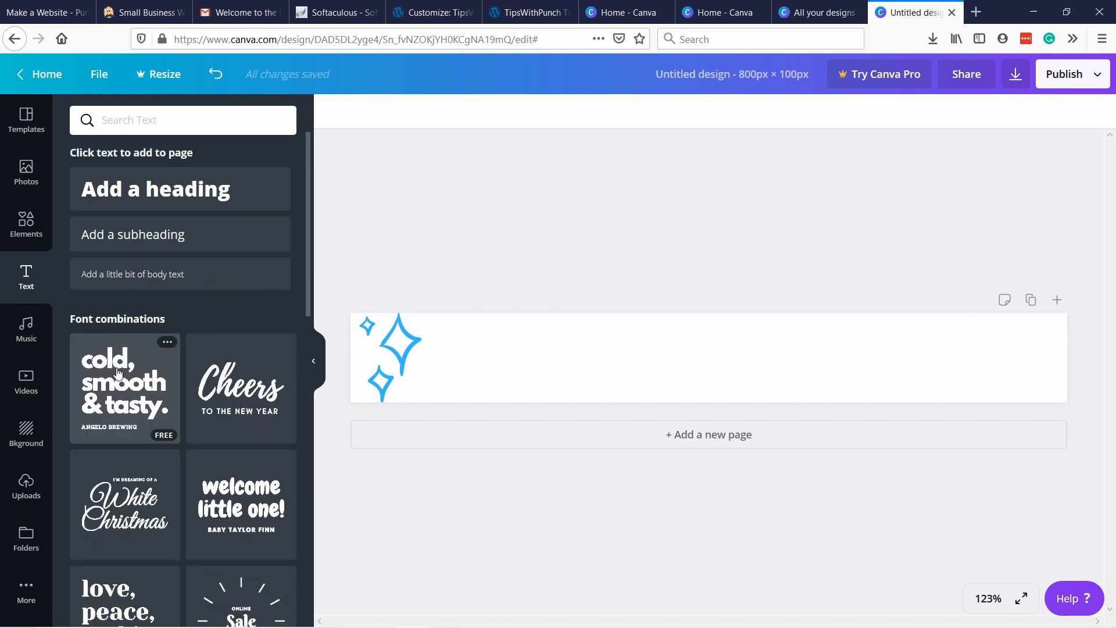
pyautogui.click(106, 371)
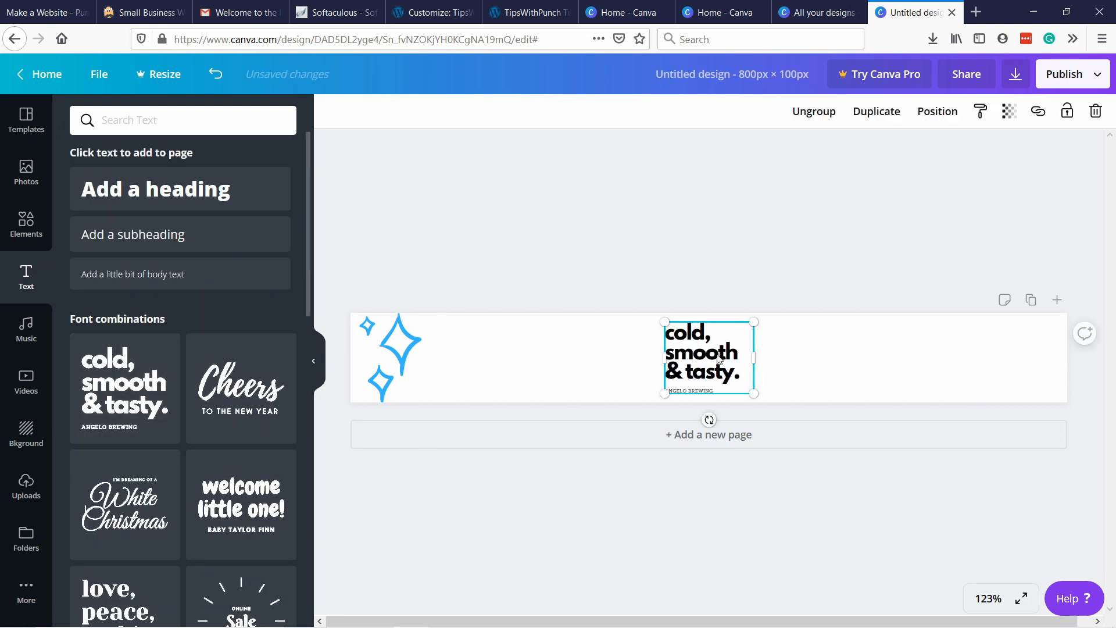
pyautogui.moveTo(665, 322); pyautogui.dragTo(436, 353)
pyautogui.moveTo(756, 352); pyautogui.dragTo(1016, 352)
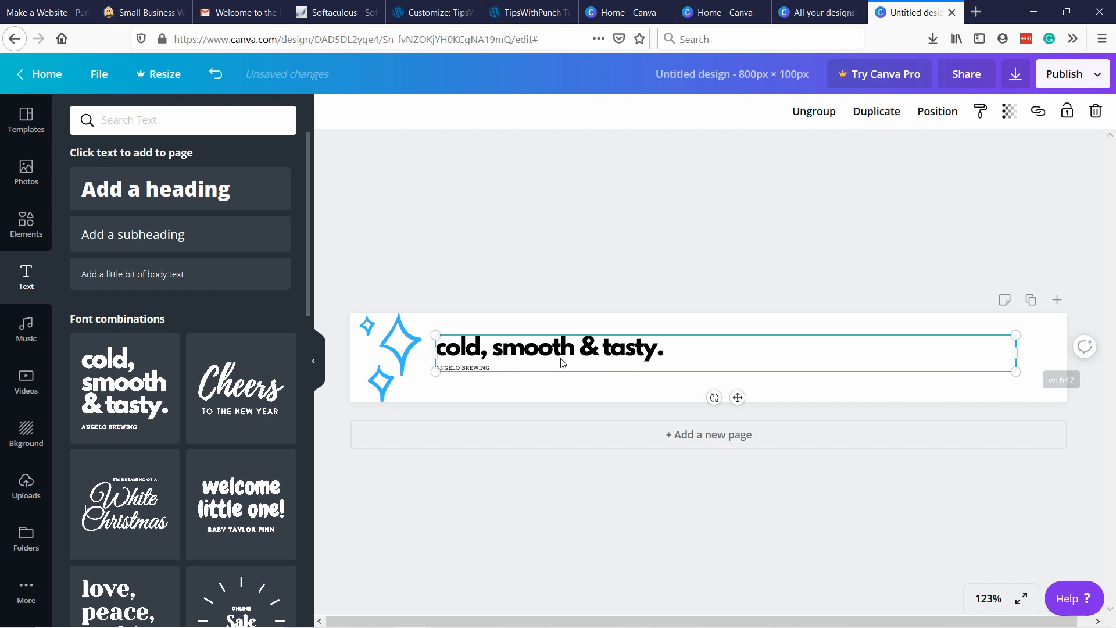
# Ungroup the font combination, delete its small "ANGELO BREWING" line and select the remaining heading.
pyautogui.click(501, 370)
pyautogui.click(500, 369)
pyautogui.rightClick(484, 367)
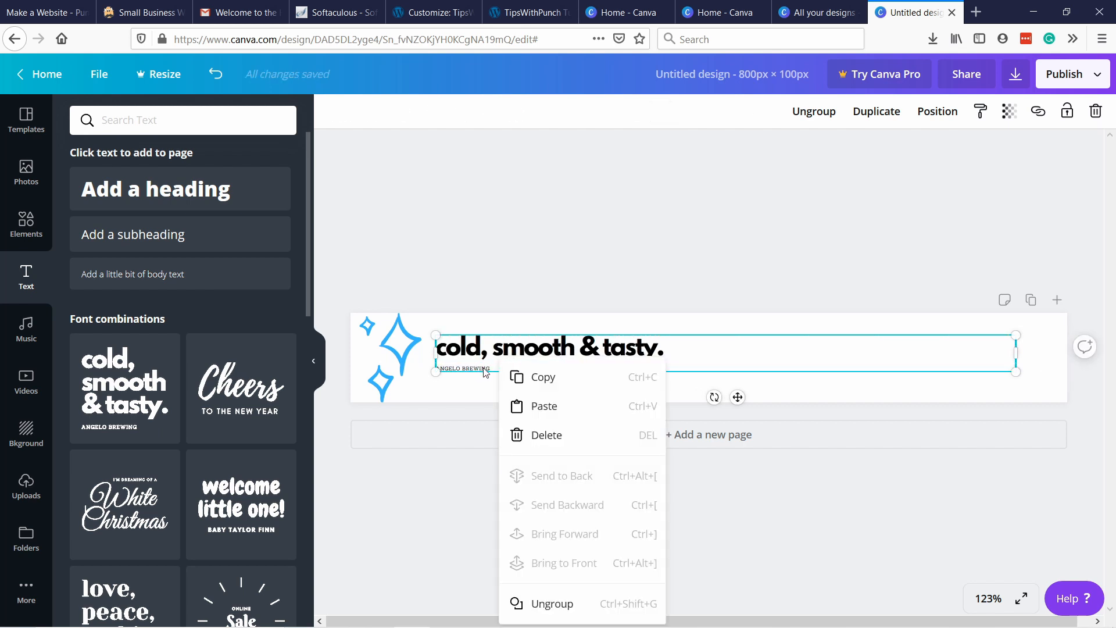
pyautogui.click(552, 604)
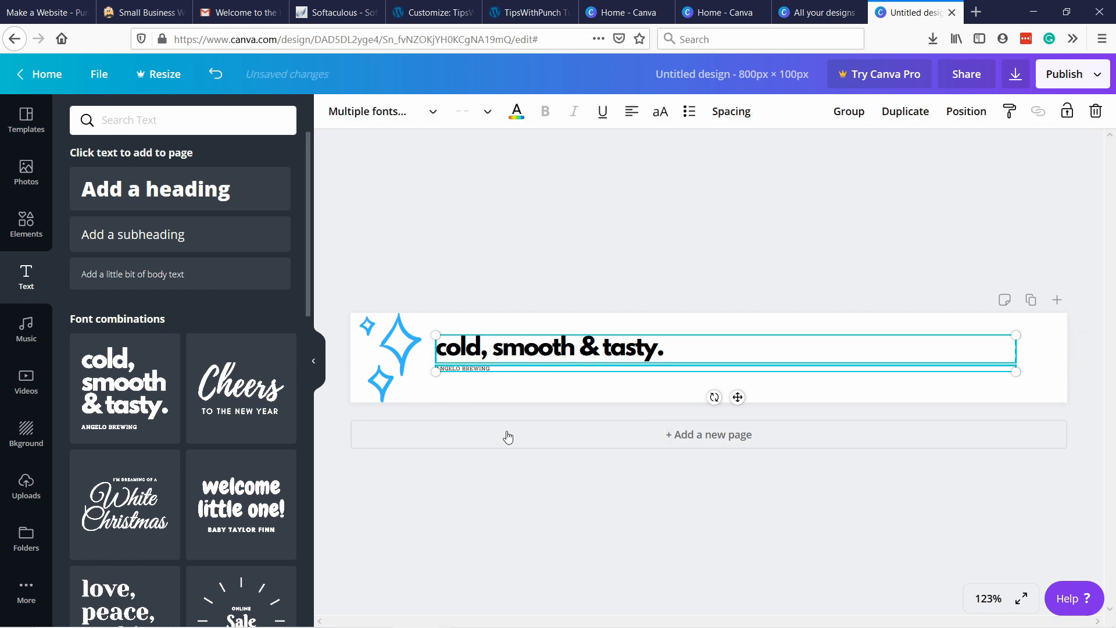
pyautogui.click(482, 375)
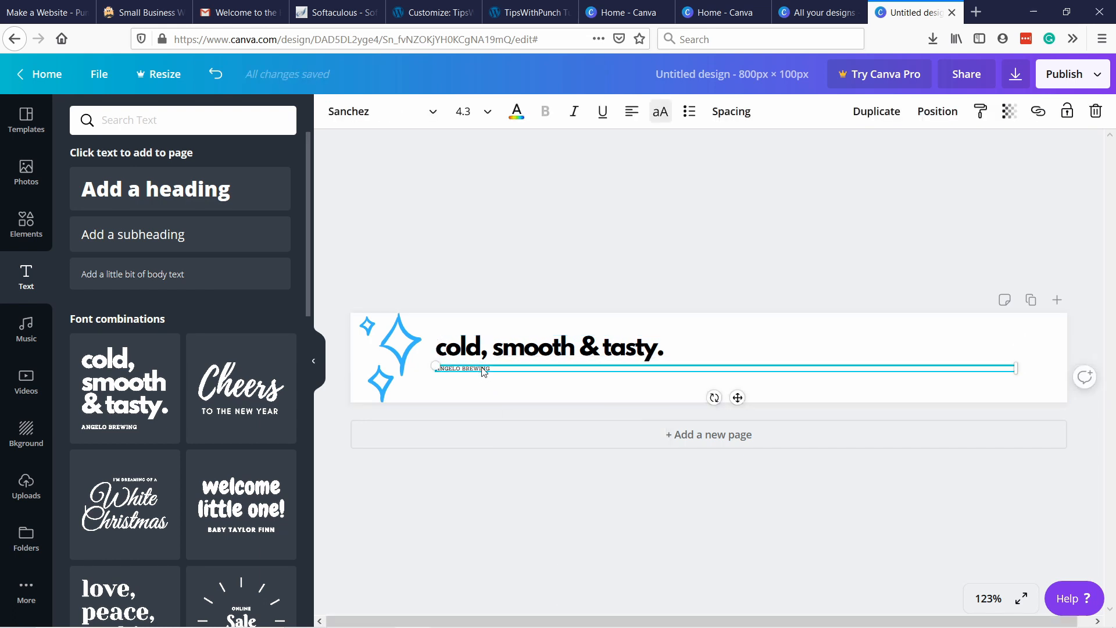
pyautogui.click(1096, 111)
pyautogui.click(663, 348)
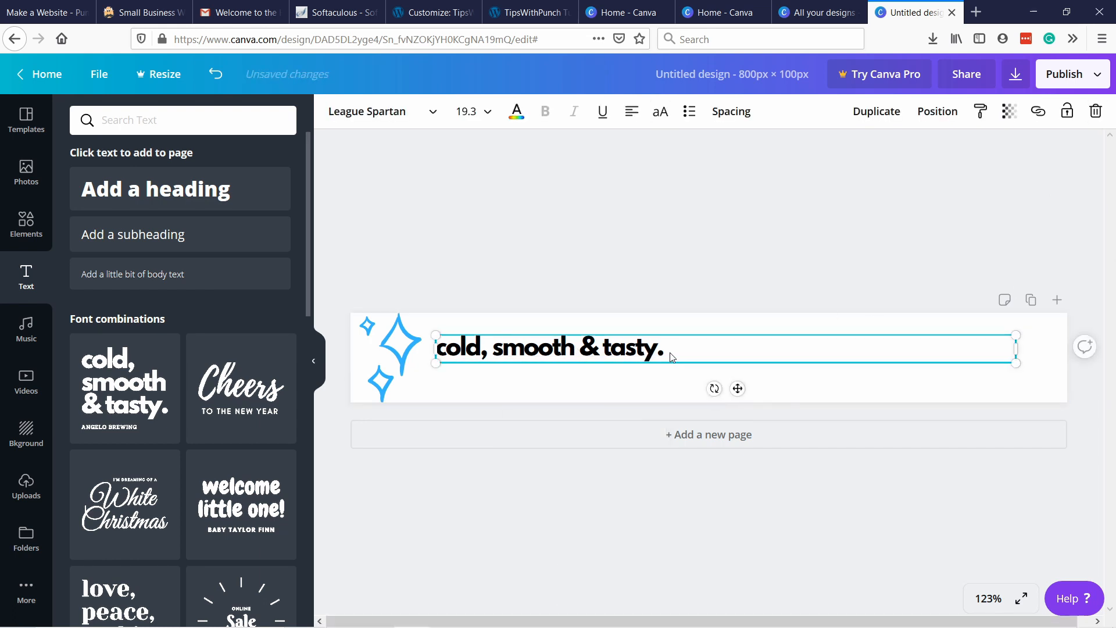
# Replace the heading text with "Spotless Cleaning" and enlarge it to about size 56.7, fitted within the banner's height beside the sparkle.
pyautogui.moveTo(664, 348); pyautogui.dragTo(437, 346)
pyautogui.write('Spotless Cleaning')
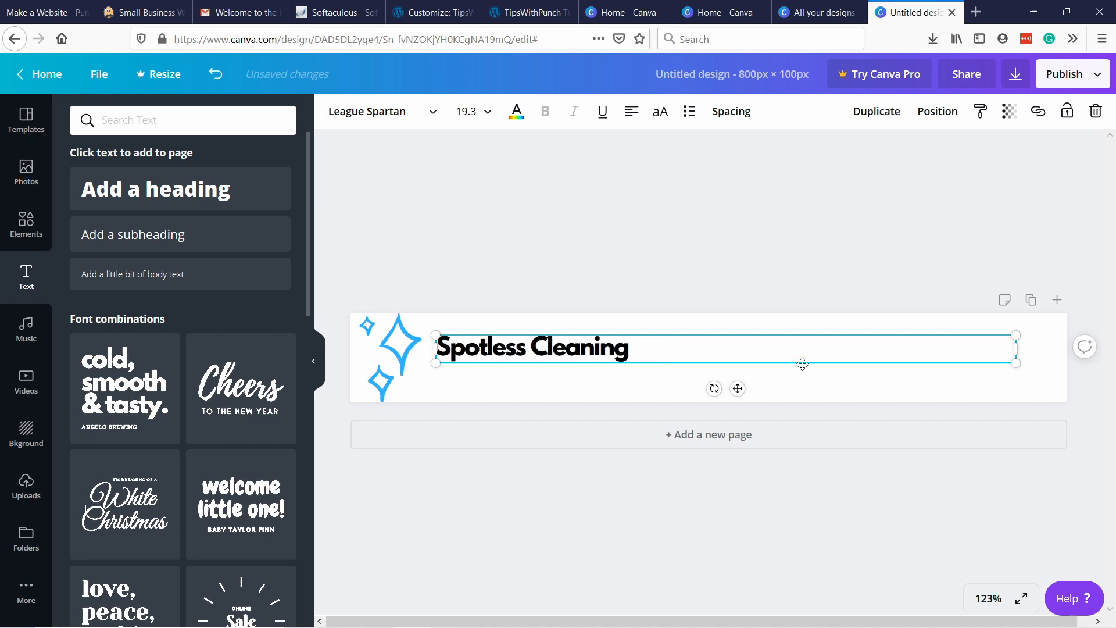
pyautogui.moveTo(1016, 349); pyautogui.dragTo(1017, 417)
pyautogui.moveTo(512, 367)
pyautogui.mouseDown()
pyautogui.moveTo(512, 349)
pyautogui.moveTo(529, 351)
pyautogui.moveTo(517, 353)
pyautogui.mouseUp()
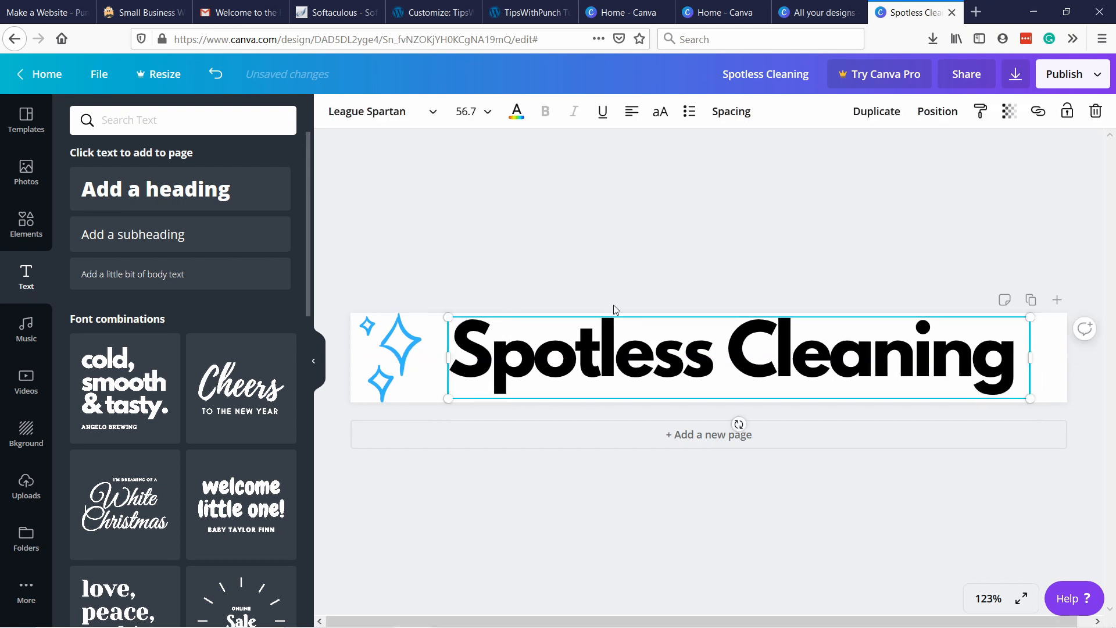
# Recolor the "Spotless Cleaning" heading with the light blue document color used by the sparkle.
pyautogui.click(516, 114)
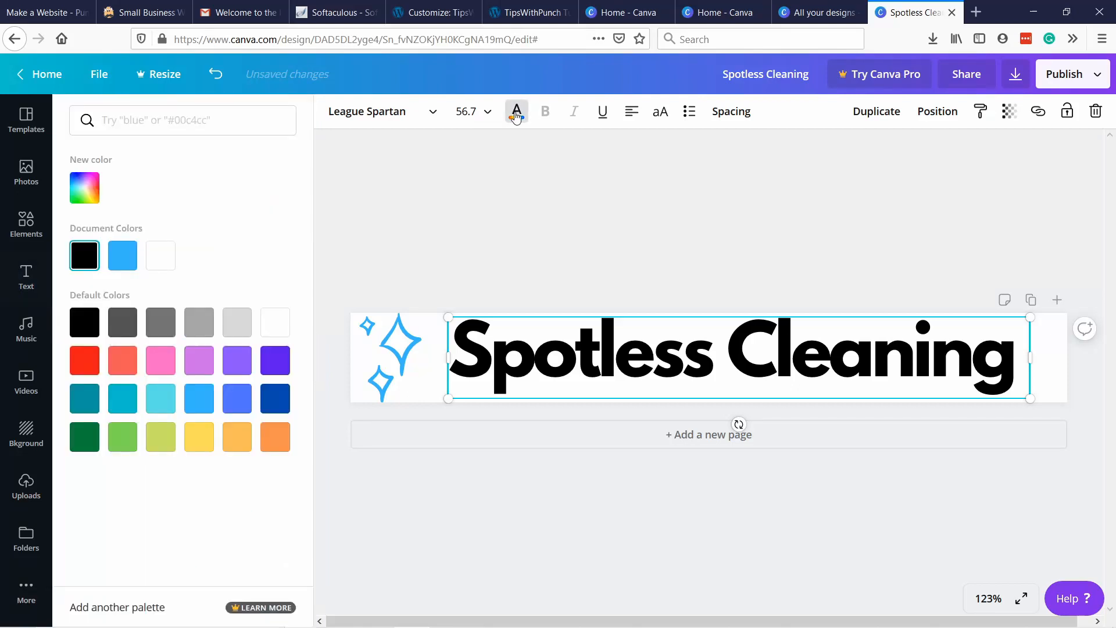
pyautogui.click(122, 256)
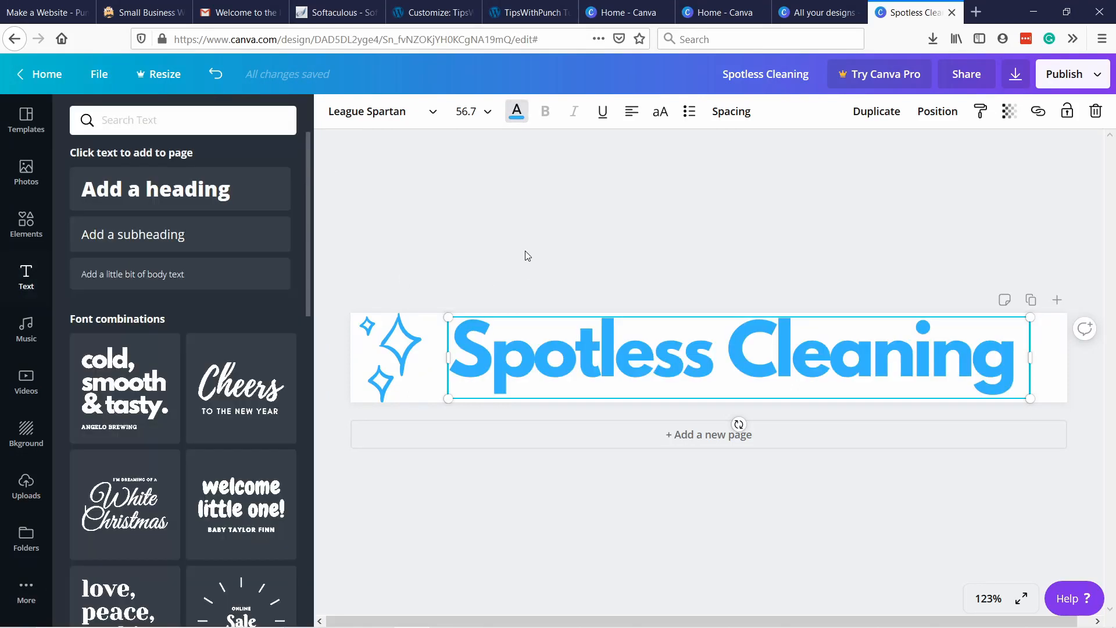
pyautogui.click(501, 248)
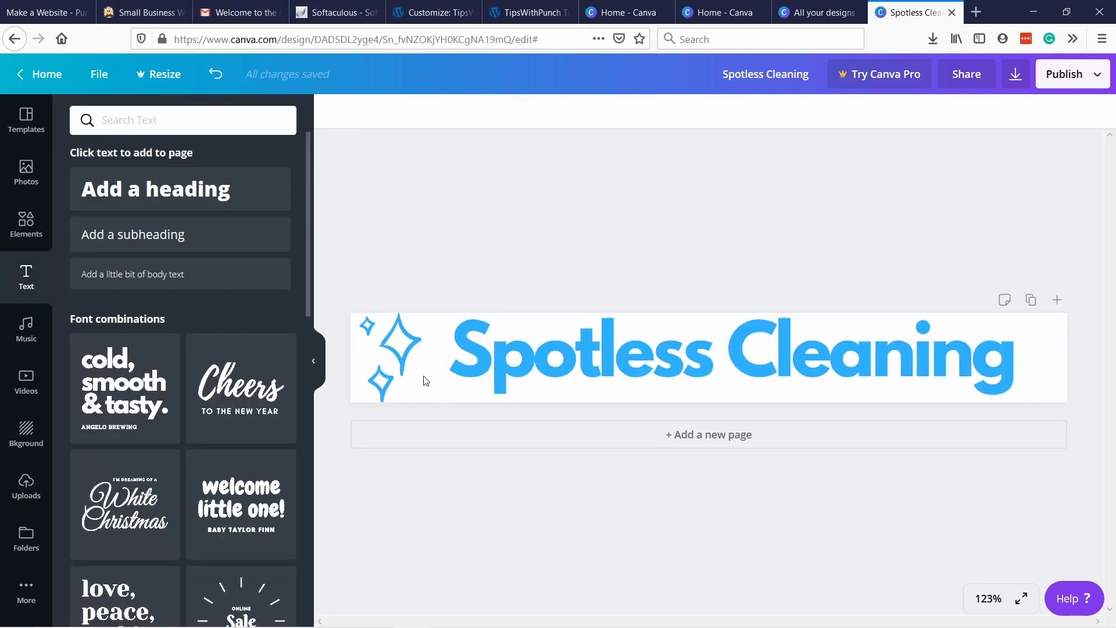
# Shrink the sparkle graphic slightly, move it closer to the heading and align the heading vertically within the banner.
pyautogui.click(416, 381)
pyautogui.moveTo(421, 406); pyautogui.dragTo(415, 396)
pyautogui.moveTo(396, 353); pyautogui.dragTo(405, 357)
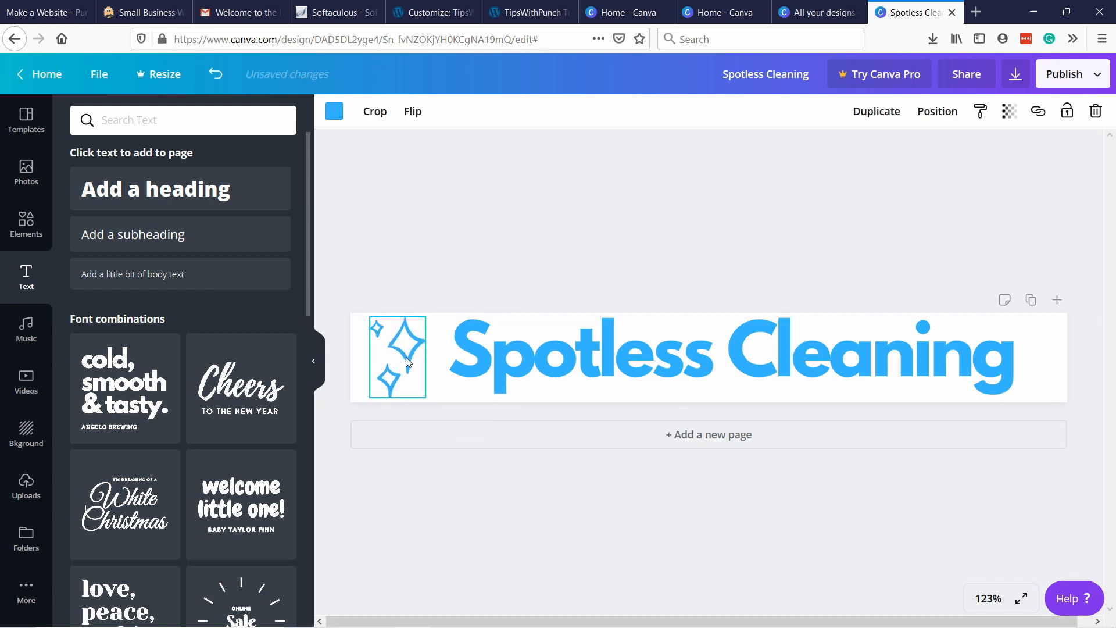
pyautogui.click(574, 352)
pyautogui.click(1027, 203)
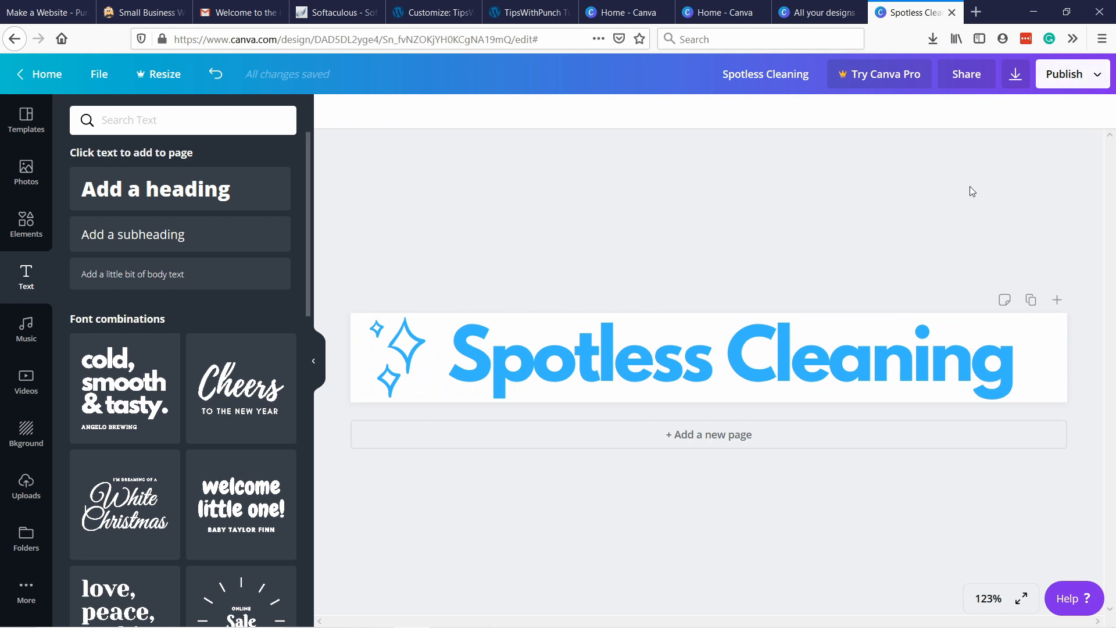
# Open the download options for the logo banner.
pyautogui.click(1015, 75)
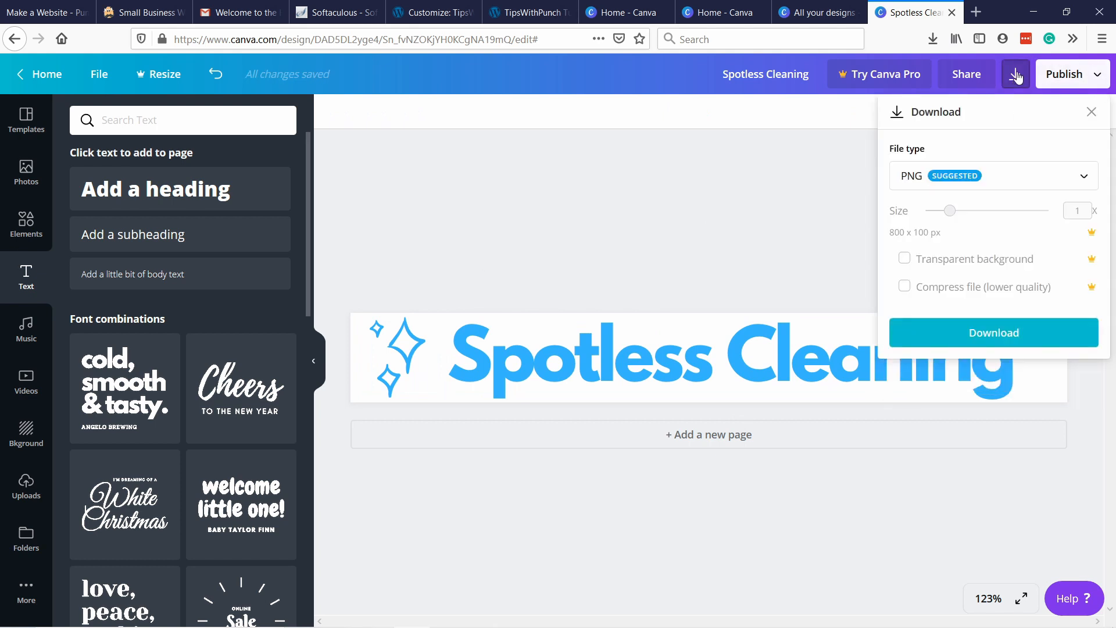
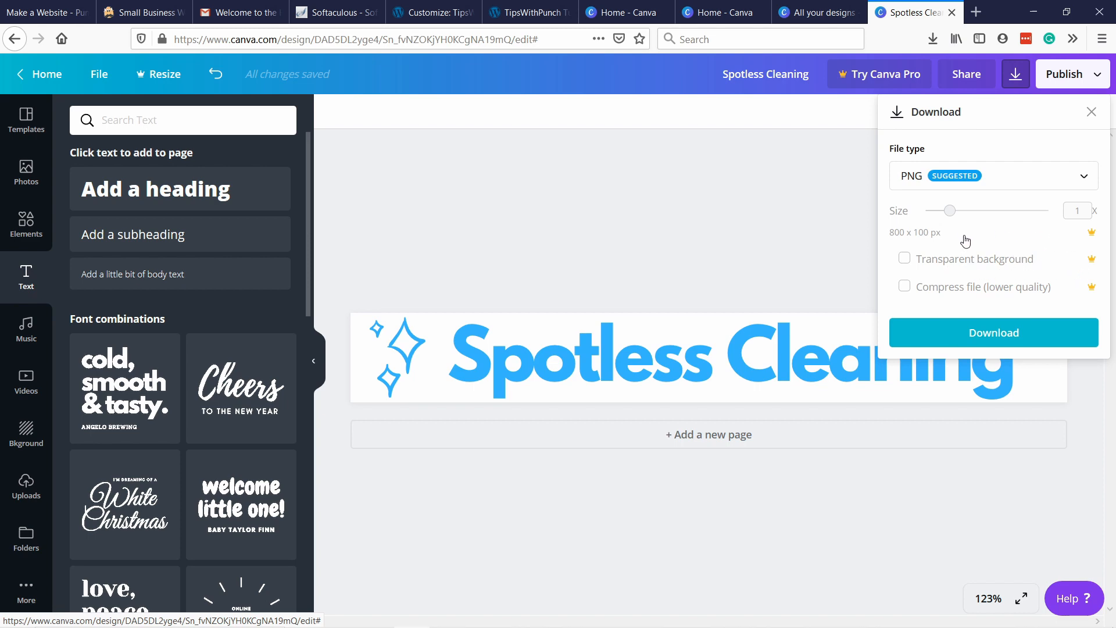
# Download the logo banner as a PNG, save the file and dismiss the referral offer.
pyautogui.click(954, 338)
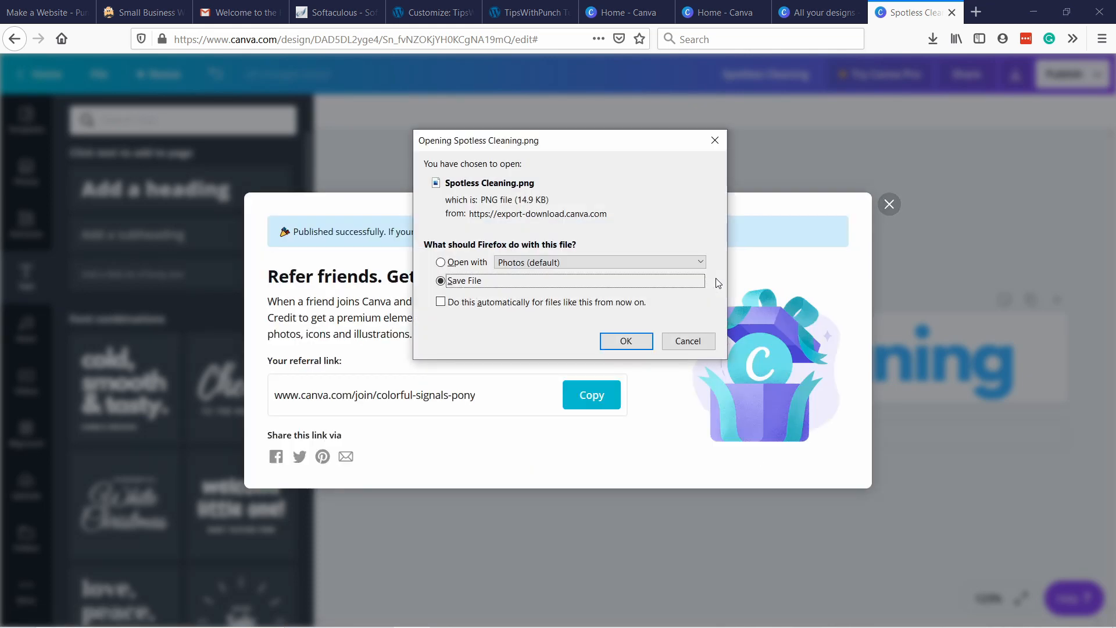
pyautogui.click(626, 343)
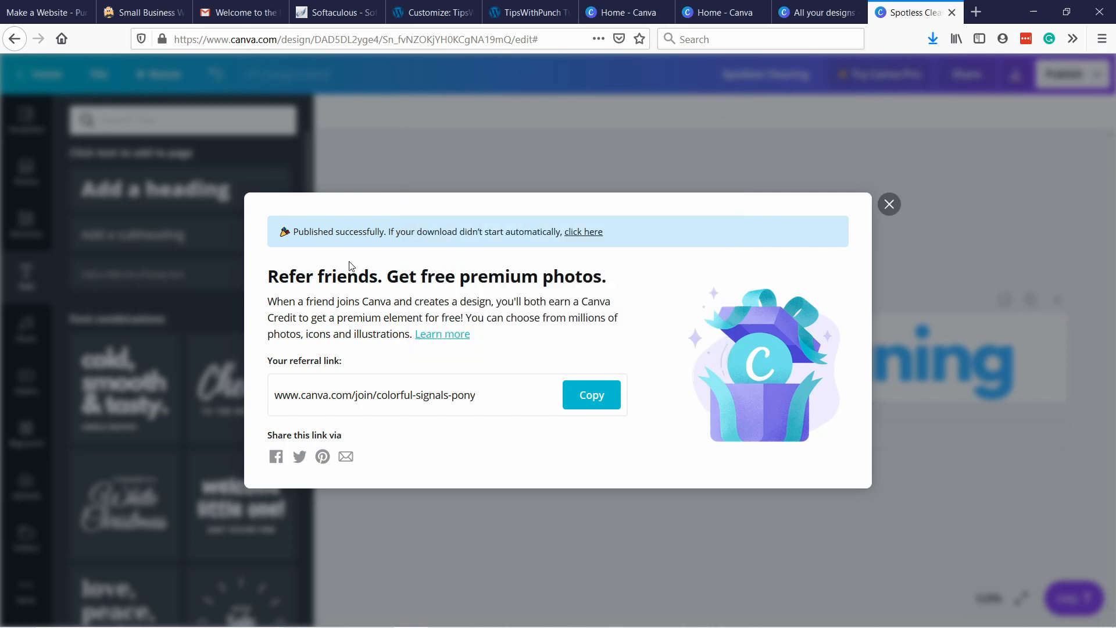
pyautogui.click(889, 204)
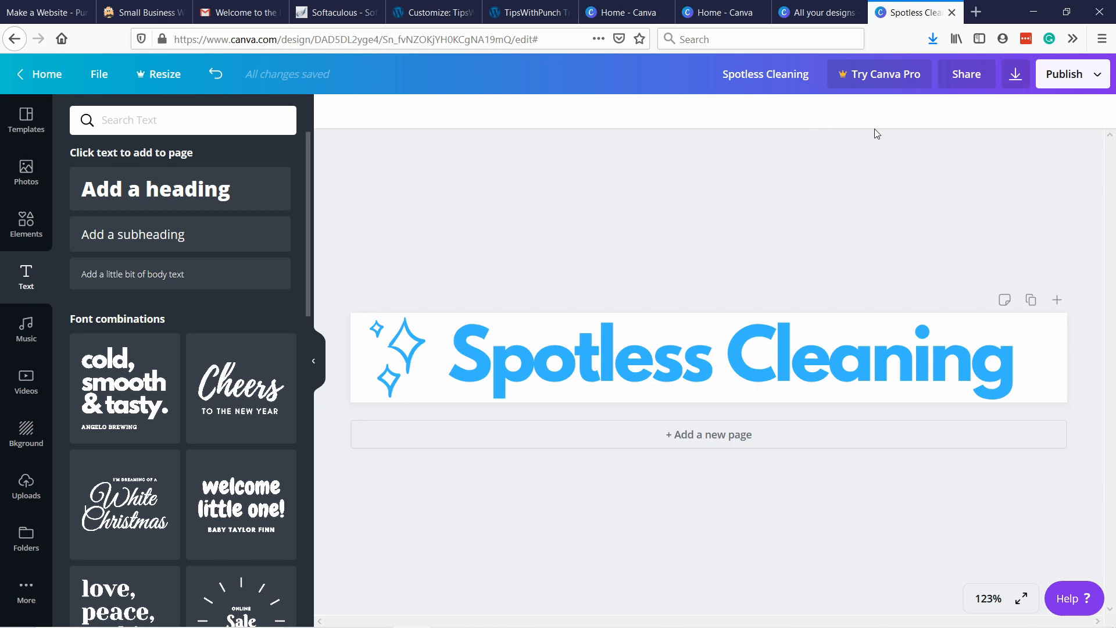
# Search for onlinepngtools.com in a new browser tab and open the site's Make PNG Transparent tool.
pyautogui.click(976, 12)
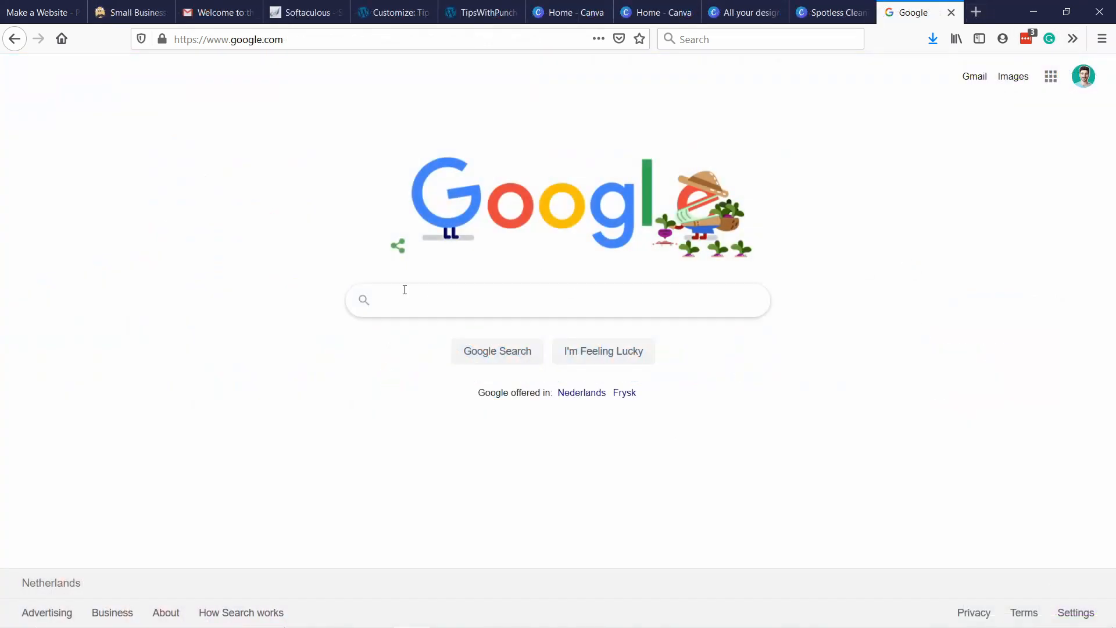
pyautogui.click(424, 302)
pyautogui.write('onlinepngtools.com')
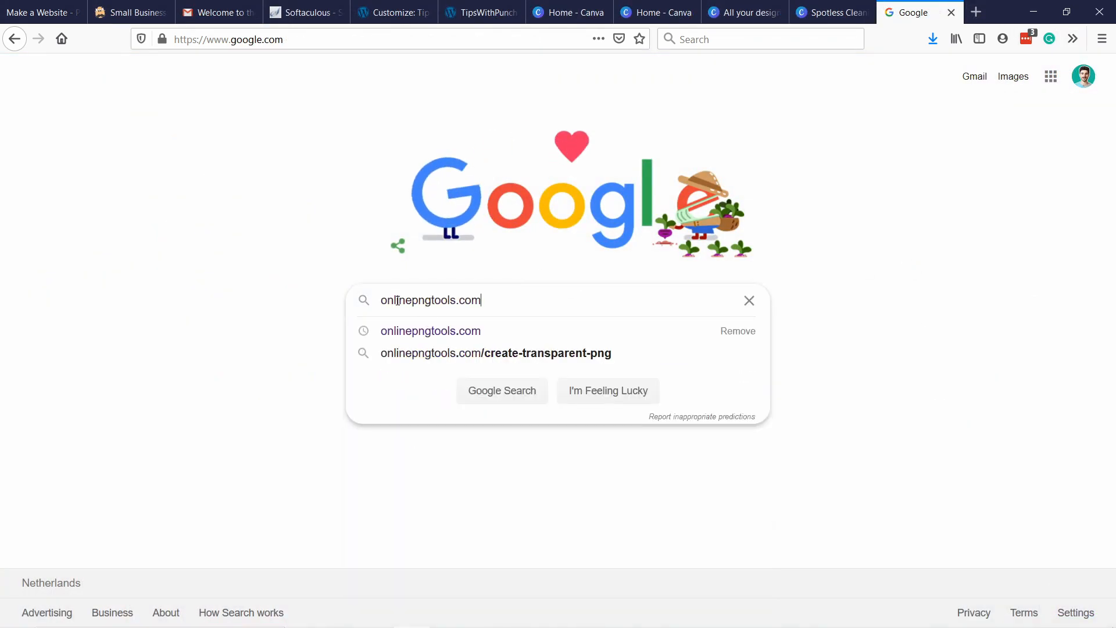
pyautogui.press('Return')
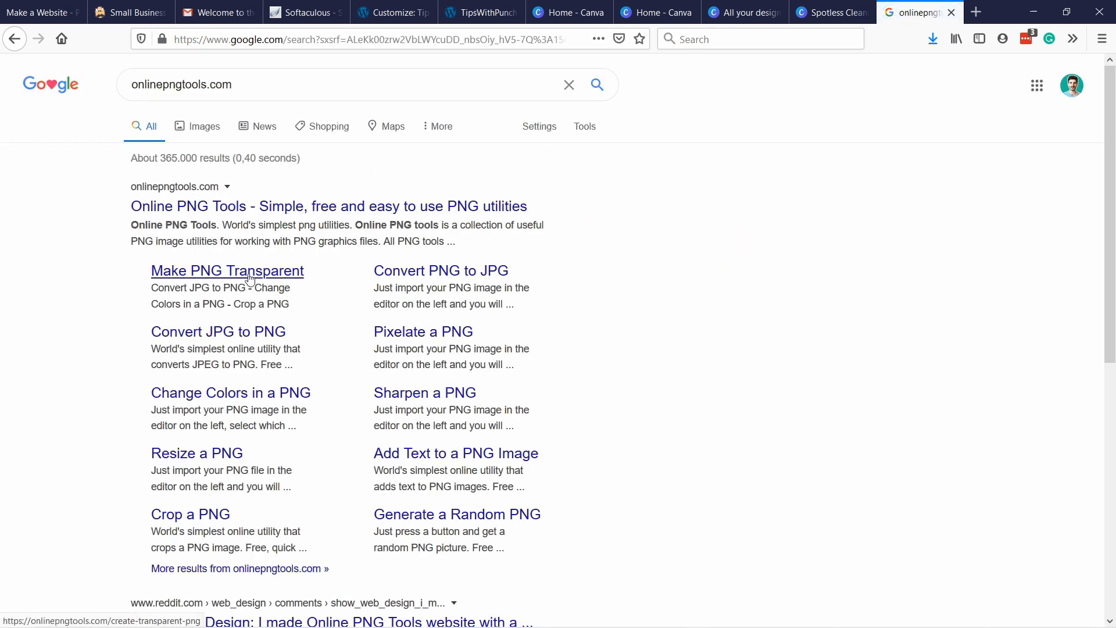
pyautogui.click(228, 213)
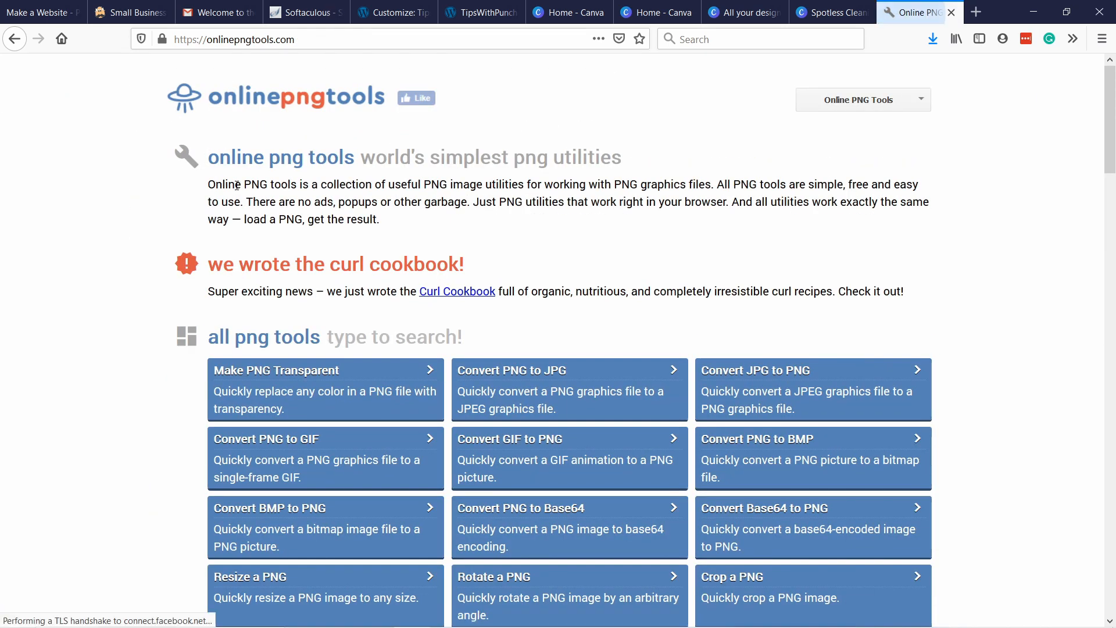
pyautogui.click(268, 382)
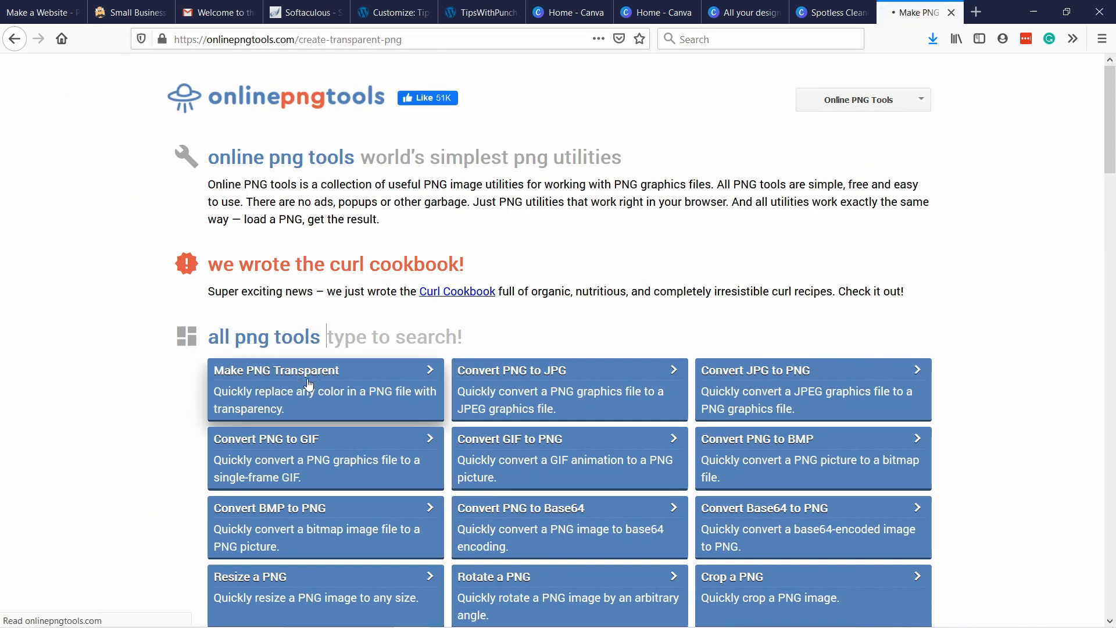
# Import the Spotless Cleaning image from the Tutorials folder into the PNG transparency creator.
pyautogui.scroll(-3, 361, 116)
pyautogui.scroll(-2, 350, 101)
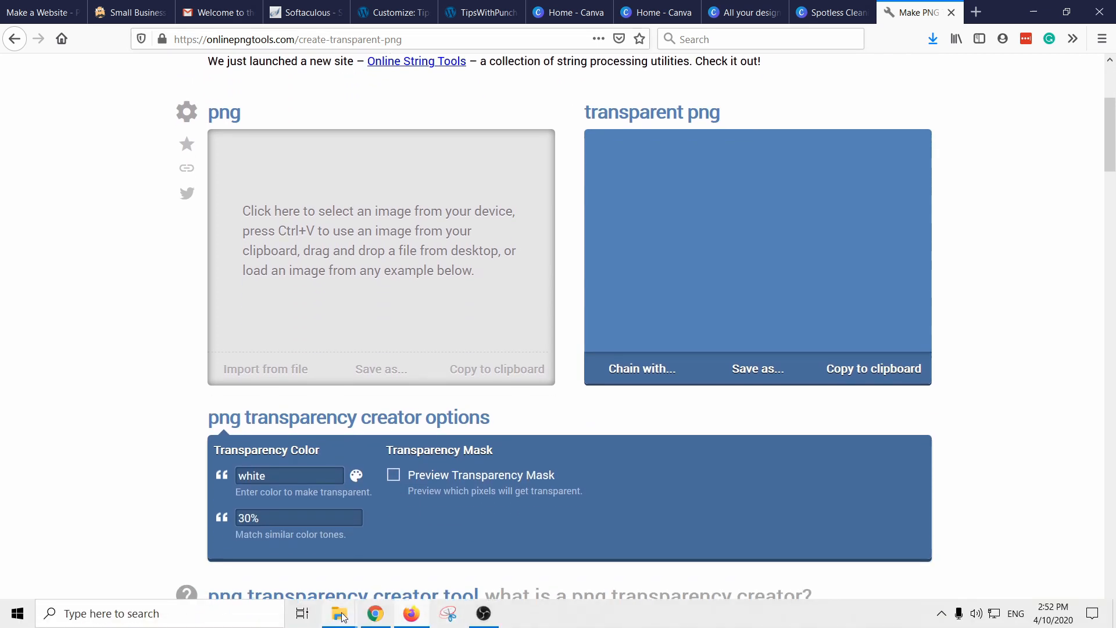
pyautogui.moveTo(339, 613)
pyautogui.click(405, 553)
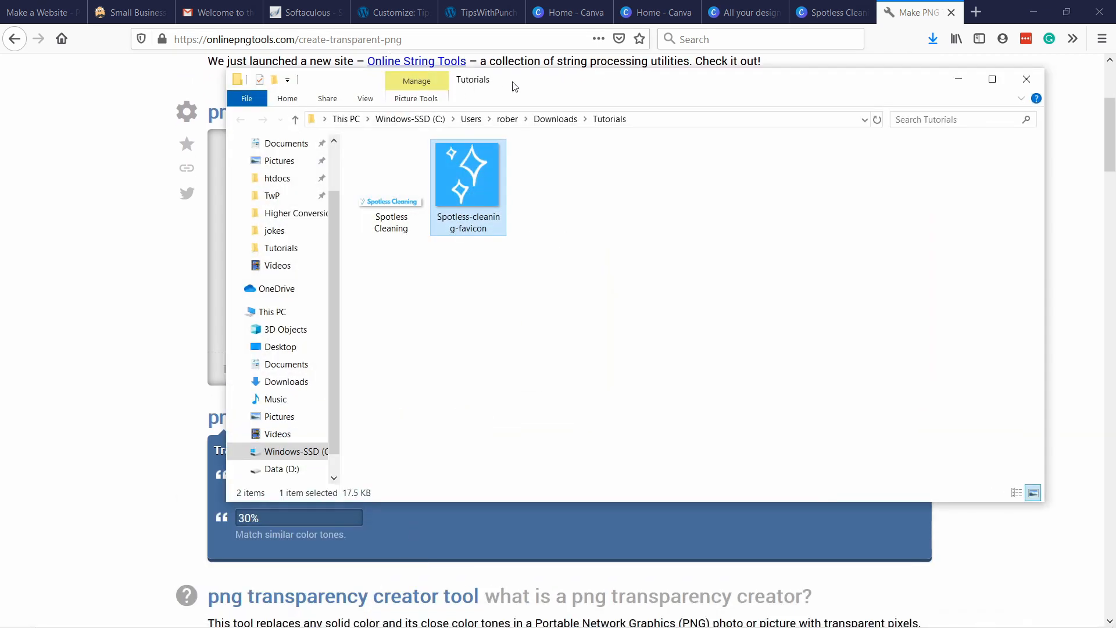
pyautogui.moveTo(515, 87); pyautogui.dragTo(835, 165)
pyautogui.click(713, 265)
pyautogui.moveTo(712, 265); pyautogui.dragTo(347, 261)
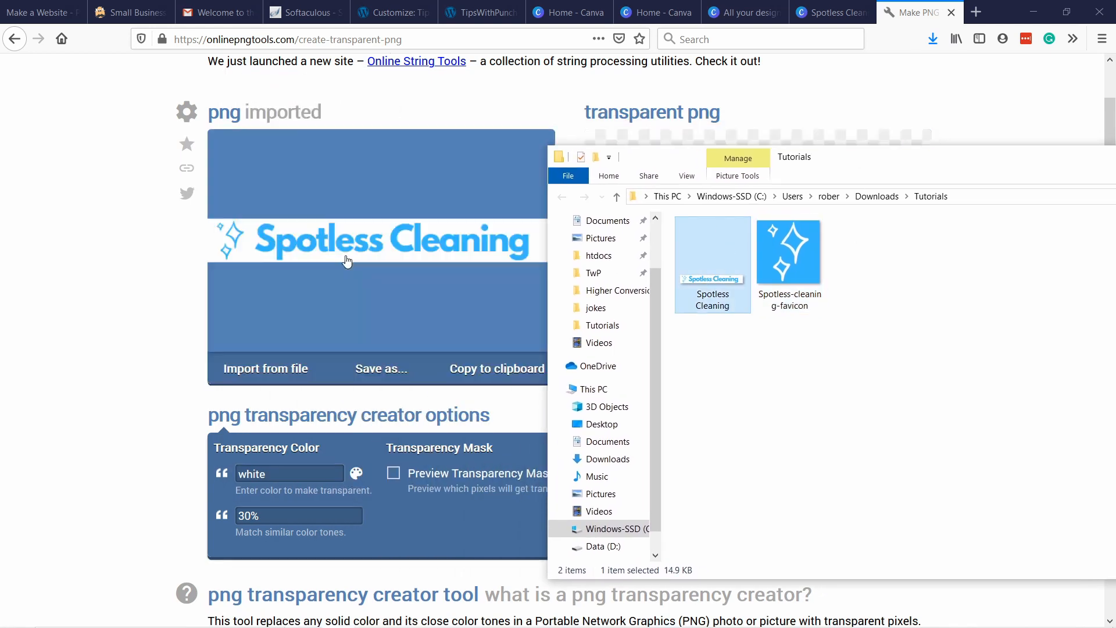
pyautogui.click(124, 321)
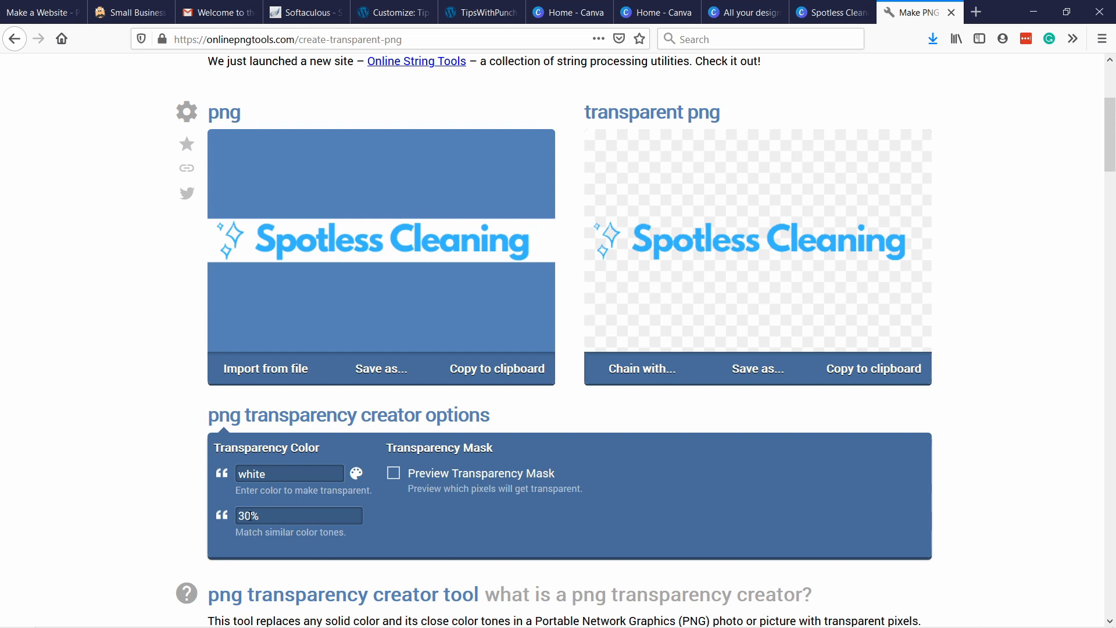
# Set the similar color tone matching for the white transparency color to 1%.
pyautogui.moveTo(250, 515); pyautogui.dragTo(228, 515)
pyautogui.write('1')
pyautogui.click(168, 469)
pyautogui.click(241, 517)
pyautogui.write('0')
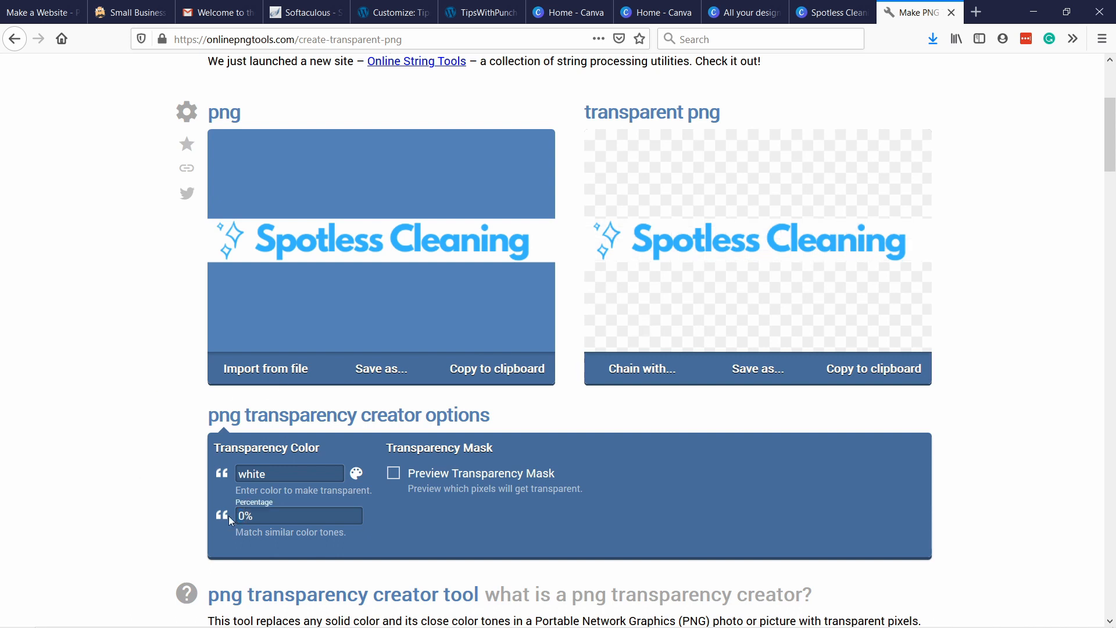
pyautogui.press('BackSpace')
pyautogui.write('1')
pyautogui.click(161, 479)
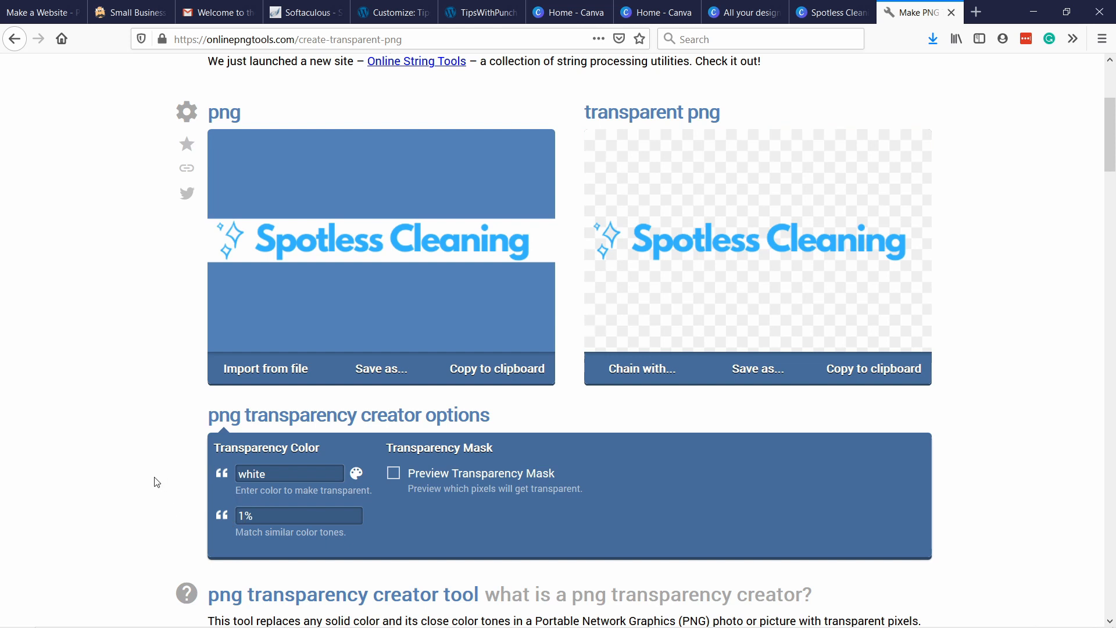
# Download the transparent version of the logo and save the PNG file.
pyautogui.click(750, 373)
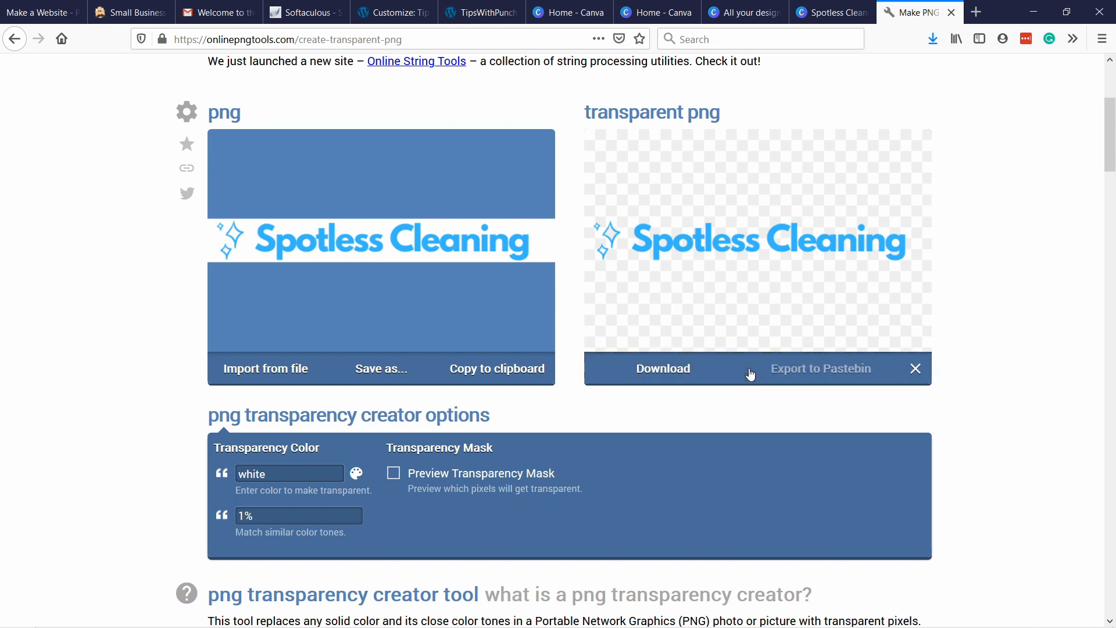
pyautogui.click(669, 370)
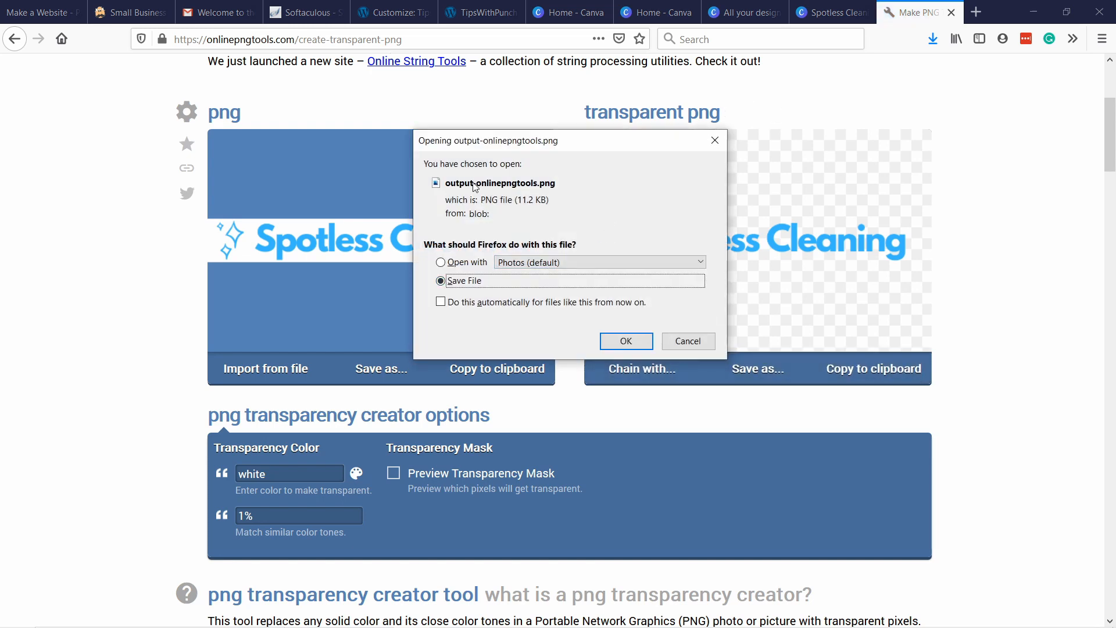
pyautogui.press('Return')
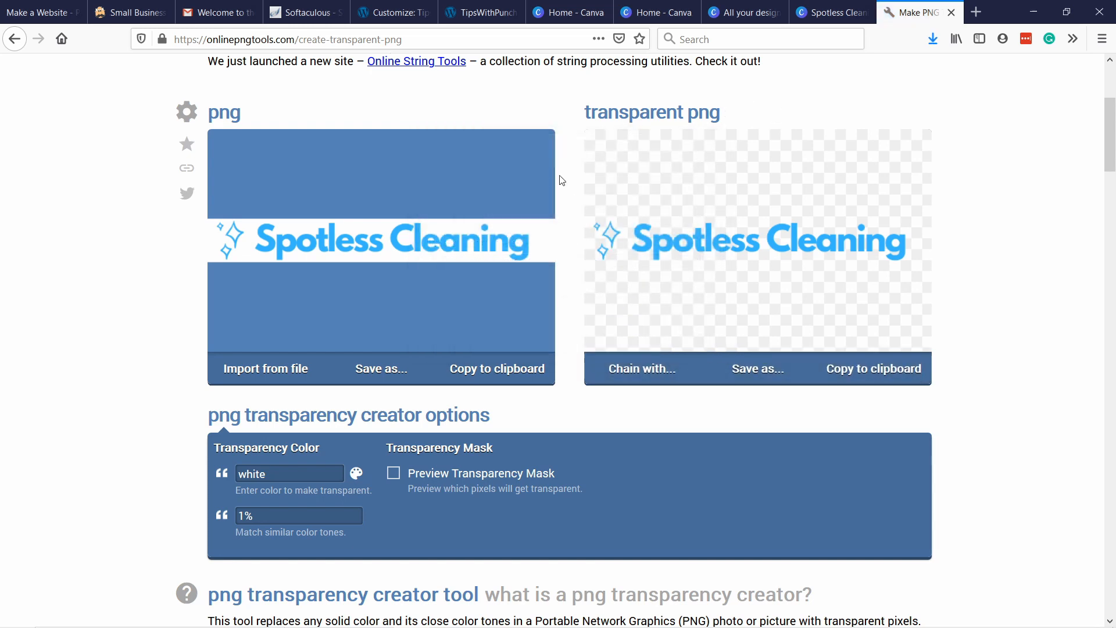
# View the downloaded output-onlinepngtools.png to check its transparent background, and close the image viewer.
pyautogui.click(932, 39)
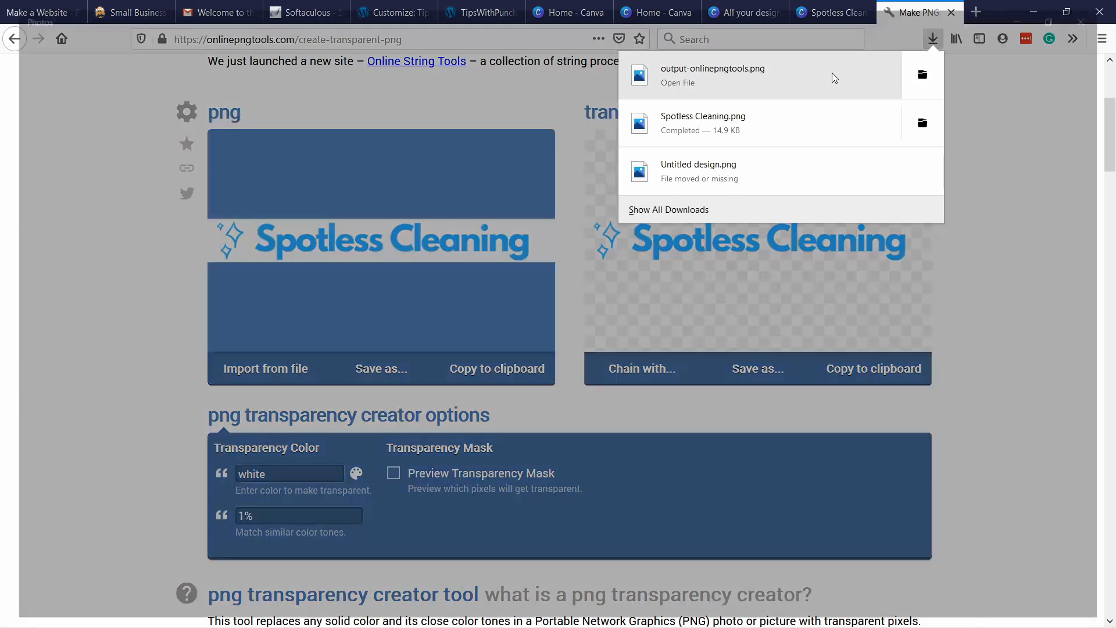
pyautogui.click(832, 75)
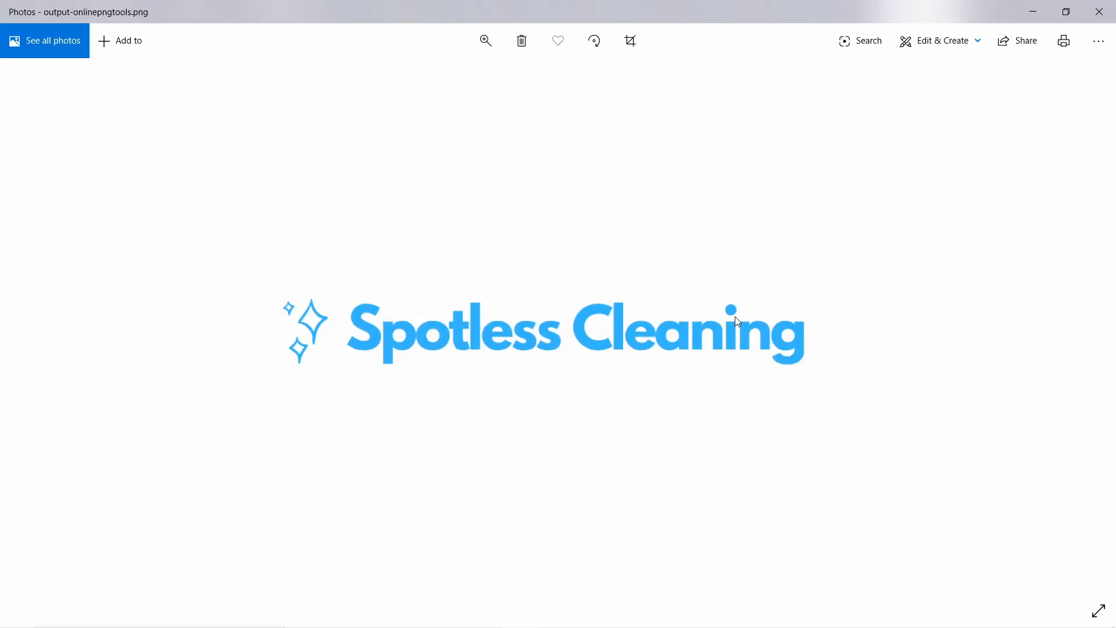
pyautogui.click(1099, 12)
# Rename output-onlinepngtools in the Tutorials folder as "spotless cleaning logo".
pyautogui.moveTo(341, 614)
pyautogui.click(416, 555)
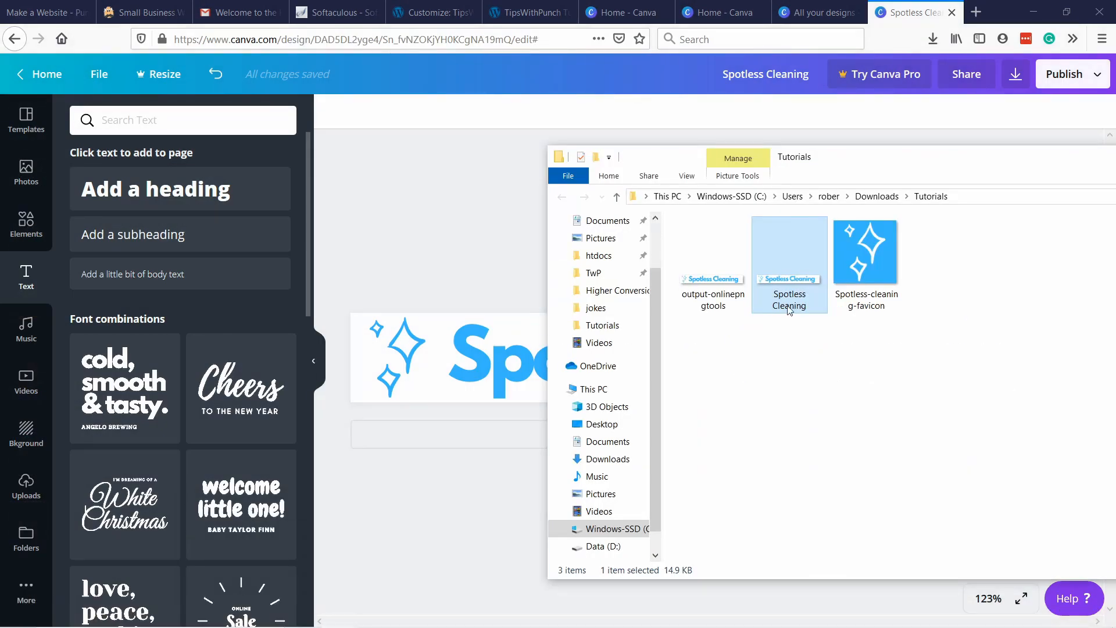
pyautogui.click(712, 309)
pyautogui.click(712, 306)
pyautogui.write('spo')
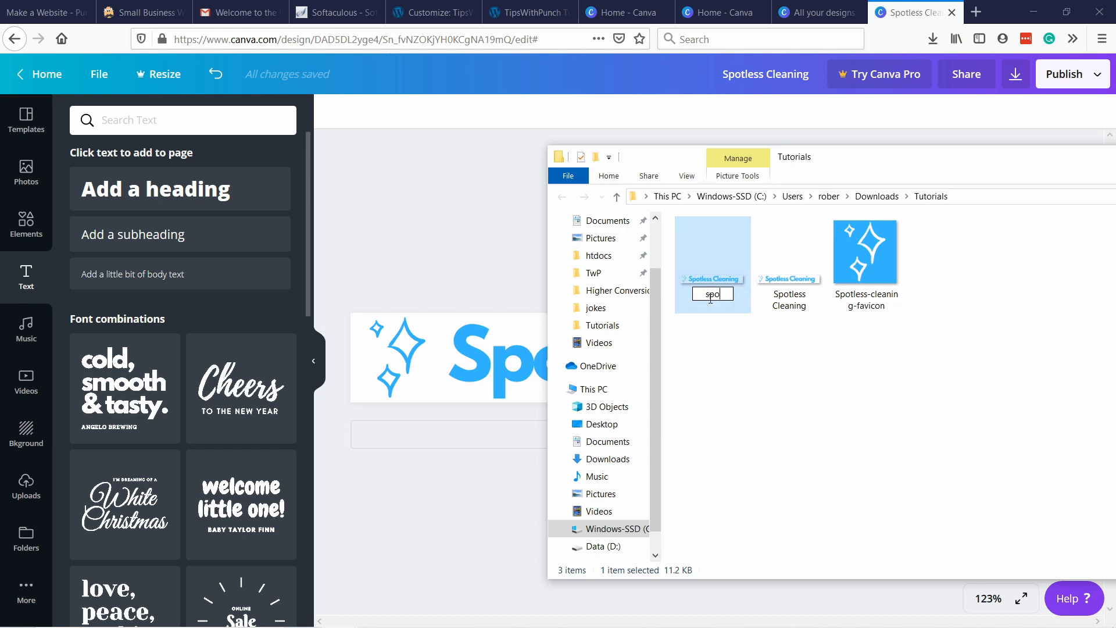
pyautogui.write('tless cleaning logo')
pyautogui.press('Return')
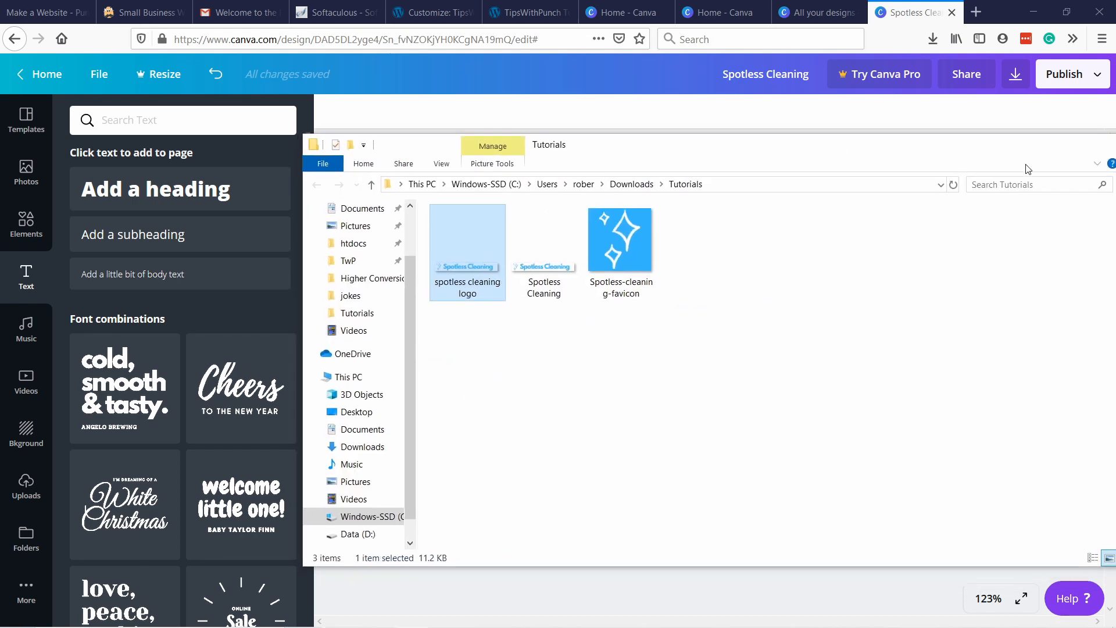
pyautogui.click(506, 209)
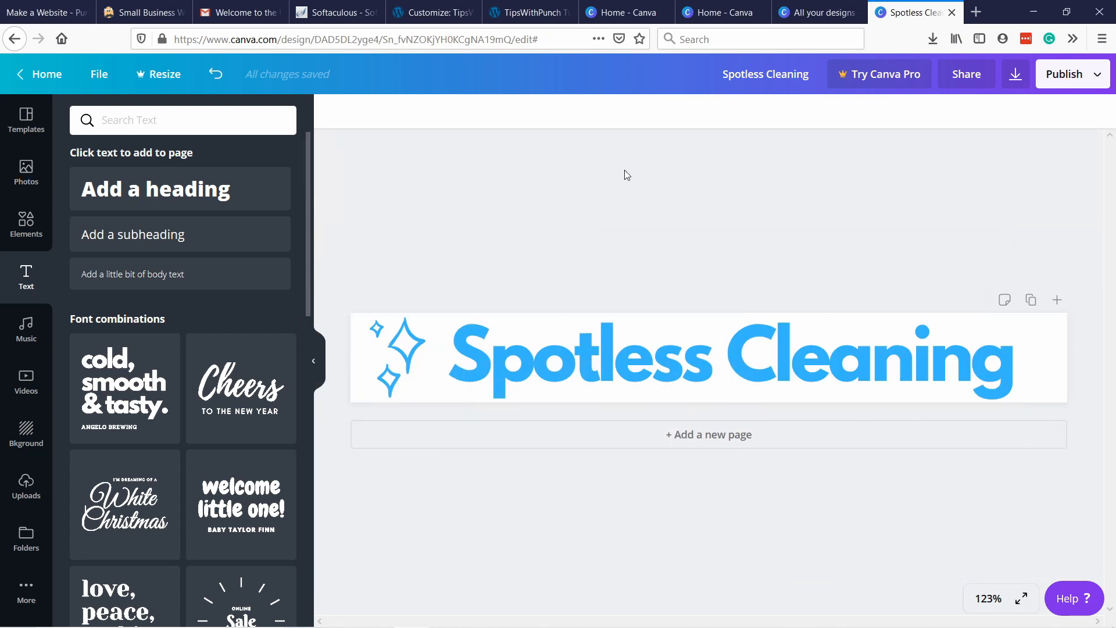
# Close the open Canva tabs and return to the WordPress Customizer's Site Identity settings.
pyautogui.click(951, 12)
pyautogui.click(952, 12)
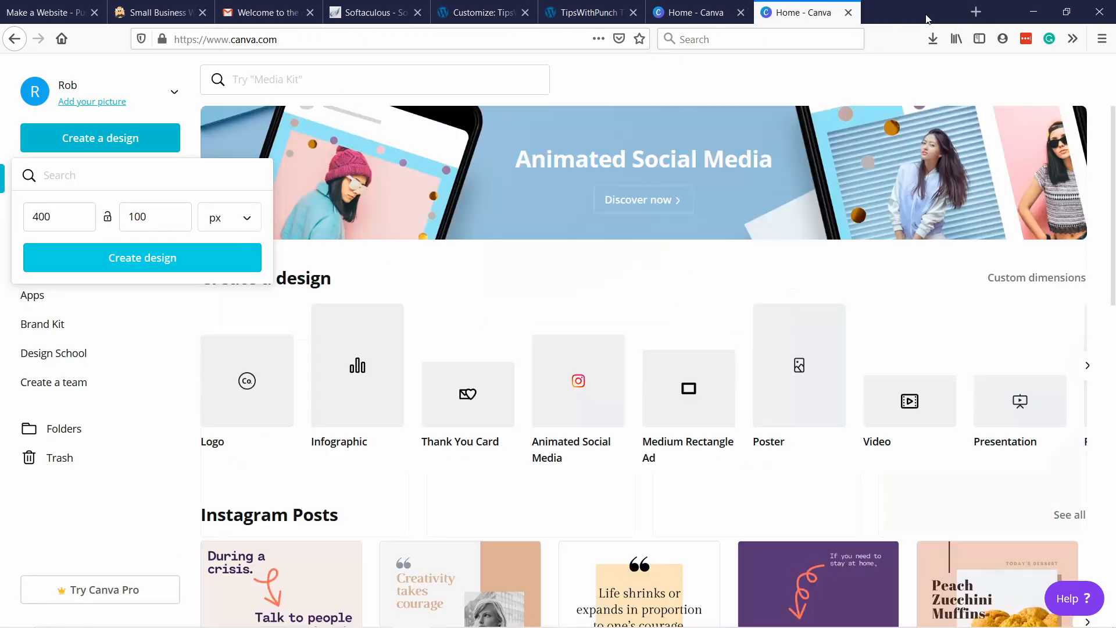
pyautogui.click(951, 12)
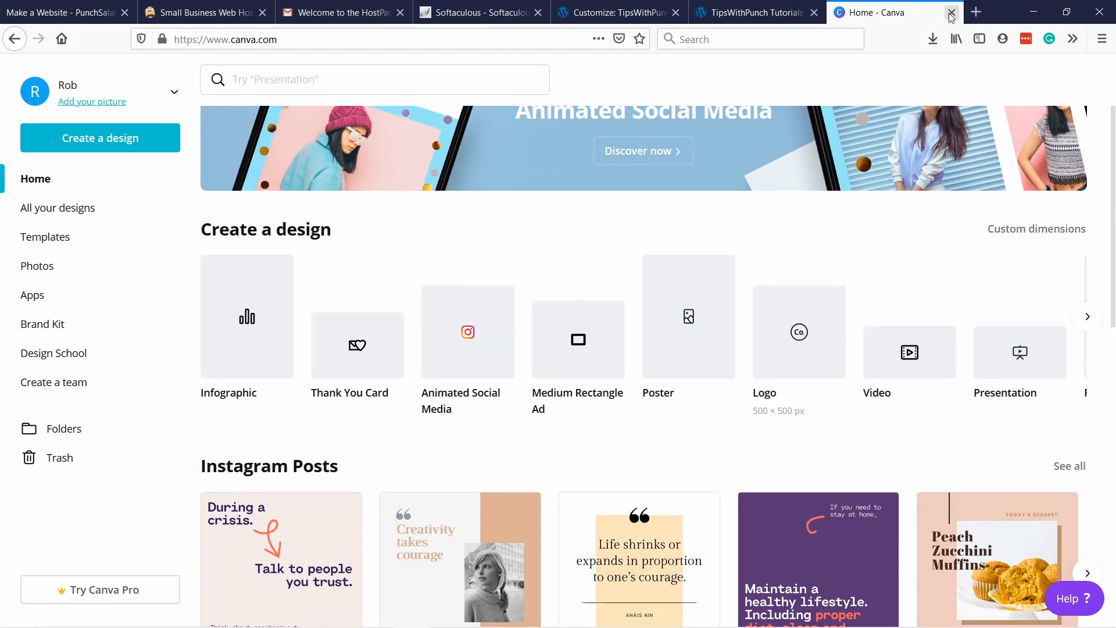
pyautogui.click(951, 12)
pyautogui.click(699, 21)
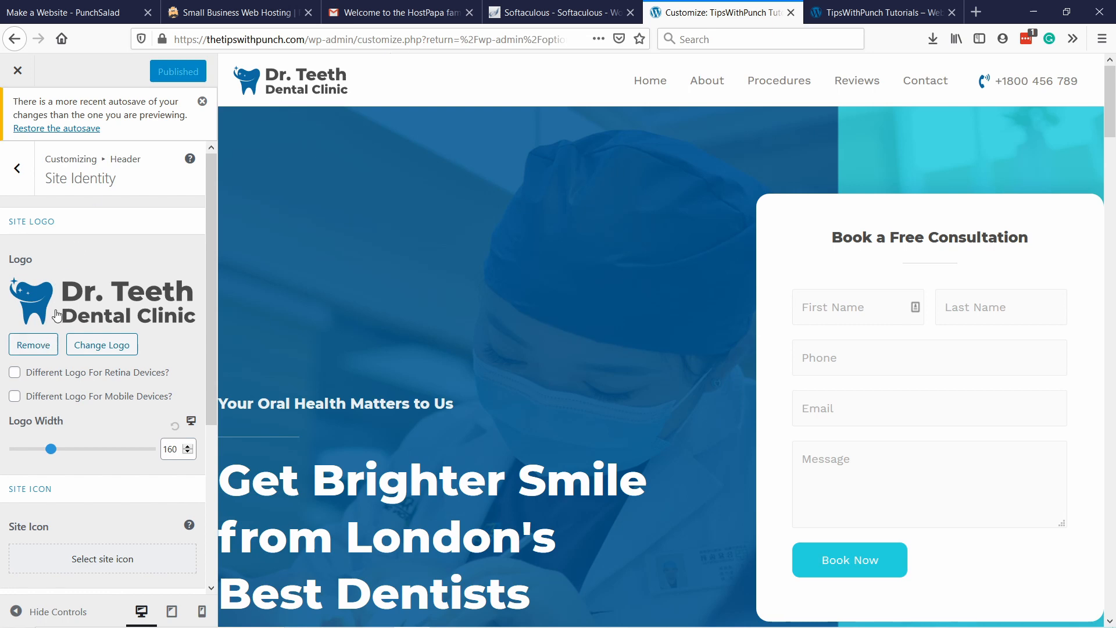
# Replace the site logo by uploading the "spotless cleaning logo" file from the Tutorials folder.
pyautogui.click(104, 345)
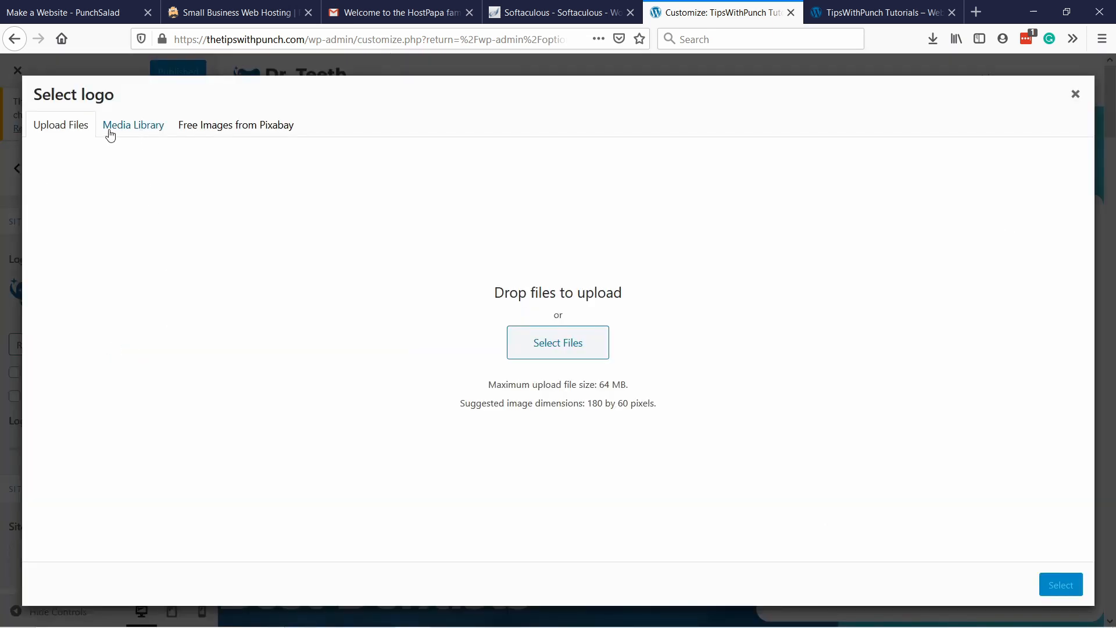
pyautogui.click(548, 348)
pyautogui.doubleClick(192, 118)
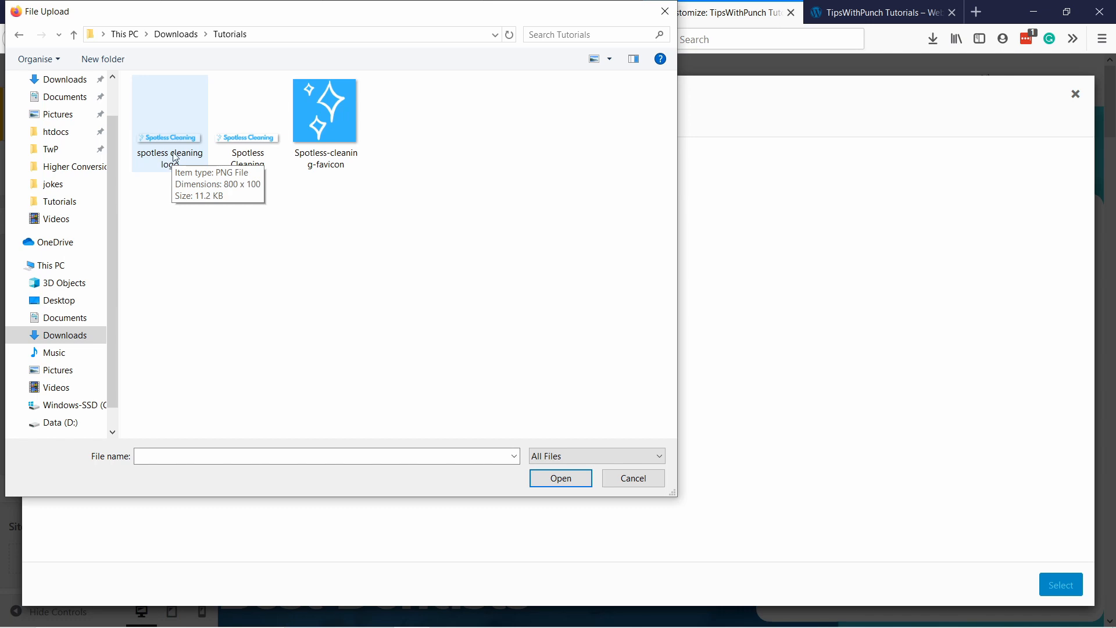
pyautogui.click(165, 149)
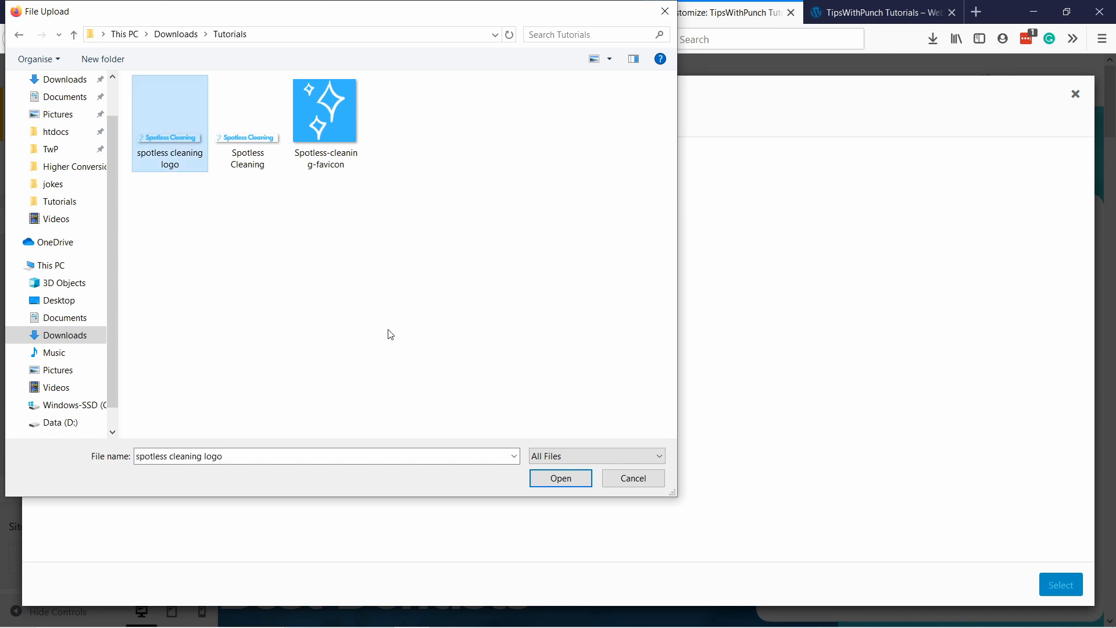
pyautogui.click(561, 478)
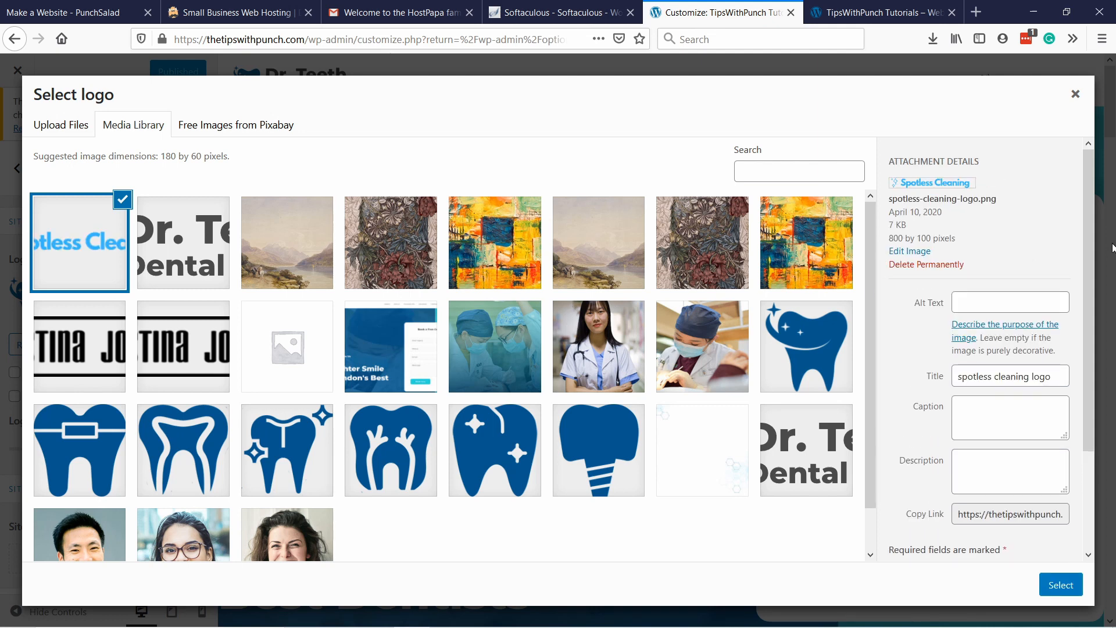
# Set the uploaded logo's alt text to "Sptoless Cleaning Logo" in its attachment details.
pyautogui.scroll(-2, 960, 324)
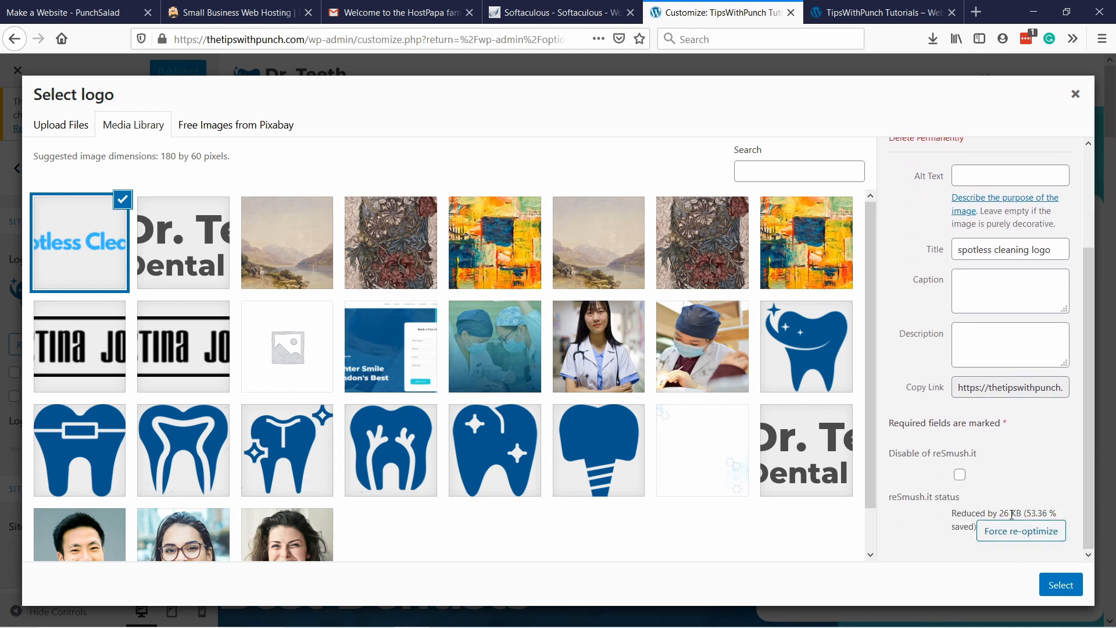
pyautogui.scroll(2, 1014, 518)
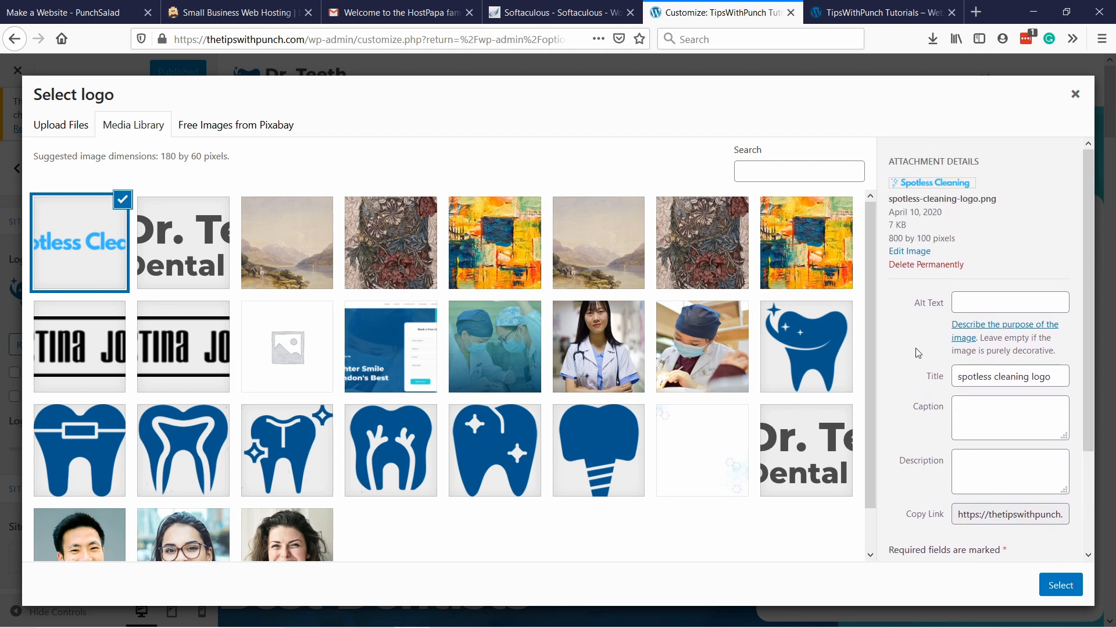
pyautogui.click(958, 302)
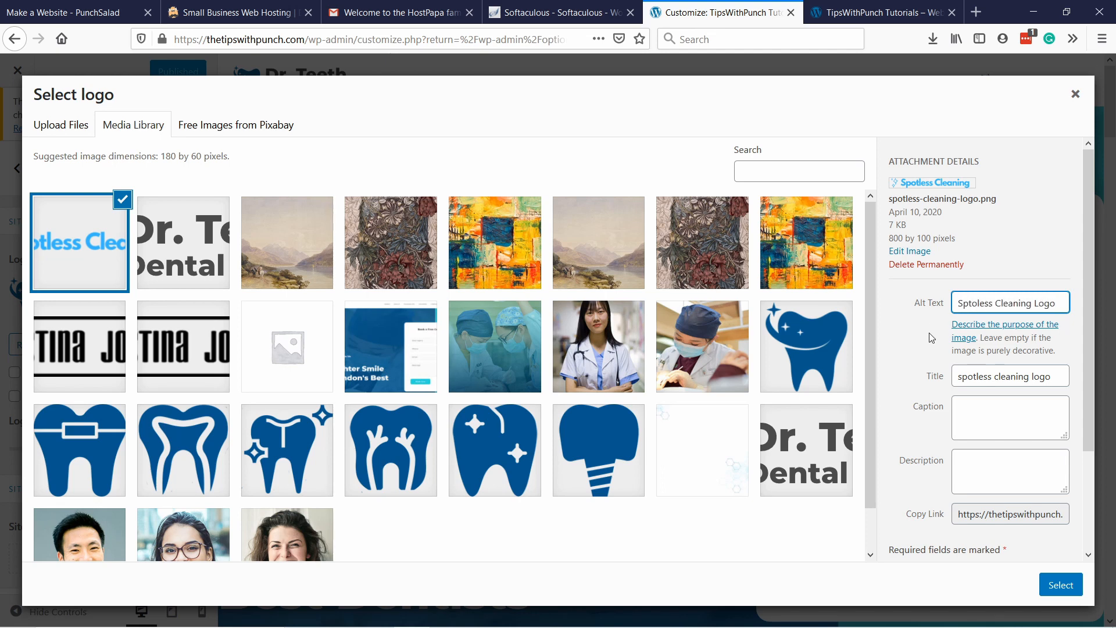
# Crop the selected site logo to the sparkle icon and full "Spotless Cleaning" text, trimming the empty side margins.
pyautogui.click(1057, 587)
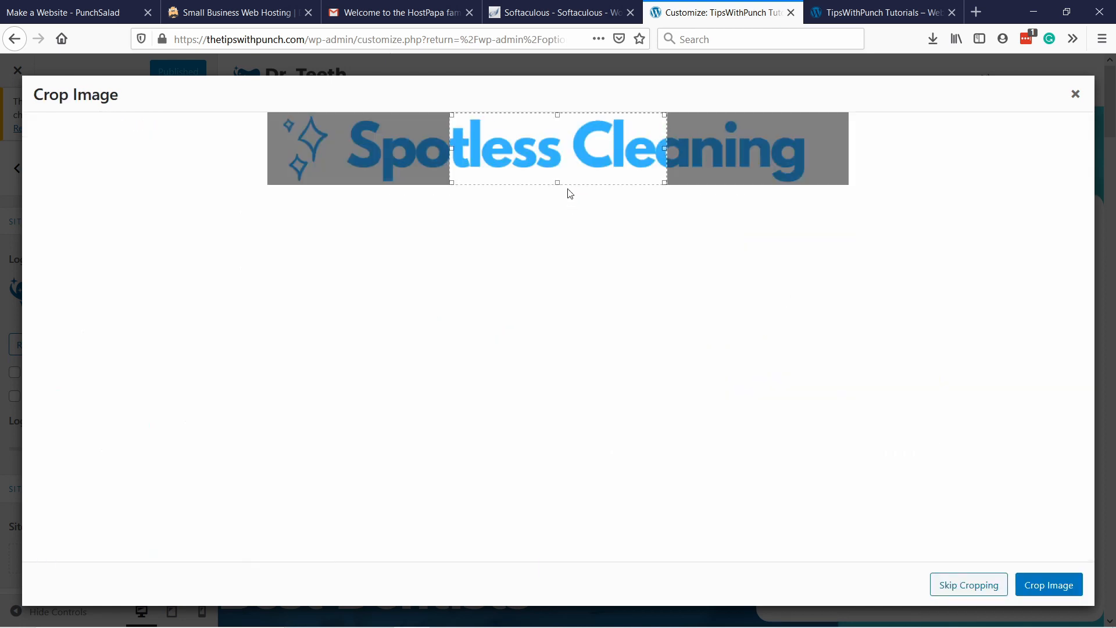
pyautogui.moveTo(451, 148); pyautogui.dragTo(209, 155)
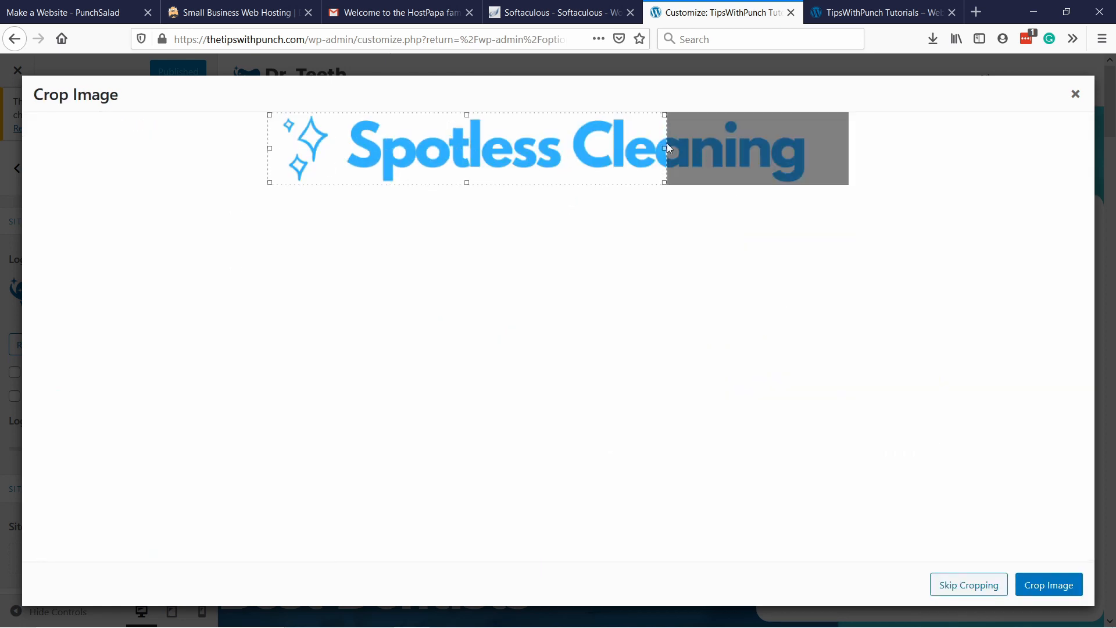
pyautogui.moveTo(666, 150); pyautogui.dragTo(809, 148)
pyautogui.moveTo(271, 149); pyautogui.dragTo(278, 149)
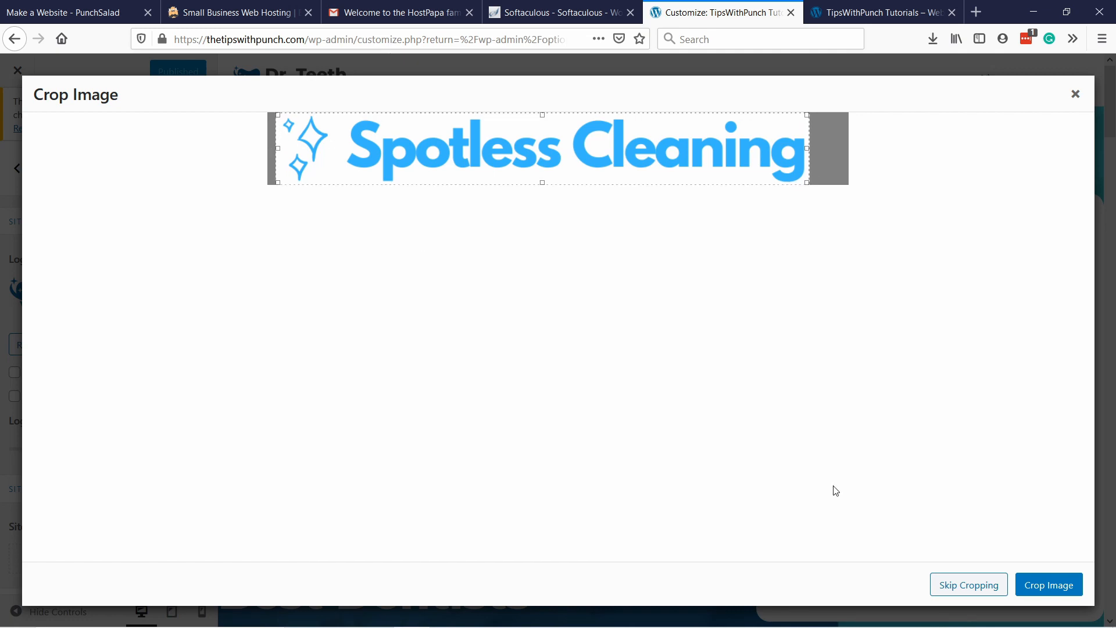
pyautogui.click(1051, 586)
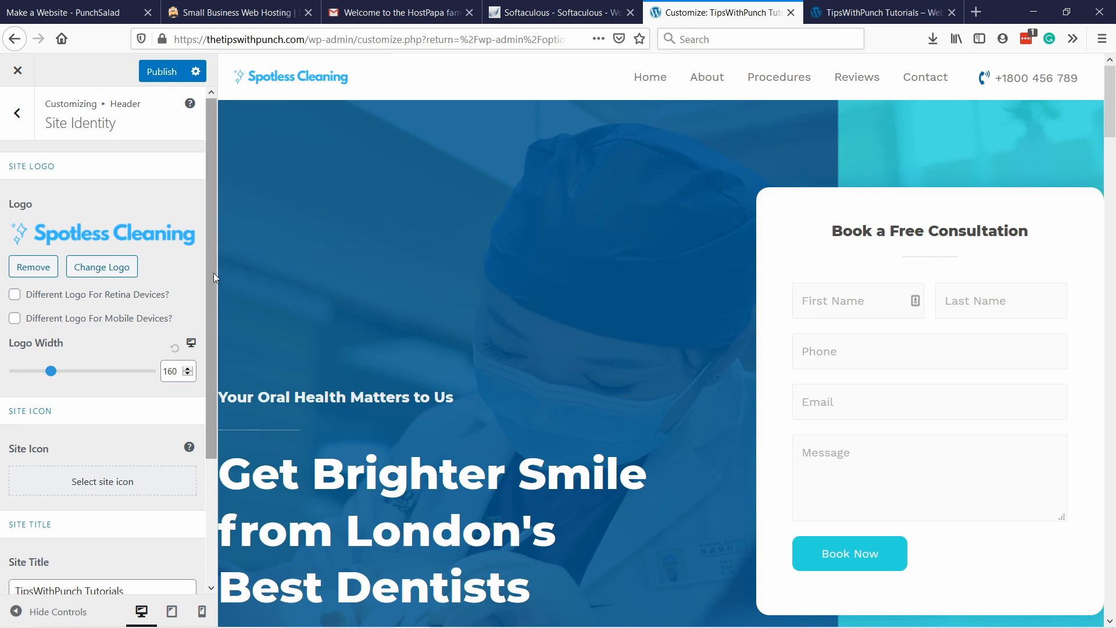
# Set the site icon from the spotless cleaning logo image, cropped to just the sparkle stars.
pyautogui.moveTo(214, 274); pyautogui.dragTo(224, 363)
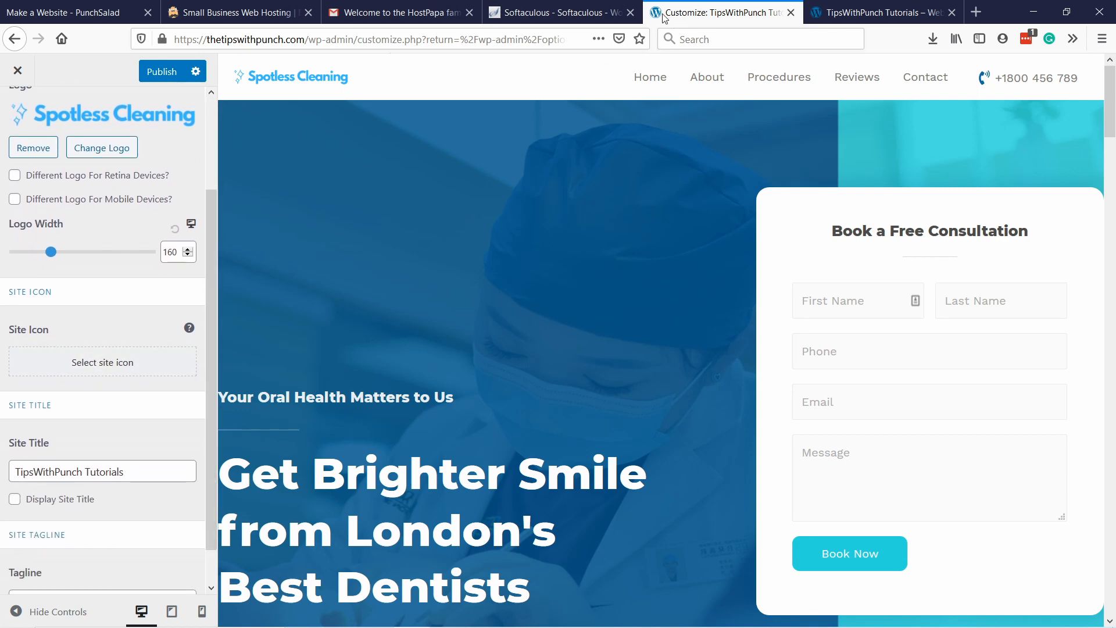
pyautogui.click(87, 362)
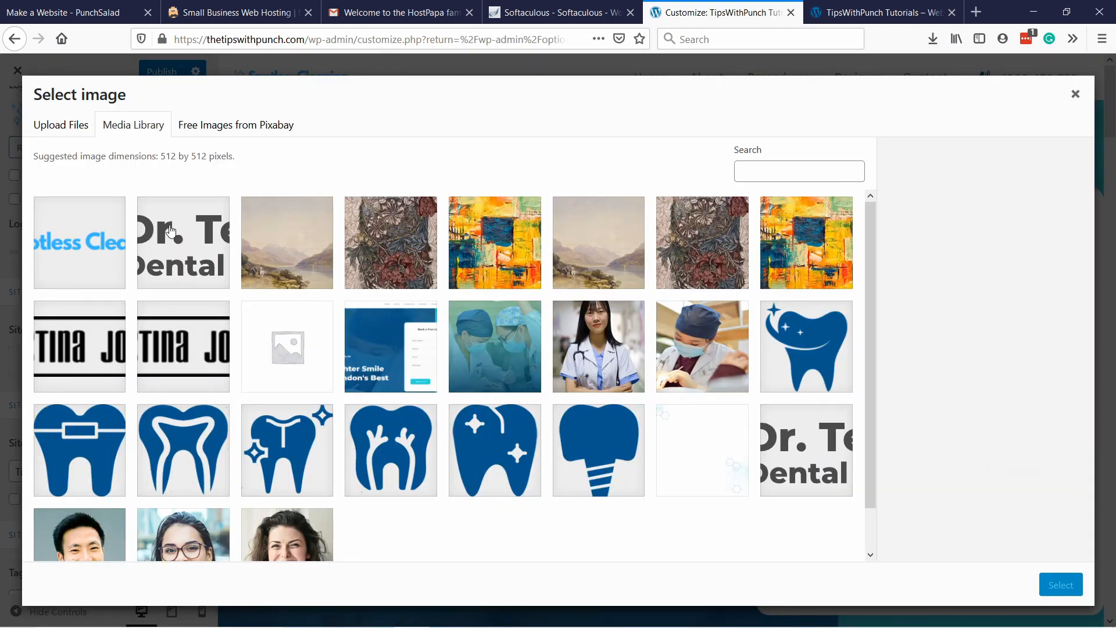
pyautogui.click(67, 234)
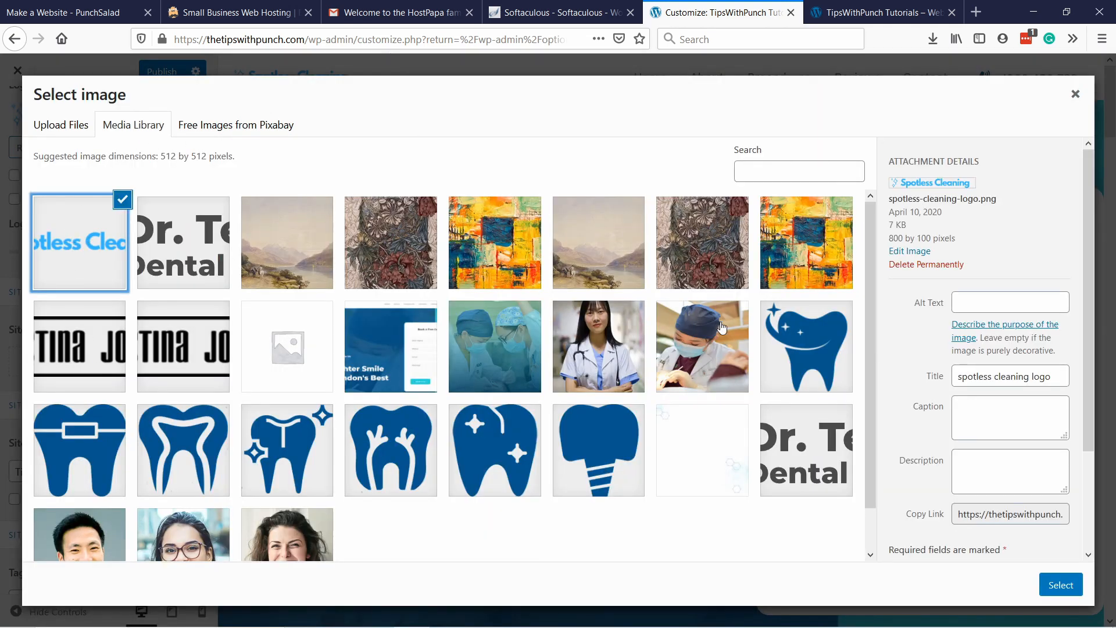
pyautogui.click(1061, 585)
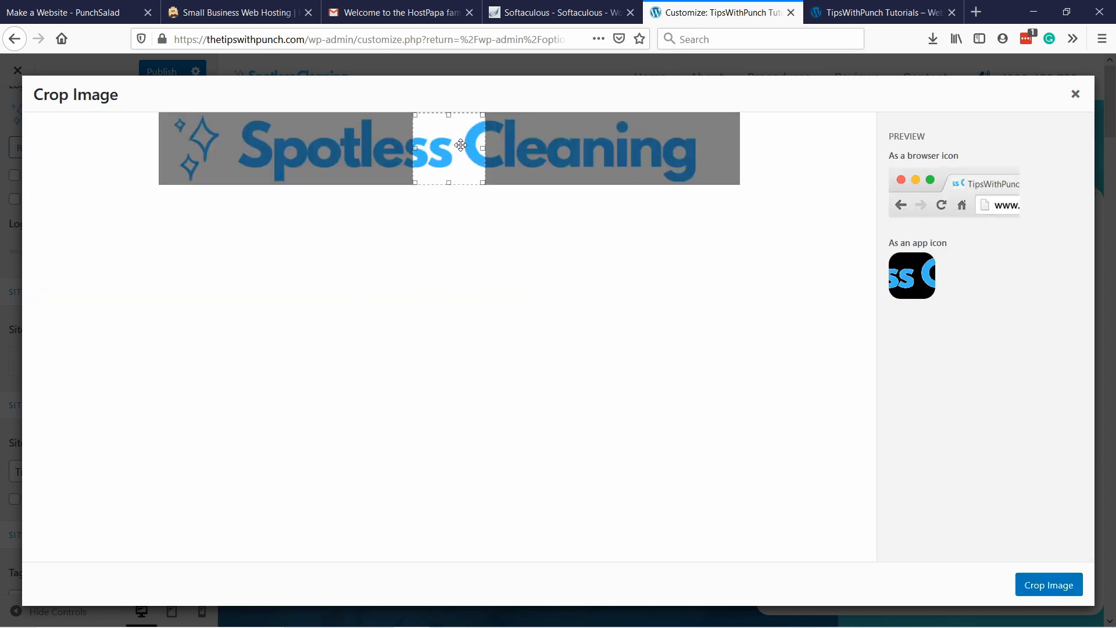
pyautogui.moveTo(461, 145); pyautogui.dragTo(192, 145)
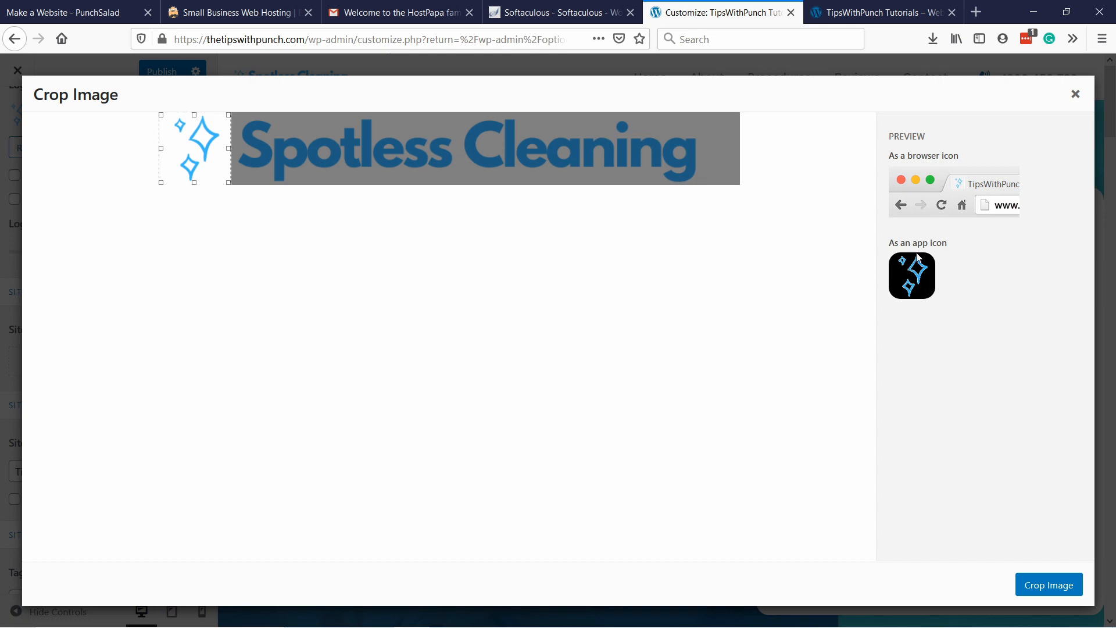
pyautogui.click(1051, 588)
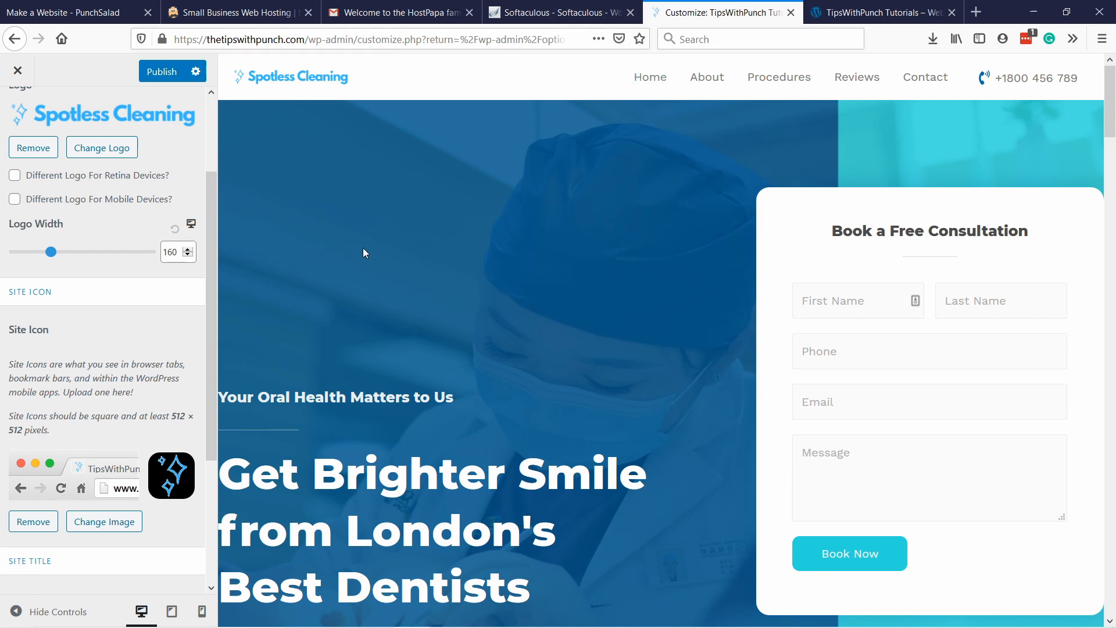
# Change the site title to "Spotless Cleaning".
pyautogui.scroll(-3, 132, 270)
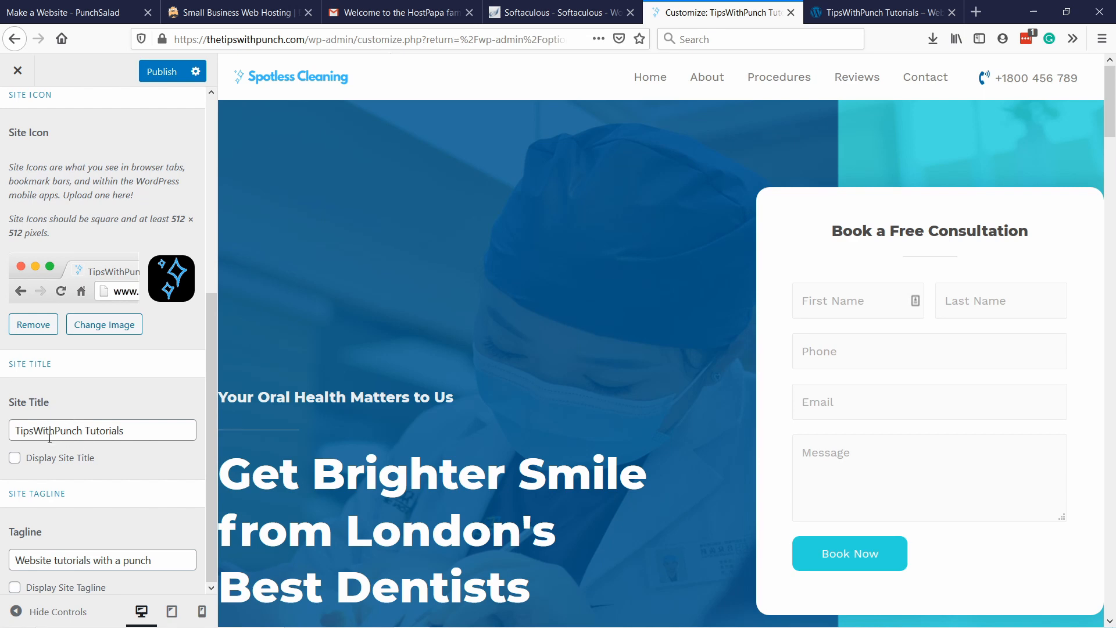
pyautogui.moveTo(147, 429); pyautogui.dragTo(10, 439)
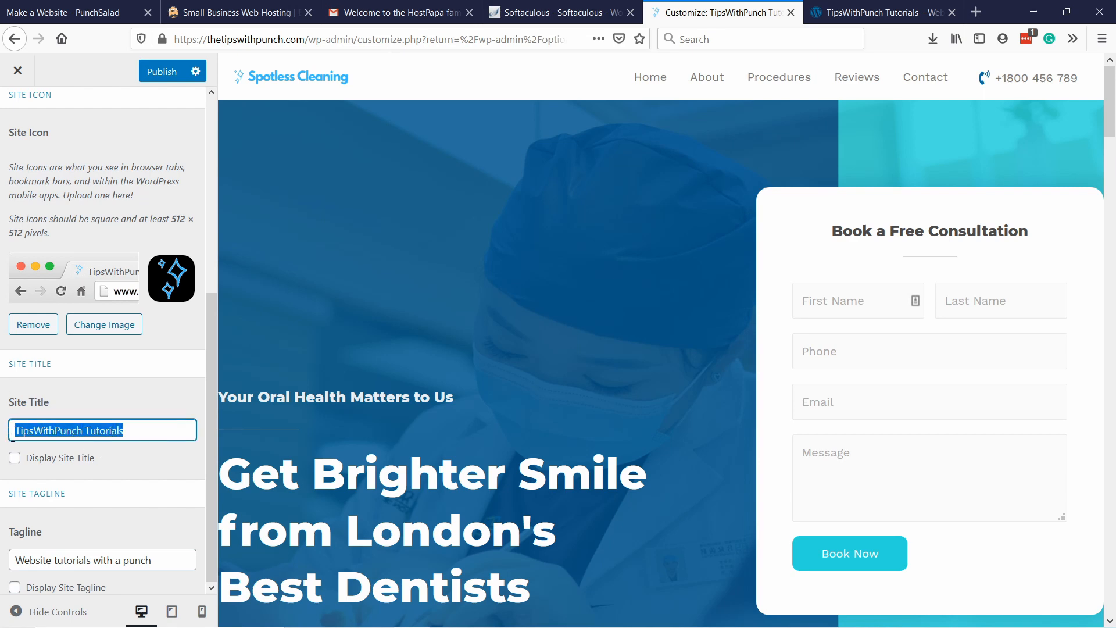
pyautogui.write('Clea')
pyautogui.press('BackSpace')
pyautogui.press('BackSpace')
pyautogui.press('BackSpace')
pyautogui.write('Spot')
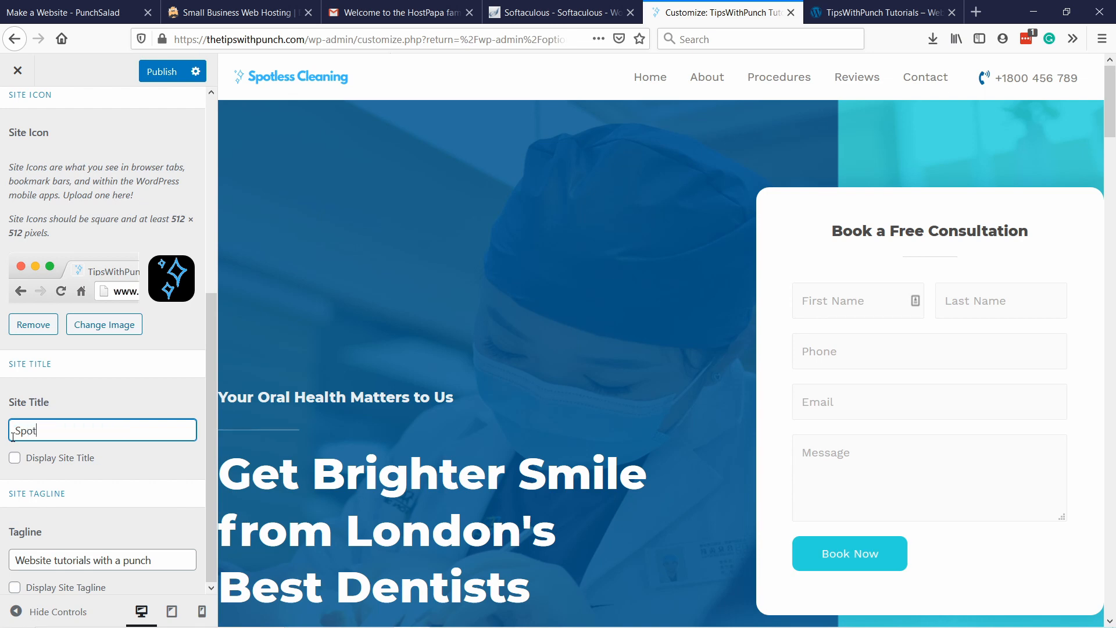
pyautogui.write('less Cleaning')
# Set the site tagline to "Cleaning services with a punch!" and publish the site identity changes.
pyautogui.moveTo(196, 562); pyautogui.dragTo(2, 560)
pyautogui.write('Cleaning services')
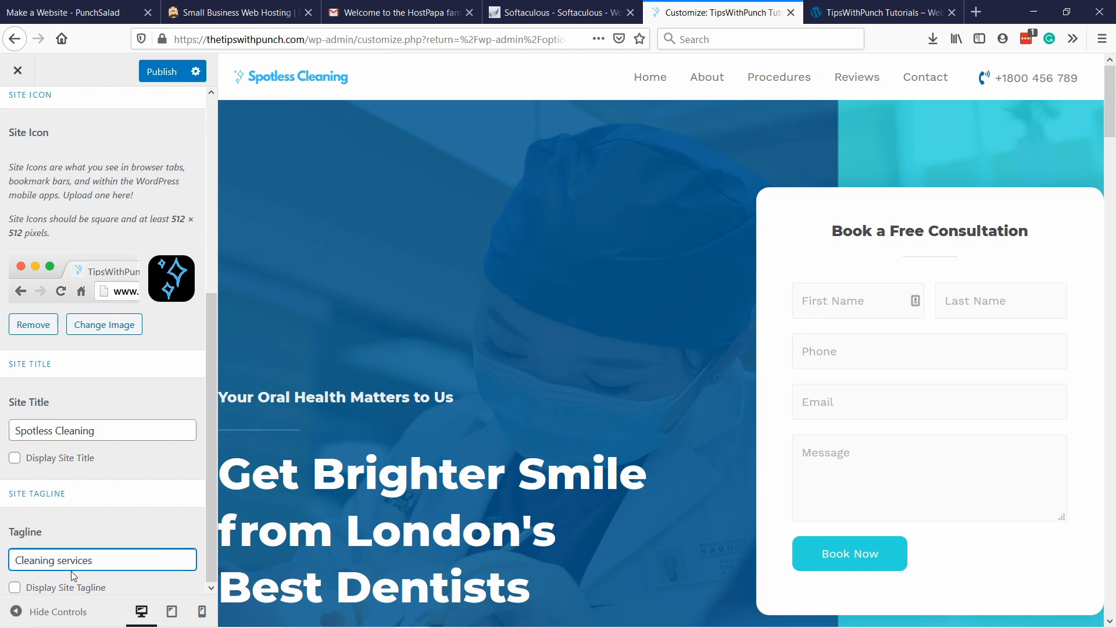
pyautogui.write(' with a punch!')
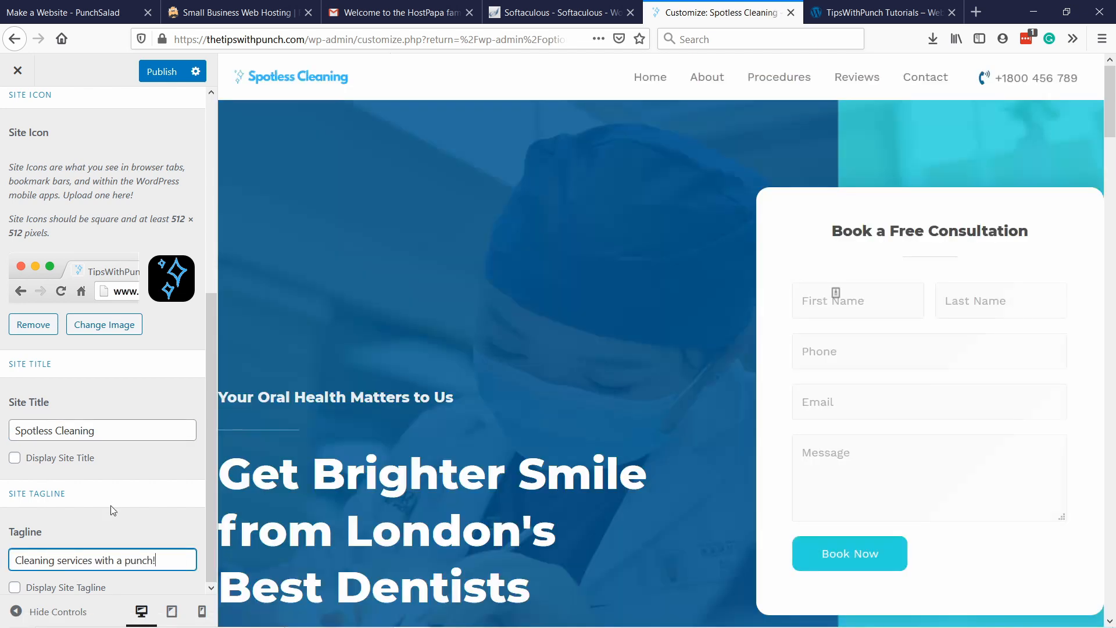
pyautogui.click(114, 518)
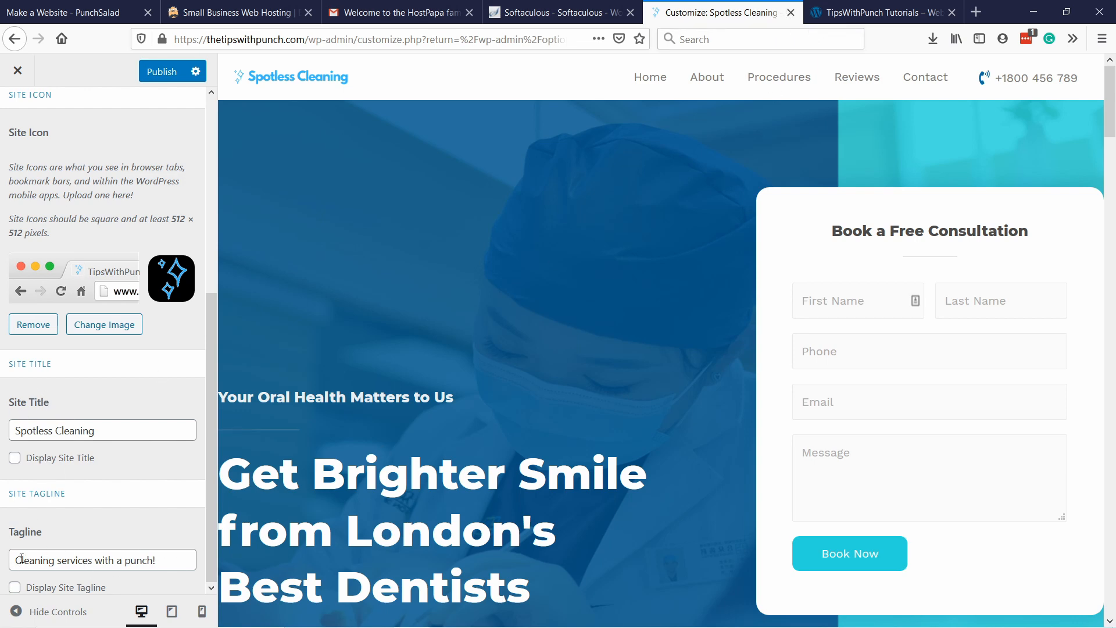
pyautogui.click(158, 79)
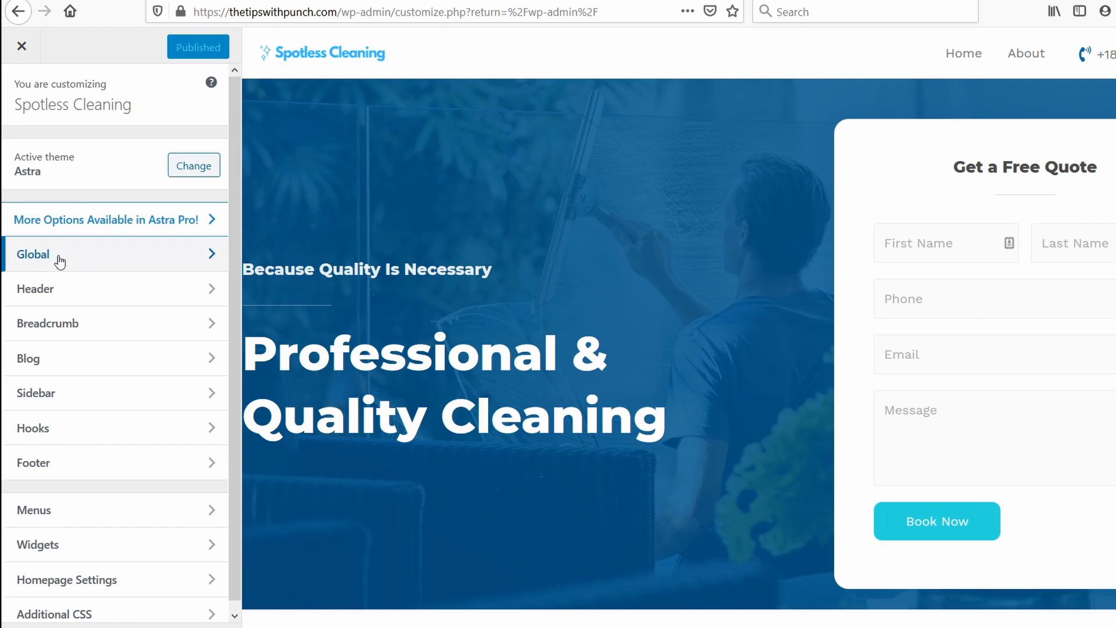
# Examine the global base typography settings for body and content, and return to the Global options.
pyautogui.click(59, 260)
pyautogui.click(59, 154)
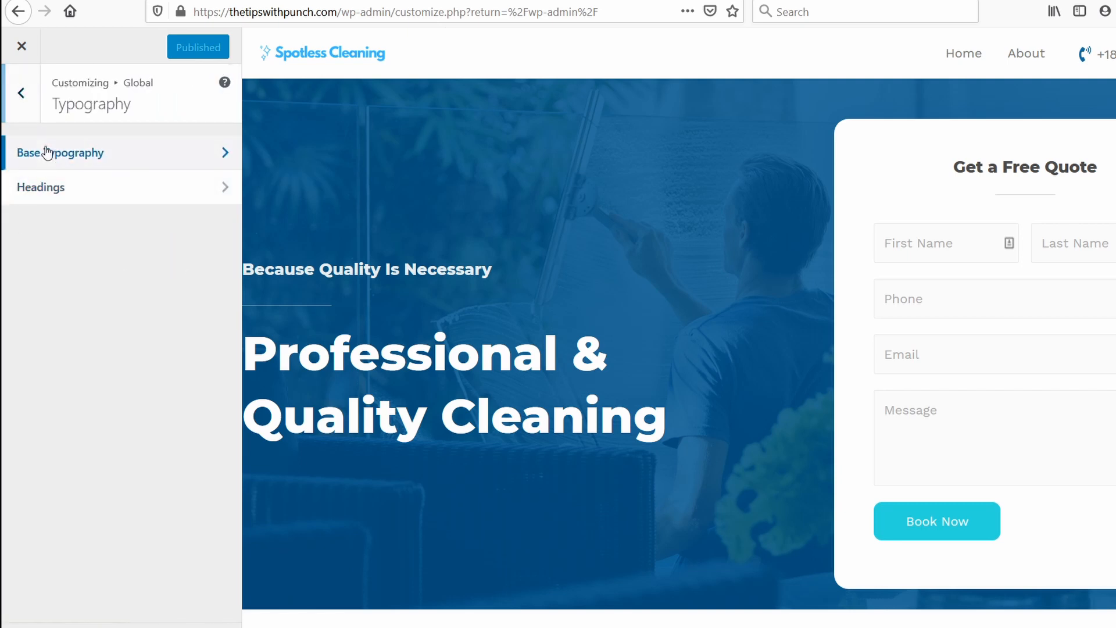
pyautogui.click(47, 152)
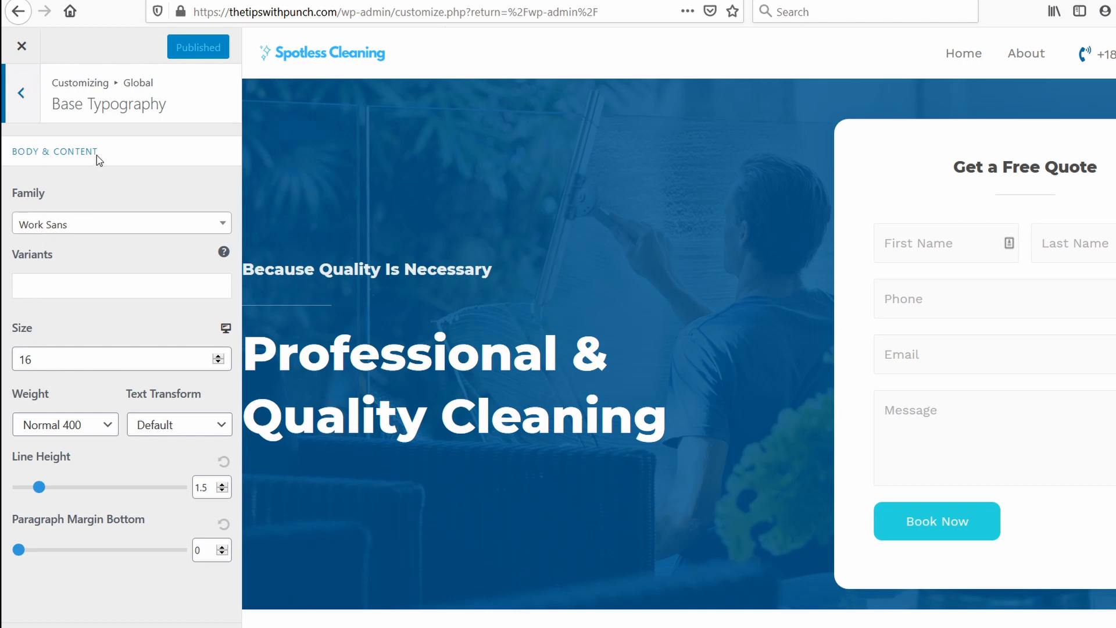
pyautogui.click(30, 95)
pyautogui.click(23, 99)
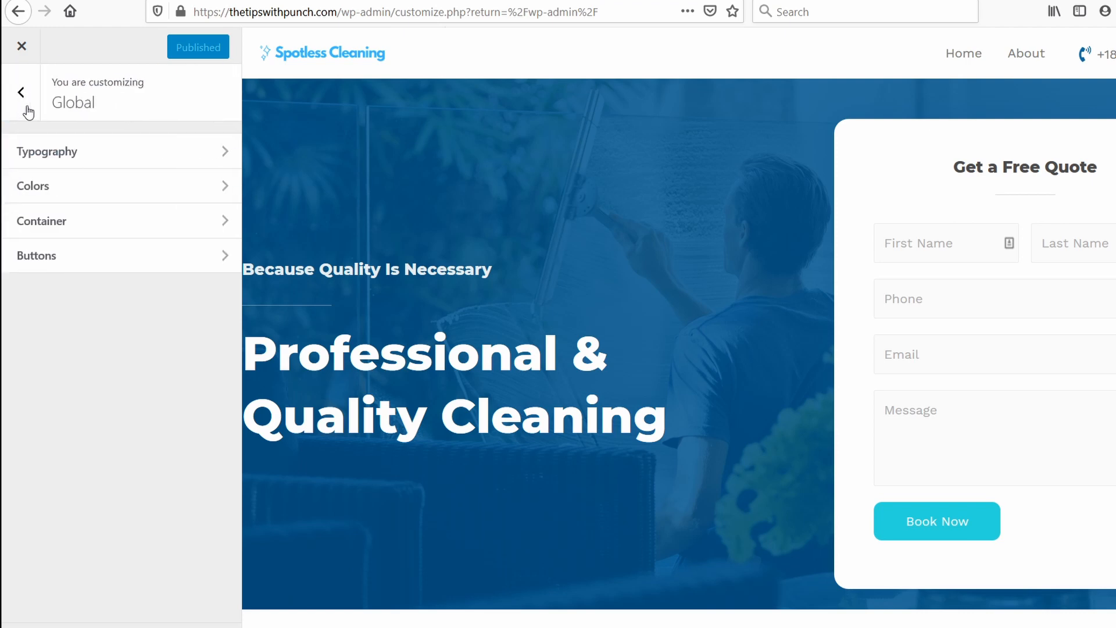
# Set the link color in the global base colors to the preset blue and return to the main customizer options.
pyautogui.click(42, 188)
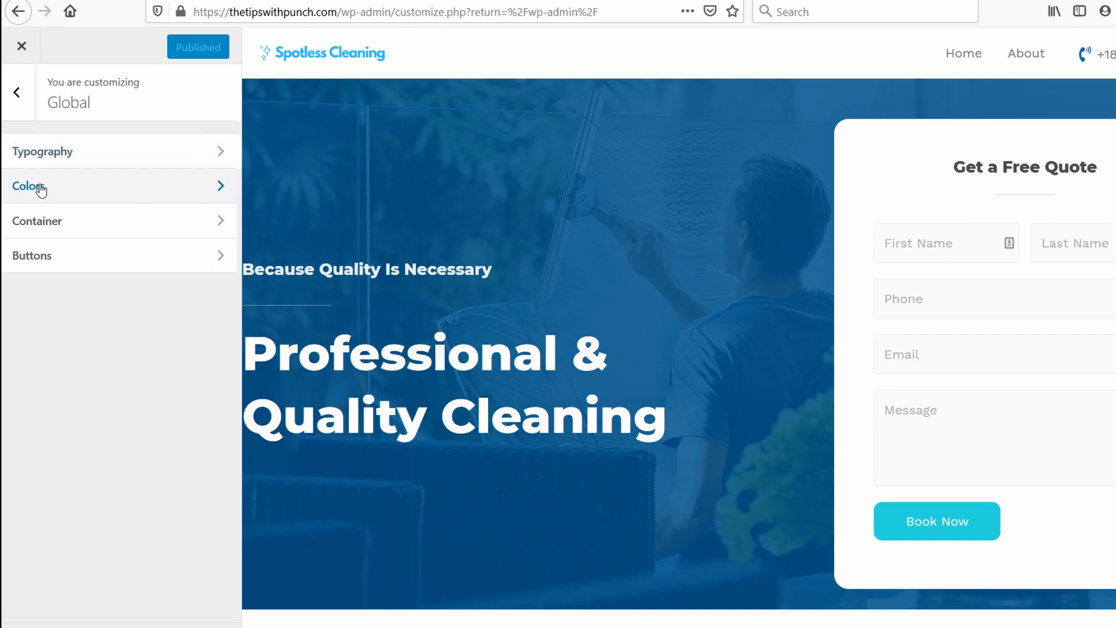
pyautogui.click(57, 165)
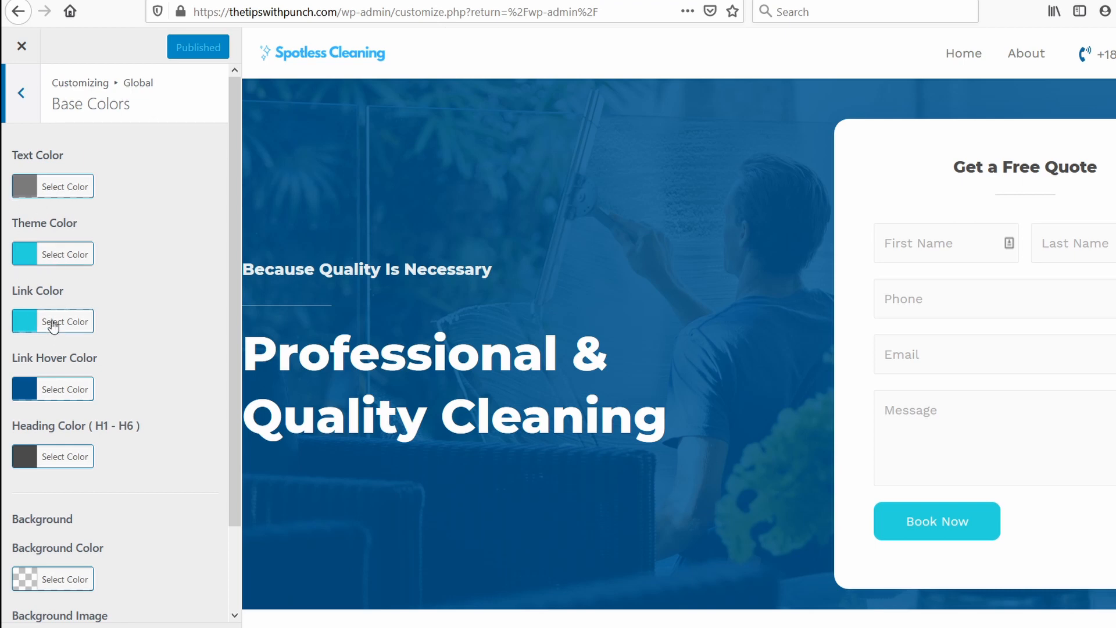
pyautogui.click(26, 329)
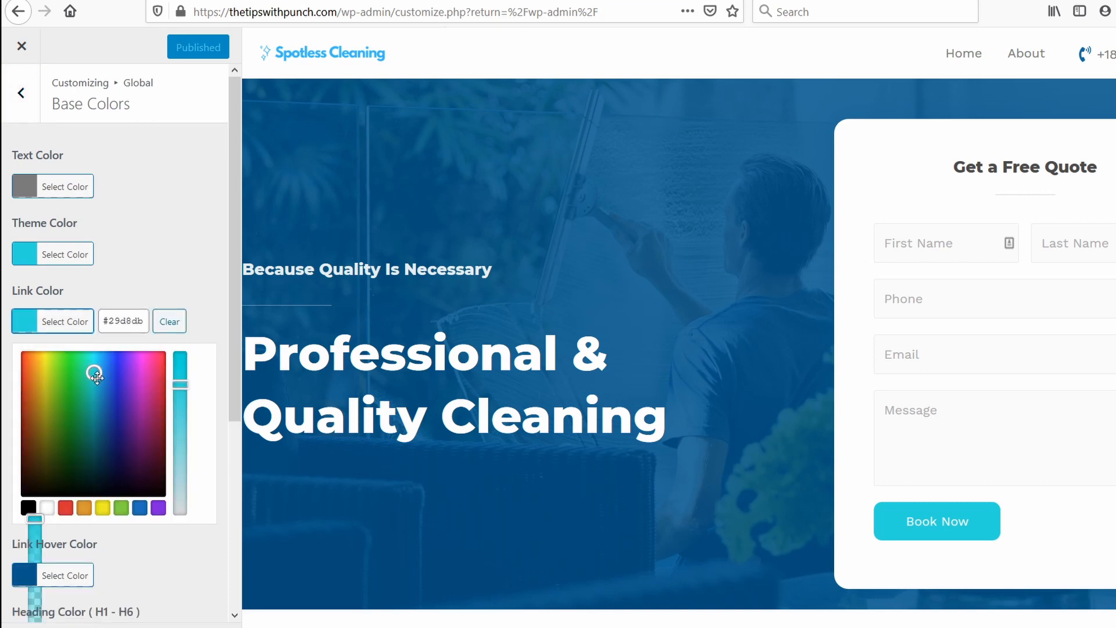
pyautogui.click(144, 507)
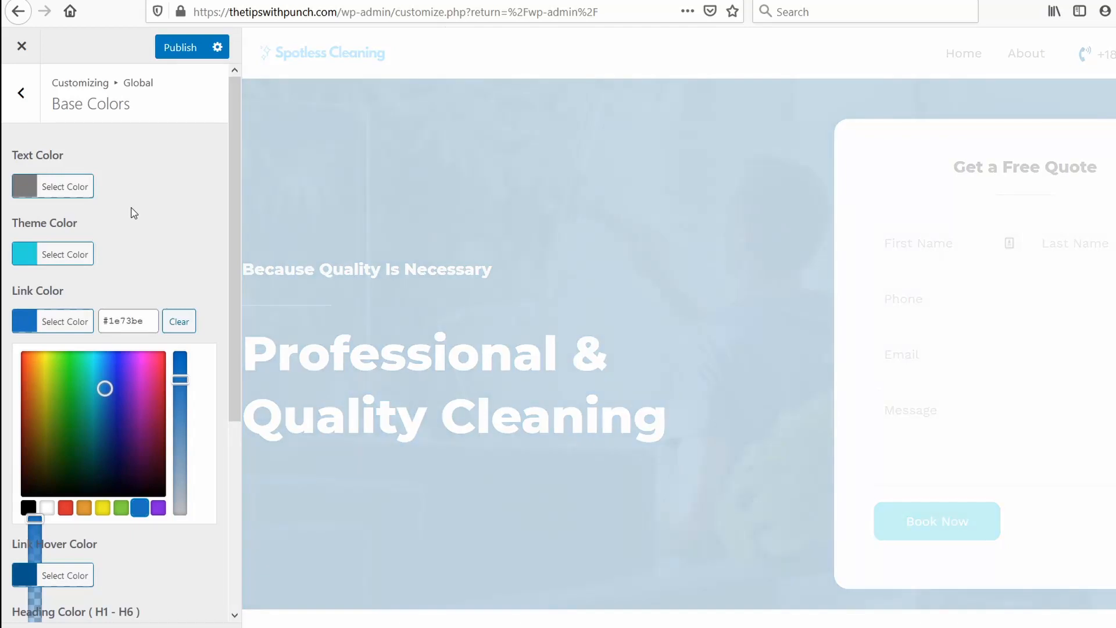
pyautogui.click(21, 93)
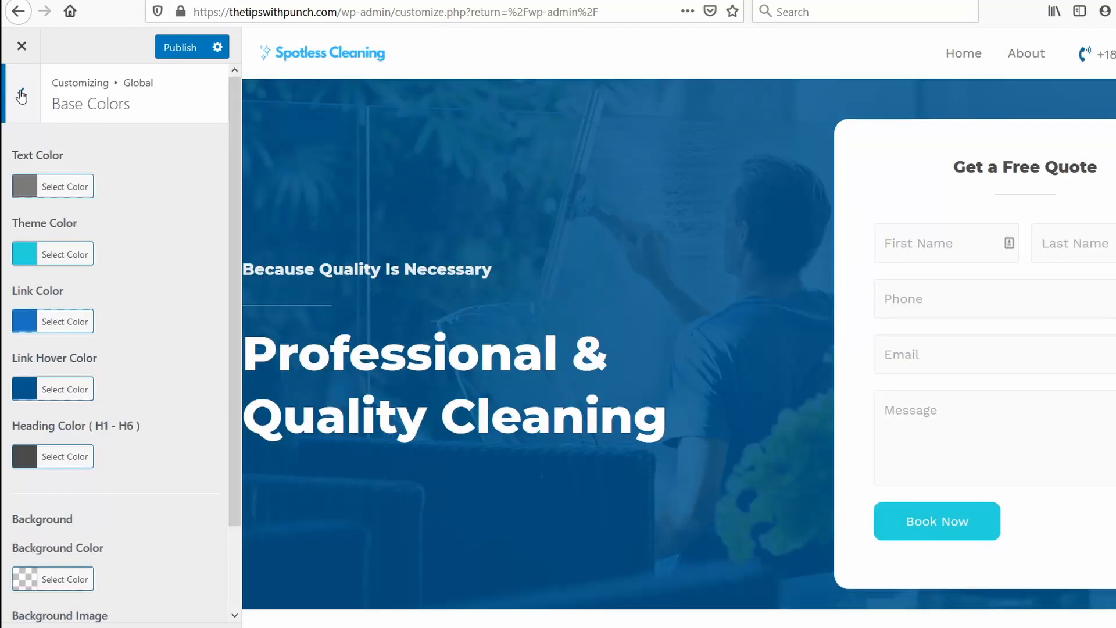
pyautogui.click(21, 94)
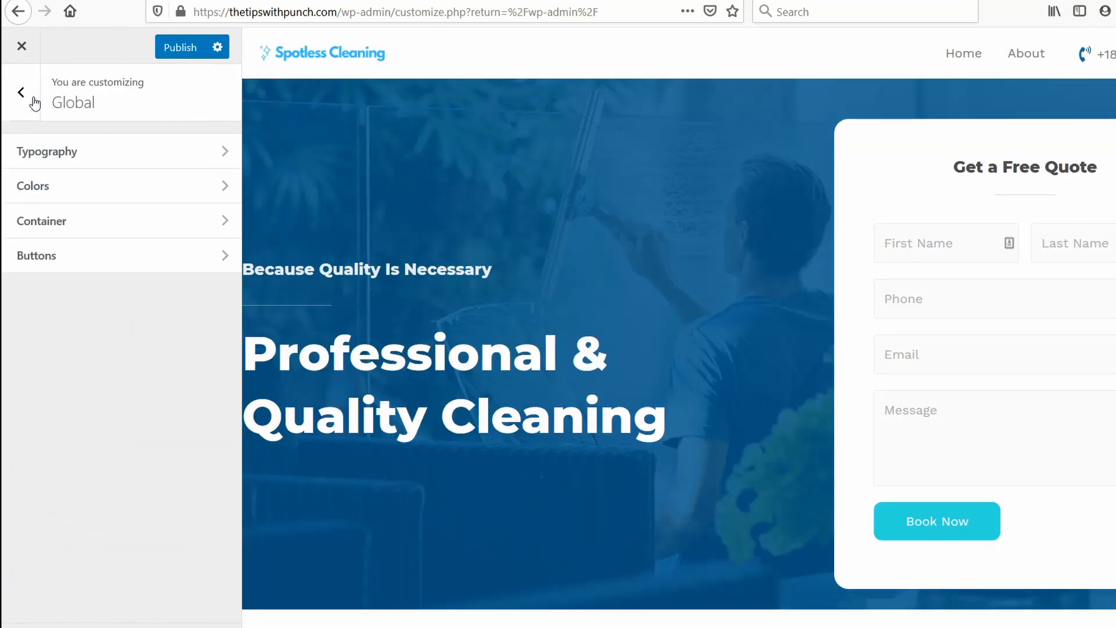
pyautogui.click(21, 93)
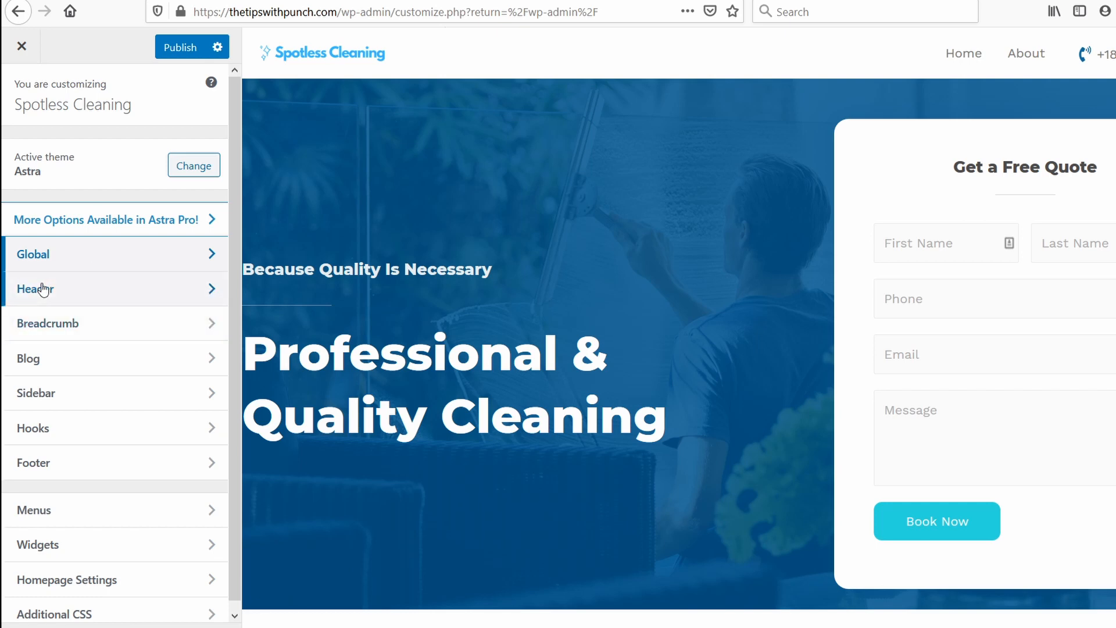
# Review which options the Header and Footer sections of the customizer offer.
pyautogui.click(41, 288)
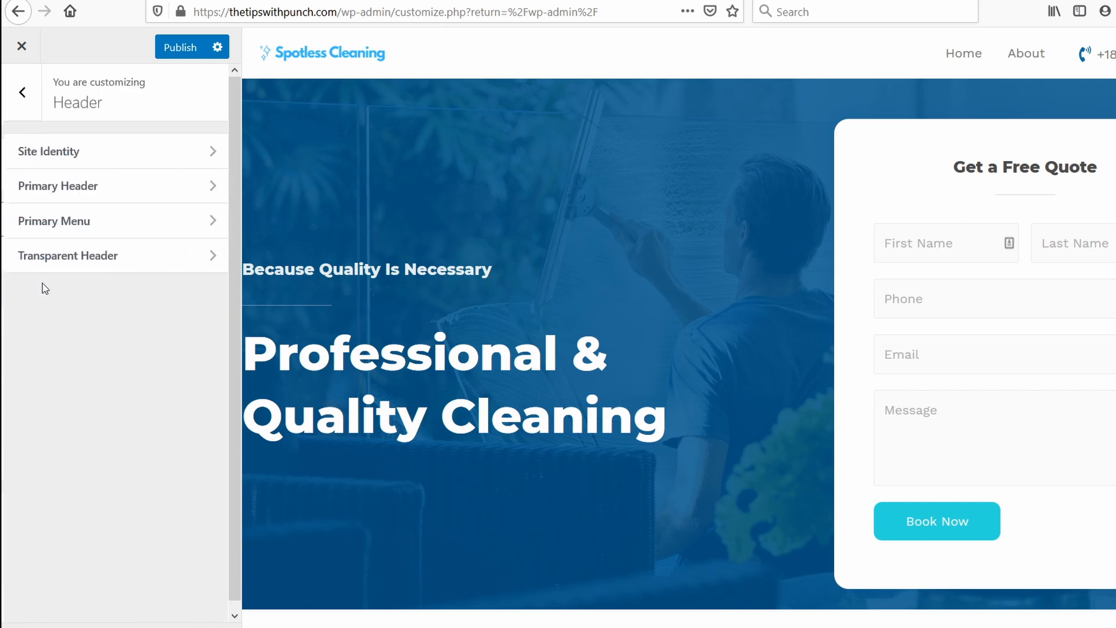
pyautogui.click(20, 94)
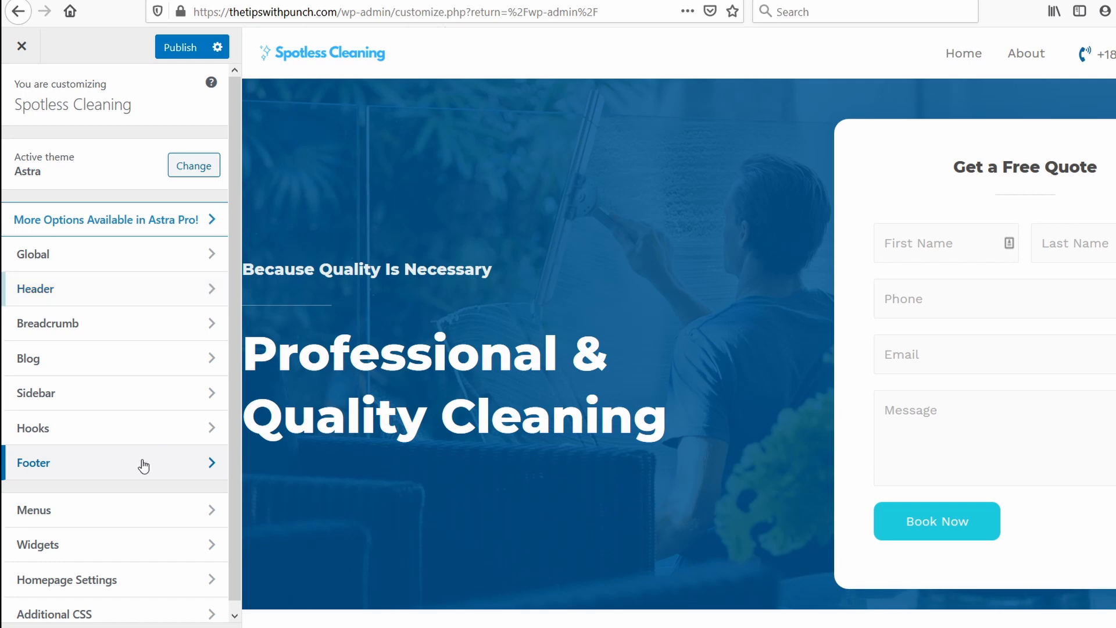
pyautogui.click(143, 464)
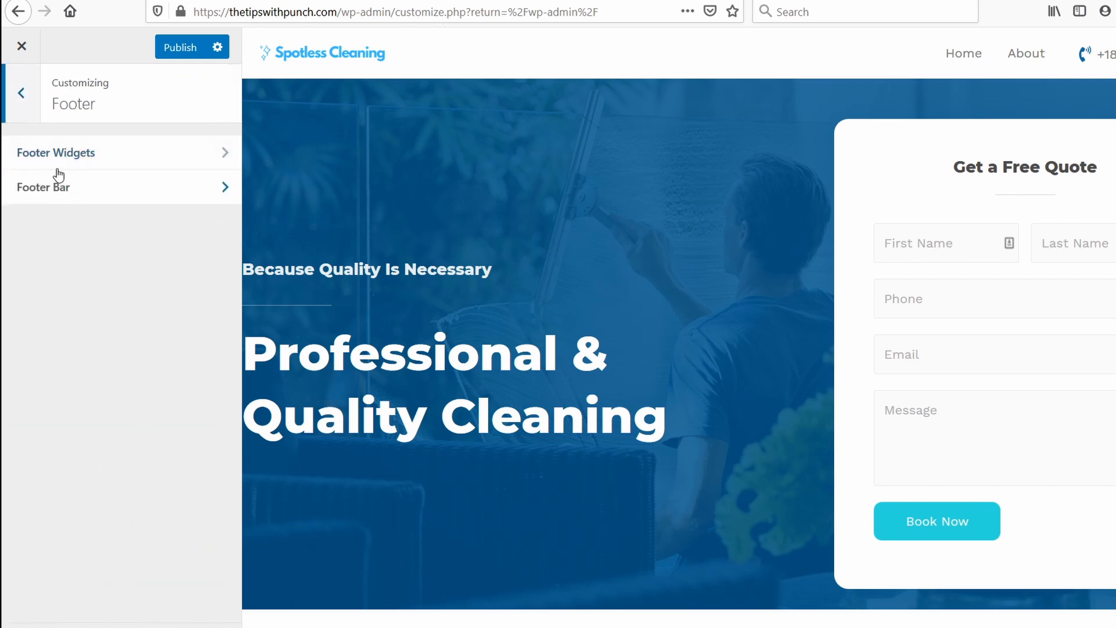
pyautogui.click(22, 92)
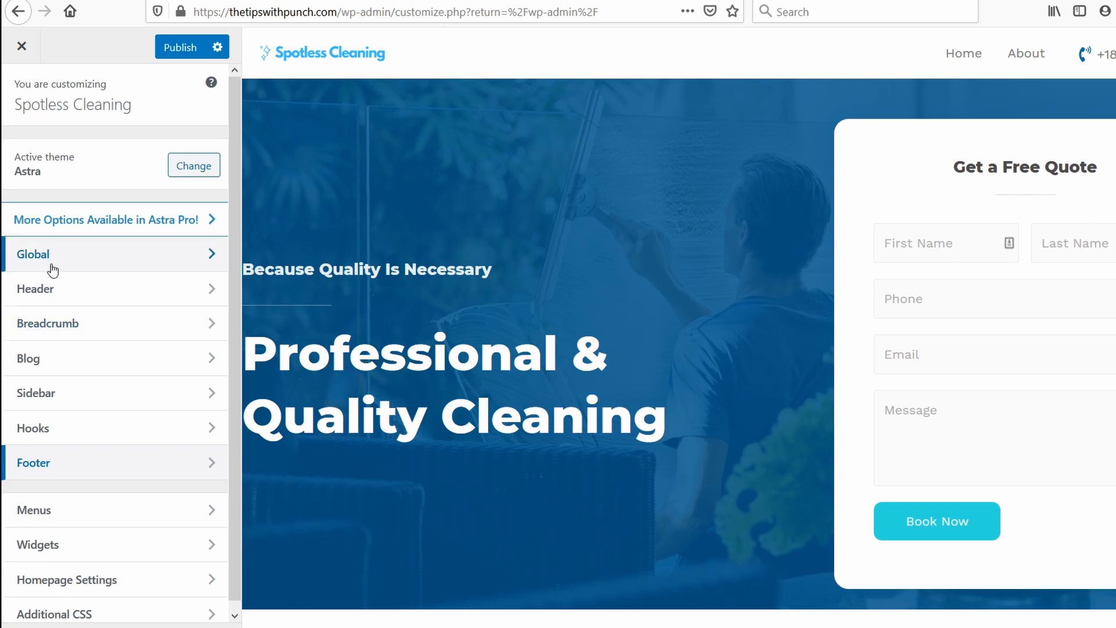
# Open the color settings for the site's global buttons.
pyautogui.click(21, 263)
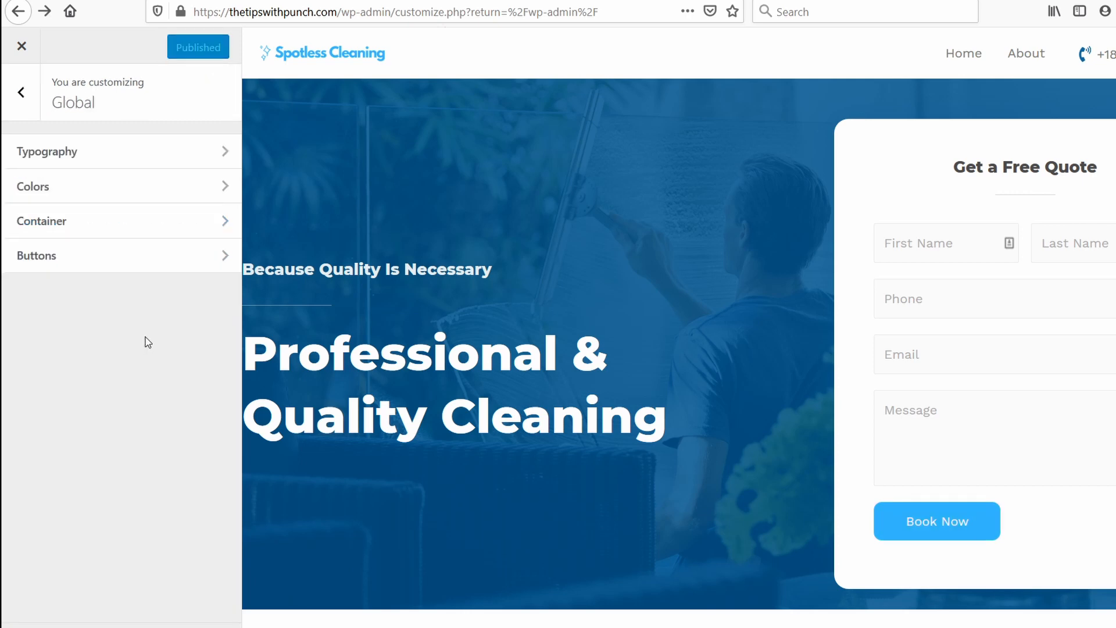
pyautogui.click(59, 257)
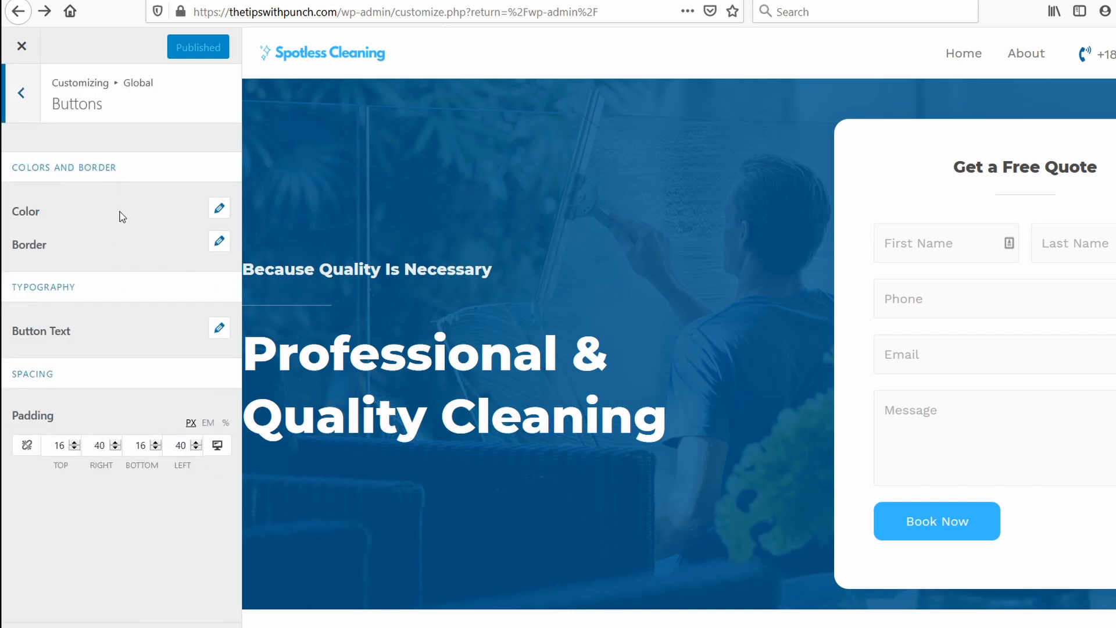
pyautogui.click(220, 208)
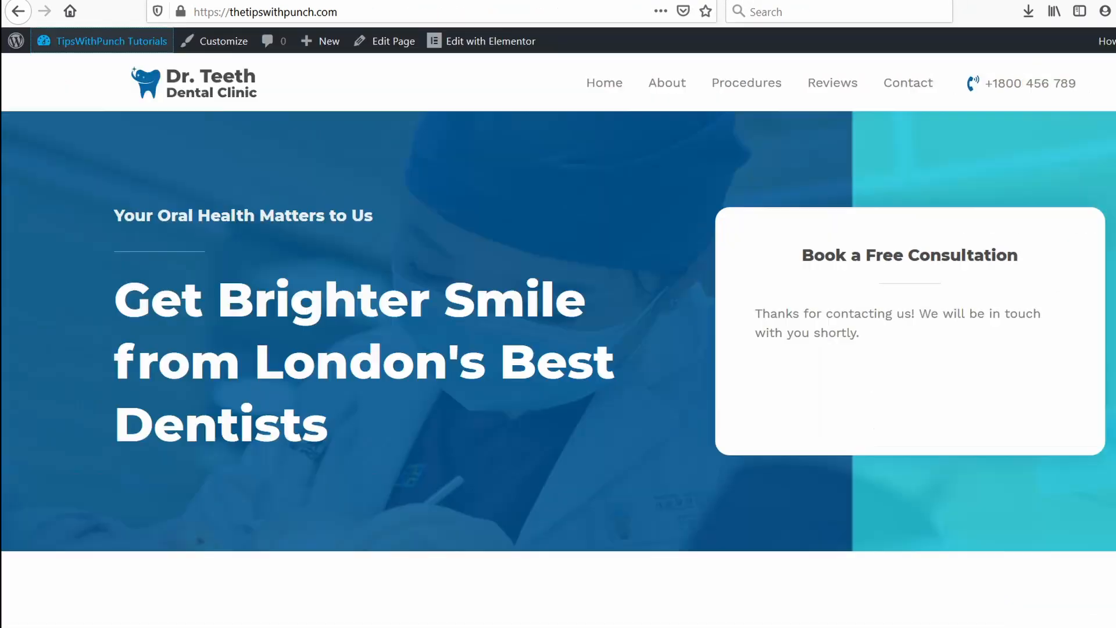
# Reload the live homepage at thetipswithpunch.com to check the published site identity.
pyautogui.click(246, 6)
pyautogui.click(285, 6)
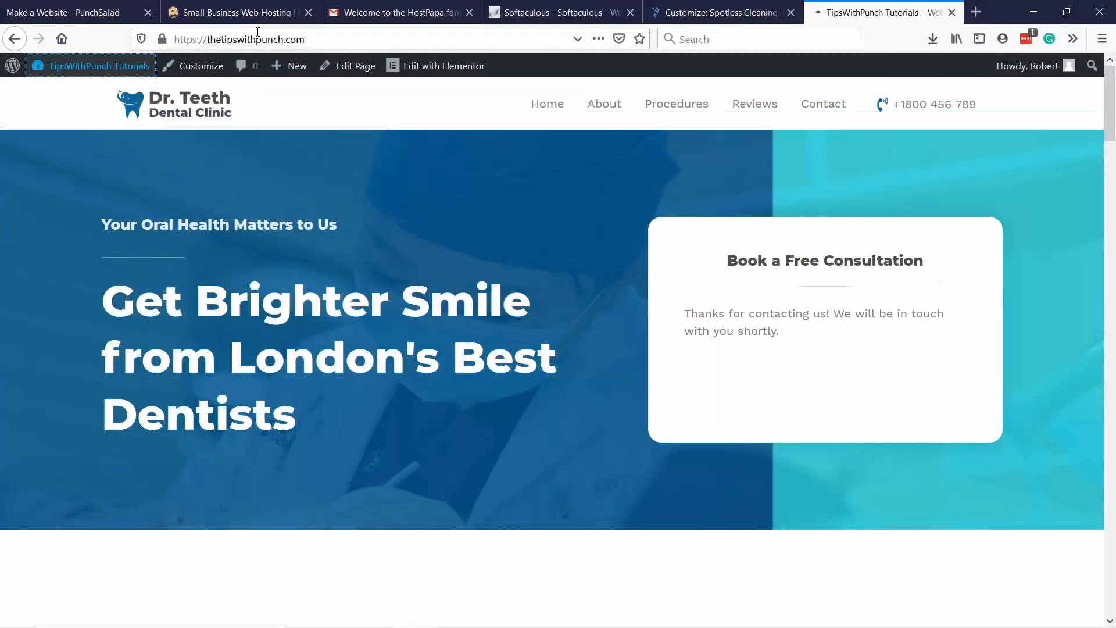
pyautogui.press('Return')
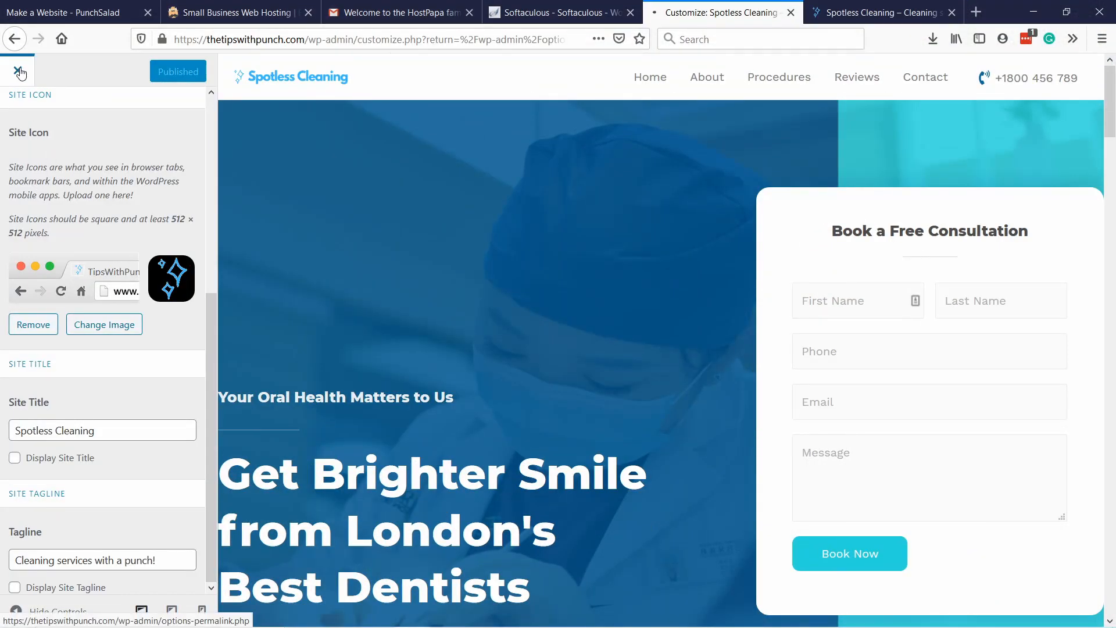
# Leave the customizer and open the site's Home page for editing in Elementor.
pyautogui.click(23, 74)
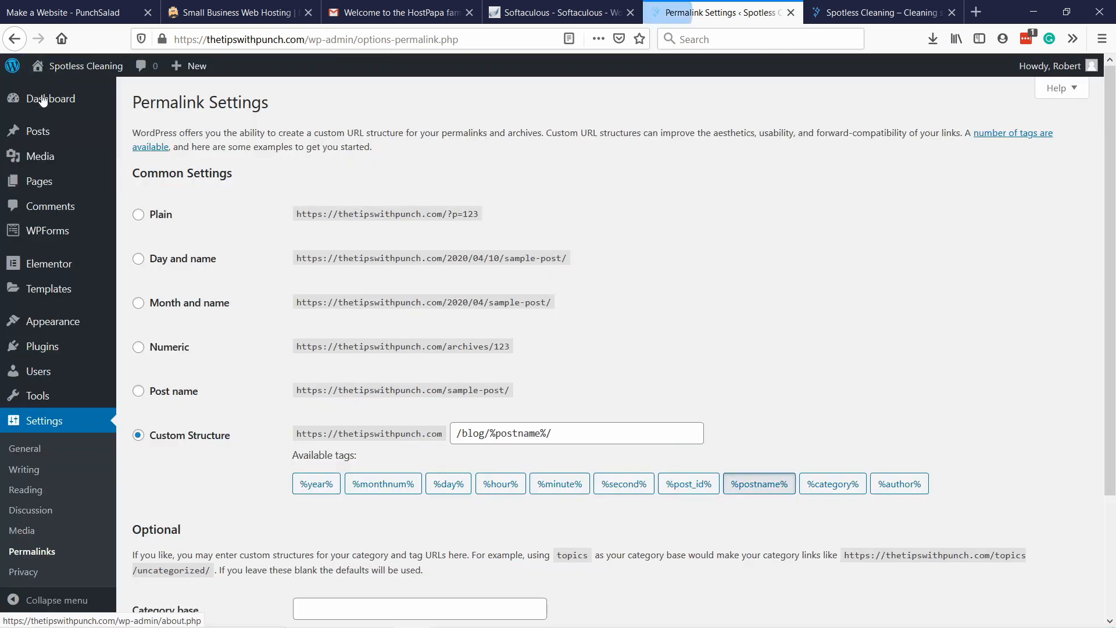
pyautogui.moveTo(97, 146)
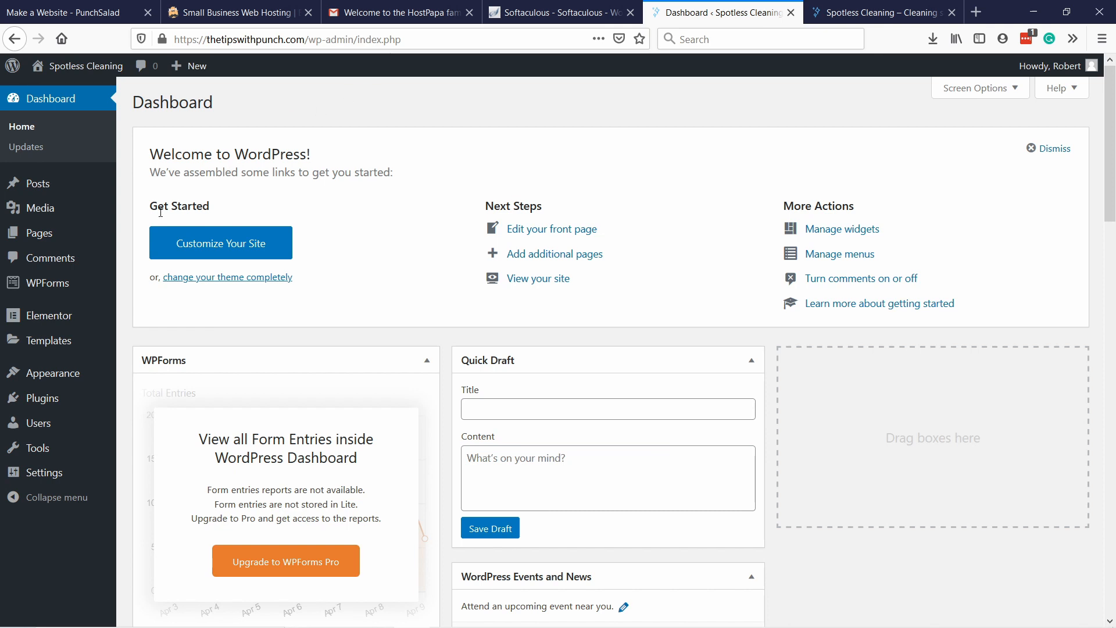
pyautogui.moveTo(51, 238)
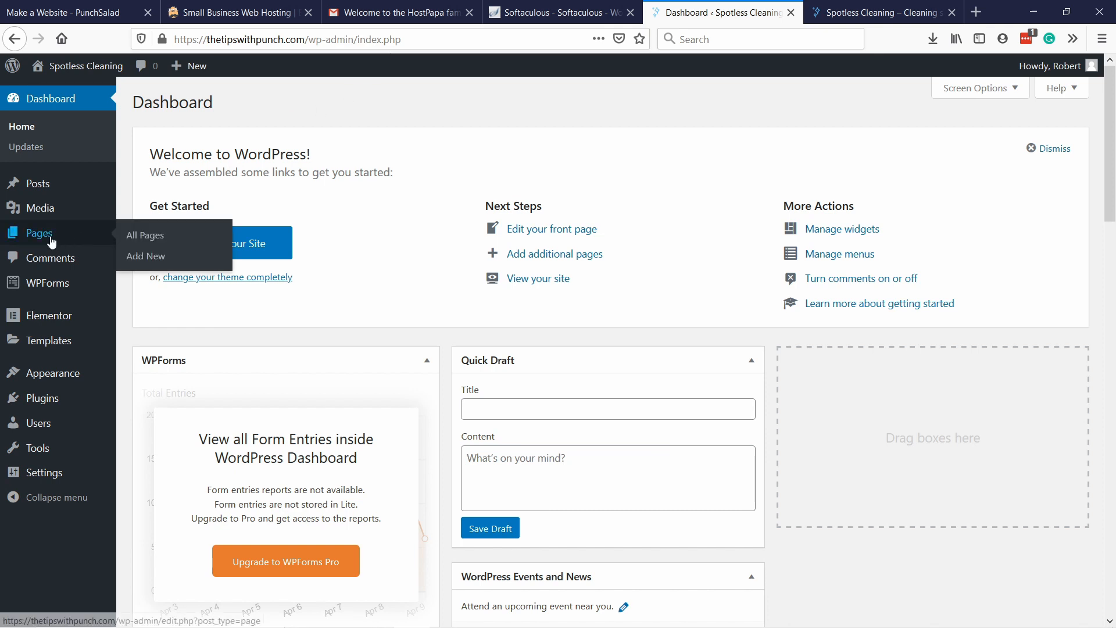
pyautogui.click(156, 235)
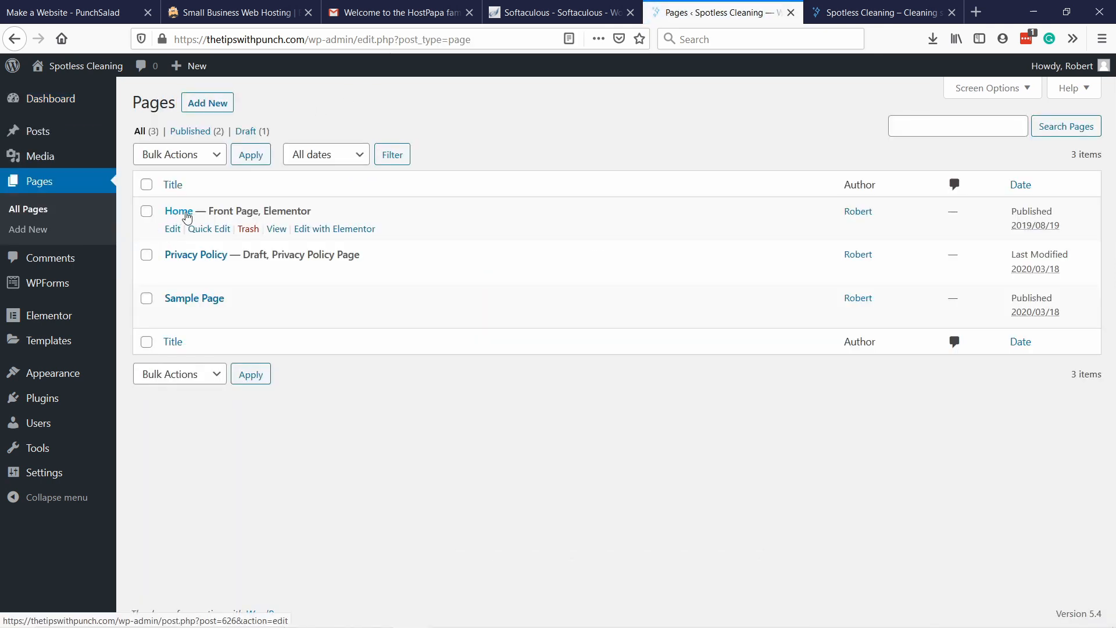
pyautogui.click(182, 214)
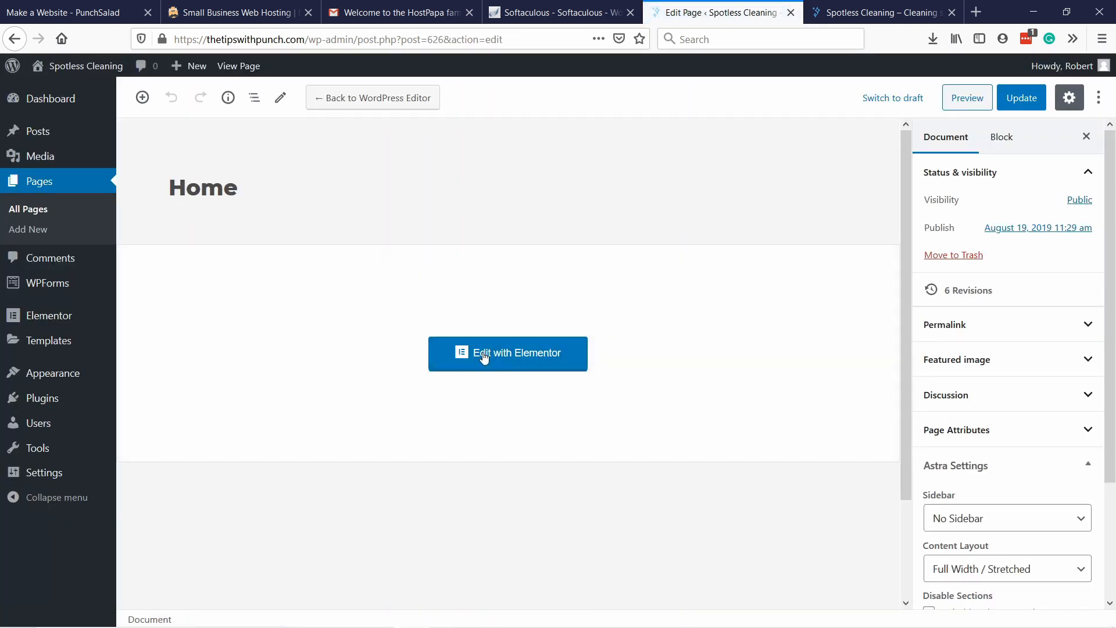
pyautogui.click(483, 355)
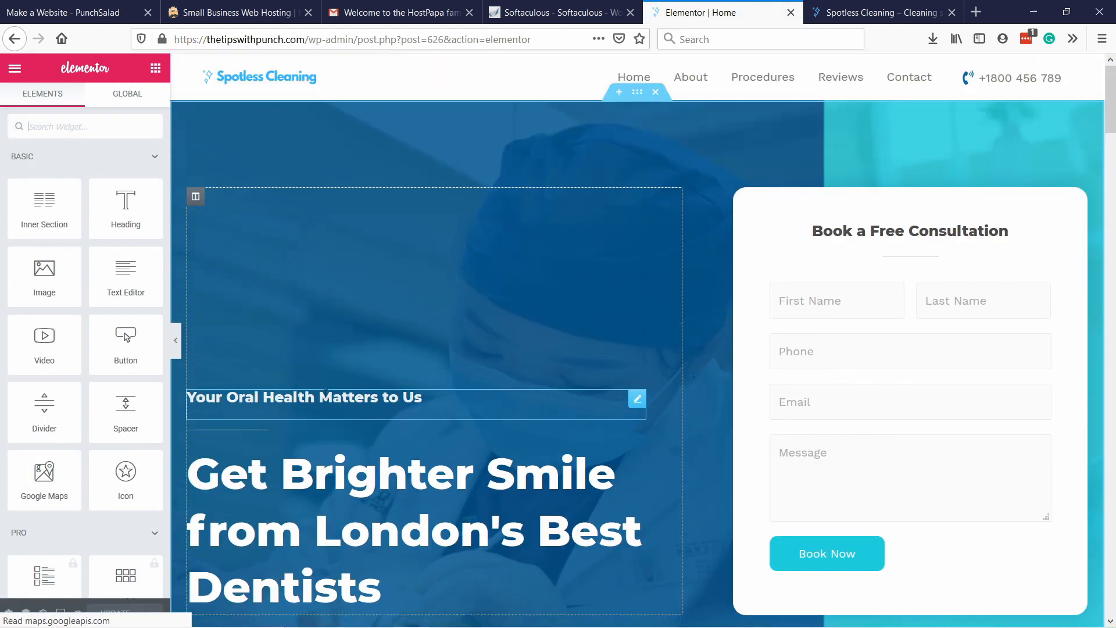
# Replace the hero section's main heading text with "Professional & Quality Cleaning".
pyautogui.scroll(-1, 296, 450)
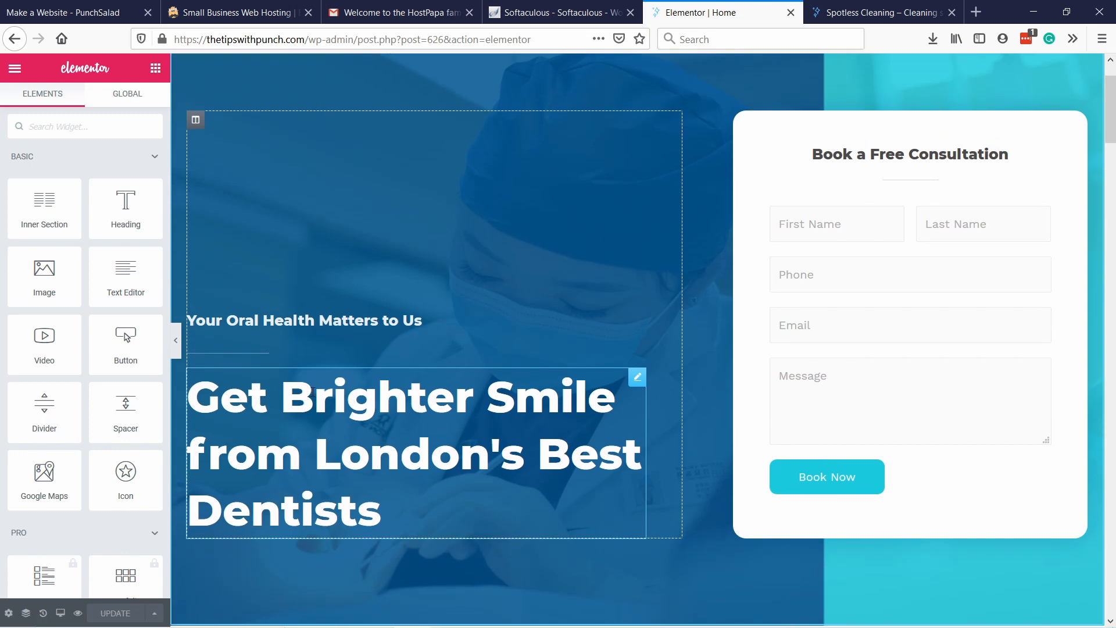
pyautogui.click(314, 392)
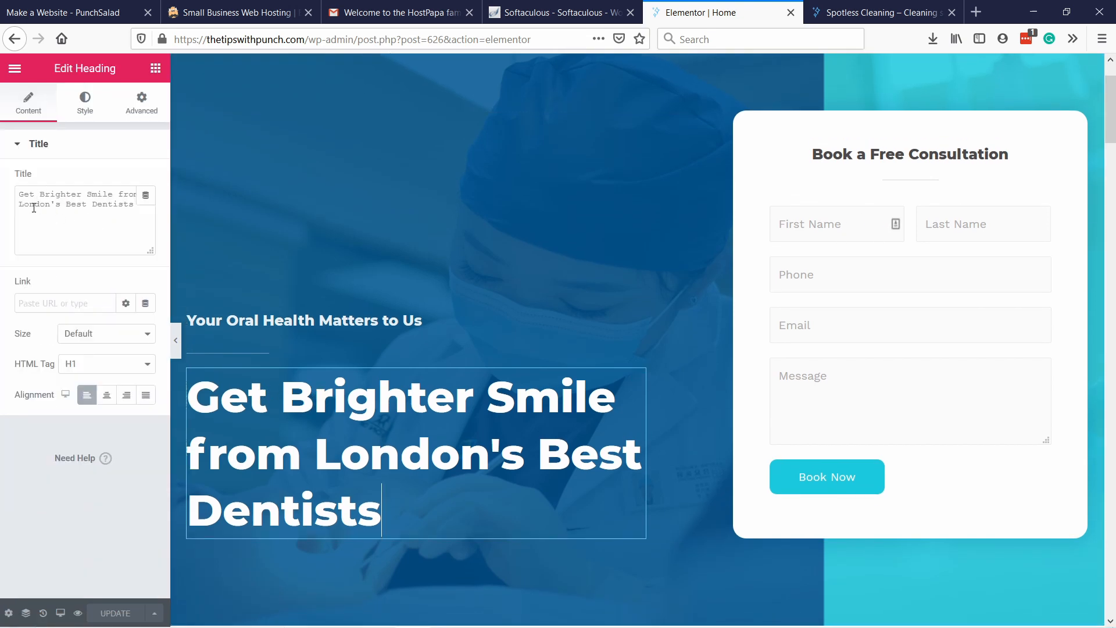
pyautogui.moveTo(137, 228); pyautogui.dragTo(3, 195)
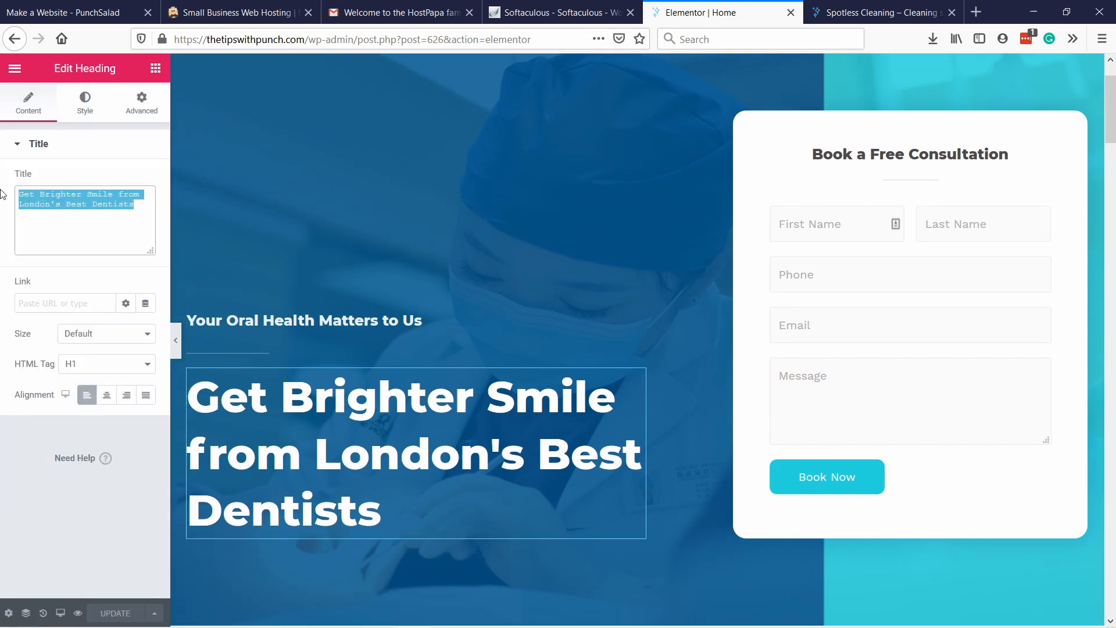
pyautogui.press('BackSpace')
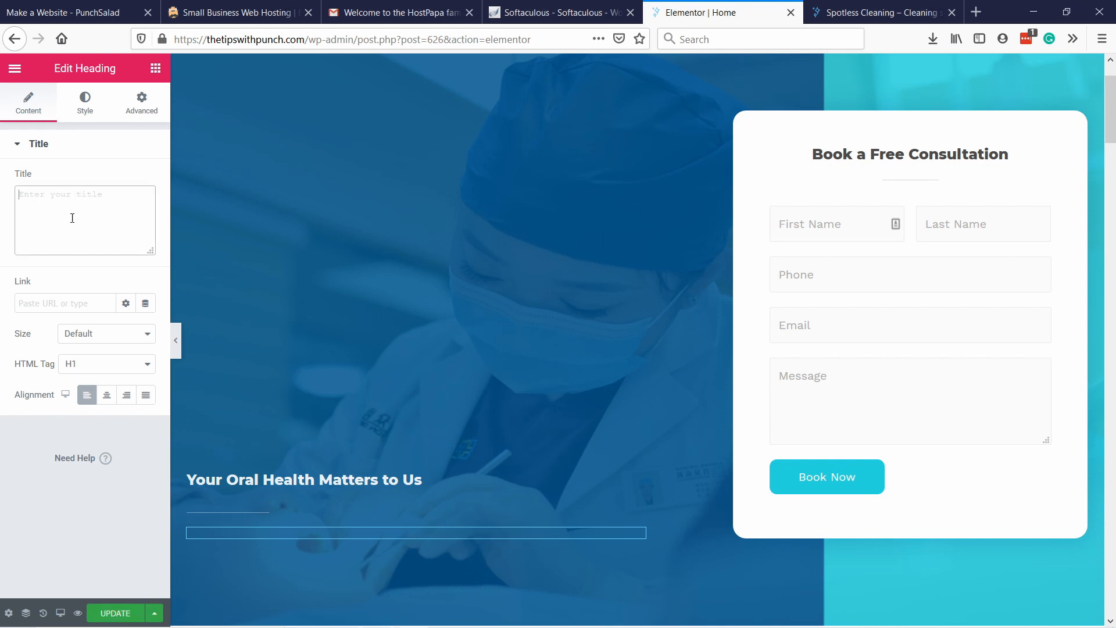
pyautogui.write('Professional, Quality Cleaning')
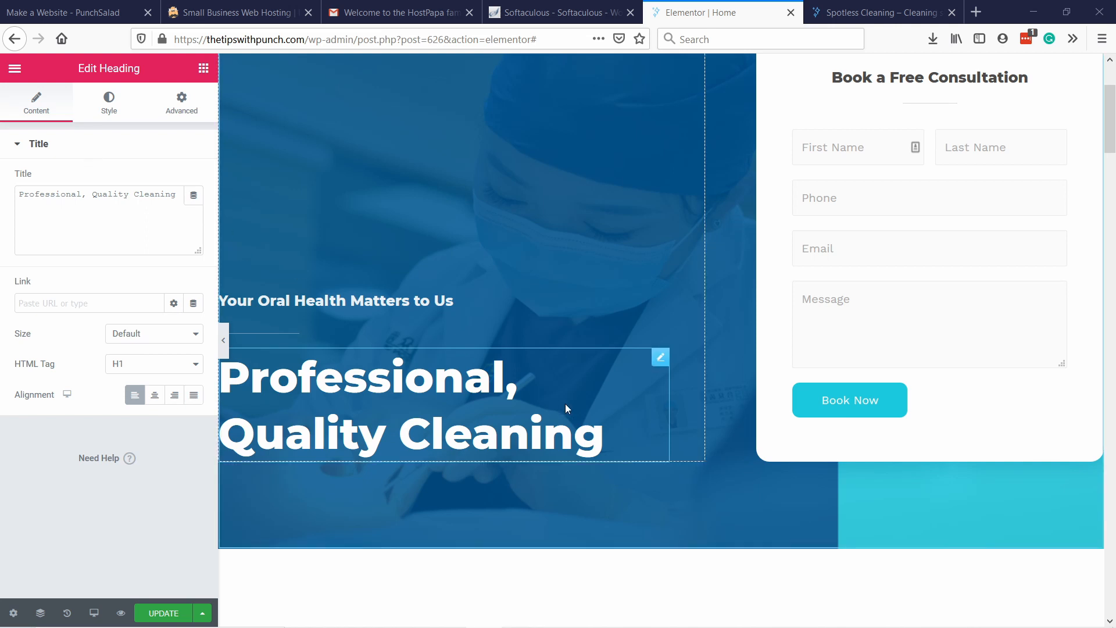
pyautogui.click(84, 196)
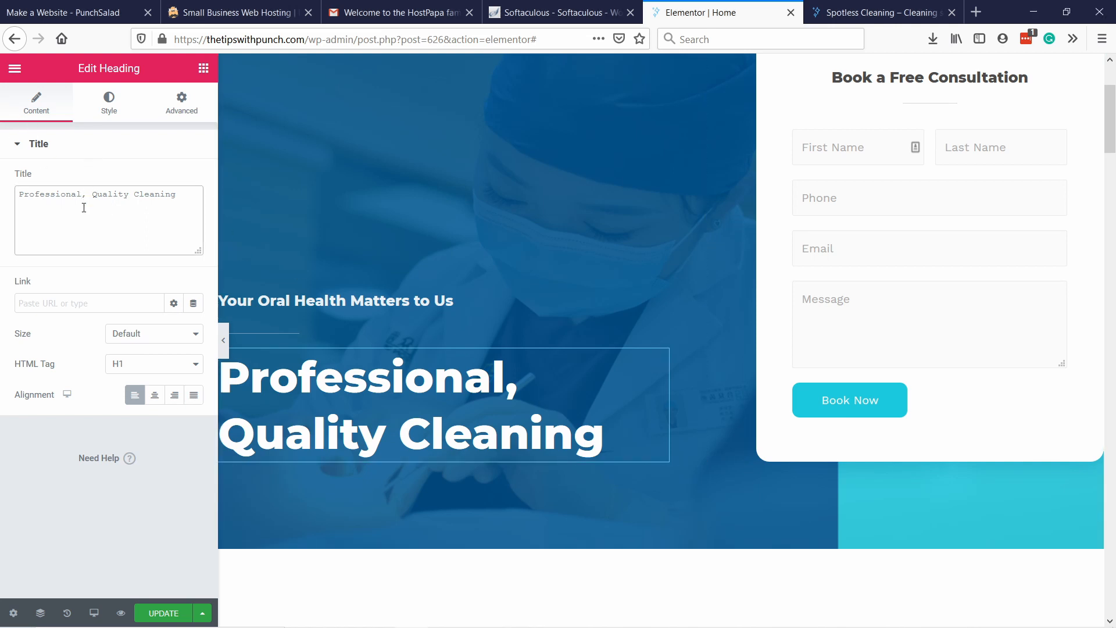
pyautogui.press('Delete')
pyautogui.write('&')
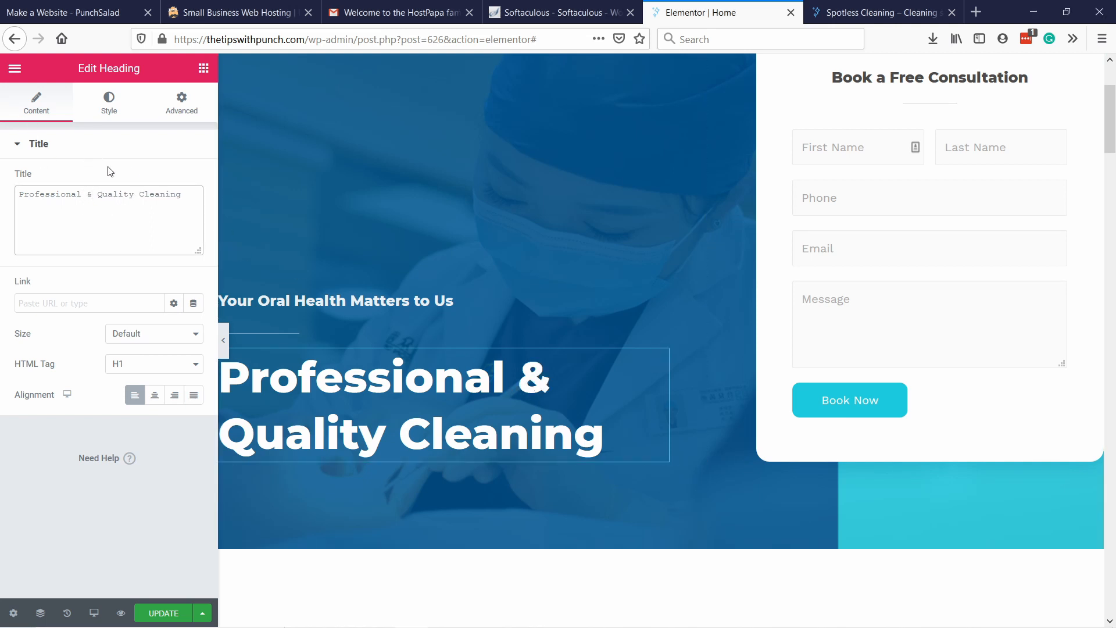
# Replace the small heading above the hero's main title with "Because Quality Is Necessary".
pyautogui.click(386, 303)
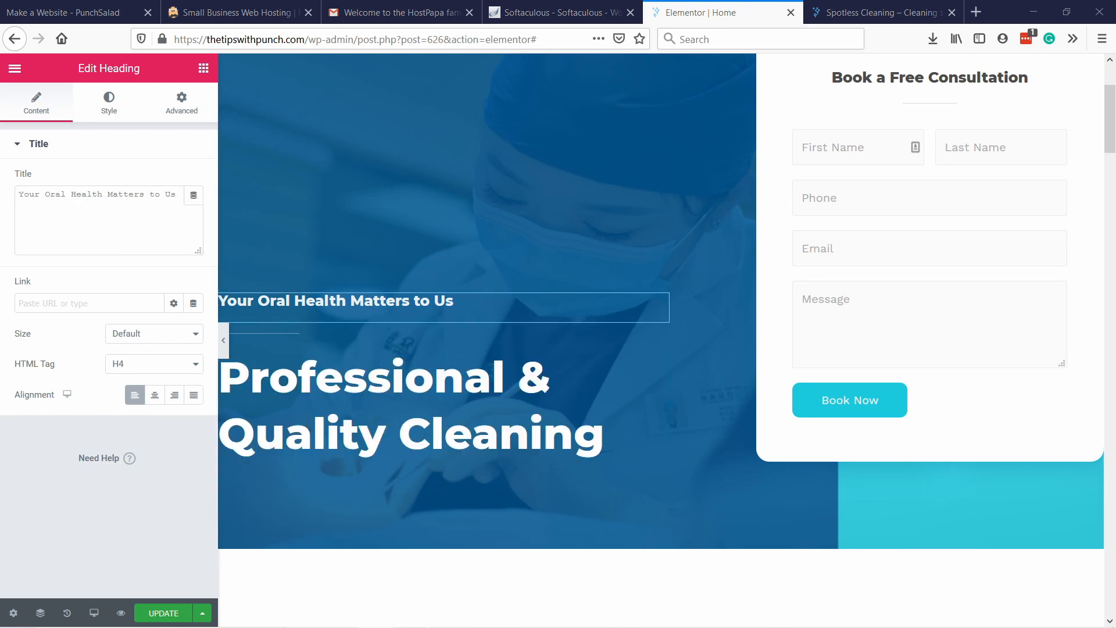
pyautogui.click(113, 215)
pyautogui.hotkey('ctrl', 'a')
pyautogui.write('Because Quality Is Necessary')
pyautogui.click(39, 144)
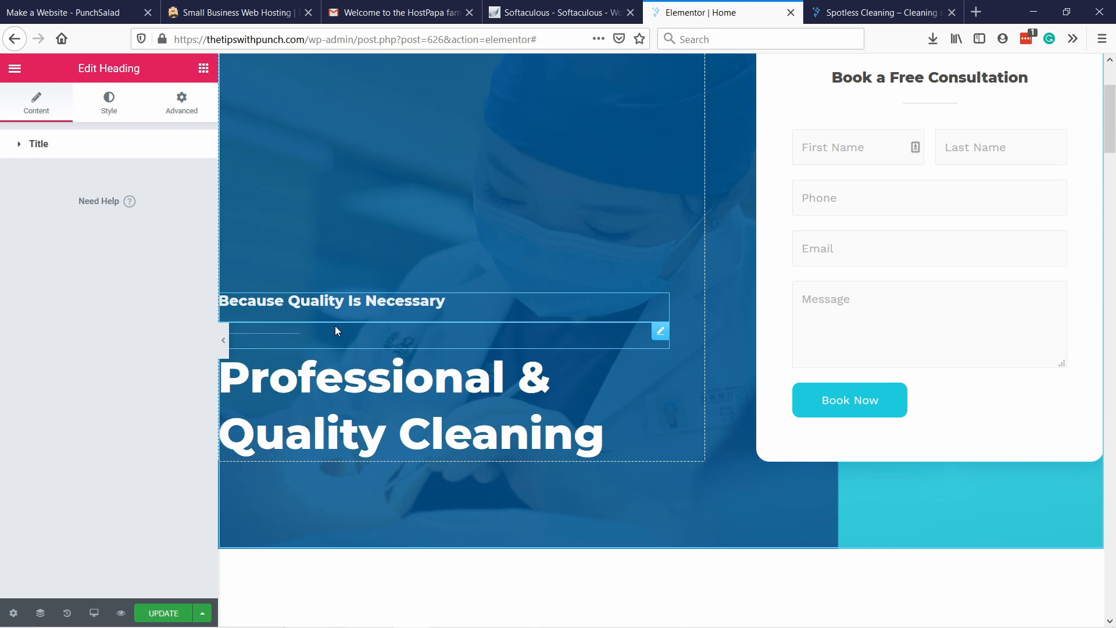
pyautogui.click(70, 141)
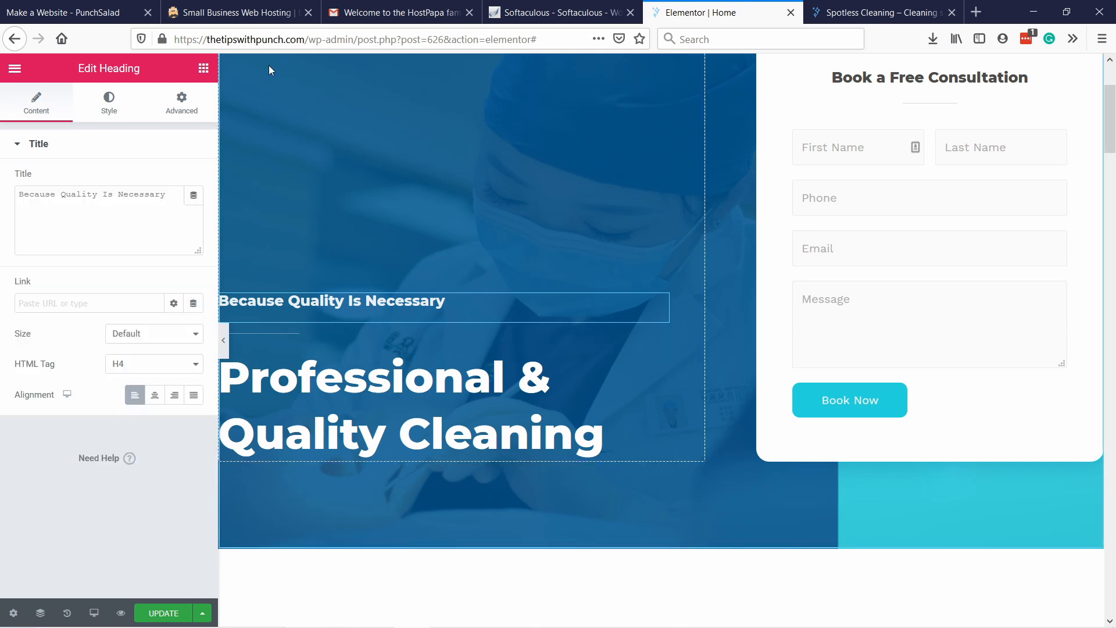
# Open the hero section's background style settings where its background image is chosen.
pyautogui.scroll(3, 298, 401)
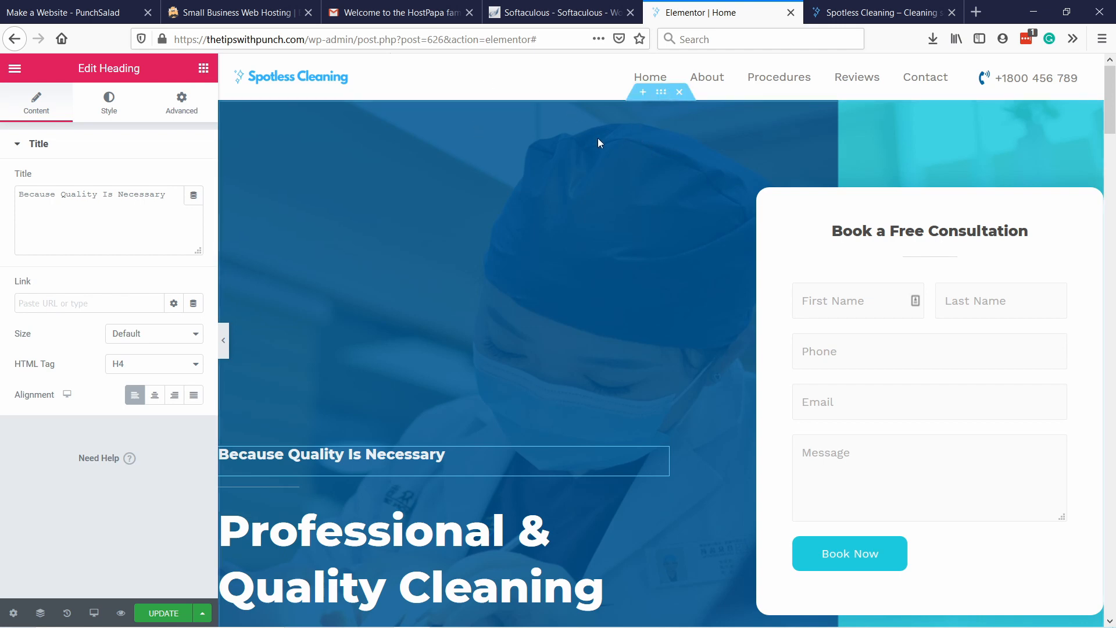
pyautogui.rightClick(642, 129)
pyautogui.click(681, 145)
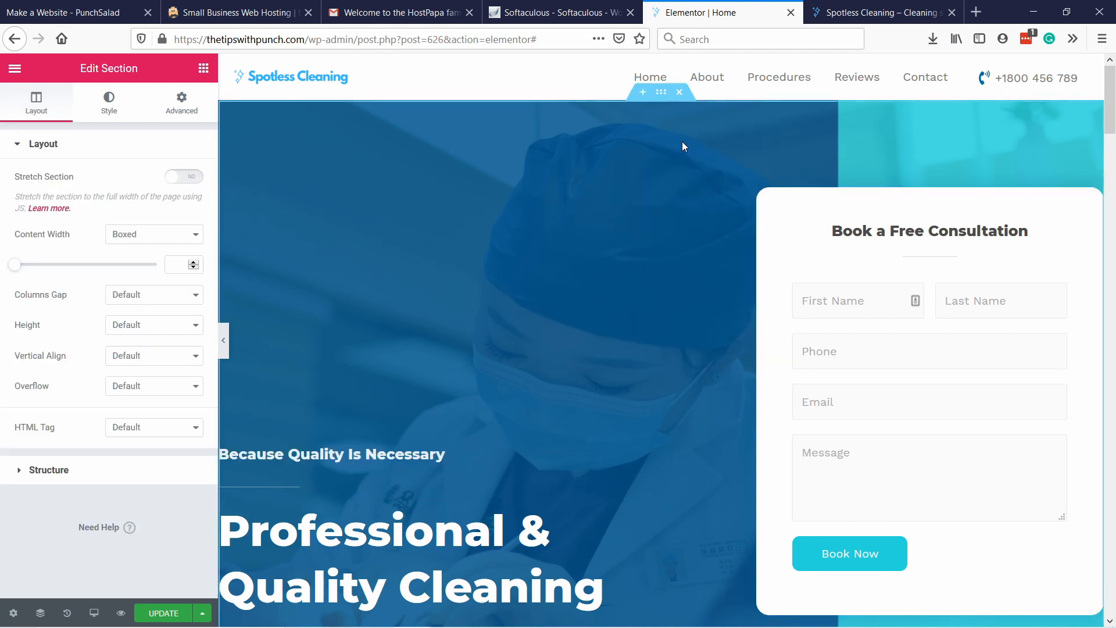
pyautogui.click(109, 105)
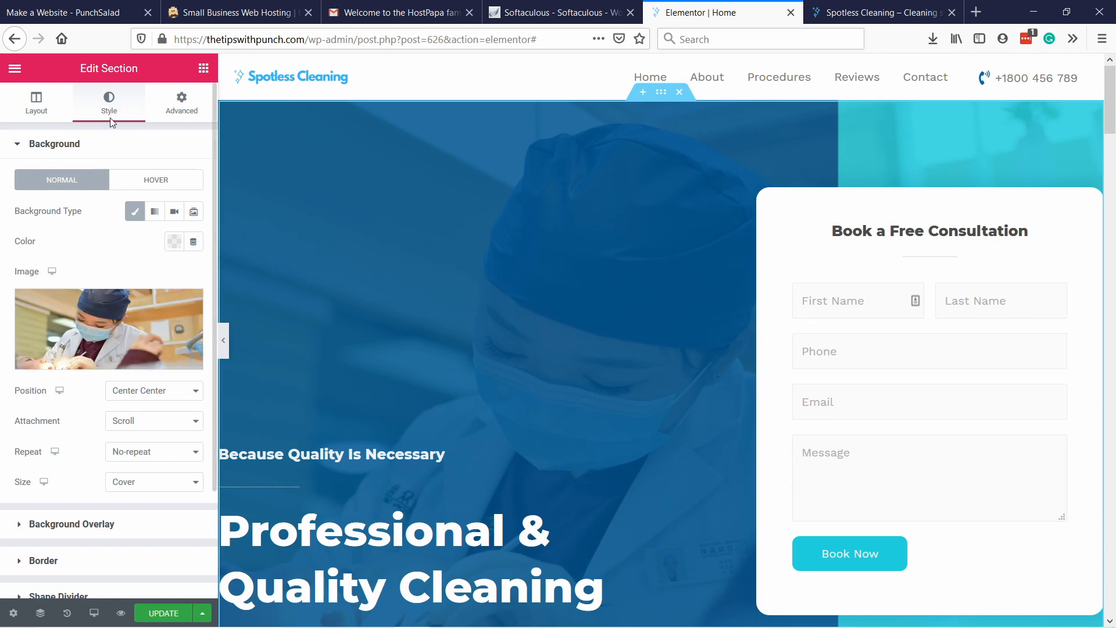
pyautogui.moveTo(93, 324)
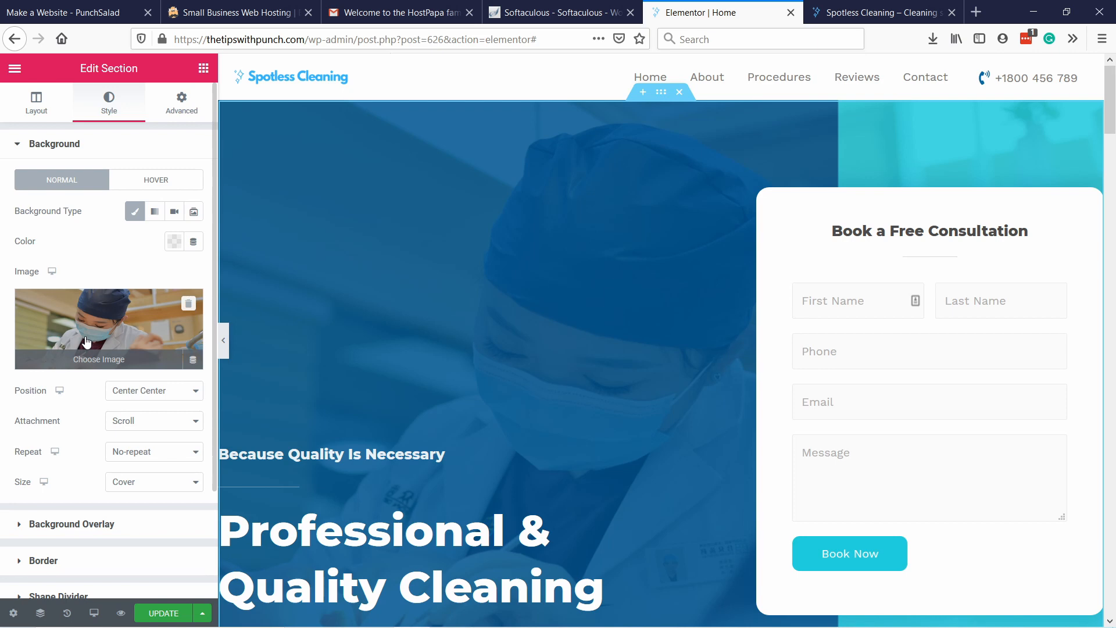
# Find Pexels through Google in a new browser tab and open the stock photo site.
pyautogui.click(976, 12)
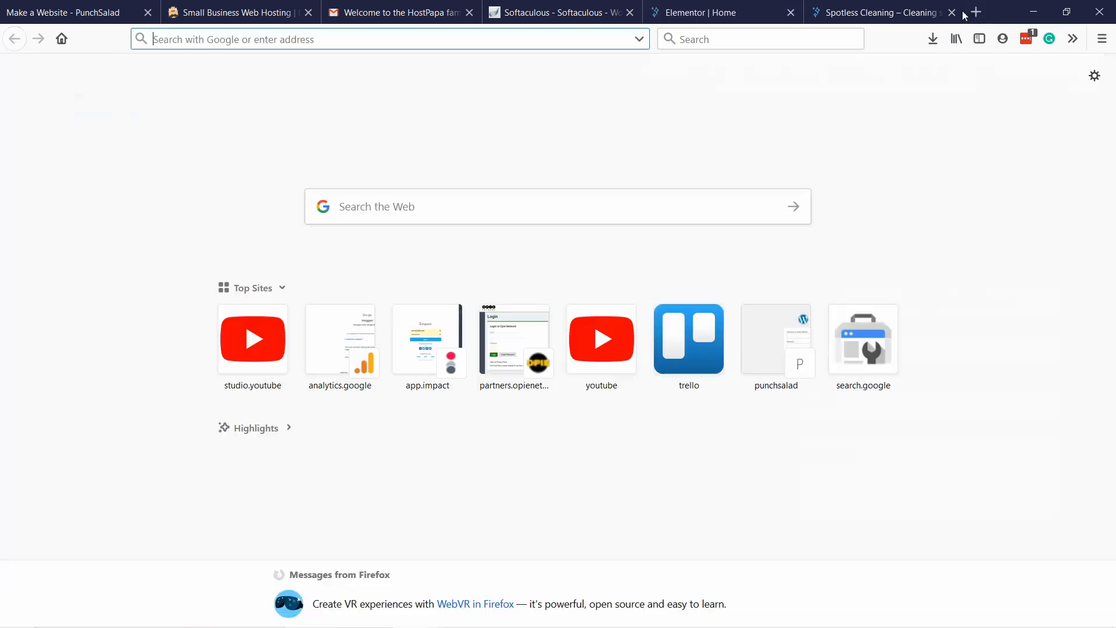
pyautogui.write('google.com/')
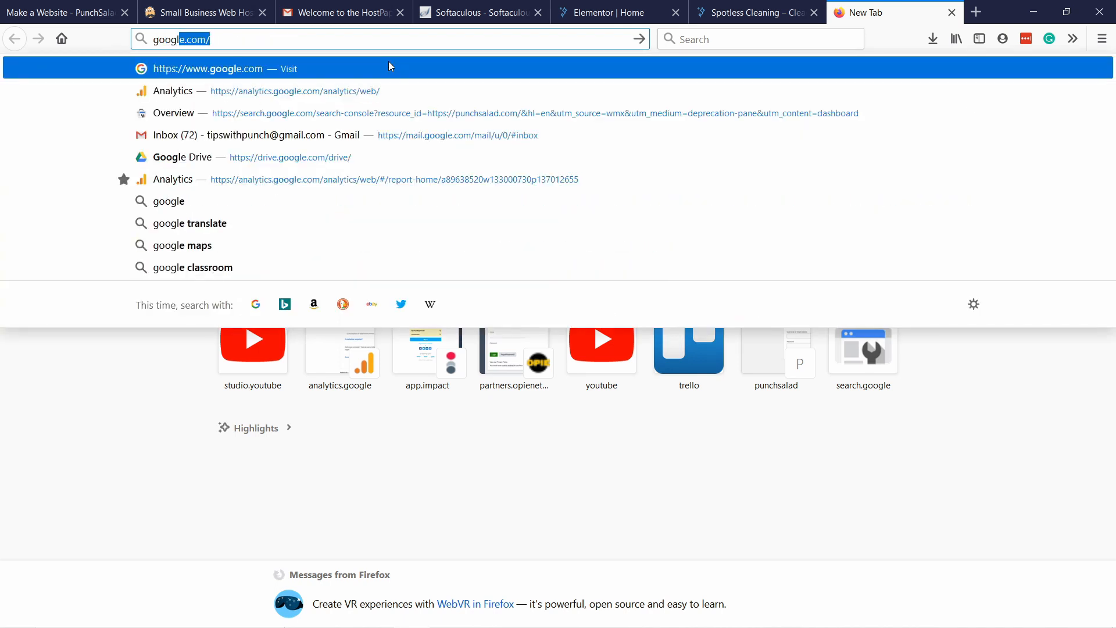
pyautogui.press('Return')
pyautogui.click(415, 296)
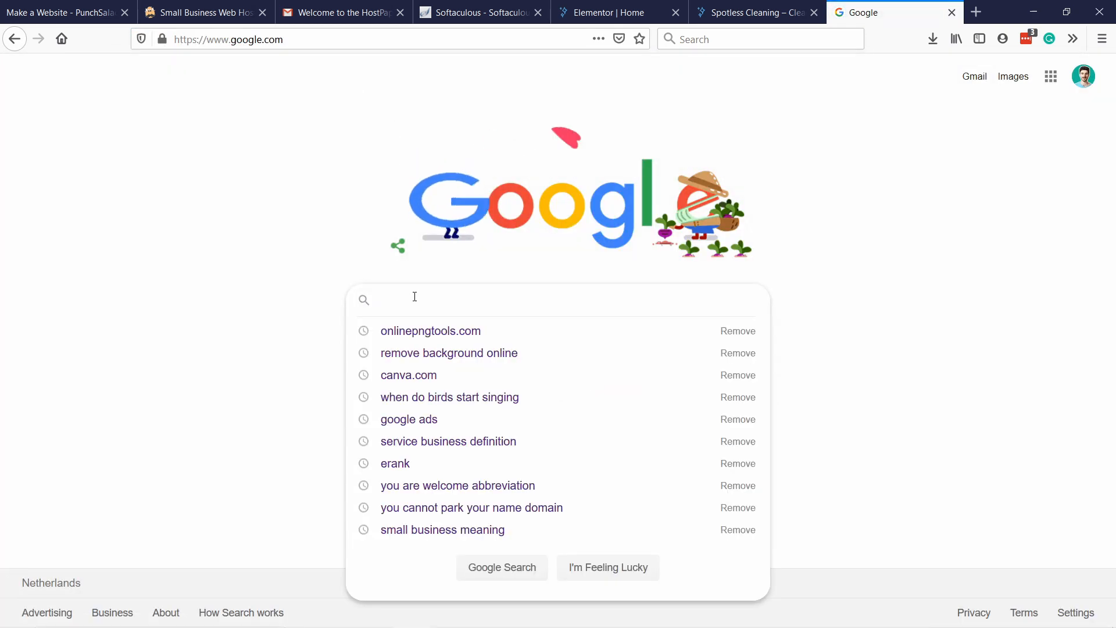
pyautogui.write('pexels')
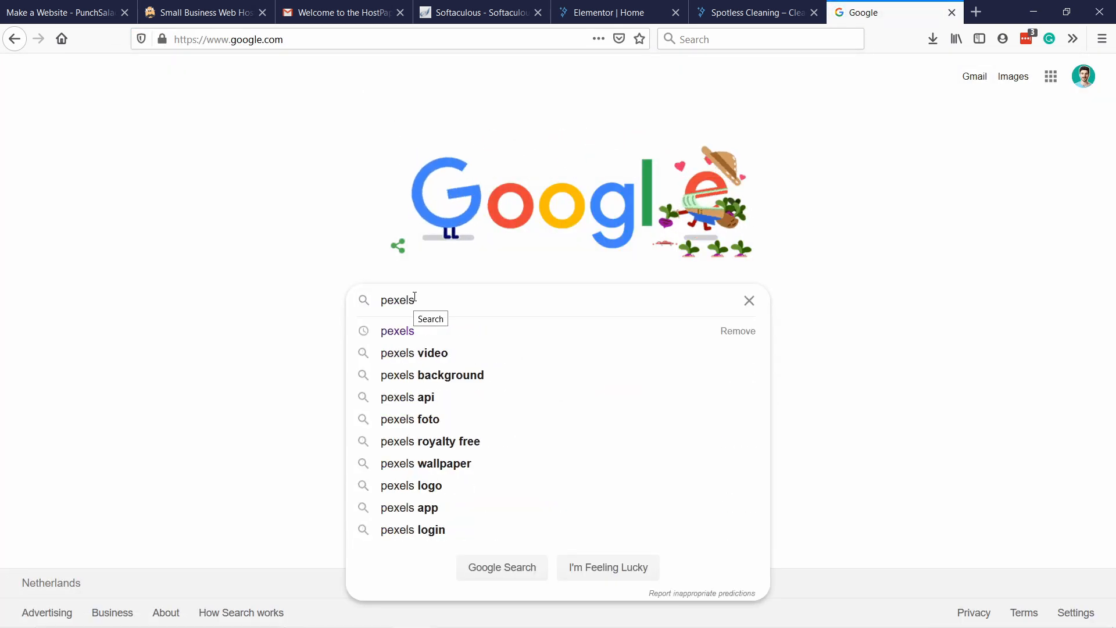
pyautogui.press('Return')
pyautogui.click(190, 206)
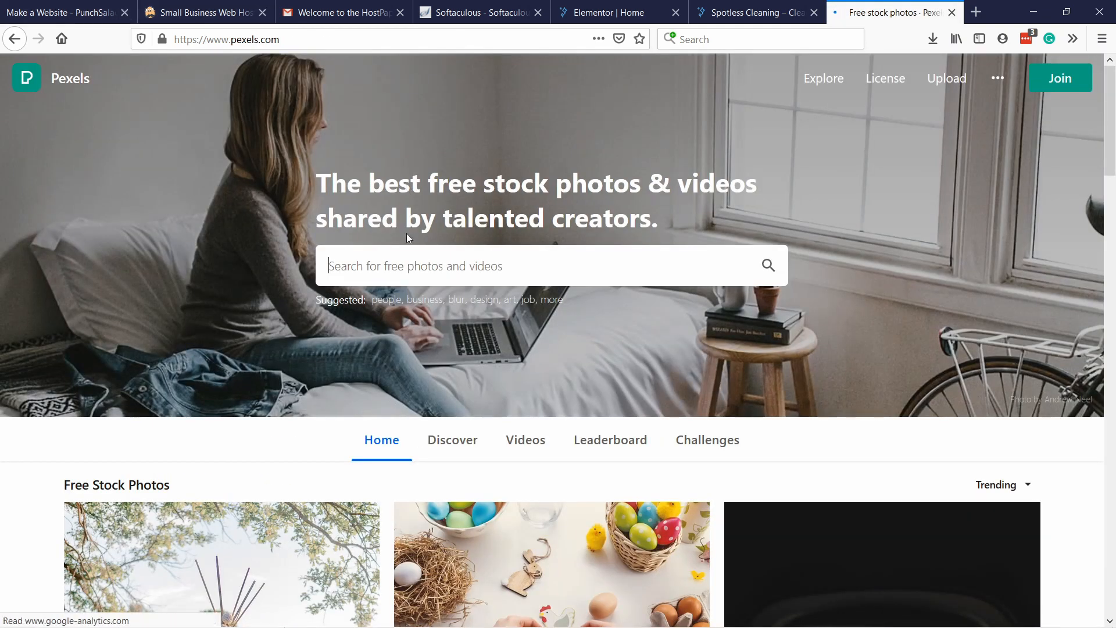
# Search Pexels for "cleaning" and browse the photos for a suitable hero background.
pyautogui.click(375, 267)
pyautogui.write('cleaning')
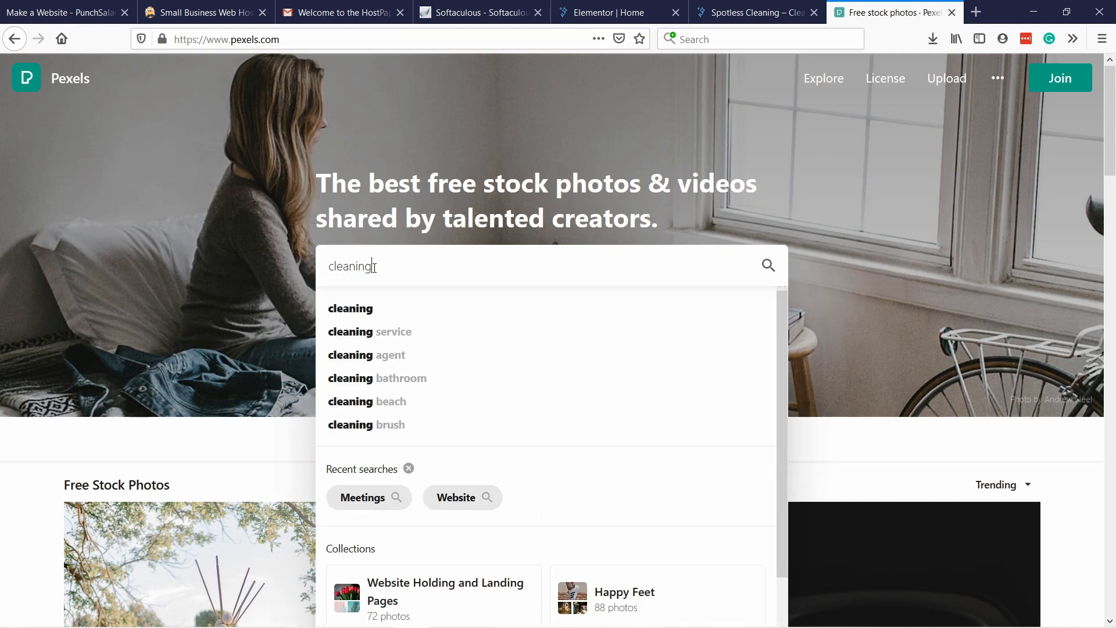
pyautogui.press('Return')
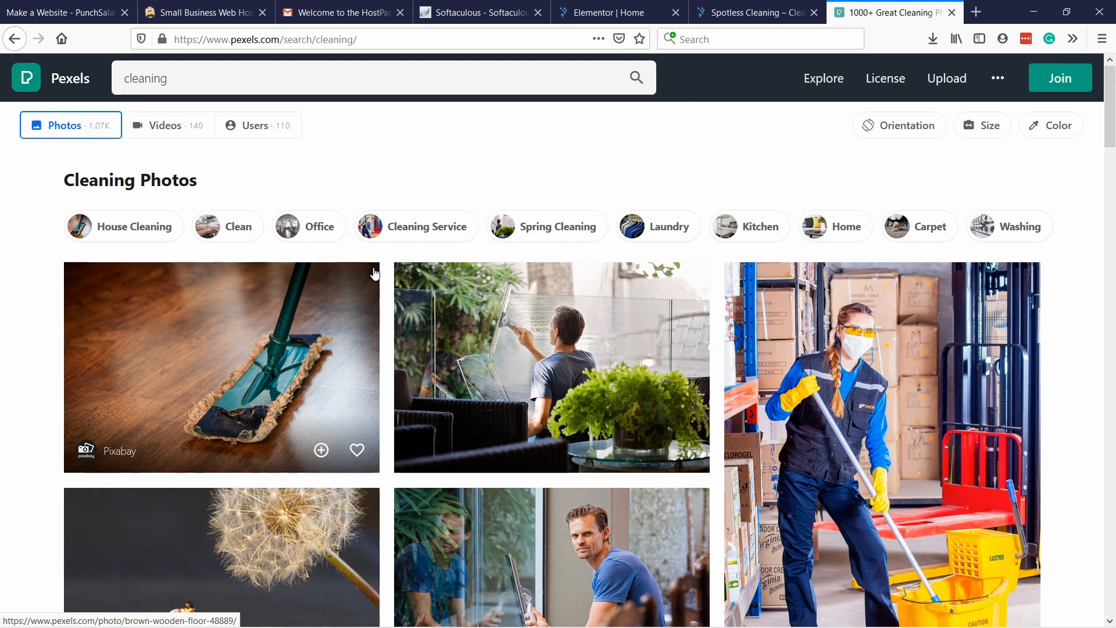
pyautogui.scroll(-3, 384, 279)
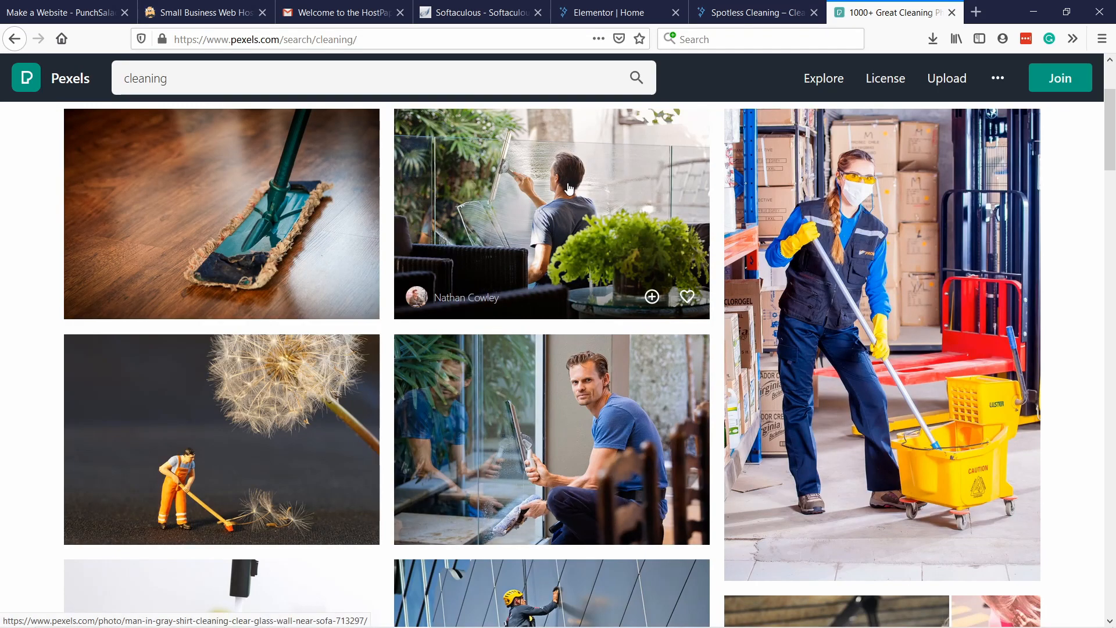
pyautogui.scroll(-8, 706, 424)
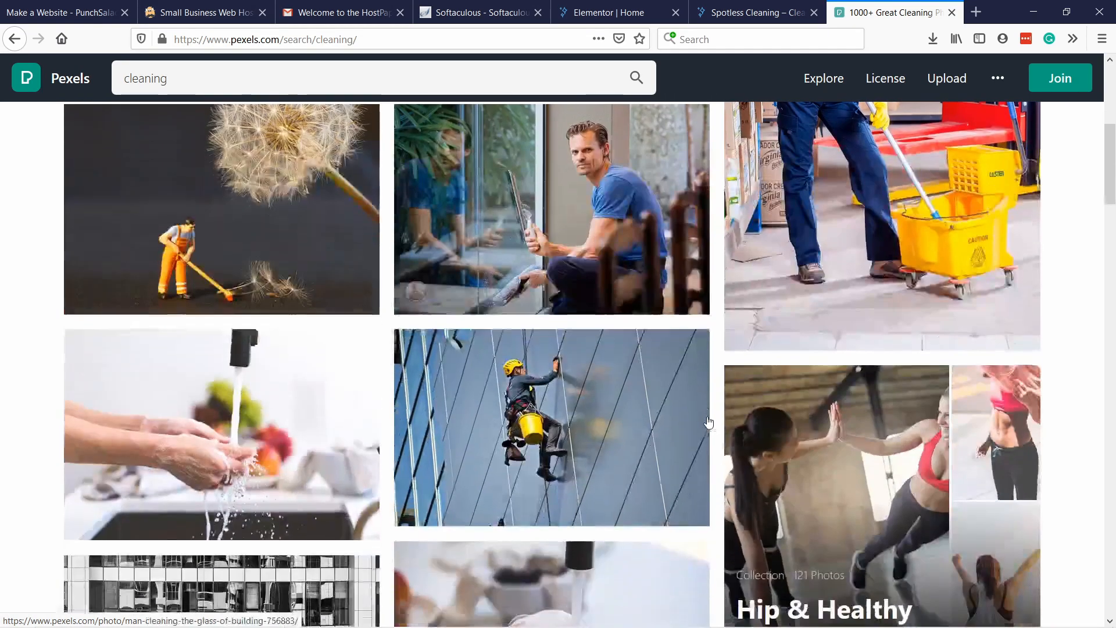
pyautogui.scroll(-2, 707, 418)
pyautogui.scroll(10, 604, 423)
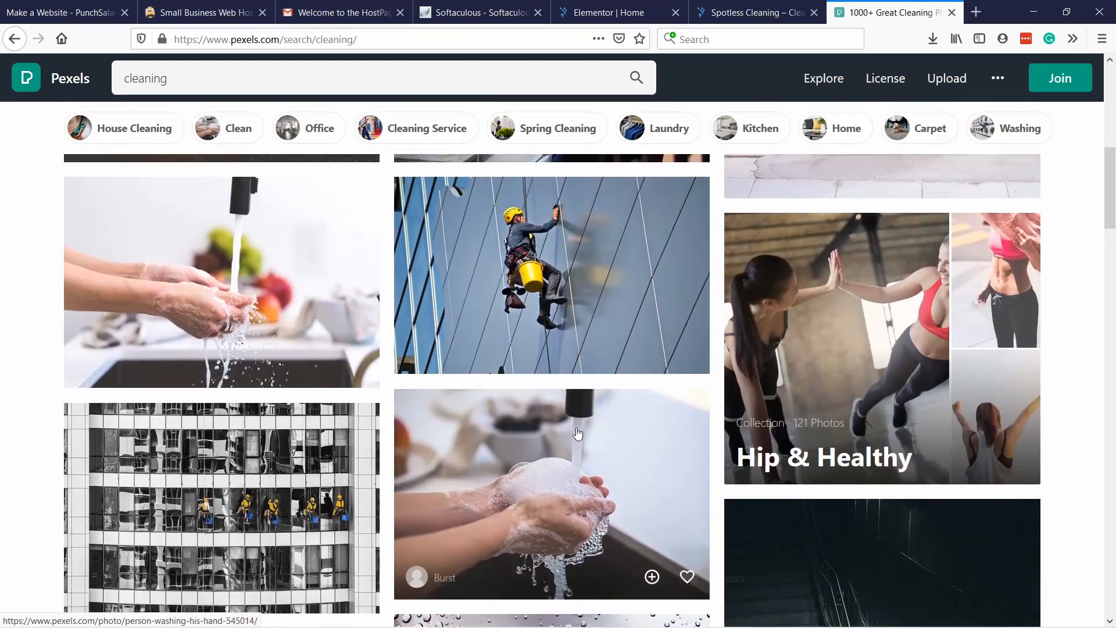
pyautogui.scroll(2, 605, 423)
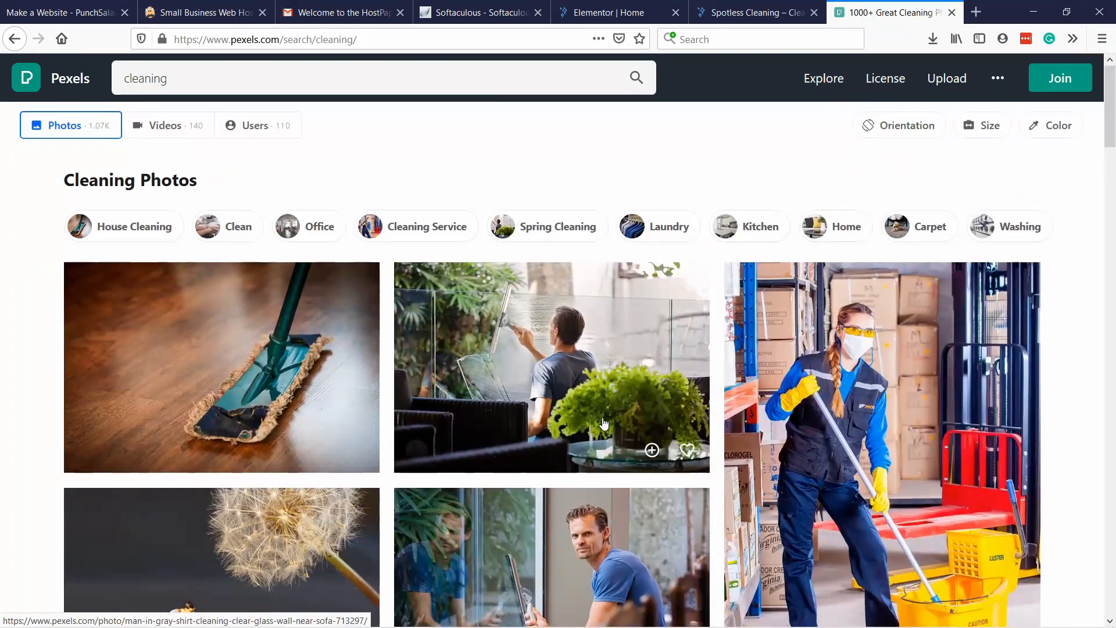
# Download the photo of the man in a gray shirt cleaning a glass wall in Large size (1920 x 1280) and save the file.
pyautogui.click(528, 331)
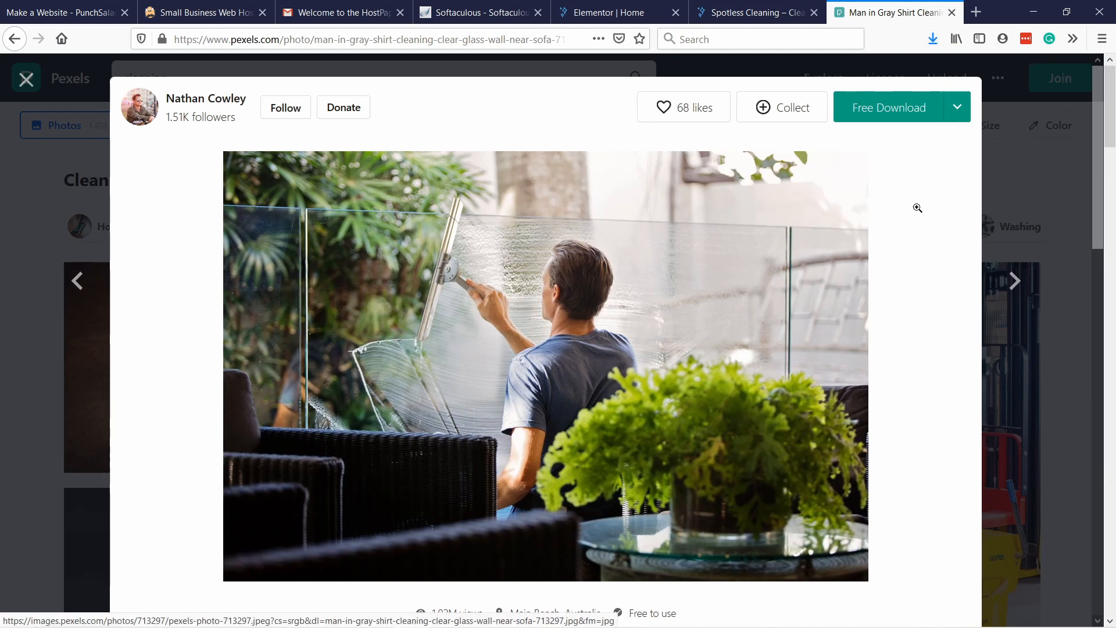
pyautogui.click(957, 107)
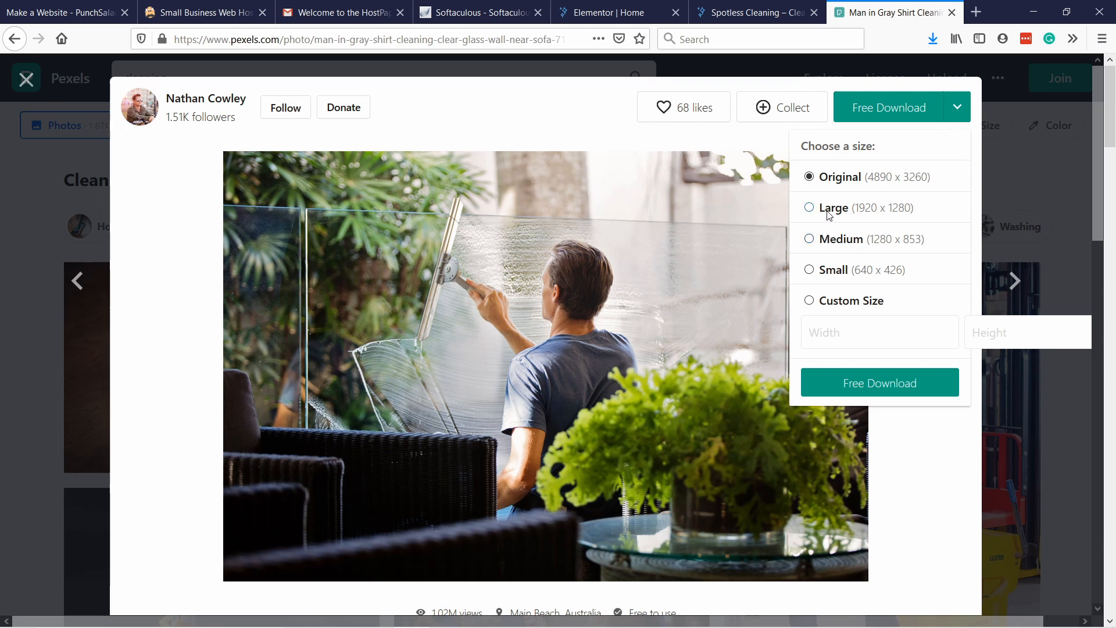
pyautogui.click(809, 209)
pyautogui.click(849, 376)
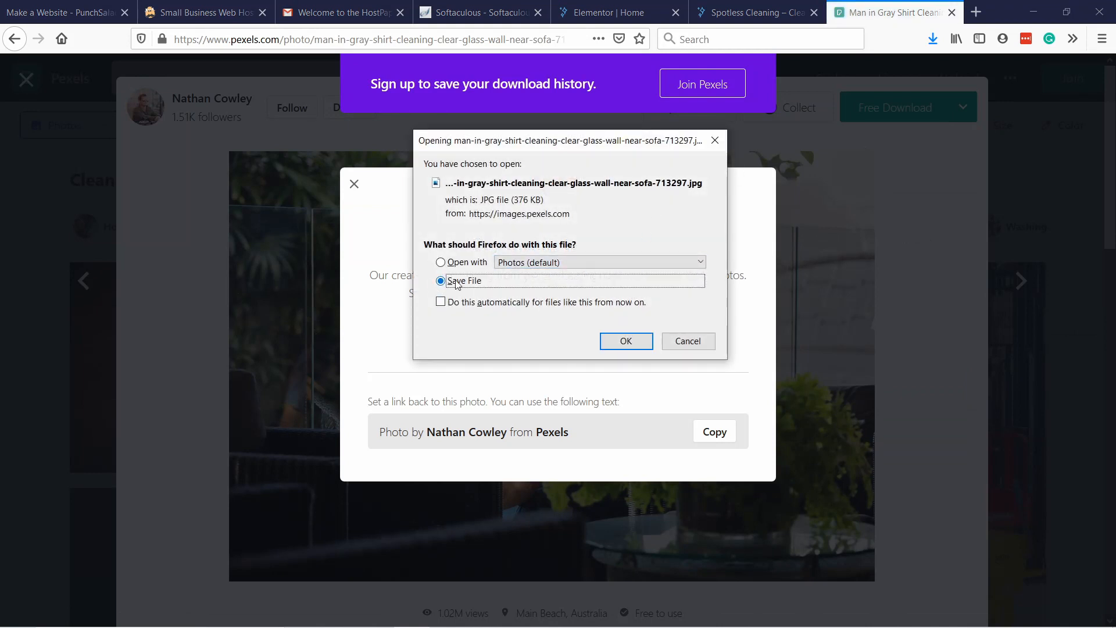
pyautogui.click(627, 342)
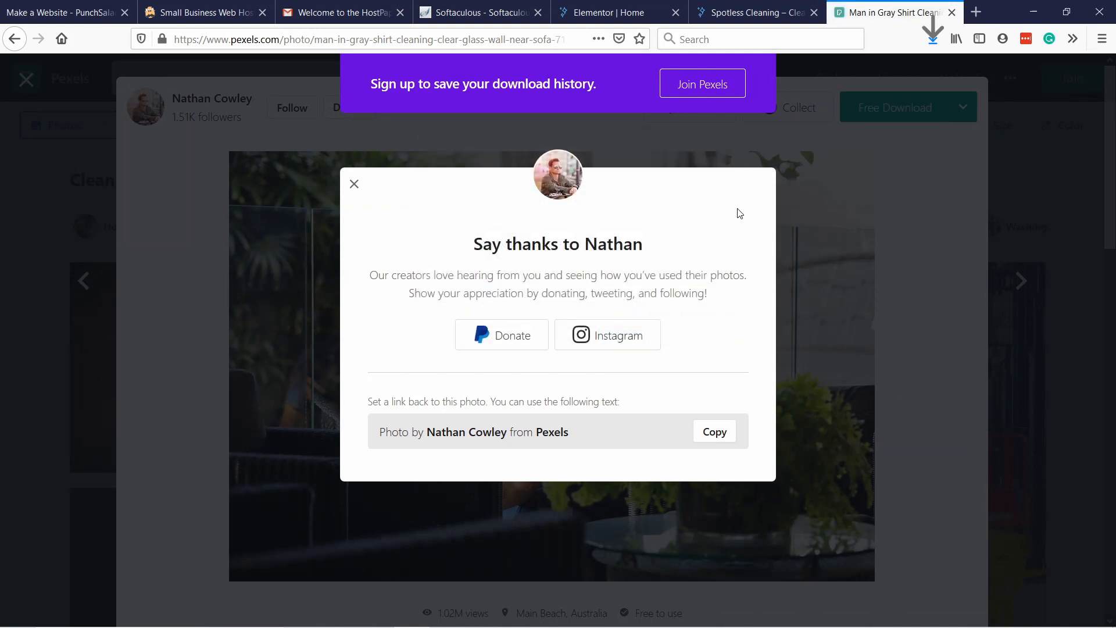
# Return to the Elementor homepage editor and upload the downloaded photo man-in-gray-shirt-cleaning-clear-glass-wall-near-sofa-713297(1) for the hero background.
pyautogui.click(353, 185)
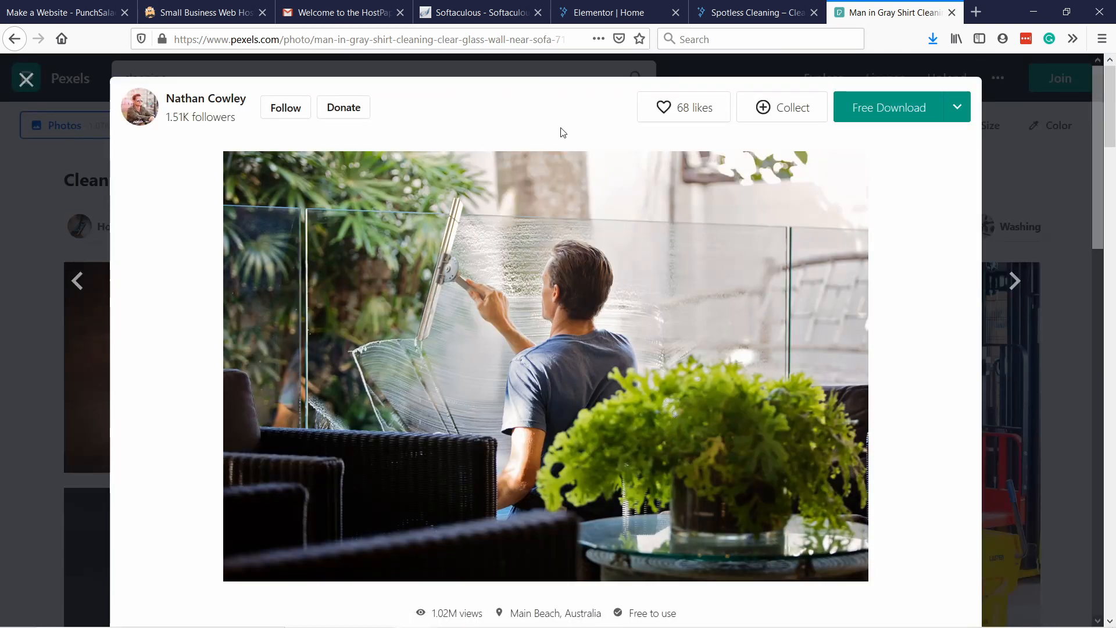
pyautogui.click(605, 16)
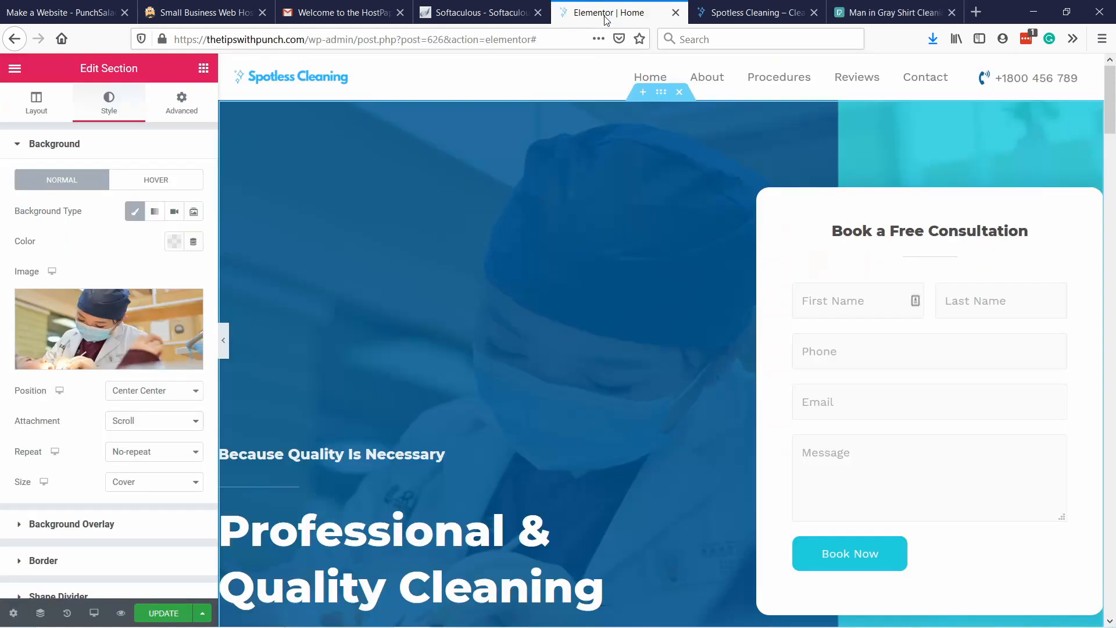
pyautogui.moveTo(97, 338)
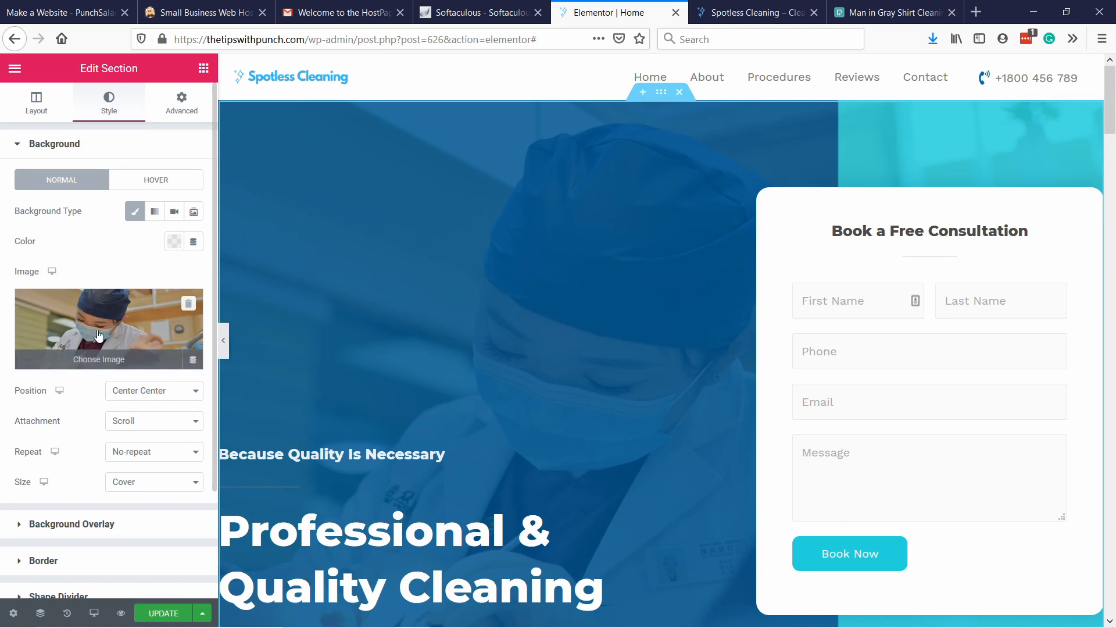
pyautogui.click(99, 334)
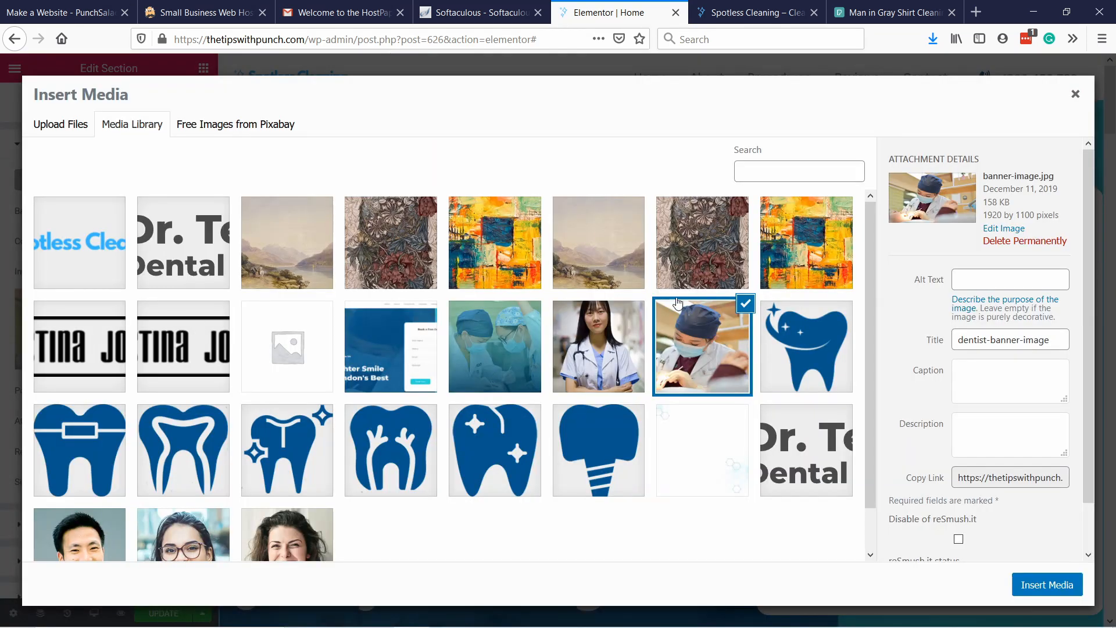
pyautogui.click(58, 128)
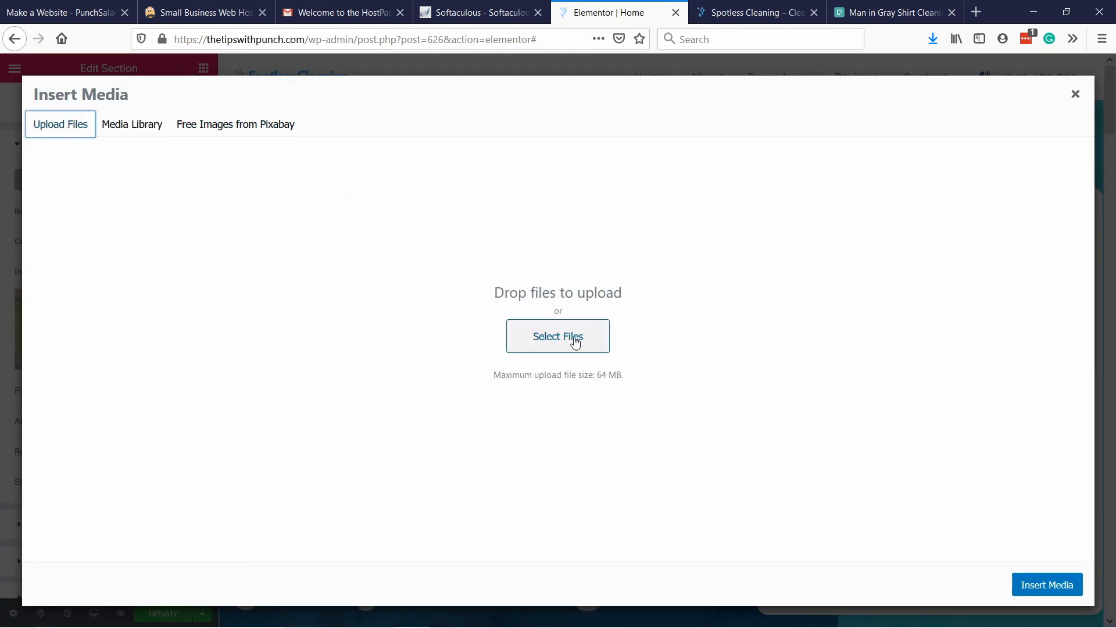
pyautogui.click(574, 343)
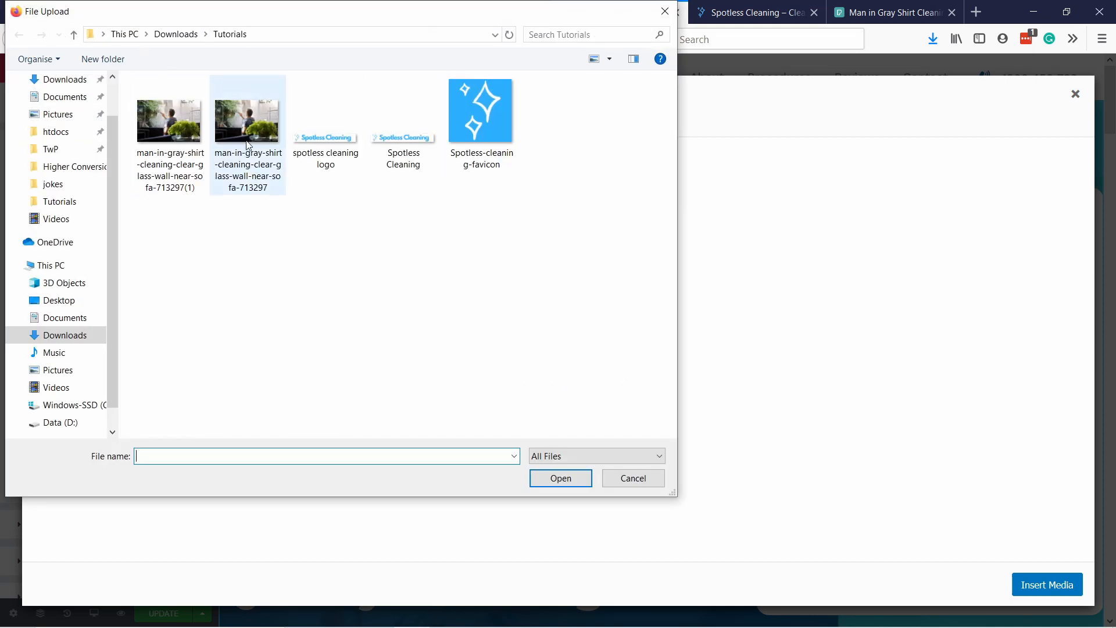
pyautogui.click(173, 123)
pyautogui.click(555, 485)
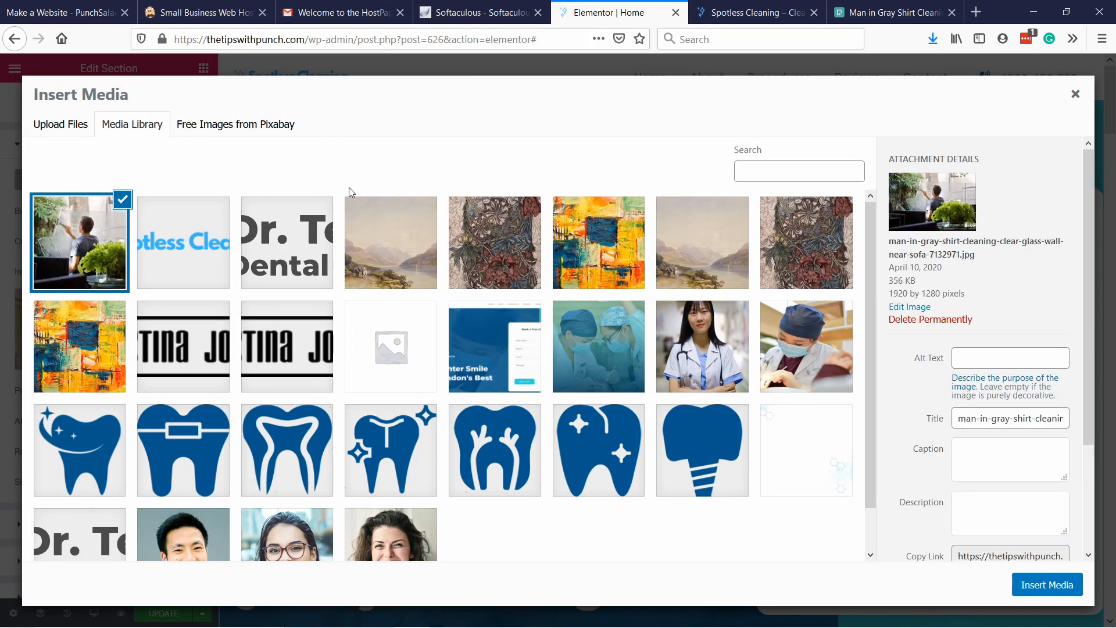
# Give the uploaded photo the alt text "Man cleaning window" and insert it as the hero section's background image.
pyautogui.click(980, 356)
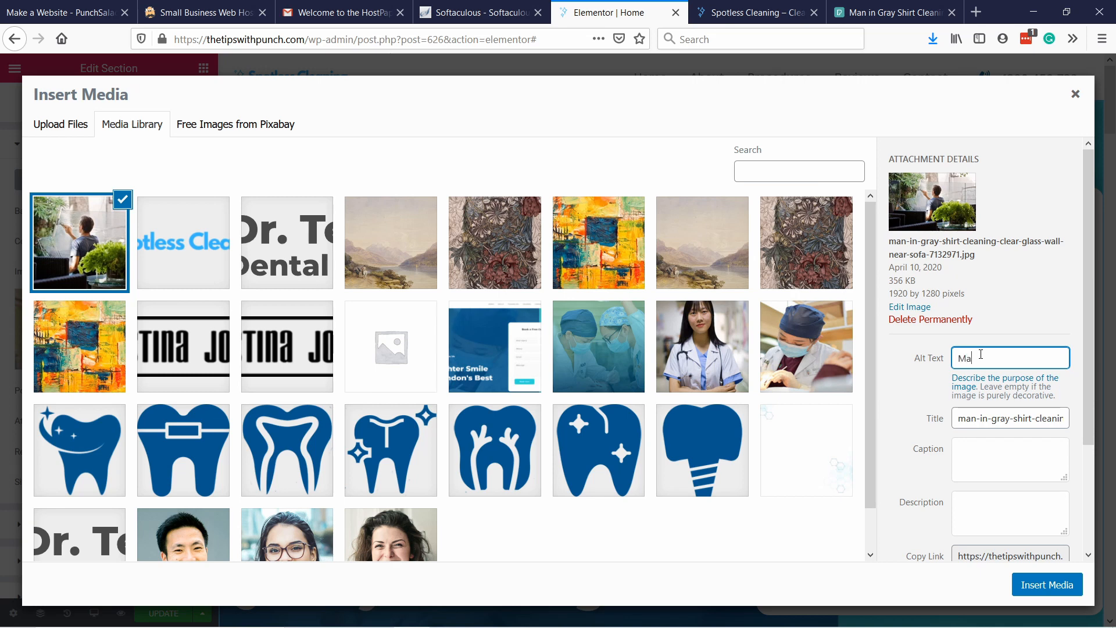
pyautogui.write('Man cleaning window')
pyautogui.click(1043, 596)
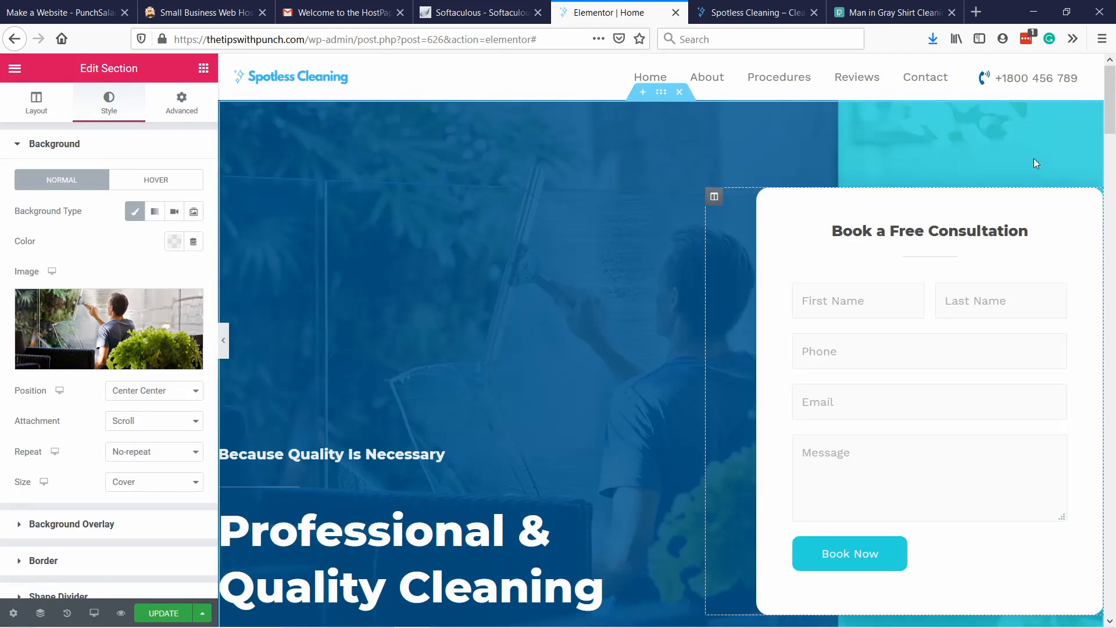
# Examine how the new background photo looks across the hero section and above the section below it.
pyautogui.scroll(-3, 596, 232)
pyautogui.scroll(-10, 597, 231)
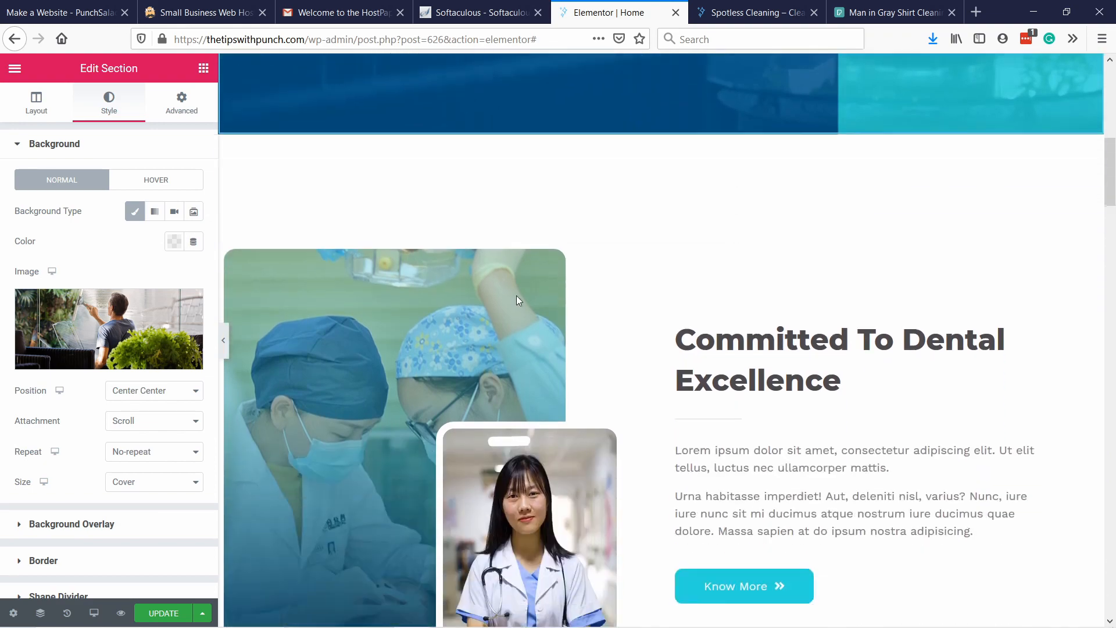
pyautogui.scroll(10, 717, 278)
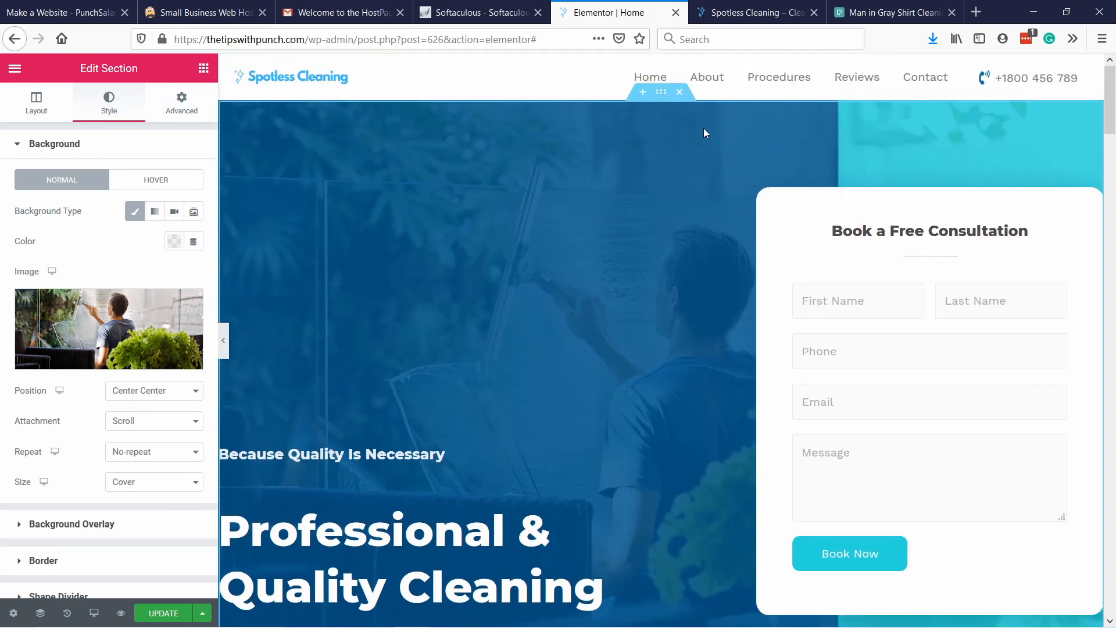
pyautogui.scroll(-3, 703, 132)
pyautogui.scroll(3, 747, 317)
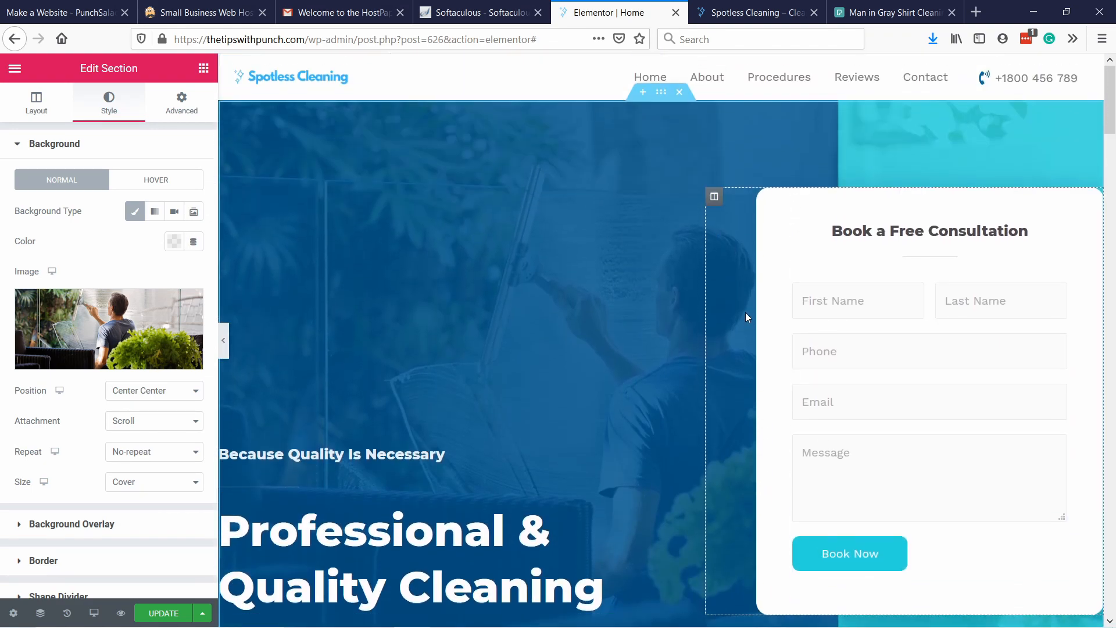
pyautogui.scroll(-3, 522, 124)
pyautogui.scroll(3, 442, 139)
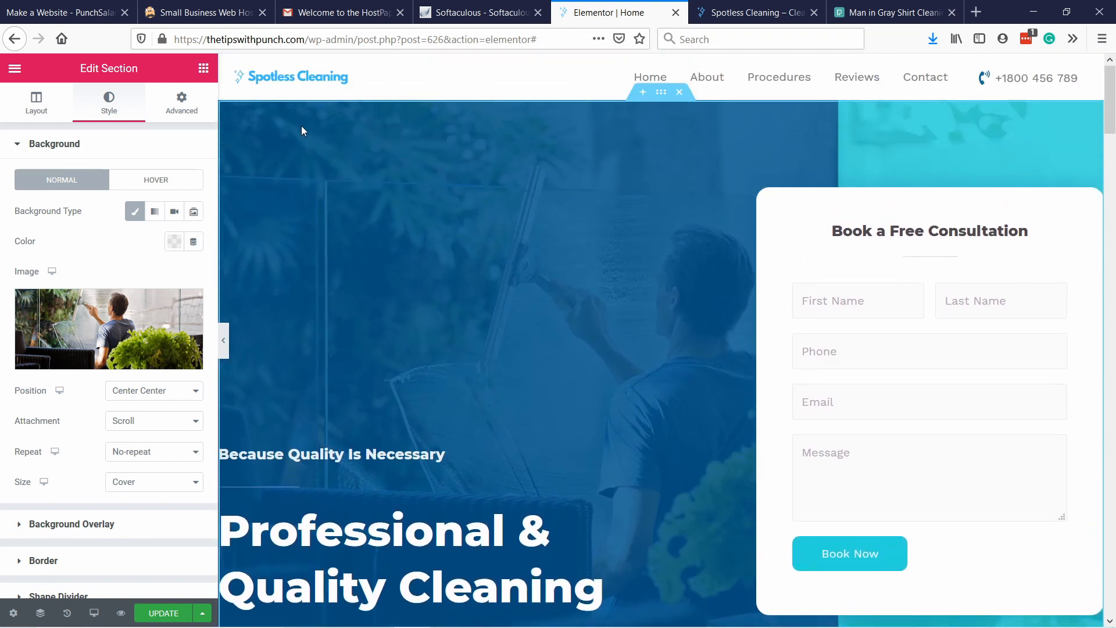
pyautogui.scroll(-2, 622, 315)
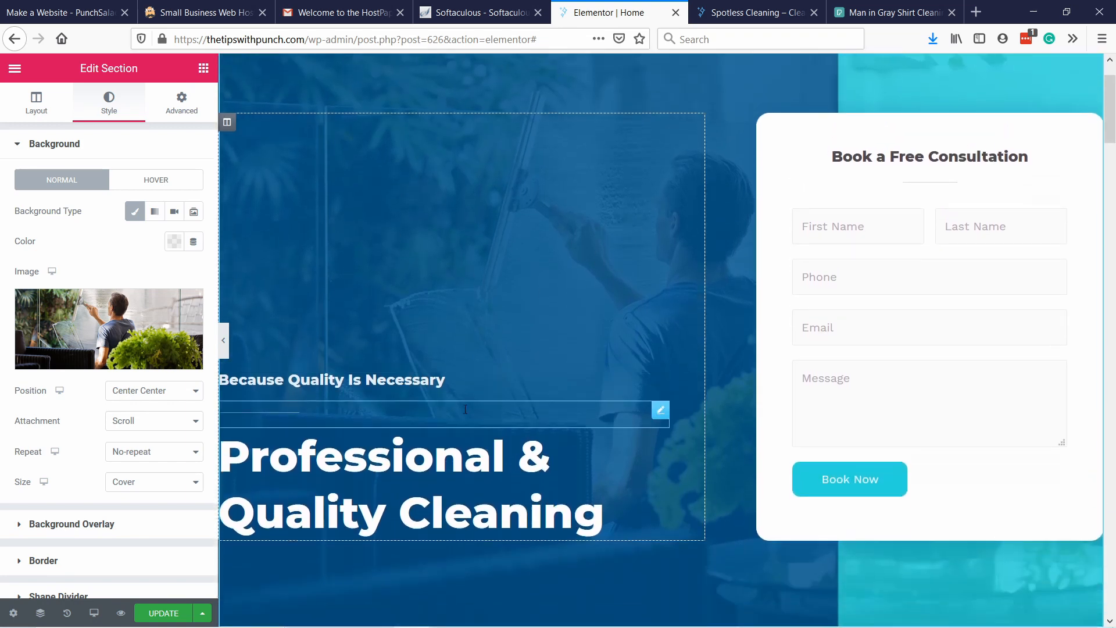
pyautogui.scroll(2, 637, 245)
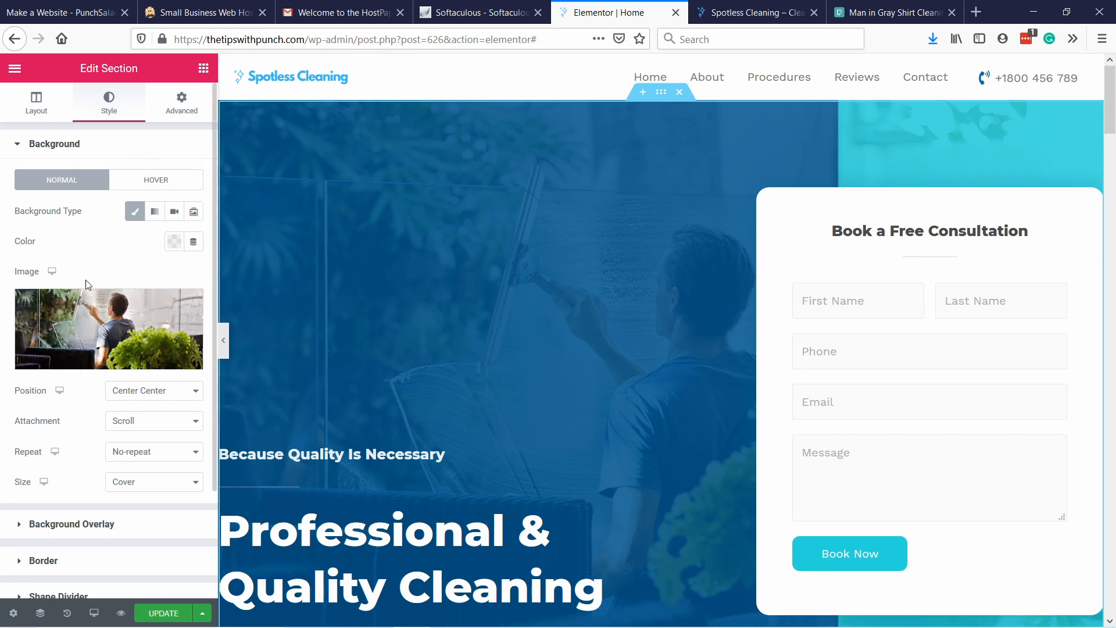
# Open the hero section's background overlay settings.
pyautogui.scroll(-2, 95, 251)
pyautogui.scroll(-4, 95, 252)
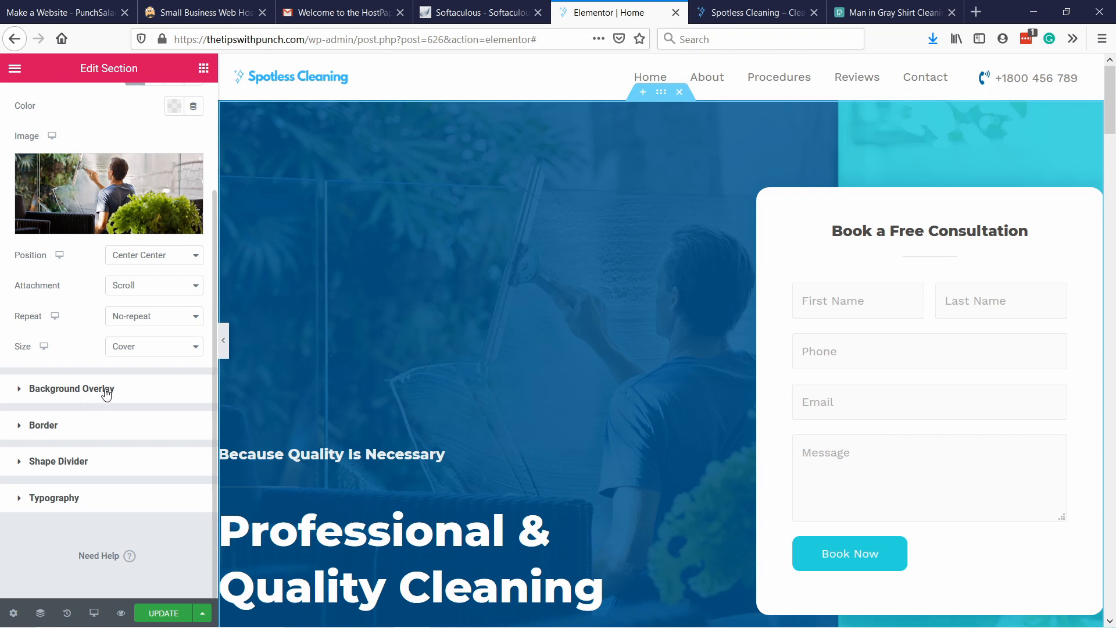
pyautogui.click(106, 389)
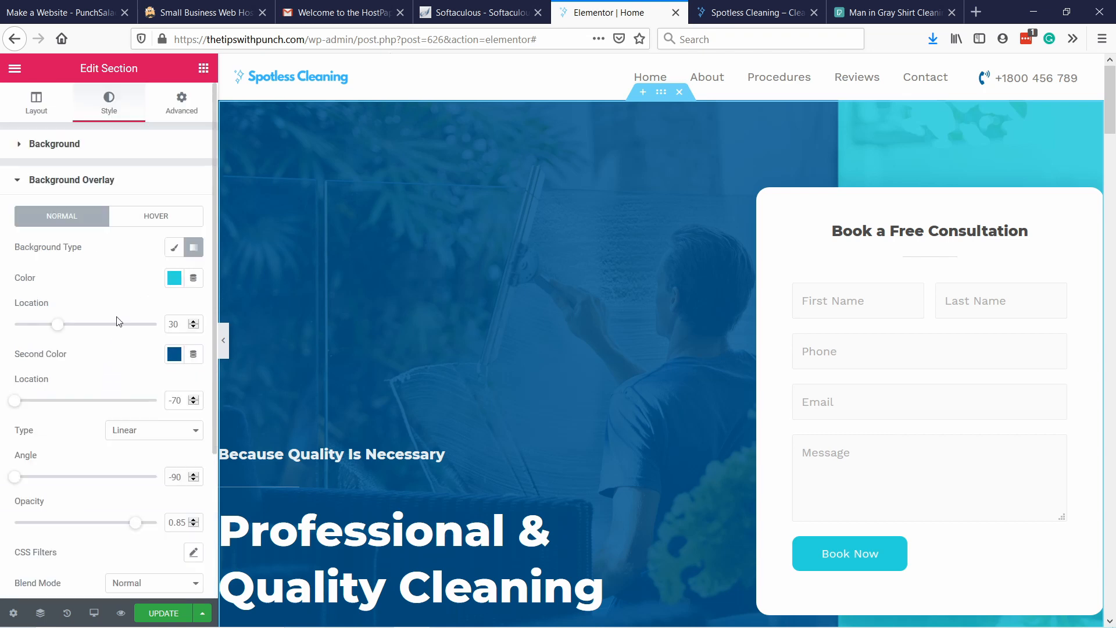
# Try the indigo preset #4054B2 as the first colour of the hero overlay's gradient.
pyautogui.click(174, 279)
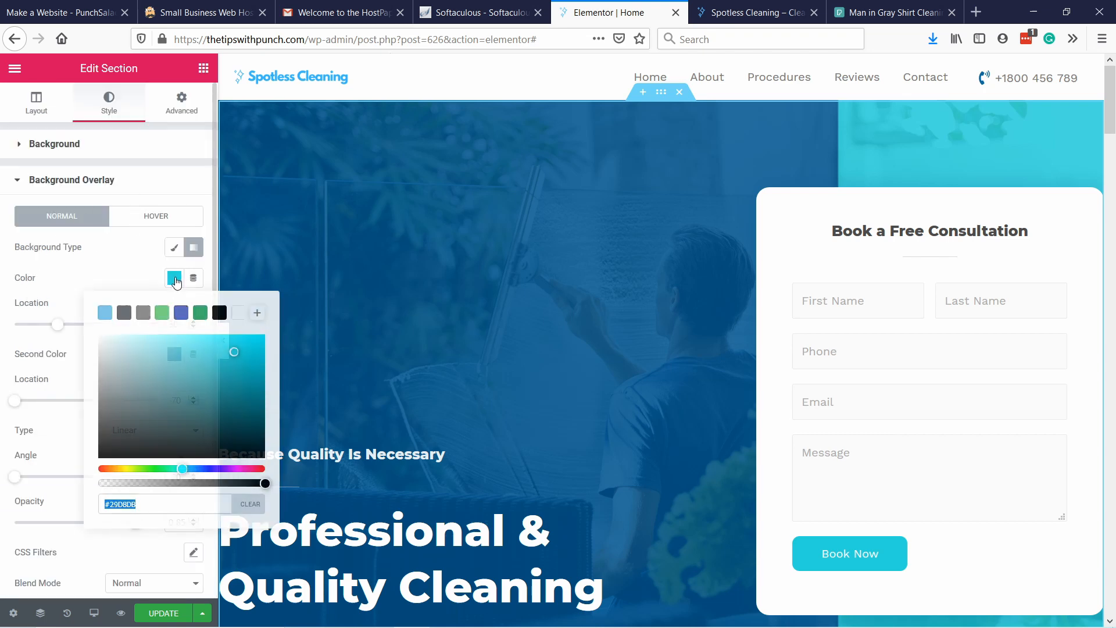
pyautogui.click(181, 314)
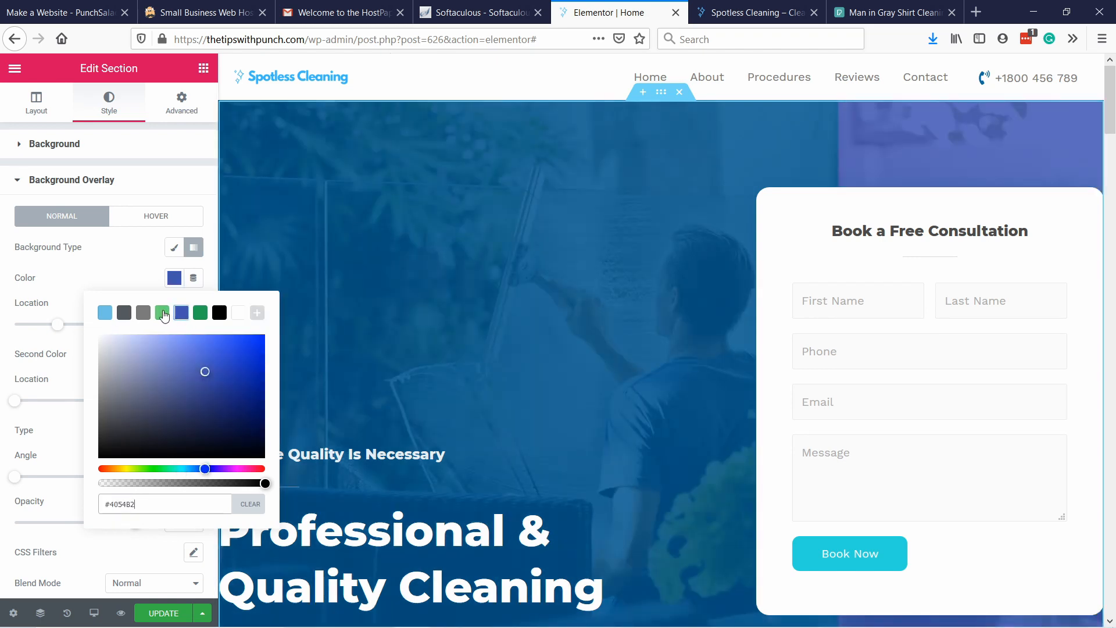
pyautogui.click(155, 273)
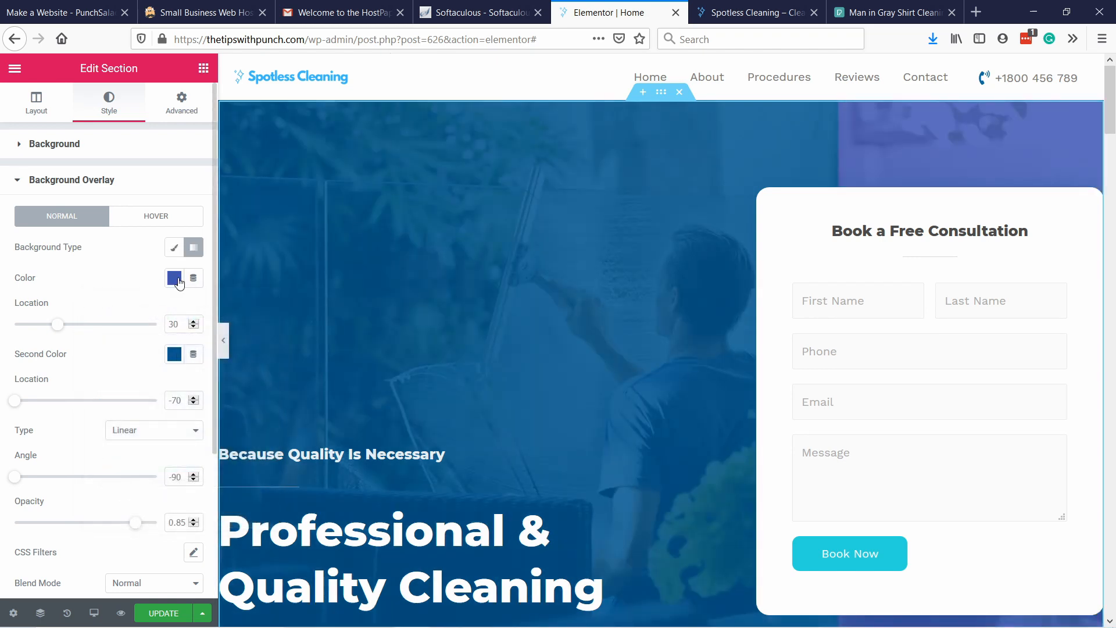
# Copy the hero overlay's second gradient colour, #01578C, and use it as the first colour too.
pyautogui.click(174, 354)
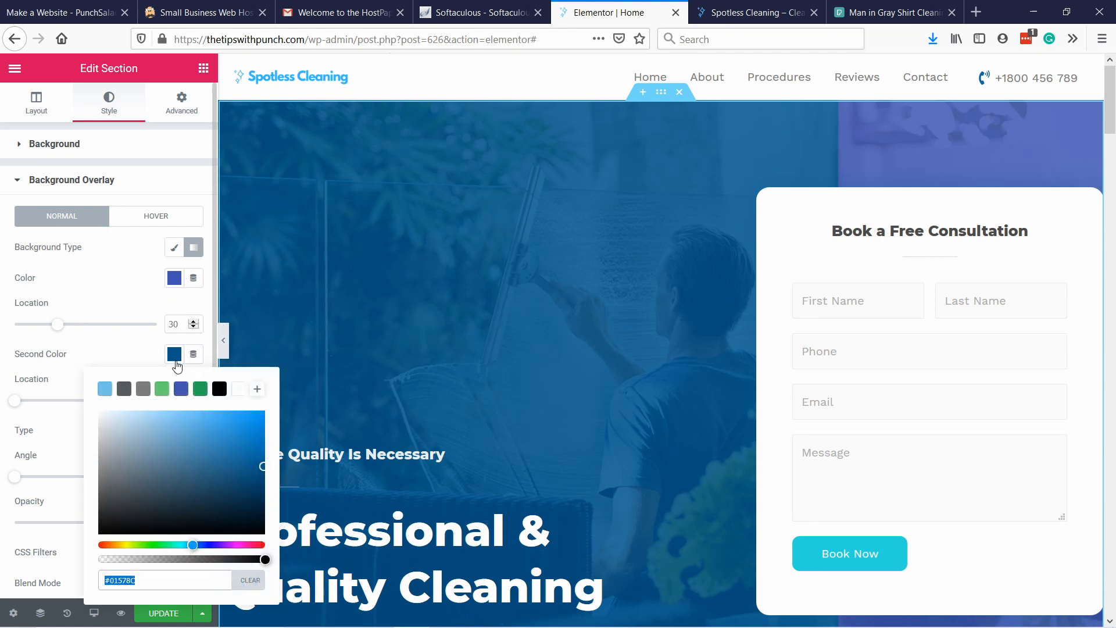
pyautogui.moveTo(145, 581); pyautogui.dragTo(66, 571)
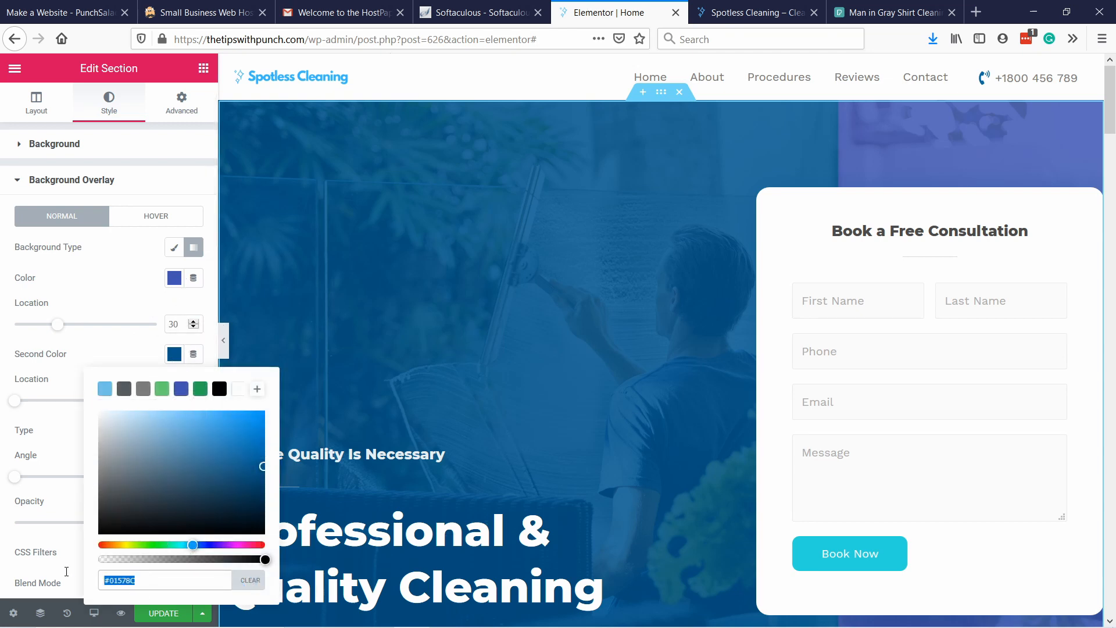
pyautogui.rightClick(115, 579)
pyautogui.click(155, 429)
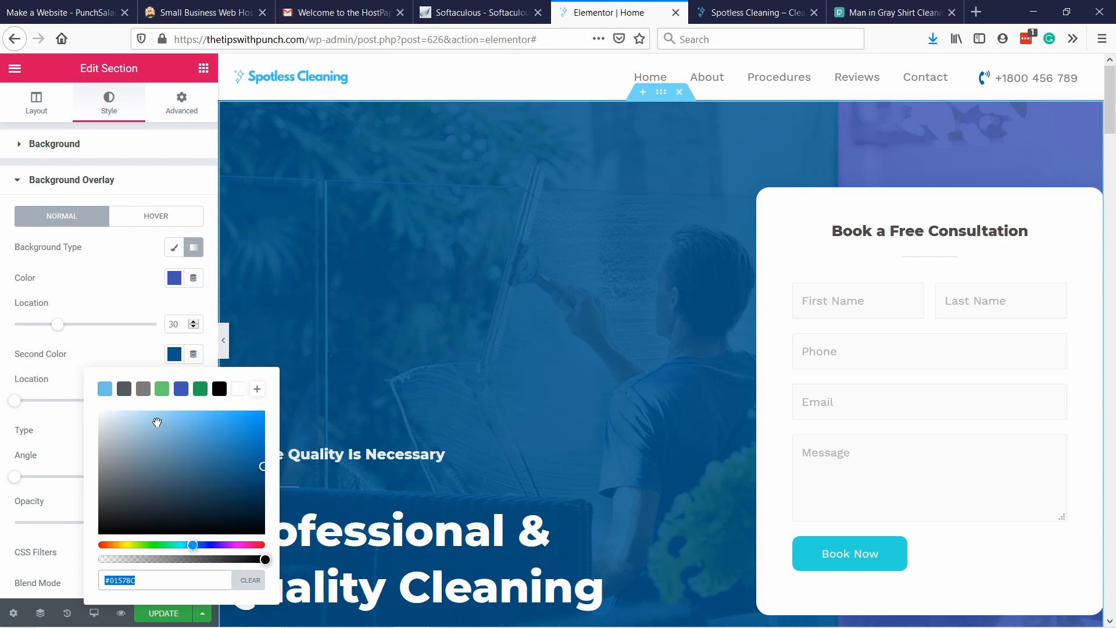
pyautogui.click(146, 300)
pyautogui.click(175, 278)
pyautogui.moveTo(149, 505); pyautogui.dragTo(86, 510)
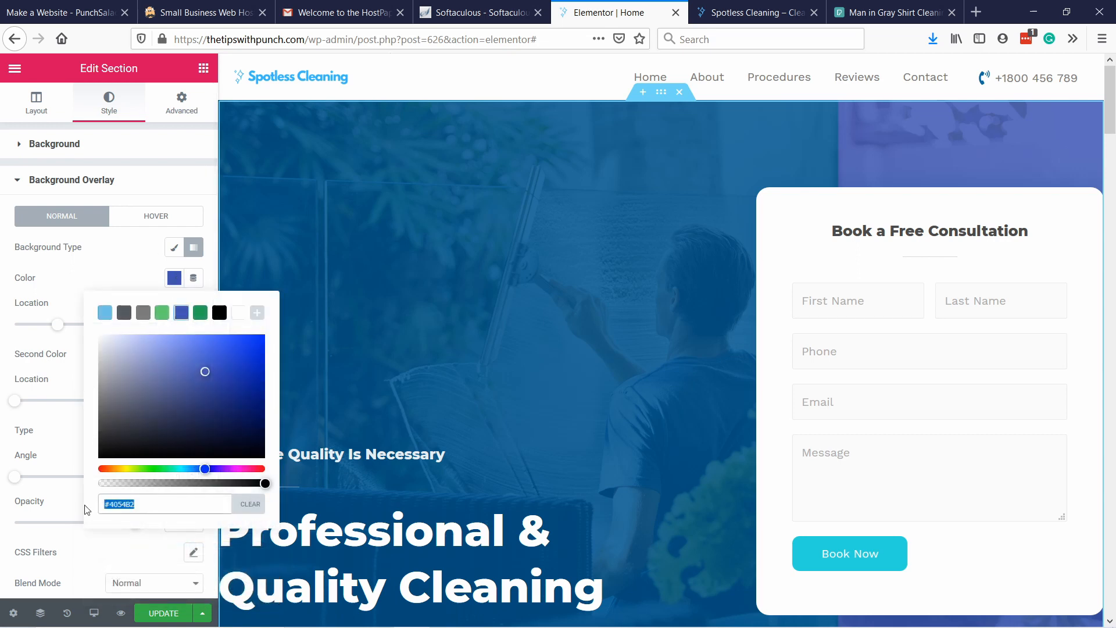
pyautogui.hotkey('ctrl', 'v')
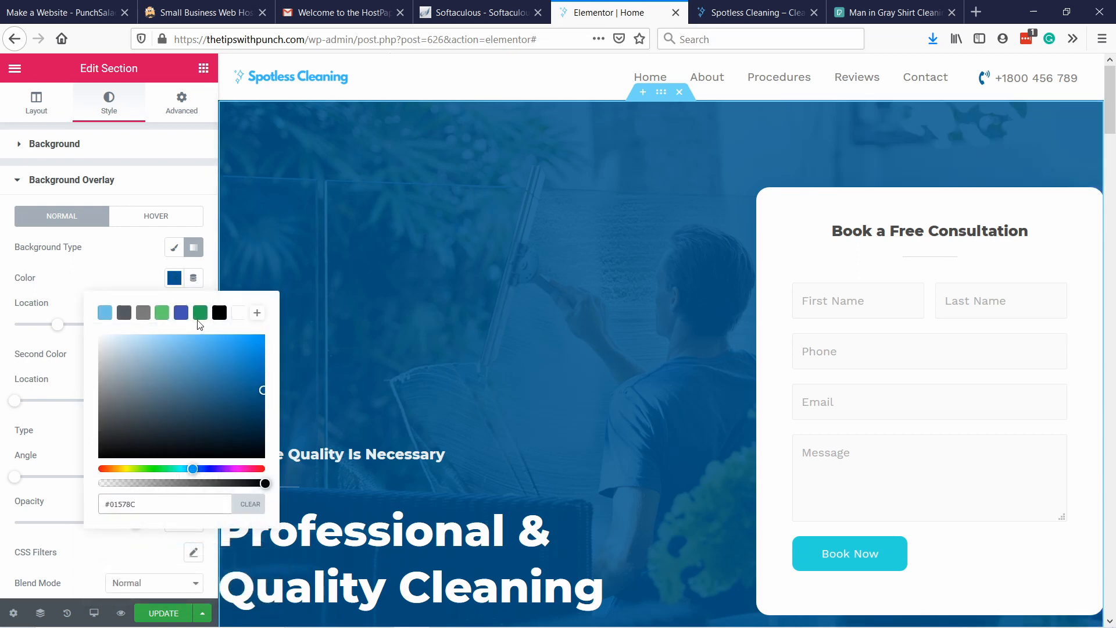
pyautogui.click(114, 270)
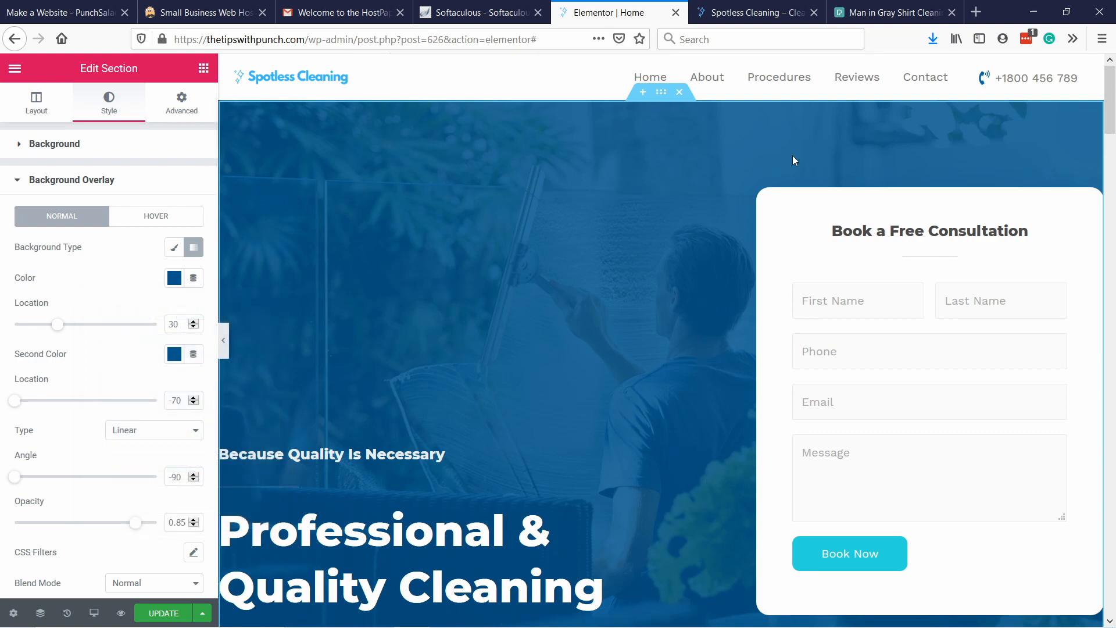
# Change the hero form's heading "Book a Free Consultation" to "Get a Free Quote" and update the page.
pyautogui.scroll(-4, 668, 244)
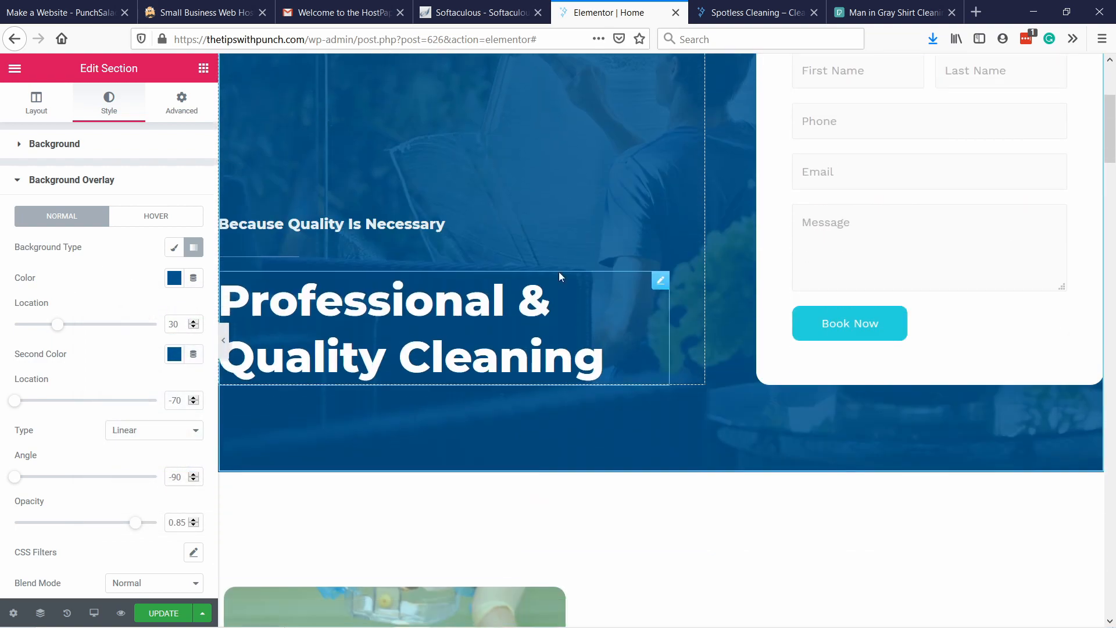
pyautogui.scroll(-3, 436, 274)
pyautogui.scroll(6, 616, 263)
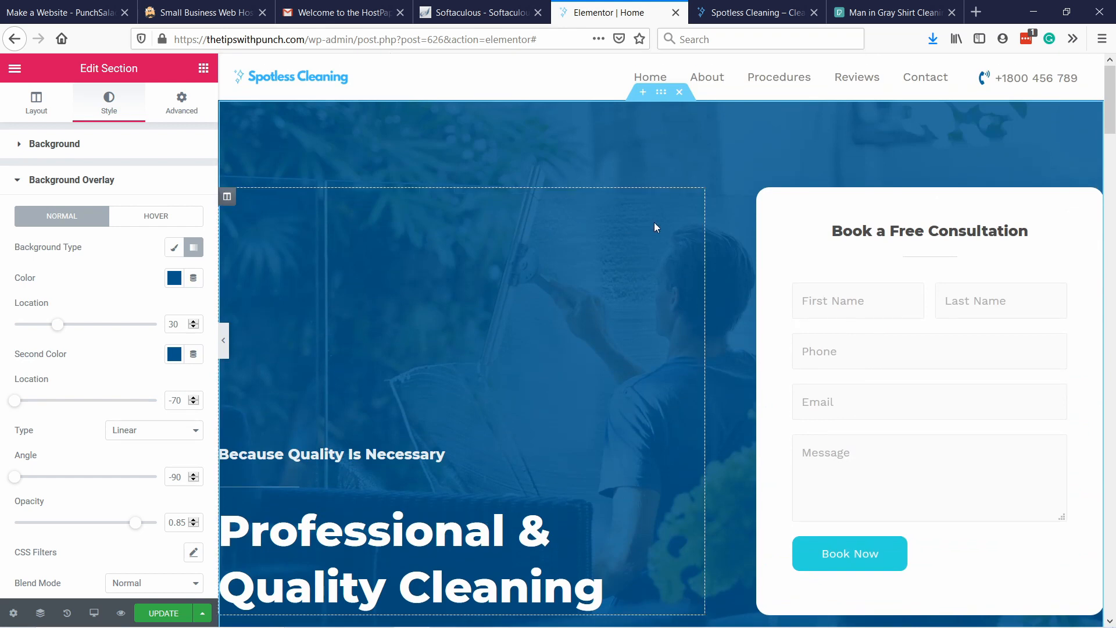
pyautogui.scroll(-1, 496, 353)
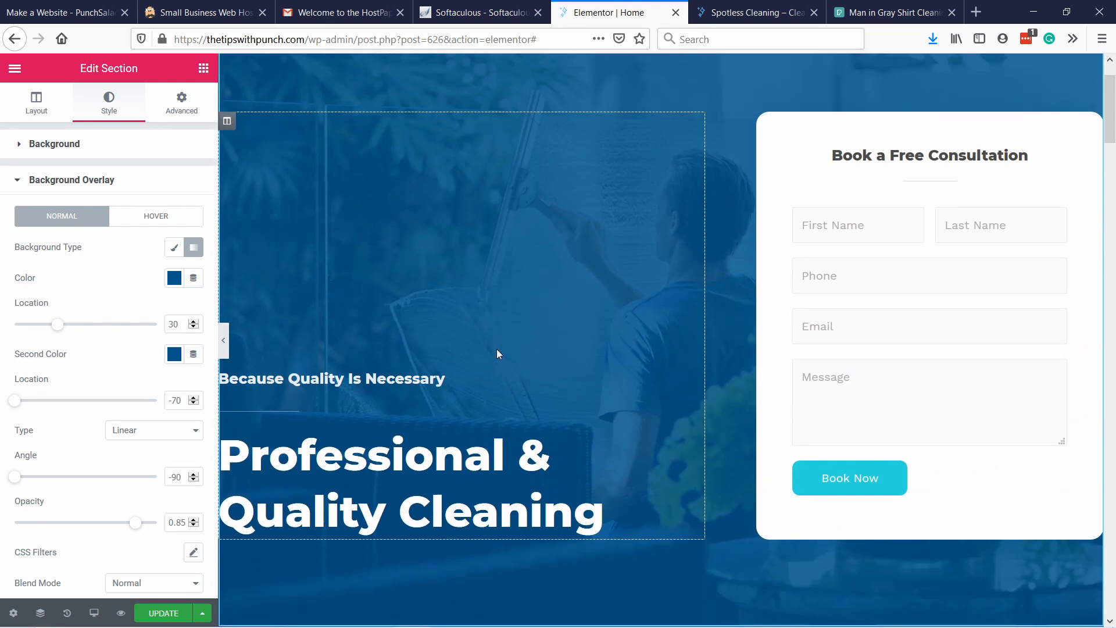
pyautogui.click(895, 154)
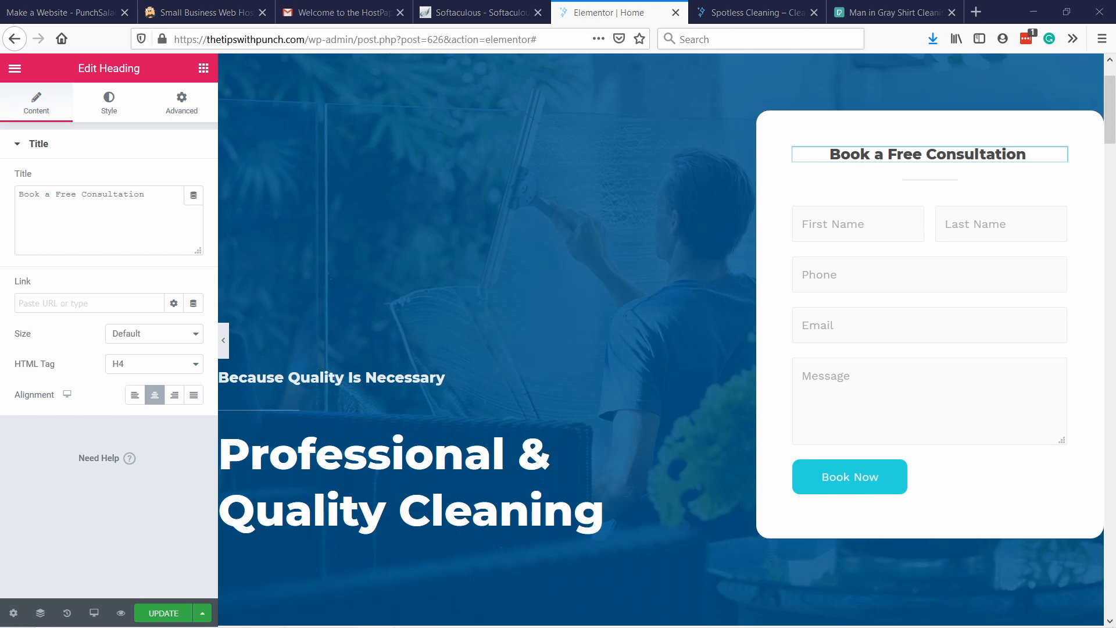
pyautogui.moveTo(162, 212); pyautogui.dragTo(13, 199)
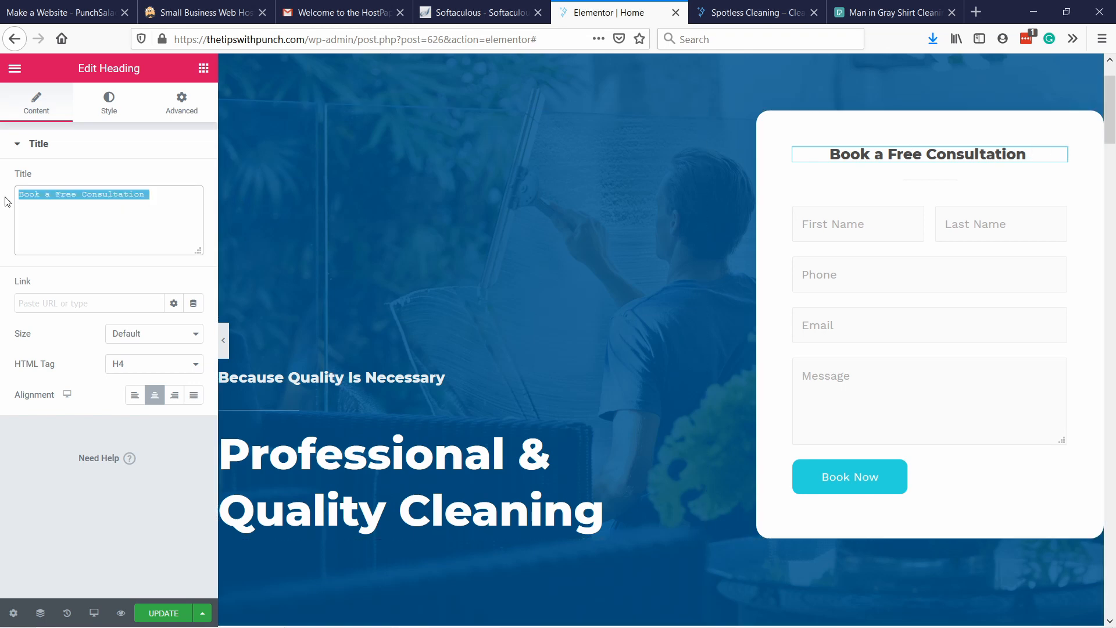
pyautogui.hotkey('ctrl', 'v')
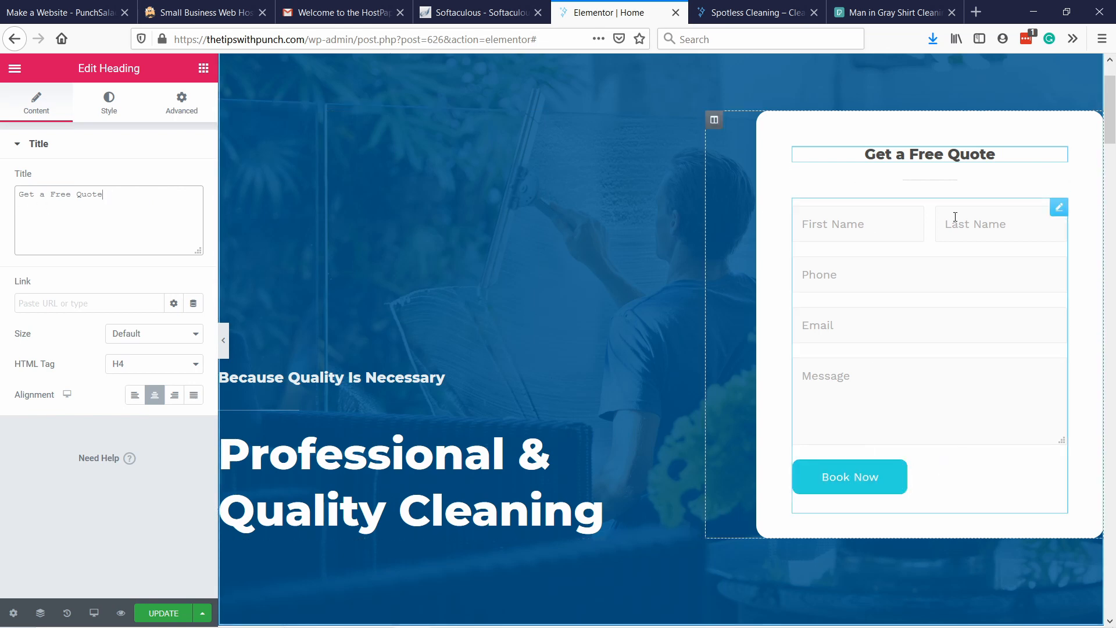
pyautogui.click(849, 476)
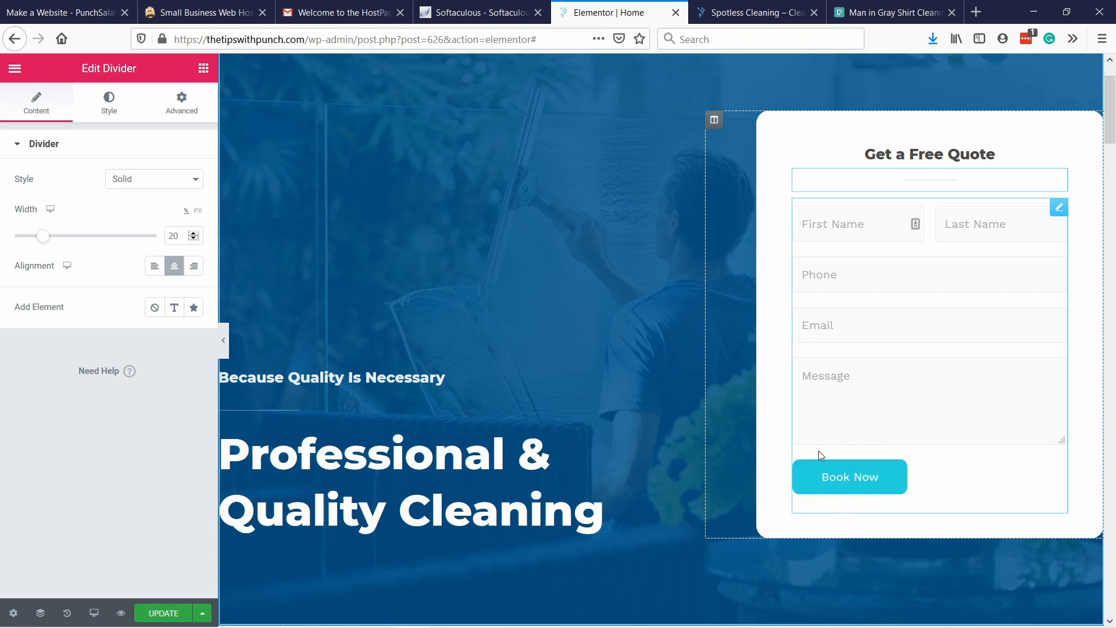
pyautogui.click(167, 613)
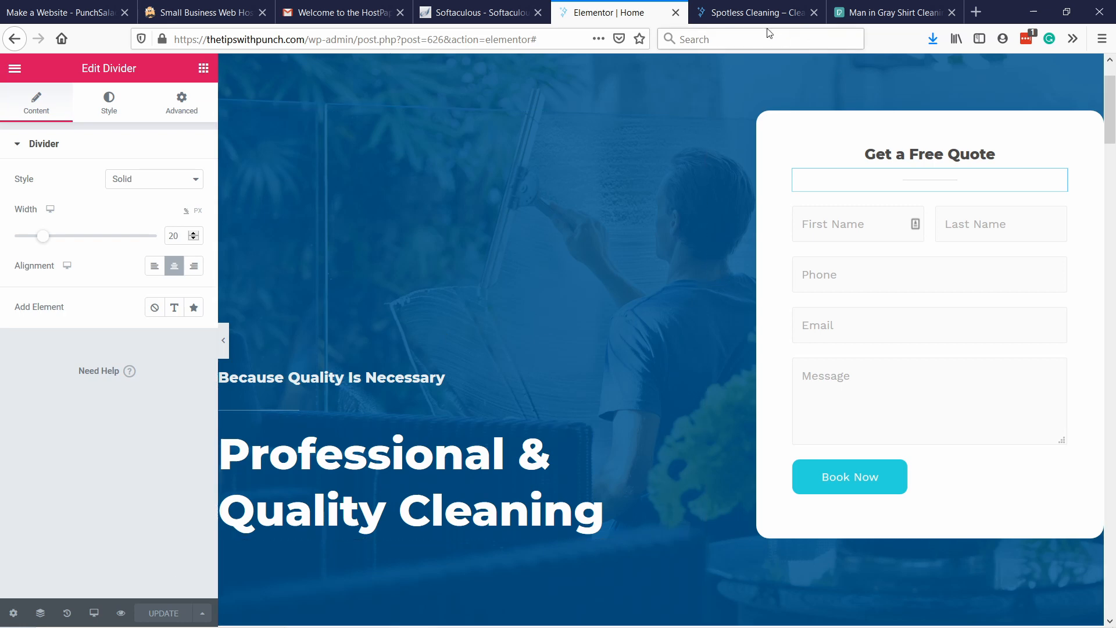
# Reload the live homepage and examine the hero section's new background, headings and quote form.
pyautogui.click(756, 13)
pyautogui.click(340, 36)
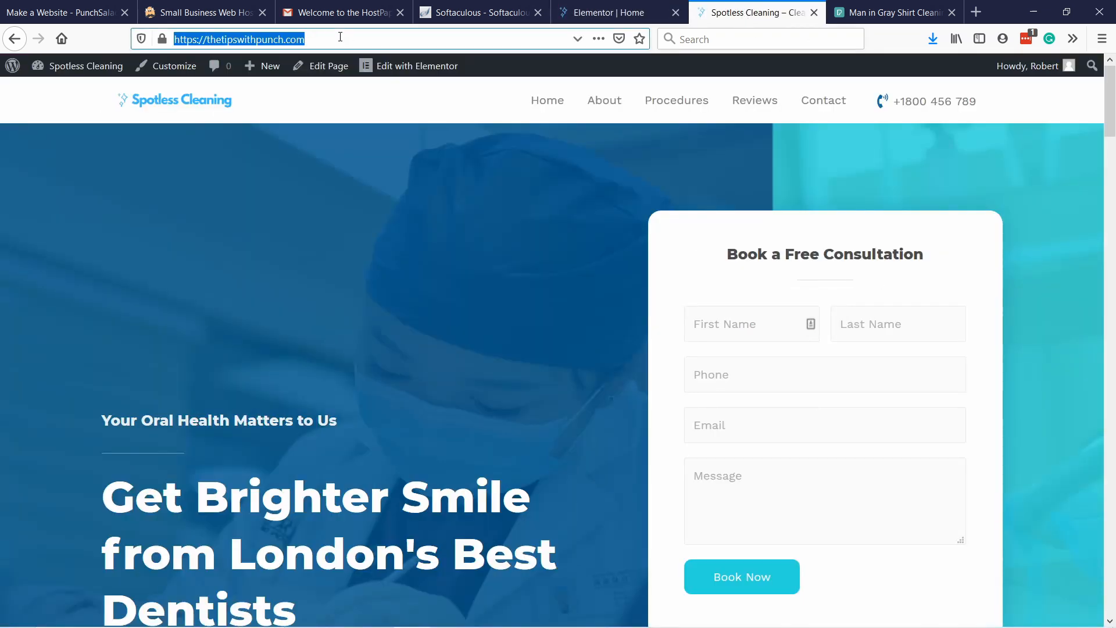
pyautogui.press('Return')
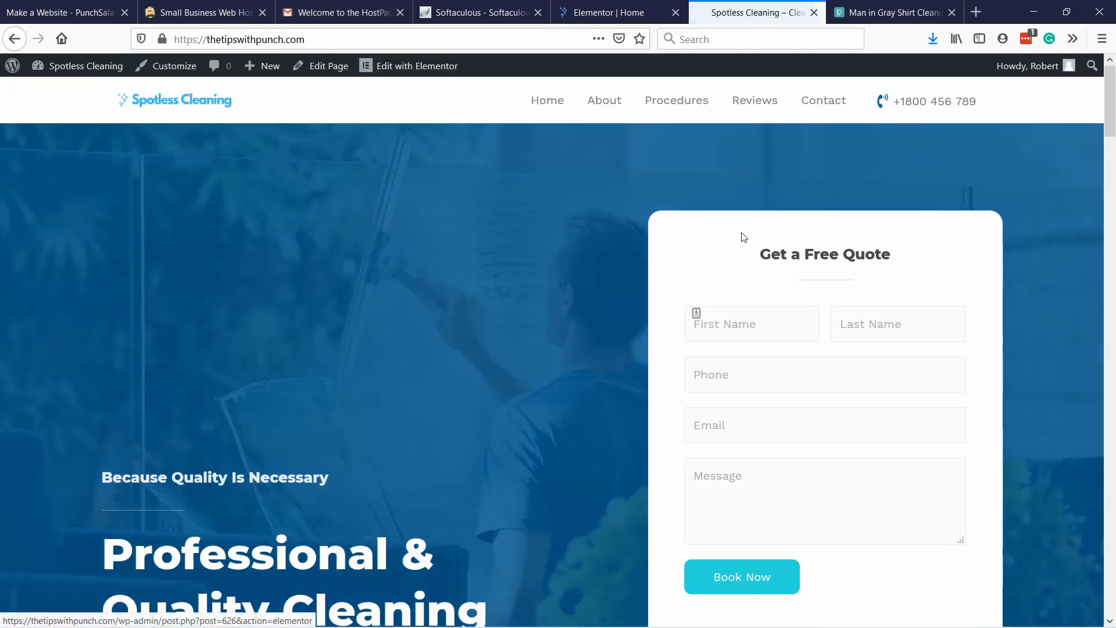
pyautogui.scroll(-5, 469, 169)
pyautogui.scroll(5, 564, 302)
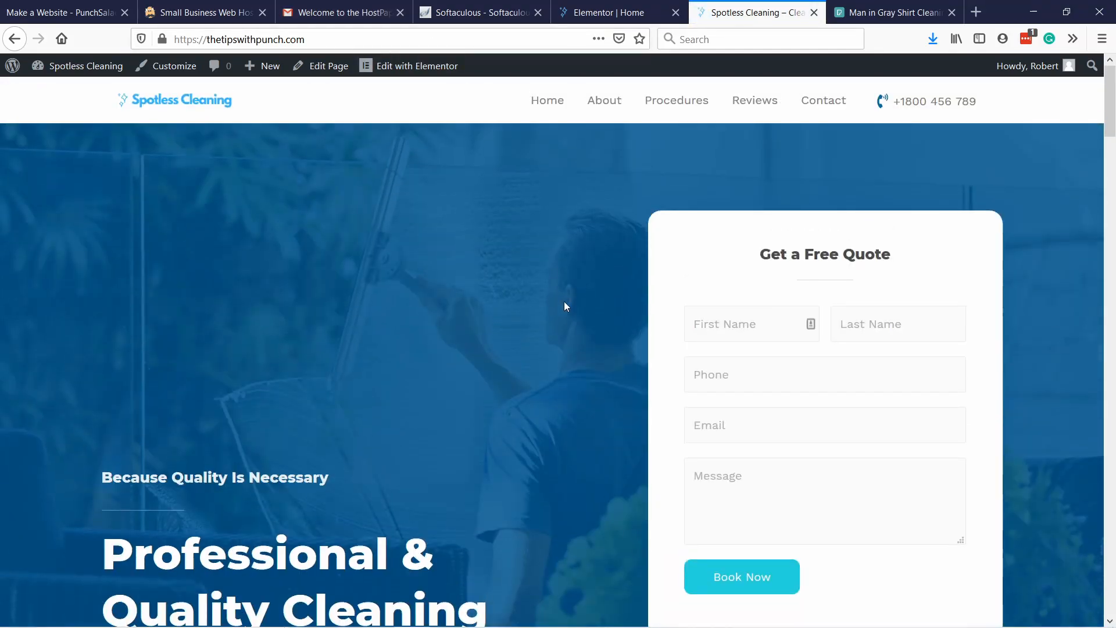
pyautogui.scroll(-1, 284, 215)
pyautogui.scroll(-1, 407, 532)
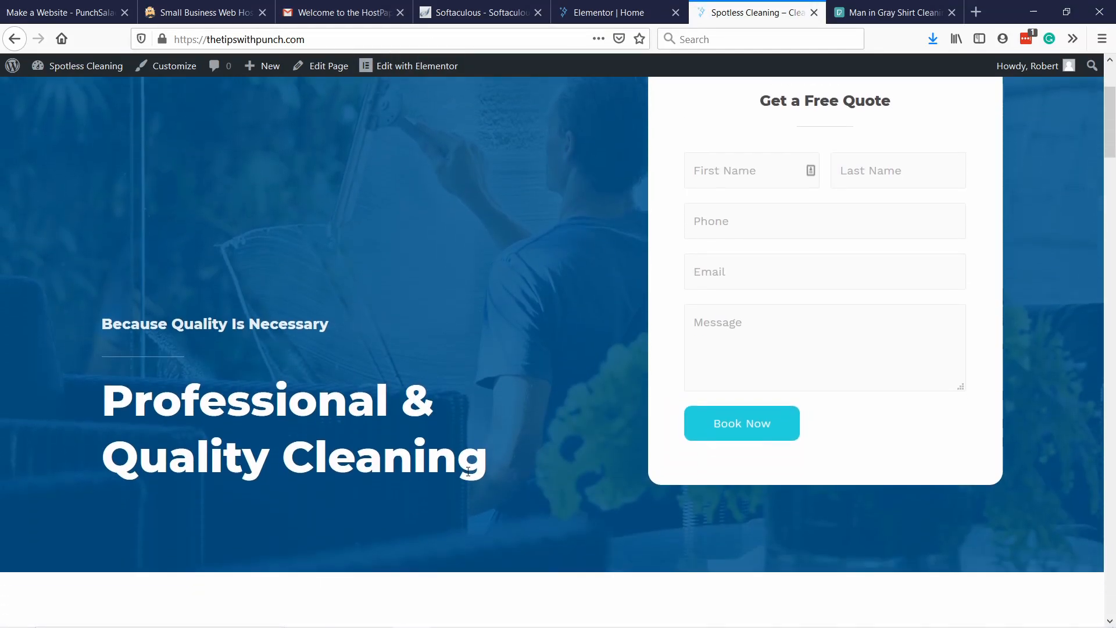
pyautogui.scroll(2, 652, 456)
pyautogui.scroll(-3, 605, 377)
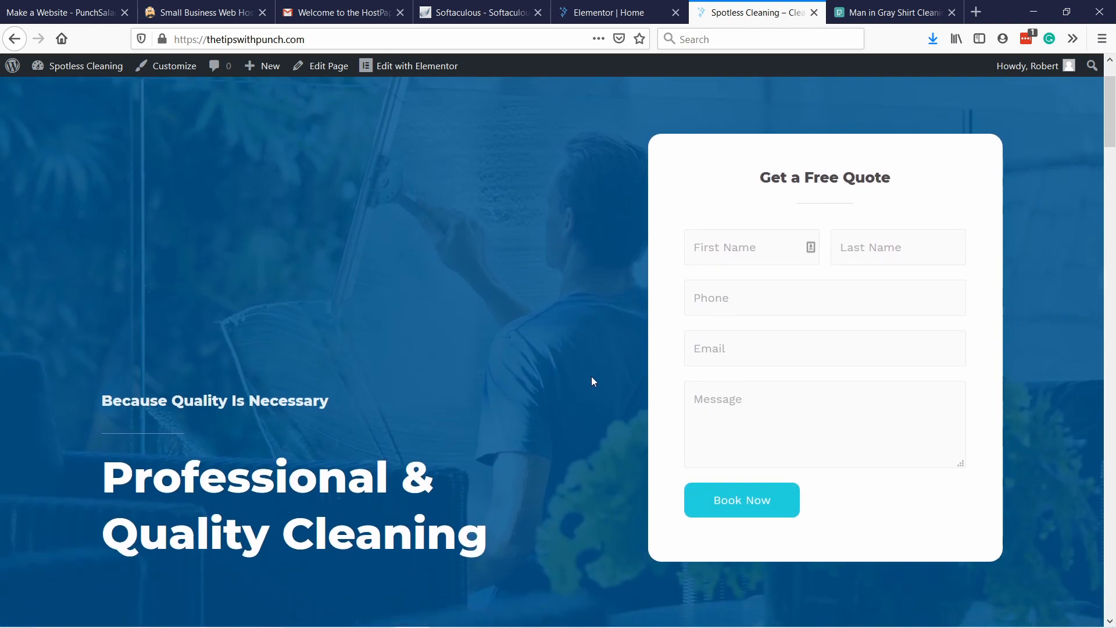
pyautogui.scroll(3, 553, 387)
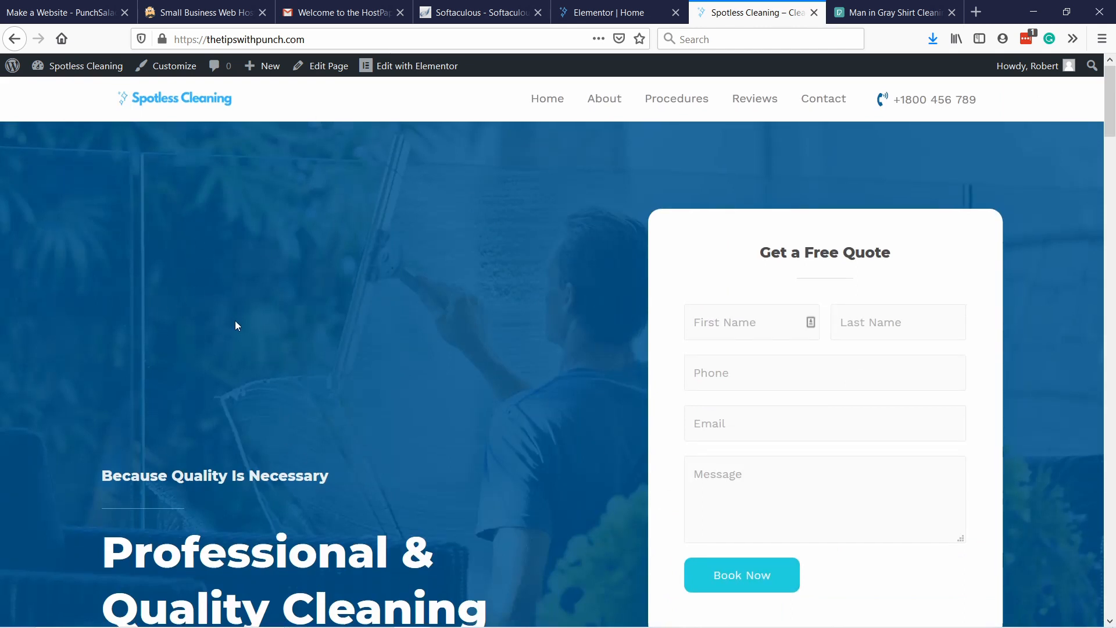
pyautogui.scroll(-3, 313, 350)
pyautogui.scroll(3, 348, 372)
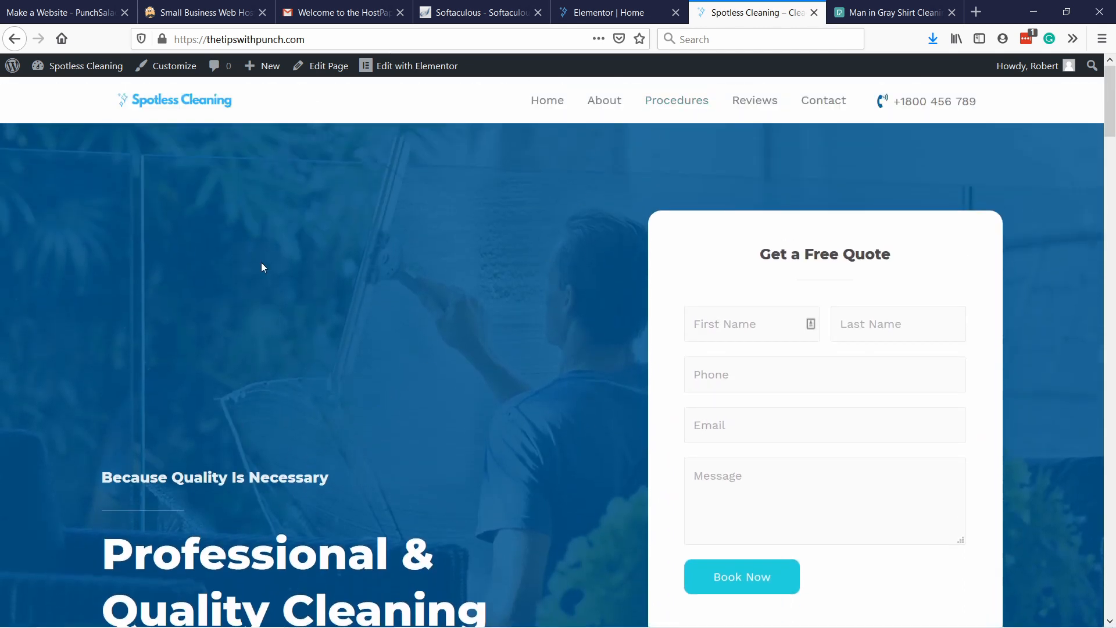
# Return to the Elementor editor and try Top as the vertical alignment of the hero's heading column.
pyautogui.click(585, 18)
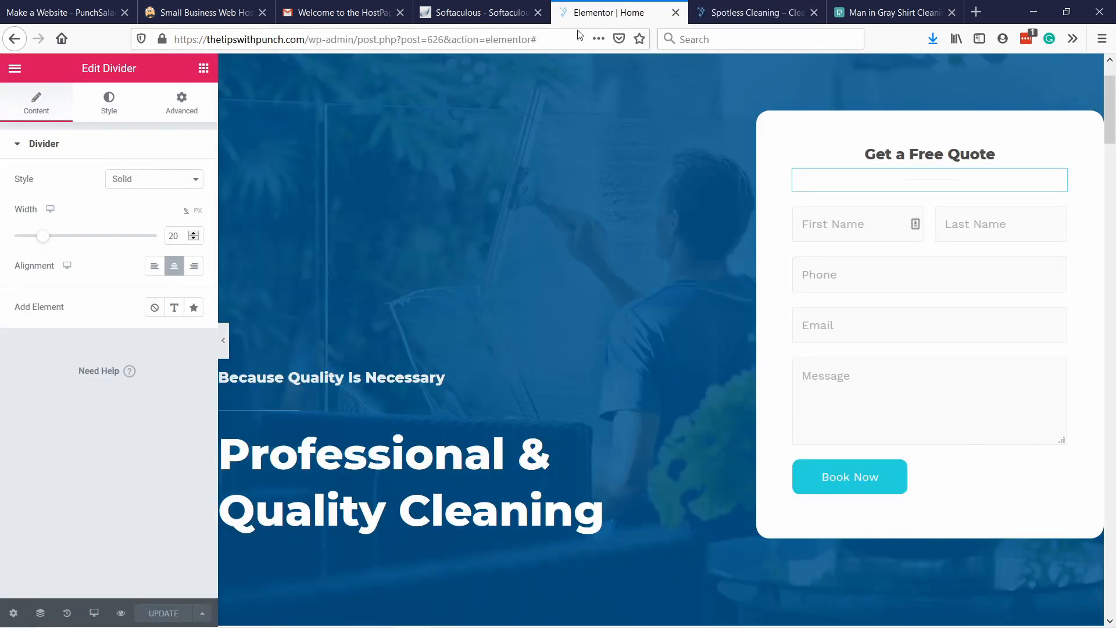
pyautogui.scroll(2, 531, 152)
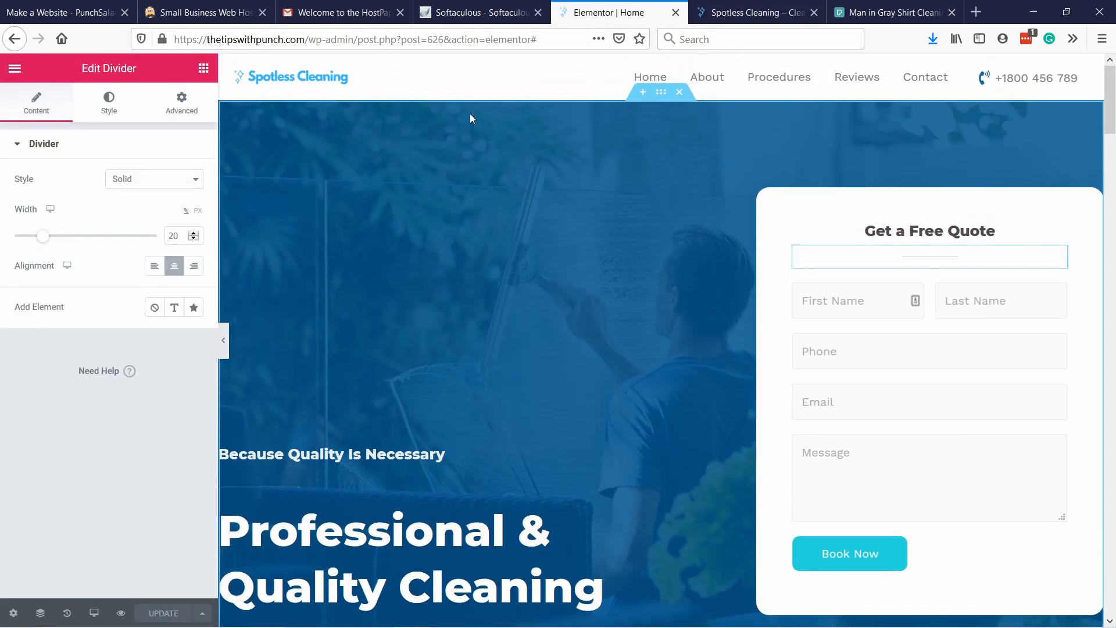
pyautogui.rightClick(510, 114)
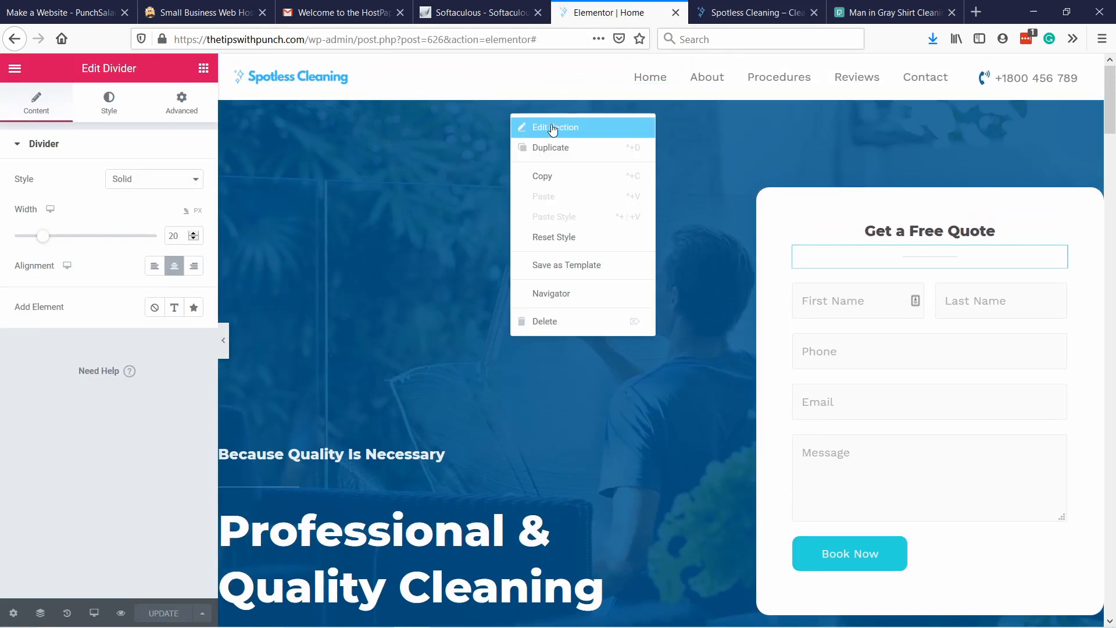
pyautogui.click(554, 127)
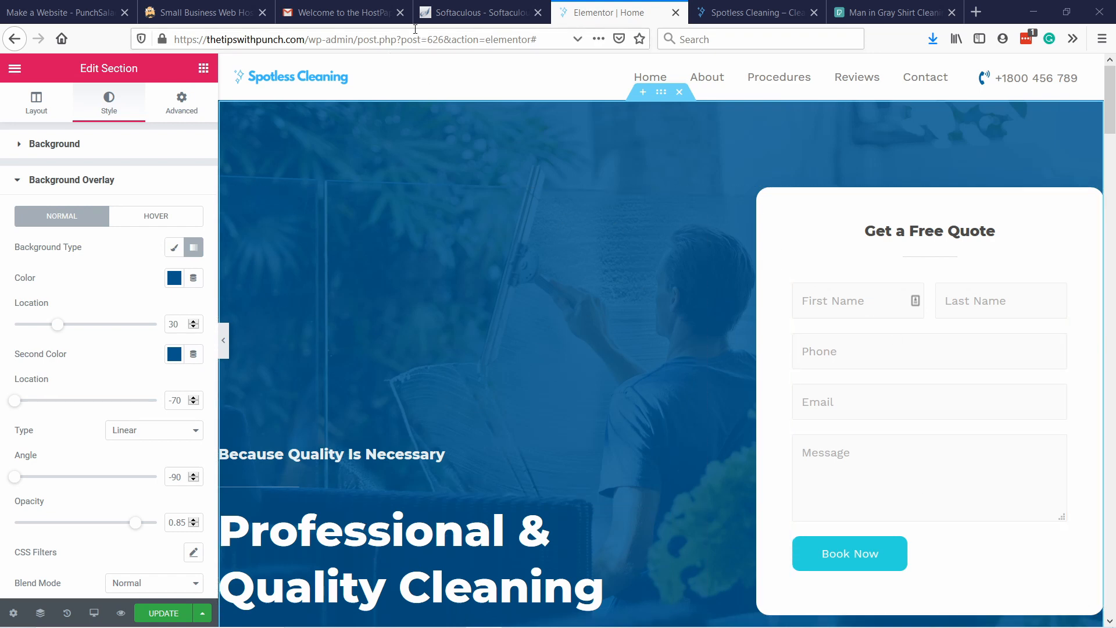
pyautogui.rightClick(329, 254)
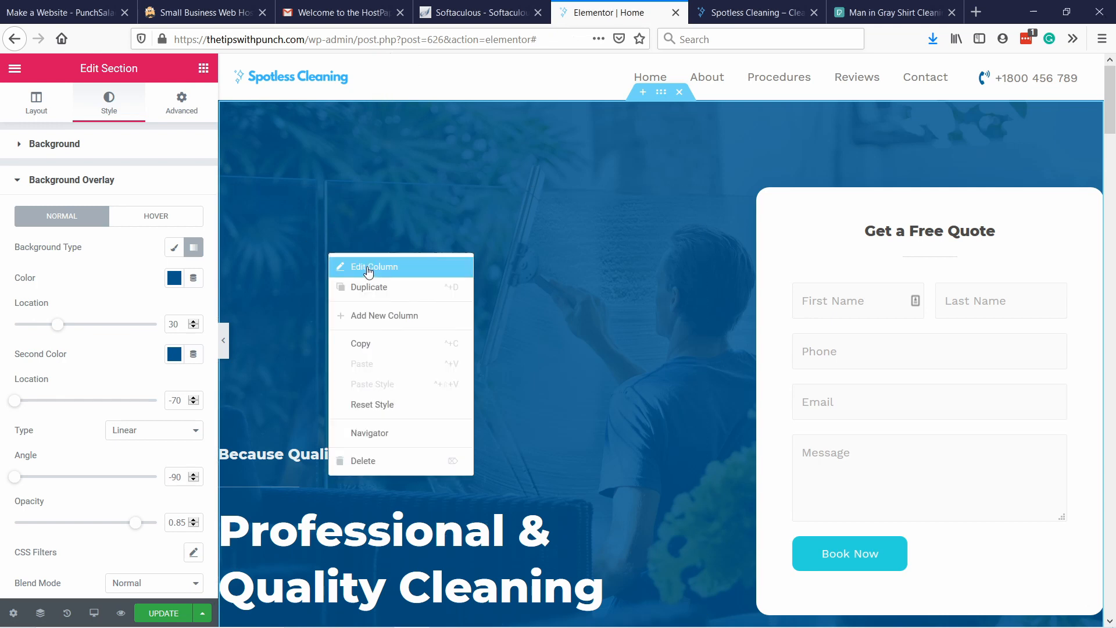
pyautogui.click(403, 275)
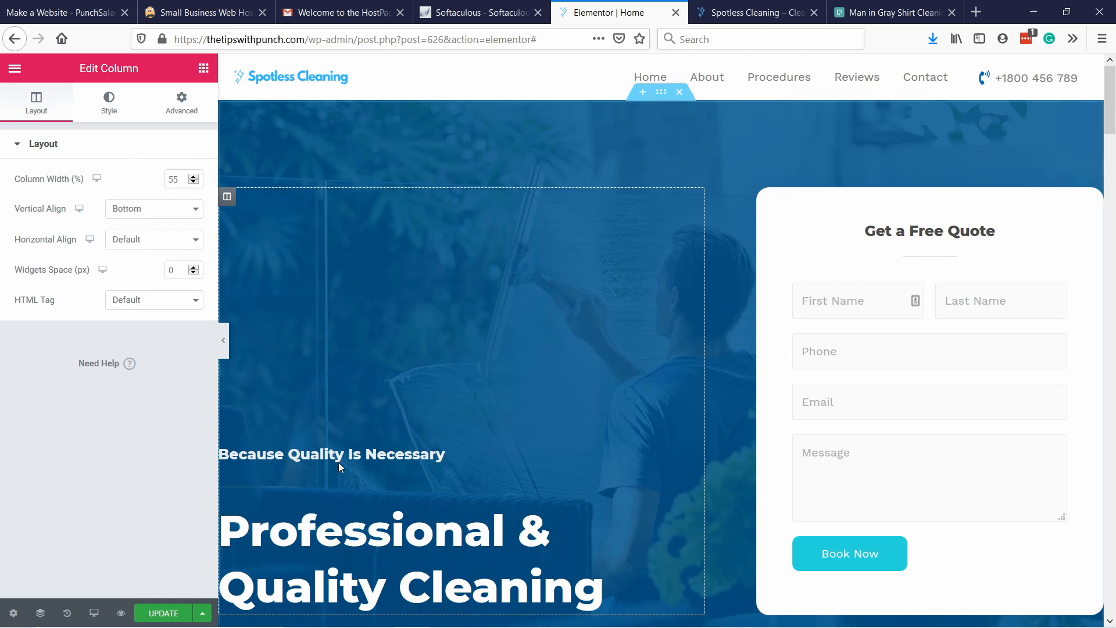
pyautogui.click(140, 211)
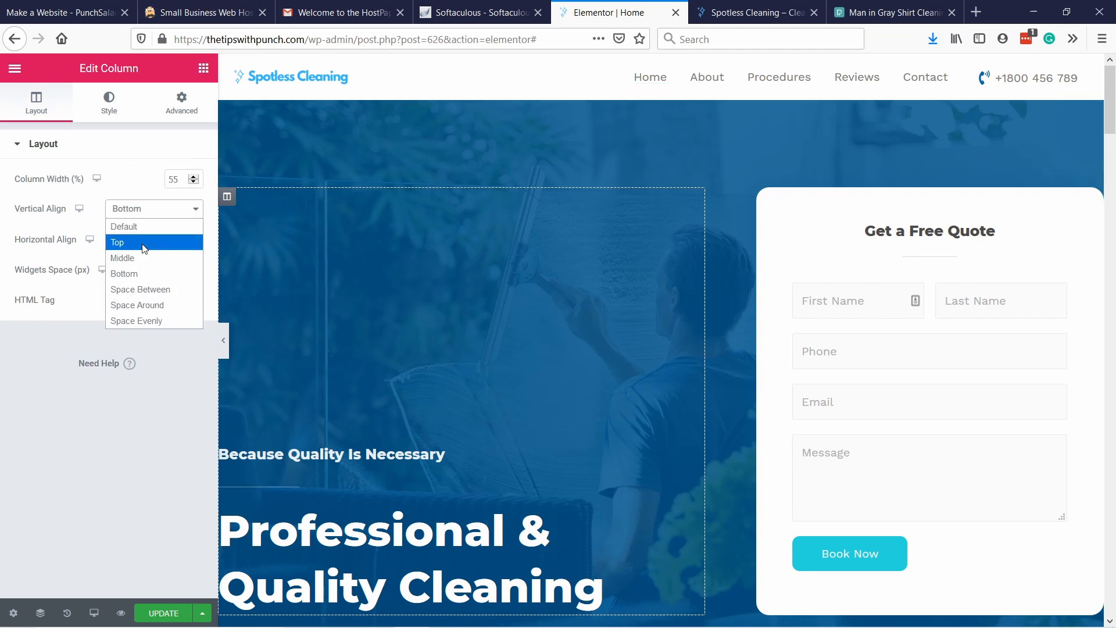
pyautogui.click(142, 242)
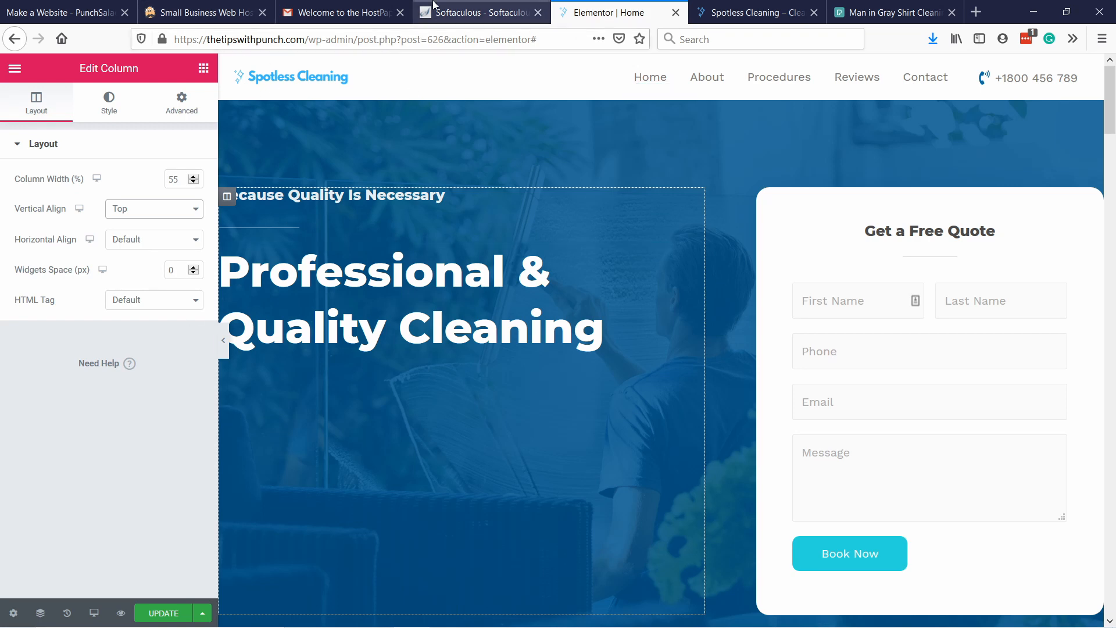
pyautogui.click(521, 146)
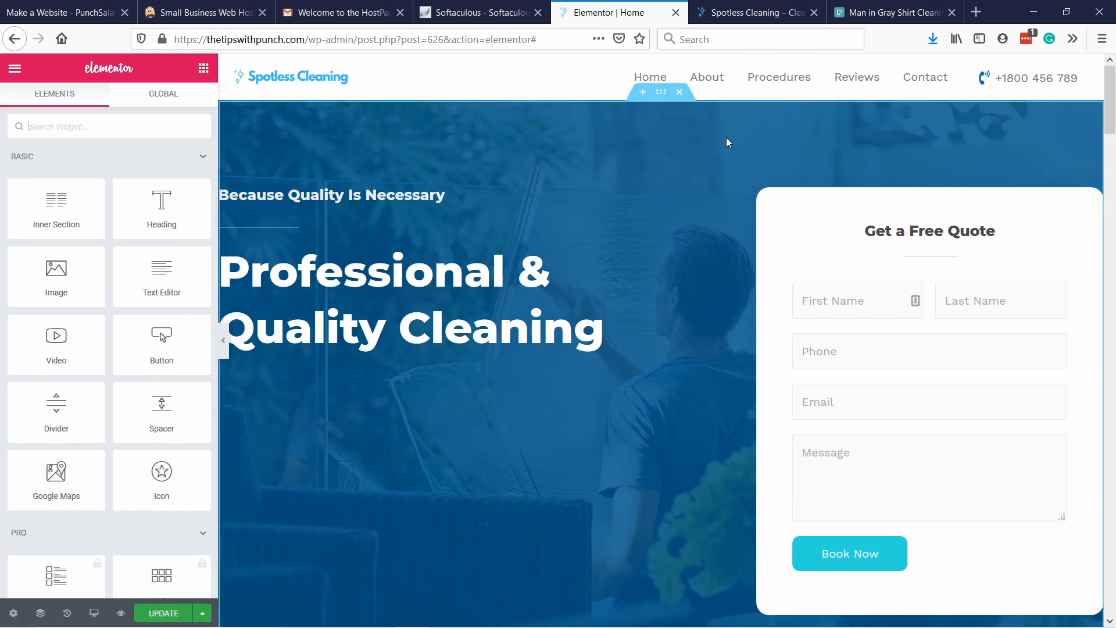
pyautogui.scroll(-5, 745, 139)
pyautogui.scroll(5, 518, 285)
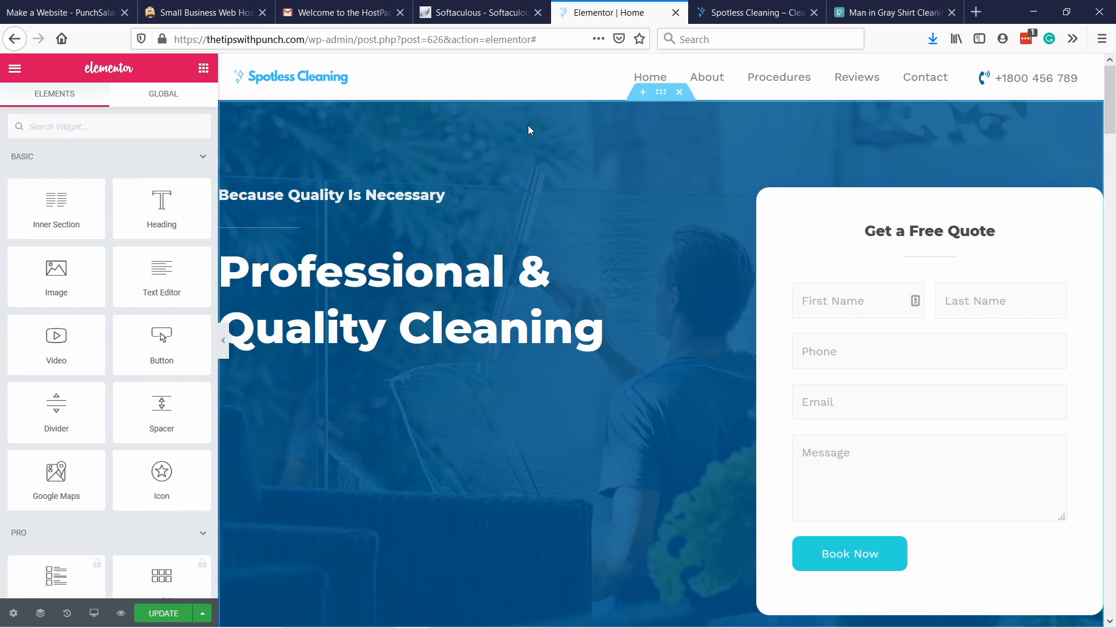
# Set the hero section's top padding to 50 px.
pyautogui.rightClick(366, 119)
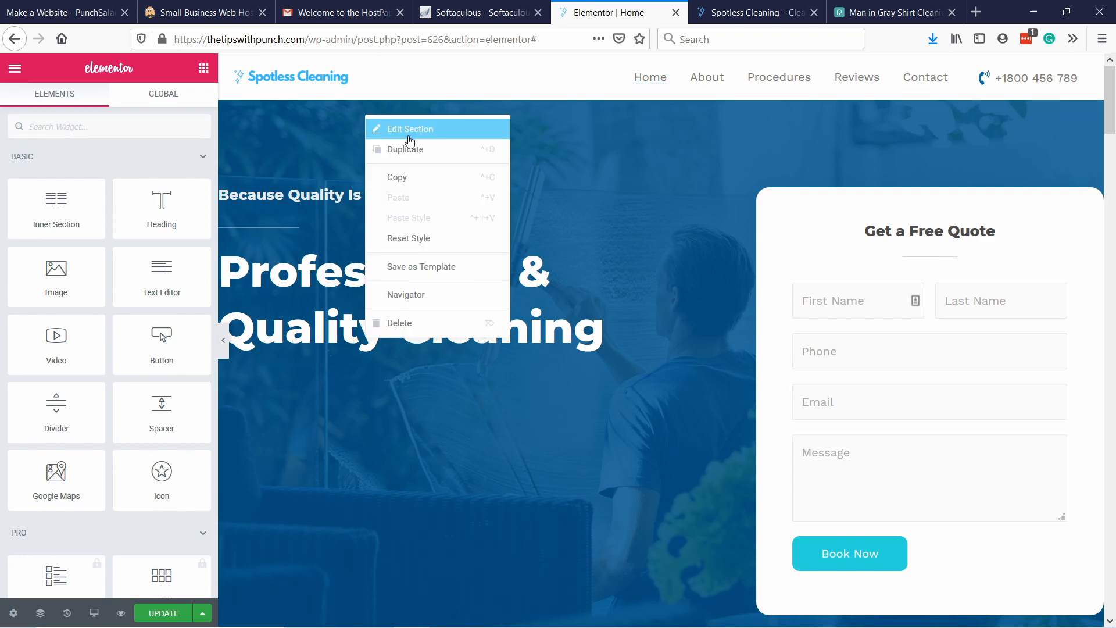
pyautogui.click(410, 128)
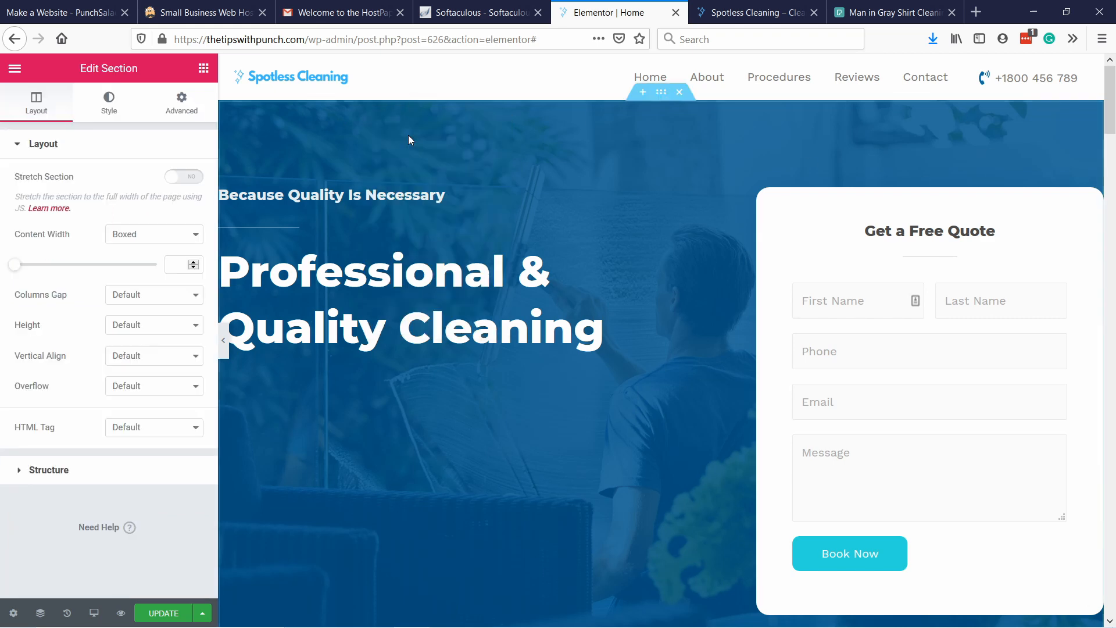
pyautogui.click(185, 103)
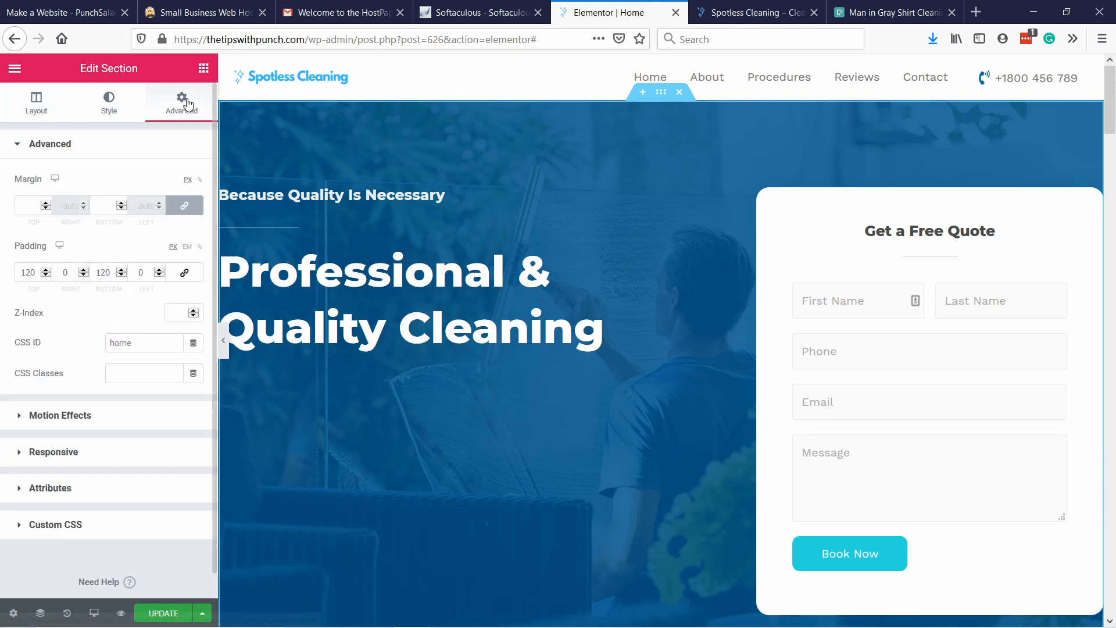
pyautogui.click(26, 273)
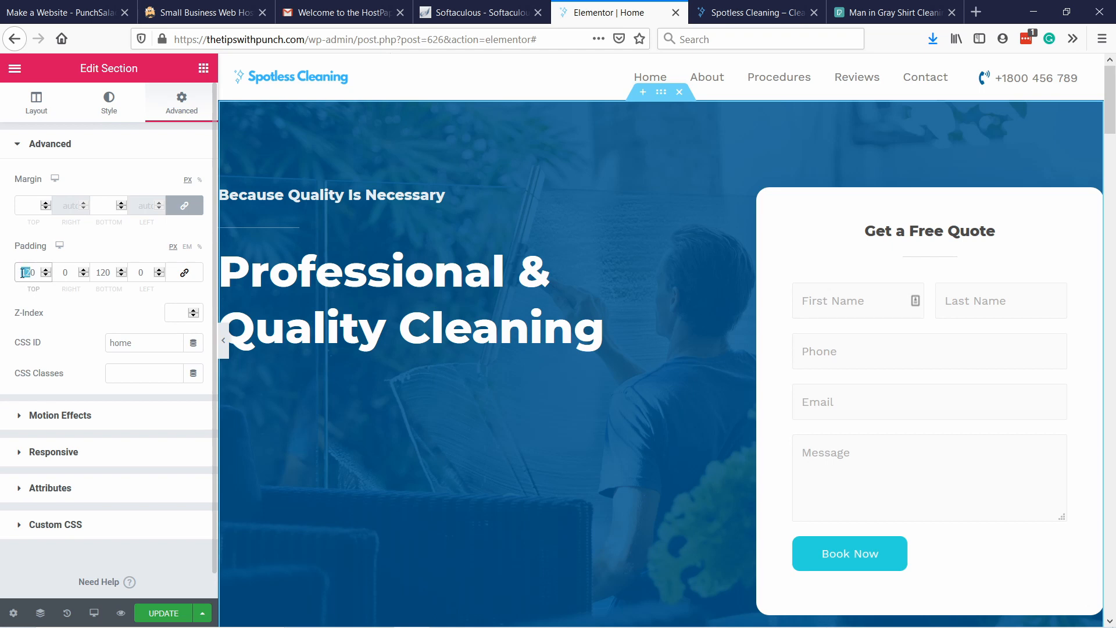
pyautogui.press('BackSpace')
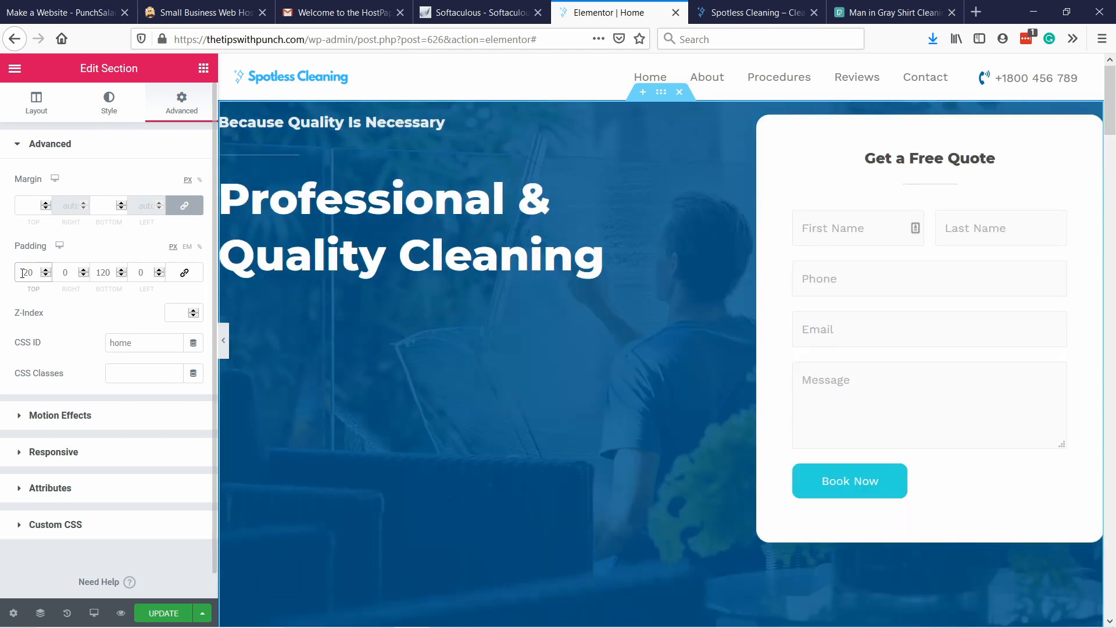
pyautogui.press('BackSpace')
pyautogui.write('4')
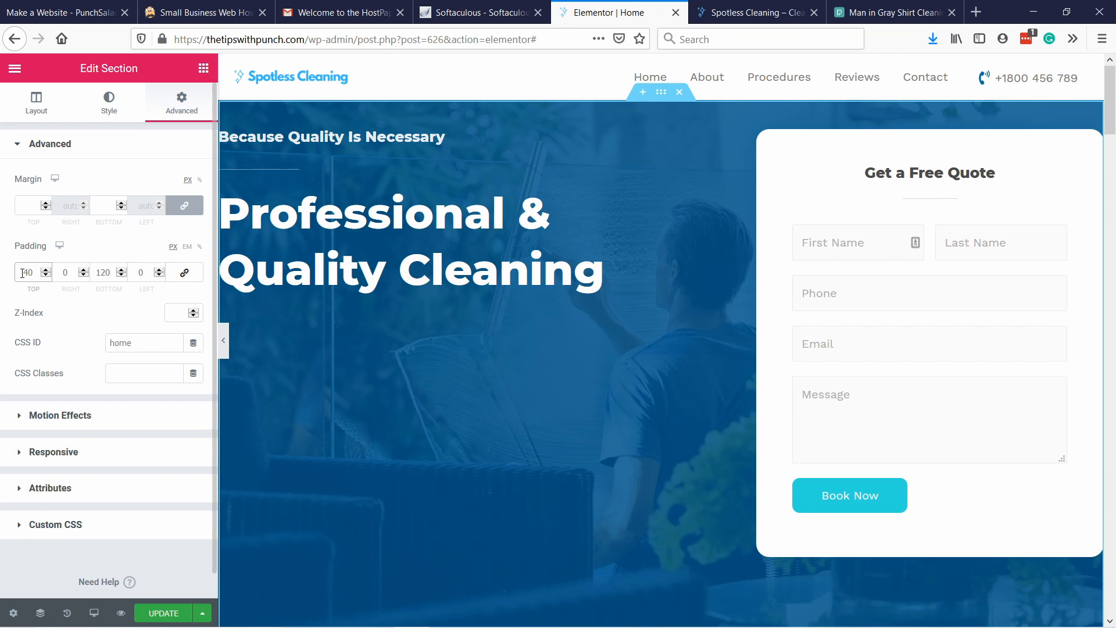
pyautogui.press('BackSpace')
pyautogui.write('5')
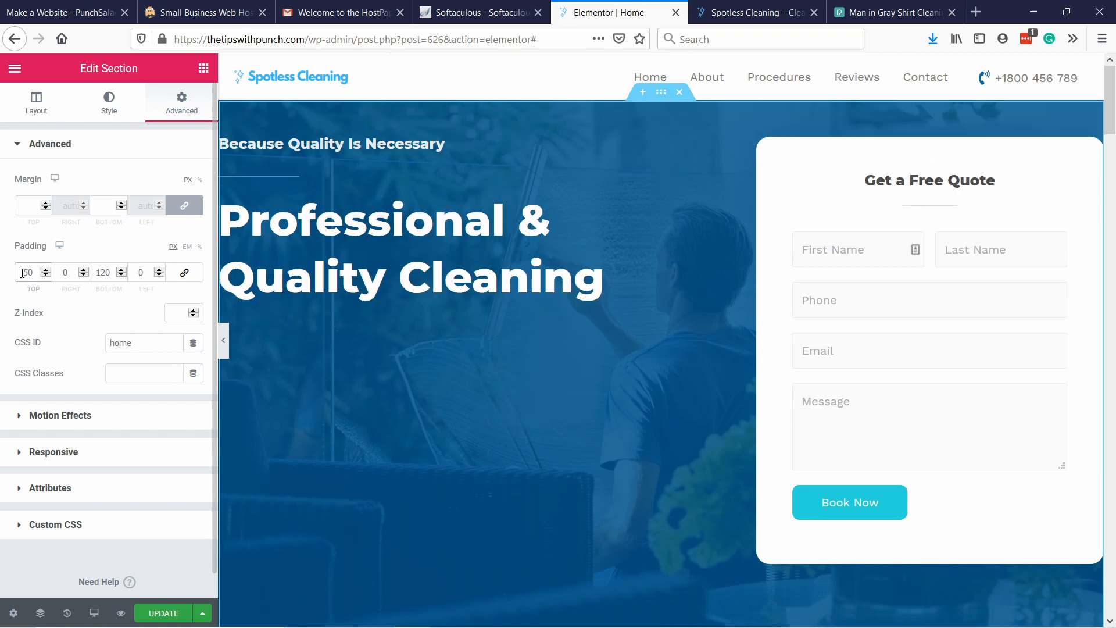
# Reduce the hero section's bottom padding to 25 px.
pyautogui.moveTo(103, 272); pyautogui.dragTo(97, 270)
pyautogui.write('500')
pyautogui.scroll(-5, 584, 341)
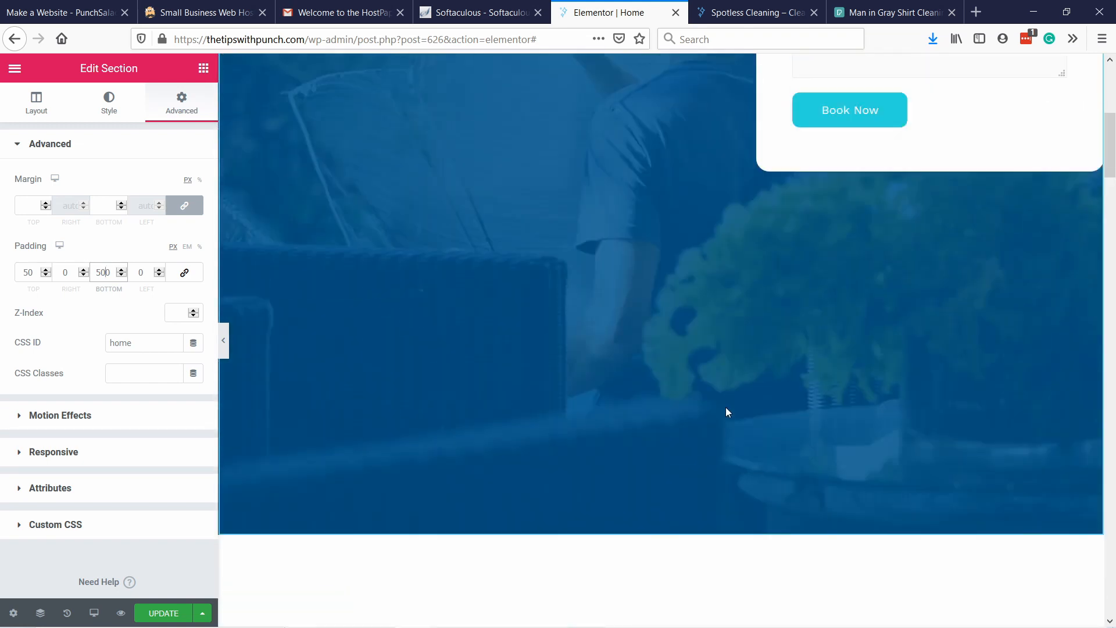
pyautogui.scroll(5, 725, 411)
pyautogui.press('BackSpace')
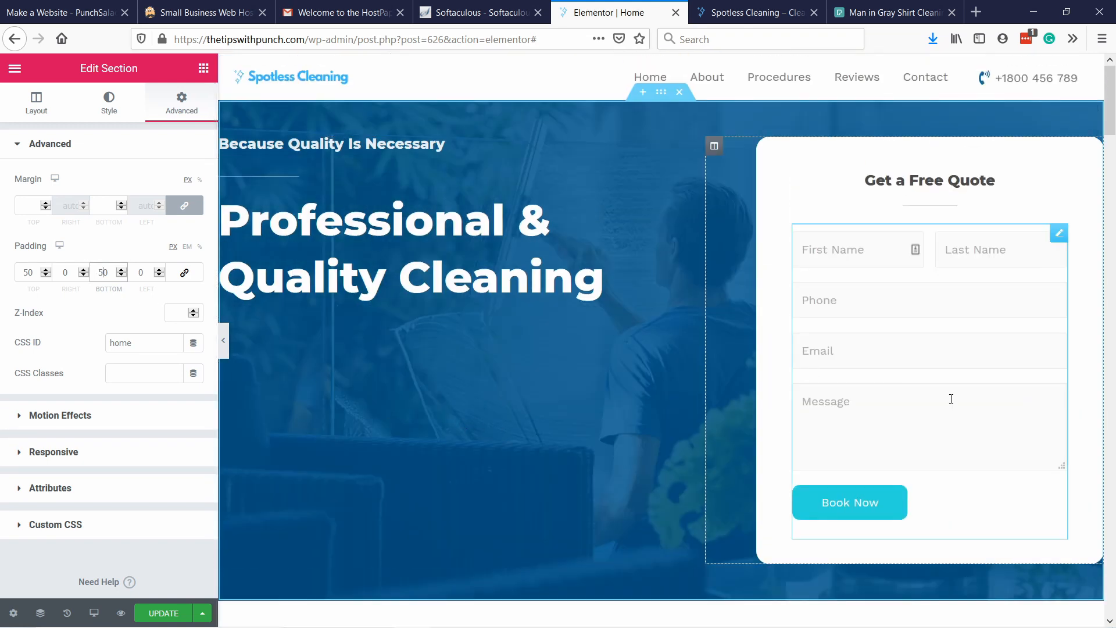
pyautogui.press('Down')
pyautogui.press('Down')
pyautogui.press('Down')
pyautogui.press('Down')
pyautogui.press('Down')
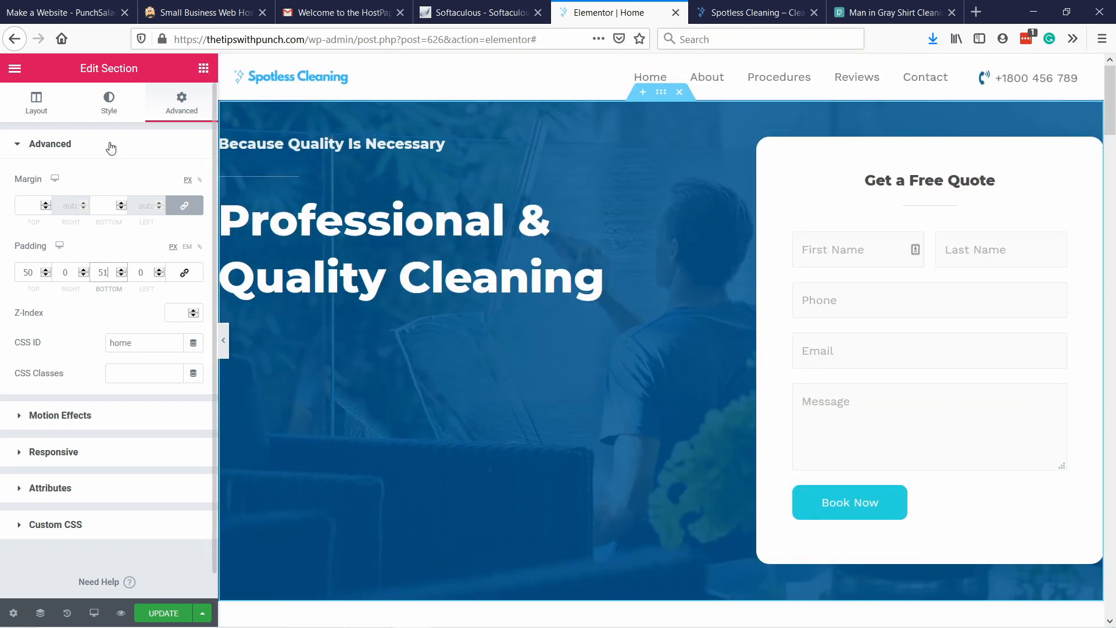
pyautogui.press('Down')
pyautogui.press('Down')
pyautogui.press('Down')
pyautogui.press('Down')
pyautogui.press('Down')
pyautogui.press('Down')
pyautogui.press('Down')
pyautogui.press('Down')
pyautogui.press('Down')
pyautogui.press('Down')
pyautogui.press('Down')
pyautogui.press('Down')
pyautogui.press('Down')
pyautogui.press('Down')
pyautogui.press('Down')
pyautogui.press('Down')
pyautogui.press('Down')
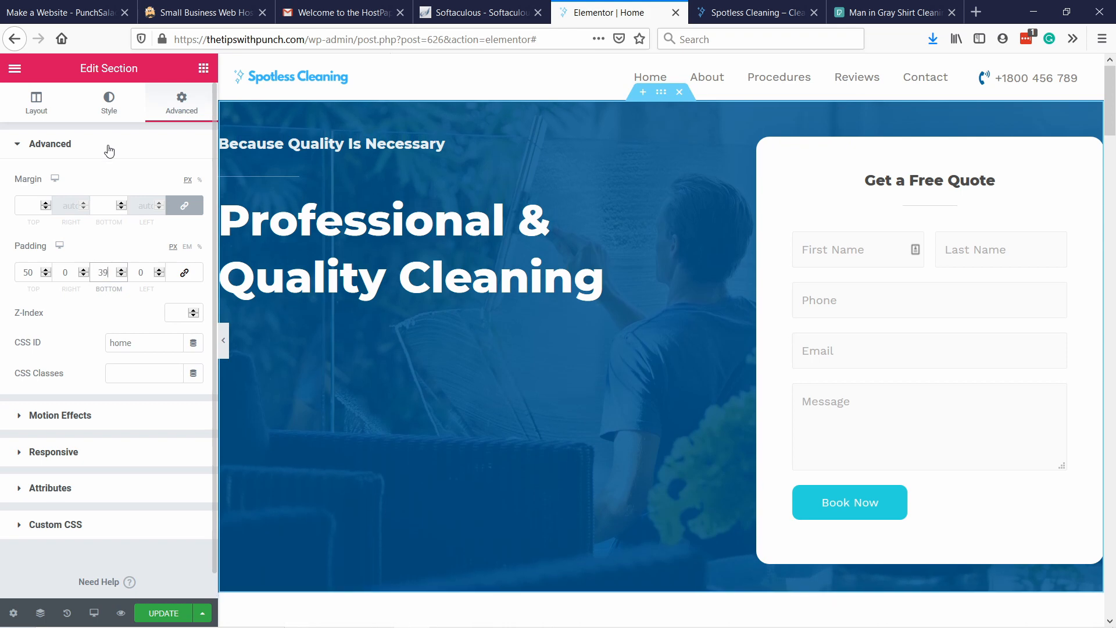
pyautogui.press('Down')
pyautogui.press('Down')
pyautogui.press('Down')
pyautogui.press('Down')
pyautogui.press('Down')
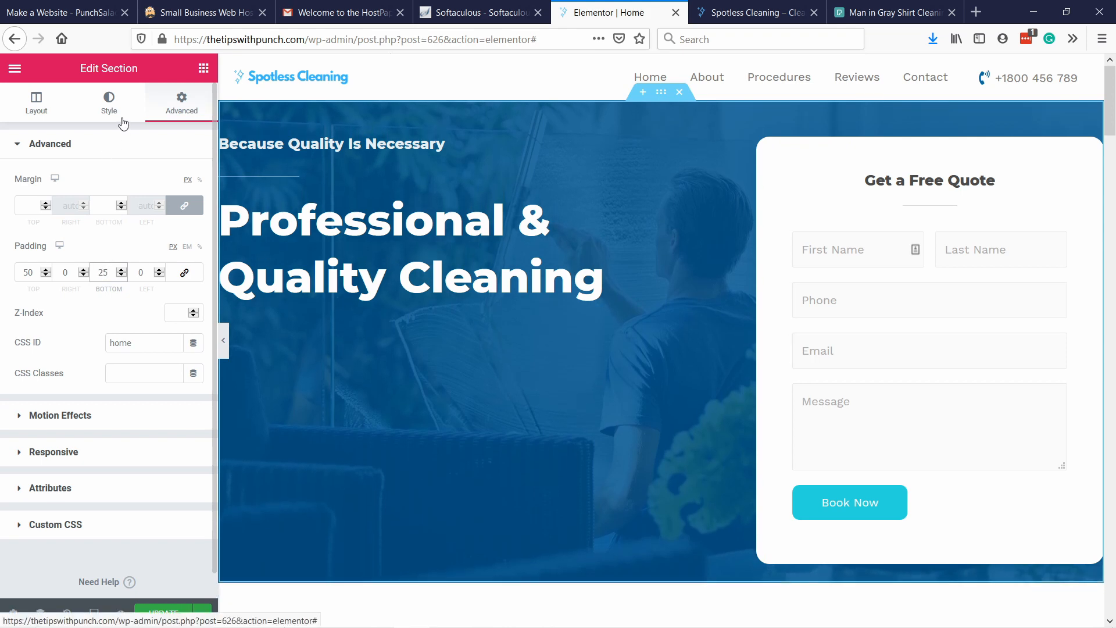
pyautogui.press('Up')
pyautogui.press('Up')
pyautogui.scroll(-4, 612, 308)
pyautogui.scroll(4, 616, 308)
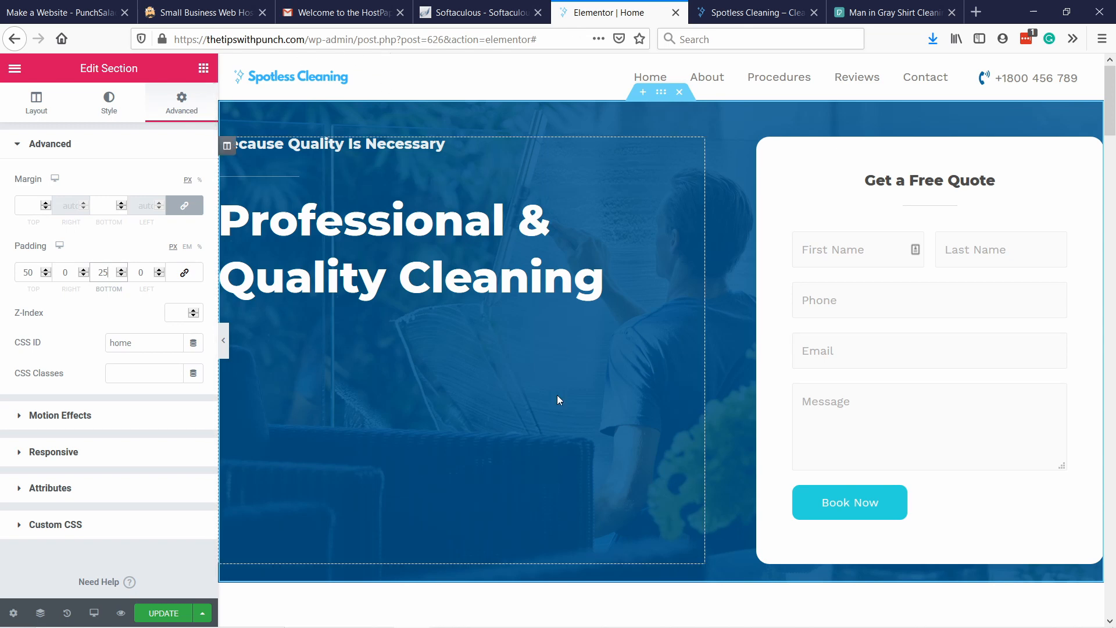
# Set the hero heading column's vertical alignment to Middle and update the page.
pyautogui.rightClick(685, 218)
pyautogui.click(716, 233)
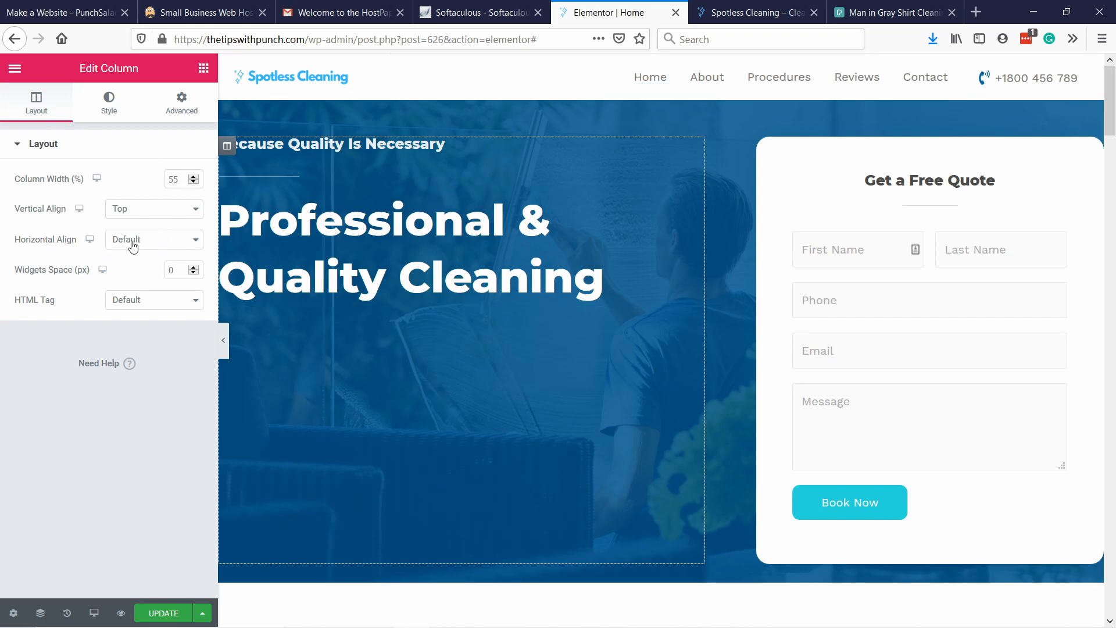
pyautogui.click(129, 214)
pyautogui.click(147, 253)
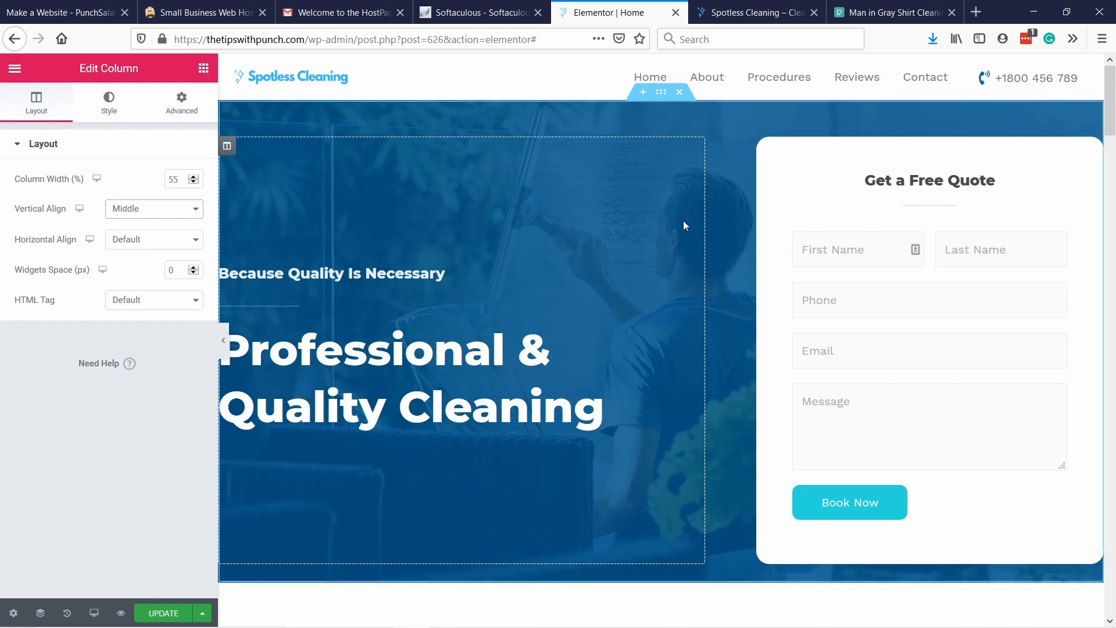
pyautogui.scroll(-2, 632, 238)
pyautogui.scroll(-1, 630, 235)
pyautogui.scroll(3, 582, 174)
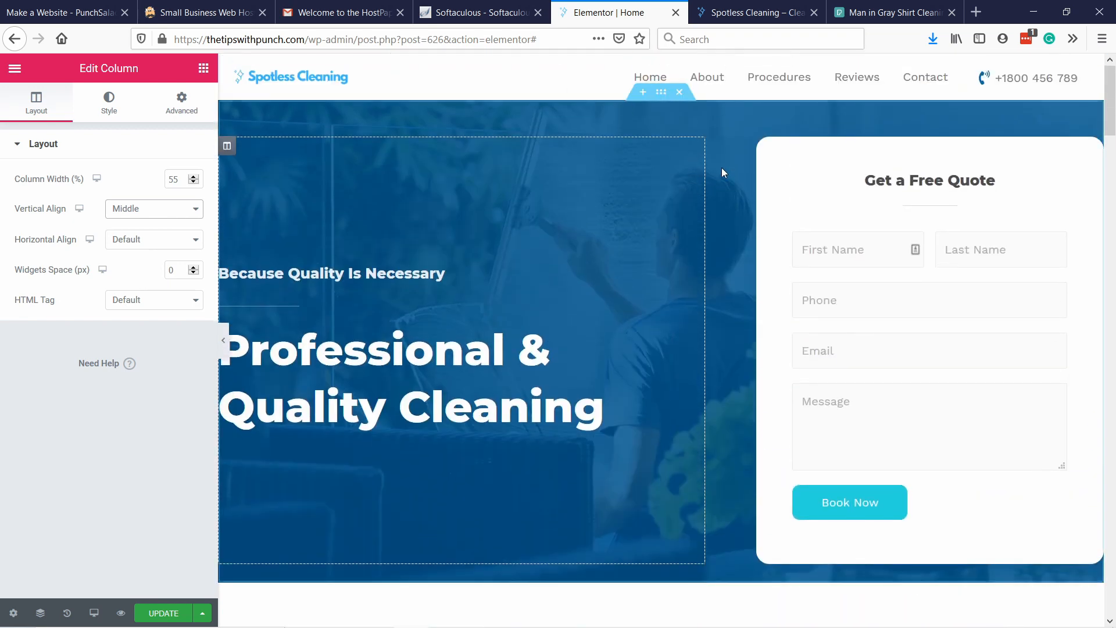
pyautogui.scroll(-4, 507, 187)
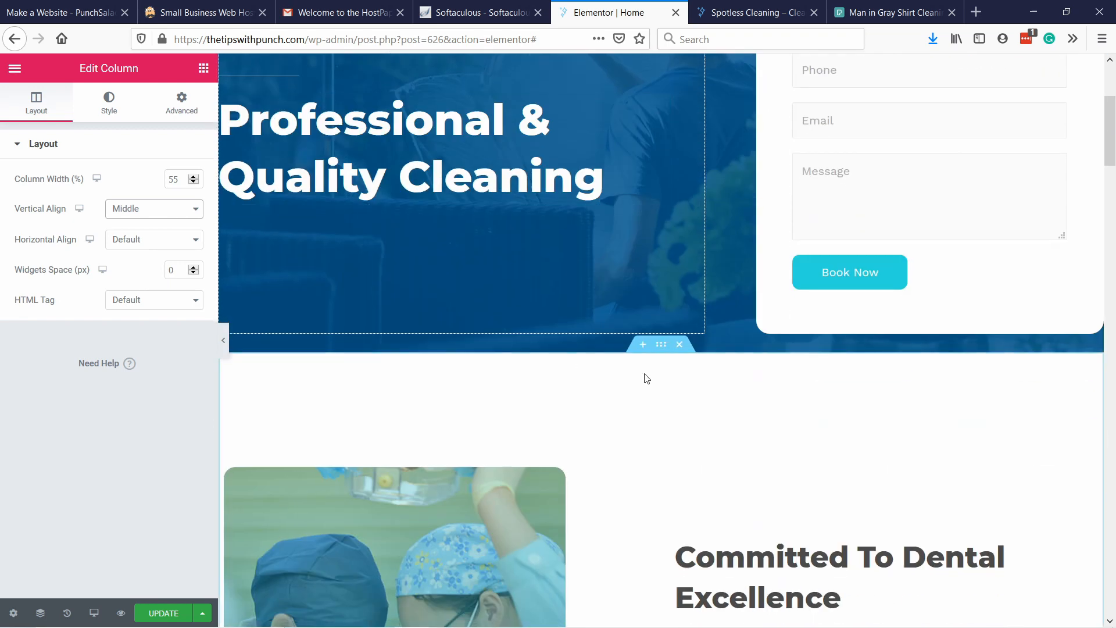
pyautogui.scroll(4, 634, 379)
pyautogui.click(165, 615)
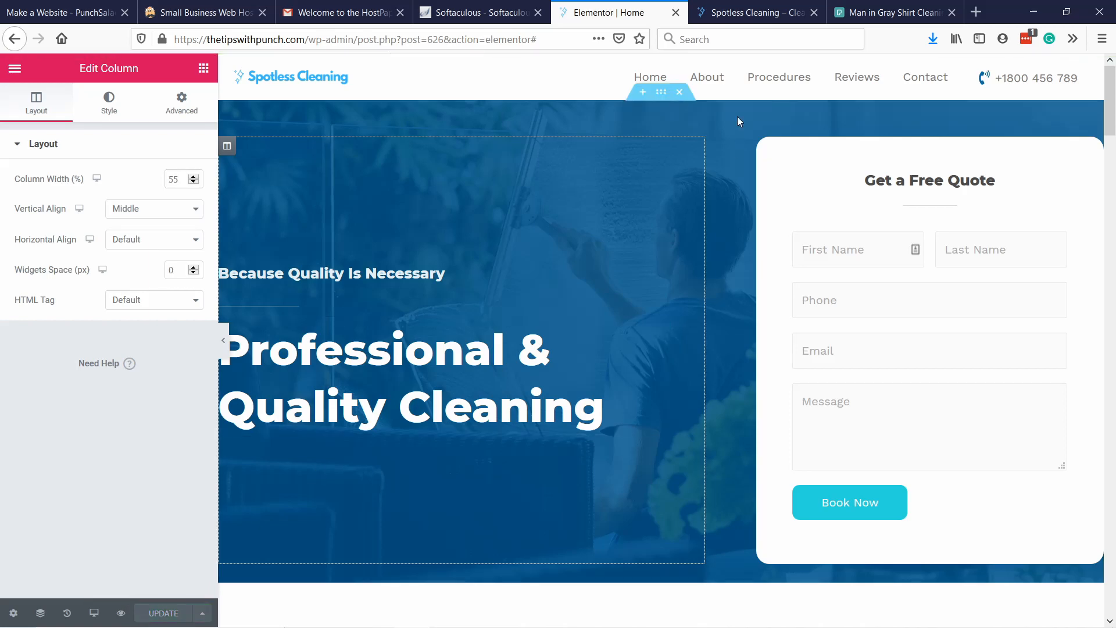
# Reload the live homepage to check the hero section's updated padding and alignment.
pyautogui.click(744, 12)
pyautogui.click(338, 47)
pyautogui.press('Return')
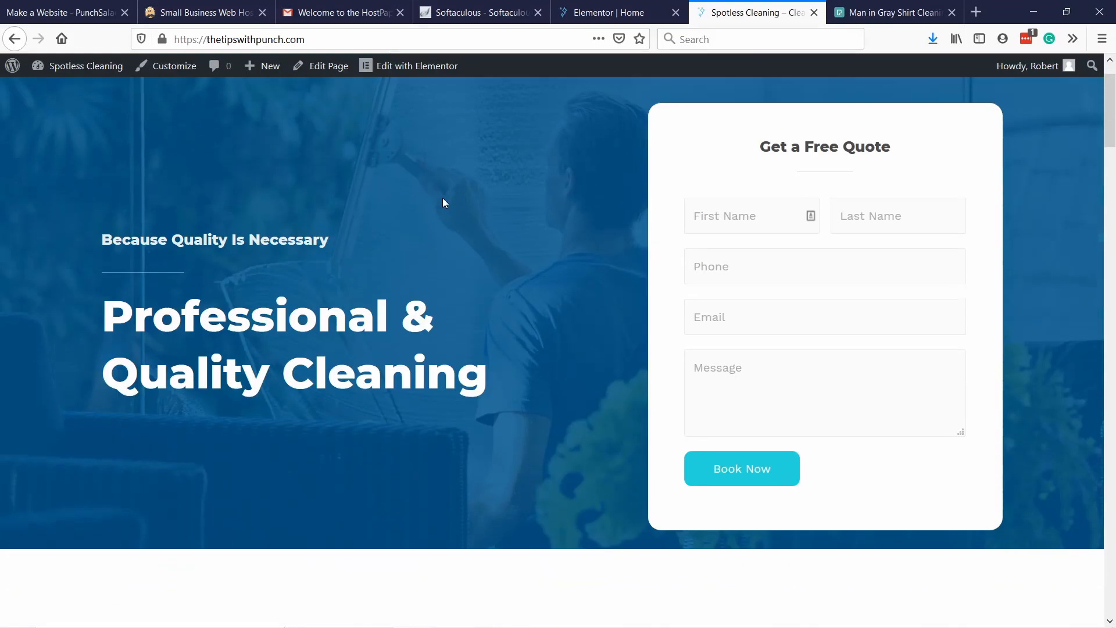
# Look over the live homepage's sections below the hero, and examine the "Committed To Dental Excellence" section in the Elementor editor.
pyautogui.scroll(-8, 443, 202)
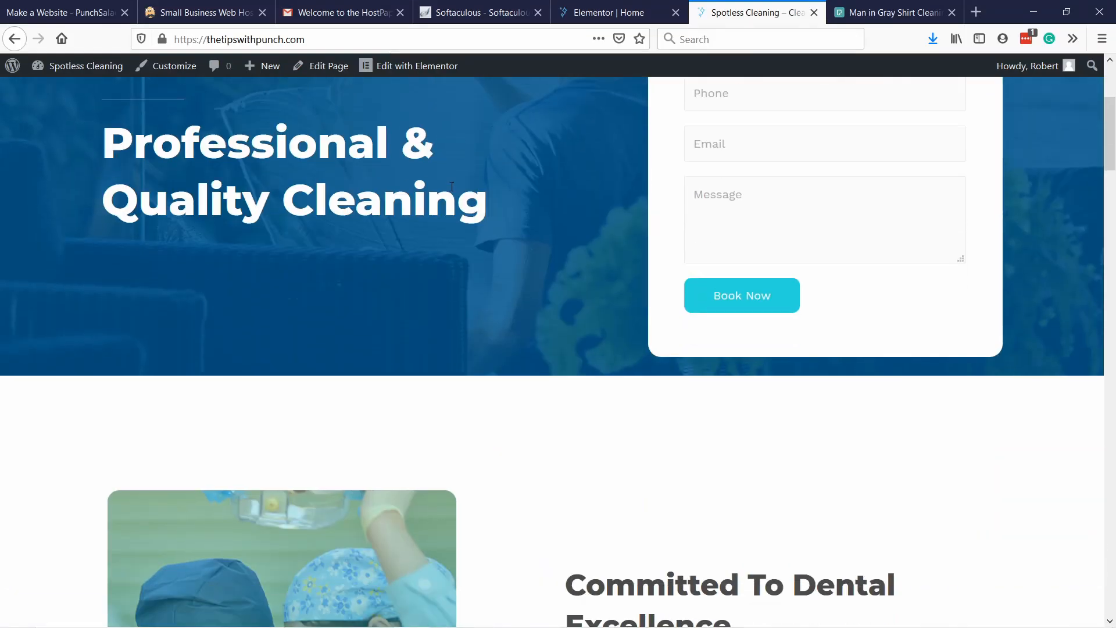
pyautogui.scroll(-10, 529, 236)
pyautogui.scroll(15, 595, 251)
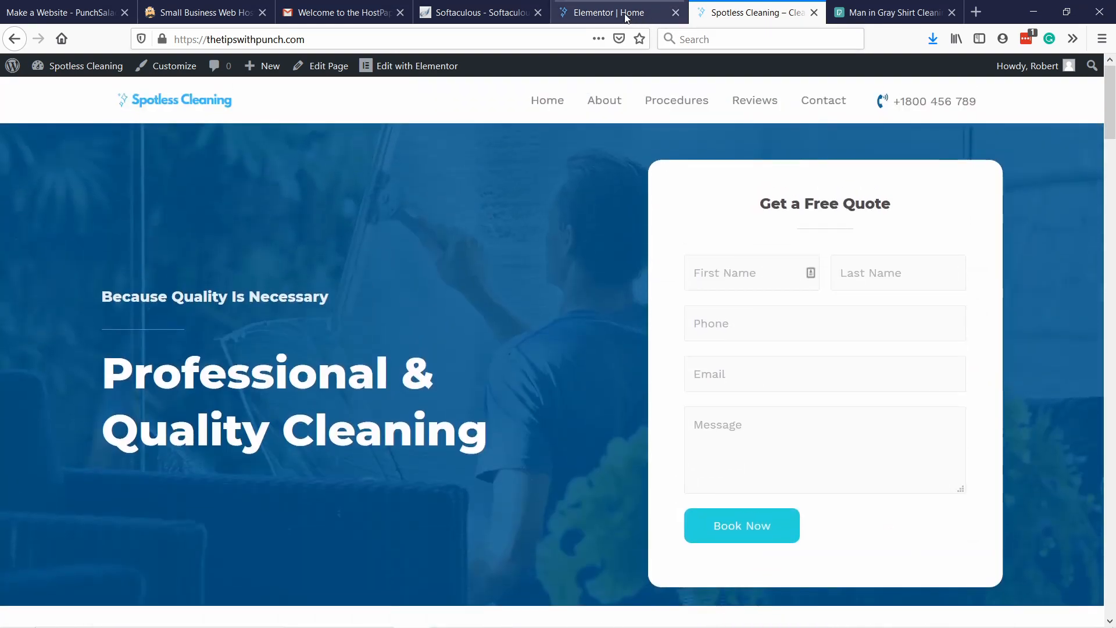
pyautogui.click(616, 12)
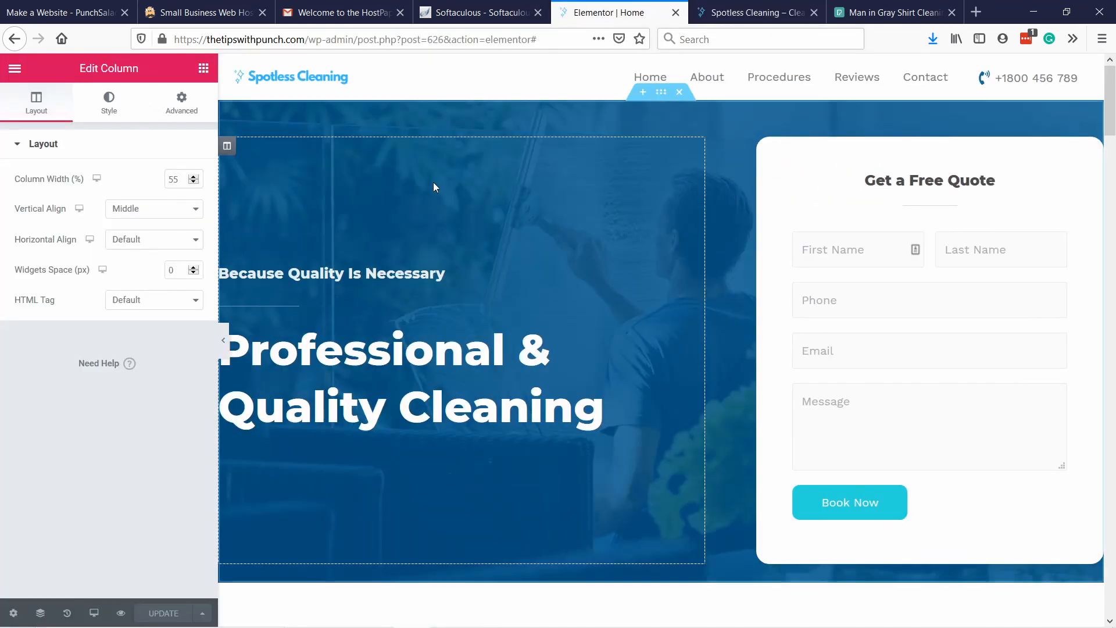
pyautogui.scroll(-10, 342, 144)
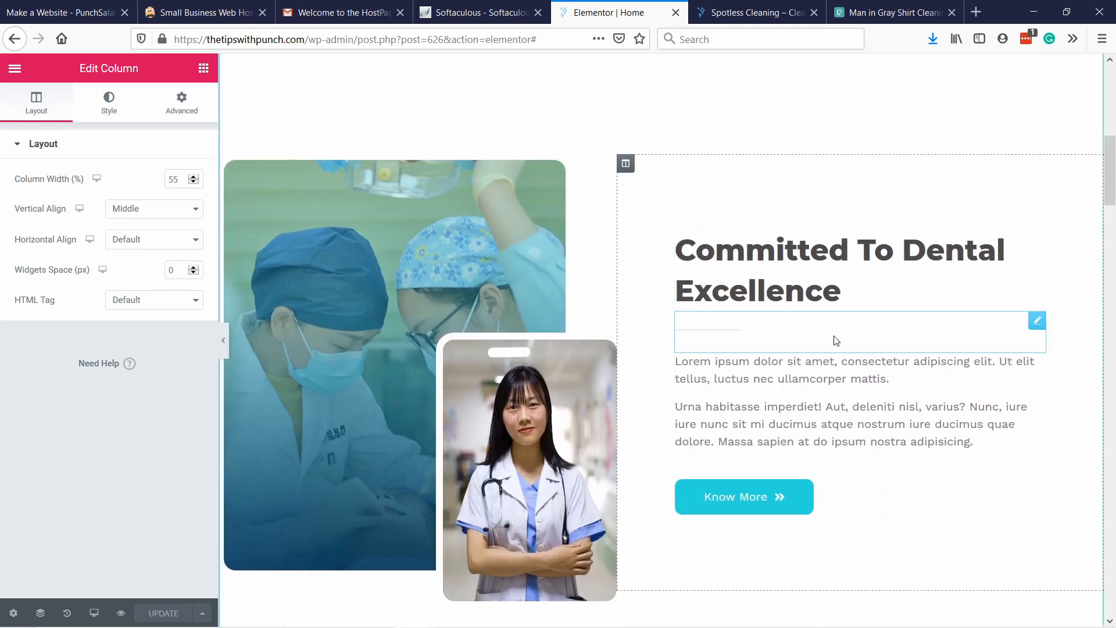
pyautogui.scroll(-1, 504, 189)
pyautogui.scroll(1, 416, 241)
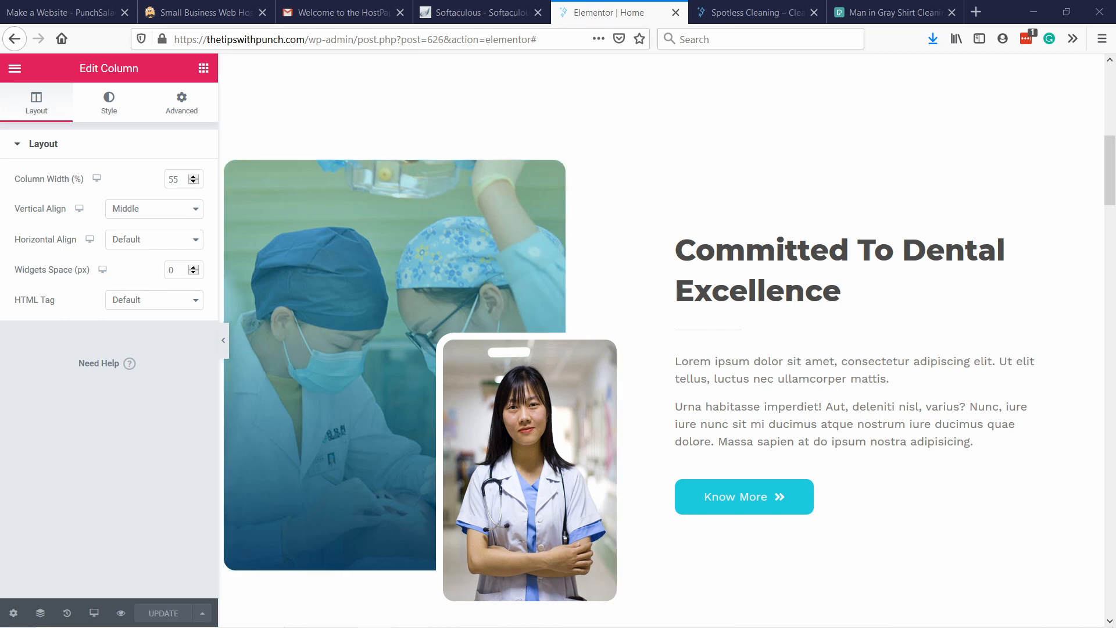
# Replace the "Committed To Dental Excellence" heading with "Cleaning company top quality and competitive price".
pyautogui.click(864, 291)
pyautogui.moveTo(864, 291); pyautogui.dragTo(671, 253)
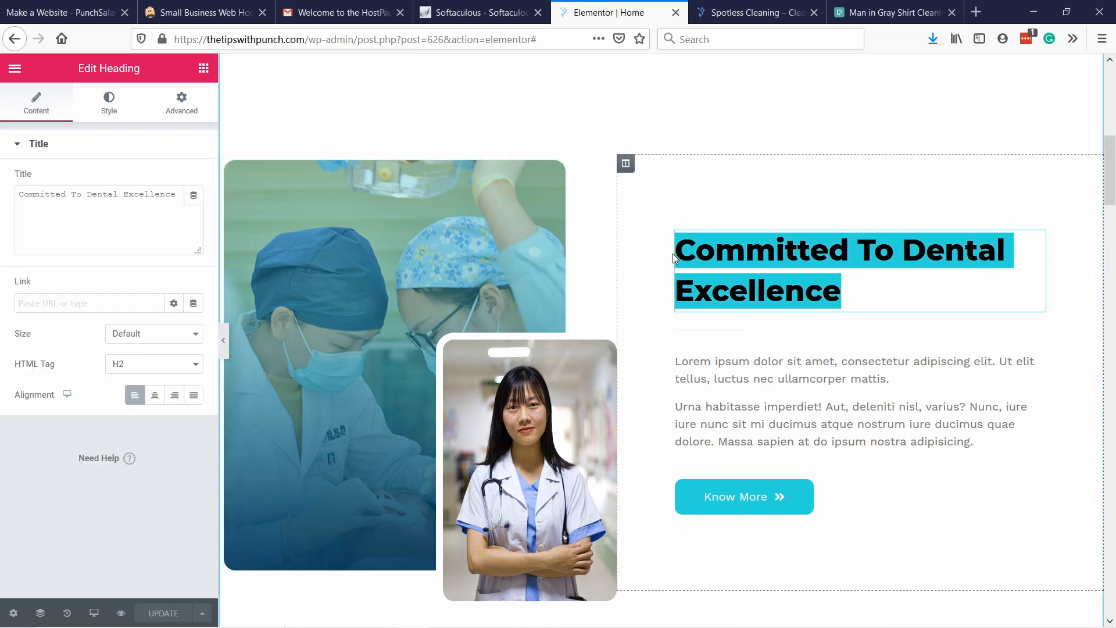
pyautogui.click(47, 201)
pyautogui.hotkey('ctrl', 'a')
pyautogui.write('Cleaning company top quality and competitive price')
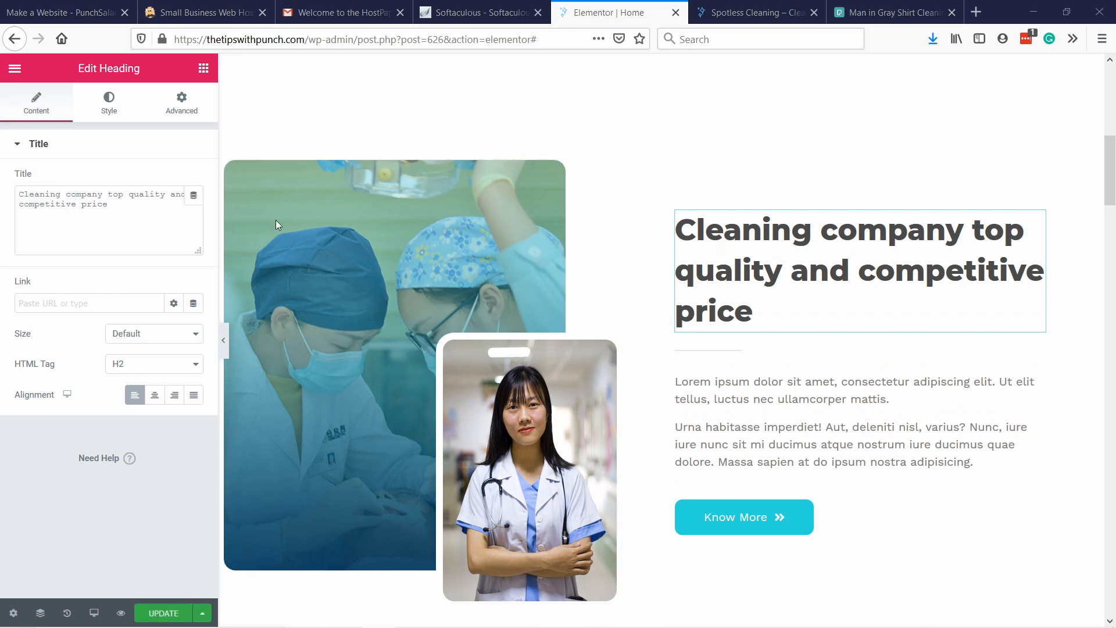
# Replace the first placeholder paragraph with the text starting "Looking for a good professional cleaning company in the Netherlands?", keeping the template's text style.
pyautogui.click(734, 387)
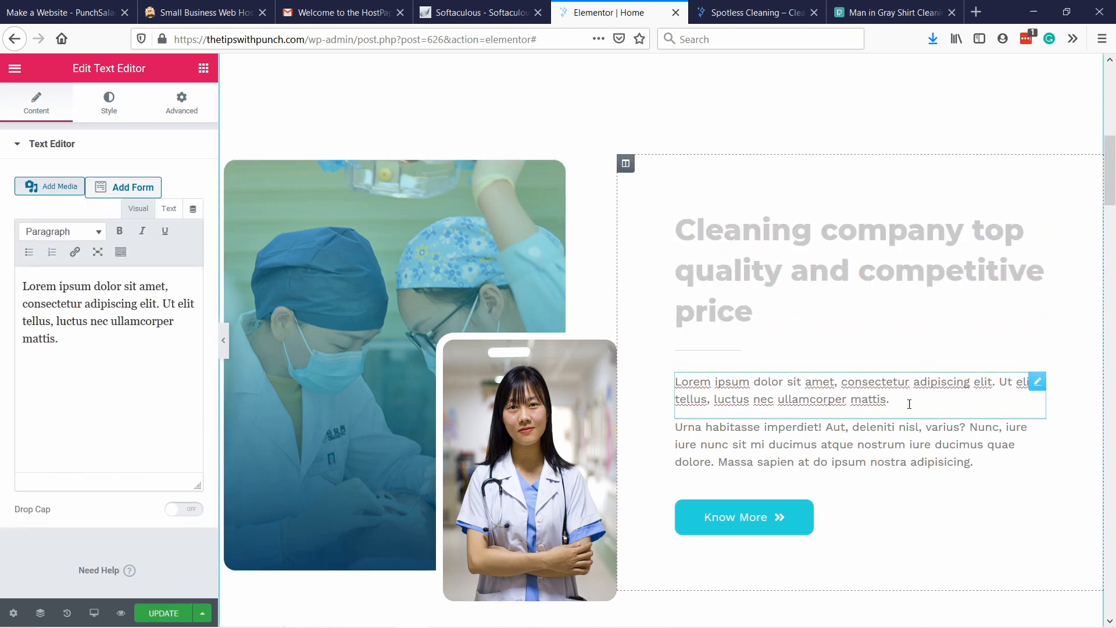
pyautogui.hotkey('ctrl', 'a')
pyautogui.write('Looking for a good professional cleaning company in the Netherlands? We are a Dutch Cleaning Service that has been in business for more than 9 years. You are sure of the very best quality.')
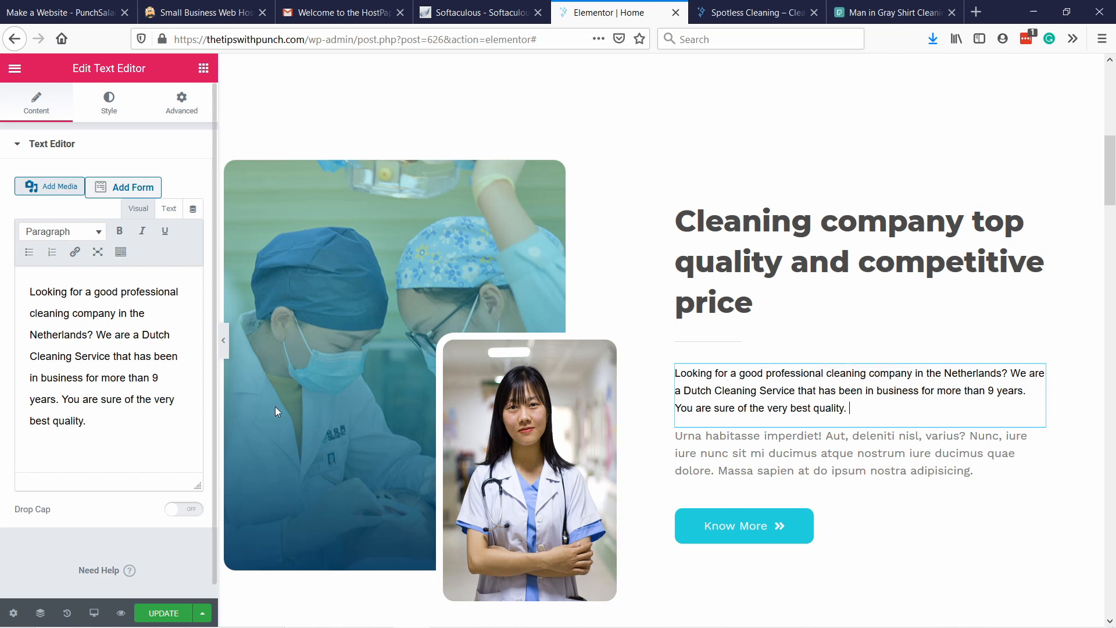
pyautogui.hotkey('ctrl', 'z')
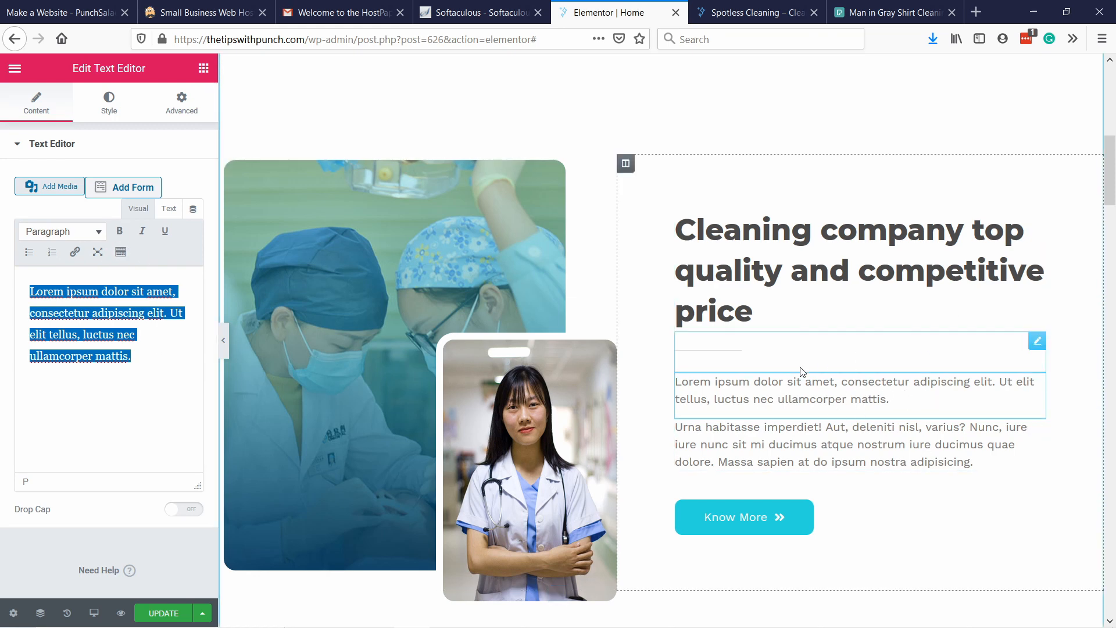
pyautogui.rightClick(148, 338)
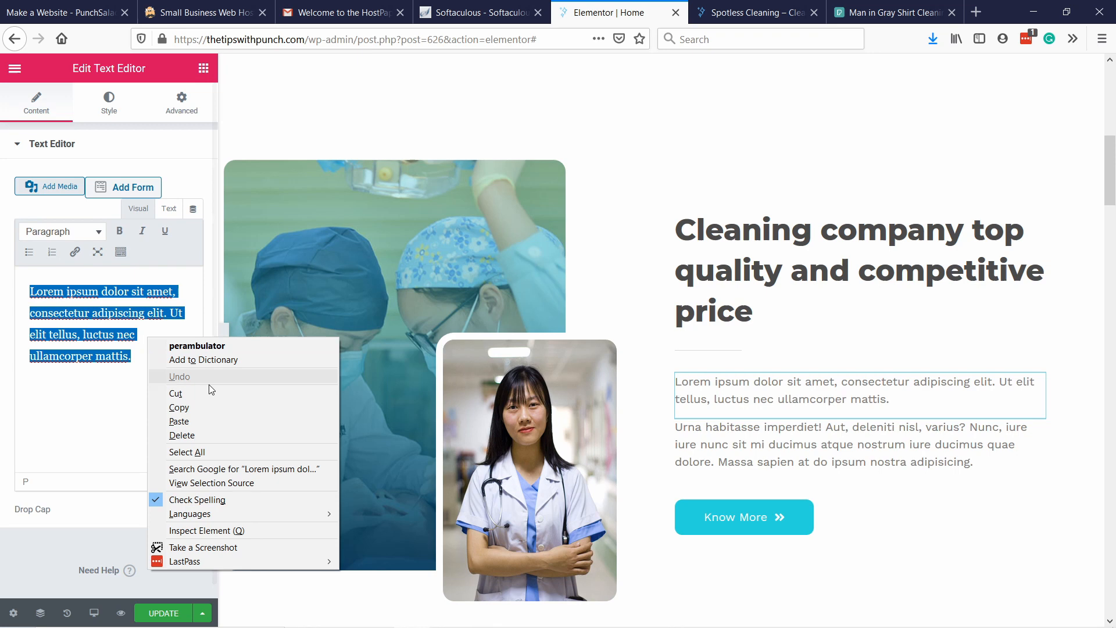
pyautogui.click(185, 420)
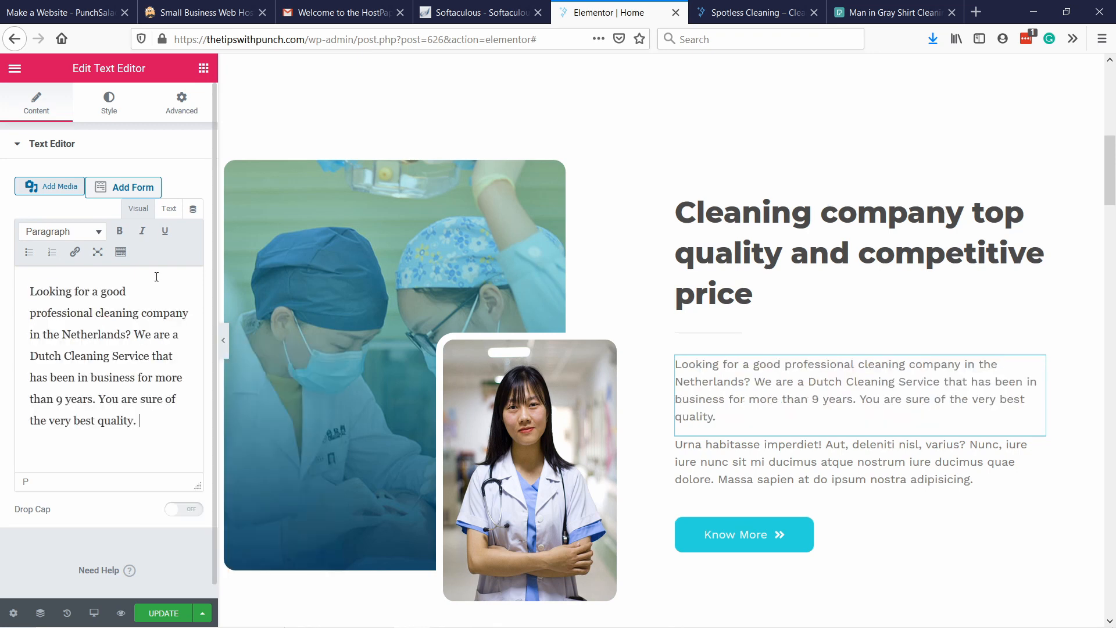
# Delete the second placeholder paragraph's text widget above the Know More button.
pyautogui.click(906, 458)
pyautogui.hotkey('ctrl', 'a')
pyautogui.press('BackSpace')
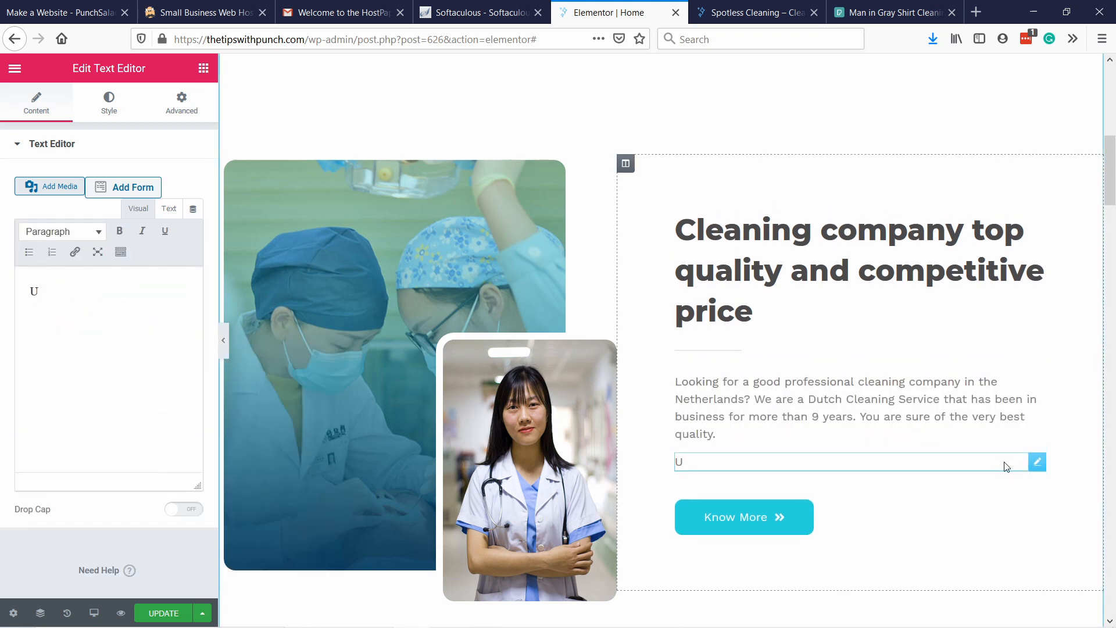
pyautogui.rightClick(1006, 467)
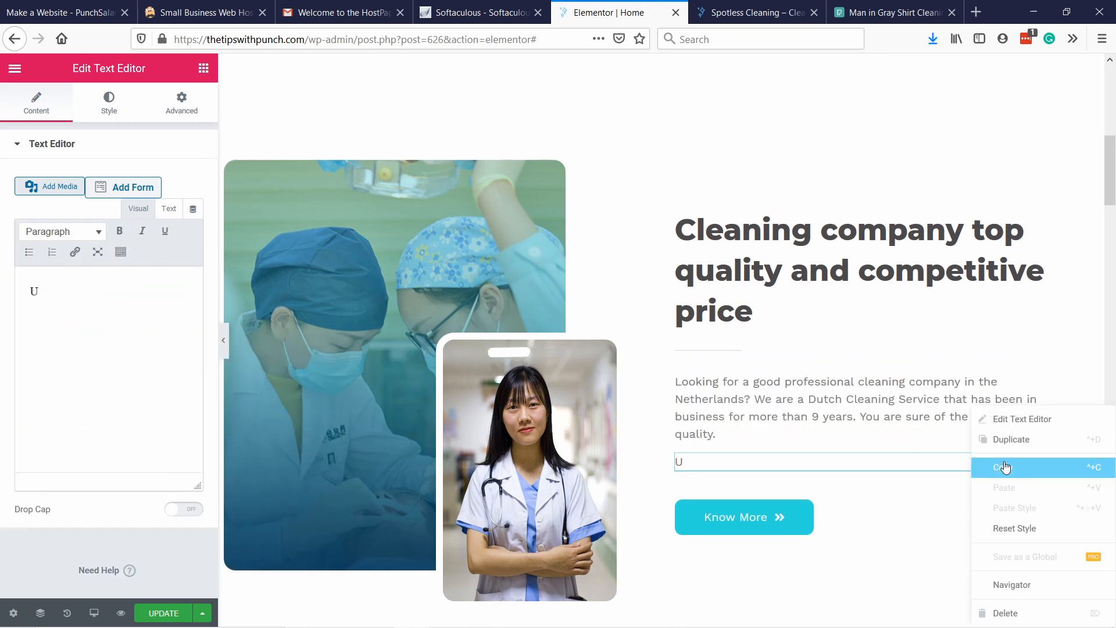
pyautogui.click(1021, 614)
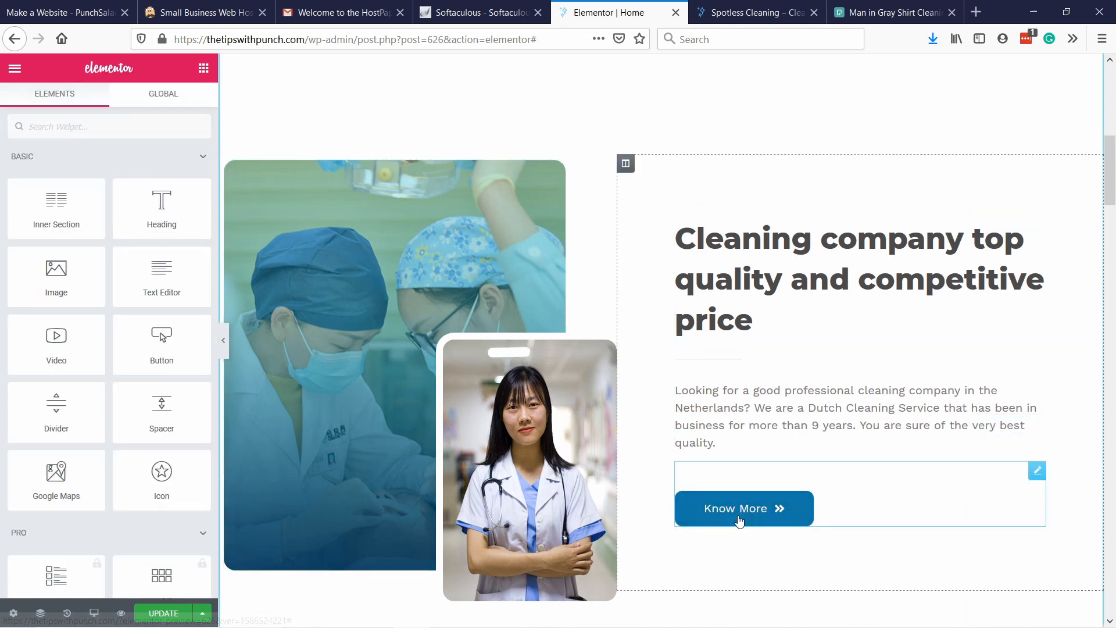
# Change the Know More button's text to "Learn more".
pyautogui.click(739, 519)
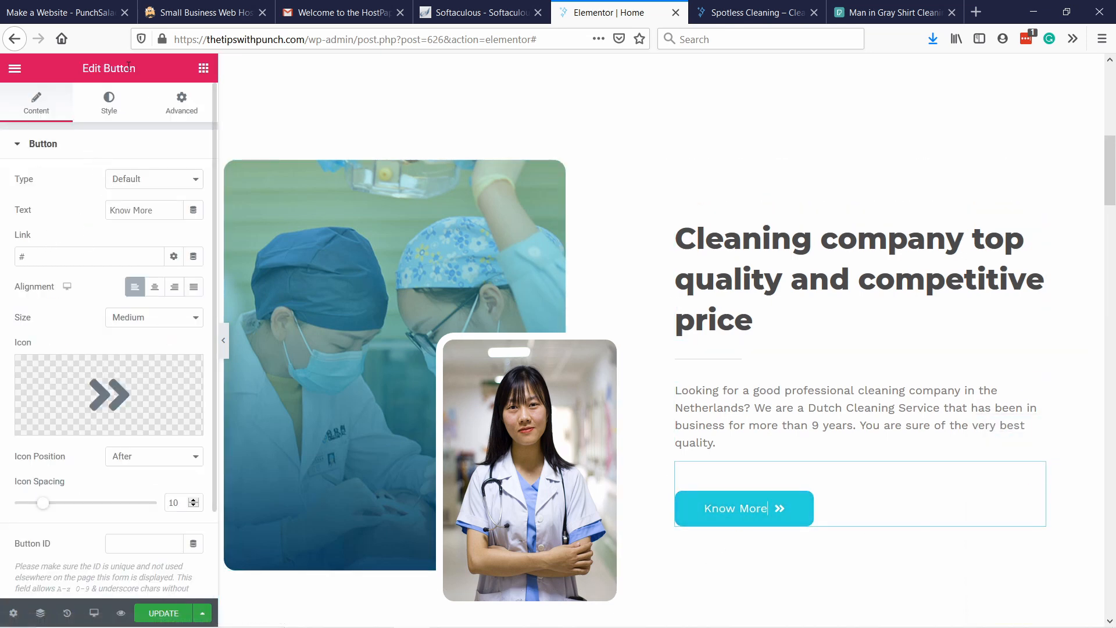
pyautogui.moveTo(153, 211); pyautogui.dragTo(6, 204)
pyautogui.write('Learn more')
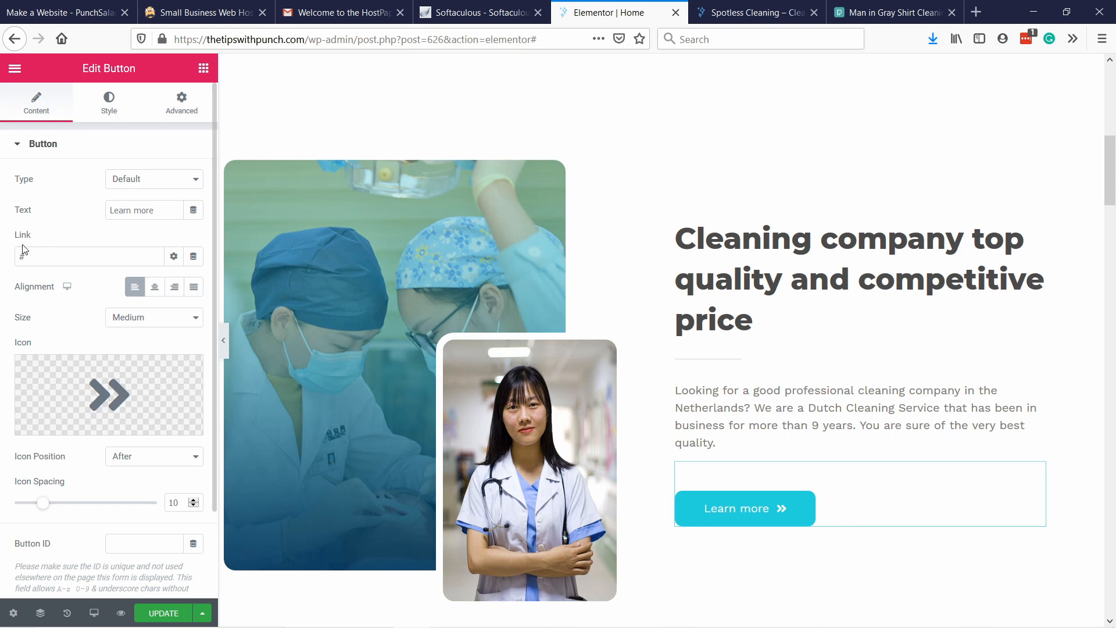
# Replace the Learn more button's double-arrow icon with the single right-pointing angle icon from the icon library.
pyautogui.moveTo(82, 409)
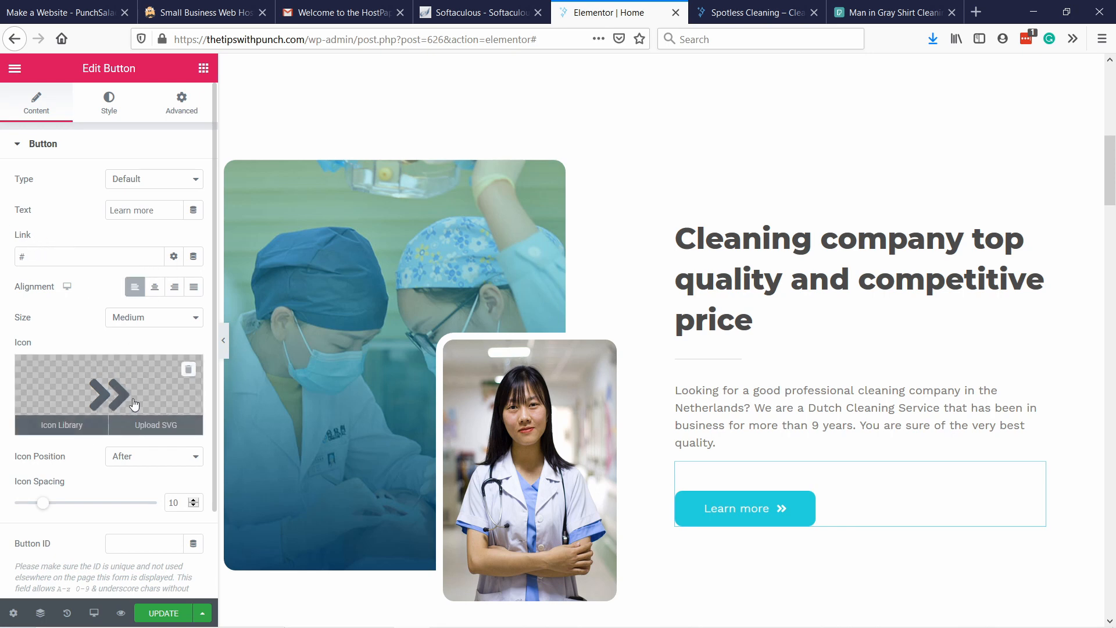
pyautogui.click(63, 426)
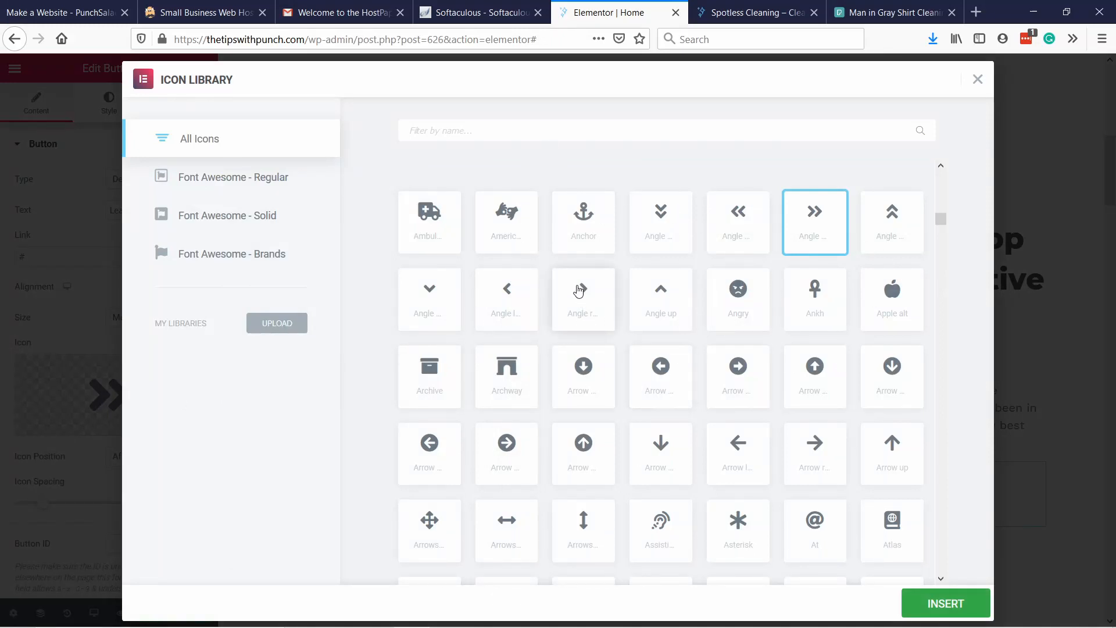
pyautogui.click(591, 302)
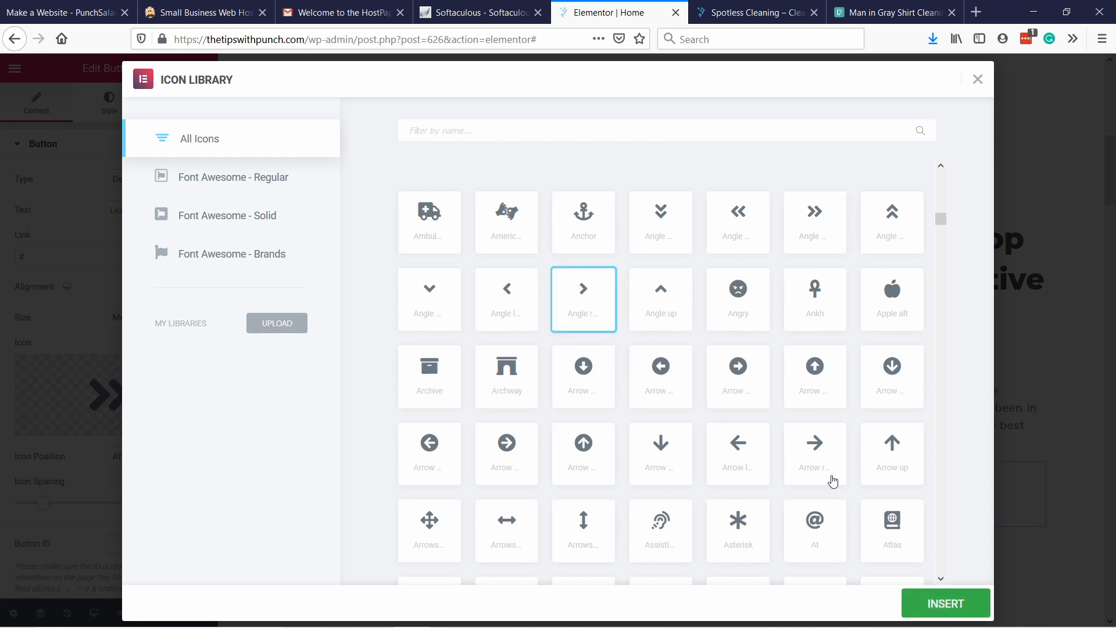
pyautogui.click(917, 599)
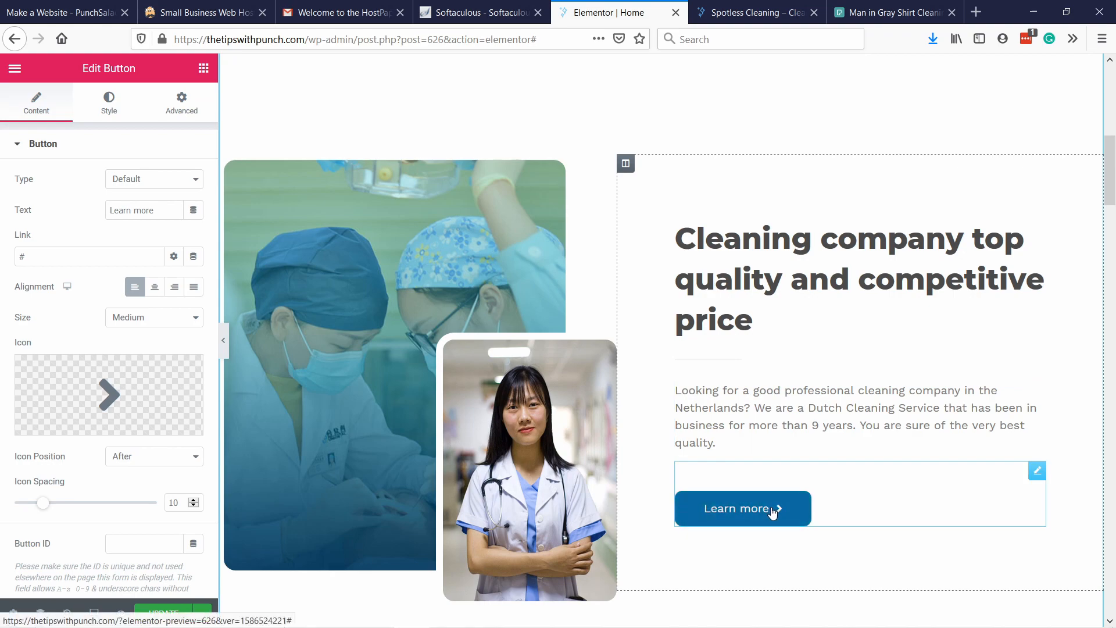
# Set the Learn more button's normal background colour to #38b6ff.
pyautogui.scroll(5, 667, 261)
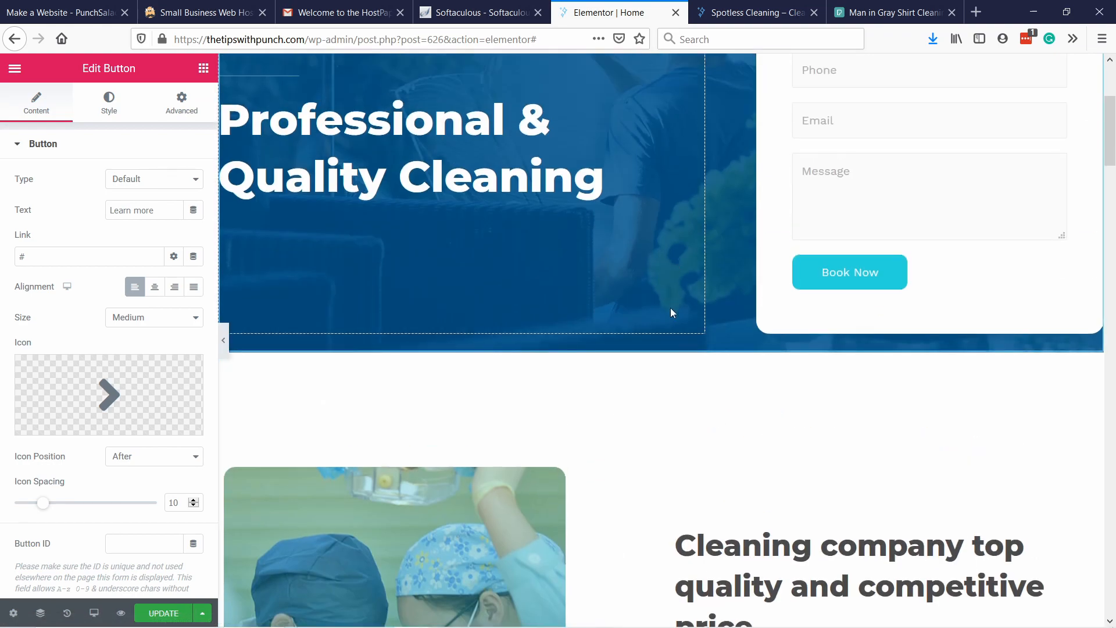
pyautogui.scroll(4, 670, 308)
pyautogui.scroll(-9, 716, 295)
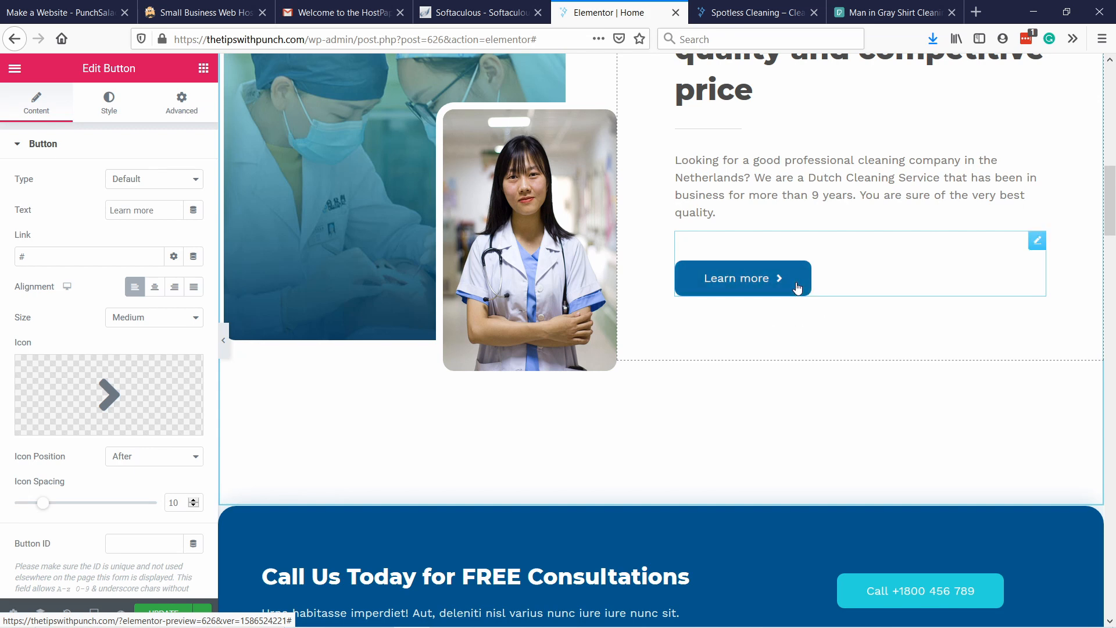
pyautogui.rightClick(800, 287)
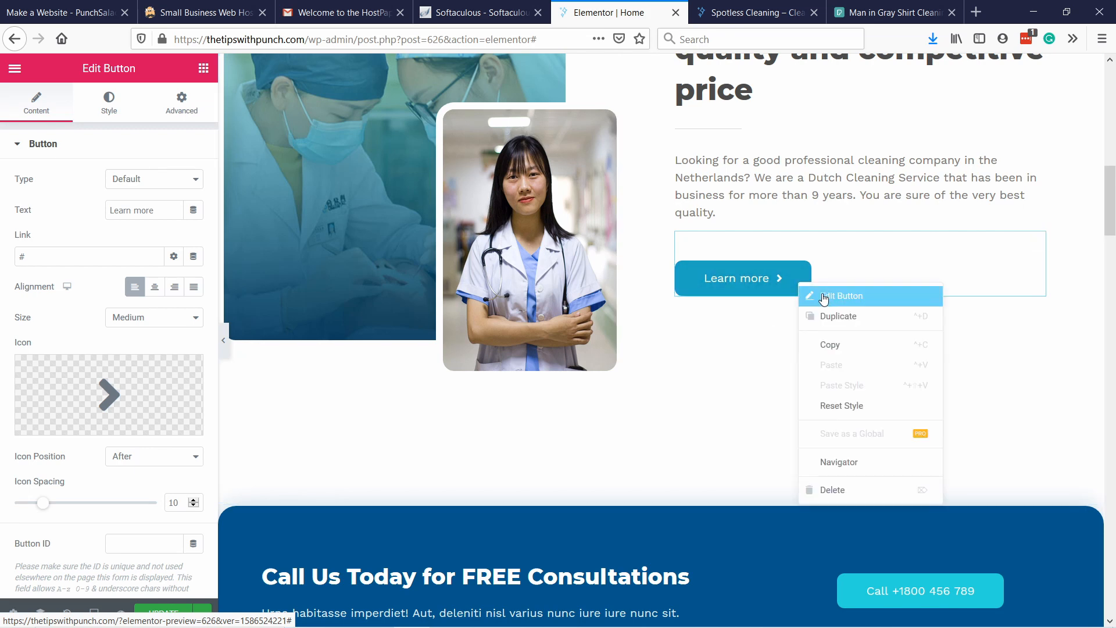
pyautogui.click(809, 293)
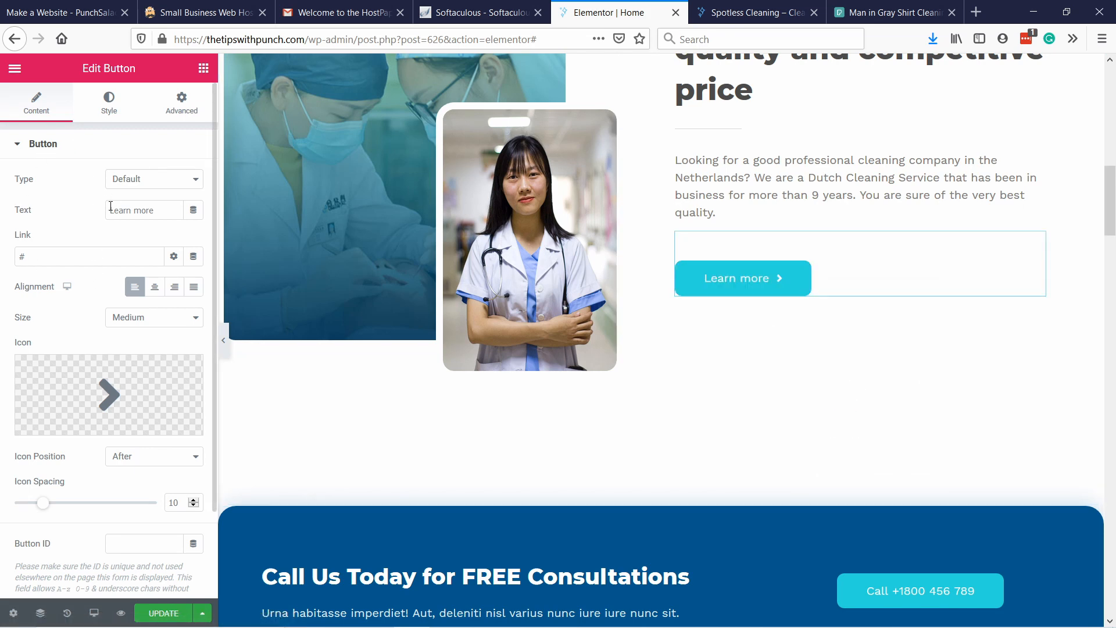
pyautogui.scroll(-1, 110, 207)
pyautogui.scroll(1, 118, 113)
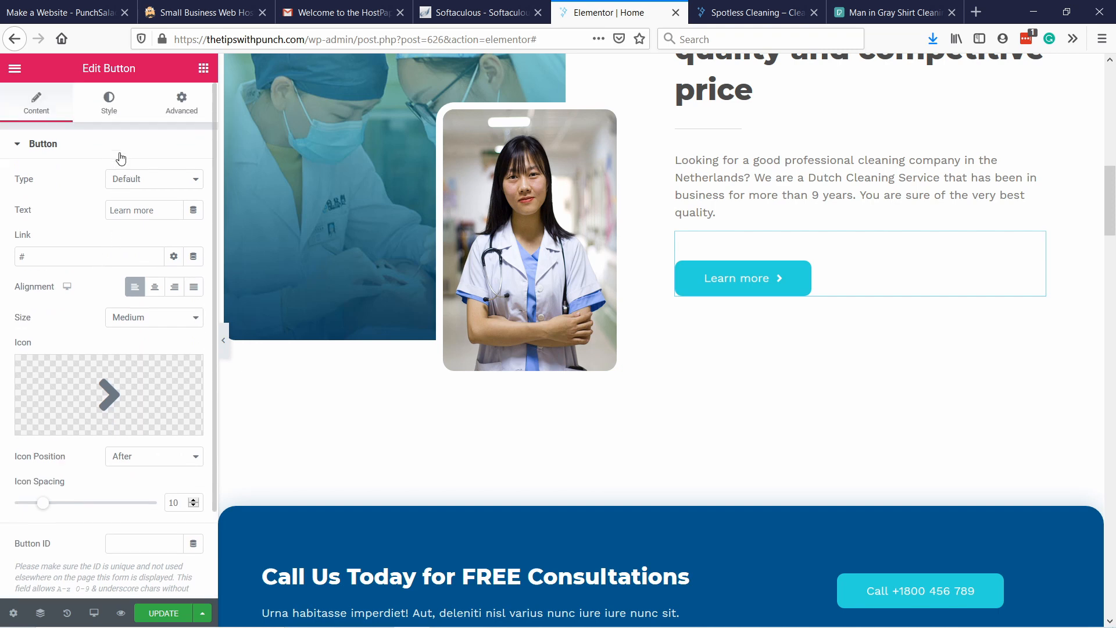
pyautogui.click(107, 110)
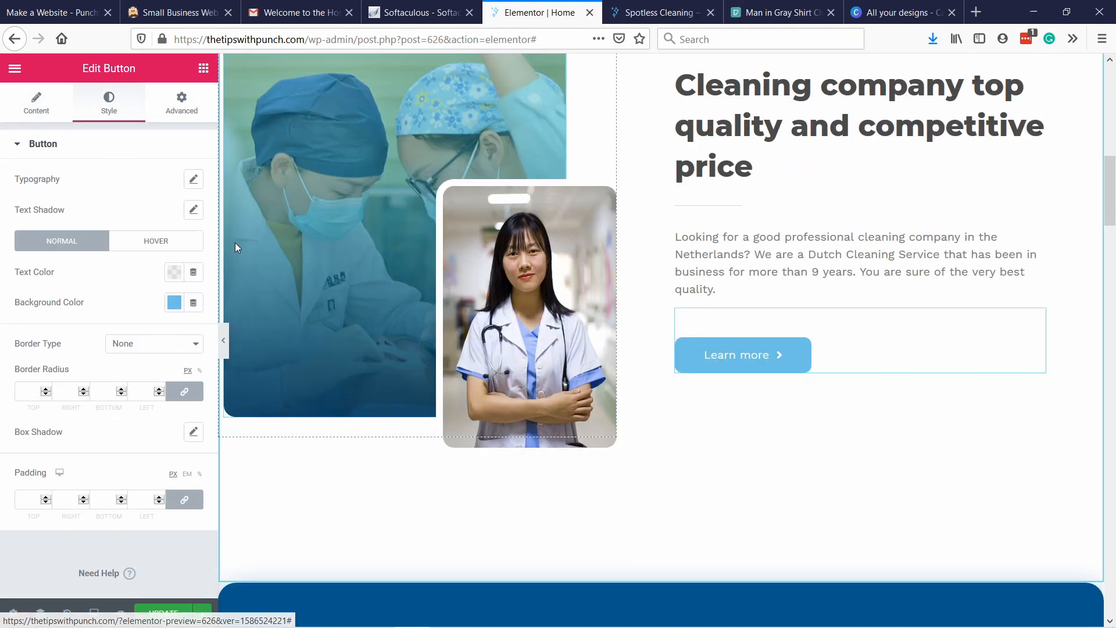
pyautogui.click(193, 303)
pyautogui.click(174, 302)
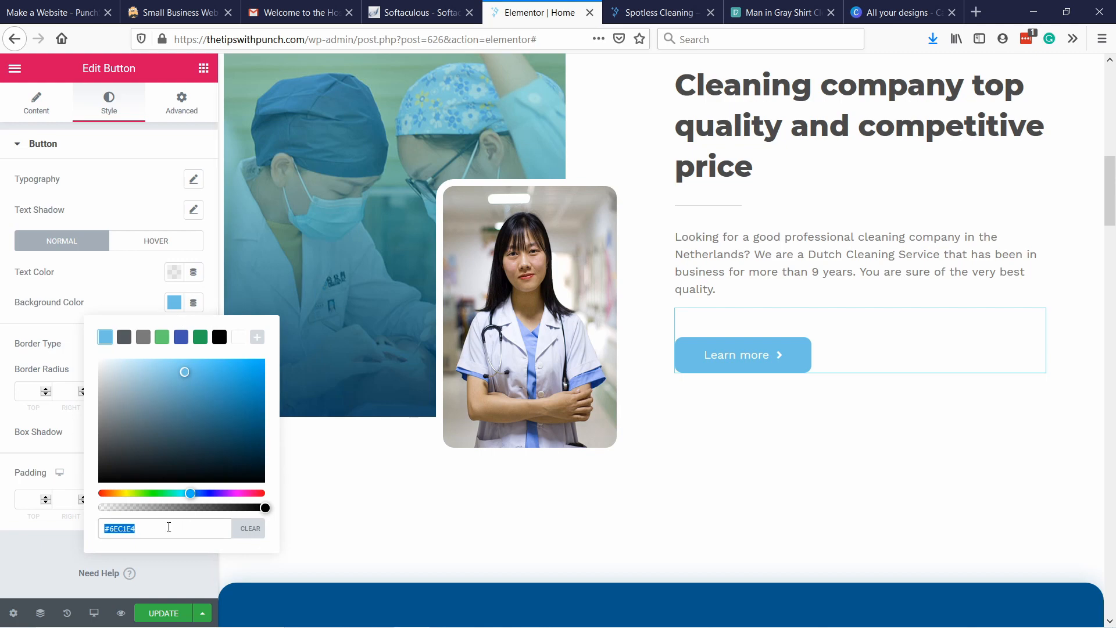
pyautogui.write('#38b6ff')
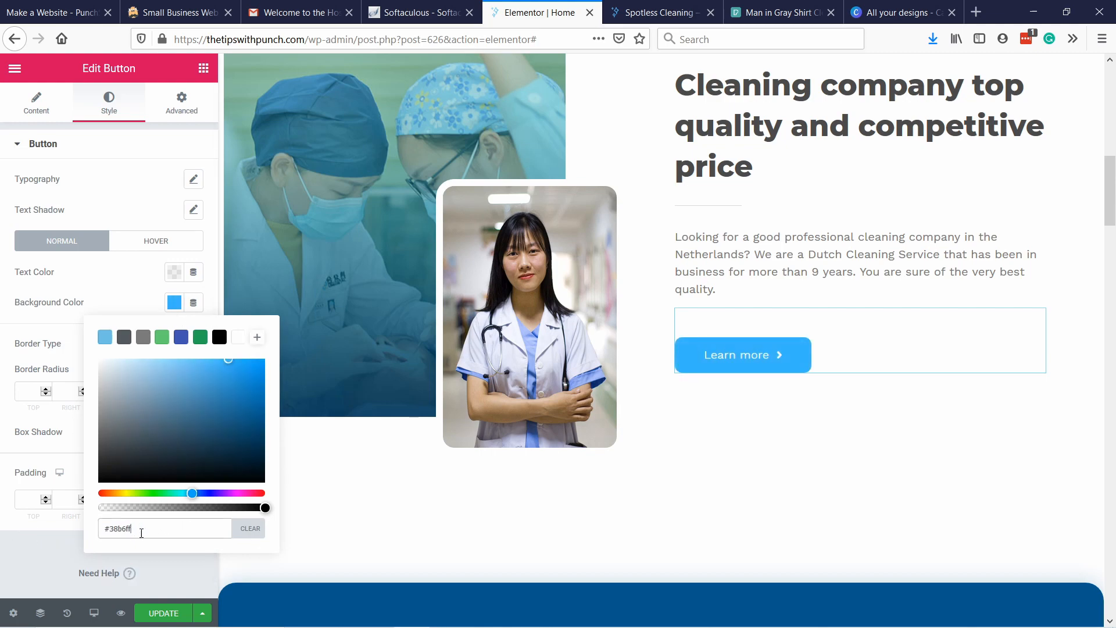
# Save the #38b6ff colour as a swatch in the colour picker's palette and close the picker.
pyautogui.tripleClick(120, 533)
pyautogui.scroll(10, 298, 194)
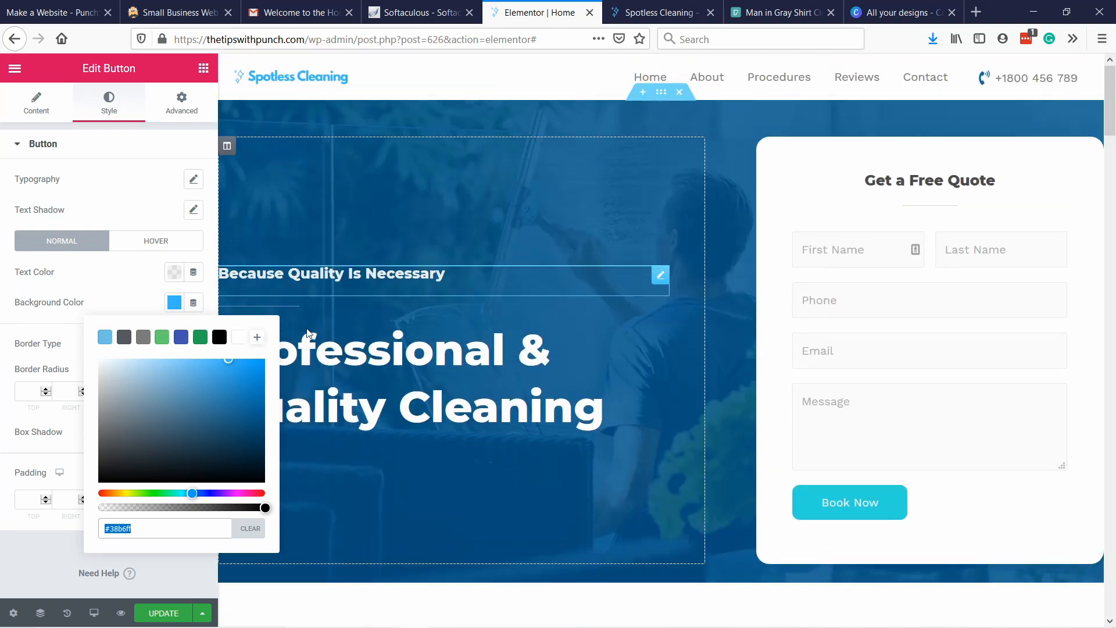
pyautogui.scroll(-10, 411, 326)
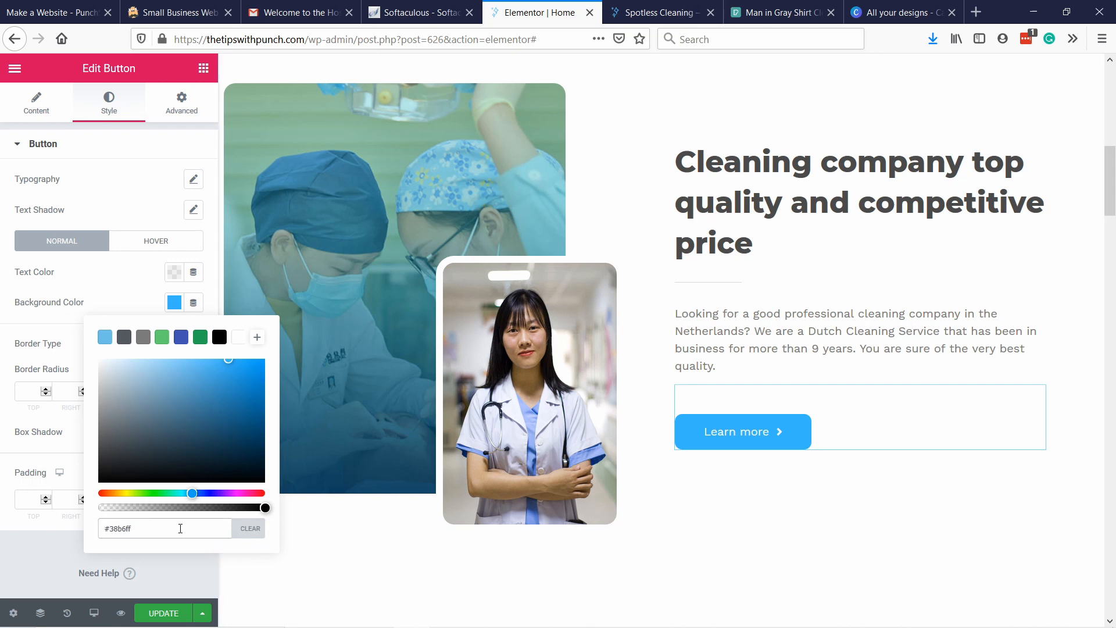
pyautogui.click(256, 338)
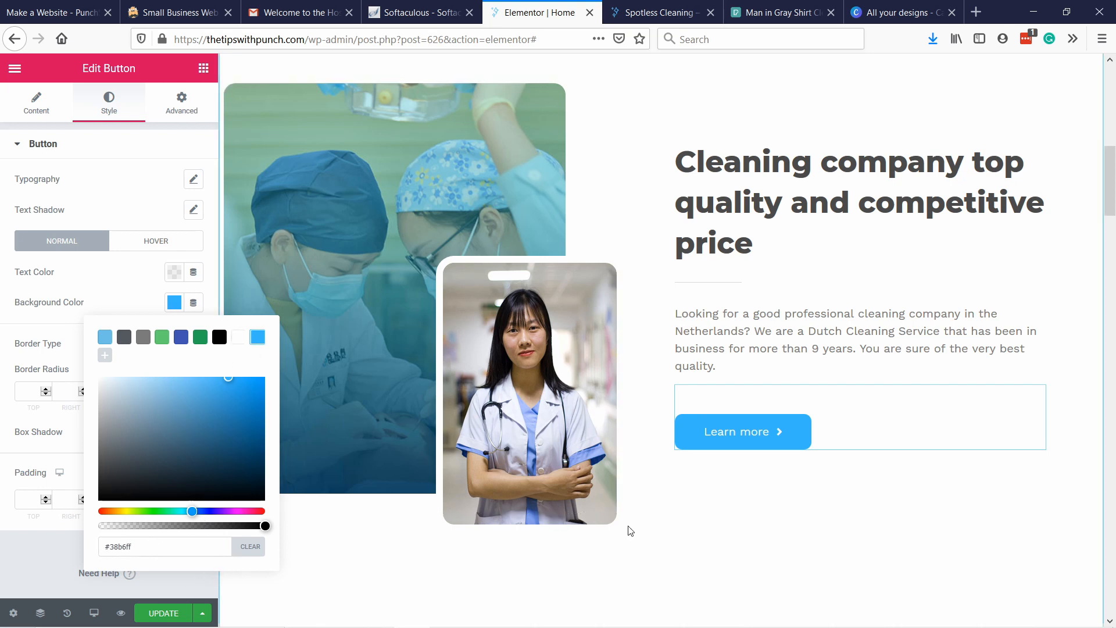
pyautogui.click(62, 562)
# Switch to Pexels and open the photo of the man in a blue shirt cleaning glass from the cleaning results.
pyautogui.scroll(3, 744, 433)
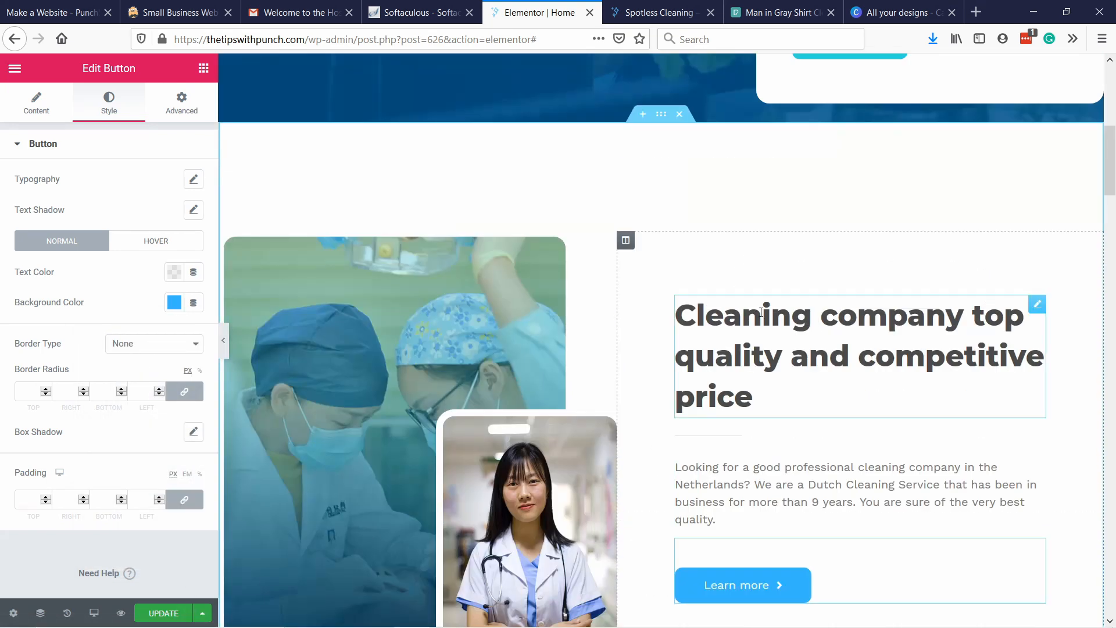
pyautogui.scroll(-3, 643, 277)
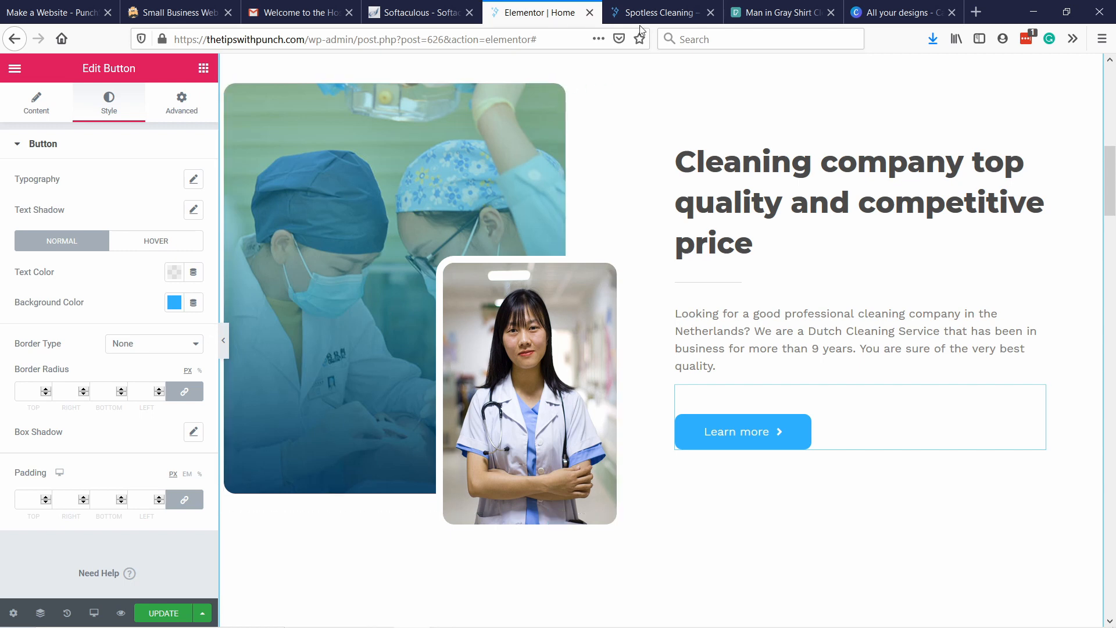
pyautogui.click(684, 14)
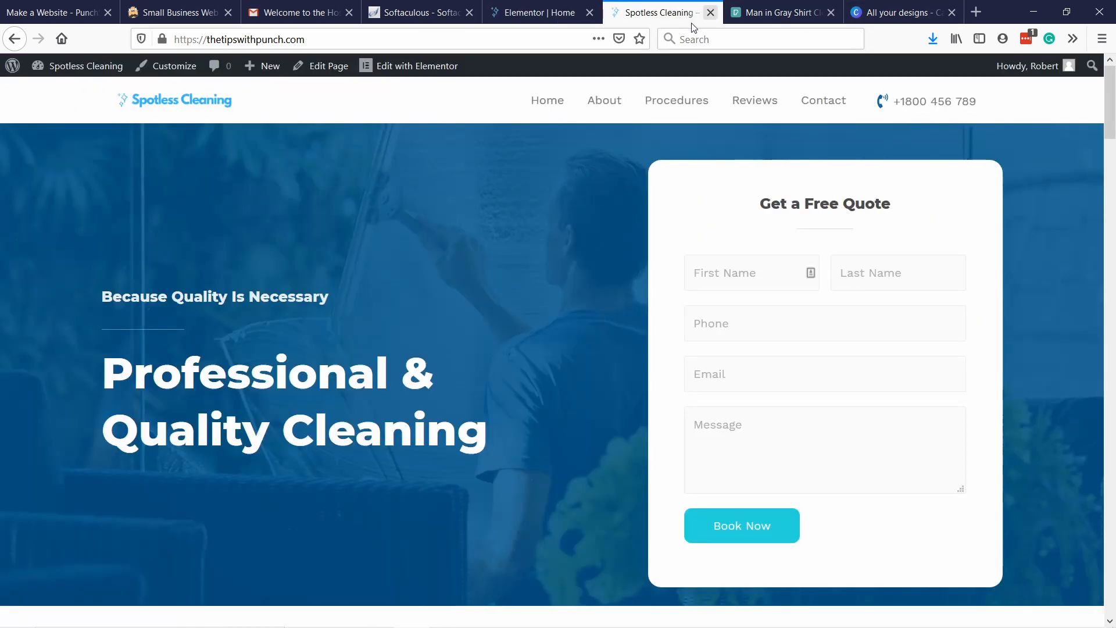
pyautogui.click(773, 13)
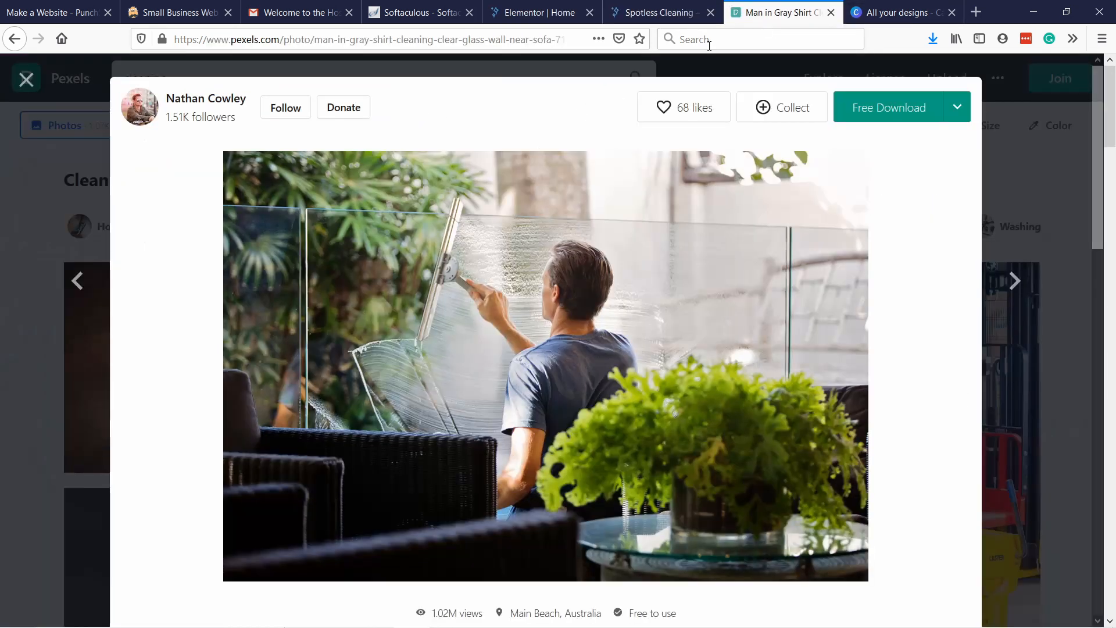
pyautogui.click(1017, 118)
pyautogui.scroll(-3, 641, 205)
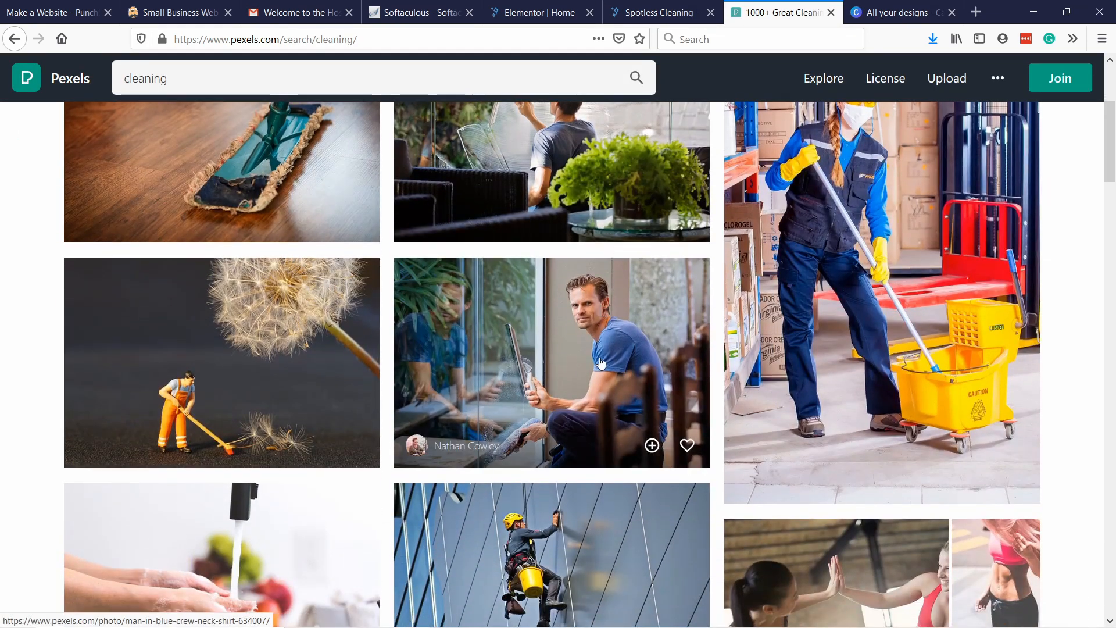
pyautogui.scroll(-1, 601, 372)
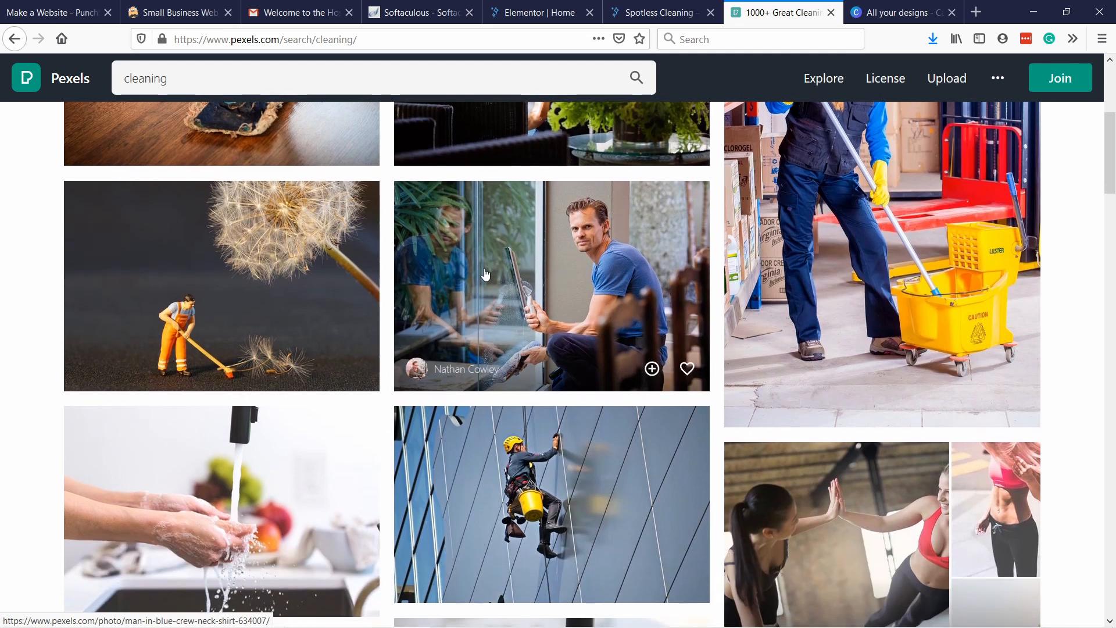
pyautogui.scroll(4, 541, 250)
pyautogui.scroll(-3, 535, 256)
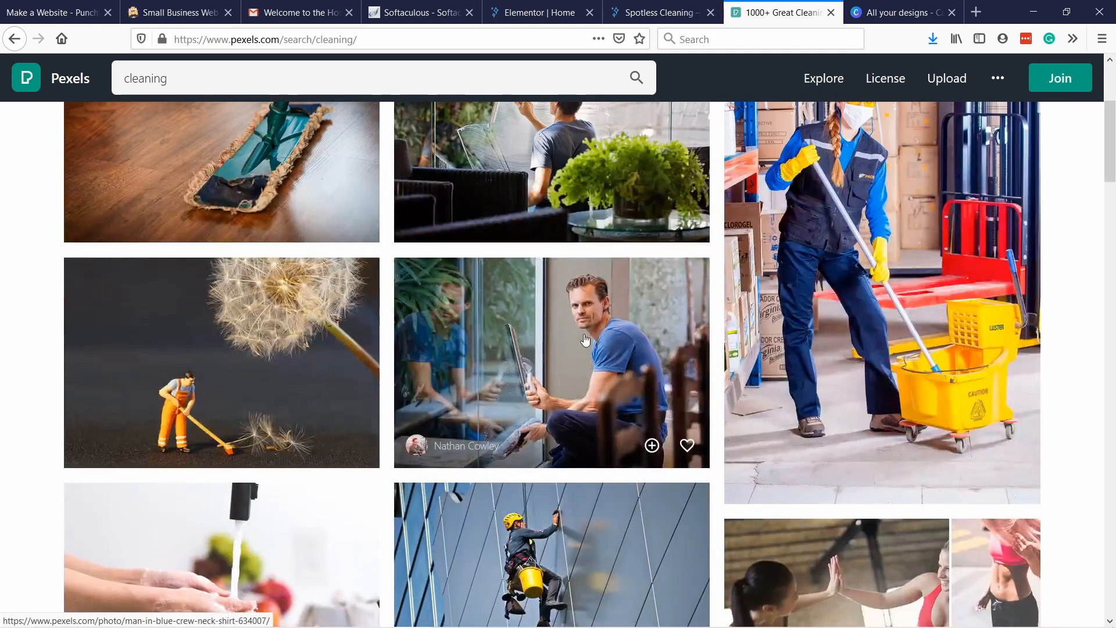
pyautogui.click(583, 340)
# Download the photo in the Small (640 x 426) size, save the file, and return to the Elementor editor.
pyautogui.click(972, 110)
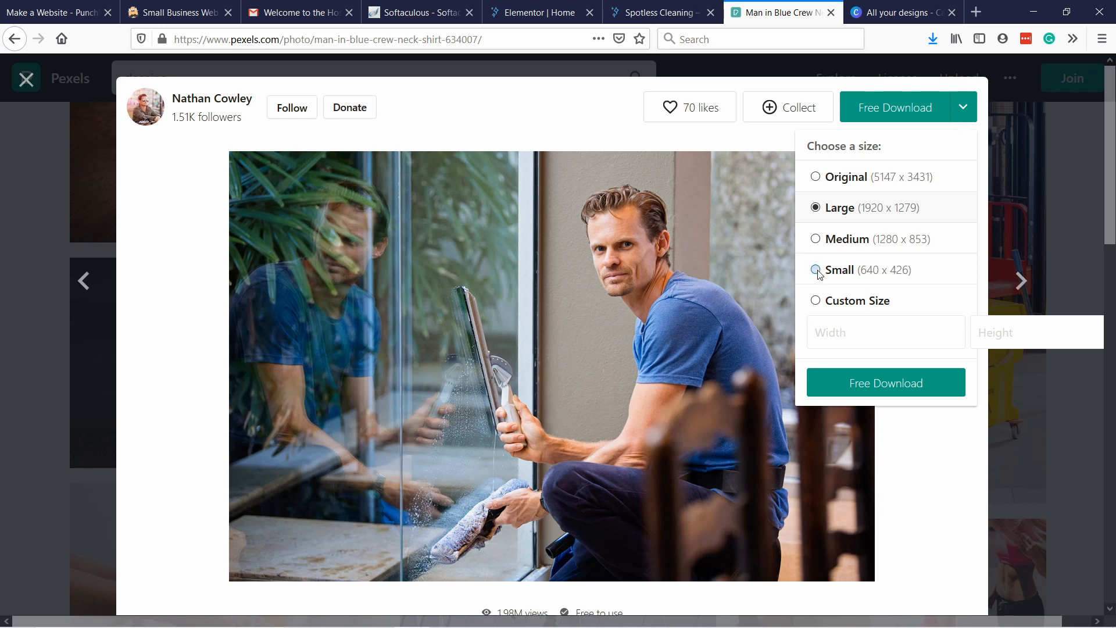
pyautogui.click(858, 384)
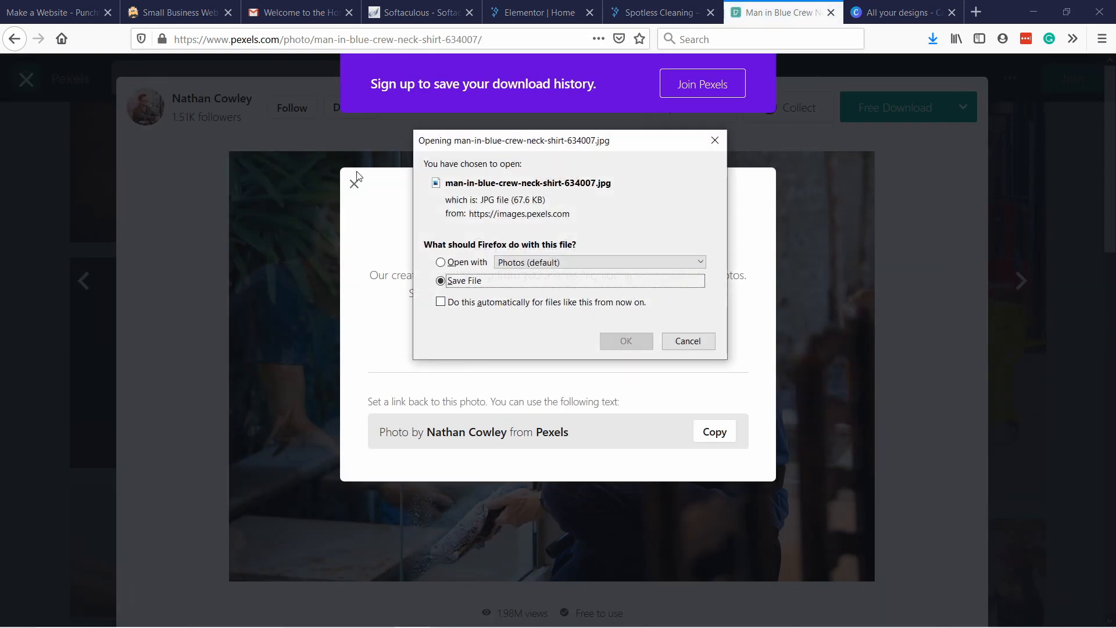
pyautogui.click(627, 341)
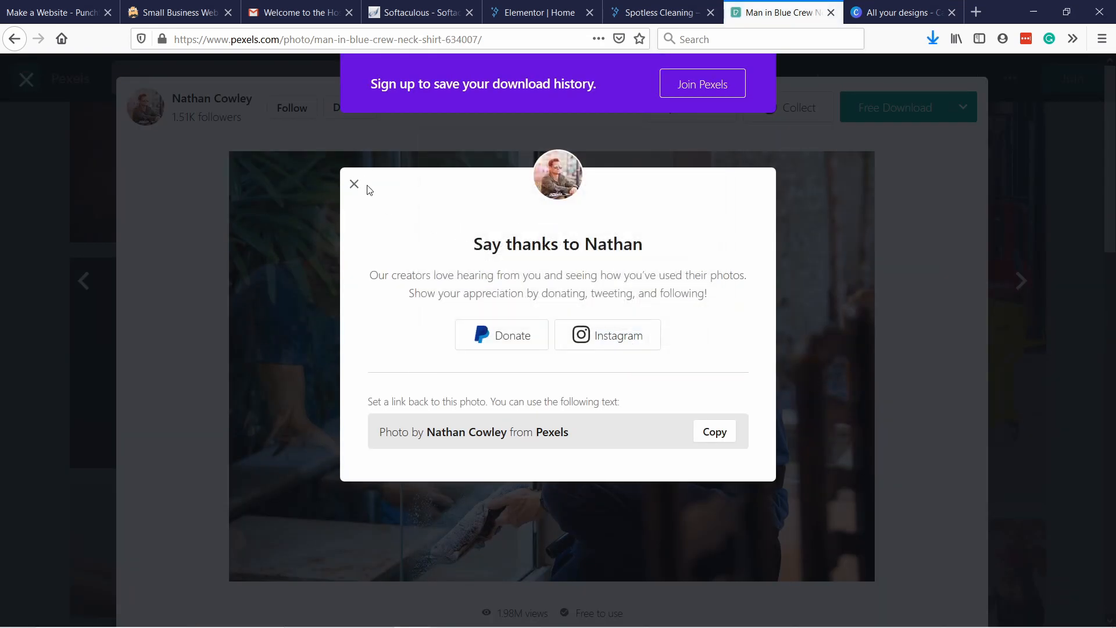
pyautogui.click(639, 86)
pyautogui.click(539, 12)
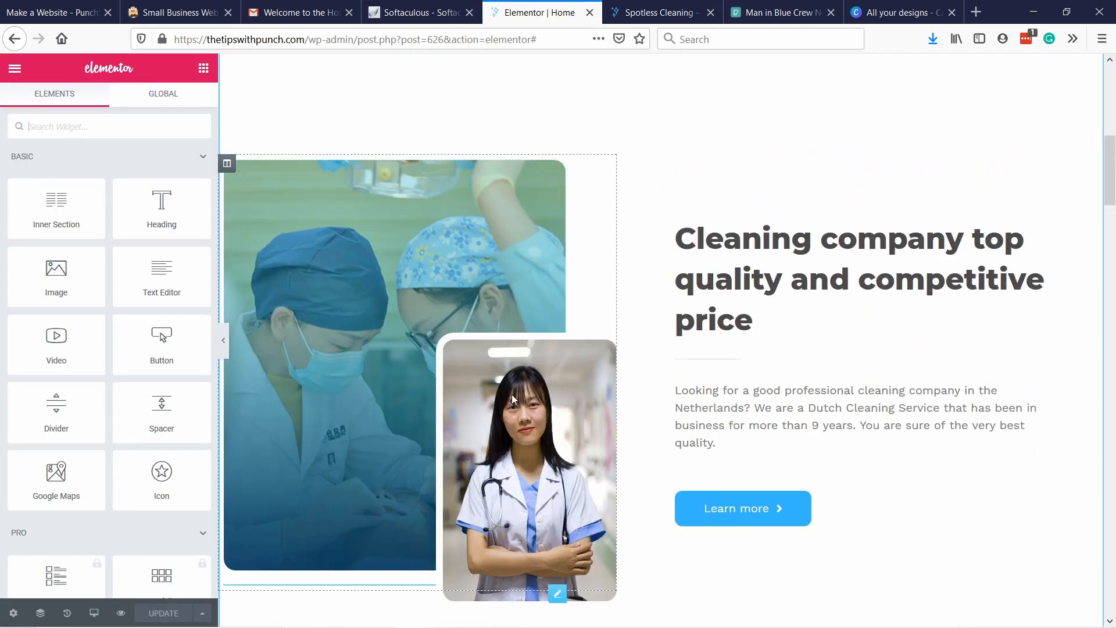
pyautogui.moveTo(513, 399); pyautogui.dragTo(536, 182)
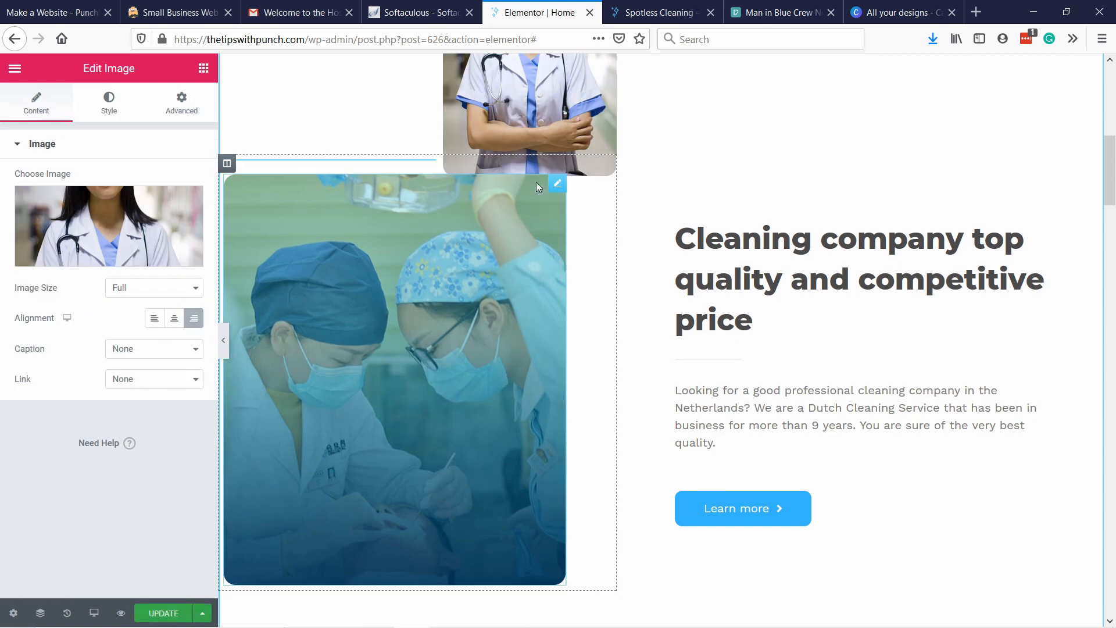
pyautogui.scroll(3, 535, 183)
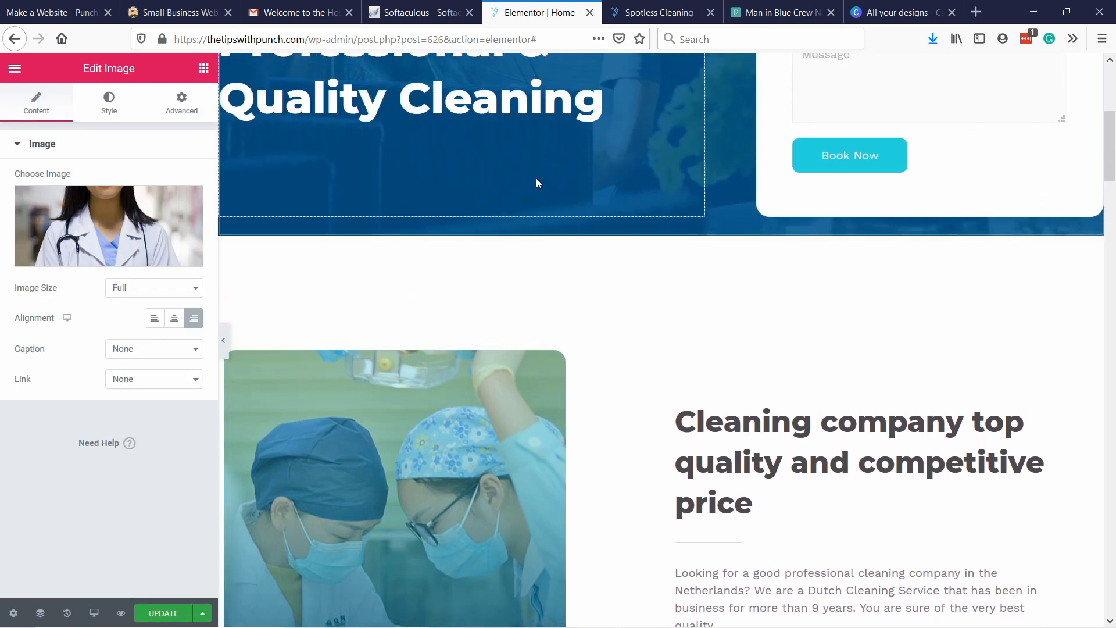
pyautogui.scroll(6, 546, 180)
pyautogui.hotkey('ctrl', 'z')
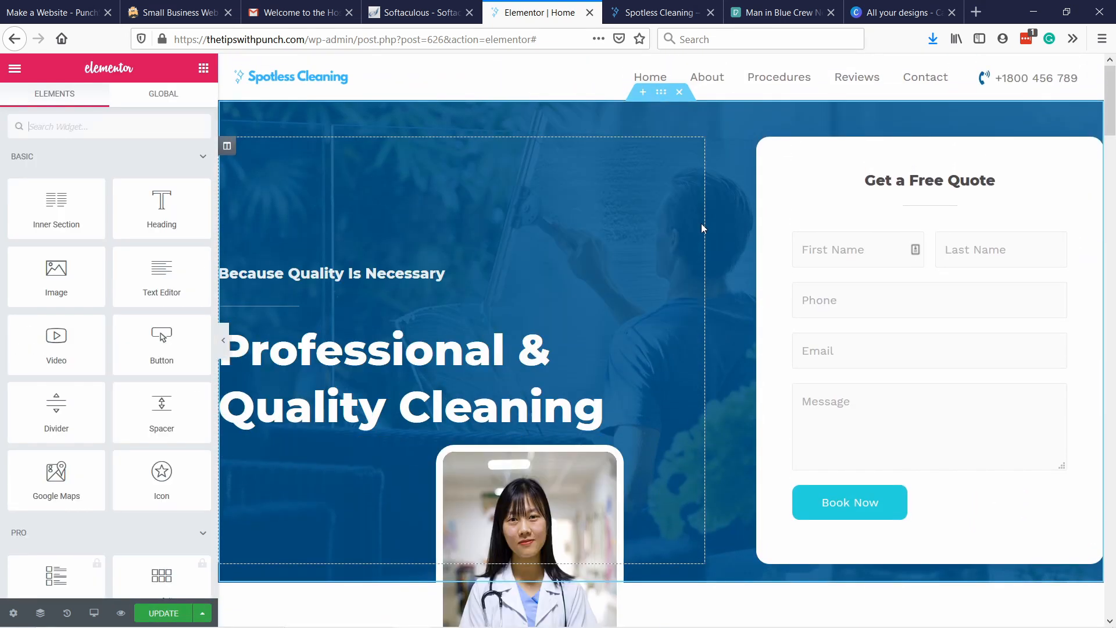
# Delete the image of the female doctor with crossed arms from the homepage.
pyautogui.scroll(-6, 702, 228)
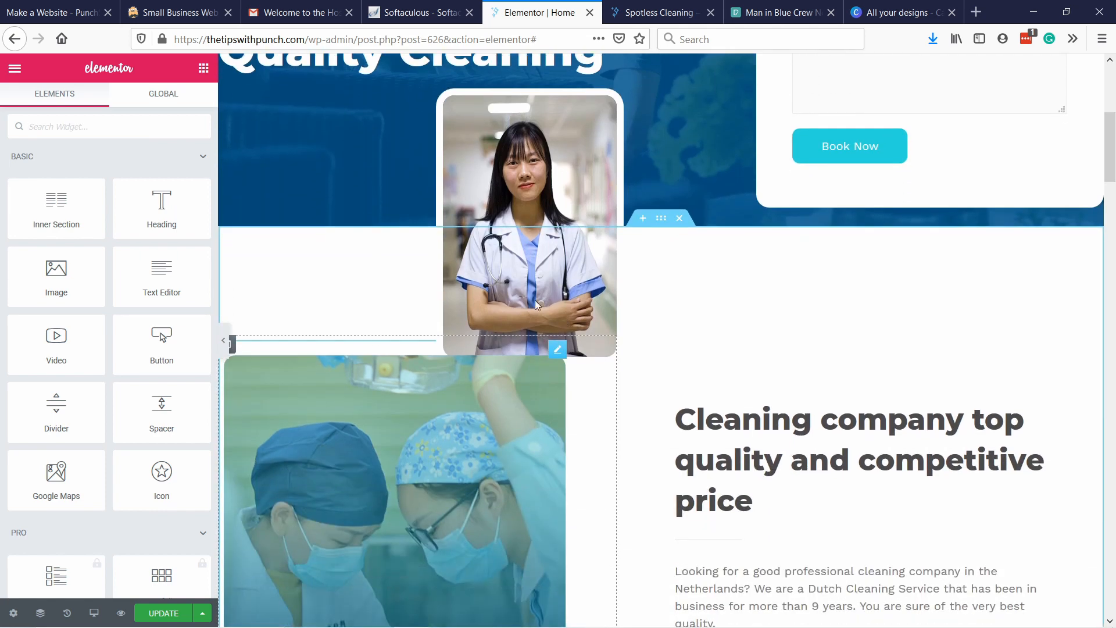
pyautogui.click(566, 285)
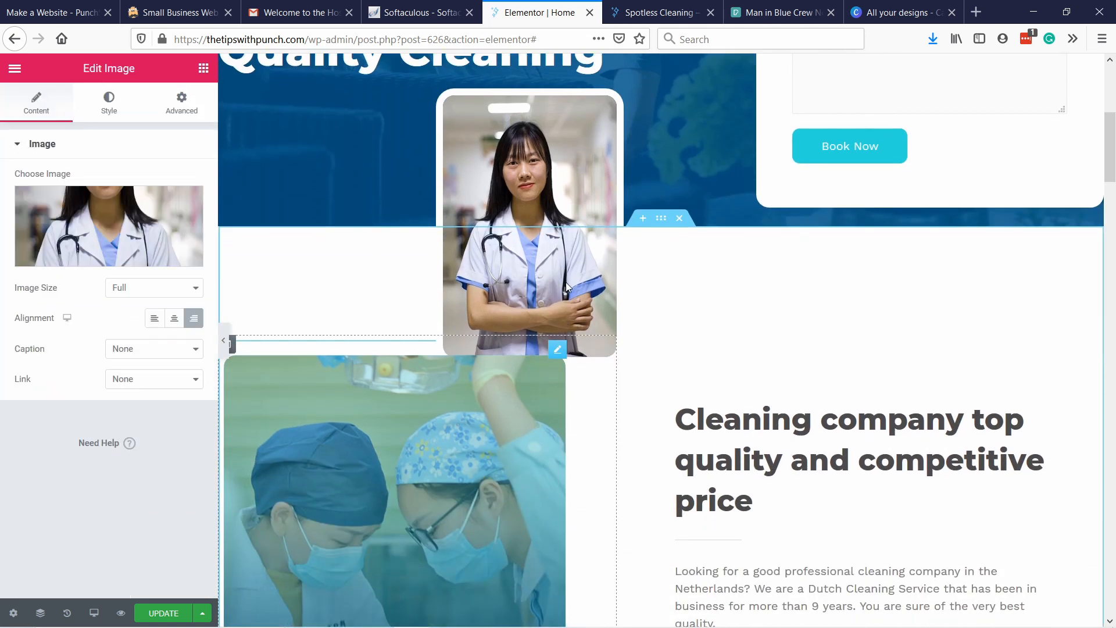
pyautogui.rightClick(566, 281)
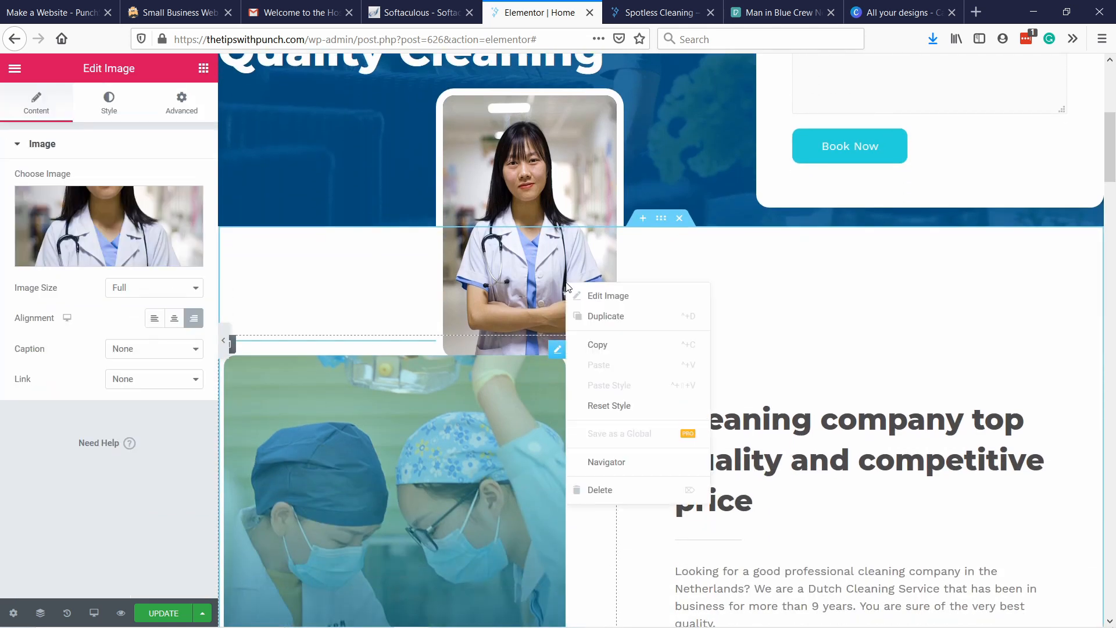
pyautogui.click(608, 492)
pyautogui.scroll(-4, 470, 387)
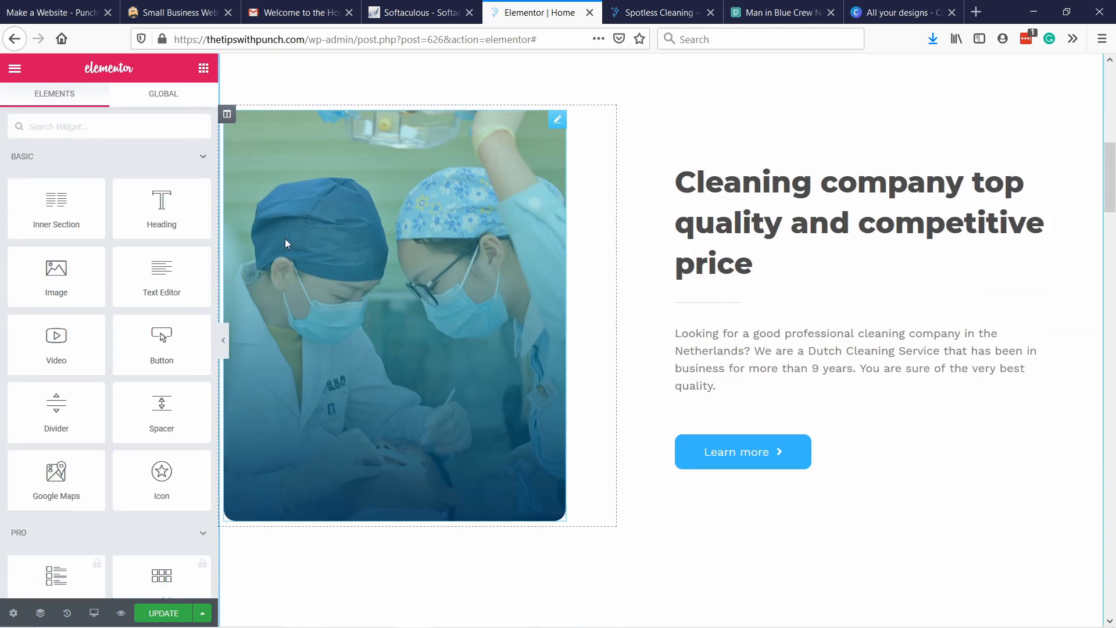
# Open the two-dentists image's media selection and upload man-in-blue-crew-neck-shirt-634007 as its replacement.
pyautogui.click(414, 333)
pyautogui.click(116, 223)
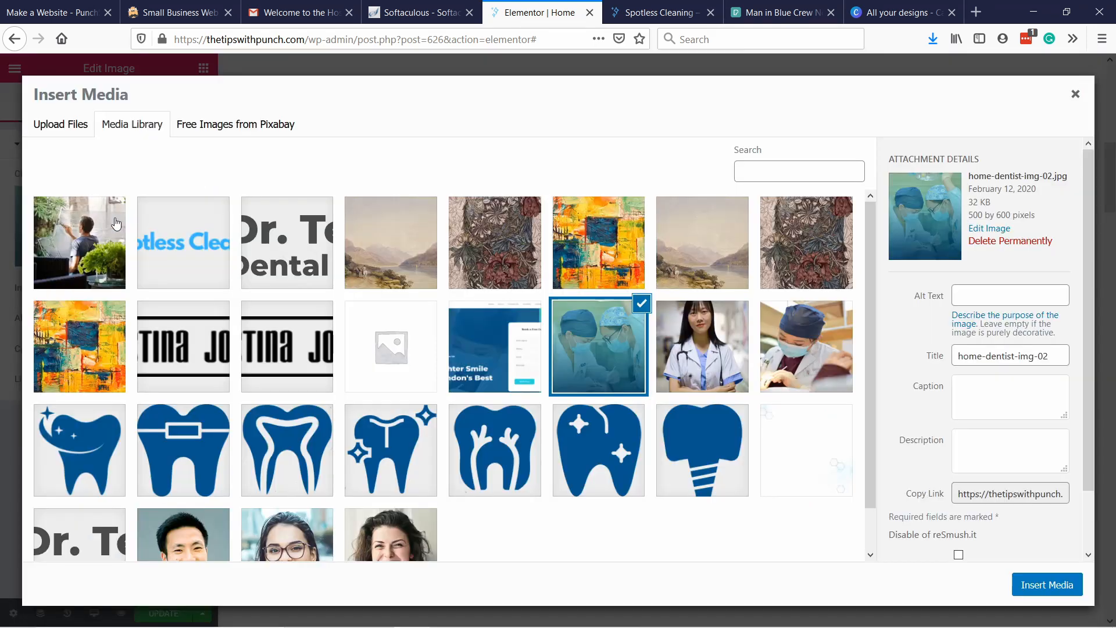
pyautogui.click(61, 124)
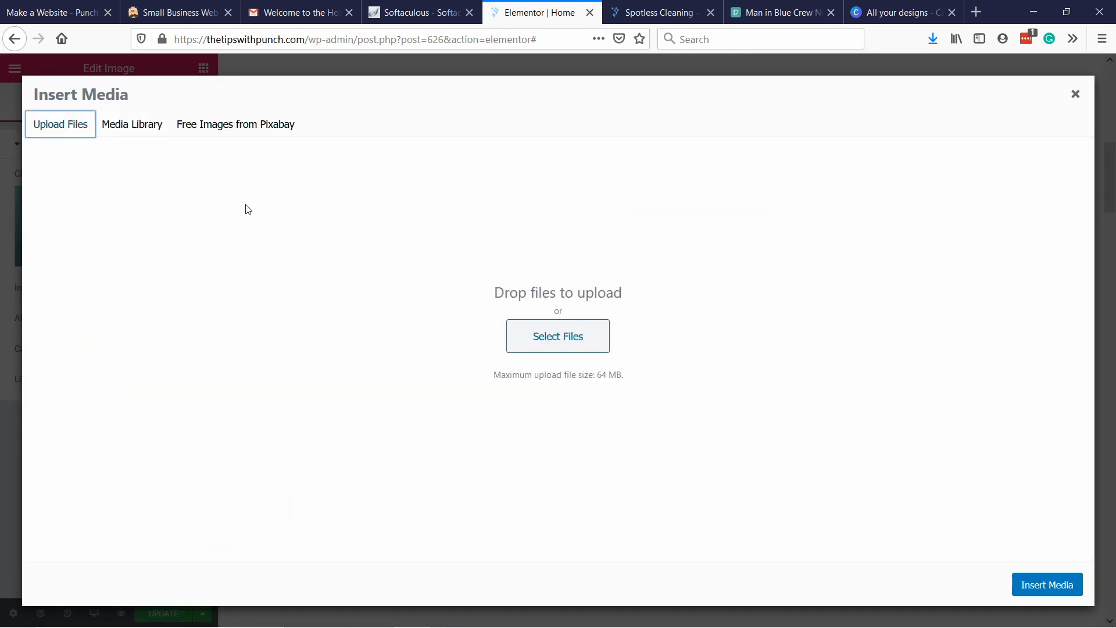
pyautogui.click(555, 340)
pyautogui.click(168, 122)
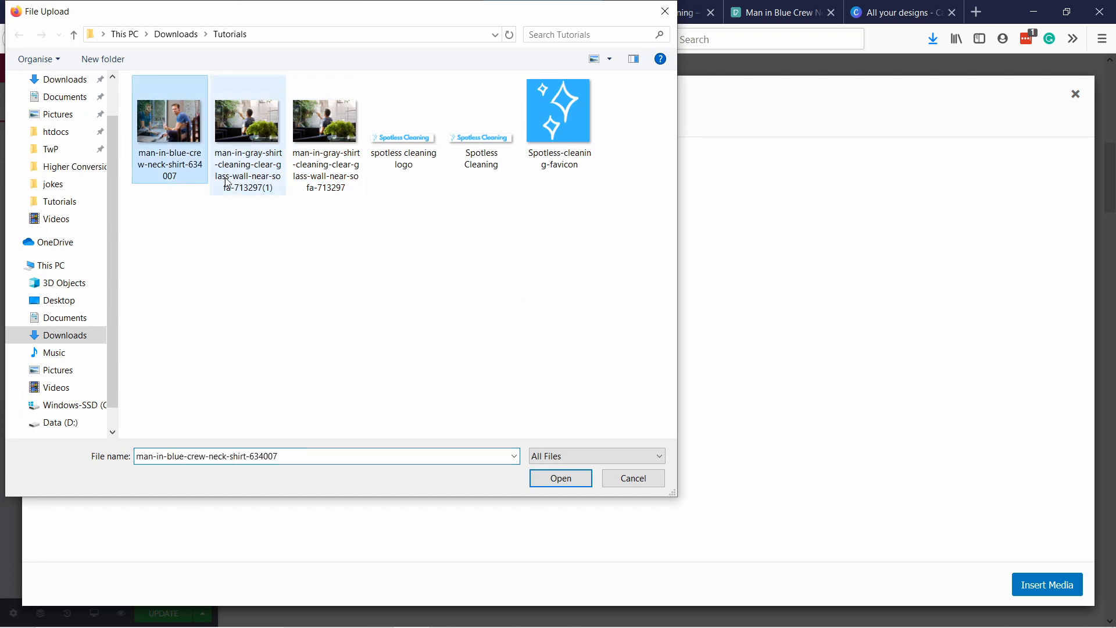
pyautogui.click(560, 478)
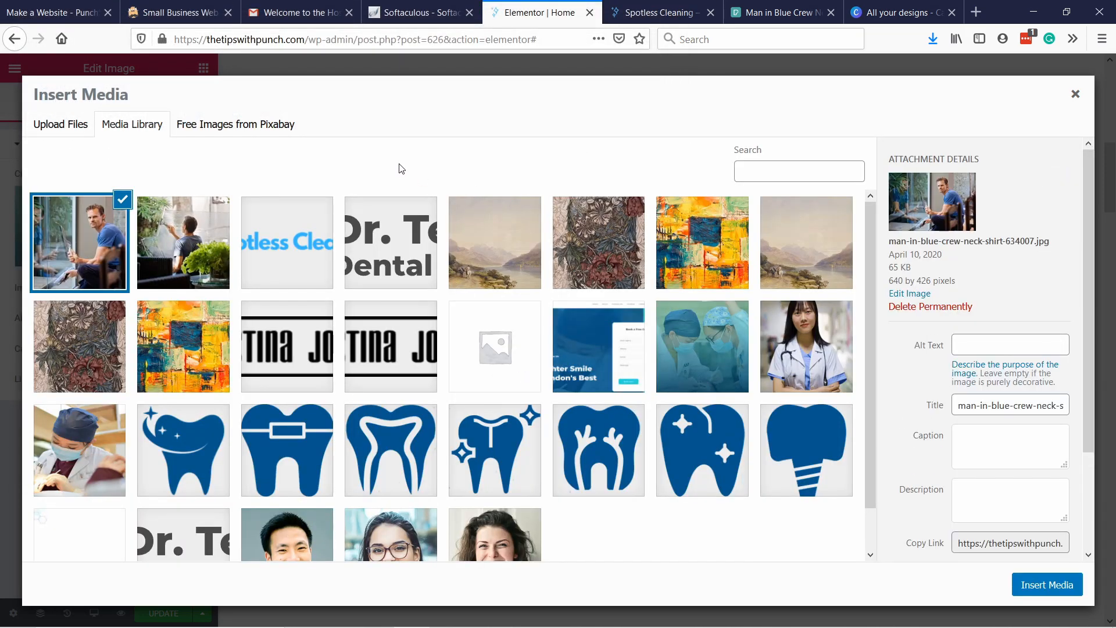
# Crop the uploaded photo around the man to about 384 × 426 pixels in the image editor and save the image.
pyautogui.click(910, 295)
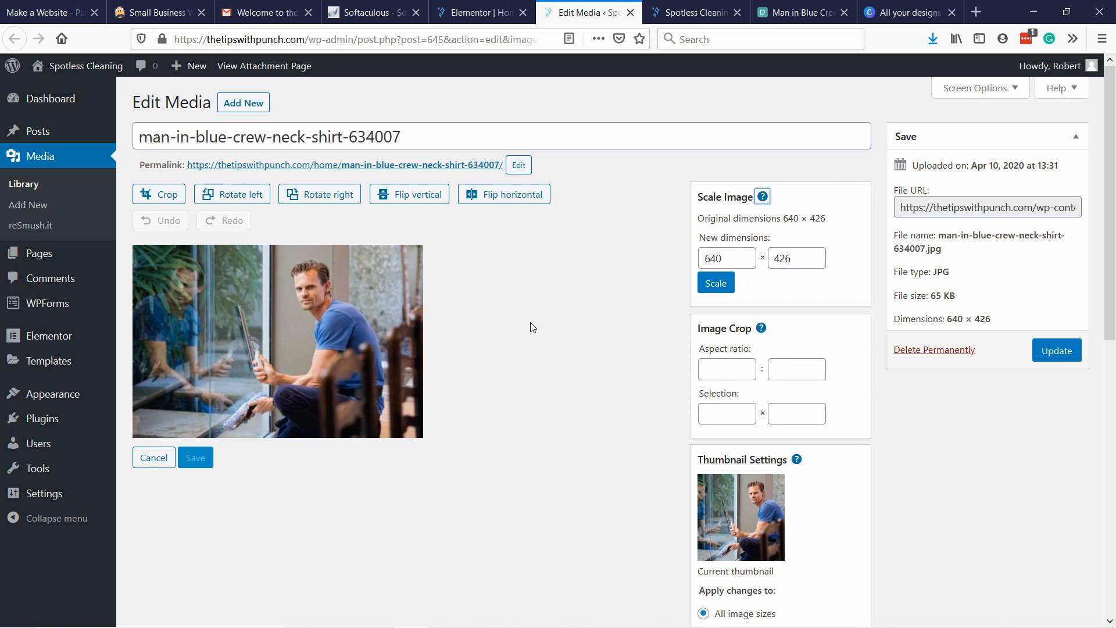
pyautogui.click(169, 200)
pyautogui.moveTo(143, 336); pyautogui.dragTo(232, 343)
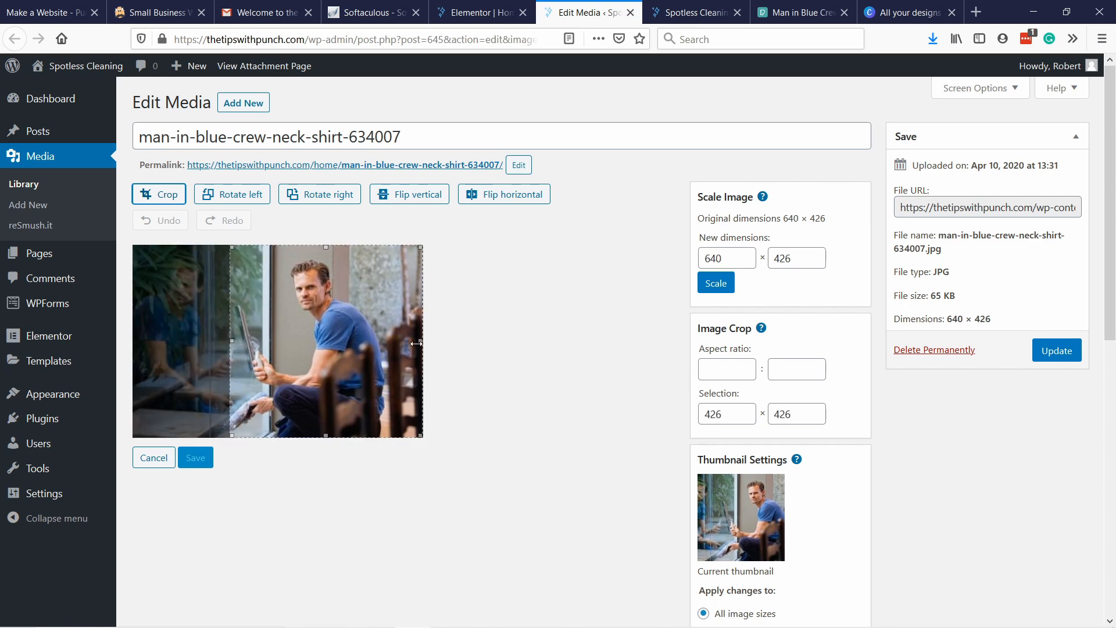
pyautogui.moveTo(421, 341); pyautogui.dragTo(395, 341)
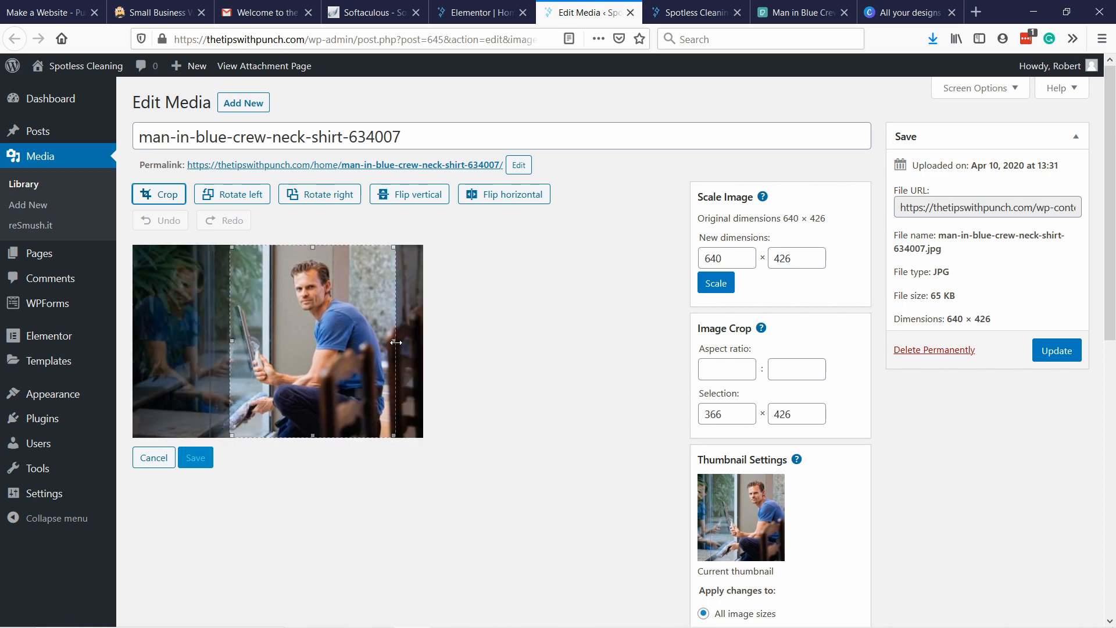
pyautogui.click(163, 197)
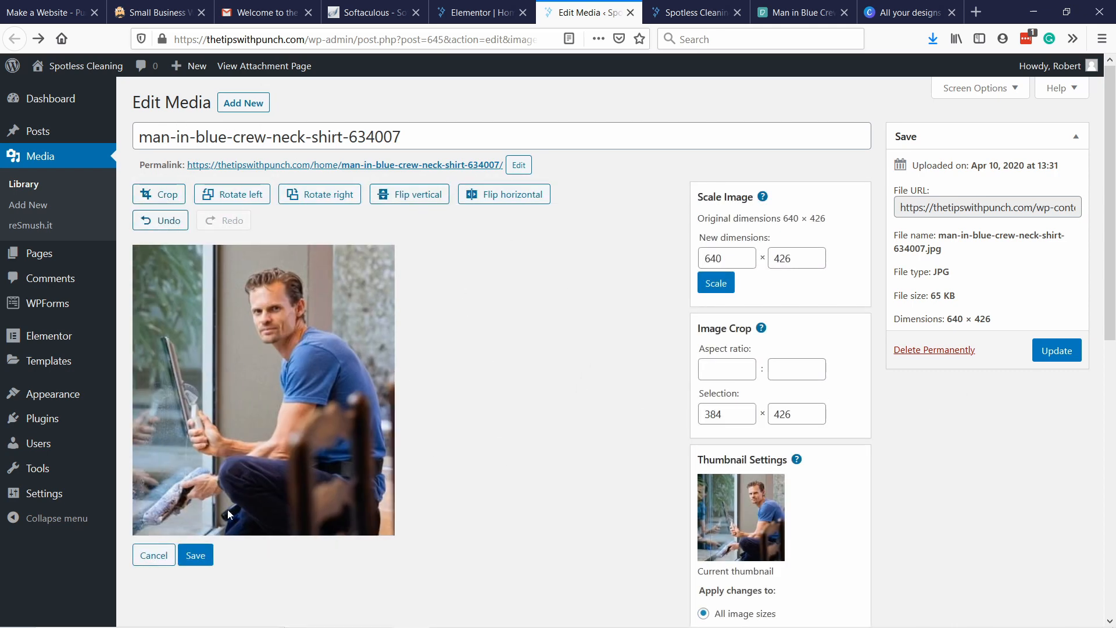
pyautogui.click(196, 555)
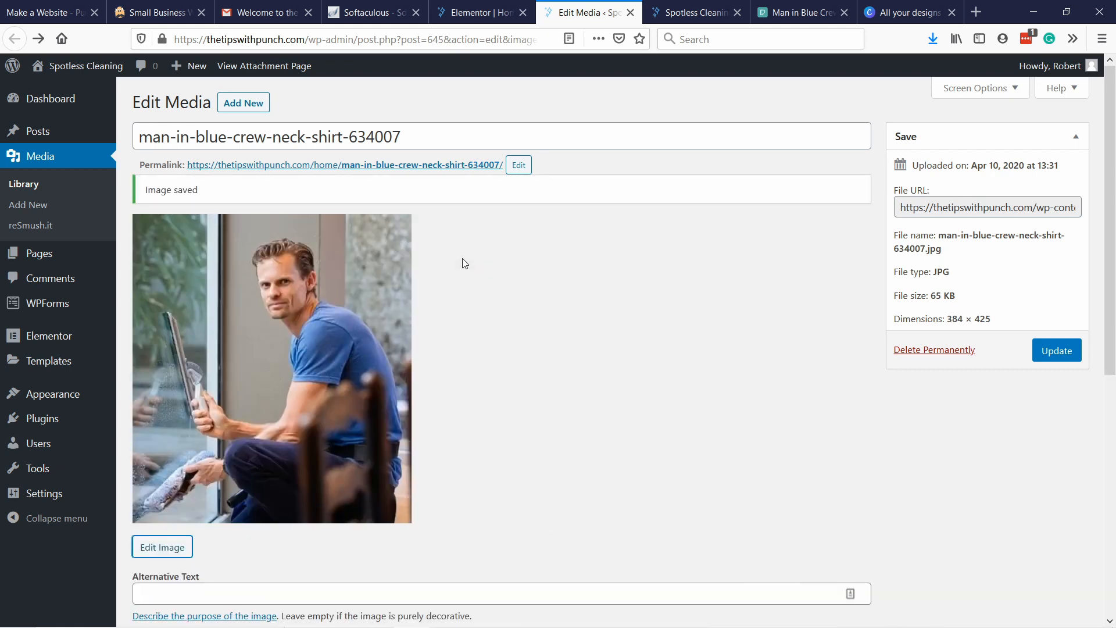
# Set the cropped photo's alternative text to "Spotless cleaning worker" and update the media file.
pyautogui.scroll(-1, 477, 256)
pyautogui.click(192, 514)
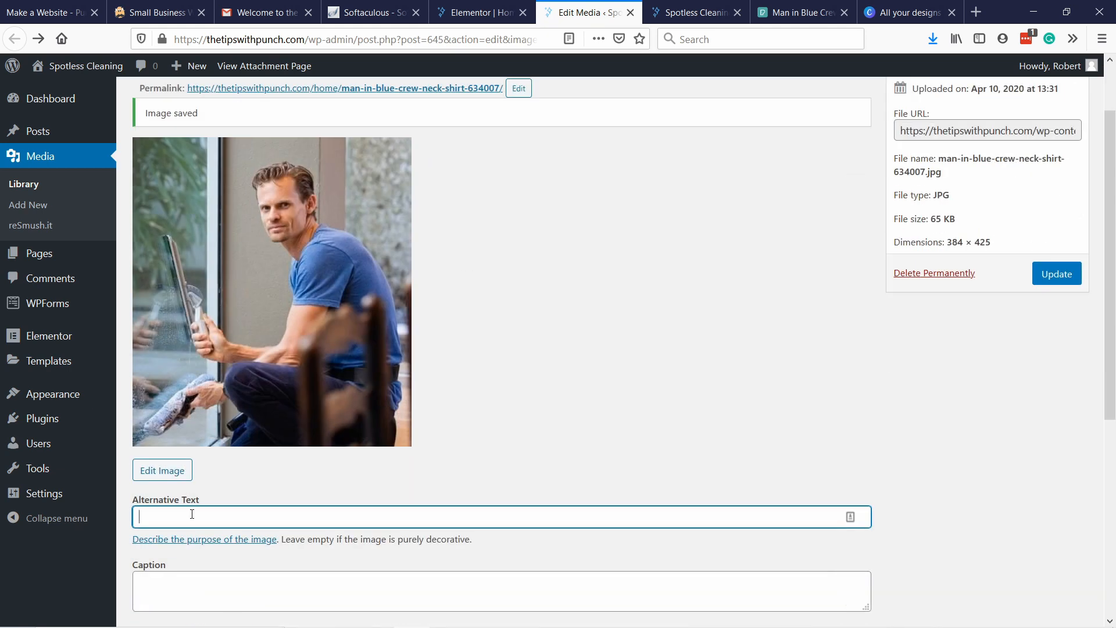
pyautogui.write('Spotless cleaning worker')
pyautogui.click(929, 325)
pyautogui.scroll(1, 918, 323)
pyautogui.scroll(1, 788, 361)
pyautogui.scroll(-5, 708, 331)
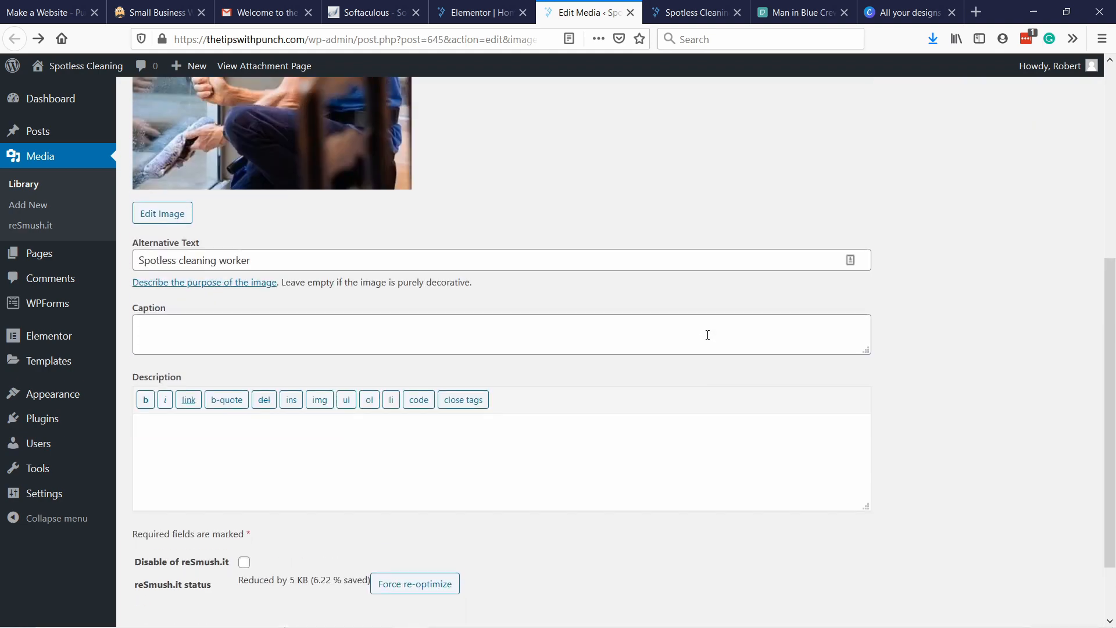
pyautogui.scroll(5, 1026, 308)
pyautogui.click(1050, 352)
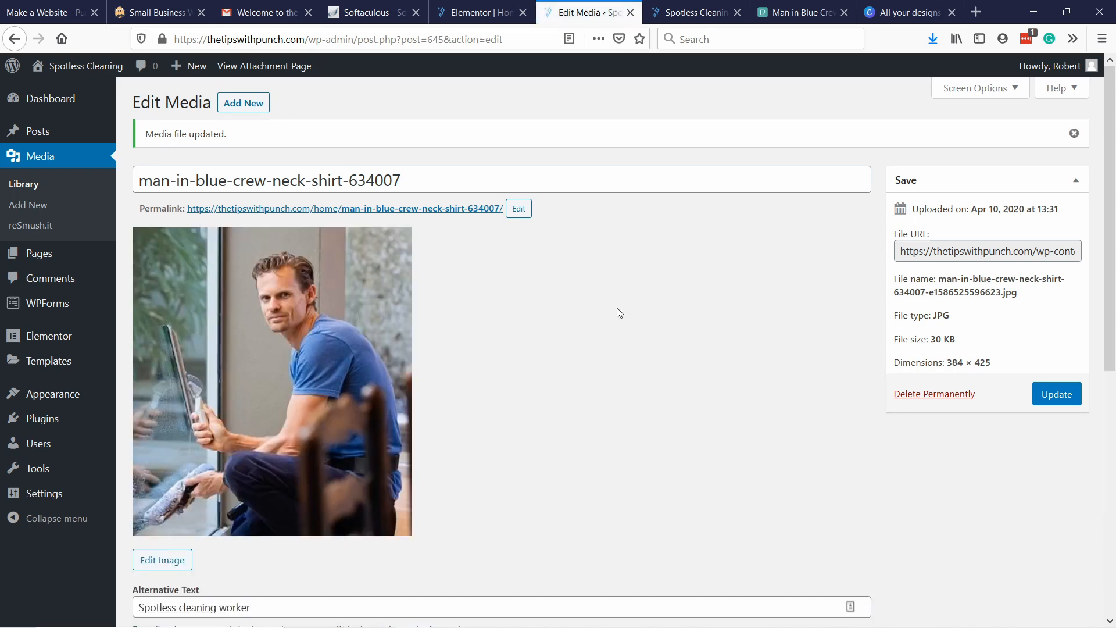
# Back in Elementor, give the man in blue shirt image the alt text "Spotless cleaning at work" and insert it into the homepage.
pyautogui.click(471, 12)
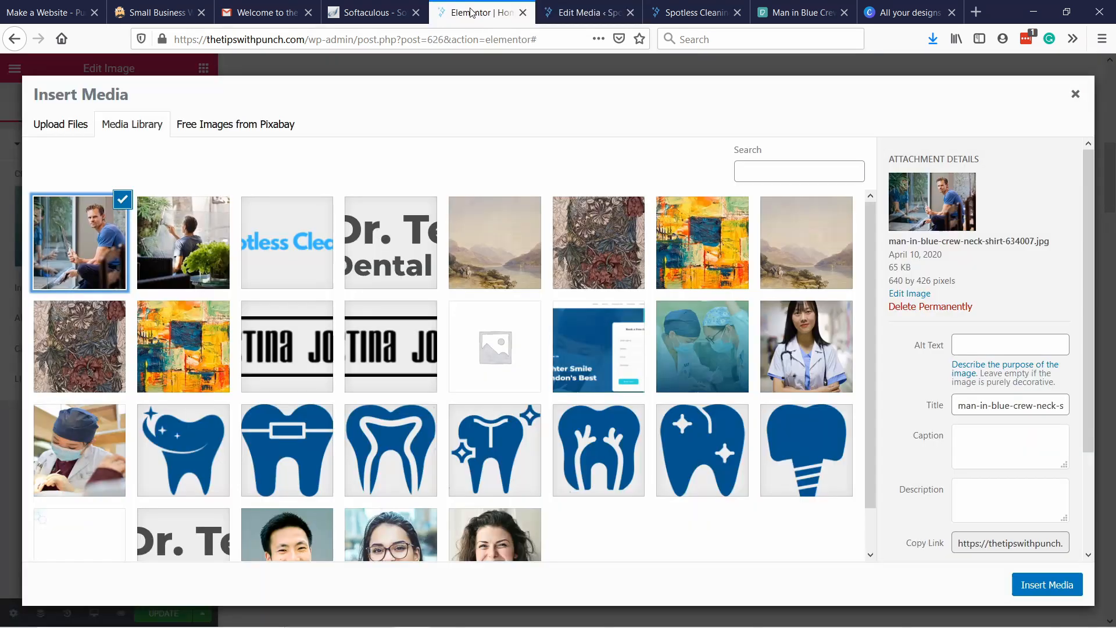
pyautogui.click(204, 236)
pyautogui.click(97, 234)
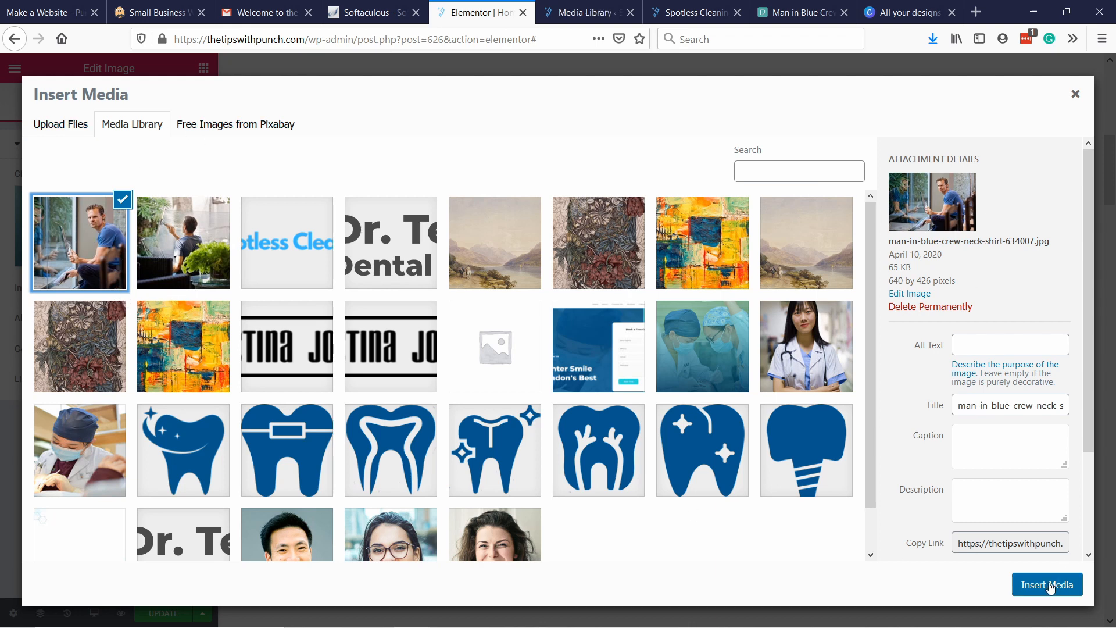
pyautogui.click(976, 344)
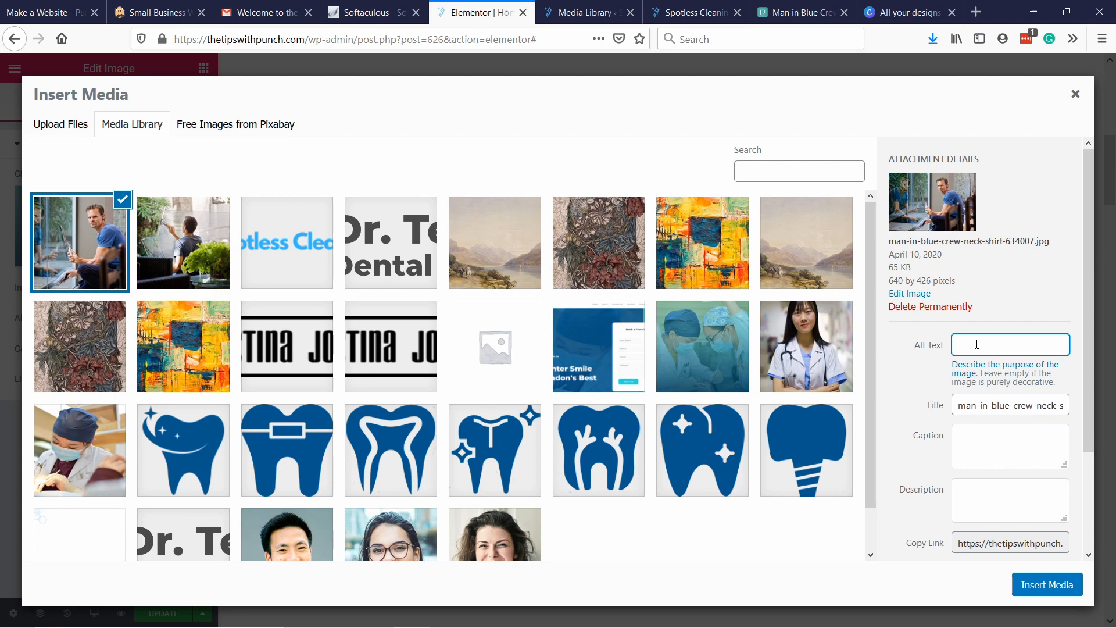
pyautogui.write('Spotless cleaning at we')
pyautogui.press('BackSpace')
pyautogui.write('ork')
pyautogui.click(1063, 578)
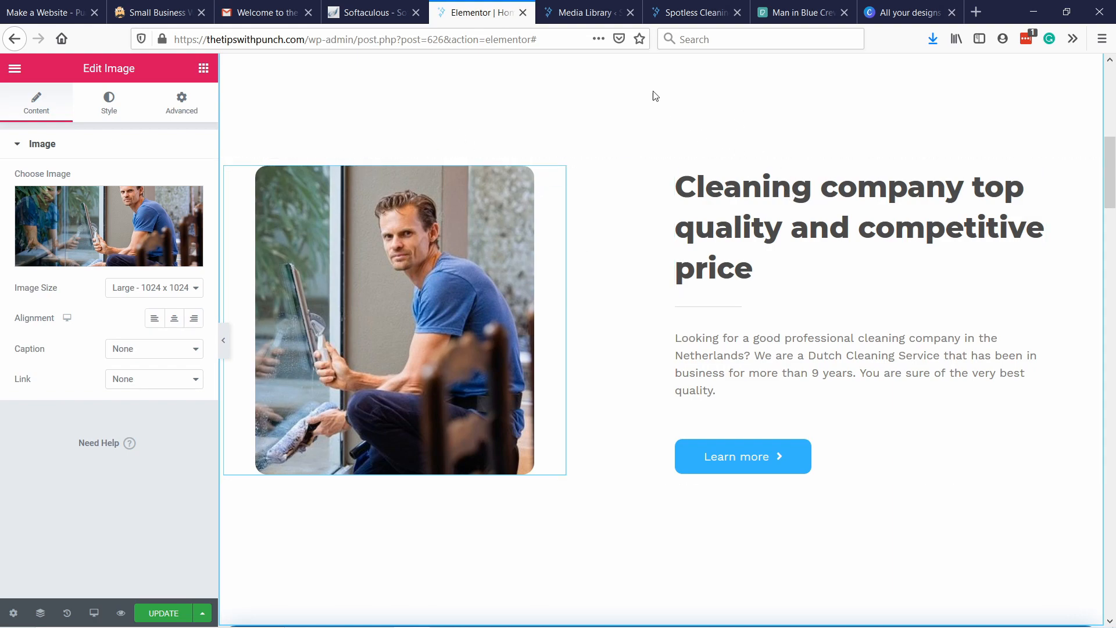
pyautogui.scroll(3, 620, 142)
pyautogui.scroll(-5, 487, 131)
pyautogui.scroll(4, 608, 182)
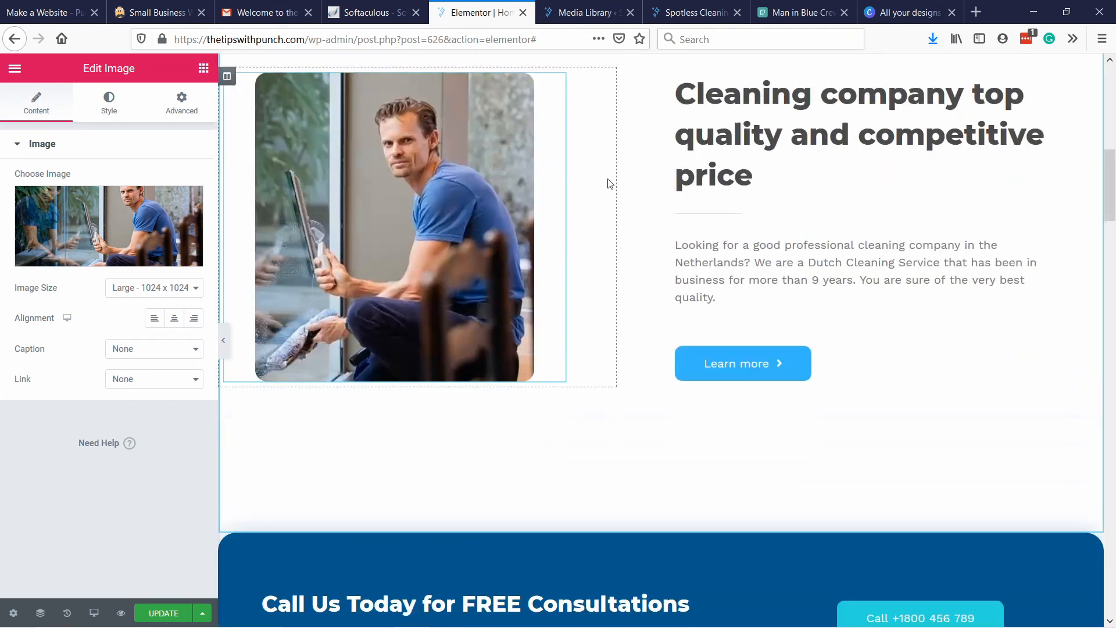
pyautogui.scroll(3, 542, 247)
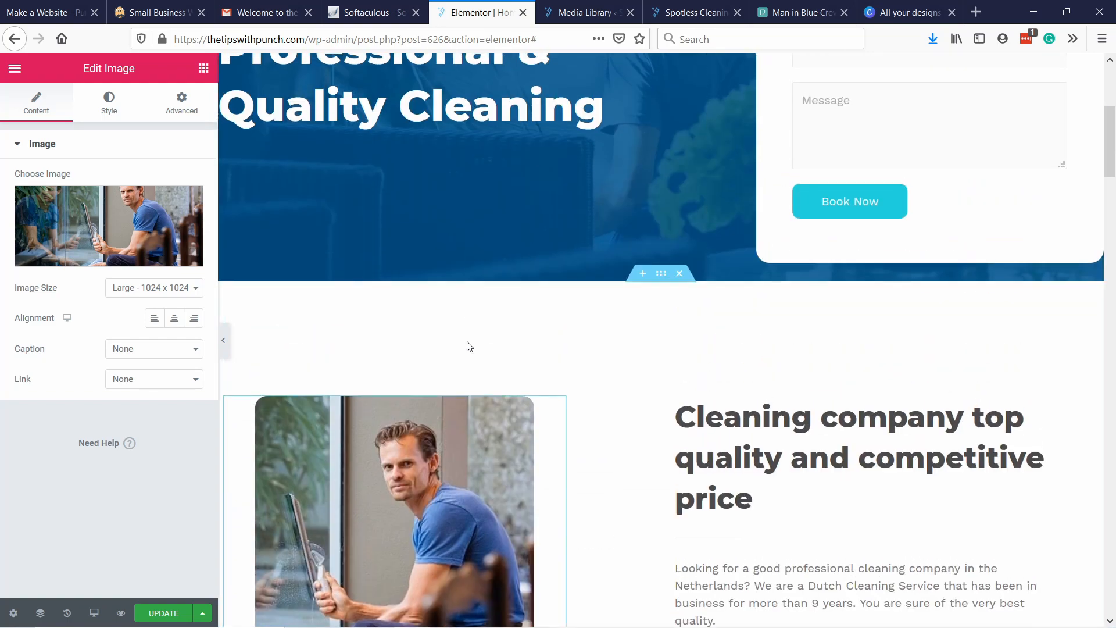
# Set the top and bottom padding of the section with the man in blue shirt photo to 50 px each.
pyautogui.scroll(-5, 500, 342)
pyautogui.scroll(3, 568, 149)
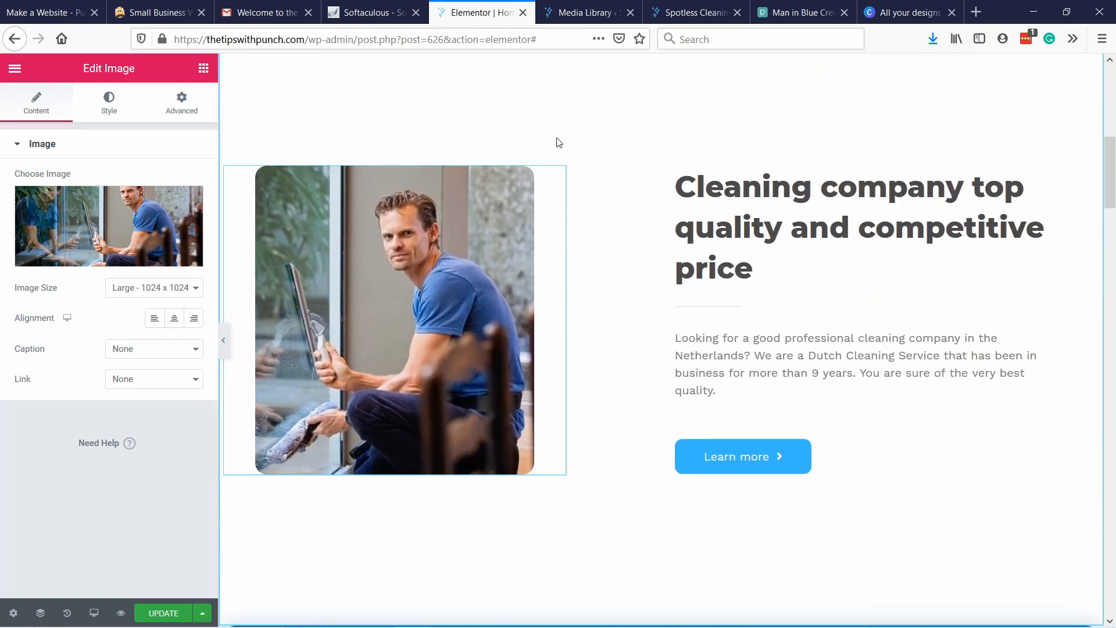
pyautogui.scroll(2, 581, 145)
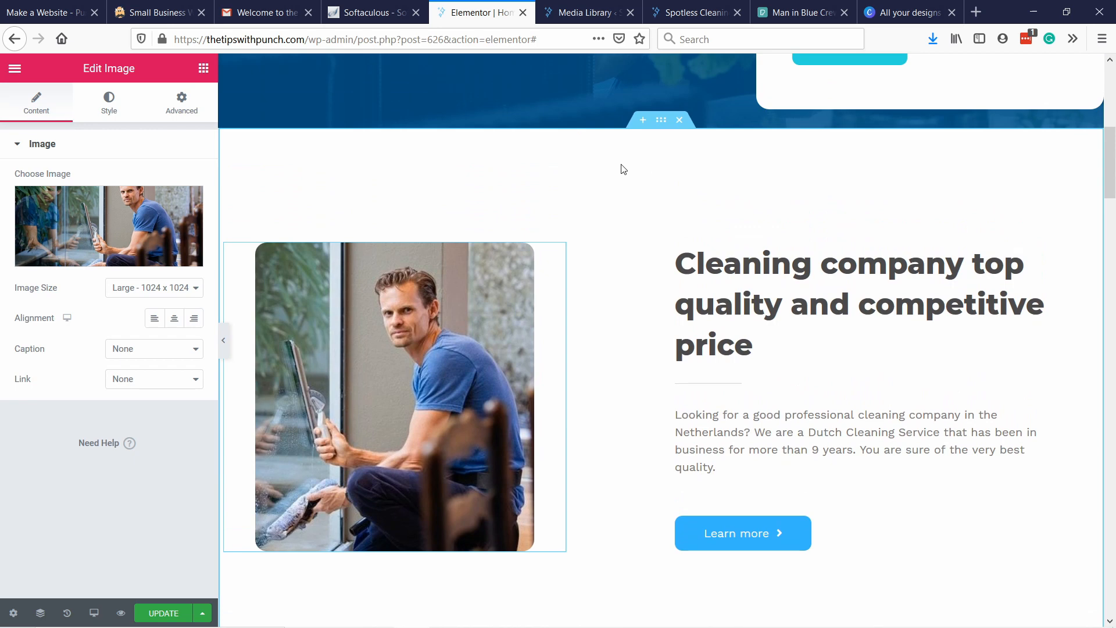
pyautogui.rightClick(549, 144)
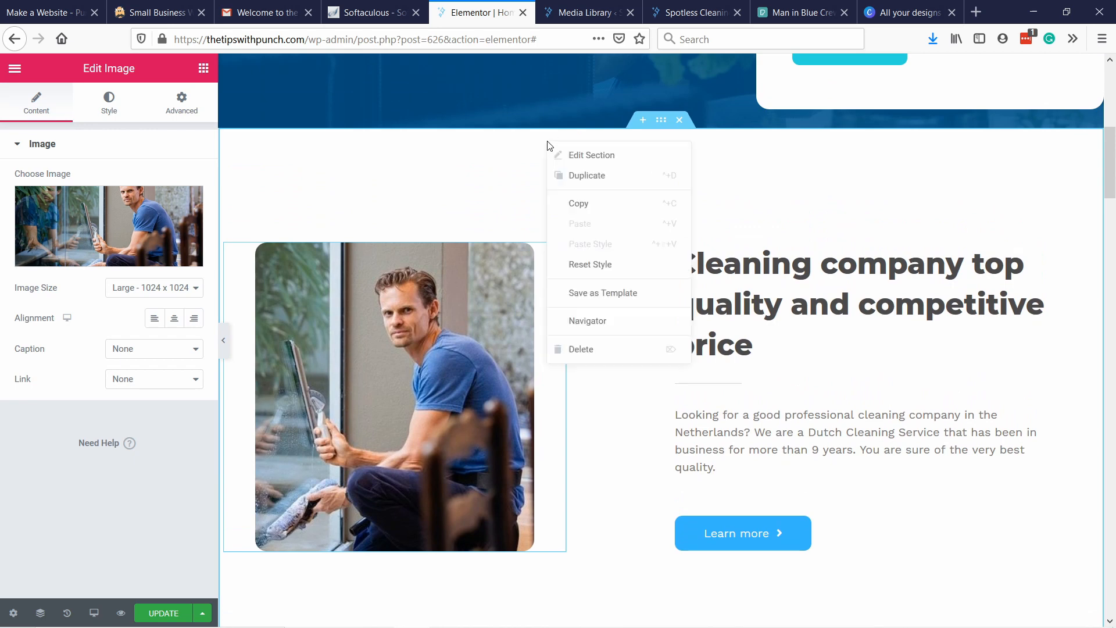
pyautogui.click(592, 154)
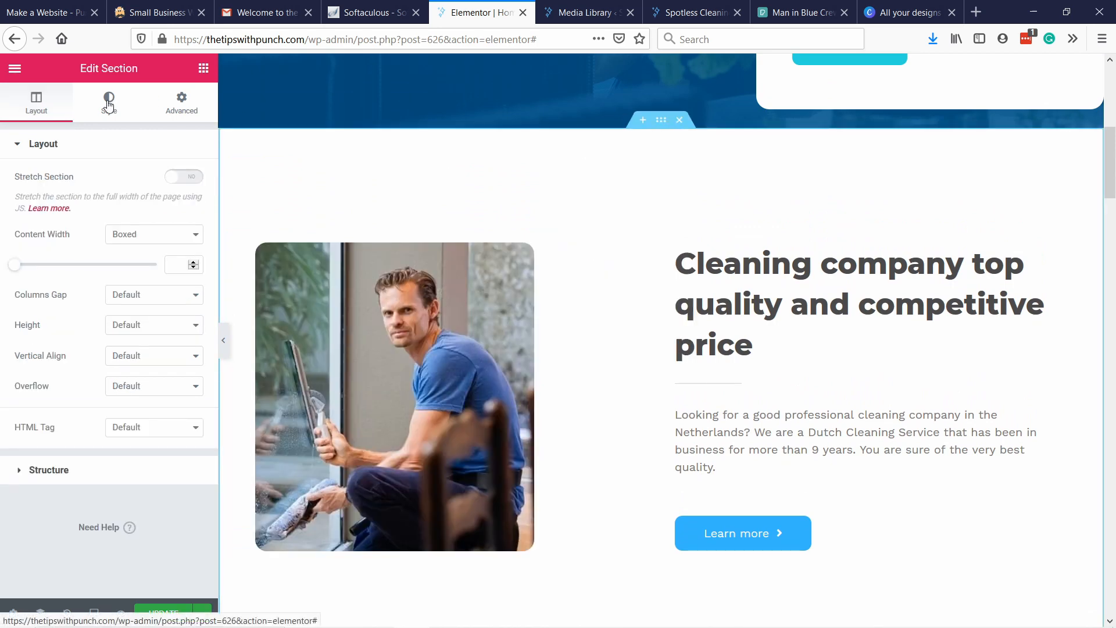
pyautogui.click(108, 103)
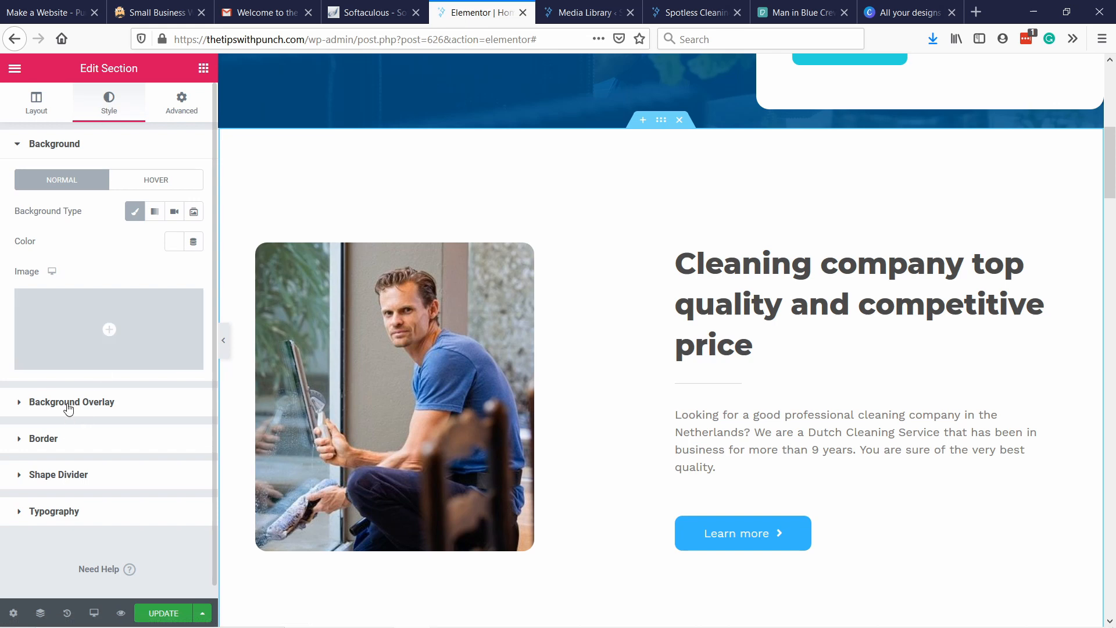
pyautogui.click(192, 108)
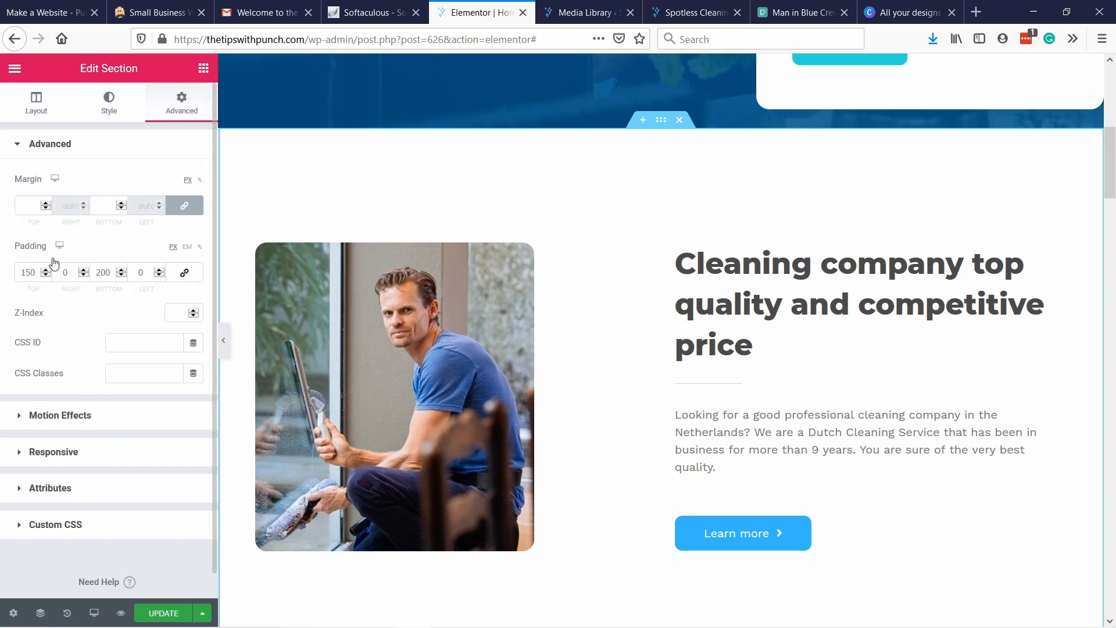
pyautogui.moveTo(29, 272); pyautogui.dragTo(20, 270)
pyautogui.write('5')
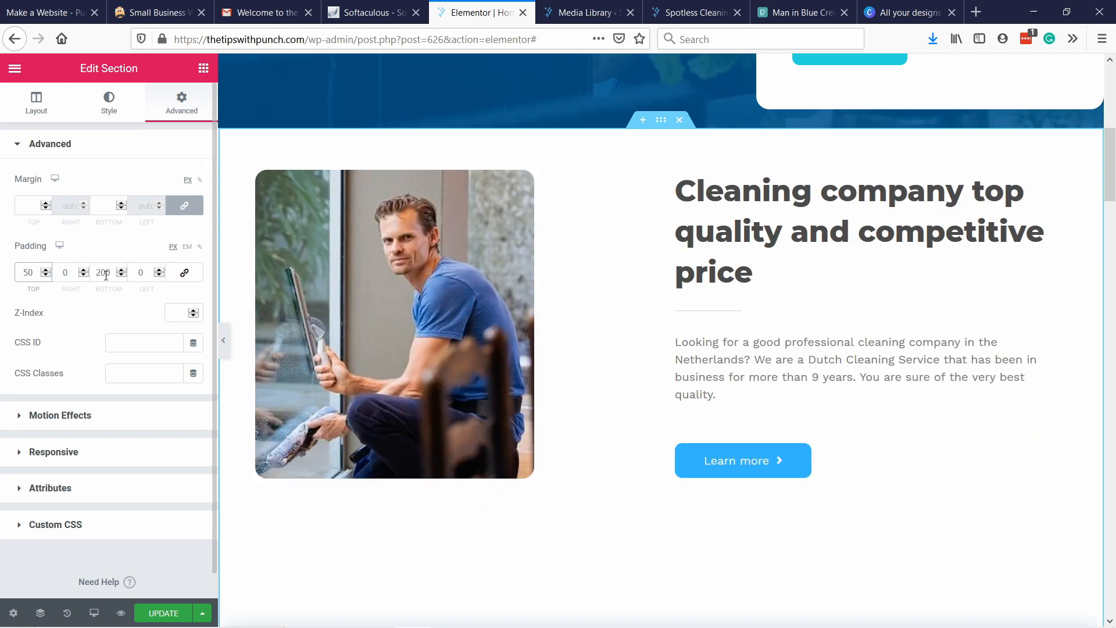
pyautogui.moveTo(100, 272); pyautogui.dragTo(91, 273)
pyautogui.write('50')
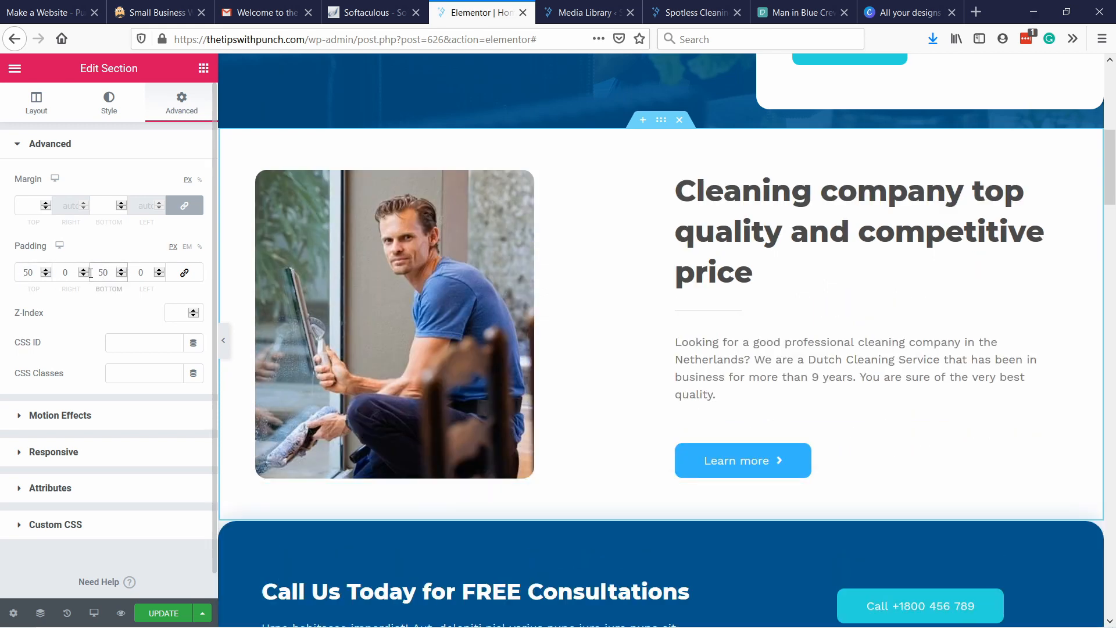
# Check the spacing above and below the photo section, and update the homepage.
pyautogui.scroll(4, 578, 239)
pyautogui.scroll(-4, 579, 240)
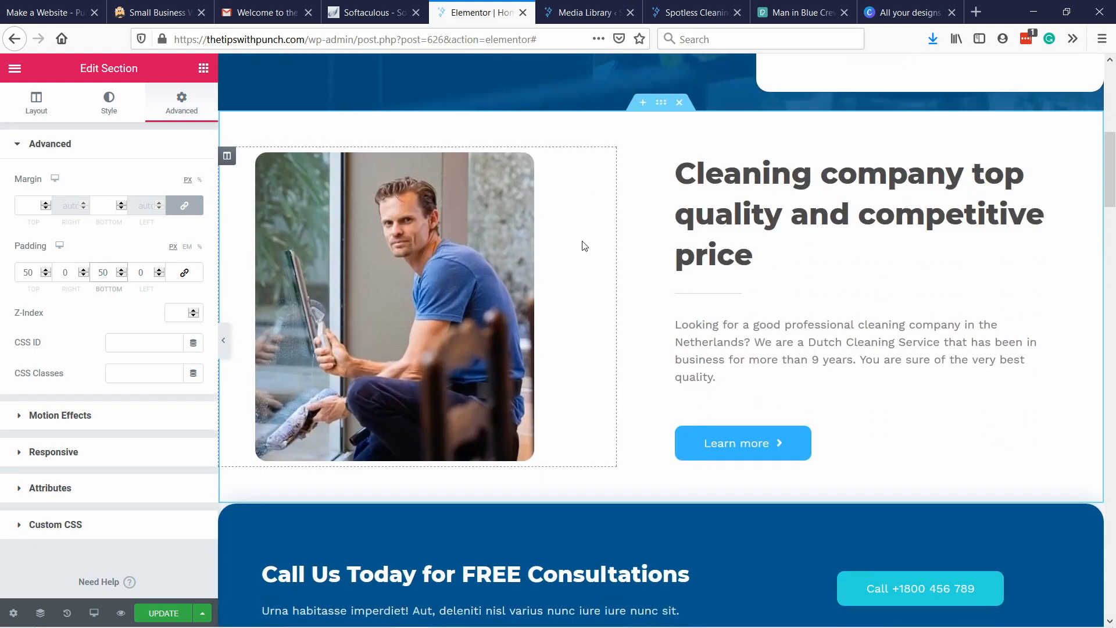
pyautogui.scroll(-5, 584, 246)
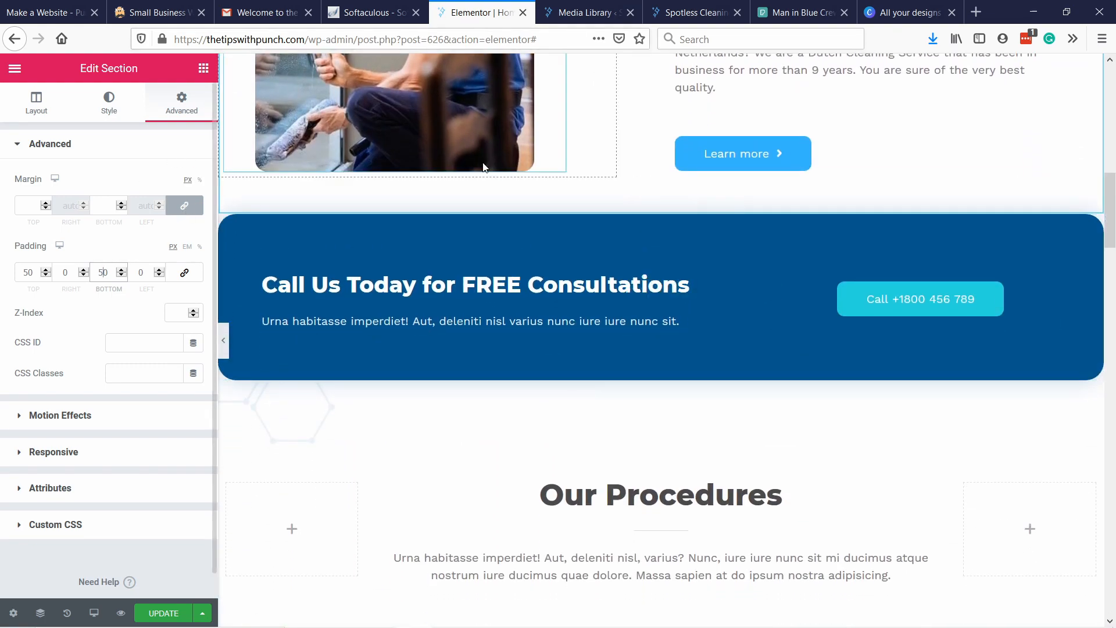
pyautogui.scroll(8, 672, 316)
pyautogui.scroll(-1, 677, 304)
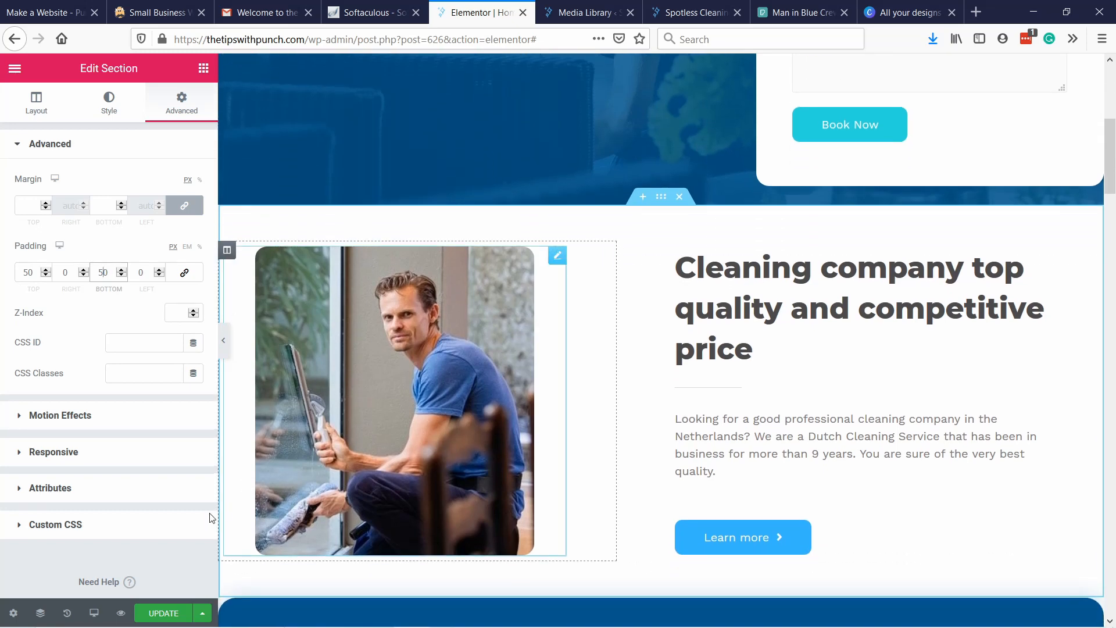
pyautogui.click(163, 613)
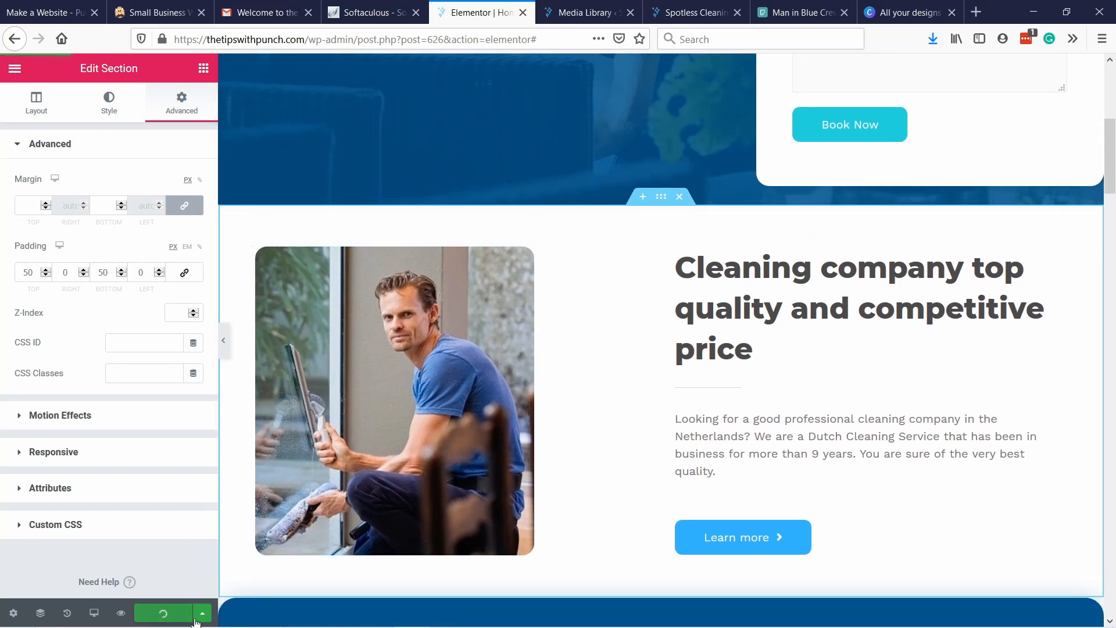
# Close the Media Library and reload the live homepage to check the photo section and the free consultations banner.
pyautogui.click(580, 11)
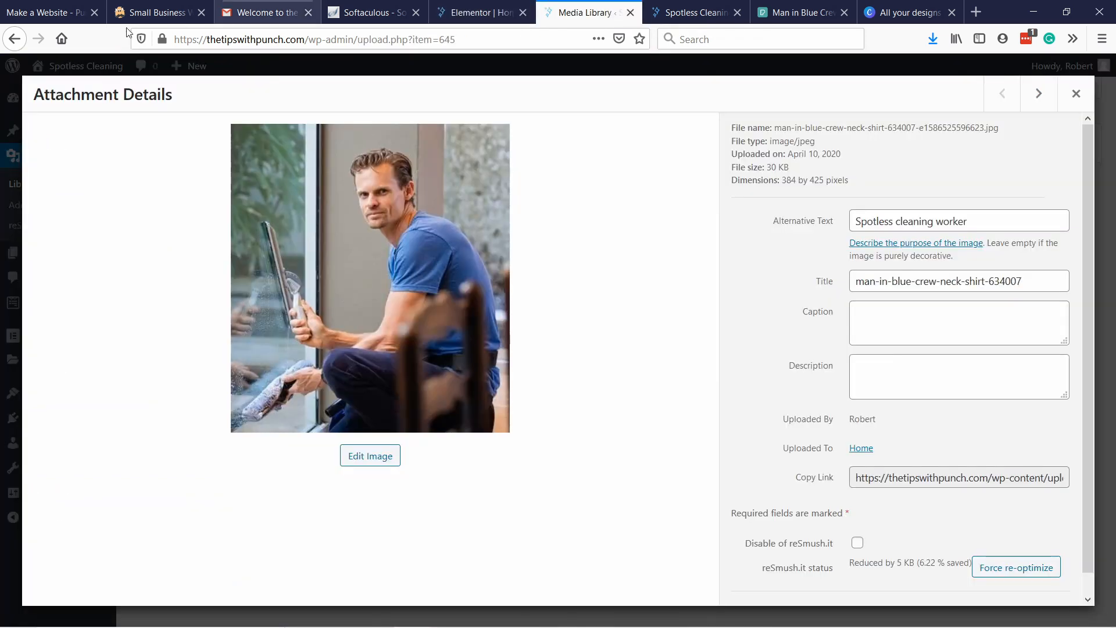
pyautogui.click(629, 12)
pyautogui.click(312, 47)
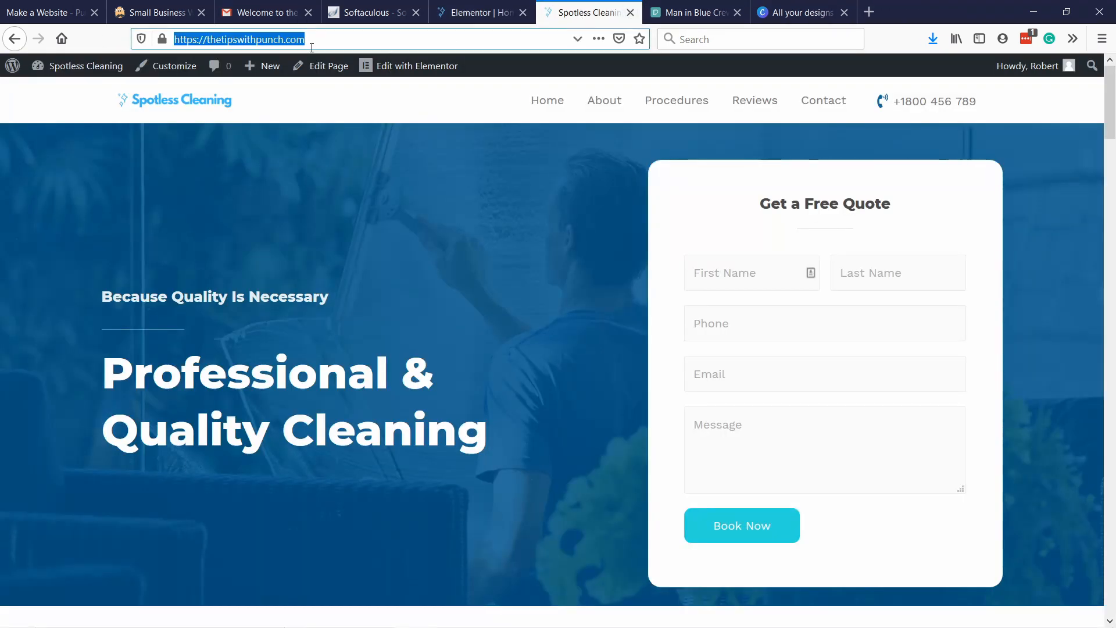
pyautogui.press('Return')
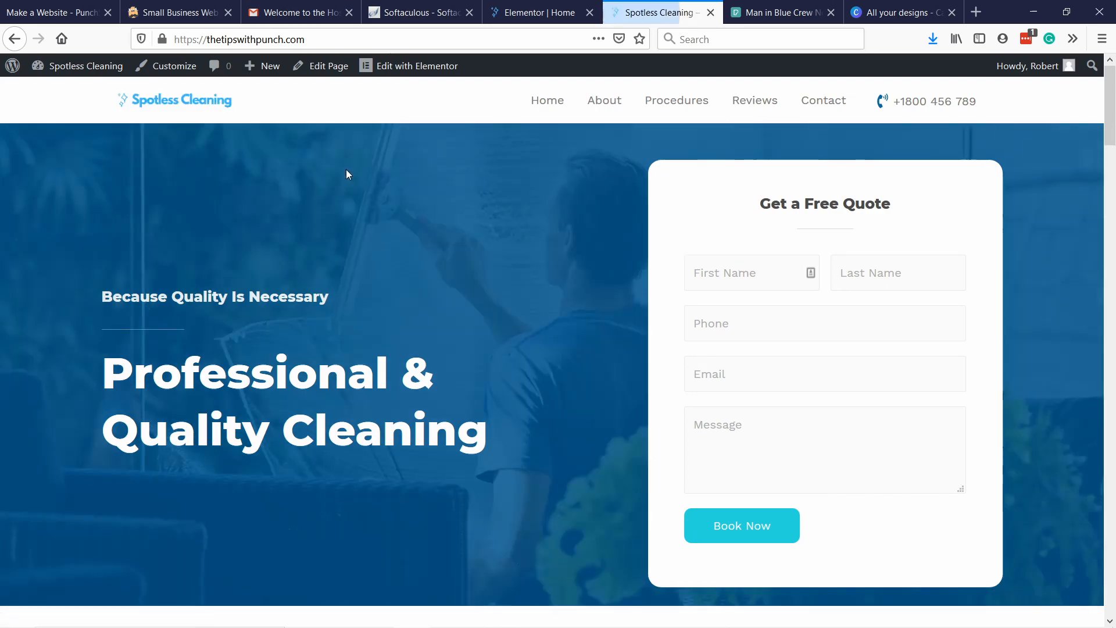
pyautogui.scroll(-7, 347, 173)
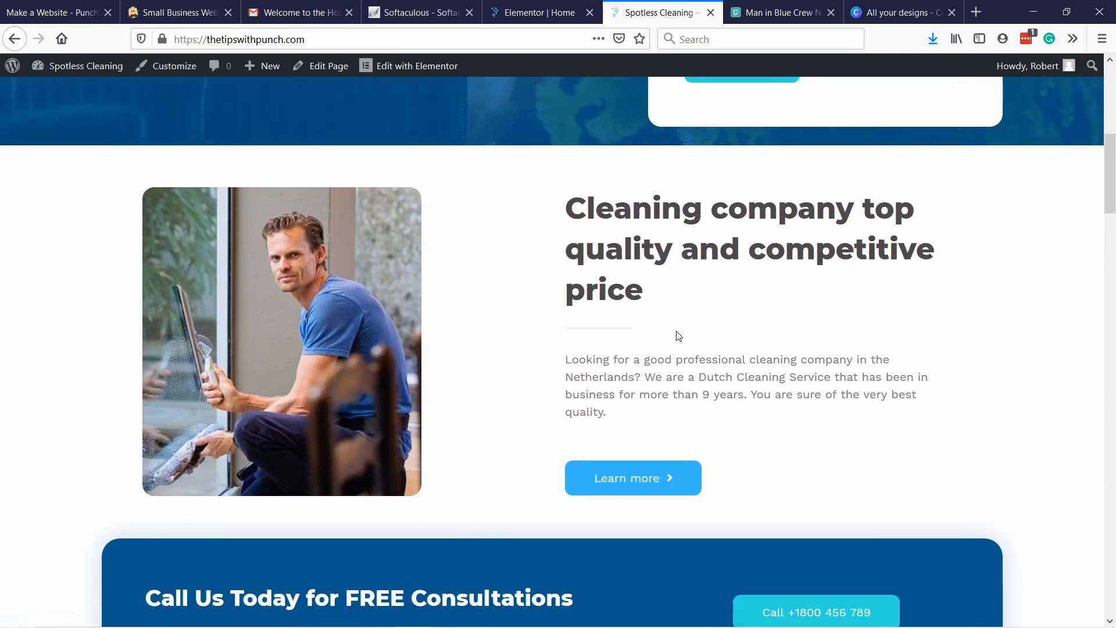
pyautogui.scroll(-2, 491, 285)
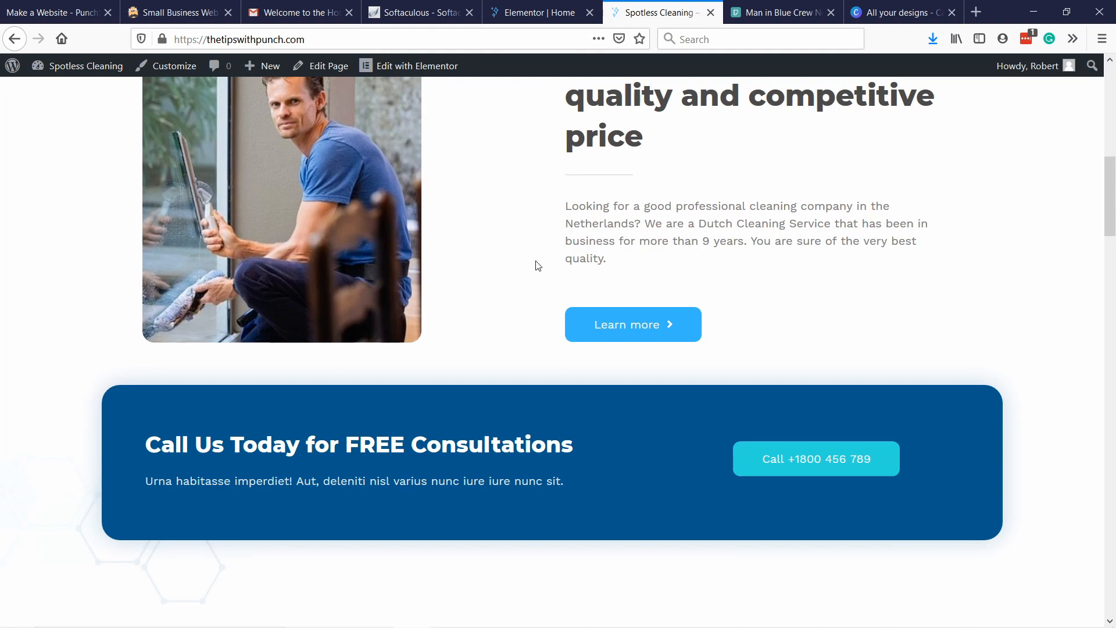
pyautogui.scroll(3, 537, 265)
pyautogui.scroll(-5, 538, 270)
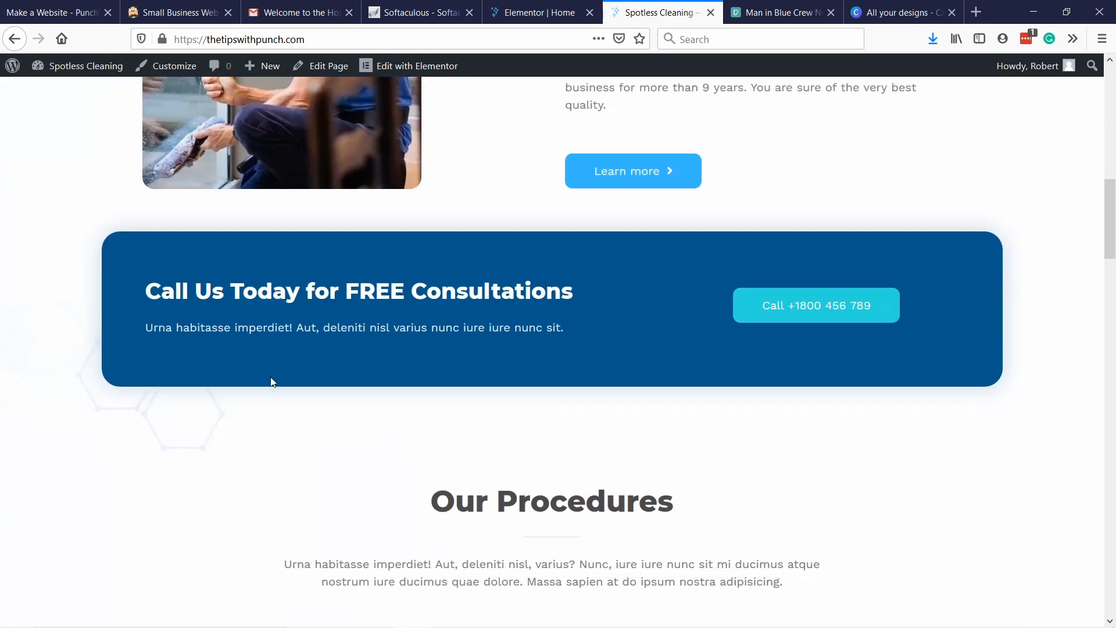
pyautogui.scroll(1, 211, 313)
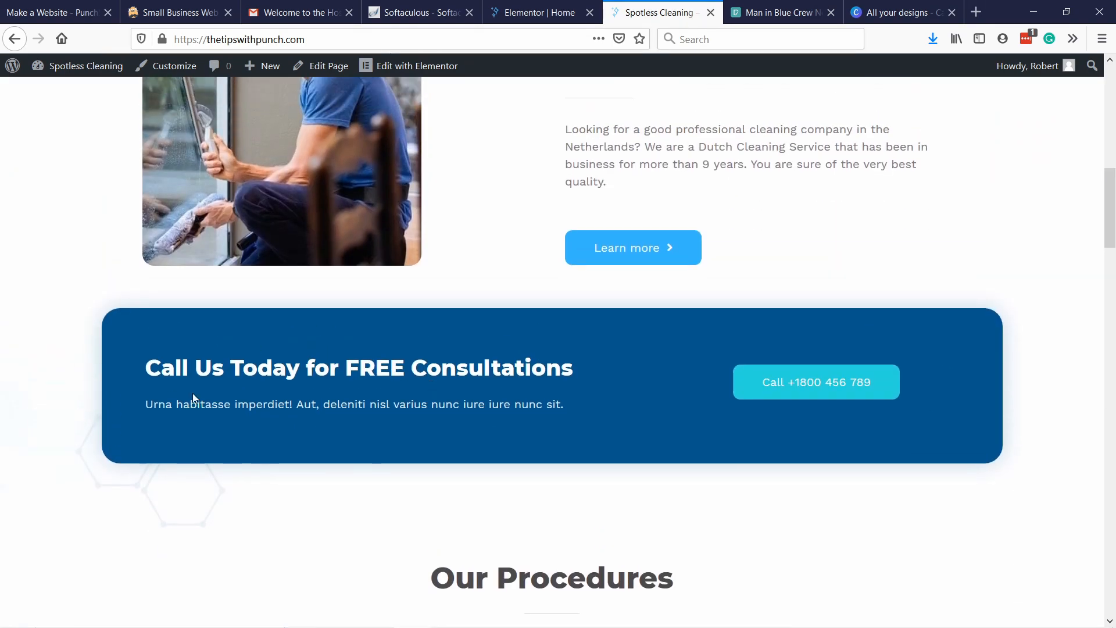
pyautogui.scroll(-2, 478, 422)
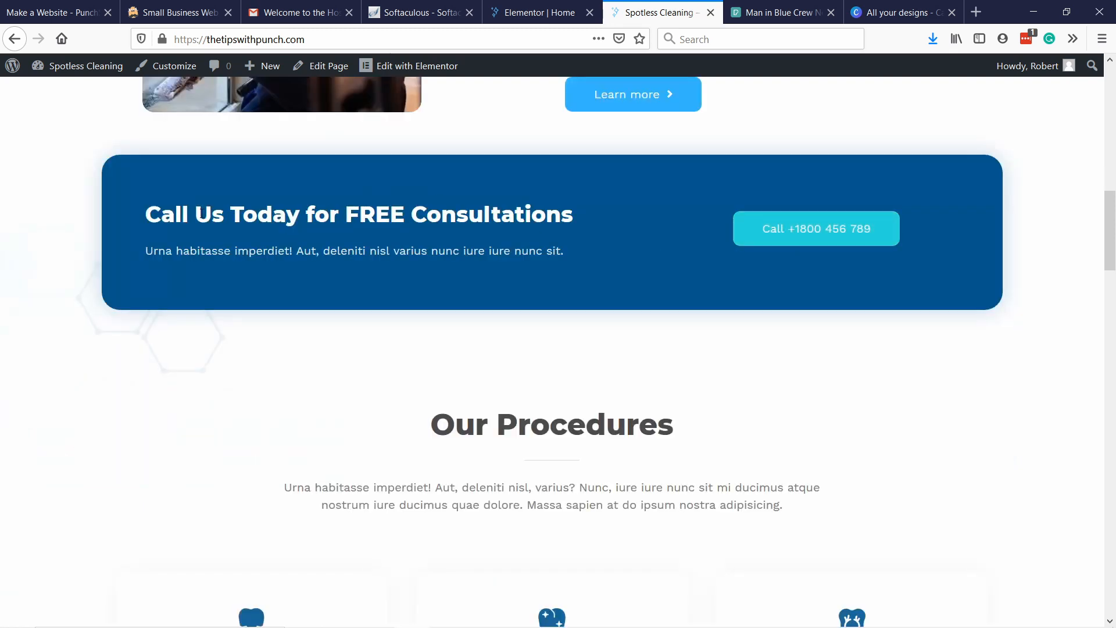
pyautogui.scroll(1, 207, 222)
# Back in Elementor, change the blue banner's heading to "Get a Free Quote Today".
pyautogui.click(531, 14)
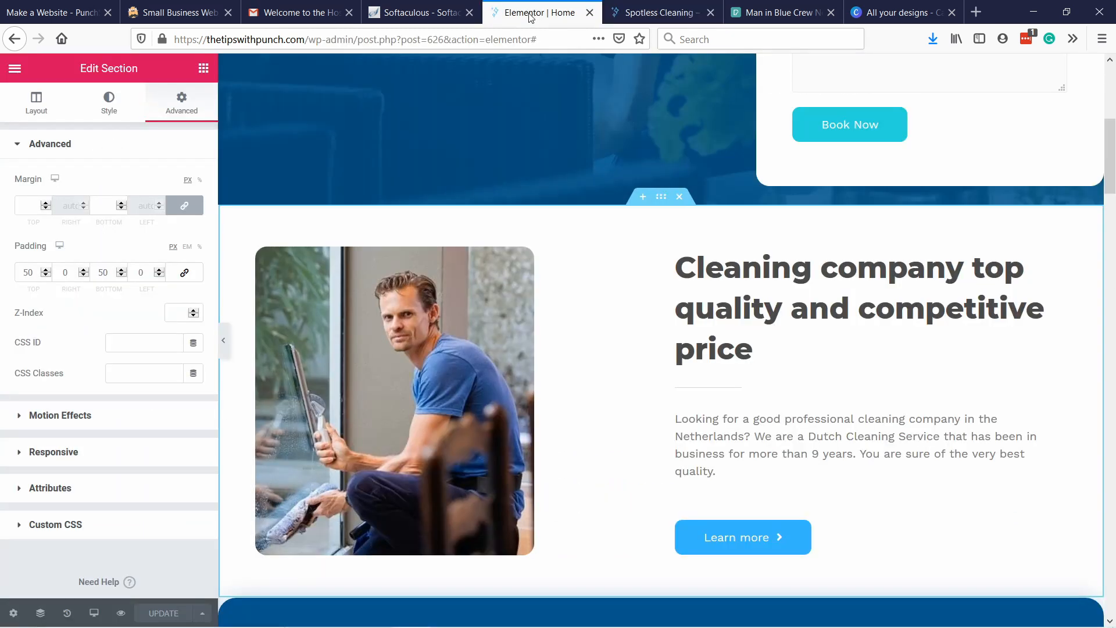
pyautogui.scroll(-6, 421, 332)
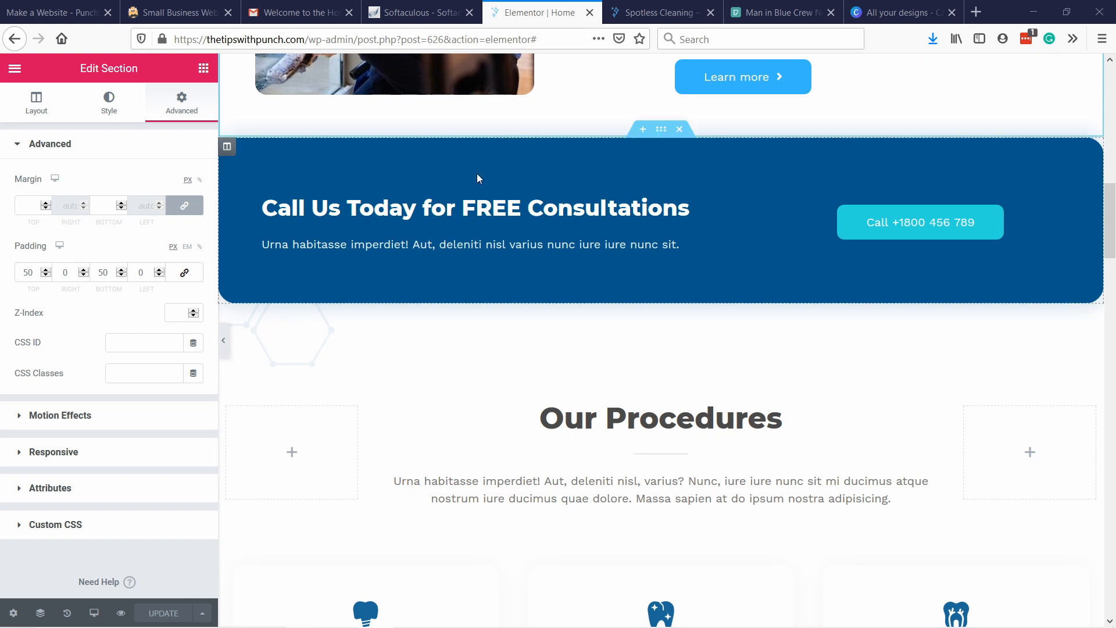
pyautogui.doubleClick(332, 217)
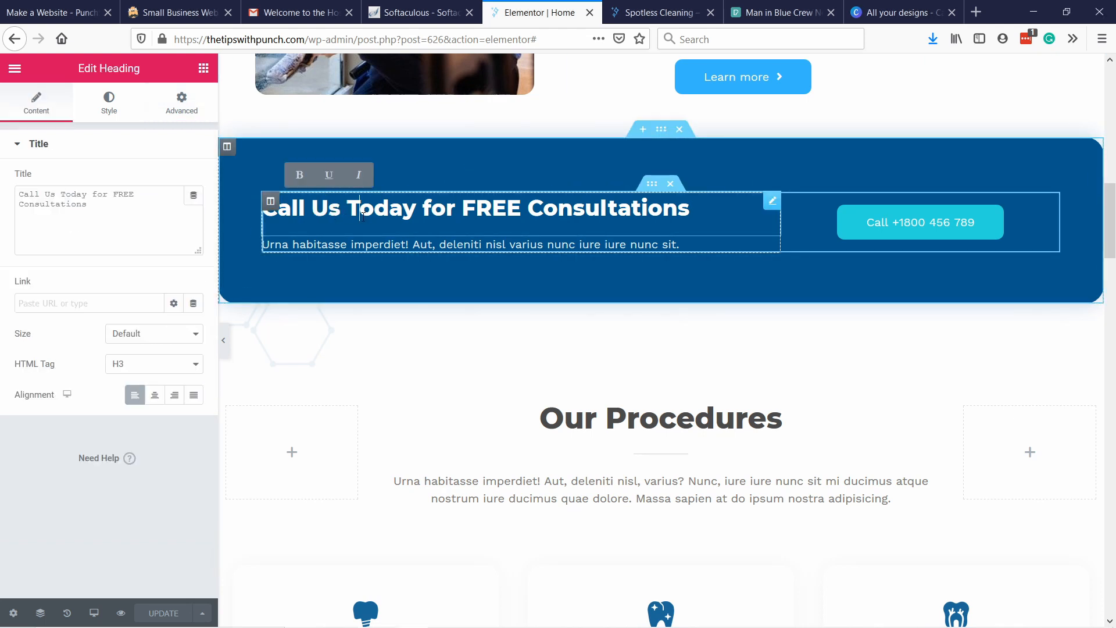
pyautogui.moveTo(110, 208); pyautogui.dragTo(7, 177)
pyautogui.write('Get a Free Quote')
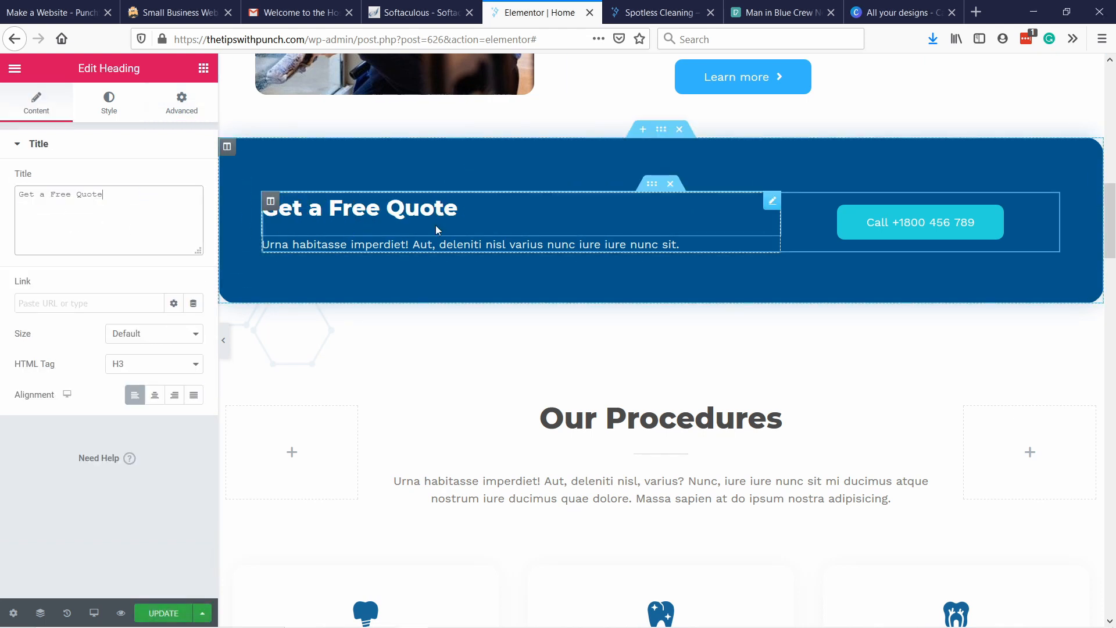
pyautogui.write('Quote Today')
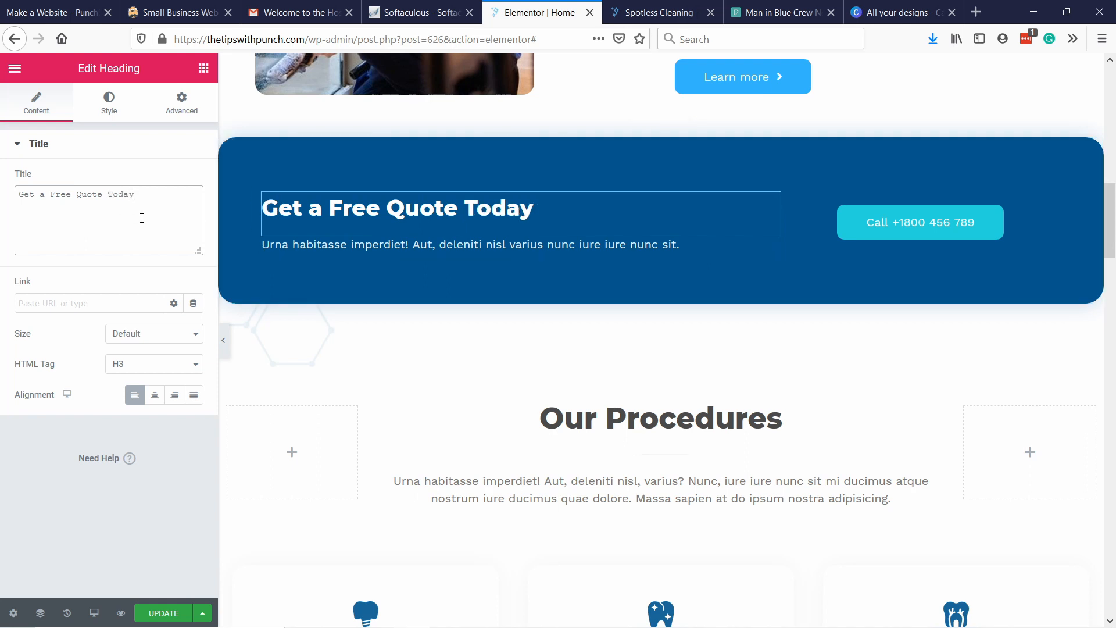
# Replace the phone number in the blue banner's call button text and update the homepage.
pyautogui.click(921, 233)
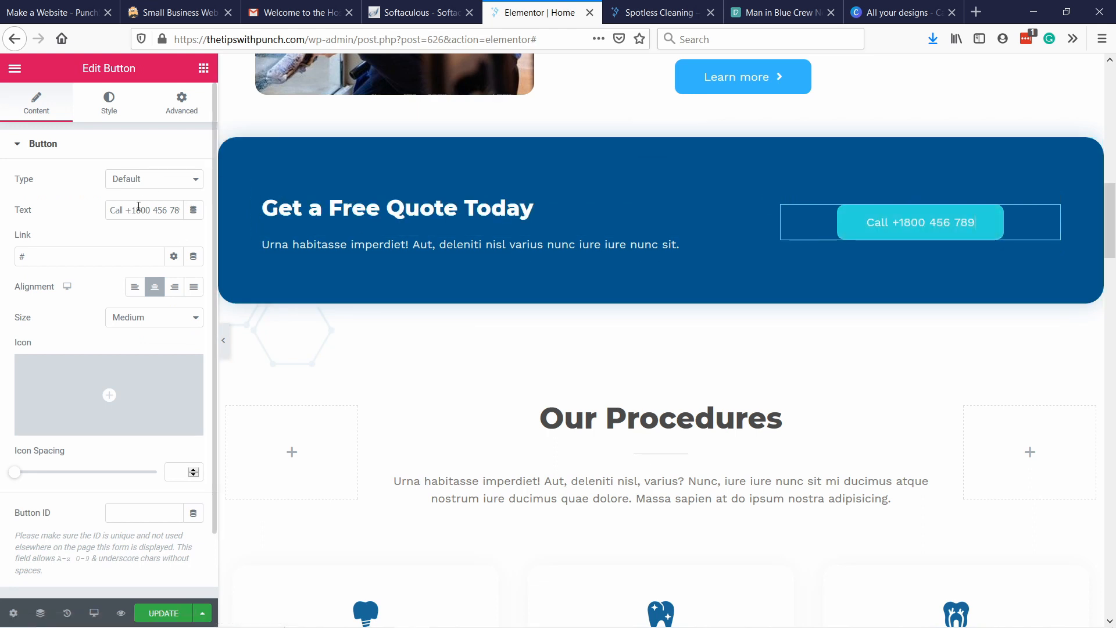
pyautogui.moveTo(156, 209); pyautogui.dragTo(240, 214)
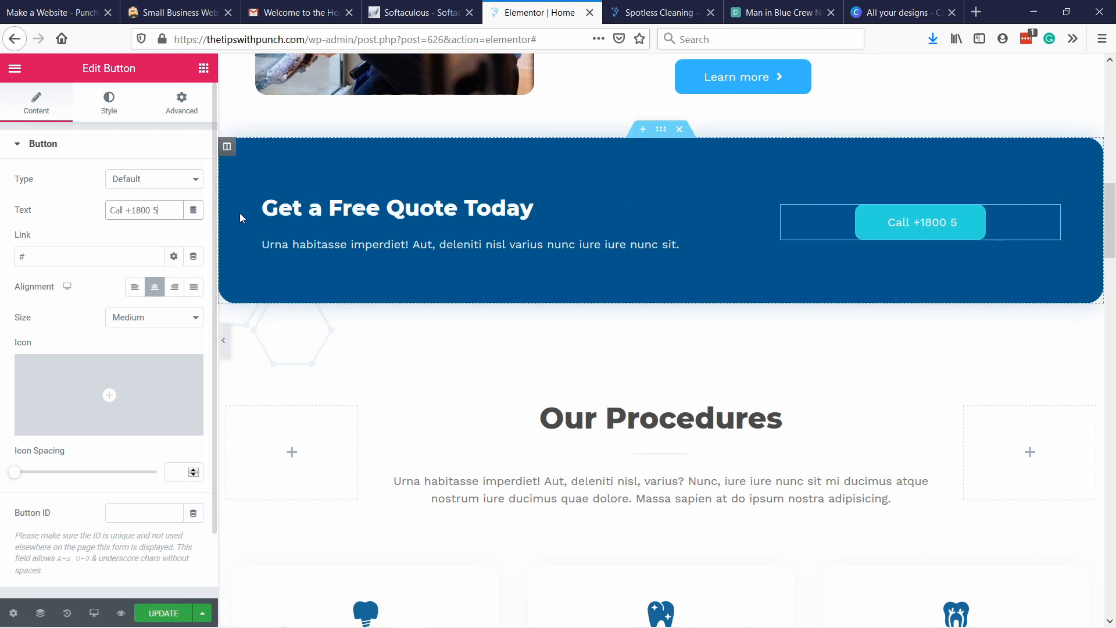
pyautogui.write('55454')
pyautogui.press('BackSpace')
pyautogui.press('BackSpace')
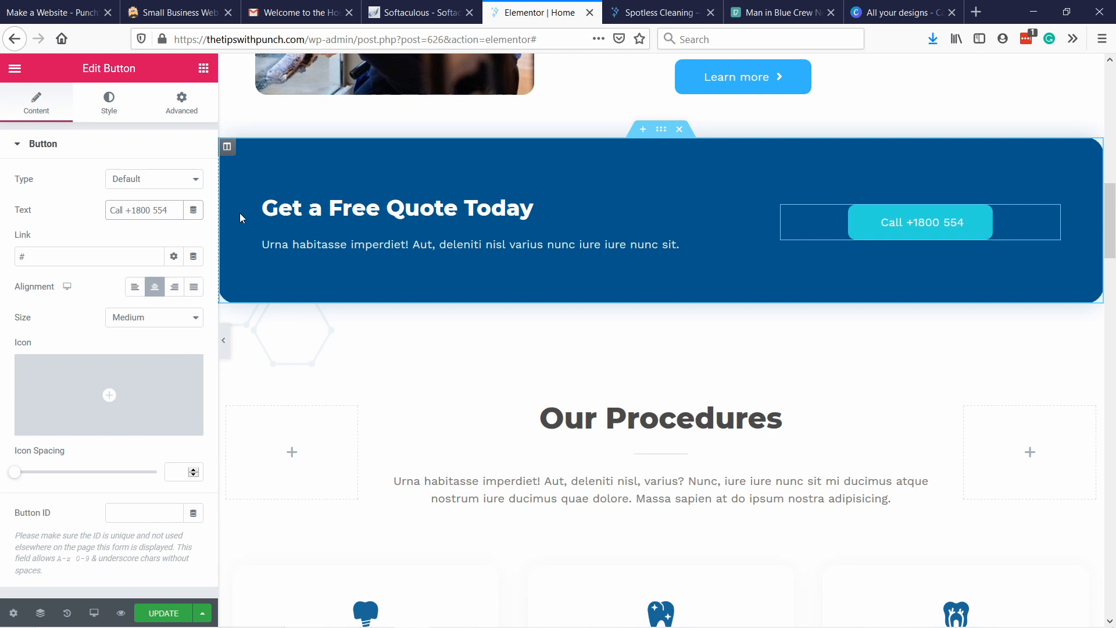
pyautogui.write('888')
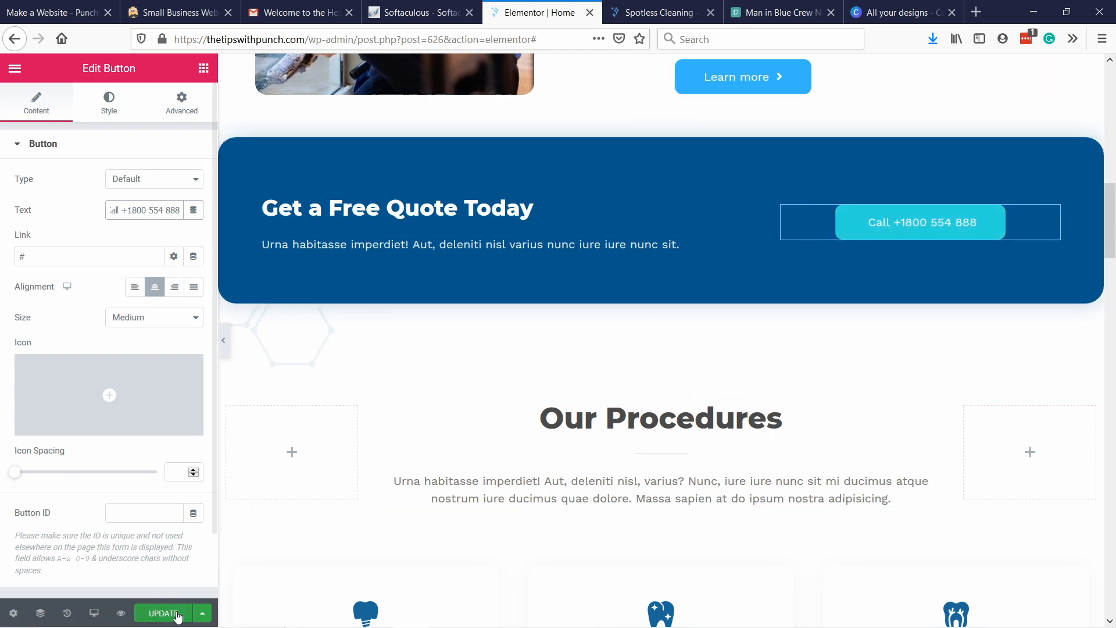
# Review the Our Procedures section's heading and its six service cards.
pyautogui.scroll(-7, 561, 265)
pyautogui.scroll(-3, 720, 235)
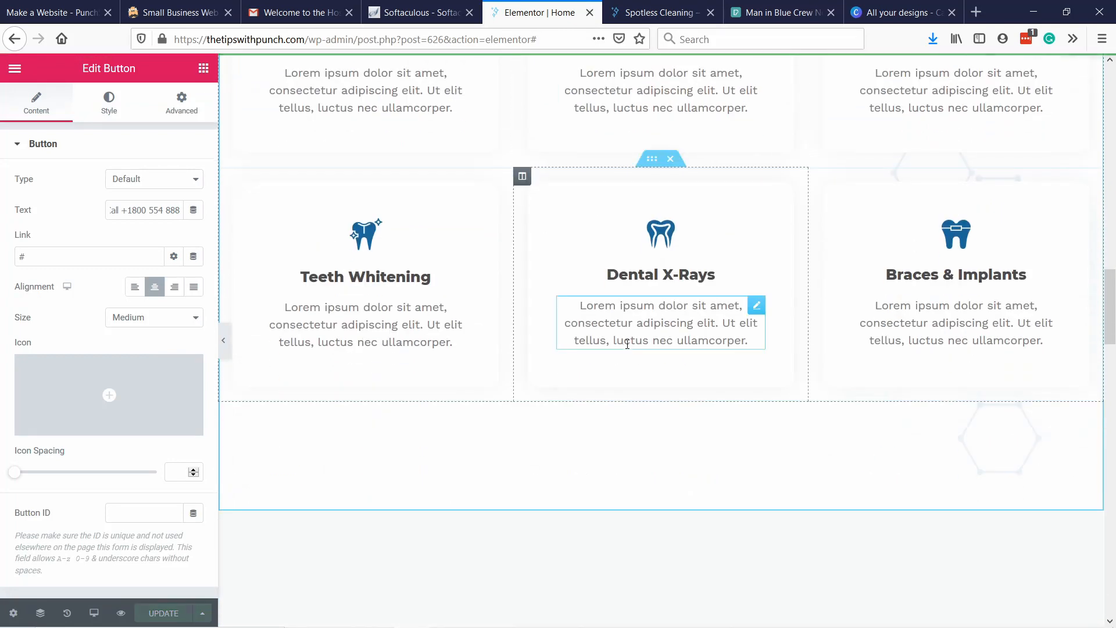
pyautogui.scroll(2, 662, 391)
pyautogui.scroll(3, 687, 252)
pyautogui.scroll(1, 688, 252)
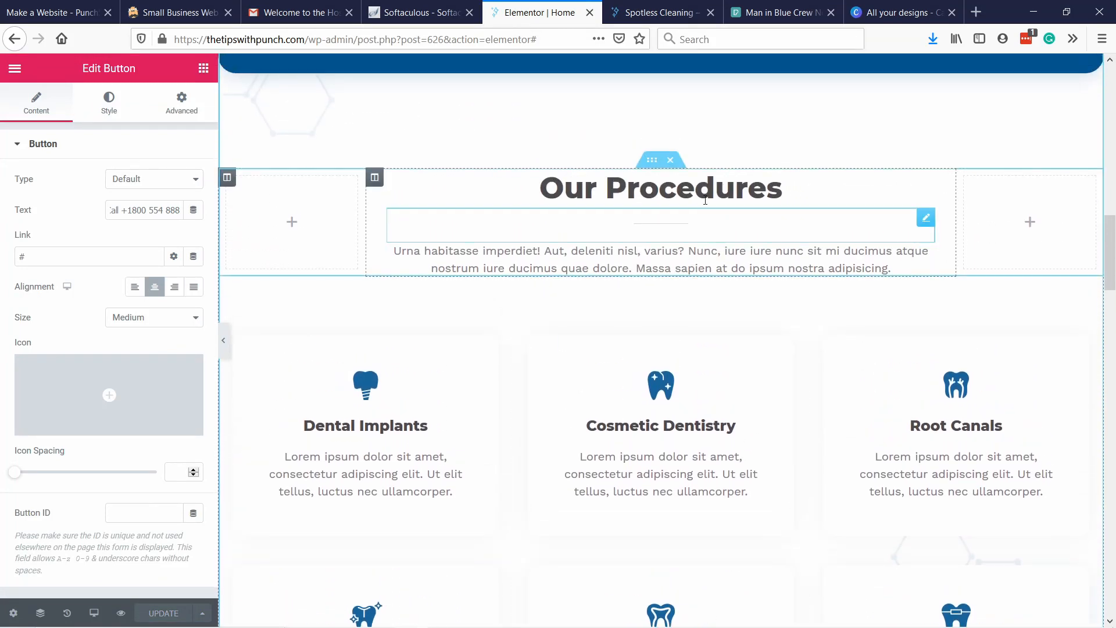
pyautogui.scroll(-4, 561, 294)
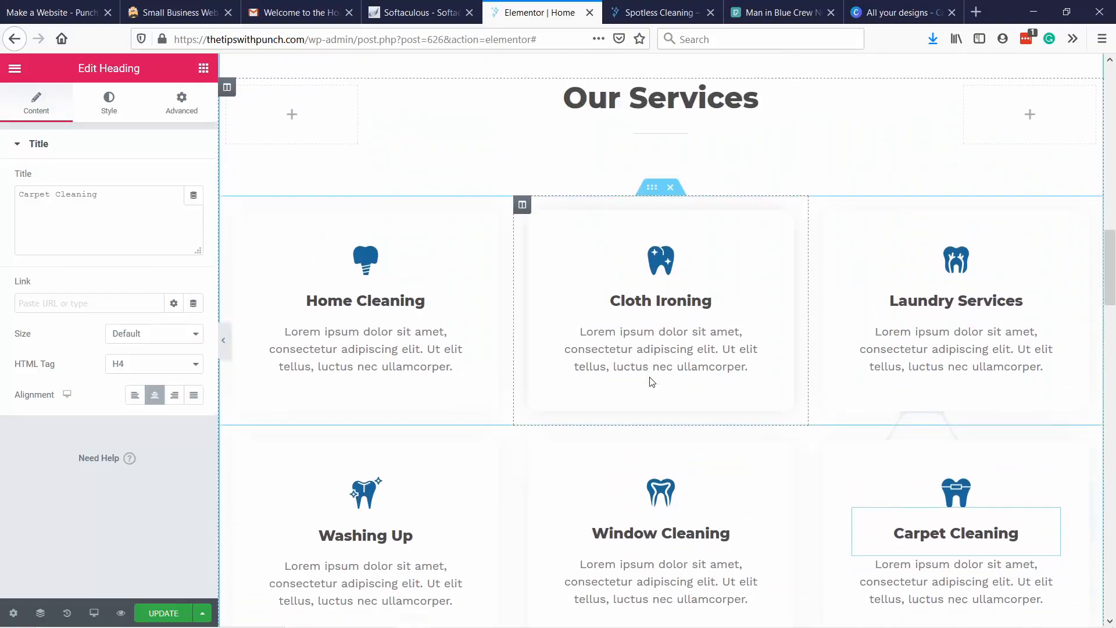
pyautogui.scroll(-1, 668, 366)
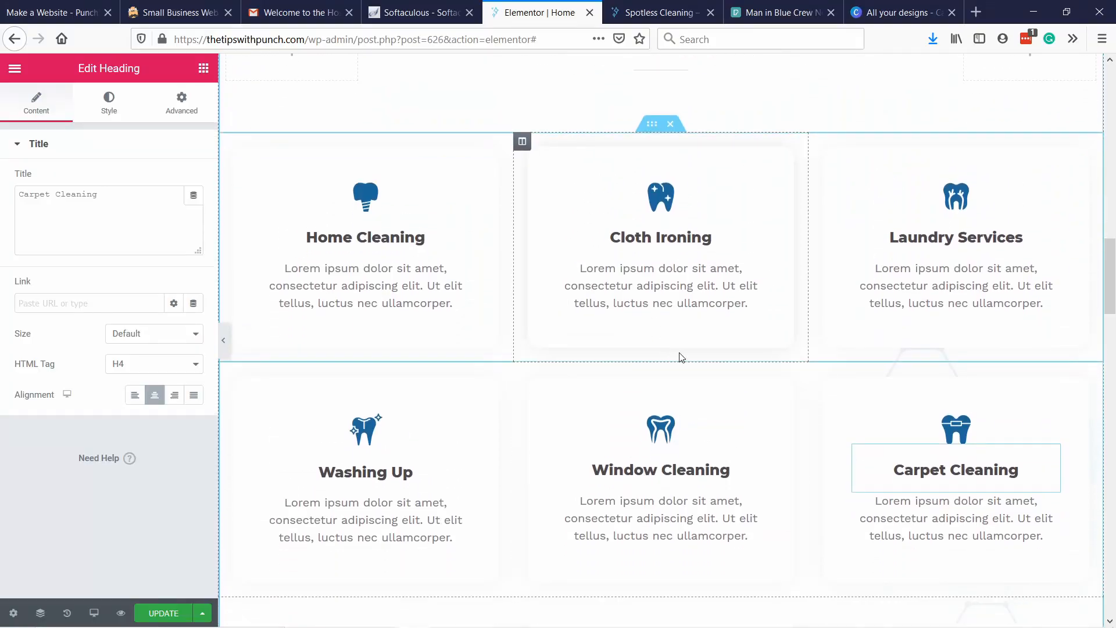
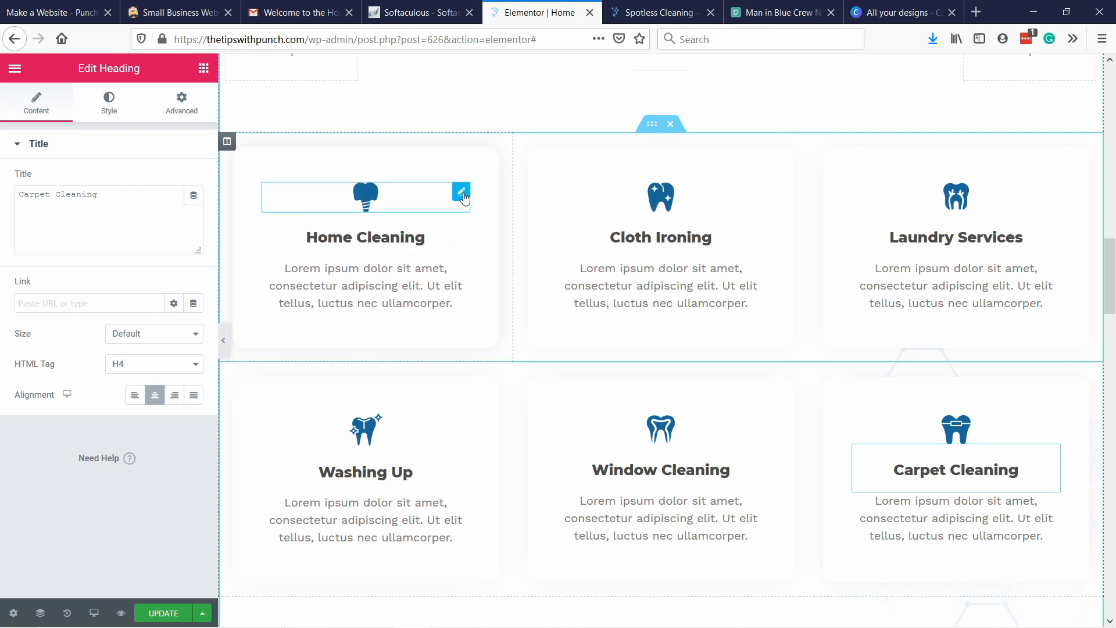
pyautogui.click(462, 195)
pyautogui.click(365, 211)
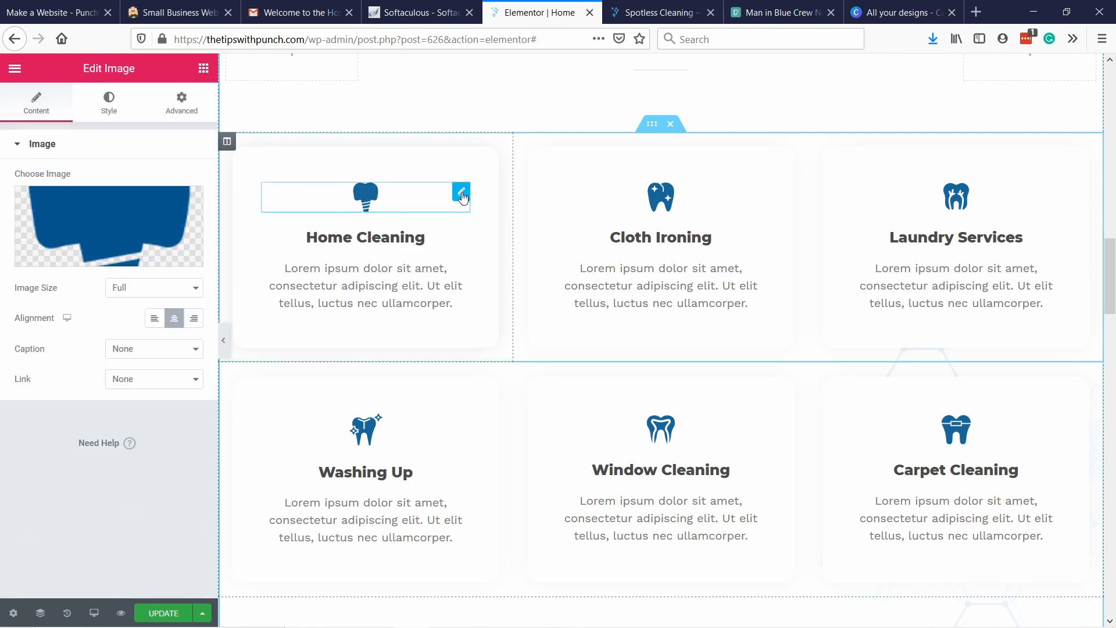
pyautogui.click(86, 231)
pyautogui.scroll(-1, 699, 398)
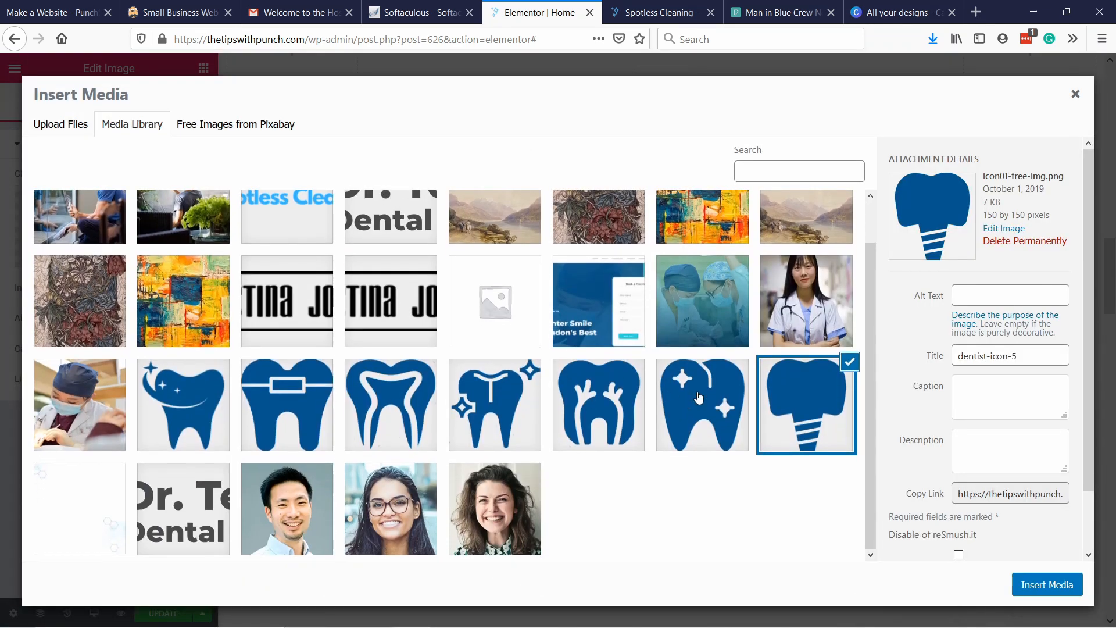
pyautogui.click(1075, 94)
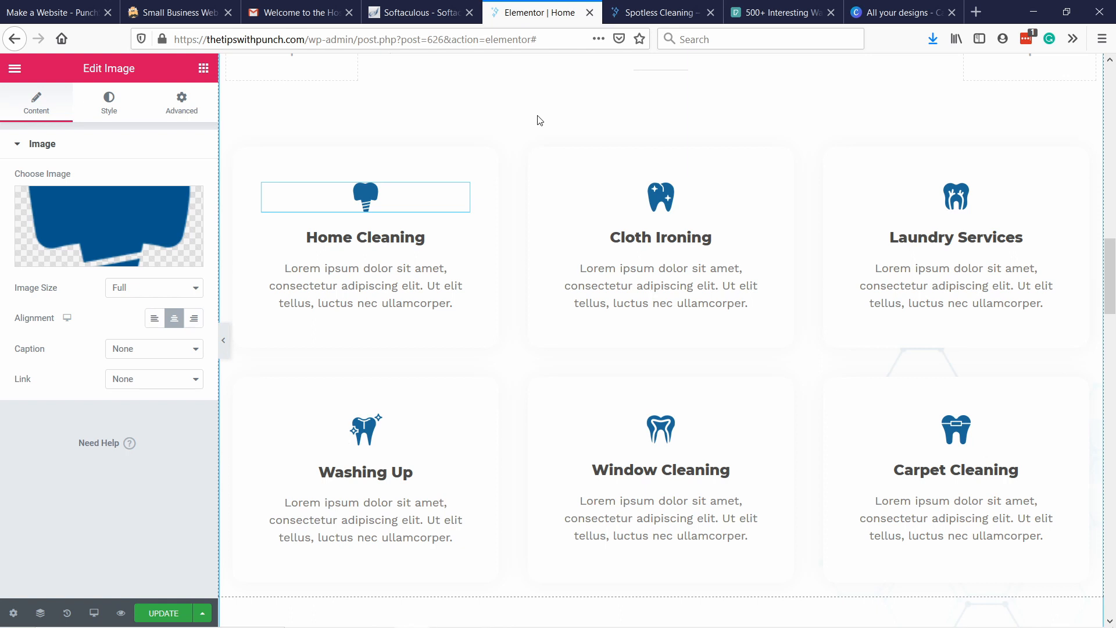
# Delete the tooth icons from the Home Cleaning, Cloth Ironing and Laundry Services cards.
pyautogui.rightClick(409, 199)
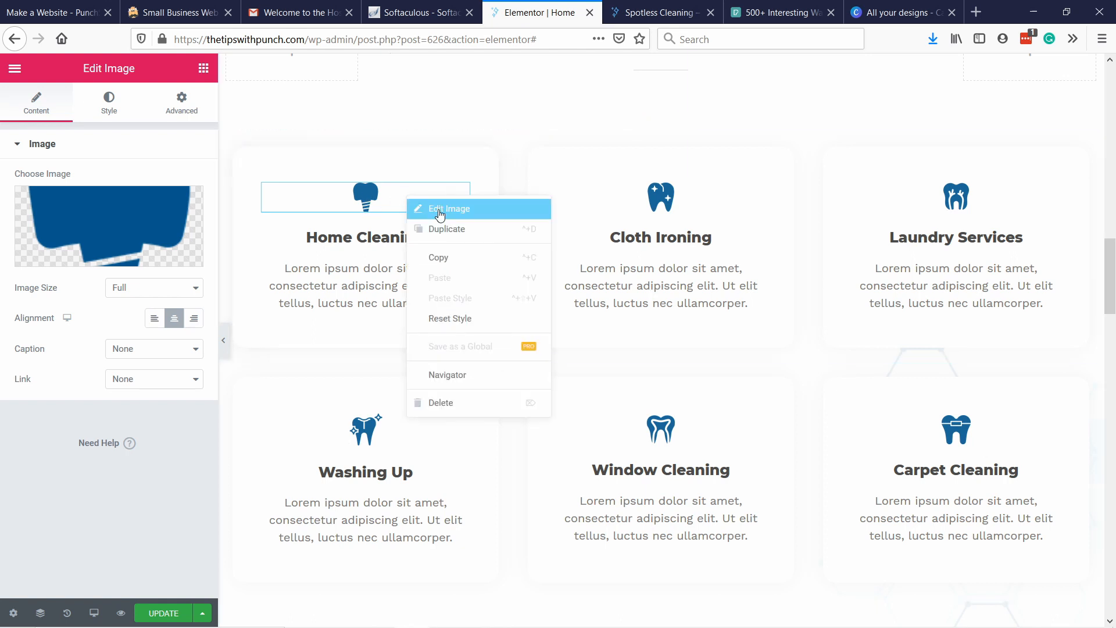
pyautogui.click(461, 410)
pyautogui.rightClick(662, 197)
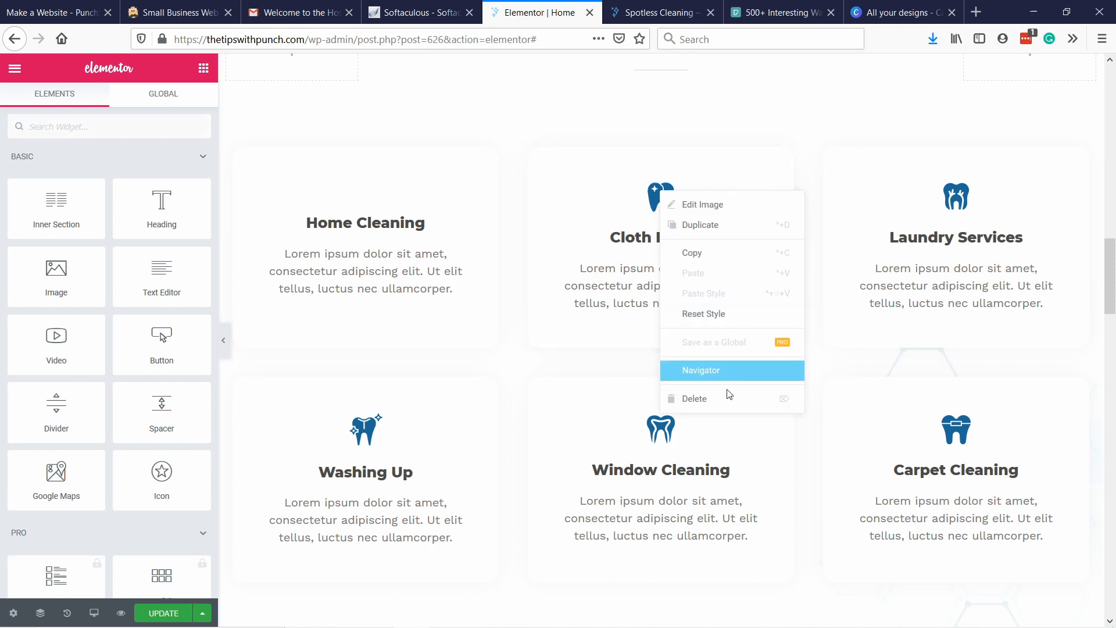
pyautogui.click(727, 400)
pyautogui.rightClick(954, 196)
pyautogui.click(1011, 398)
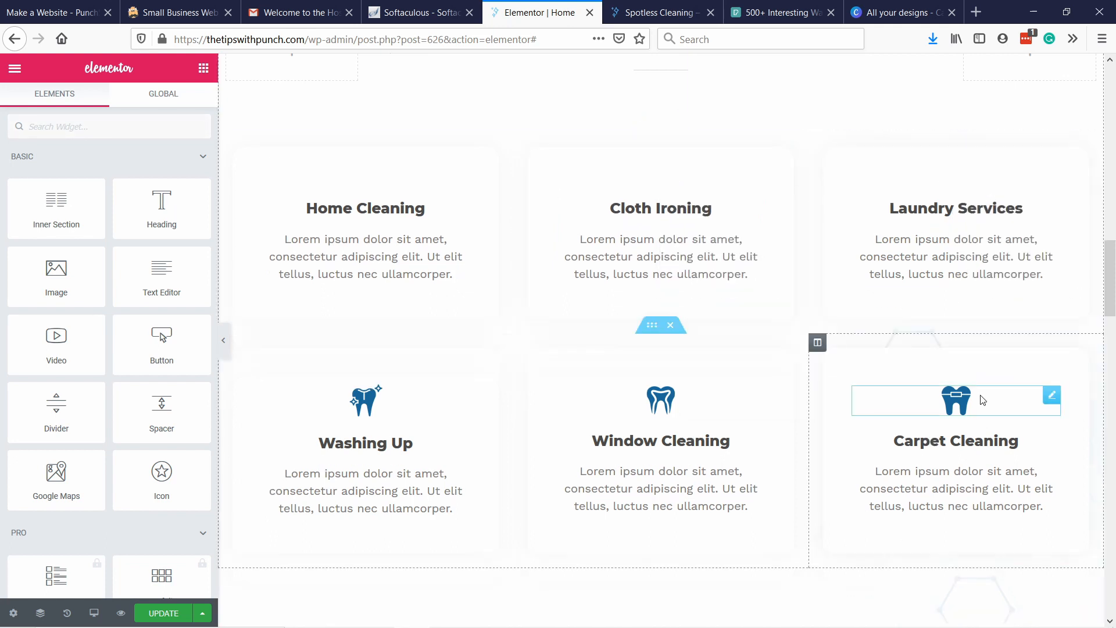
# Delete the tooth icons from the Washing Up, Window Cleaning and Carpet Cleaning cards and update the homepage.
pyautogui.rightClick(364, 402)
pyautogui.click(459, 608)
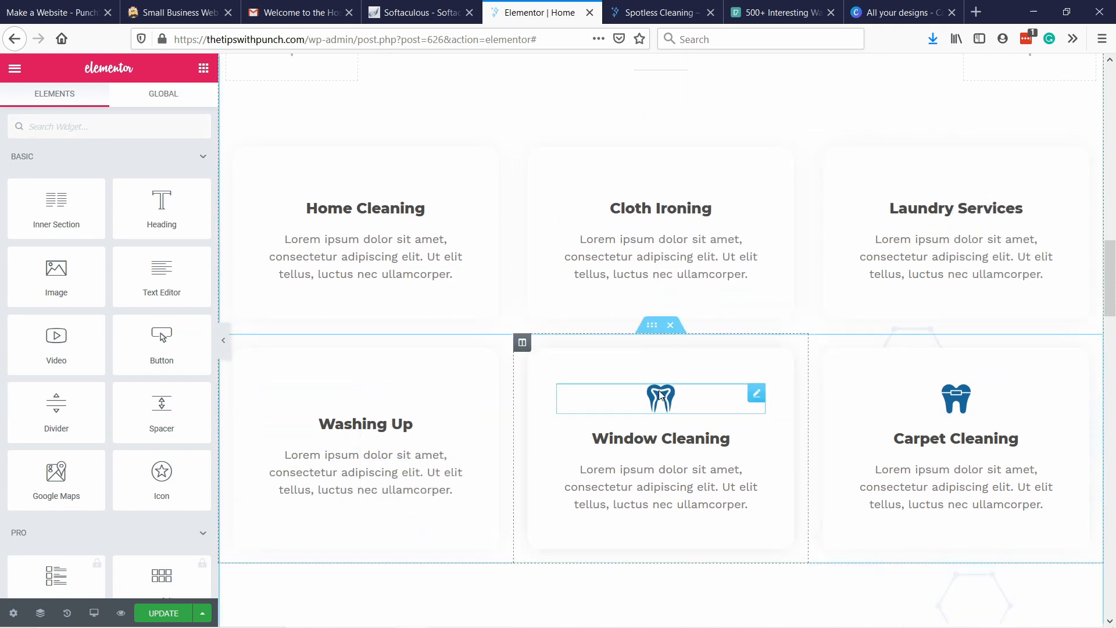
pyautogui.rightClick(660, 396)
pyautogui.click(691, 597)
pyautogui.rightClick(962, 397)
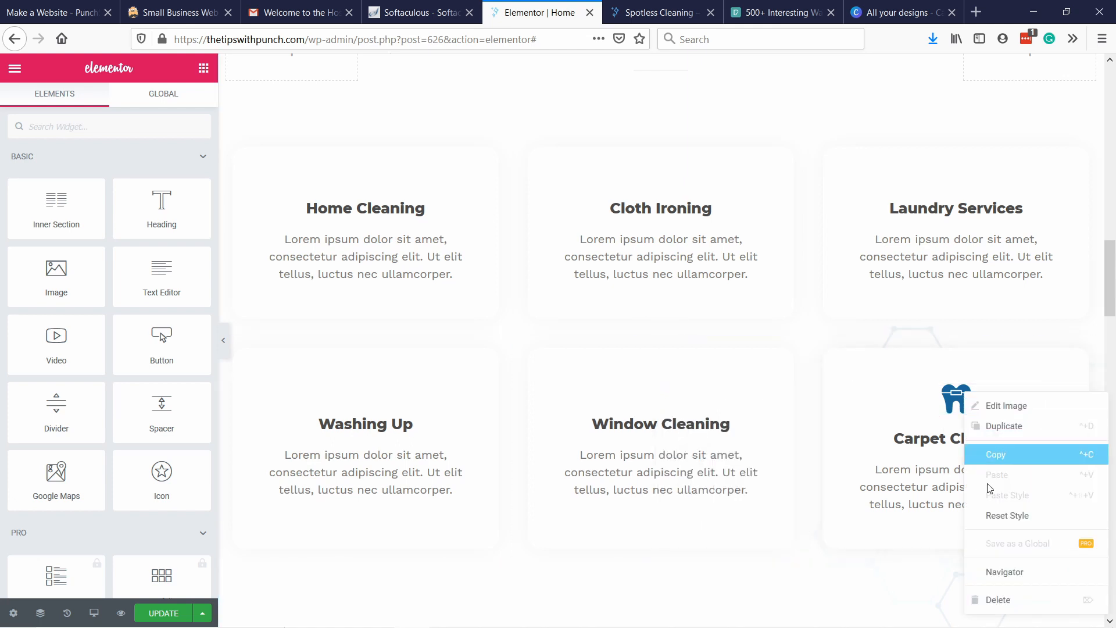
pyautogui.click(994, 601)
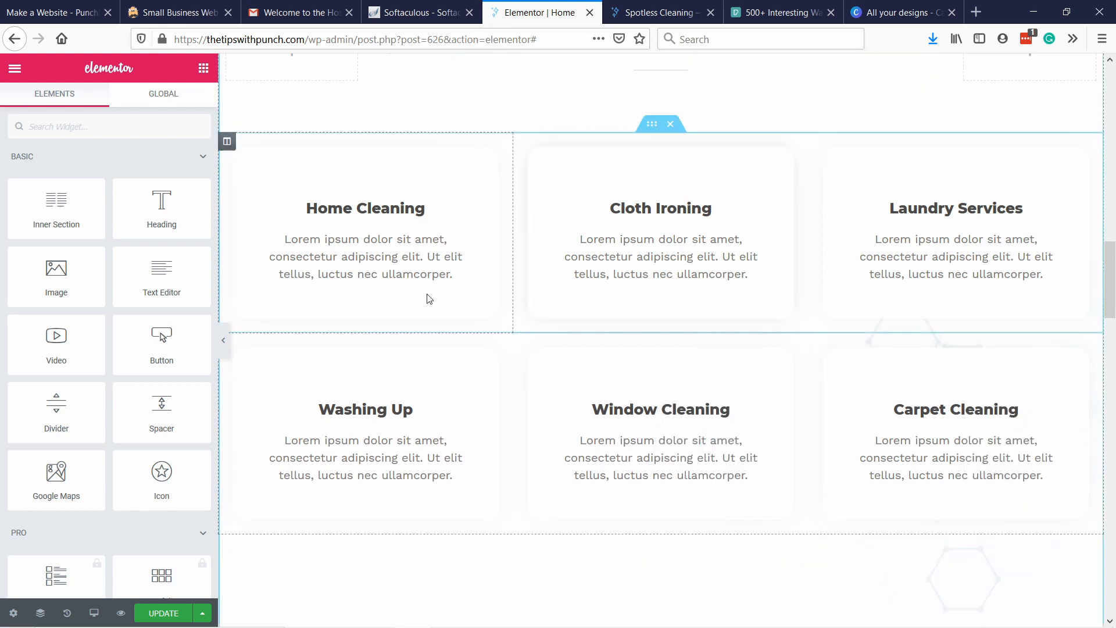
pyautogui.click(163, 614)
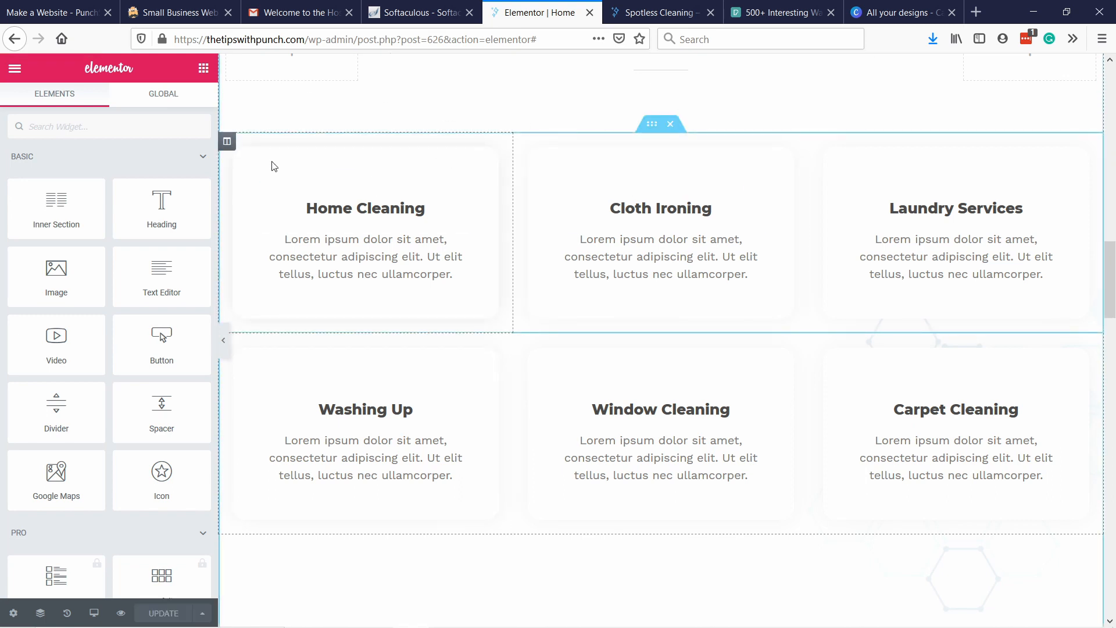
# Set the Media Library photo of the seated man in a blue shirt as the Home Cleaning column's background image.
pyautogui.rightClick(306, 173)
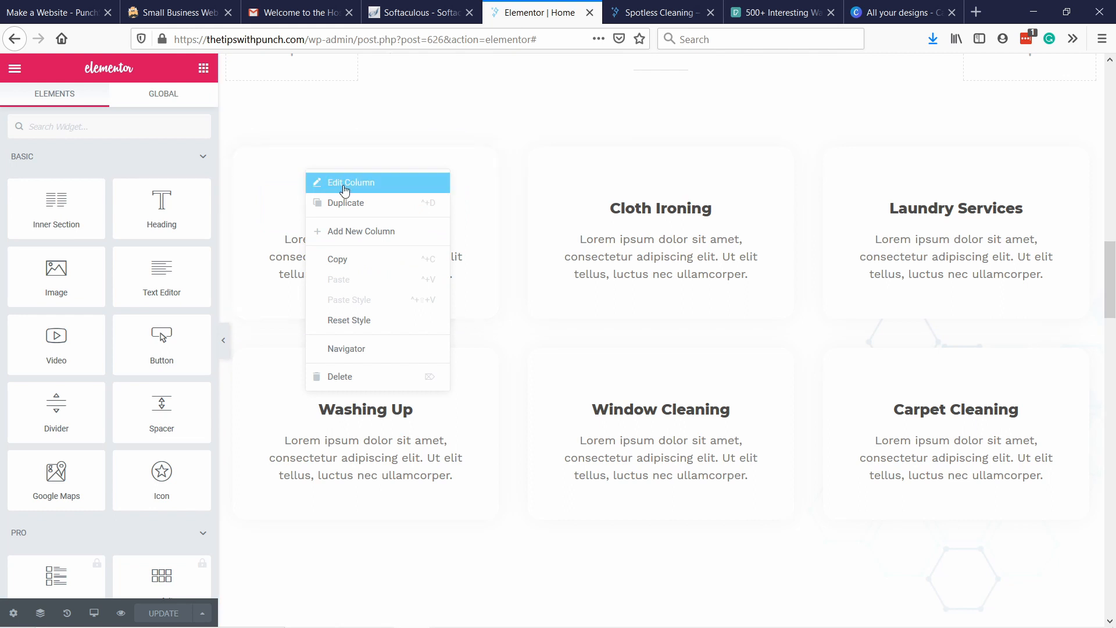
pyautogui.click(344, 183)
pyautogui.click(191, 104)
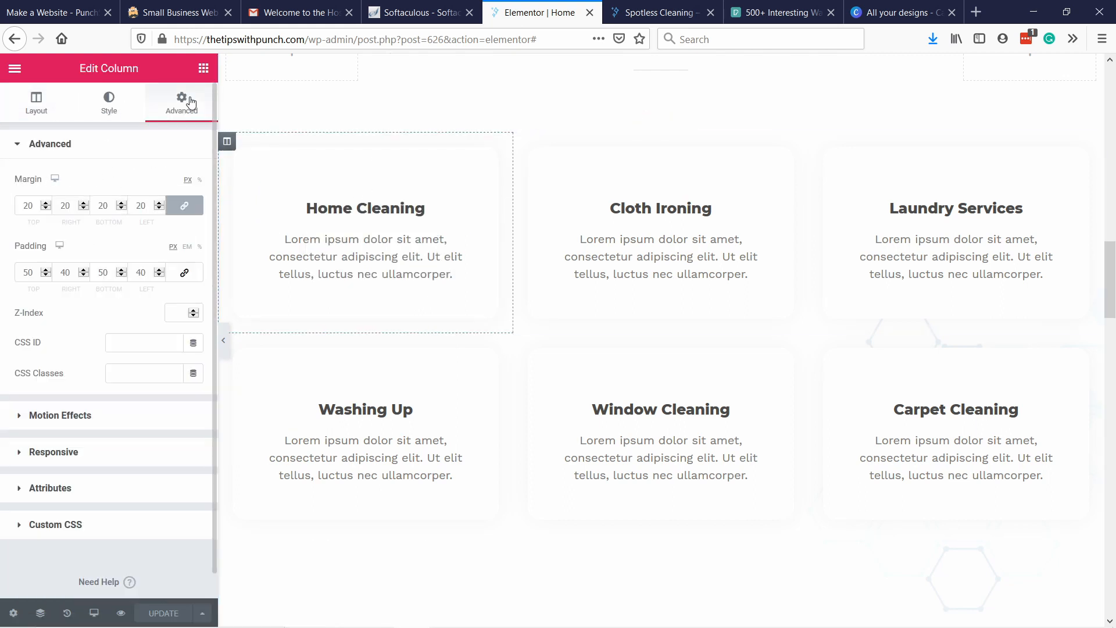
pyautogui.click(103, 100)
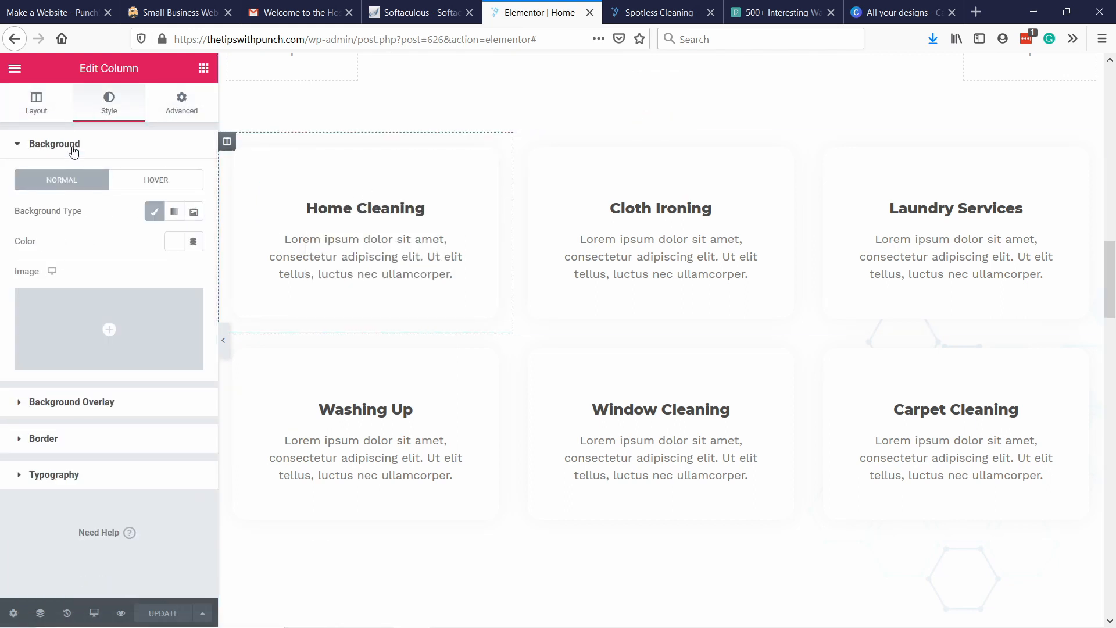
pyautogui.click(74, 317)
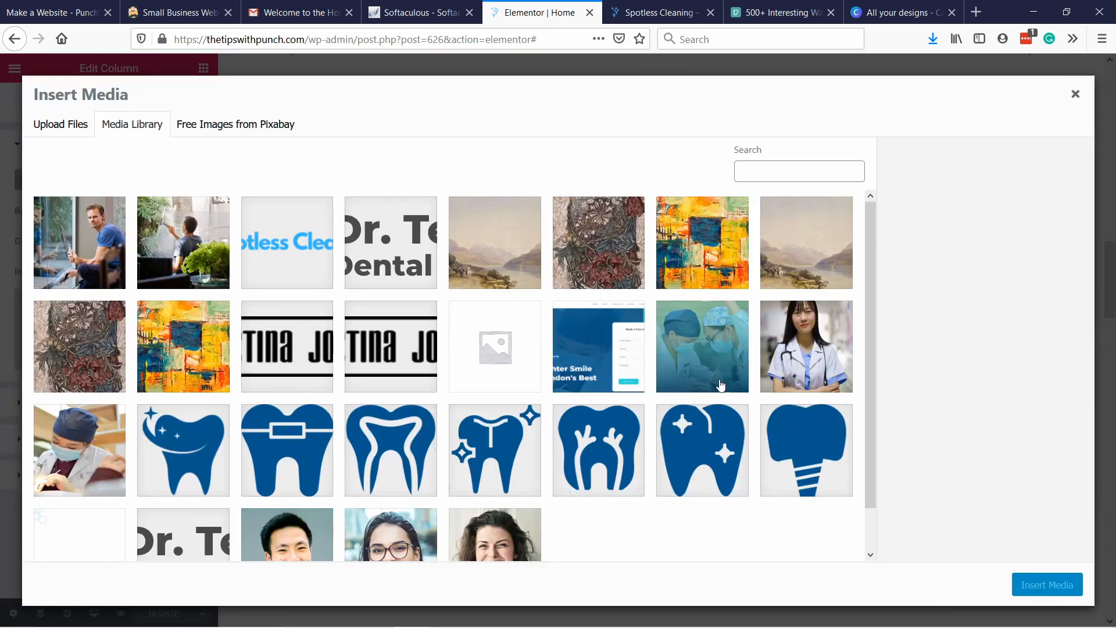
pyautogui.click(53, 250)
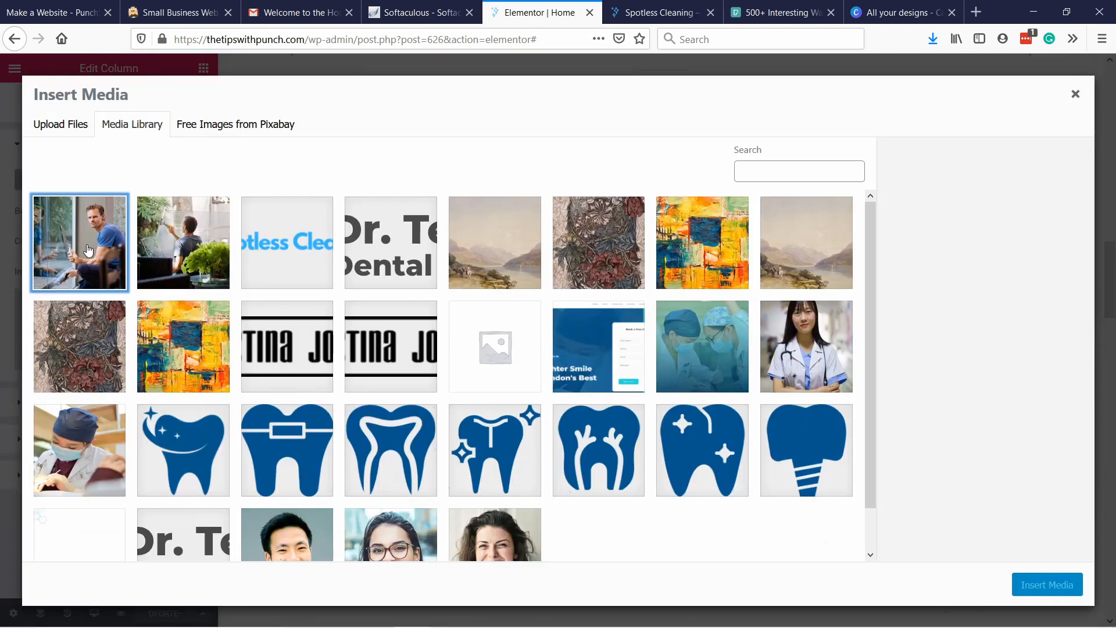
pyautogui.click(1042, 583)
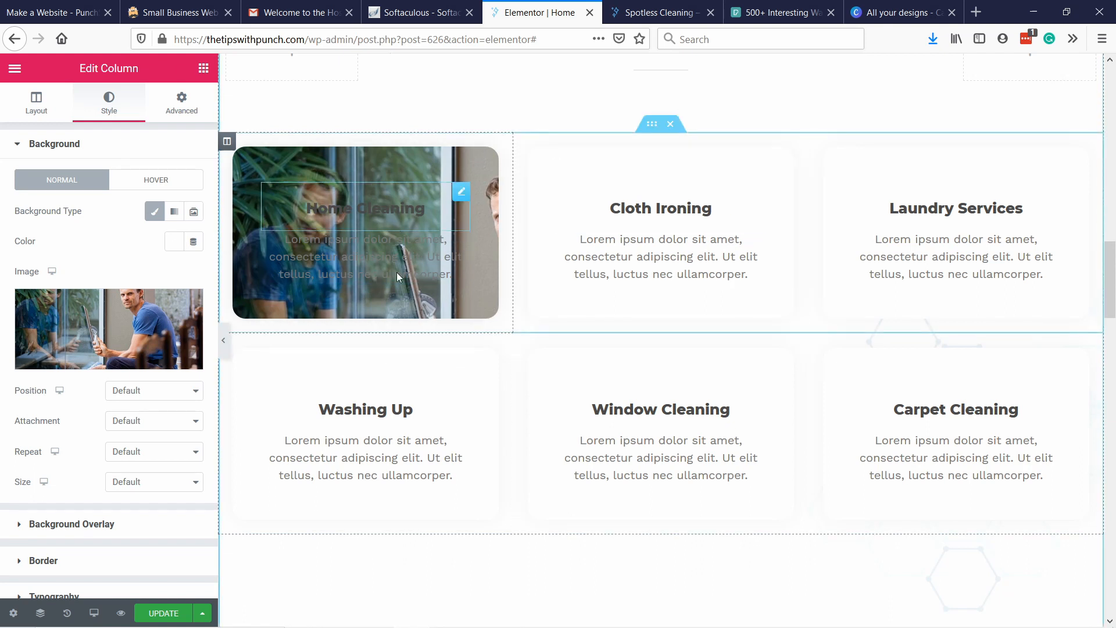
# Add a Classic background overlay to the Home Cleaning column in the dark blue preset colour with opacity 0.7.
pyautogui.scroll(-1, 129, 418)
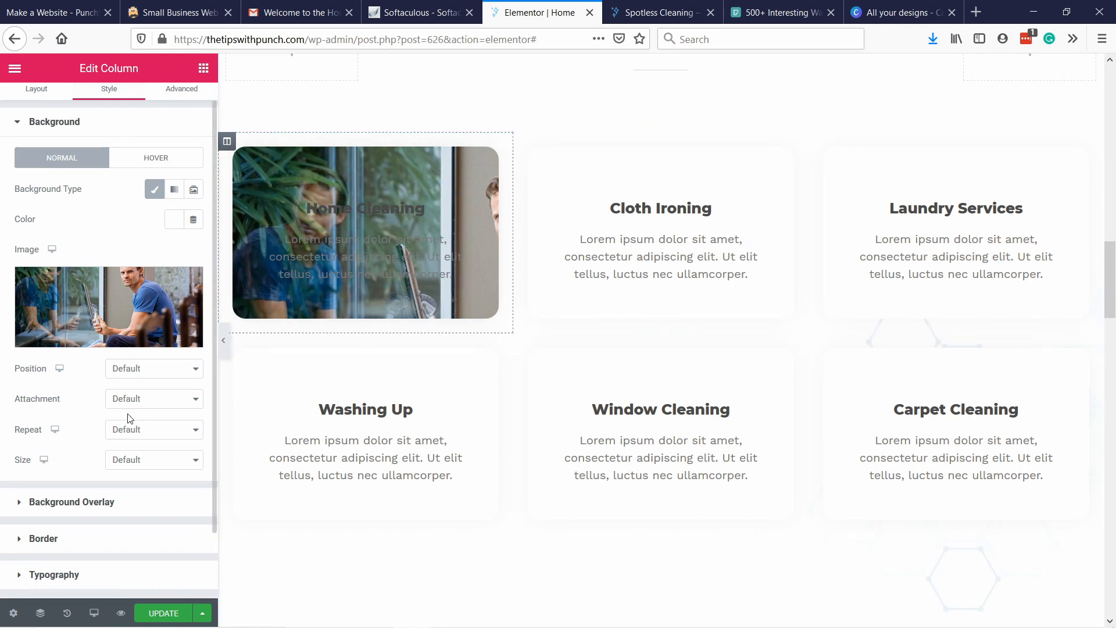
pyautogui.click(26, 503)
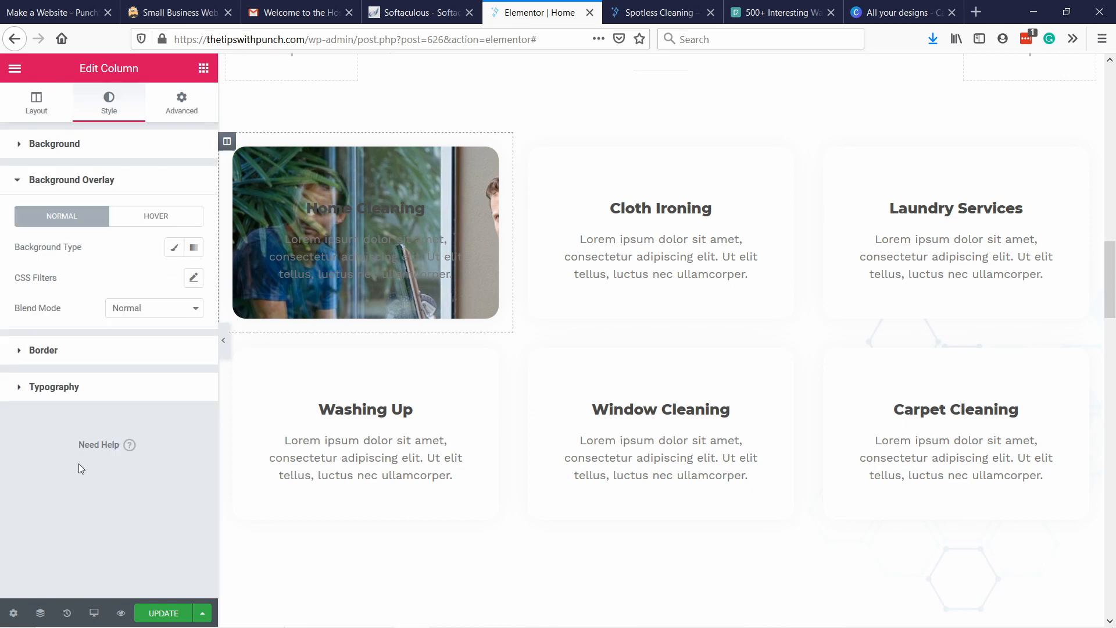
pyautogui.click(173, 249)
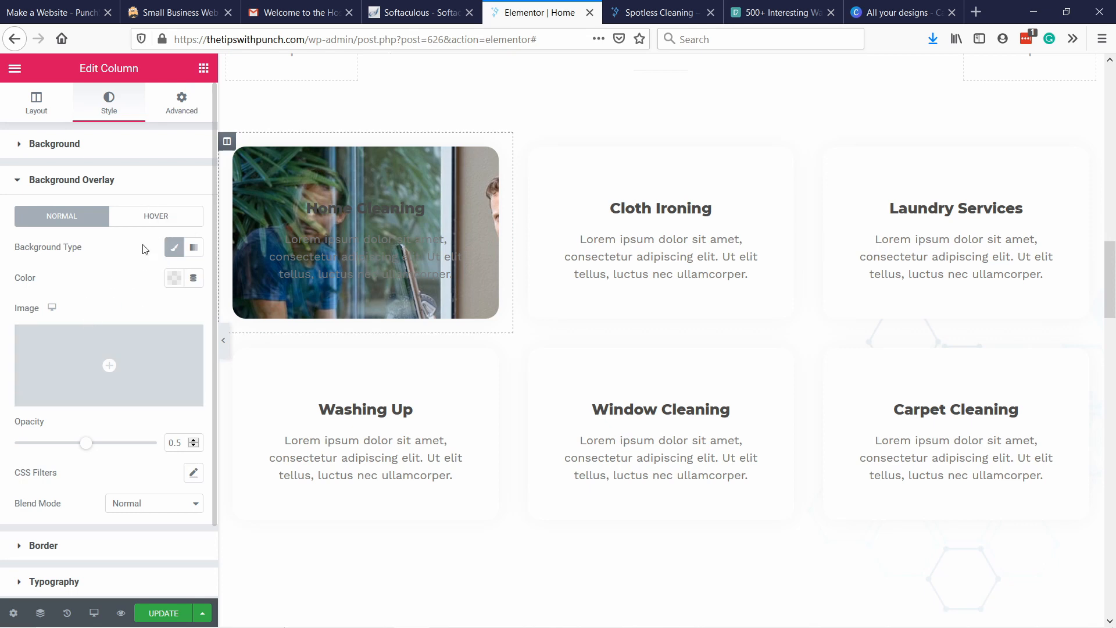
pyautogui.click(173, 278)
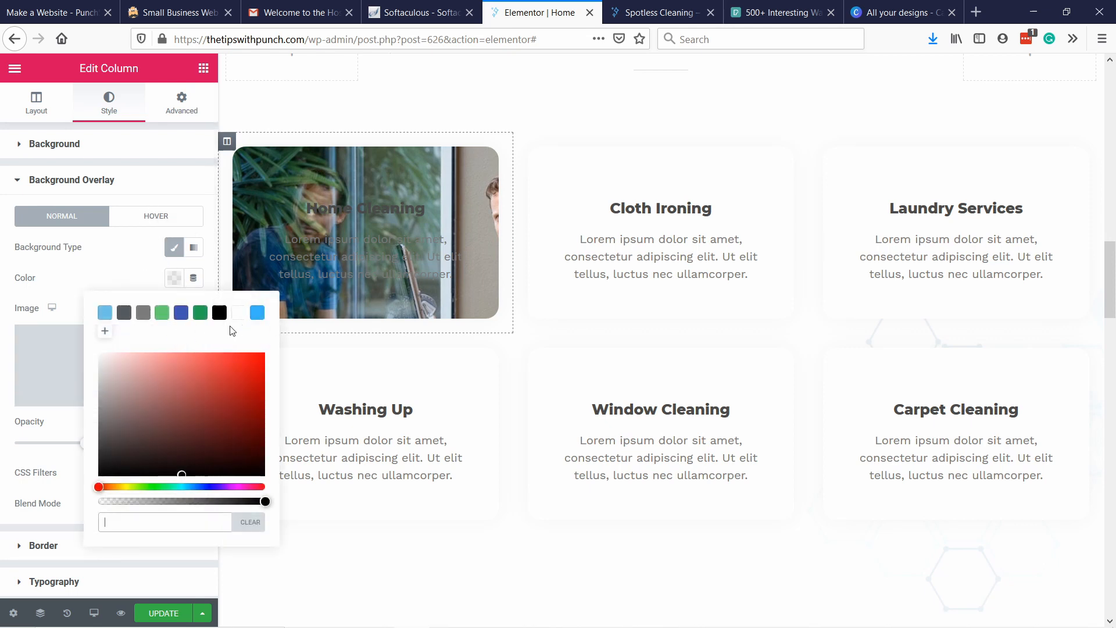
pyautogui.click(181, 313)
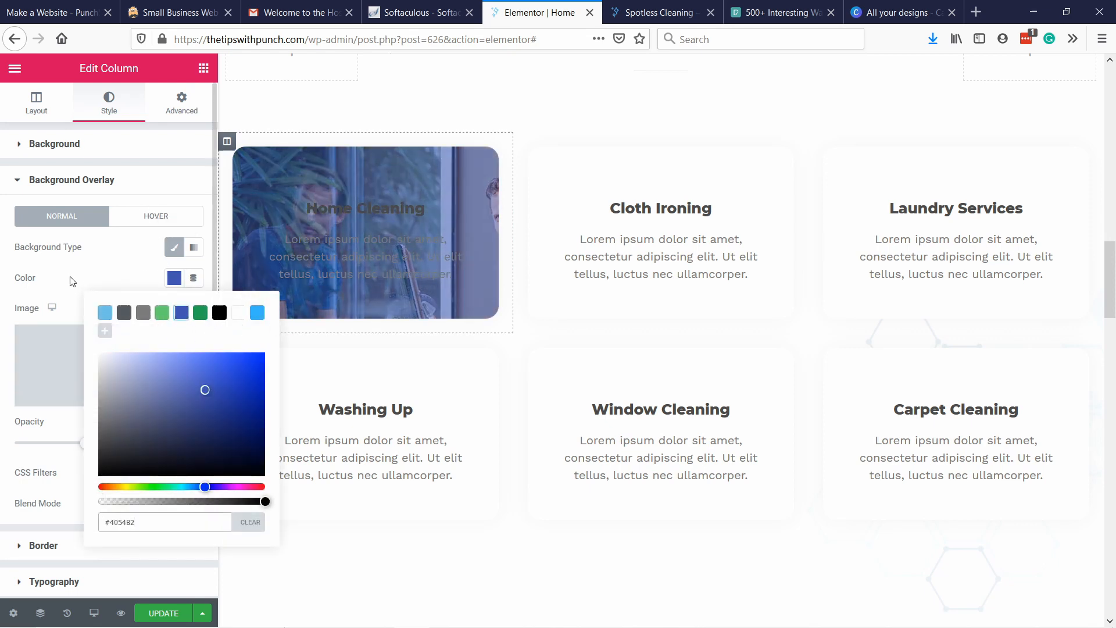
pyautogui.click(86, 272)
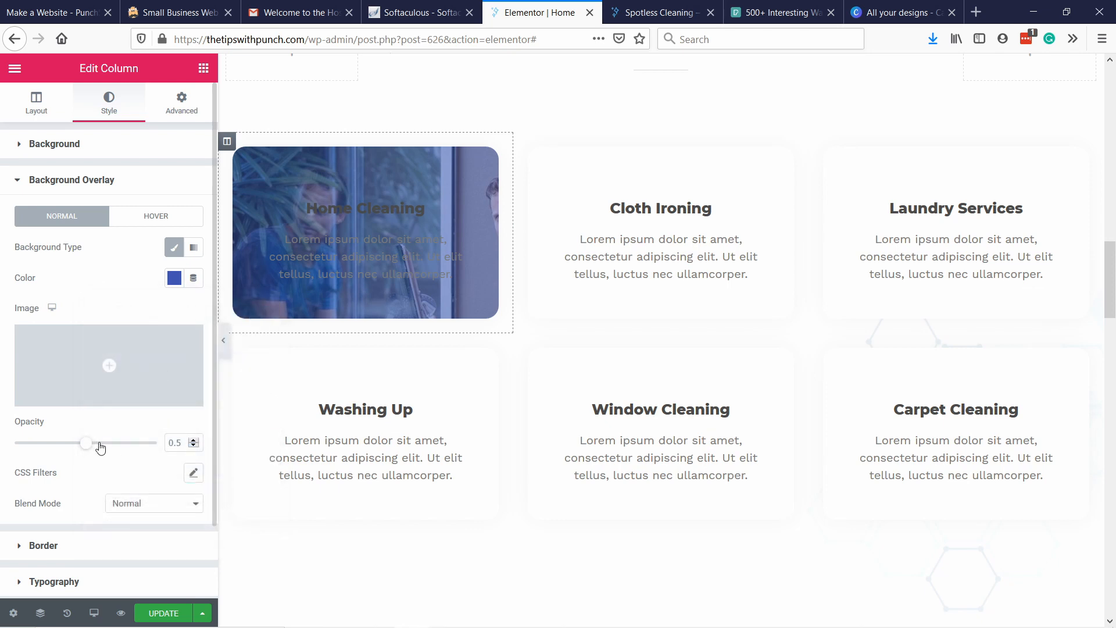
pyautogui.moveTo(101, 447)
pyautogui.mouseDown()
pyautogui.moveTo(119, 443)
pyautogui.moveTo(50, 442)
pyautogui.moveTo(102, 445)
pyautogui.mouseUp()
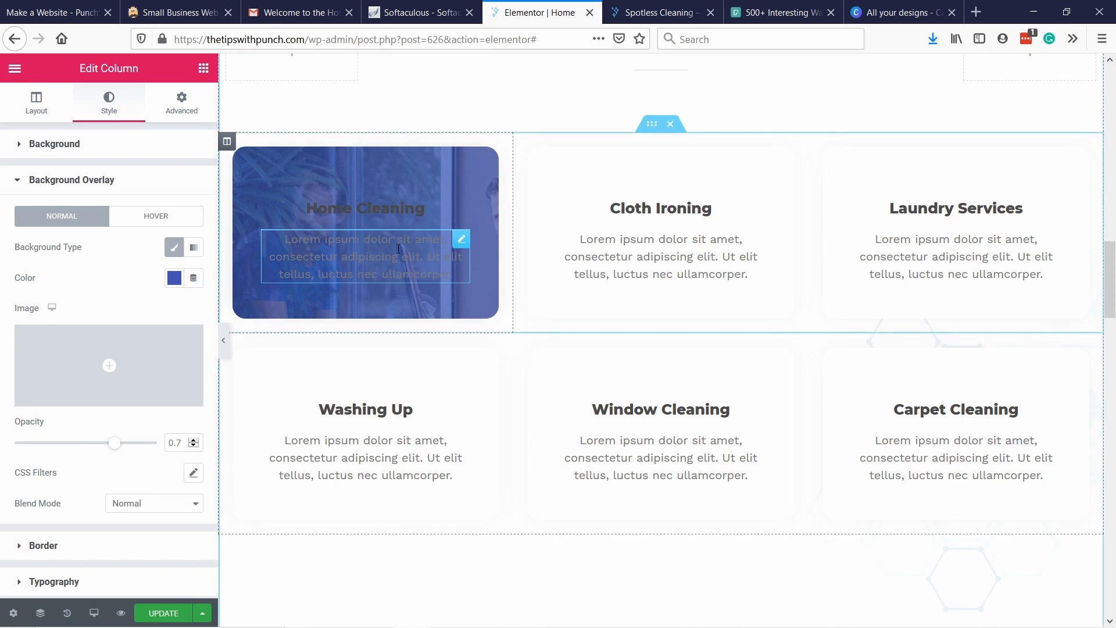
# Change the text colour of the Home Cleaning card's description paragraph to white.
pyautogui.click(453, 275)
pyautogui.moveTo(454, 275); pyautogui.dragTo(236, 238)
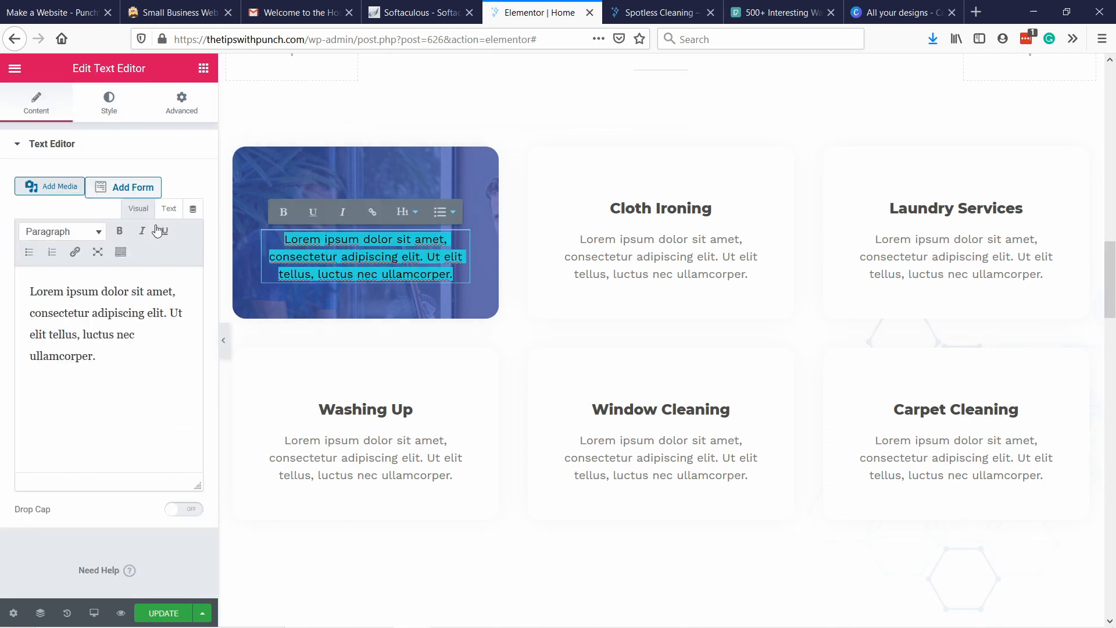
pyautogui.click(110, 105)
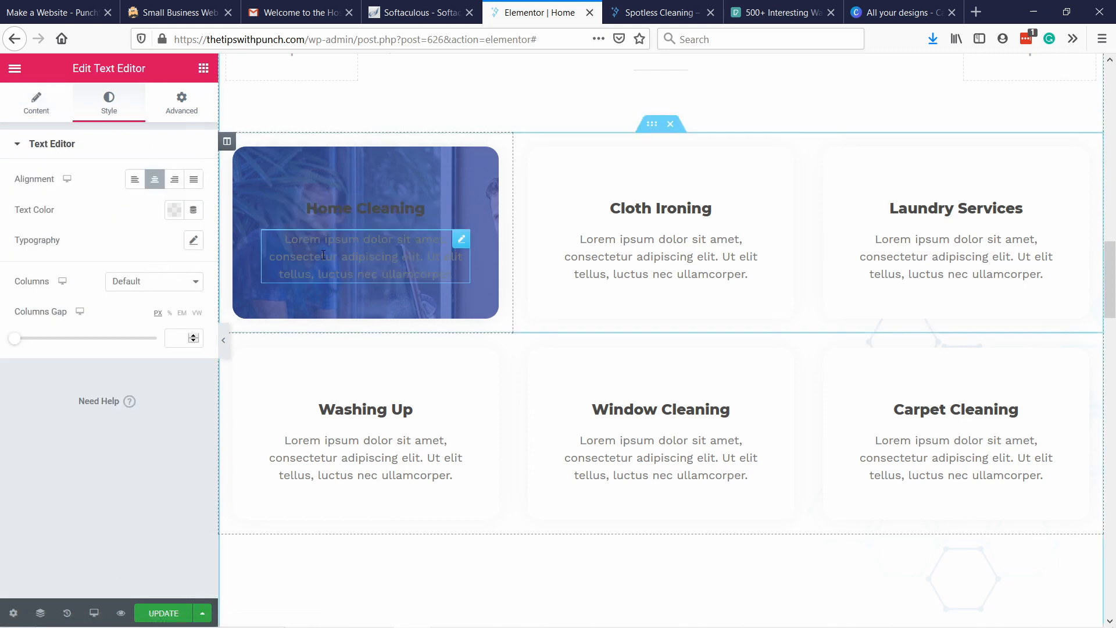
pyautogui.click(175, 209)
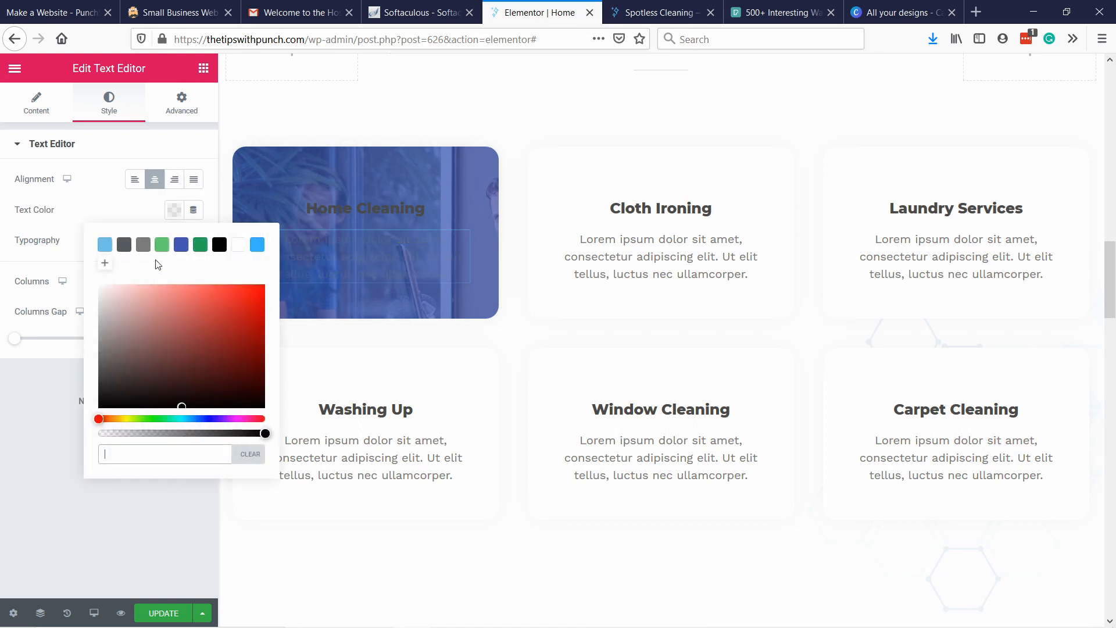
pyautogui.click(239, 244)
# Change the Home Cleaning heading's text colour to white (#FFFFFF).
pyautogui.click(427, 209)
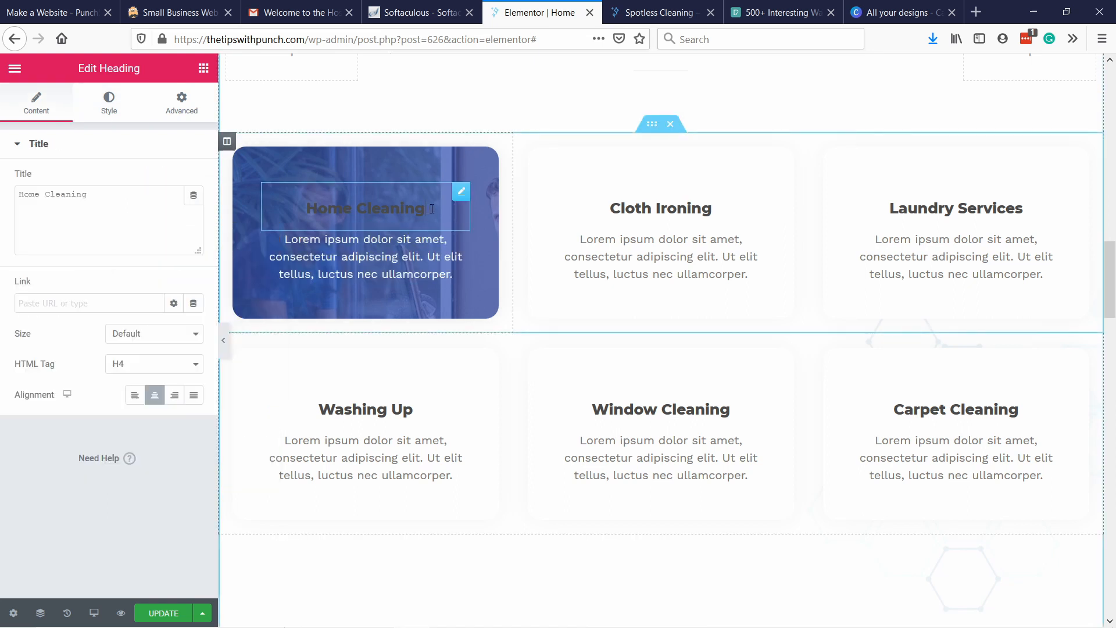
pyautogui.moveTo(427, 210); pyautogui.dragTo(290, 201)
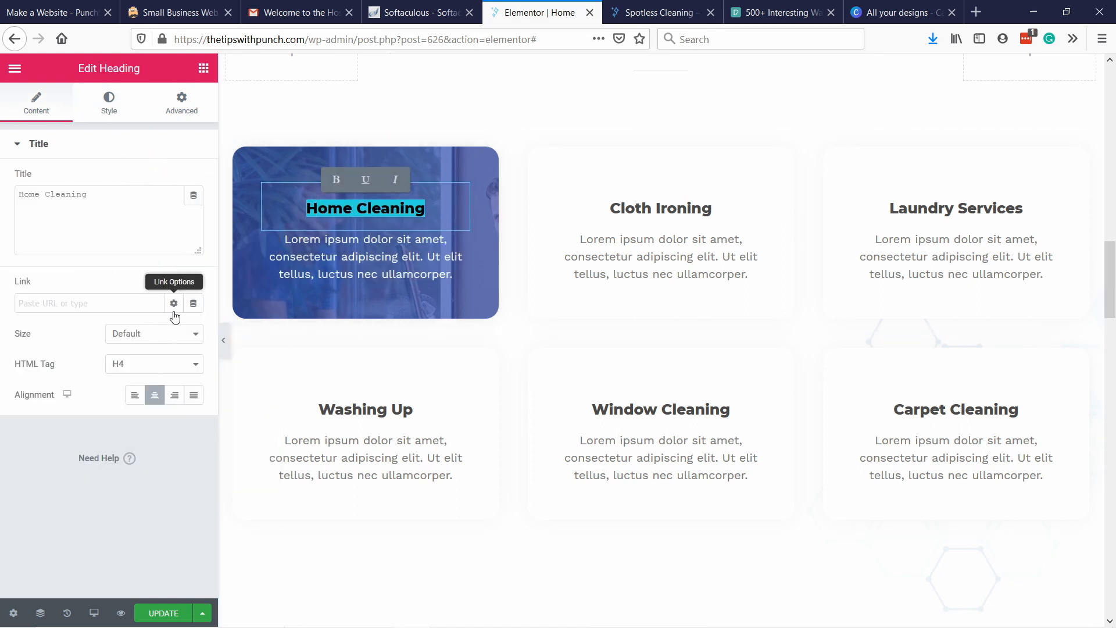
pyautogui.click(103, 110)
pyautogui.click(174, 179)
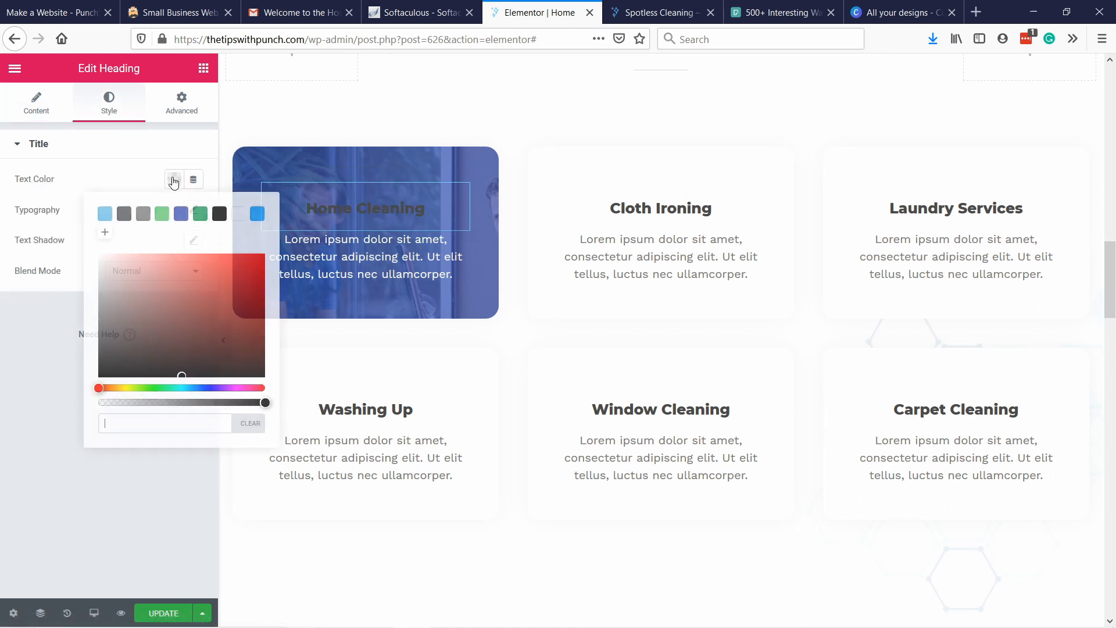
pyautogui.click(239, 213)
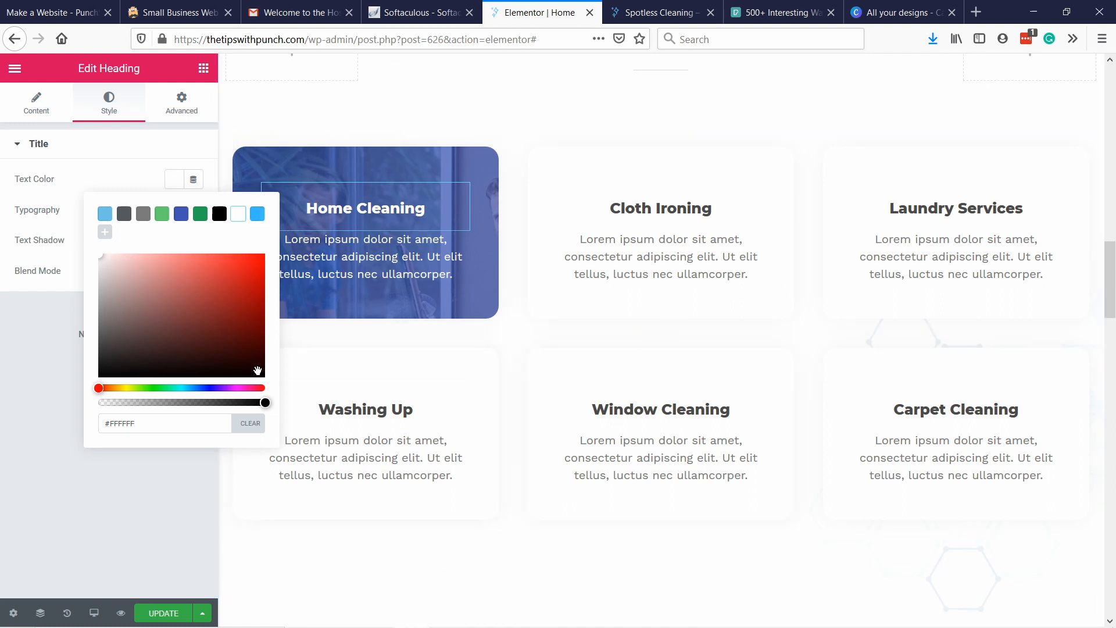
pyautogui.click(86, 493)
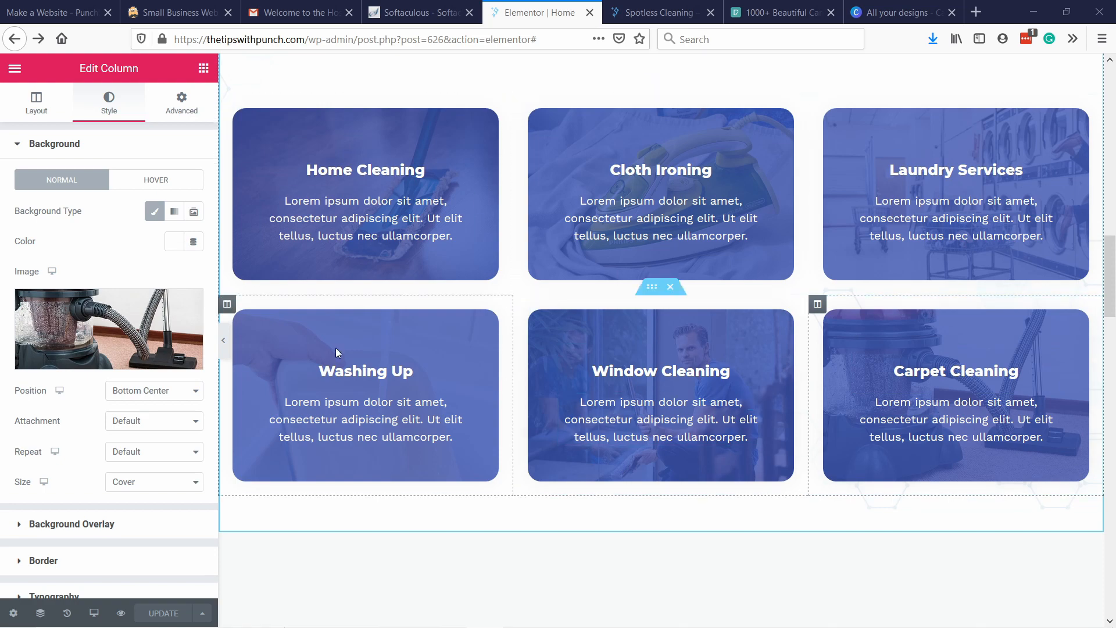
# Try Center Right as the Laundry Services column's background position, restore Center Left, and save the page.
pyautogui.rightClick(851, 132)
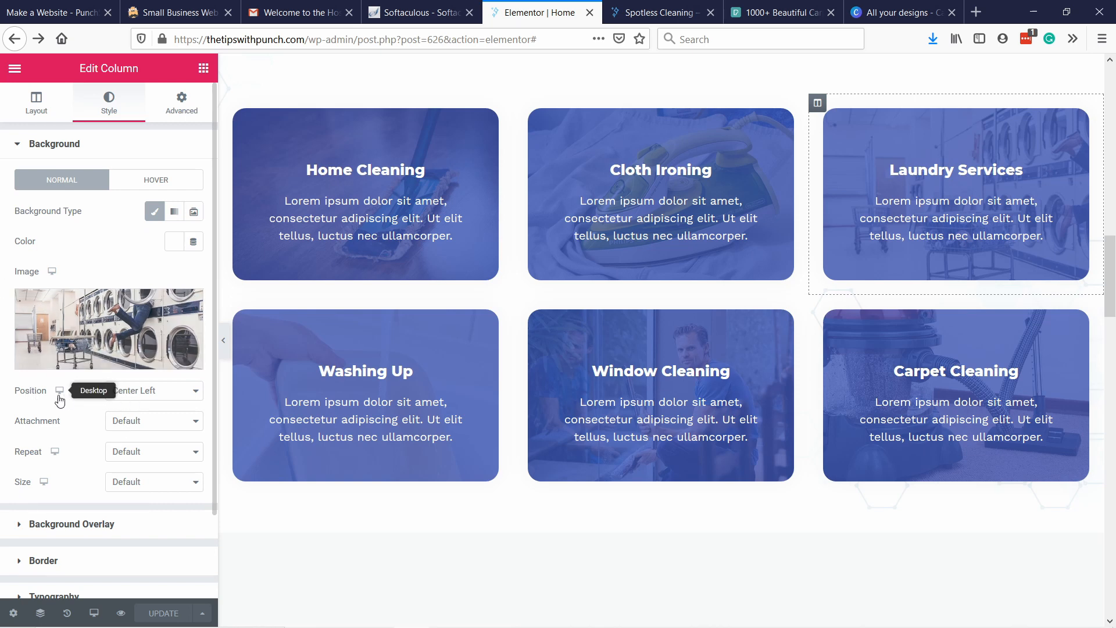
pyautogui.click(133, 395)
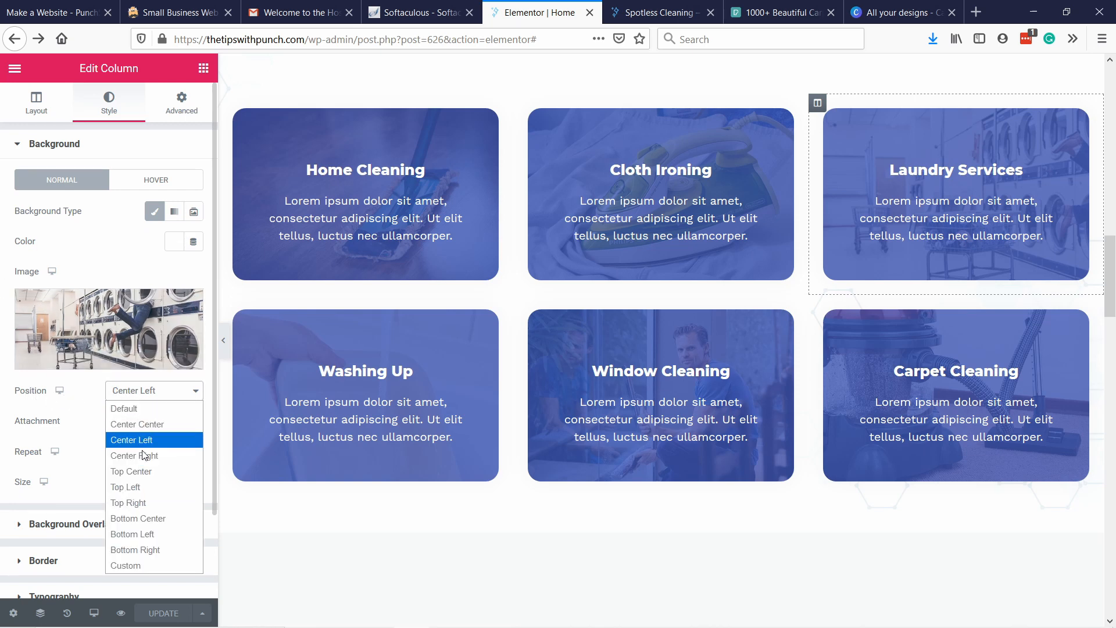
pyautogui.click(143, 456)
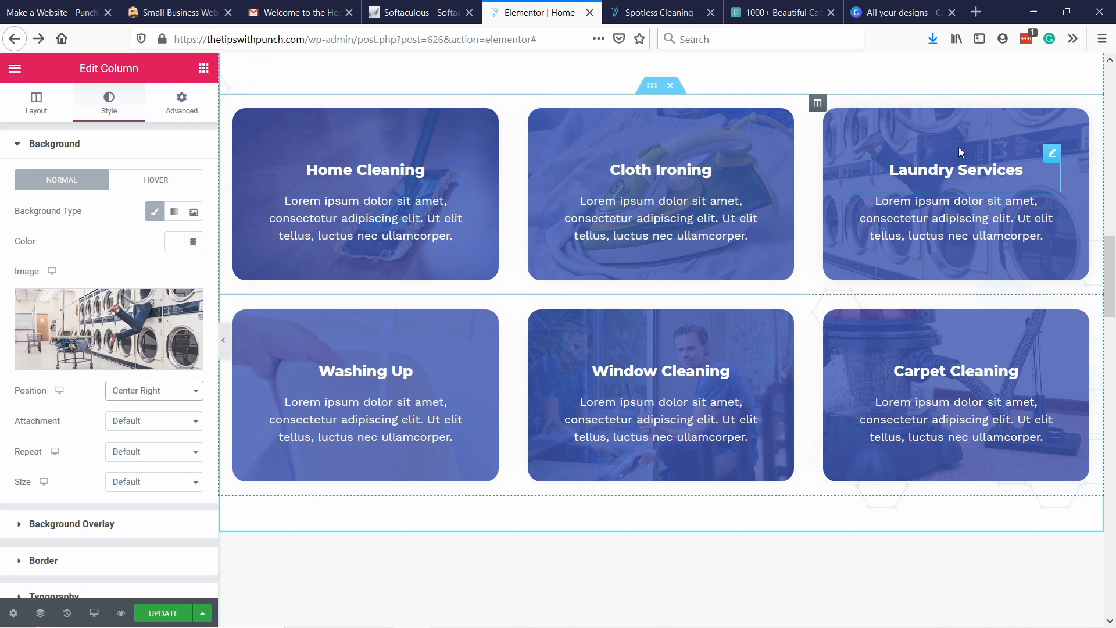
pyautogui.click(150, 396)
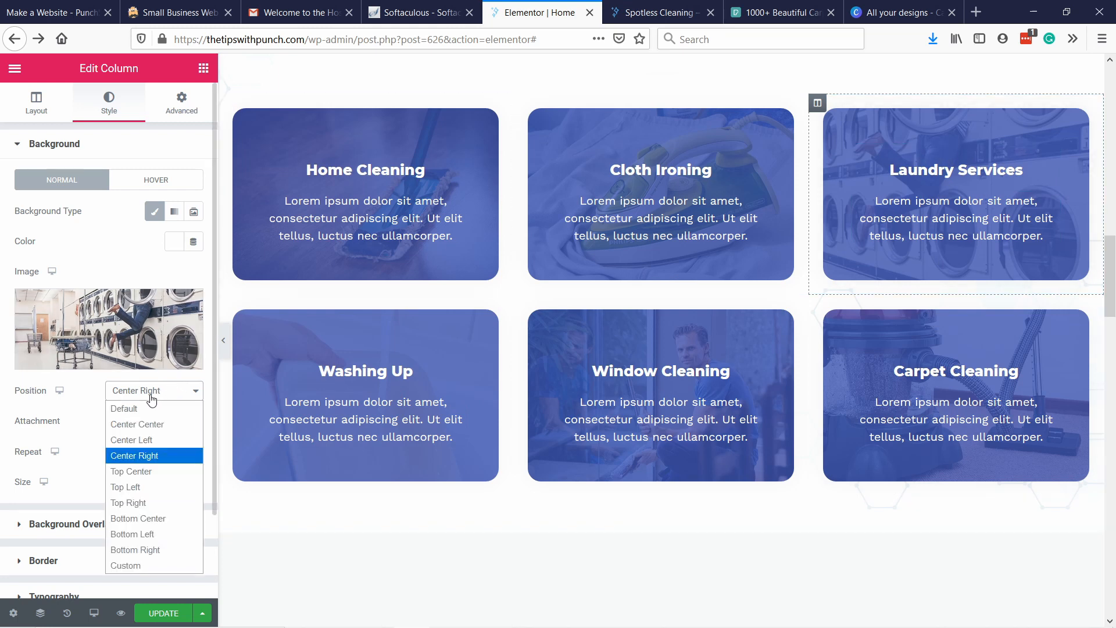
pyautogui.click(140, 442)
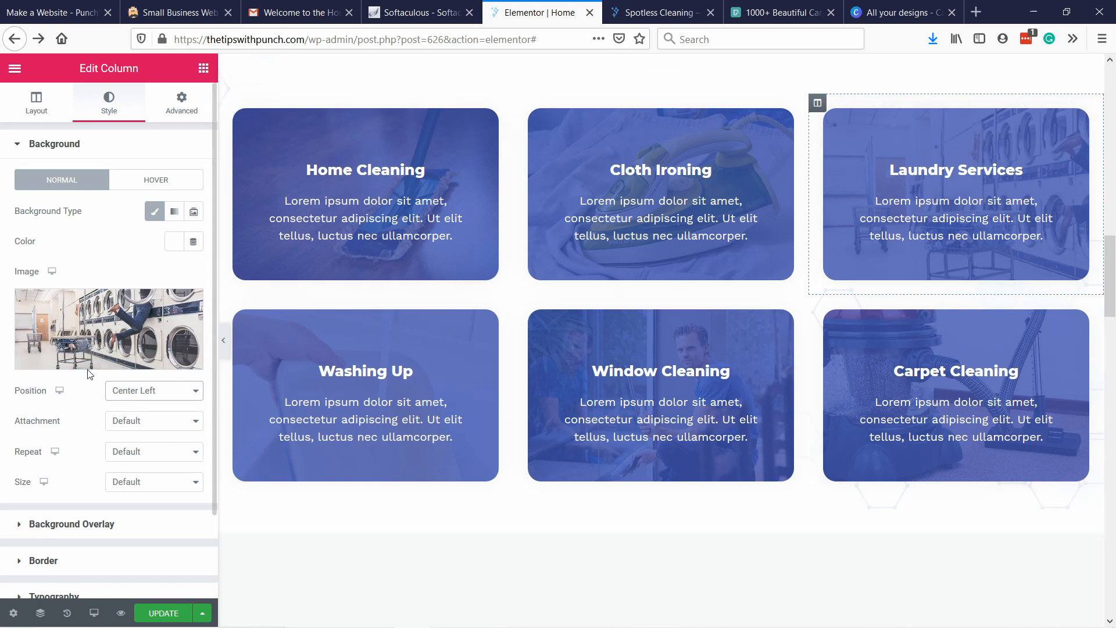
pyautogui.click(165, 615)
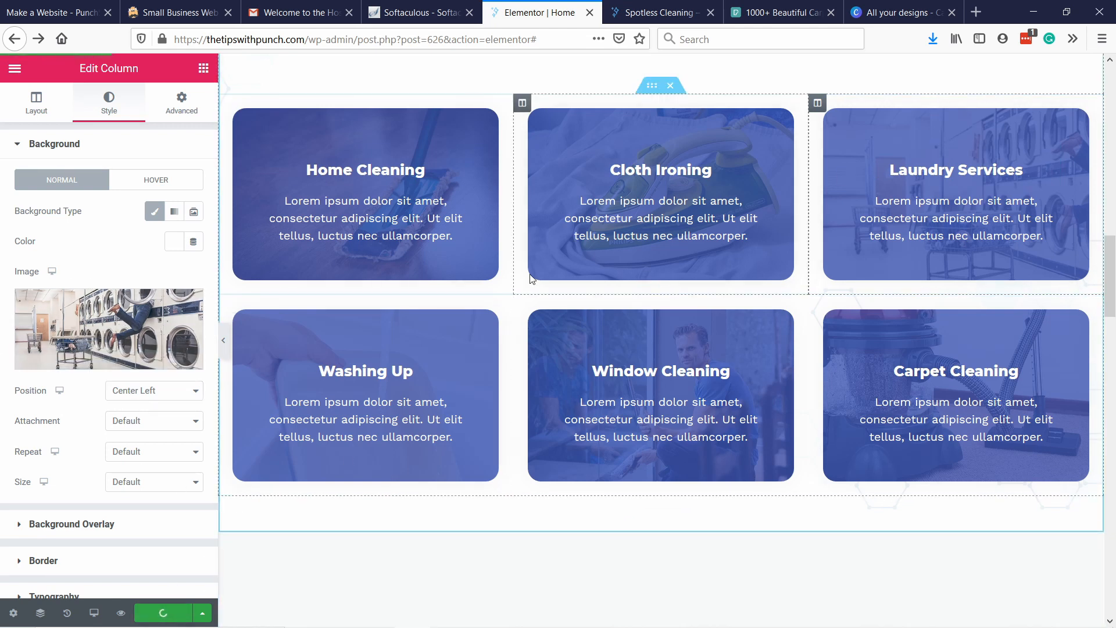
# Delete the profile photo from the large single testimonial card under Happy Stories and undo the deletion.
pyautogui.scroll(-10, 525, 268)
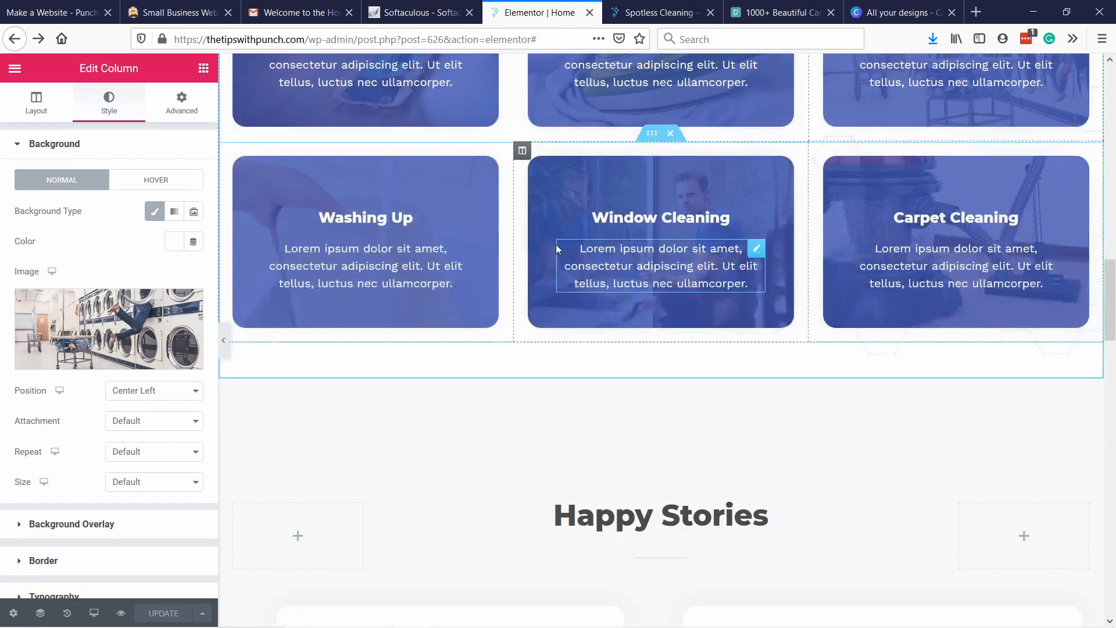
pyautogui.scroll(3, 668, 296)
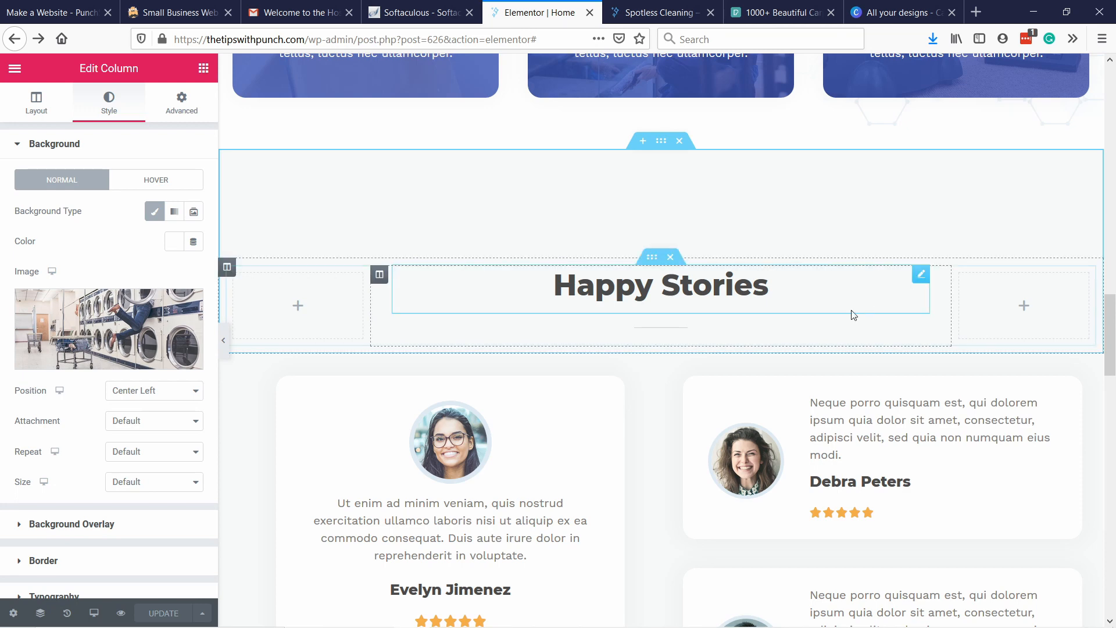
pyautogui.scroll(-3, 559, 357)
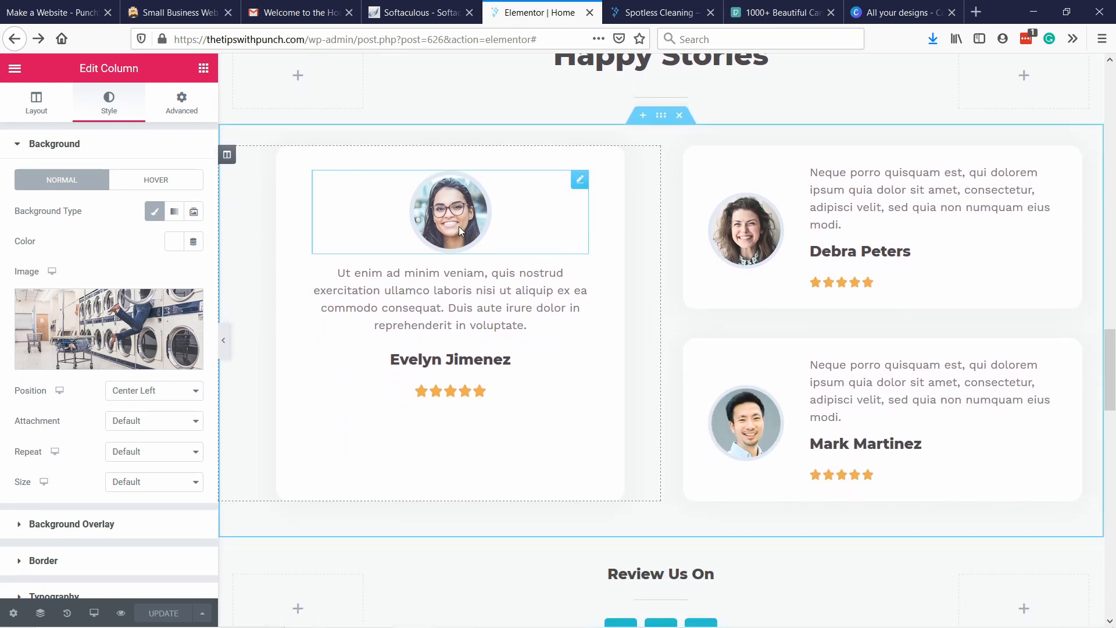
pyautogui.rightClick(477, 205)
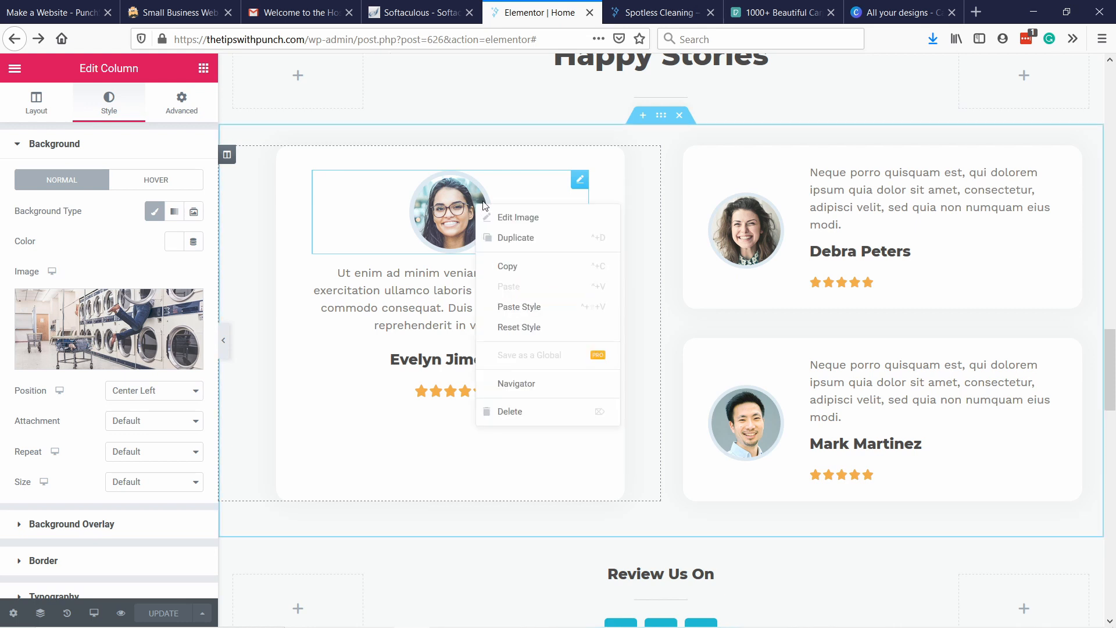
pyautogui.press('Delete')
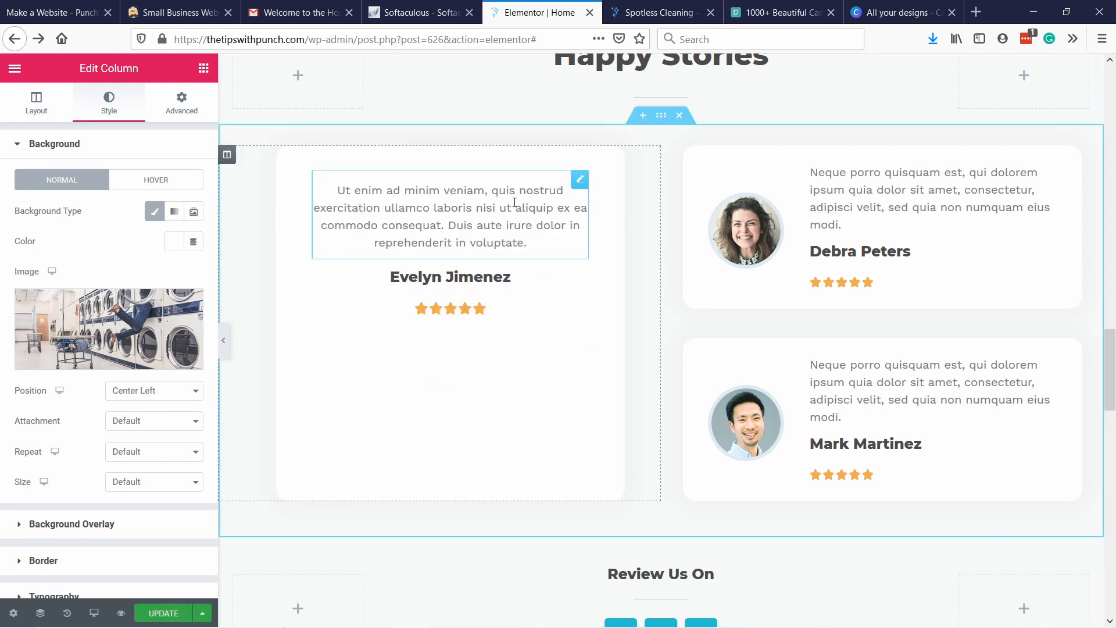
pyautogui.hotkey('ctrl', 'z')
# Set the top padding of the Happy Stories heading section to 50 px.
pyautogui.scroll(10, 578, 239)
pyautogui.scroll(-3, 631, 317)
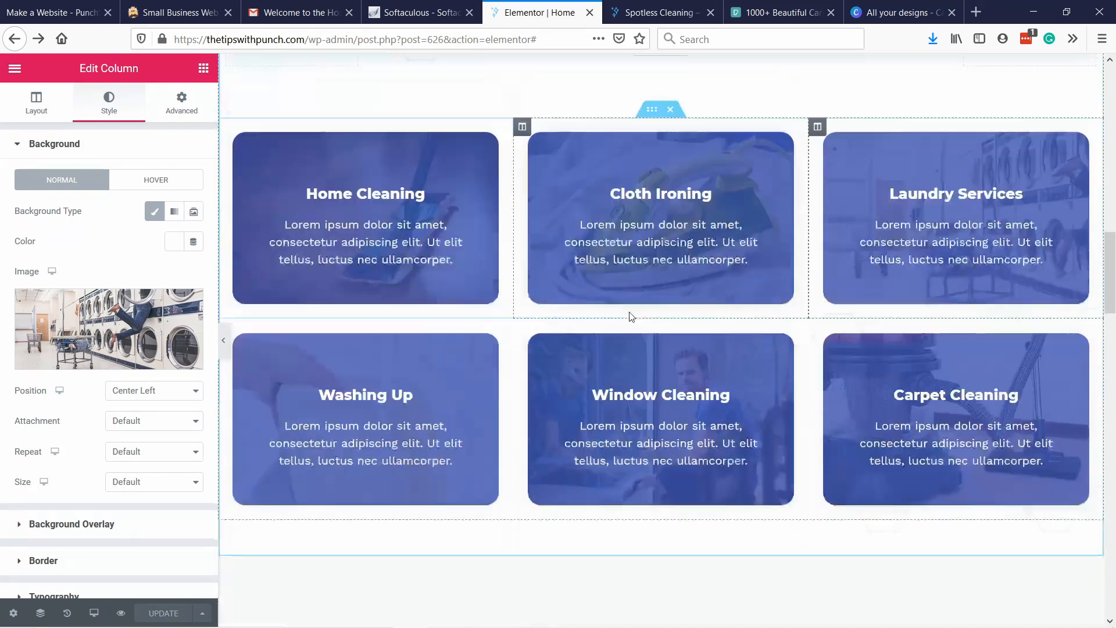
pyautogui.scroll(-3, 632, 317)
pyautogui.rightClick(552, 207)
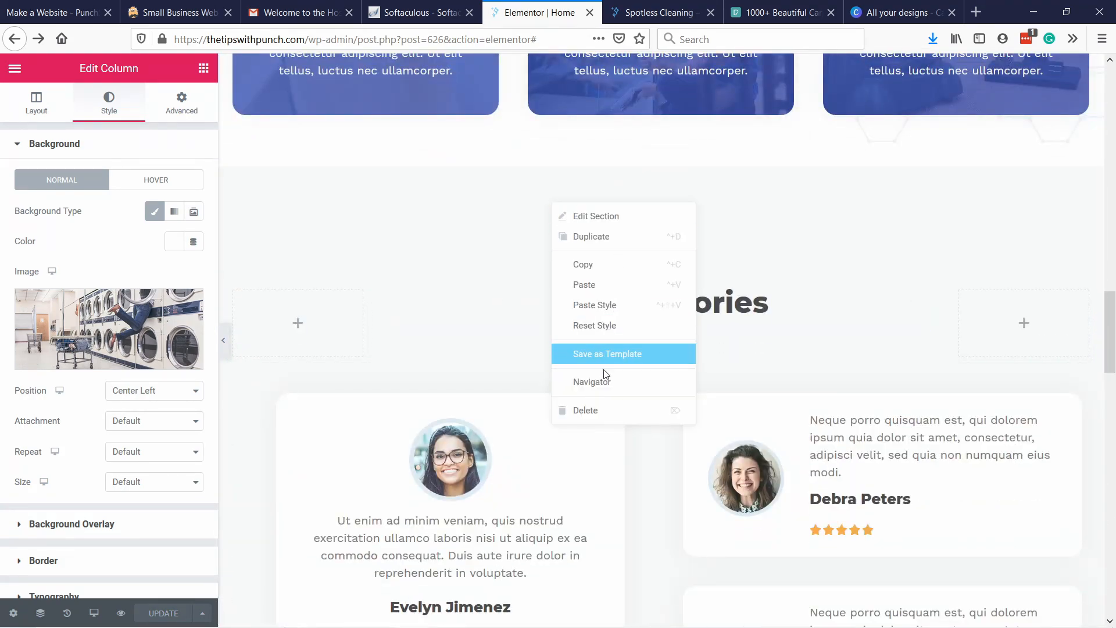
pyautogui.click(595, 221)
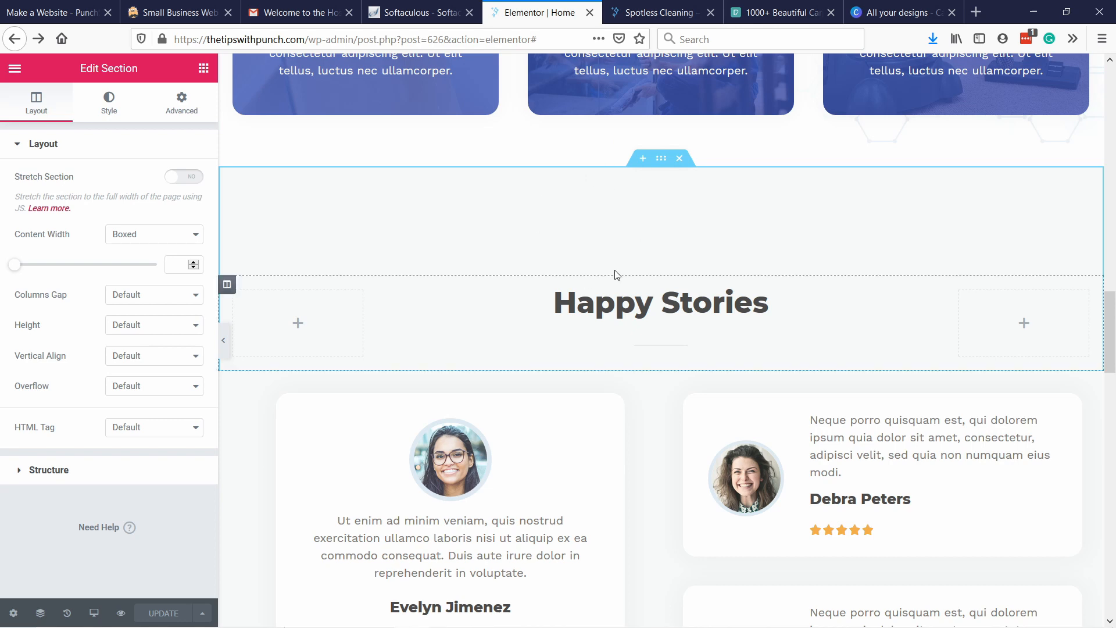
pyautogui.click(107, 101)
pyautogui.click(165, 109)
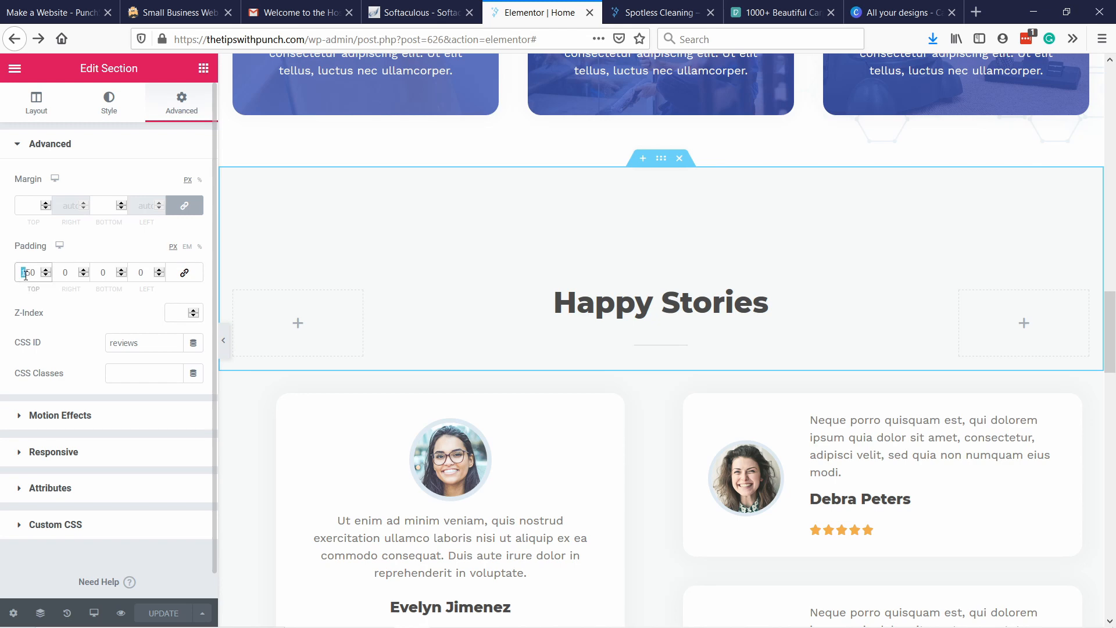
pyautogui.press('BackSpace')
# Replace the Happy Stories heading text with "What our clients say about us".
pyautogui.scroll(-3, 555, 131)
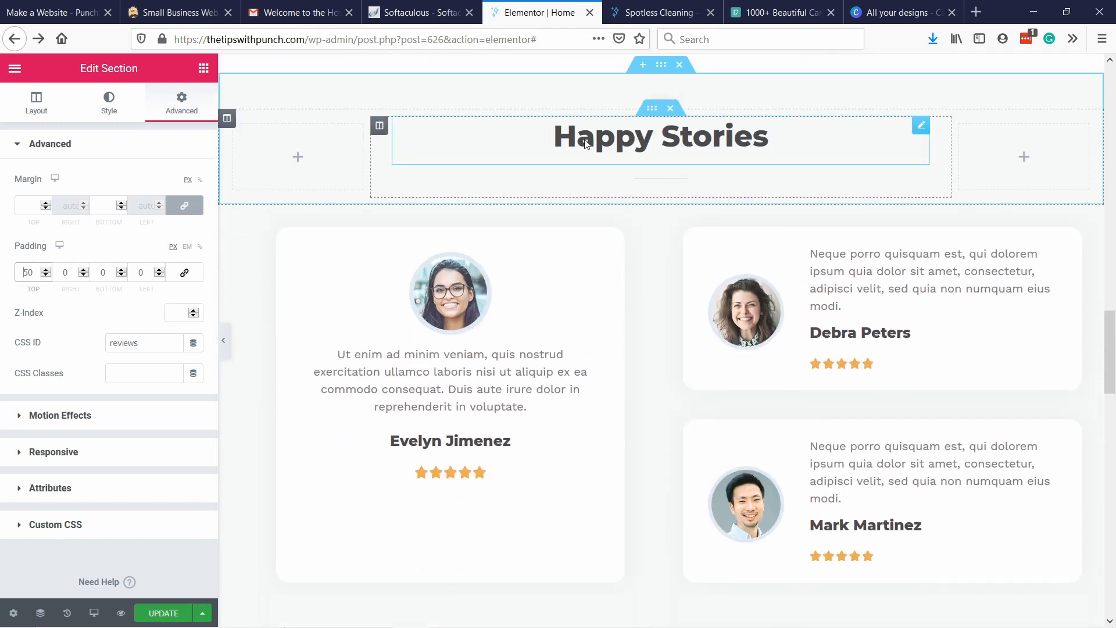
pyautogui.scroll(-2, 555, 130)
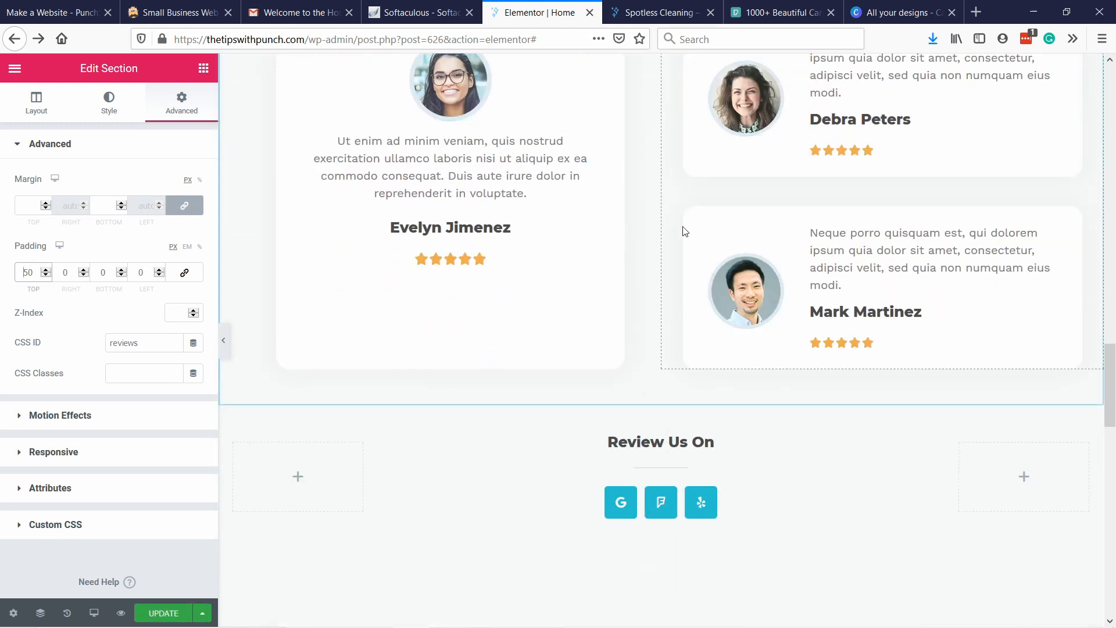
pyautogui.scroll(3, 746, 260)
pyautogui.scroll(-2, 792, 320)
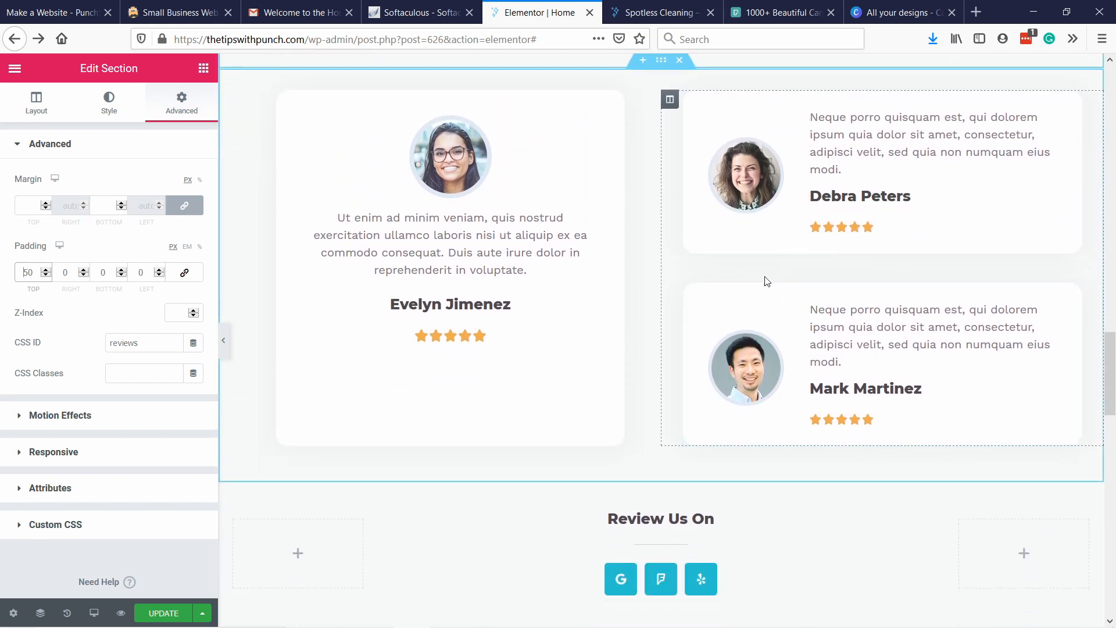
pyautogui.scroll(-2, 559, 232)
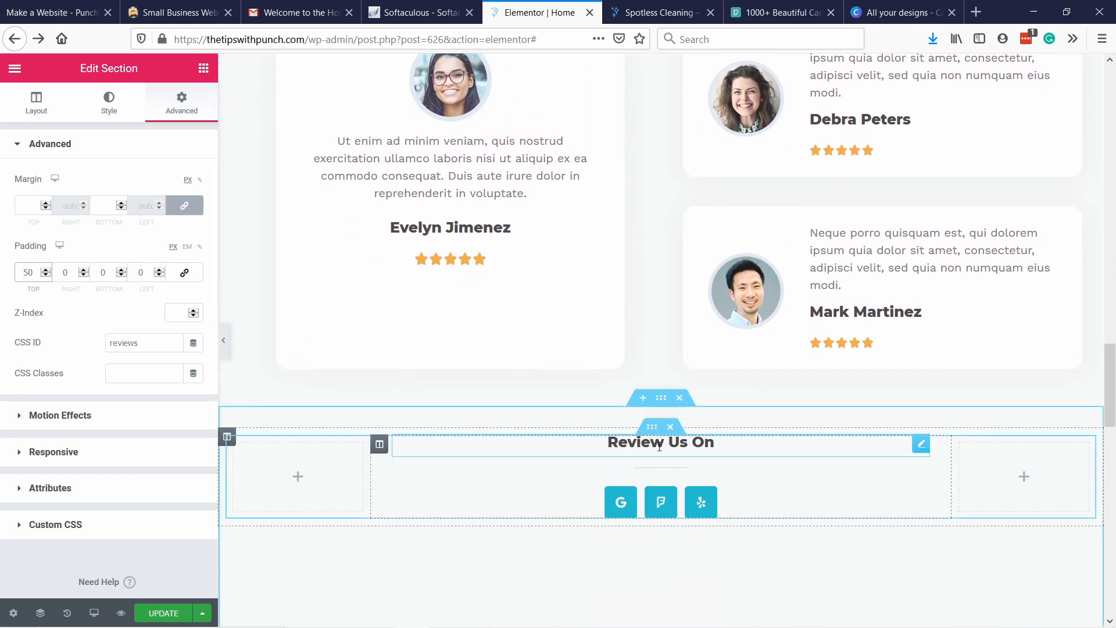
pyautogui.click(682, 445)
pyautogui.scroll(5, 635, 281)
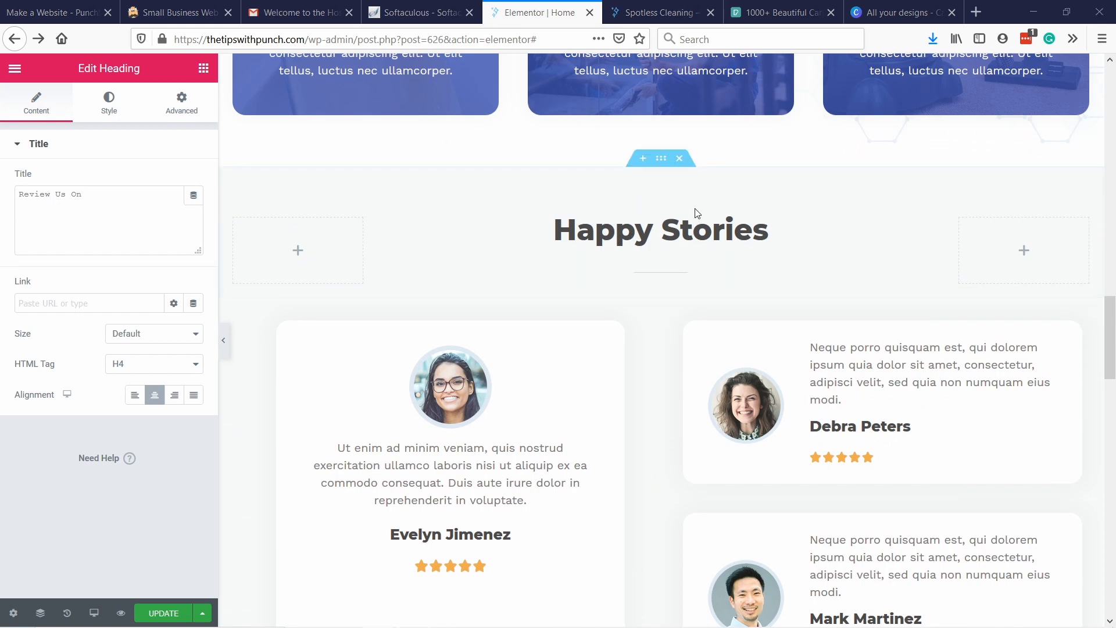
pyautogui.click(686, 229)
pyautogui.moveTo(103, 194); pyautogui.dragTo(1, 184)
pyautogui.write('What our clients say about us')
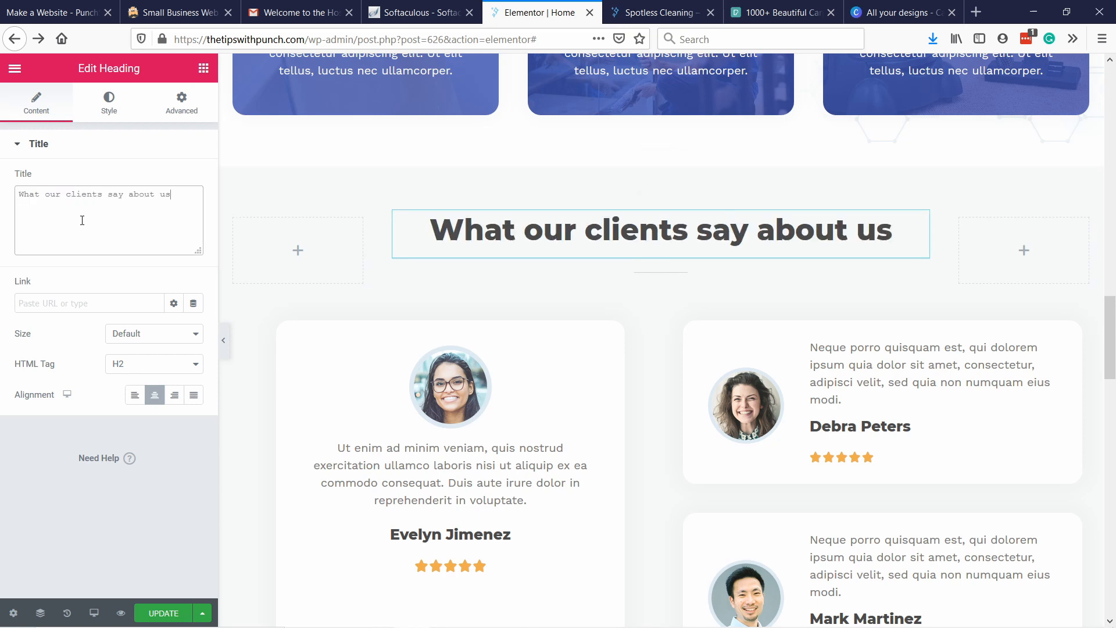
# Change the "Review Us On" heading above the review site icons to "Read more reviews on".
pyautogui.scroll(-6, 547, 174)
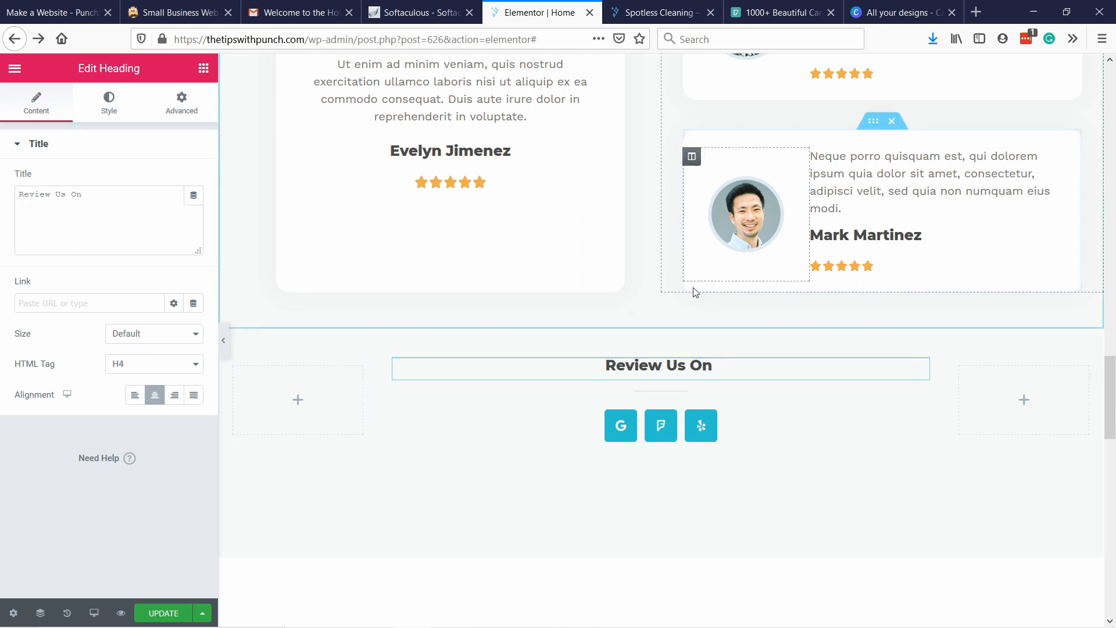
pyautogui.click(100, 201)
pyautogui.hotkey('ctrl', 'a')
pyautogui.write('Read more reviews o')
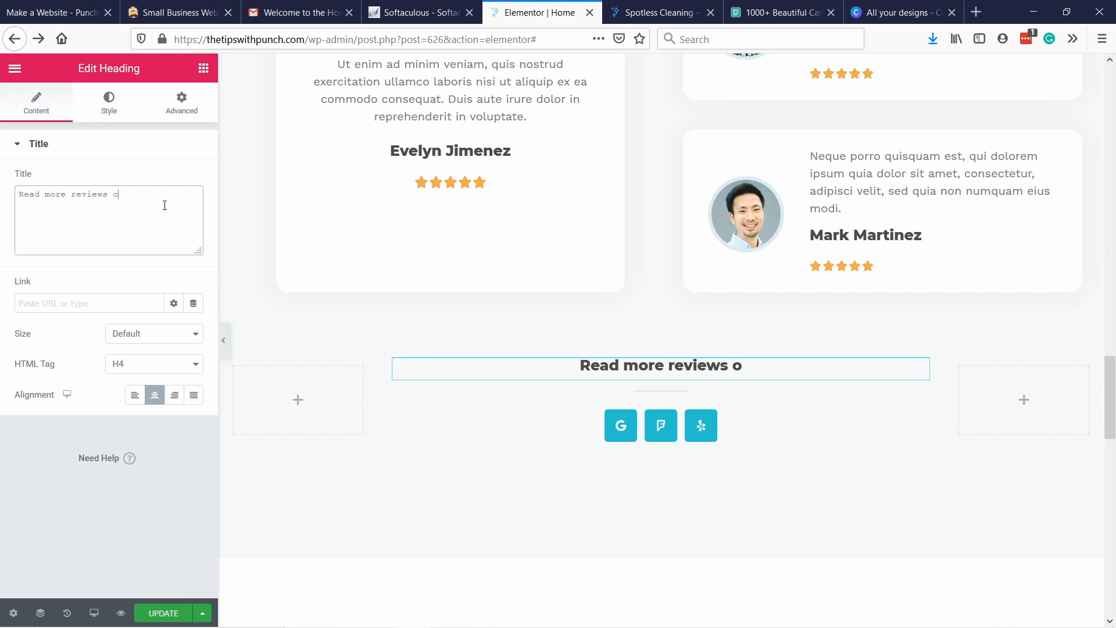
pyautogui.write('n')
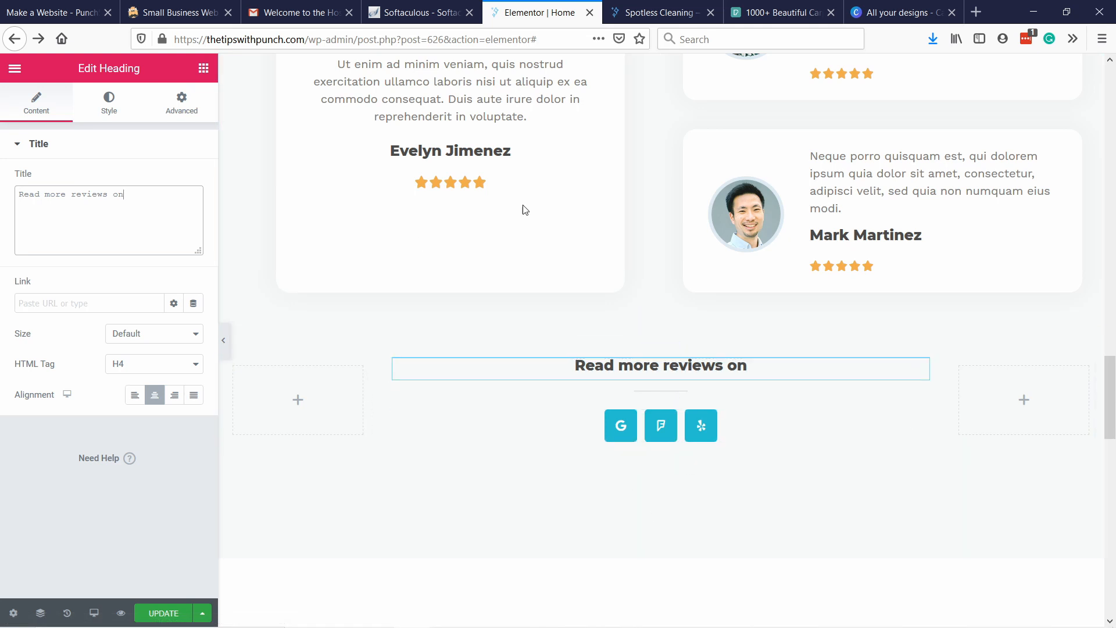
# Set the bottom padding of the section containing the review site icons to 50 px.
pyautogui.rightClick(560, 500)
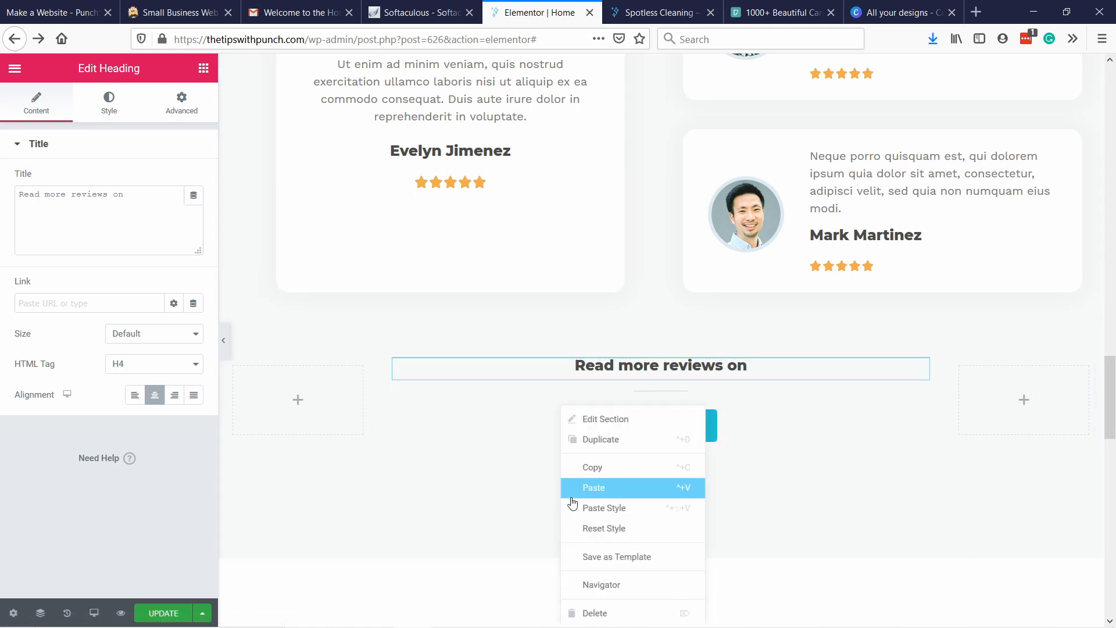
pyautogui.click(599, 420)
pyautogui.click(105, 100)
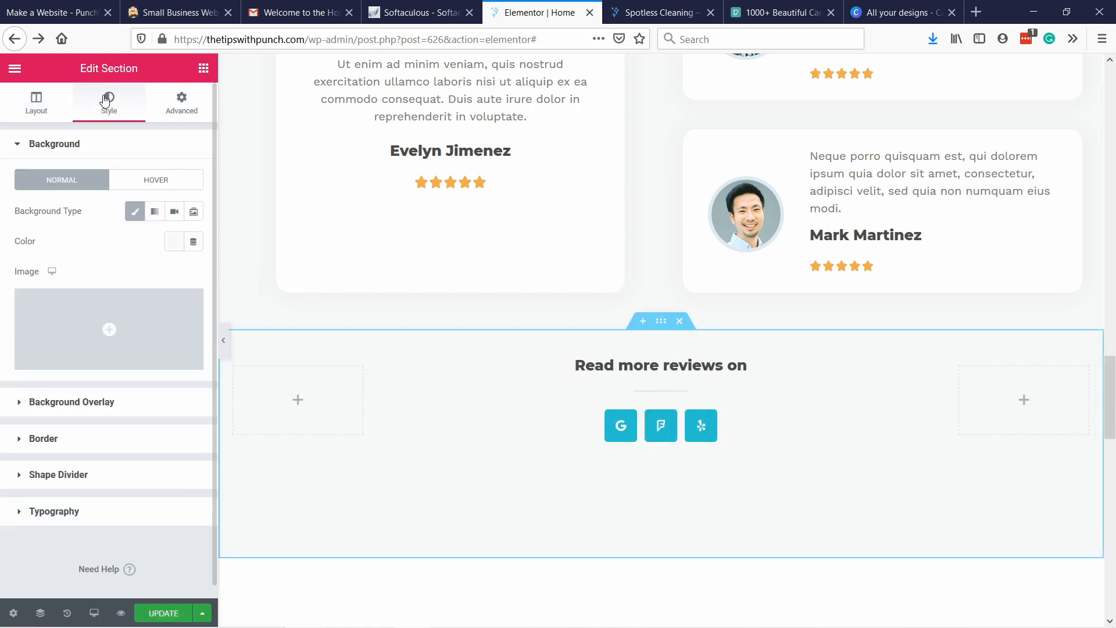
pyautogui.click(182, 104)
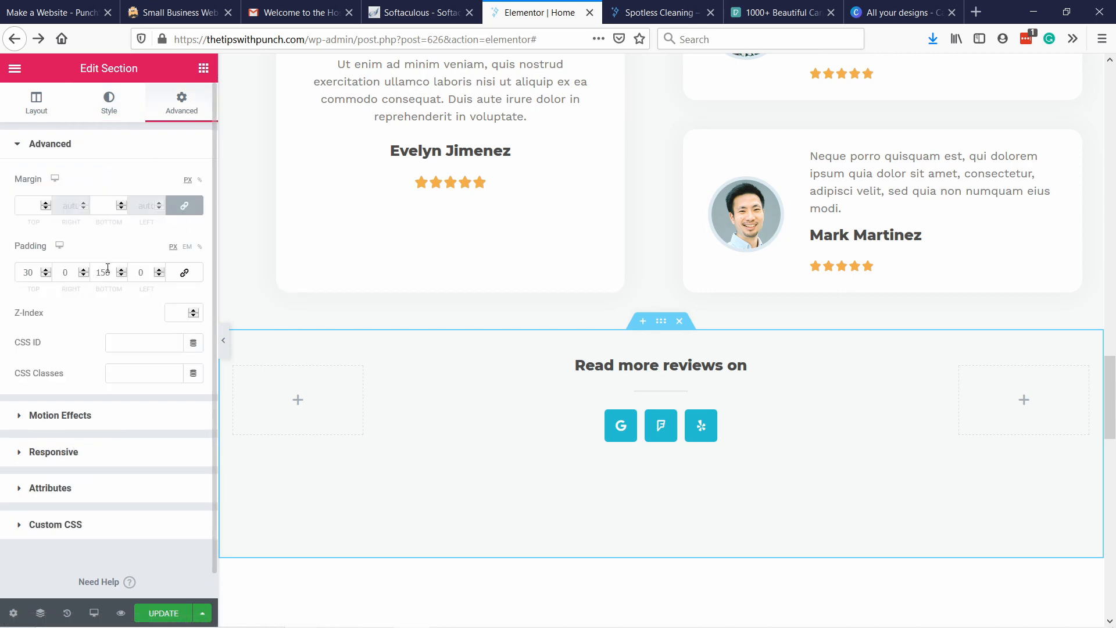
pyautogui.press('BackSpace')
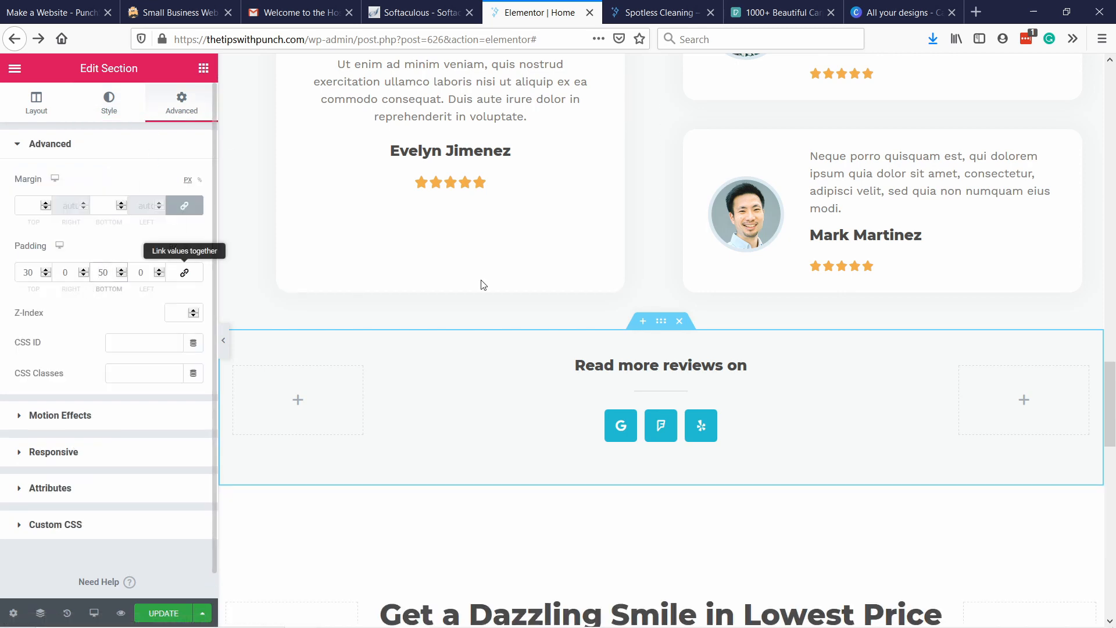
# Delete the "Get a Dazzling Smile in Lowest Price" section below the reviews.
pyautogui.scroll(1, 636, 359)
pyautogui.scroll(3, 636, 359)
pyautogui.scroll(-7, 639, 355)
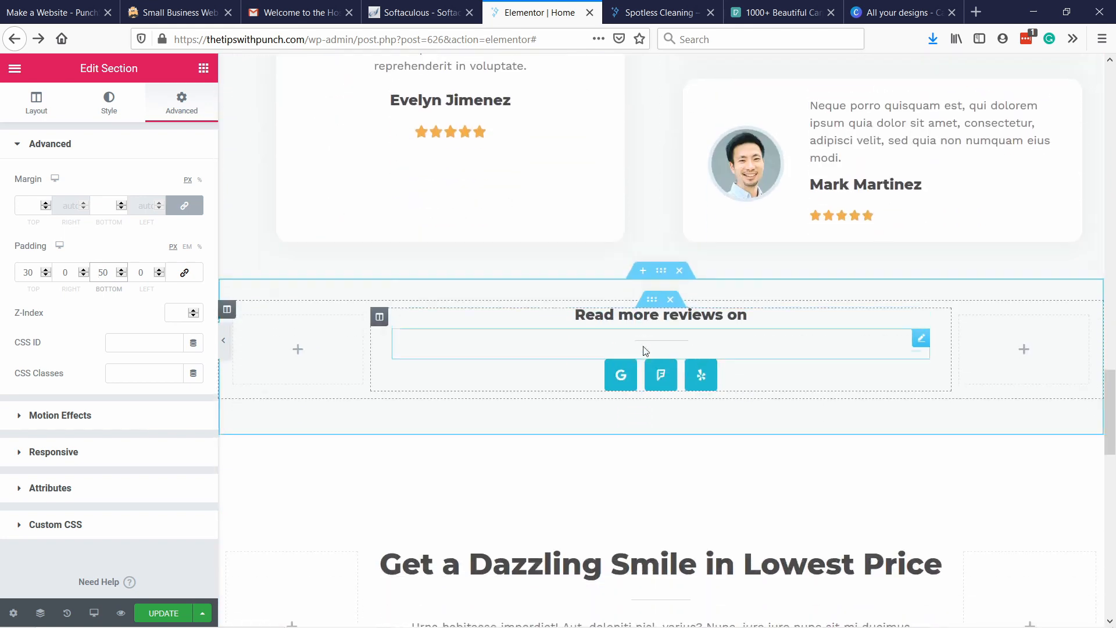
pyautogui.scroll(-4, 622, 283)
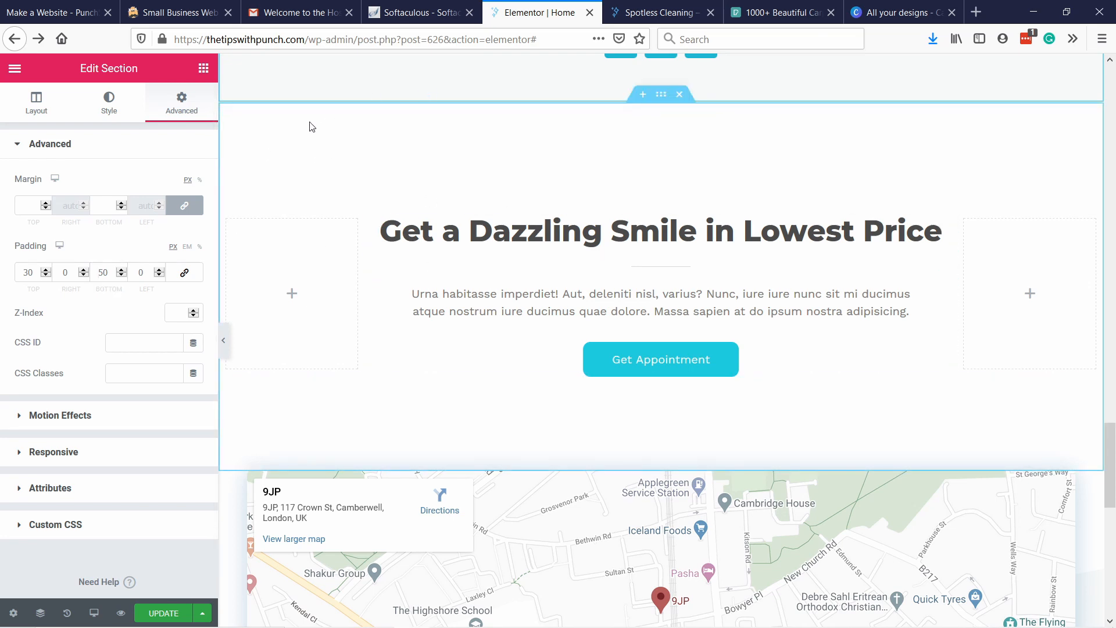
pyautogui.rightClick(291, 126)
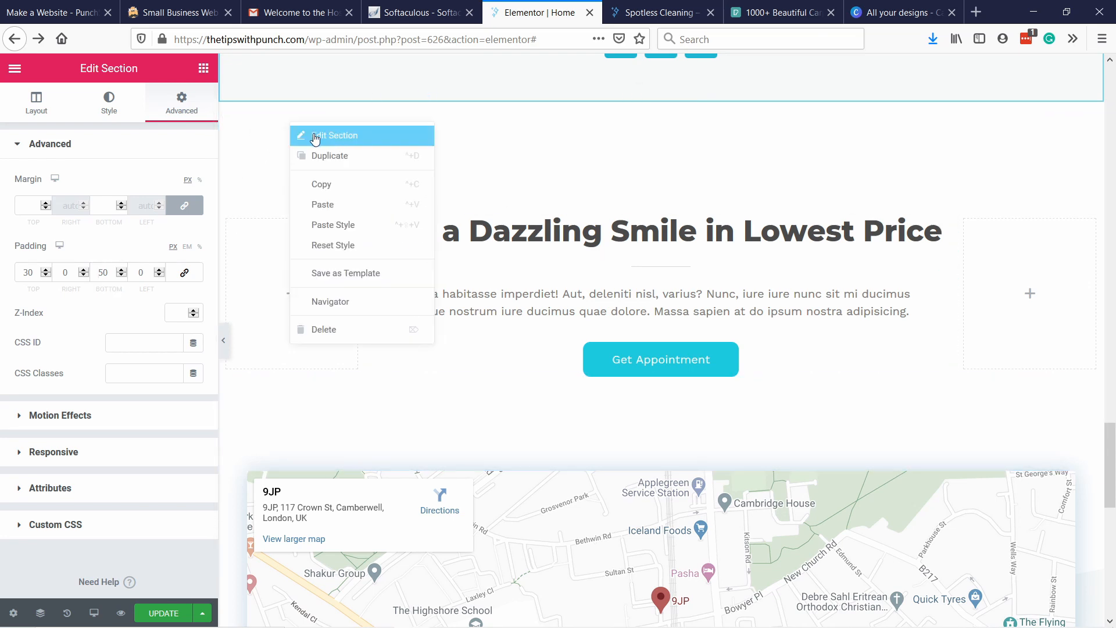
pyautogui.click(315, 327)
# Delete the Google map section above the footer.
pyautogui.scroll(1, 710, 203)
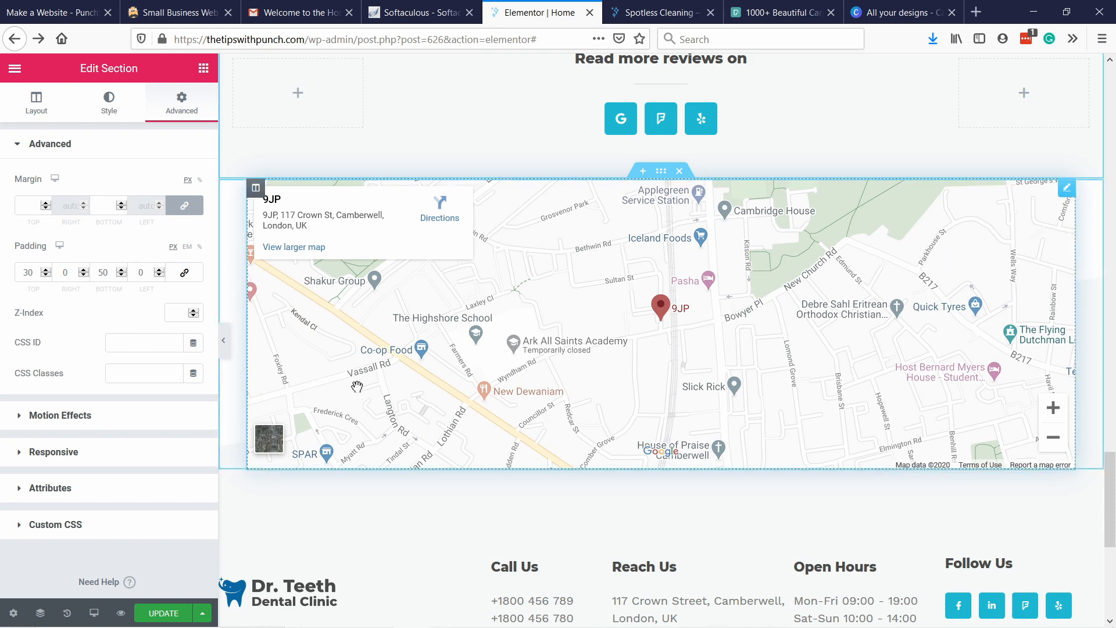
pyautogui.rightClick(232, 388)
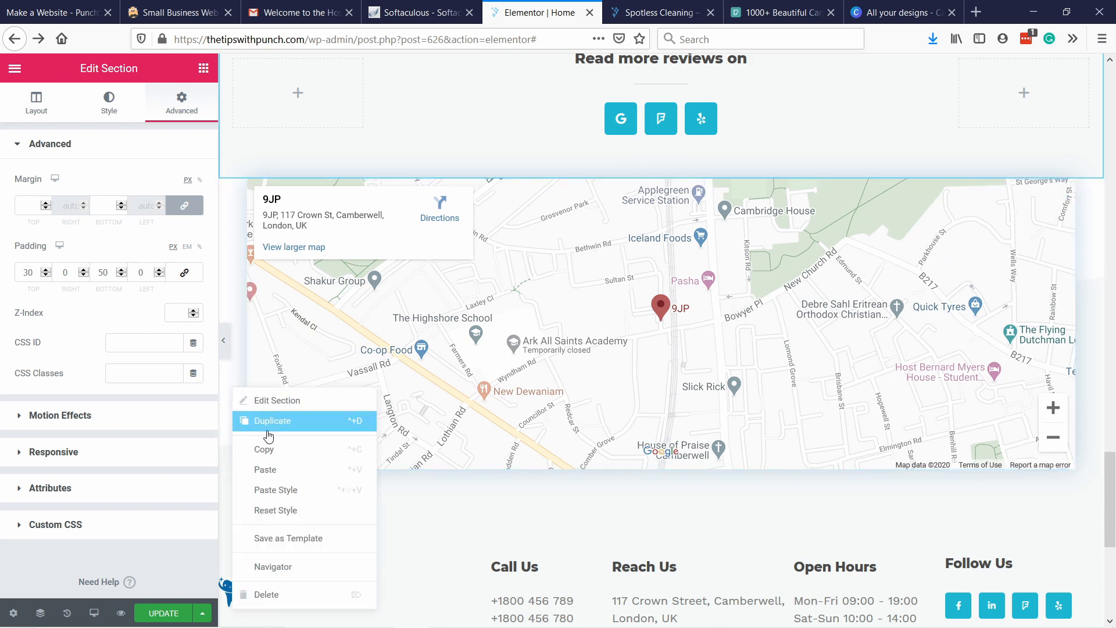
pyautogui.click(291, 594)
# Replace the Dr. Teeth logo in the footer with spotless-cleaning-logo.png and set its image size to Large - 1024 x 1024.
pyautogui.scroll(3, 548, 366)
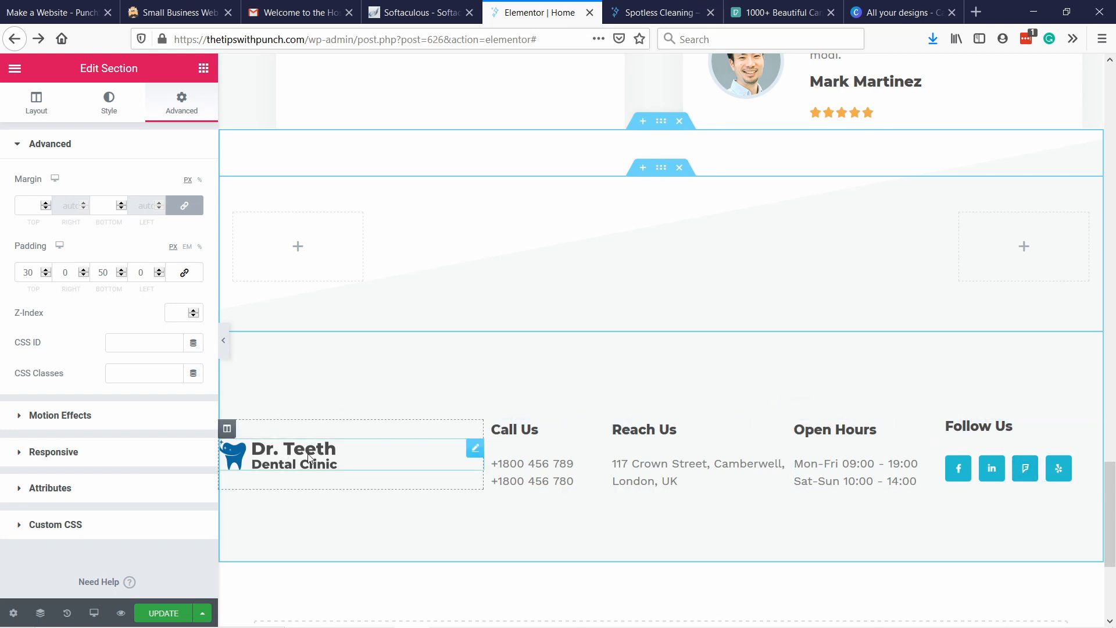
pyautogui.click(475, 448)
pyautogui.click(119, 233)
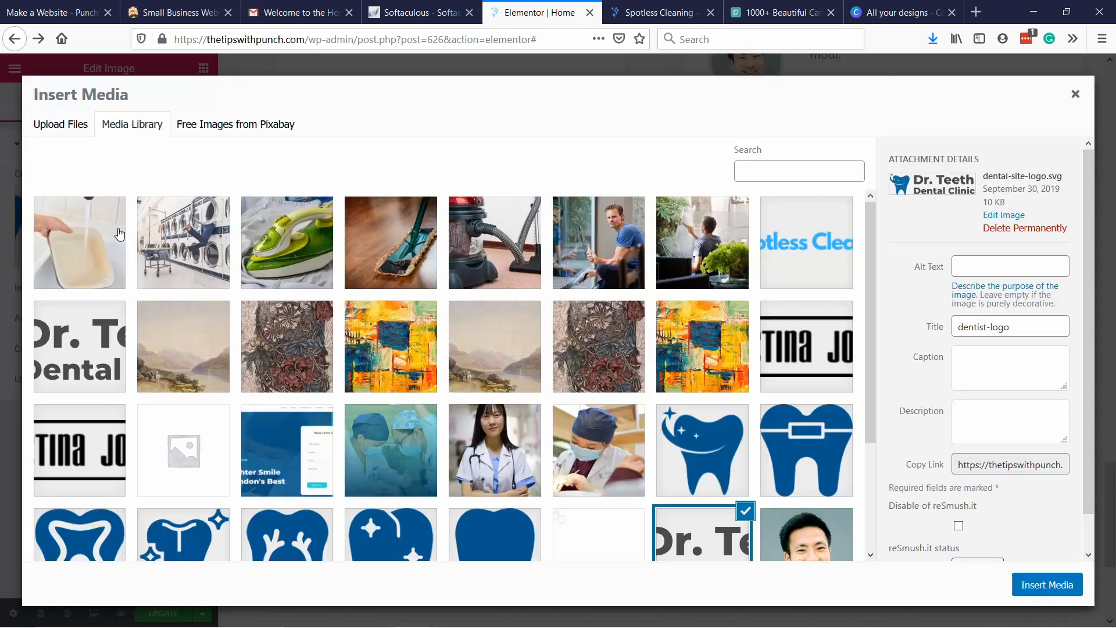
pyautogui.scroll(-2, 280, 330)
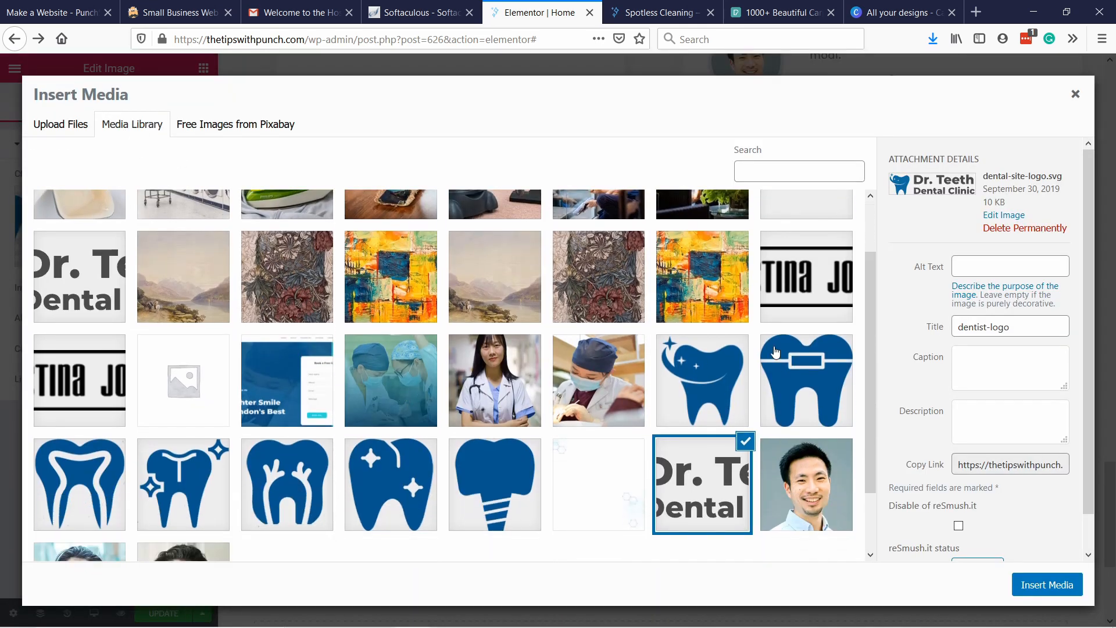
pyautogui.scroll(2, 465, 300)
pyautogui.click(822, 251)
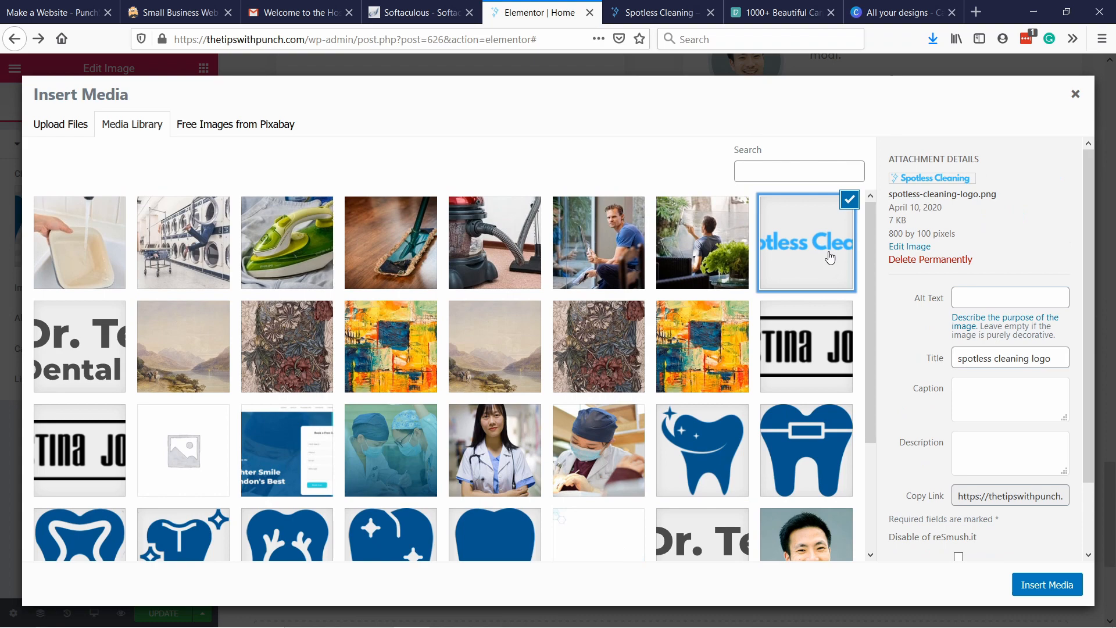
pyautogui.click(1046, 584)
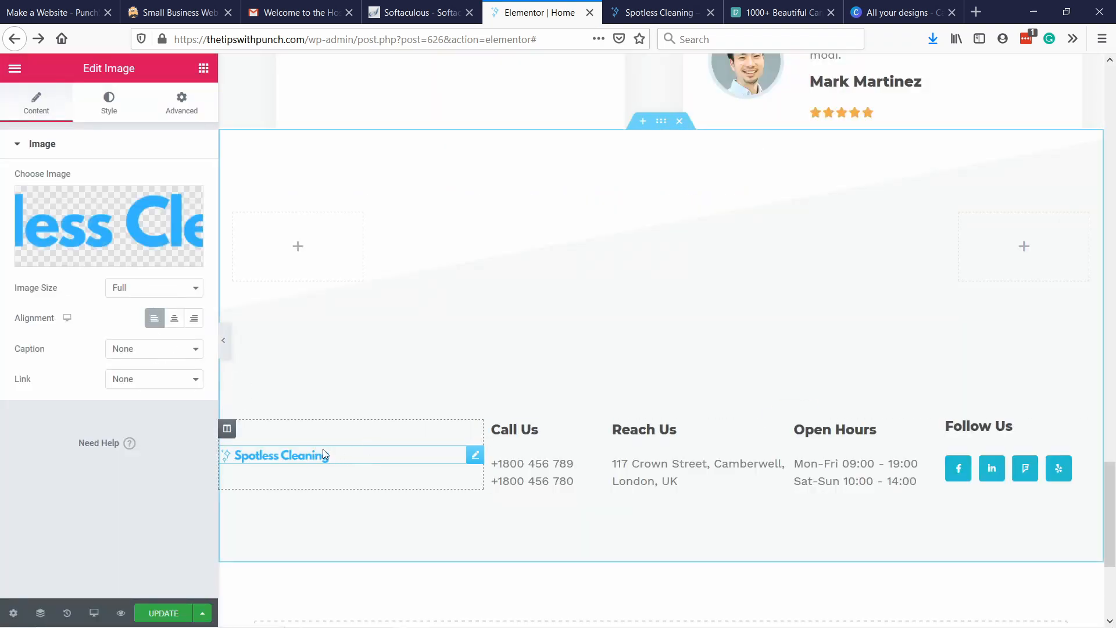
pyautogui.click(131, 301)
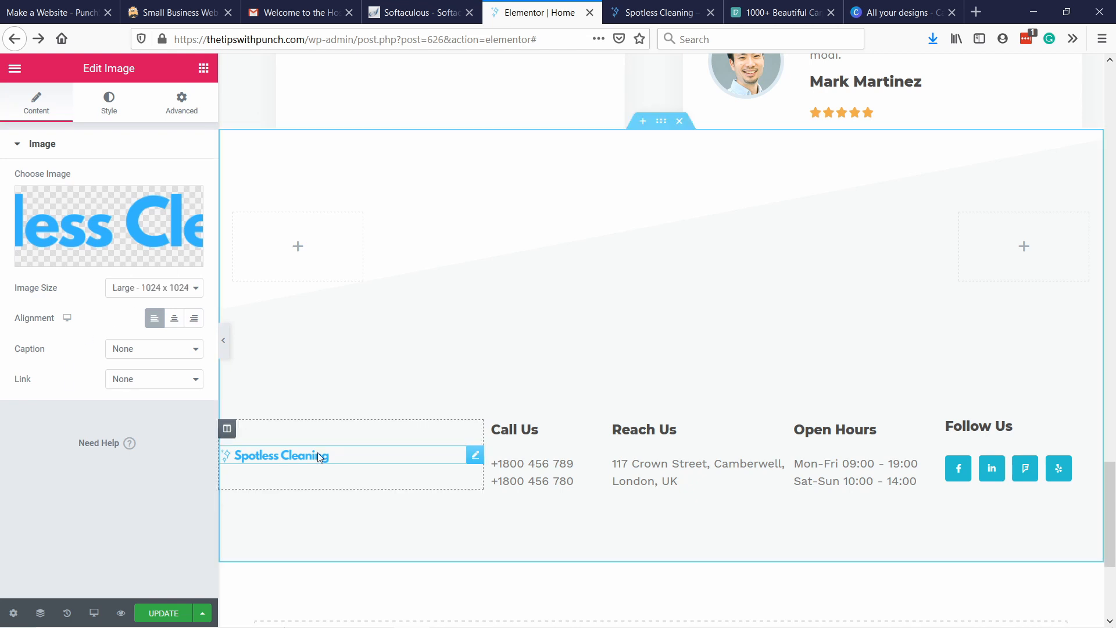
# Delete the column holding the logo from the footer section.
pyautogui.rightClick(367, 446)
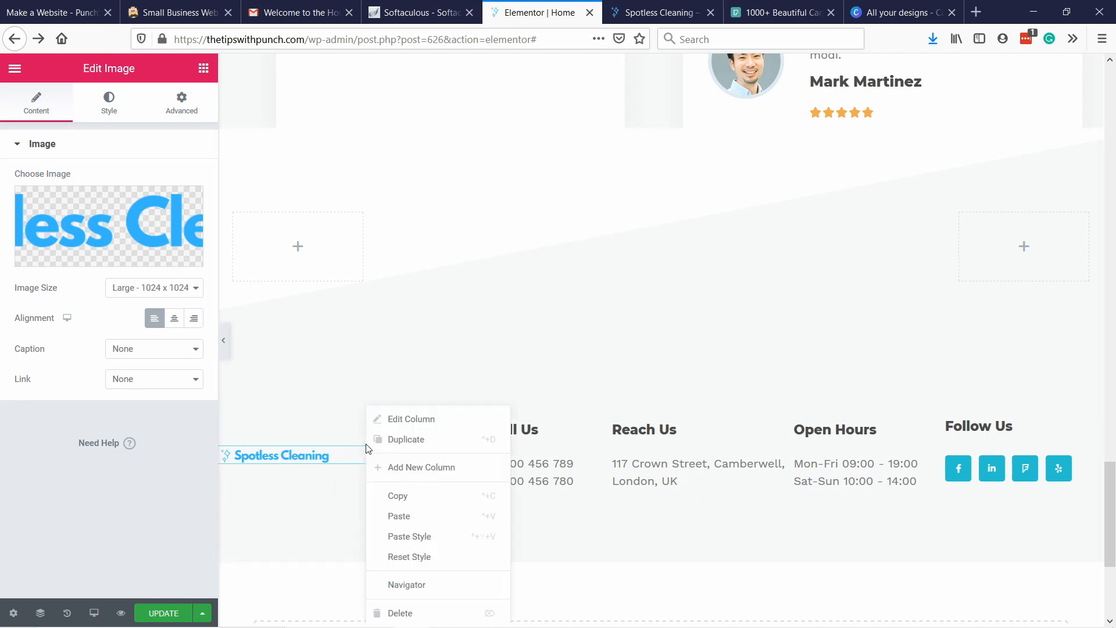
pyautogui.press('Delete')
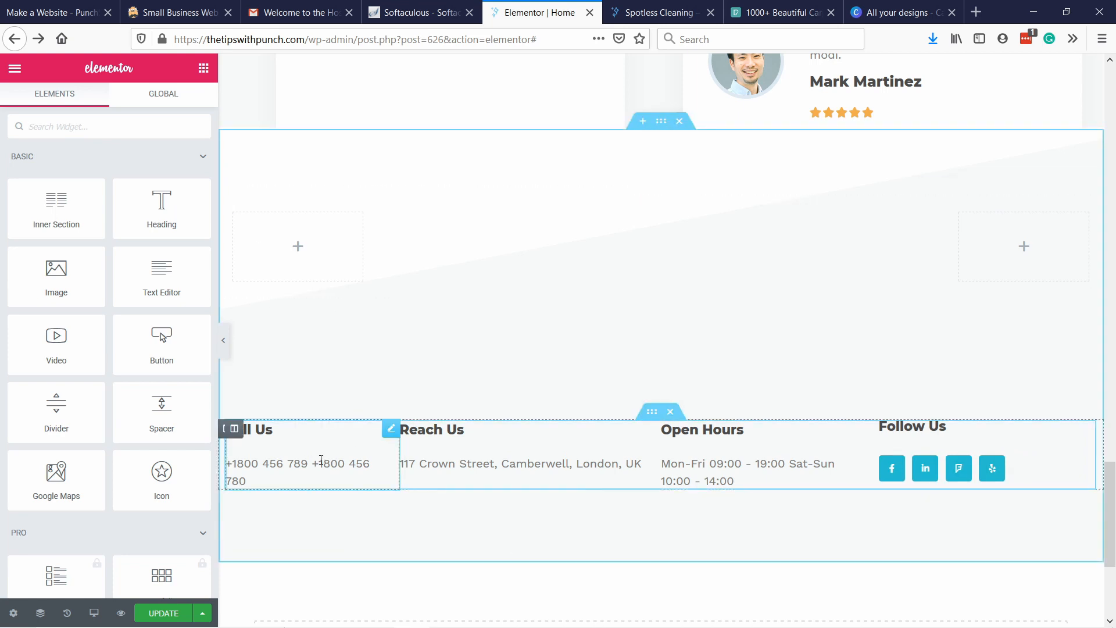
pyautogui.click(308, 462)
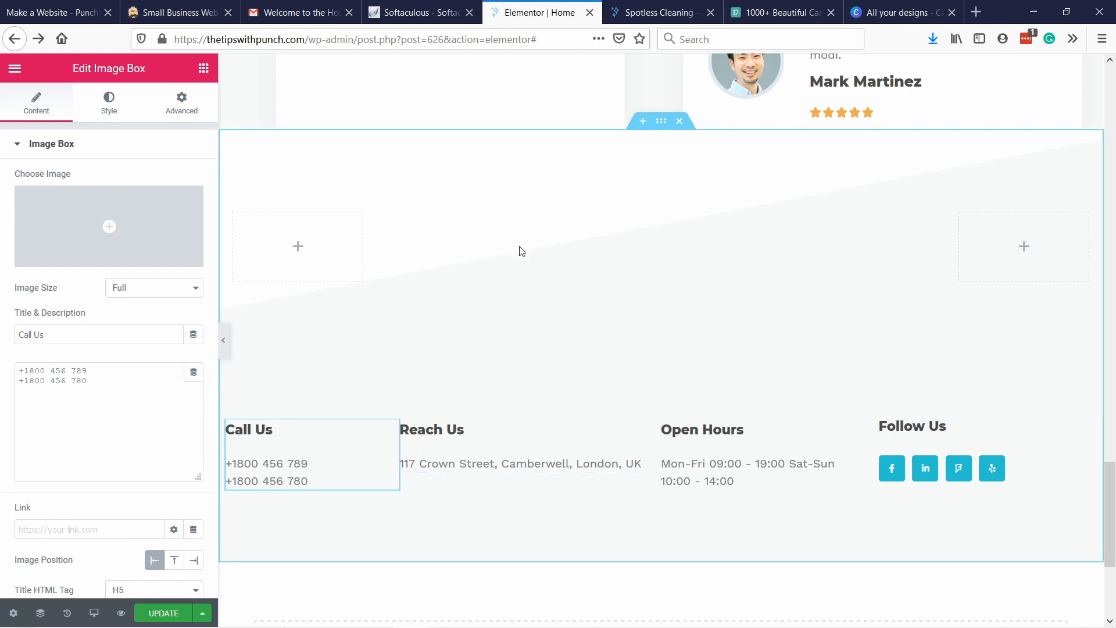
pyautogui.scroll(3, 551, 307)
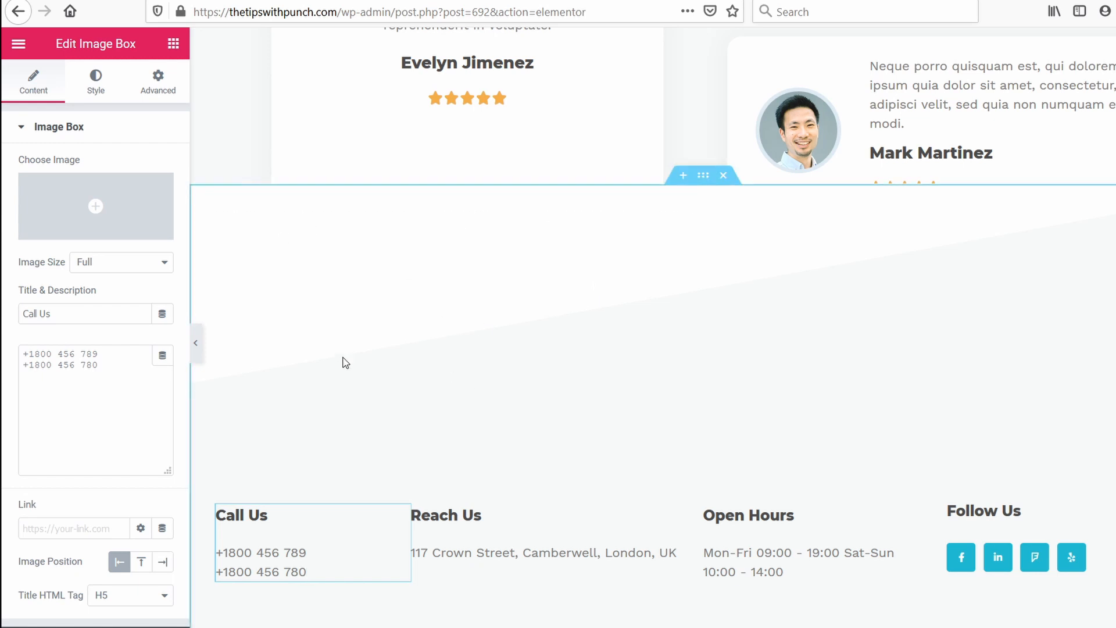
# Set both the top margin and the top padding of the footer section to 0 px.
pyautogui.rightClick(274, 216)
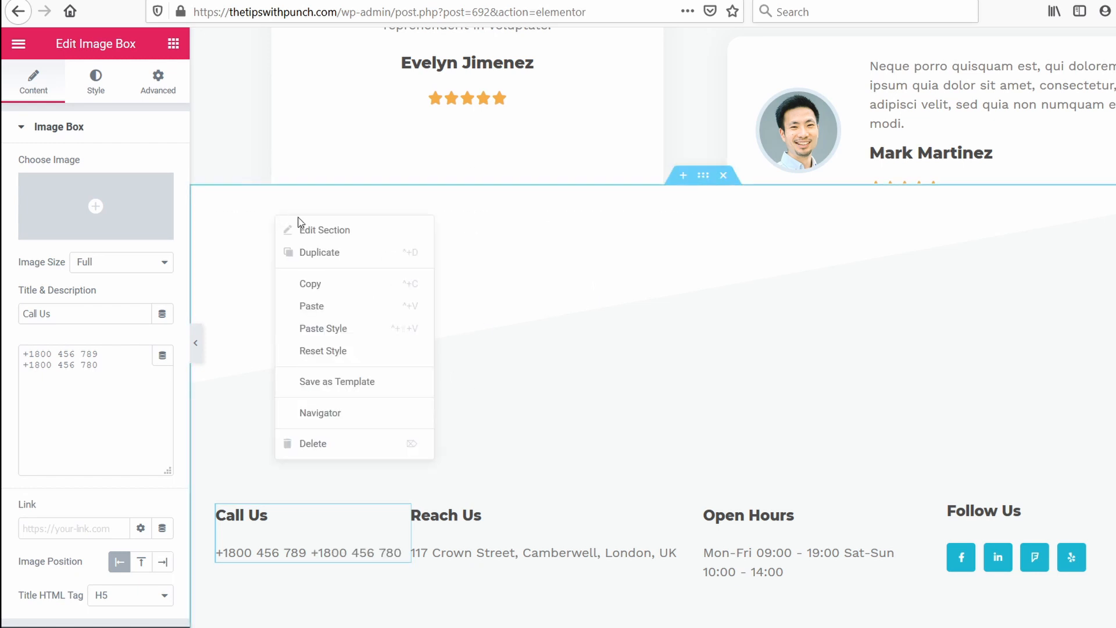
pyautogui.click(289, 231)
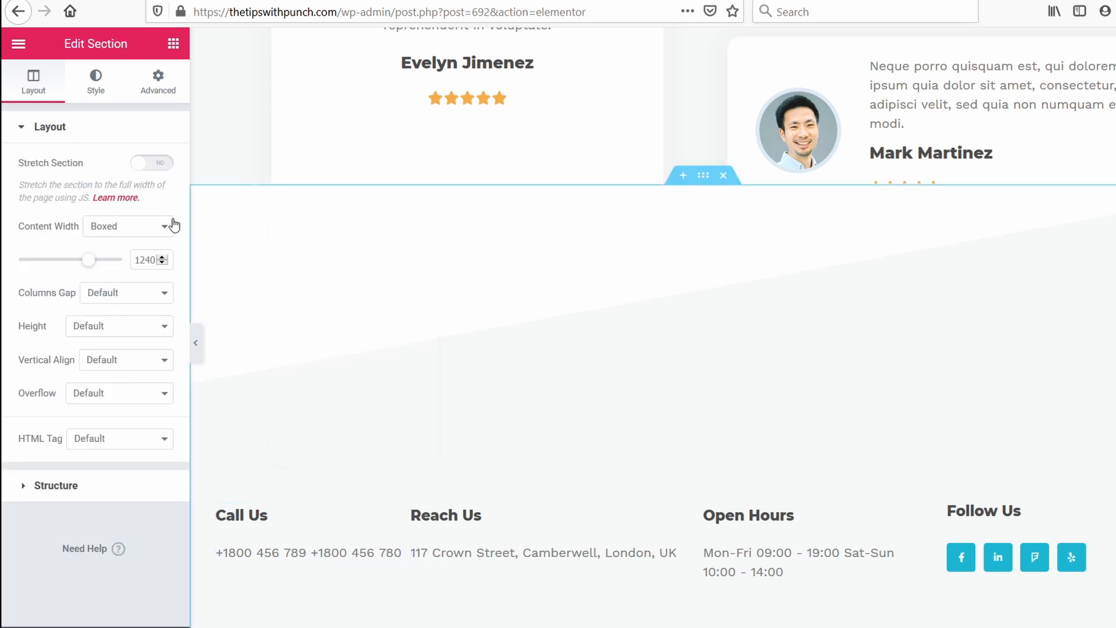
pyautogui.click(92, 90)
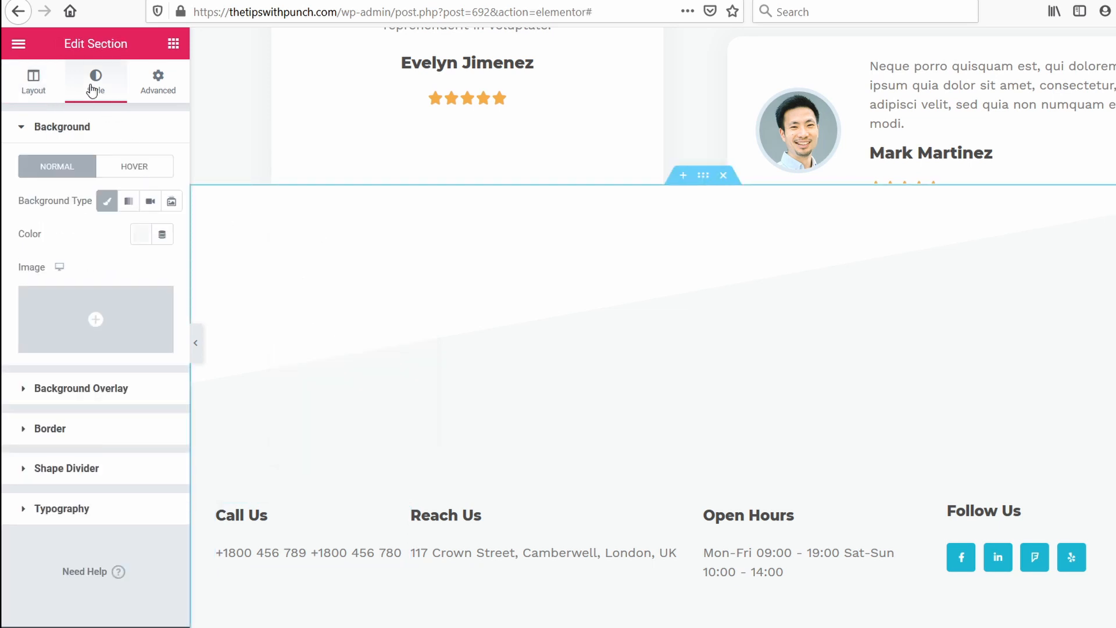
pyautogui.click(159, 92)
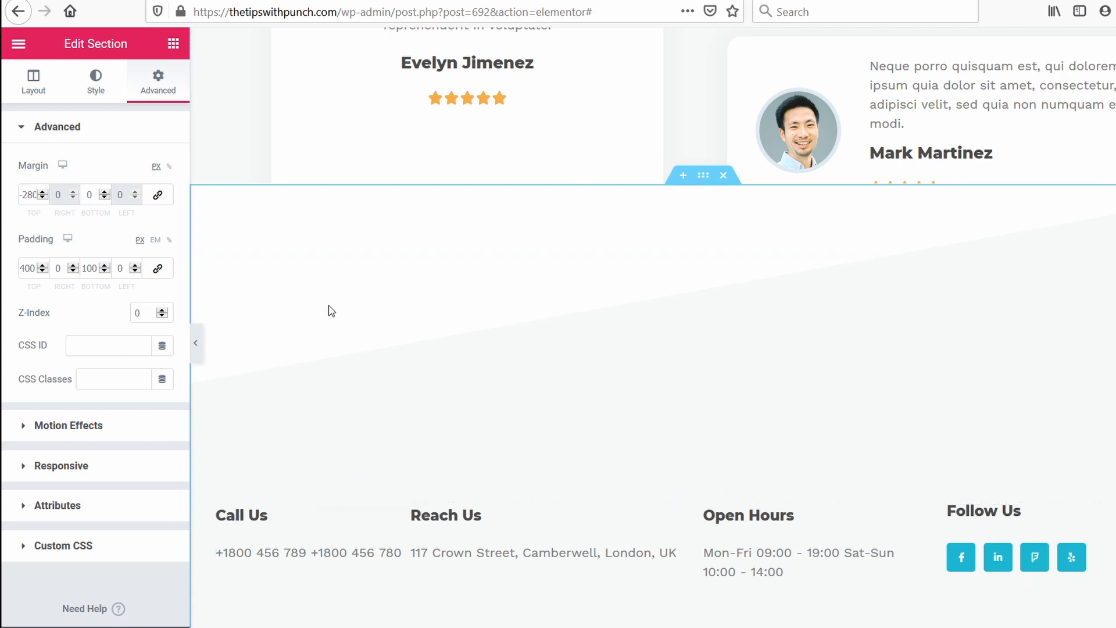
pyautogui.click(27, 195)
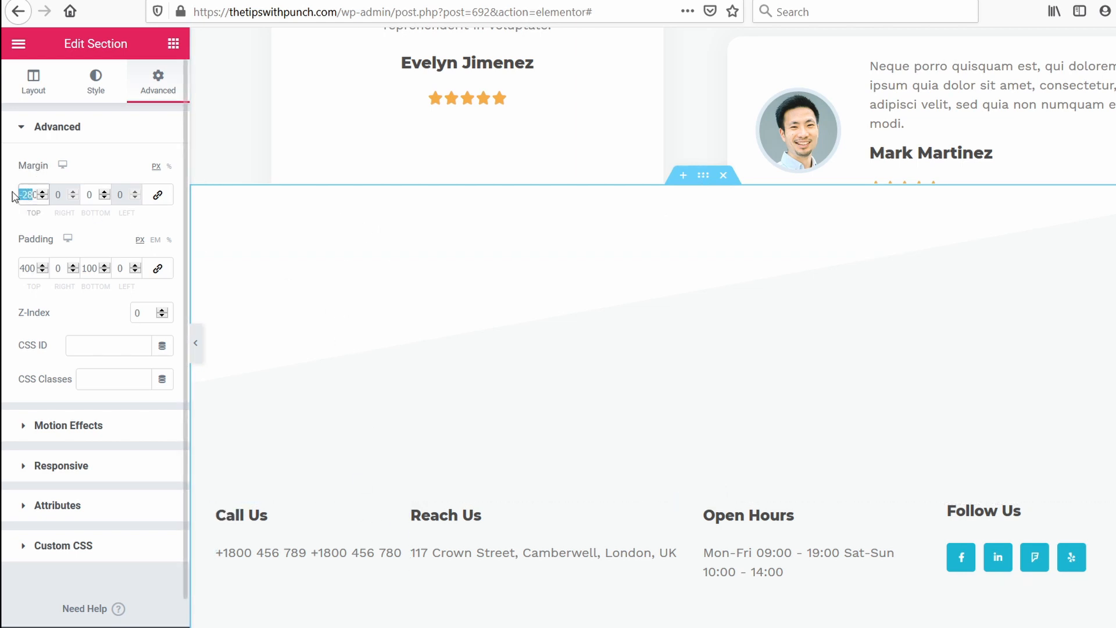
pyautogui.press('BackSpace')
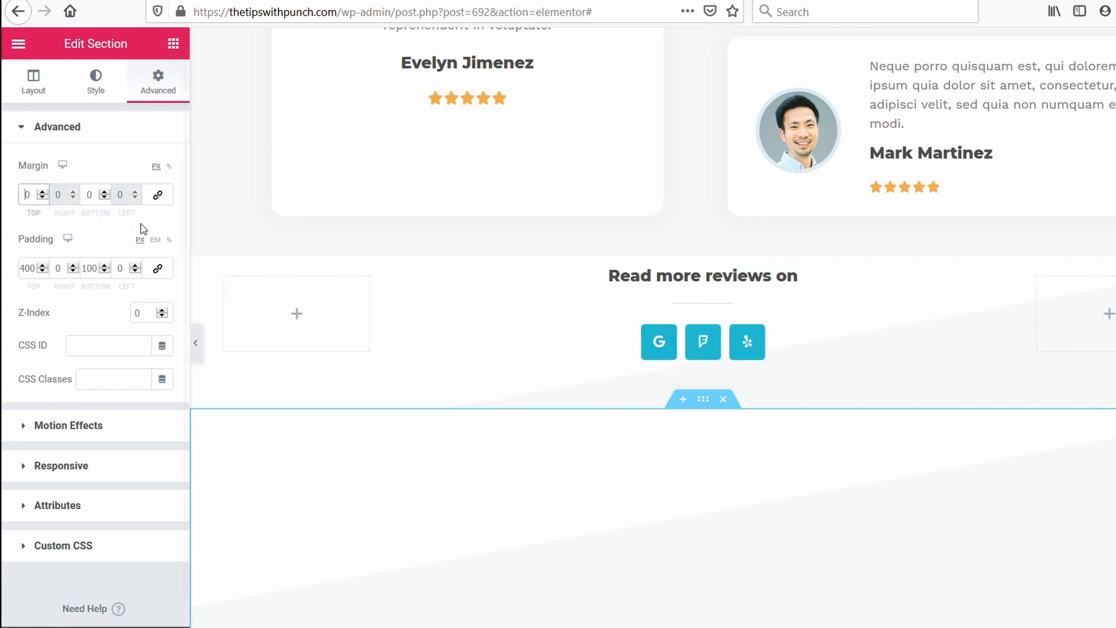
pyautogui.moveTo(25, 268); pyautogui.dragTo(4, 305)
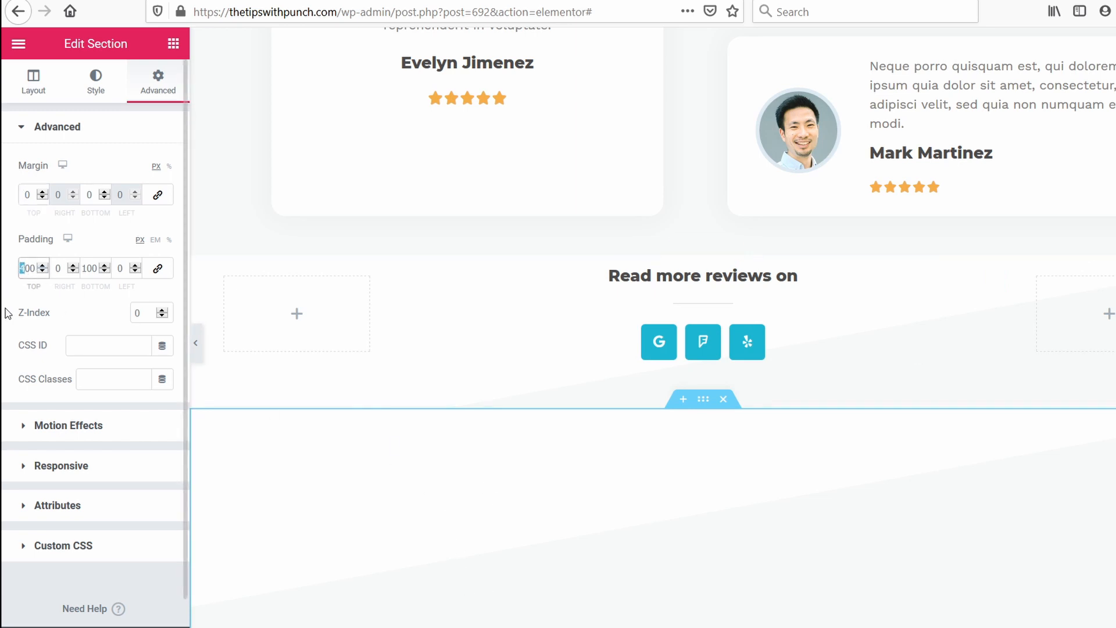
pyautogui.press('BackSpace')
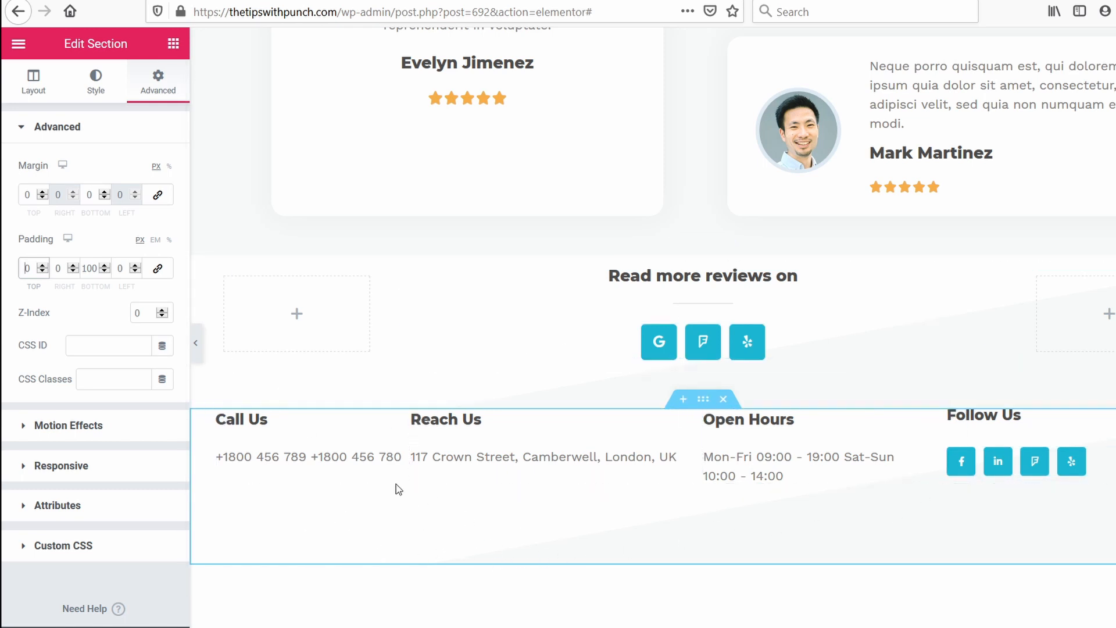
# Set the footer section's top shape divider to None.
pyautogui.click(100, 86)
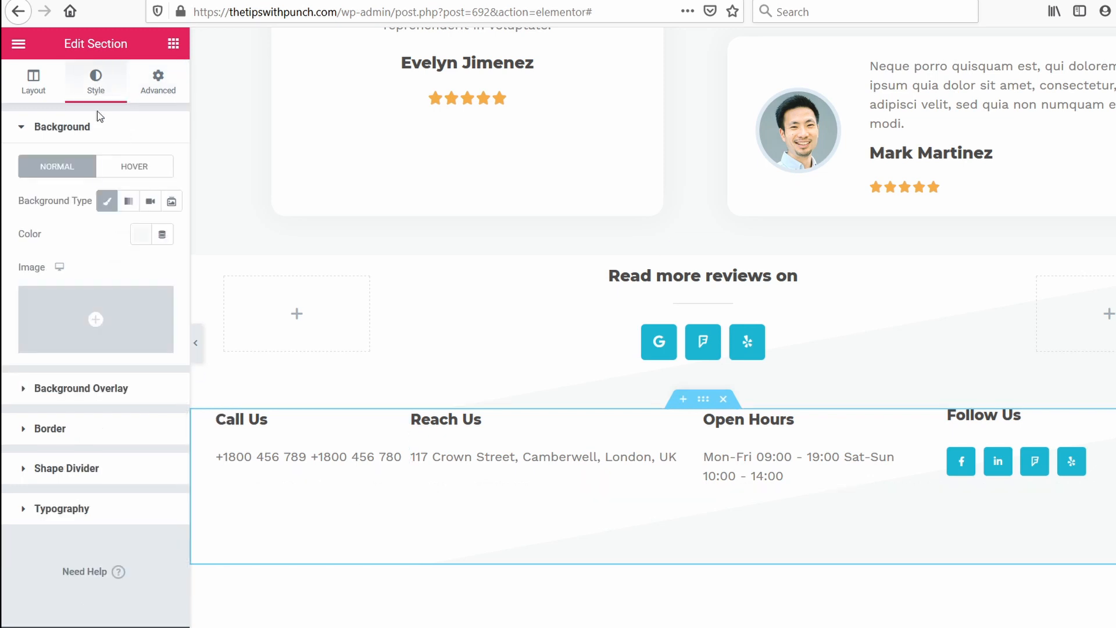
pyautogui.click(96, 468)
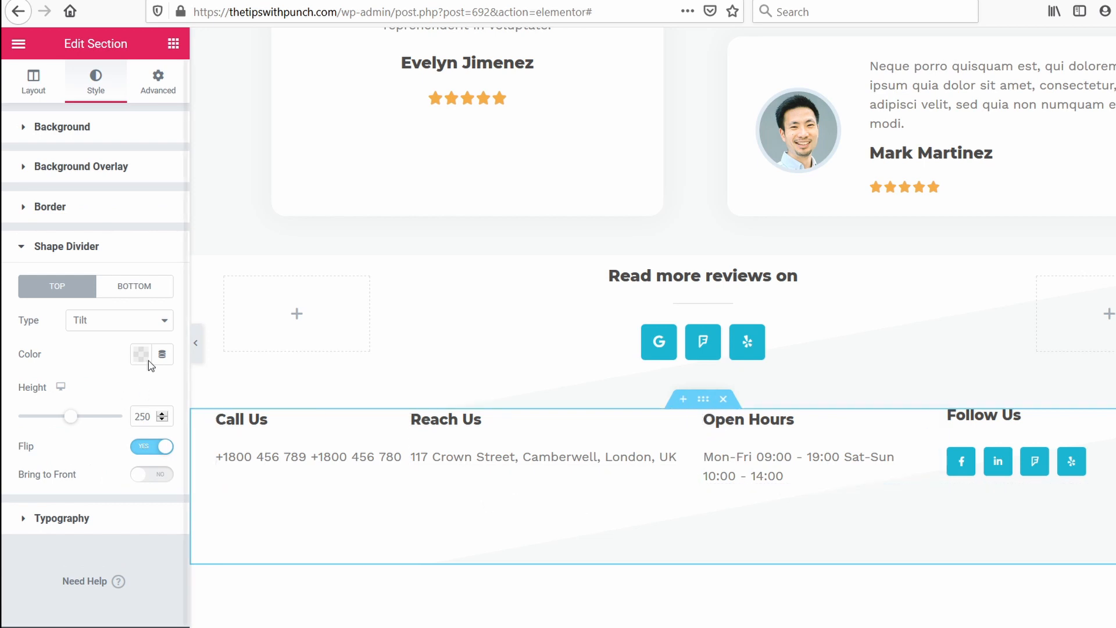
pyautogui.click(125, 326)
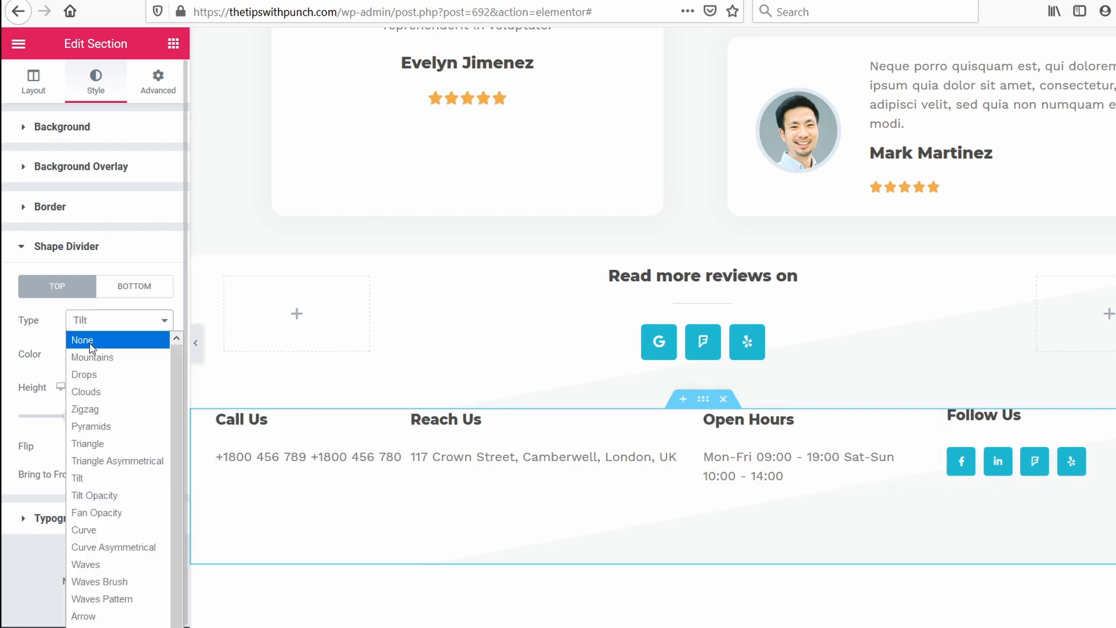
pyautogui.click(90, 343)
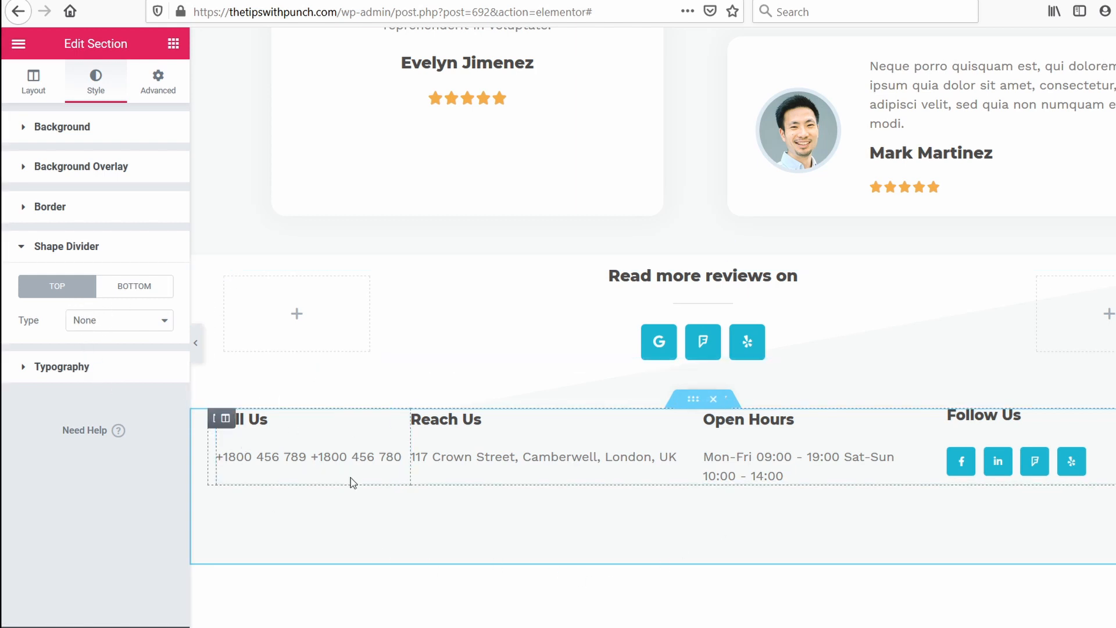
# Clear the background color of the footer section.
pyautogui.rightClick(256, 513)
pyautogui.click(299, 428)
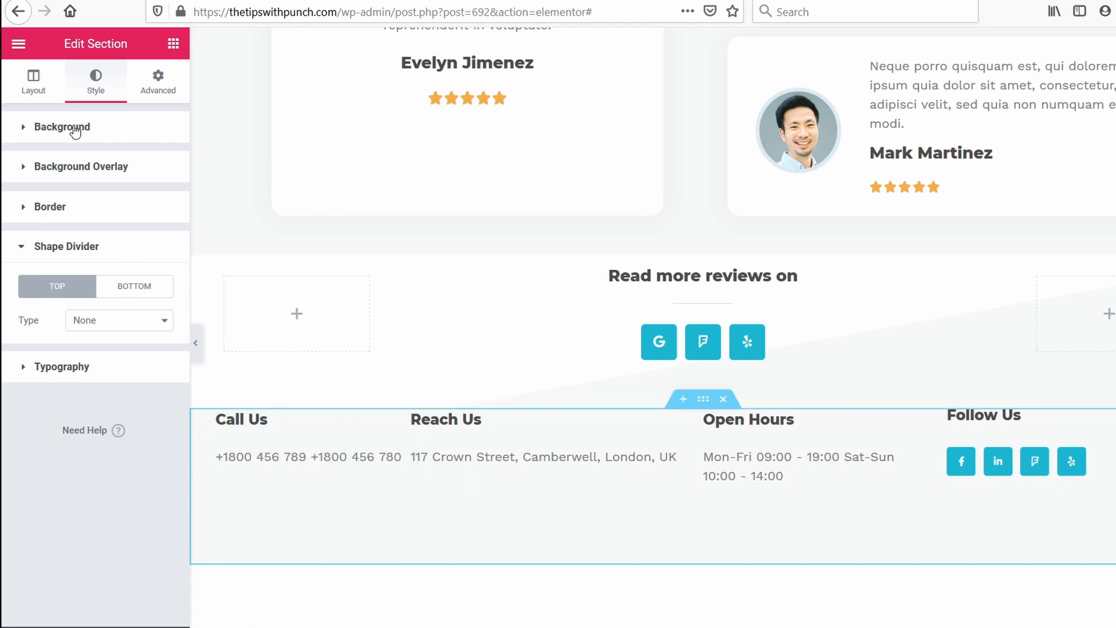
pyautogui.click(21, 132)
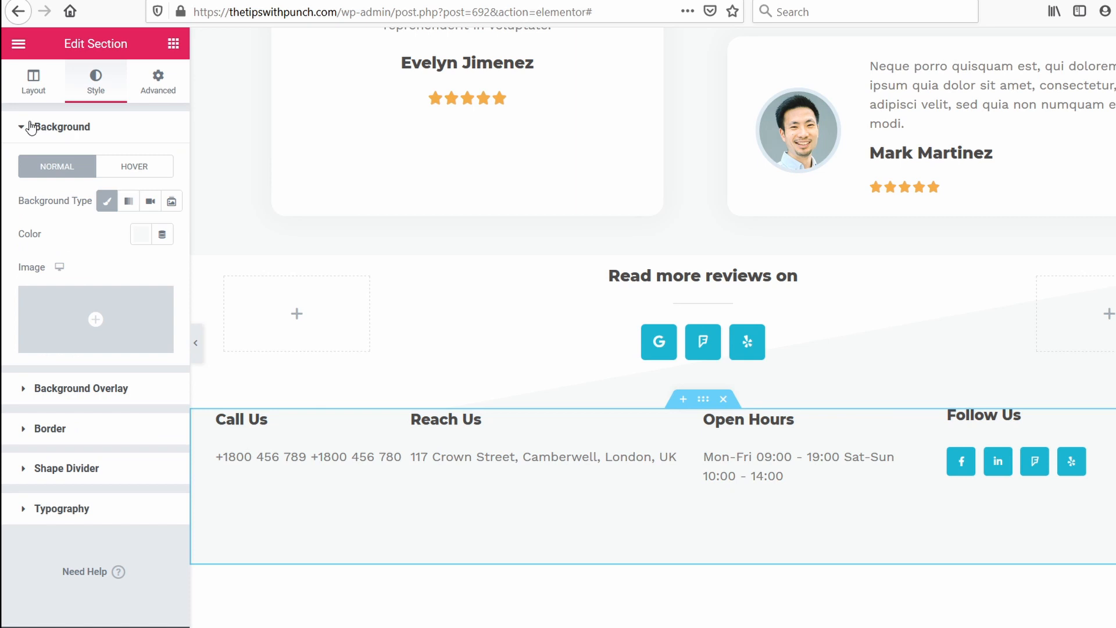
pyautogui.click(162, 235)
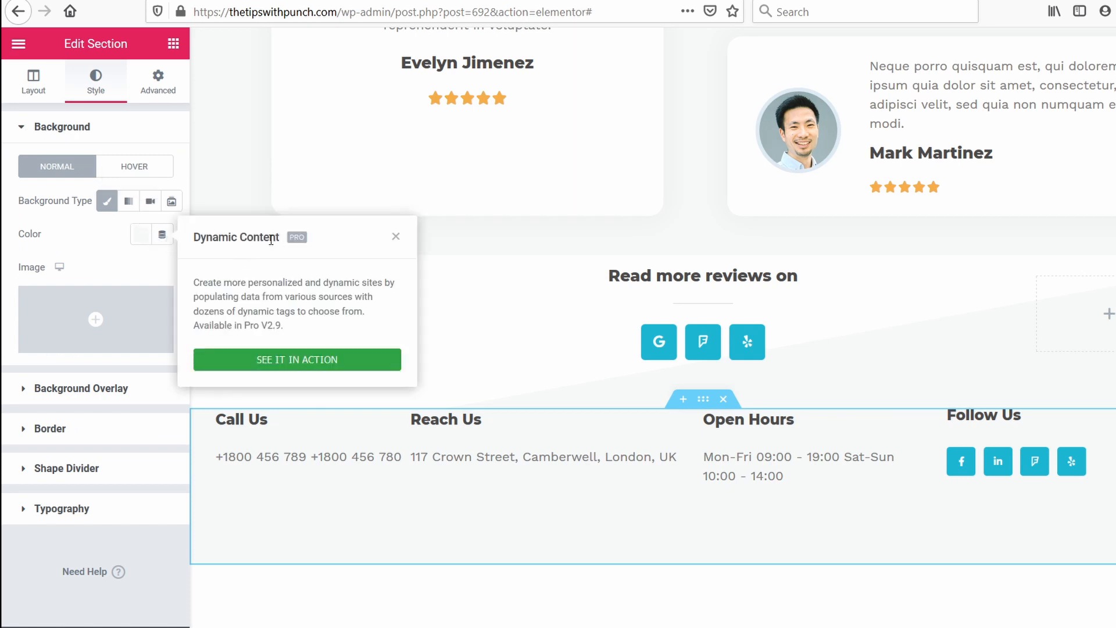
pyautogui.click(146, 235)
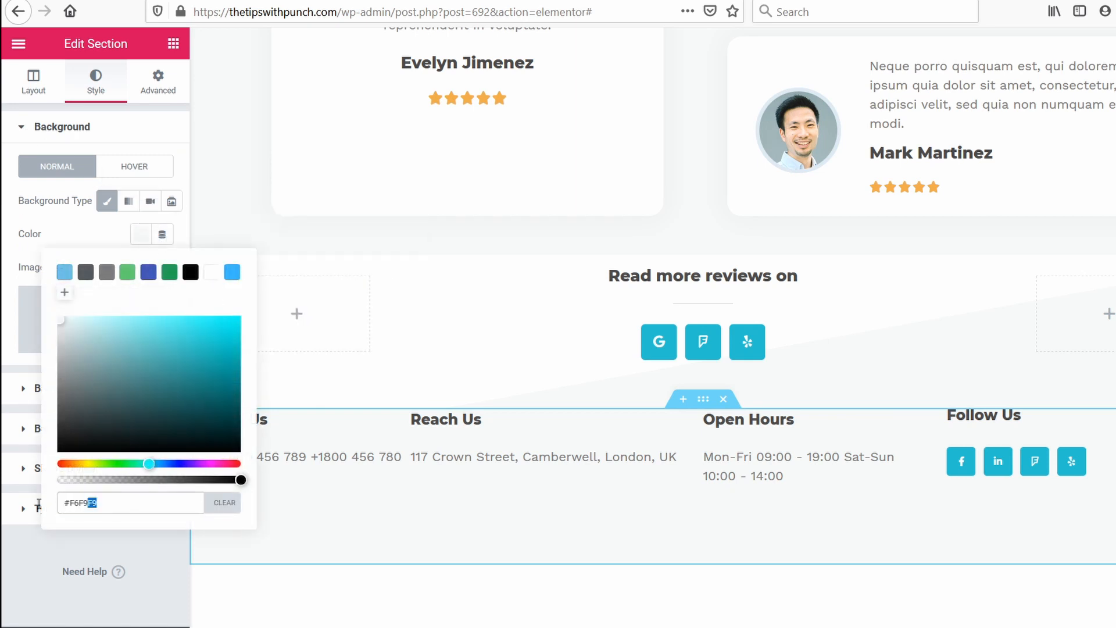
pyautogui.press('BackSpace')
pyautogui.click(221, 505)
pyautogui.click(68, 226)
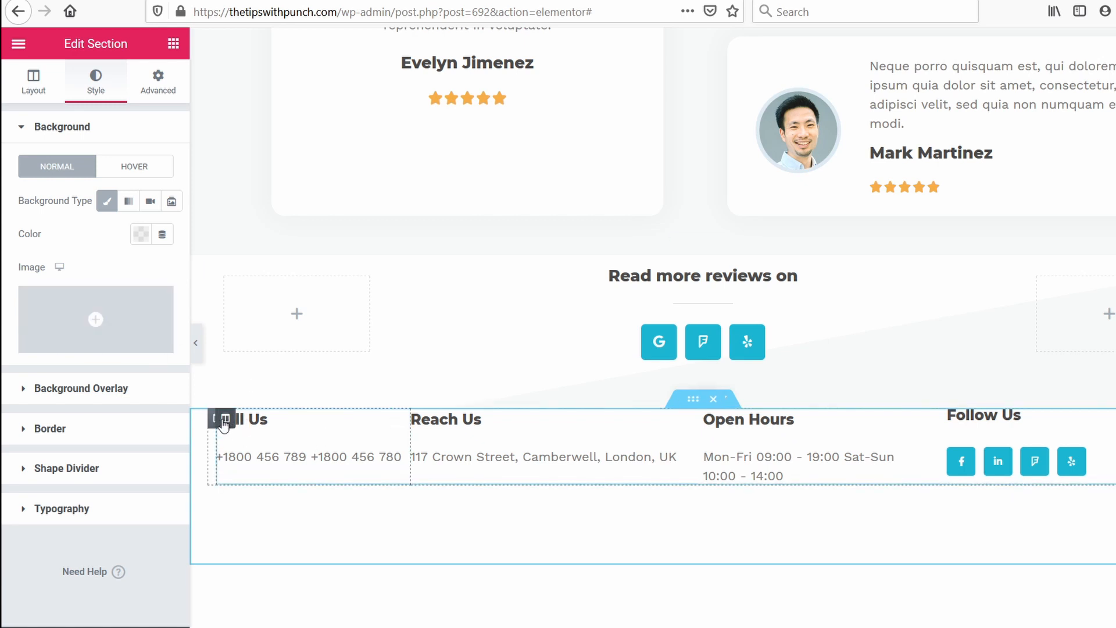
# Try a 50 px top margin on the footer section and undo it.
pyautogui.click(155, 85)
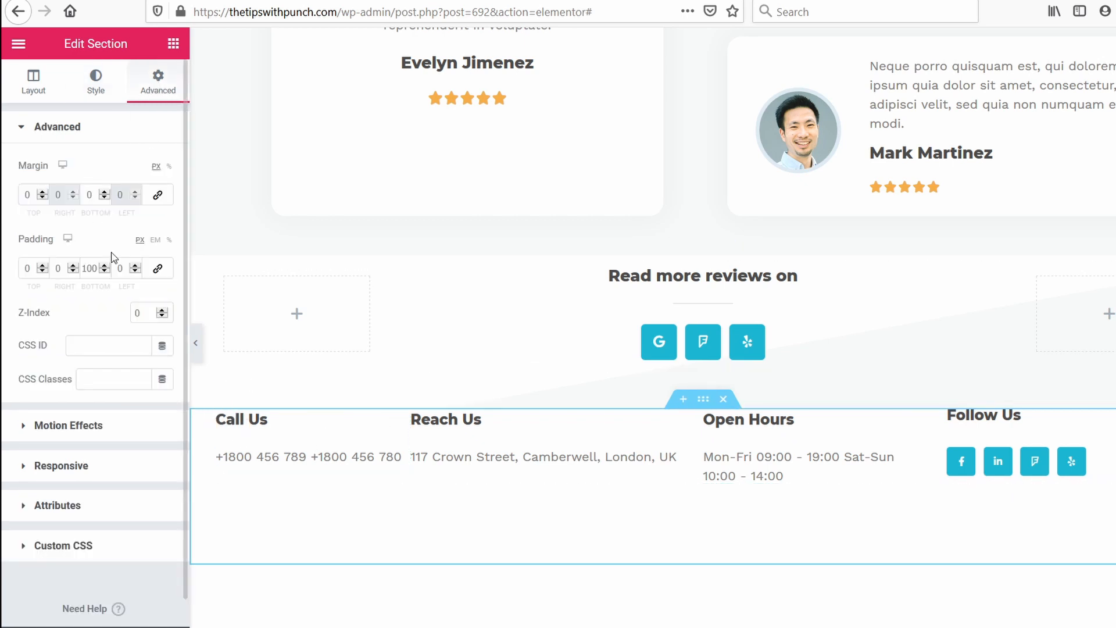
pyautogui.moveTo(32, 196); pyautogui.dragTo(15, 198)
pyautogui.write('50')
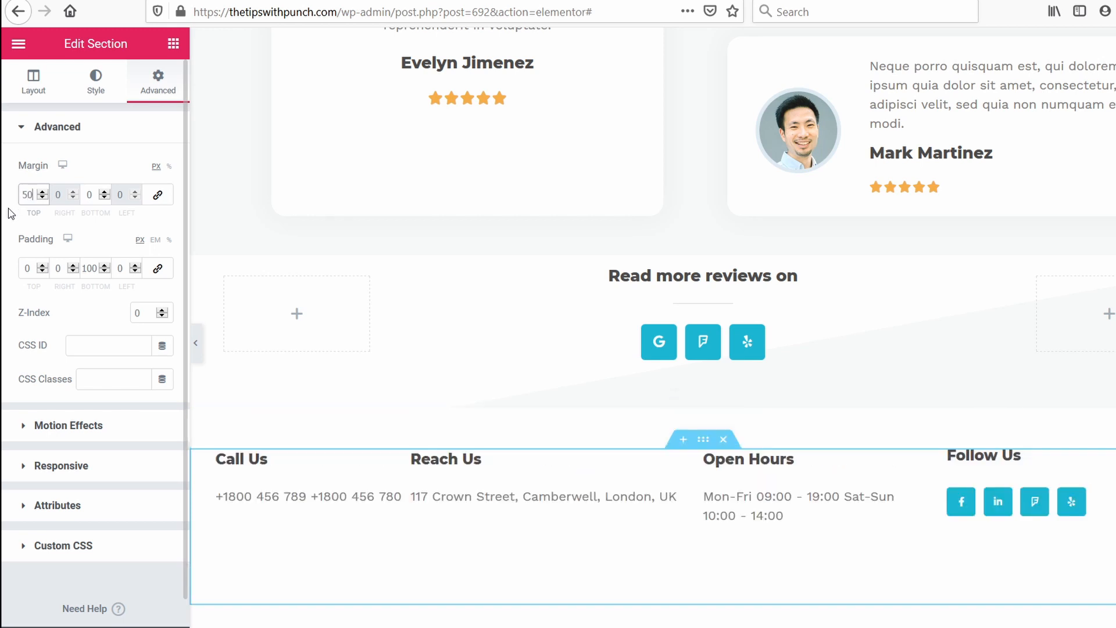
pyautogui.hotkey('ctrl', 'z')
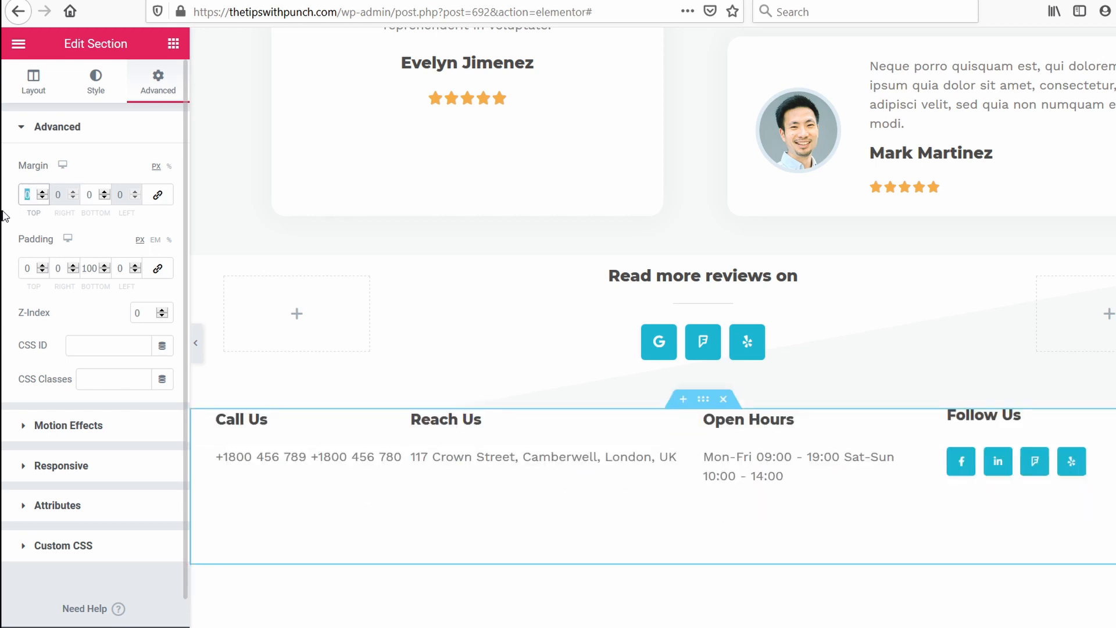
# Set the footer section's top padding to 50 px.
pyautogui.moveTo(26, 268); pyautogui.dragTo(17, 266)
pyautogui.write('50')
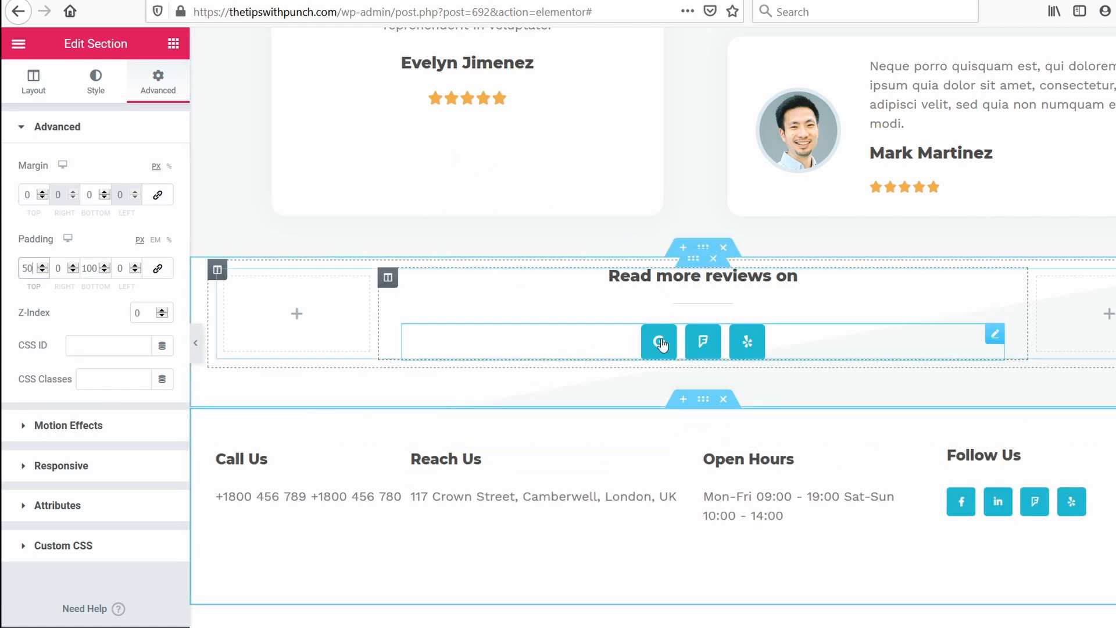
# Set the top shape divider of the "Read more reviews on" section to None and check its bottom divider.
pyautogui.rightClick(317, 390)
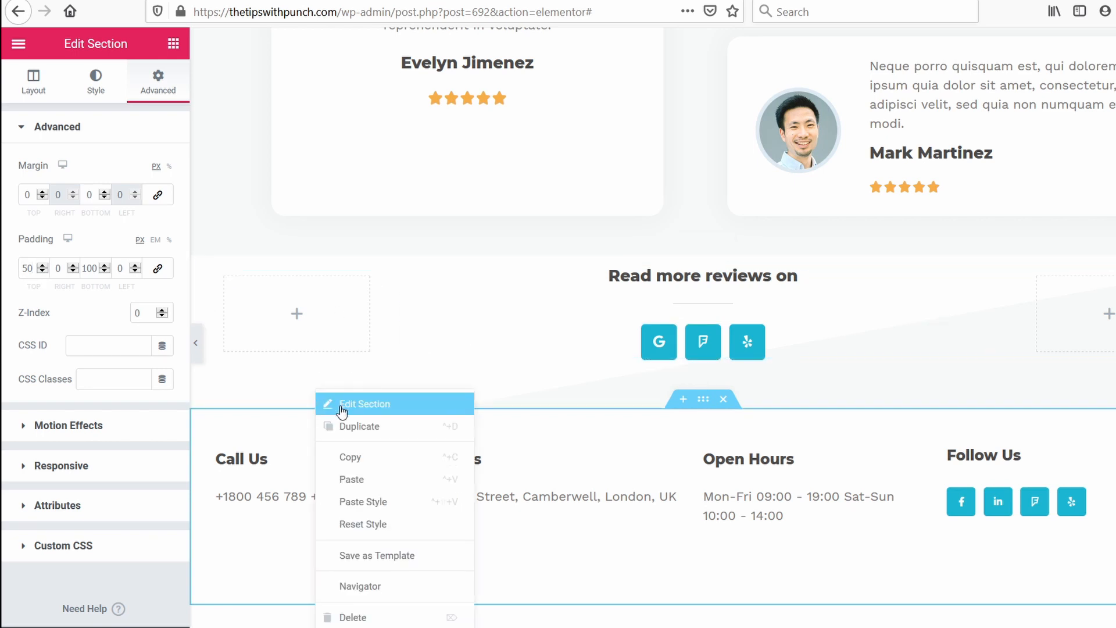
pyautogui.click(341, 410)
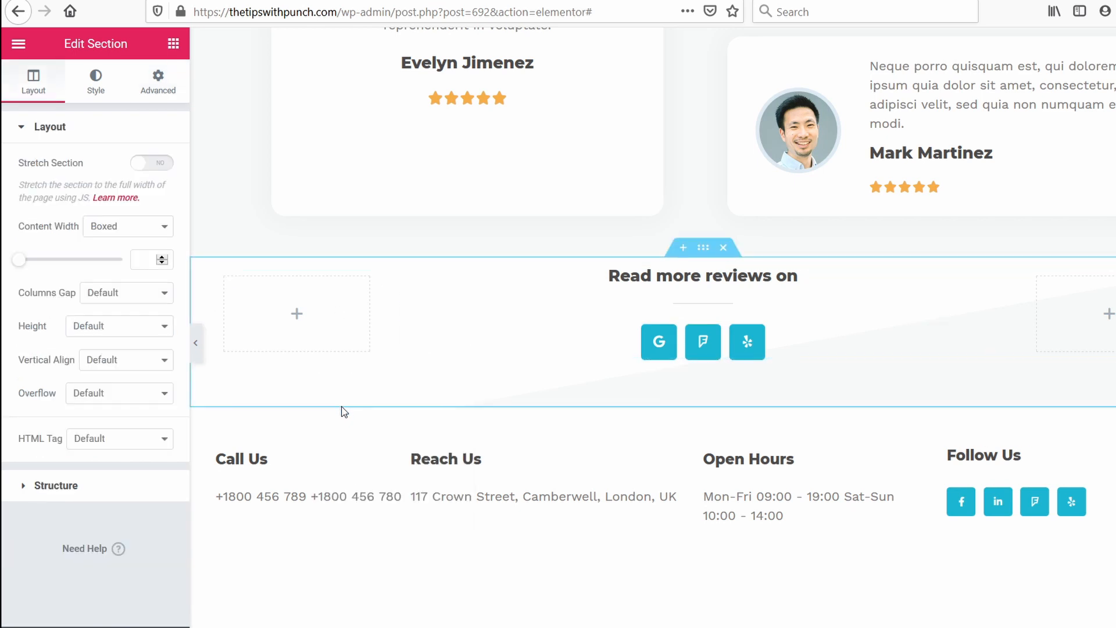
pyautogui.click(97, 92)
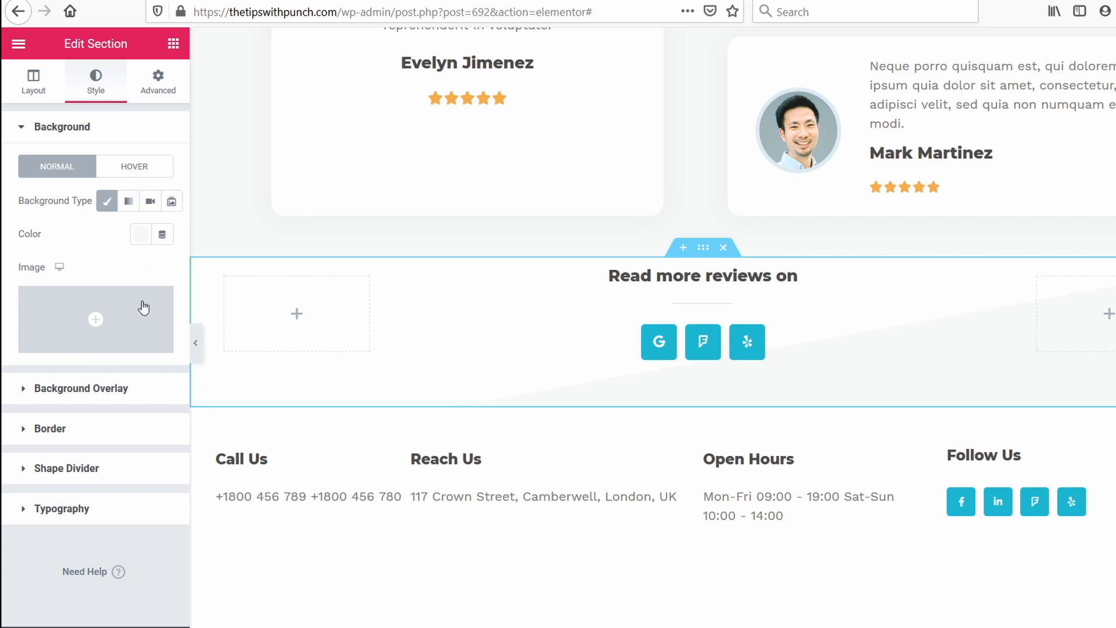
pyautogui.click(86, 482)
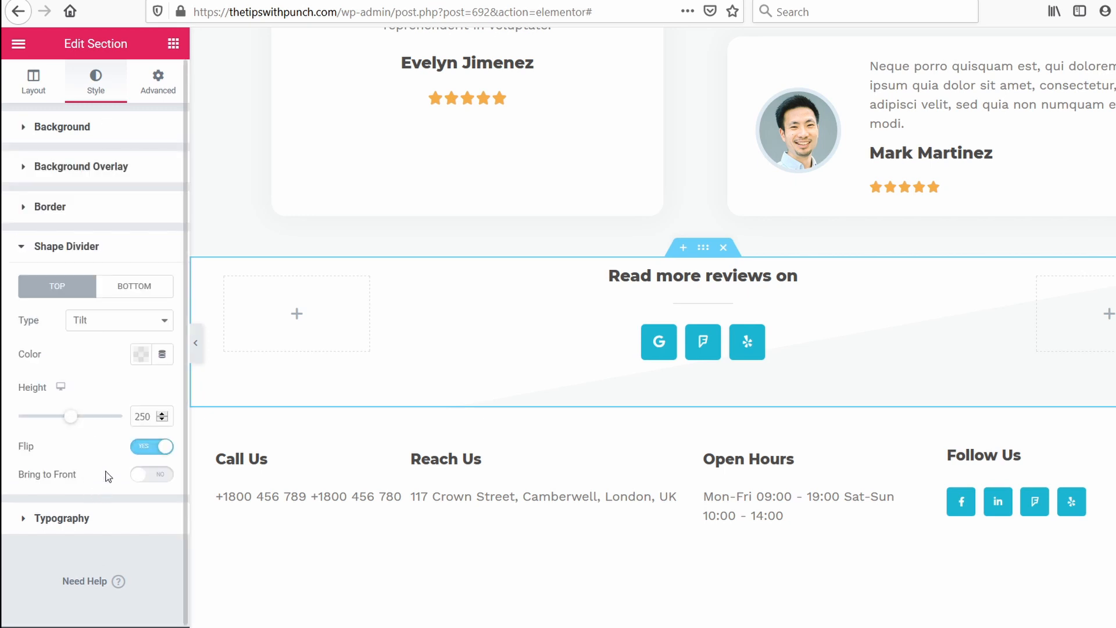
pyautogui.click(103, 330)
pyautogui.click(103, 337)
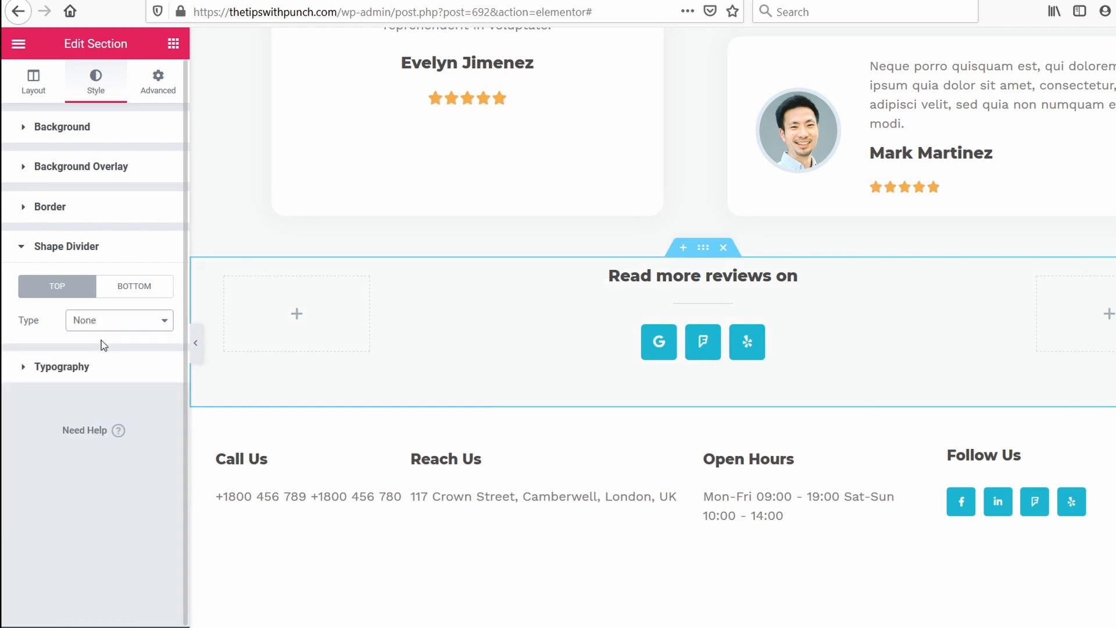
pyautogui.click(125, 291)
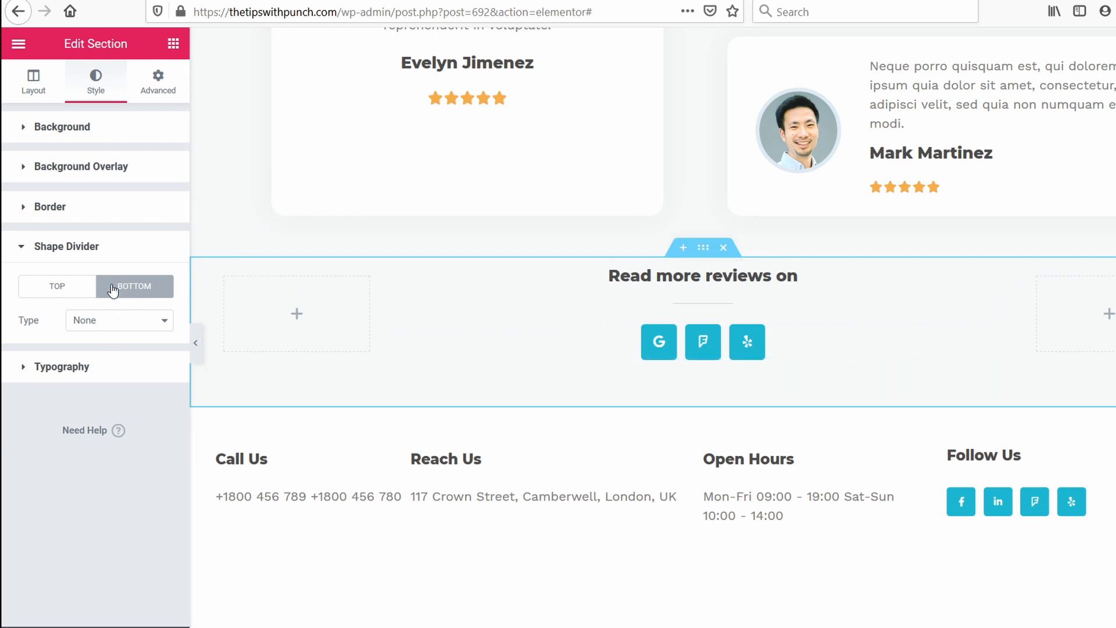
# Try the Arrow bottom shape divider on the "Read more reviews on" section, and settle on Pyramids.
pyautogui.click(100, 325)
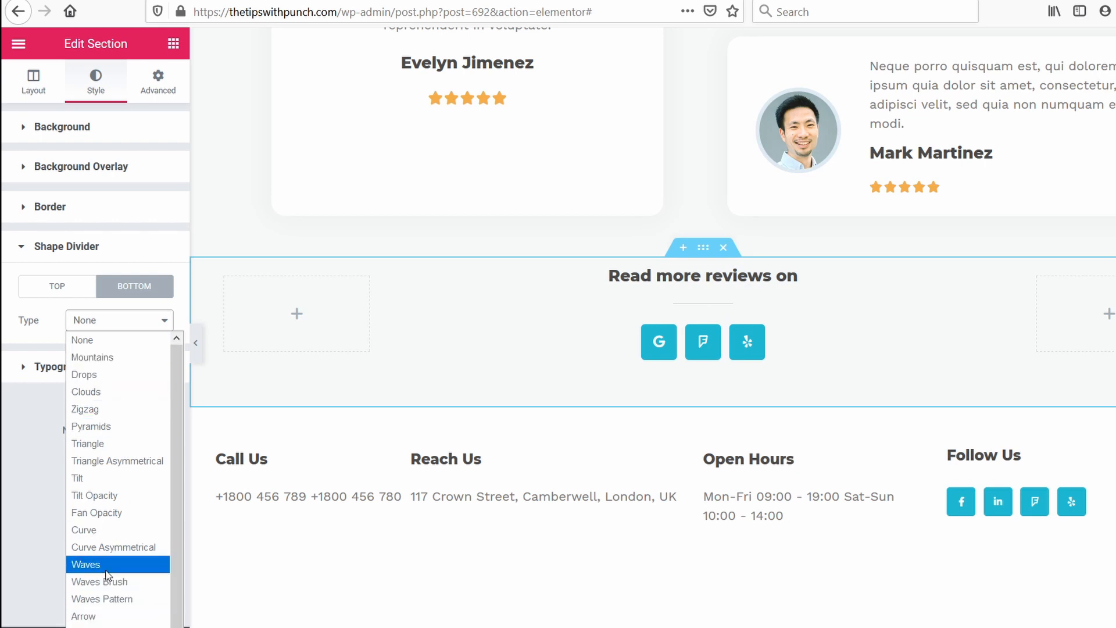
pyautogui.click(88, 615)
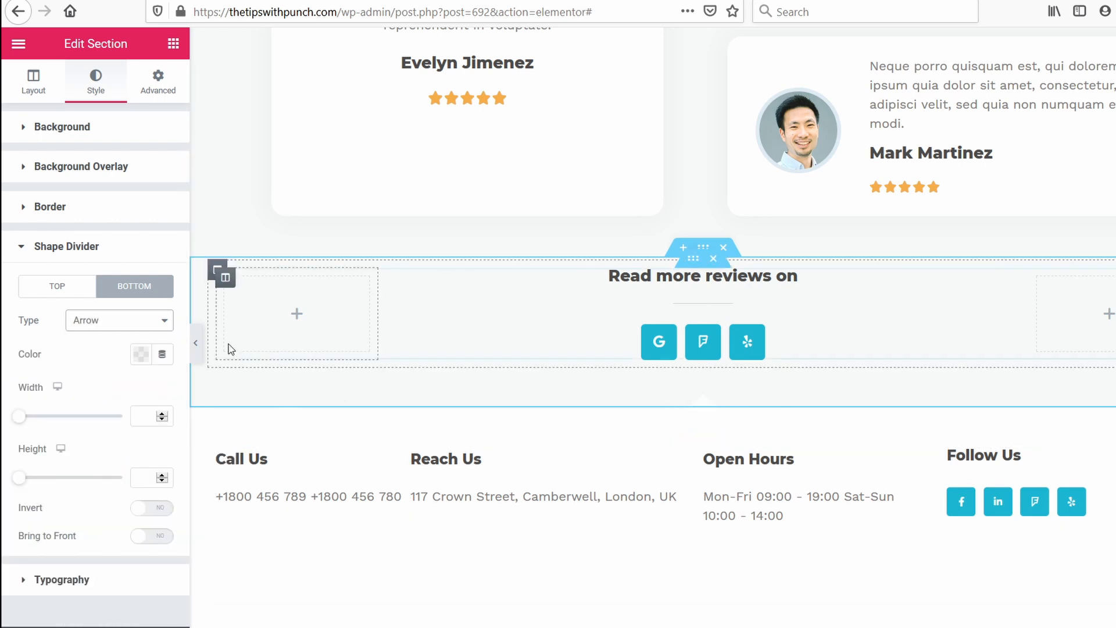
pyautogui.click(107, 321)
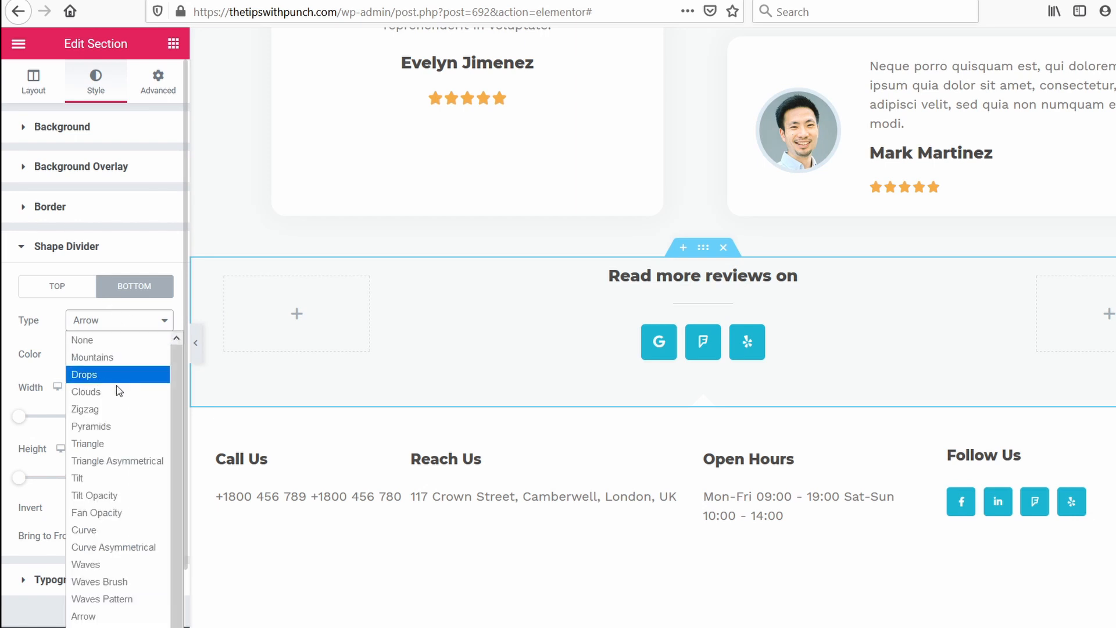
pyautogui.click(93, 426)
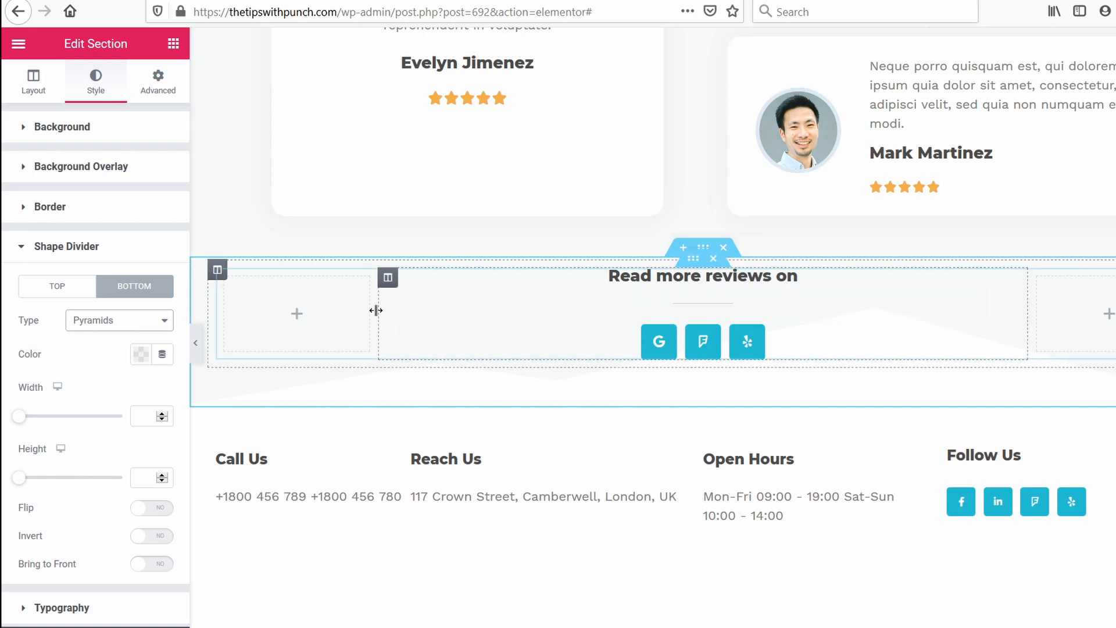
pyautogui.scroll(10, 708, 364)
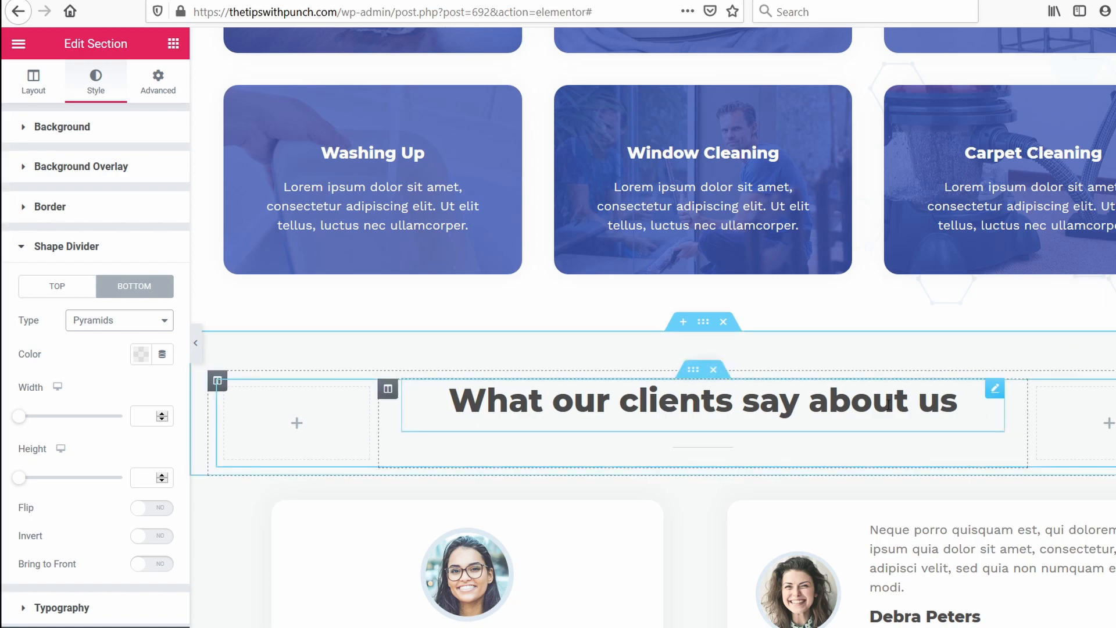
pyautogui.scroll(-10, 934, 444)
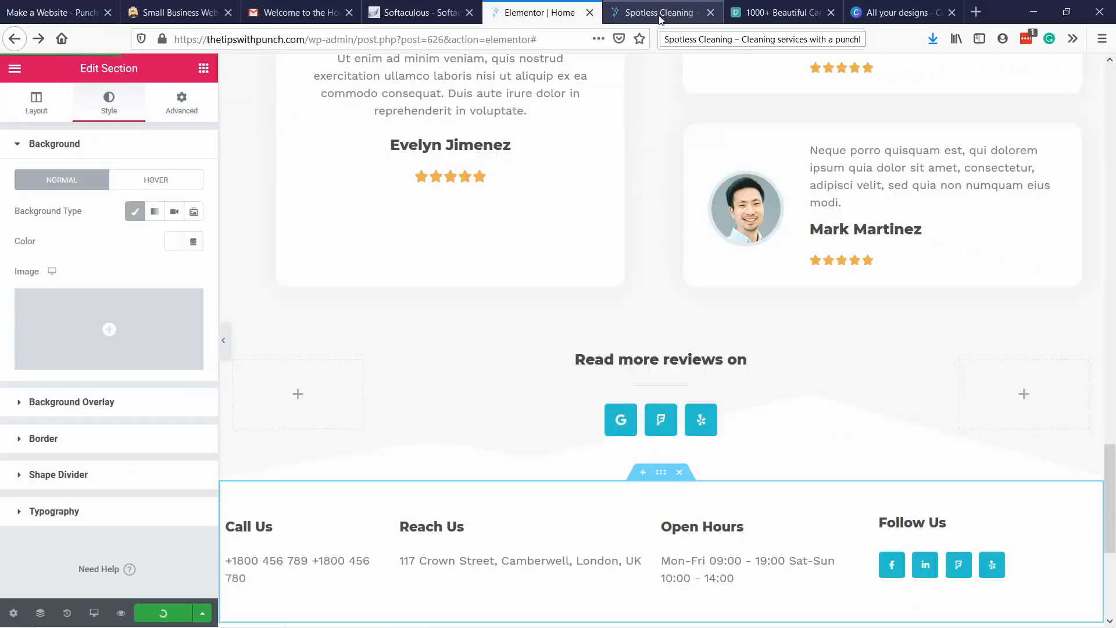
# Switch to the live Spotless Cleaning site and reload its homepage.
pyautogui.moveTo(567, 613)
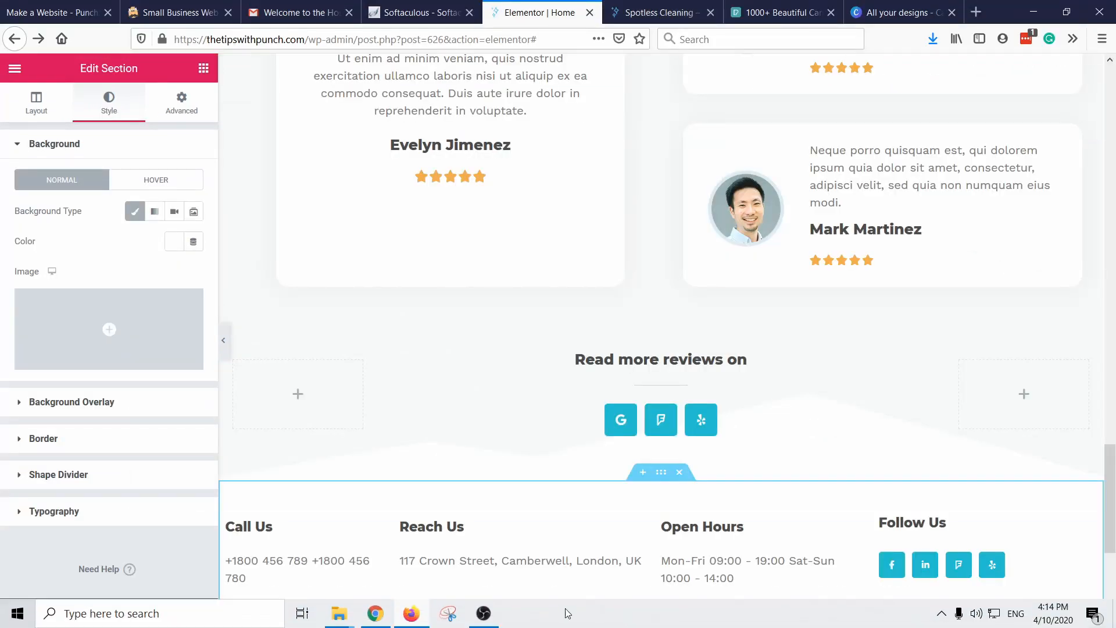
pyautogui.click(498, 619)
pyautogui.click(615, 16)
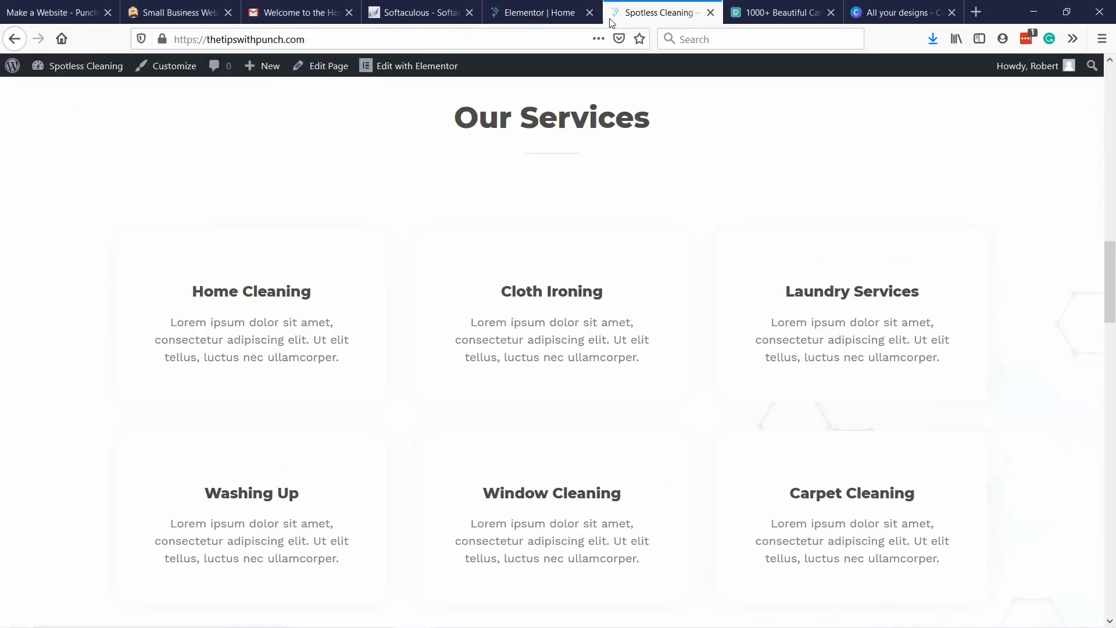
pyautogui.click(429, 31)
pyautogui.press('Return')
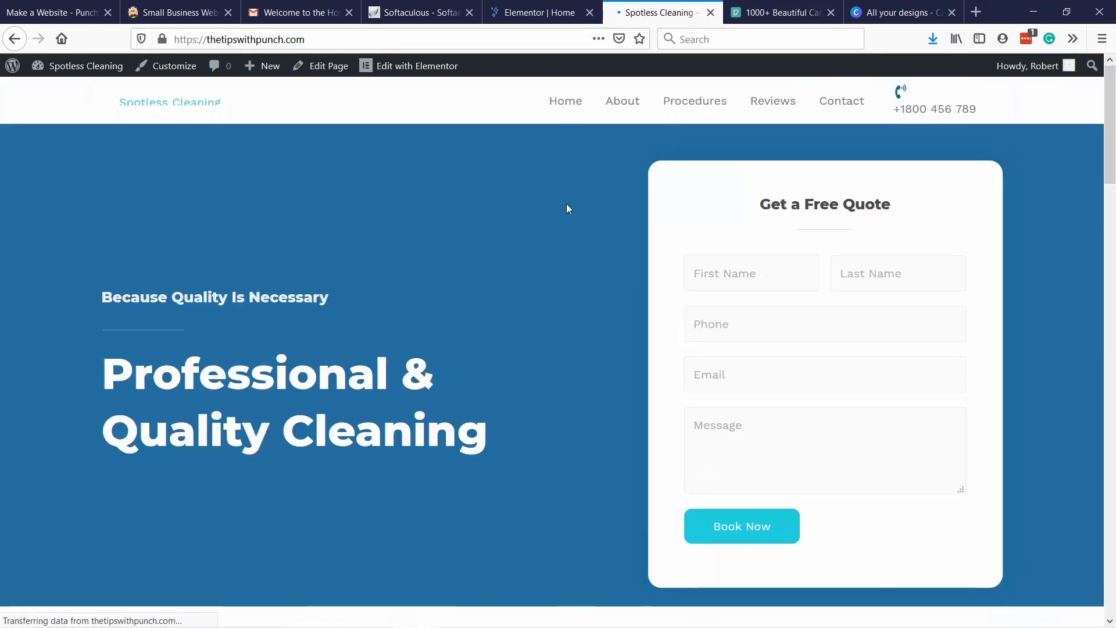
# Examine the live homepage's quote banner, service cards, testimonials, reviews section and footer, checking the spacing between the banner and the cards.
pyautogui.scroll(-5, 567, 204)
pyautogui.scroll(-10, 583, 209)
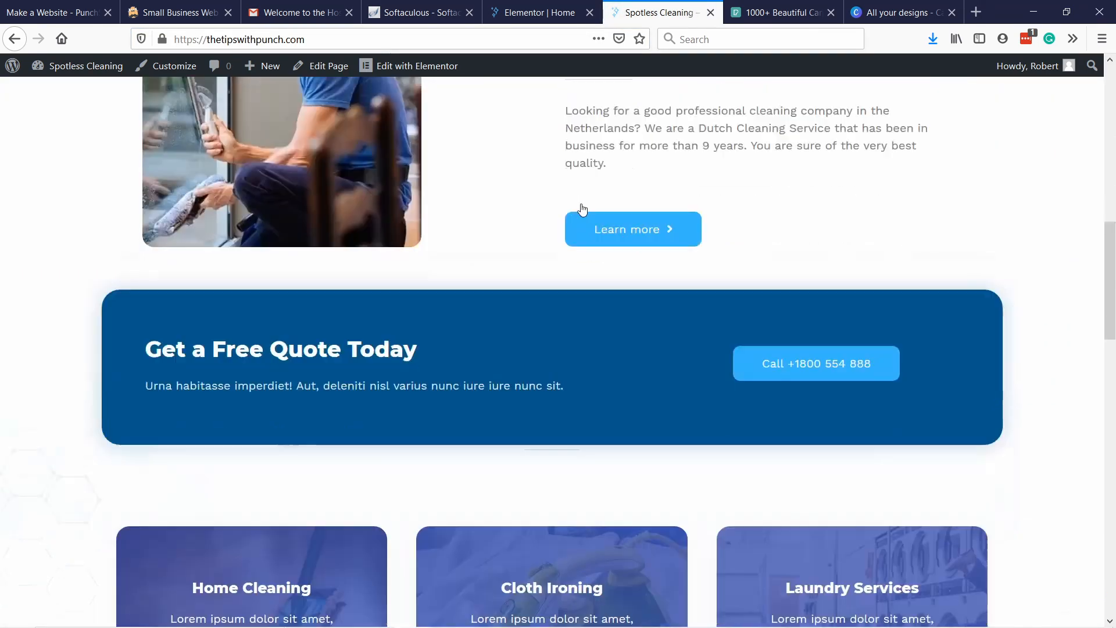
pyautogui.scroll(5, 583, 185)
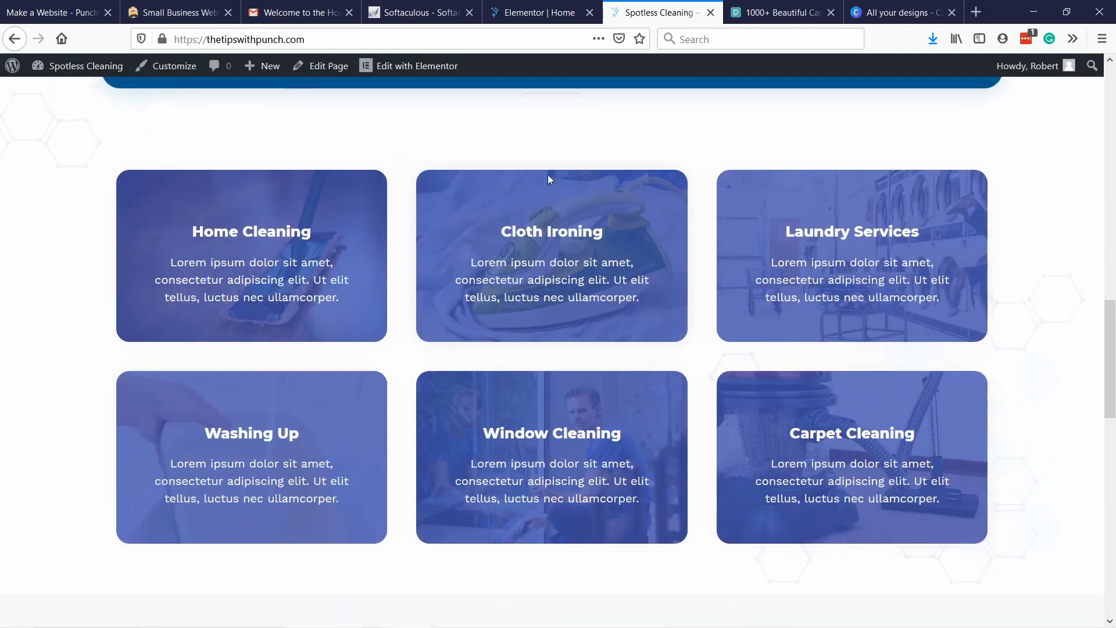
pyautogui.scroll(2, 424, 255)
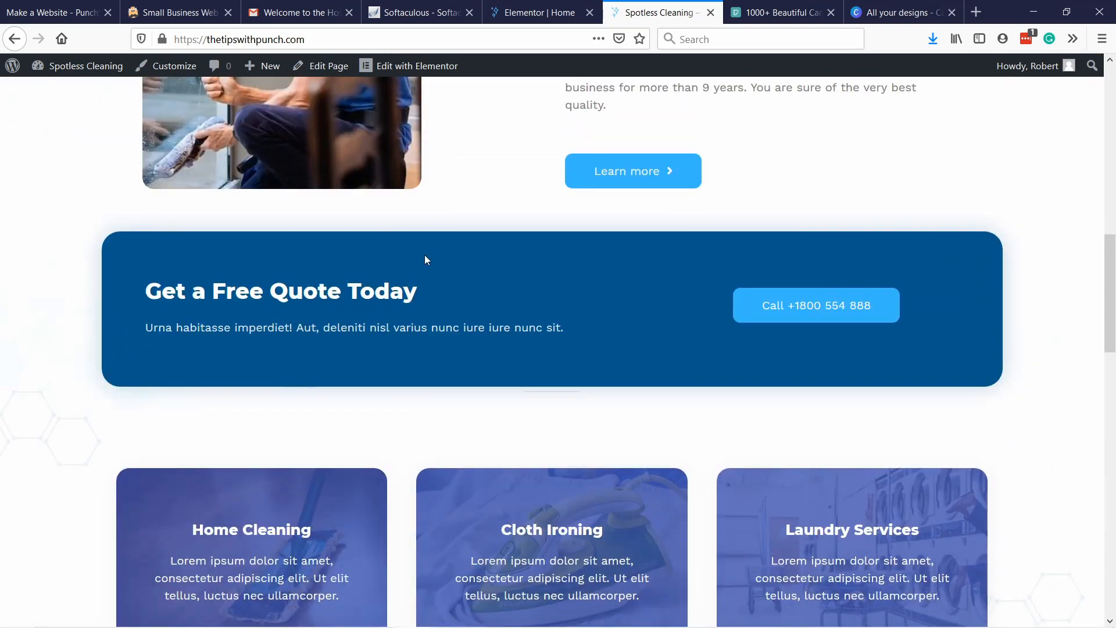
pyautogui.scroll(-3, 422, 483)
pyautogui.scroll(2, 548, 257)
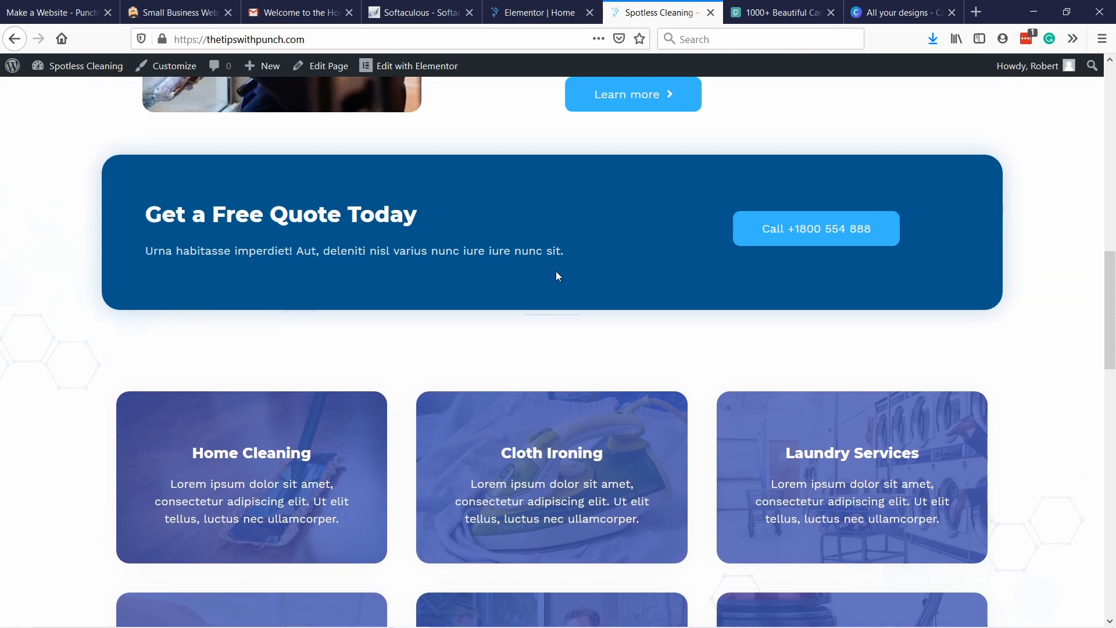
pyautogui.scroll(-10, 556, 276)
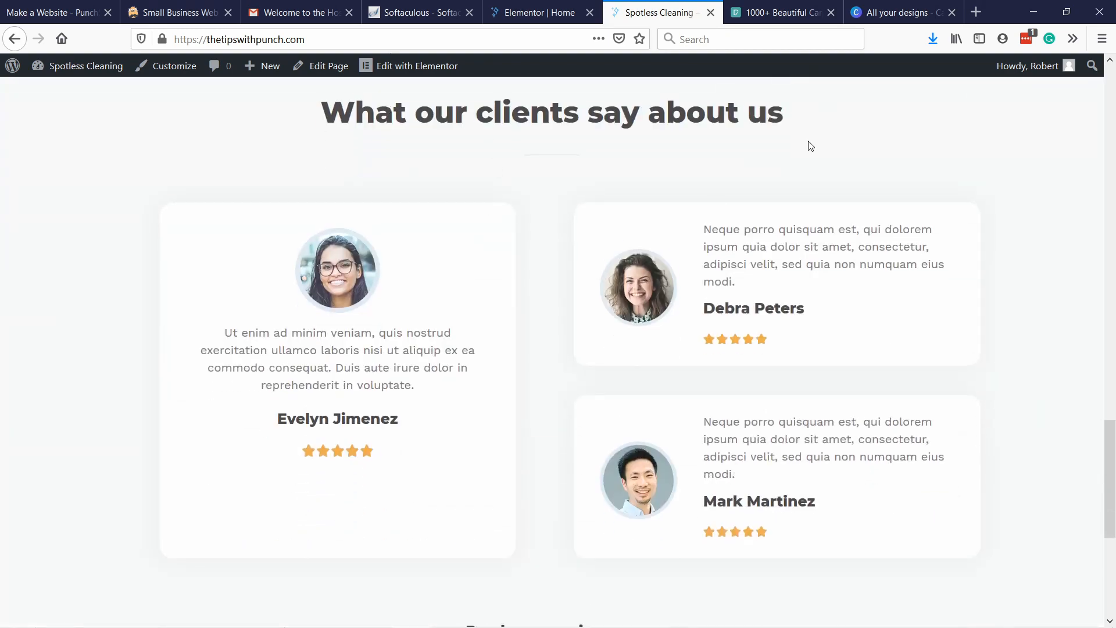
pyautogui.scroll(-5, 573, 180)
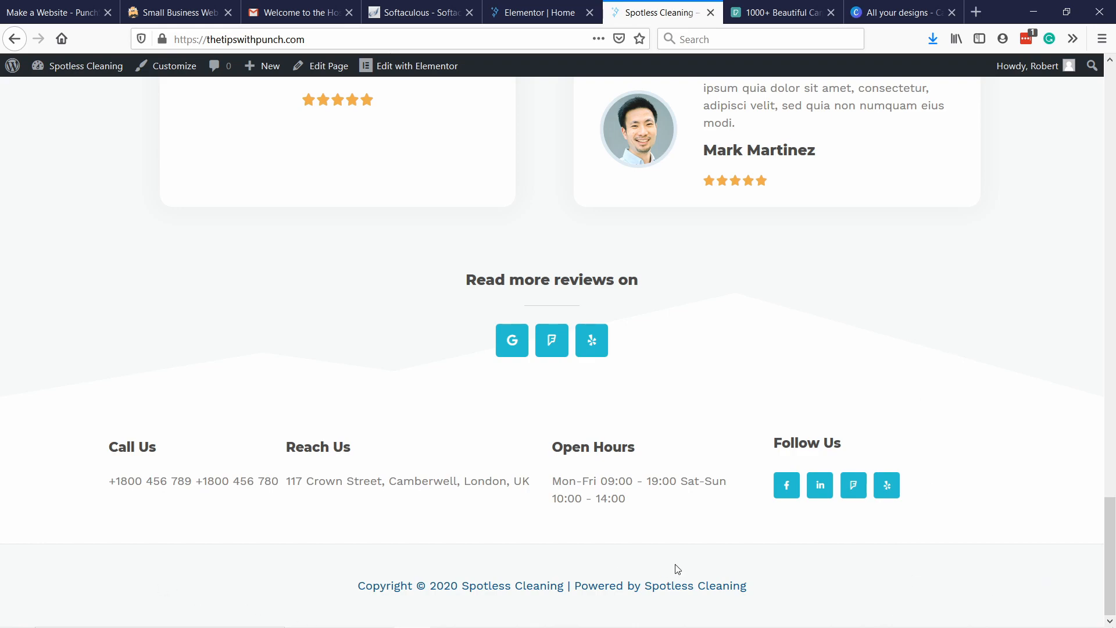
pyautogui.moveTo(1109, 528); pyautogui.dragTo(1110, 265)
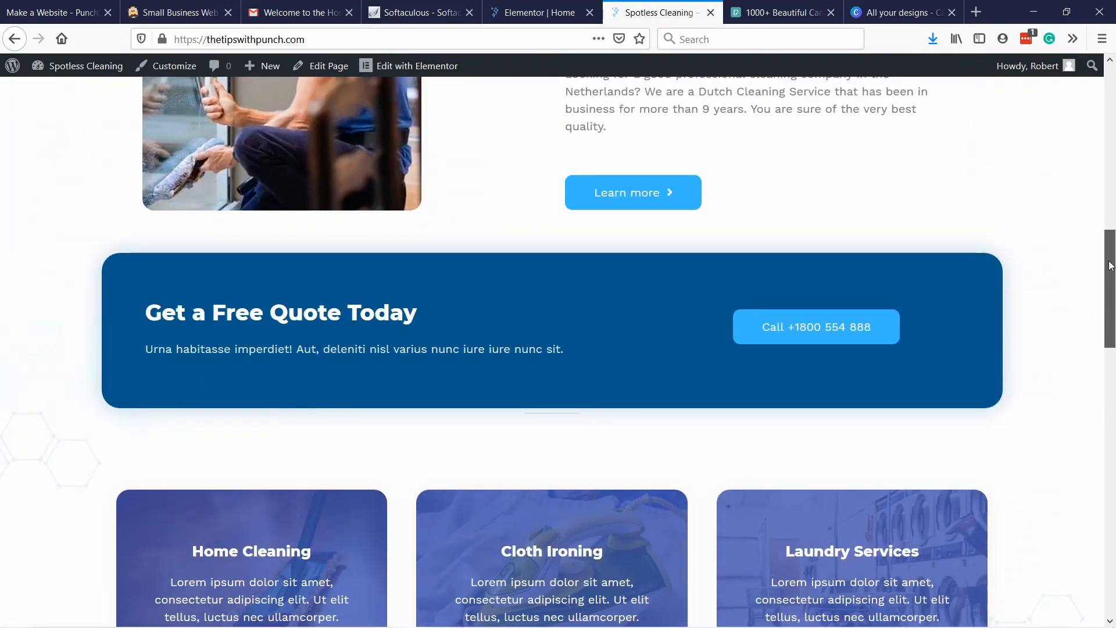
pyautogui.scroll(-2, 551, 426)
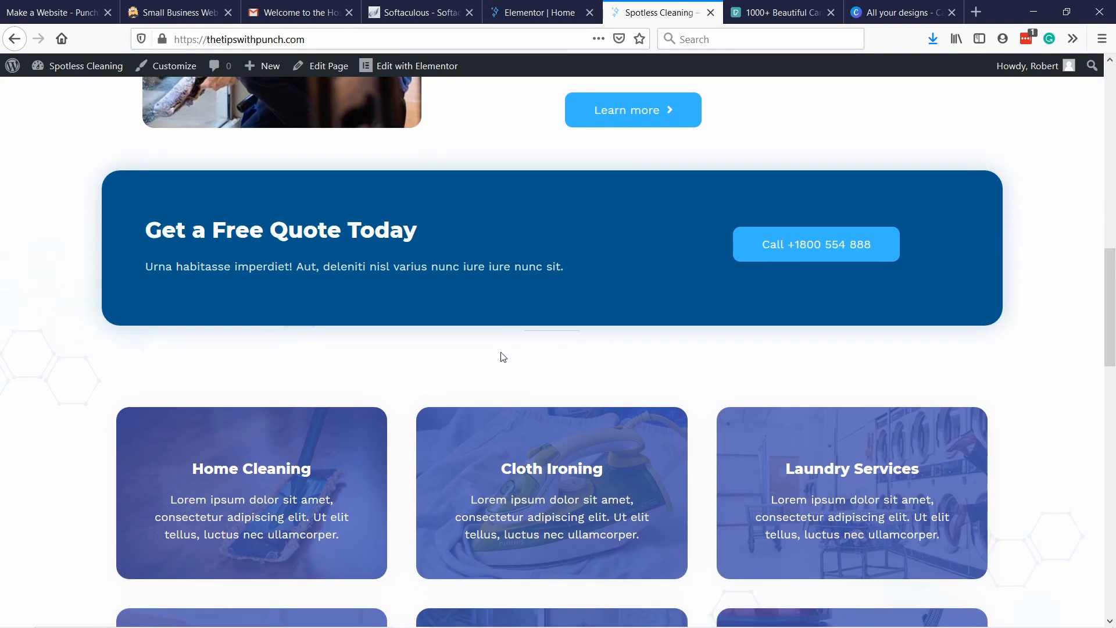
# Return to the Elementor editor and use the Navigator to select the parent section containing the service cards.
pyautogui.click(497, 14)
pyautogui.scroll(12, 546, 362)
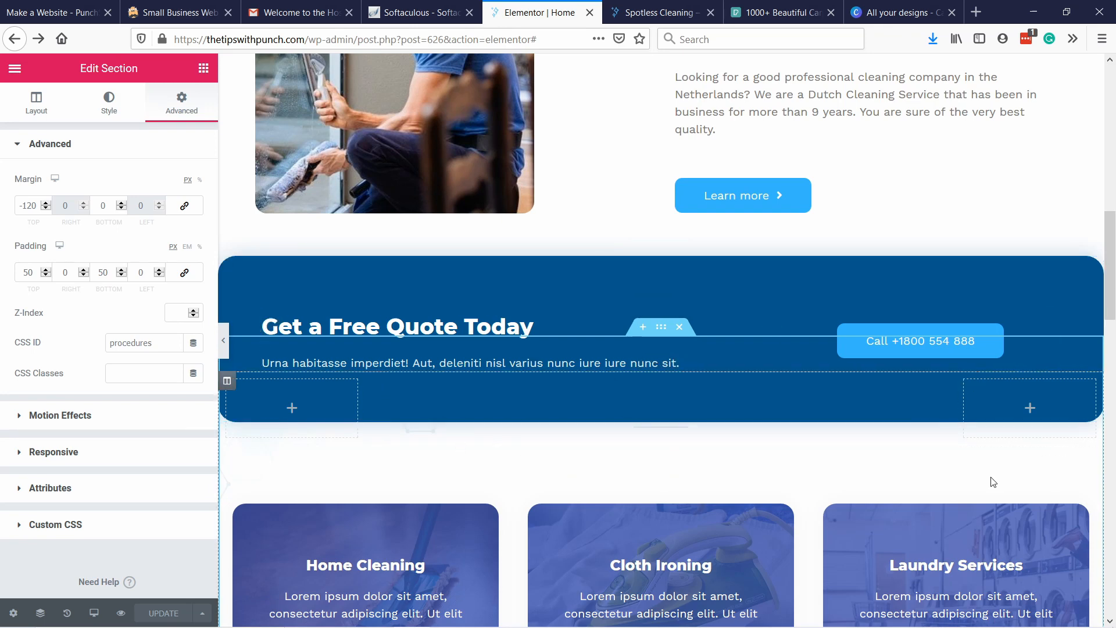
pyautogui.rightClick(971, 431)
pyautogui.click(1002, 431)
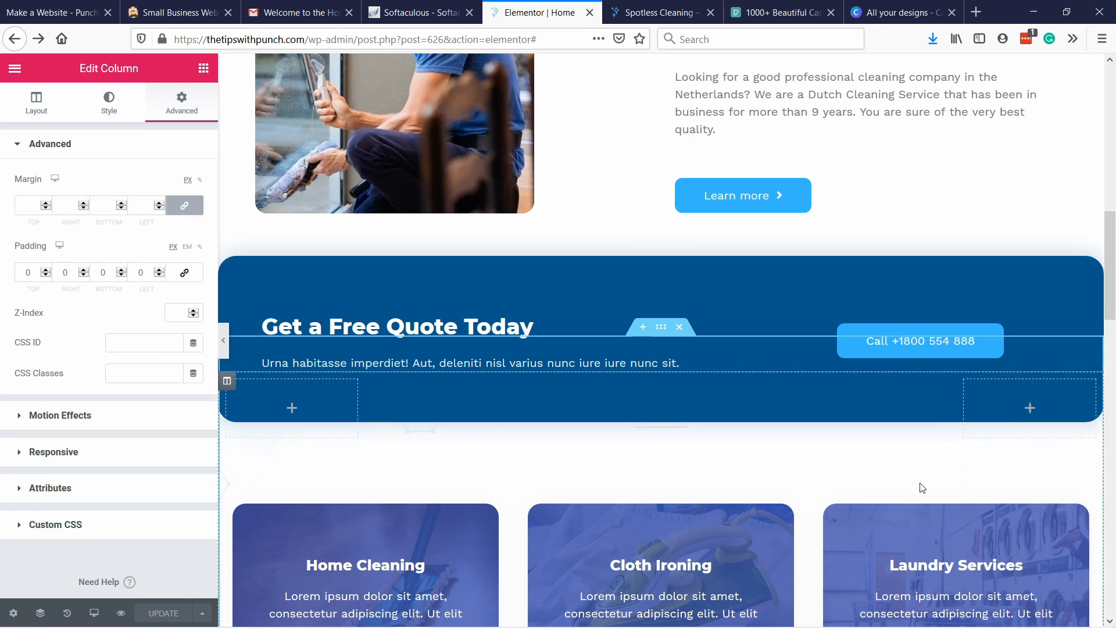
pyautogui.rightClick(735, 470)
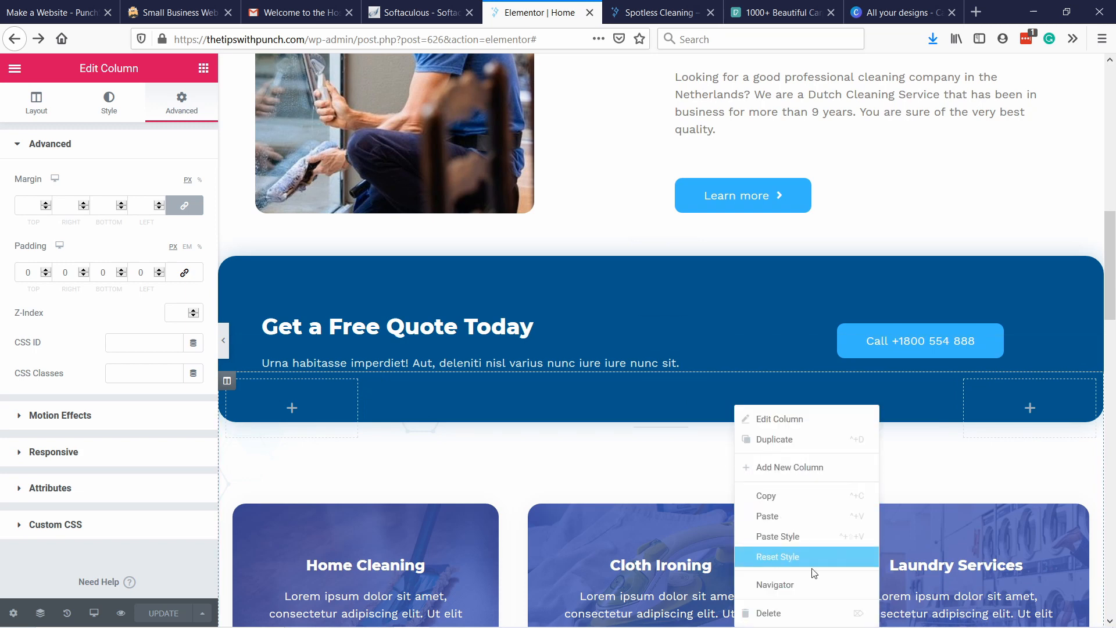
pyautogui.click(800, 586)
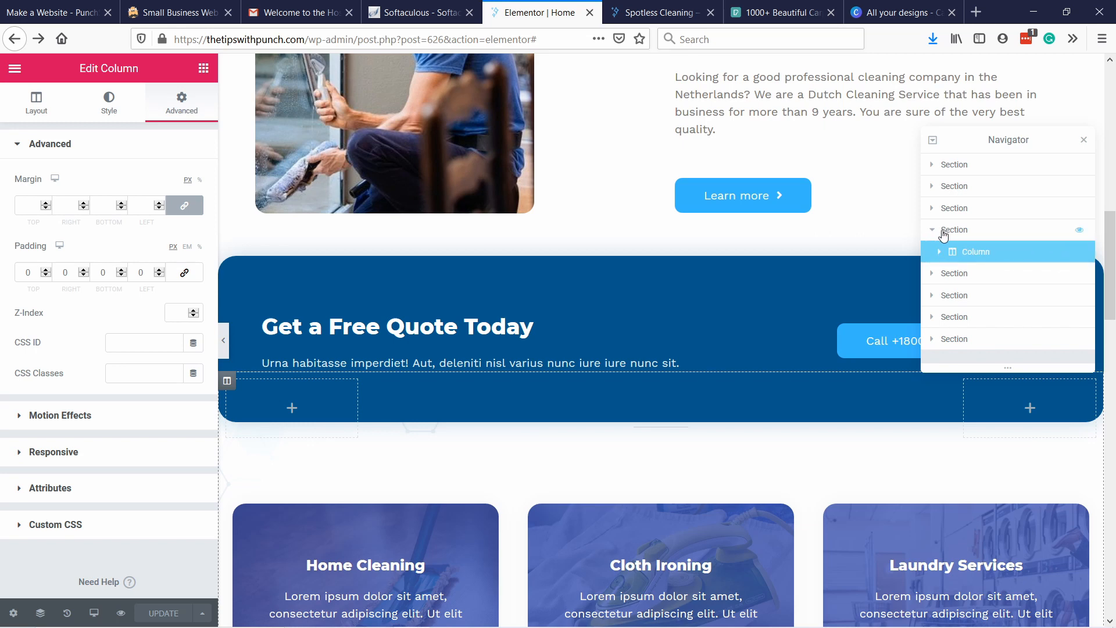
pyautogui.click(940, 254)
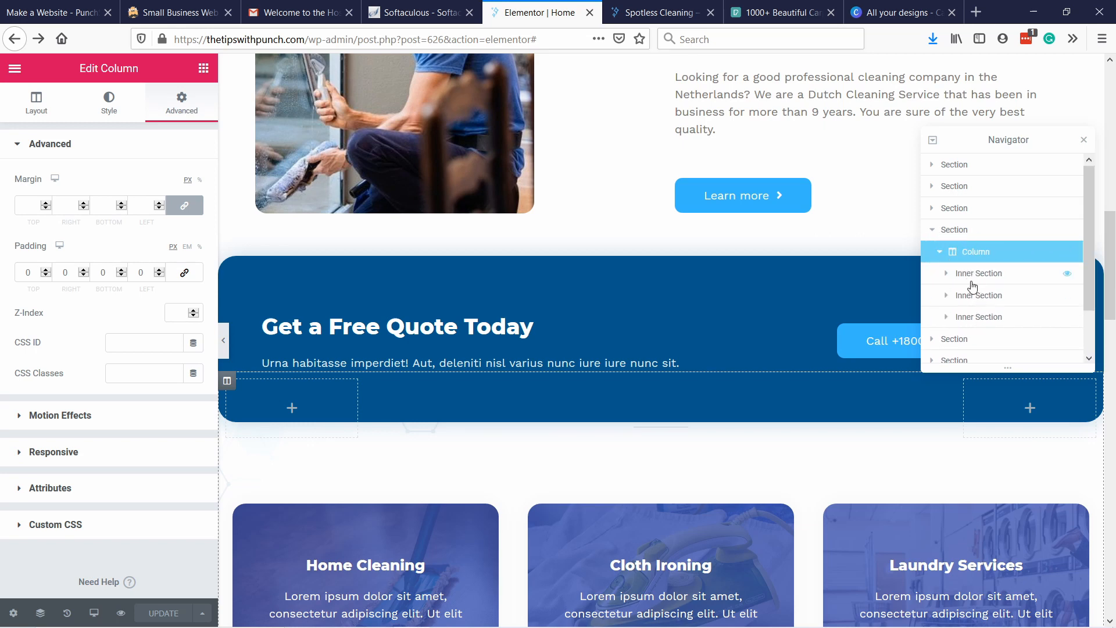
pyautogui.click(960, 232)
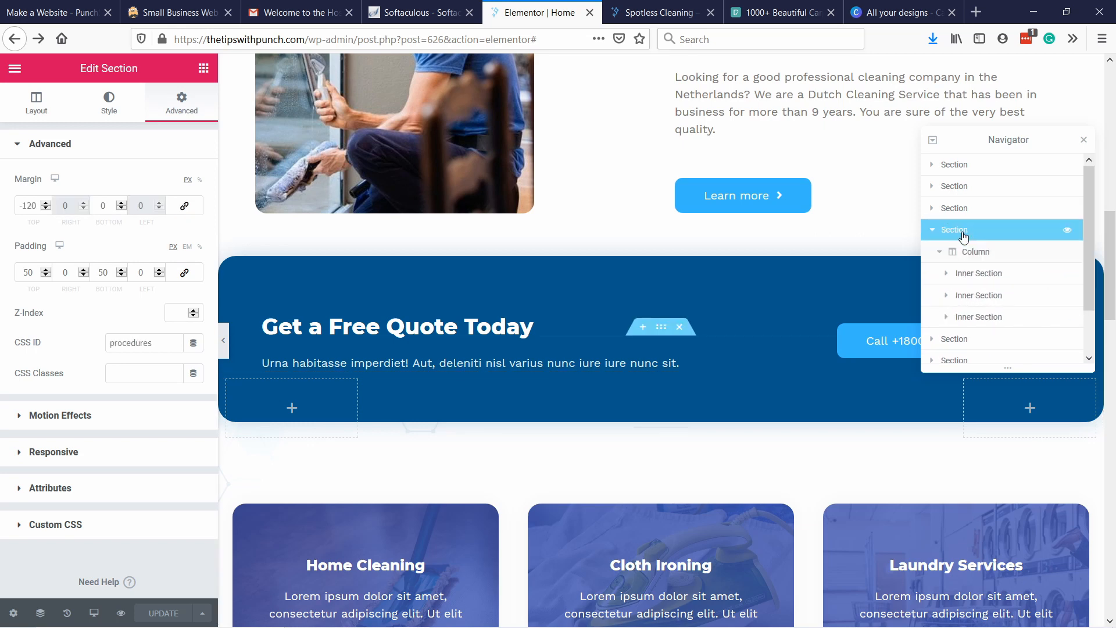
# Set the services section's top margin to 0 px, close the Navigator and update the page.
pyautogui.rightClick(960, 232)
pyautogui.click(983, 246)
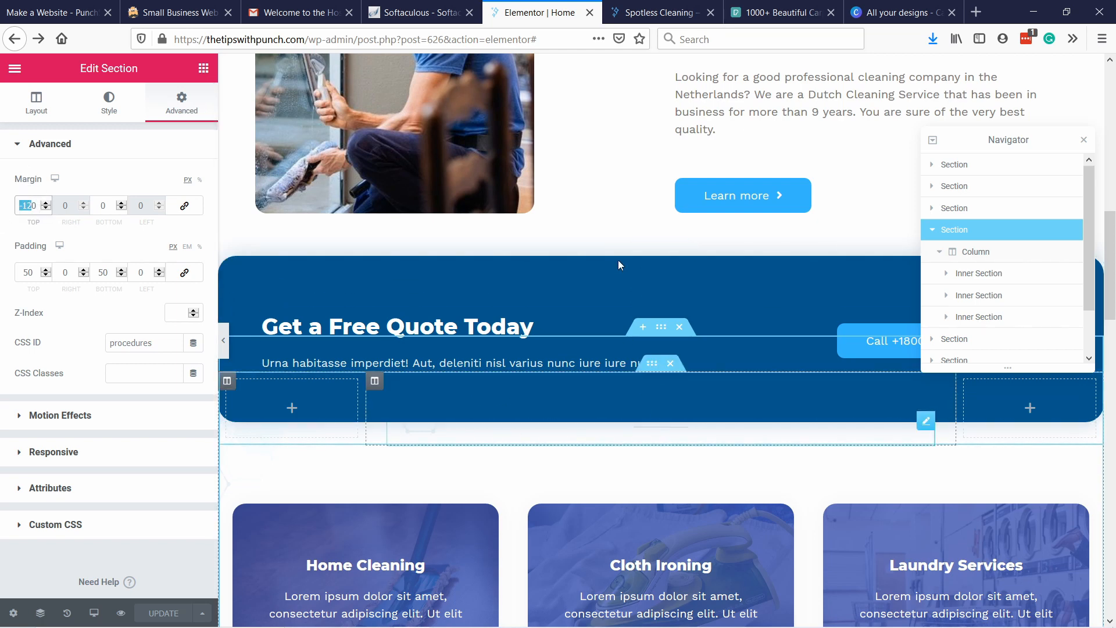
pyautogui.write('0')
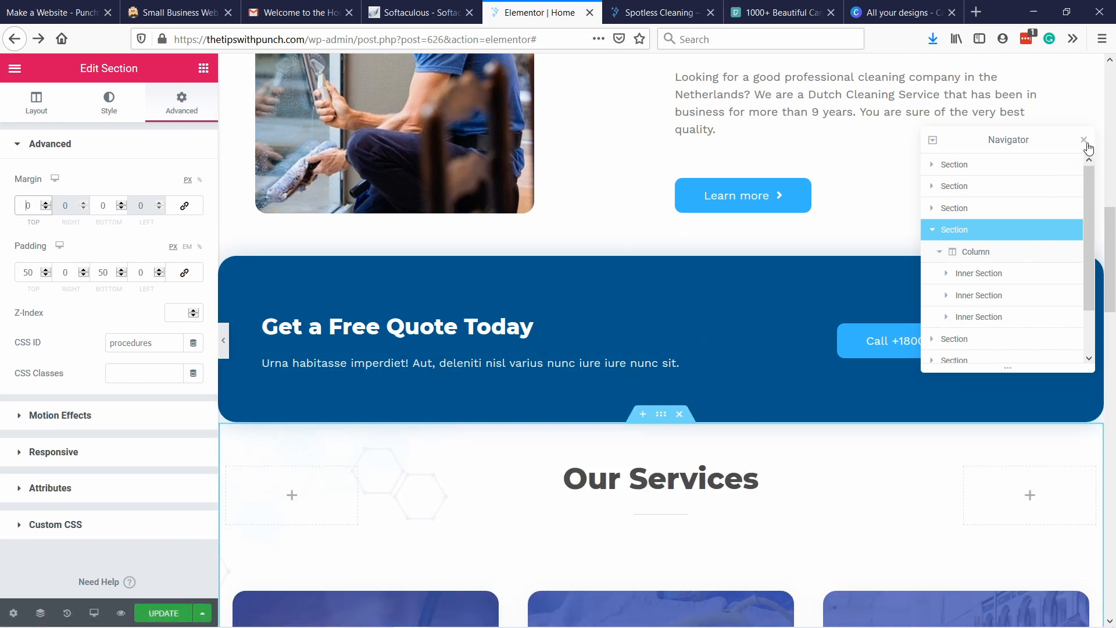
pyautogui.click(1084, 142)
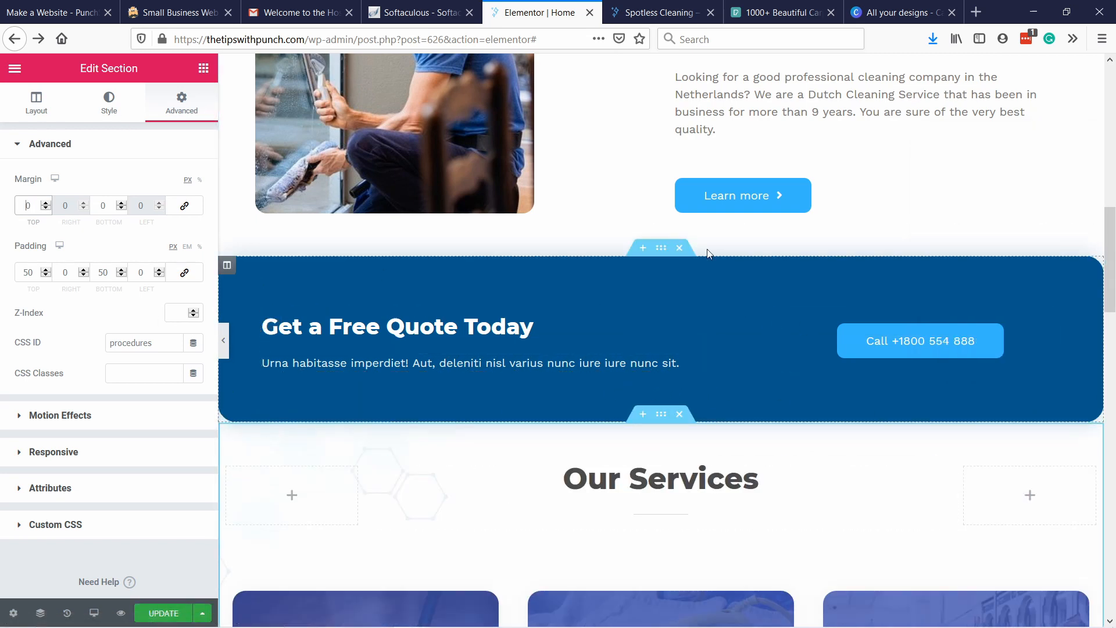
pyautogui.scroll(-2, 802, 439)
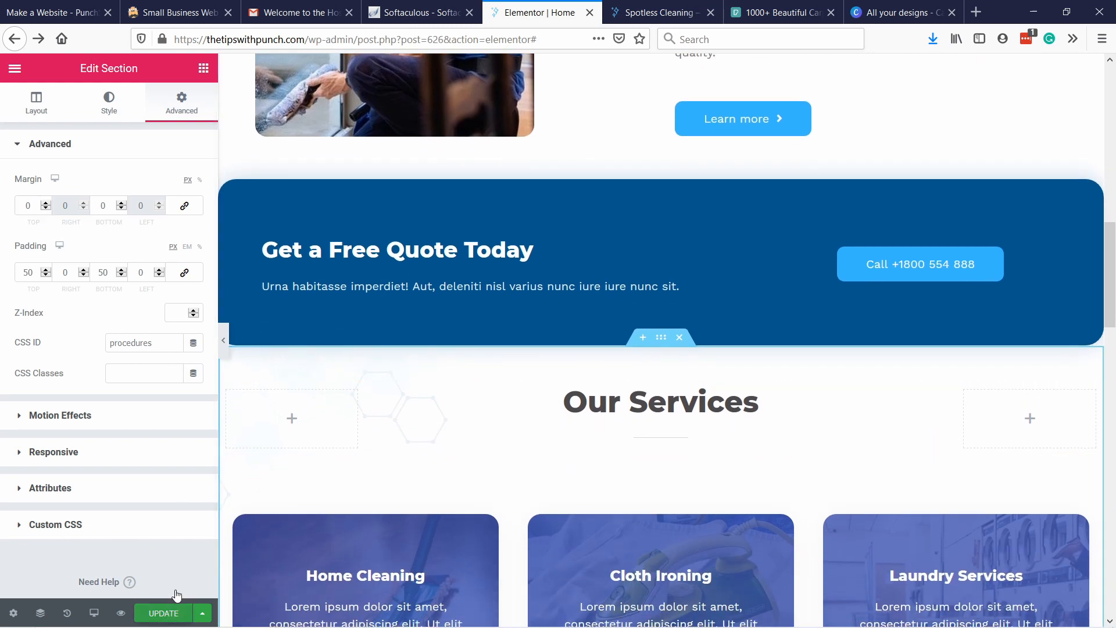
pyautogui.click(168, 612)
# Set the primary color of the social icons under "Read more reviews on" to the saved light blue #38B6FF.
pyautogui.scroll(-5, 403, 204)
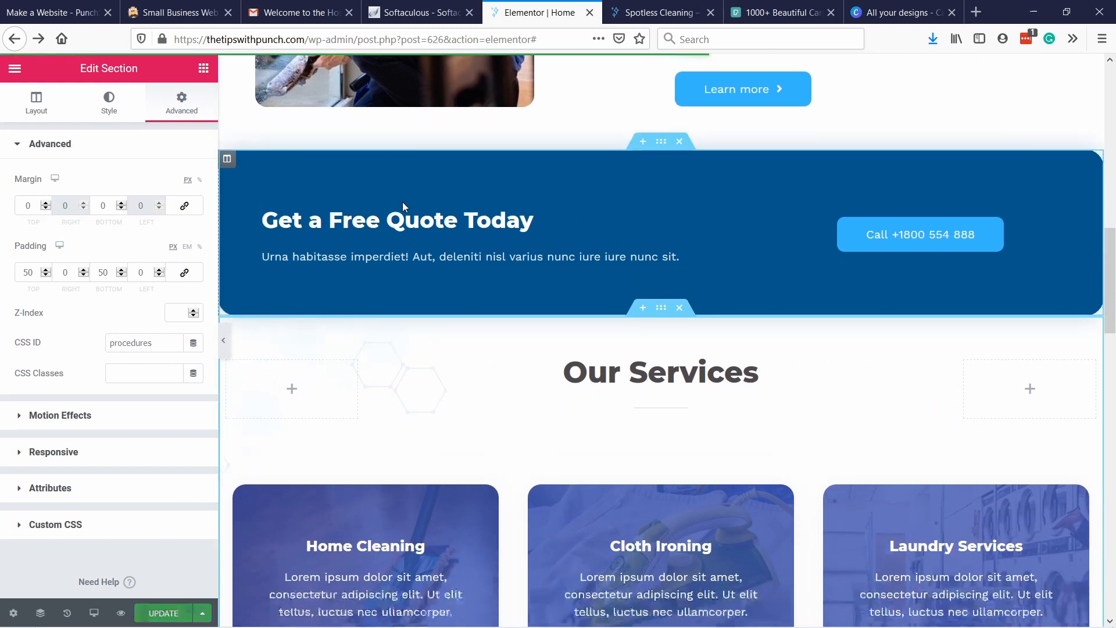
pyautogui.scroll(-12, 605, 260)
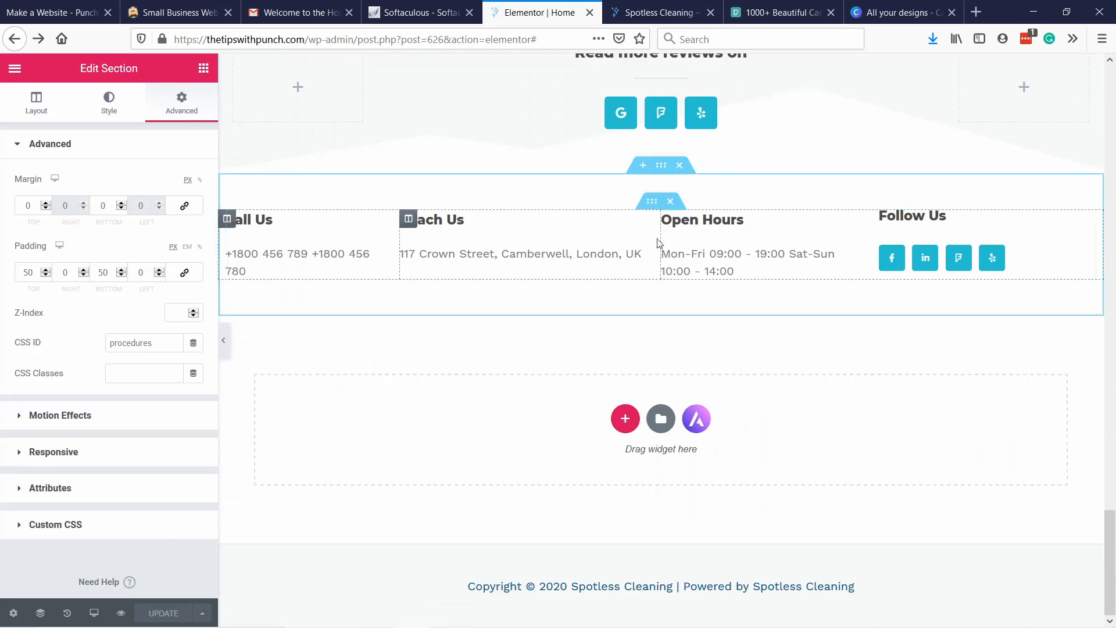
pyautogui.scroll(3, 605, 238)
pyautogui.scroll(-4, 668, 134)
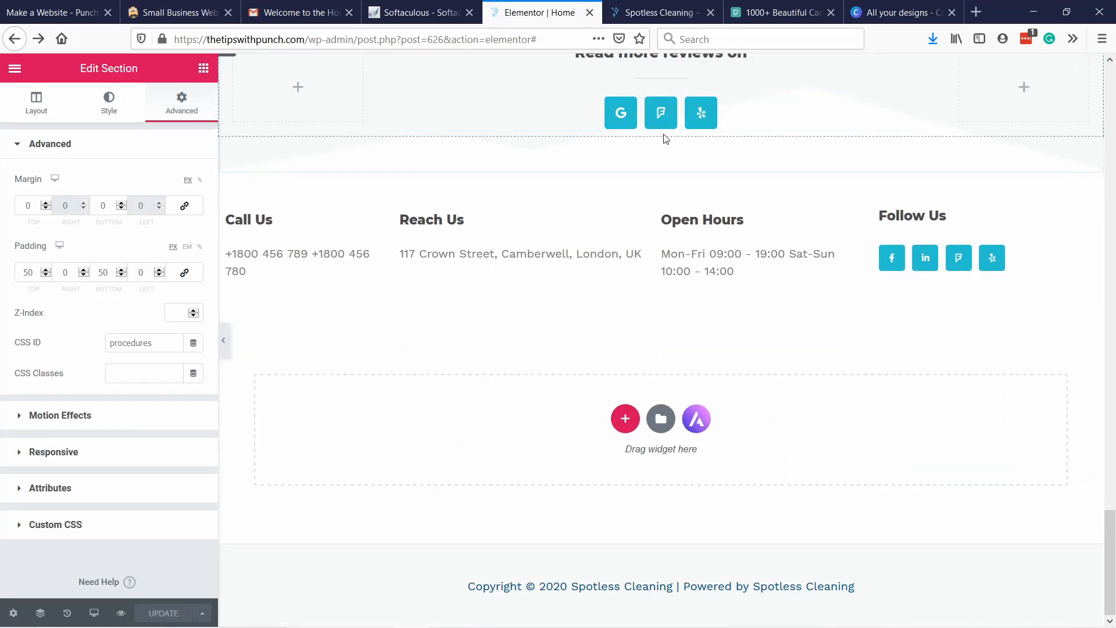
pyautogui.click(622, 105)
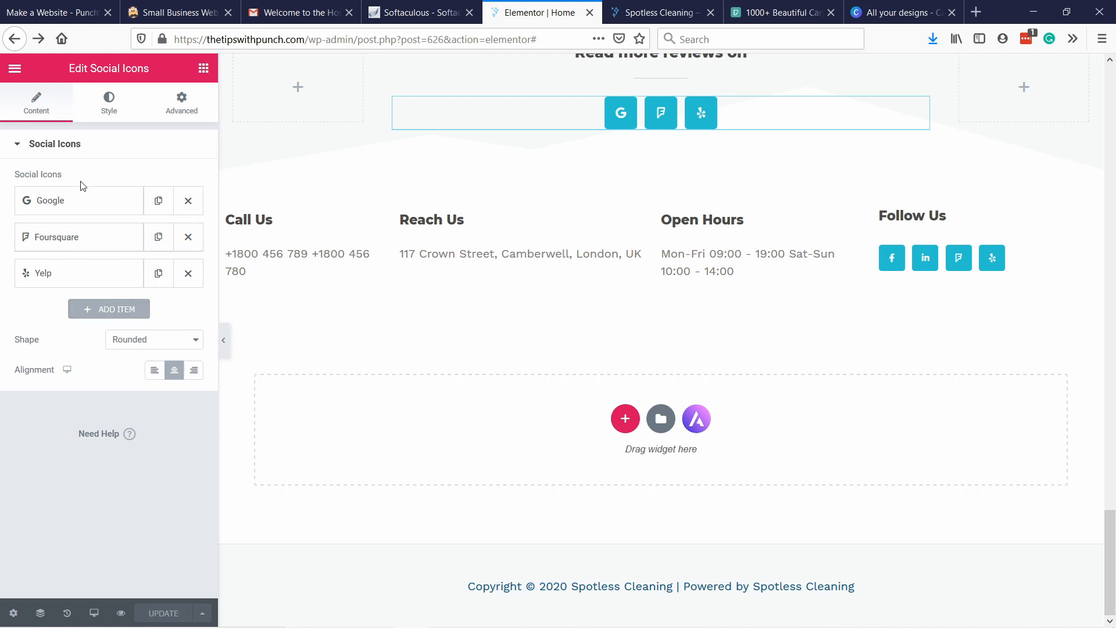
pyautogui.click(122, 110)
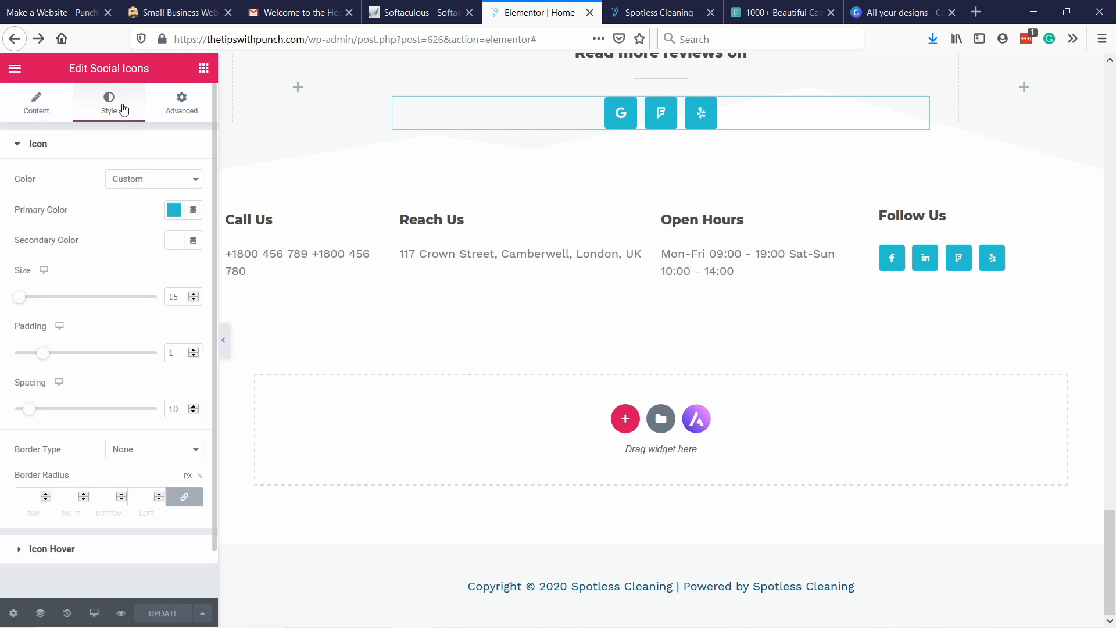
pyautogui.click(176, 211)
pyautogui.click(256, 246)
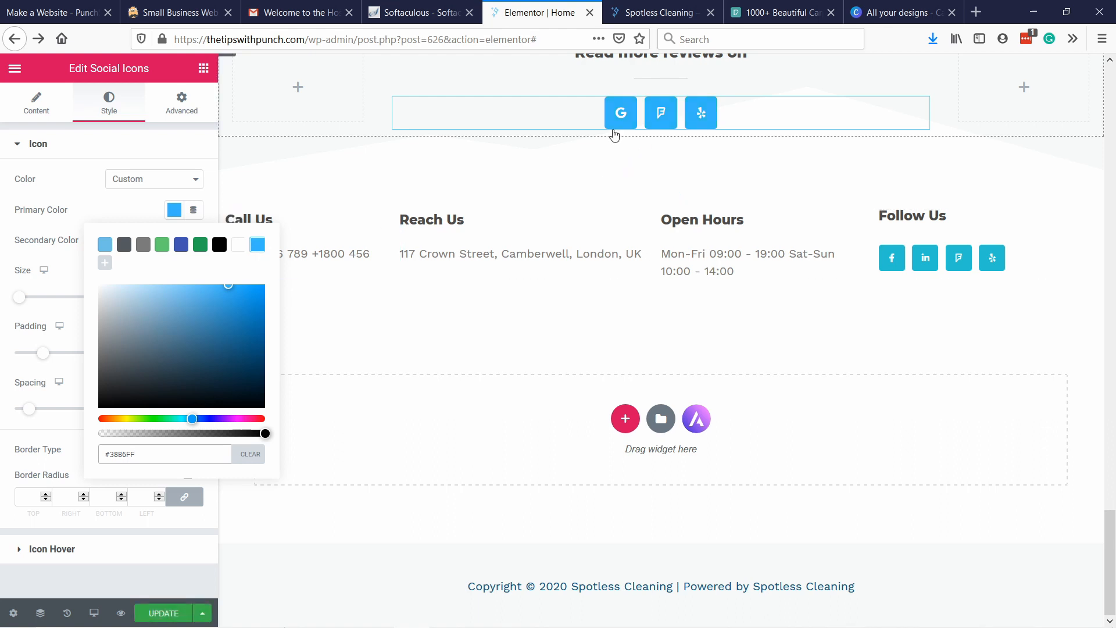
# Set the primary color of the footer's "Follow Us" social icons to #38B6FF.
pyautogui.click(892, 258)
pyautogui.click(122, 104)
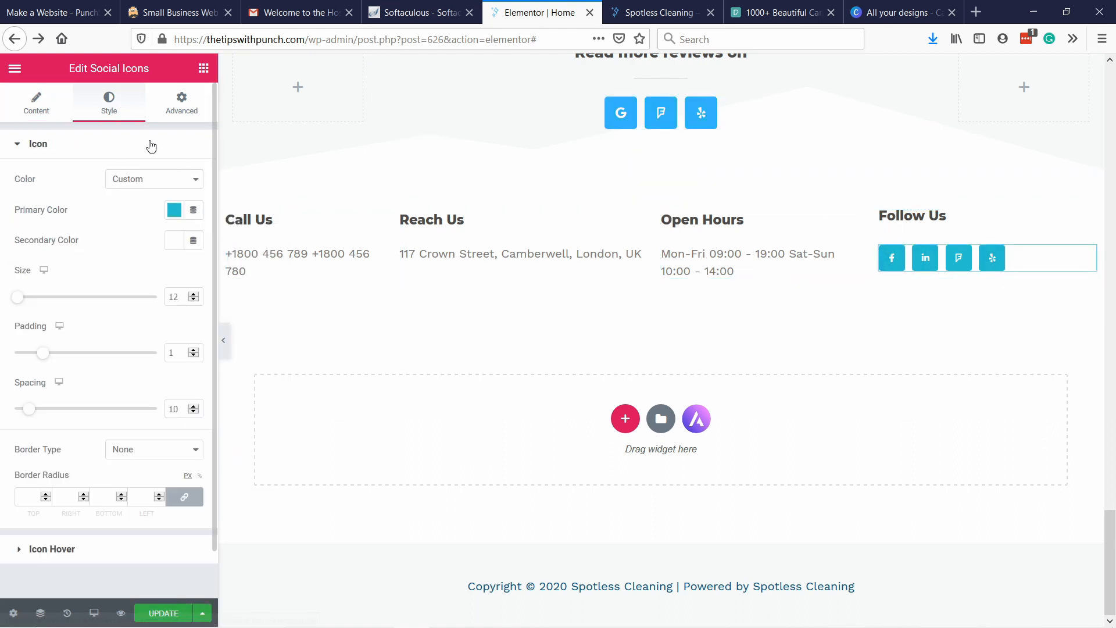
pyautogui.click(174, 210)
pyautogui.click(257, 247)
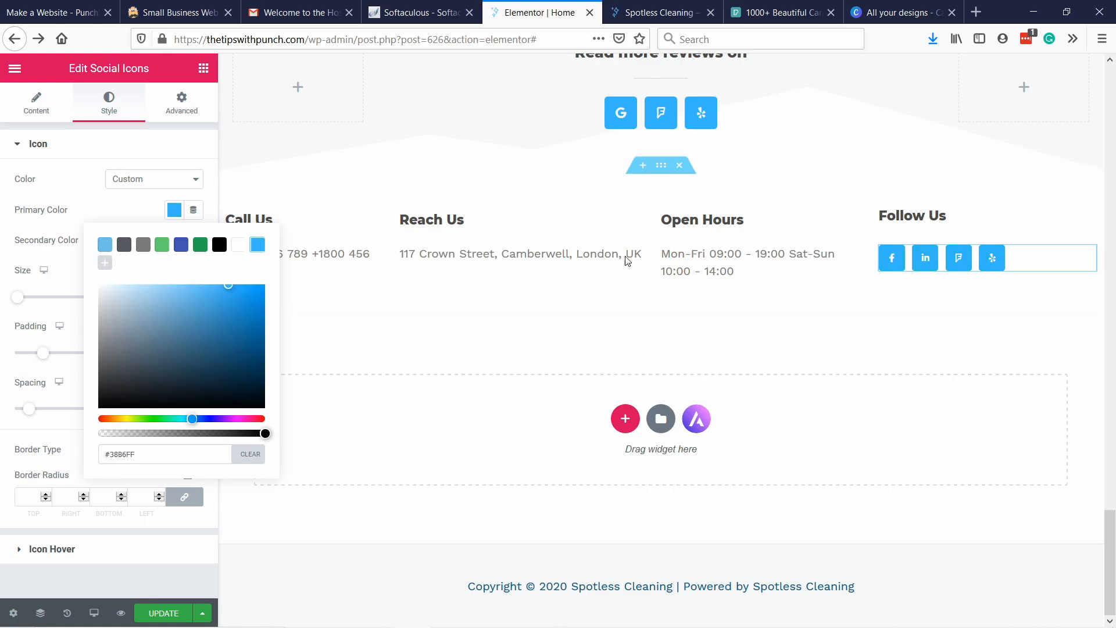
# Review the homepage layout from the footer up to the hero section and back down to the "Get a Free Quote Today" banner.
pyautogui.scroll(10, 772, 281)
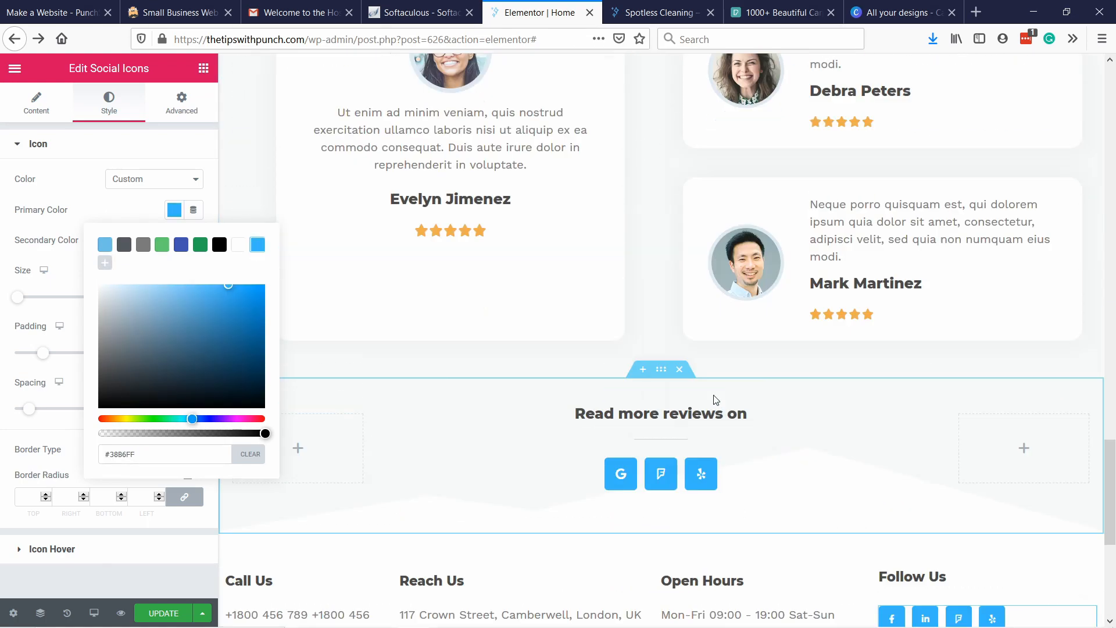
pyautogui.scroll(10, 806, 373)
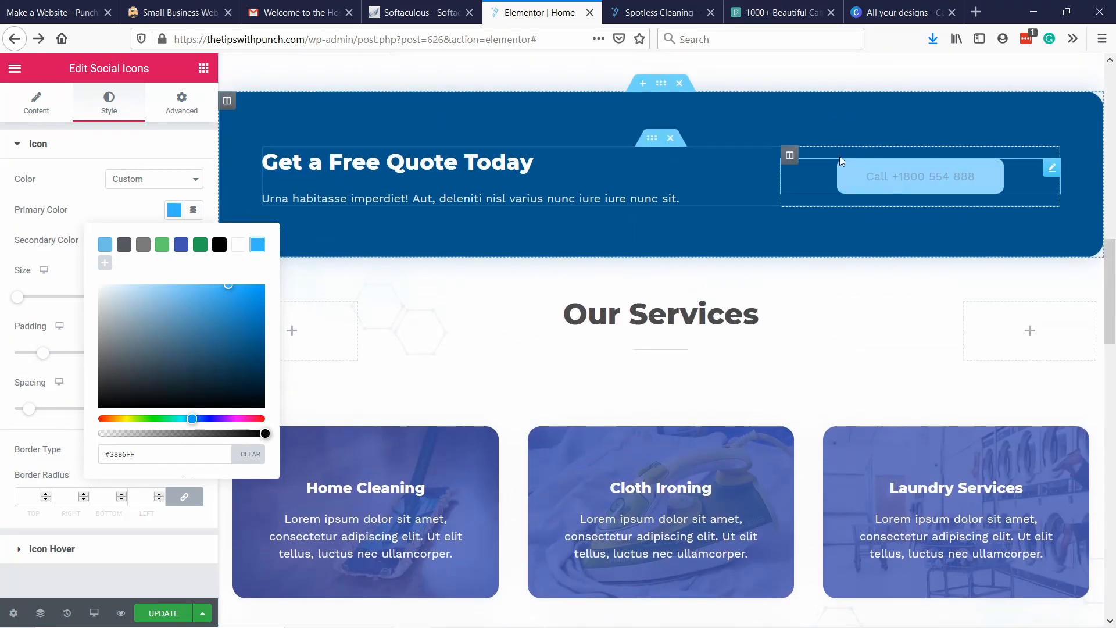
pyautogui.scroll(4, 834, 348)
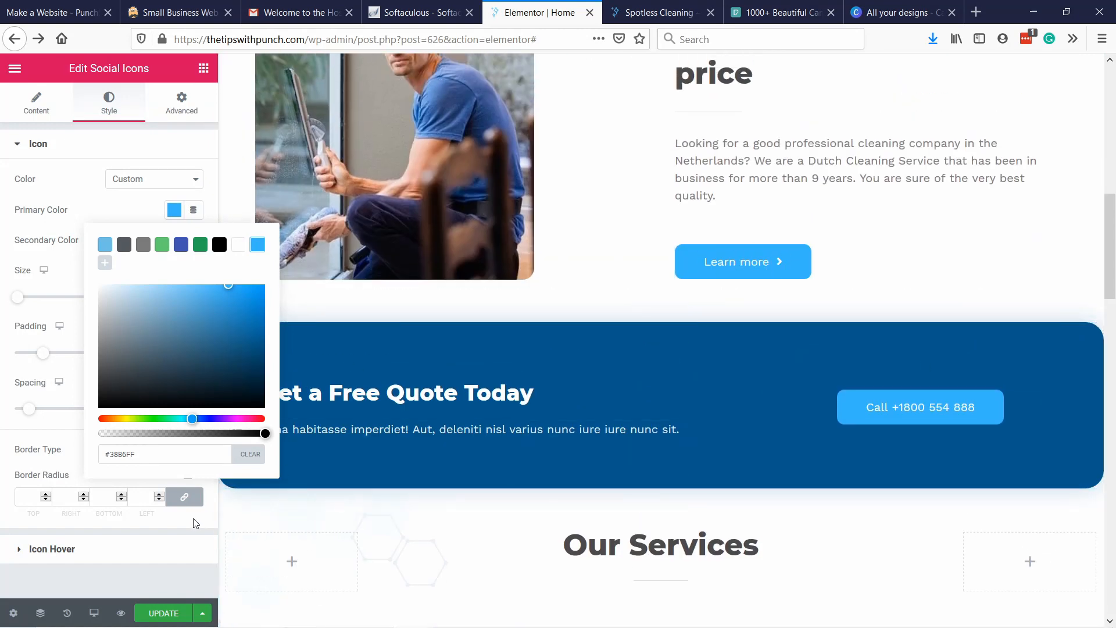
pyautogui.click(242, 151)
pyautogui.scroll(10, 705, 350)
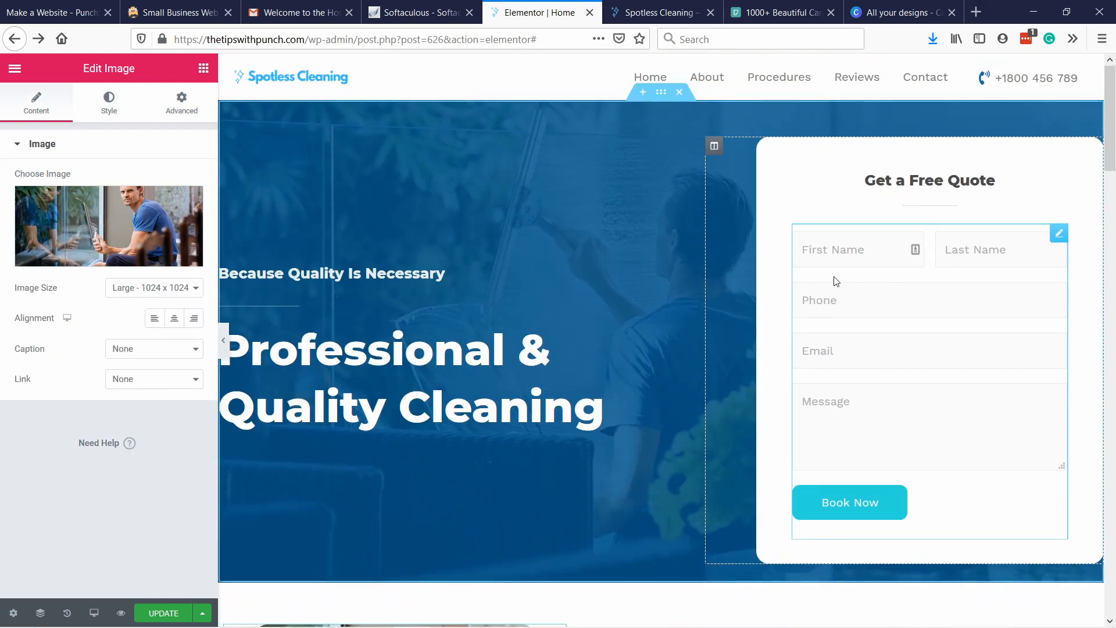
pyautogui.scroll(-5, 783, 291)
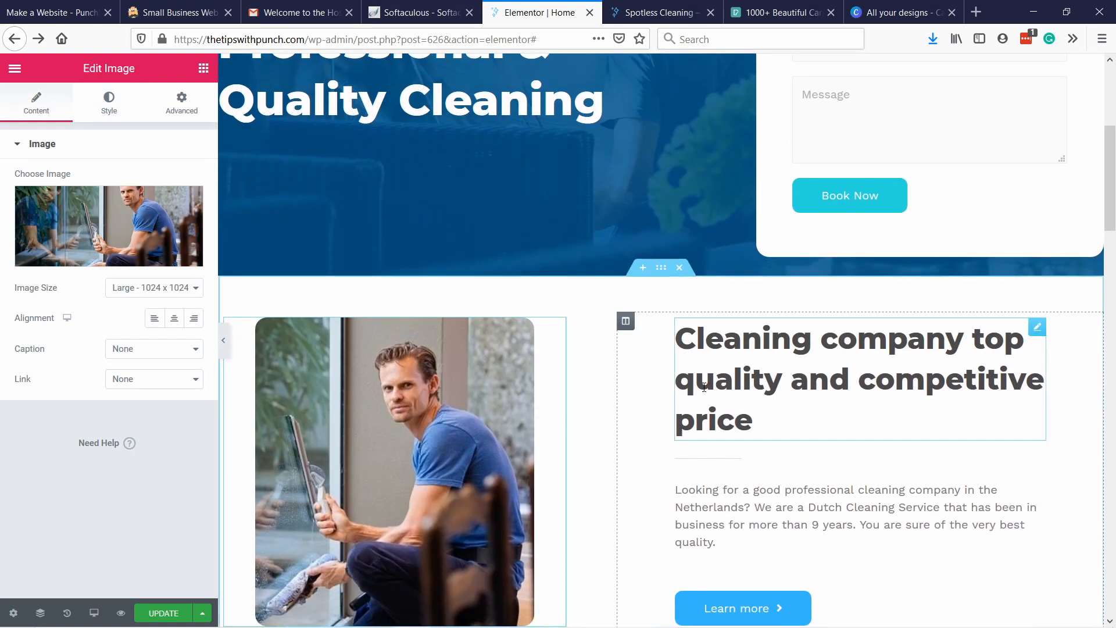
pyautogui.scroll(-6, 705, 396)
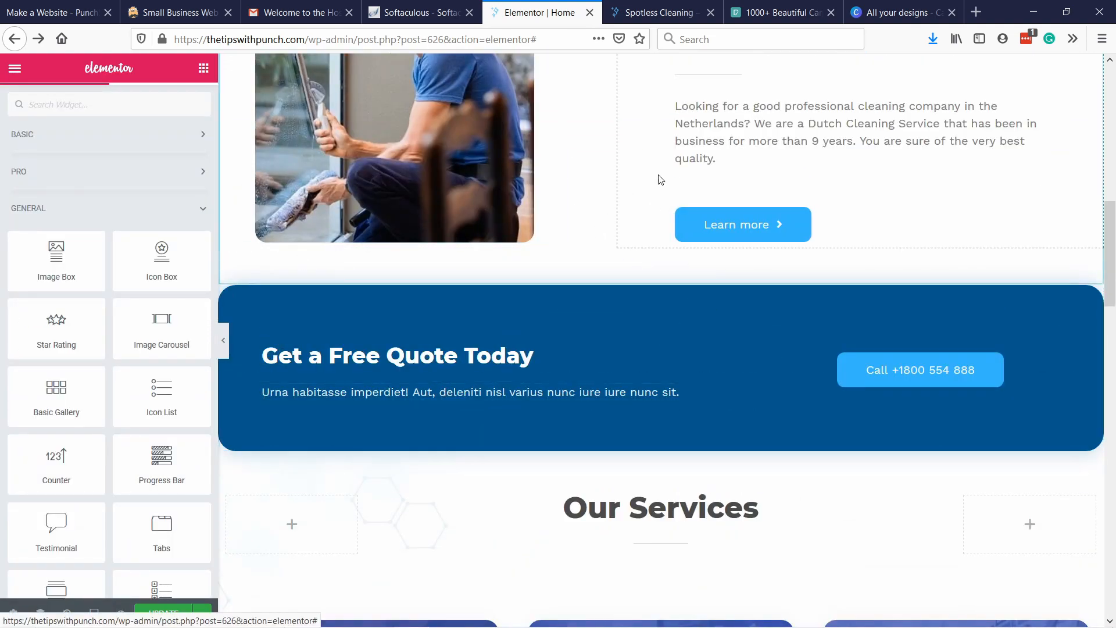
pyautogui.scroll(3, 593, 196)
pyautogui.scroll(-2, 658, 390)
# View the column structures offered for a new section above the "Get a Free Quote Today" banner.
pyautogui.moveTo(659, 356)
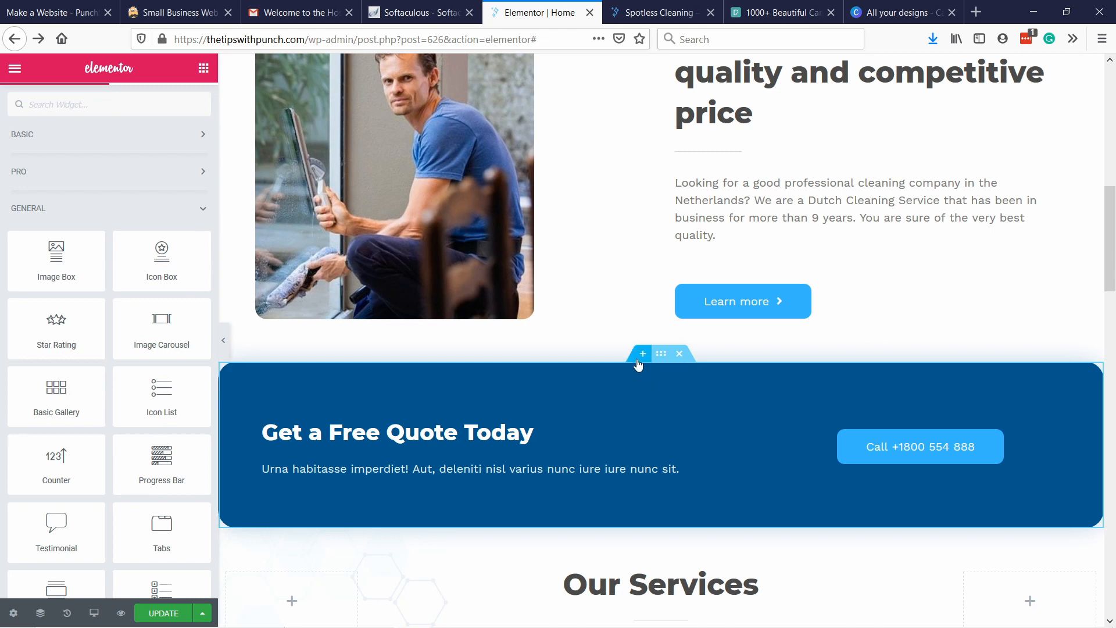
pyautogui.click(640, 357)
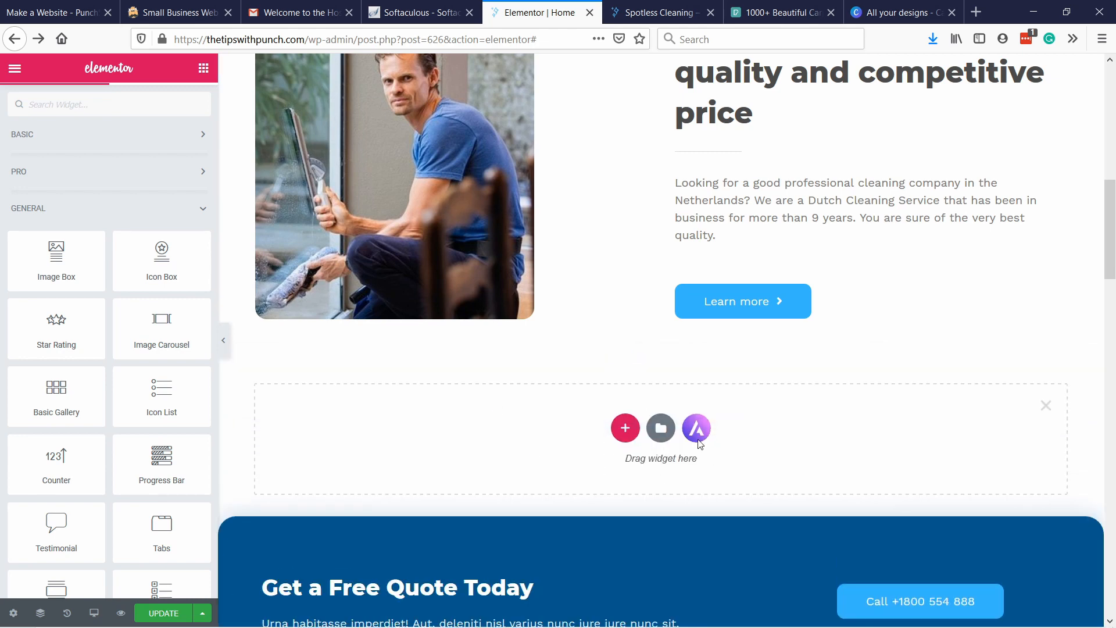
pyautogui.click(624, 430)
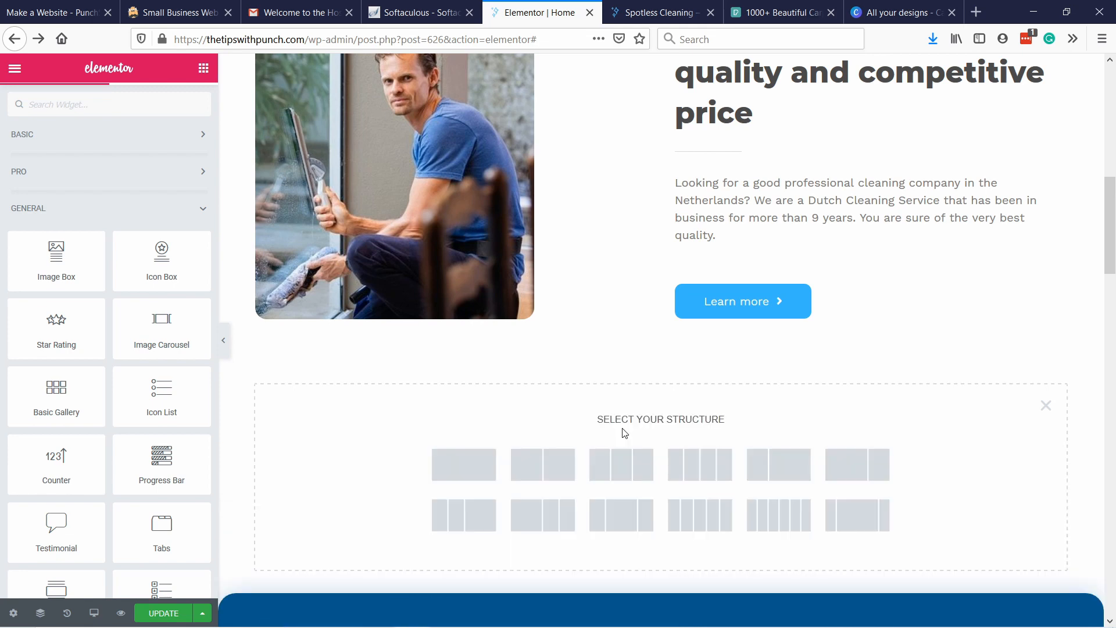
pyautogui.scroll(-3, 857, 486)
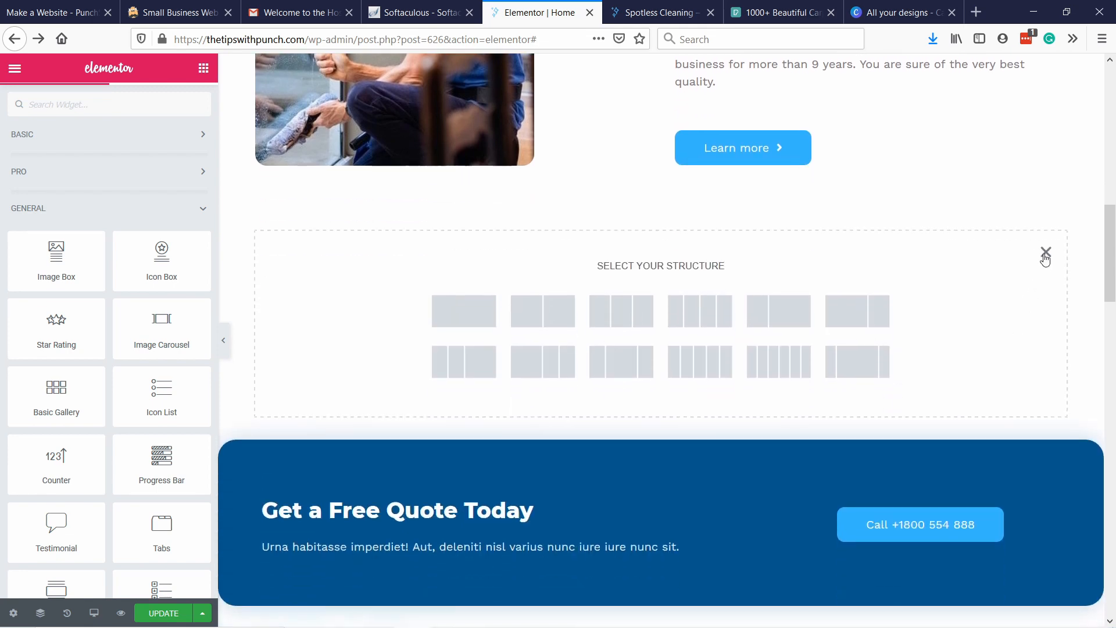
pyautogui.click(1046, 254)
# View the Astra template pages and blocks available for a new section above the "Get a Free Quote Today" banner.
pyautogui.click(643, 201)
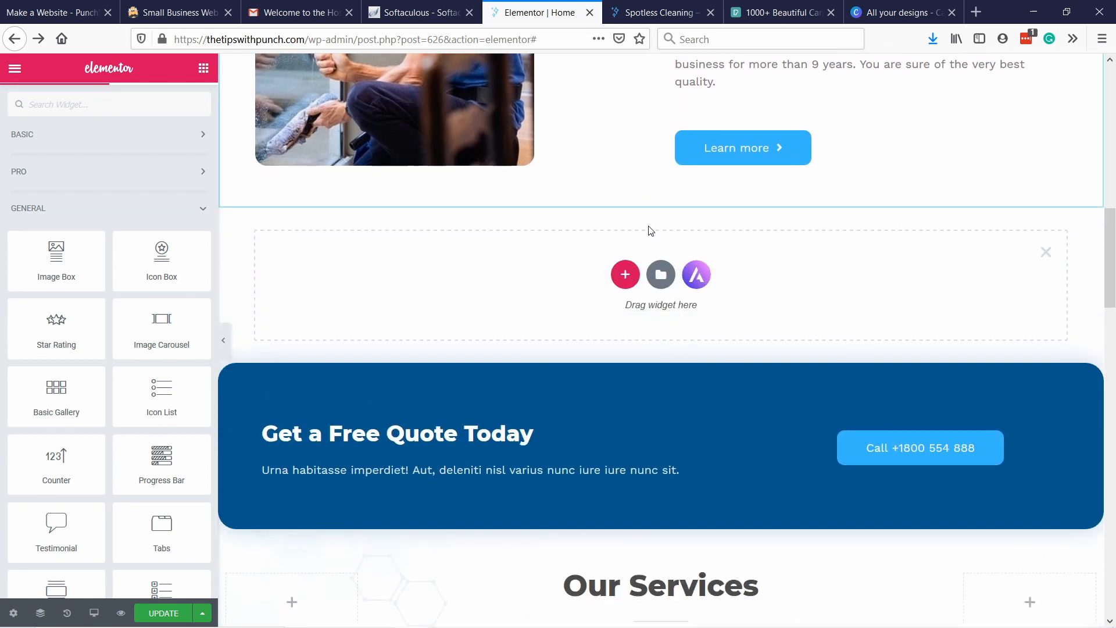
pyautogui.click(697, 281)
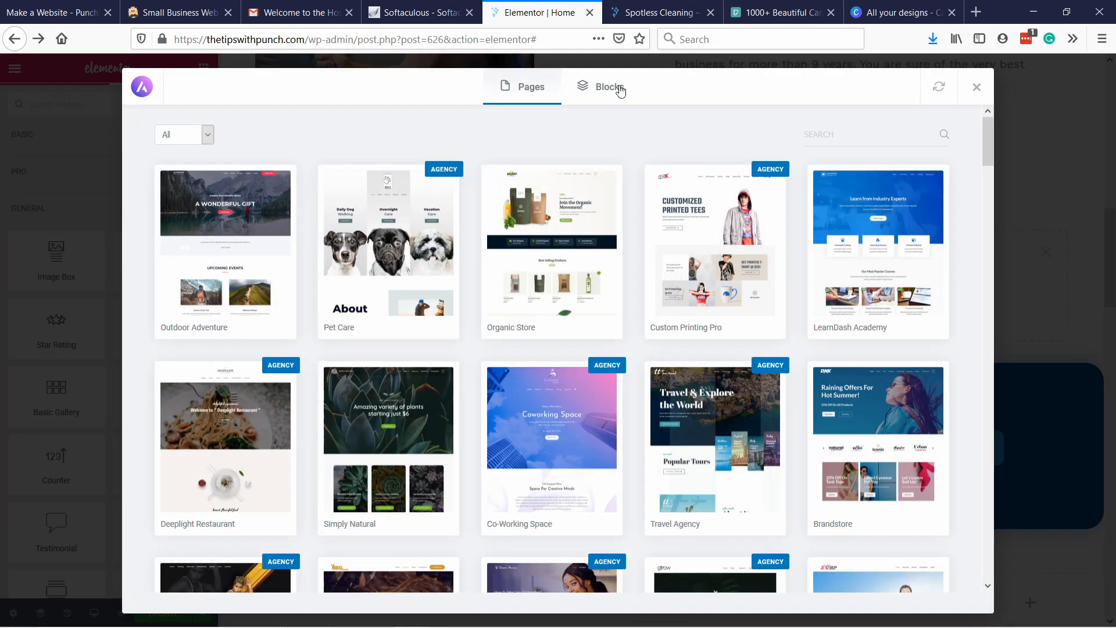
pyautogui.click(620, 90)
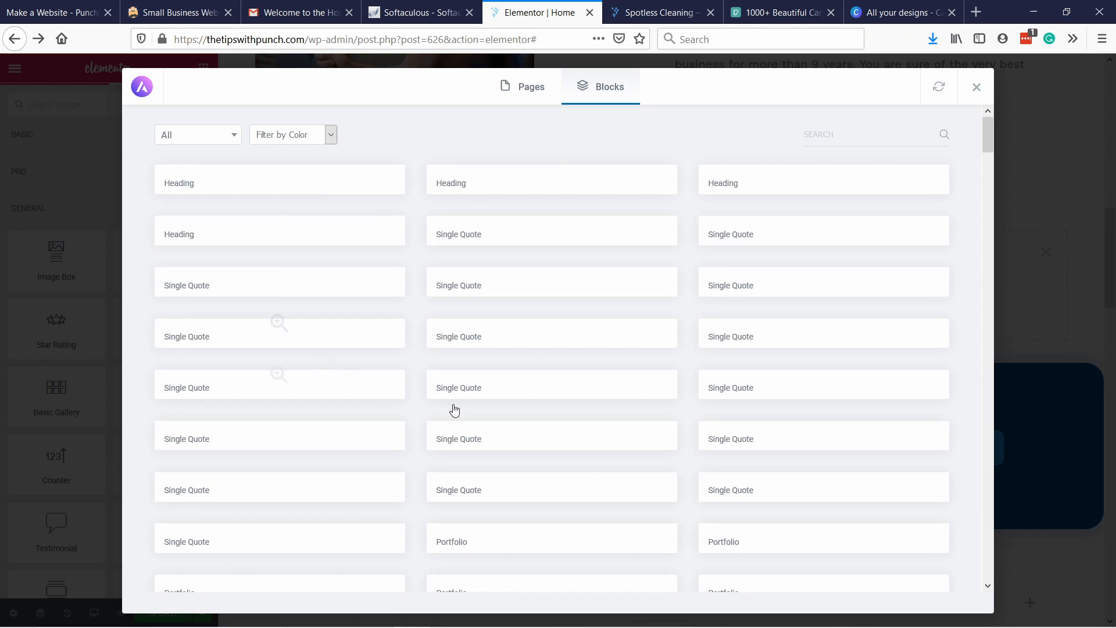
pyautogui.click(975, 89)
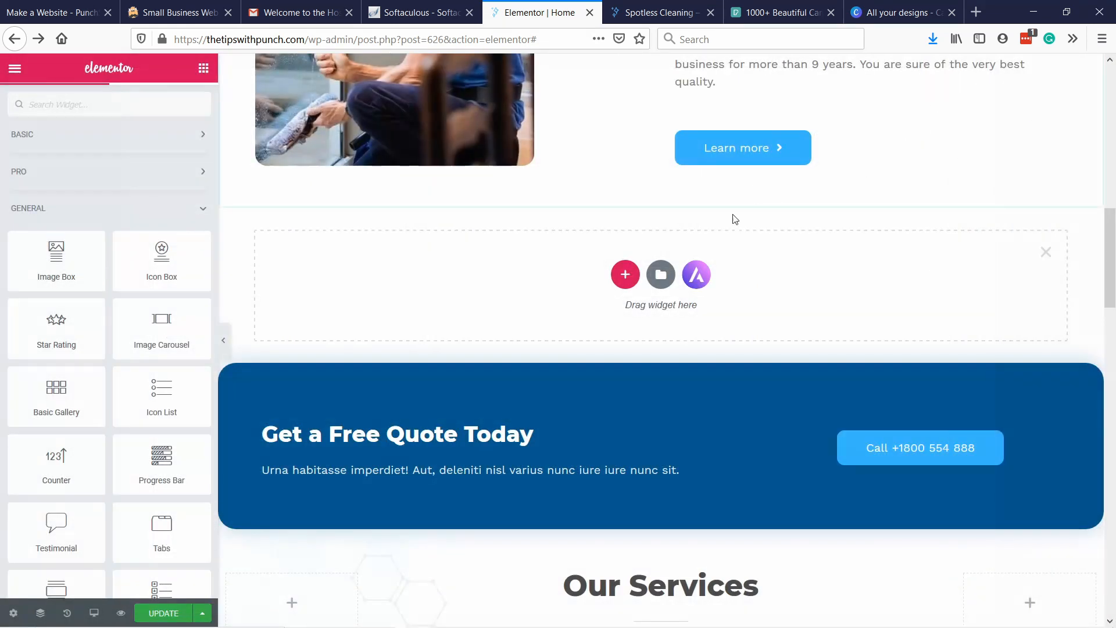
# Browse the blocks and block categories in the Elementor library for a new homepage section.
pyautogui.click(667, 275)
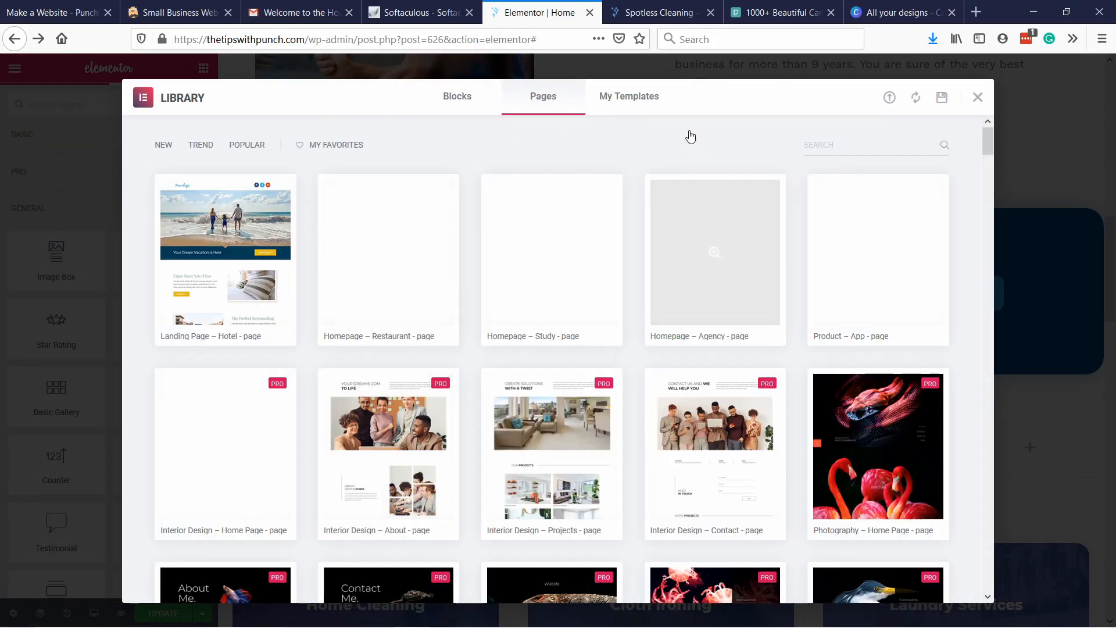
pyautogui.click(460, 99)
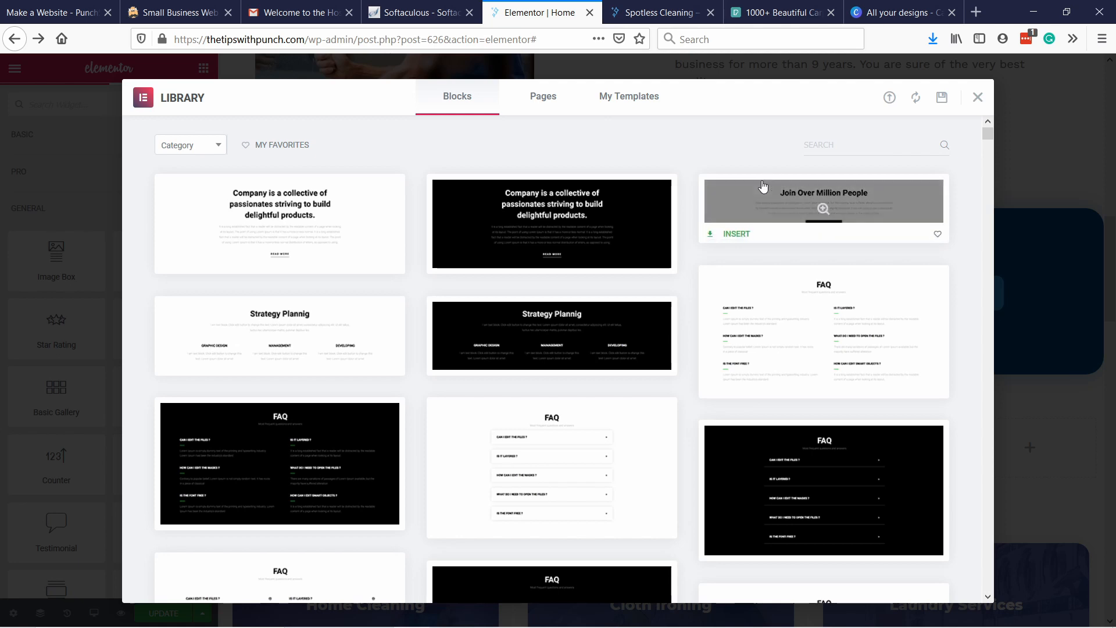
pyautogui.click(204, 152)
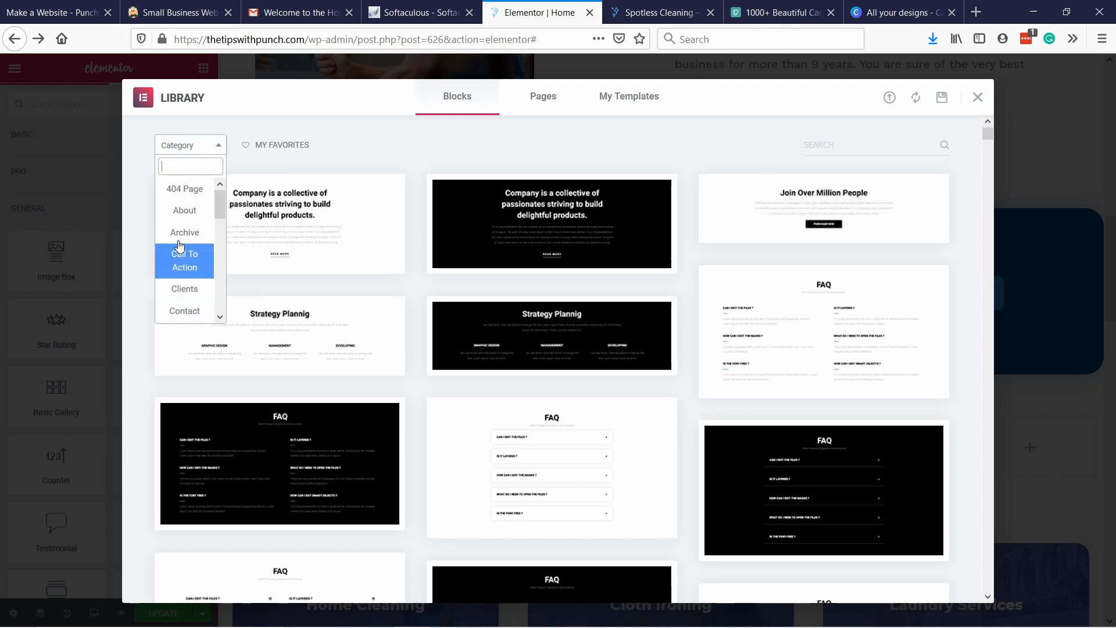
pyautogui.moveTo(224, 202); pyautogui.dragTo(221, 244)
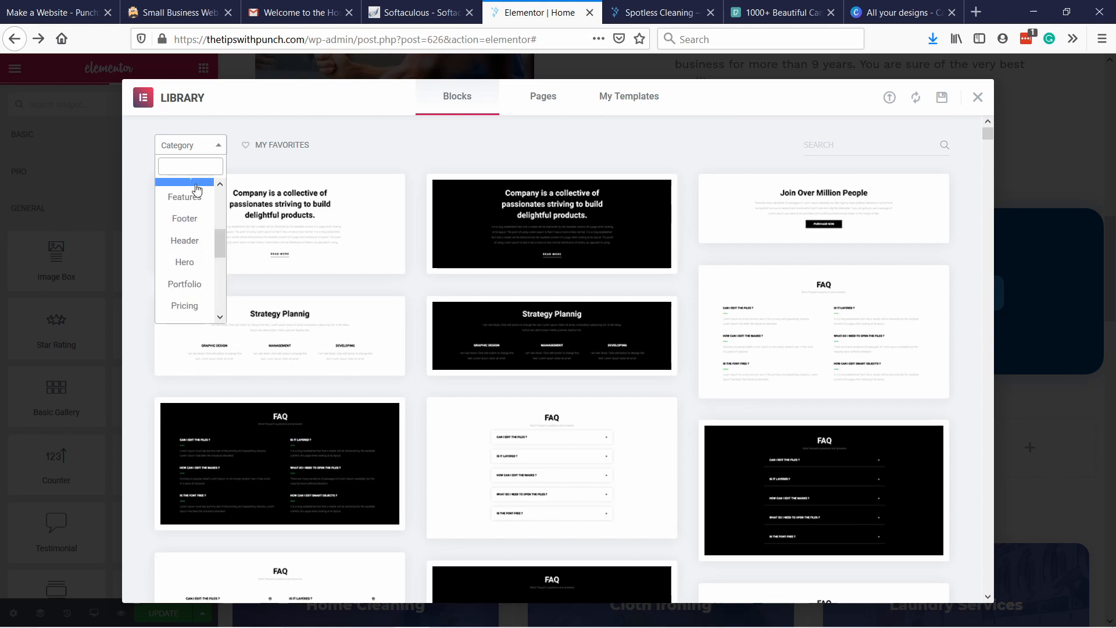
pyautogui.click(390, 141)
pyautogui.moveTo(988, 135); pyautogui.dragTo(988, 154)
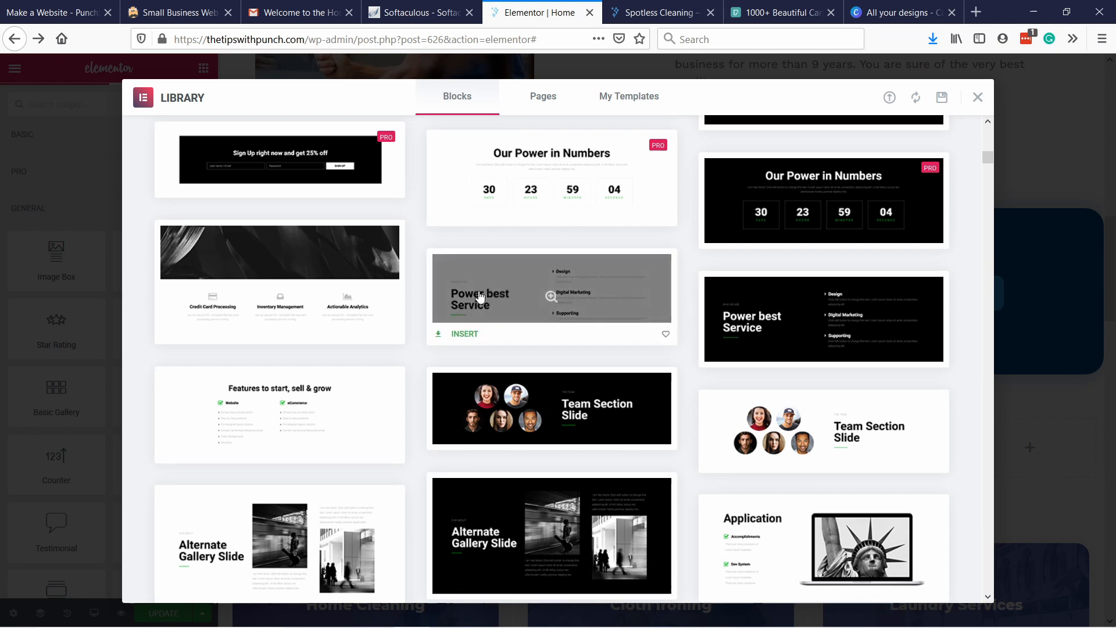
# Request insertion of the white "Power best Service" block and connect the site to the Elementor Template Library.
pyautogui.click(550, 295)
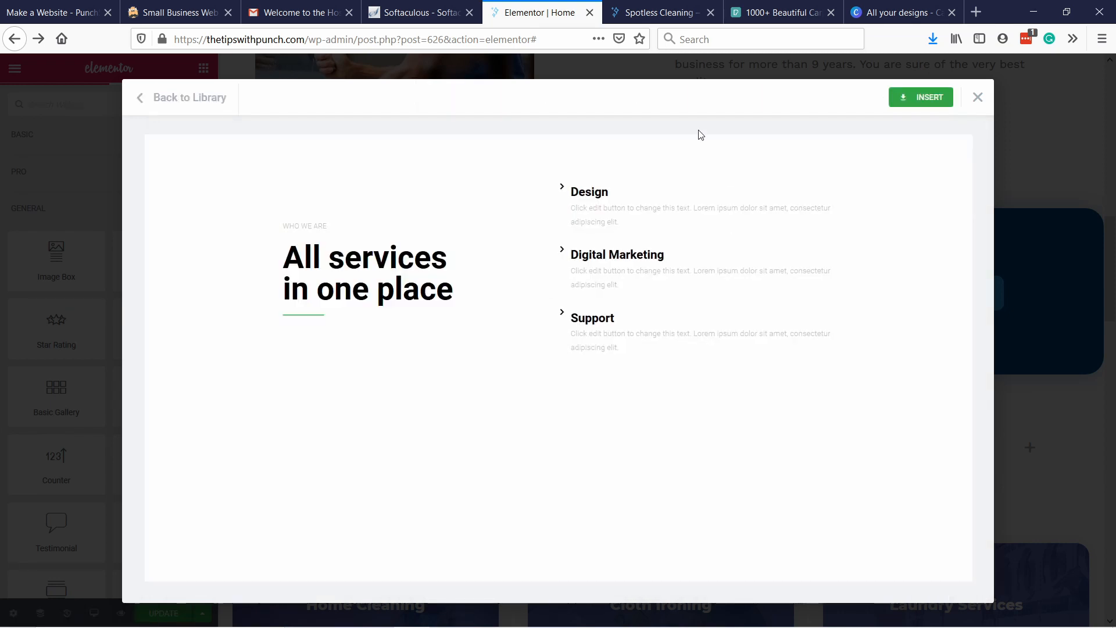
pyautogui.click(917, 99)
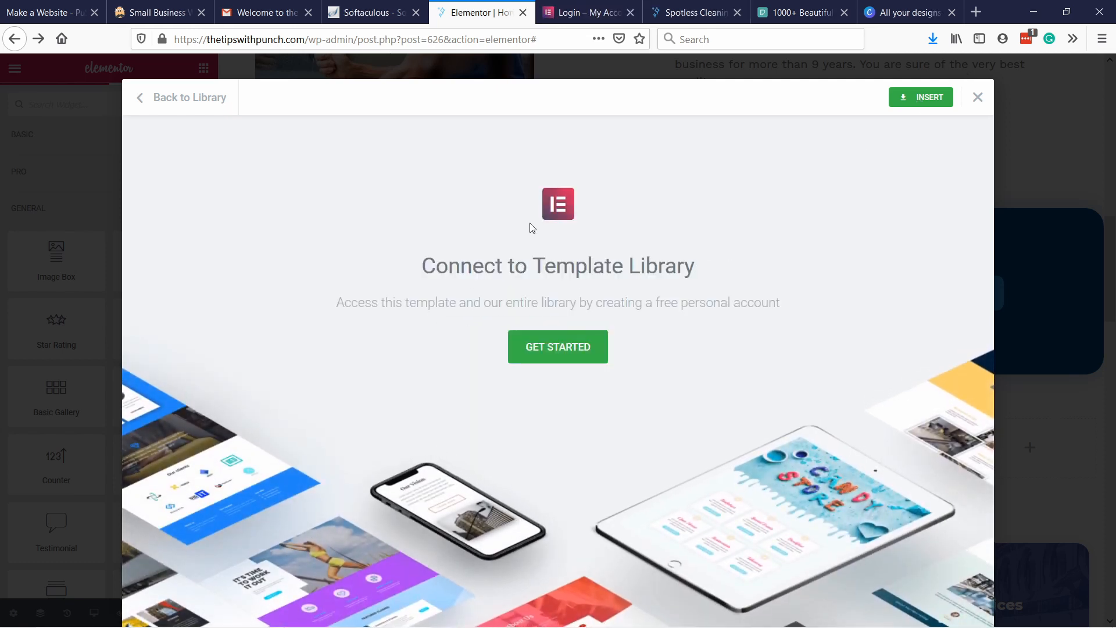
pyautogui.click(562, 352)
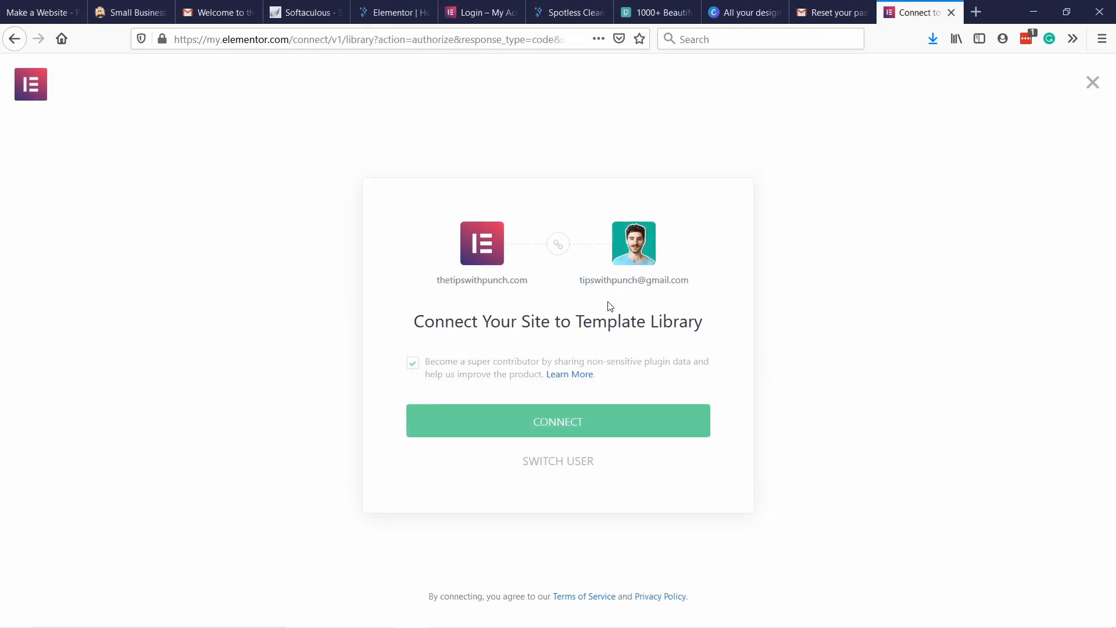
pyautogui.click(549, 427)
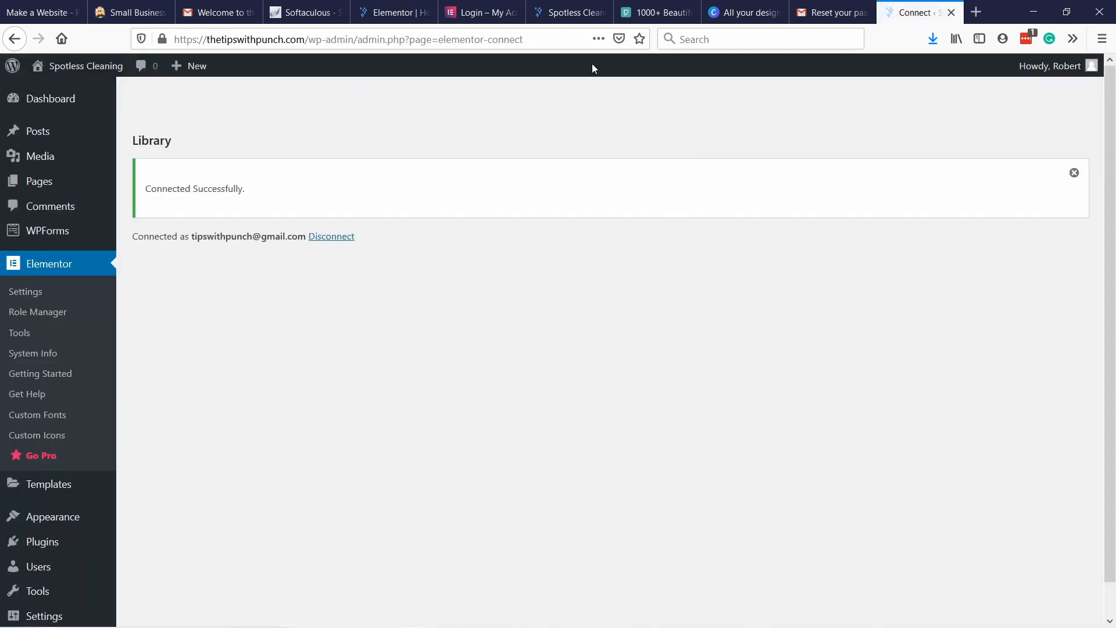
pyautogui.click(401, 12)
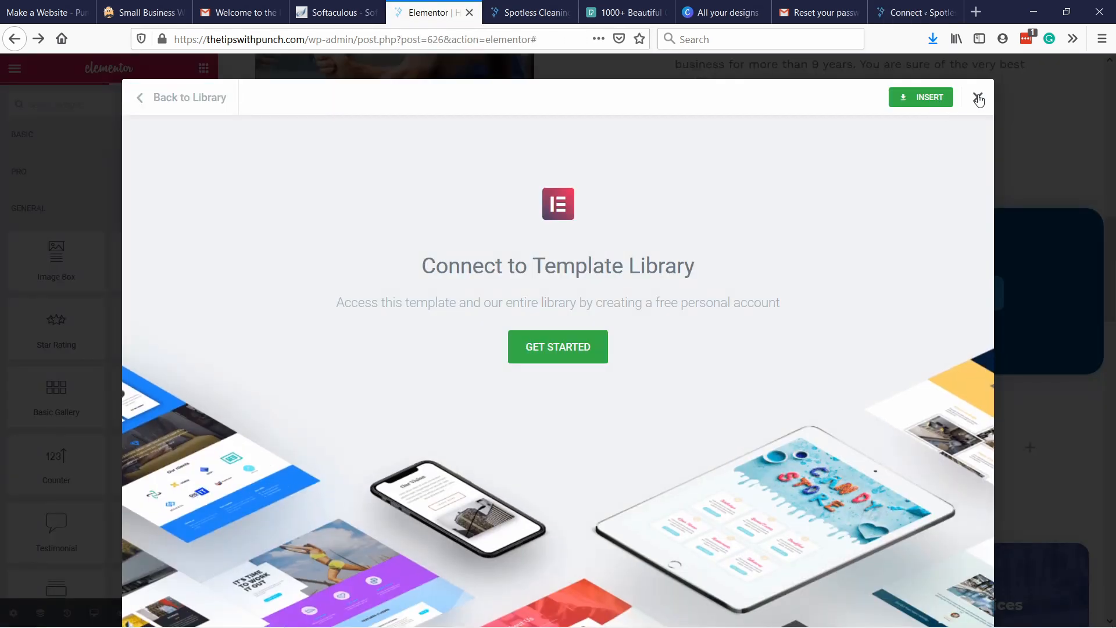
pyautogui.click(978, 99)
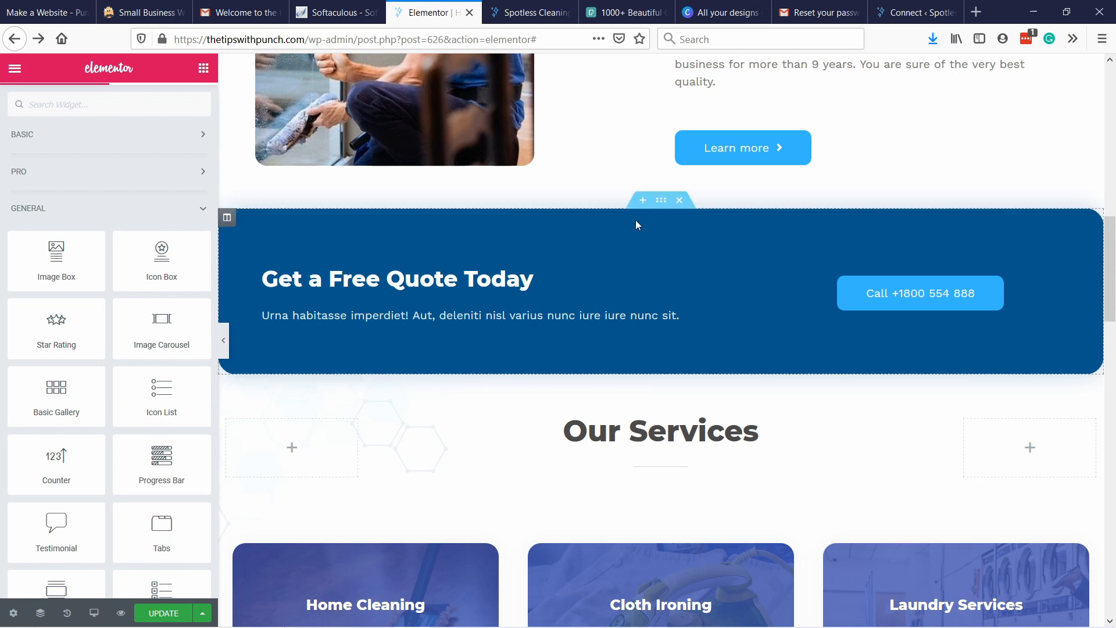
# Insert the white "Power best Service" library block as a new section above the "Get a Free Quote Today" banner.
pyautogui.click(643, 200)
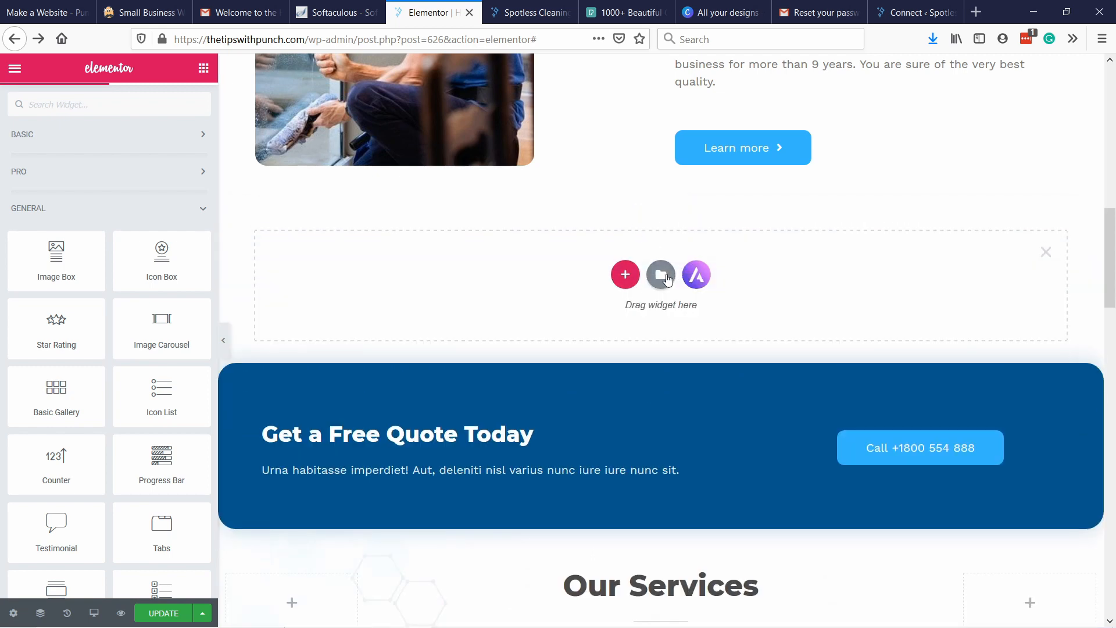
pyautogui.click(665, 276)
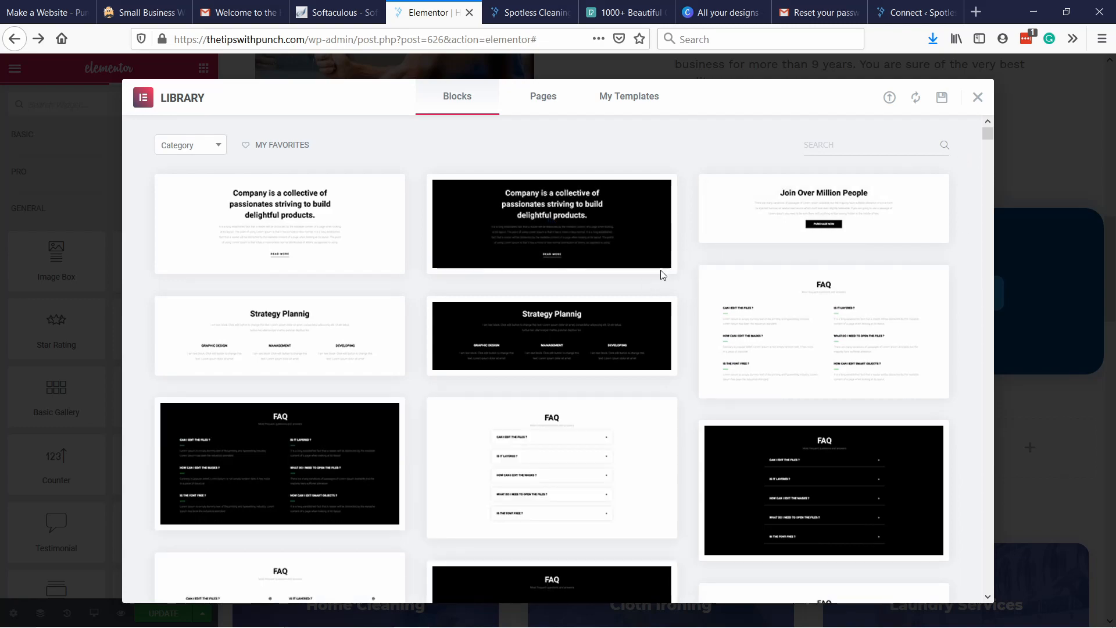
pyautogui.moveTo(990, 134); pyautogui.dragTo(995, 159)
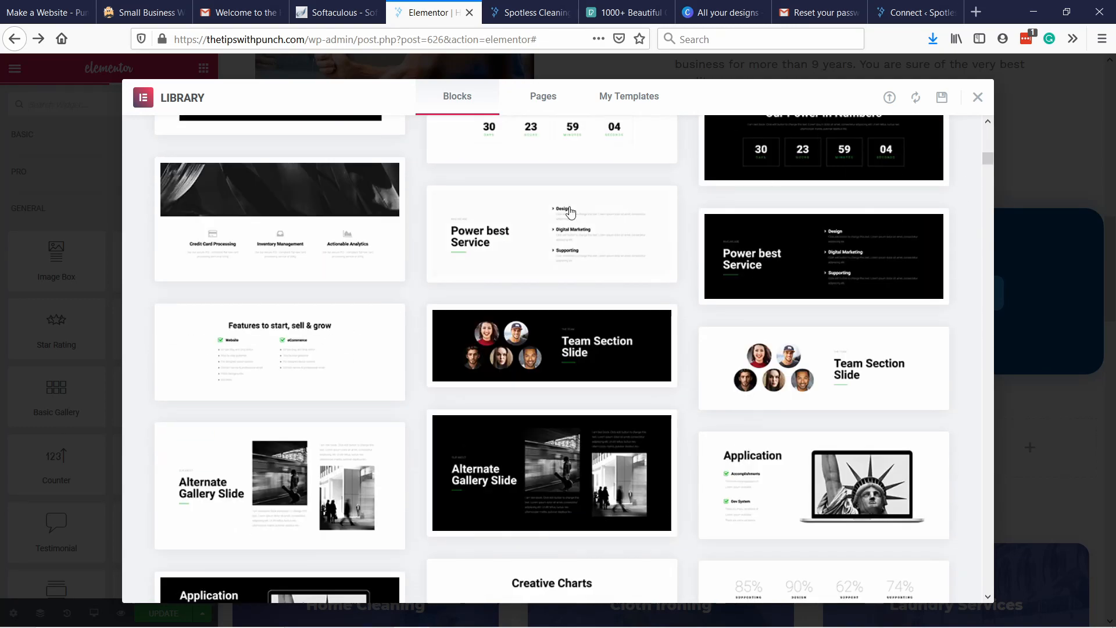
pyautogui.click(536, 222)
pyautogui.click(921, 98)
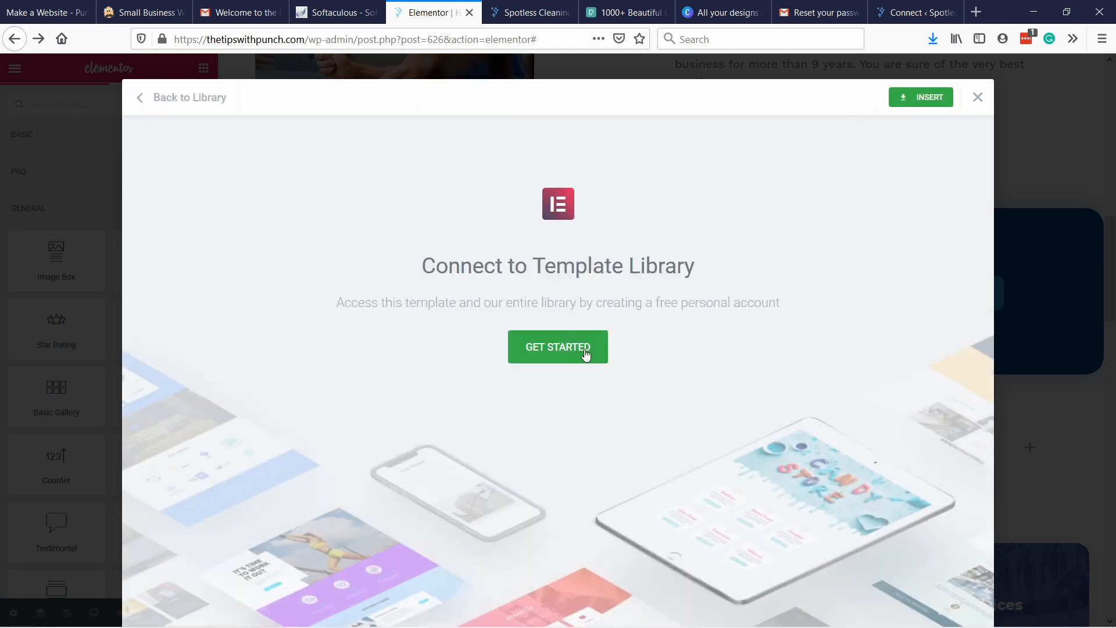
pyautogui.click(549, 349)
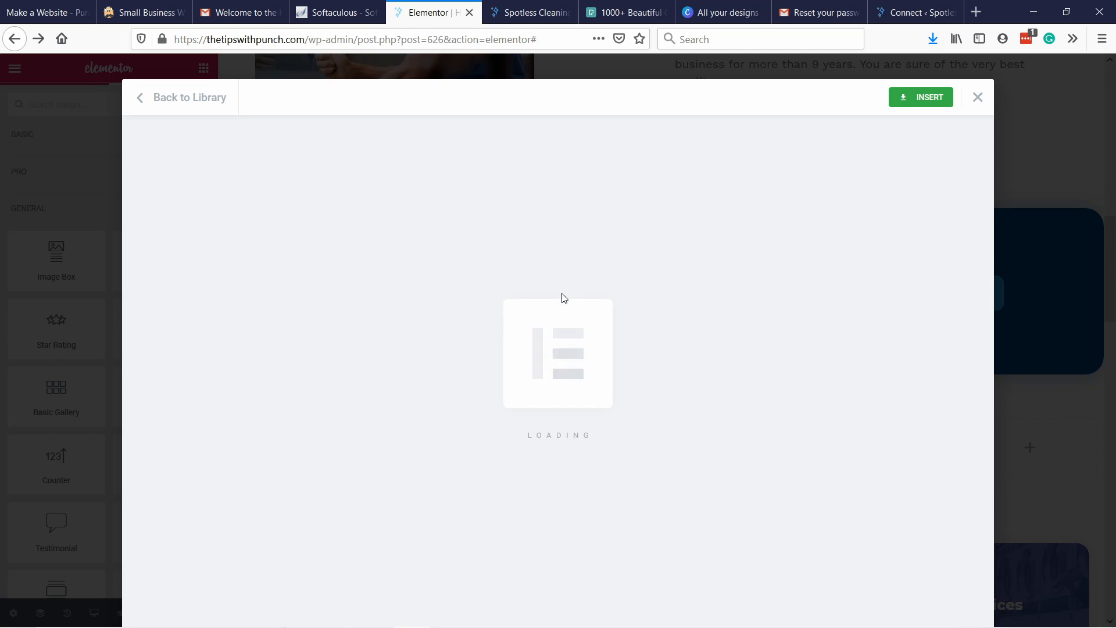
# Examine the newly inserted "All services in one place" section and how it fits between its neighbouring homepage sections.
pyautogui.scroll(-1, 319, 208)
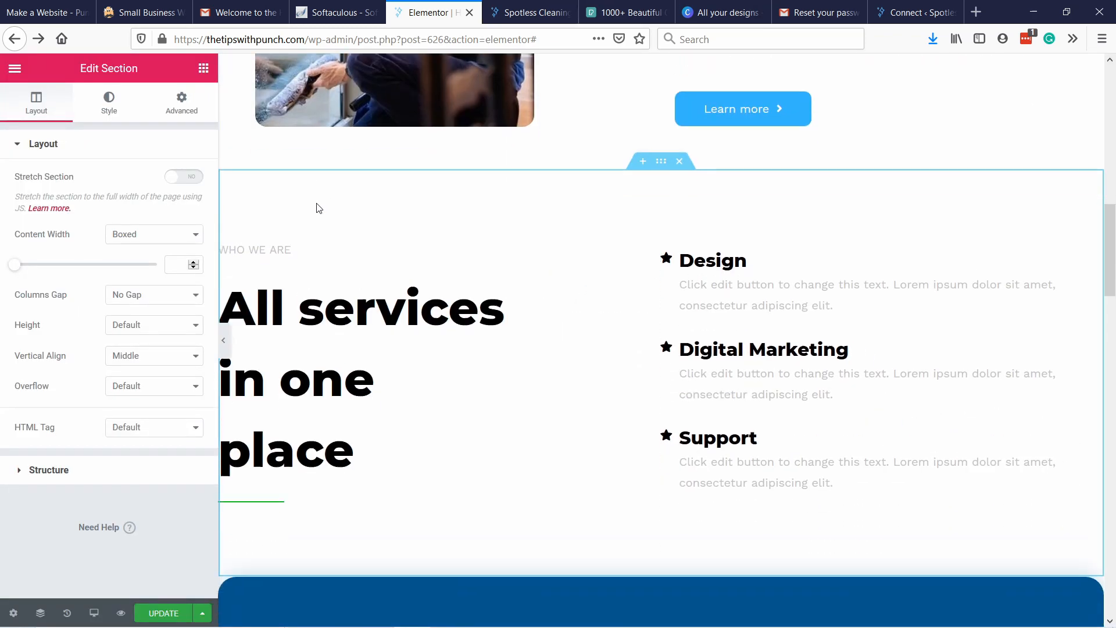
pyautogui.scroll(-2, 556, 259)
pyautogui.scroll(4, 935, 217)
pyautogui.scroll(-1, 541, 278)
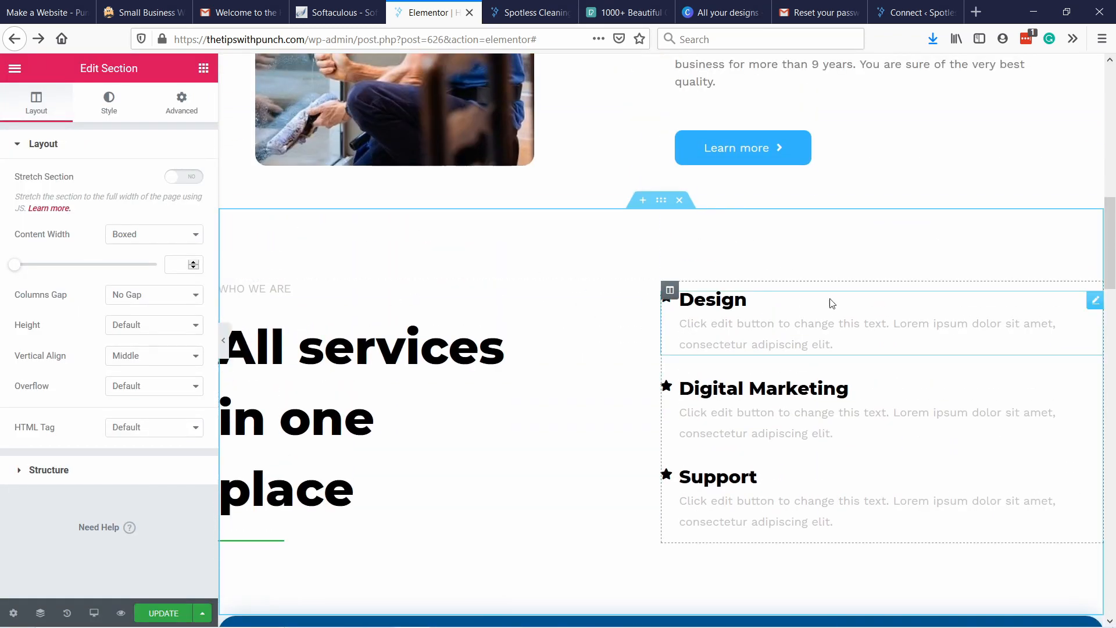
pyautogui.scroll(-3, 760, 276)
pyautogui.scroll(6, 690, 316)
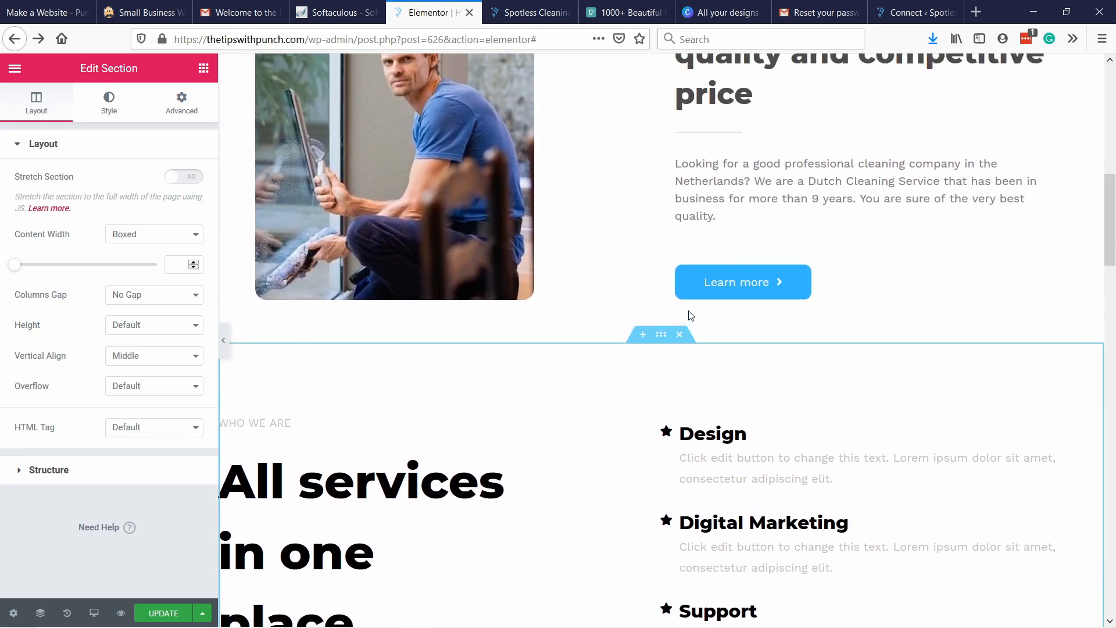
pyautogui.scroll(-3, 543, 443)
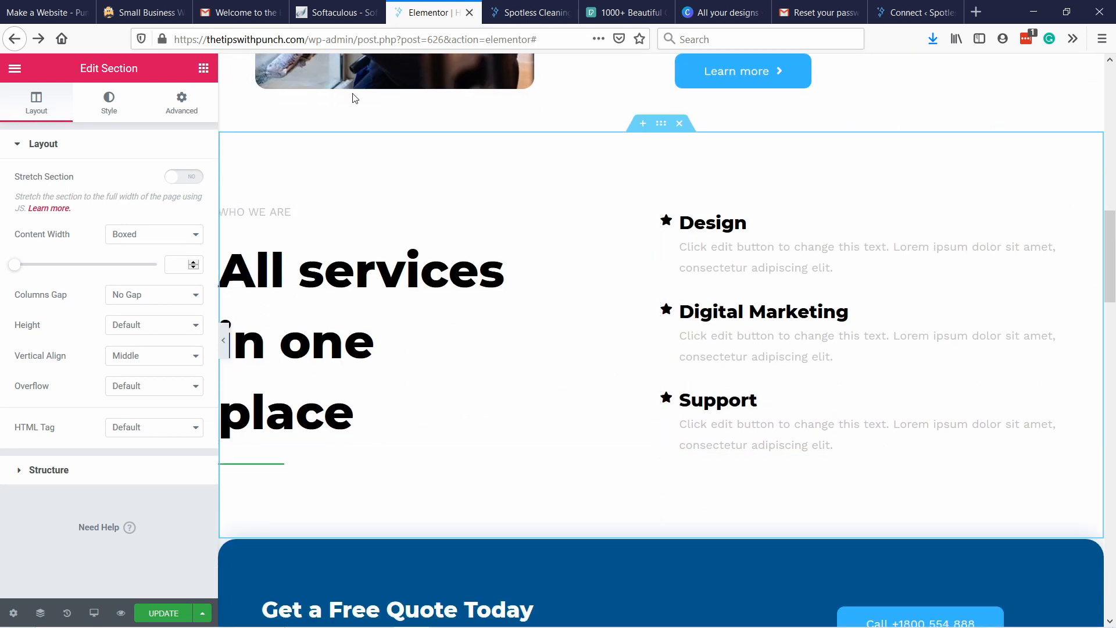
# Set the top and bottom padding of the "All services in one place" section to 50 px each.
pyautogui.rightClick(438, 162)
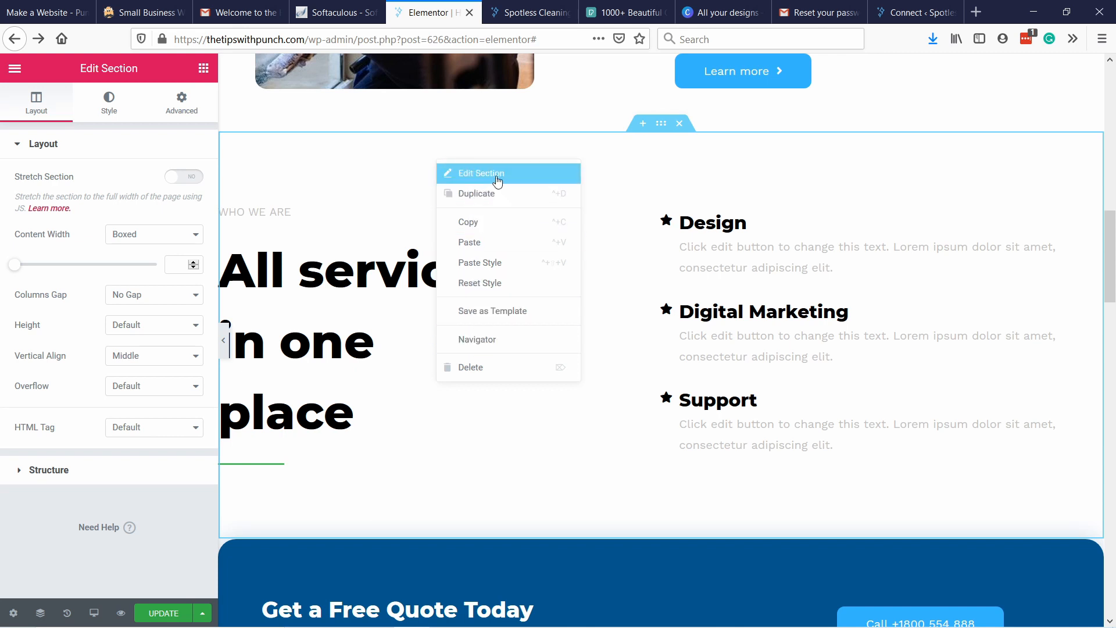
pyautogui.click(497, 178)
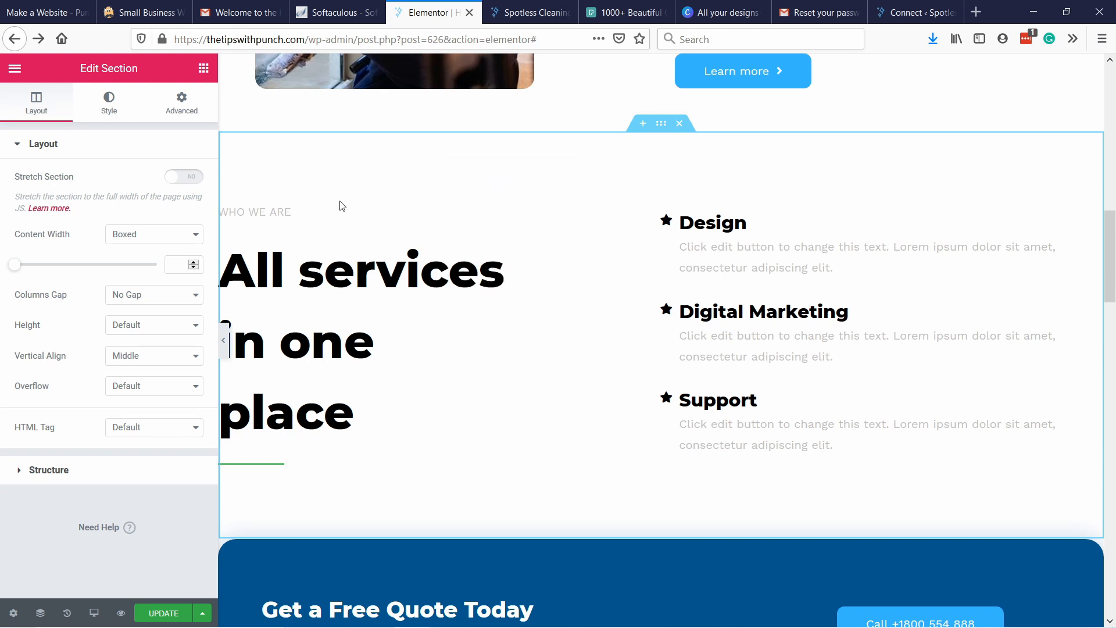
pyautogui.click(187, 103)
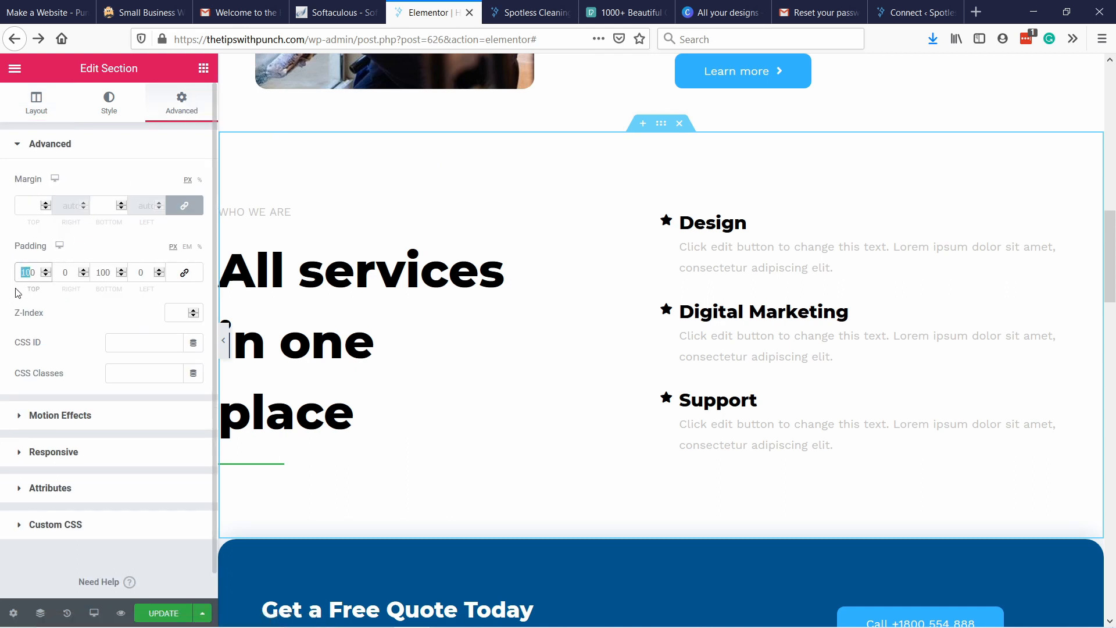
pyautogui.write('50')
pyautogui.moveTo(103, 273); pyautogui.dragTo(92, 295)
pyautogui.write('5')
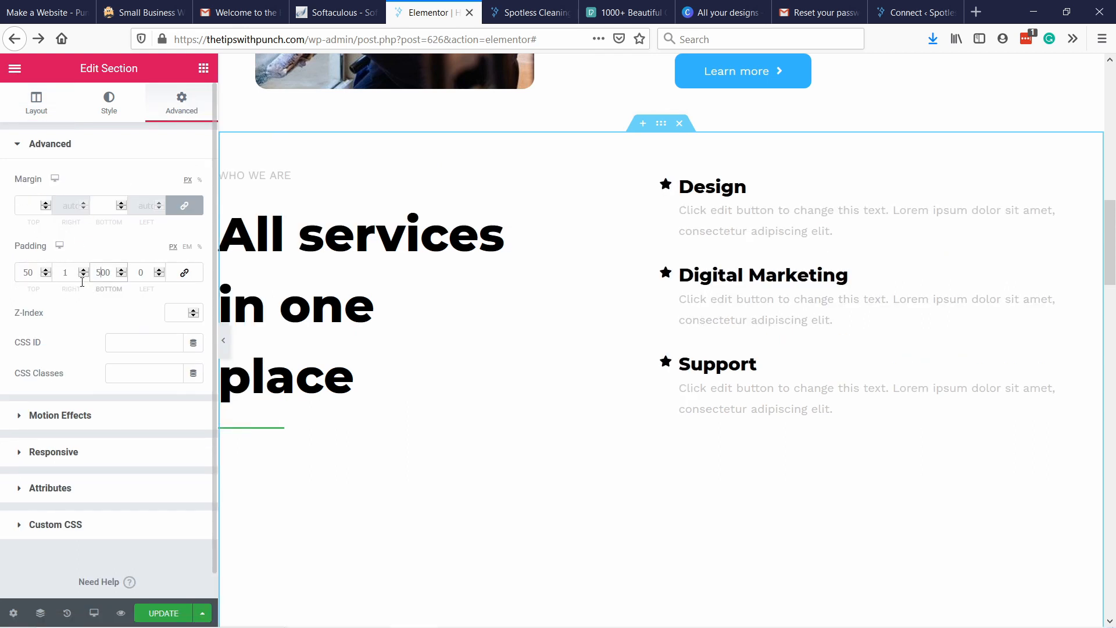
pyautogui.press('Delete')
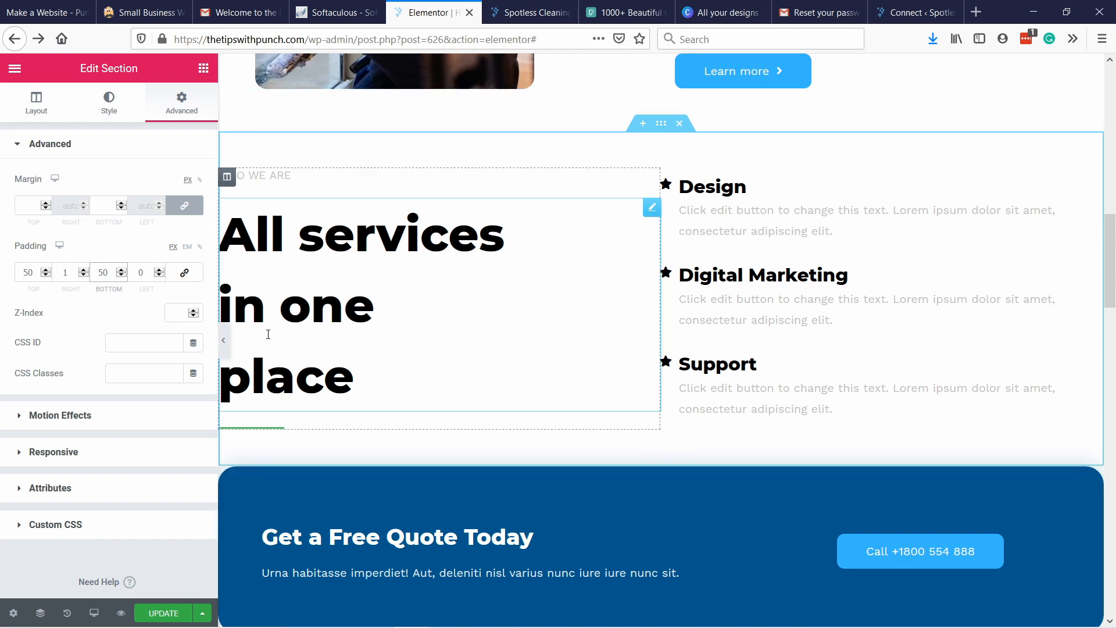
# Delete the green divider below the "All services in one place" heading.
pyautogui.click(253, 430)
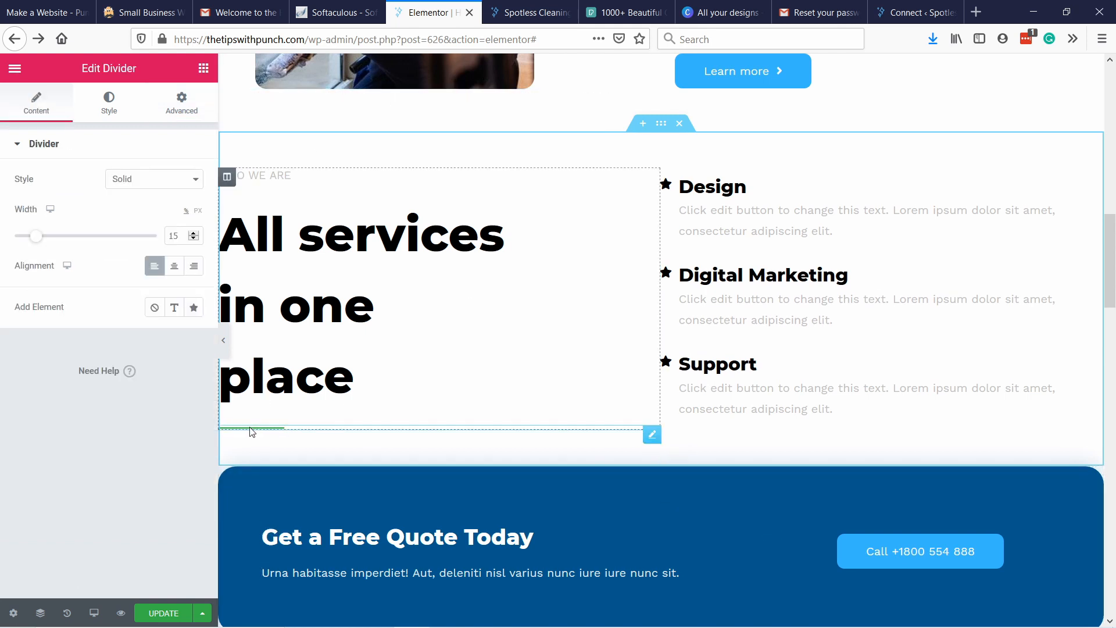
pyautogui.rightClick(251, 432)
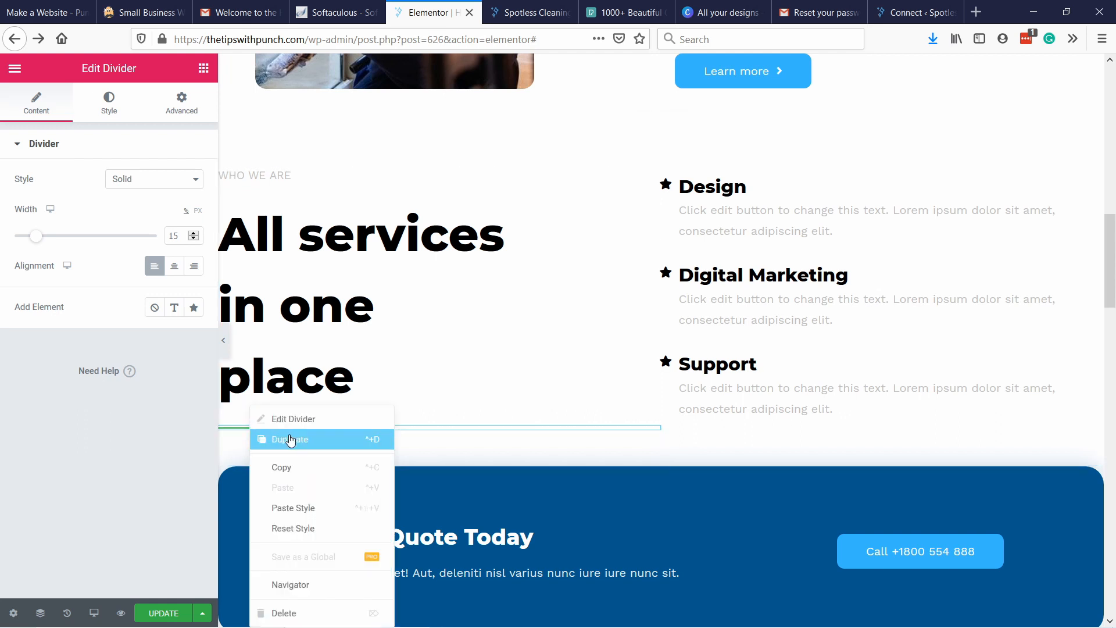
pyautogui.click(297, 610)
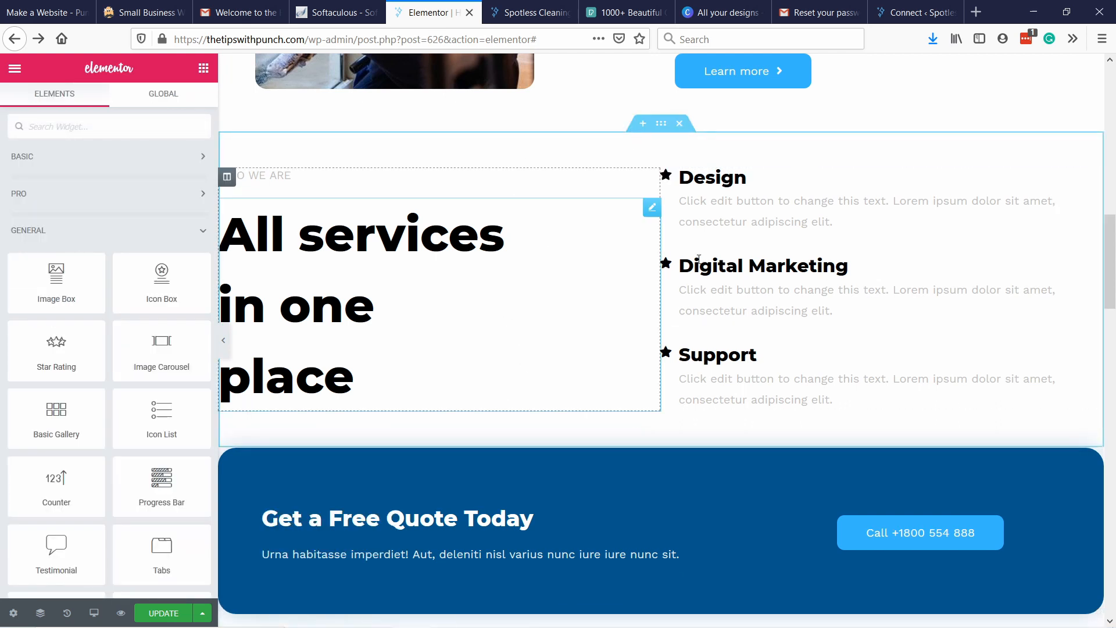
# Change the "who we are" label to "why us" and the large heading below it to "Quality cleaning since 2009".
pyautogui.click(581, 176)
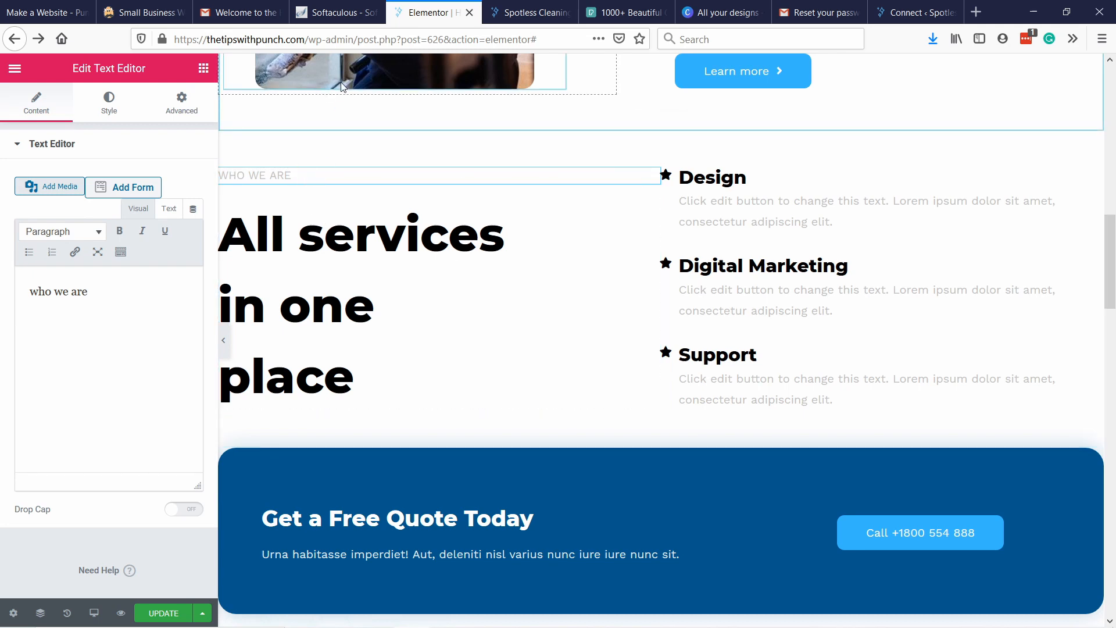
pyautogui.click(327, 358)
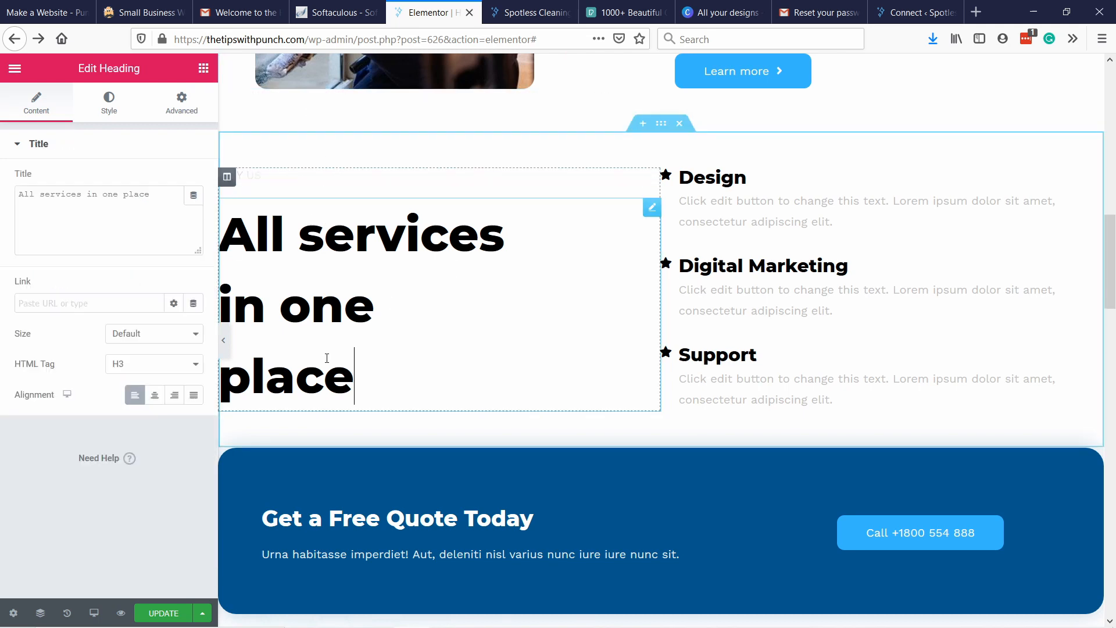
pyautogui.hotkey('ctrl', 'a')
pyautogui.write('Quality cleaning since 2009')
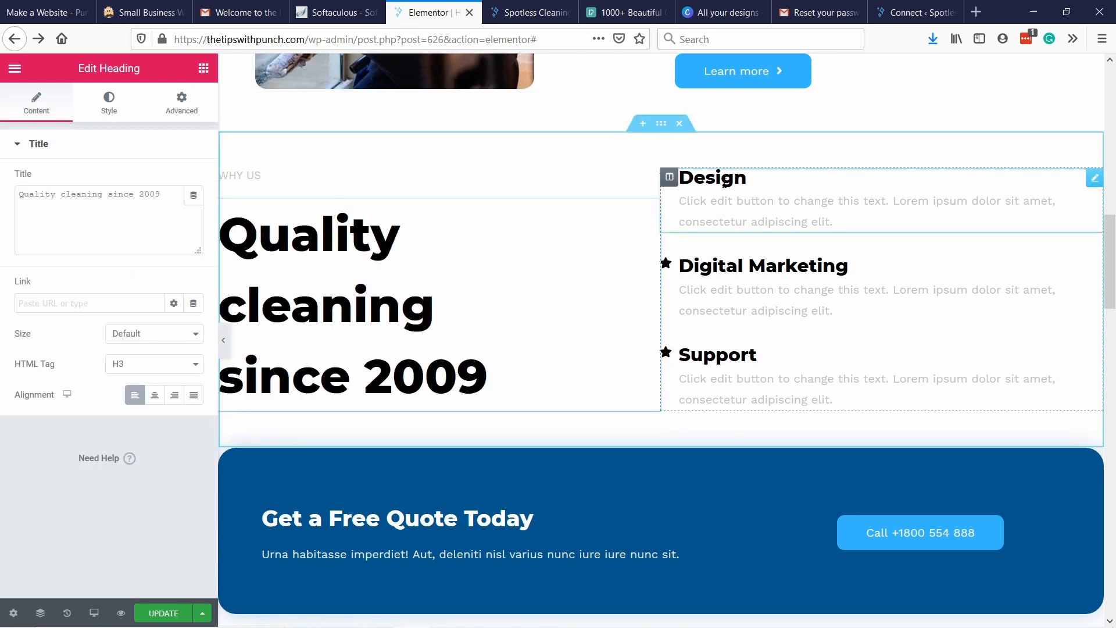
# Retitle the "Design" icon box as "Money back guarantee".
pyautogui.click(724, 181)
pyautogui.hotkey('ctrl', 'a')
pyautogui.write('Money back guarantee')
# Retitle the "Digital Marketing" icon box as "Trustworthy".
pyautogui.click(859, 272)
pyautogui.hotkey('ctrl', 'a')
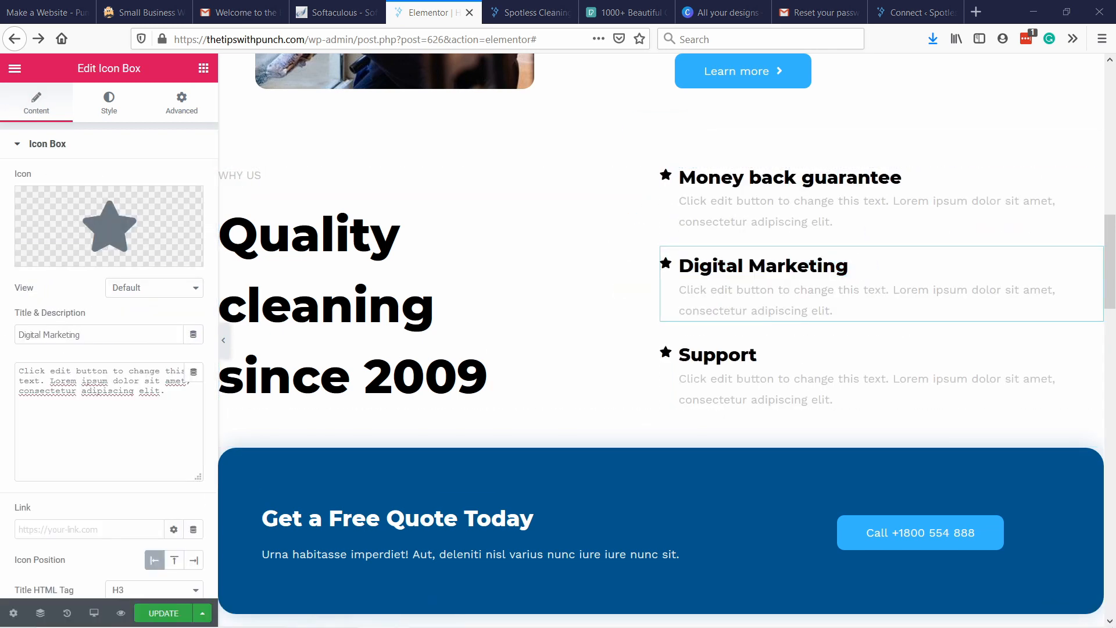
pyautogui.moveTo(588, 623)
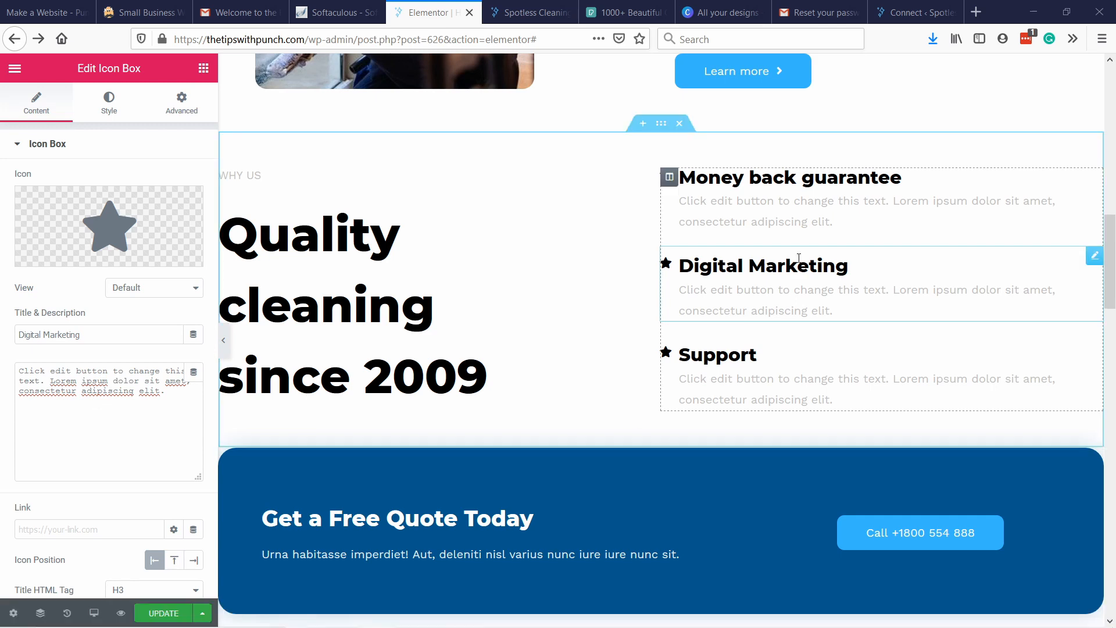
pyautogui.moveTo(87, 336); pyautogui.dragTo(5, 342)
pyautogui.write('Leader')
pyautogui.press('BackSpace')
pyautogui.press('BackSpace')
pyautogui.press('BackSpace')
pyautogui.press('BackSpace')
pyautogui.press('BackSpace')
pyautogui.press('BackSpace')
pyautogui.write('Trustworthy')
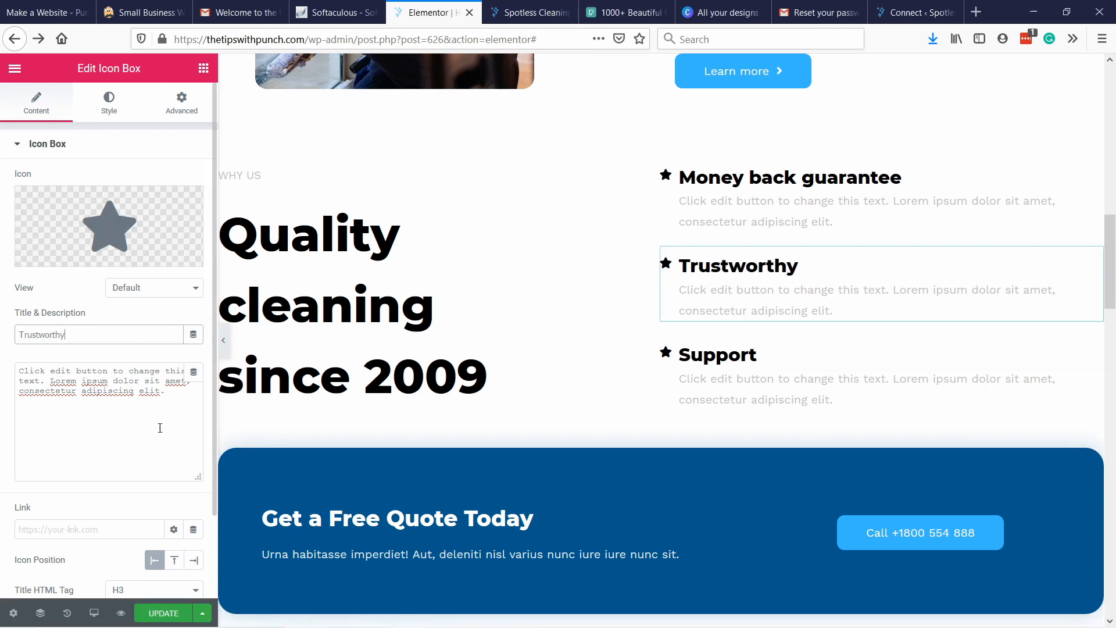
# Replace the star icons of the three icon boxes with check marks.
pyautogui.click(755, 372)
pyautogui.click(102, 227)
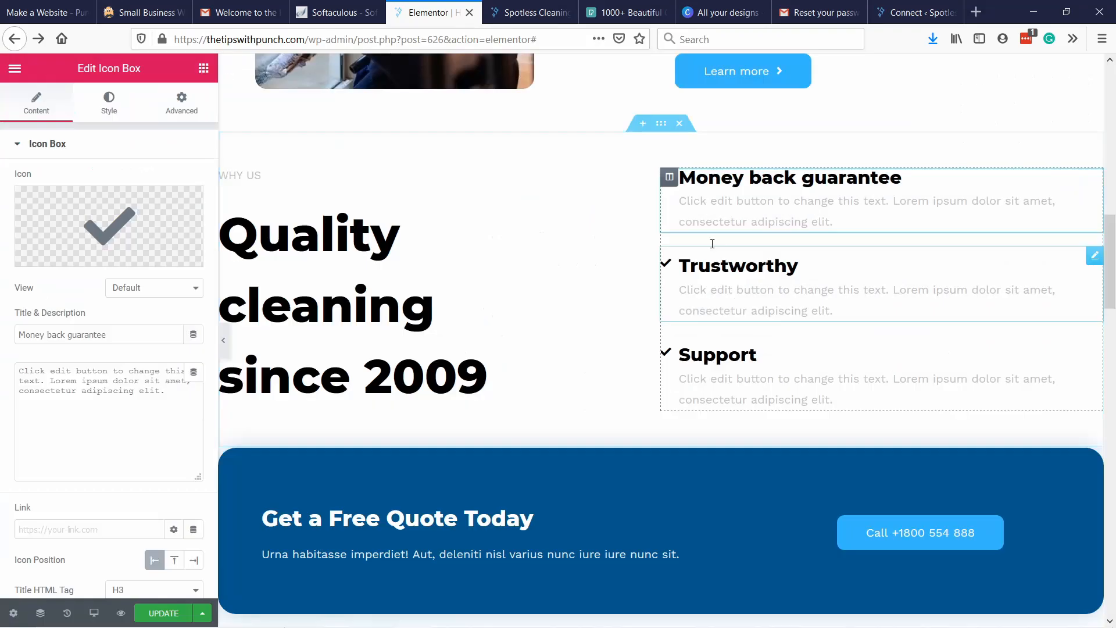
pyautogui.scroll(-1, 735, 456)
pyautogui.scroll(3, 736, 456)
# Retitle the "Support" icon box as "Available on short notice" and save the page update.
pyautogui.click(736, 456)
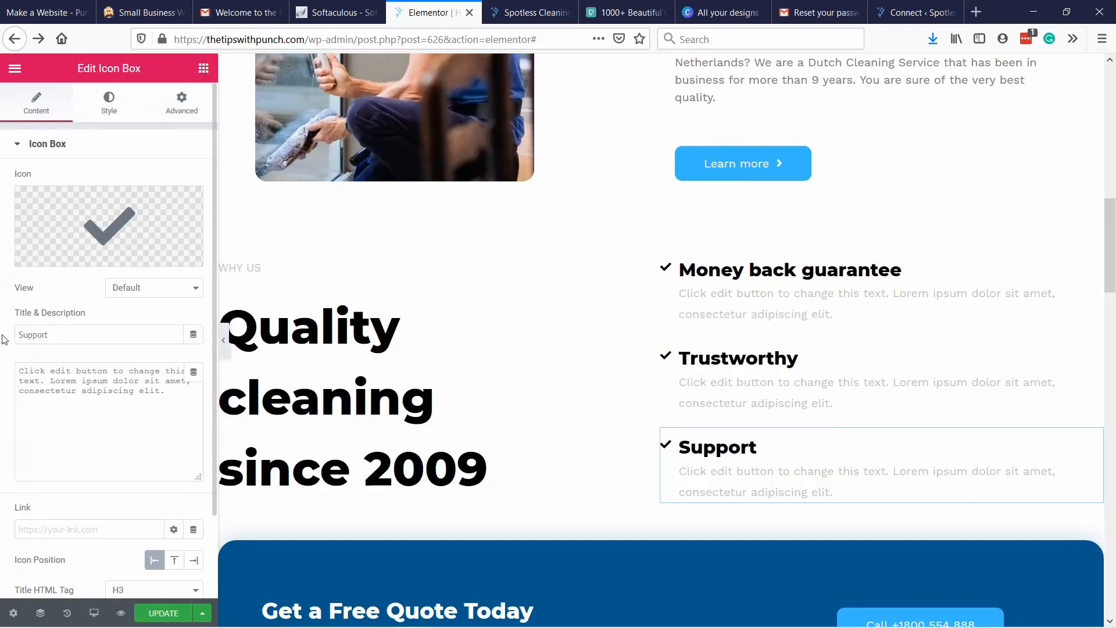
pyautogui.moveTo(49, 335); pyautogui.dragTo(10, 353)
pyautogui.write('Available on short notice')
pyautogui.scroll(6, 725, 280)
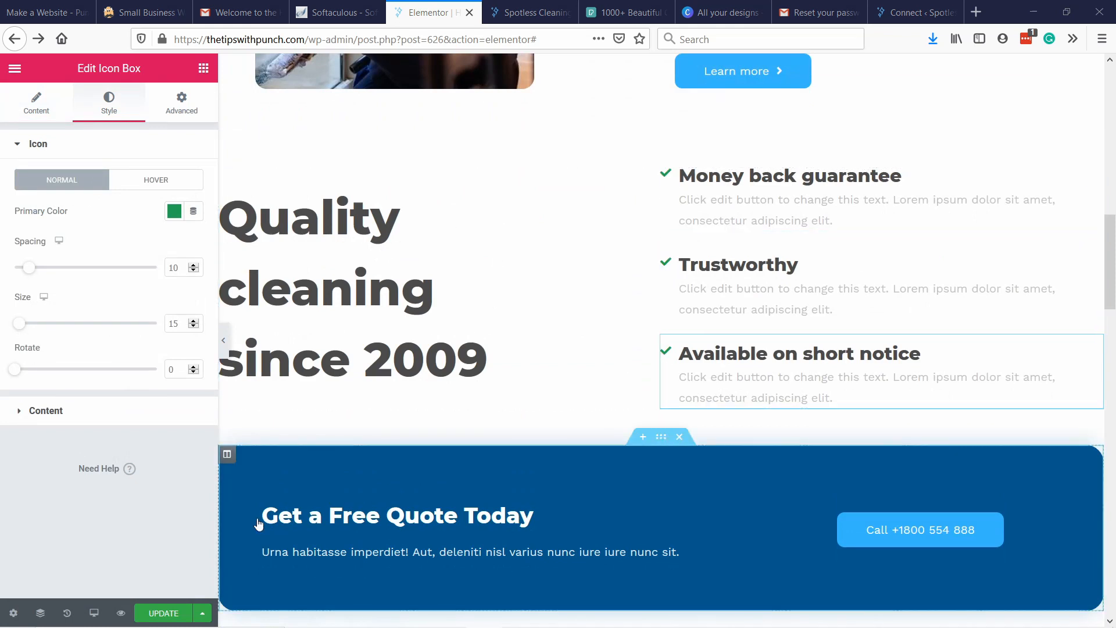
pyautogui.click(165, 613)
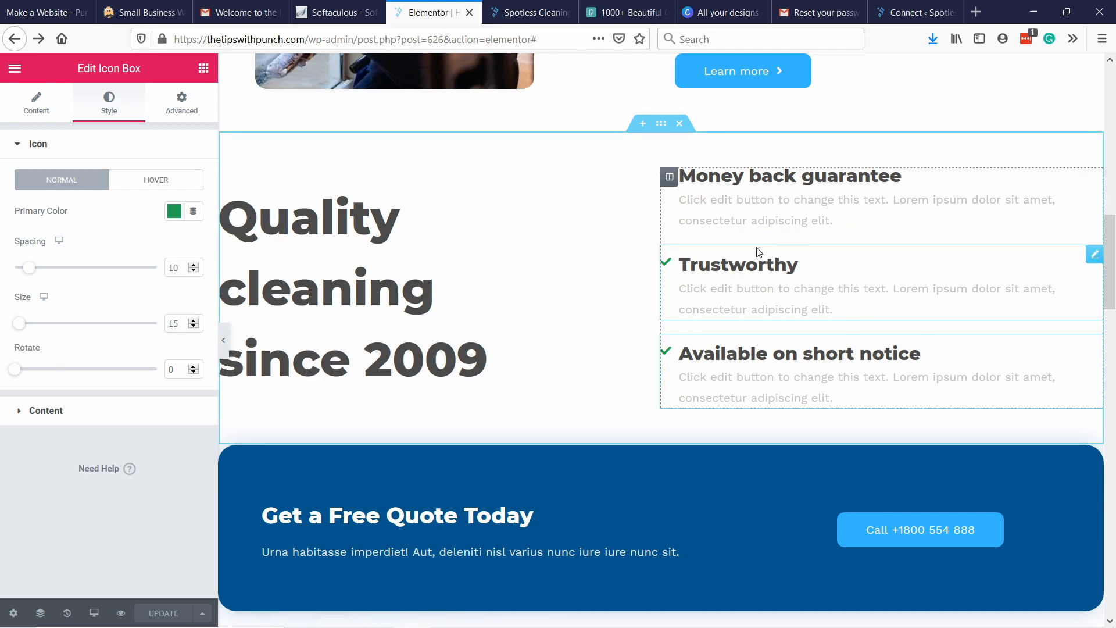
# Reload the live homepage and review its layout from the hero and quote form through the new section to the footer.
pyautogui.click(526, 13)
pyautogui.click(356, 39)
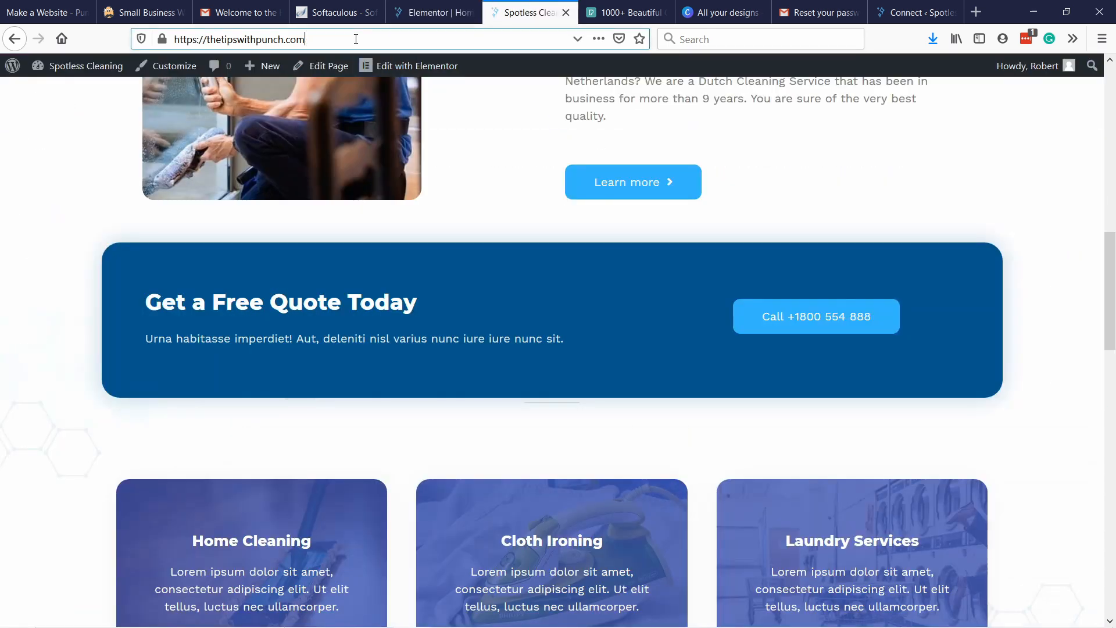
pyautogui.press('Return')
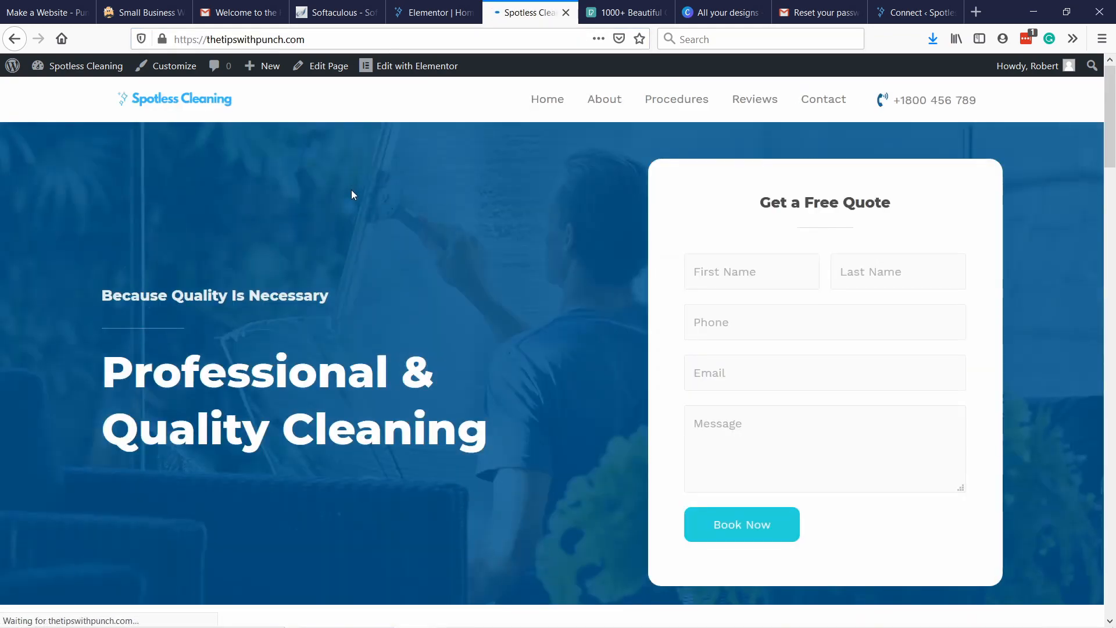
pyautogui.scroll(-12, 355, 192)
pyautogui.scroll(6, 408, 197)
pyautogui.scroll(-5, 423, 202)
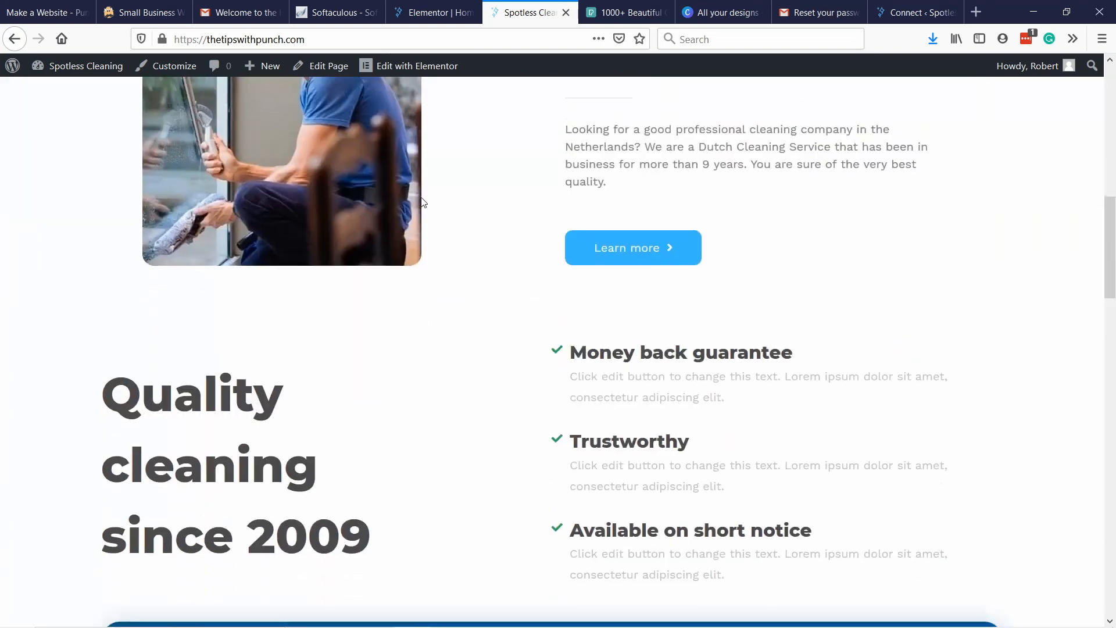
pyautogui.scroll(-20, 423, 202)
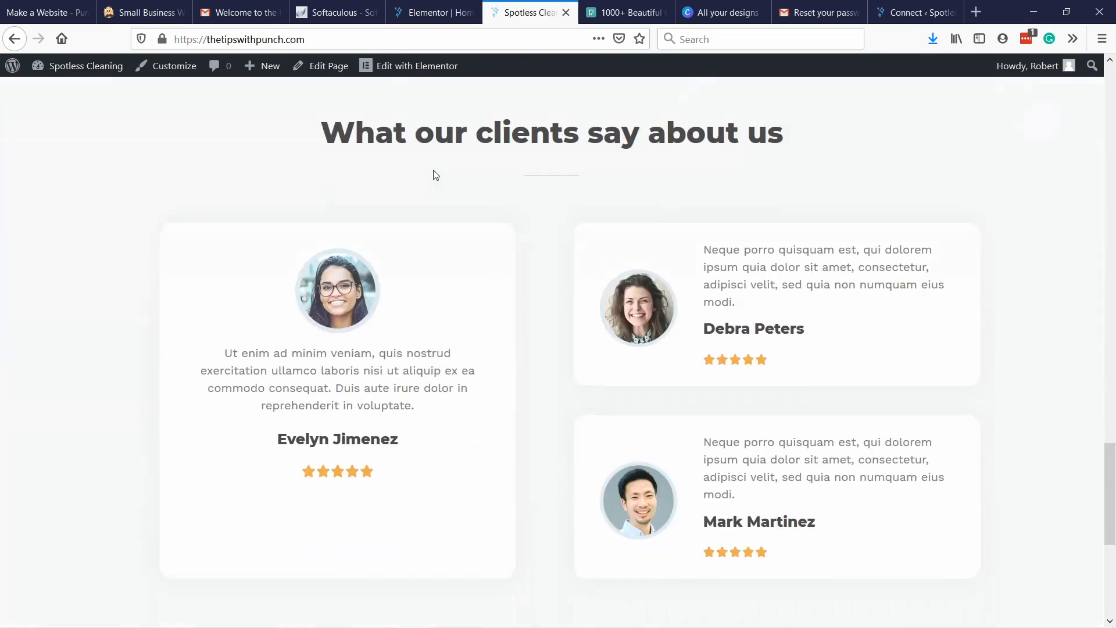
pyautogui.scroll(-6, 447, 168)
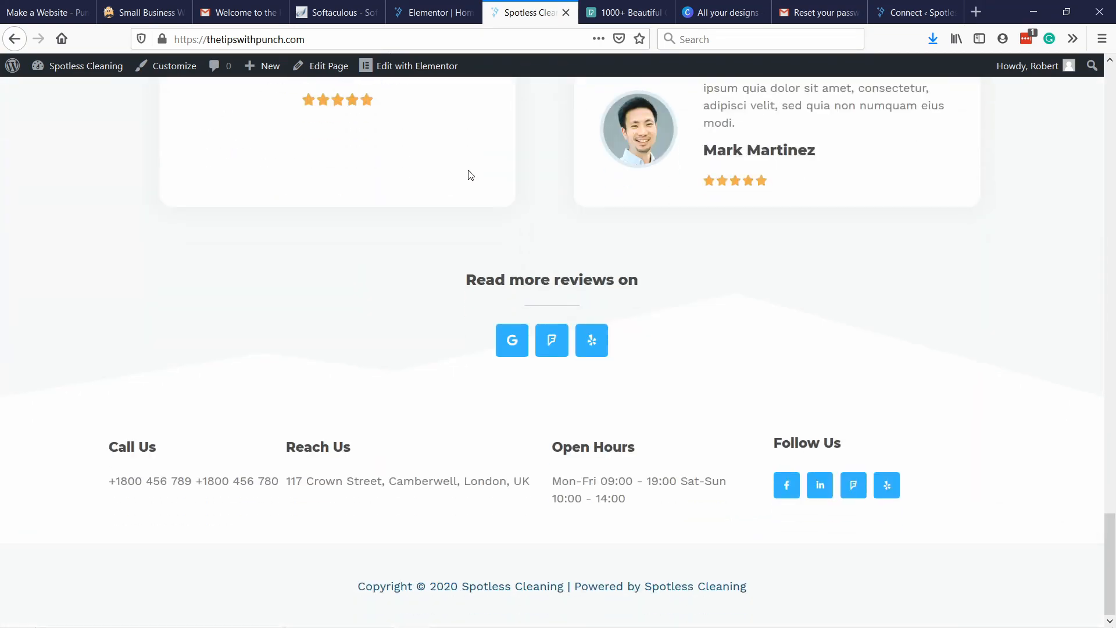
pyautogui.scroll(20, 471, 174)
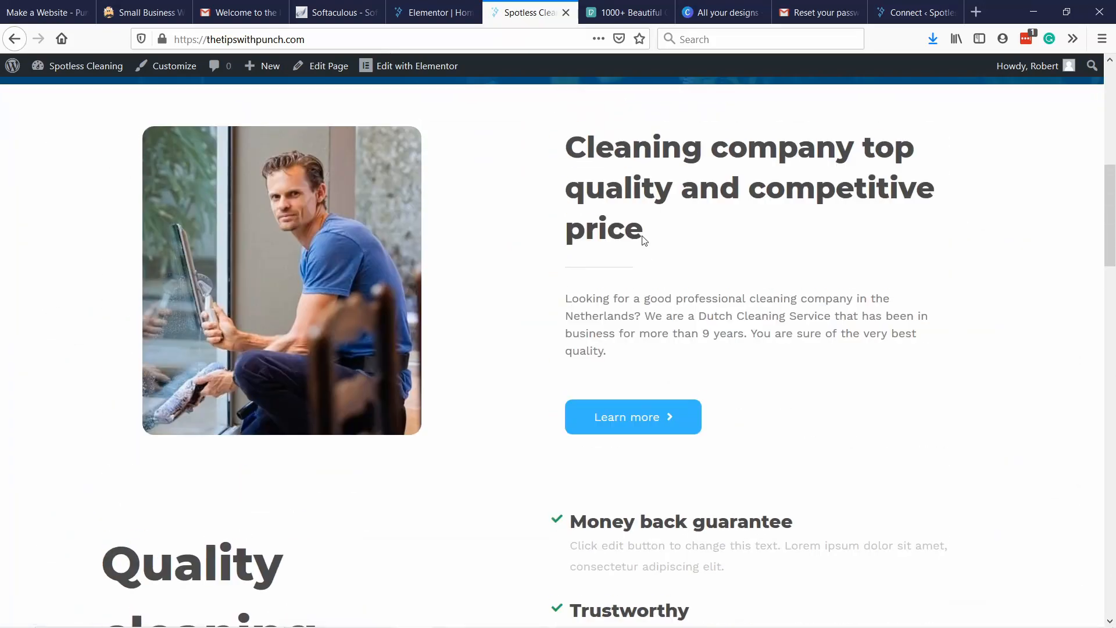
pyautogui.scroll(9, 644, 240)
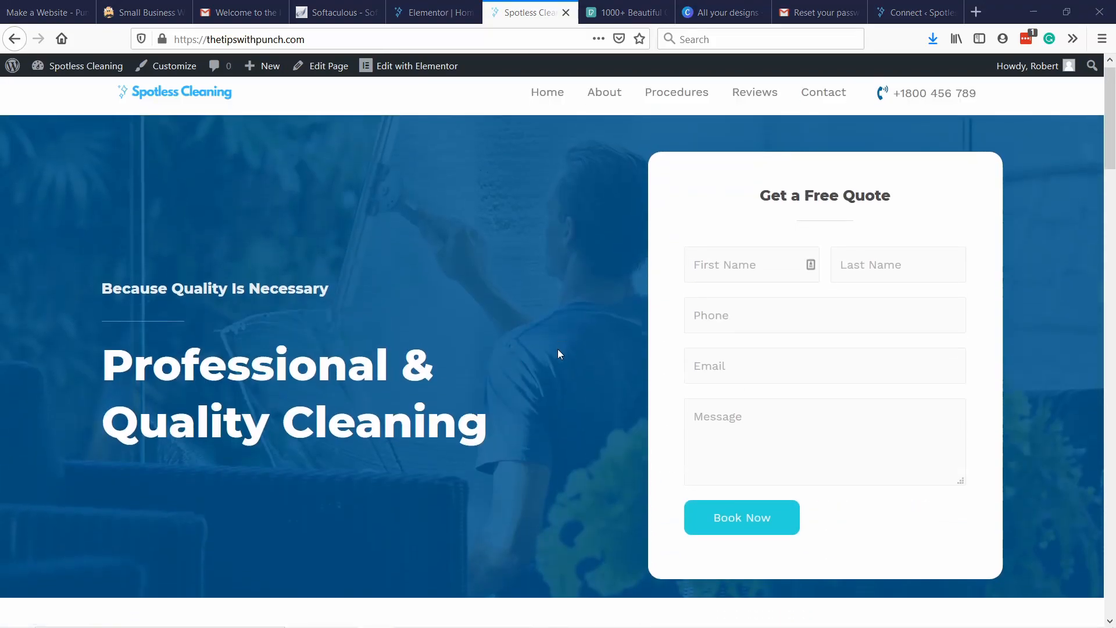
pyautogui.scroll(-2, 558, 353)
pyautogui.scroll(3, 584, 330)
pyautogui.scroll(-10, 360, 221)
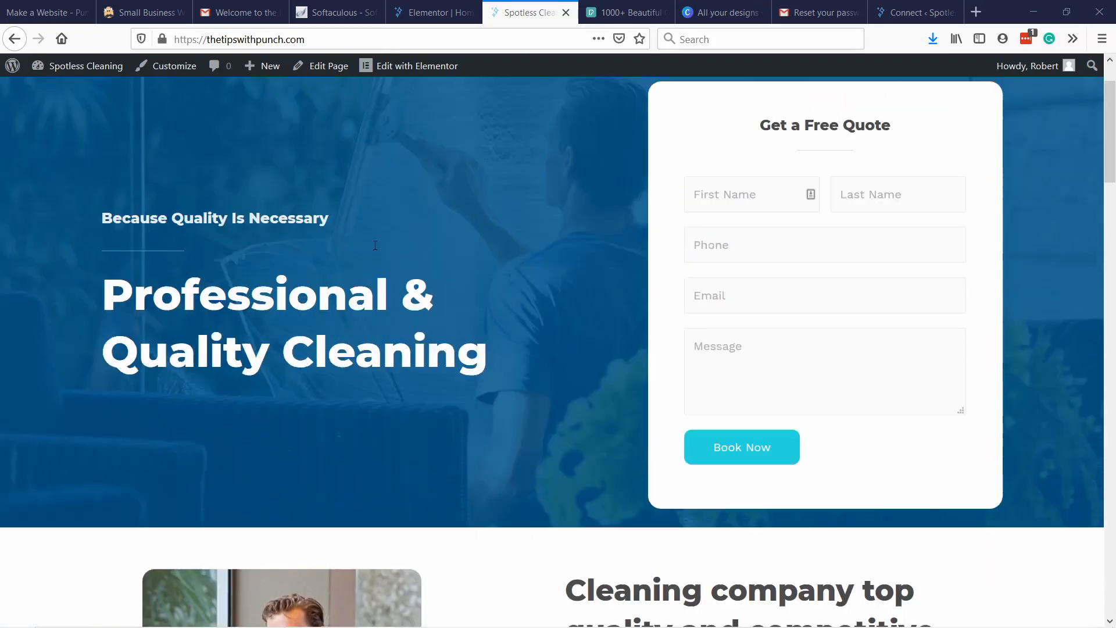
pyautogui.scroll(8, 392, 249)
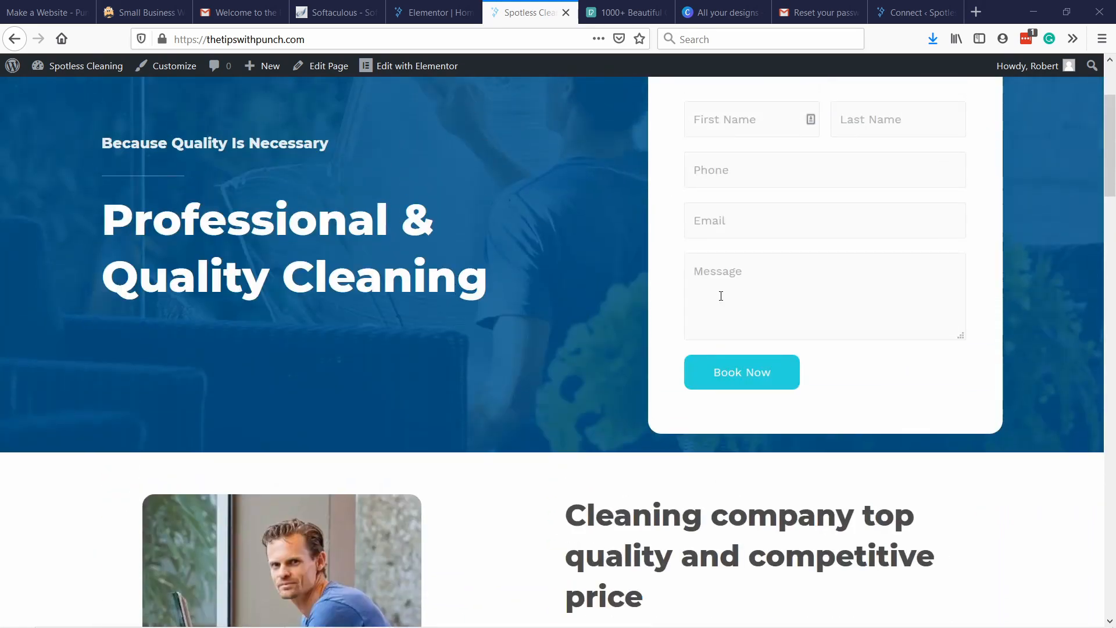
pyautogui.scroll(3, 721, 296)
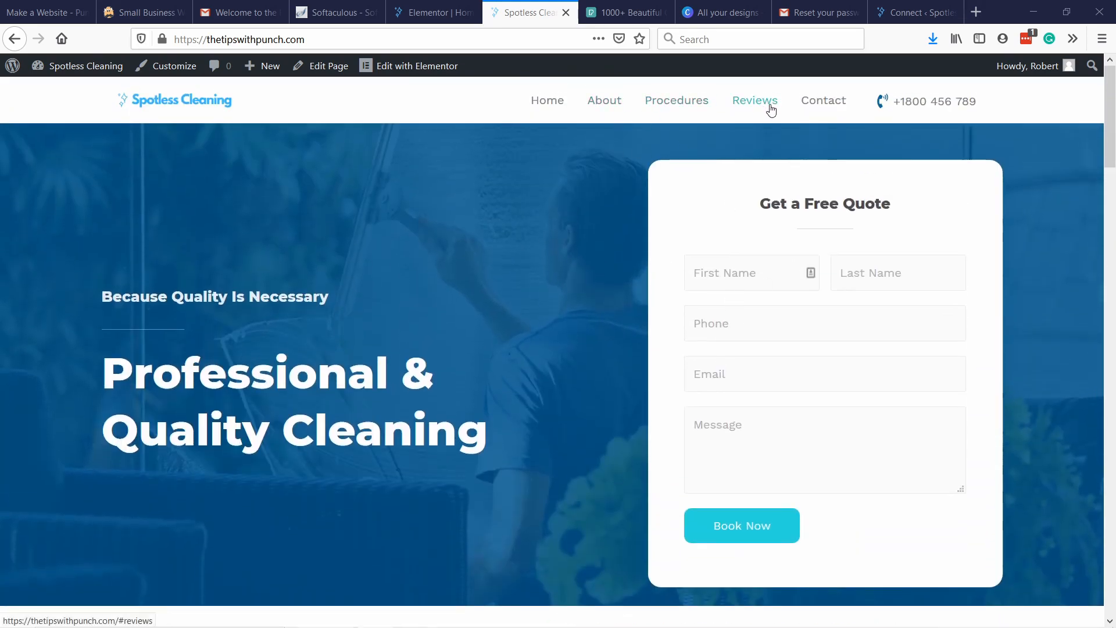
# In the Elementor editor, give the "Cleaning company top quality and competitive price" section the CSS ID "about-us" and save the page update.
pyautogui.click(434, 12)
pyautogui.scroll(15, 455, 160)
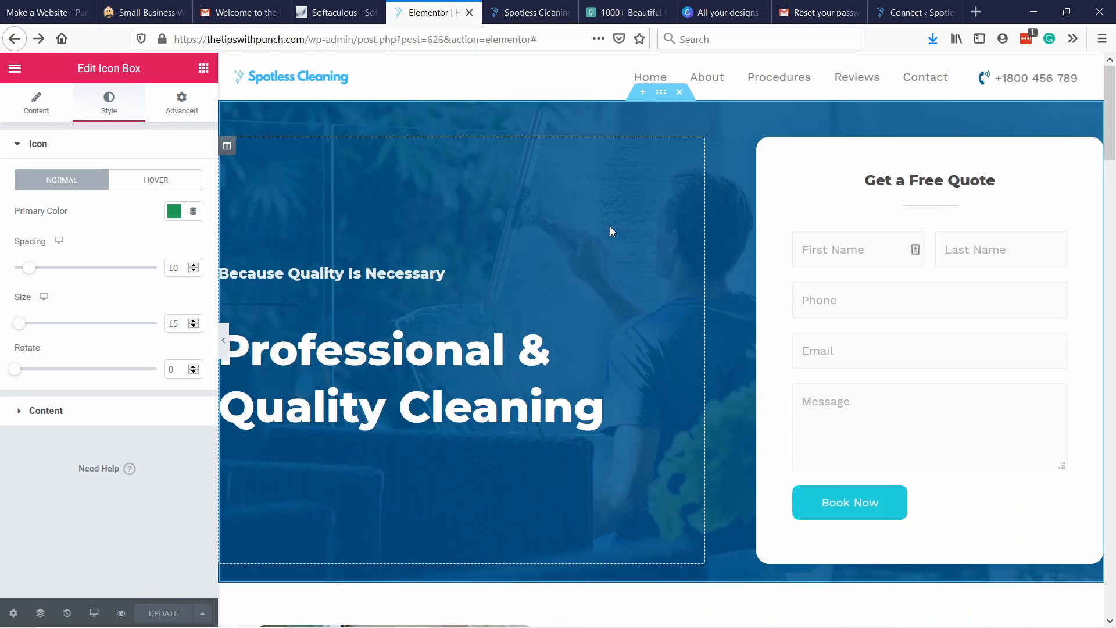
pyautogui.scroll(-5, 523, 311)
pyautogui.scroll(5, 756, 329)
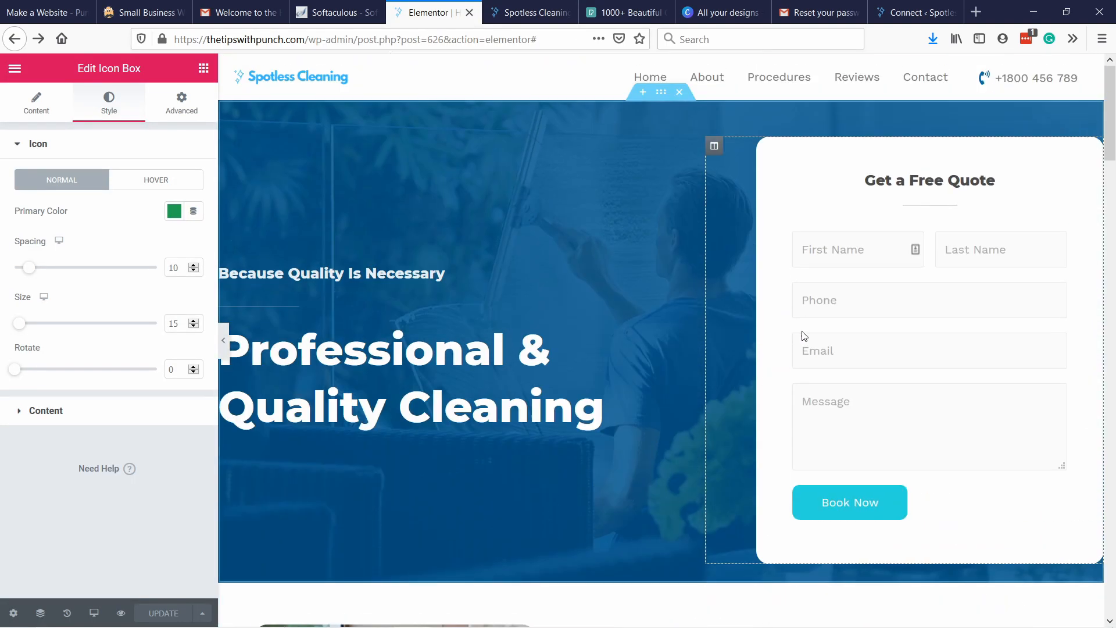
pyautogui.scroll(-3, 800, 326)
pyautogui.scroll(-5, 799, 321)
pyautogui.rightClick(375, 140)
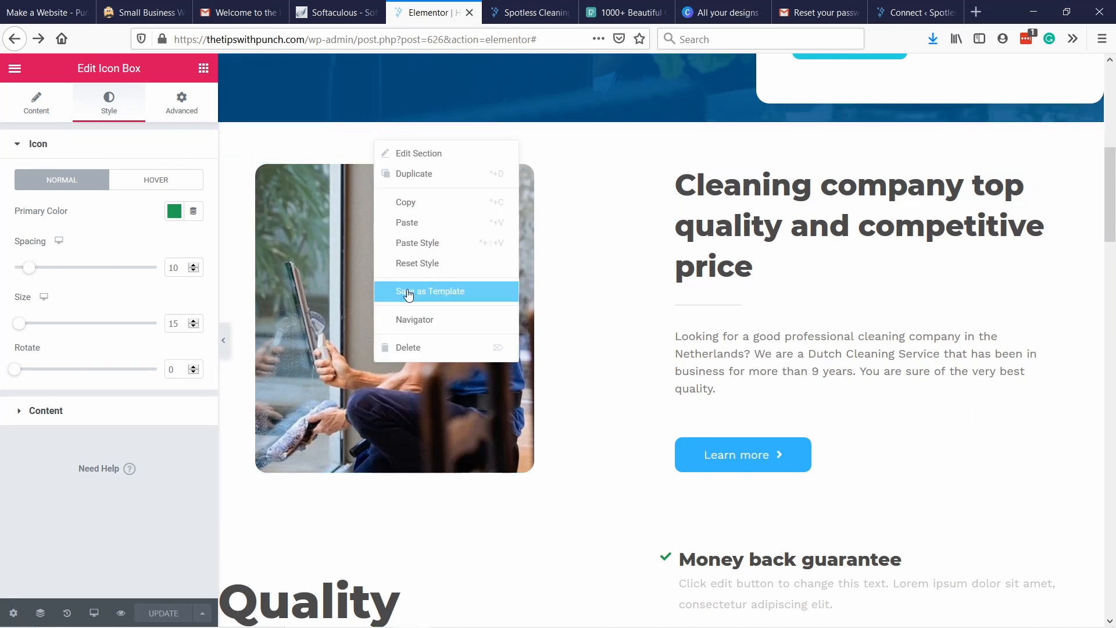
pyautogui.click(397, 154)
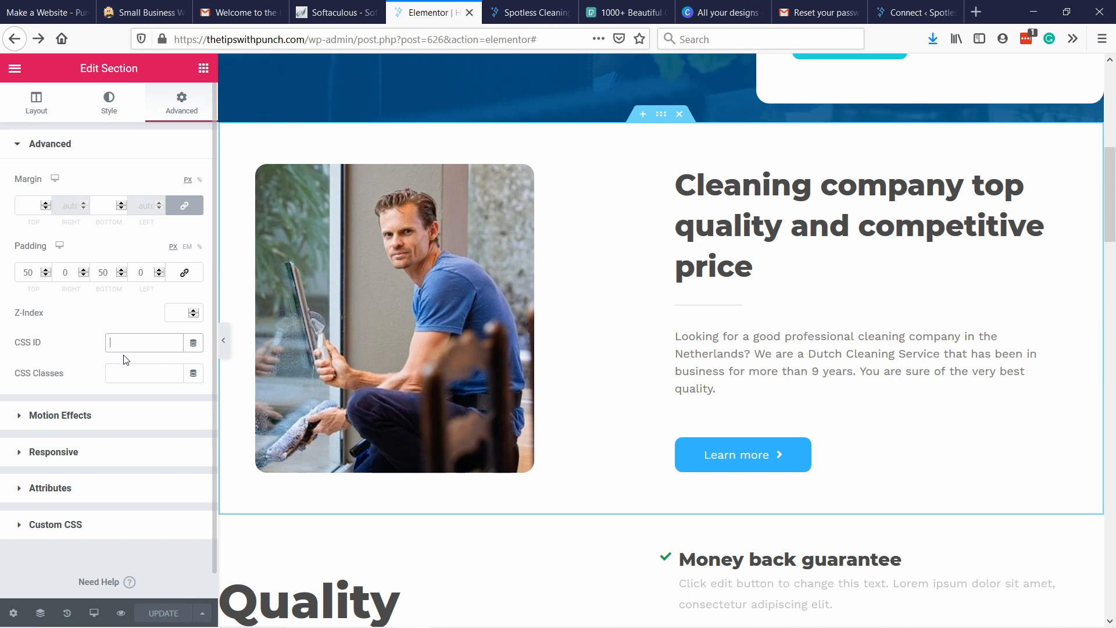
pyautogui.write('about-us')
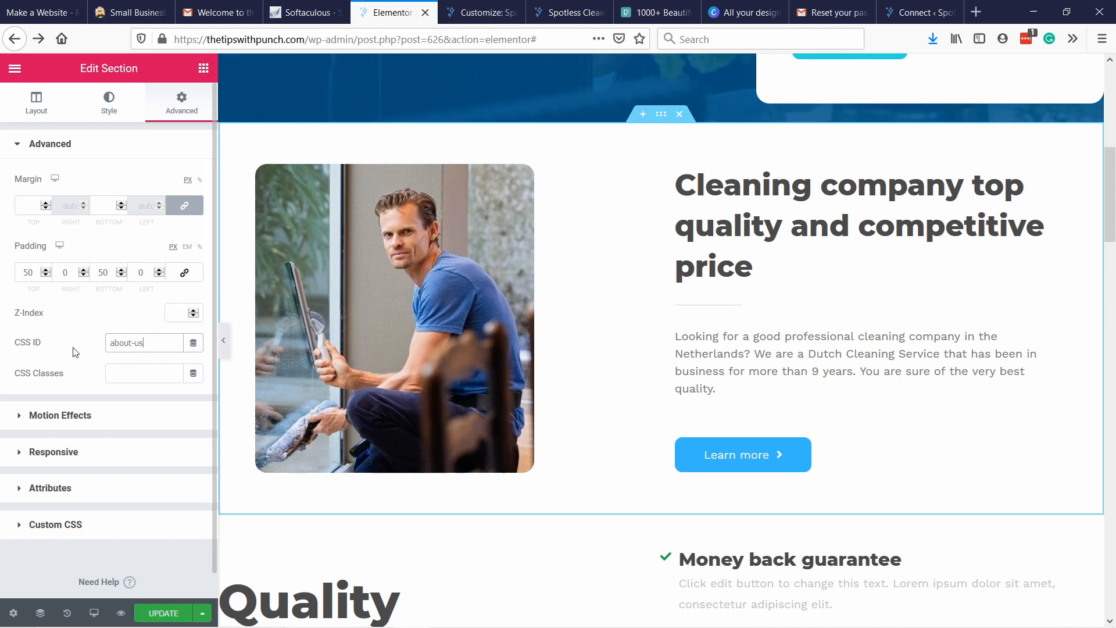
pyautogui.doubleClick(133, 343)
pyautogui.click(179, 615)
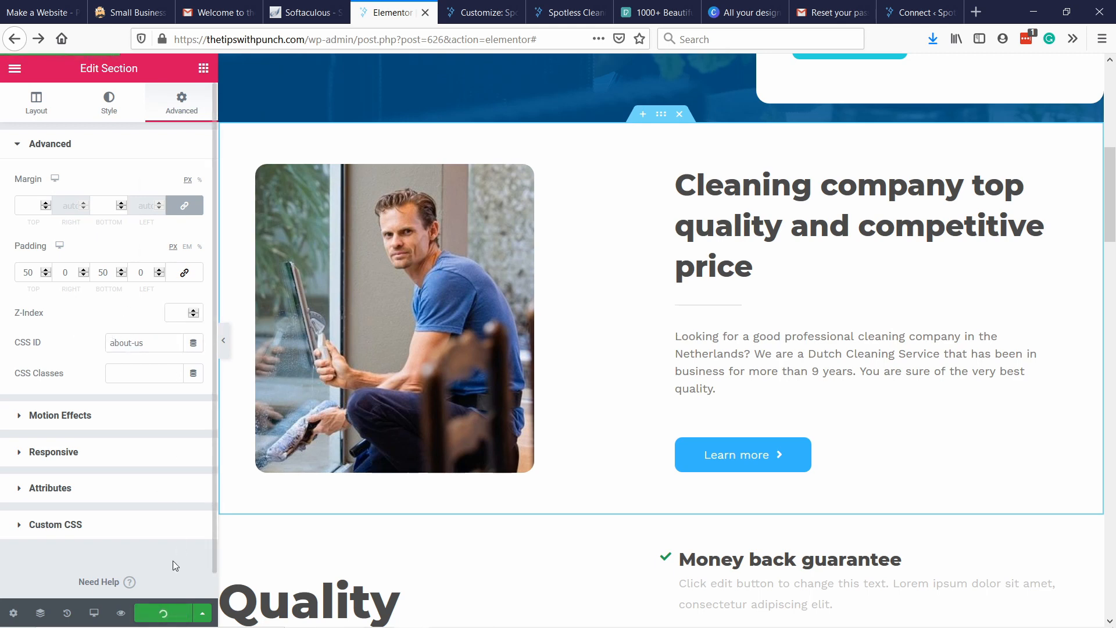
# Open the WordPress dashboard in a new browser tab and bring up the Primary Menu in the theme customizer.
pyautogui.click(14, 71)
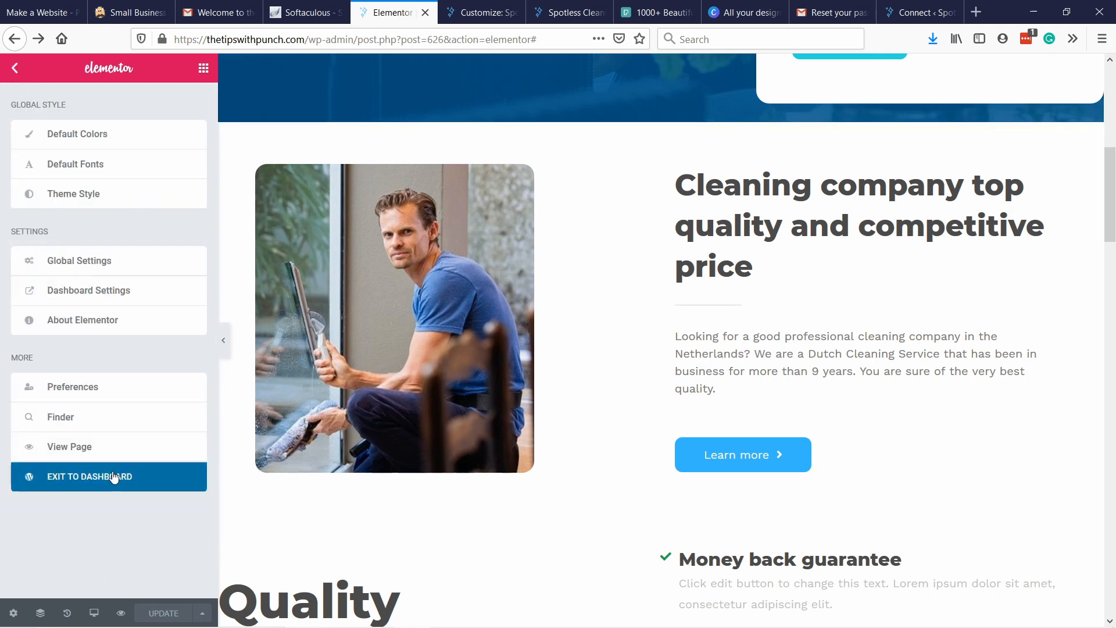
pyautogui.rightClick(92, 480)
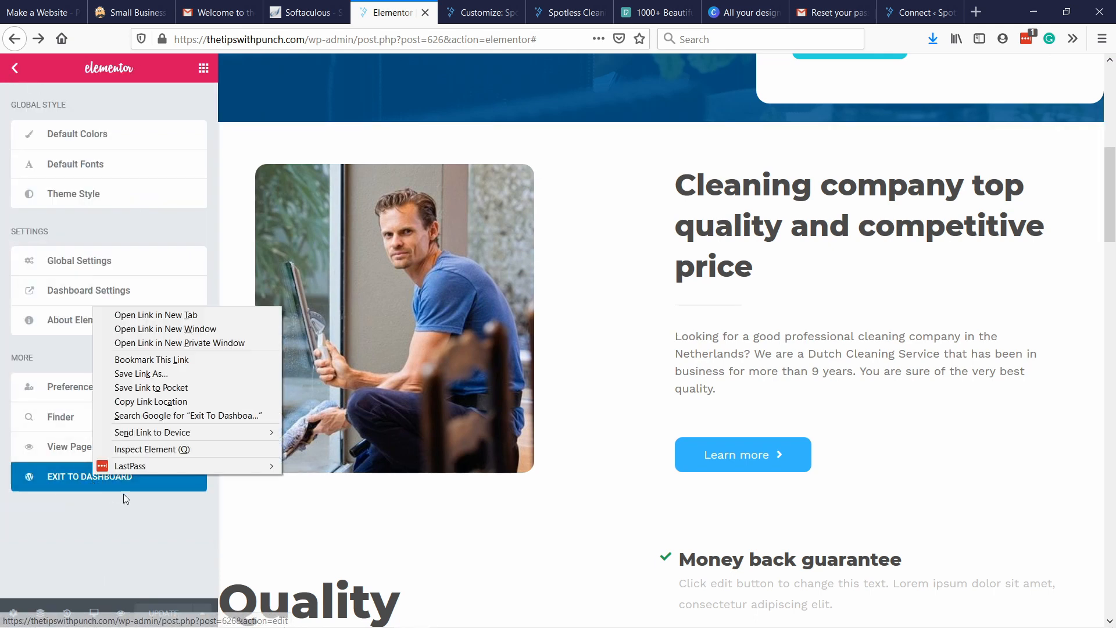
pyautogui.click(169, 314)
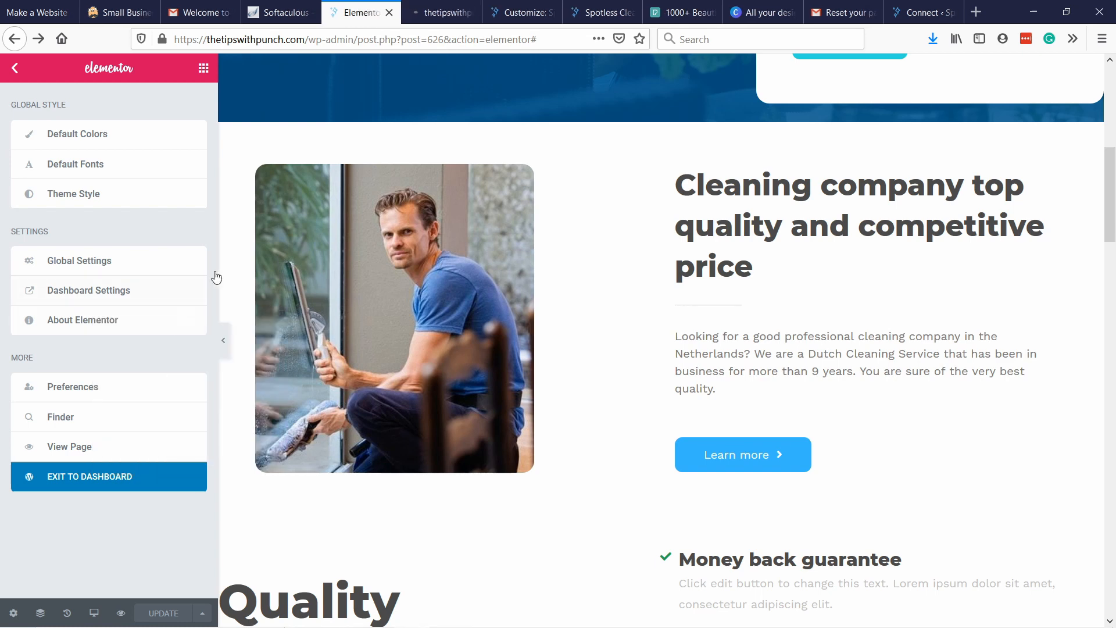
pyautogui.click(474, 12)
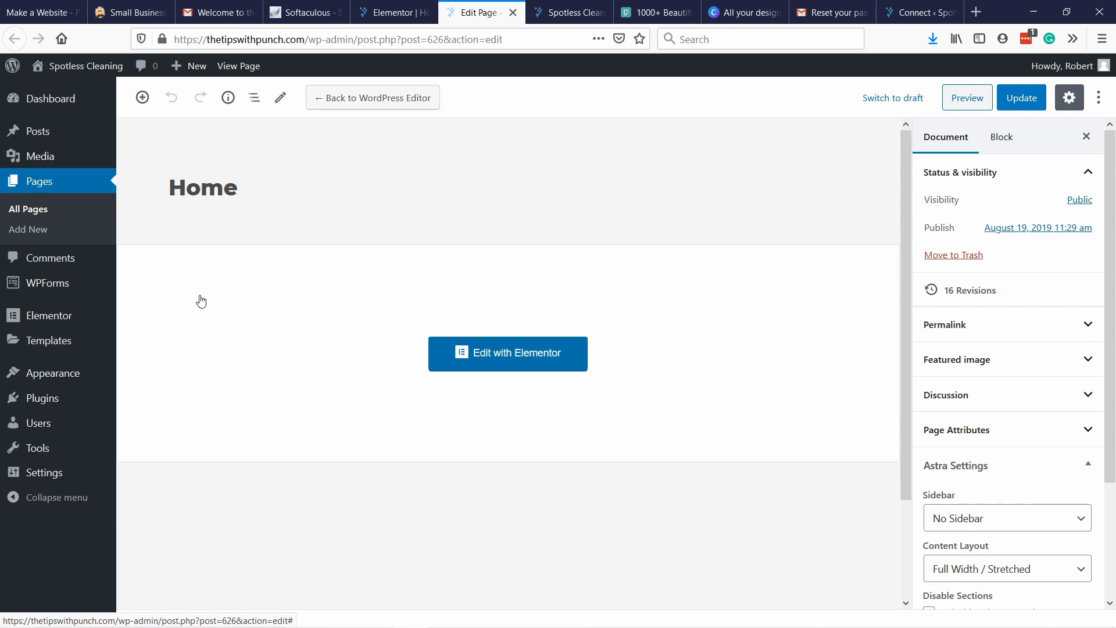
pyautogui.moveTo(61, 373)
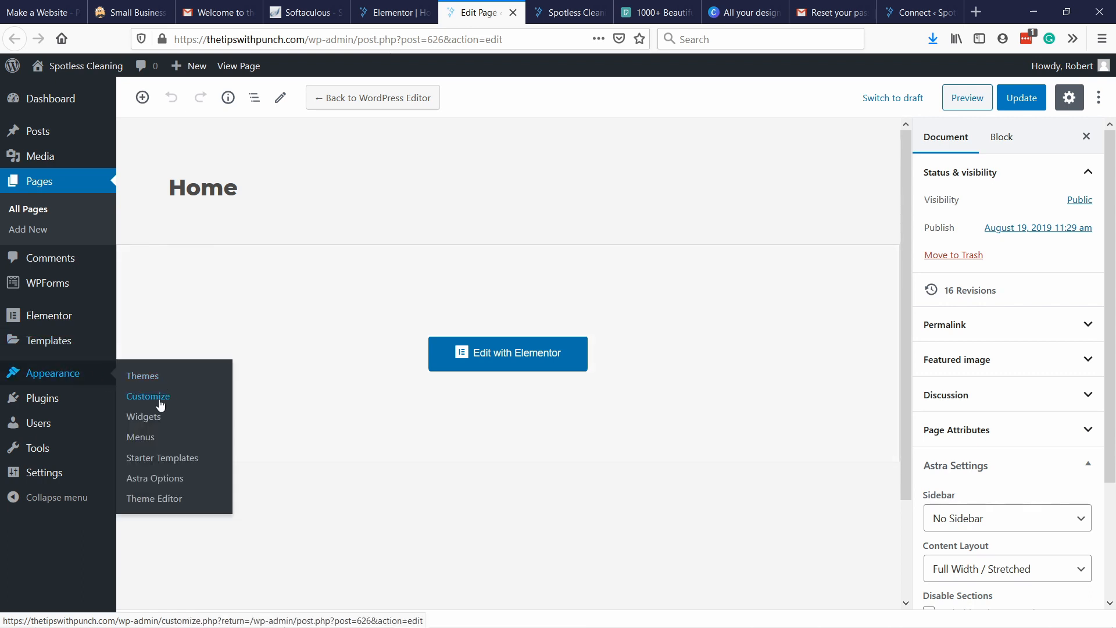
pyautogui.click(139, 401)
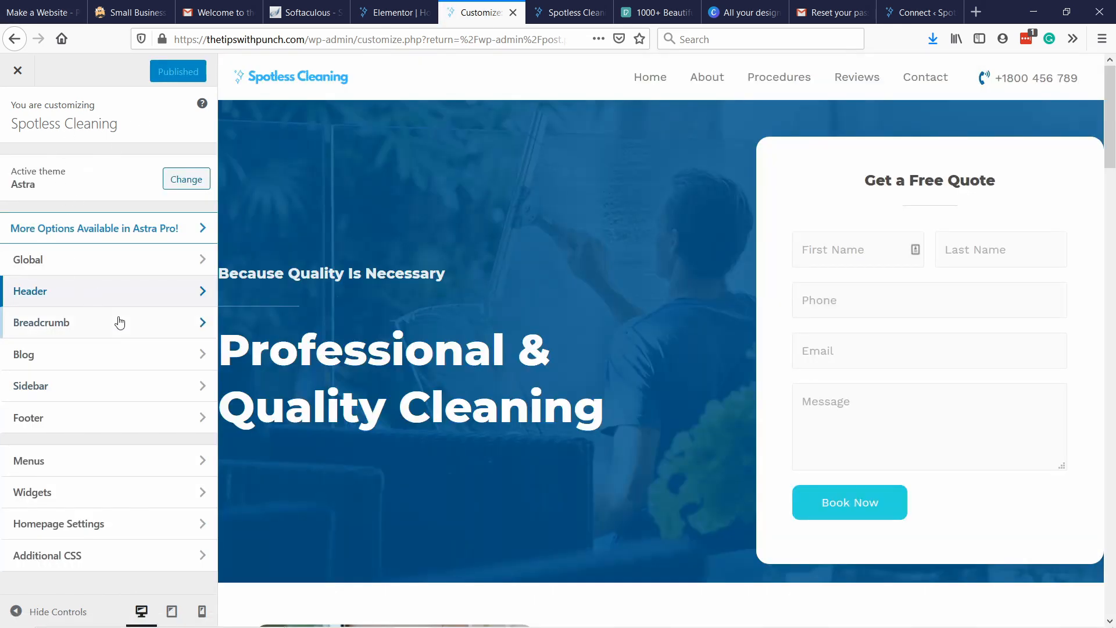
pyautogui.click(45, 462)
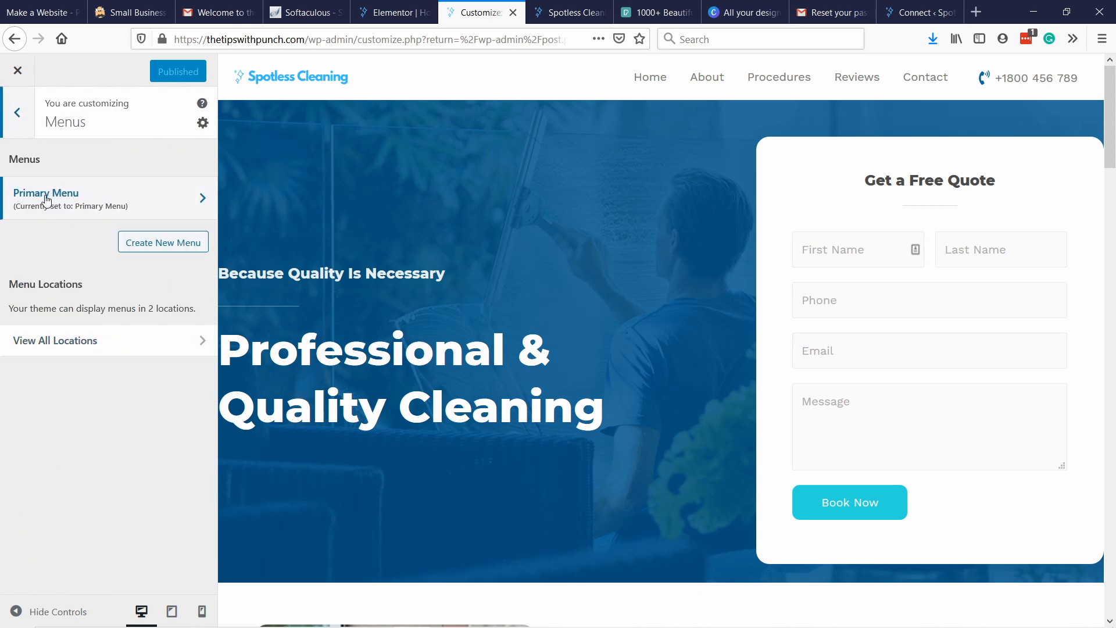
pyautogui.click(82, 205)
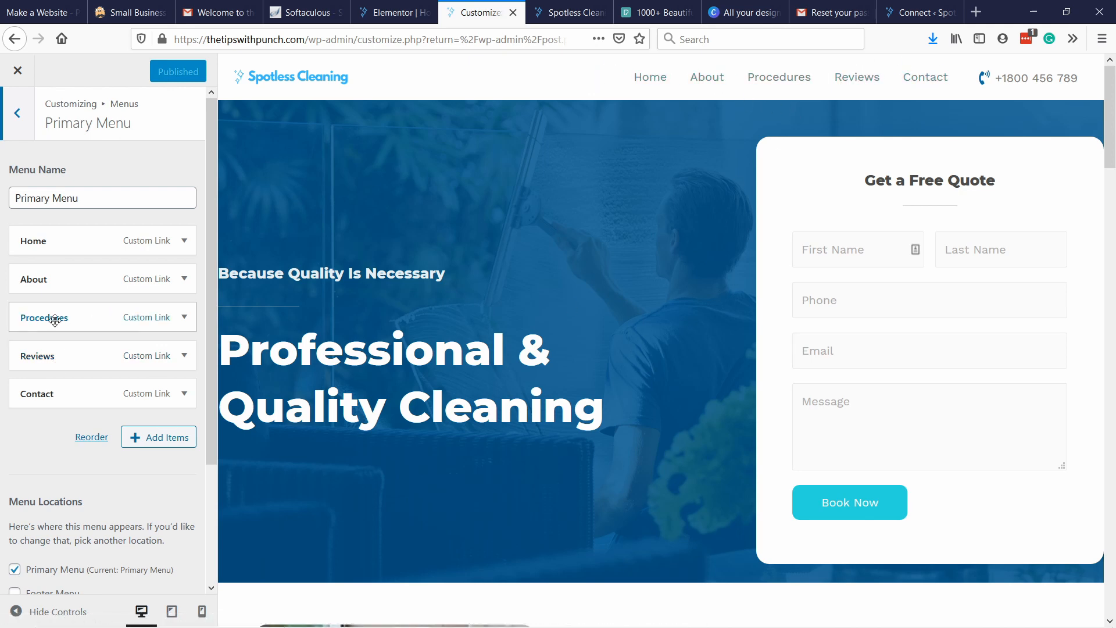
# Remove the Procedures and Reviews items from the primary menu.
pyautogui.click(184, 318)
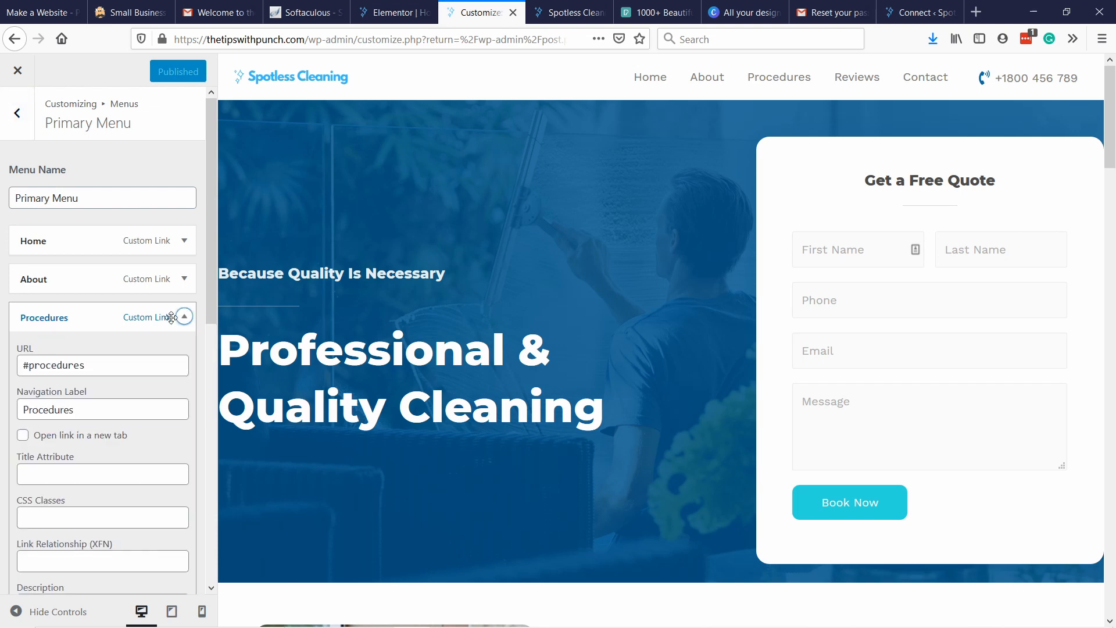
pyautogui.scroll(-5, 163, 399)
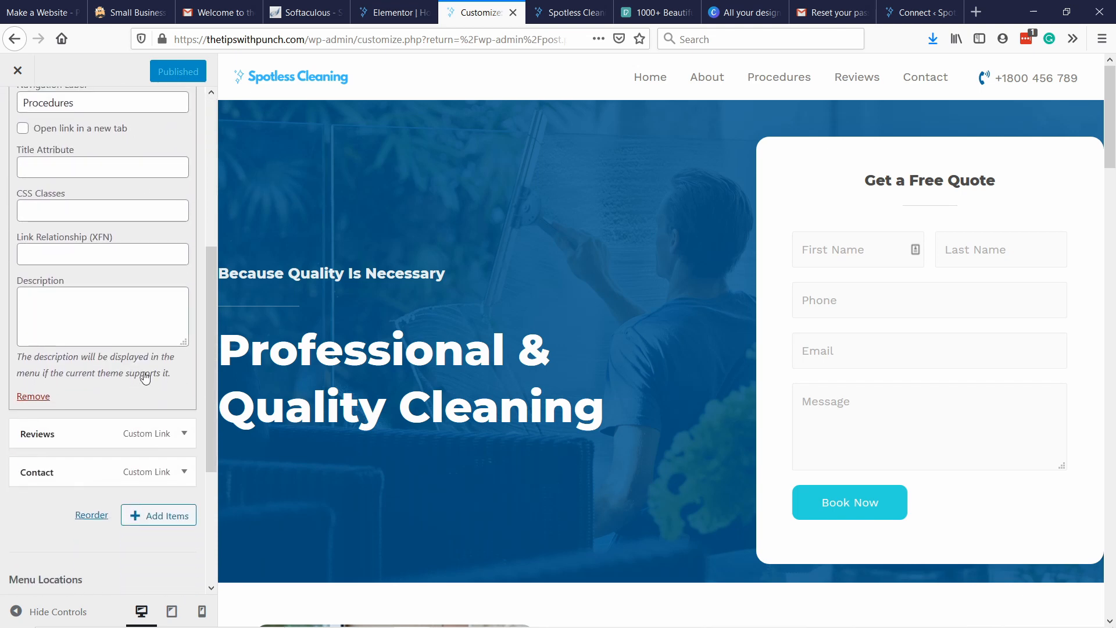
pyautogui.click(31, 395)
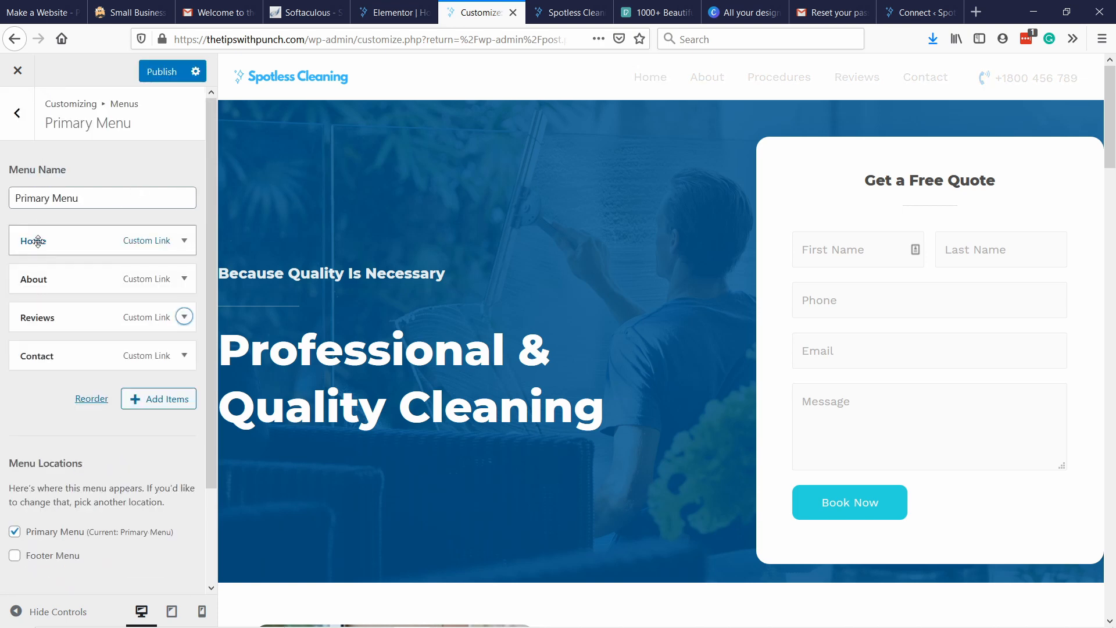
pyautogui.click(184, 317)
pyautogui.scroll(-5, 139, 340)
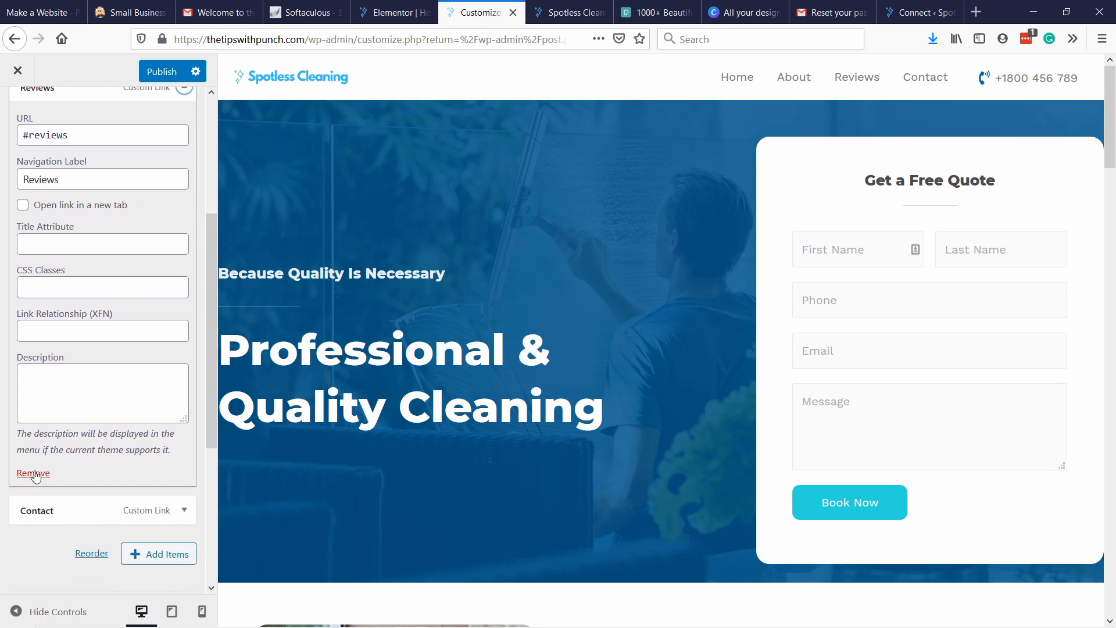
pyautogui.click(33, 473)
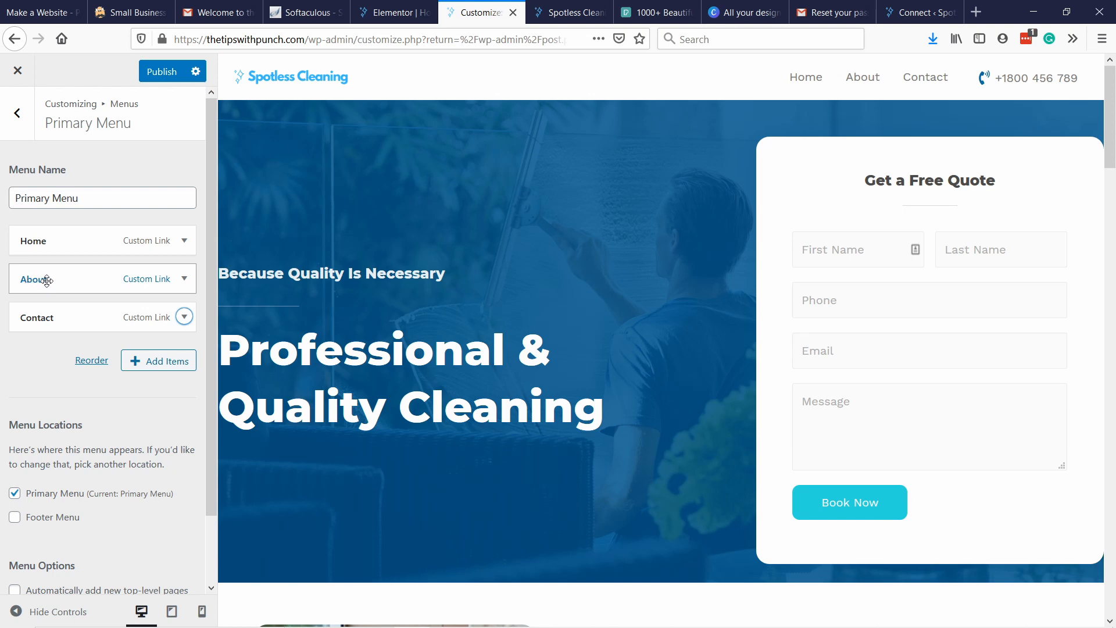
# Set the About menu item's URL to "#about-us" and publish the menu changes.
pyautogui.click(81, 282)
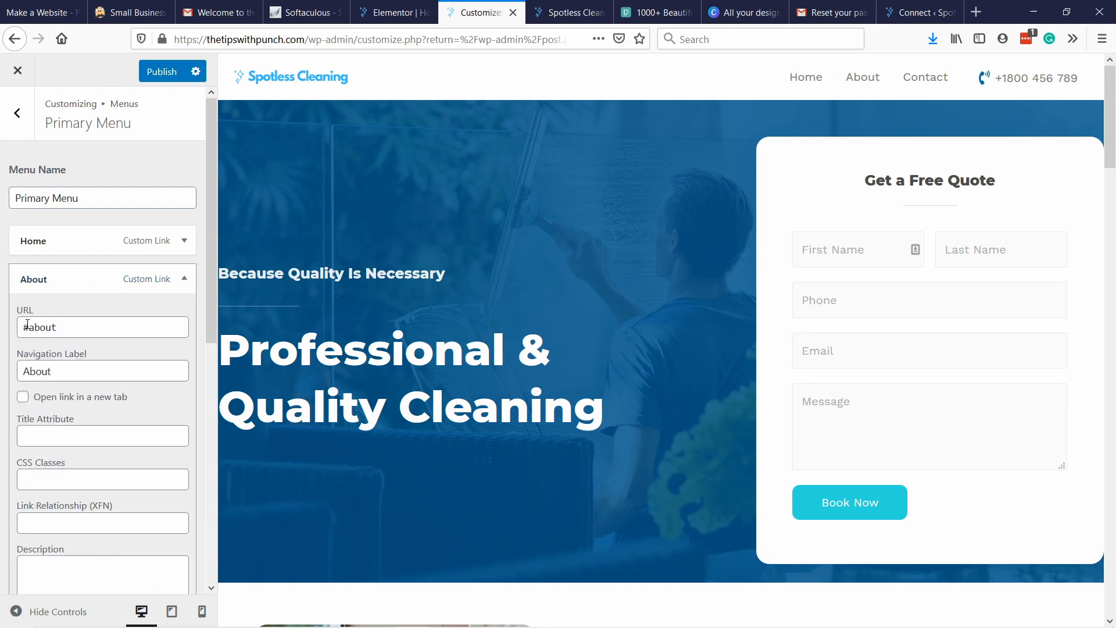
pyautogui.moveTo(23, 325)
pyautogui.mouseDown()
pyautogui.moveTo(63, 325)
pyautogui.moveTo(15, 324)
pyautogui.mouseUp()
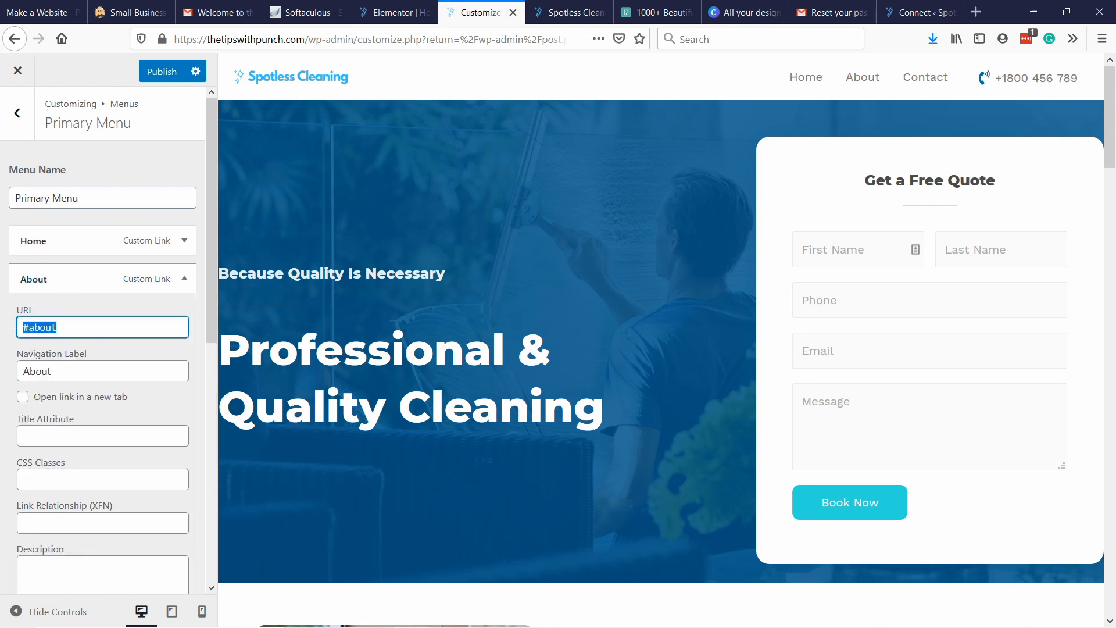
pyautogui.hotkey('ctrl', 'v')
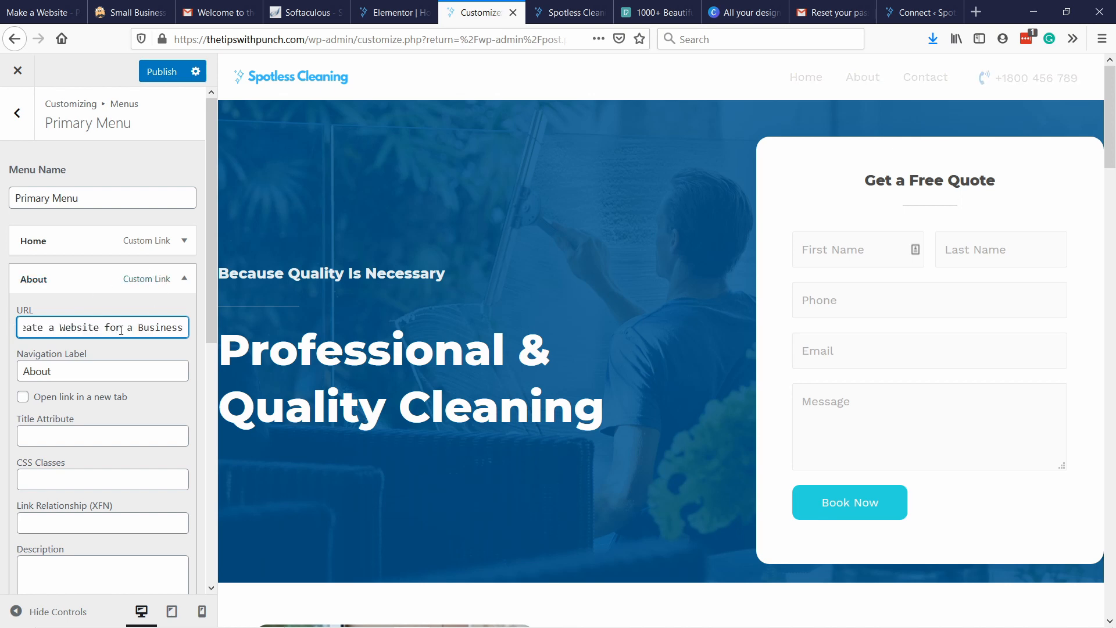
pyautogui.hotkey('ctrl', 'z')
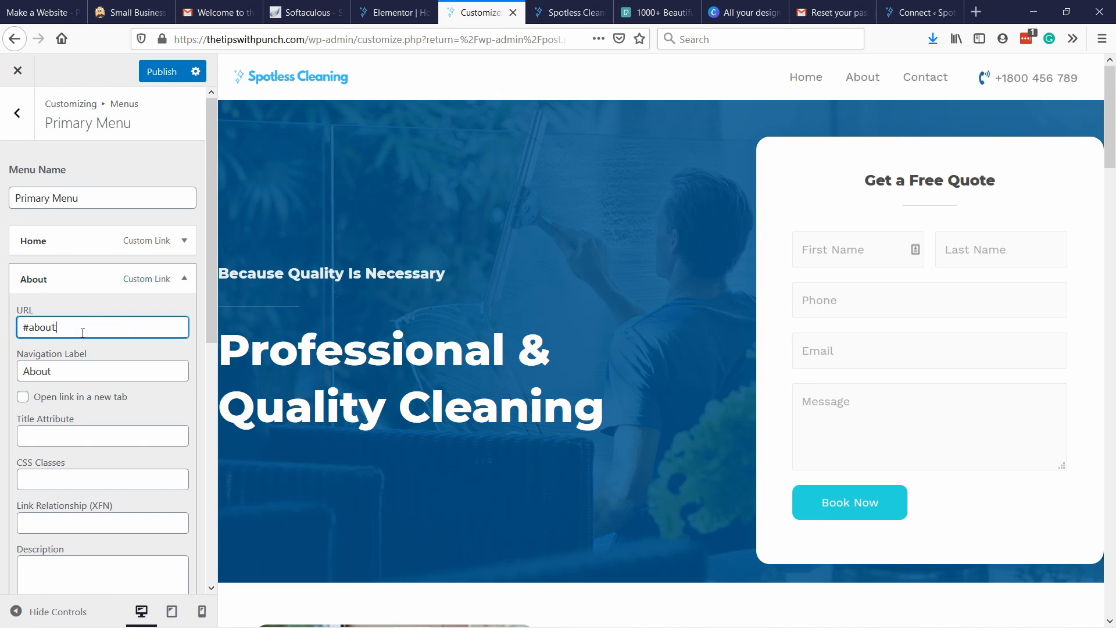
pyautogui.write('-us')
pyautogui.click(160, 70)
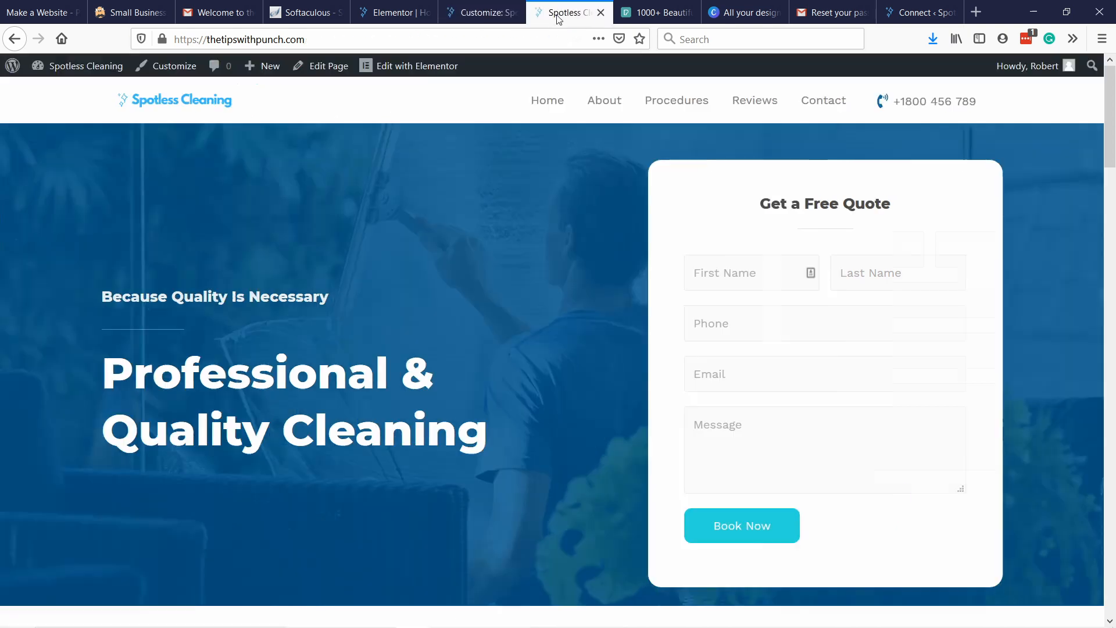
# Reload the live homepage and review the header menu and the sections down to Our Services.
pyautogui.click(561, 13)
pyautogui.click(253, 43)
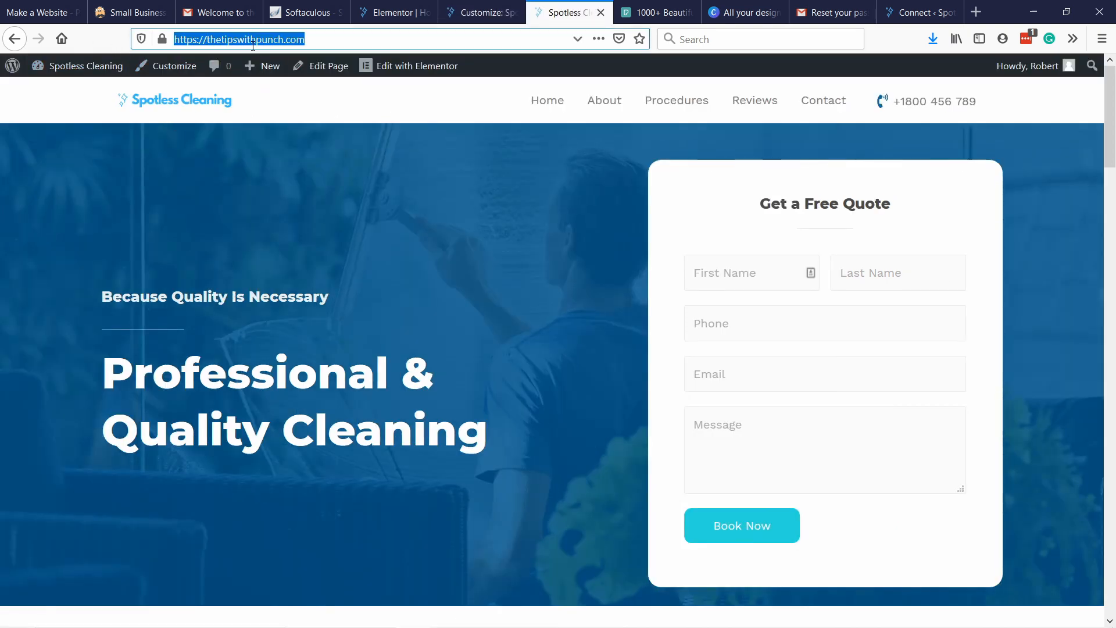
pyautogui.press('Return')
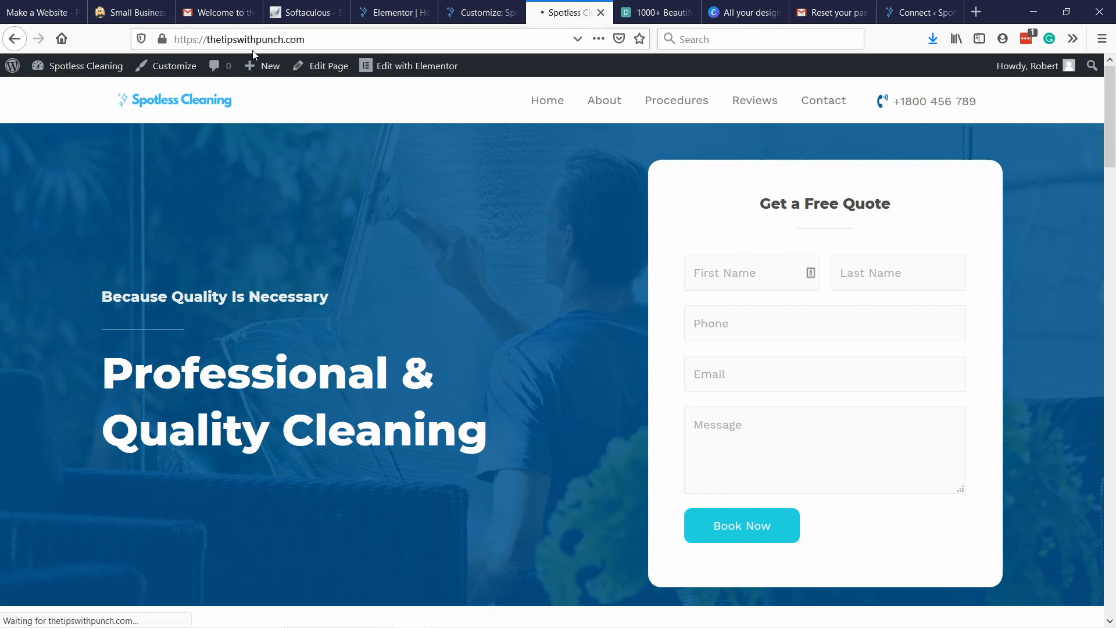
pyautogui.scroll(-2, 510, 110)
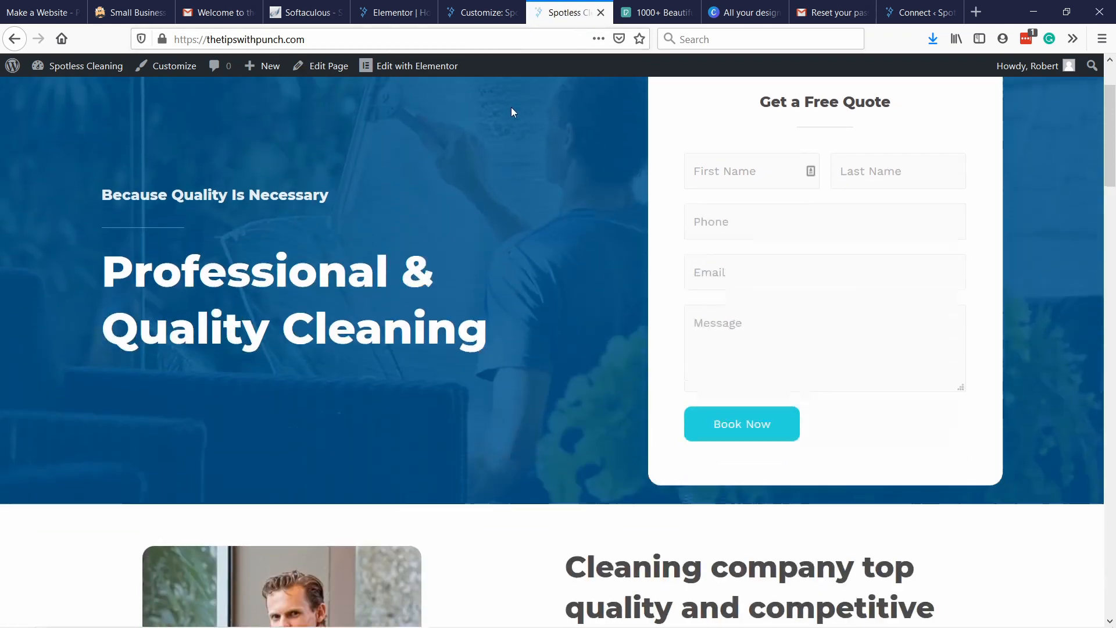
pyautogui.scroll(2, 640, 113)
pyautogui.scroll(-2, 754, 108)
pyautogui.scroll(-5, 754, 109)
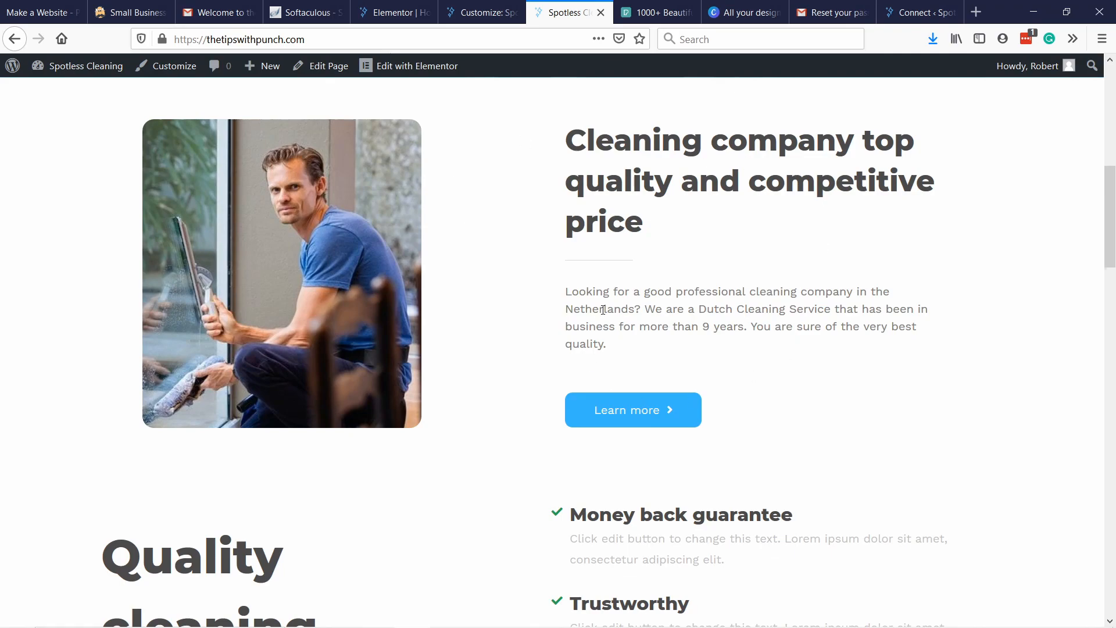
pyautogui.scroll(4, 603, 310)
pyautogui.scroll(-8, 528, 301)
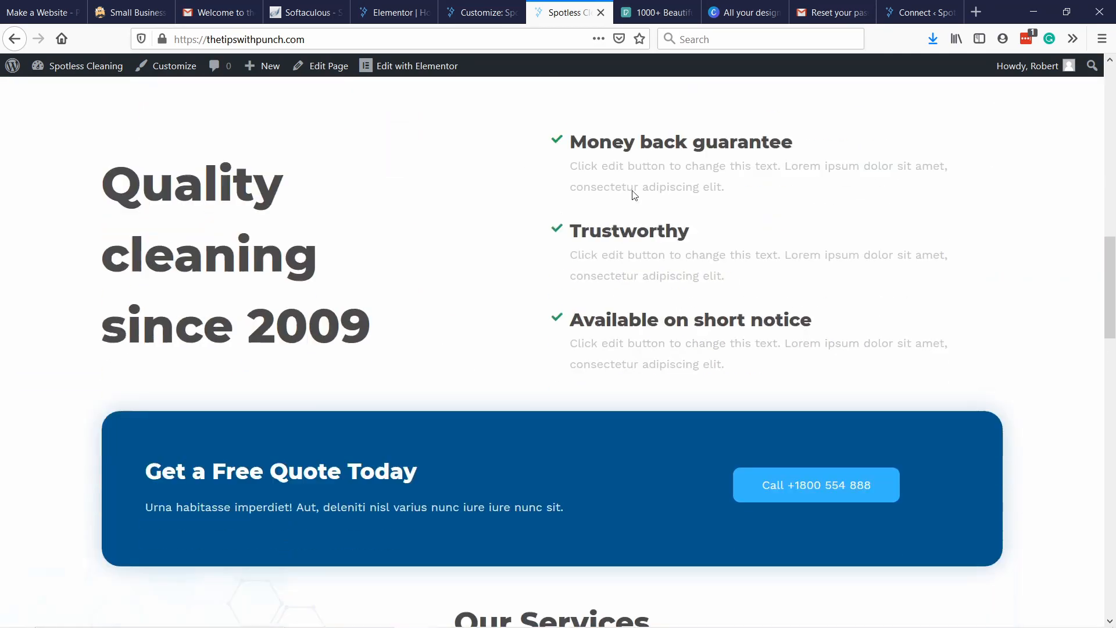
pyautogui.scroll(-7, 634, 194)
pyautogui.scroll(14, 558, 290)
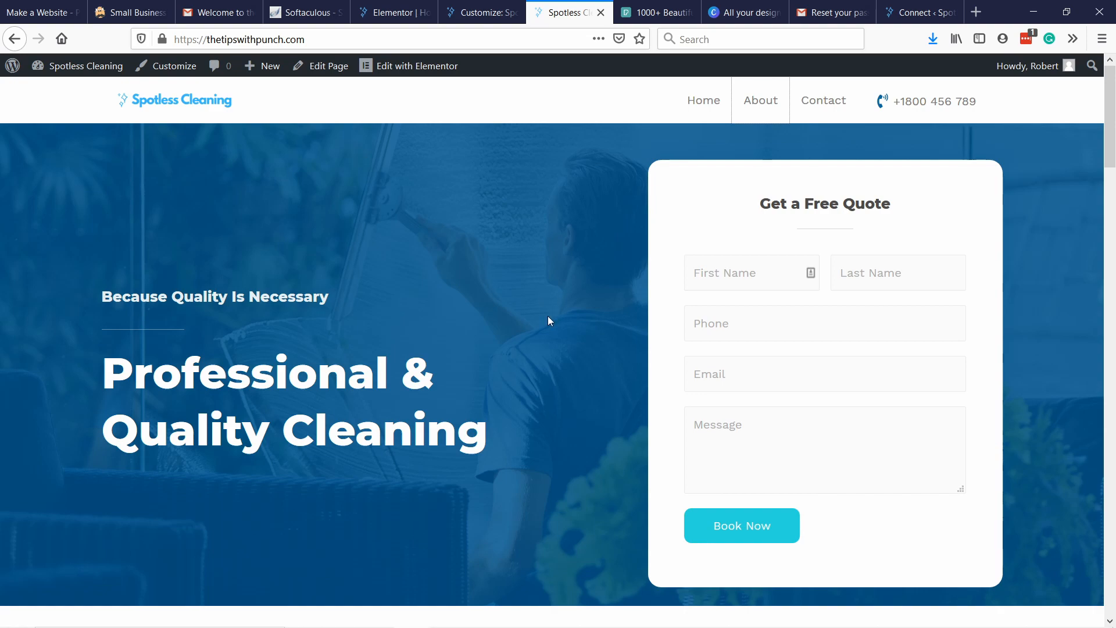
pyautogui.scroll(-7, 550, 314)
pyautogui.scroll(1, 602, 415)
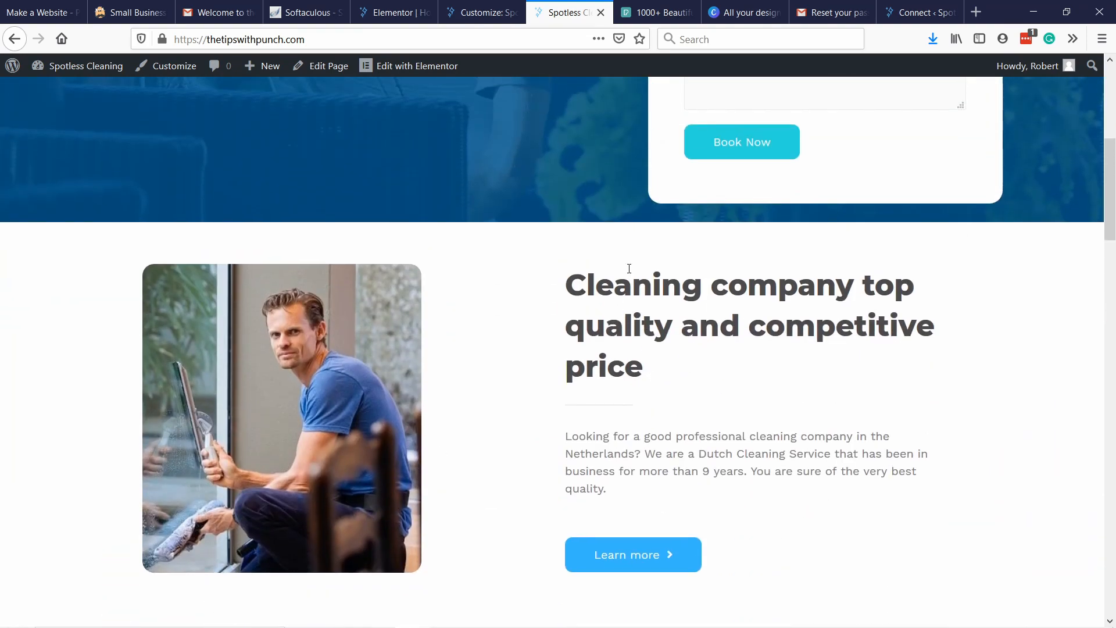
pyautogui.scroll(6, 751, 451)
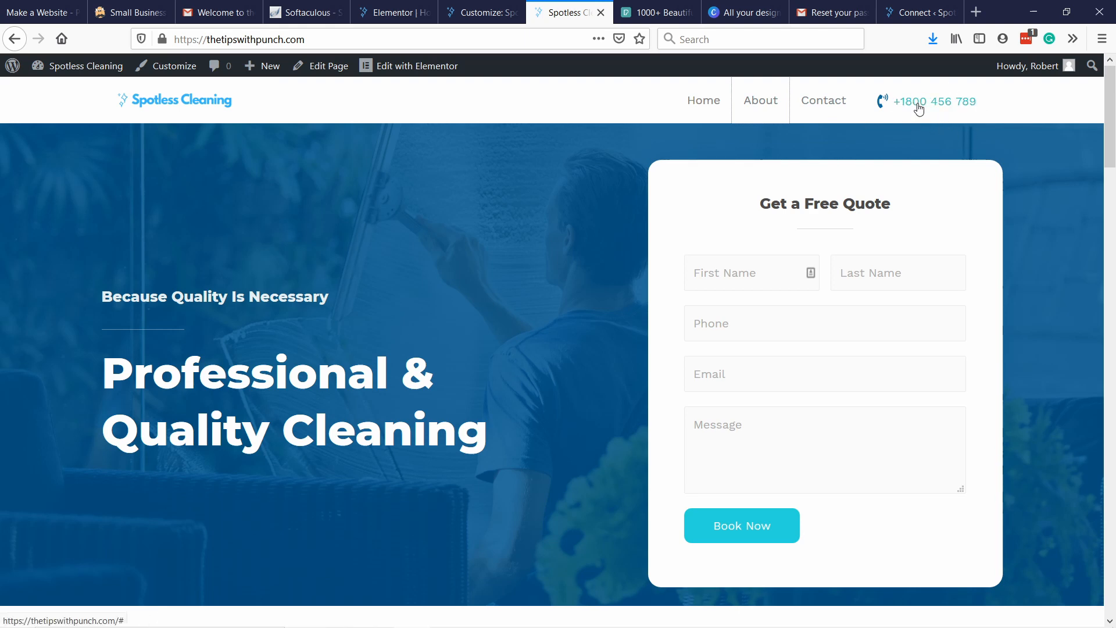
# Return to the theme customizer, collapse the About menu item, and bring up the header phone number's List Icons widget settings.
pyautogui.click(458, 18)
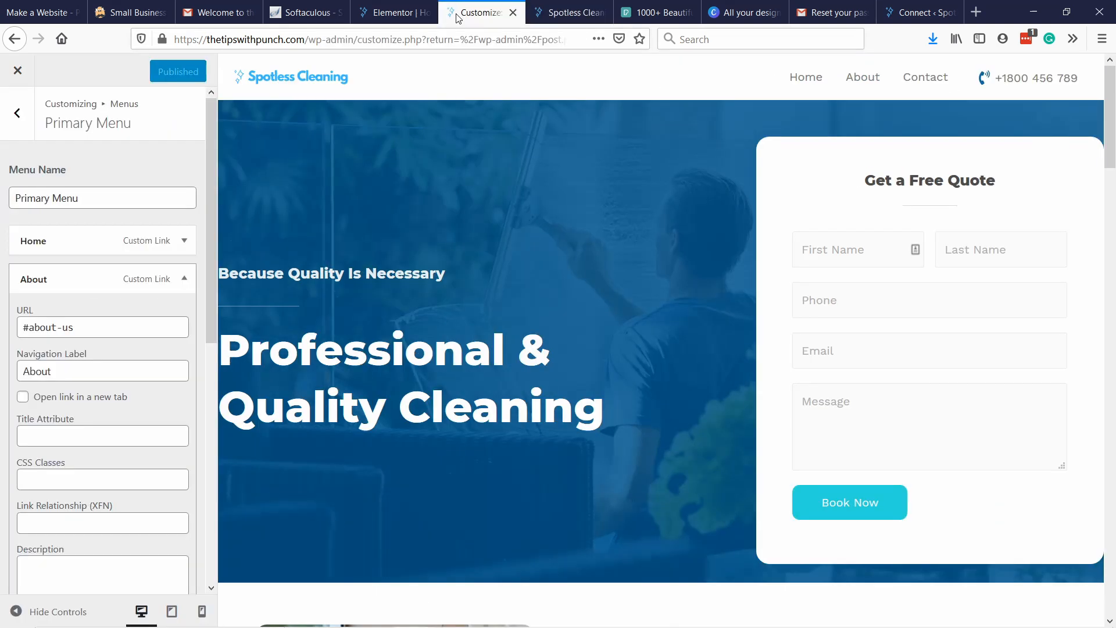
pyautogui.click(71, 279)
pyautogui.scroll(-2, 92, 329)
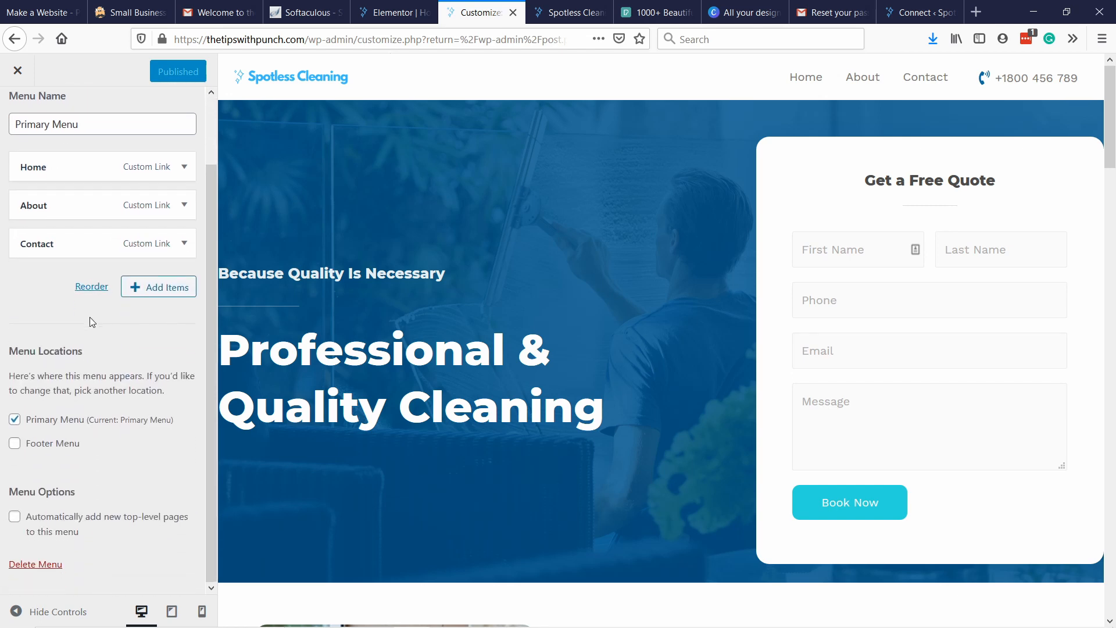
pyautogui.moveTo(1044, 85)
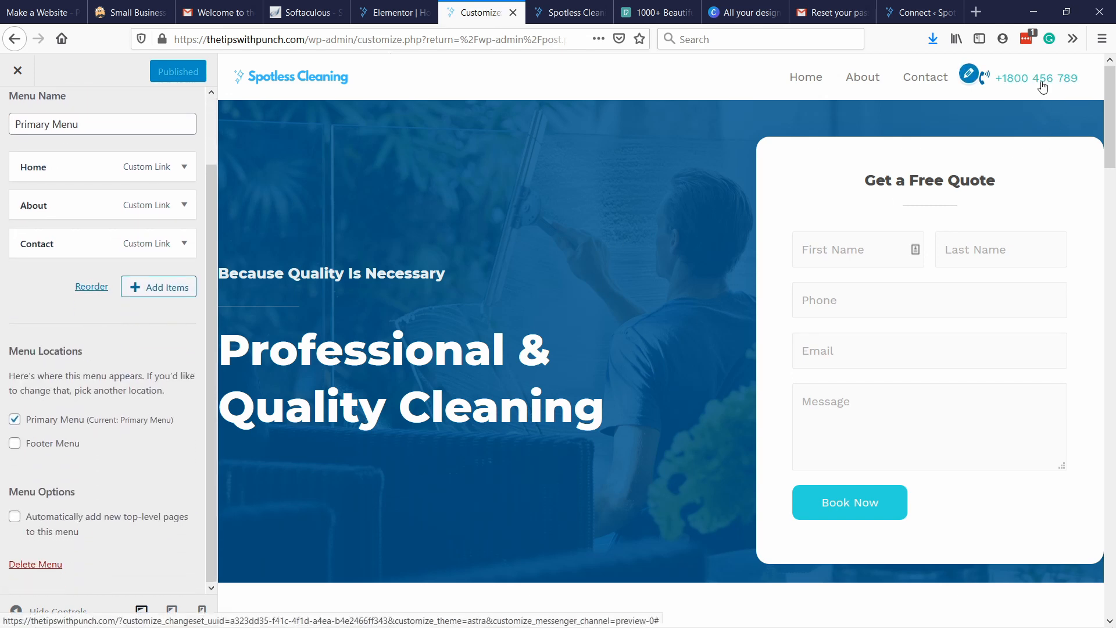
pyautogui.click(969, 76)
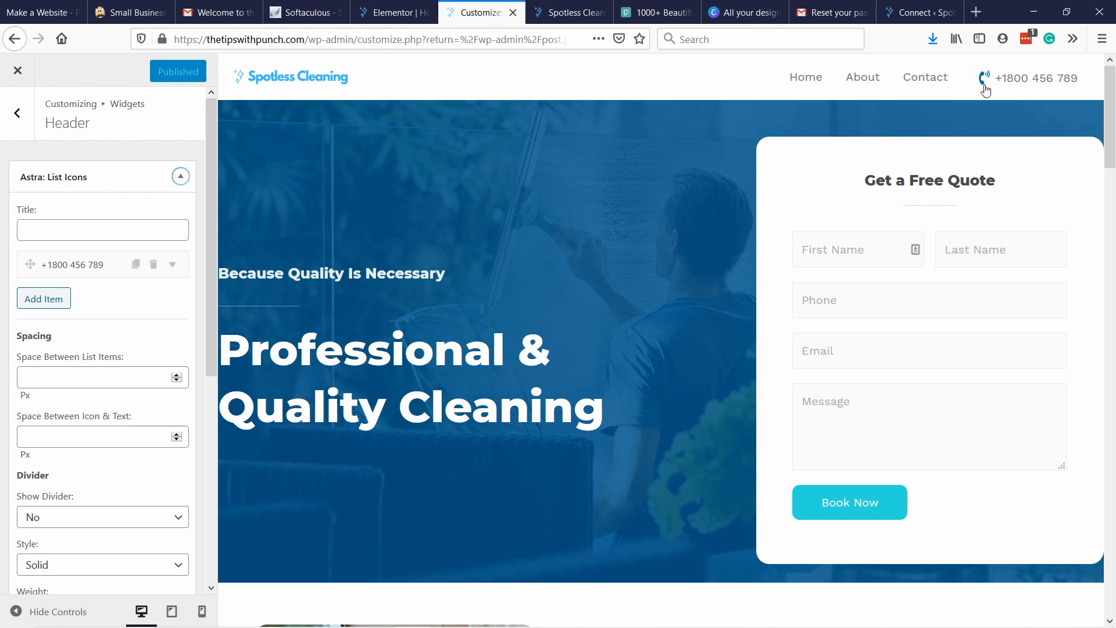
pyautogui.scroll(-2, 84, 380)
pyautogui.scroll(2, 84, 380)
# Change the last digits of the phone number in the header's list item, keeping the item itself in the widget.
pyautogui.click(65, 262)
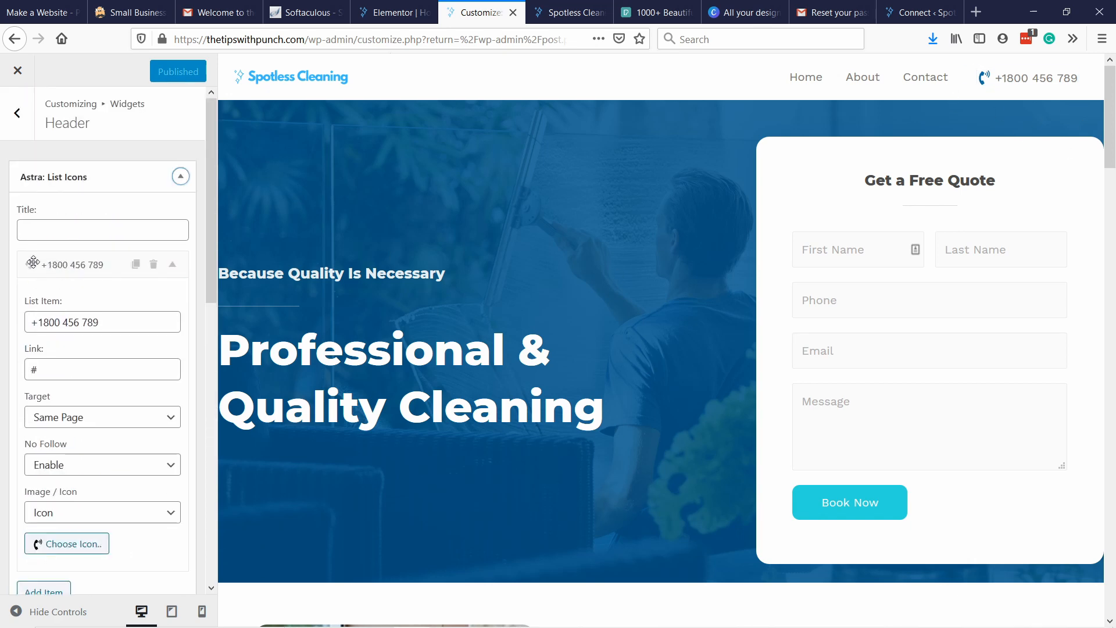
pyautogui.click(58, 255)
pyautogui.doubleClick(87, 322)
pyautogui.write('45456')
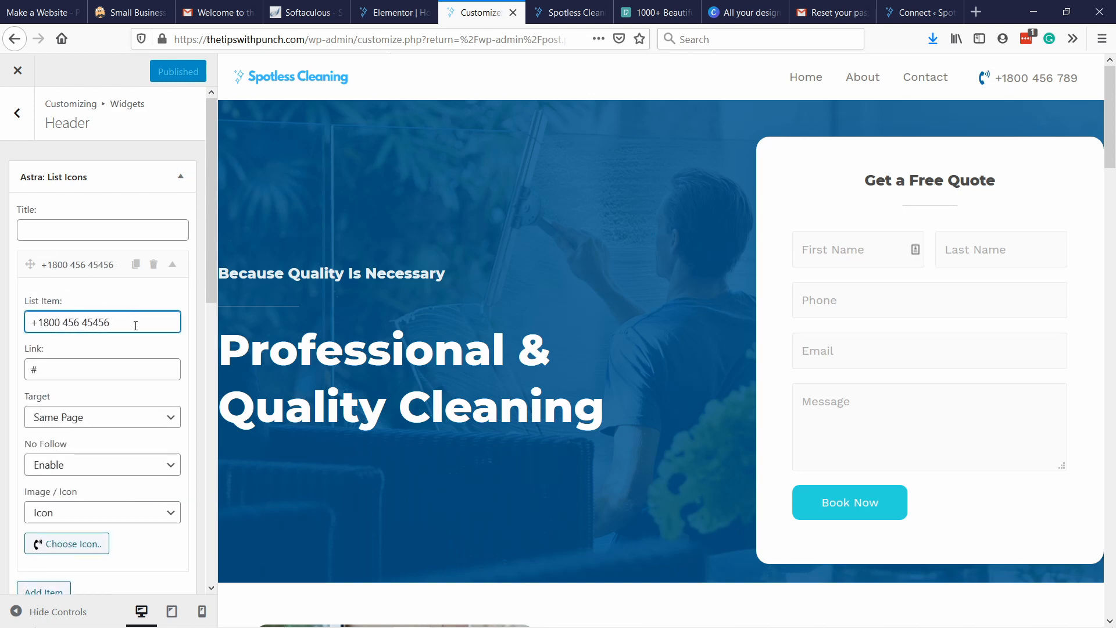
pyautogui.press('BackSpace')
pyautogui.click(155, 266)
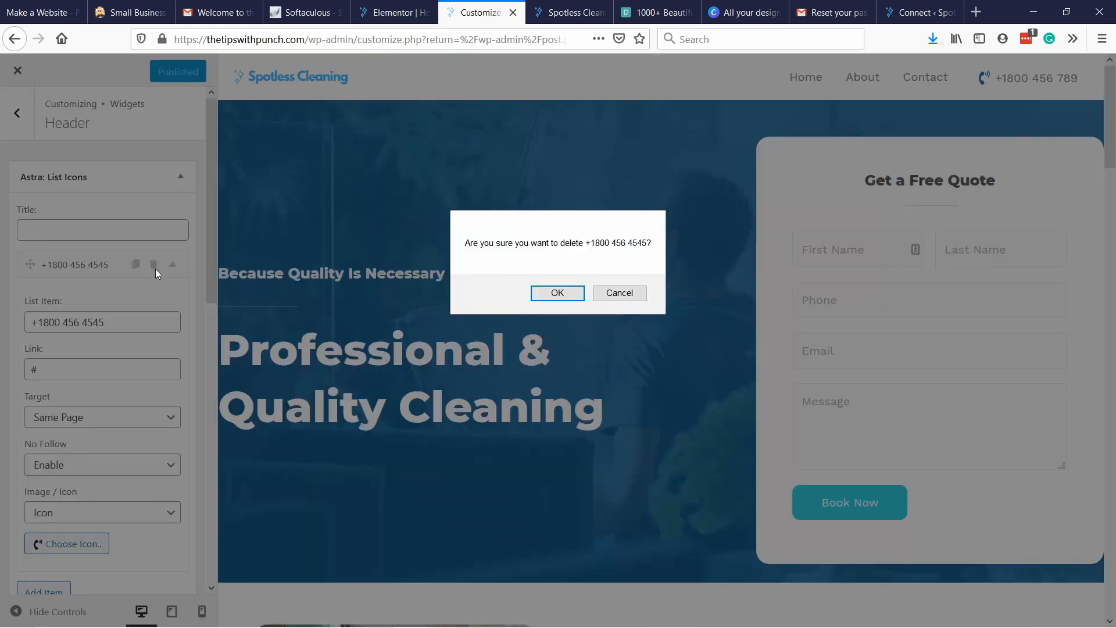
pyautogui.click(600, 298)
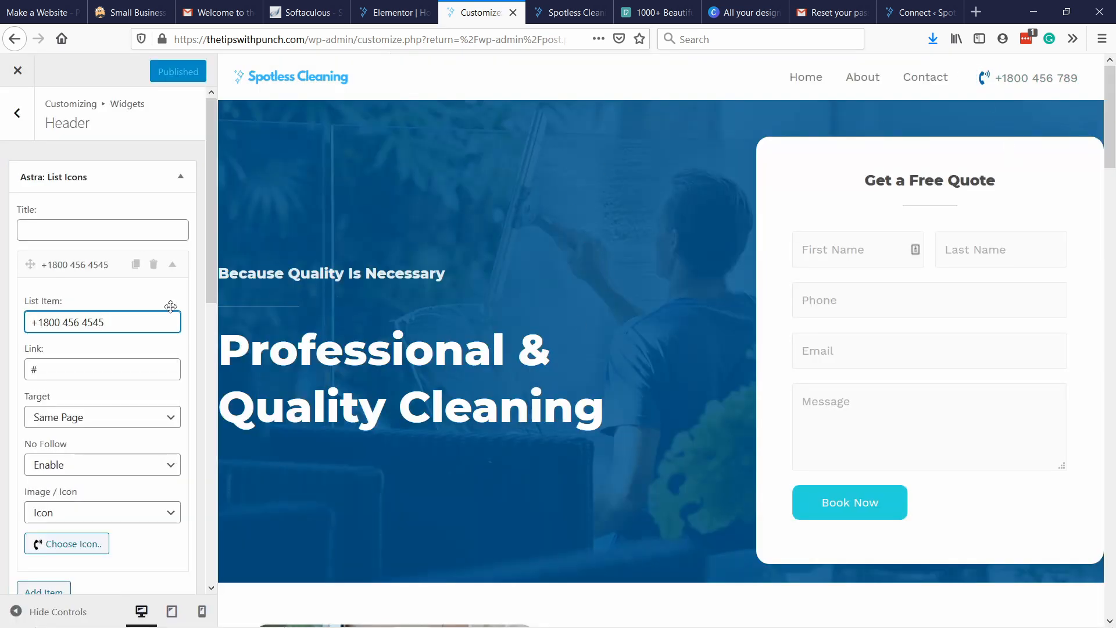
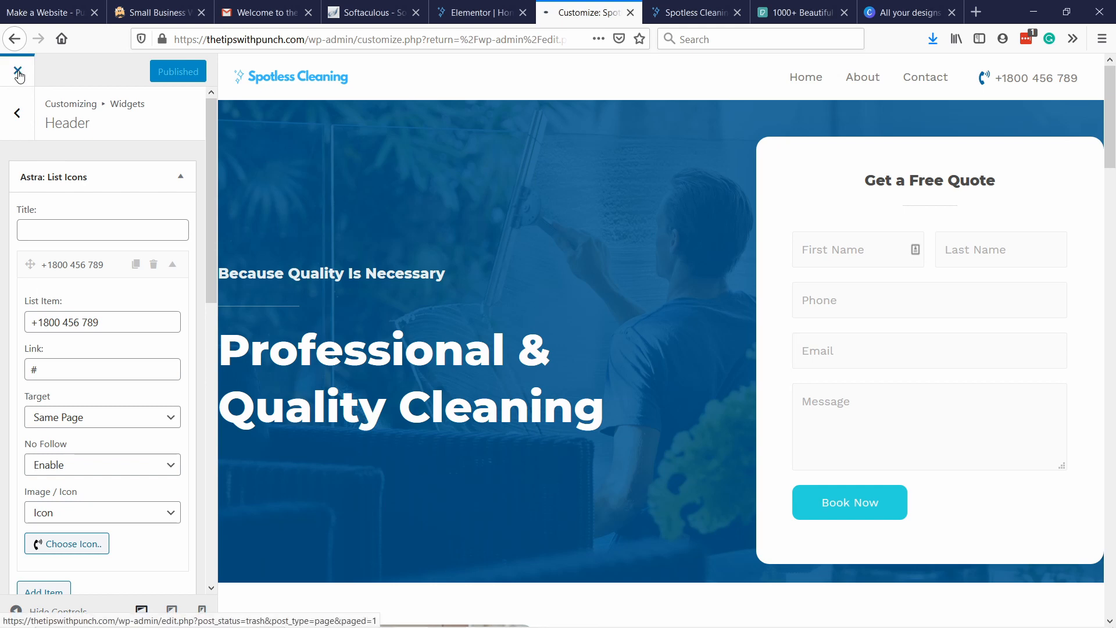
# Leave the Customizer and save the Elementor home page to the library as a template named "home page template".
pyautogui.click(18, 74)
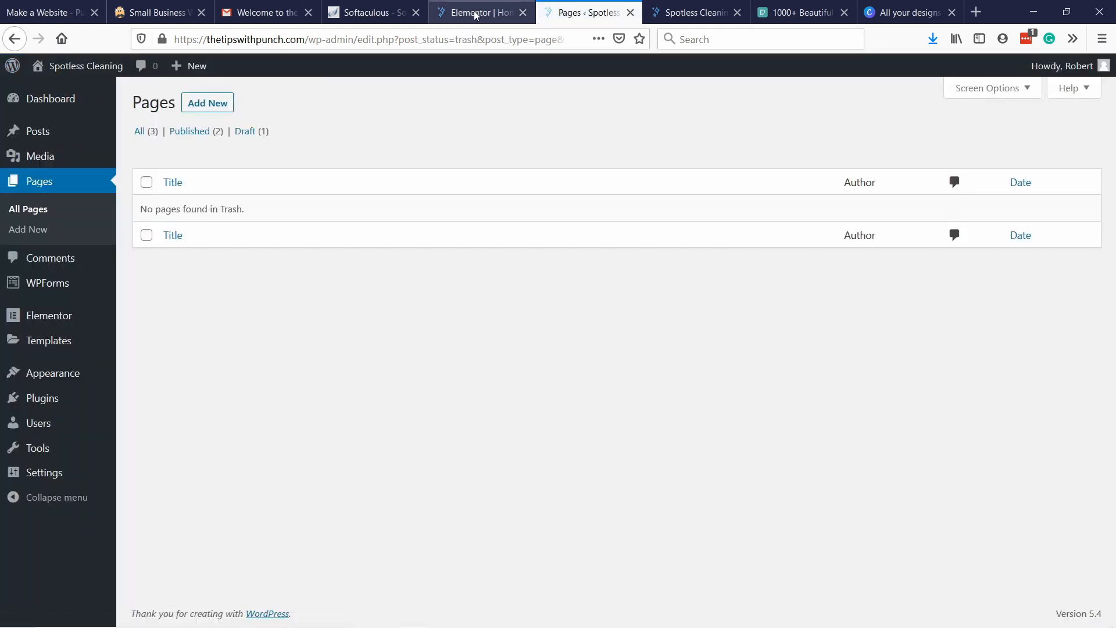
pyautogui.click(474, 14)
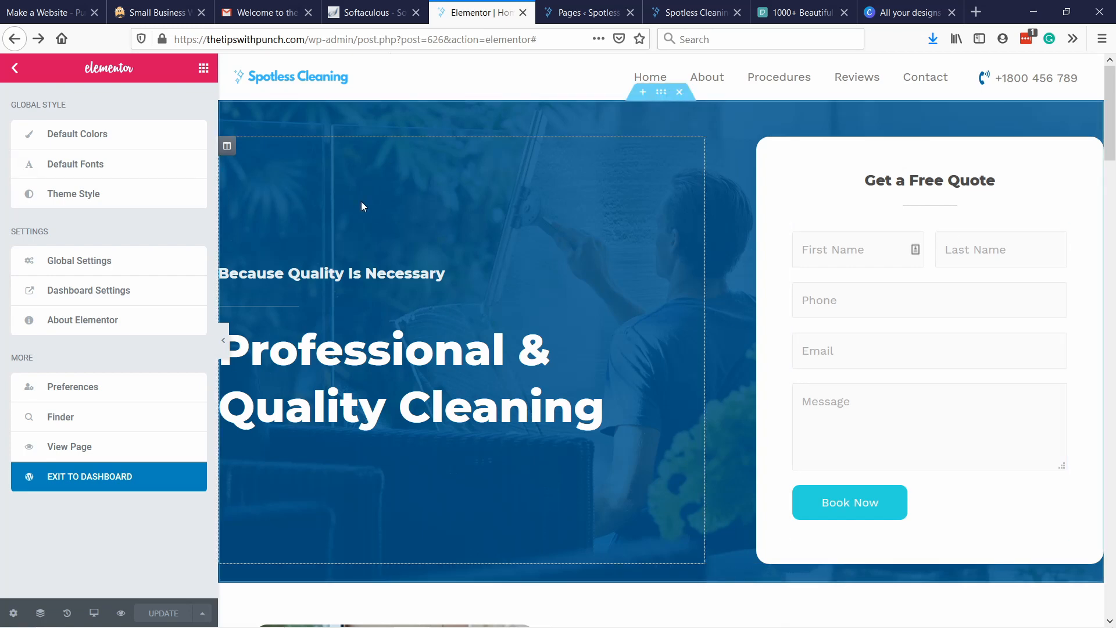
pyautogui.click(13, 74)
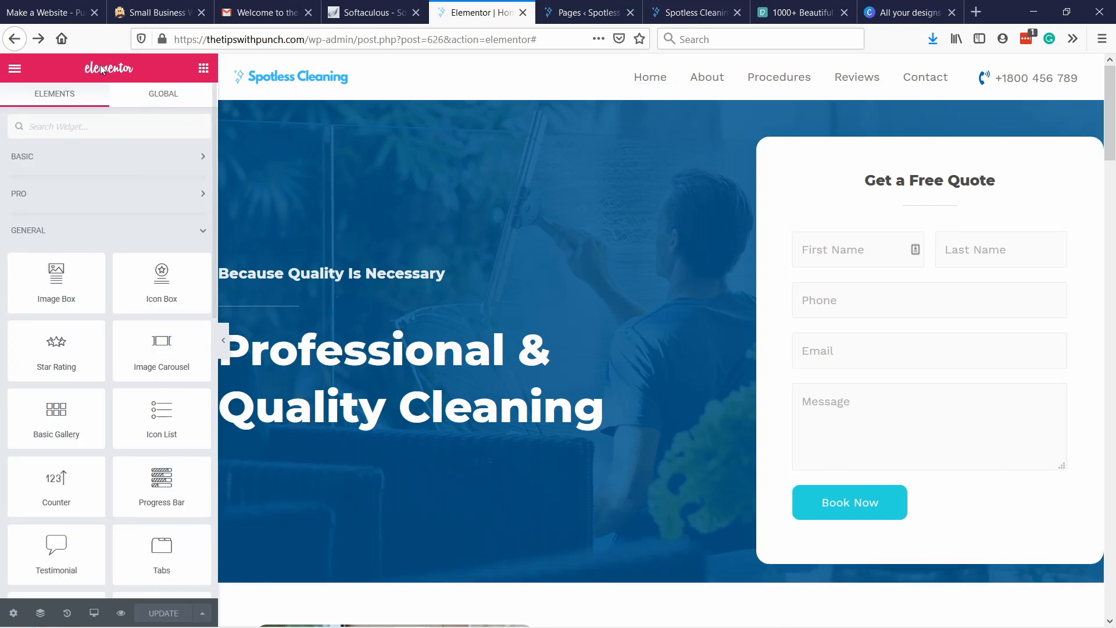
pyautogui.click(202, 614)
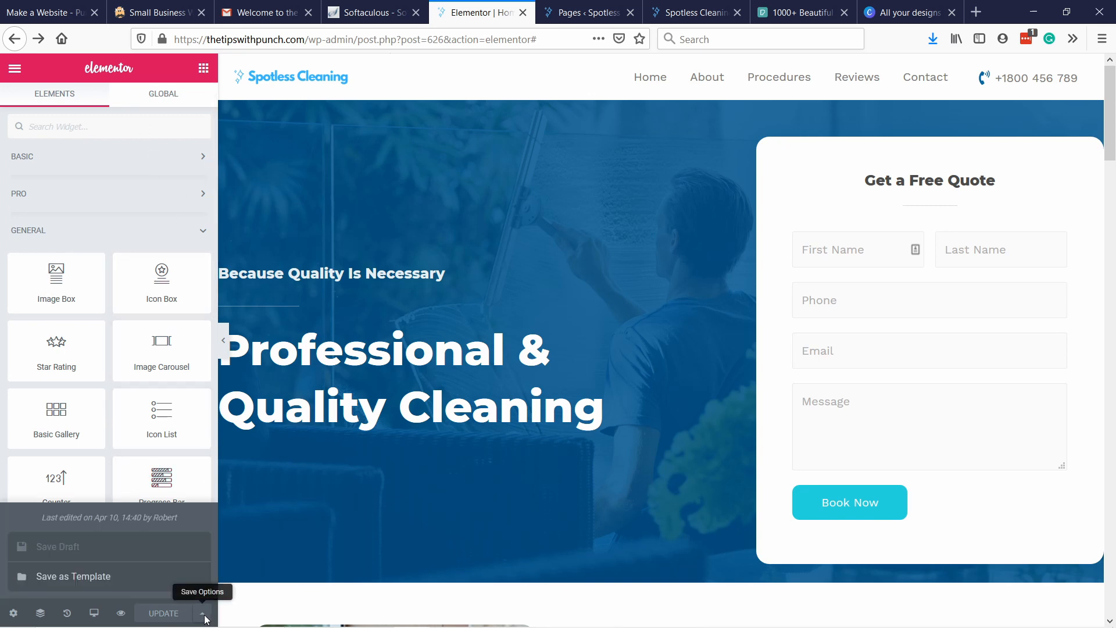
pyautogui.click(85, 578)
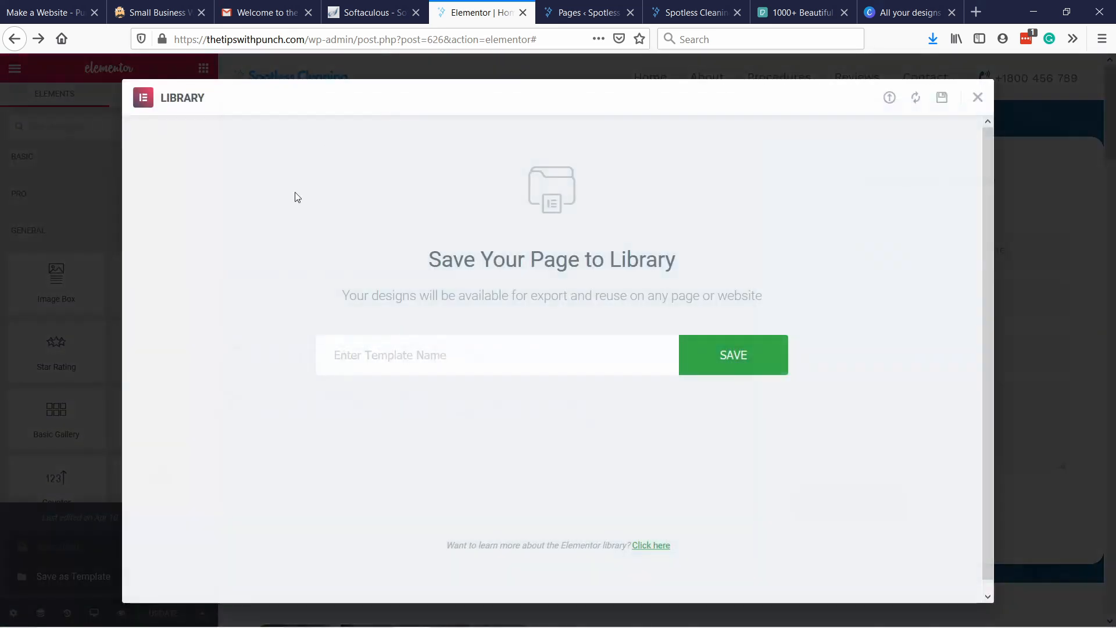
pyautogui.click(406, 369)
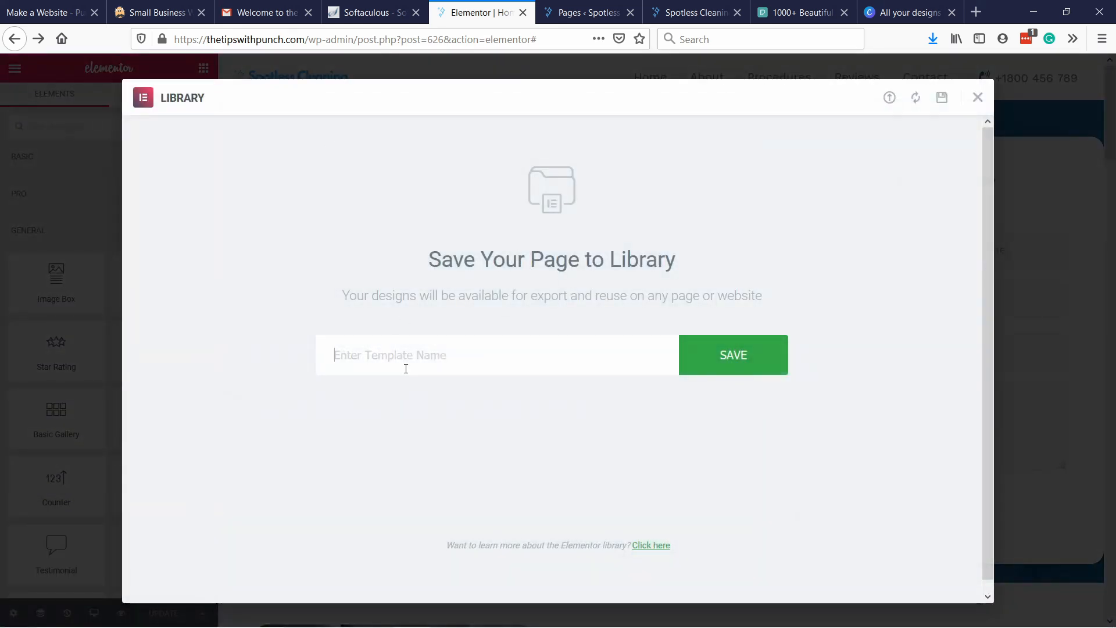
pyautogui.write('home page template')
pyautogui.click(733, 356)
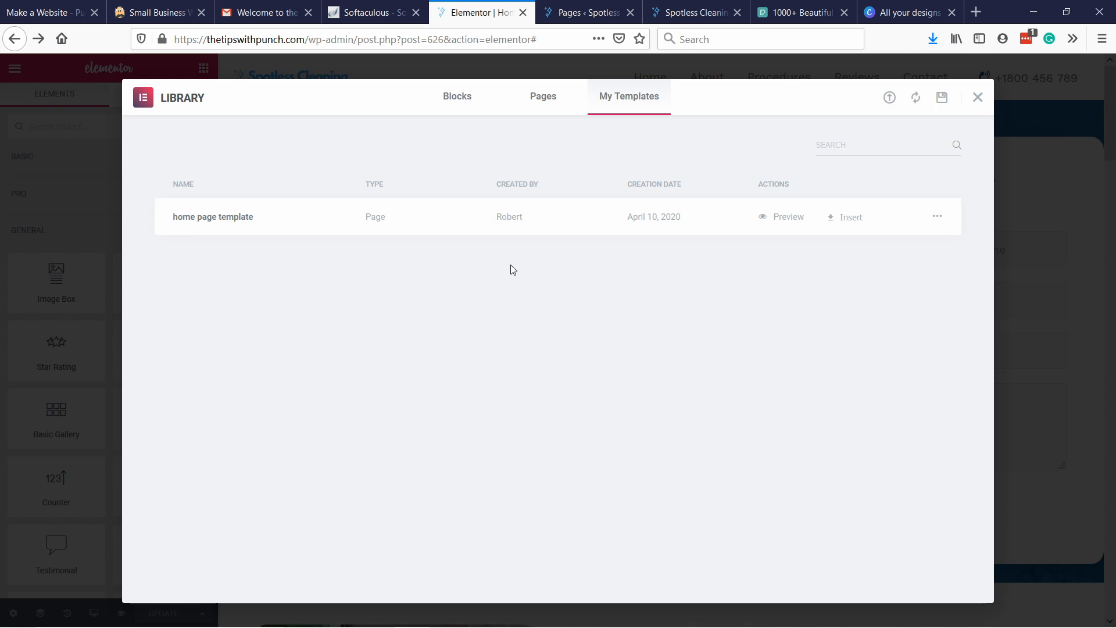
pyautogui.click(978, 97)
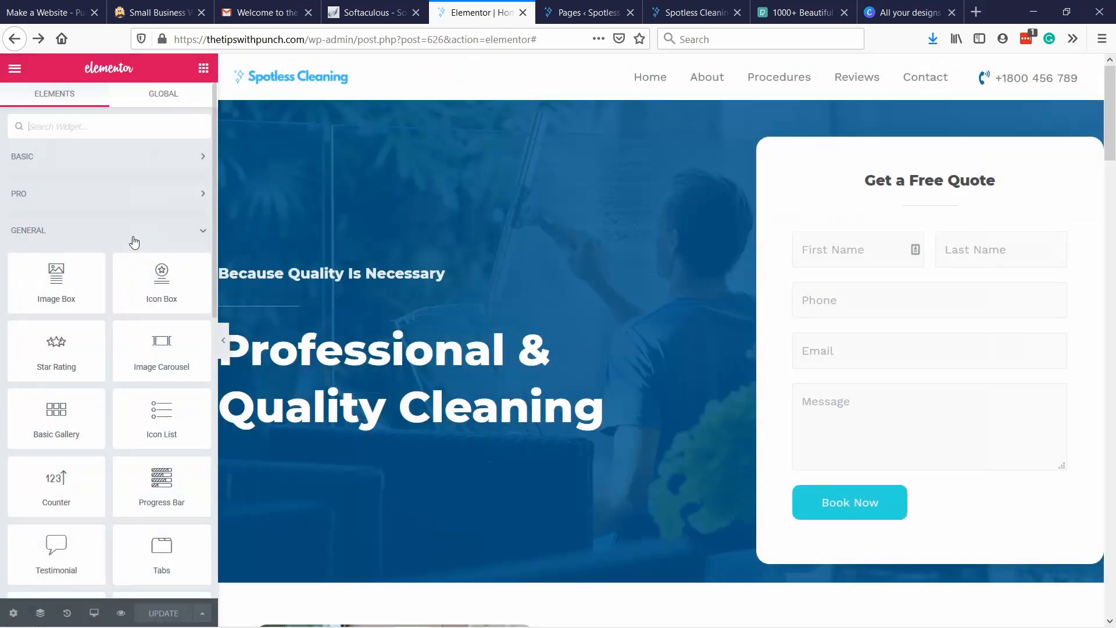
# Create a new WordPress page titled "About Us" and open it for editing with Elementor.
pyautogui.click(566, 14)
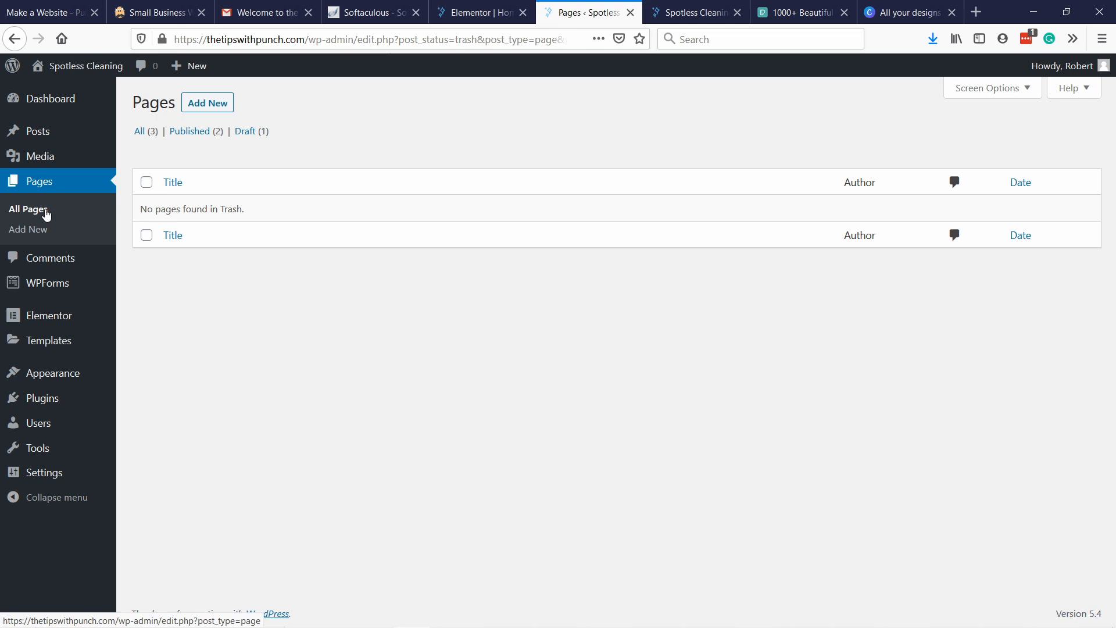
pyautogui.click(212, 104)
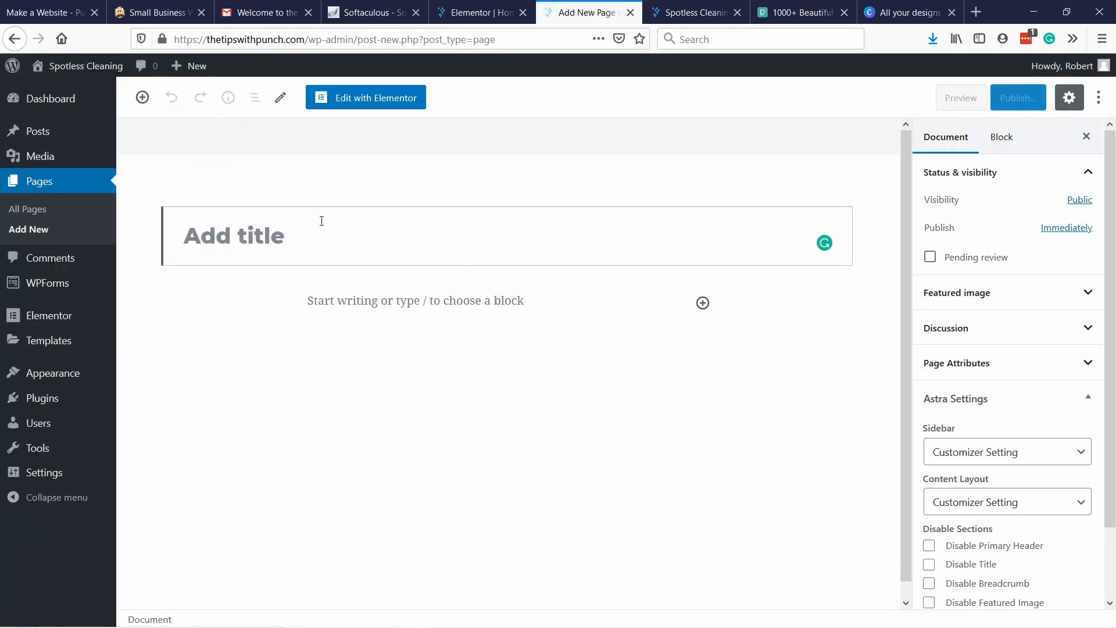
pyautogui.write('About us')
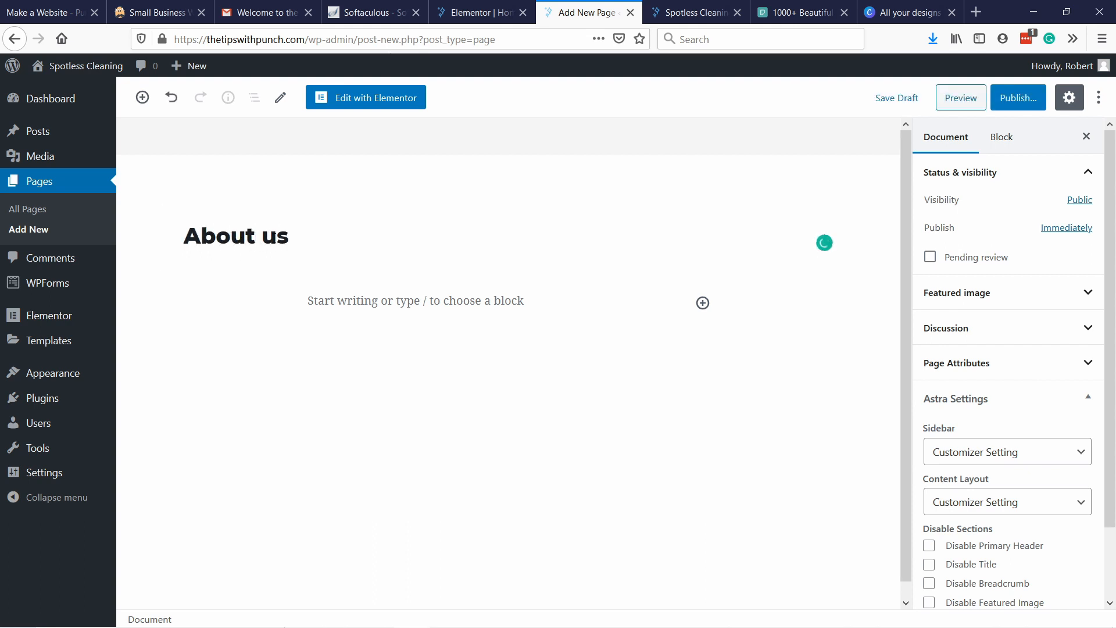
pyautogui.click(266, 243)
pyautogui.hotkey('shift', 'Right')
pyautogui.write('U')
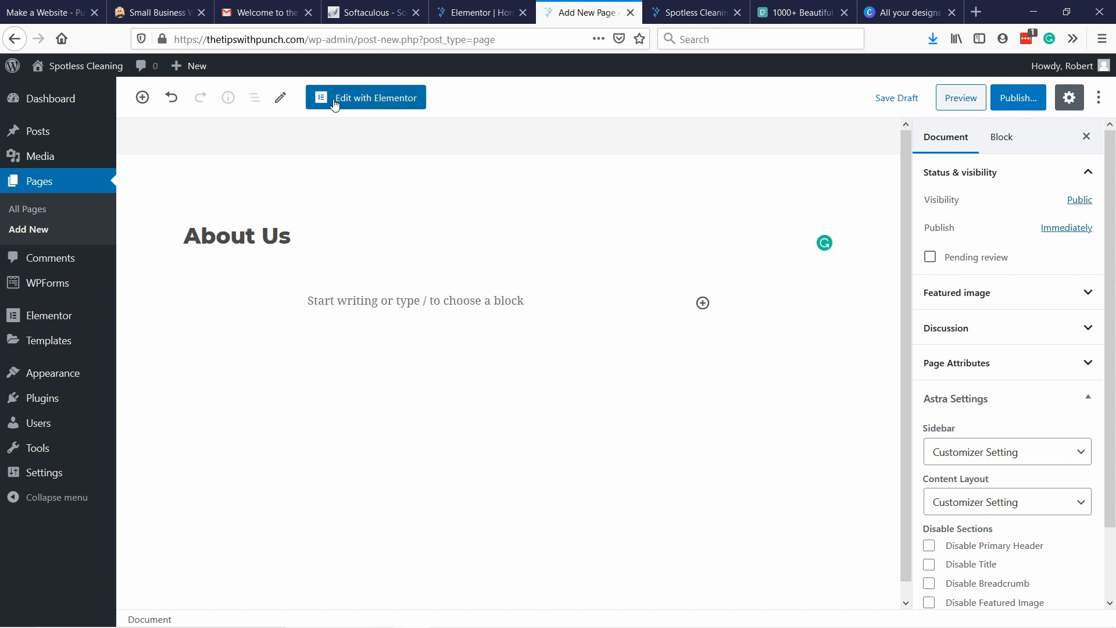
pyautogui.click(372, 100)
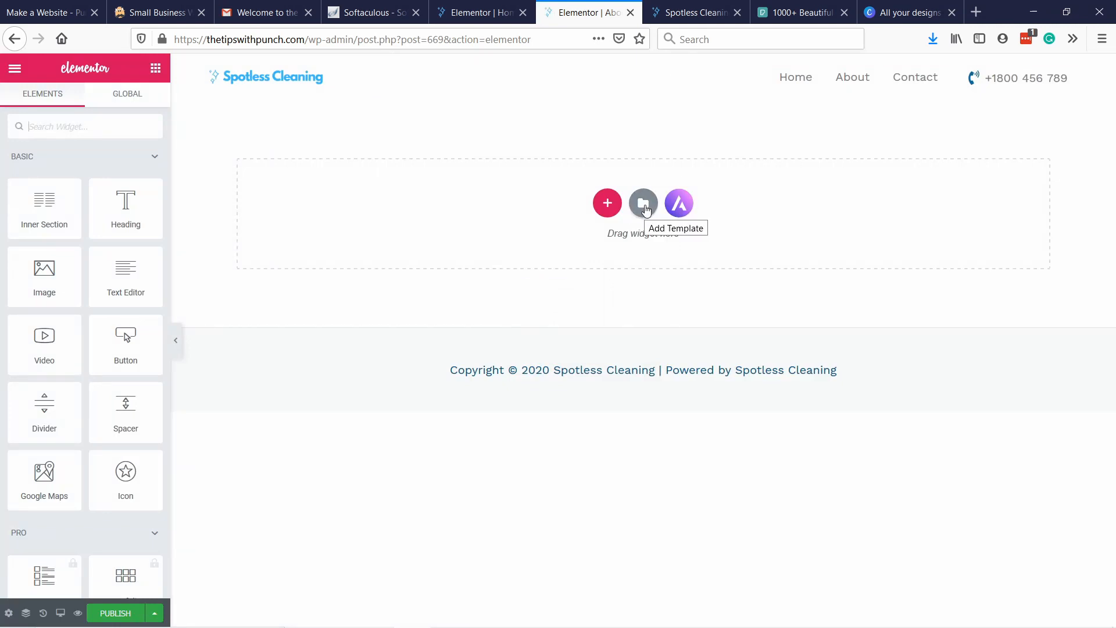
# Insert the saved "home page template" with its document settings and delete the hero section containing the quote form.
pyautogui.click(644, 205)
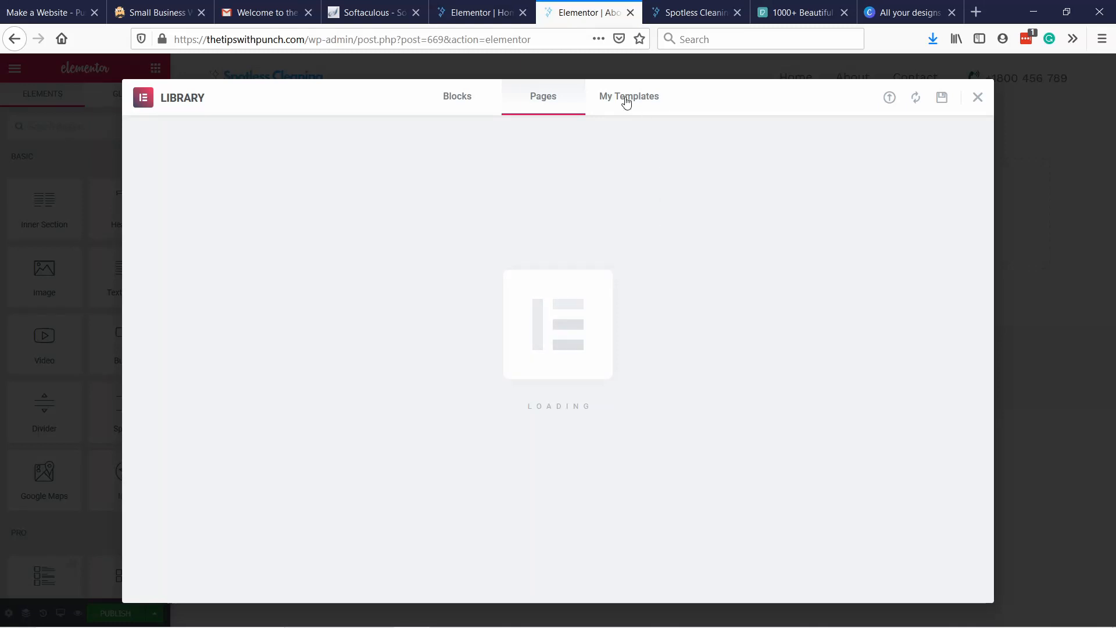
pyautogui.click(626, 101)
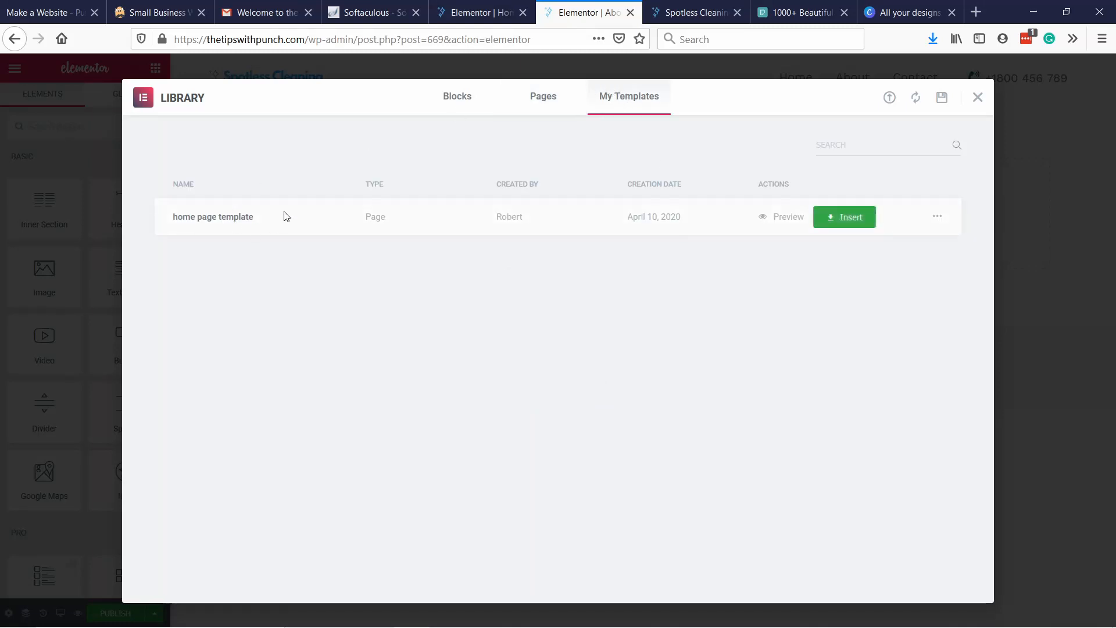
pyautogui.click(835, 219)
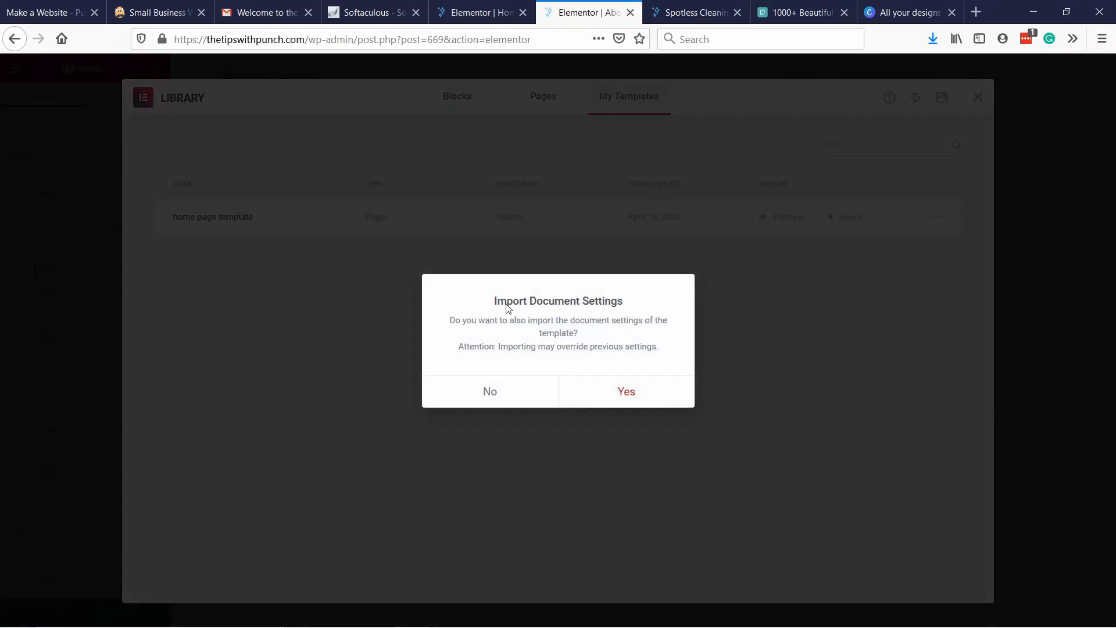
pyautogui.click(636, 391)
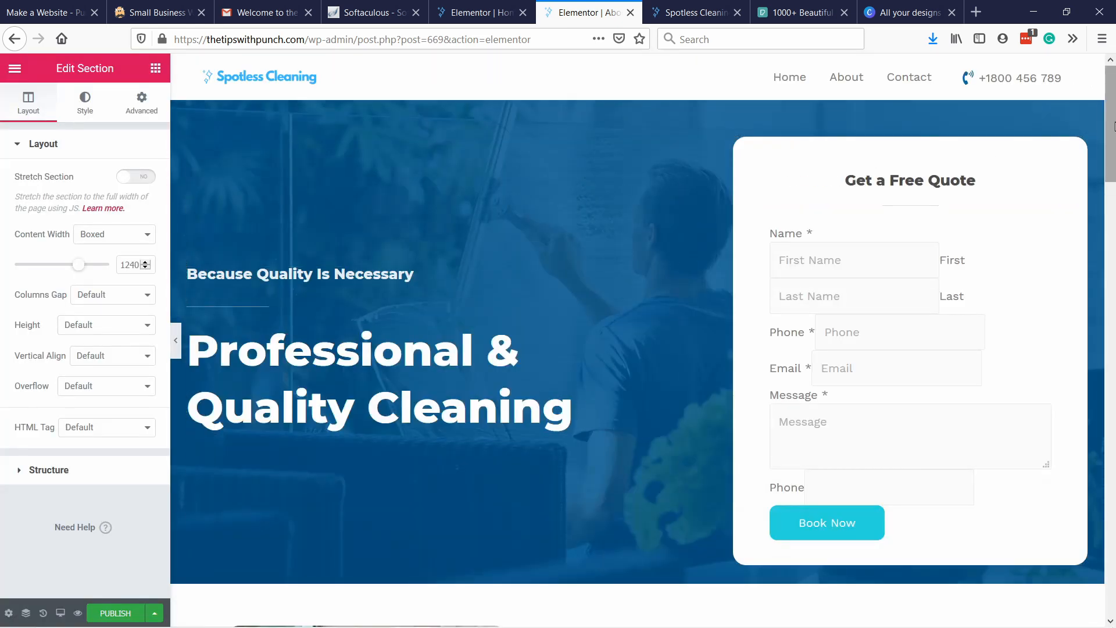
pyautogui.moveTo(1113, 125)
pyautogui.mouseDown()
pyautogui.moveTo(1113, 581)
pyautogui.moveTo(1114, 115)
pyautogui.mouseUp()
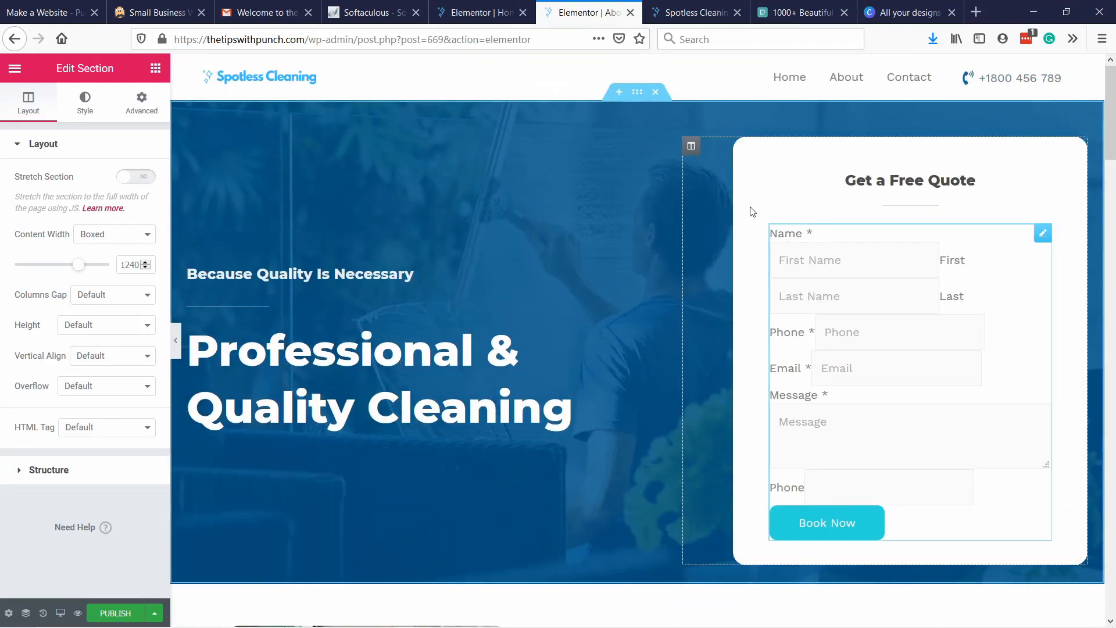
pyautogui.click(654, 93)
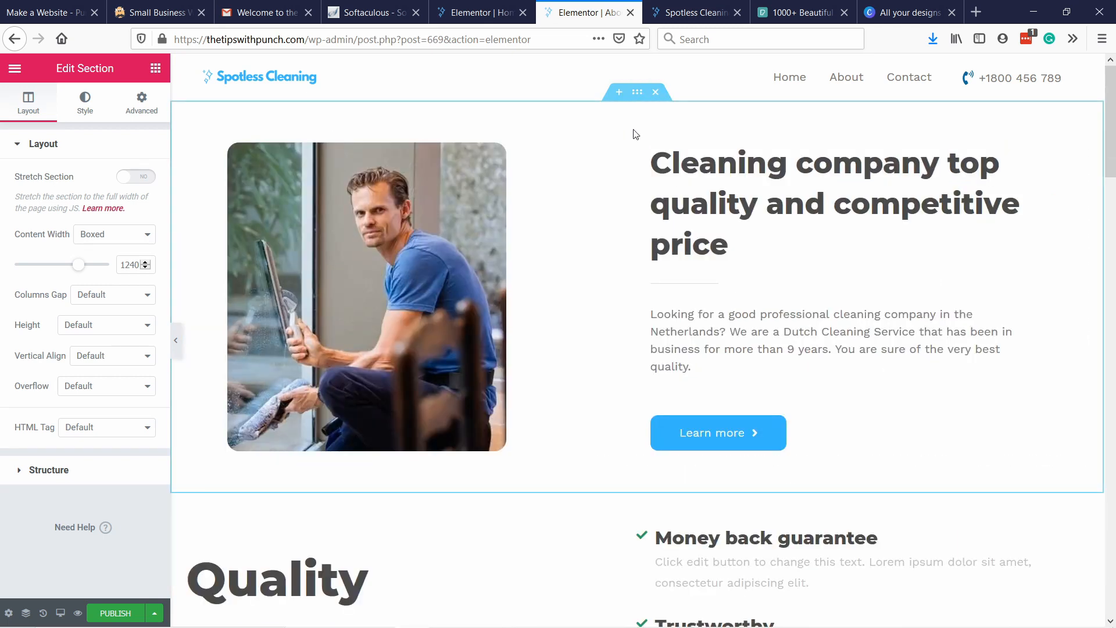
# Move the "Our Services" heading's inner section above the photo in the first section of the page.
pyautogui.scroll(-3, 543, 299)
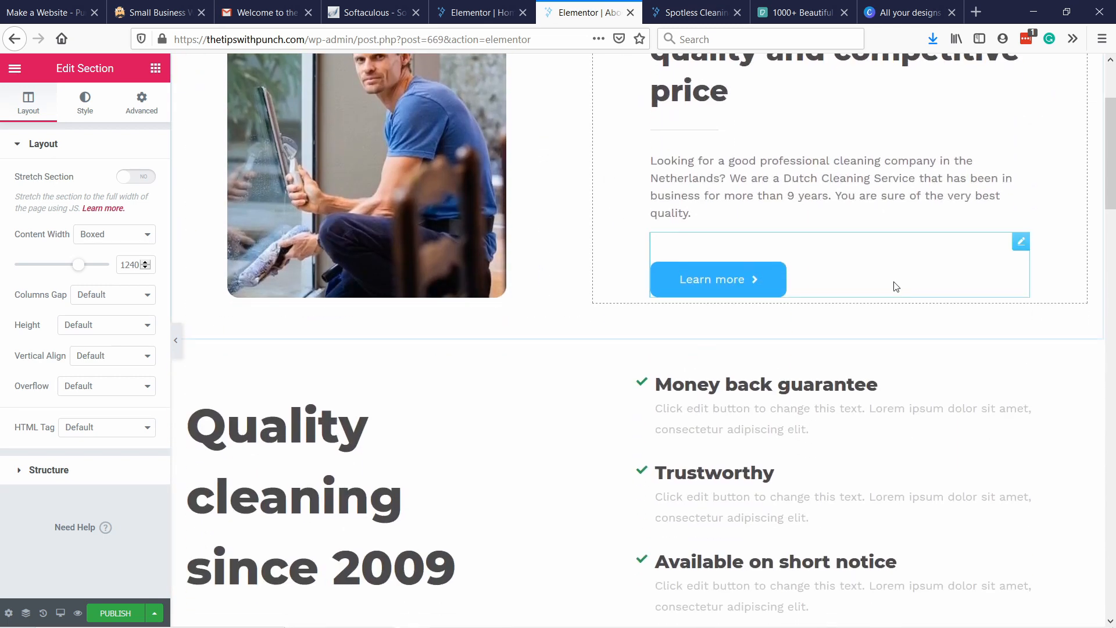
pyautogui.scroll(3, 721, 203)
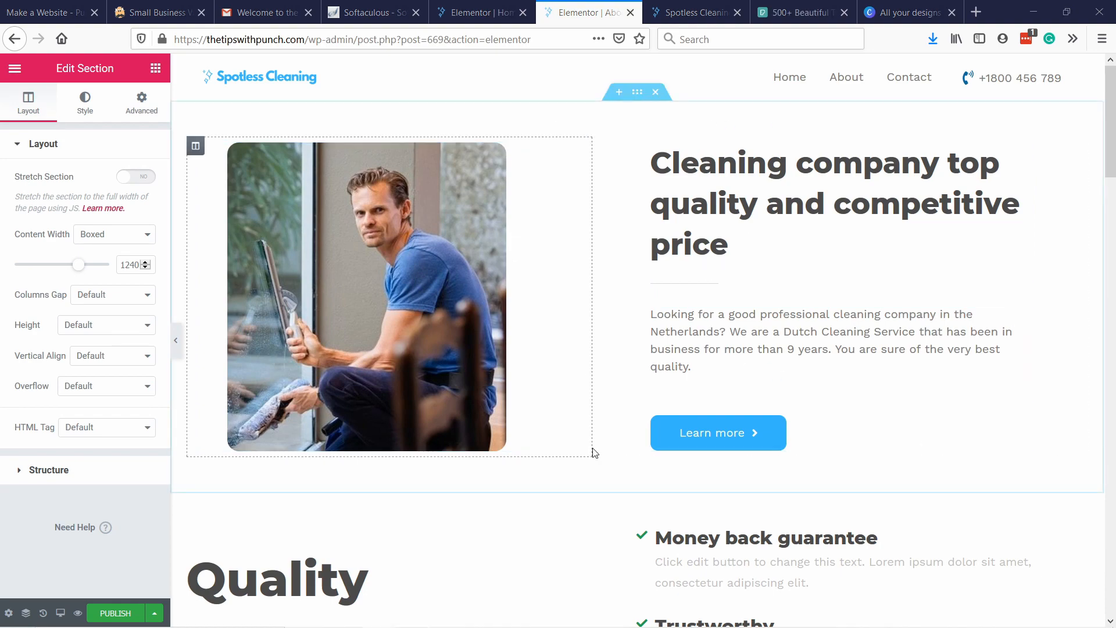
pyautogui.scroll(-12, 559, 247)
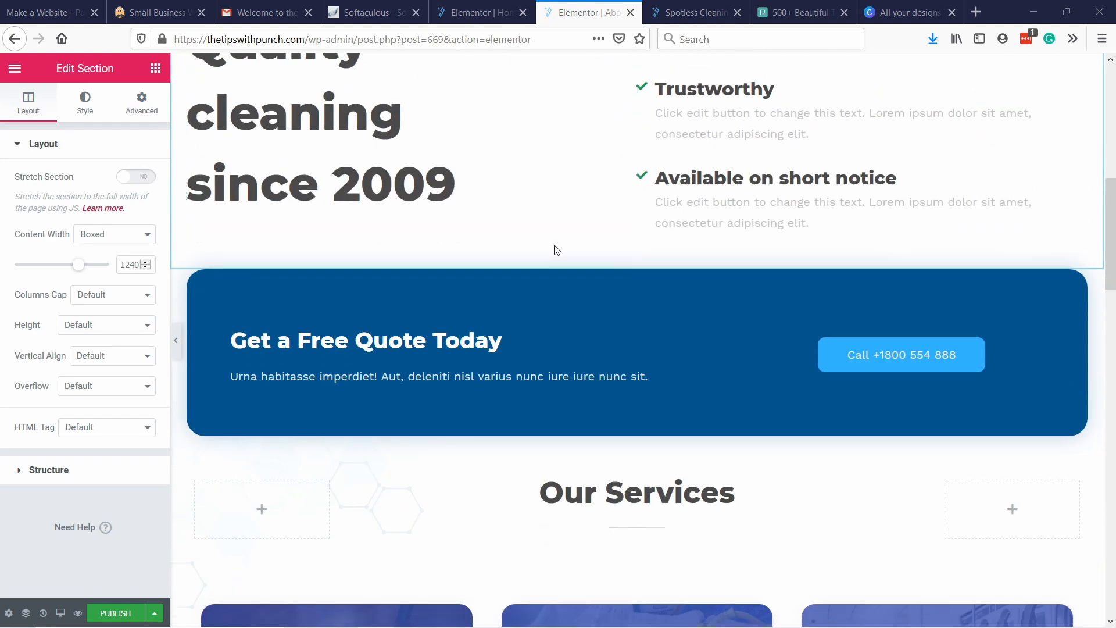
pyautogui.scroll(3, 629, 155)
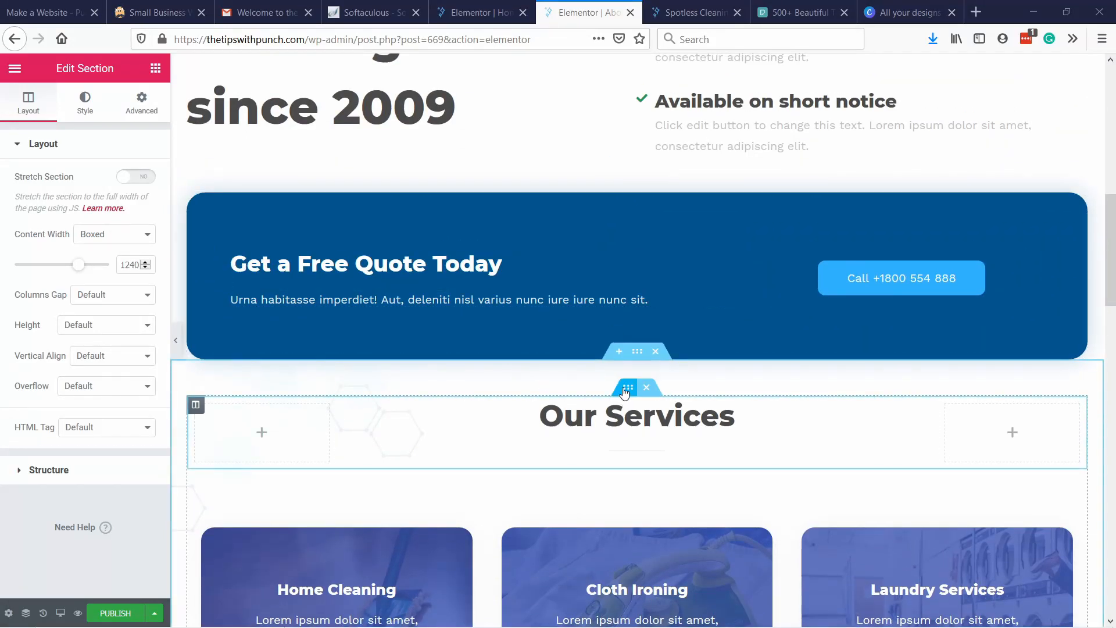
pyautogui.moveTo(636, 384); pyautogui.dragTo(349, 116)
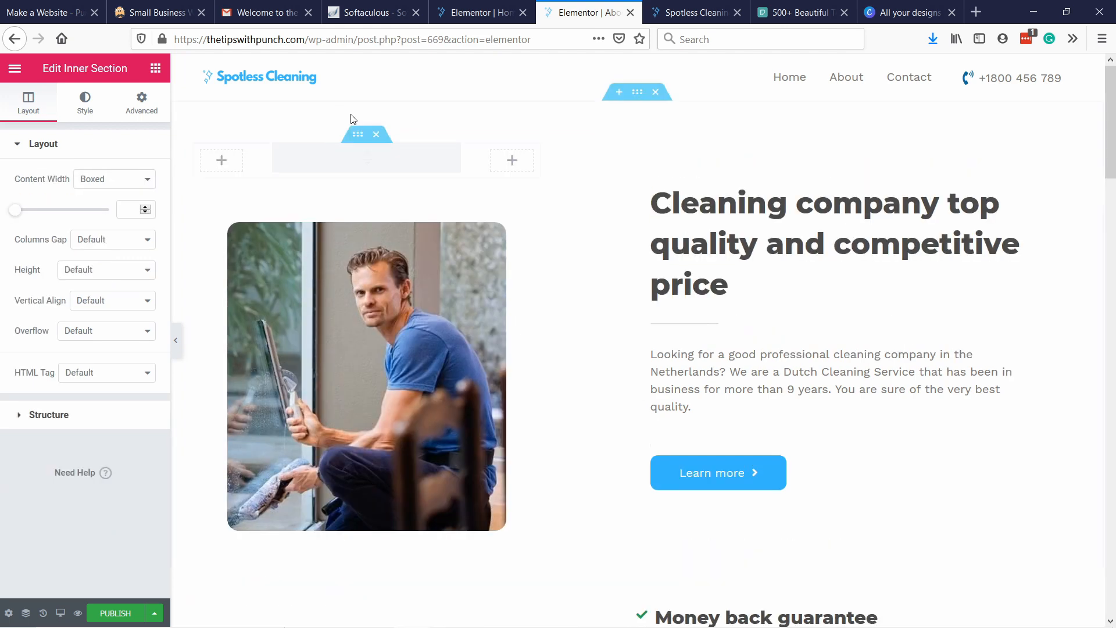
# Add a single-column section at the top of the page and move the "Our Services" inner section into it.
pyautogui.click(616, 96)
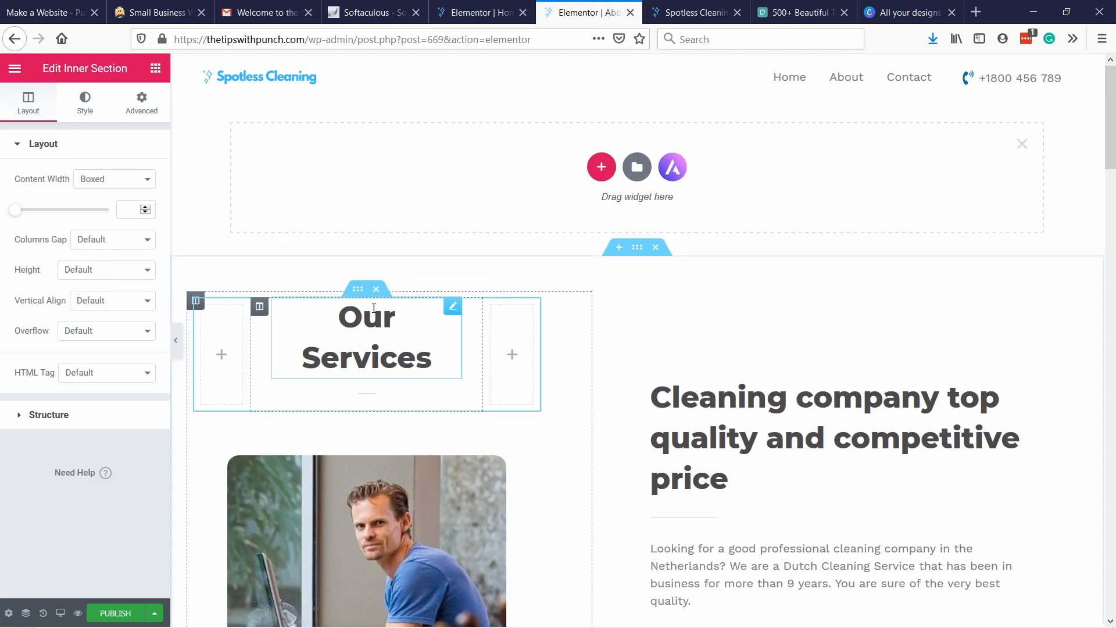
pyautogui.click(601, 168)
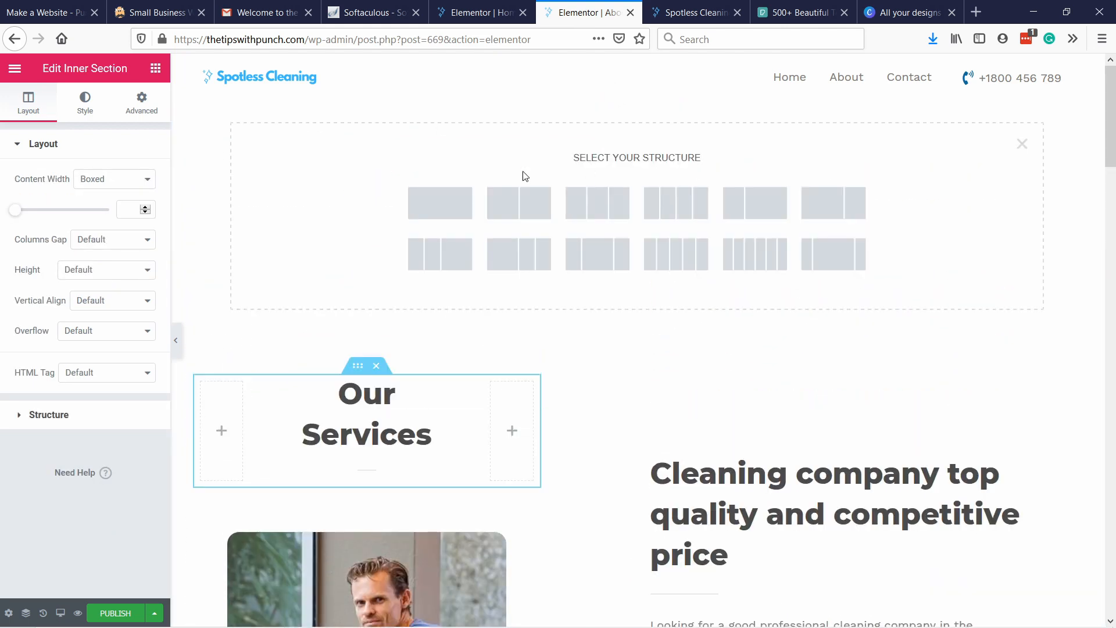
pyautogui.click(477, 279)
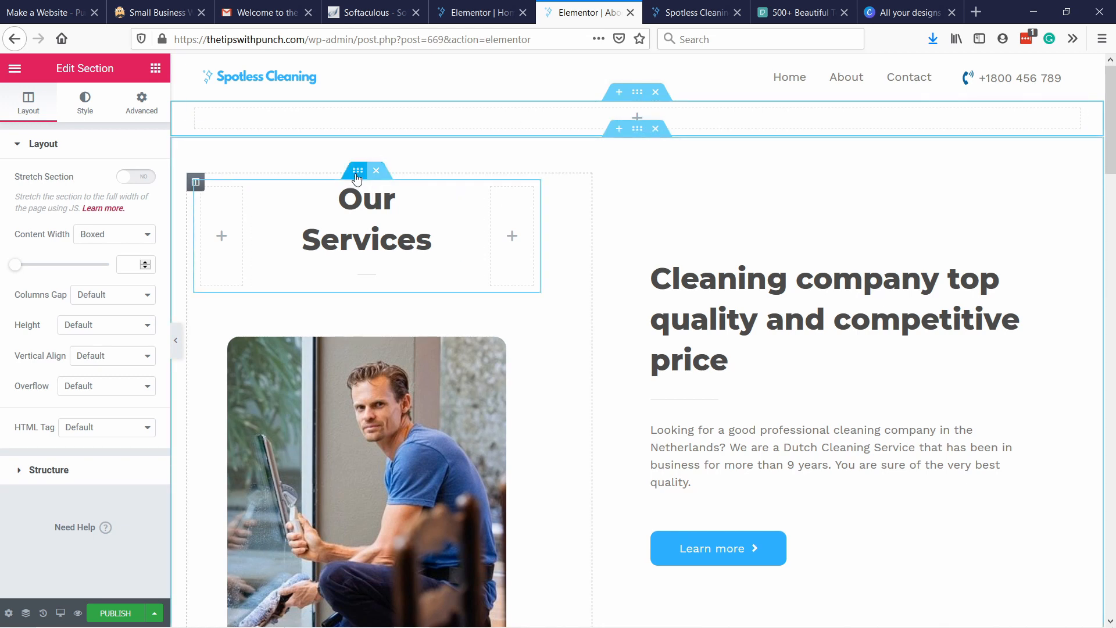
pyautogui.moveTo(362, 170); pyautogui.dragTo(599, 114)
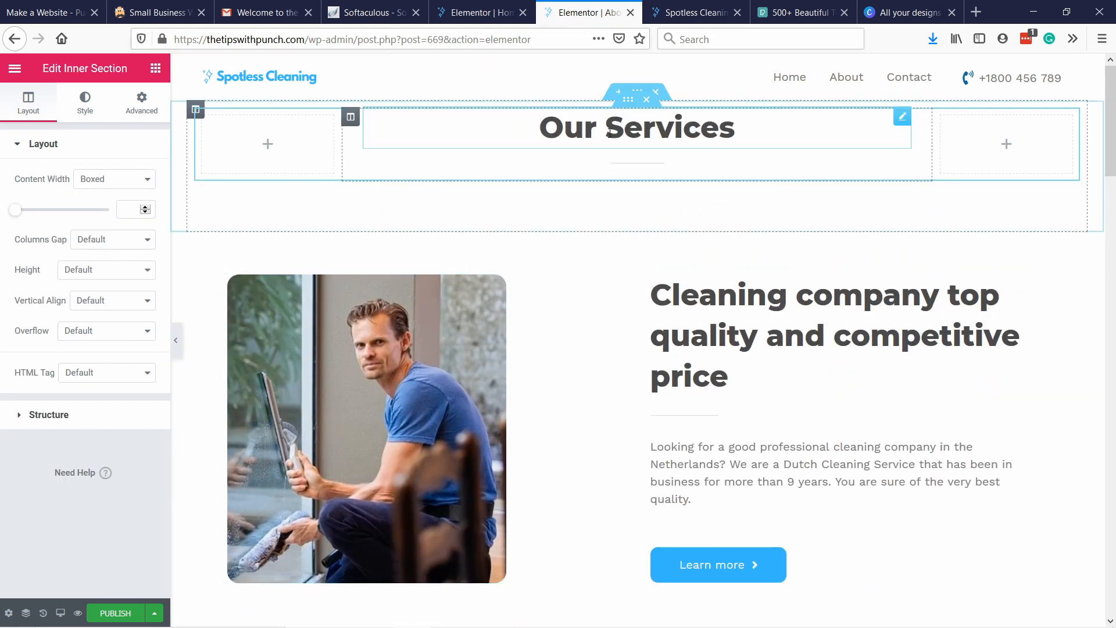
# Change the "Our Services" heading text to "About Us".
pyautogui.moveTo(749, 131); pyautogui.dragTo(526, 125)
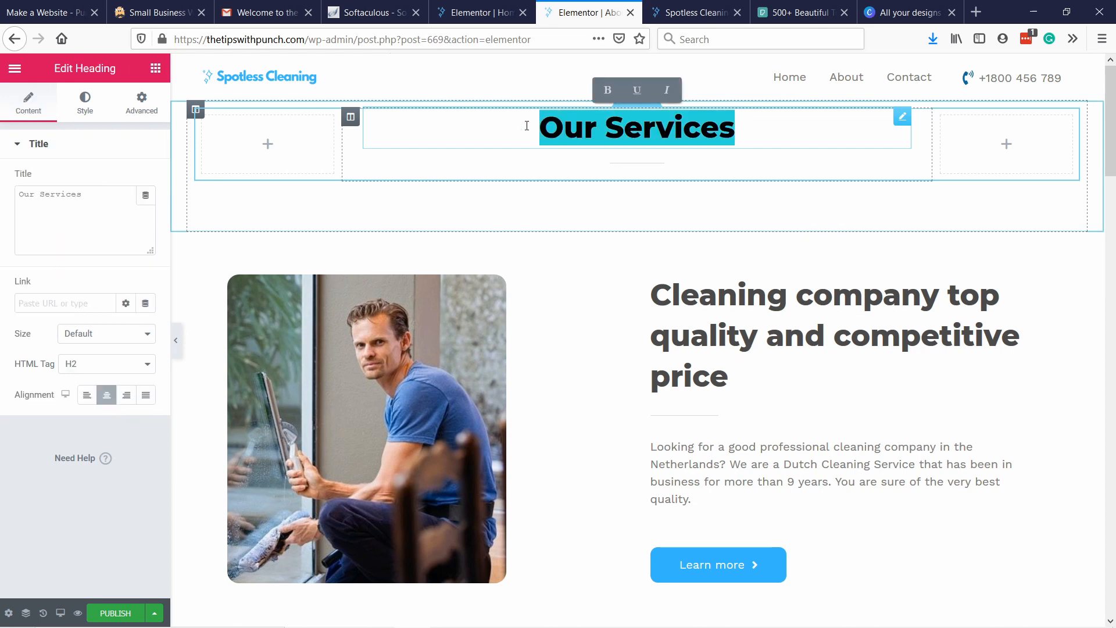
pyautogui.write('About Us')
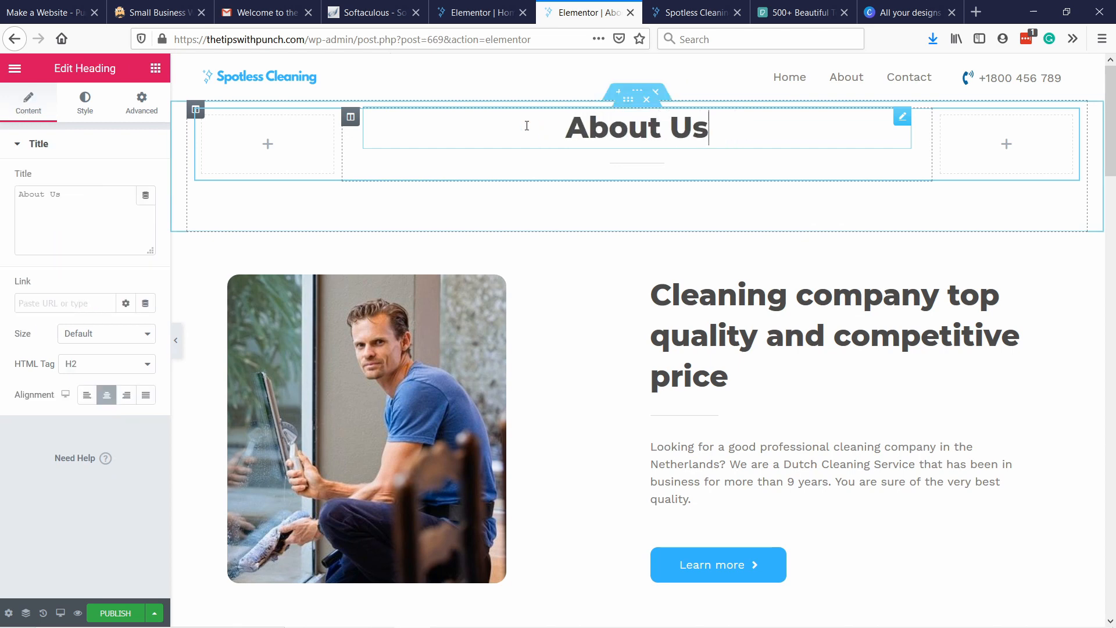
pyautogui.click(707, 170)
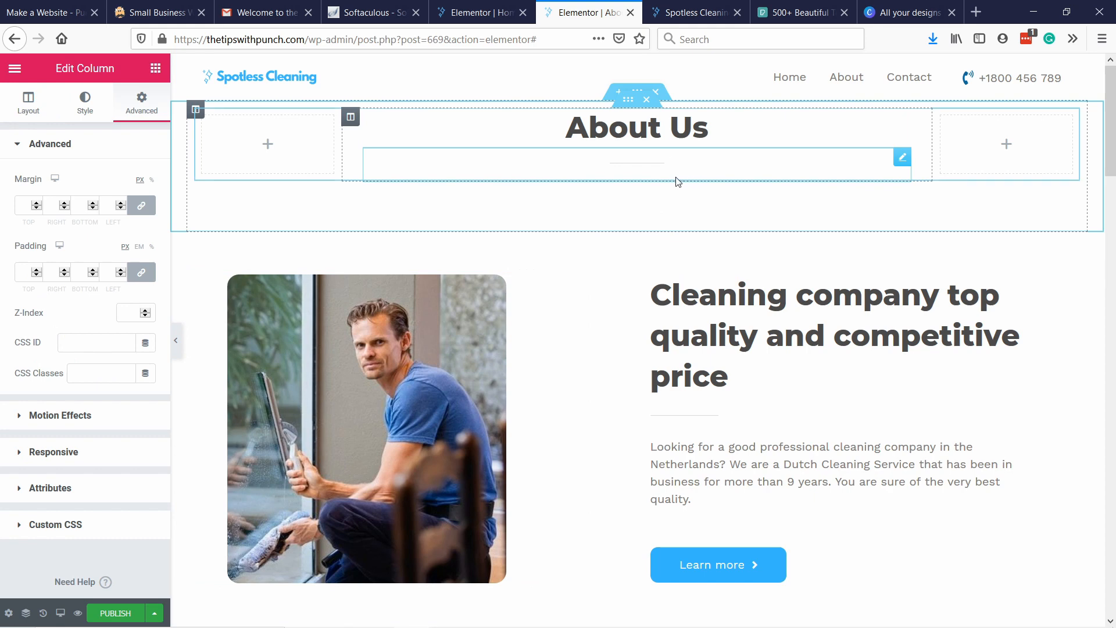
# Replace the photo beside the company text with an uploaded group-group-together-indoors-lights-1181438 image, giving it alt text starting "Spotless cleaning".
pyautogui.scroll(-1, 765, 361)
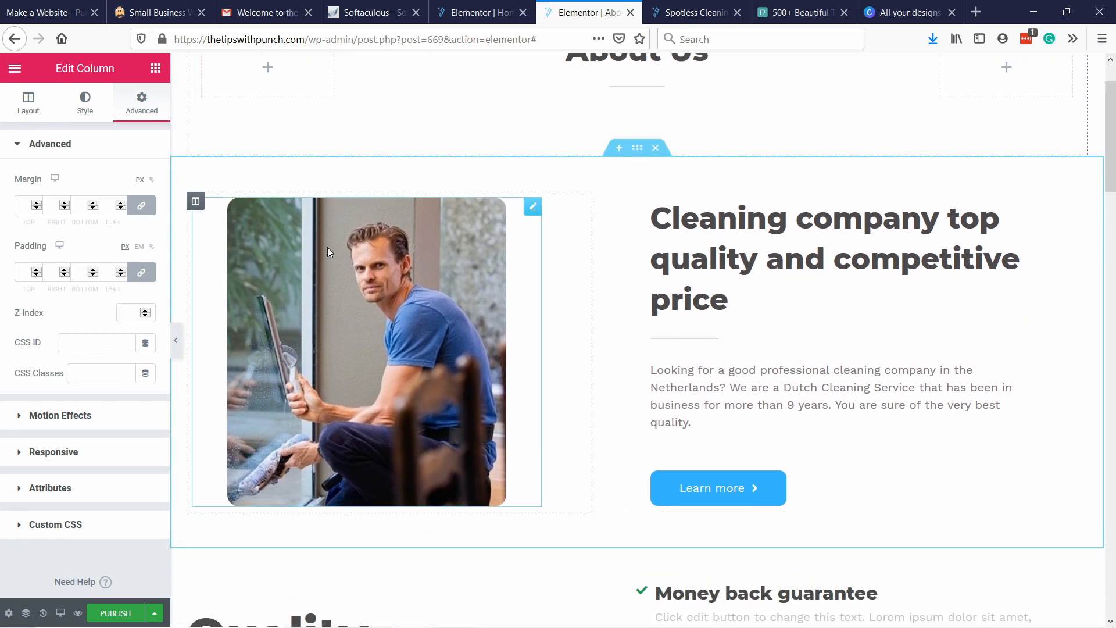
pyautogui.click(526, 210)
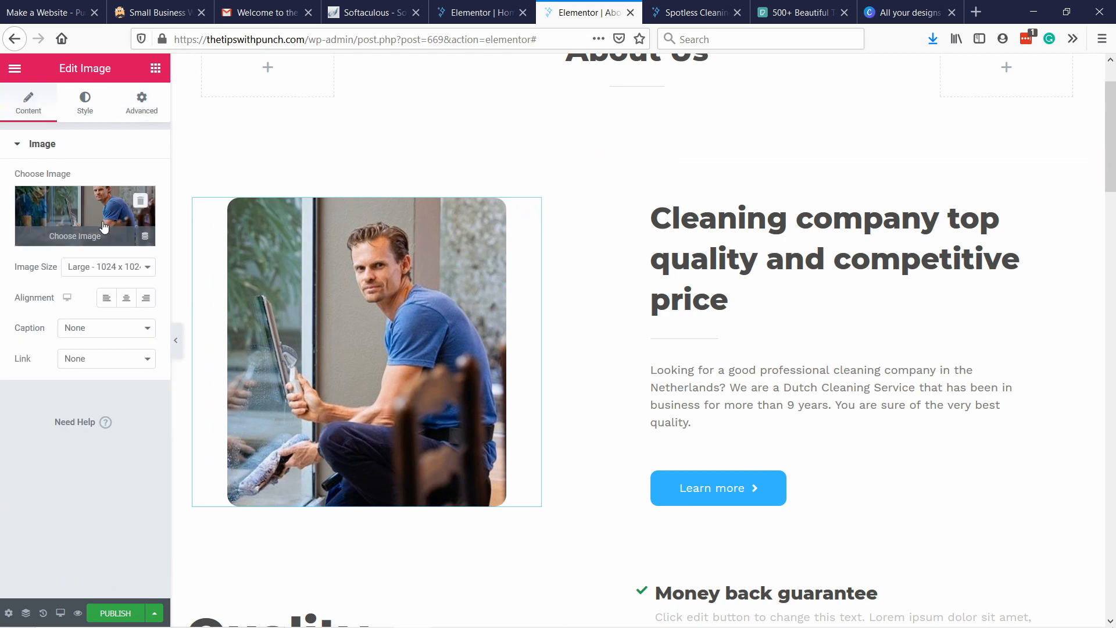
pyautogui.click(105, 225)
pyautogui.click(55, 124)
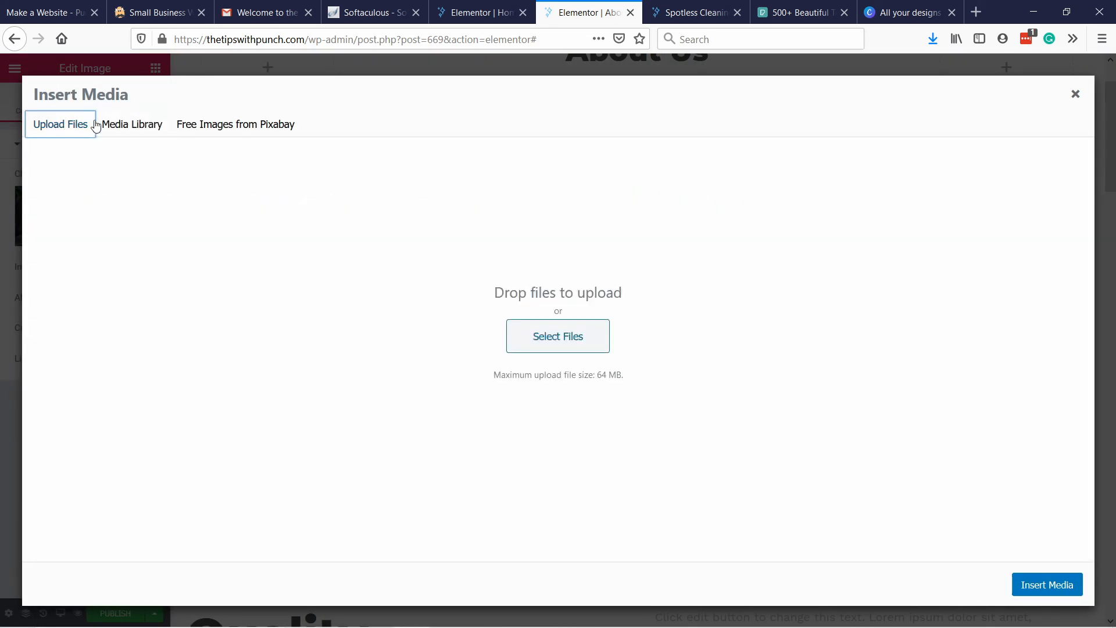
pyautogui.click(111, 123)
pyautogui.click(64, 132)
pyautogui.click(568, 338)
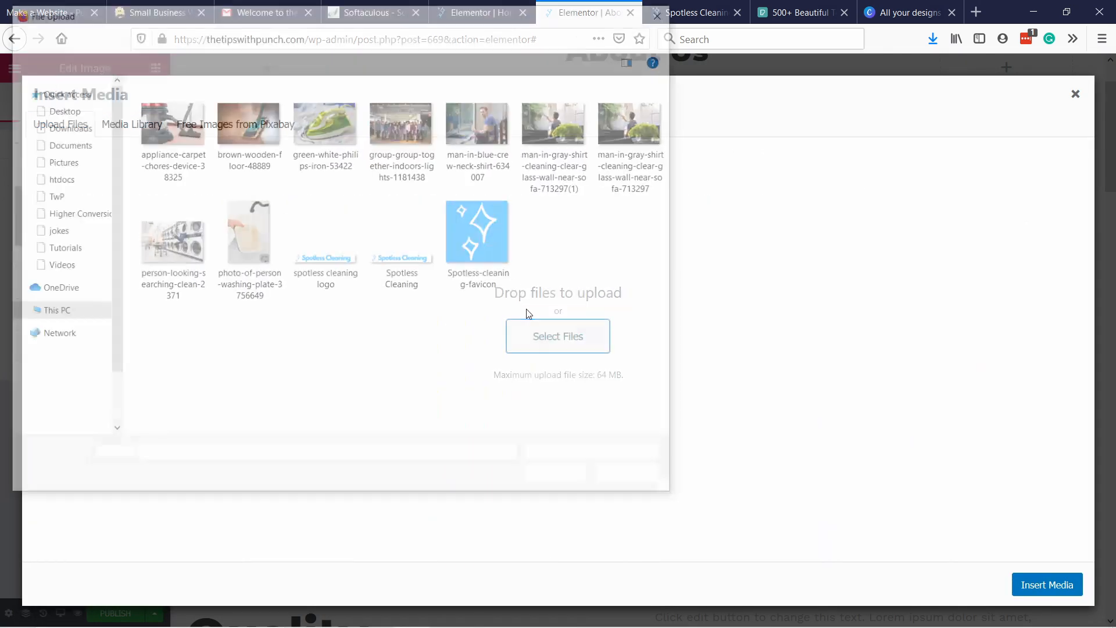
pyautogui.click(407, 121)
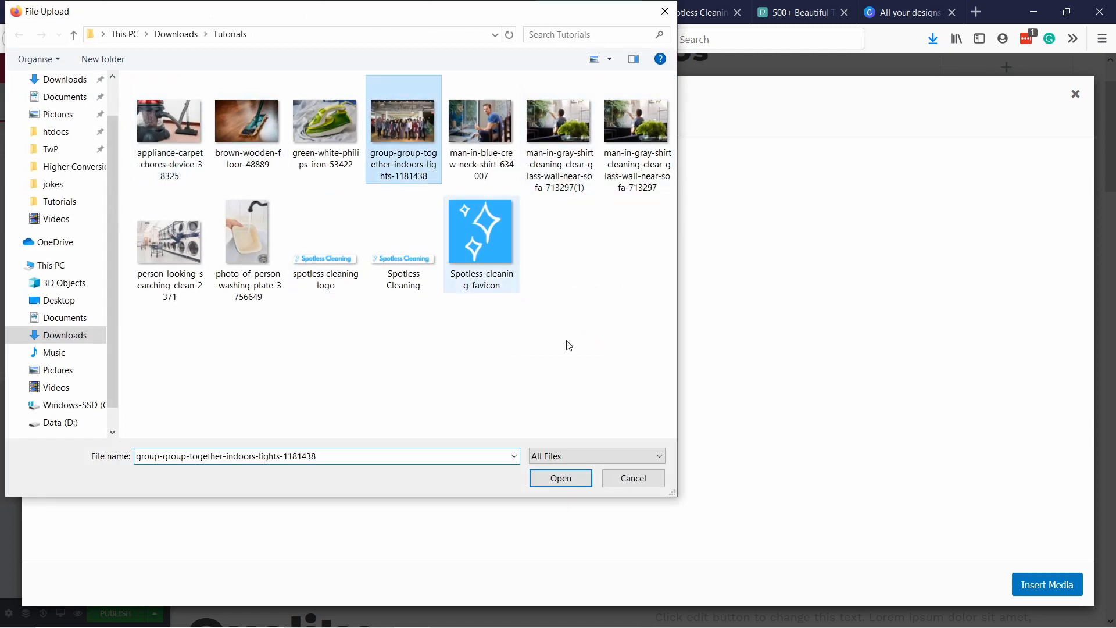
pyautogui.click(562, 480)
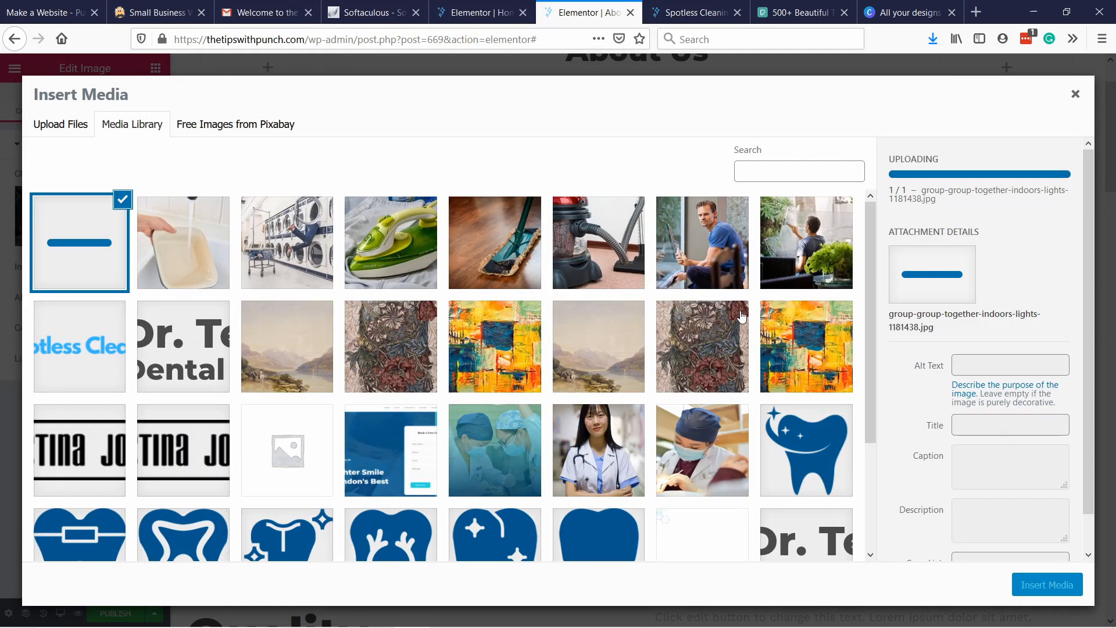
pyautogui.click(978, 364)
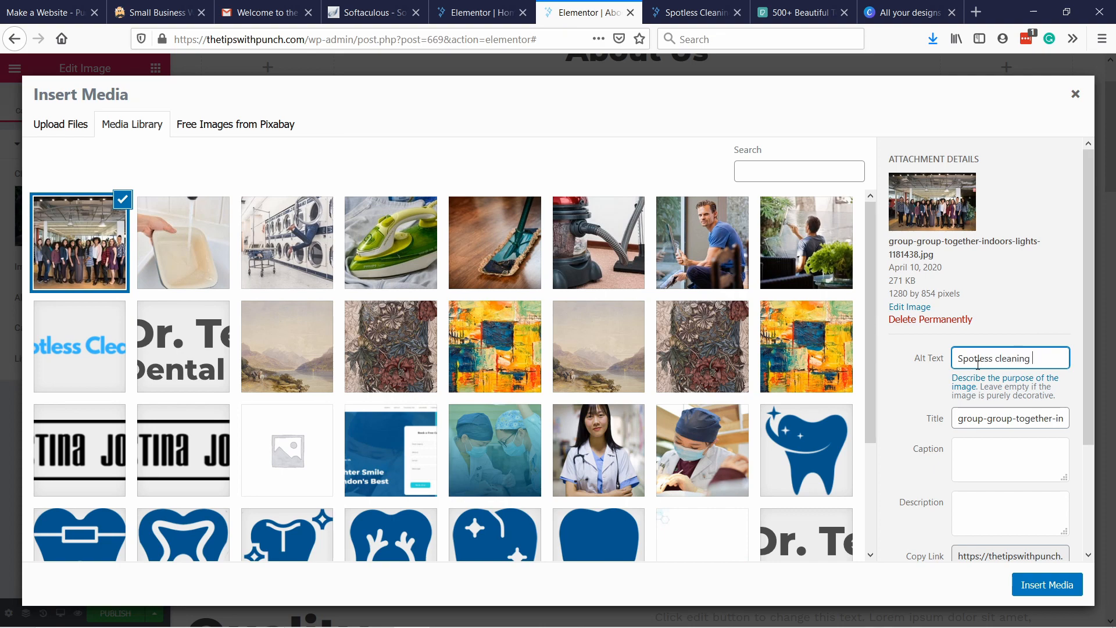
pyautogui.click(1057, 593)
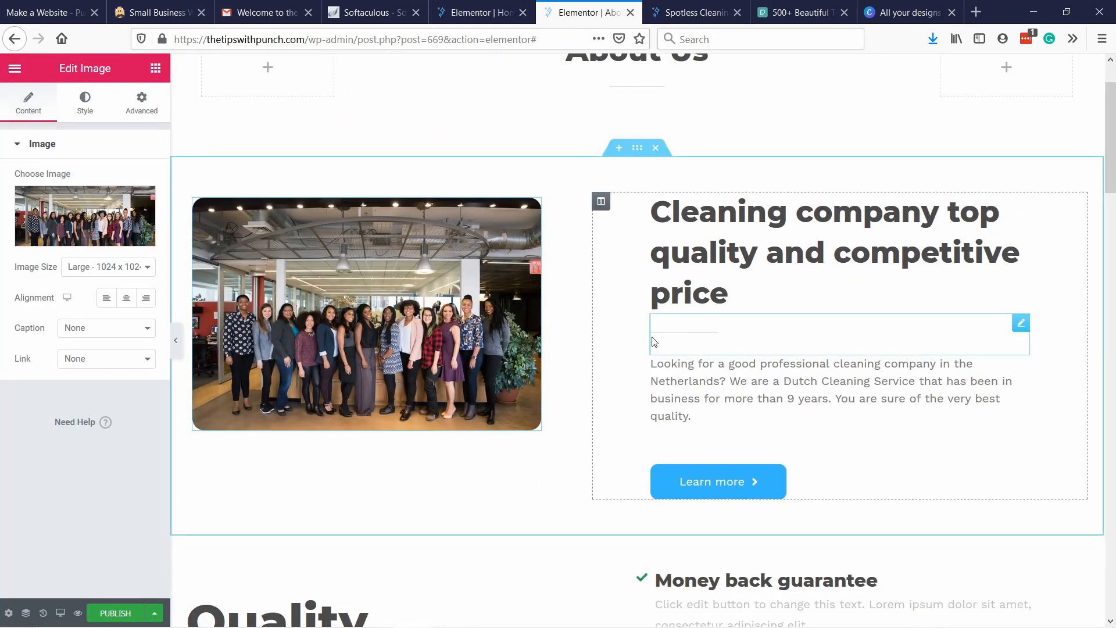
# Change the "Cleaning company top quality and competitive price" heading to "Who We Are".
pyautogui.scroll(-1, 743, 268)
pyautogui.click(743, 233)
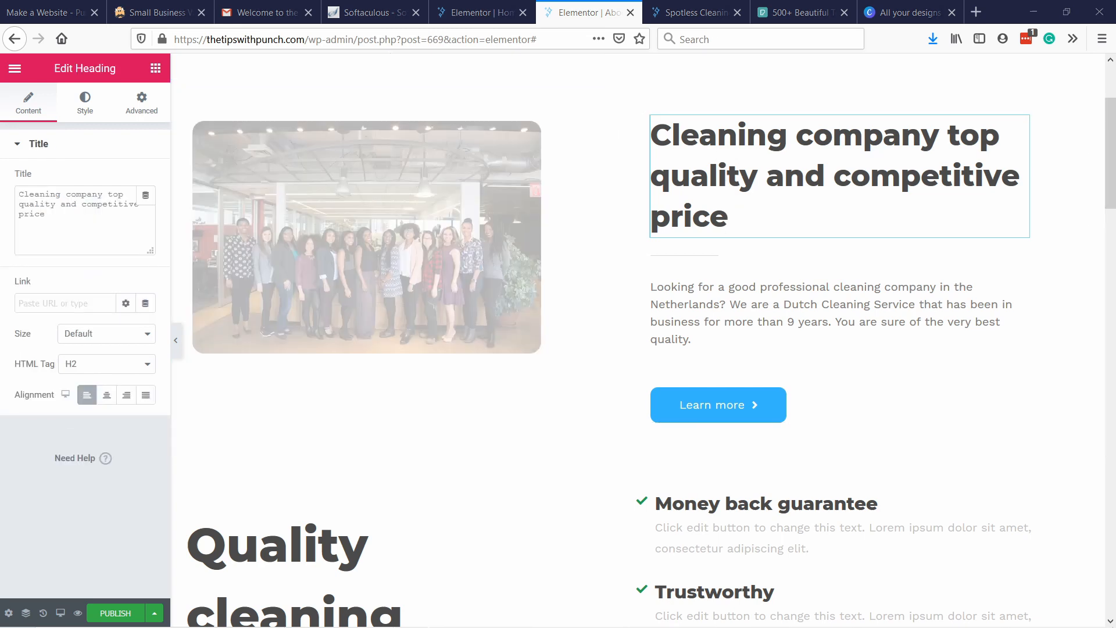
pyautogui.moveTo(53, 216); pyautogui.dragTo(2, 179)
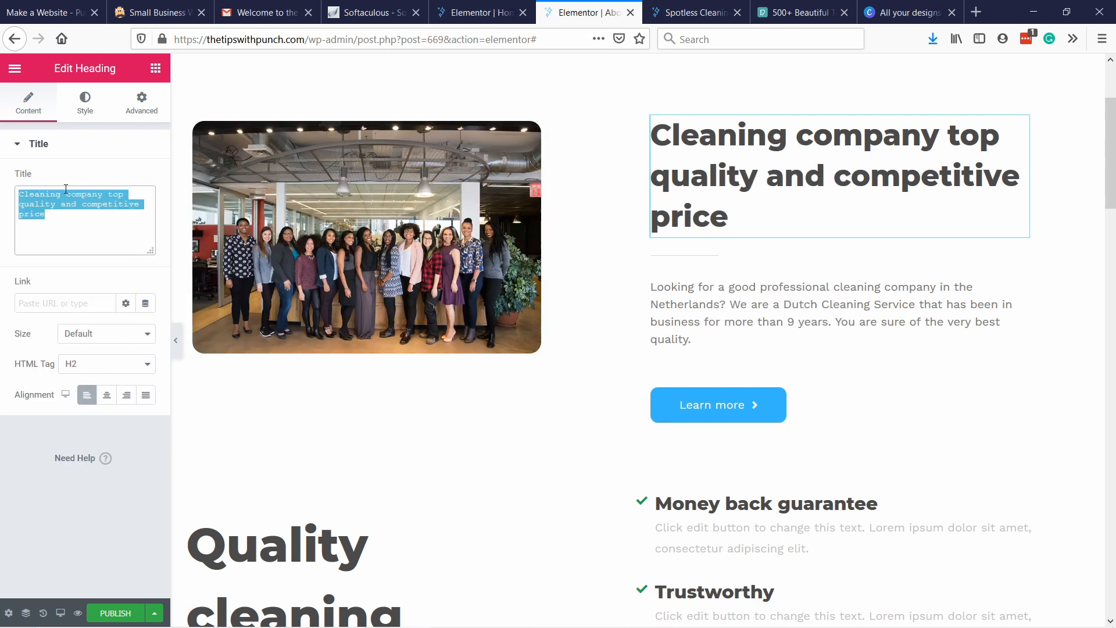
pyautogui.write('Who We Are')
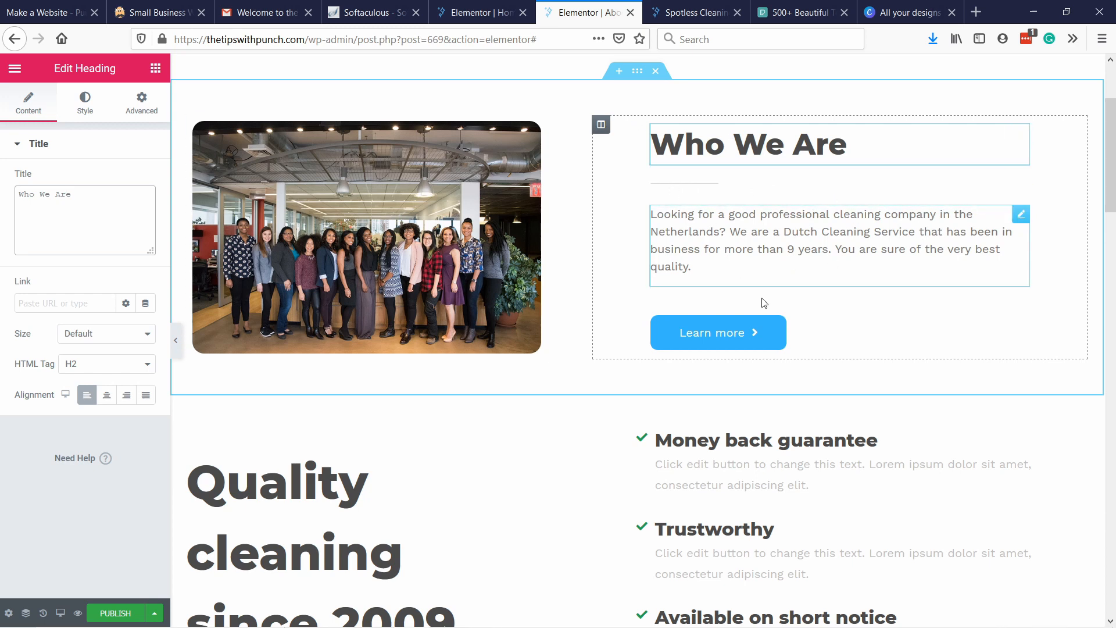
# Delete the "Learn more" button below the "Who We Are" text.
pyautogui.click(777, 307)
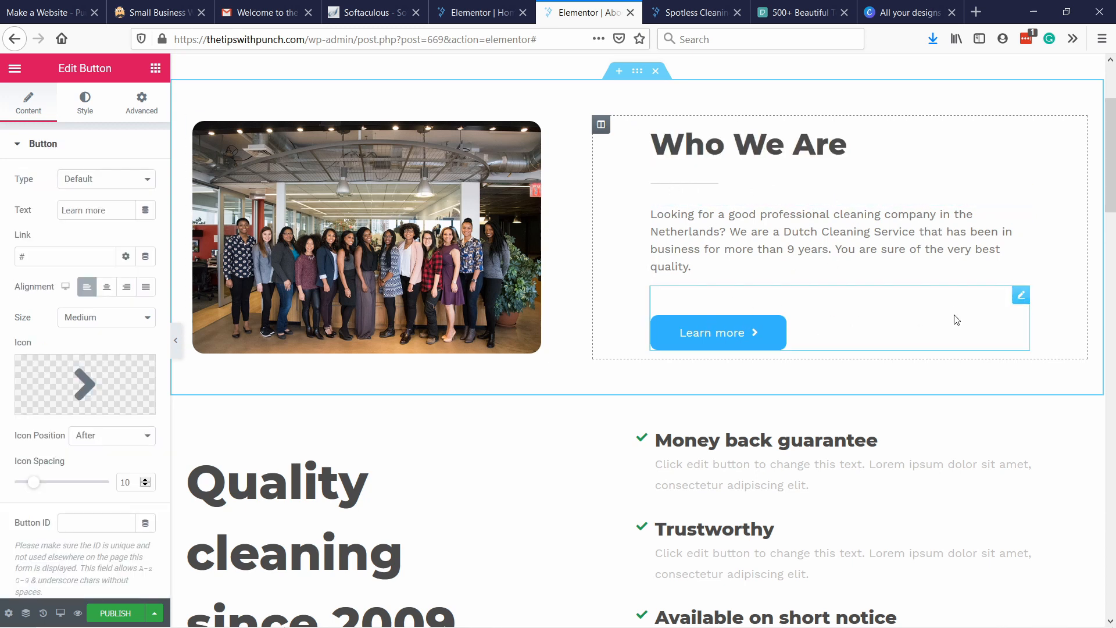
pyautogui.rightClick(740, 300)
pyautogui.rightClick(719, 300)
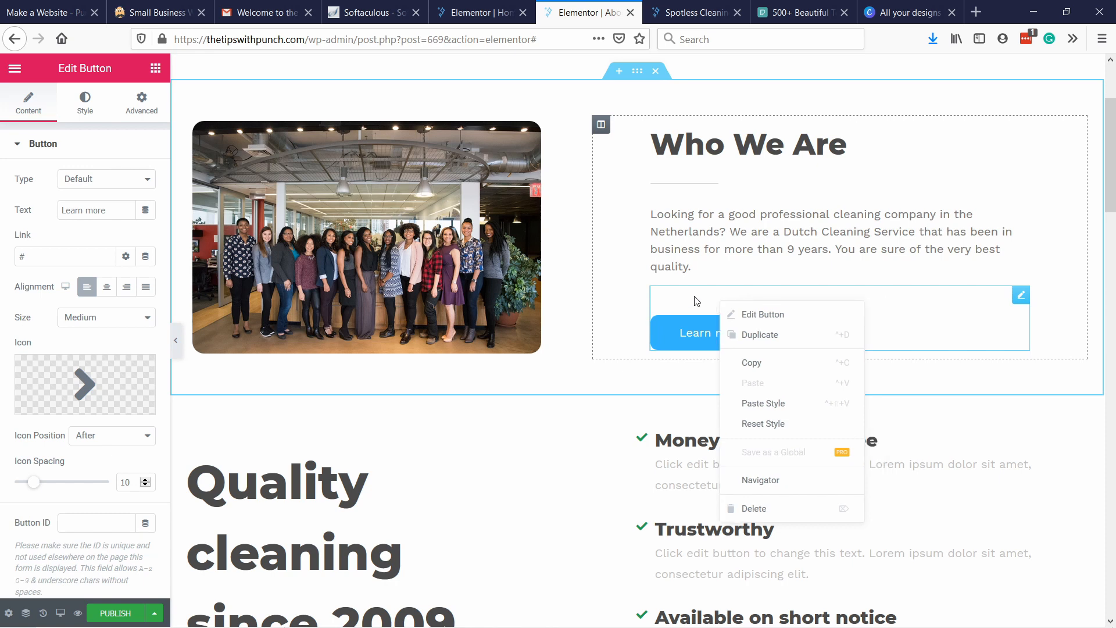
pyautogui.click(697, 300)
pyautogui.rightClick(871, 302)
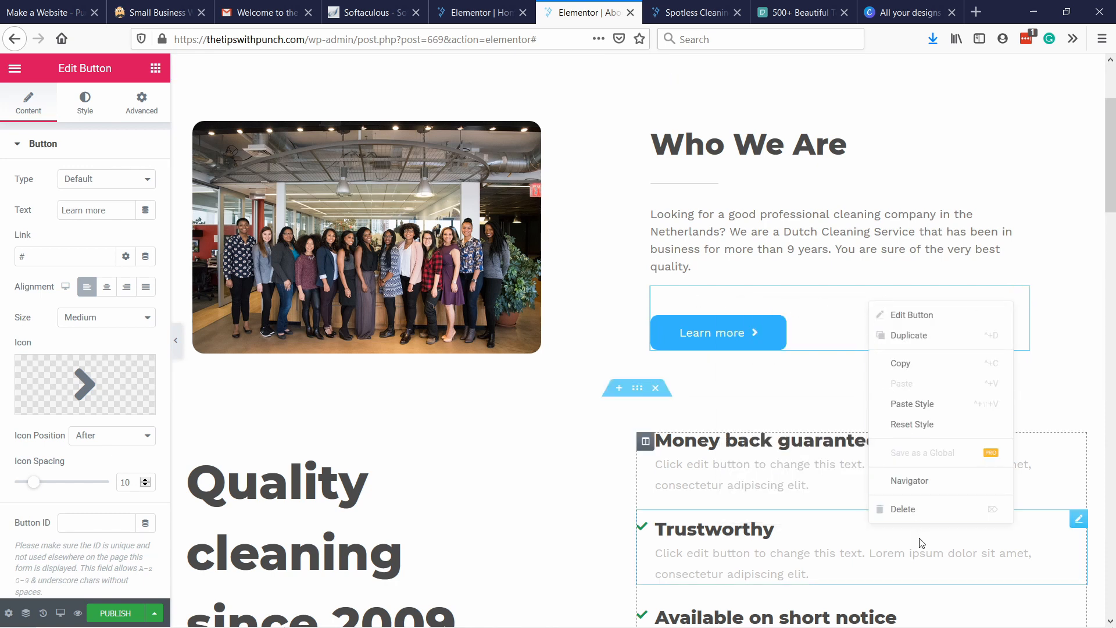
pyautogui.click(901, 508)
# Delete the section with the six service cards below the "Get a Free Quote Today" banner.
pyautogui.scroll(-5, 659, 179)
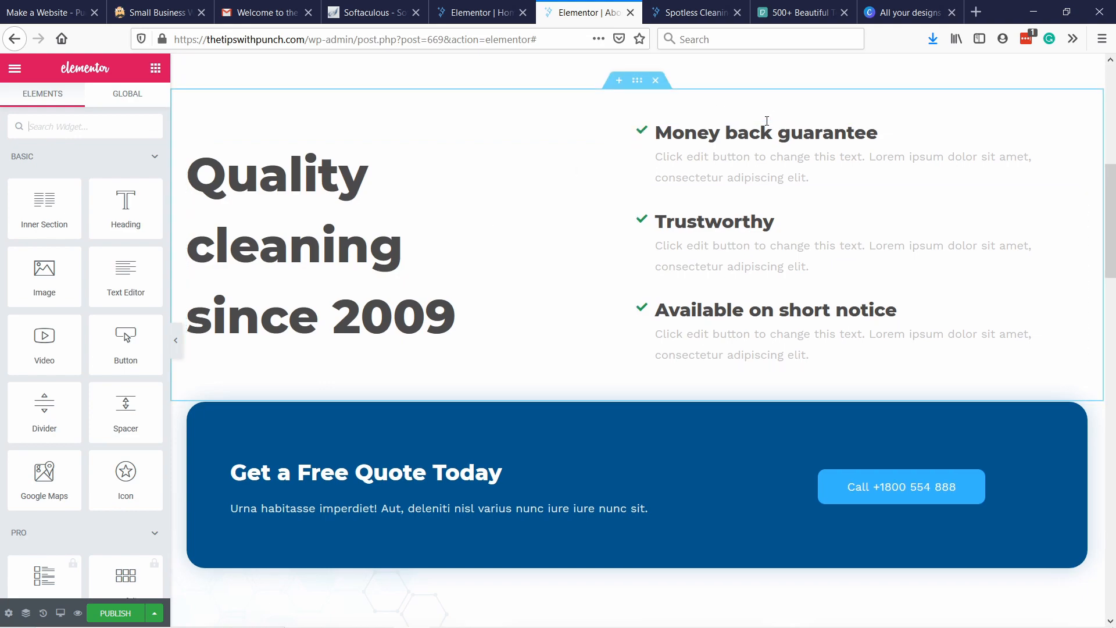
pyautogui.scroll(-4, 627, 186)
pyautogui.scroll(-4, 665, 212)
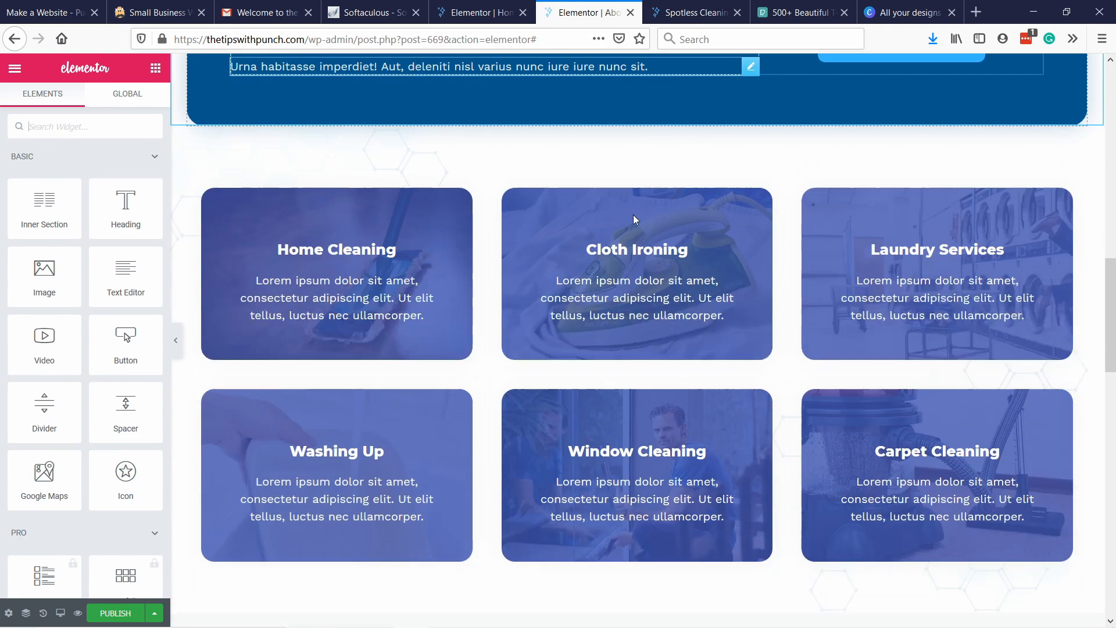
pyautogui.click(656, 102)
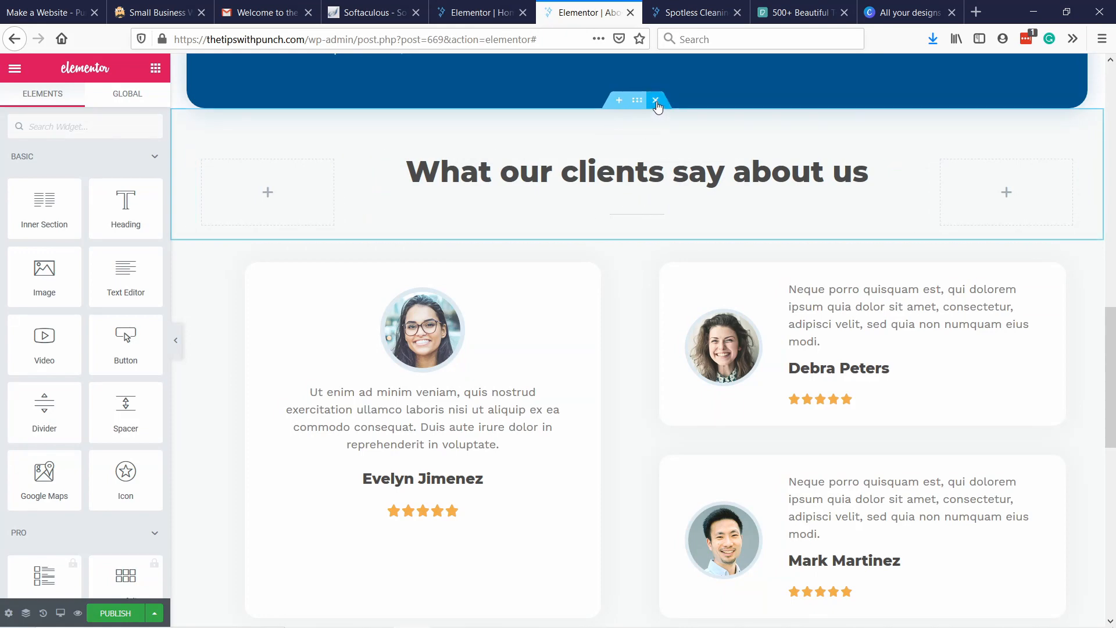
# Delete the "What our clients say about us" heading section, the testimonials section and the "Read more reviews on" section.
pyautogui.scroll(2, 658, 174)
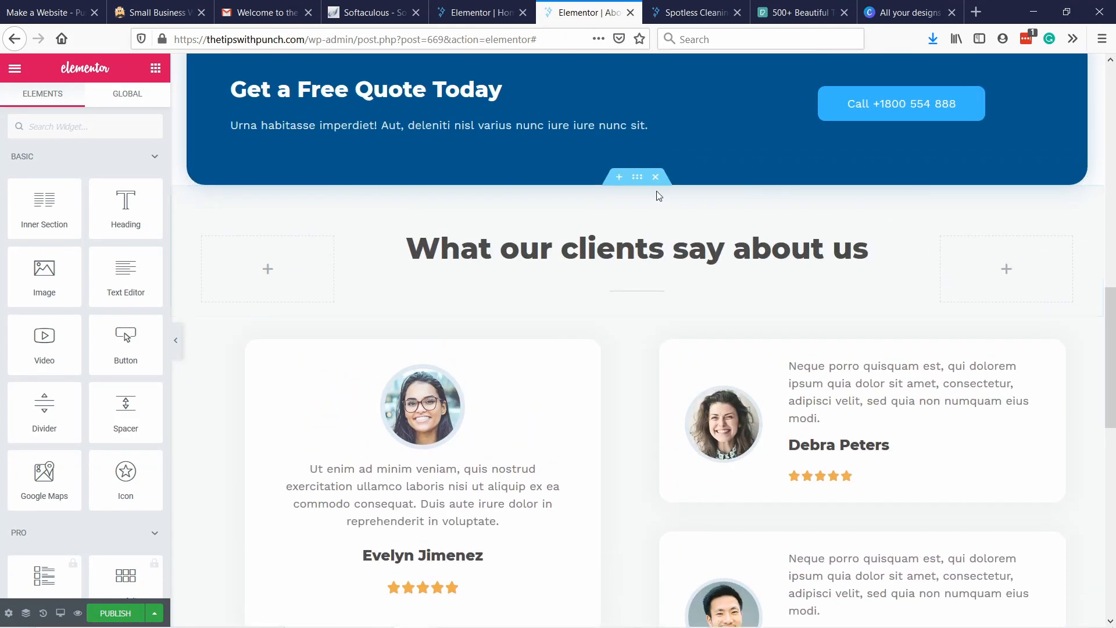
pyautogui.click(655, 176)
pyautogui.click(655, 177)
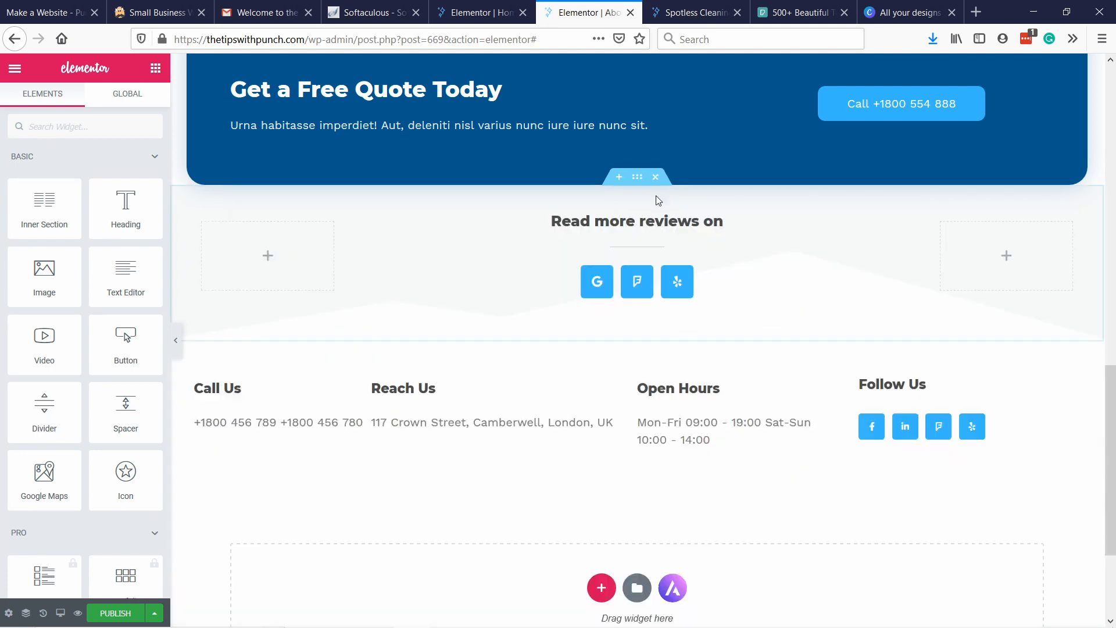
pyautogui.click(655, 177)
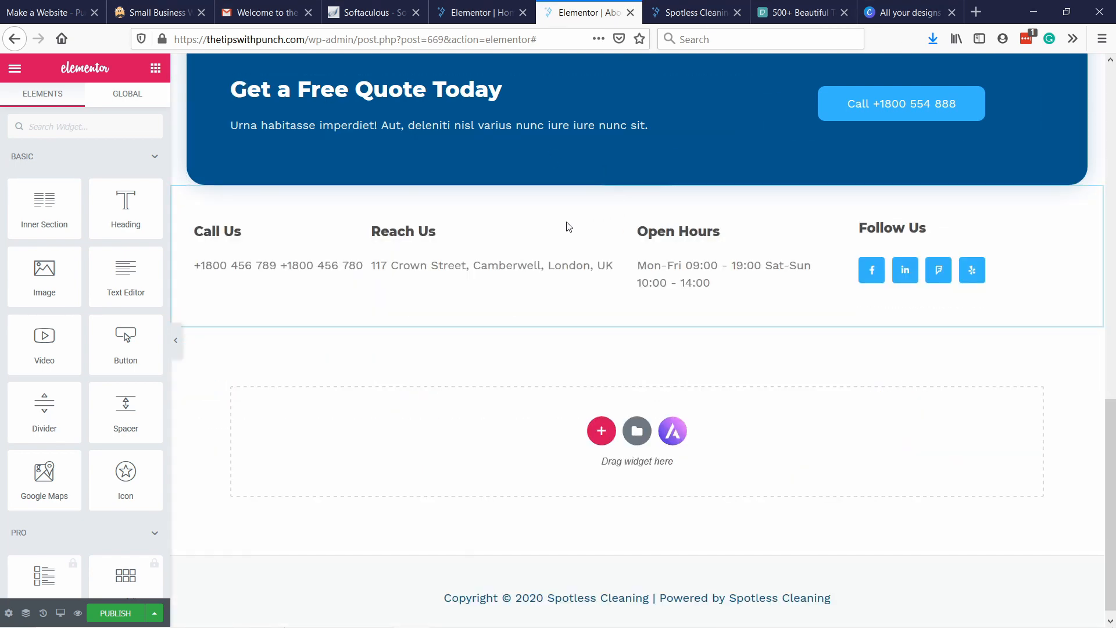
# Set the top padding of the contact details section below the quote banner to 100 px.
pyautogui.rightClick(495, 203)
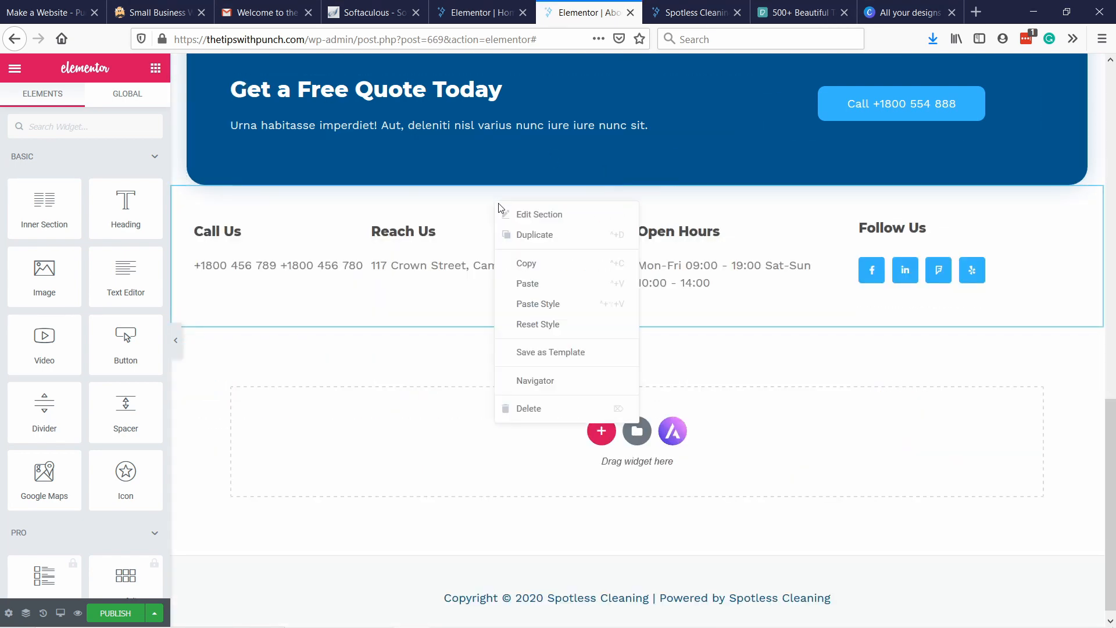
pyautogui.click(530, 220)
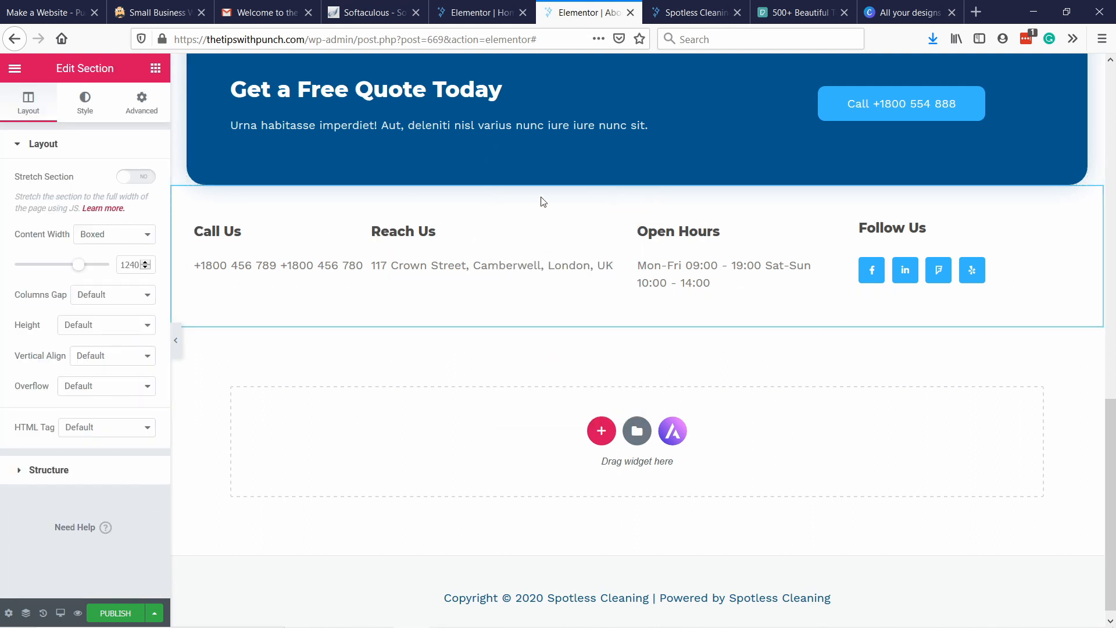
pyautogui.click(84, 105)
pyautogui.click(156, 105)
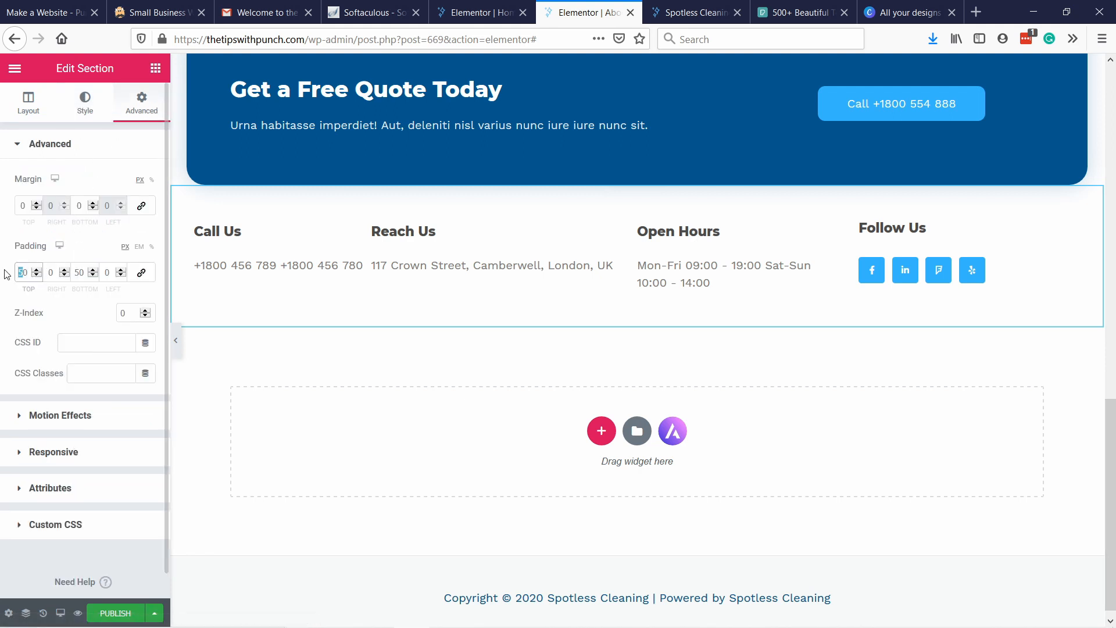
pyautogui.write('100')
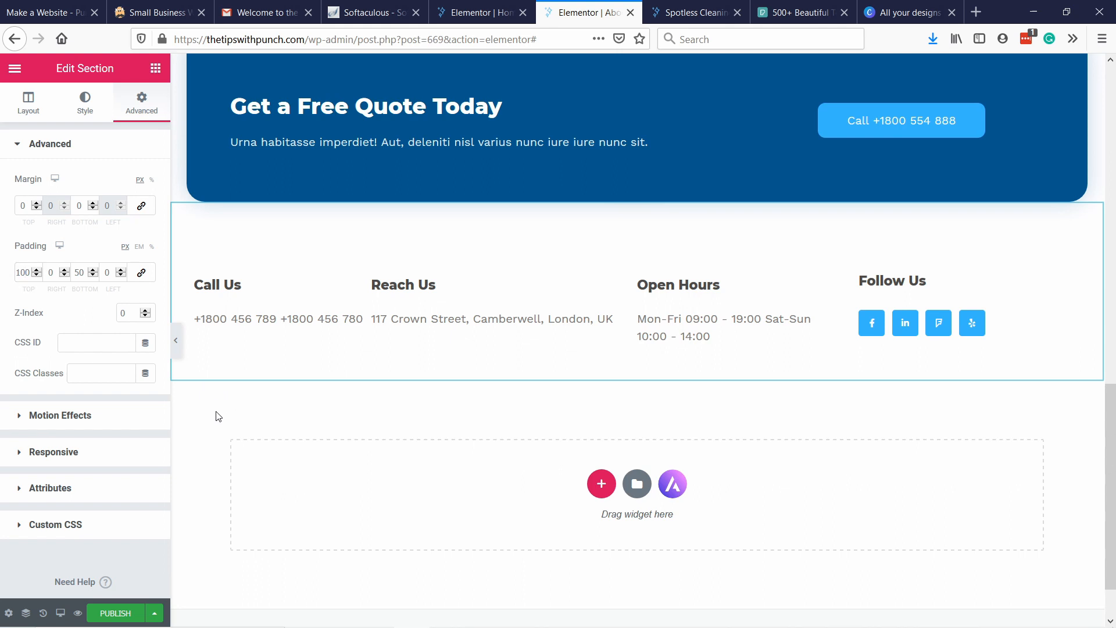
# Review the page layout and section spacing from the "About Us" heading down to the contact details.
pyautogui.scroll(5, 453, 348)
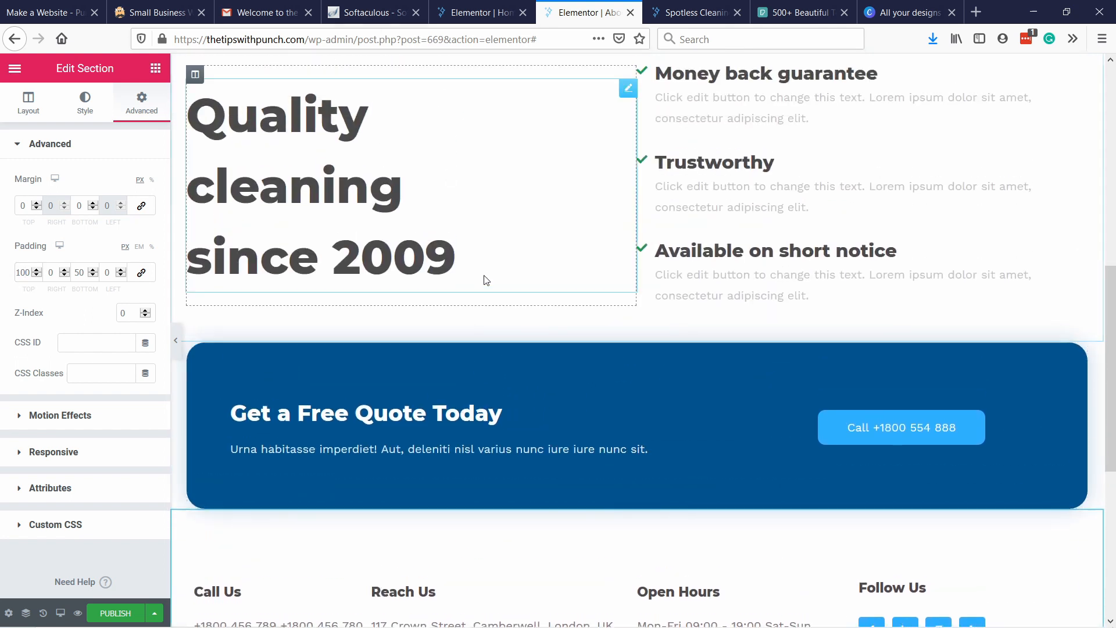
pyautogui.scroll(1, 485, 279)
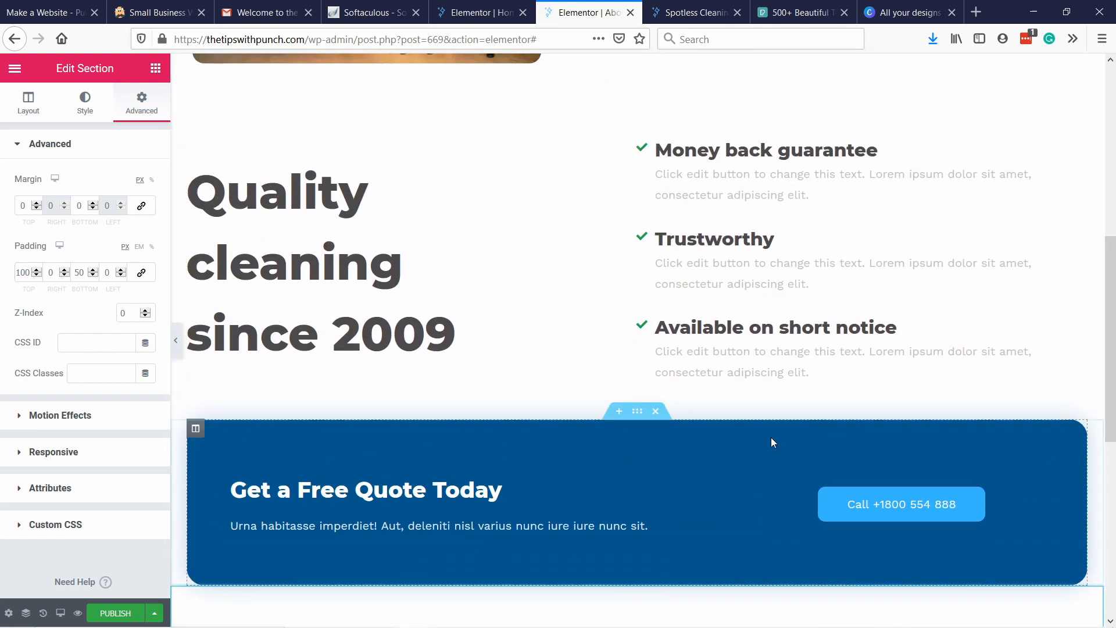
pyautogui.scroll(-1, 677, 474)
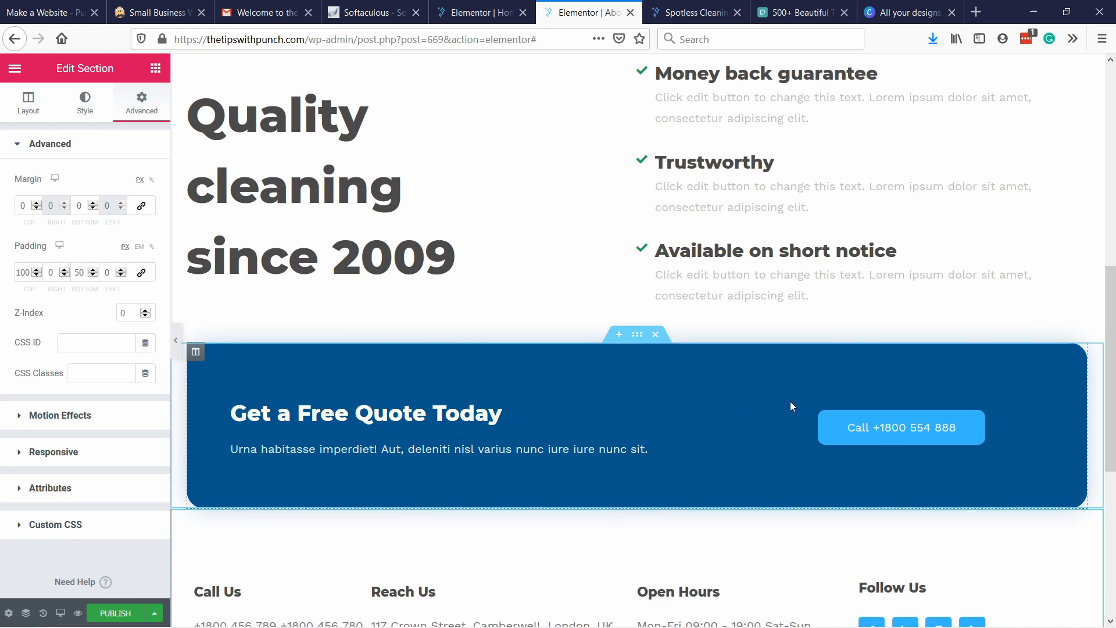
pyautogui.scroll(1, 884, 445)
pyautogui.scroll(-1, 887, 446)
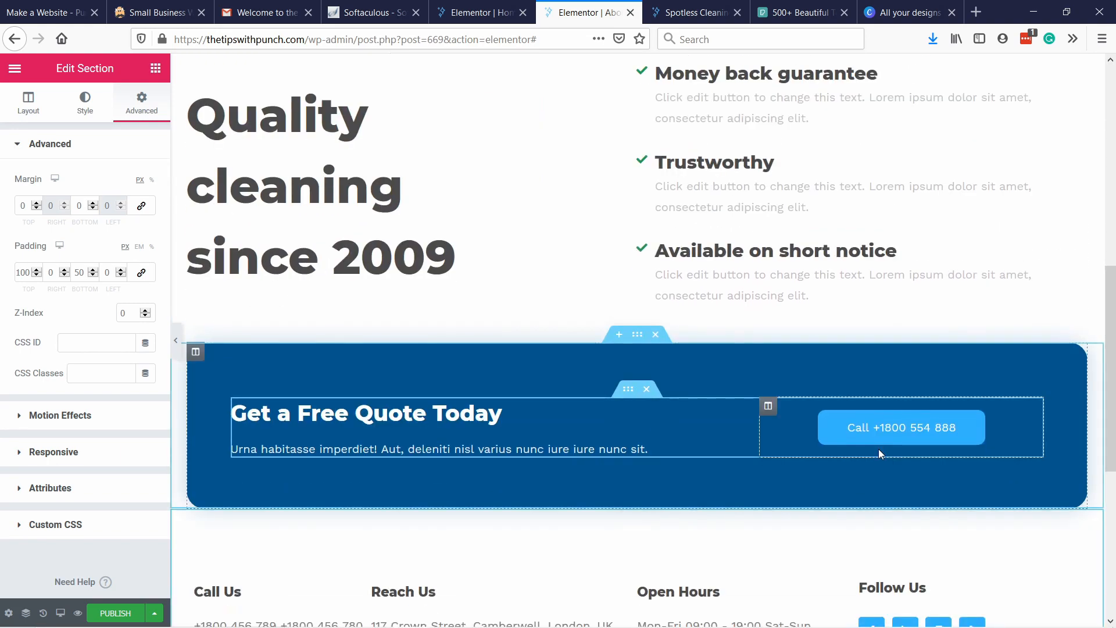
pyautogui.scroll(4, 756, 325)
pyautogui.scroll(-2, 661, 351)
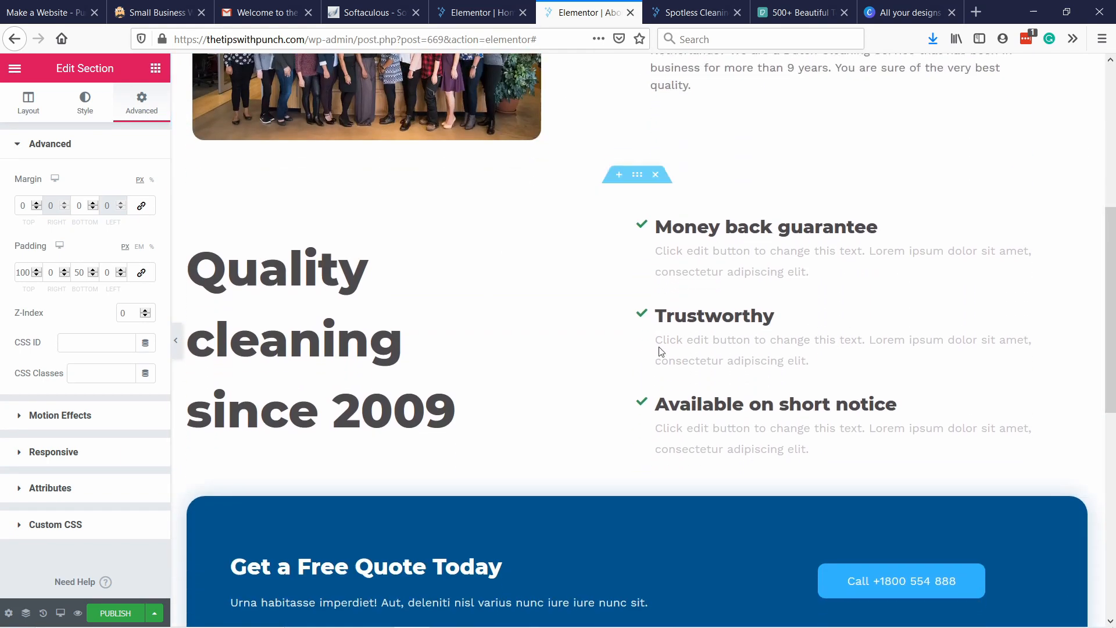
pyautogui.scroll(-2, 649, 547)
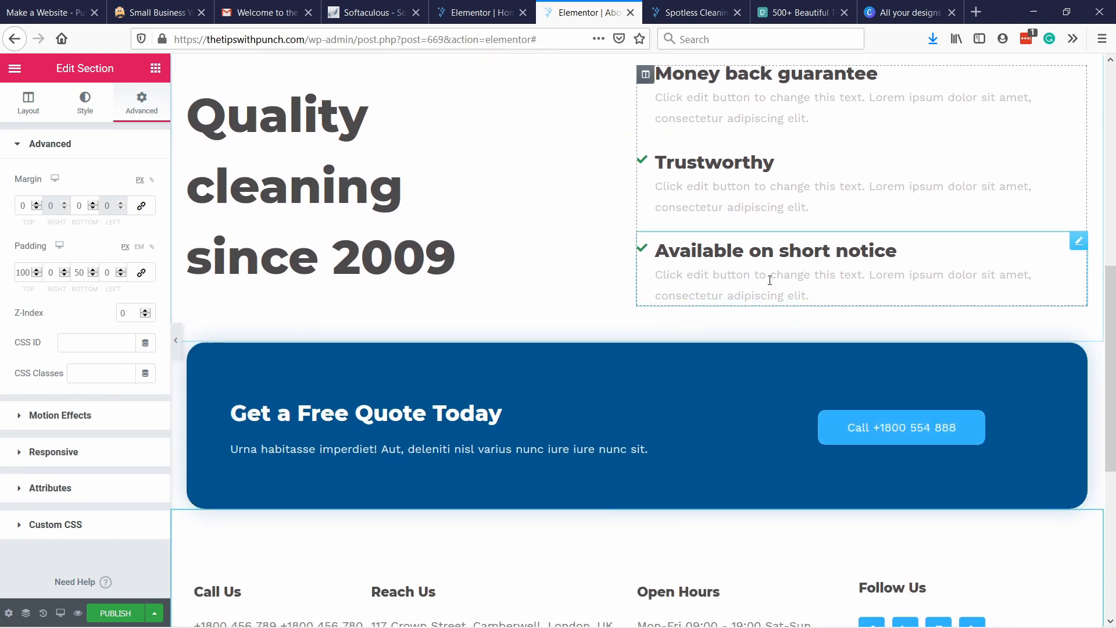
pyautogui.scroll(-3, 765, 259)
pyautogui.scroll(7, 765, 259)
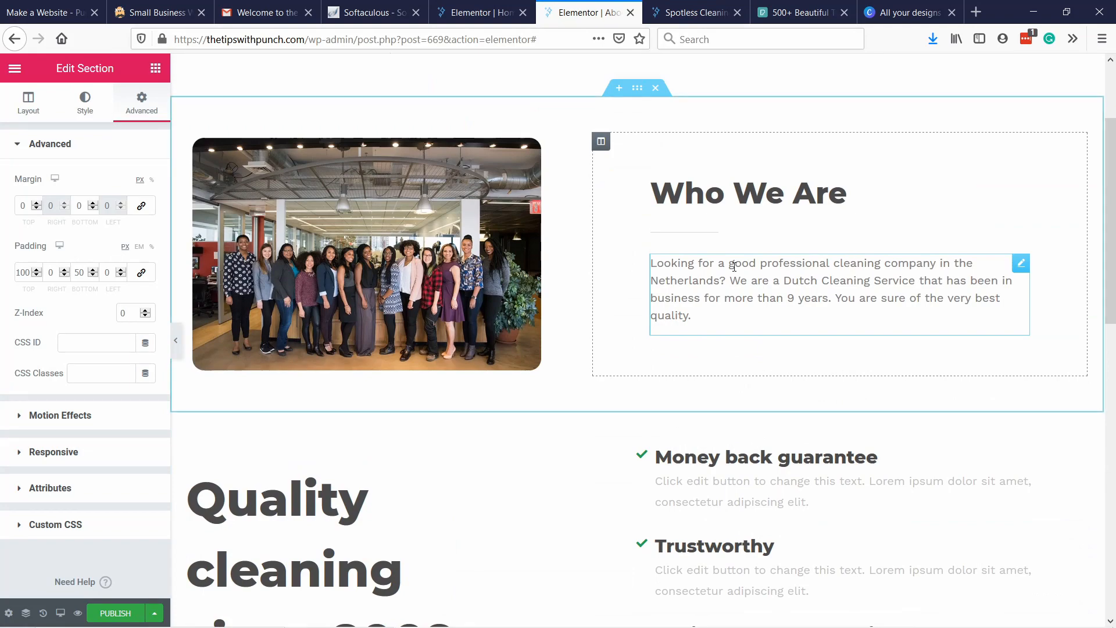
pyautogui.scroll(2, 734, 266)
pyautogui.click(358, 219)
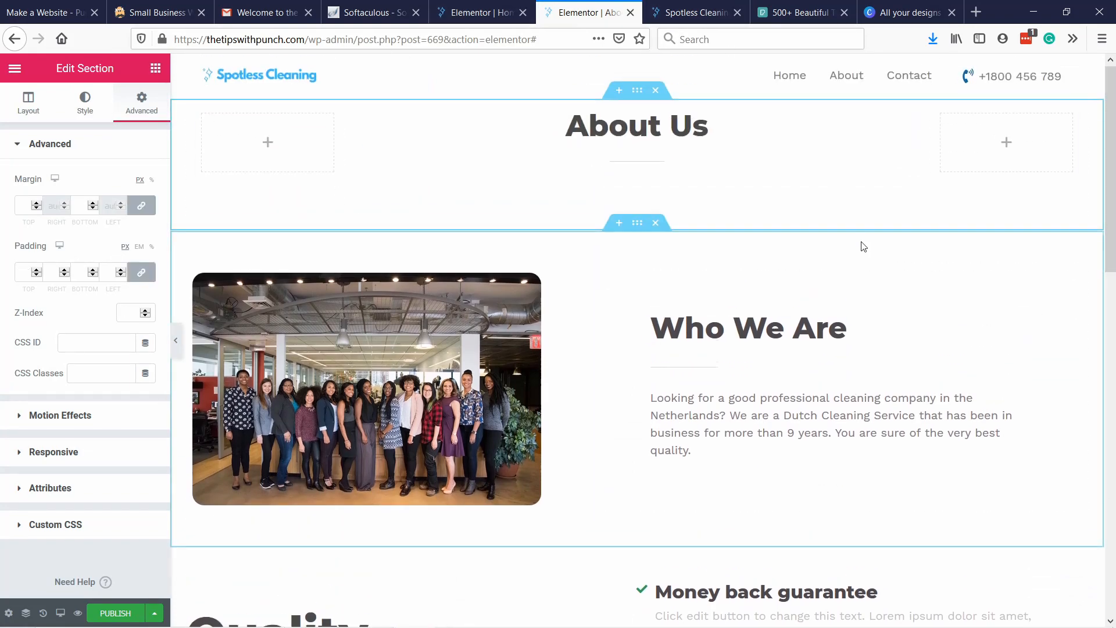
pyautogui.scroll(-8, 863, 246)
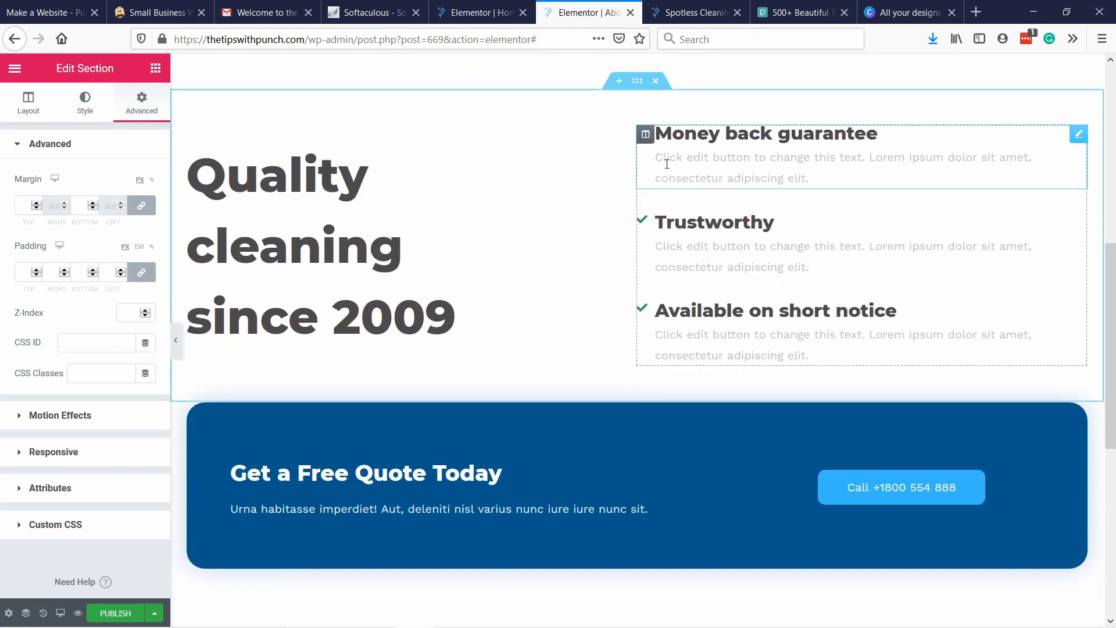
pyautogui.scroll(8, 666, 163)
pyautogui.scroll(-10, 579, 211)
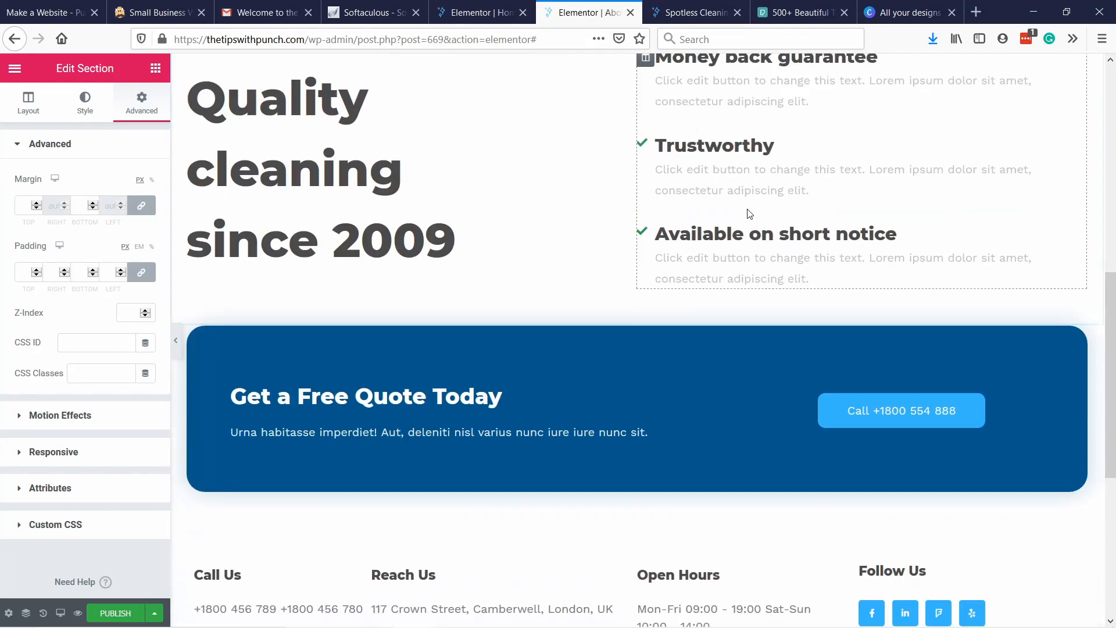
pyautogui.scroll(10, 757, 220)
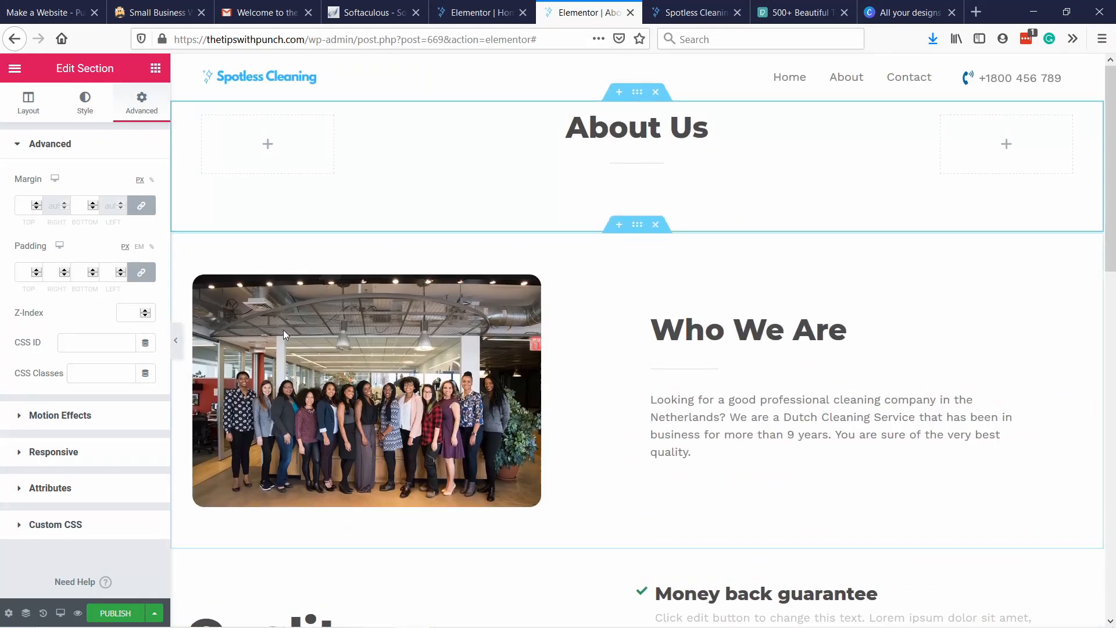
# Publish the About Us page and review the live version from the heading down to the footer.
pyautogui.click(119, 615)
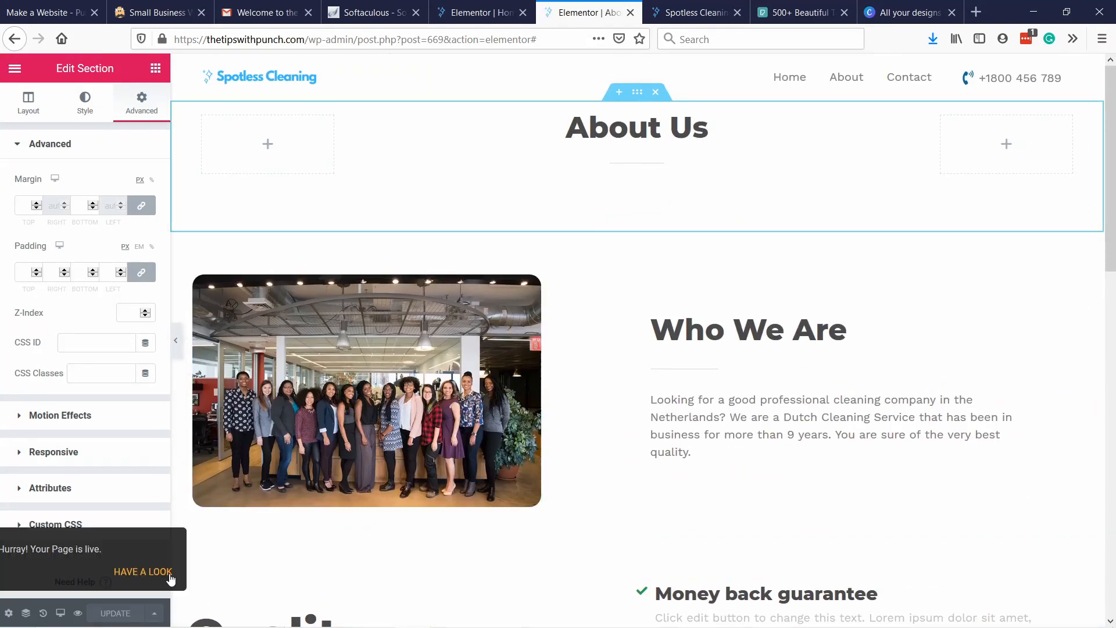
pyautogui.rightClick(139, 573)
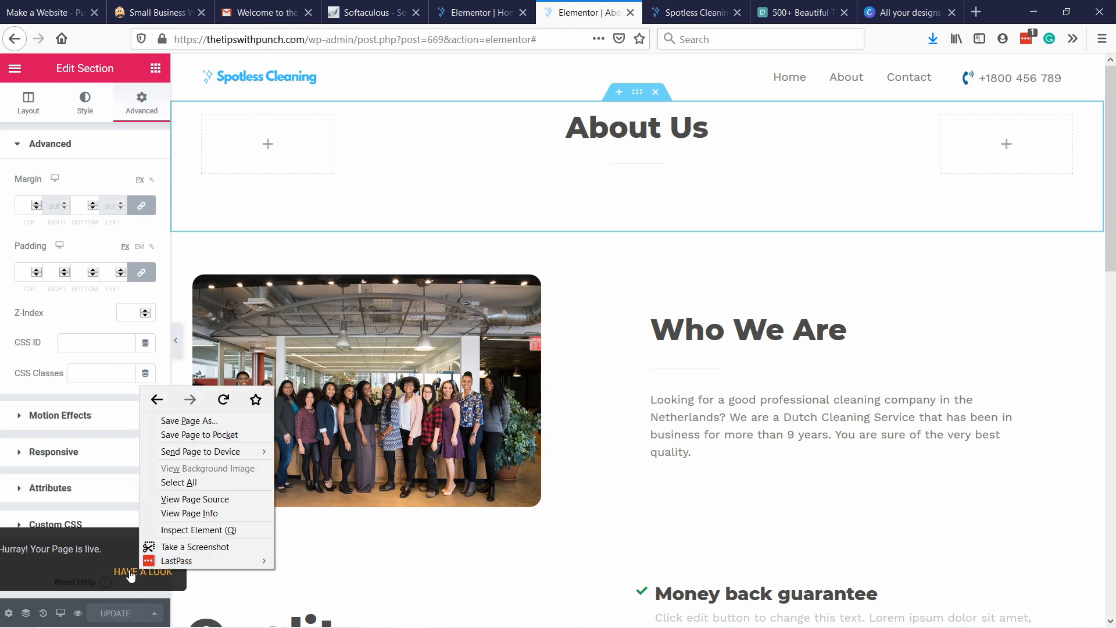
pyautogui.click(130, 574)
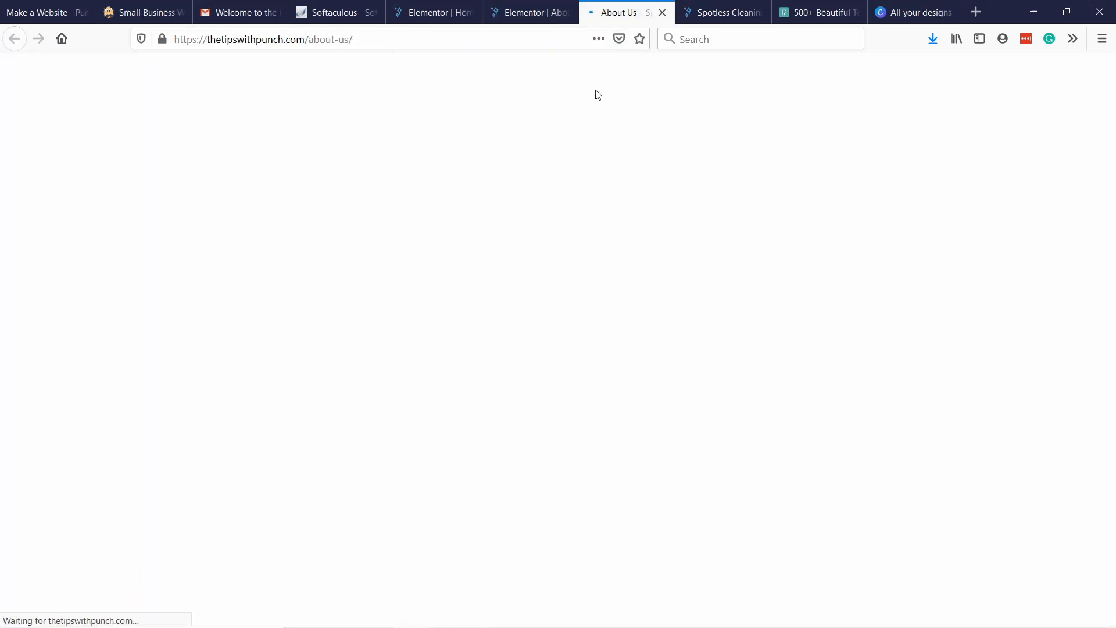
pyautogui.click(314, 38)
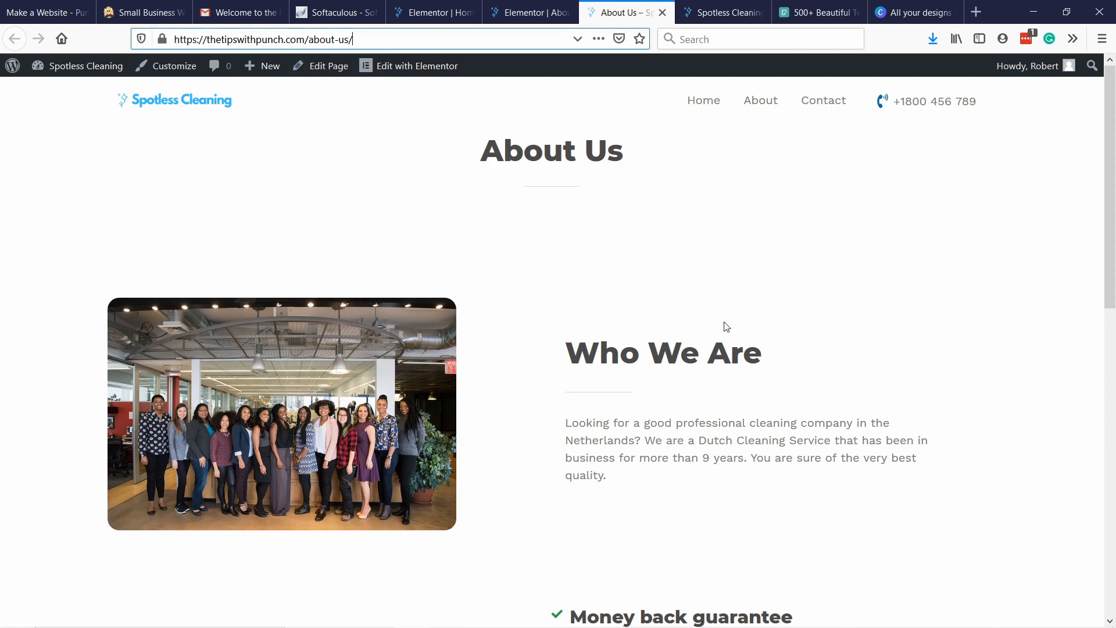
pyautogui.scroll(-10, 726, 327)
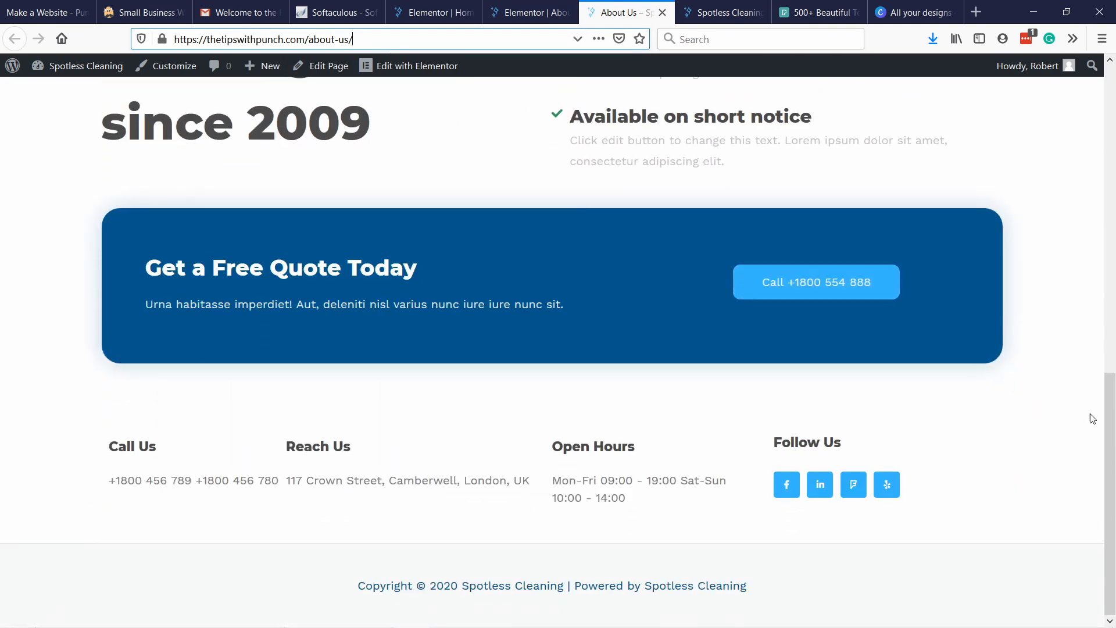
pyautogui.moveTo(1109, 388); pyautogui.dragTo(1104, 106)
pyautogui.scroll(2, 557, 320)
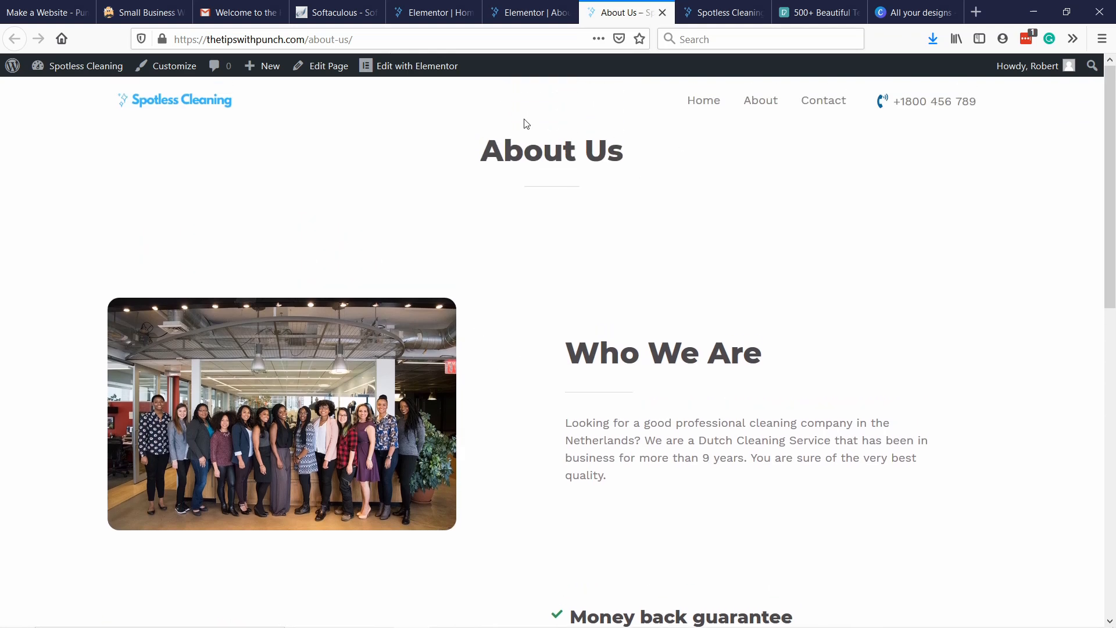
# Change the "About Us" heading's HTML tag to H1 in the page editor and update the page.
pyautogui.click(523, 18)
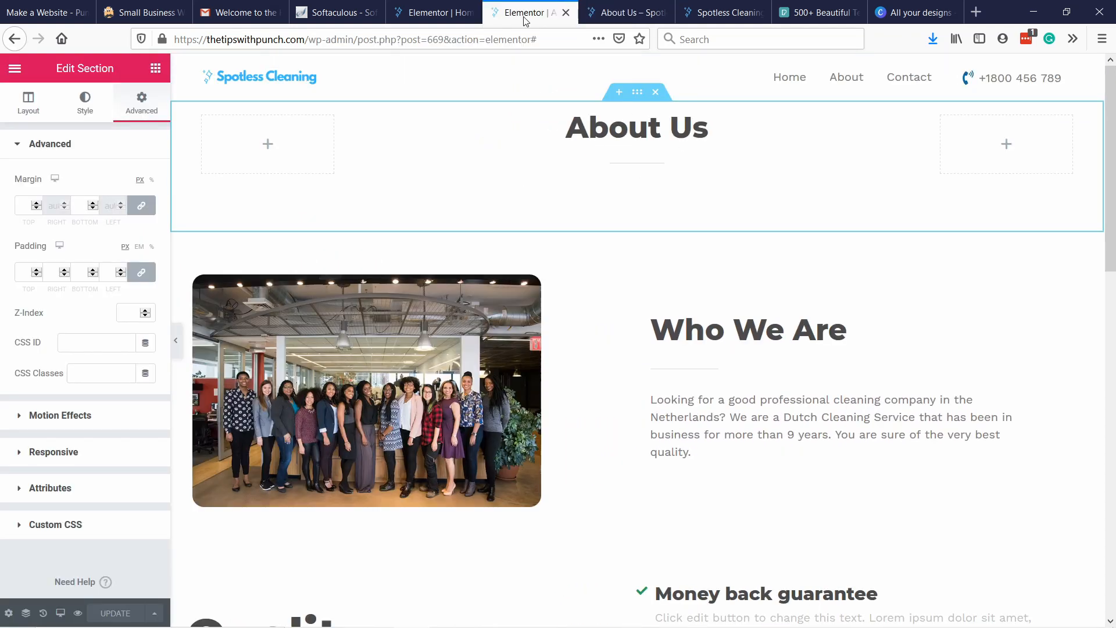
pyautogui.click(632, 129)
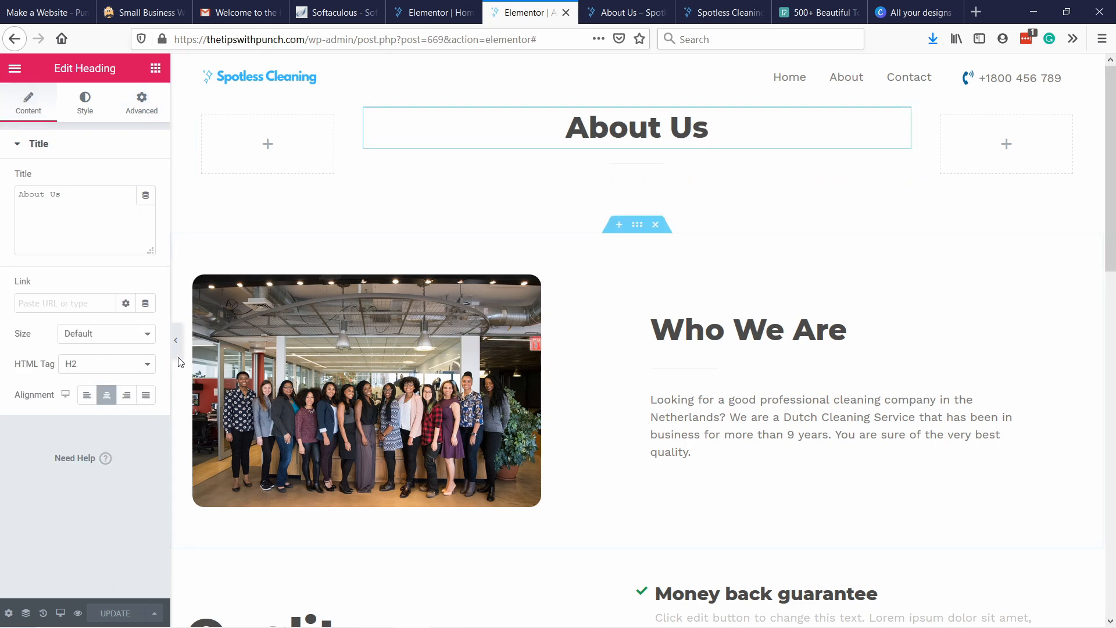
pyautogui.click(70, 365)
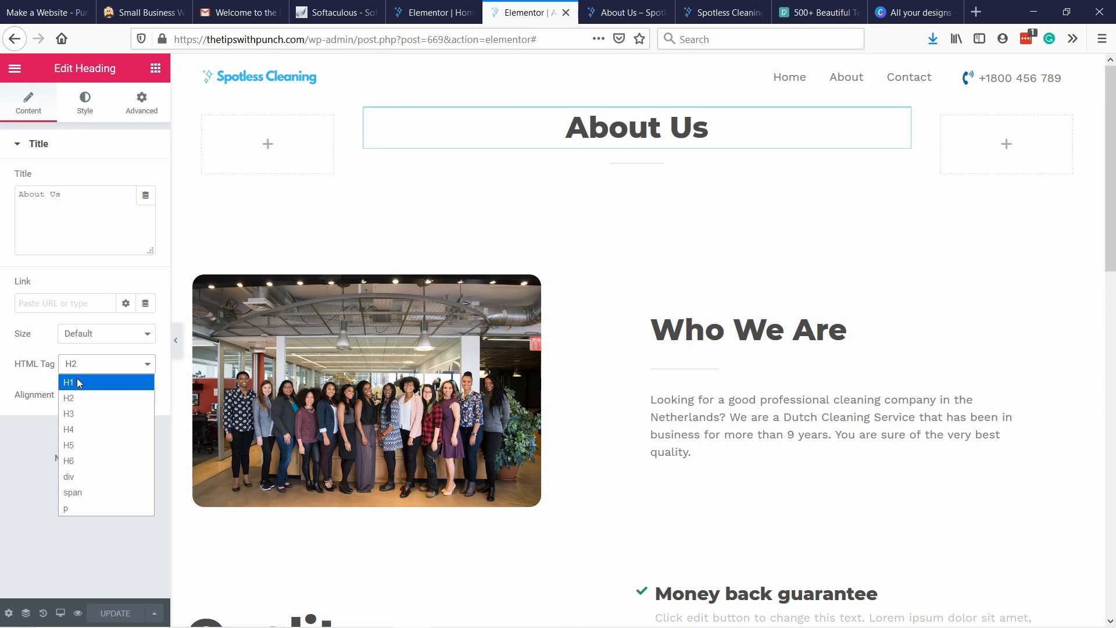
pyautogui.click(80, 383)
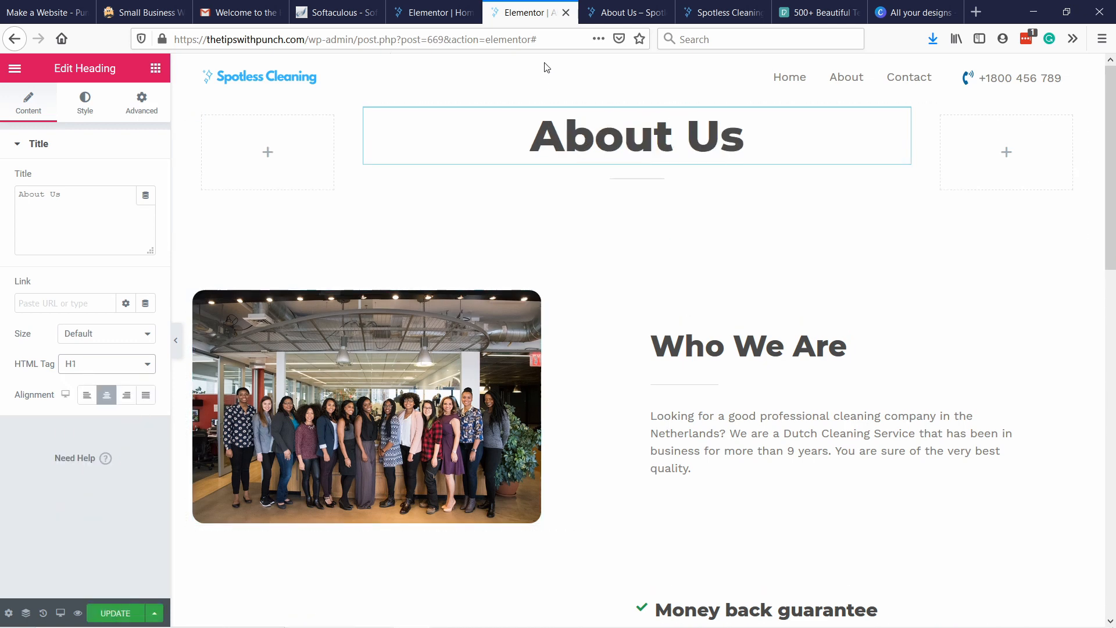
pyautogui.click(120, 616)
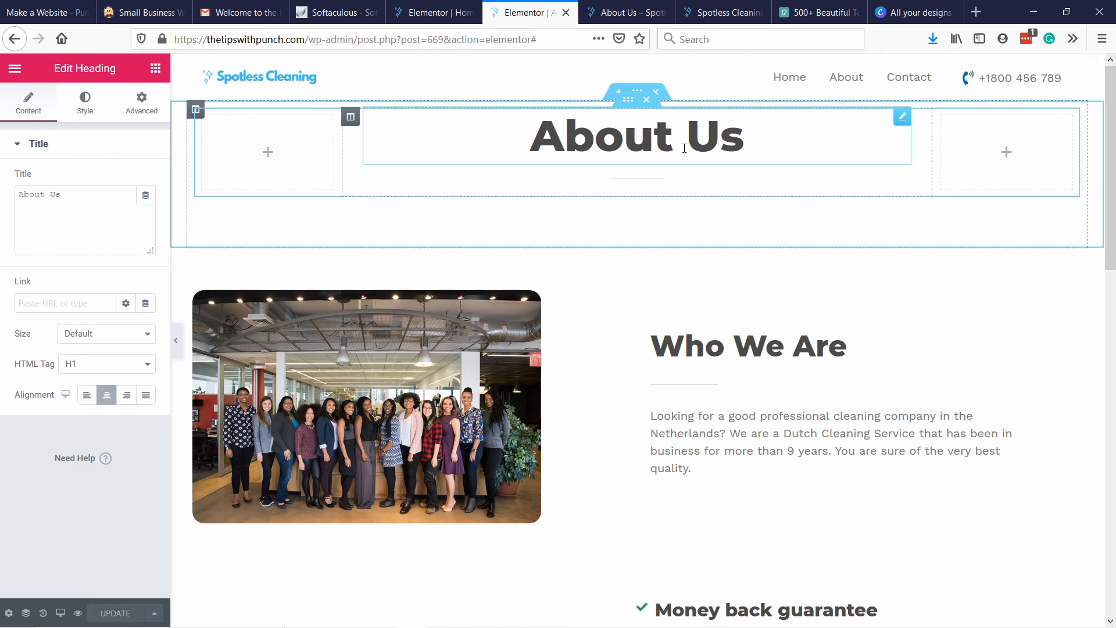
# Exit to the WordPress dashboard and open the Primary Menu for editing in the theme customizer.
pyautogui.click(14, 70)
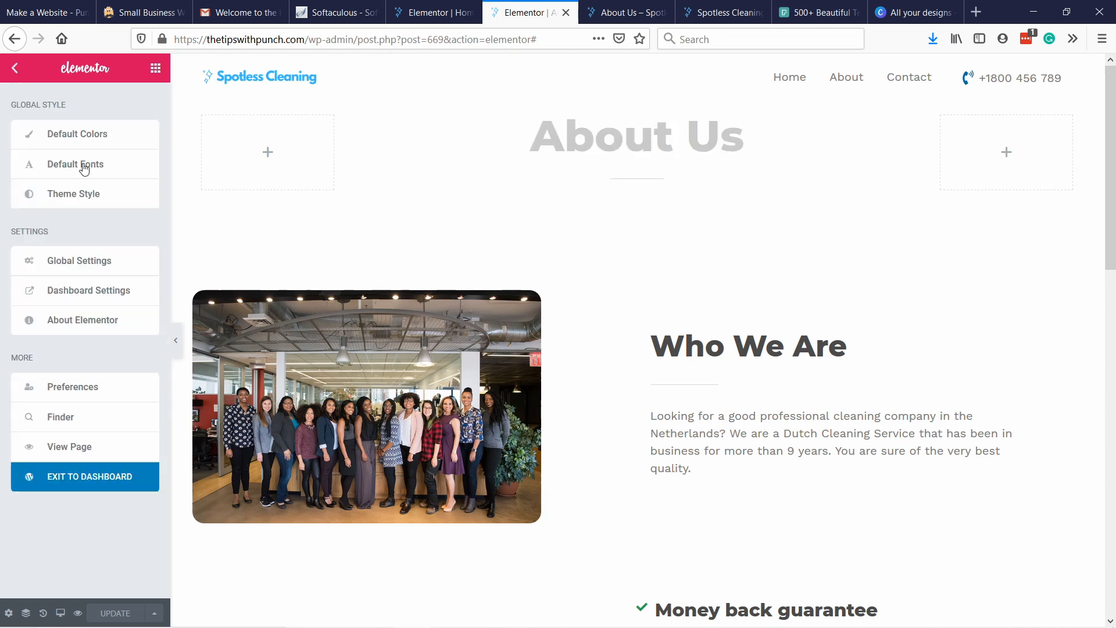
pyautogui.click(85, 476)
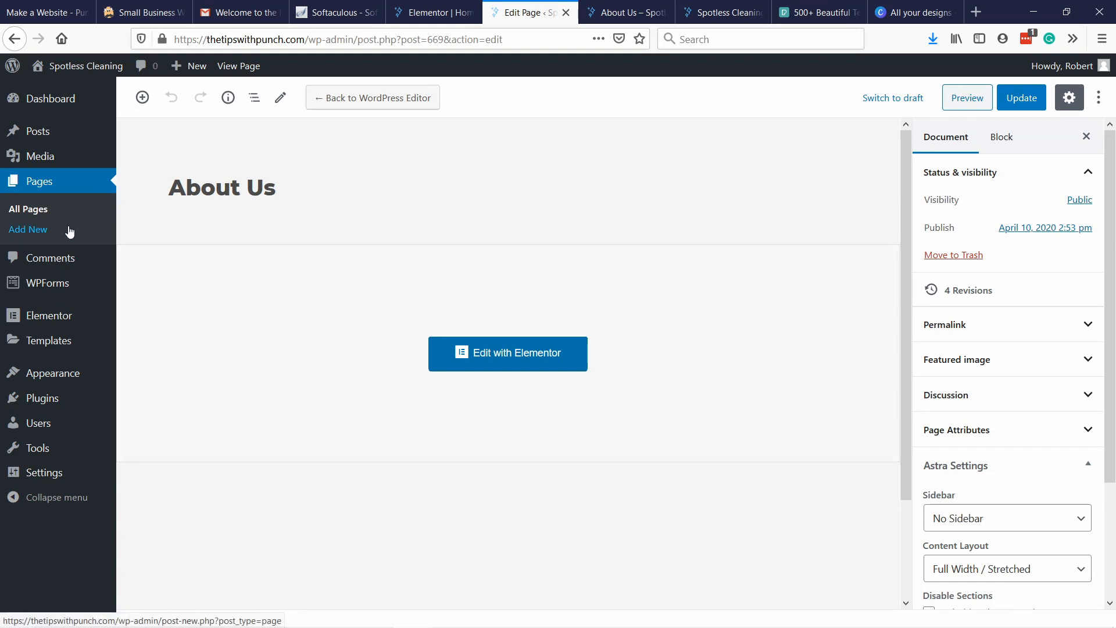
pyautogui.moveTo(62, 381)
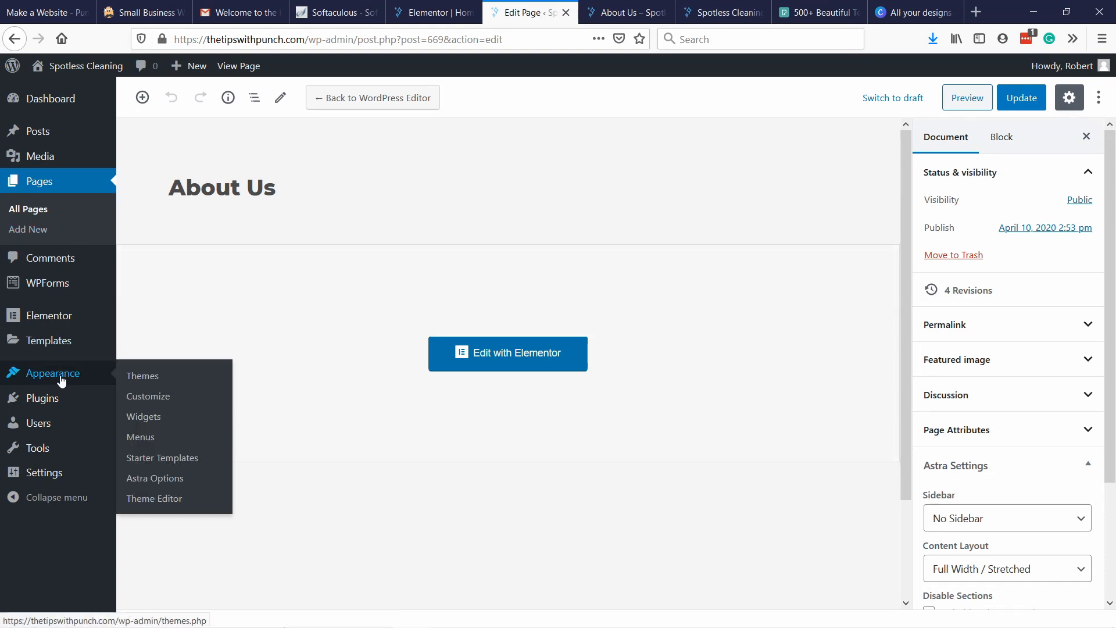
pyautogui.click(145, 403)
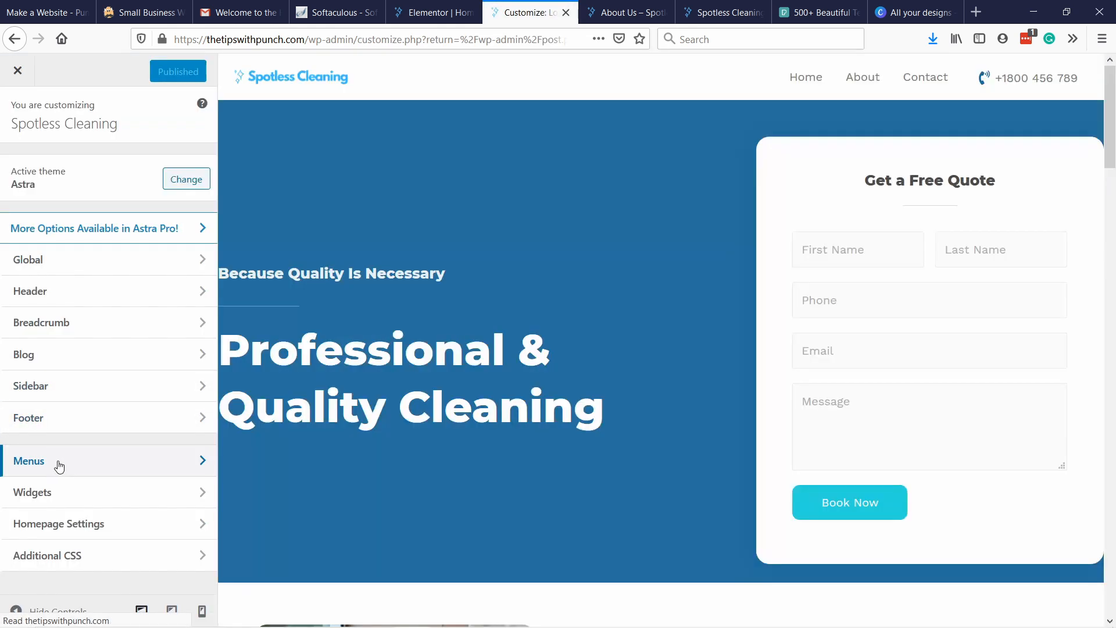
pyautogui.click(59, 463)
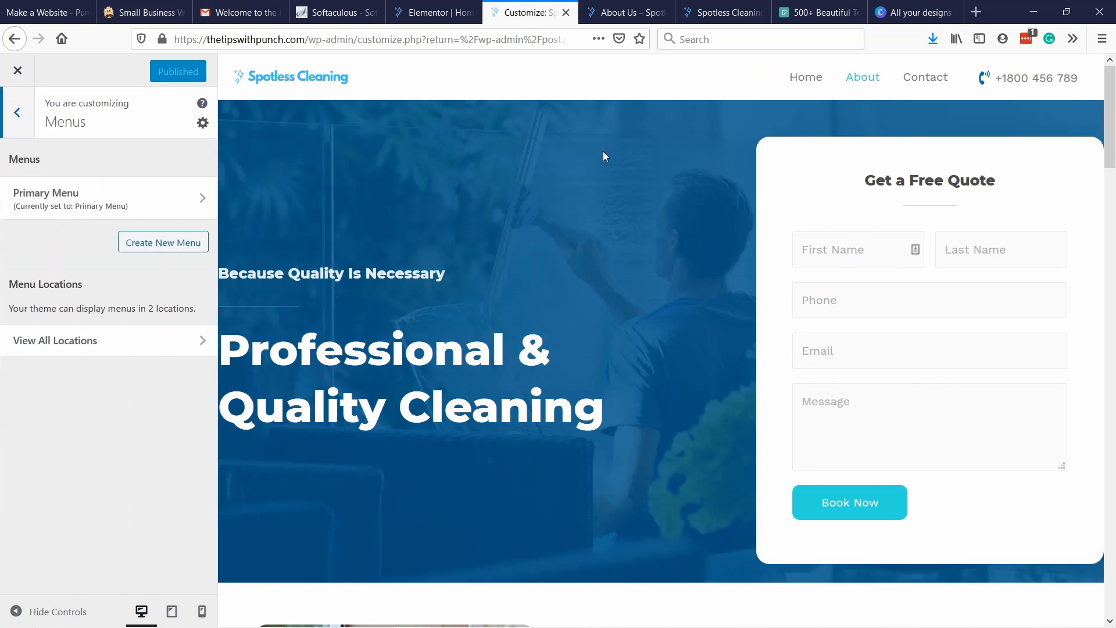
pyautogui.click(68, 209)
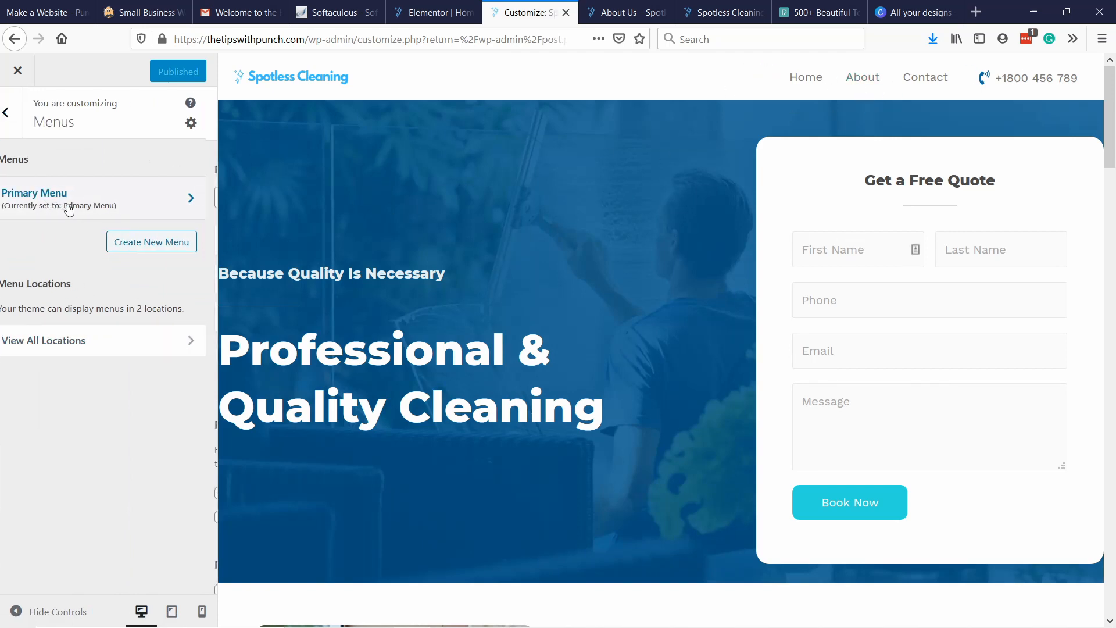
# Set the About menu item's URL to /about-us and publish the change.
pyautogui.click(78, 285)
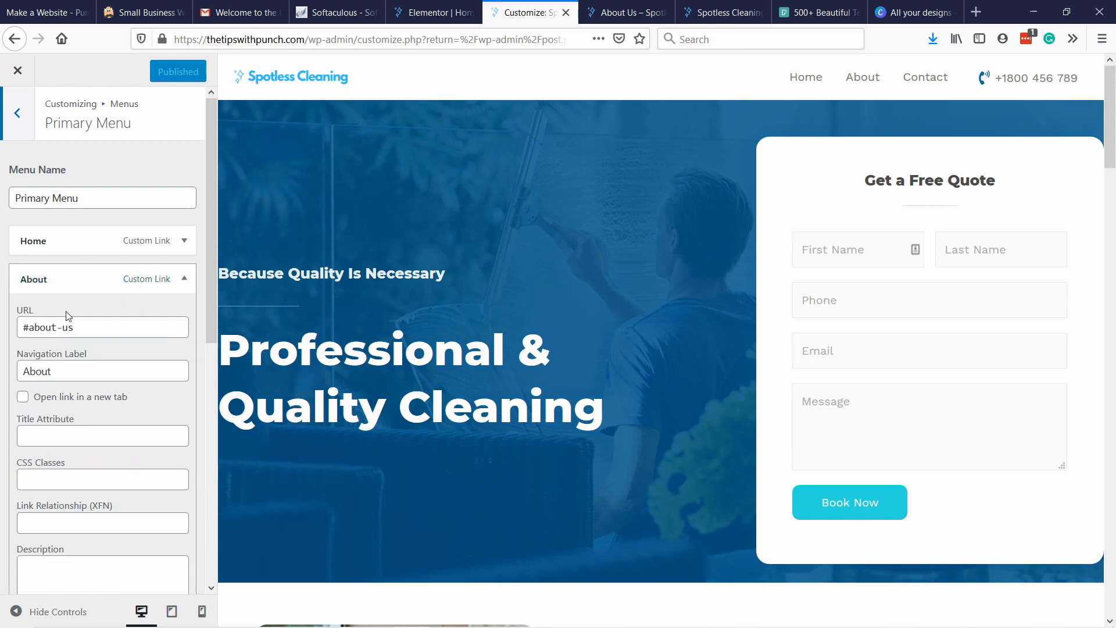
pyautogui.moveTo(73, 328); pyautogui.dragTo(10, 325)
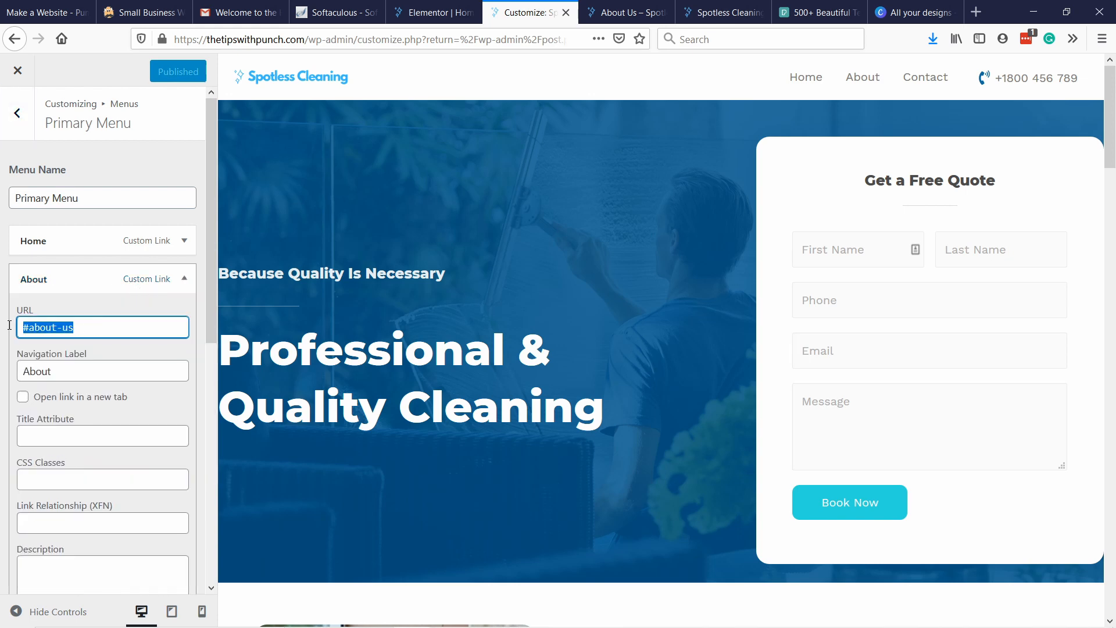
pyautogui.click(79, 329)
pyautogui.write('/')
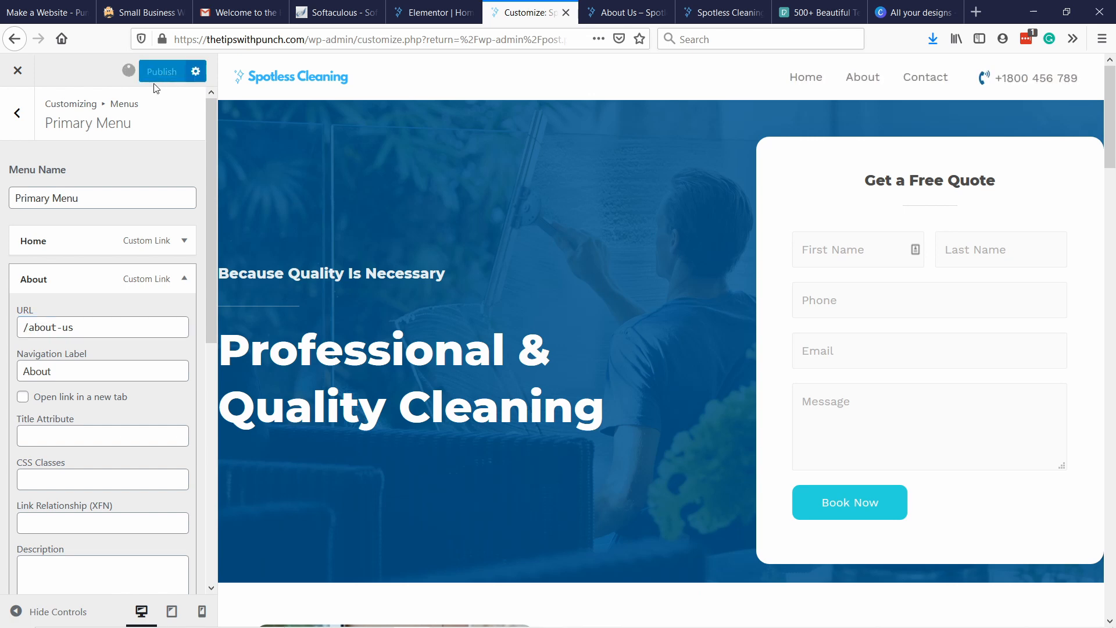
# Reload the live home page and test the About and Contact links in its navigation menu.
pyautogui.click(716, 15)
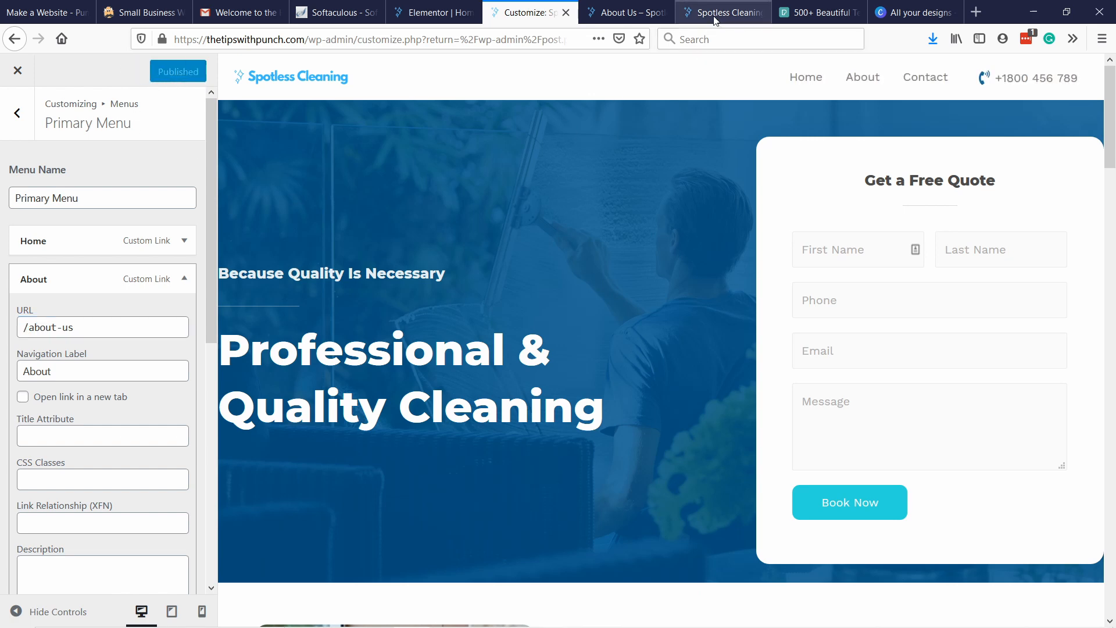
pyautogui.click(324, 40)
pyautogui.click(325, 42)
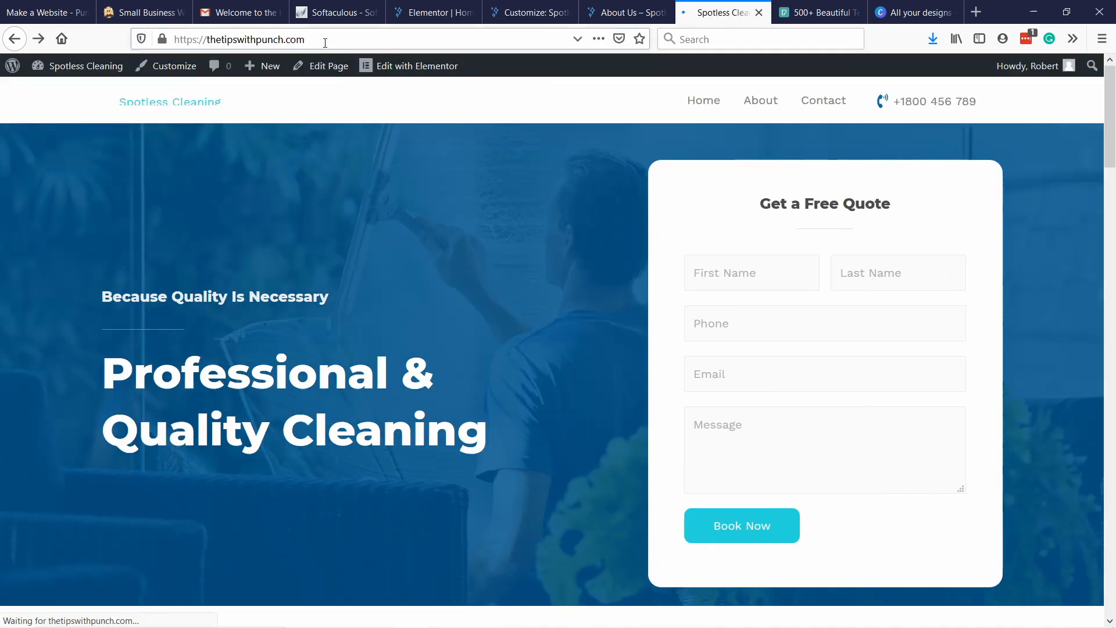
pyautogui.click(756, 107)
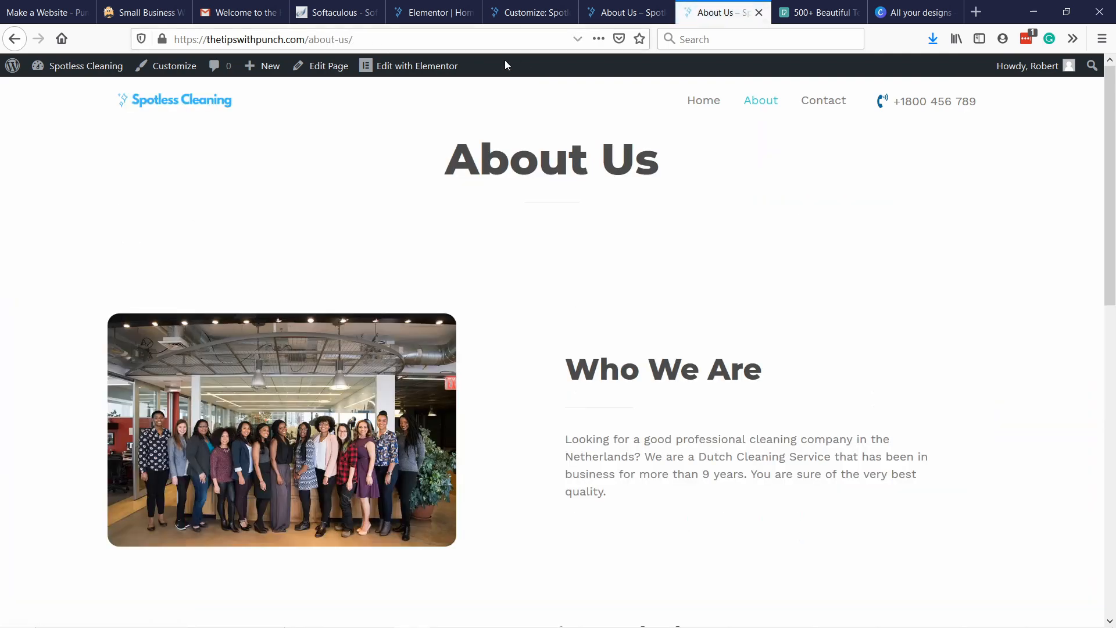
pyautogui.scroll(-10, 519, 160)
pyautogui.scroll(10, 523, 172)
pyautogui.click(828, 102)
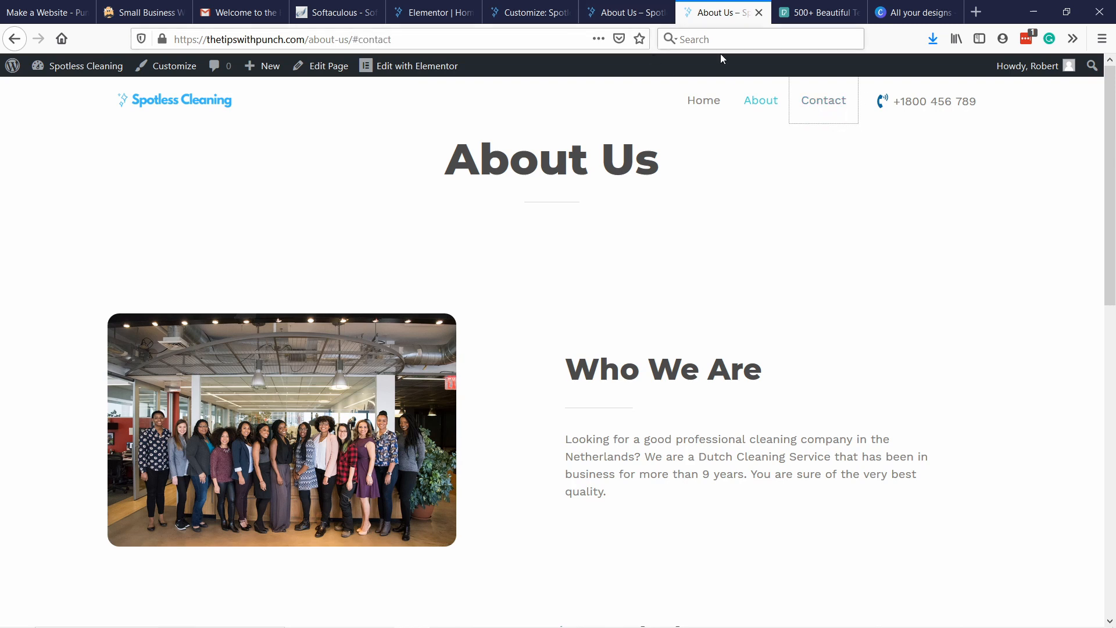
# Remove the Contact custom link from the Primary Menu in the customizer.
pyautogui.click(519, 12)
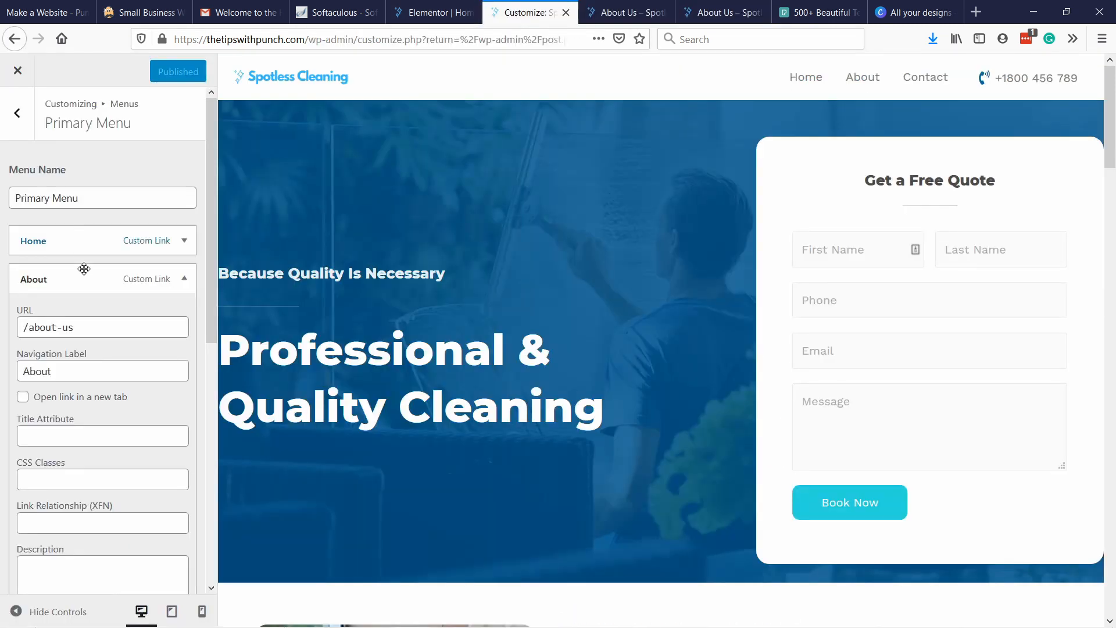
pyautogui.click(180, 282)
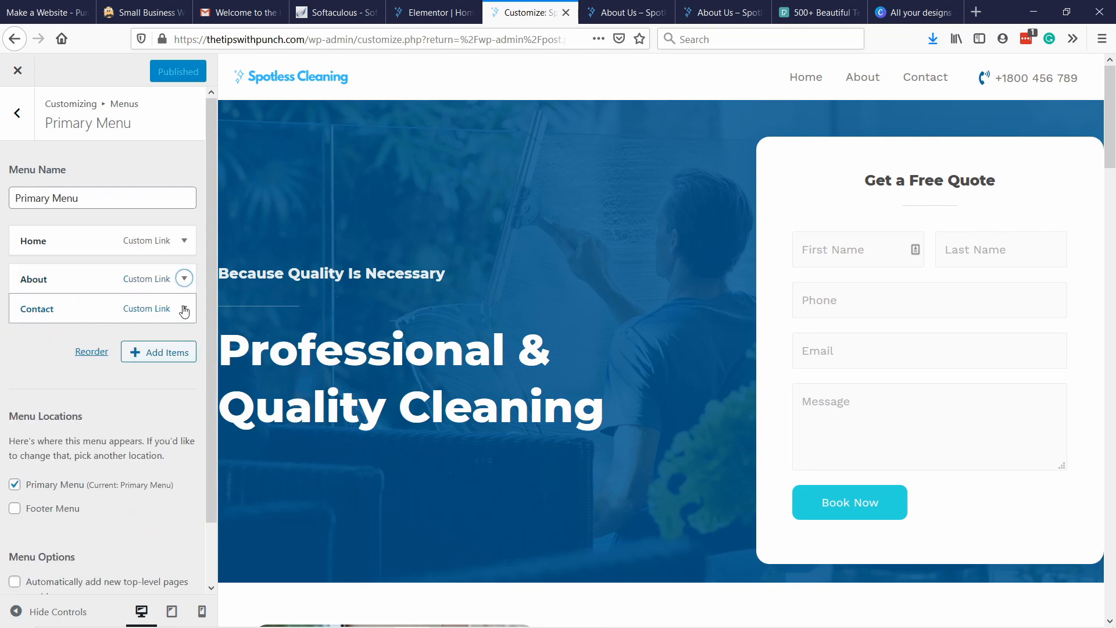
pyautogui.click(184, 308)
pyautogui.scroll(-6, 155, 349)
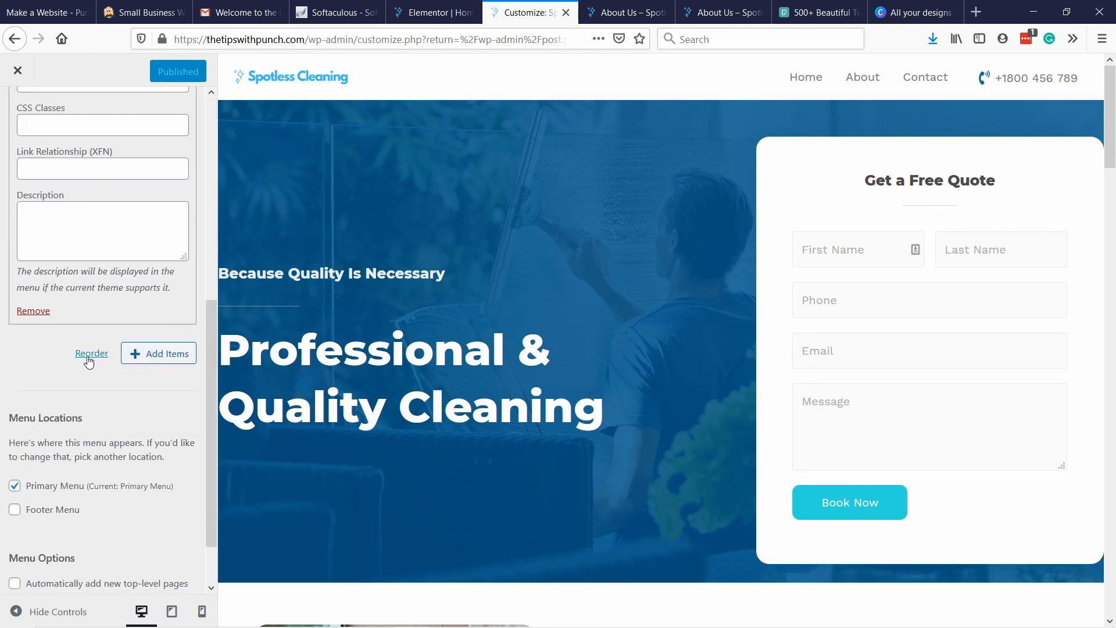
pyautogui.click(32, 311)
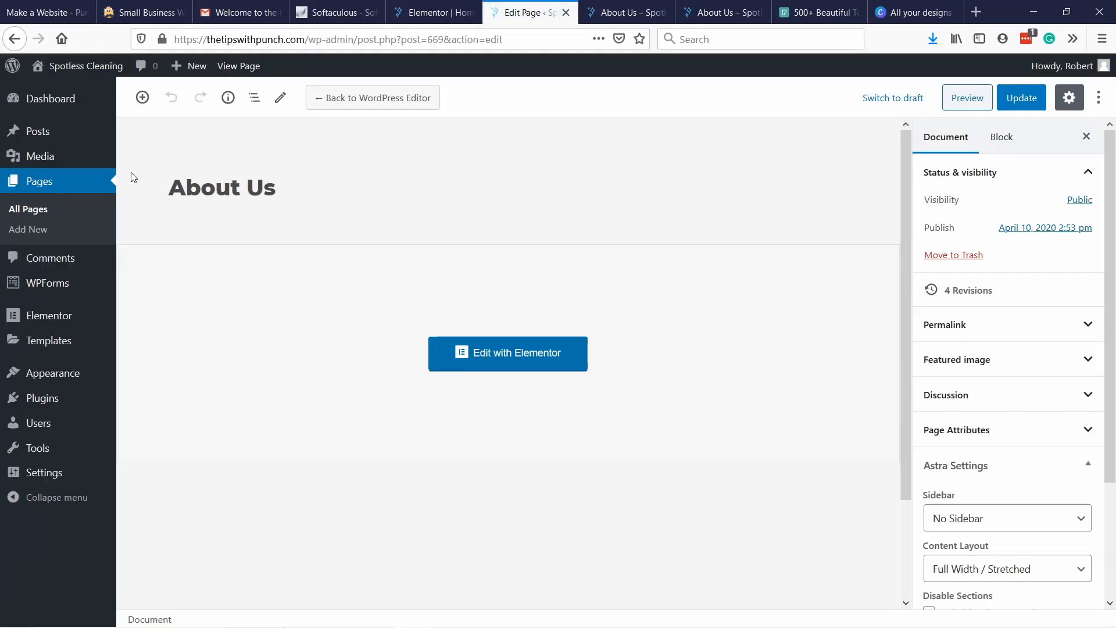
# Create a new blog post and title it "10 Tips with cleaning kitchen".
pyautogui.click(16, 104)
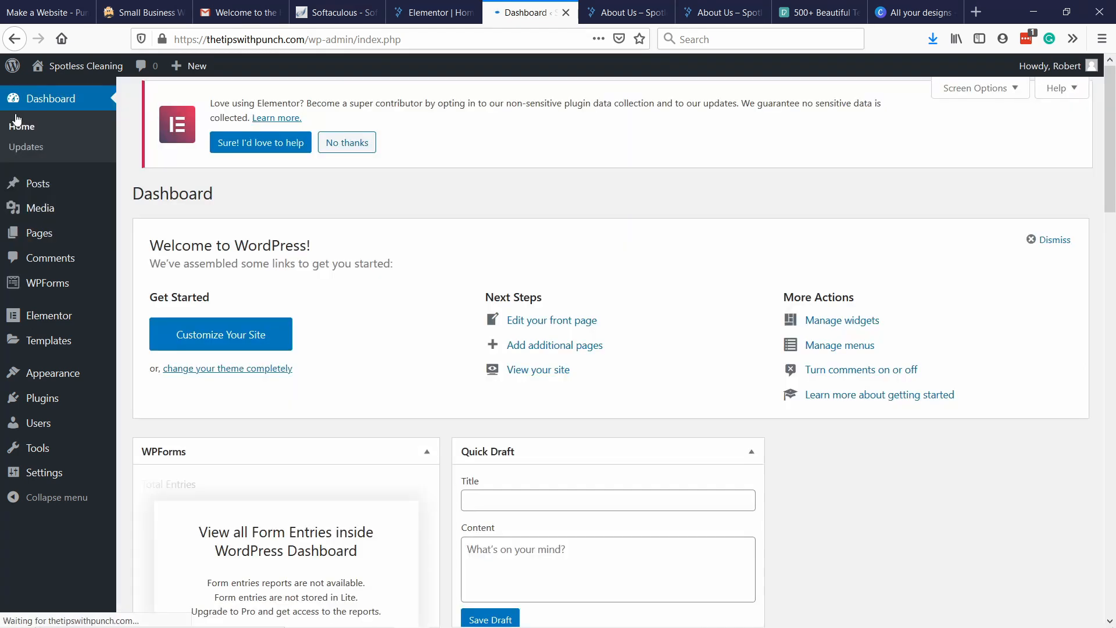
pyautogui.moveTo(36, 187)
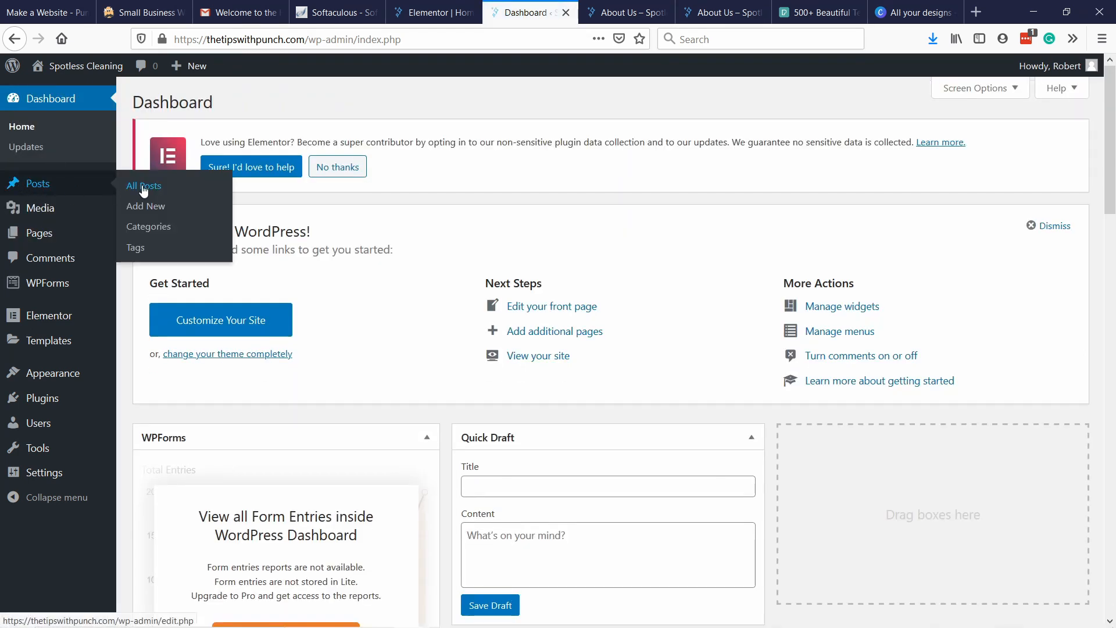
pyautogui.click(146, 210)
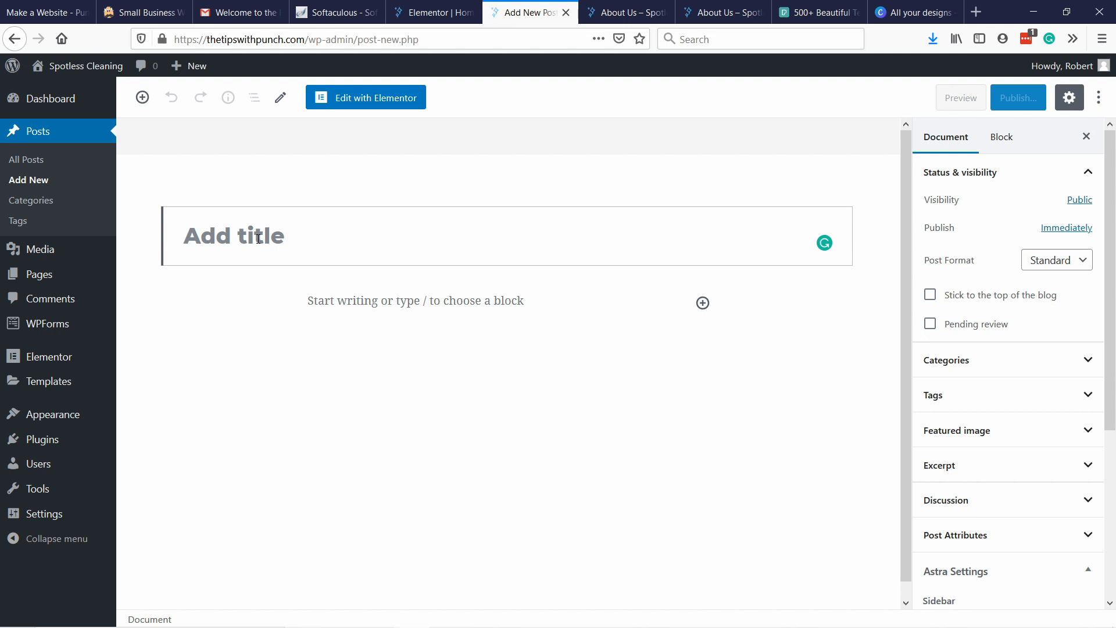
pyautogui.write('10 tips')
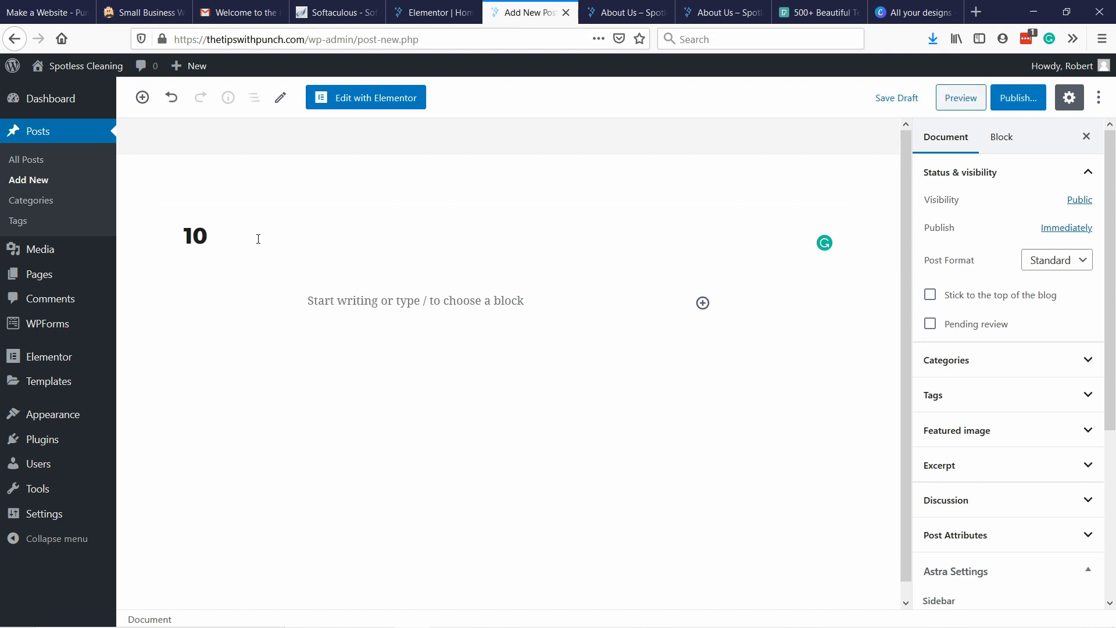
pyautogui.press('BackSpace')
pyautogui.press('BackSpace')
pyautogui.press('BackSpace')
pyautogui.press('BackSpace')
pyautogui.write('Tips with cleaning kitchen')
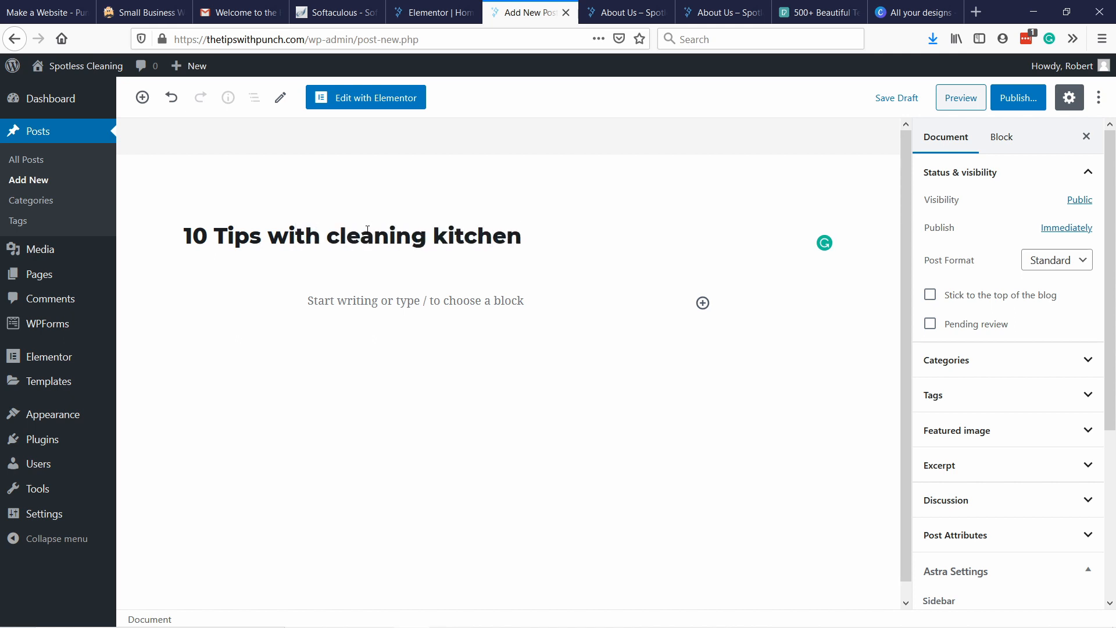
# Capitalize the words "Cleaning" and "Kitchen" in the post title.
pyautogui.press('BackSpace')
pyautogui.write('C')
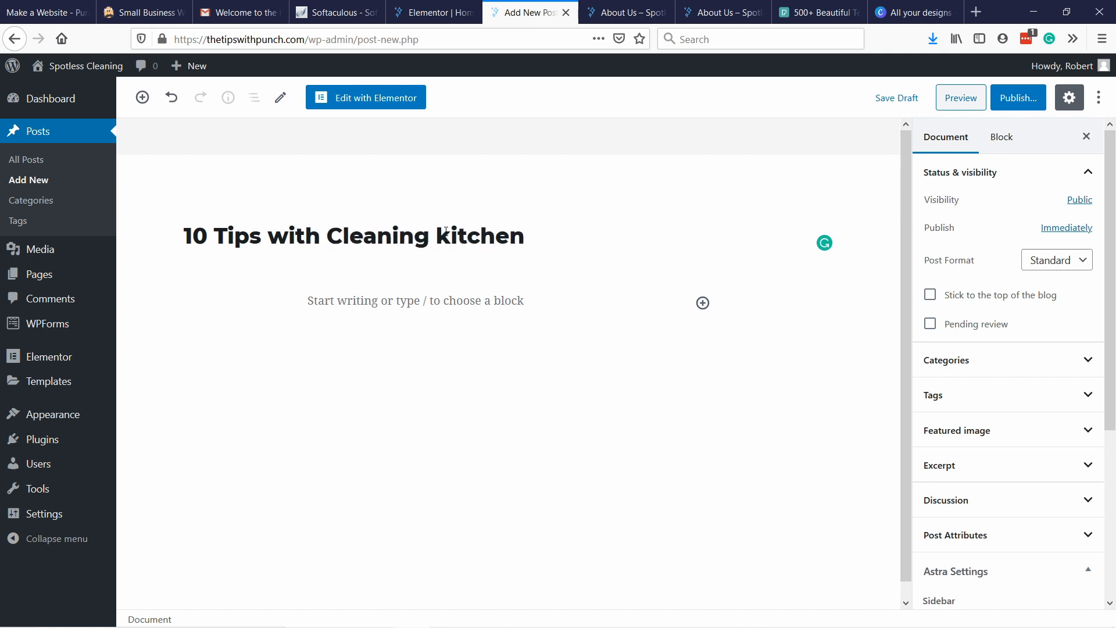
pyautogui.hotkey('ctrl', 'Right')
pyautogui.hotkey('shift', 'Right')
pyautogui.write('K')
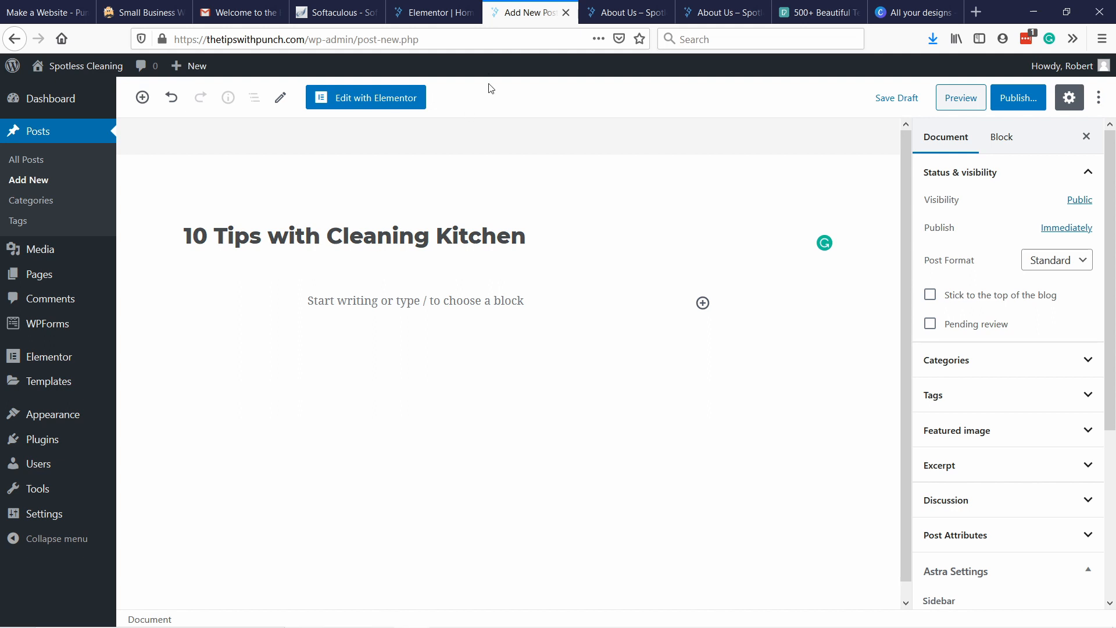
# Open the post in Elementor and look over its layout, sidebar widgets and comment form.
pyautogui.click(373, 106)
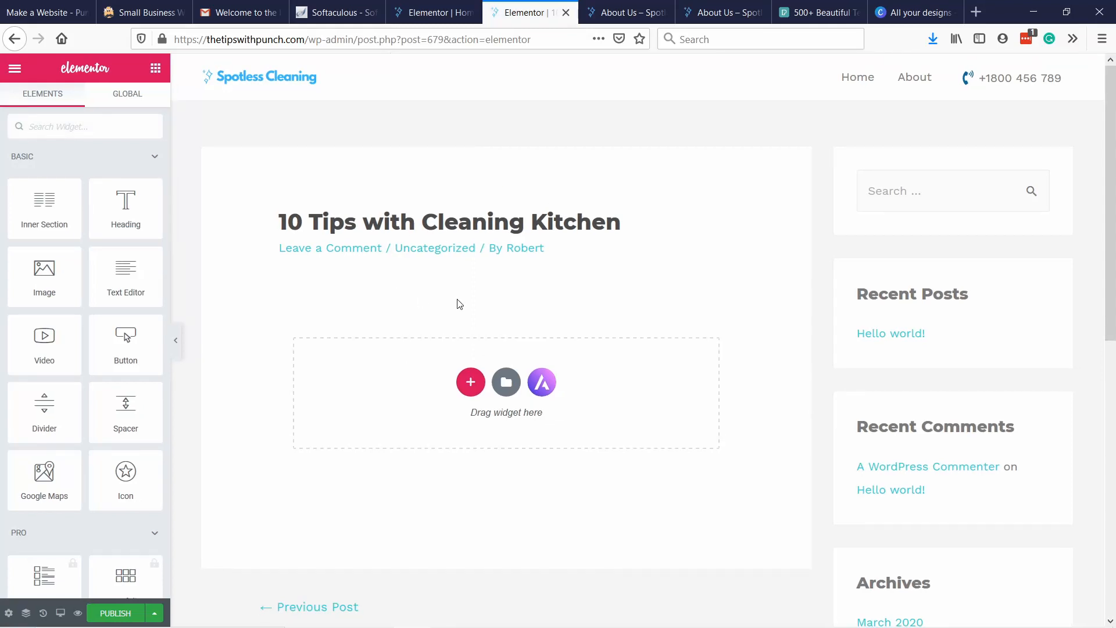
pyautogui.scroll(-3, 488, 87)
pyautogui.scroll(3, 924, 301)
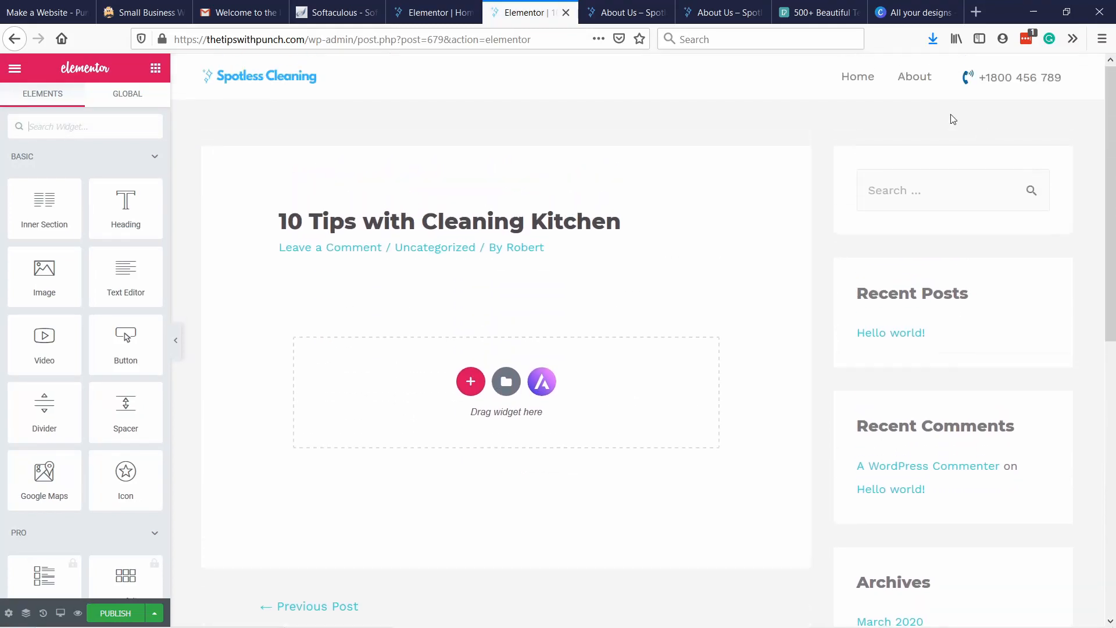
pyautogui.scroll(-6, 950, 309)
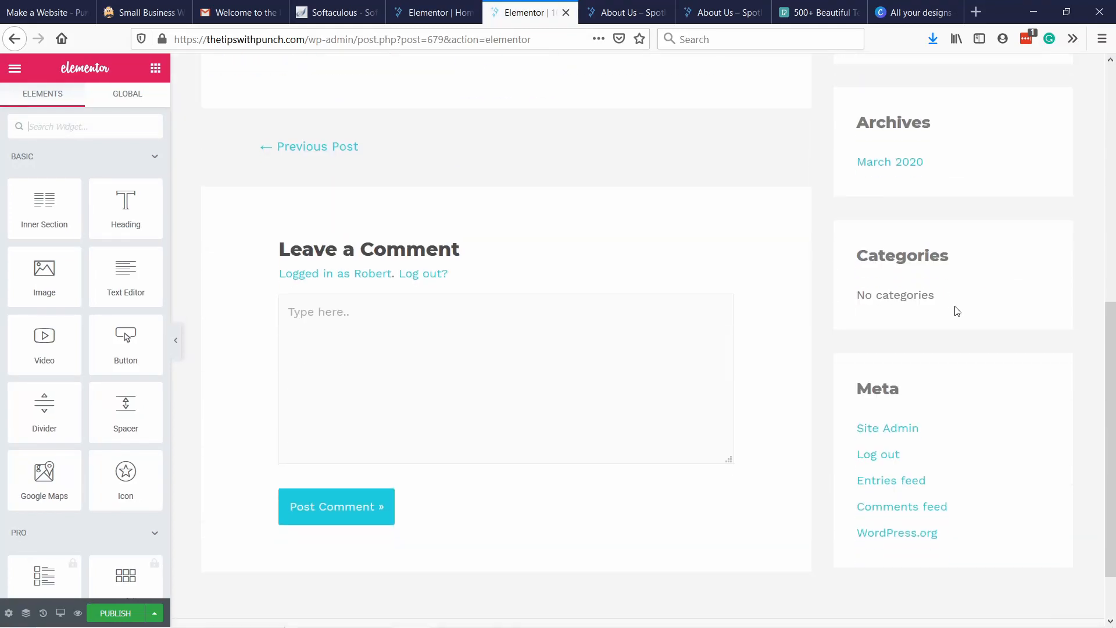
pyautogui.scroll(6, 981, 301)
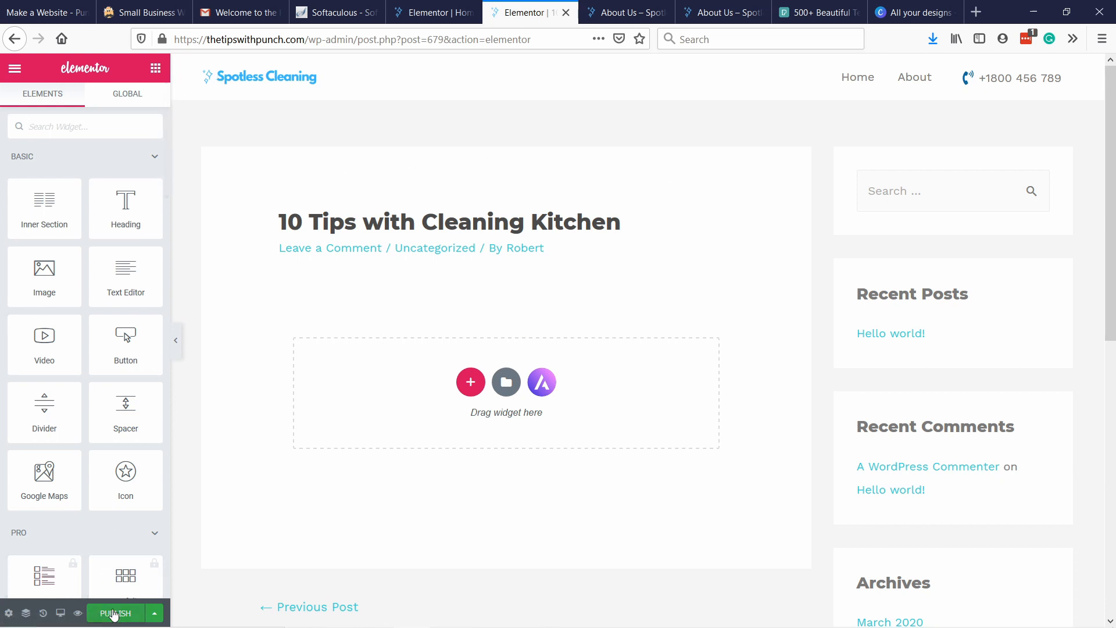
# Exit Elementor and switch the post back to the default WordPress editor.
pyautogui.click(14, 68)
pyautogui.click(95, 481)
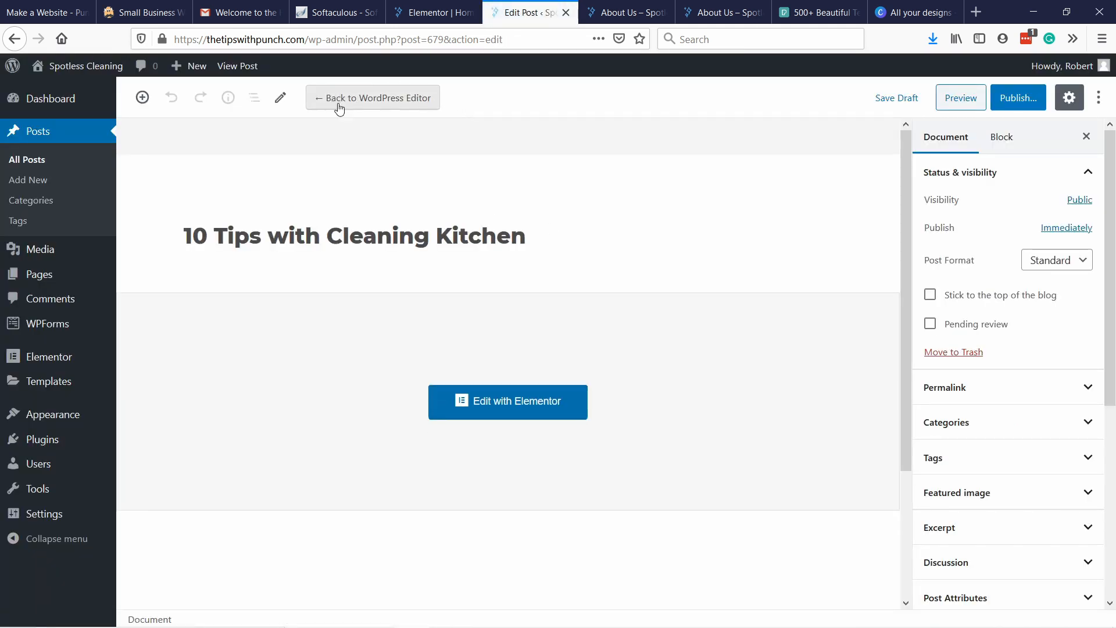
pyautogui.click(376, 101)
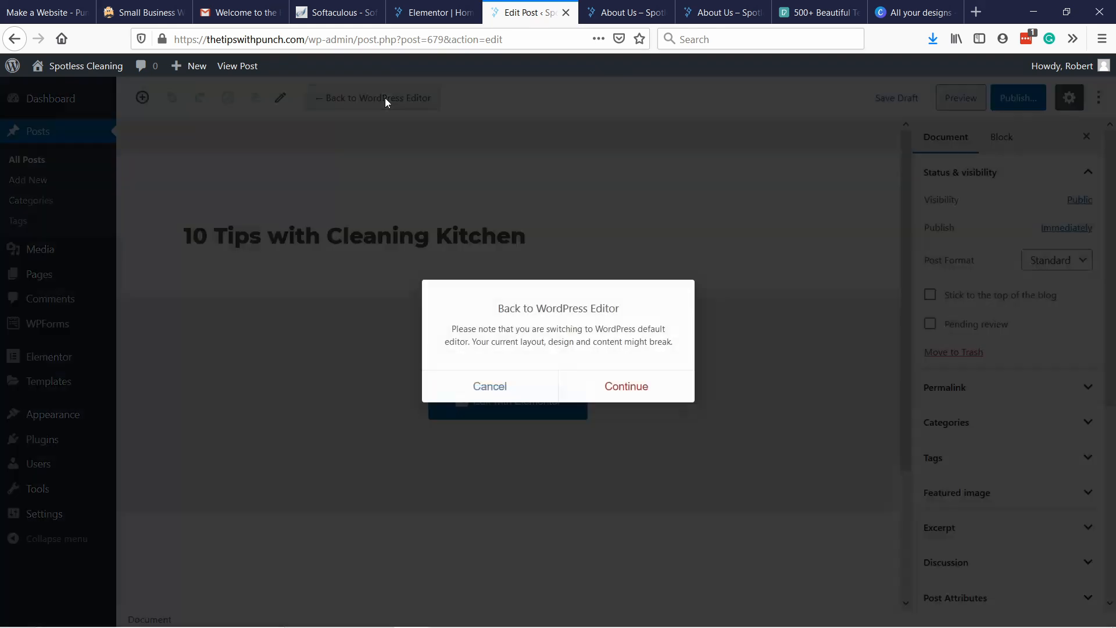
pyautogui.click(607, 382)
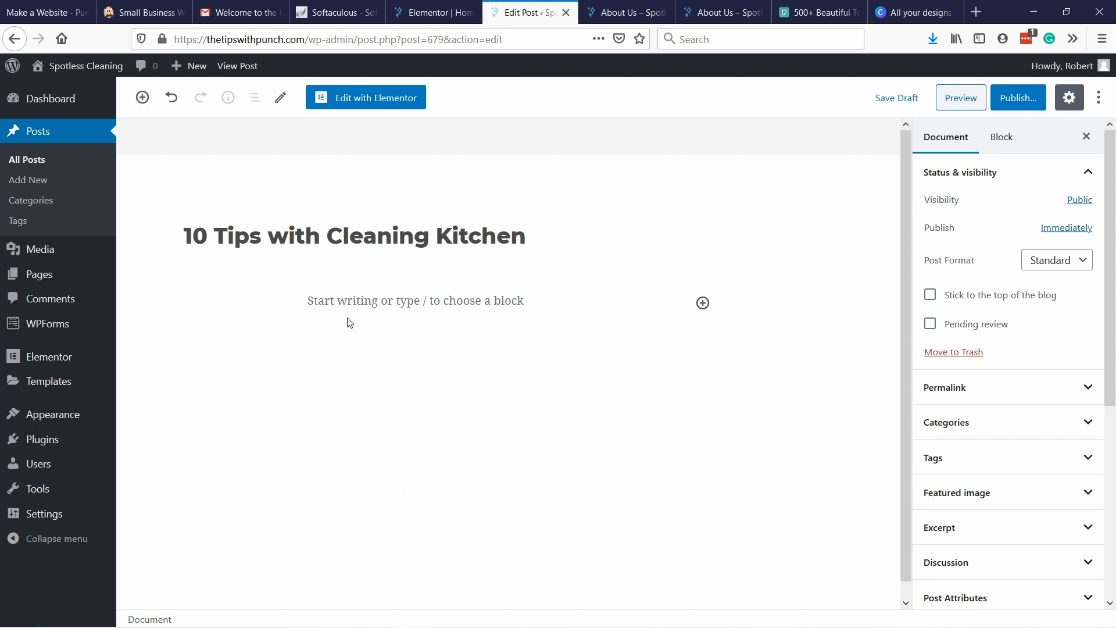
# Paste the copied Lorem Ipsum paragraph into the post body below the title.
pyautogui.click(373, 299)
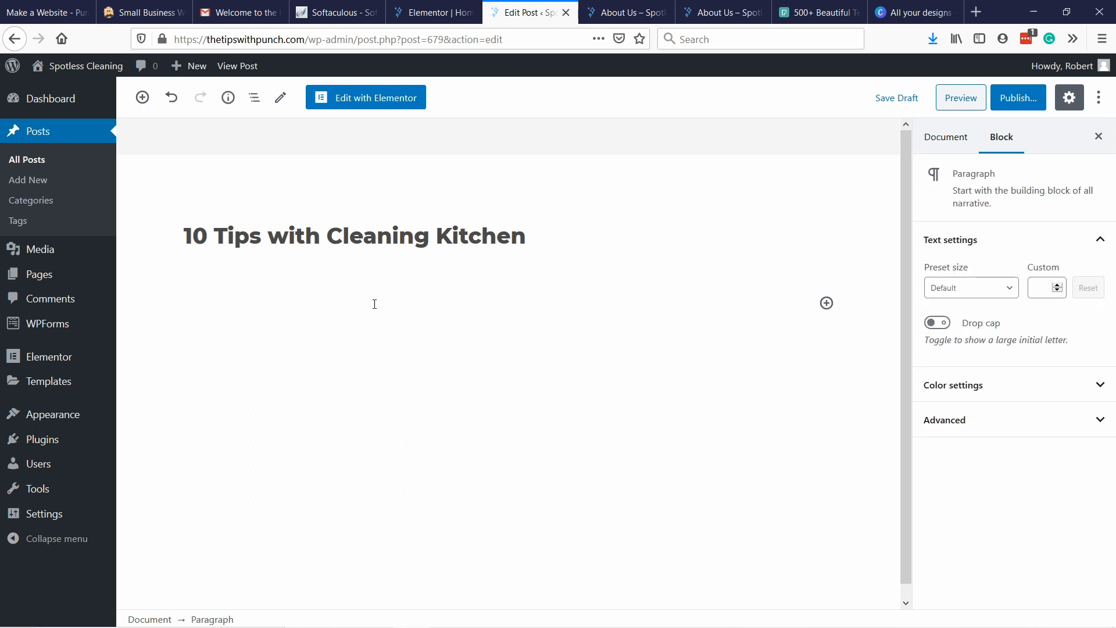
pyautogui.write("Lorem Ipsum is simply dummy text of the printing and typesetting industry. Lorem Ipsum has been the industry's standard dummy text ever since the 1500s, when an unknown printer took a galley of type and scrambled it to make a type specimen book. It has survived not only five centuries, but also the leap into electronic typesetting, remaining essentially unchanged. It was popularised in the 1960s with the release of Letraset sheets containing Lorem Ipsum passages, and more recently with desktop publishing software like Aldus PageMaker including versions of Lorem Ipsum.")
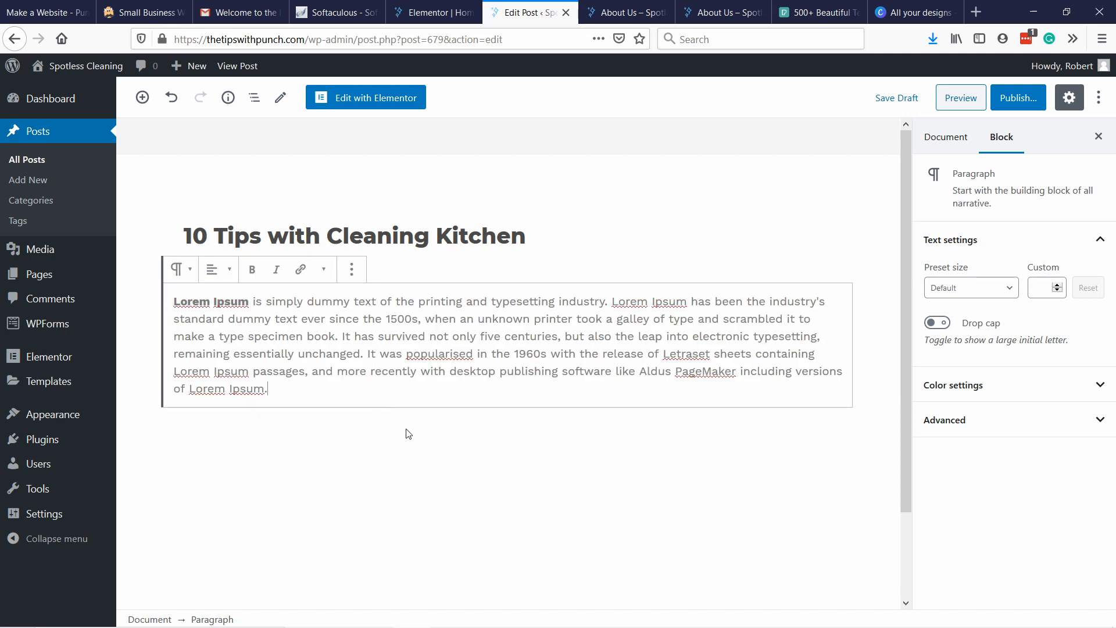
pyautogui.click(409, 468)
pyautogui.scroll(-2, 302, 444)
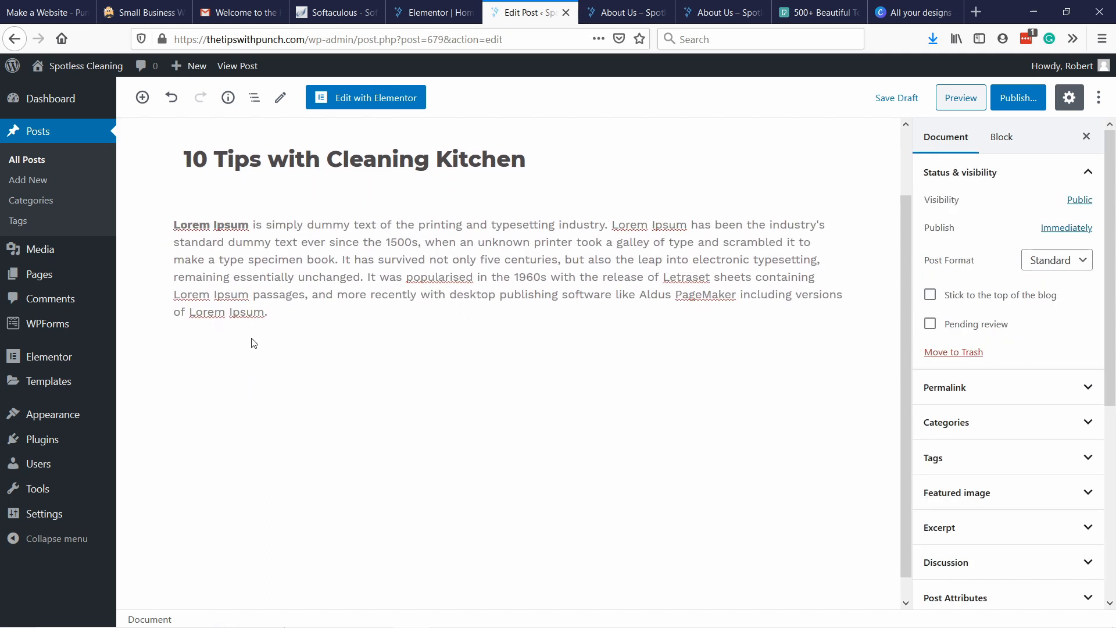
# Add an image block below the paragraph and upload the photo of the mop on a wooden floor.
pyautogui.click(492, 241)
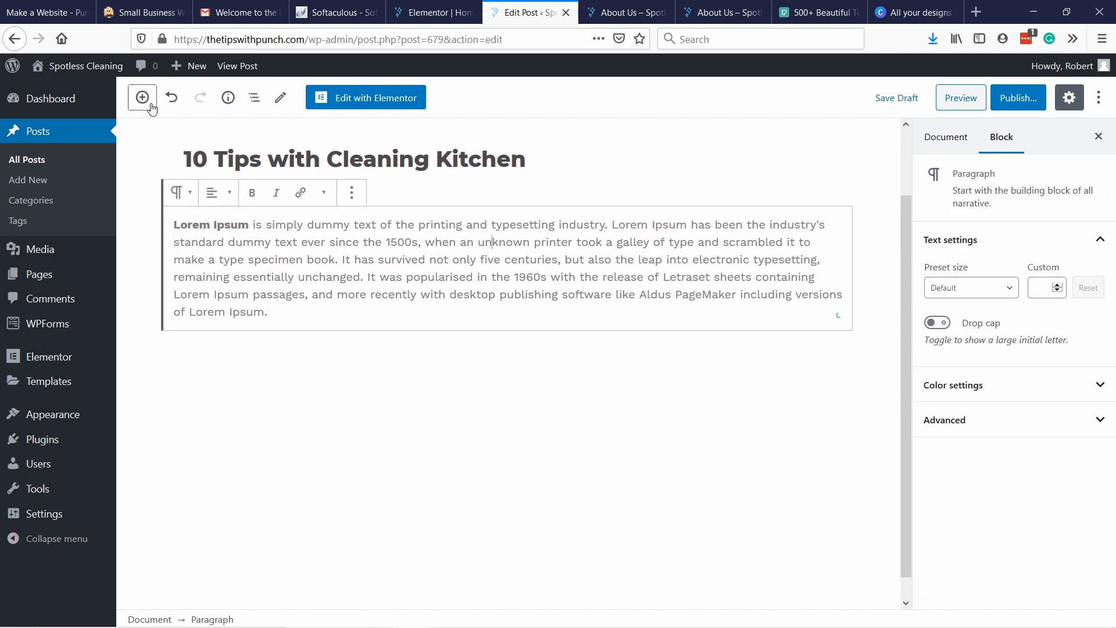
pyautogui.click(143, 99)
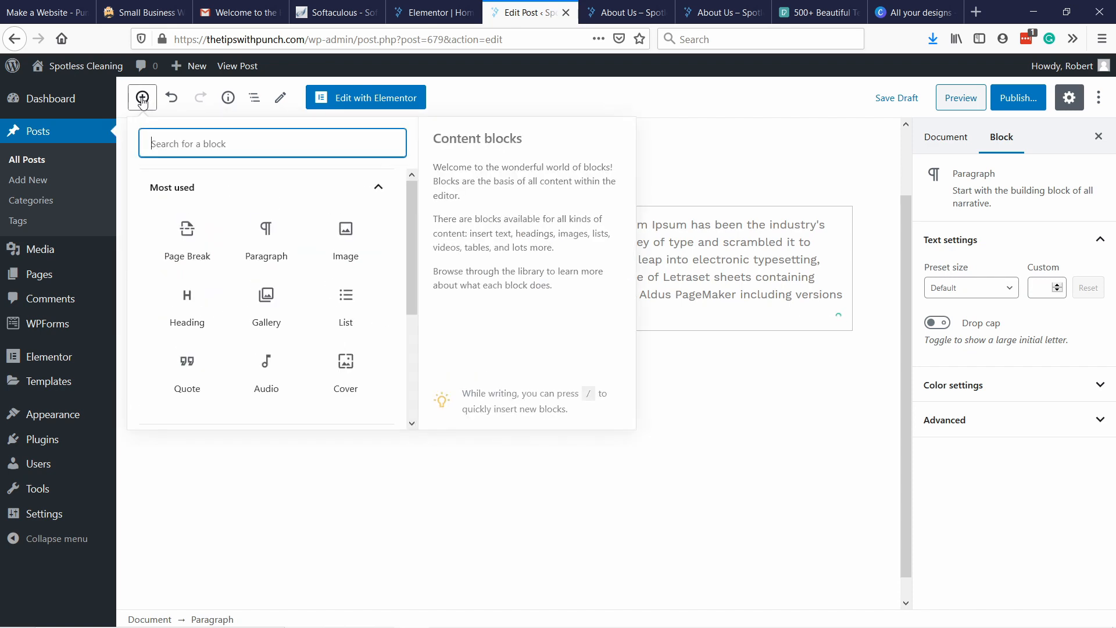
pyautogui.click(347, 251)
pyautogui.click(211, 440)
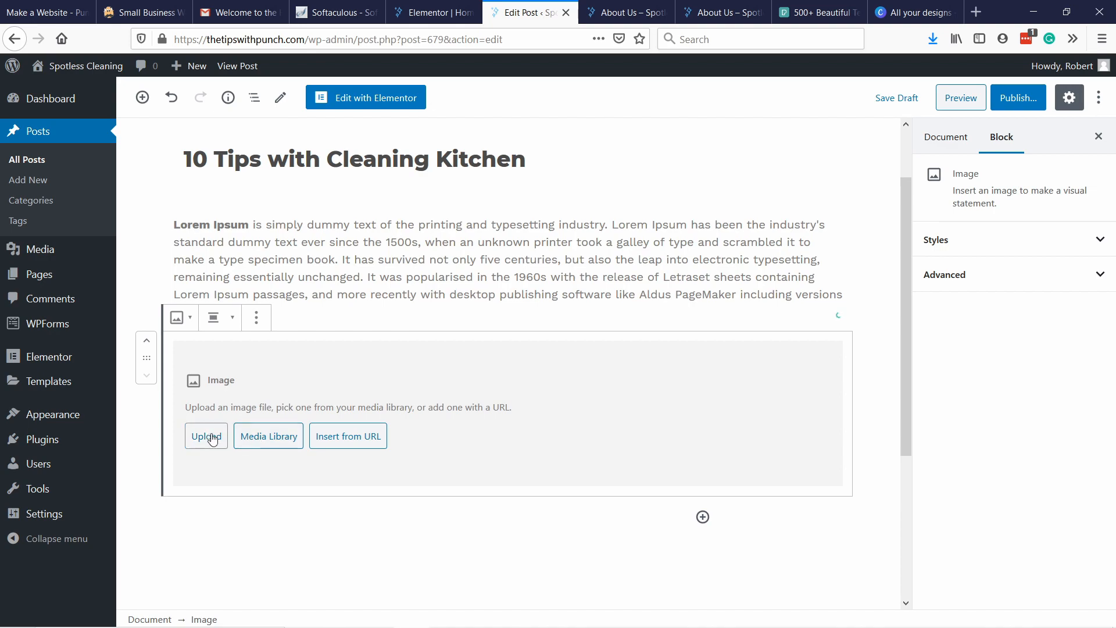
pyautogui.doubleClick(253, 129)
pyautogui.scroll(-2, 425, 522)
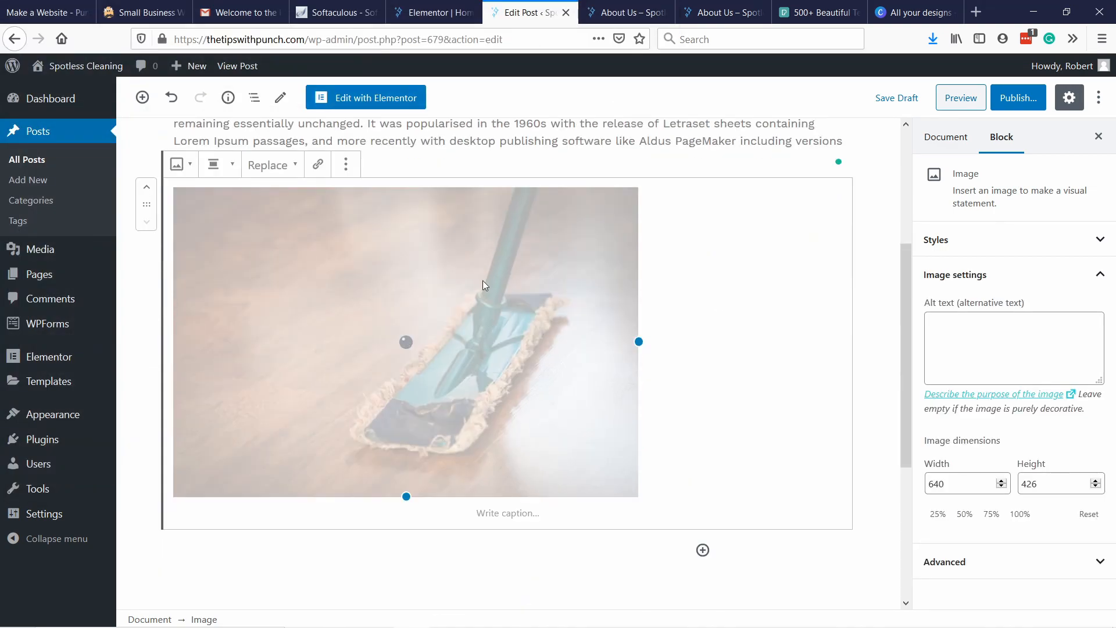
pyautogui.scroll(-5, 434, 508)
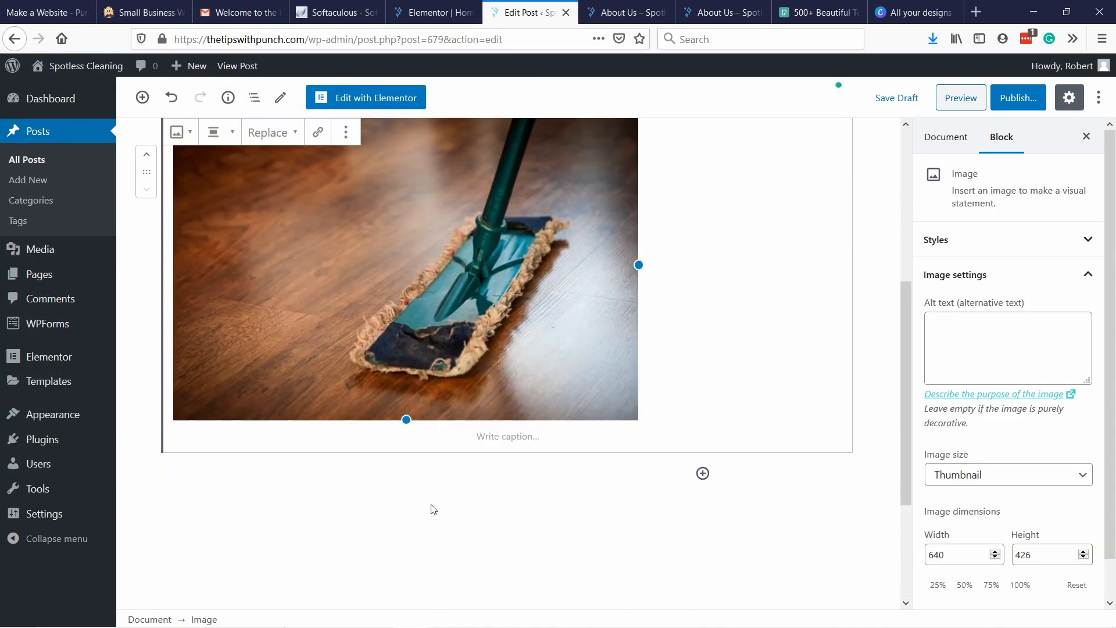
# Add a bulleted list below the image with the entries "Item1", "item 2" and "Item 3".
pyautogui.click(703, 287)
pyautogui.click(904, 496)
pyautogui.write('Item1')
pyautogui.press('Return')
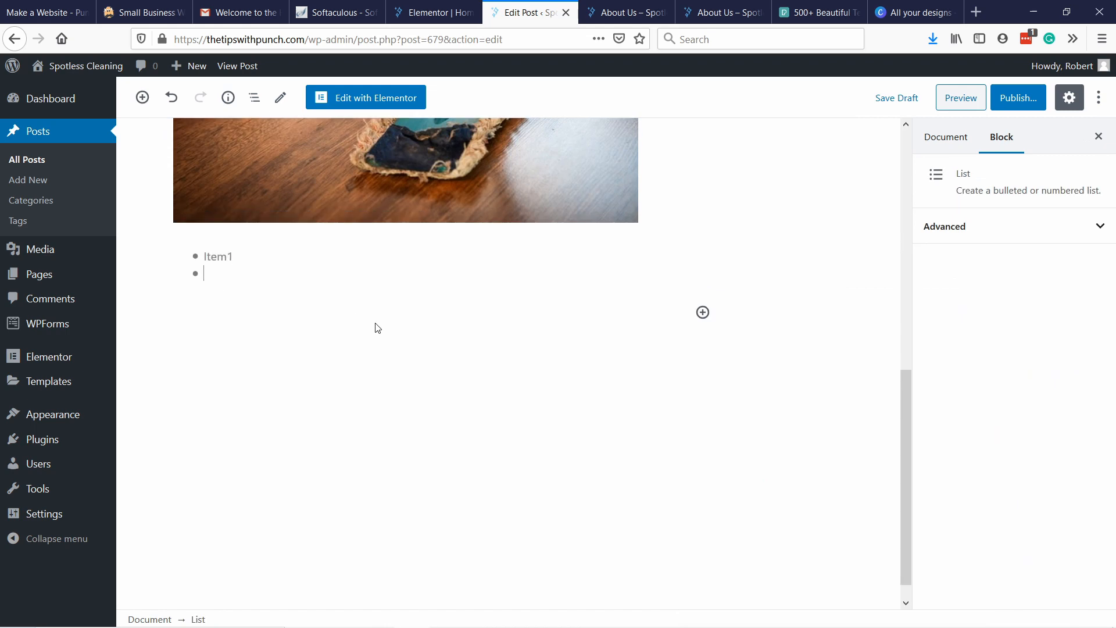
pyautogui.write('item 2')
pyautogui.press('Return')
pyautogui.write('Item 3')
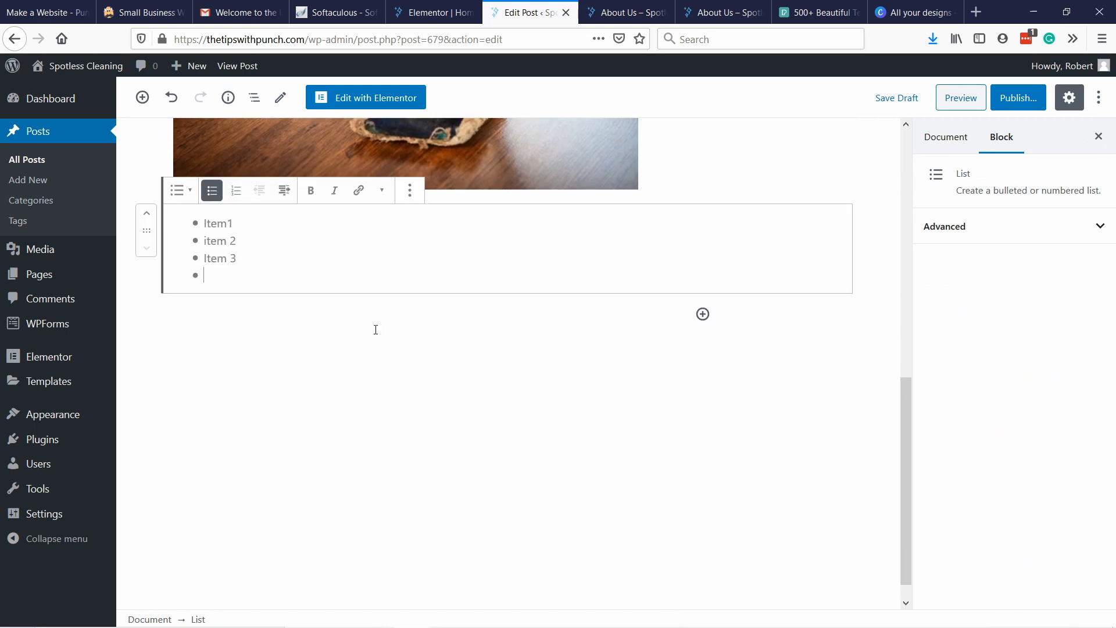
pyautogui.click(523, 316)
# Add the heading "Top spots" below the list and paste the Lorem Ipsum paragraph beneath it.
pyautogui.click(703, 326)
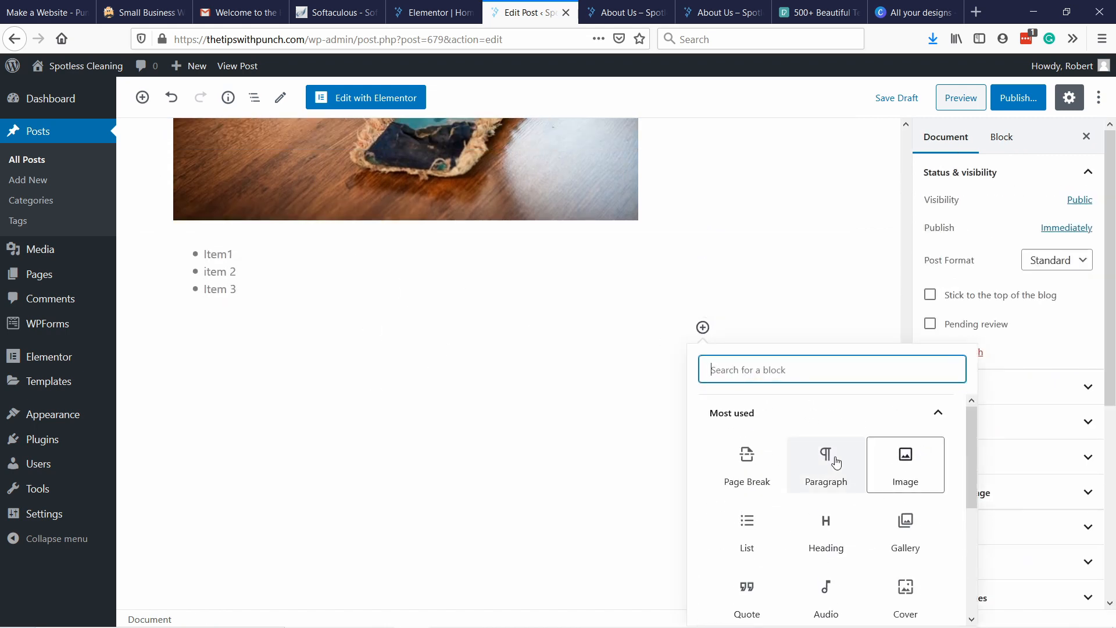
pyautogui.click(826, 450)
pyautogui.write('Top spots')
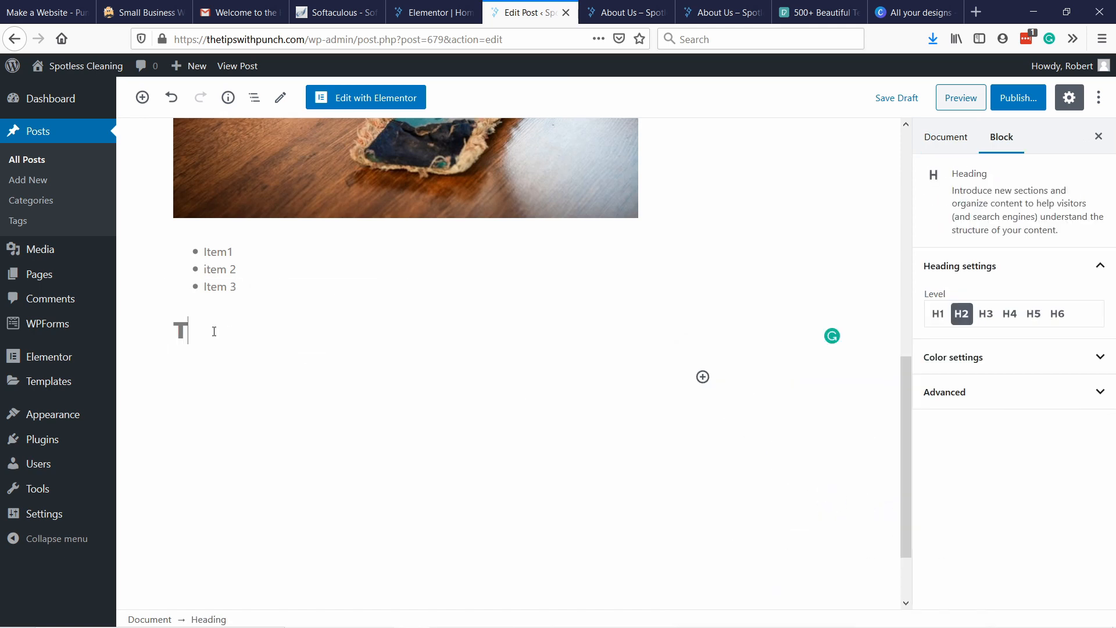
pyautogui.press('Return')
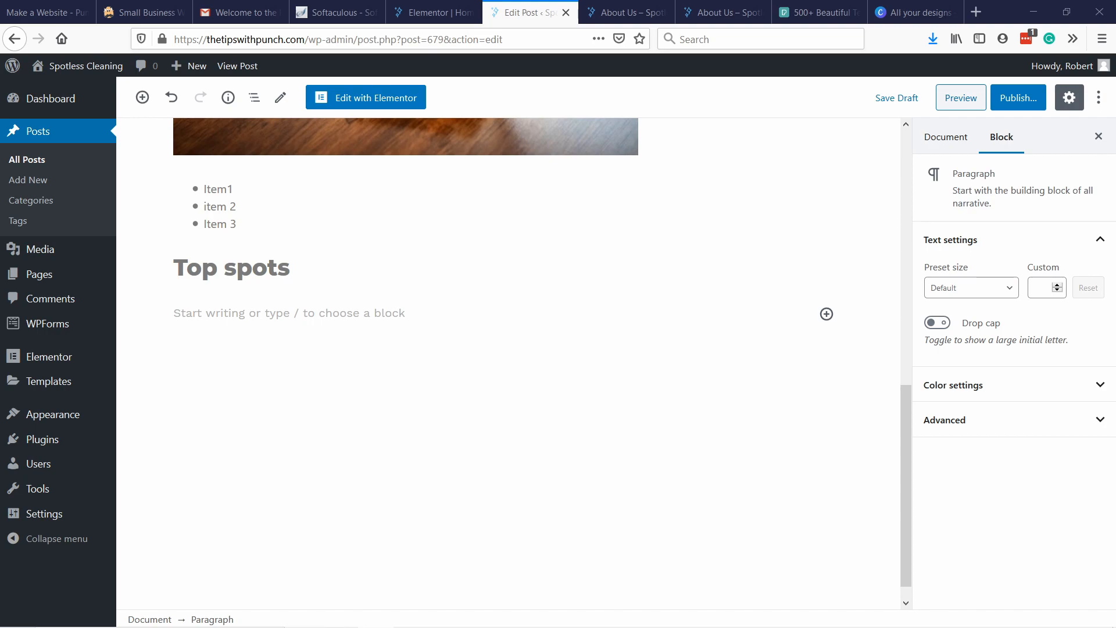
pyautogui.write("Lorem Ipsum is simply dummy text of the printing and typesetting industry. Lorem Ipsum has been the industry's standard dummy text ever since the 1500s, when an unknown printer took a galley of type and scrambled it to make a type specimen book. It has survived not only five centuries, but also the leap into electronic typesetting, remaining essentially unchanged. It was popularised in the 1960s with the release of Letraset sheets containing Lorem Ipsum passages, and more recently with desktop publishing software like Aldus PageMaker including versions of Lorem Ipsum.")
pyautogui.scroll(3, 515, 306)
pyautogui.click(491, 303)
# Review the post's full content from title to closing paragraph and look through its document settings.
pyautogui.scroll(5, 414, 135)
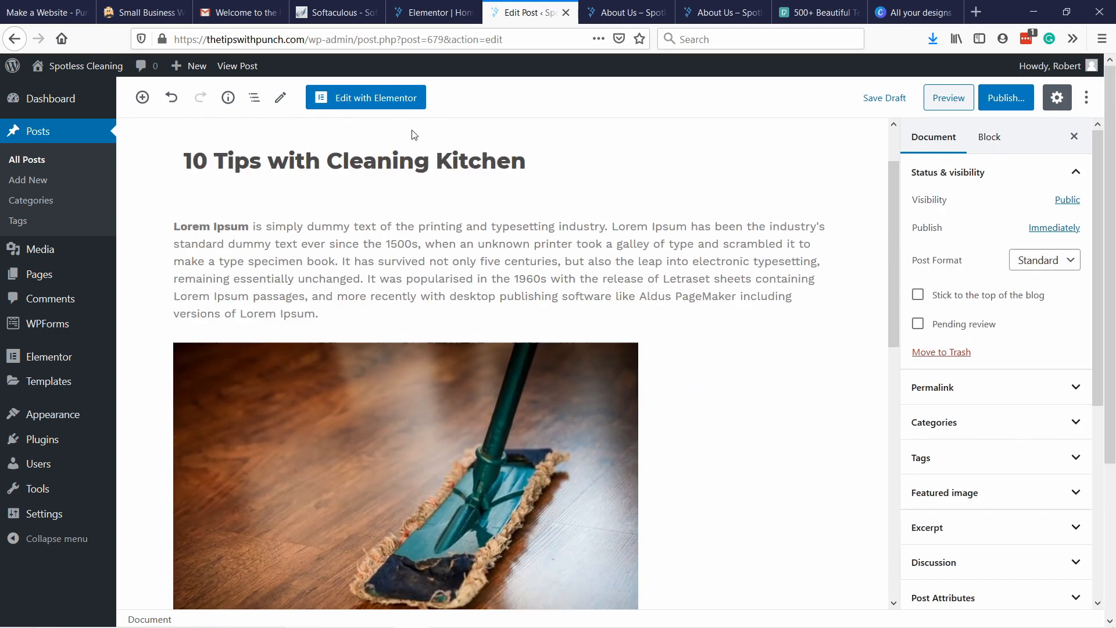
pyautogui.scroll(-5, 357, 348)
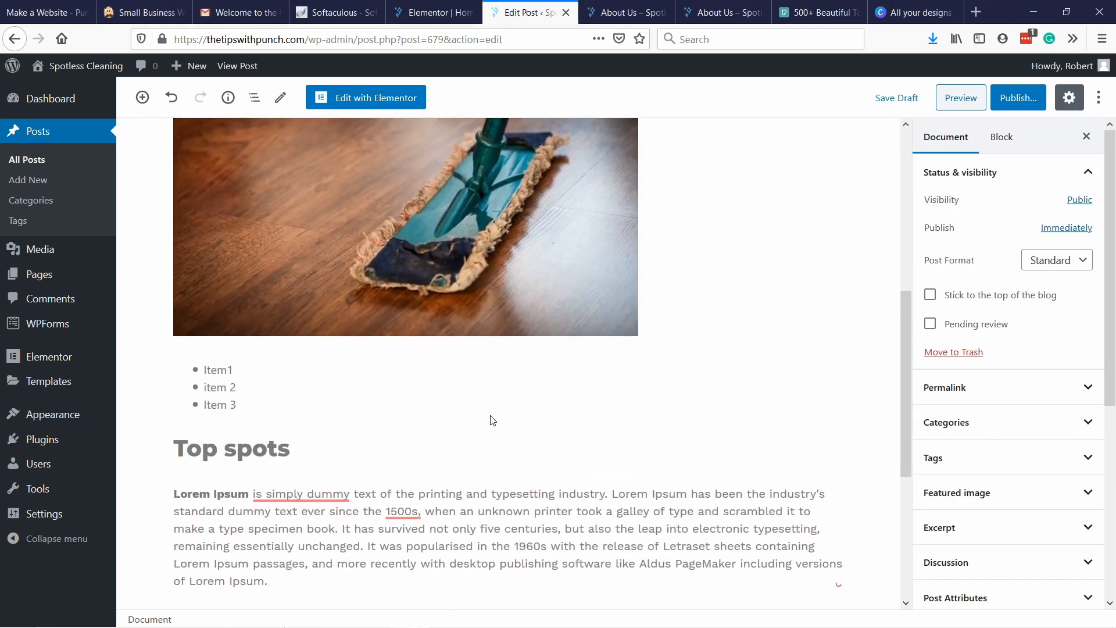
pyautogui.scroll(-5, 492, 421)
pyautogui.scroll(8, 508, 402)
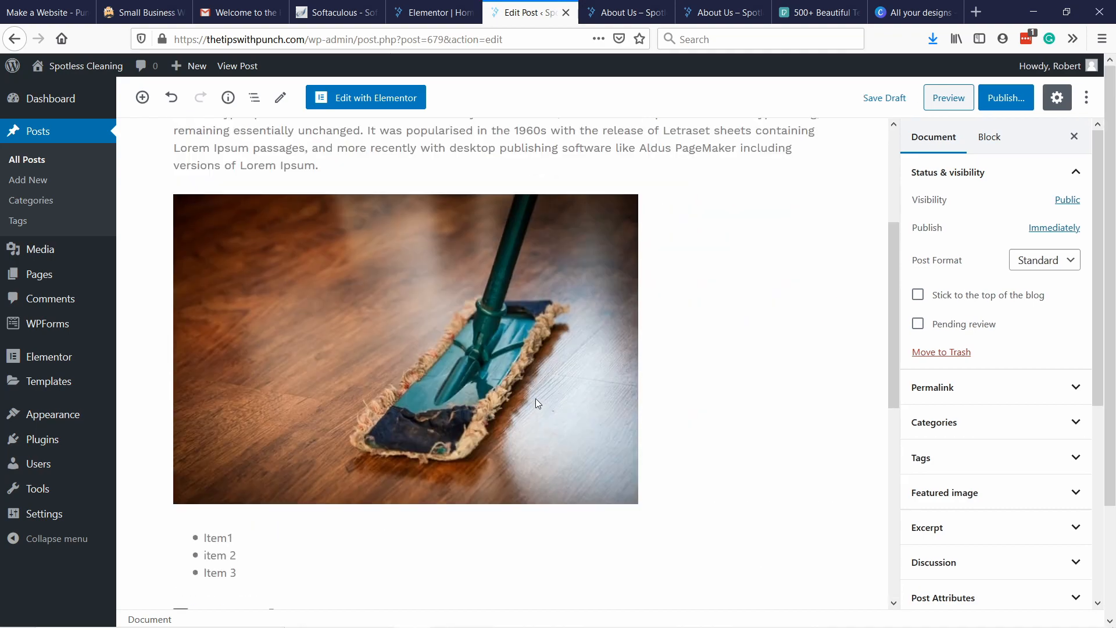
pyautogui.scroll(-5, 538, 403)
pyautogui.scroll(10, 610, 381)
pyautogui.scroll(-2, 1001, 312)
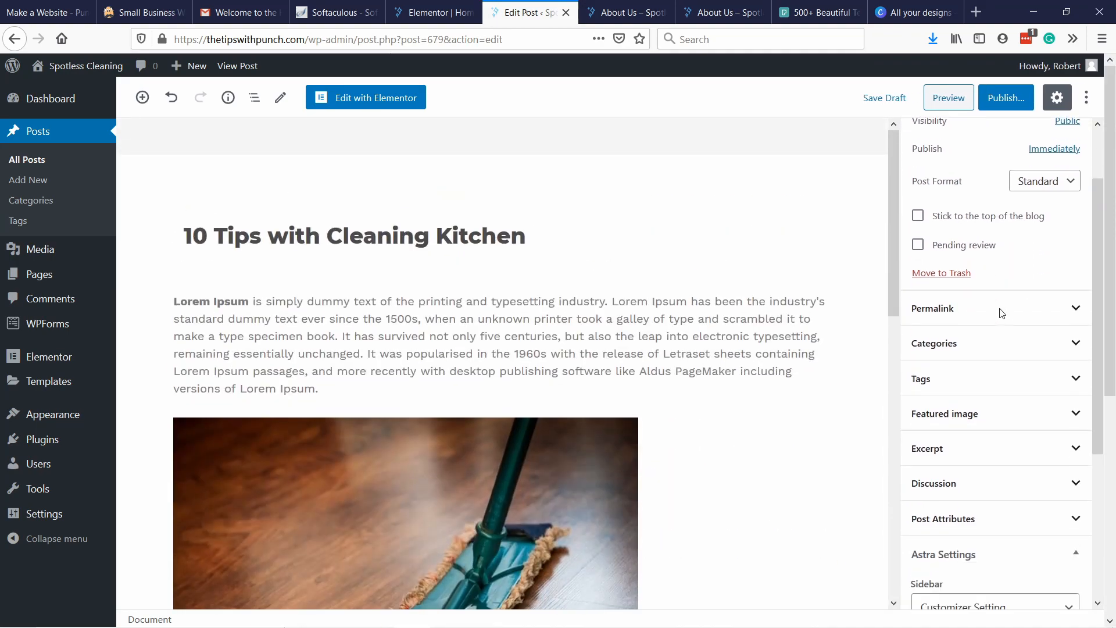
pyautogui.scroll(-4, 997, 456)
pyautogui.scroll(5, 1009, 456)
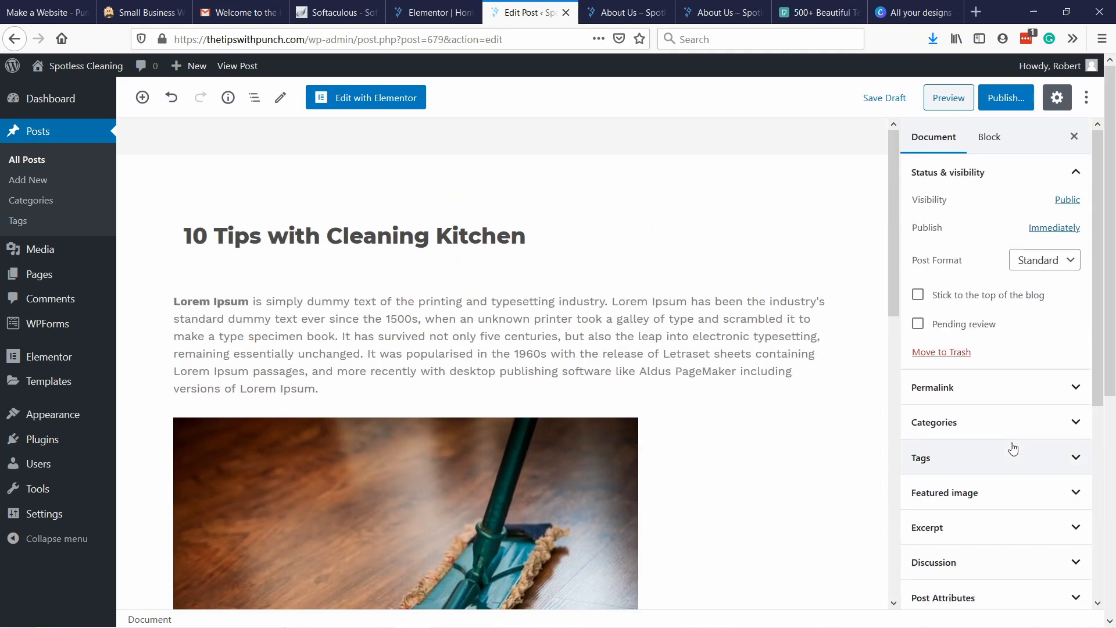
# Set the media library photo of the man cleaning an outdoor glass panel as the post's featured image.
pyautogui.scroll(-3, 1013, 448)
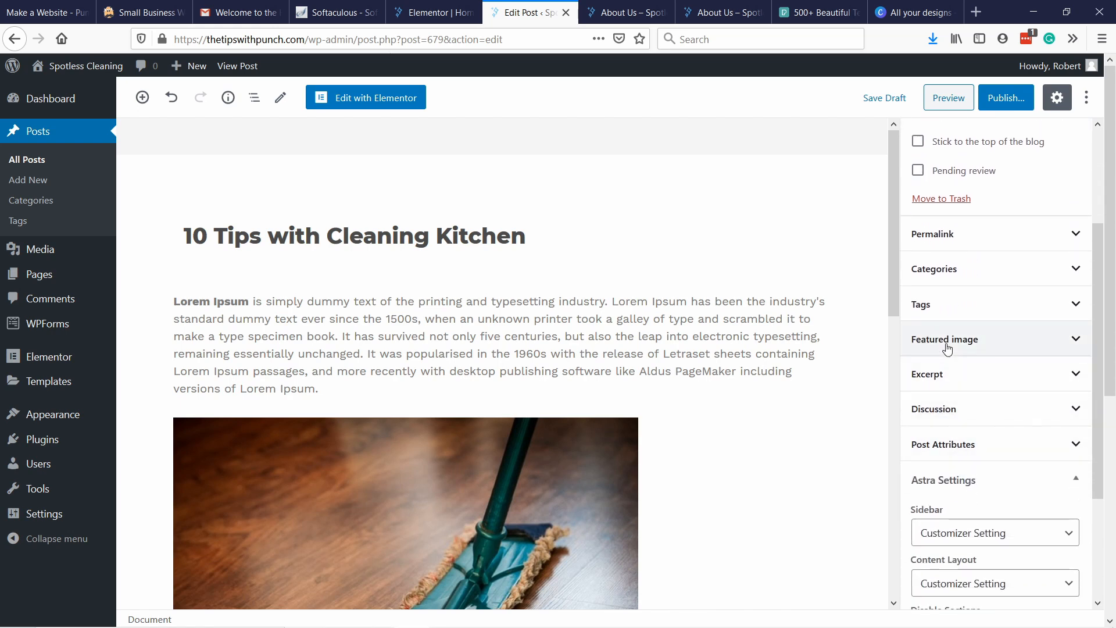
pyautogui.click(947, 343)
pyautogui.click(974, 389)
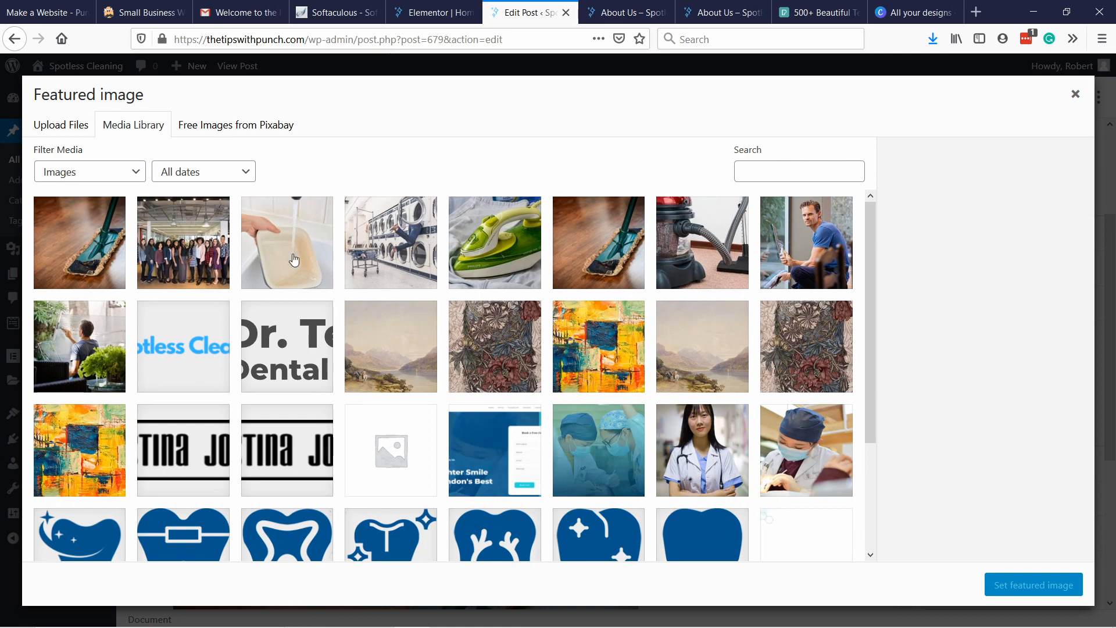
pyautogui.scroll(-2, 443, 209)
pyautogui.scroll(2, 639, 250)
pyautogui.click(68, 343)
pyautogui.click(1004, 583)
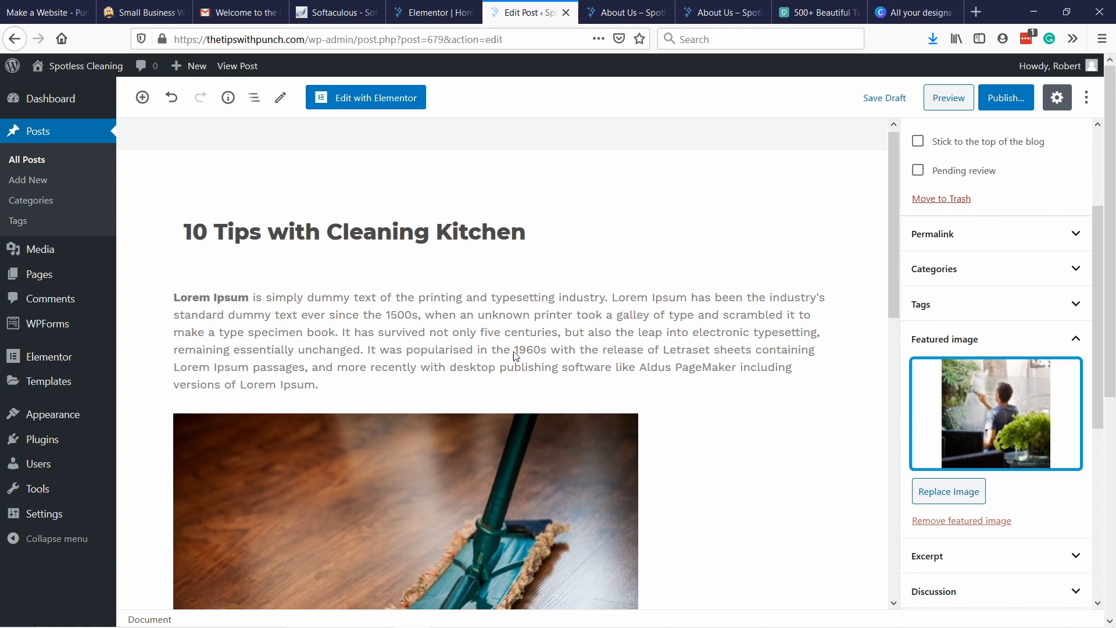
# Check the post content once more and publish the post.
pyautogui.scroll(-10, 511, 351)
pyautogui.scroll(10, 598, 351)
pyautogui.click(1014, 97)
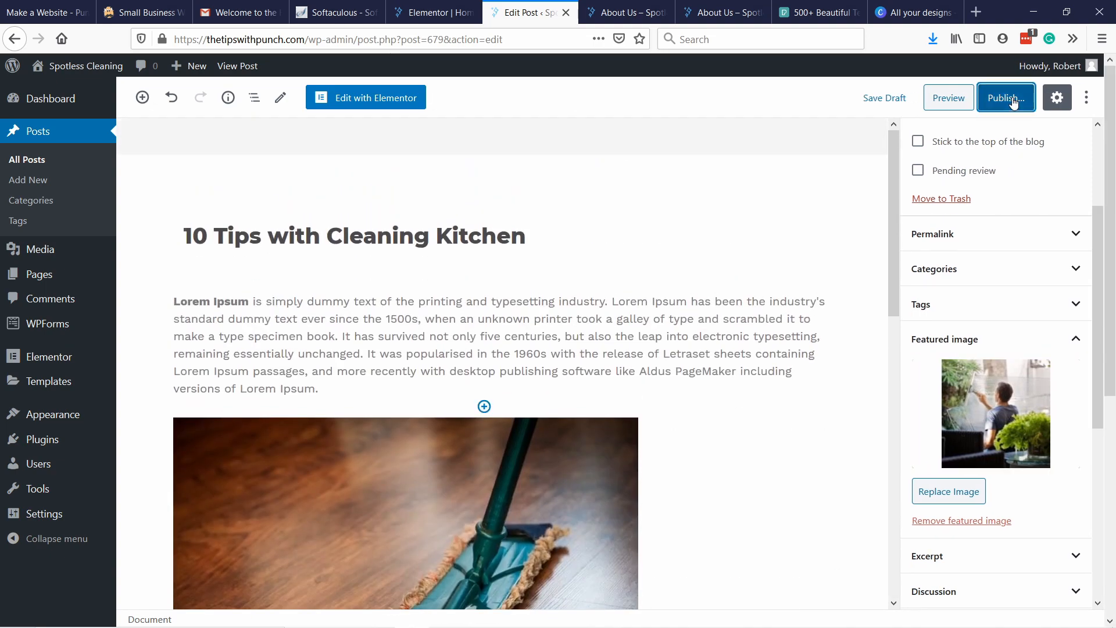
pyautogui.click(1011, 96)
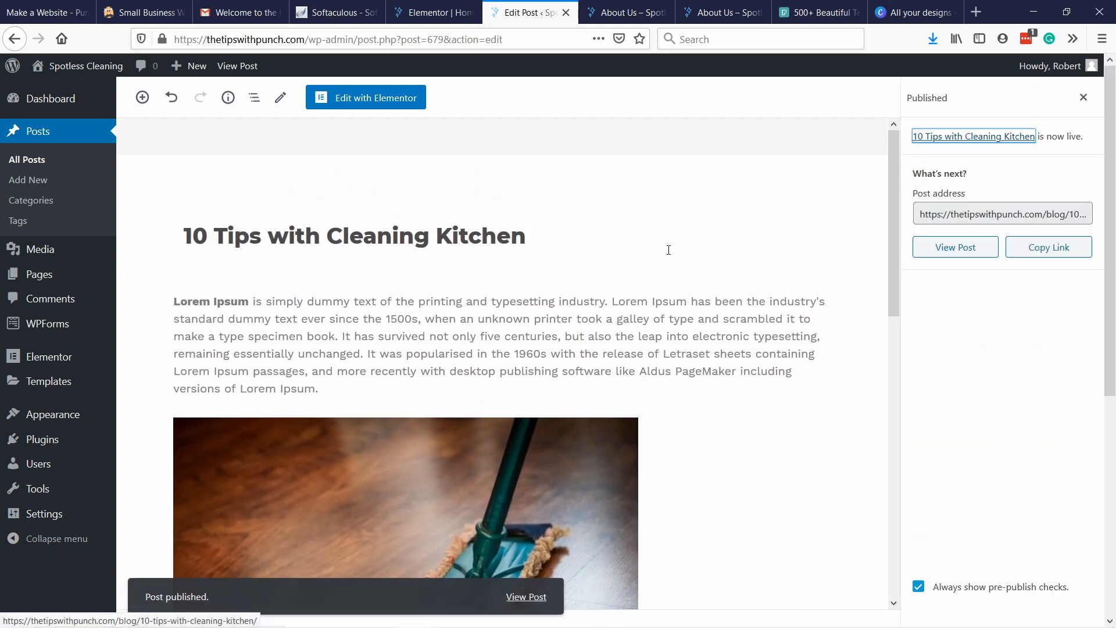
# Open the published post in a new browser tab and examine its featured image, text, list and heading.
pyautogui.rightClick(959, 264)
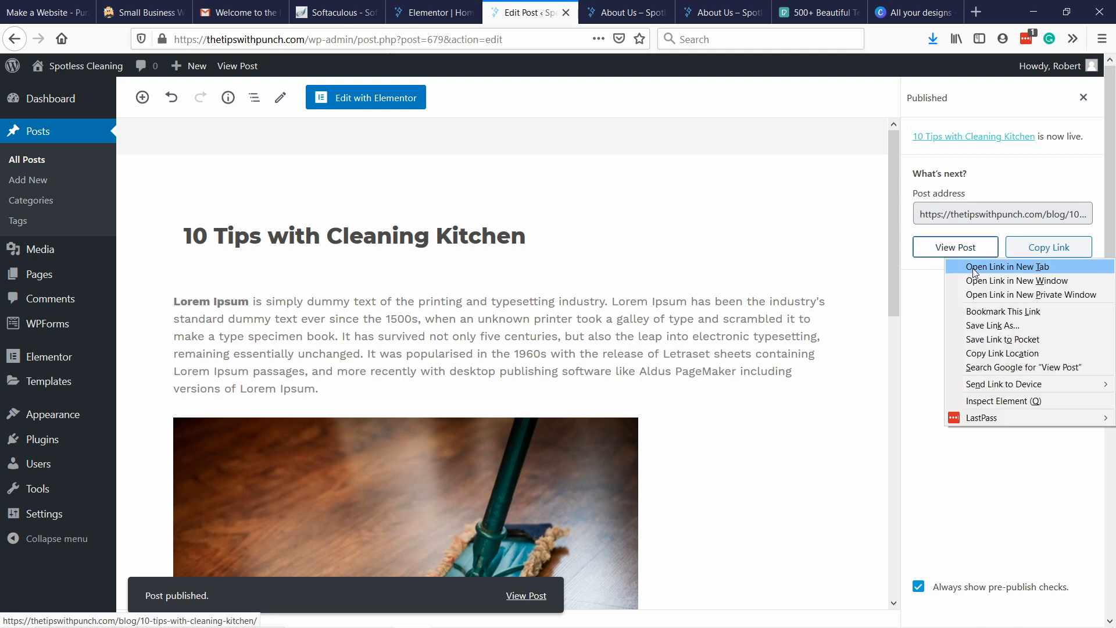
pyautogui.click(988, 271)
pyautogui.click(568, 16)
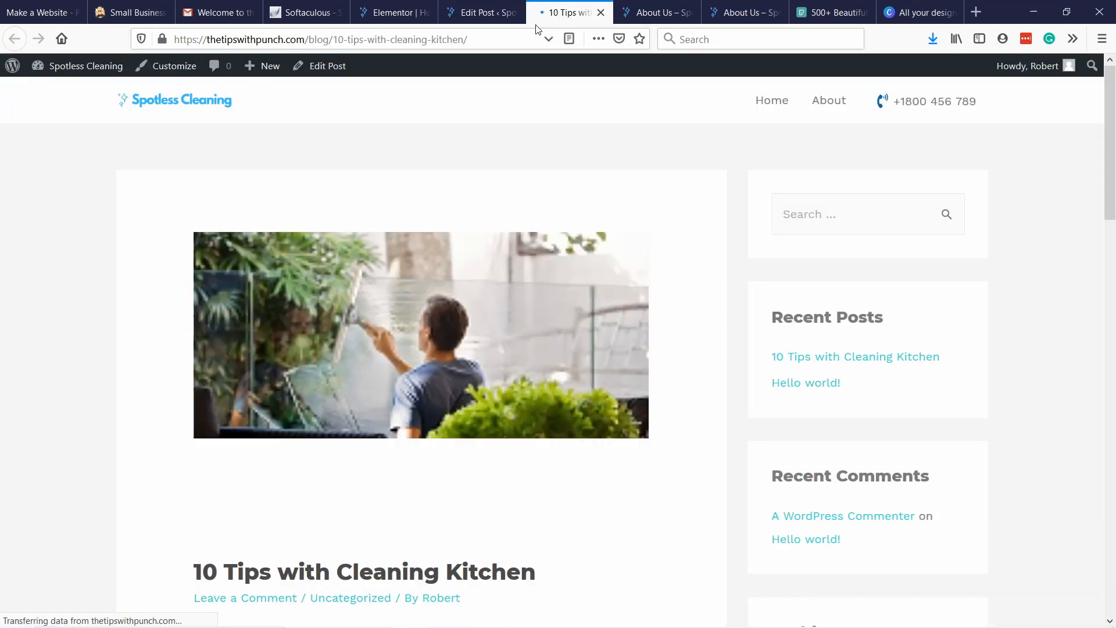
pyautogui.scroll(-12, 191, 124)
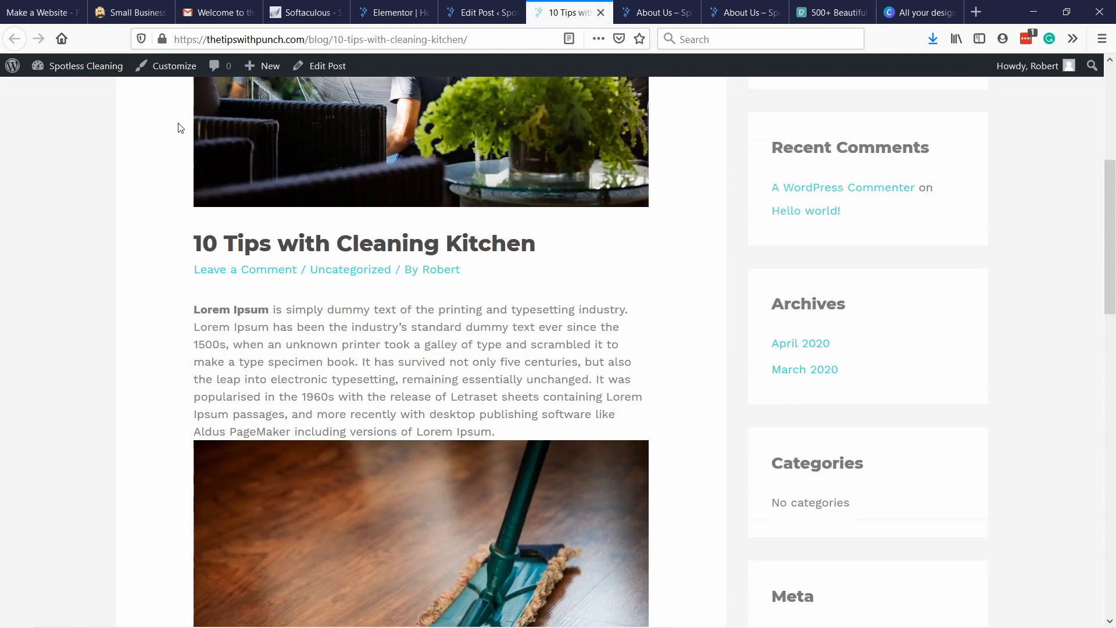
pyautogui.scroll(-3, 203, 123)
pyautogui.scroll(15, 355, 180)
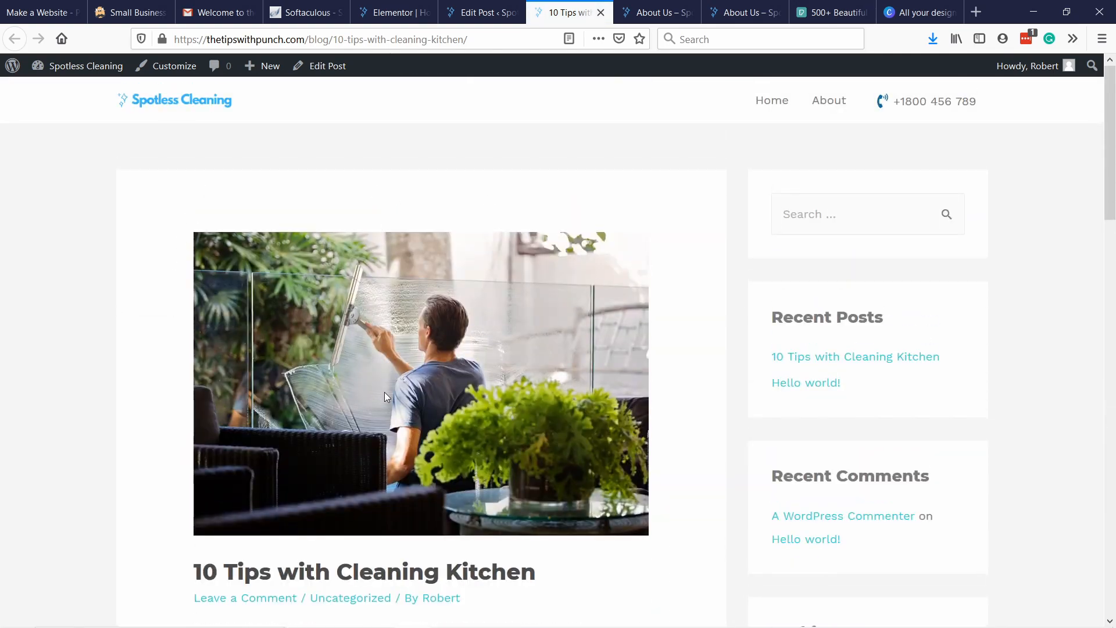
pyautogui.scroll(-12, 384, 393)
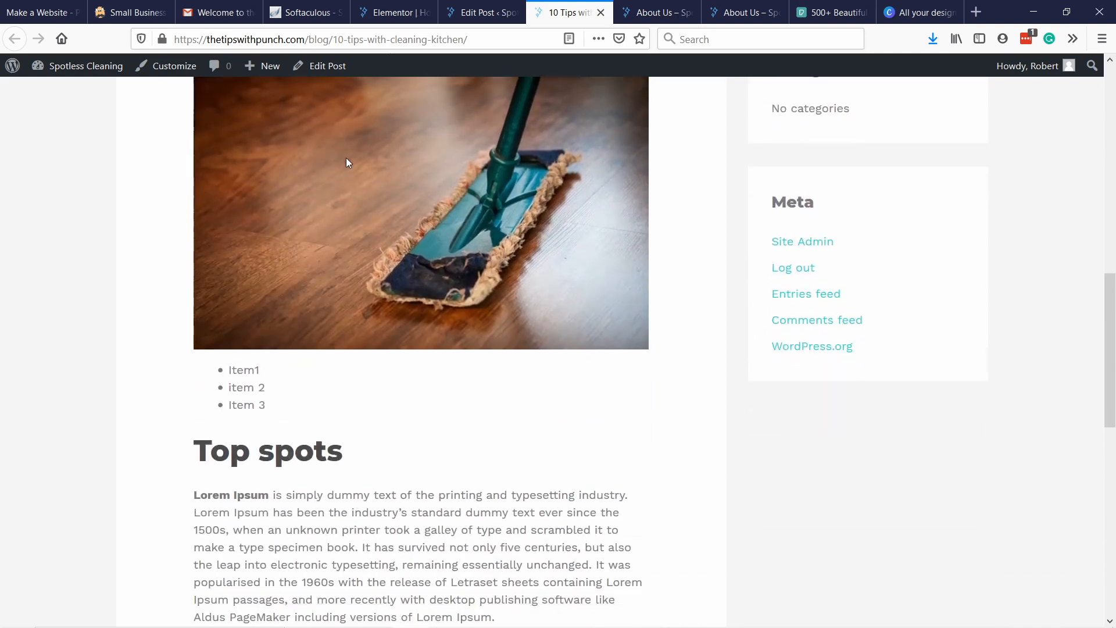
# Review the published kitchen cleaning post and its sidebar sections, and open the "Hello world!" entry from the recent posts.
pyautogui.scroll(-7, 349, 155)
pyautogui.scroll(11, 443, 246)
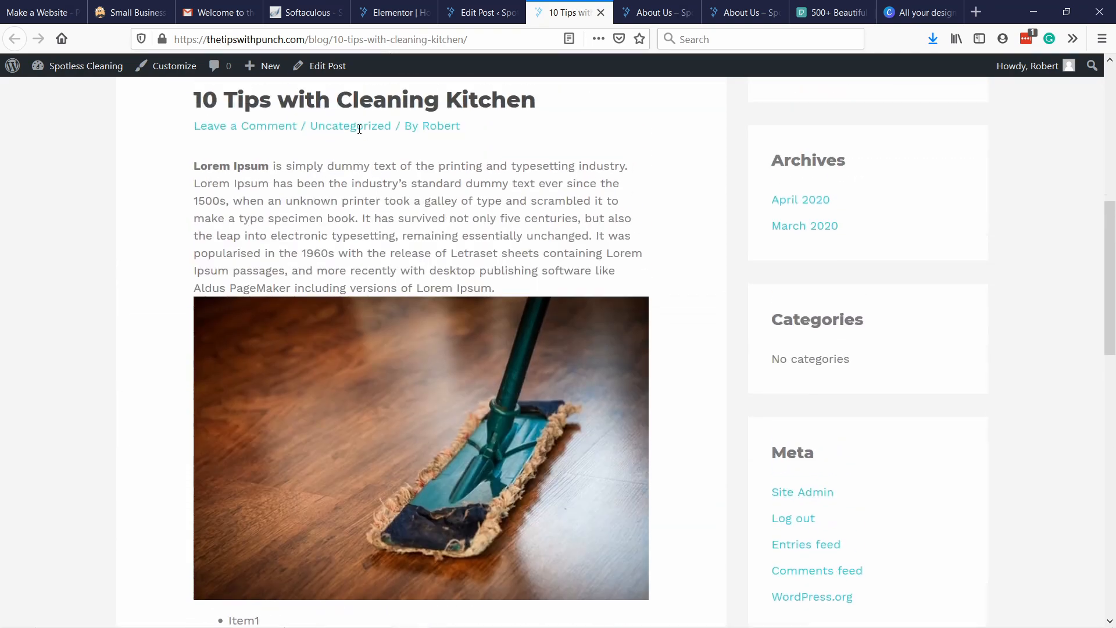
pyautogui.scroll(2, 359, 129)
pyautogui.scroll(-4, 356, 319)
pyautogui.scroll(2, 342, 301)
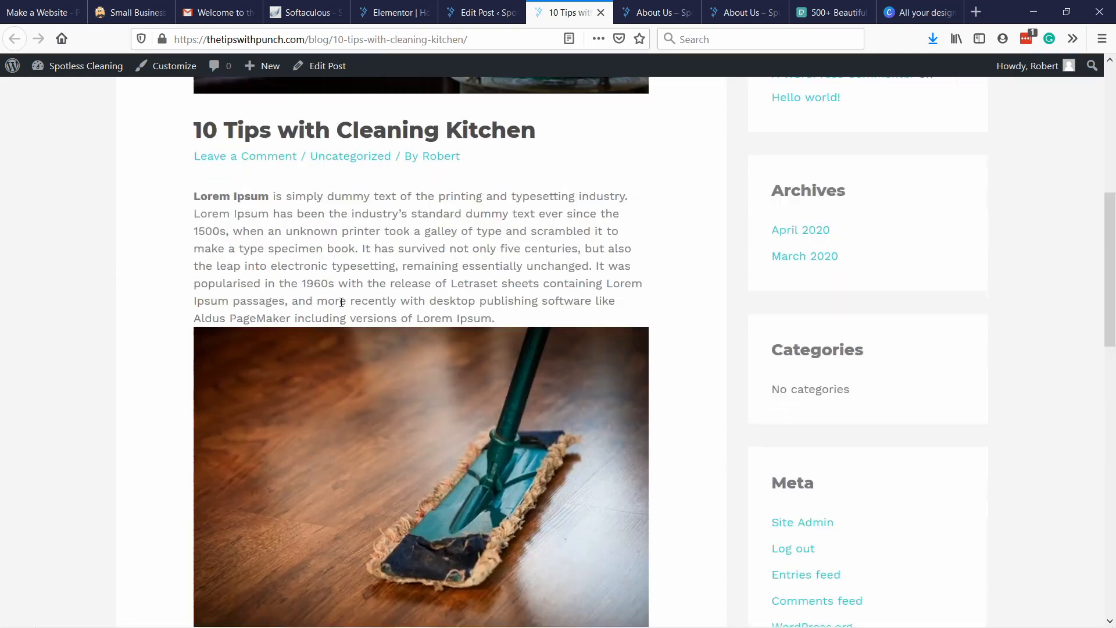
pyautogui.scroll(3, 342, 302)
pyautogui.scroll(-1, 364, 287)
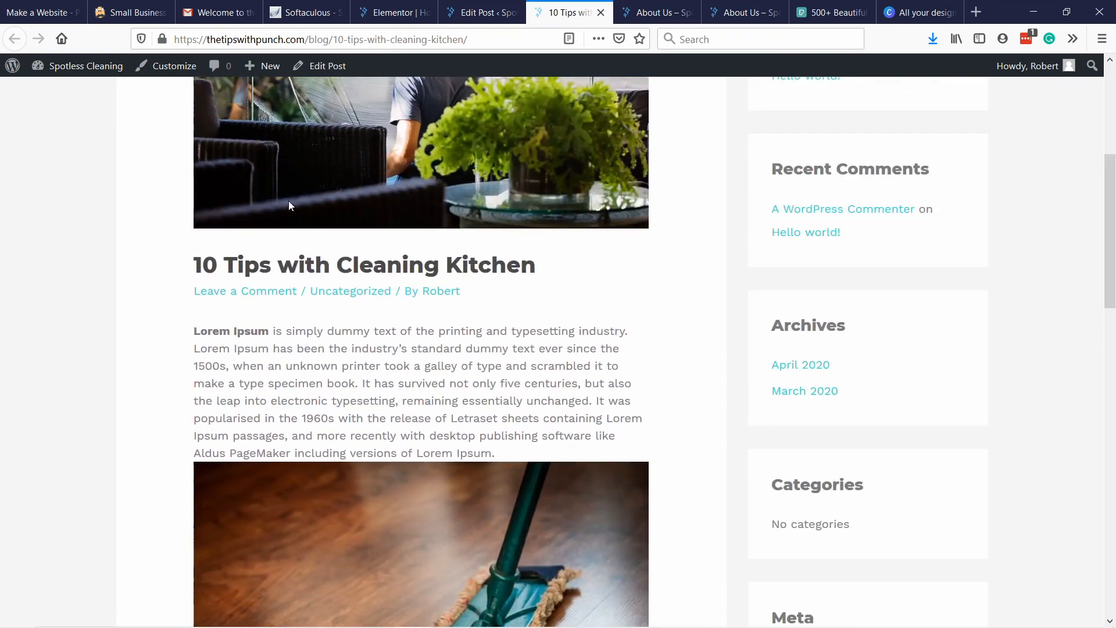
pyautogui.scroll(5, 318, 214)
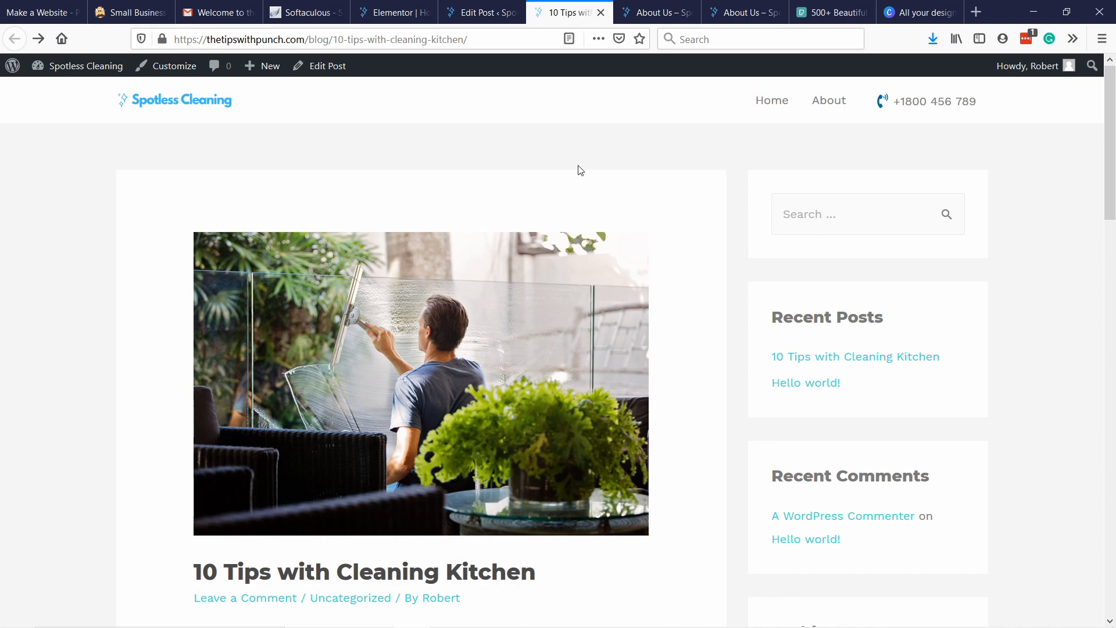
pyautogui.scroll(-5, 625, 184)
pyautogui.scroll(2, 793, 219)
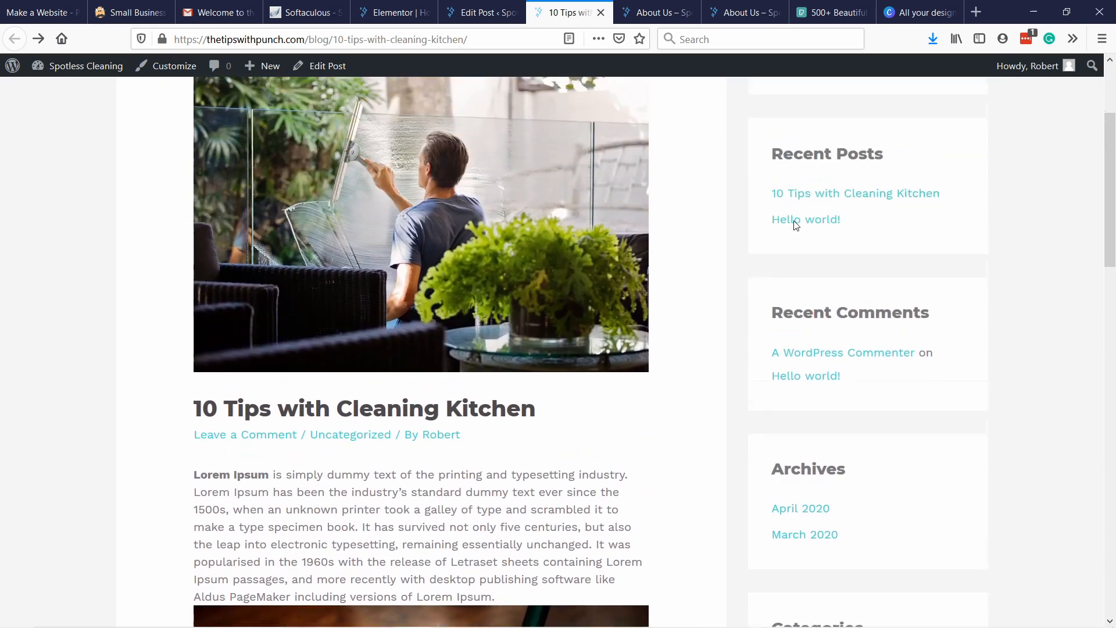
pyautogui.click(805, 229)
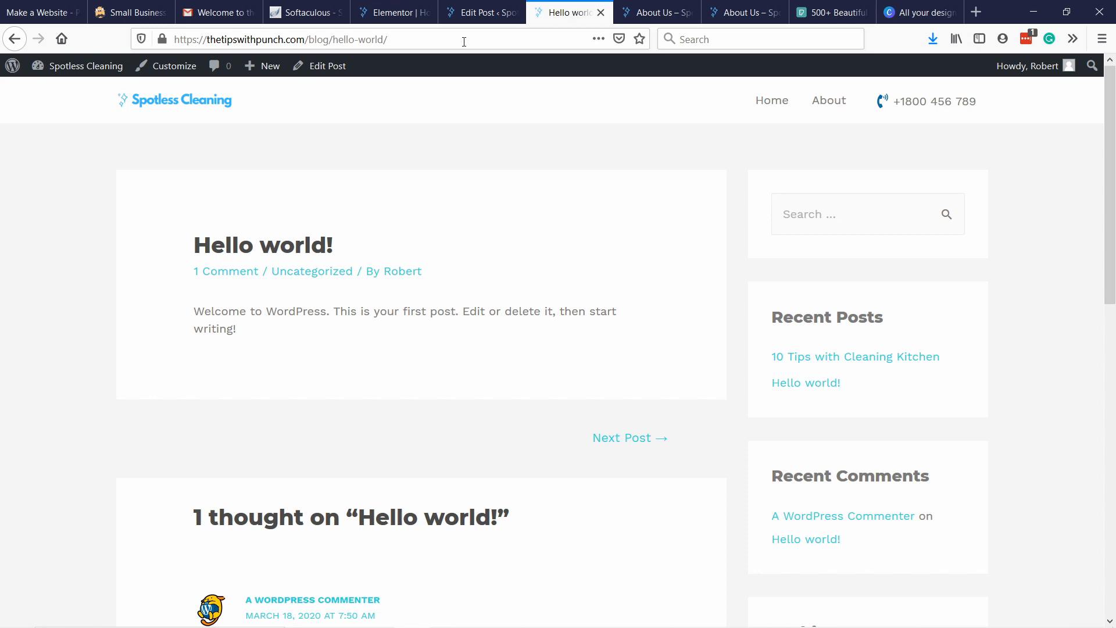
# Open the site's Reading settings in the post editor's browser tab and check the page choices for the homepage and posts page.
pyautogui.click(466, 17)
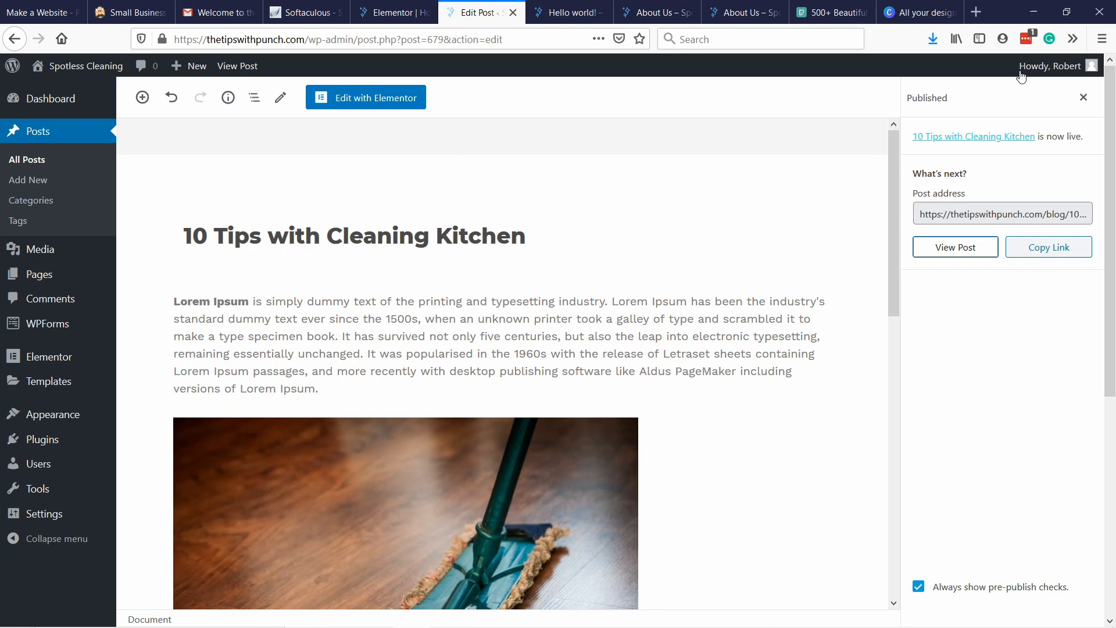
pyautogui.moveTo(73, 418)
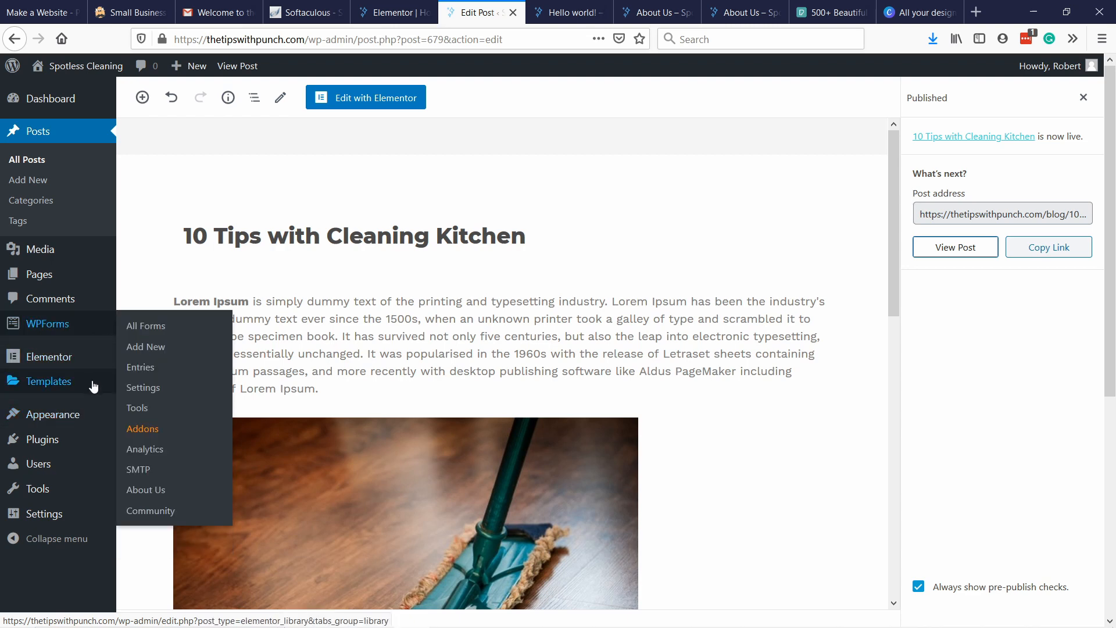
pyautogui.moveTo(42, 526)
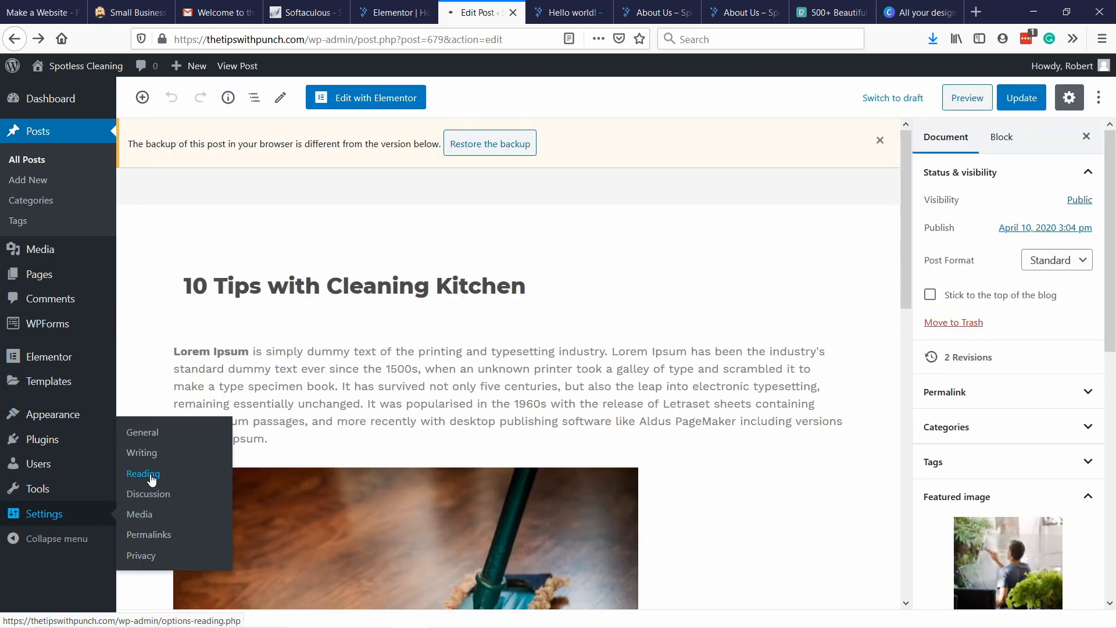
pyautogui.click(150, 473)
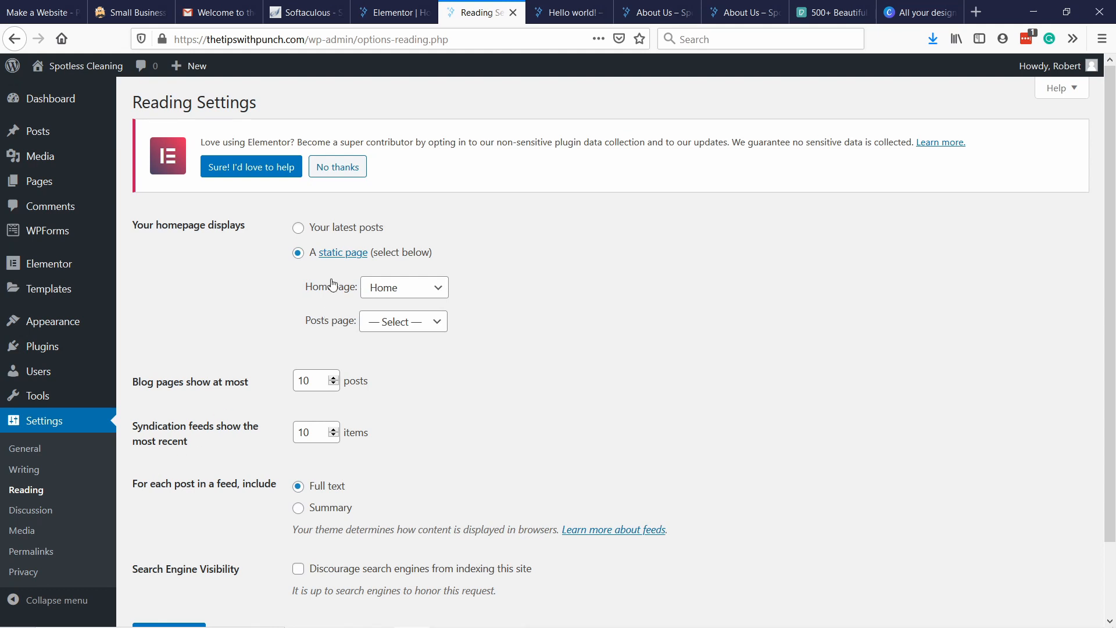
pyautogui.click(403, 293)
pyautogui.click(538, 292)
pyautogui.click(367, 321)
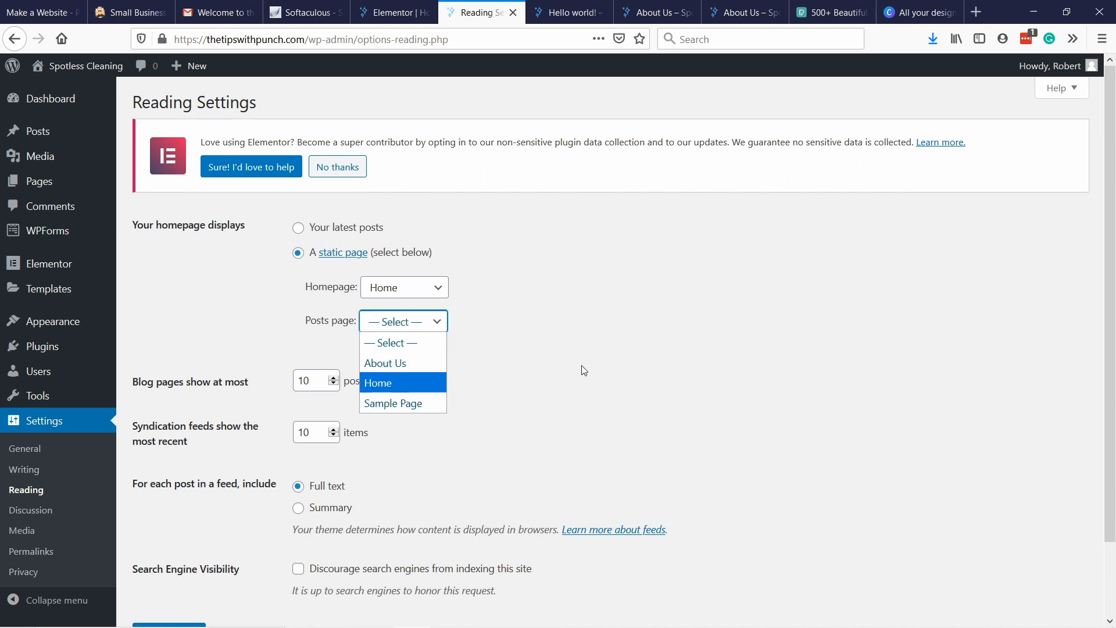
pyautogui.click(590, 341)
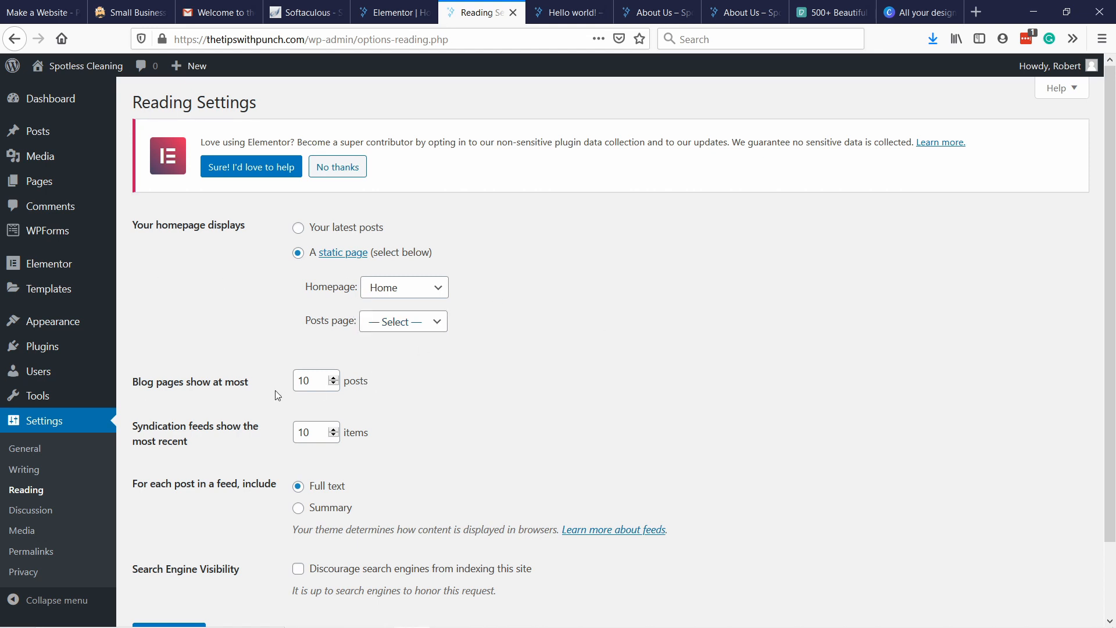
# Create a new page titled "Blog" in a separate browser tab and publish it.
pyautogui.moveTo(47, 182)
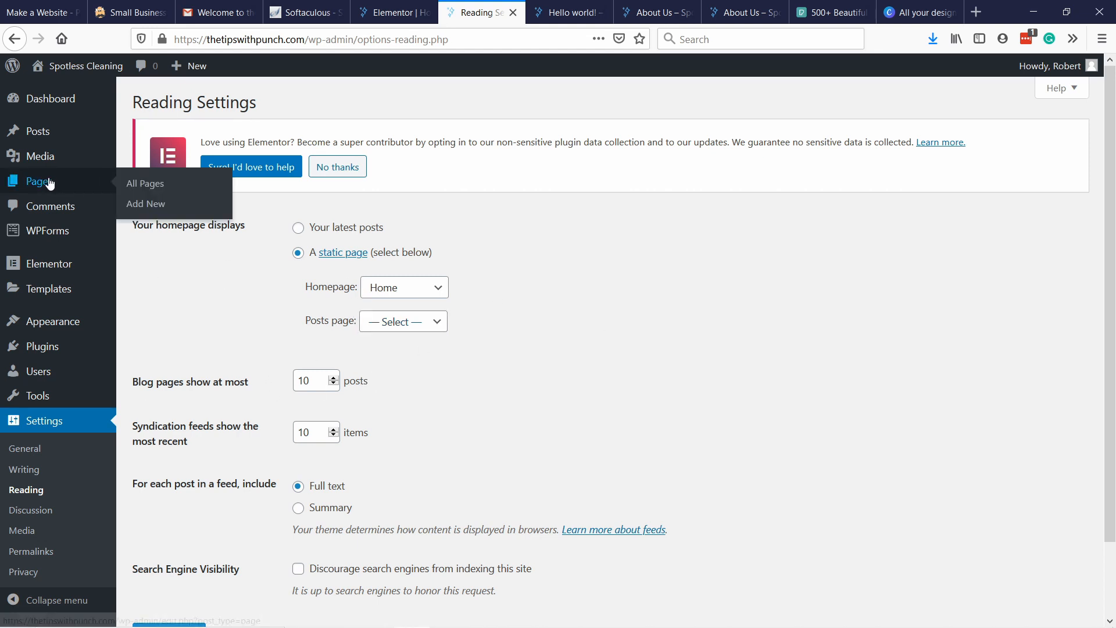
pyautogui.rightClick(144, 208)
pyautogui.click(172, 216)
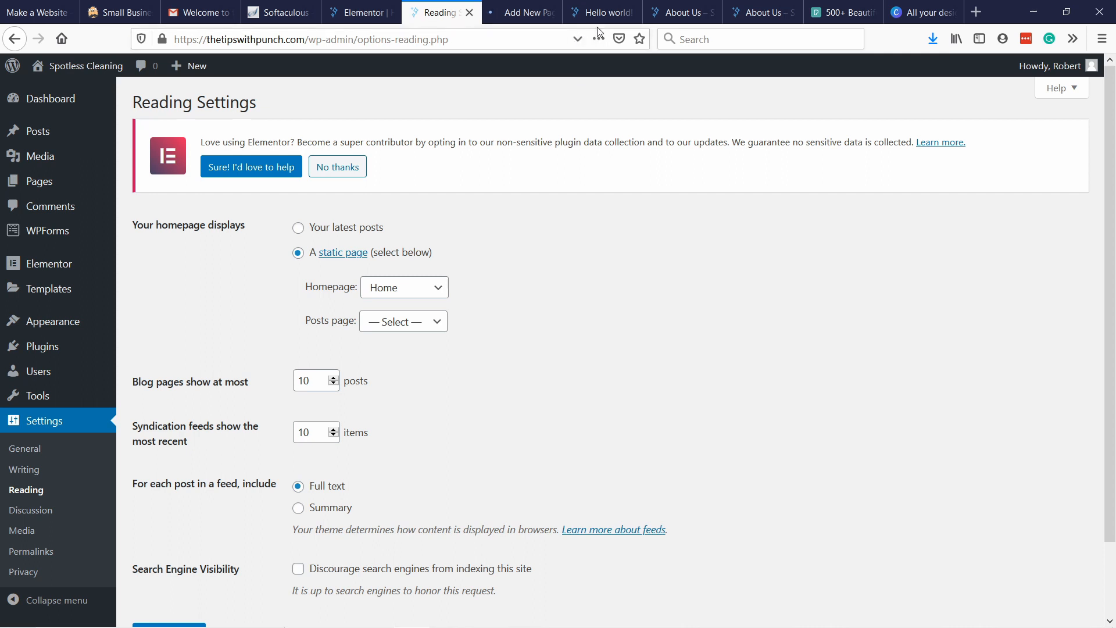
pyautogui.click(511, 12)
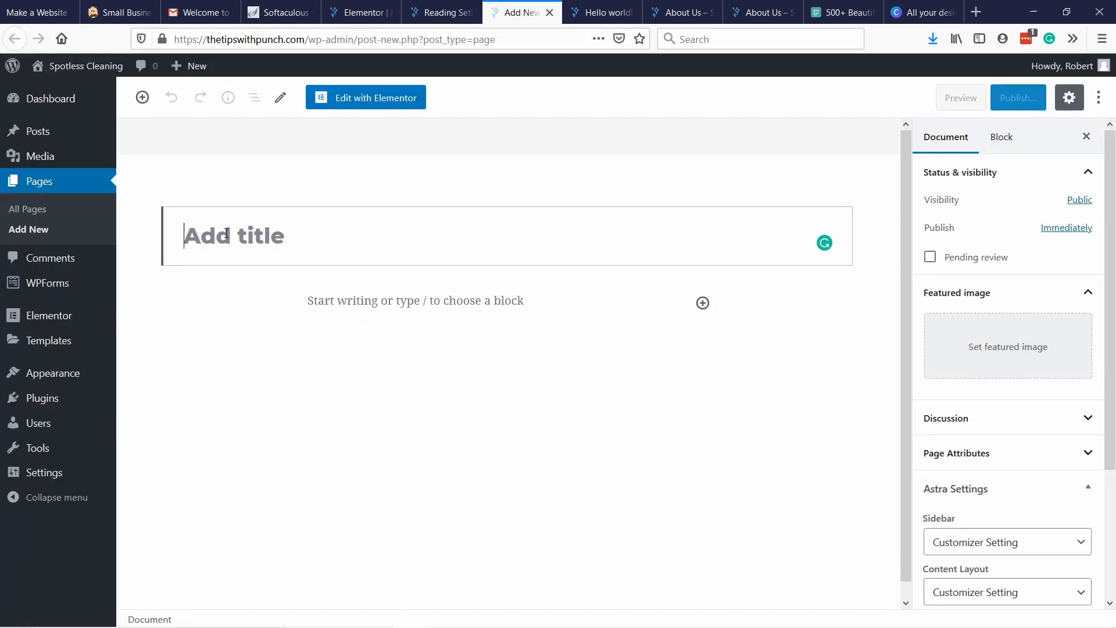
pyautogui.write('Blog')
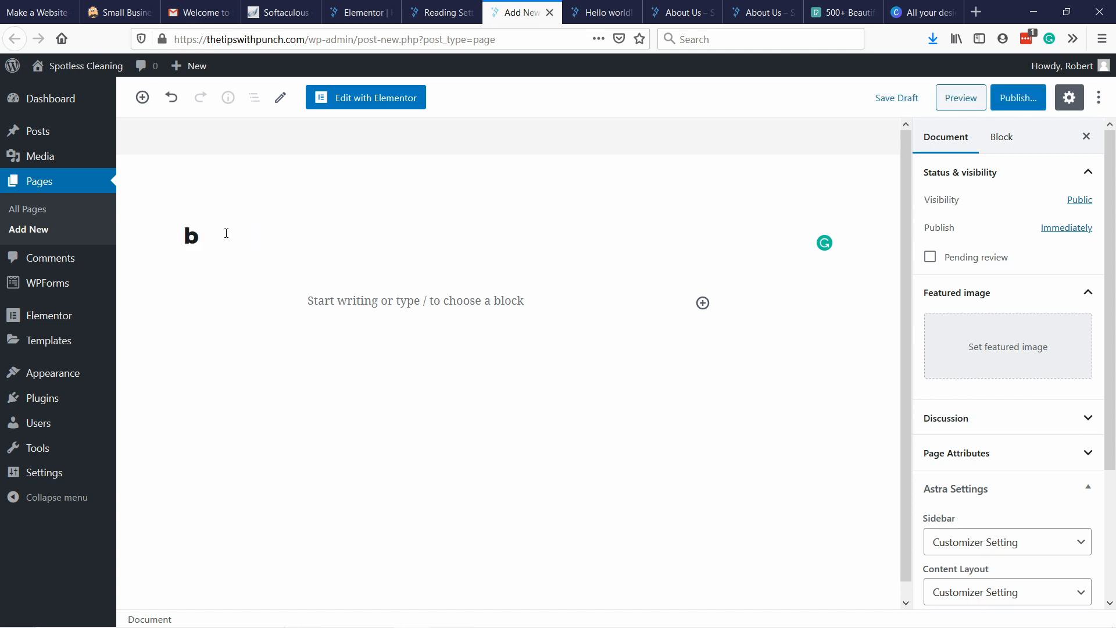
pyautogui.click(516, 189)
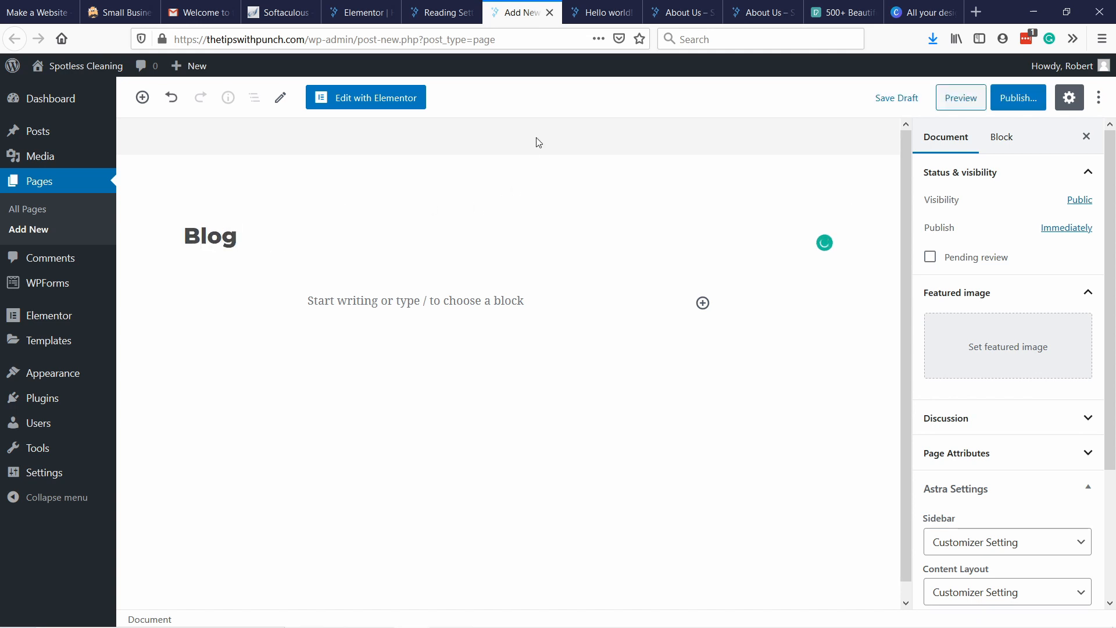
pyautogui.click(1018, 99)
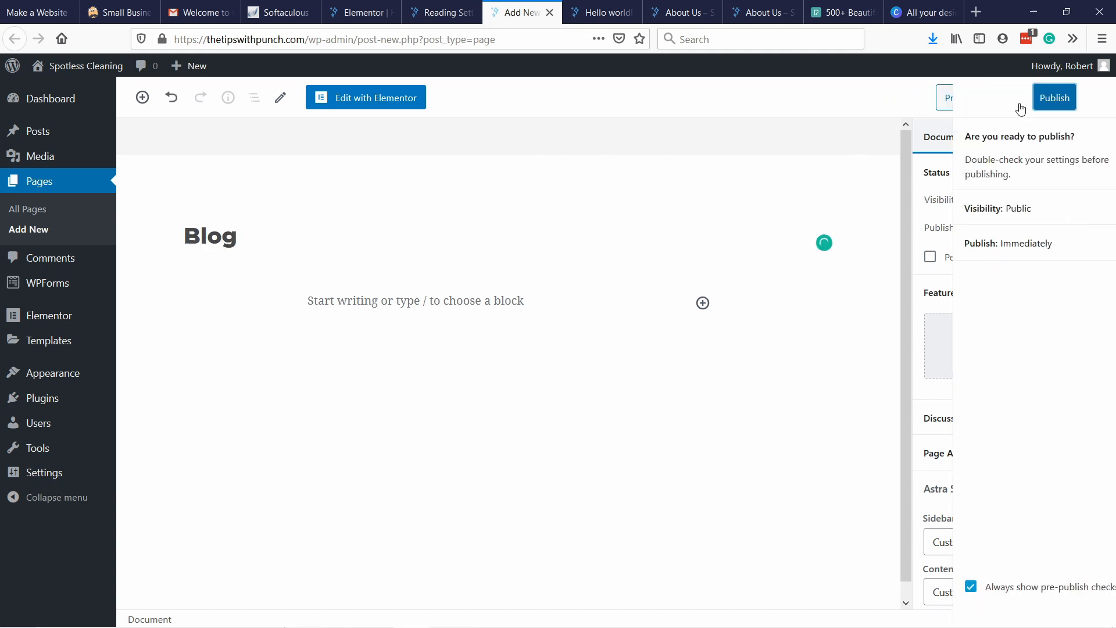
pyautogui.click(1020, 100)
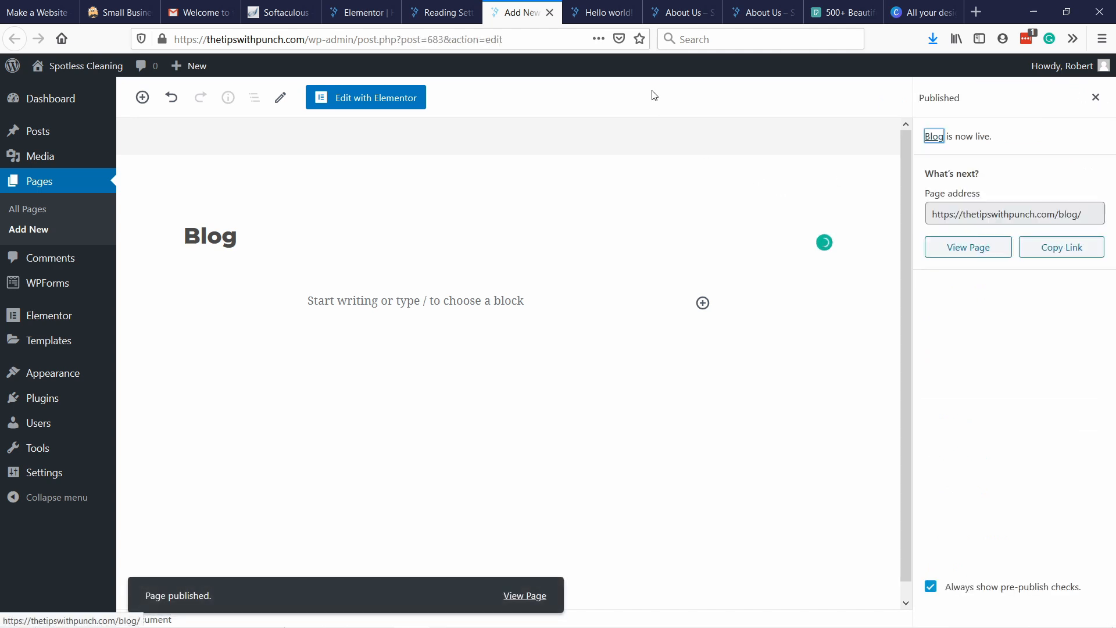
# Reload the Reading settings, set the posts page to Blog and save the changes.
pyautogui.click(441, 12)
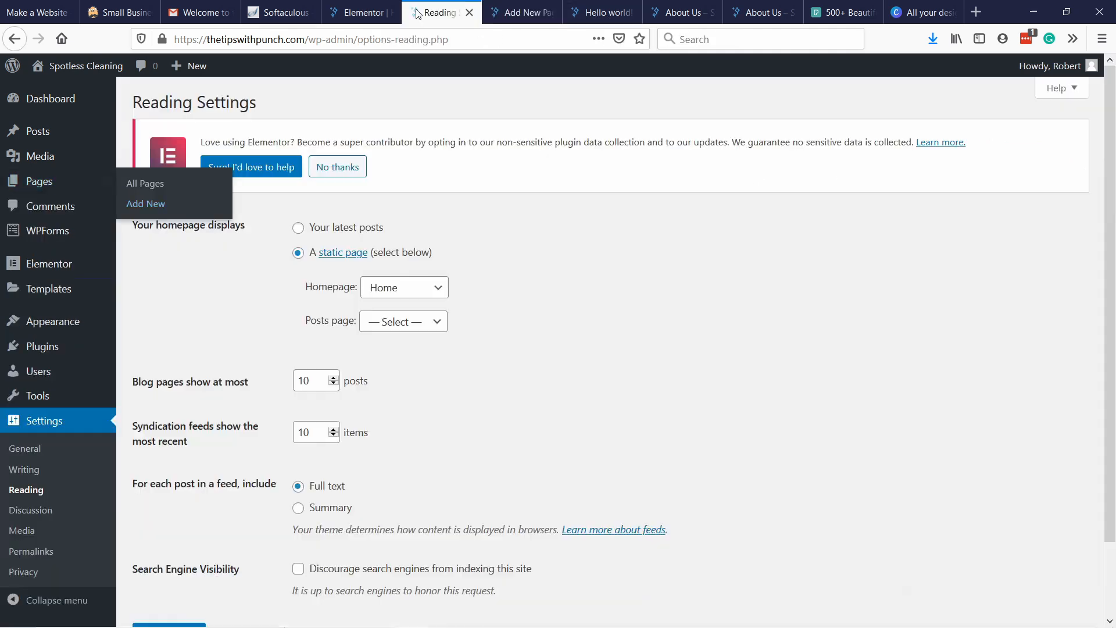
pyautogui.scroll(-2, 469, 224)
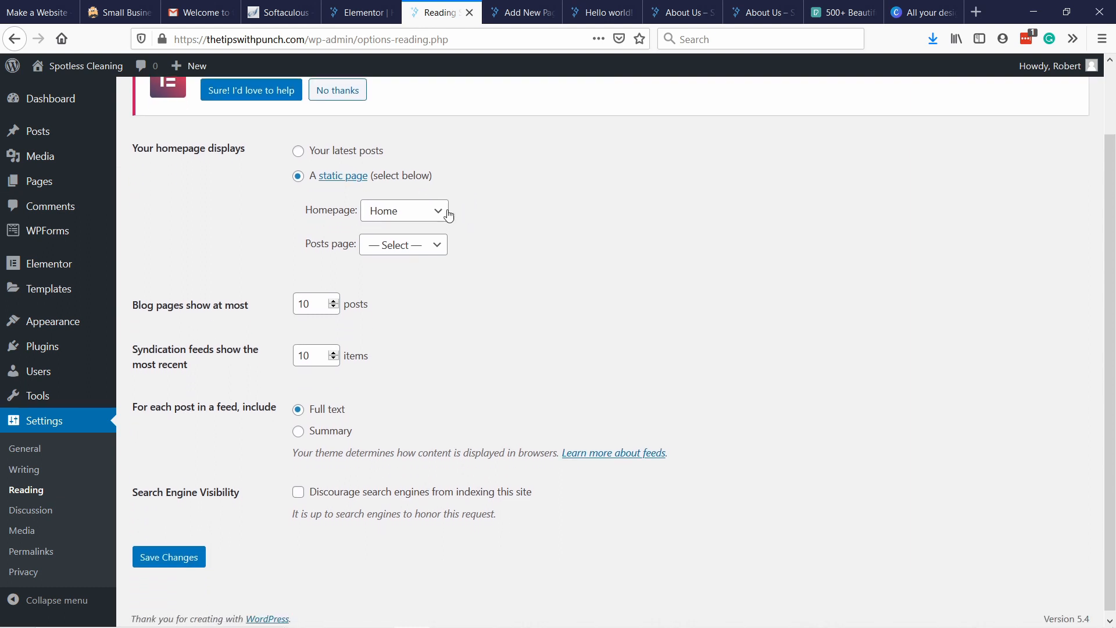
pyautogui.click(423, 245)
pyautogui.click(423, 245)
pyautogui.click(417, 40)
pyautogui.press('Return')
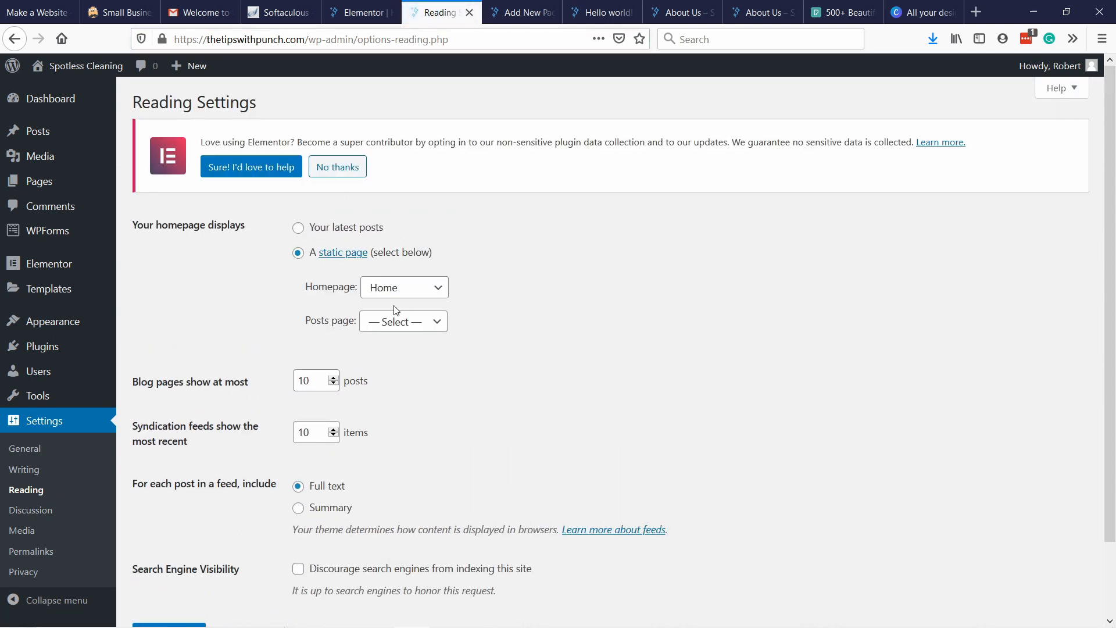
pyautogui.click(378, 322)
pyautogui.click(401, 382)
pyautogui.scroll(-3, 521, 379)
pyautogui.click(187, 552)
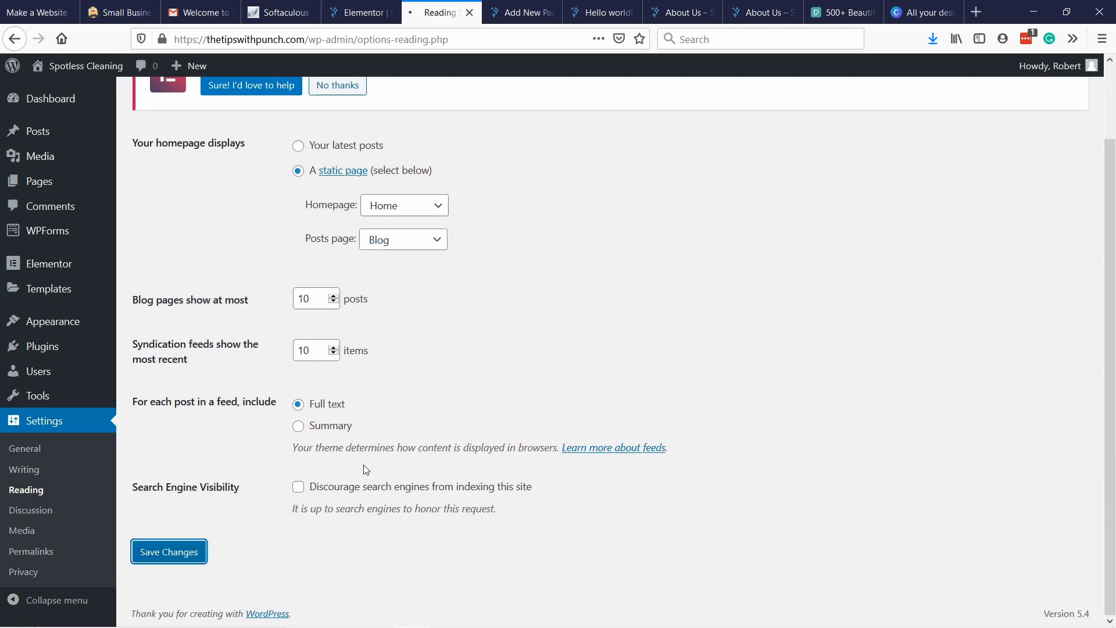
# Open the published Blog page in a new browser tab and examine its post listing and sidebar sections.
pyautogui.click(521, 16)
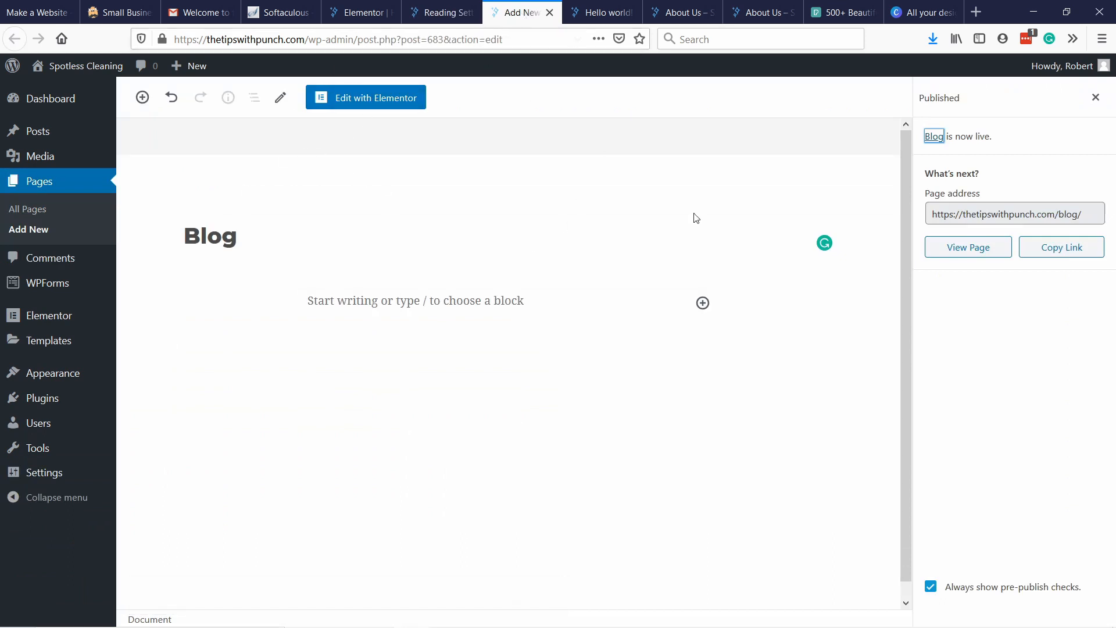
pyautogui.rightClick(951, 251)
pyautogui.click(982, 259)
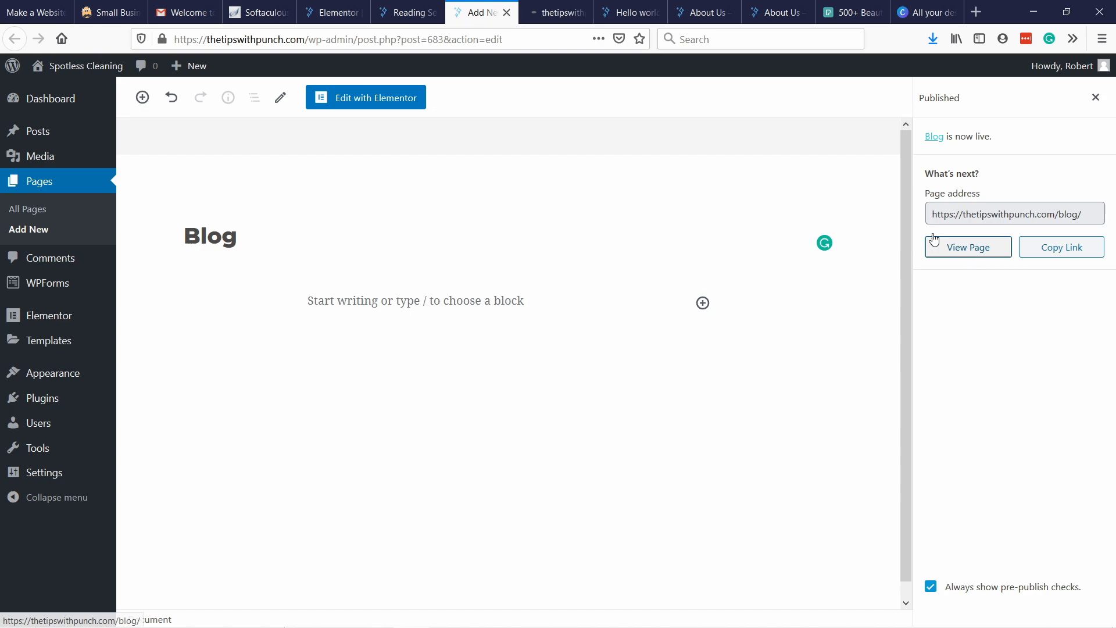
pyautogui.click(541, 13)
pyautogui.scroll(-10, 444, 145)
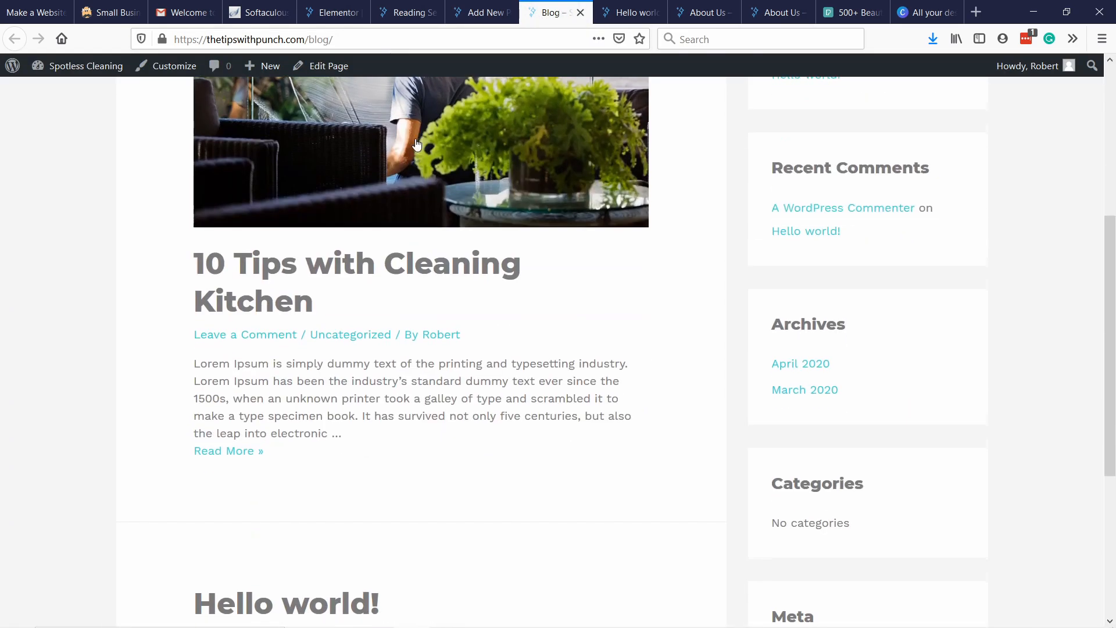
pyautogui.scroll(5, 296, 204)
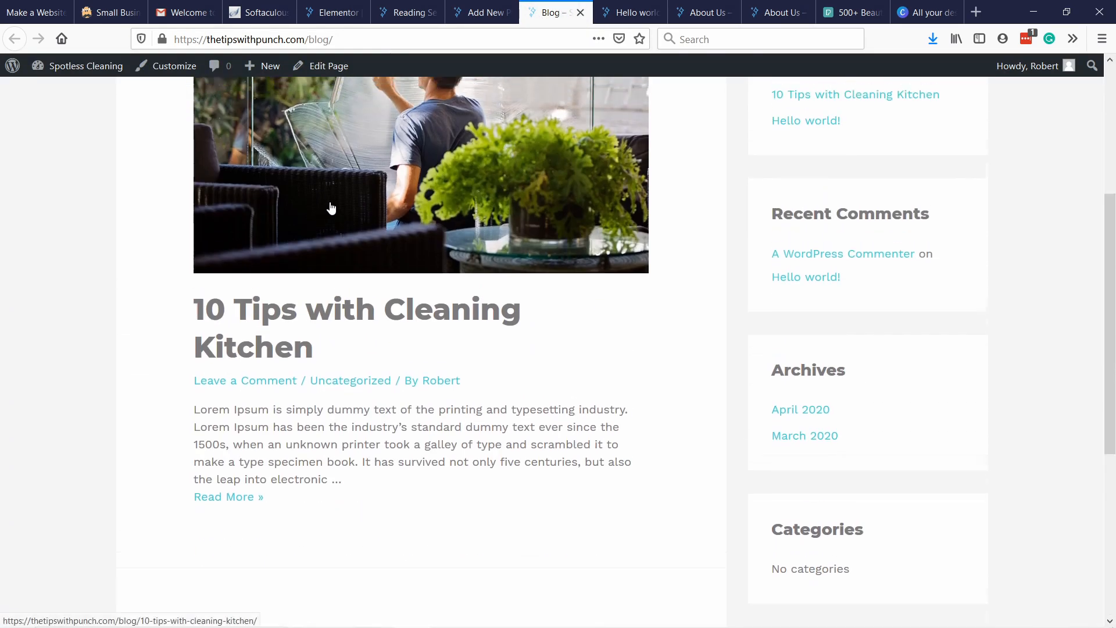
pyautogui.scroll(-5, 339, 173)
pyautogui.scroll(10, 304, 351)
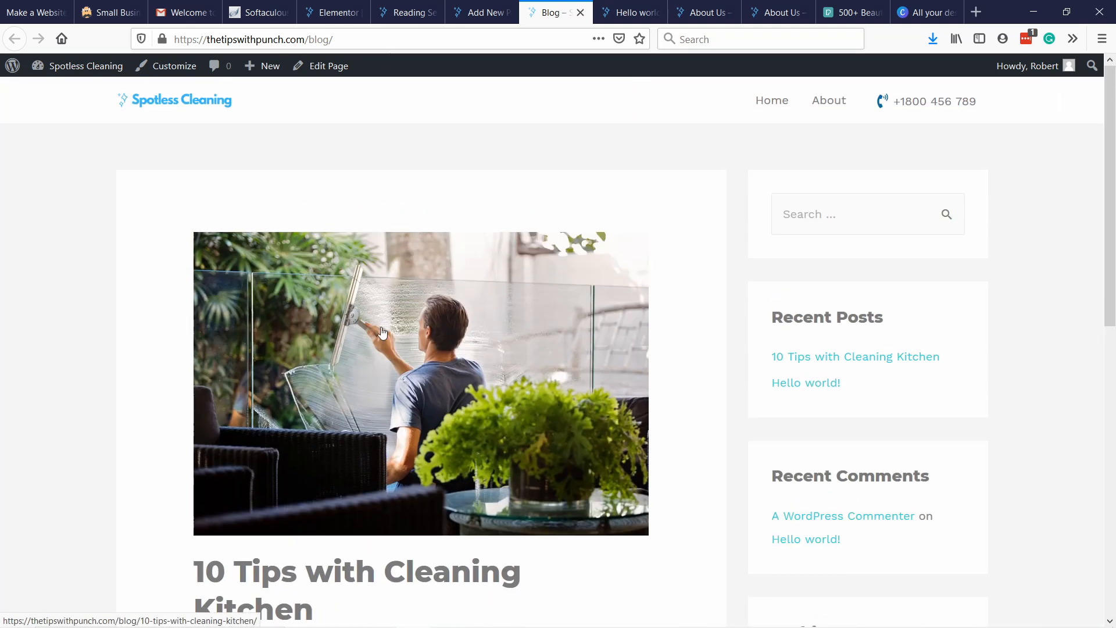
pyautogui.scroll(-4, 317, 229)
pyautogui.scroll(4, 312, 229)
pyautogui.scroll(-6, 834, 411)
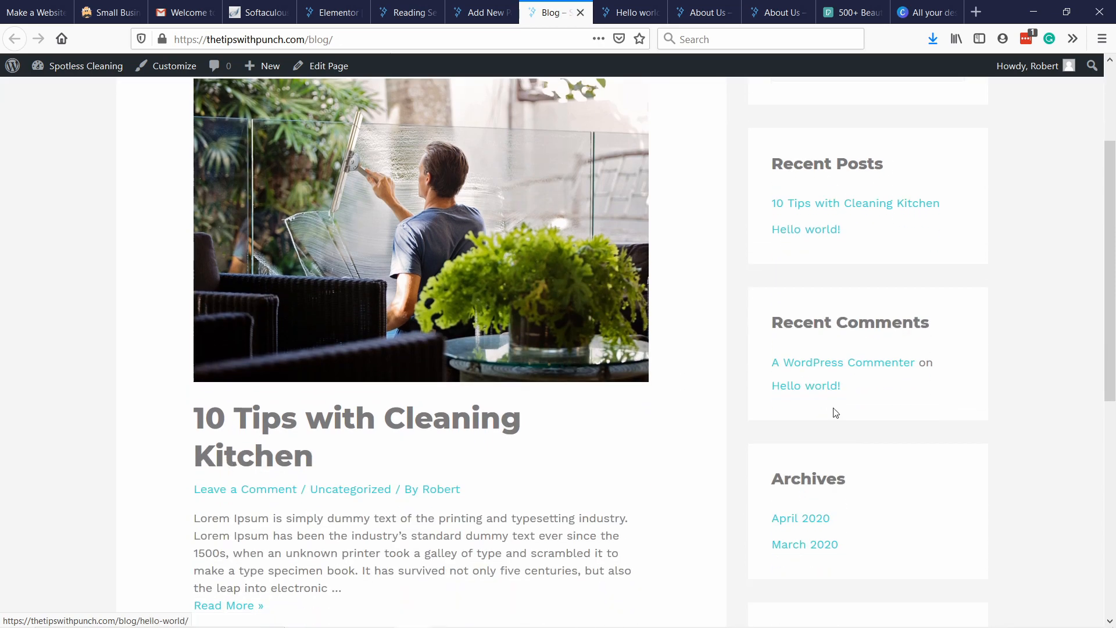
pyautogui.scroll(5, 864, 383)
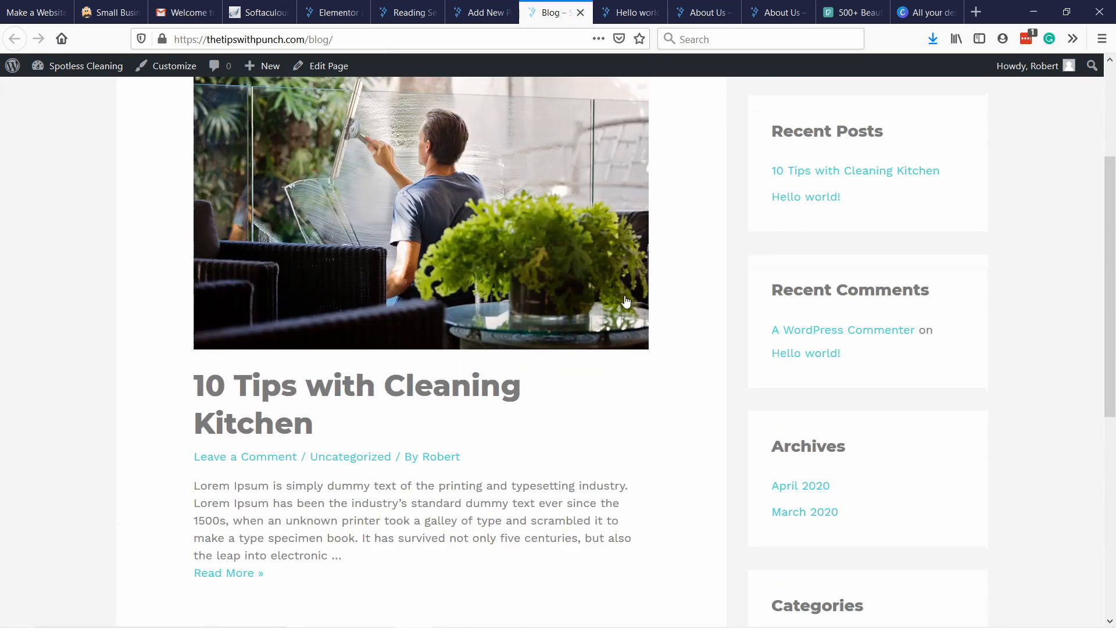
# Open the site's Widgets management page in the browser tab that holds the Blog page's editor.
pyautogui.click(487, 14)
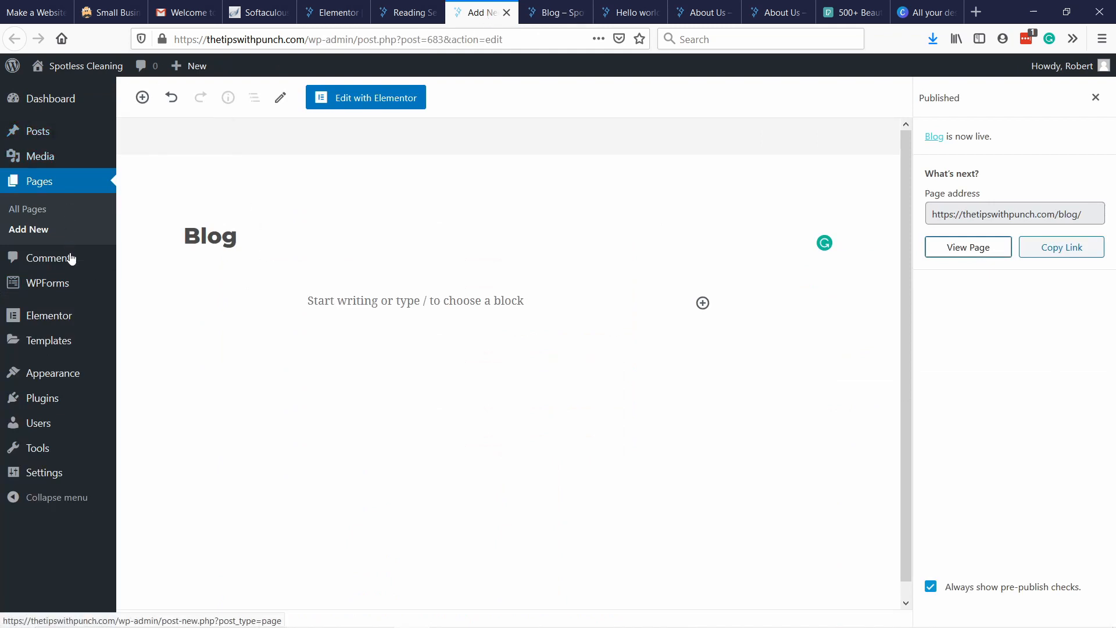
pyautogui.moveTo(70, 374)
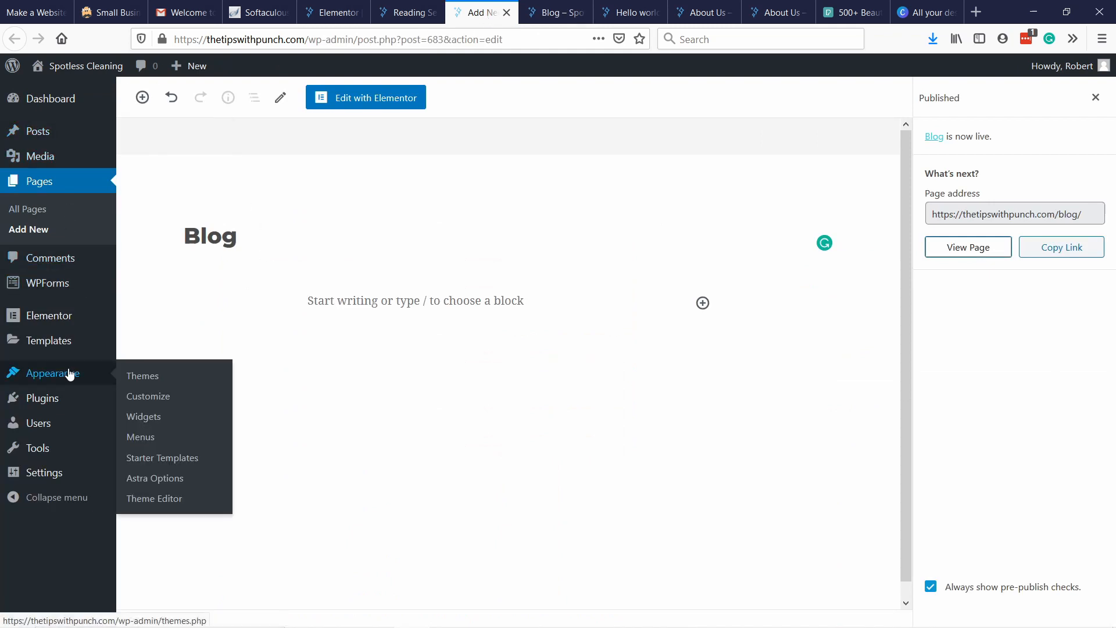
pyautogui.click(146, 419)
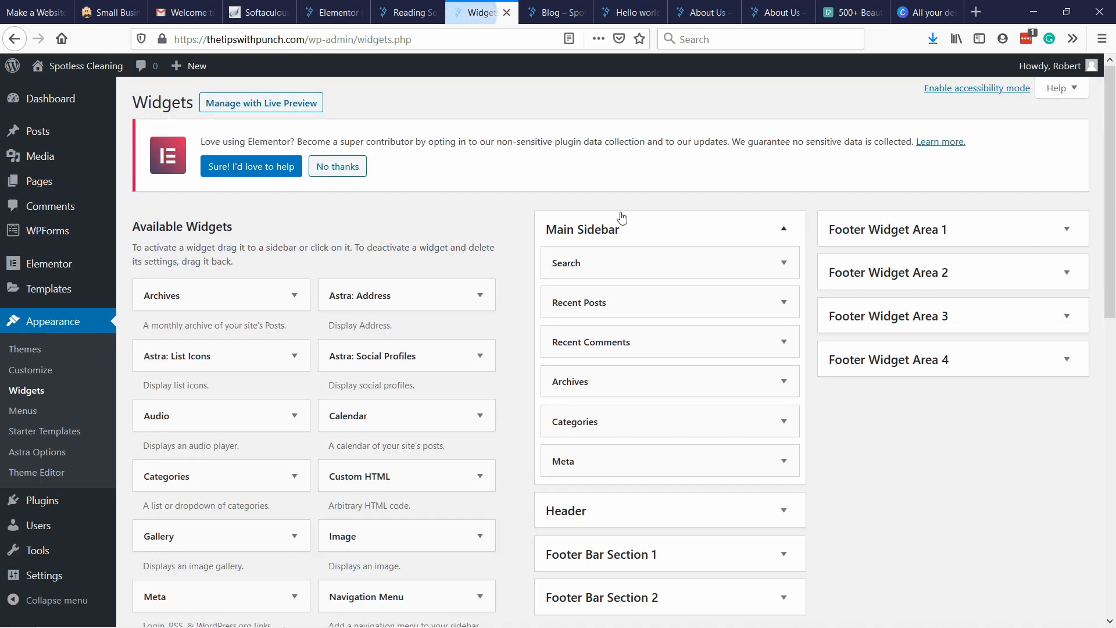
# Compare the sections in the published Blog page's sidebar with the widgets listed under Main Sidebar.
pyautogui.click(409, 13)
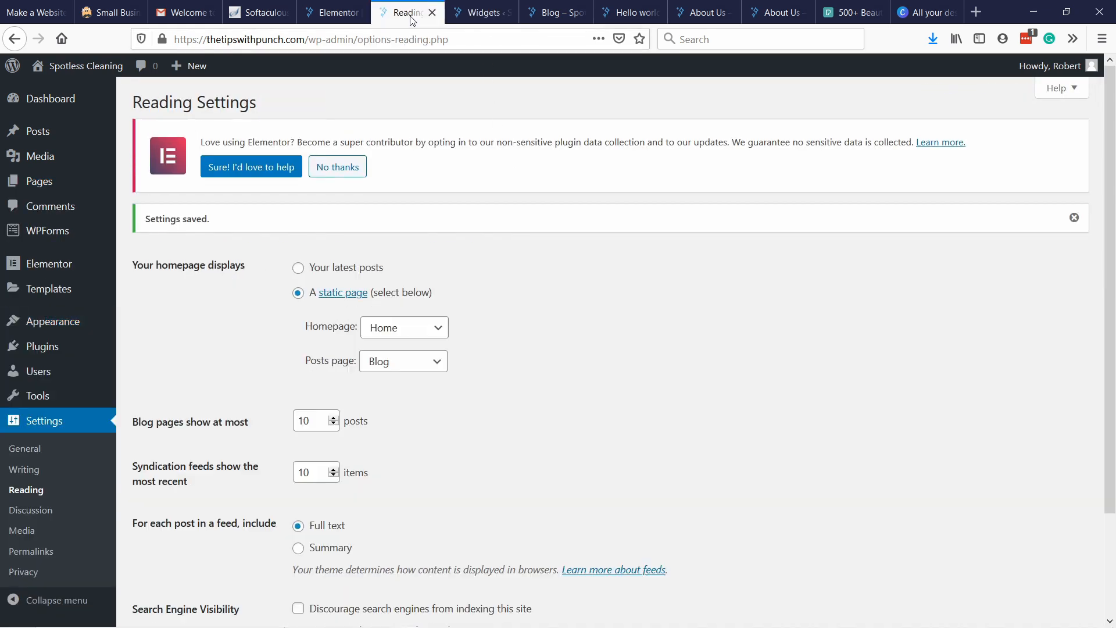
pyautogui.click(554, 14)
pyautogui.scroll(-2, 845, 338)
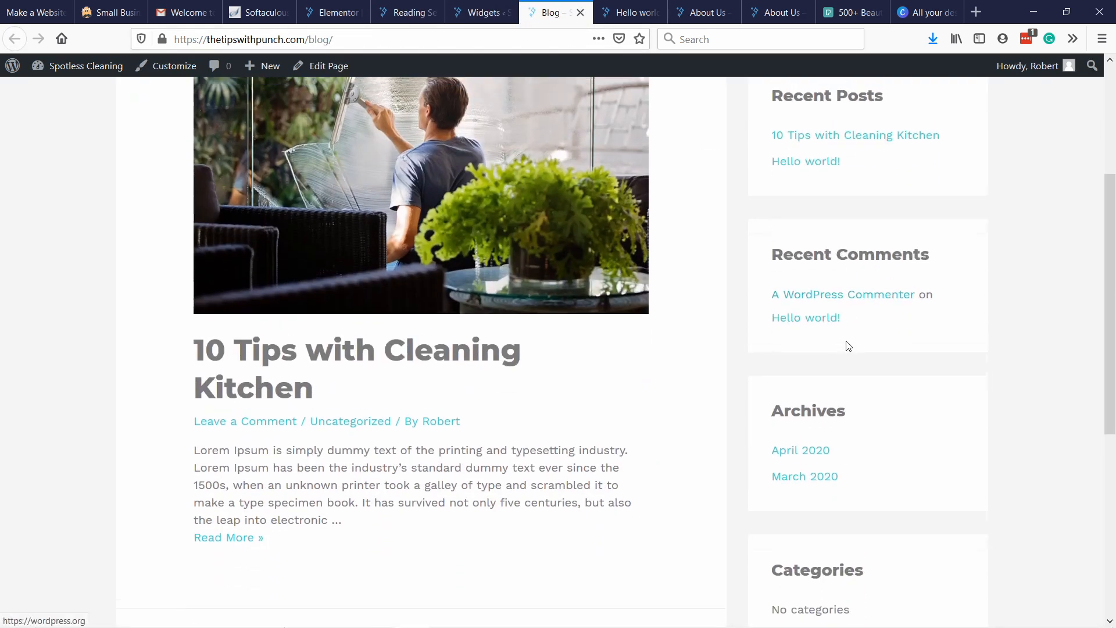
pyautogui.scroll(2, 846, 342)
pyautogui.click(477, 20)
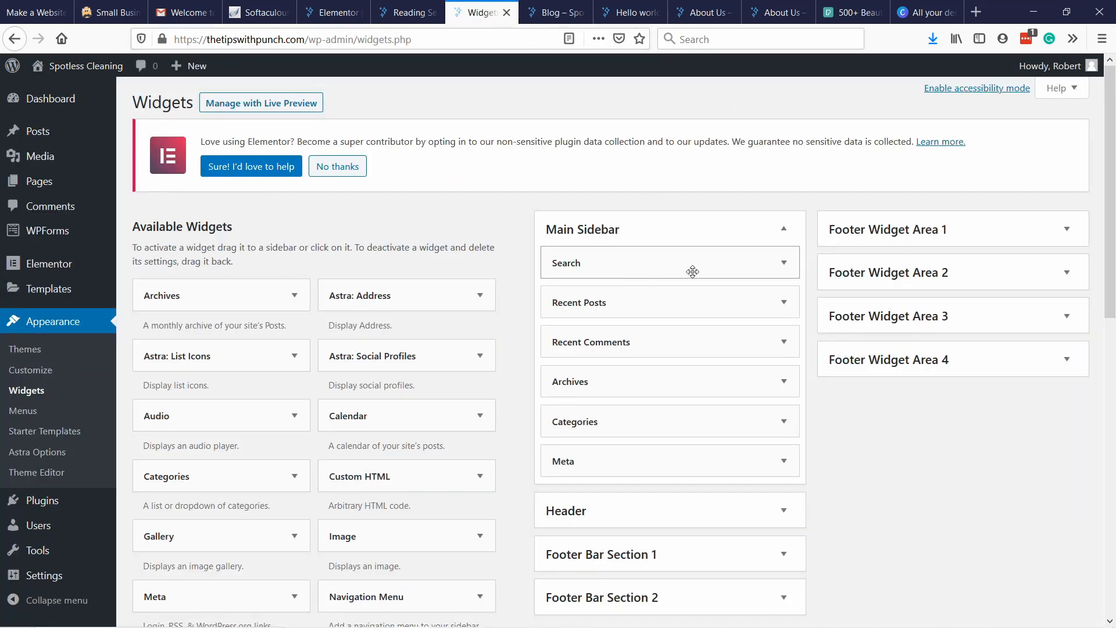
pyautogui.click(549, 13)
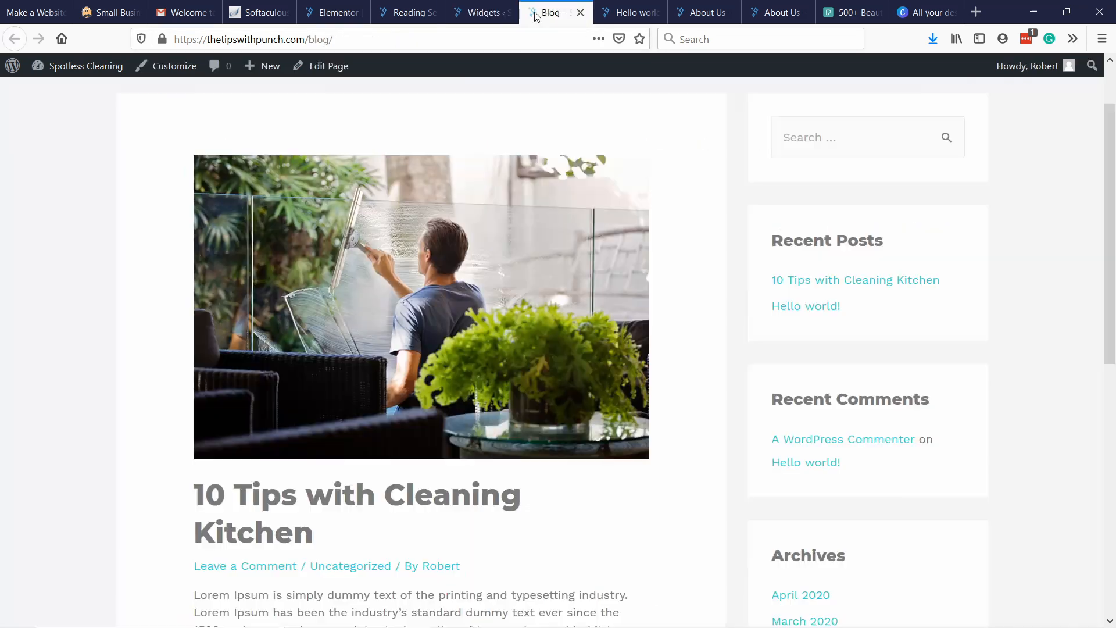
pyautogui.scroll(2, 869, 287)
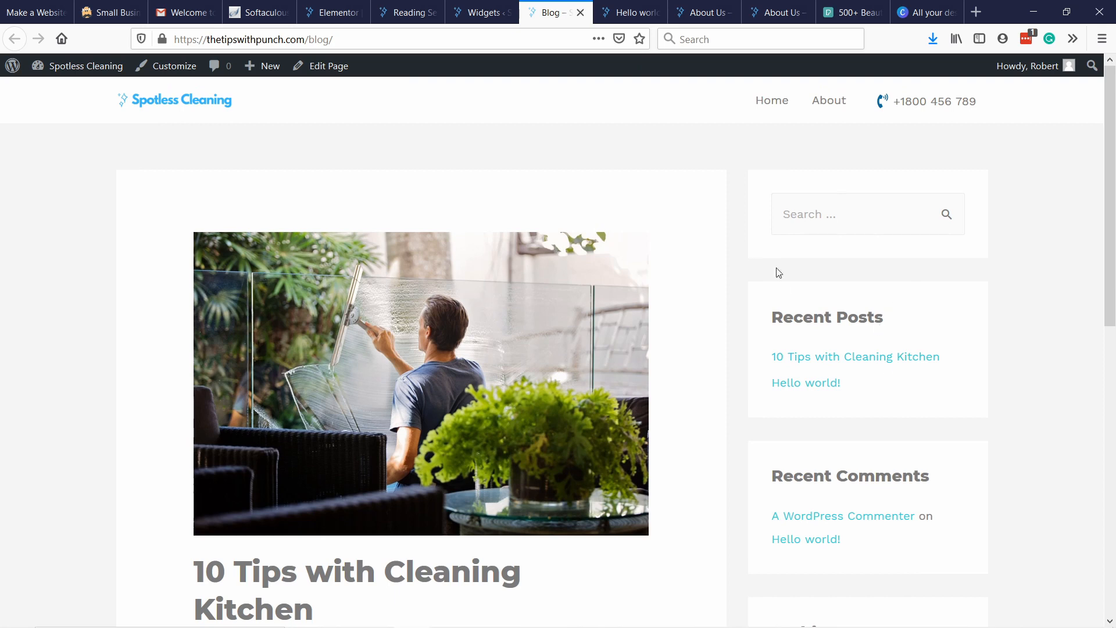
# Delete the Recent Comments and Archives widgets from the Main Sidebar.
pyautogui.click(467, 14)
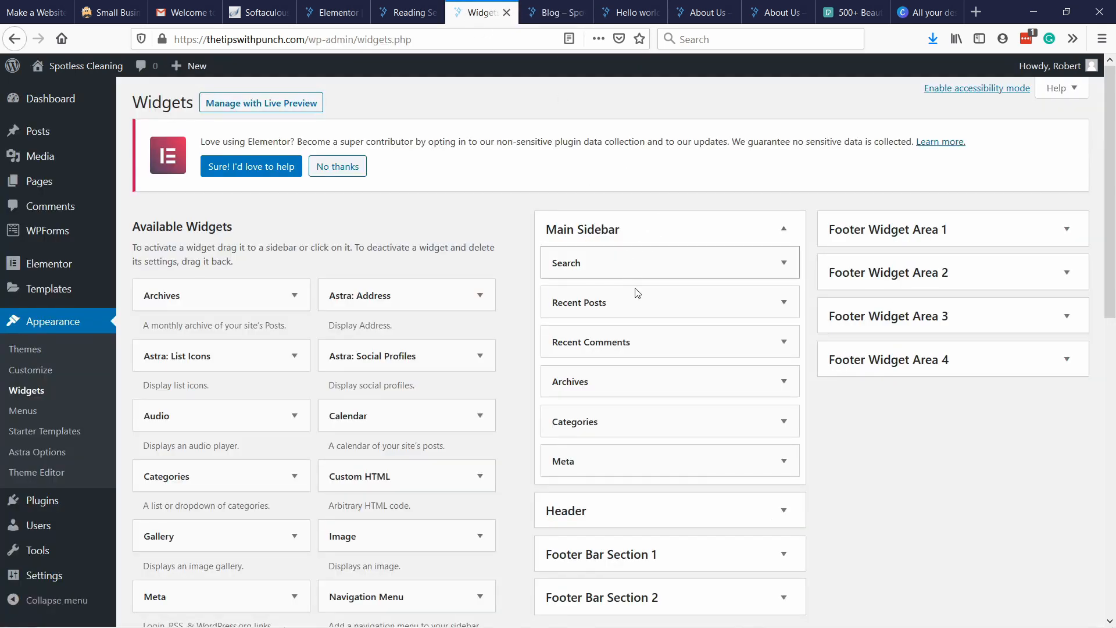
pyautogui.click(782, 342)
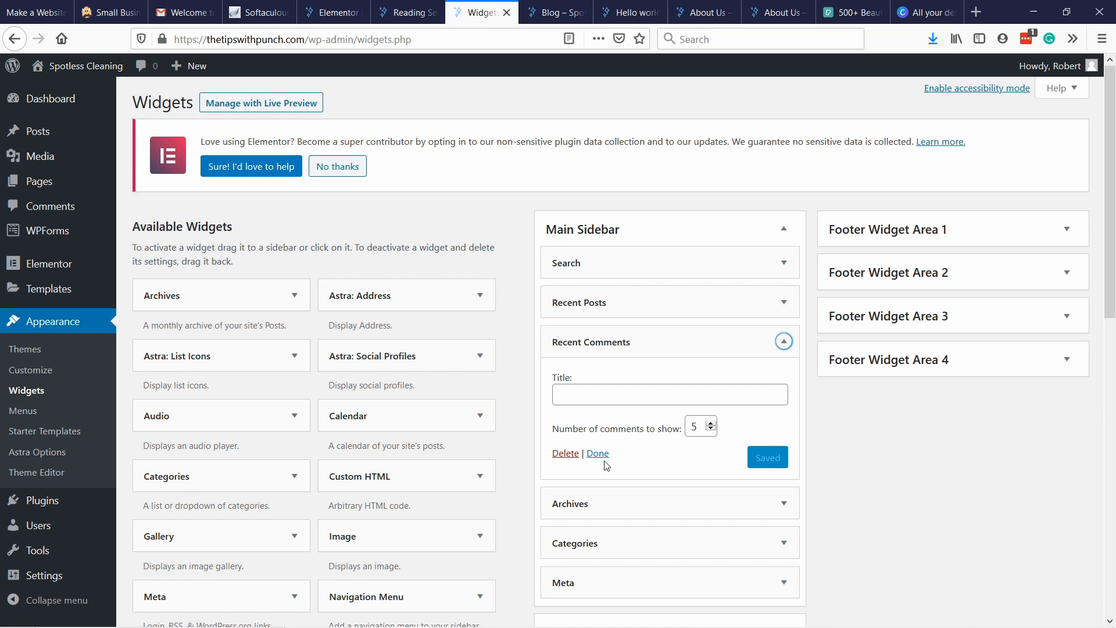
pyautogui.click(566, 459)
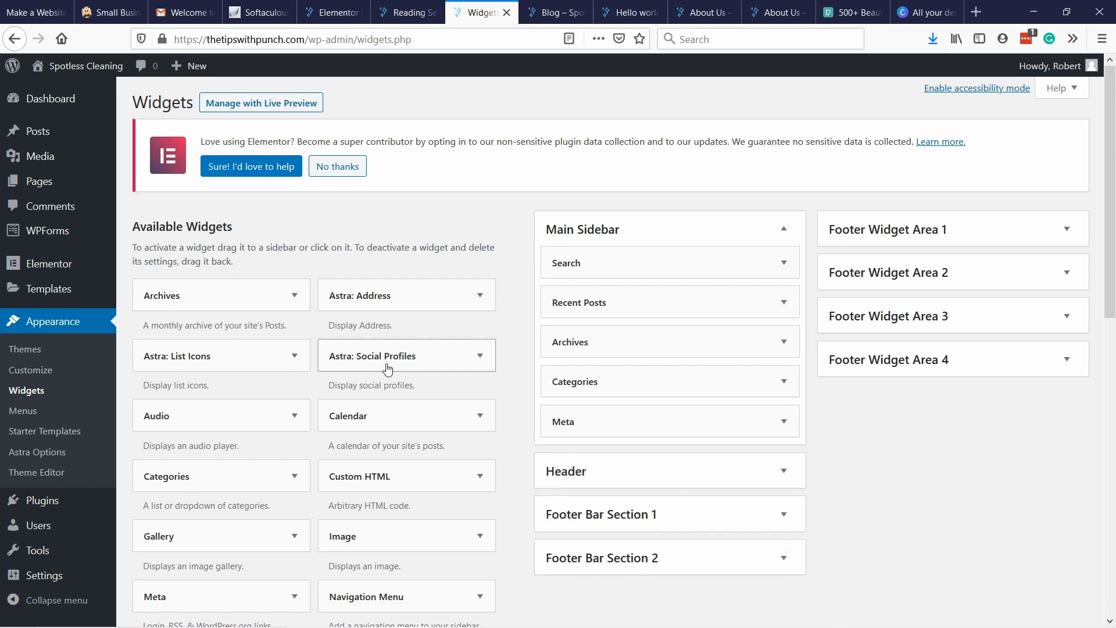
pyautogui.click(784, 342)
pyautogui.click(567, 463)
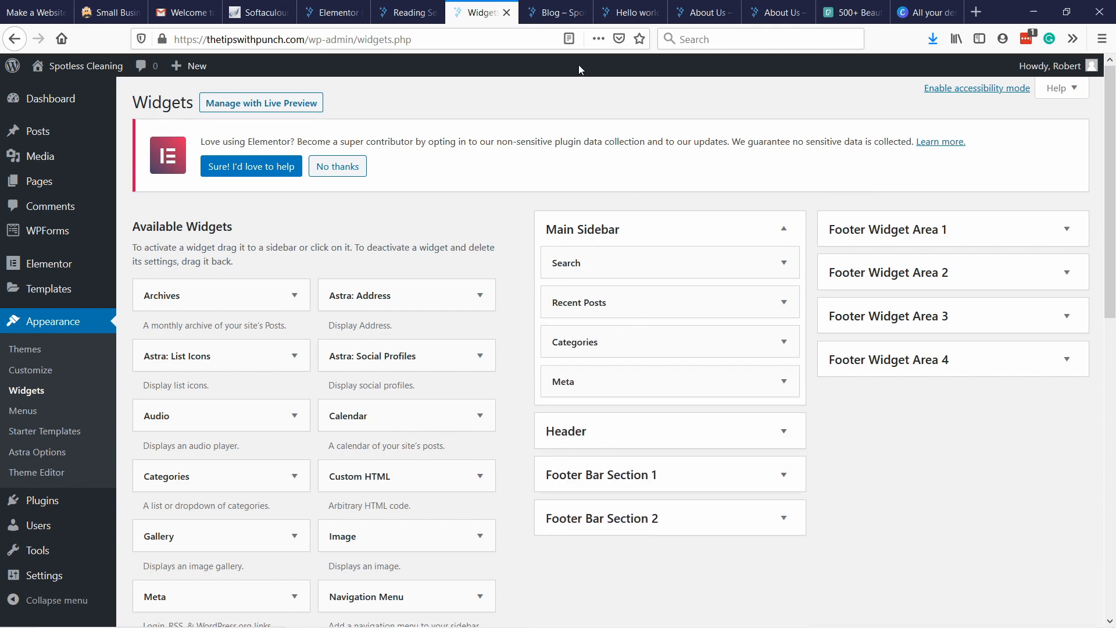
# Check the remaining sidebar sections on the Blog page and delete the Categories and Meta widgets from the Main Sidebar.
pyautogui.click(555, 15)
pyautogui.scroll(-5, 851, 464)
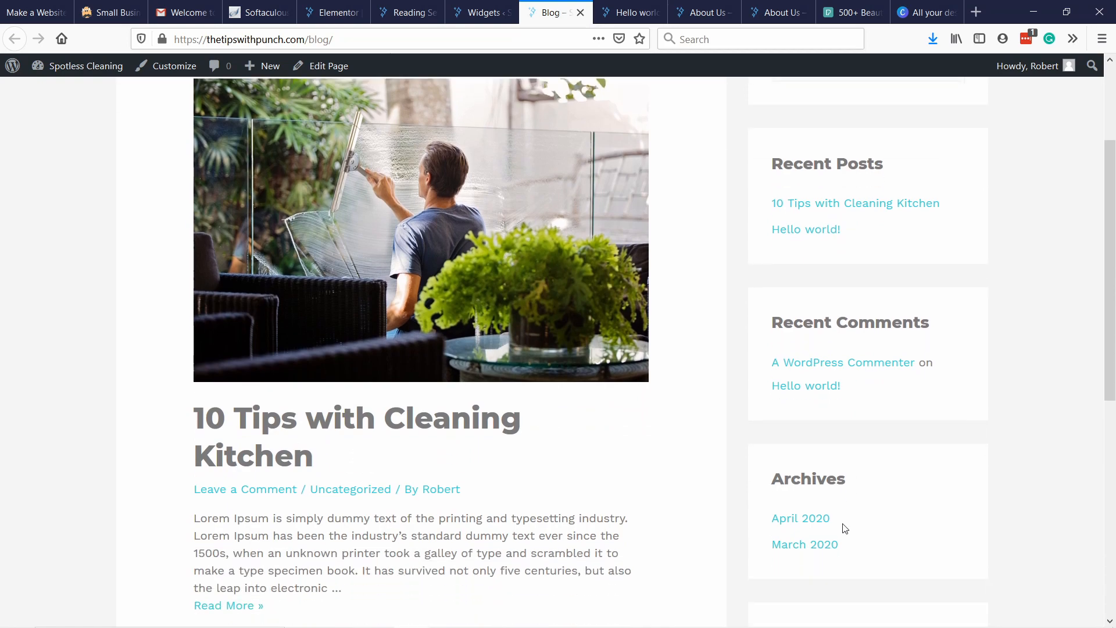
pyautogui.scroll(-4, 851, 529)
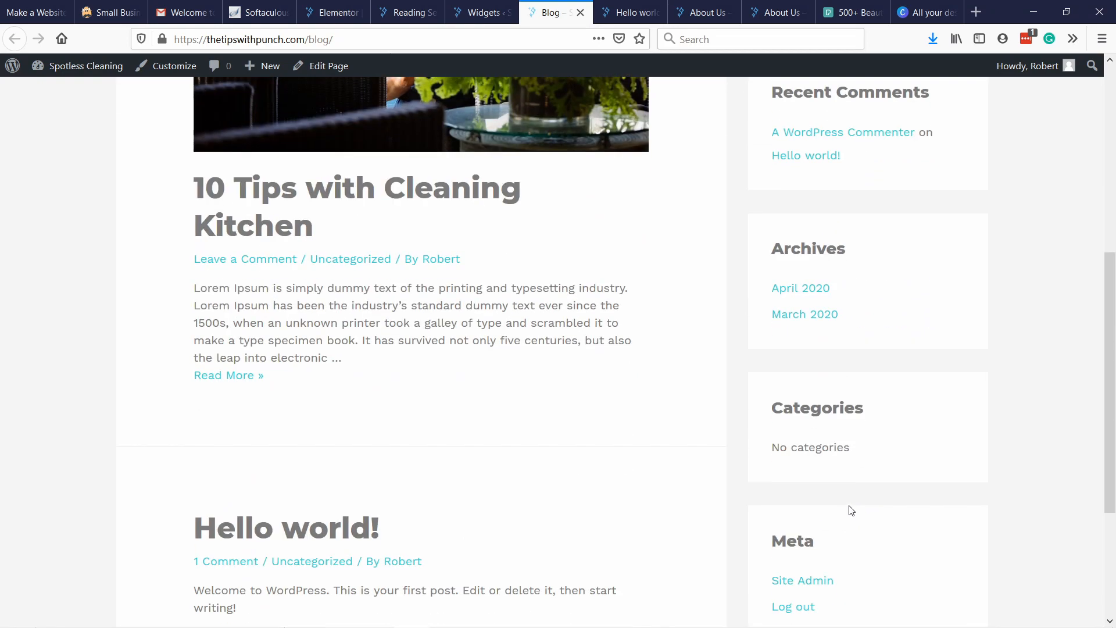
pyautogui.click(480, 13)
pyautogui.click(785, 343)
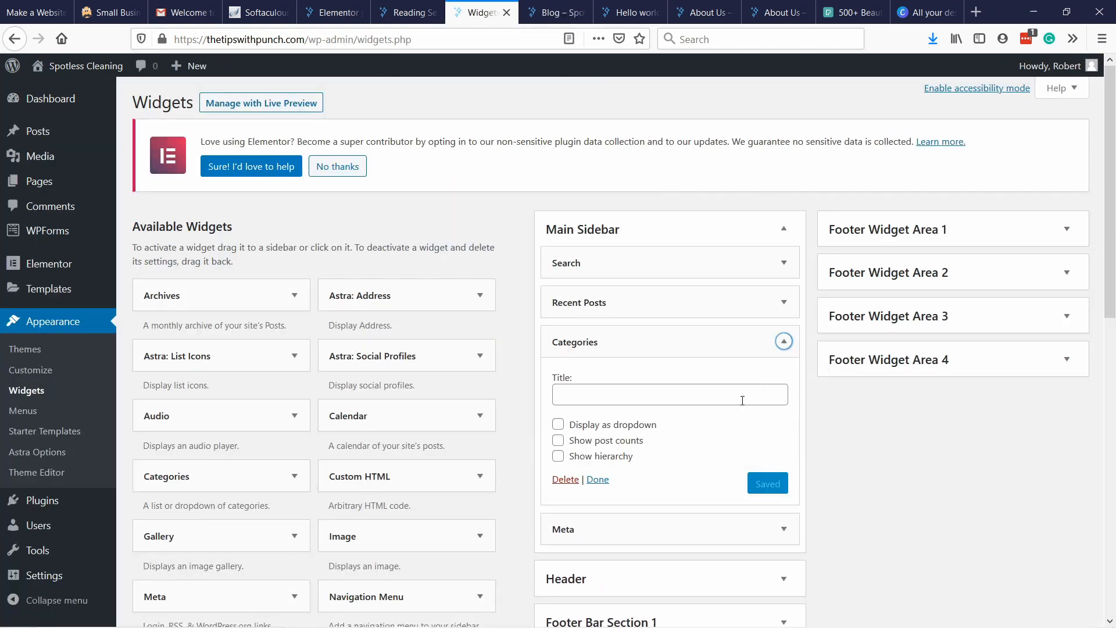
pyautogui.click(570, 484)
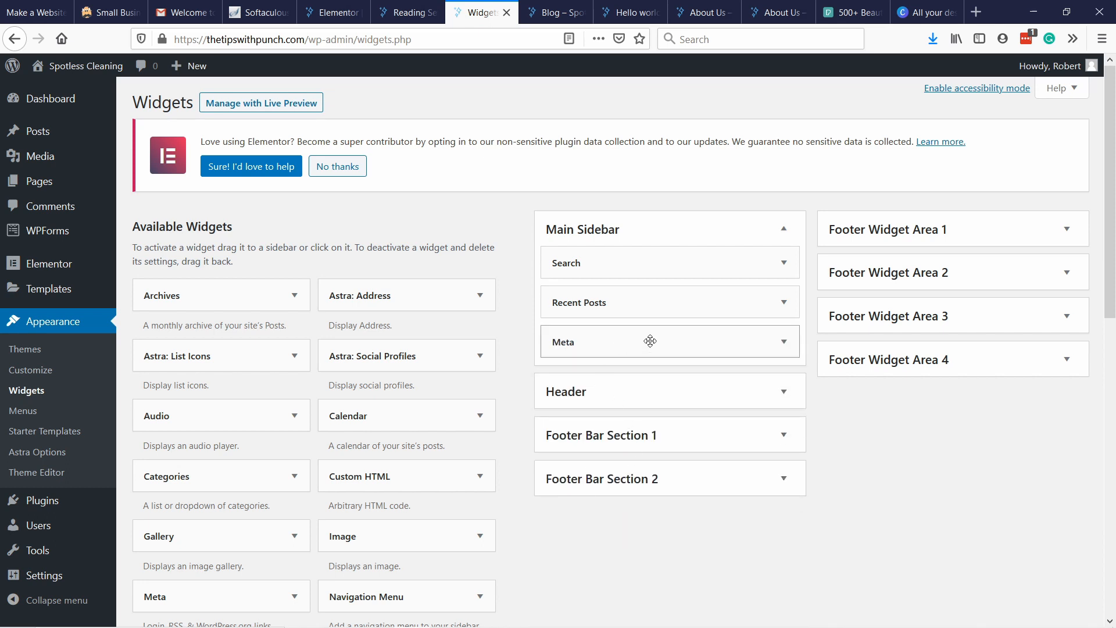
pyautogui.click(784, 343)
pyautogui.click(562, 427)
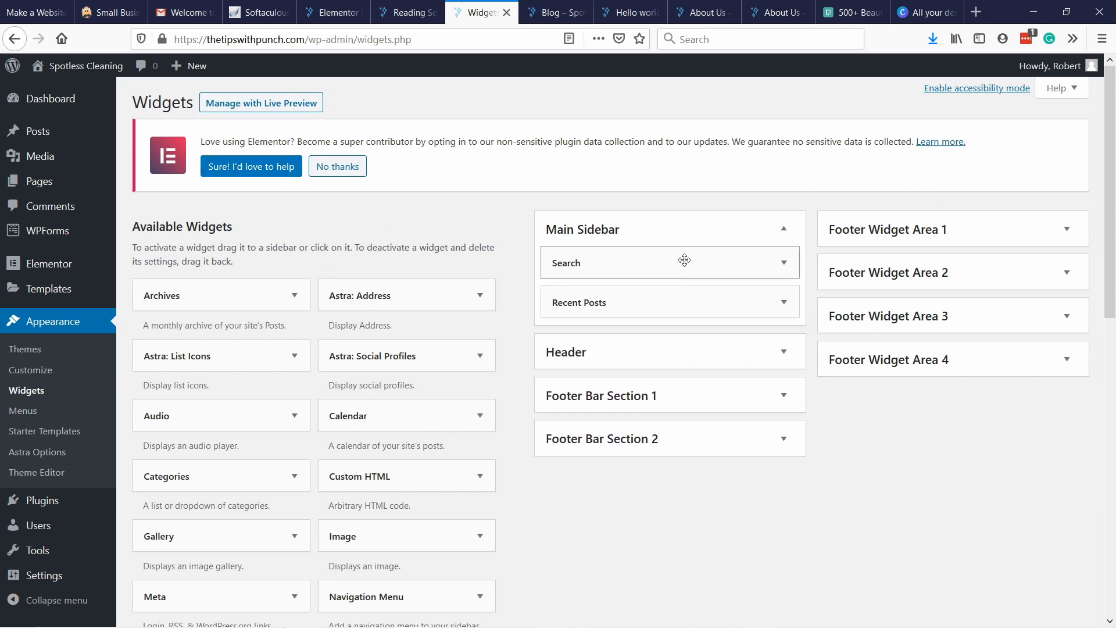
# Look through the available widgets and reload the published Blog page to check its sidebar and post listing.
pyautogui.scroll(-6, 662, 314)
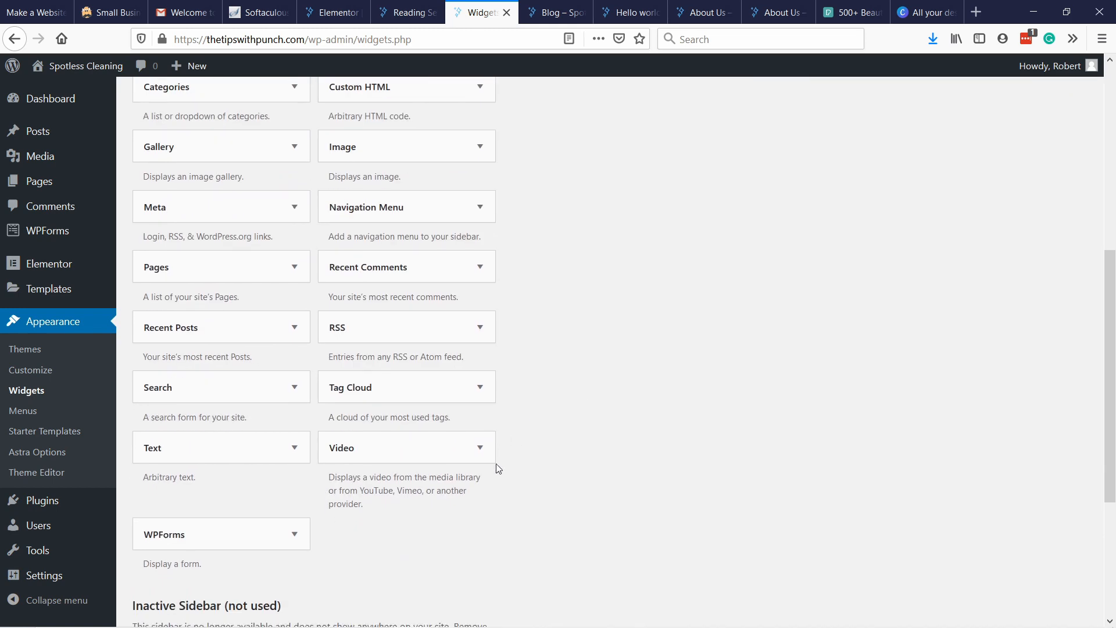
pyautogui.scroll(-3, 639, 424)
pyautogui.scroll(9, 767, 360)
pyautogui.click(552, 12)
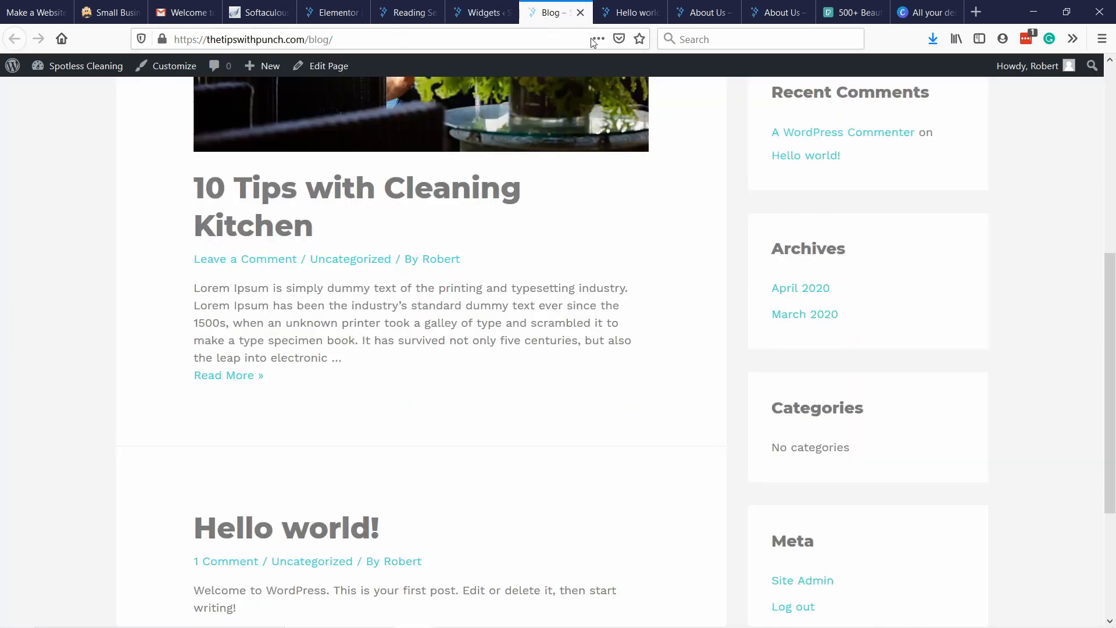
pyautogui.click(358, 39)
pyautogui.press('Return')
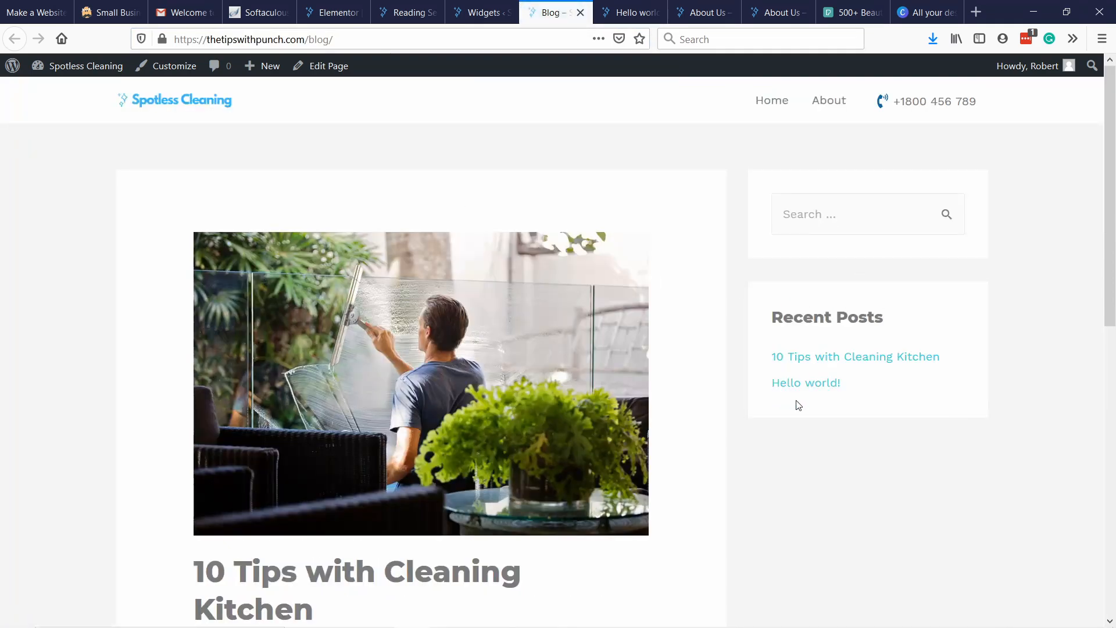
pyautogui.scroll(-10, 323, 169)
pyautogui.scroll(7, 357, 169)
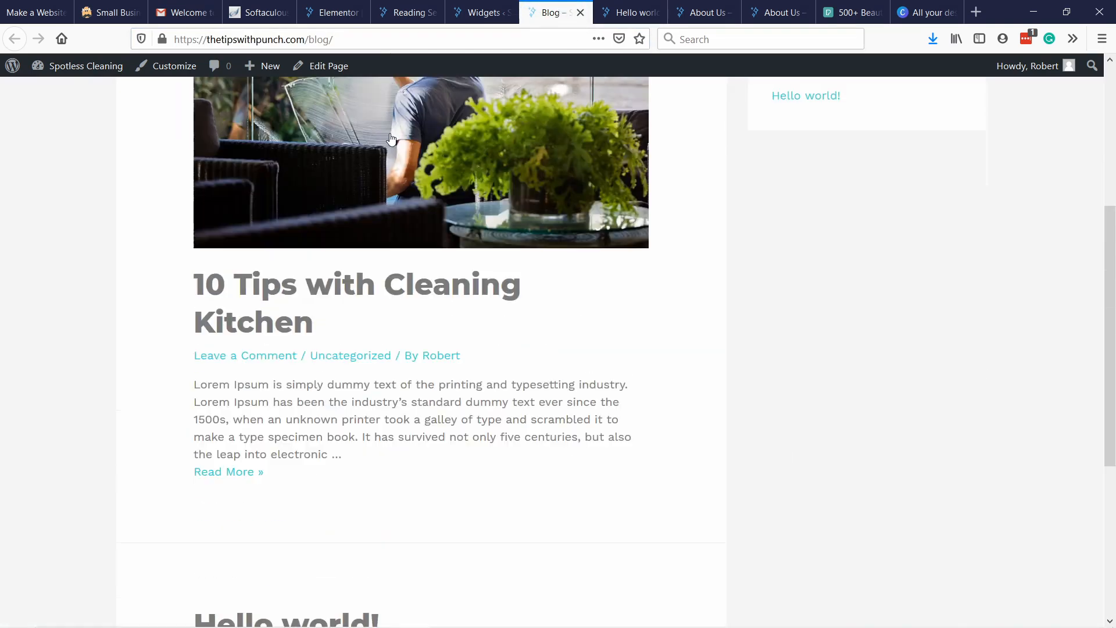
pyautogui.scroll(-1, 437, 276)
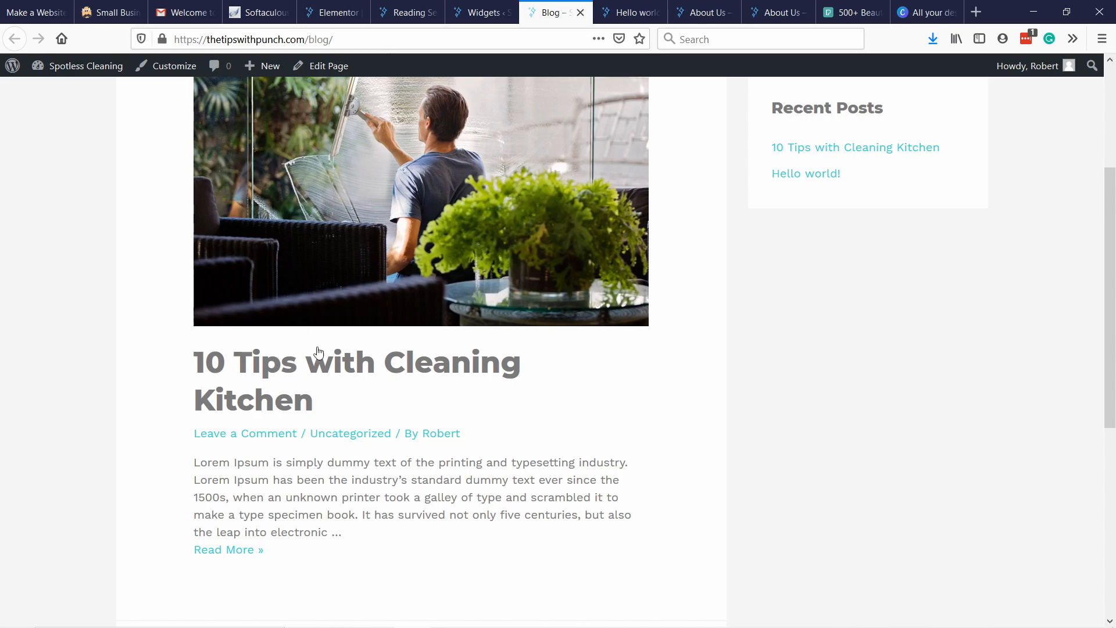
# Open the "10 Tips with Cleaning Kitchen" post from the Blog page and examine its content.
pyautogui.click(363, 295)
pyautogui.scroll(-15, 520, 179)
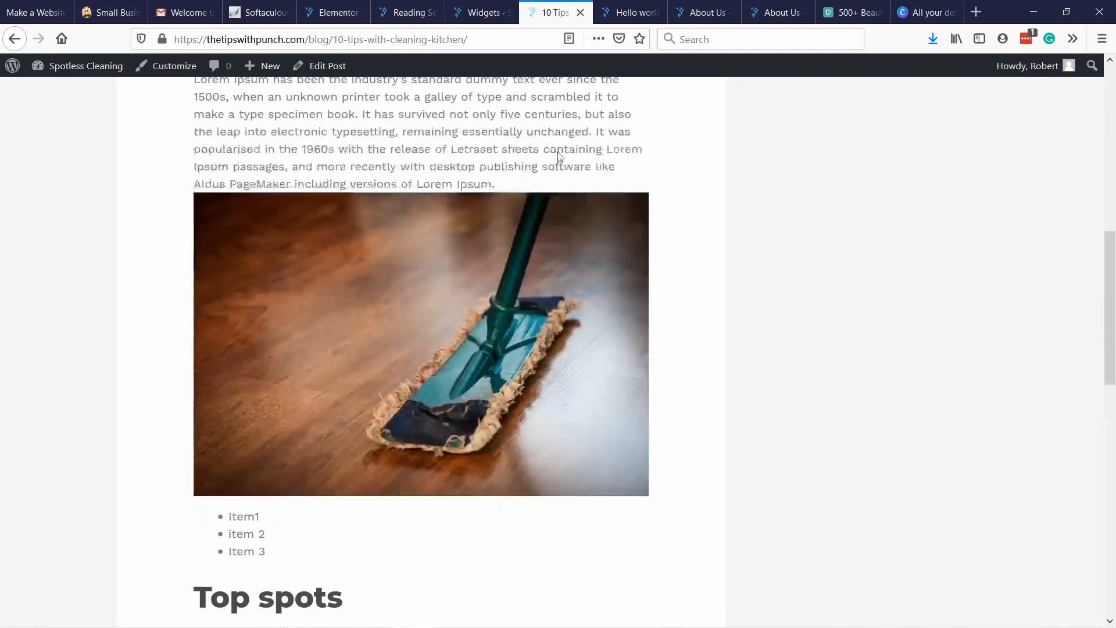
pyautogui.scroll(15, 1109, 328)
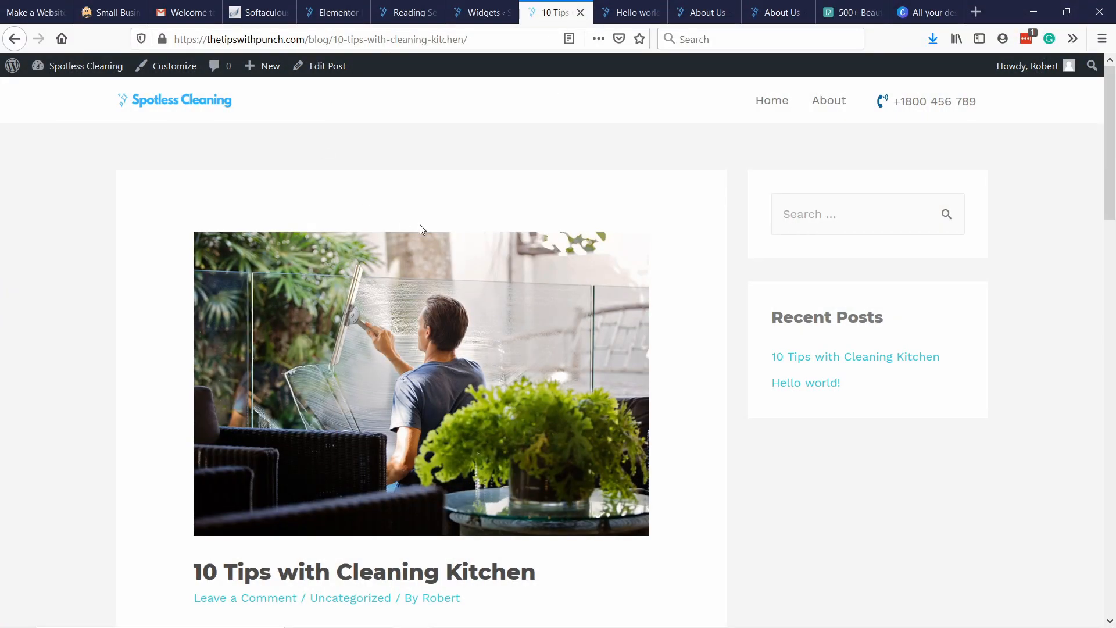
# Close the browser tabs with the kitchen tips post, the Hello world post and one About Us page, and return to the Widgets tab.
pyautogui.click(579, 12)
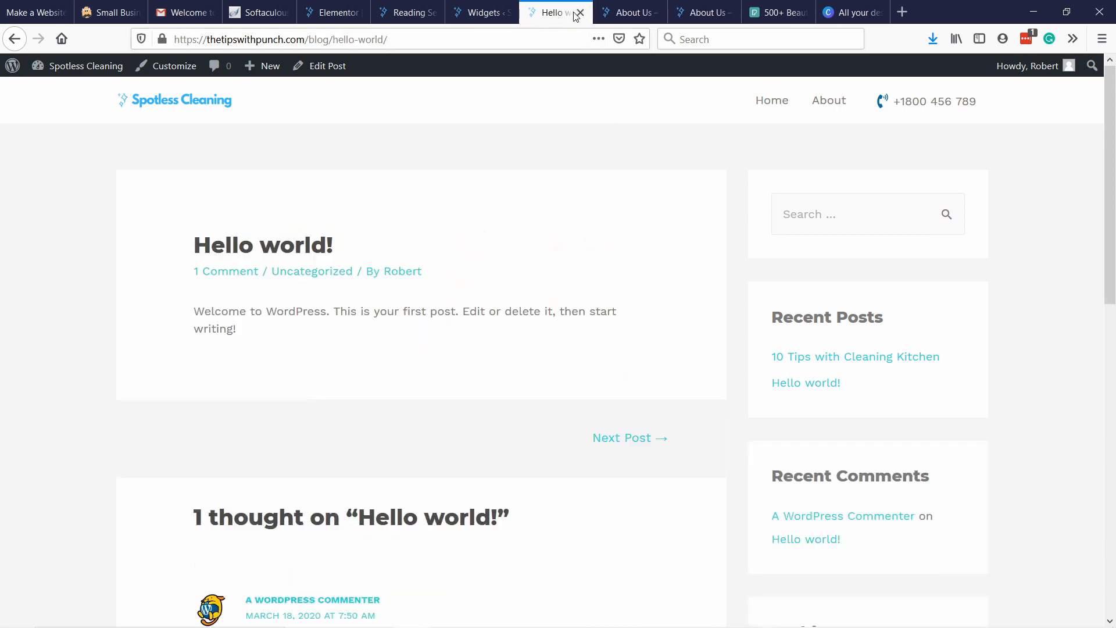
pyautogui.click(580, 13)
pyautogui.click(580, 13)
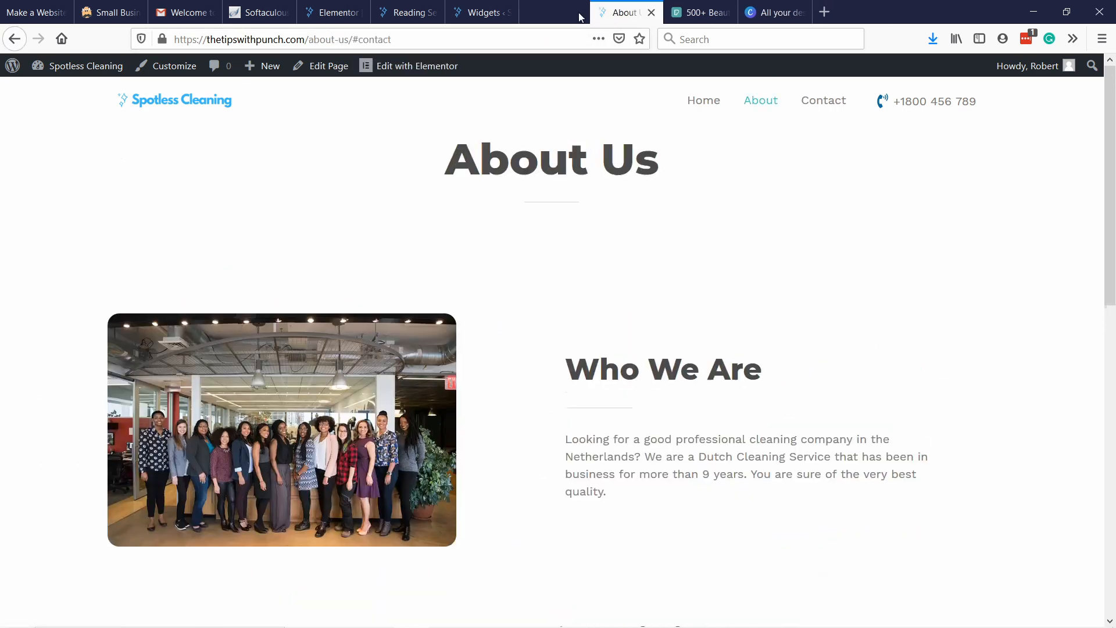
pyautogui.click(488, 12)
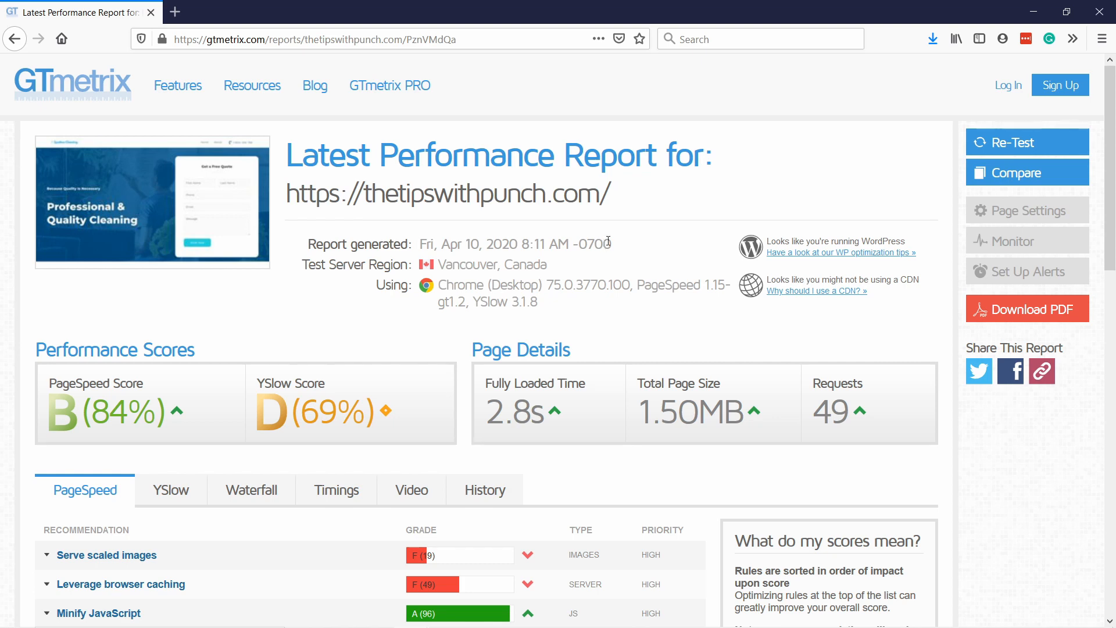
# Examine the GTmetrix report's performance scores, fully loaded time and PageSpeed recommendations, including the Serve scaled images entry.
pyautogui.scroll(-3, 324, 328)
pyautogui.scroll(2, 323, 329)
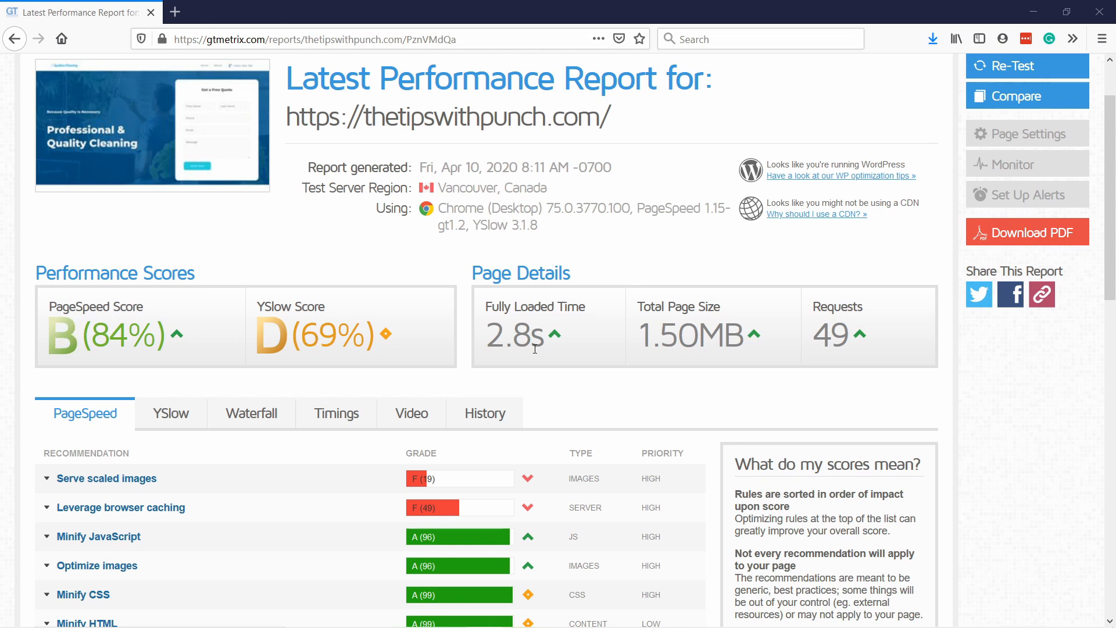
pyautogui.scroll(-3, 533, 335)
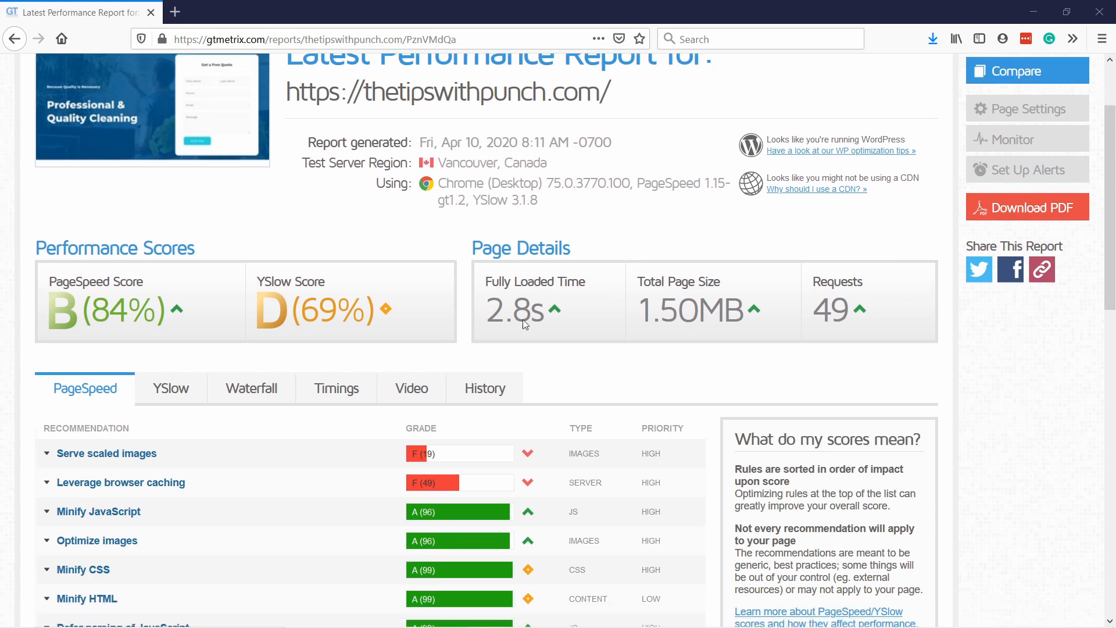
pyautogui.scroll(-1, 519, 339)
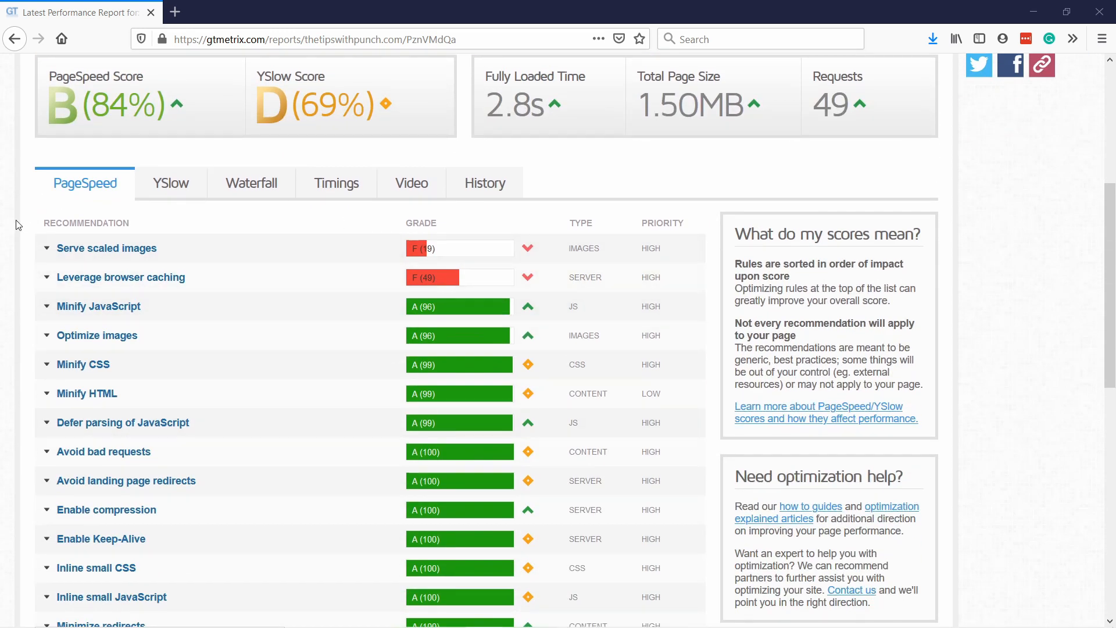
pyautogui.click(73, 253)
pyautogui.click(256, 249)
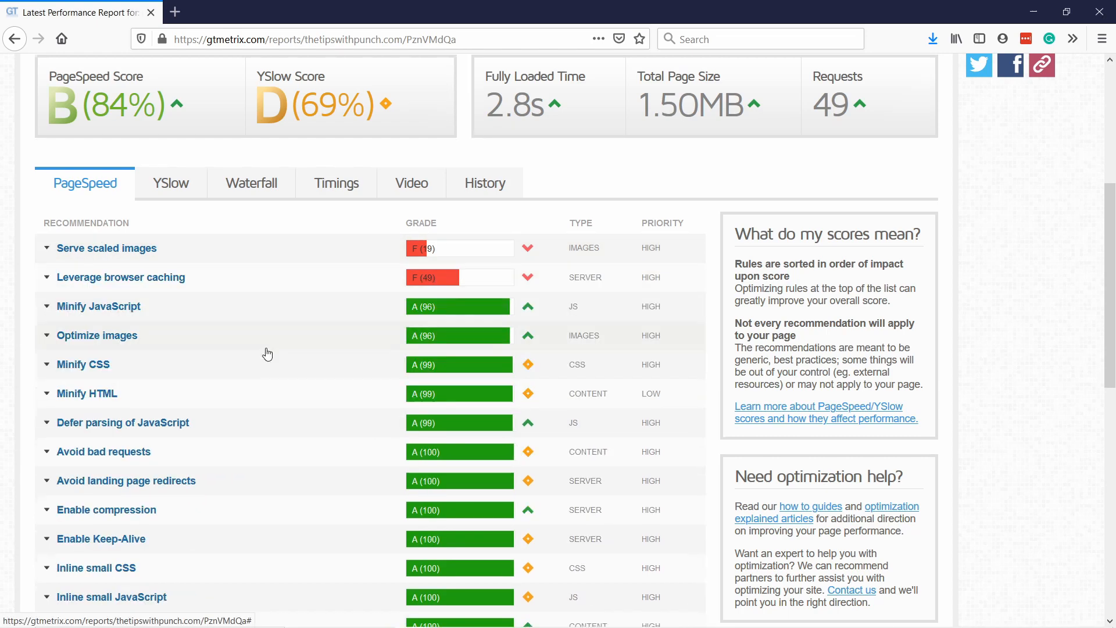
pyautogui.scroll(5, 267, 355)
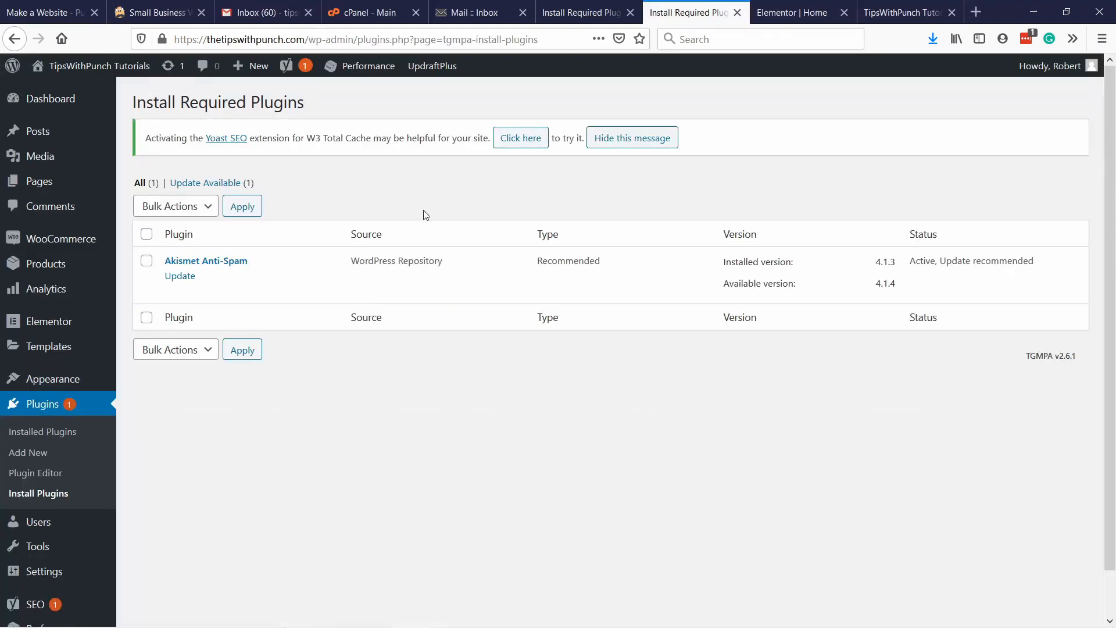
# Open the W3 Total Cache general settings and look through the General and Page Cache sections.
pyautogui.moveTo(357, 68)
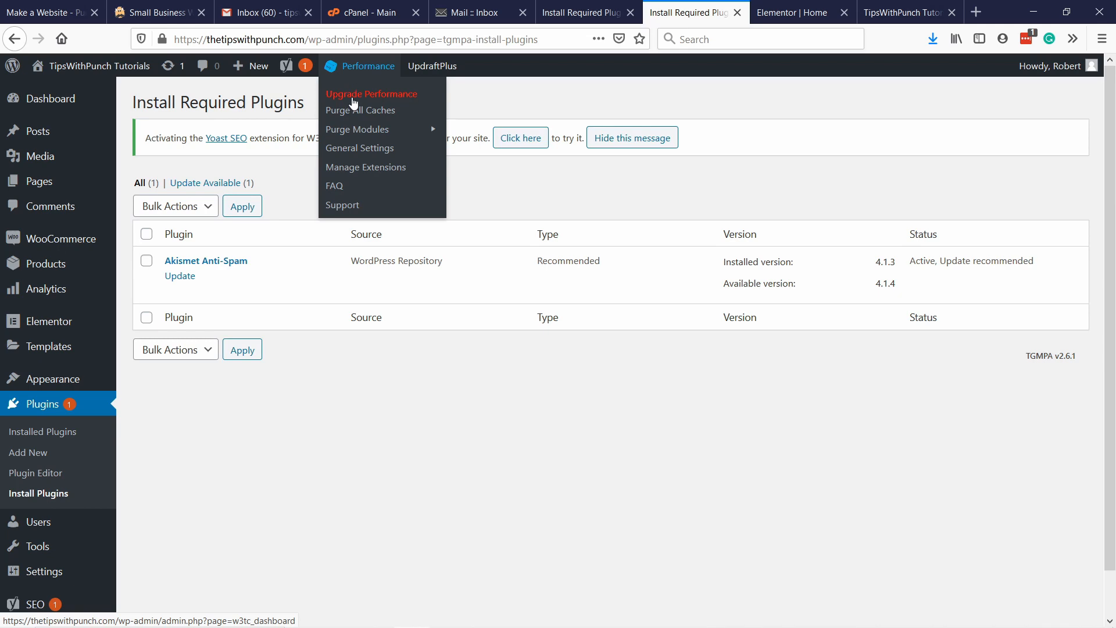
pyautogui.click(353, 151)
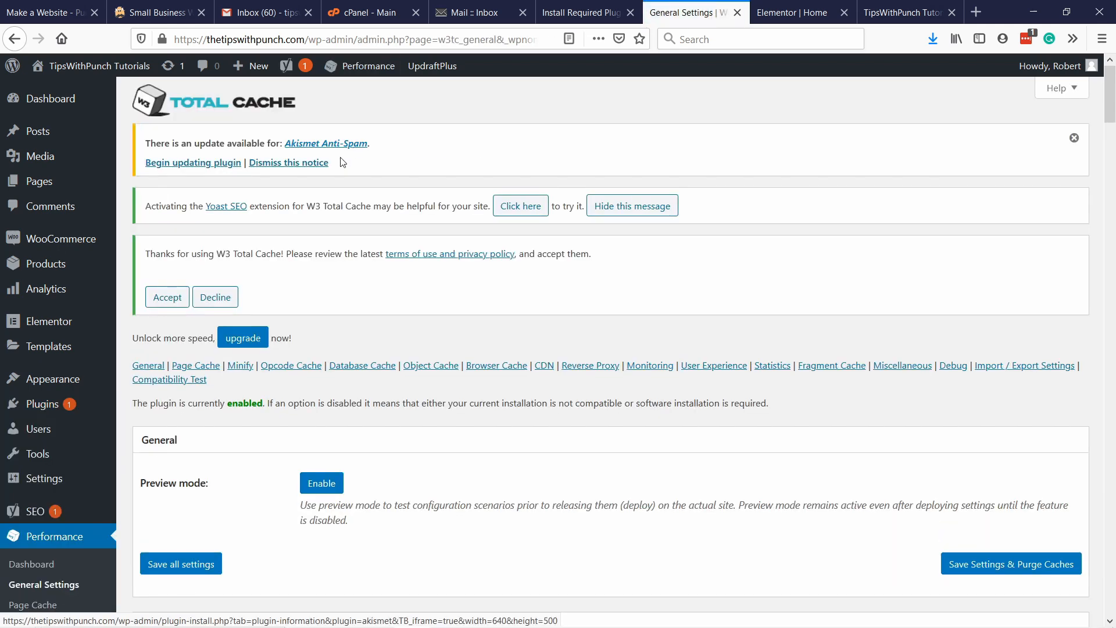
pyautogui.scroll(-1, 427, 152)
pyautogui.scroll(-6, 428, 152)
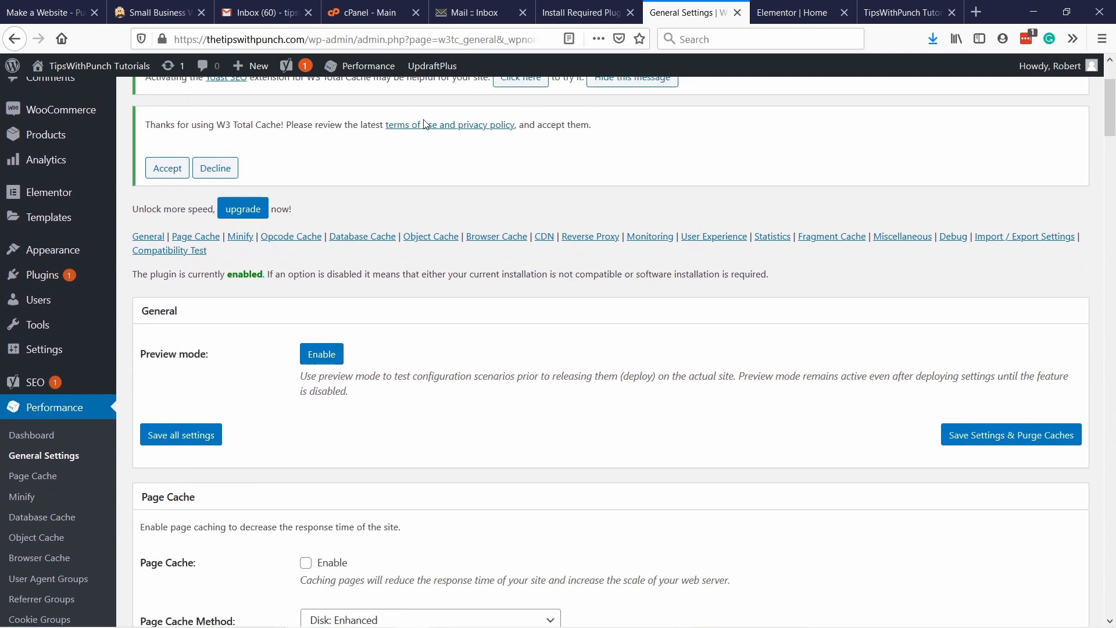
# Enable Page Cache in the W3 Total Cache general settings.
pyautogui.scroll(-1, 430, 122)
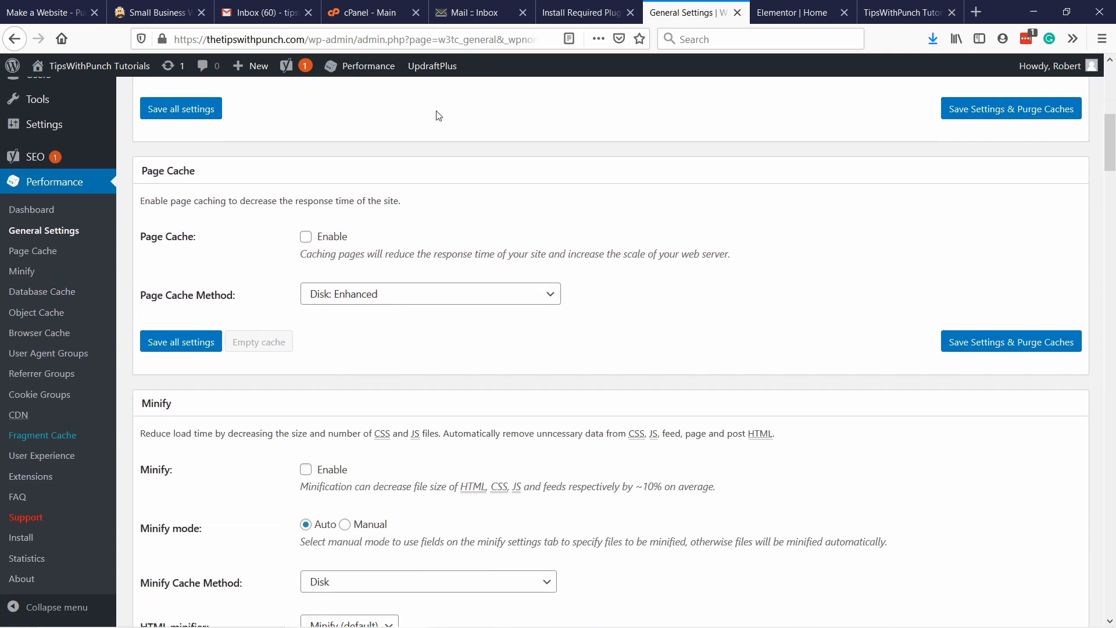
pyautogui.click(306, 233)
pyautogui.scroll(-3, 421, 215)
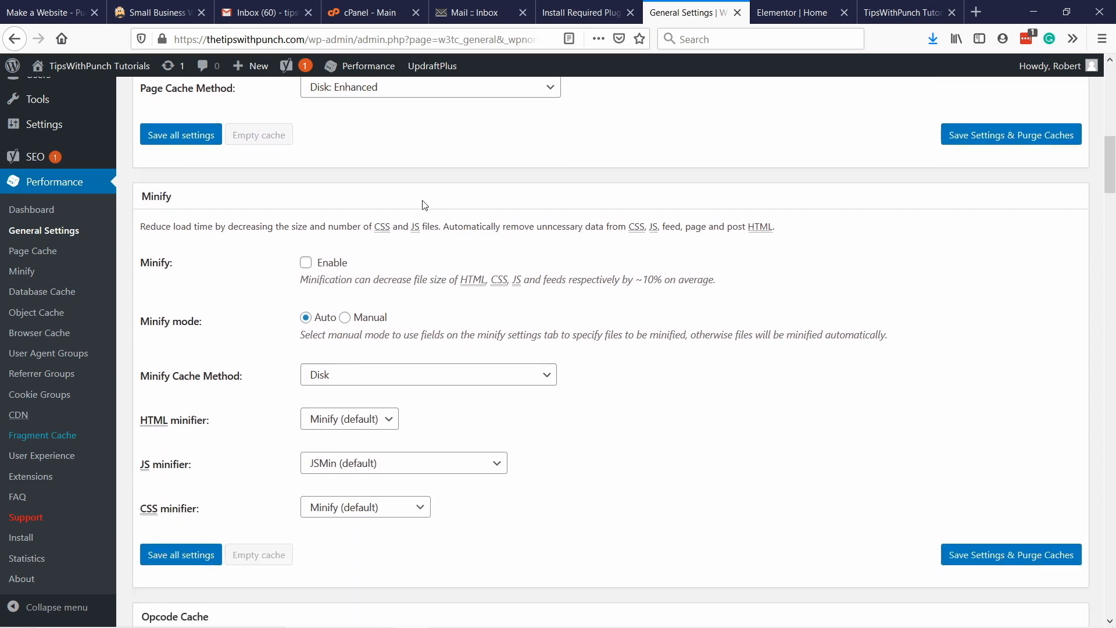
# Enable Minify, accept its risk notice, and check the available JS minifier options without changing the selection.
pyautogui.scroll(-2, 425, 205)
pyautogui.click(307, 158)
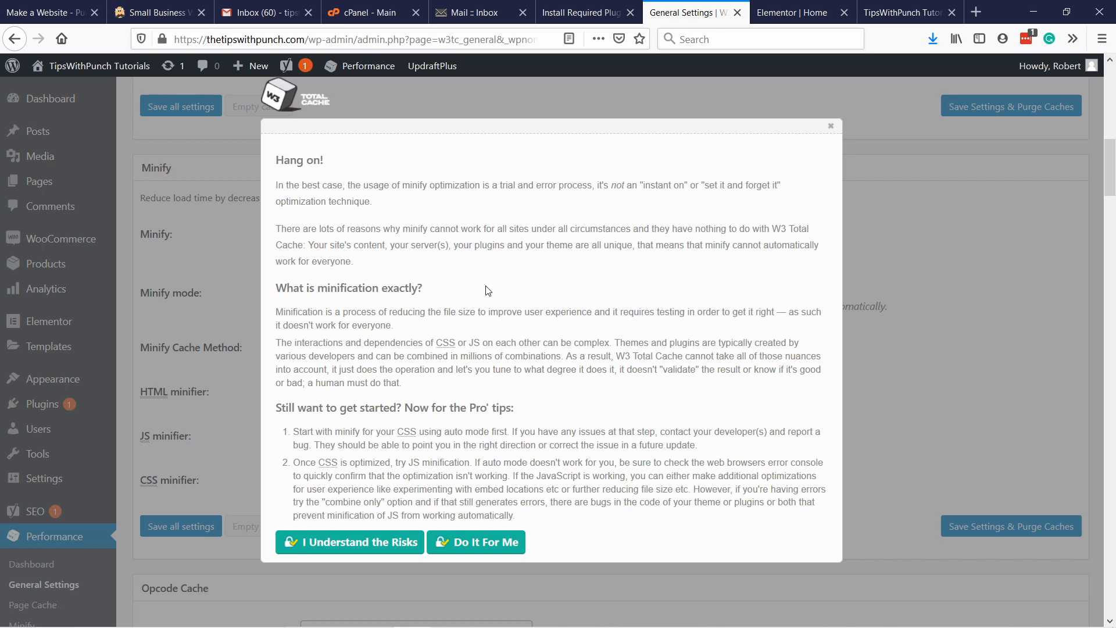
pyautogui.click(323, 543)
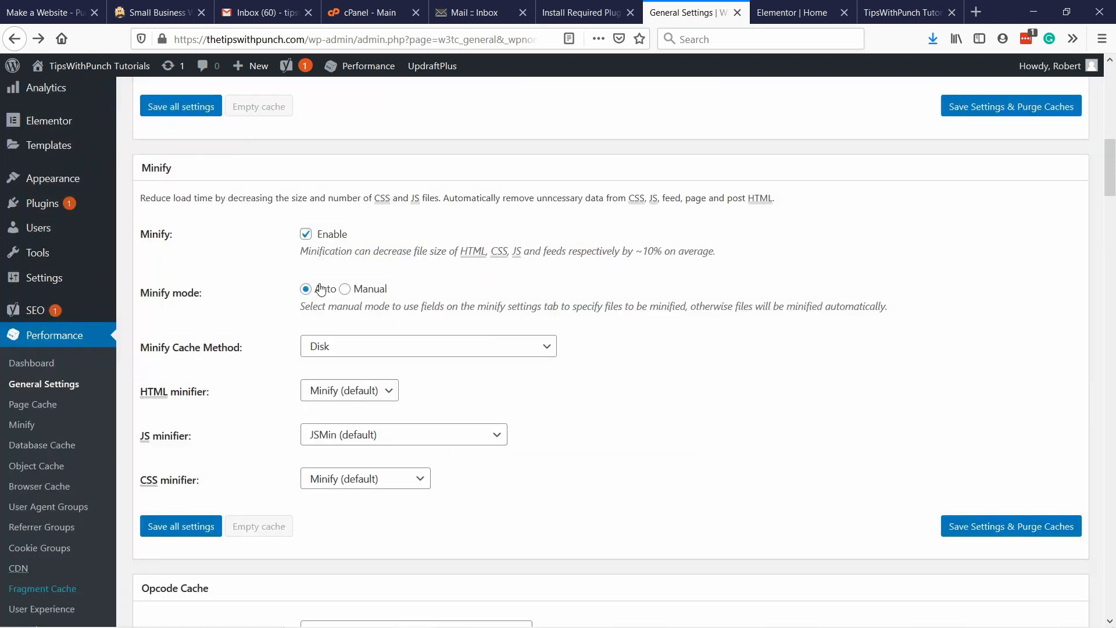
pyautogui.scroll(-2, 343, 290)
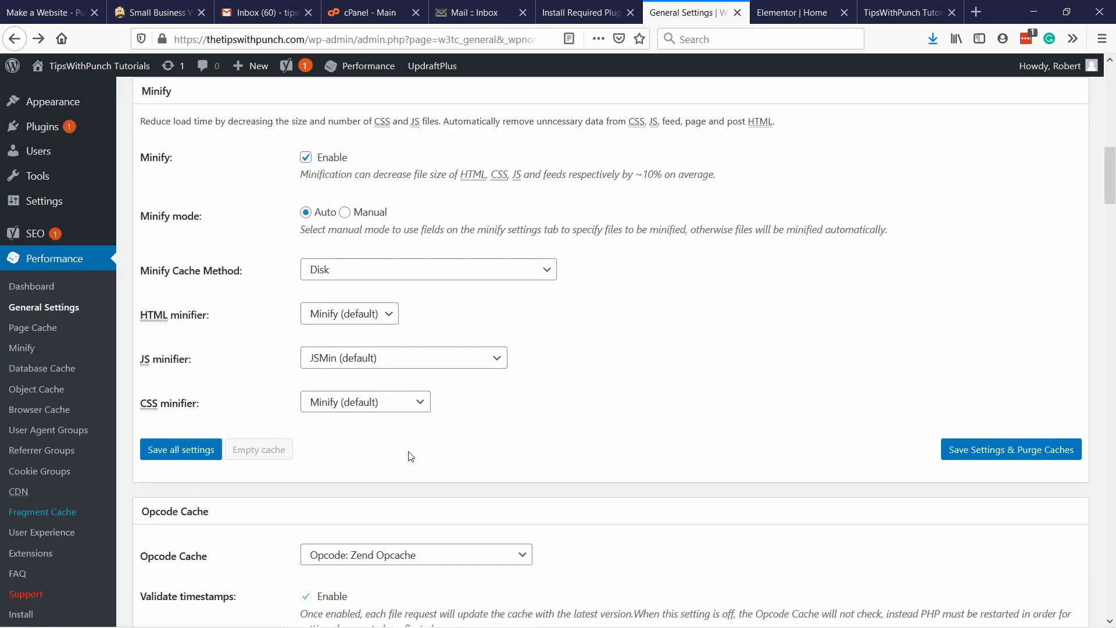
pyautogui.click(392, 358)
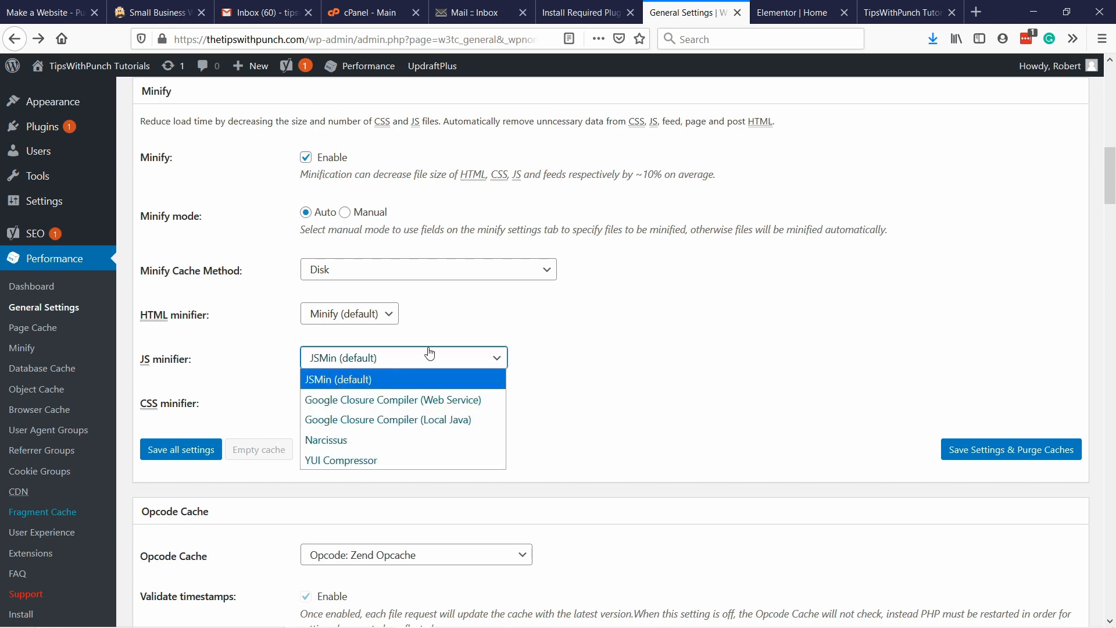
pyautogui.click(603, 350)
# Enable Database Cache and Object Cache in the W3 Total Cache general settings.
pyautogui.scroll(-5, 419, 348)
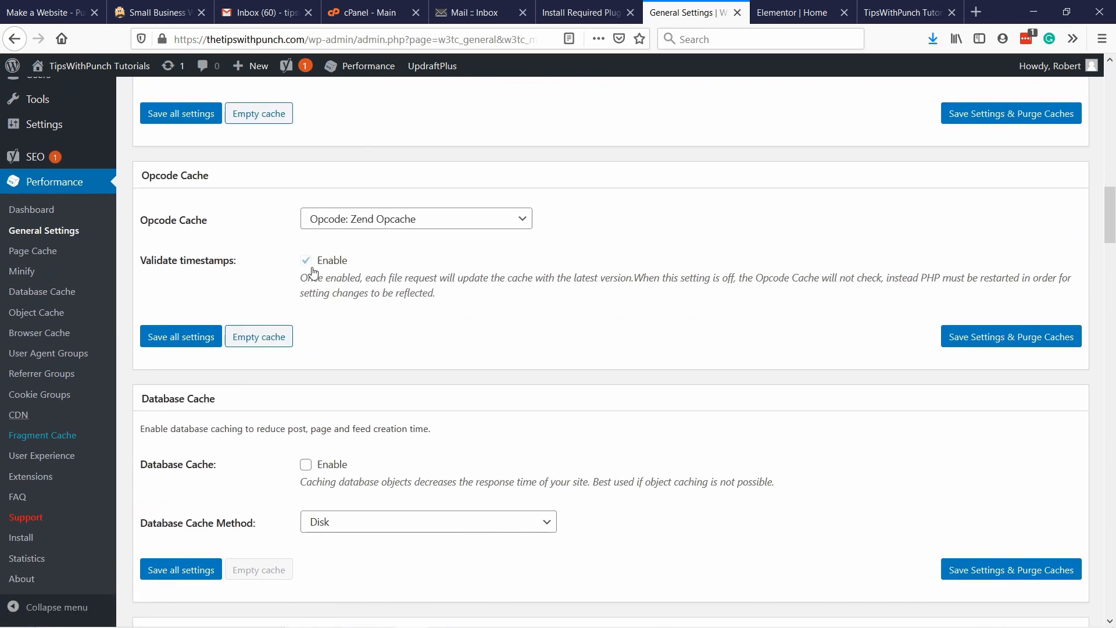
pyautogui.scroll(-3, 348, 272)
pyautogui.scroll(3, 386, 274)
pyautogui.scroll(-1, 388, 267)
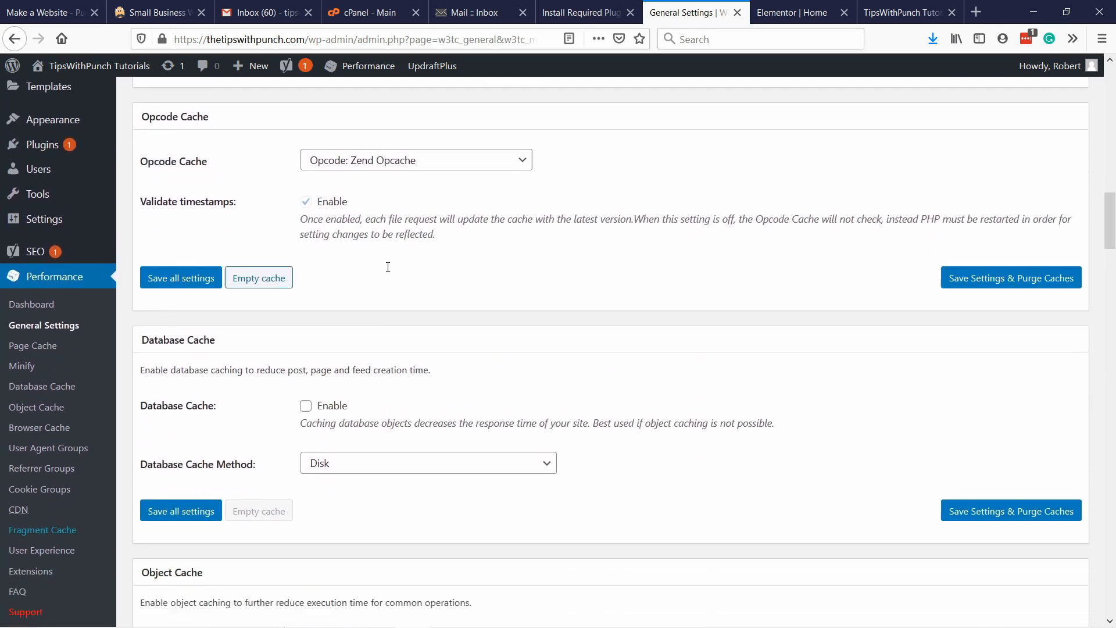
pyautogui.scroll(-3, 387, 267)
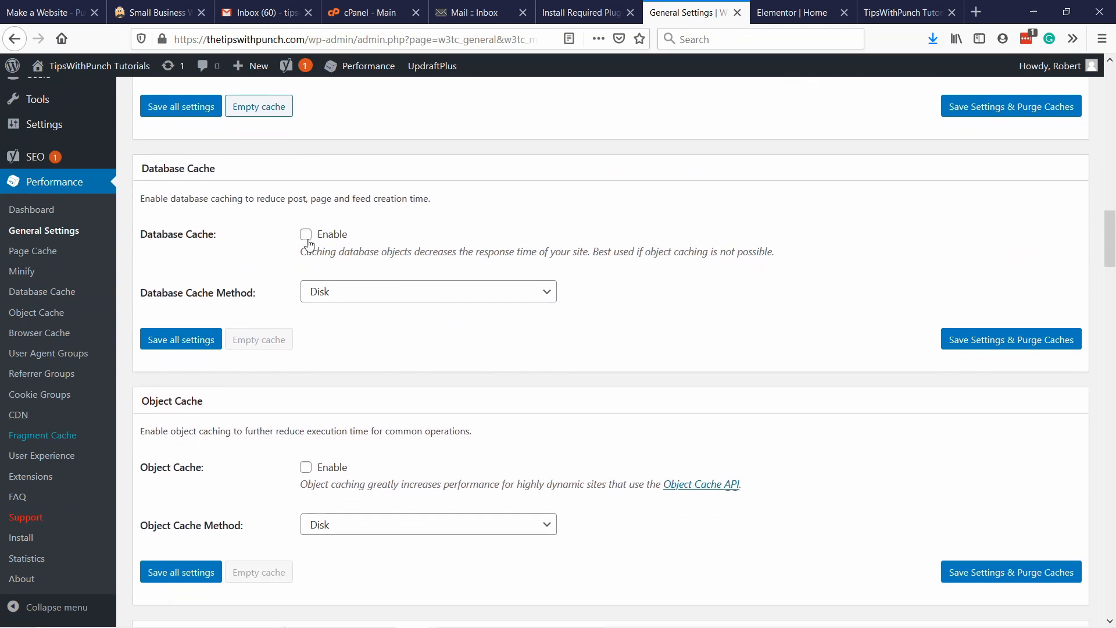
pyautogui.click(306, 234)
pyautogui.scroll(-3, 456, 302)
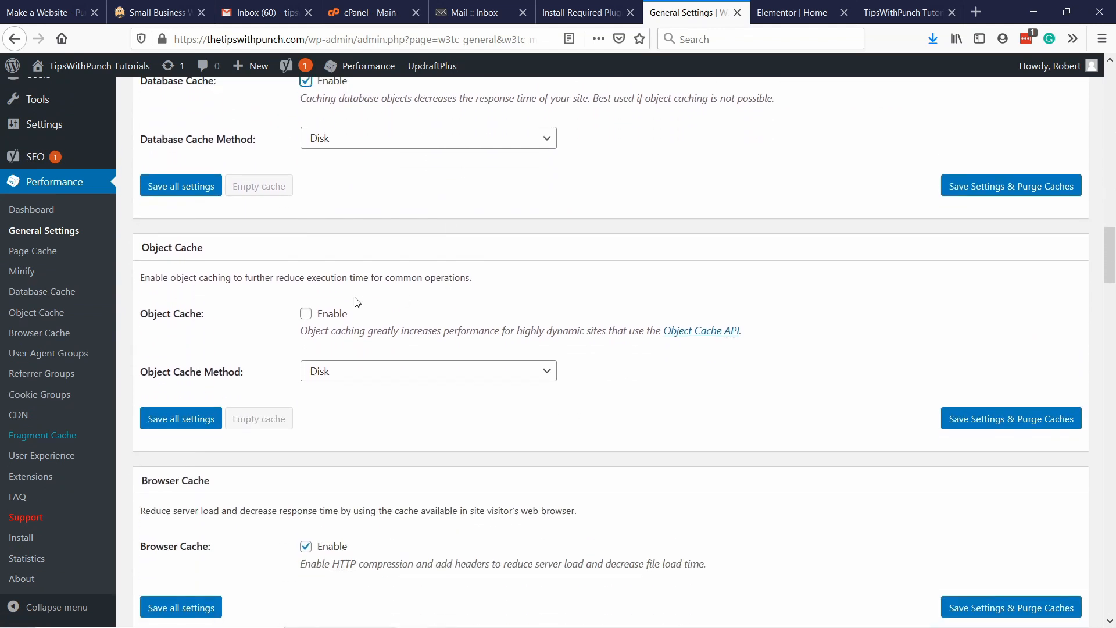
pyautogui.click(306, 314)
# Enable Lazy Loading in the User Experience section.
pyautogui.scroll(-4, 408, 294)
pyautogui.scroll(-5, 396, 262)
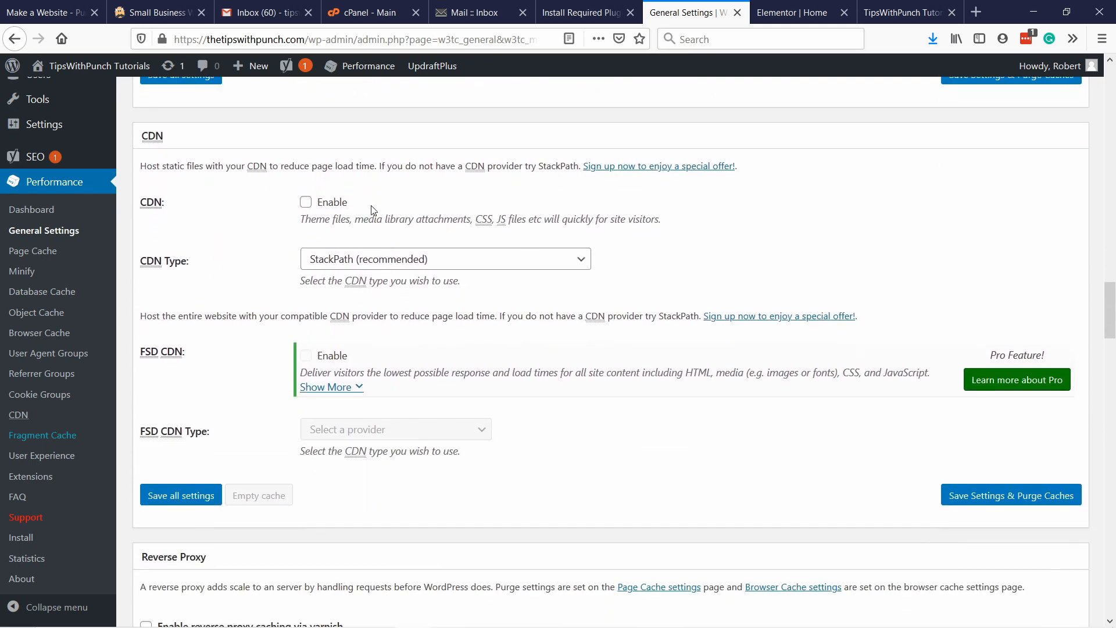
pyautogui.scroll(-6, 349, 192)
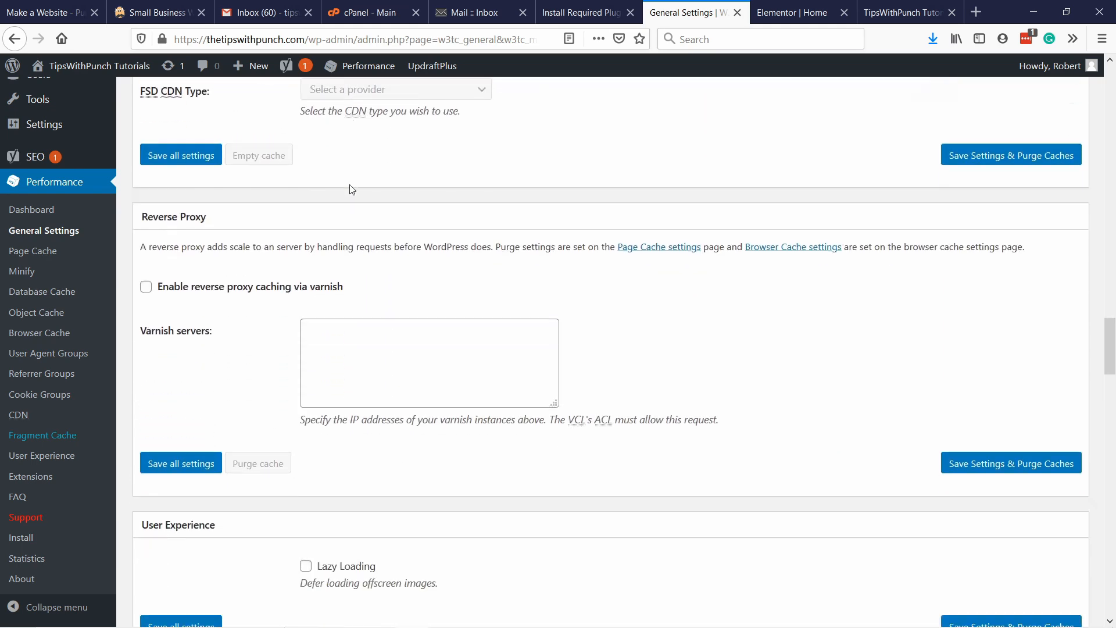
pyautogui.scroll(-5, 355, 180)
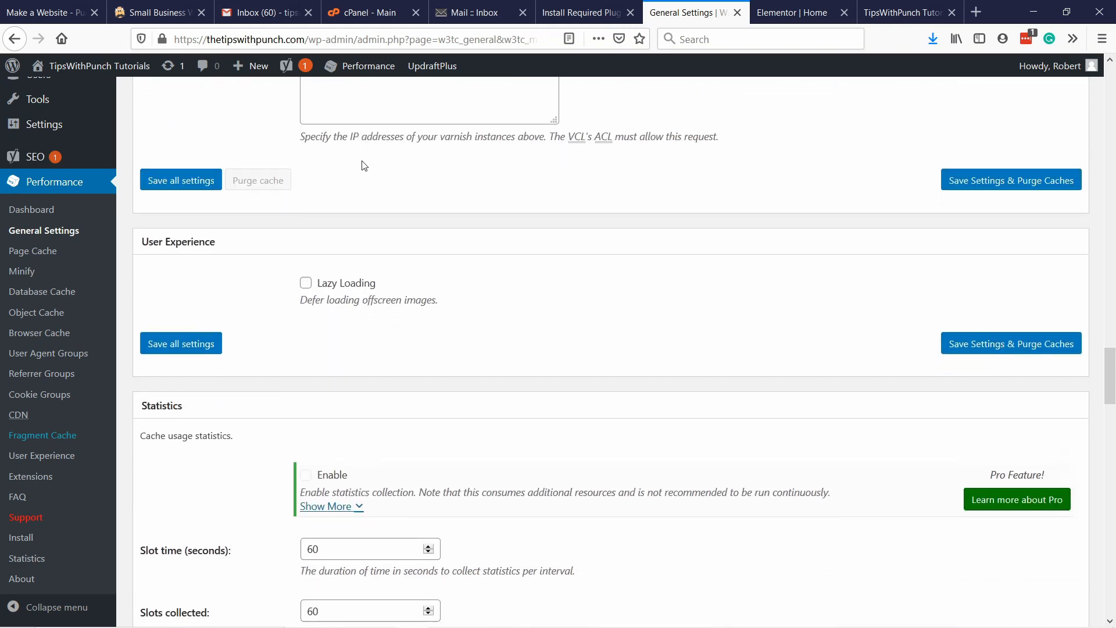
pyautogui.scroll(-4, 363, 166)
pyautogui.scroll(3, 364, 154)
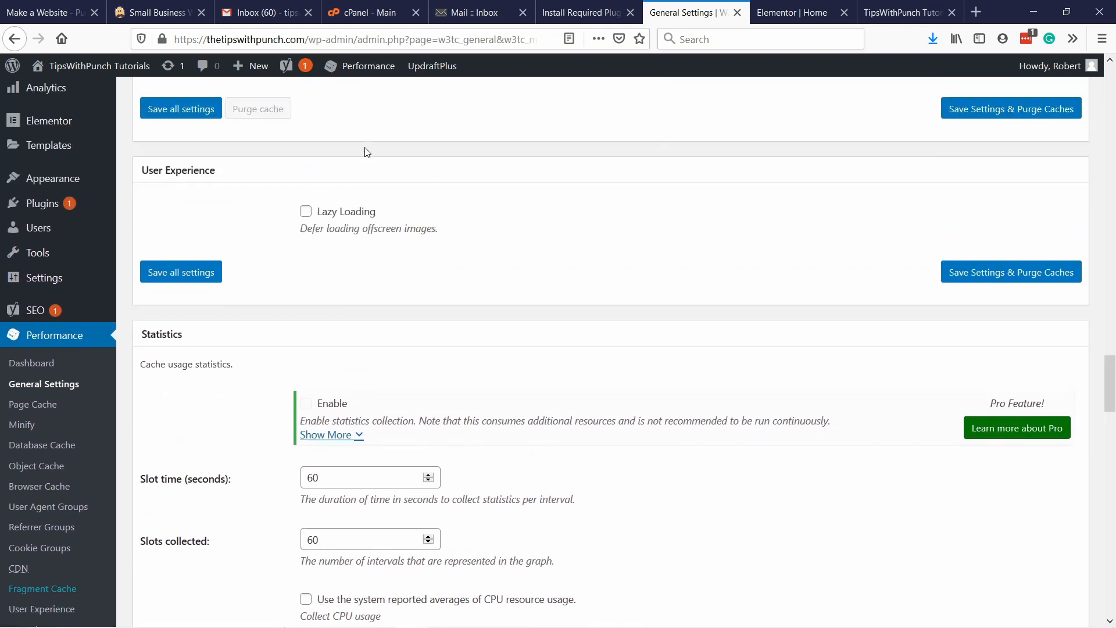
pyautogui.click(306, 211)
# Save the W3 Total Cache settings and purge the caches.
pyautogui.scroll(-16, 415, 169)
pyautogui.scroll(5, 459, 309)
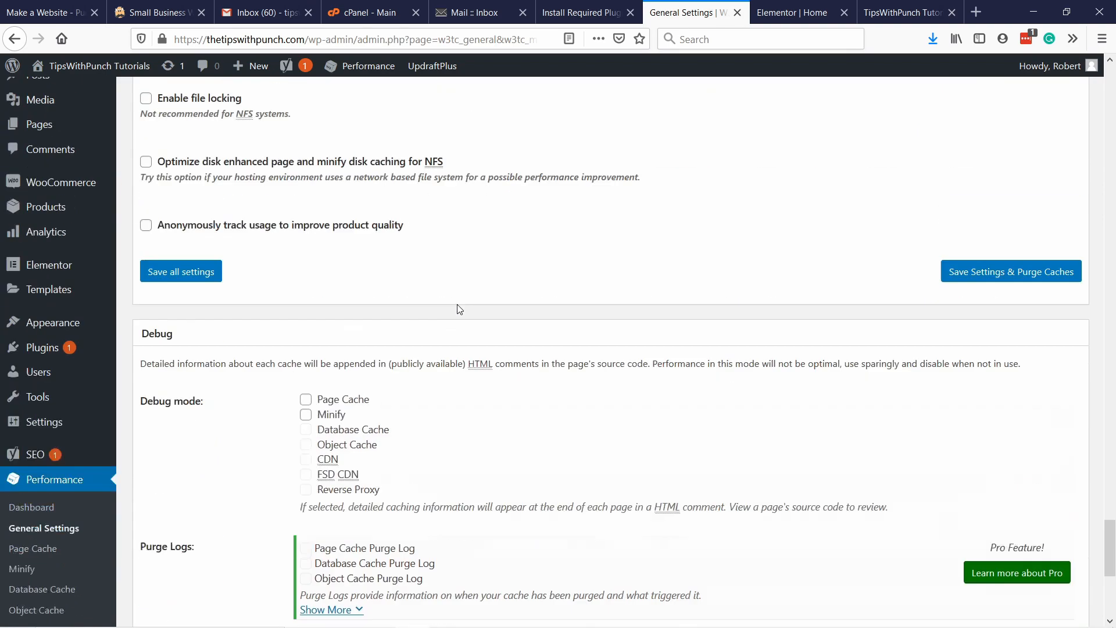
pyautogui.scroll(2, 459, 309)
pyautogui.scroll(2, 762, 326)
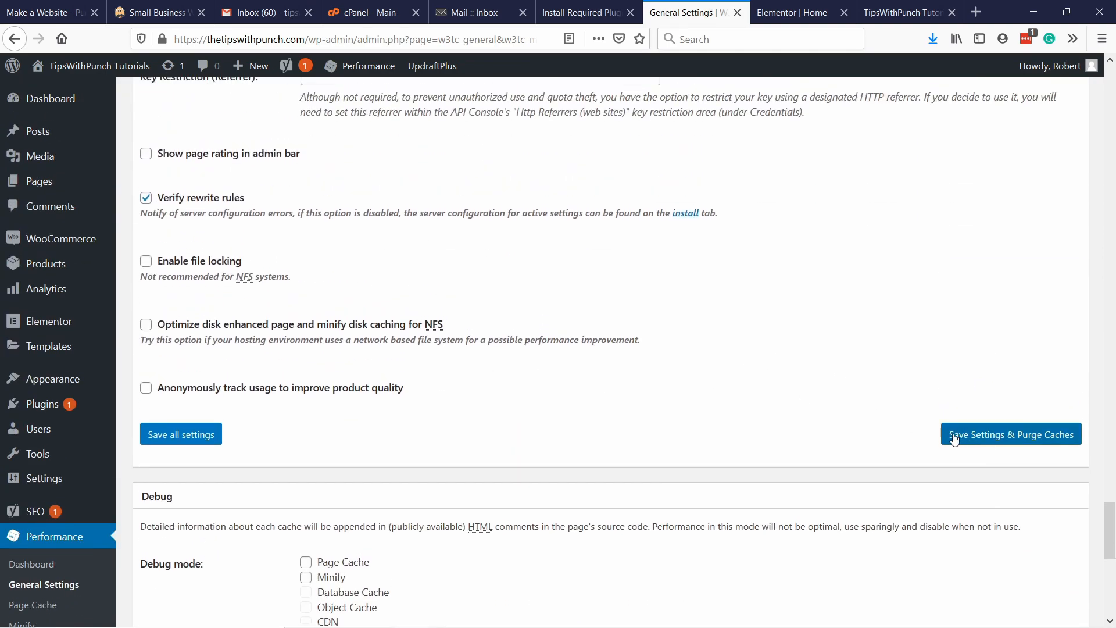
pyautogui.click(988, 440)
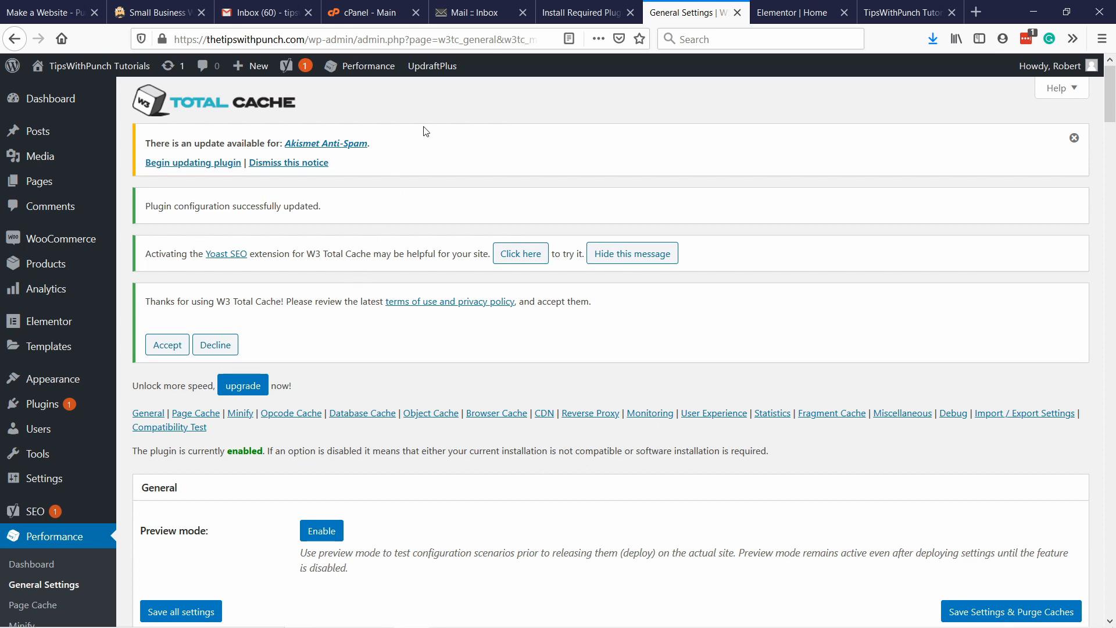
pyautogui.moveTo(360, 65)
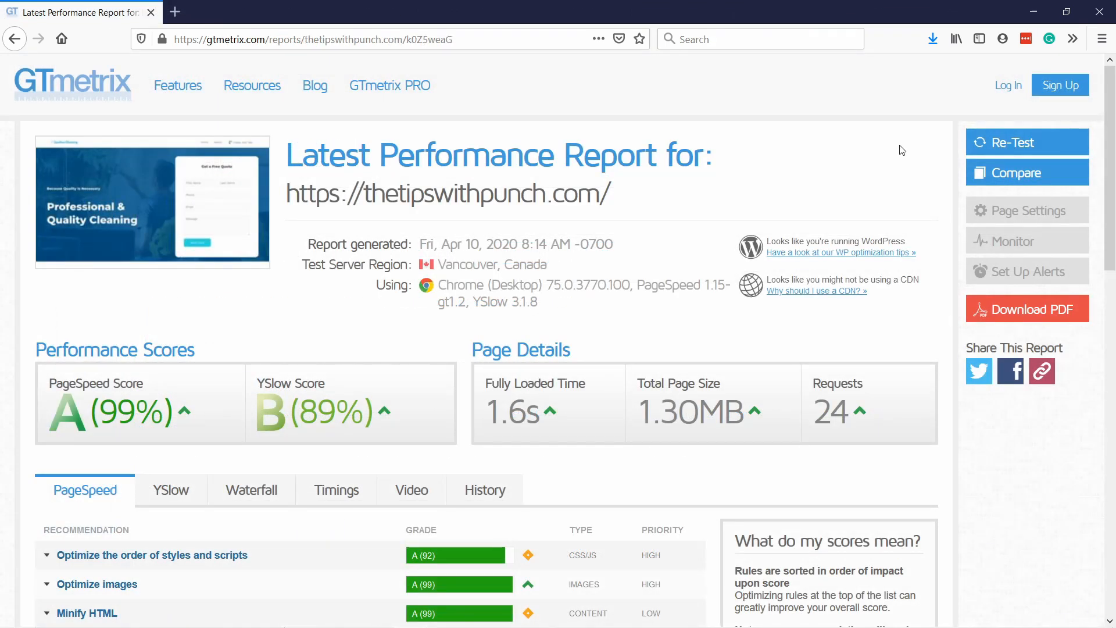
# Examine the new GTmetrix report's performance scores, page details, and PageSpeed and YSlow recommendations.
pyautogui.scroll(-2, 389, 285)
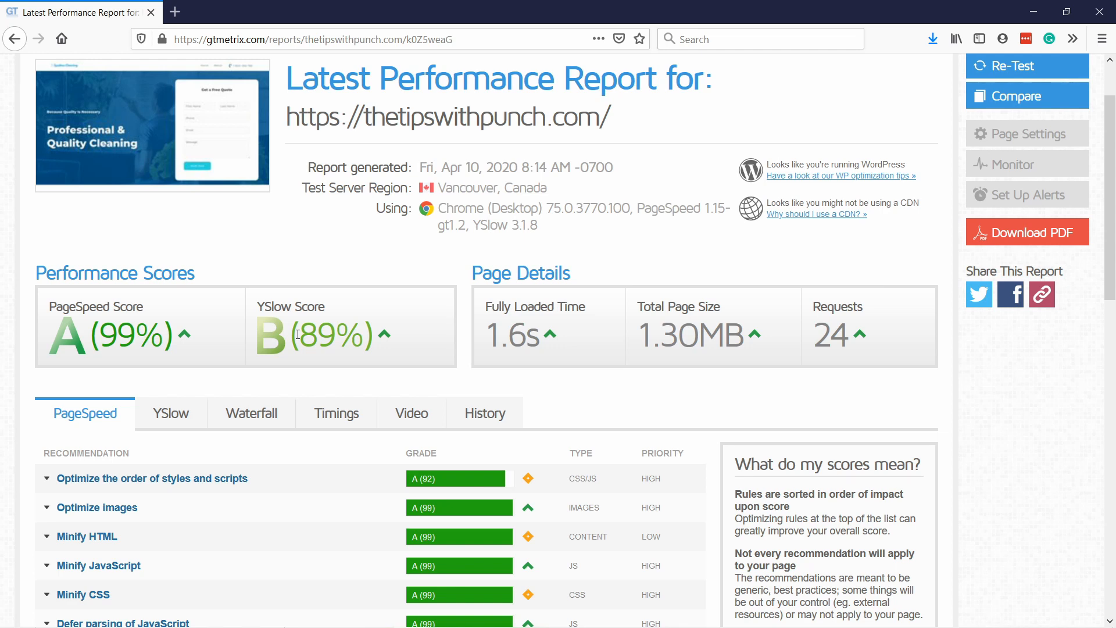
pyautogui.scroll(-2, 444, 331)
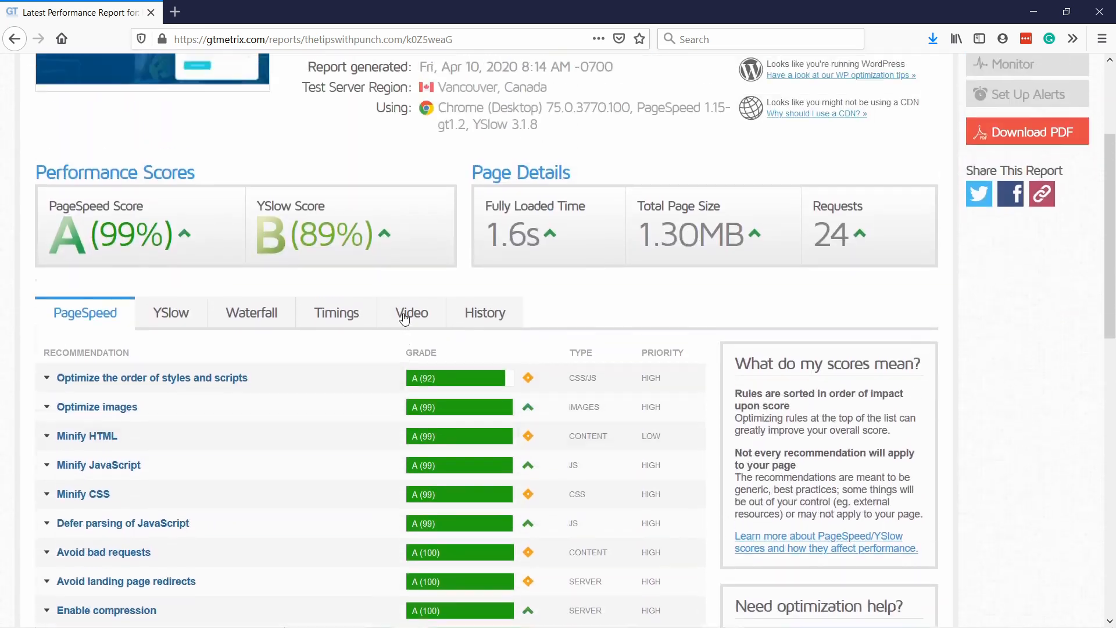
pyautogui.click(170, 338)
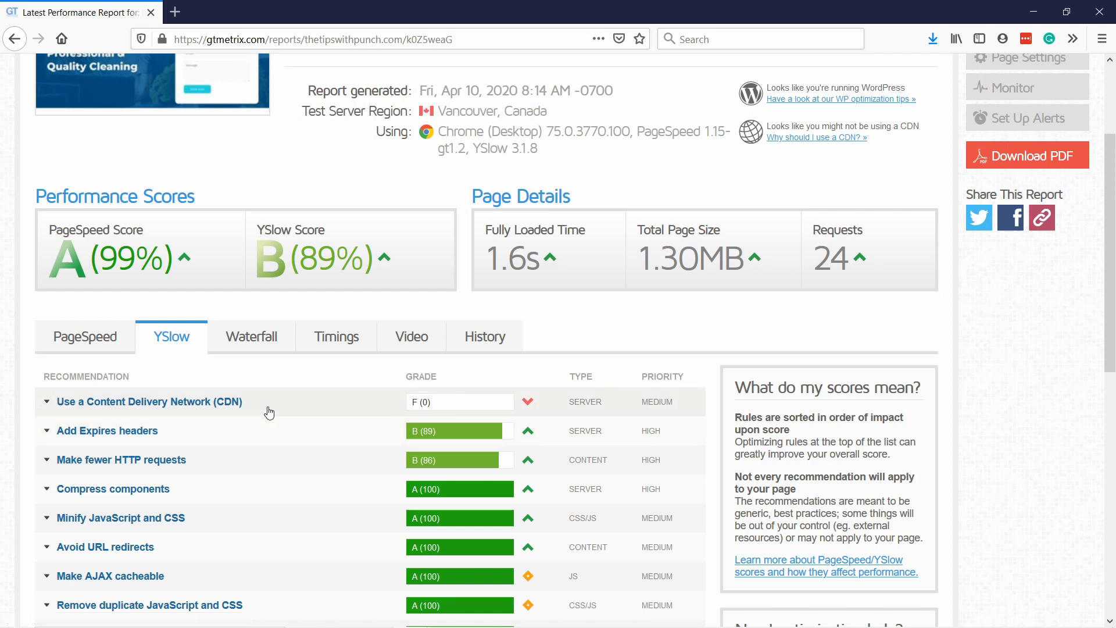
pyautogui.scroll(3, 374, 333)
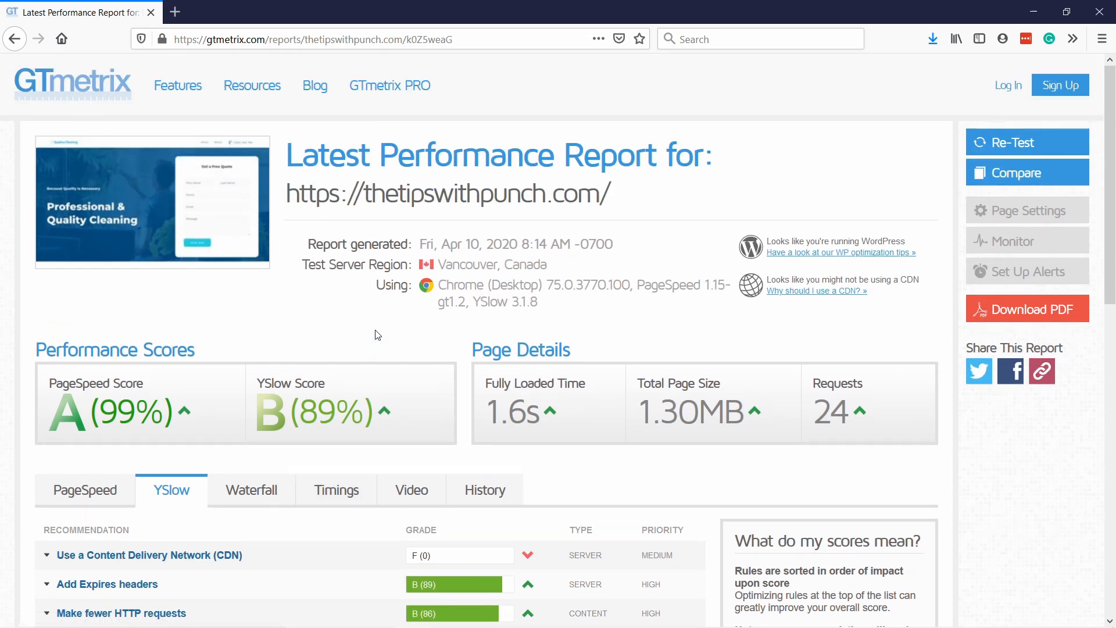
pyautogui.click(107, 490)
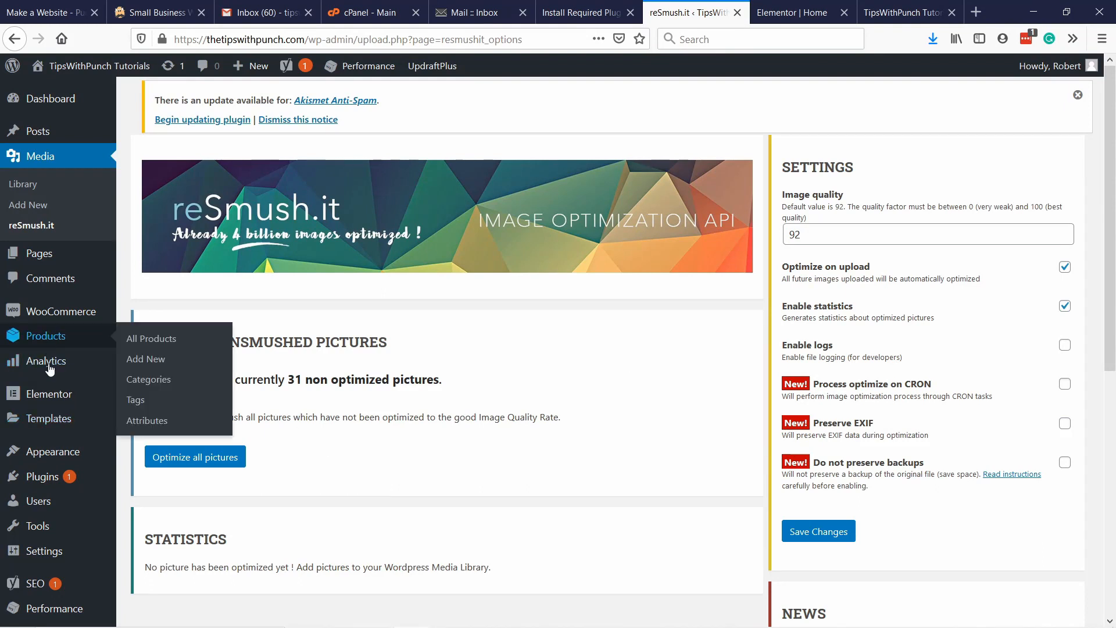
# Open the Yoast SEO general settings, review the Webmaster Tools verification fields, and open the Search Appearance settings.
pyautogui.scroll(-2, 49, 372)
pyautogui.scroll(-3, 49, 372)
pyautogui.moveTo(45, 434)
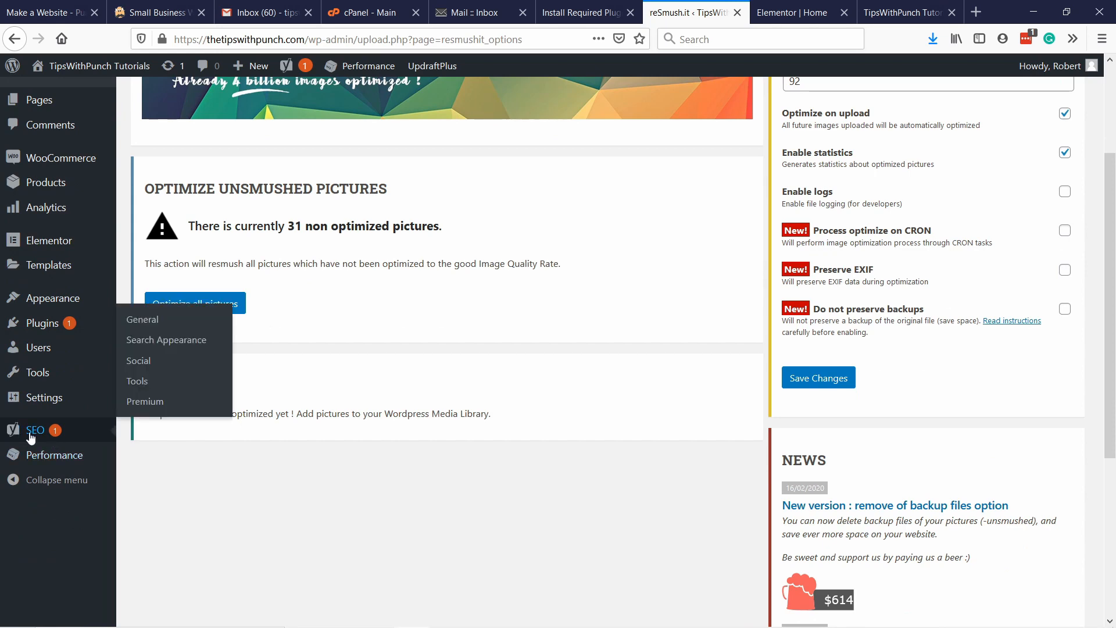
pyautogui.click(150, 330)
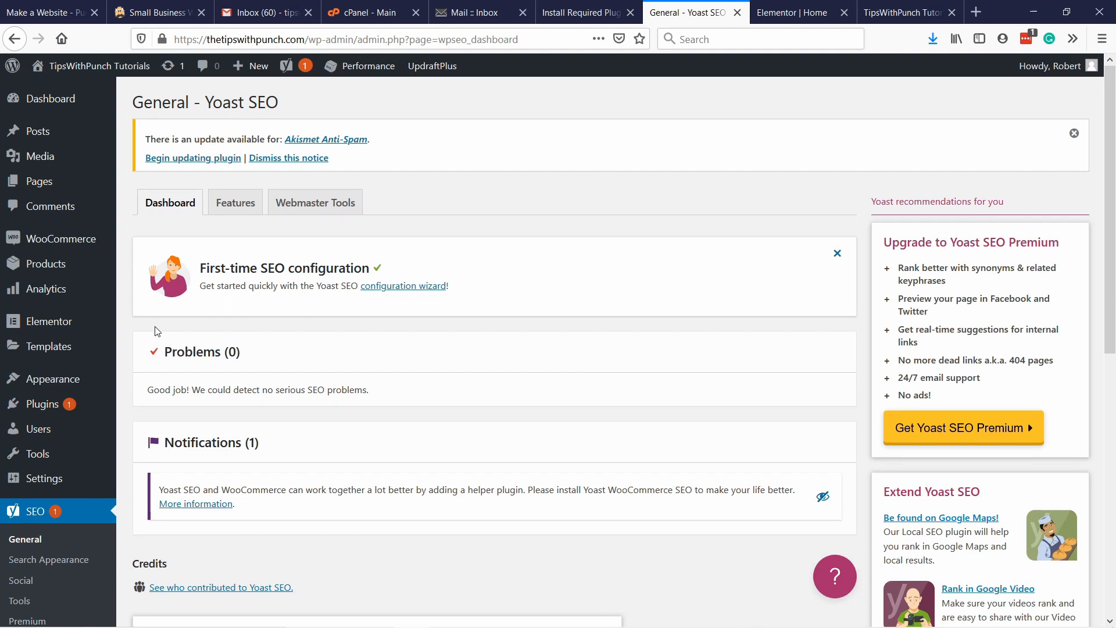
pyautogui.click(312, 206)
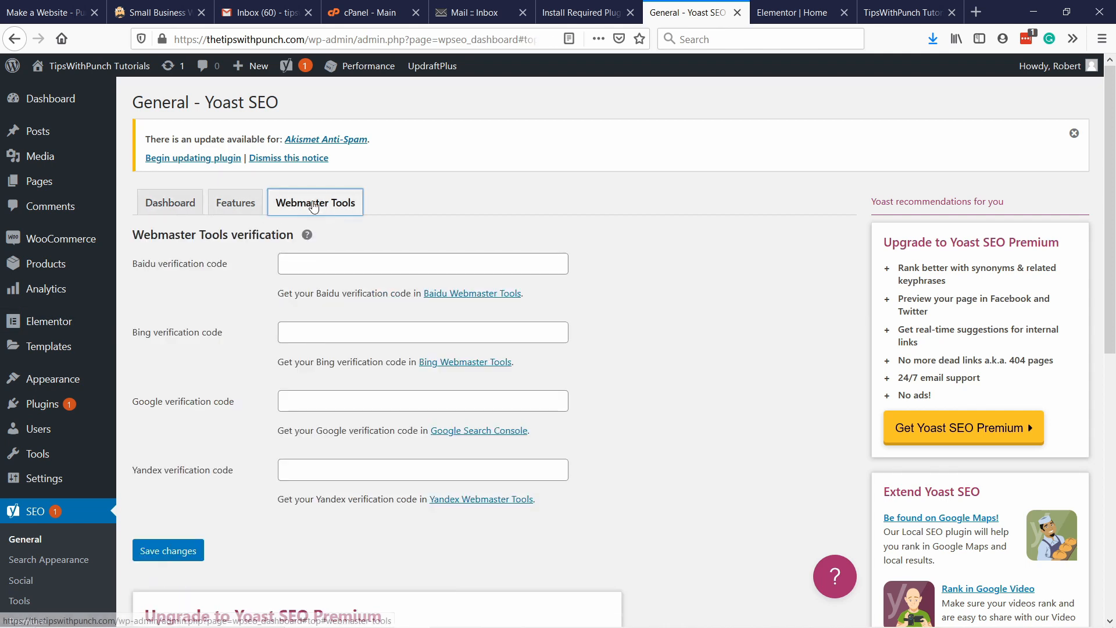
pyautogui.scroll(-2, 407, 227)
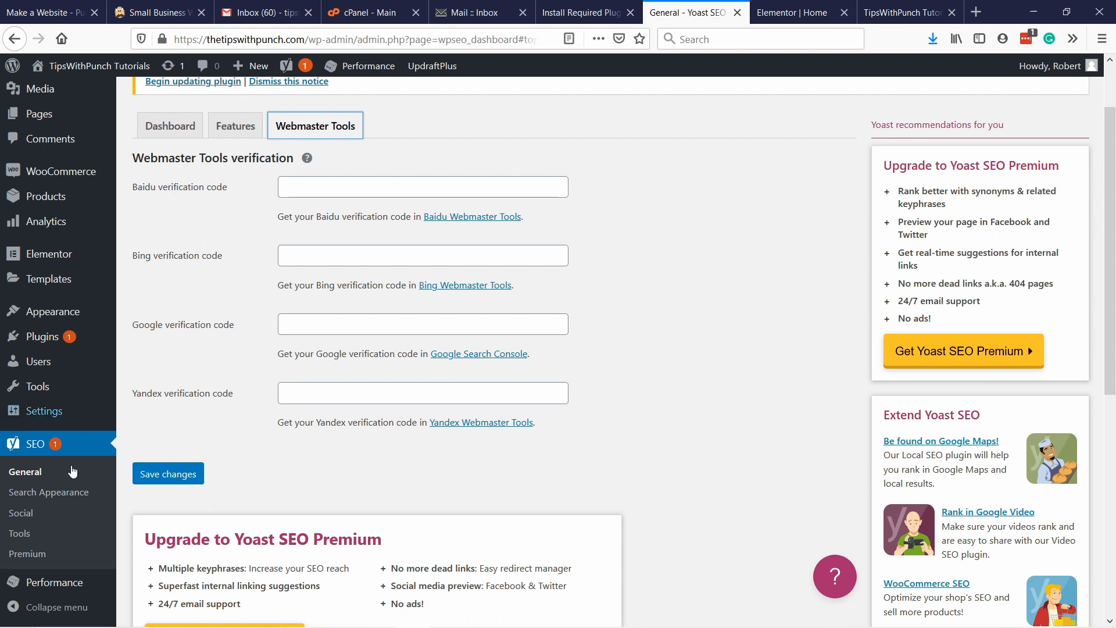
pyautogui.click(56, 494)
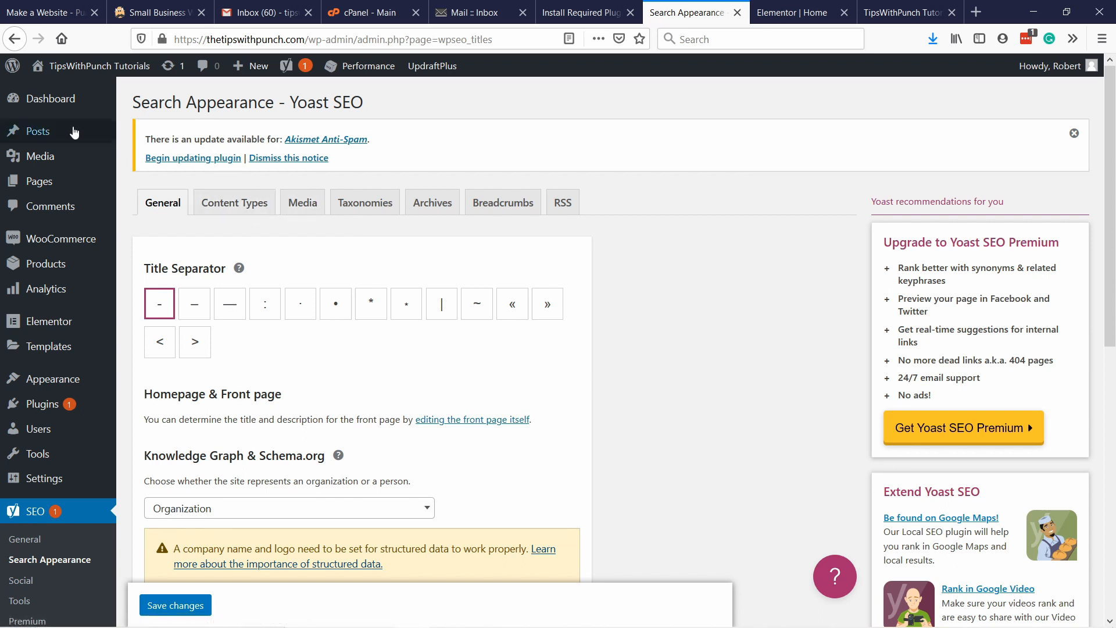
# Open the posts list in a new browser tab, open the "Hello world!" post for editing, and dismiss the block editor tip.
pyautogui.moveTo(75, 131)
pyautogui.middleClick(144, 141)
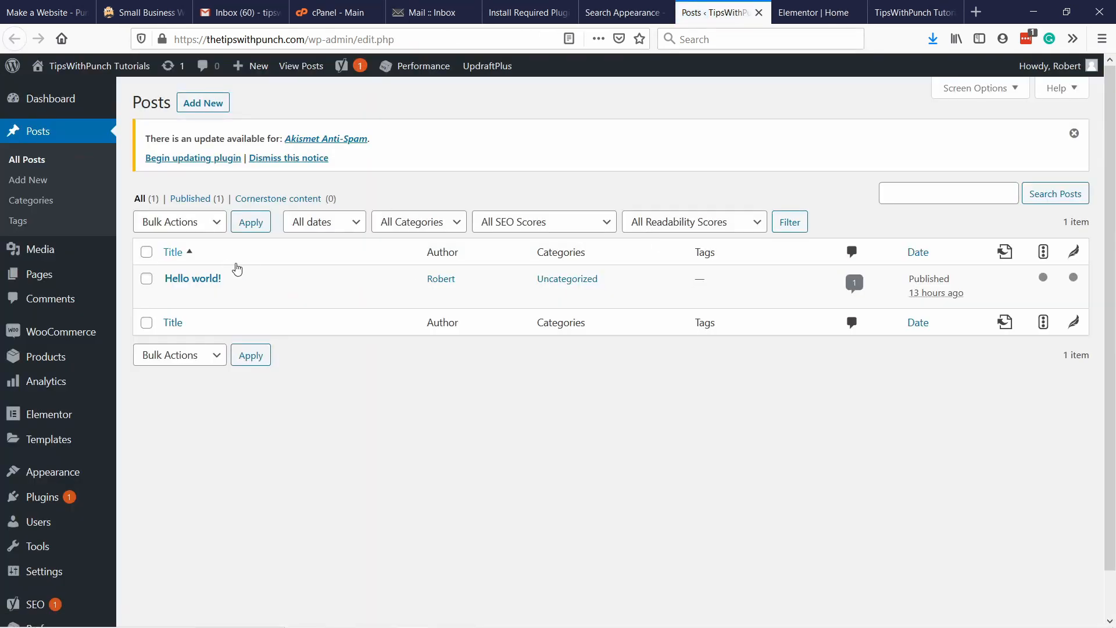
pyautogui.click(173, 297)
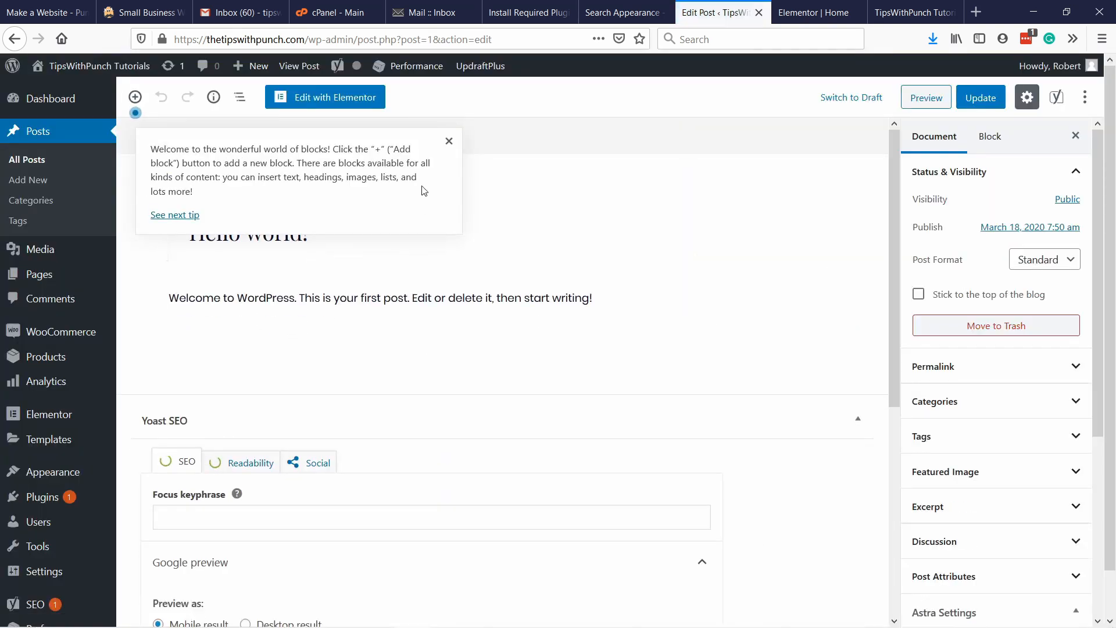
pyautogui.click(450, 140)
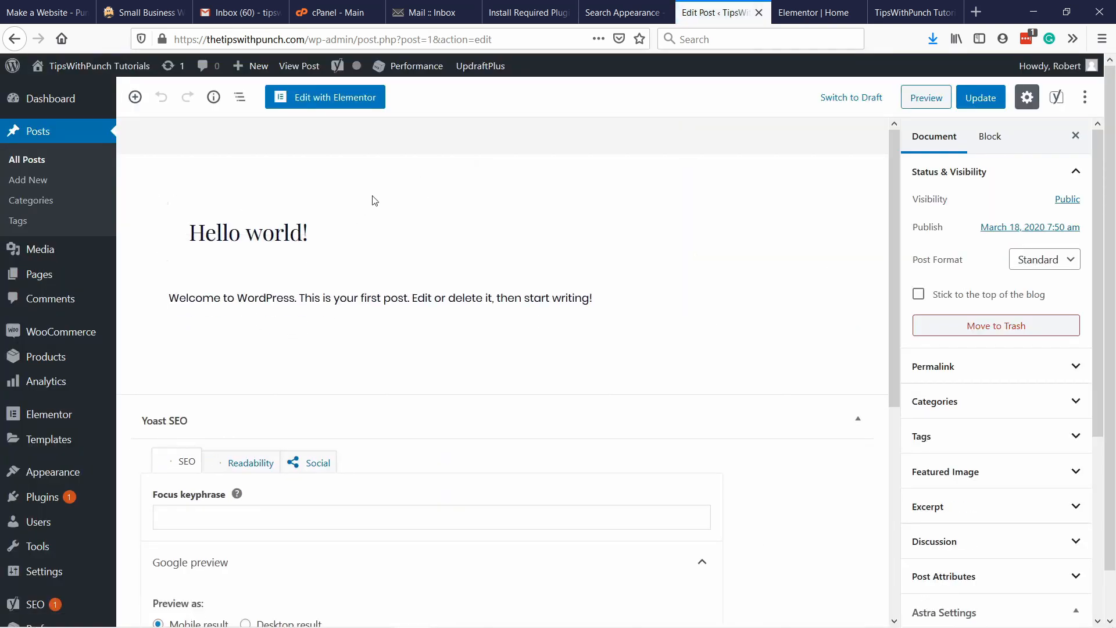
# Examine the post's Yoast SEO section, including the focus keyphrase field, Google preview and SEO analysis entries.
pyautogui.scroll(-5, 406, 209)
pyautogui.scroll(2, 416, 230)
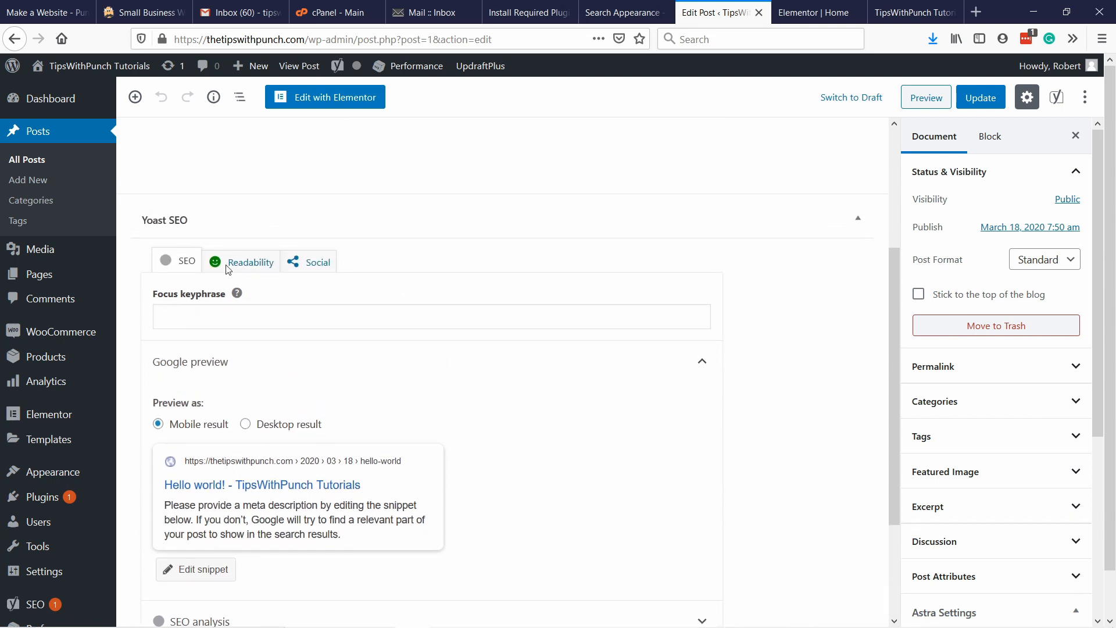
pyautogui.click(320, 314)
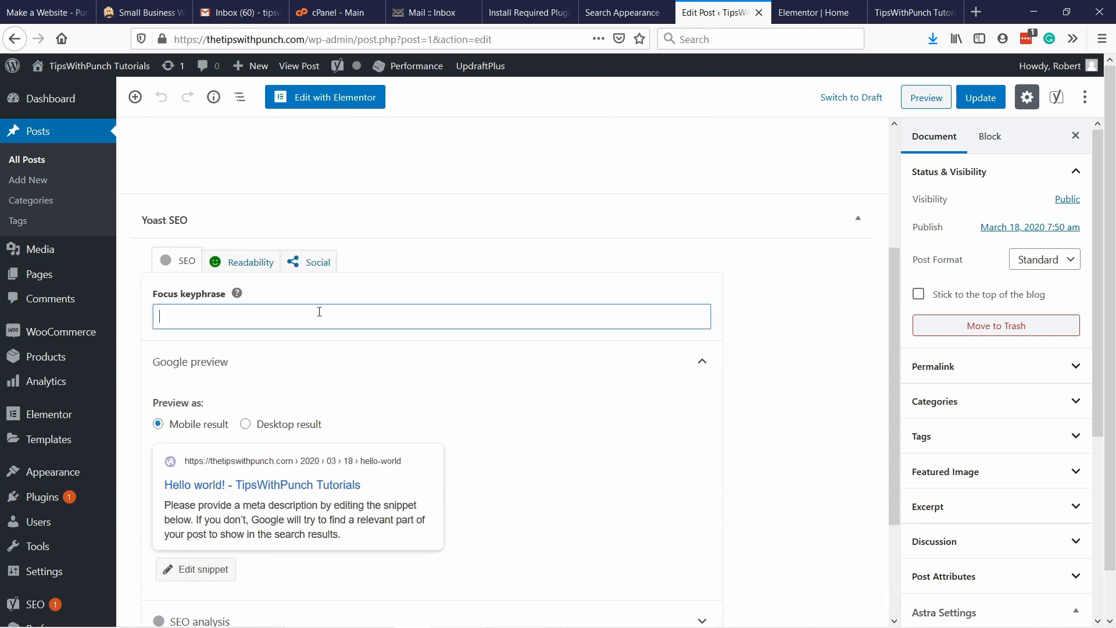
pyautogui.scroll(-2, 344, 443)
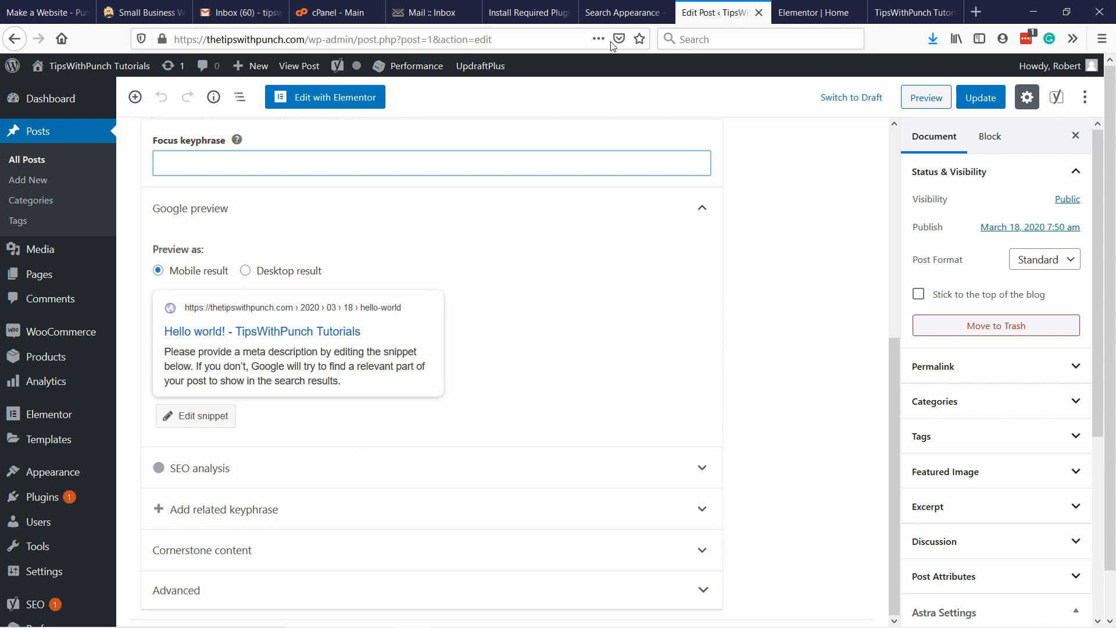
pyautogui.click(797, 306)
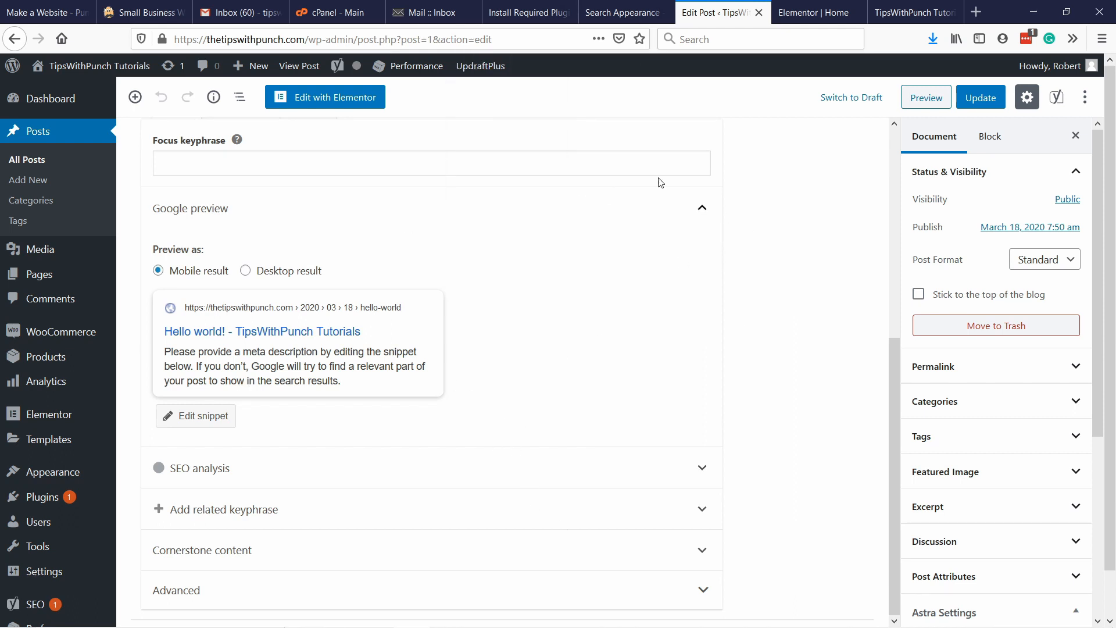
# Open the UpdraftPlus settings and set both the files and database backup schedules to Weekly.
pyautogui.moveTo(476, 68)
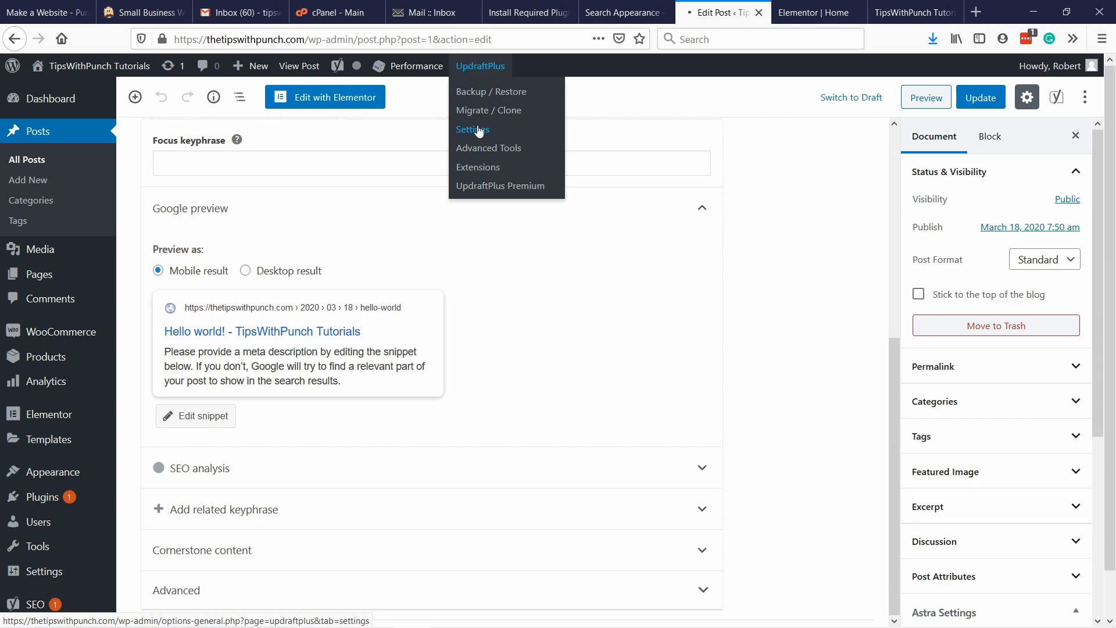
pyautogui.click(478, 131)
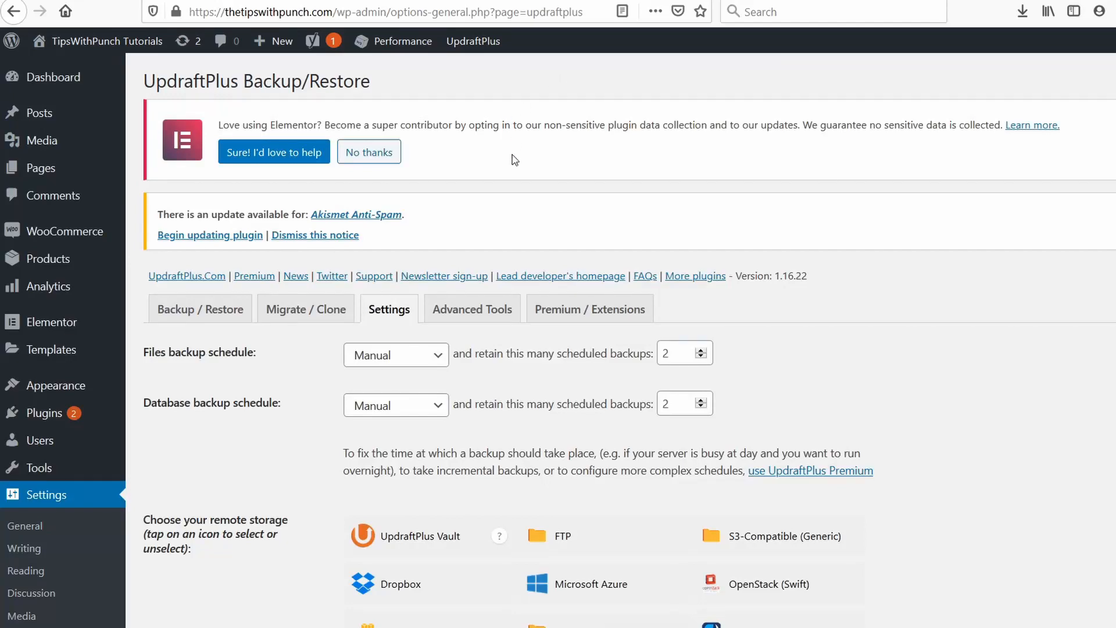
pyautogui.scroll(-3, 511, 158)
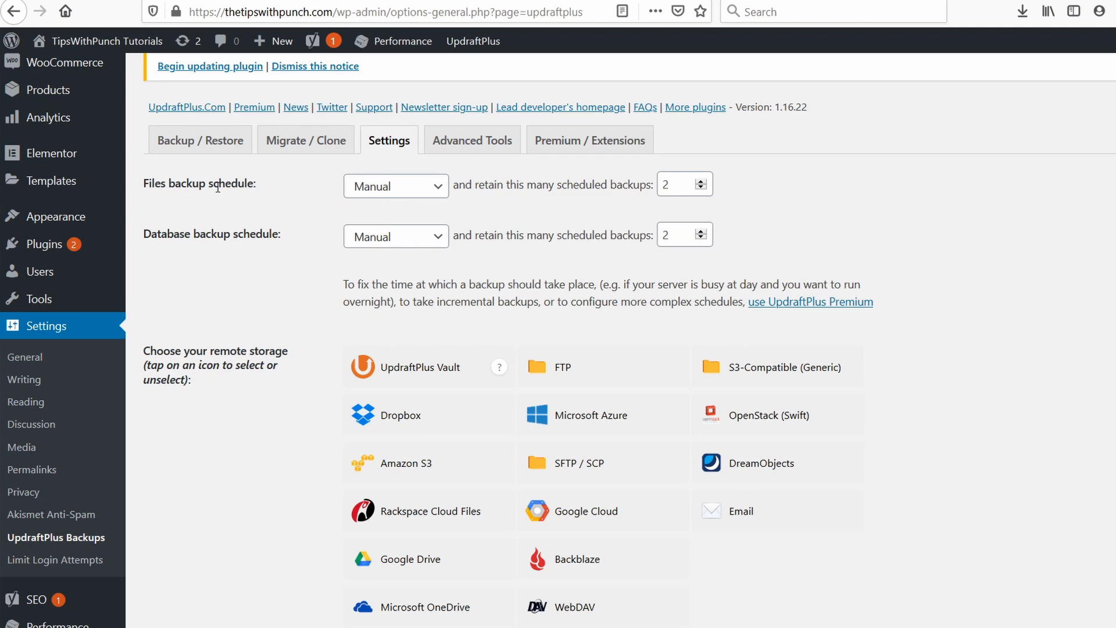
pyautogui.click(383, 187)
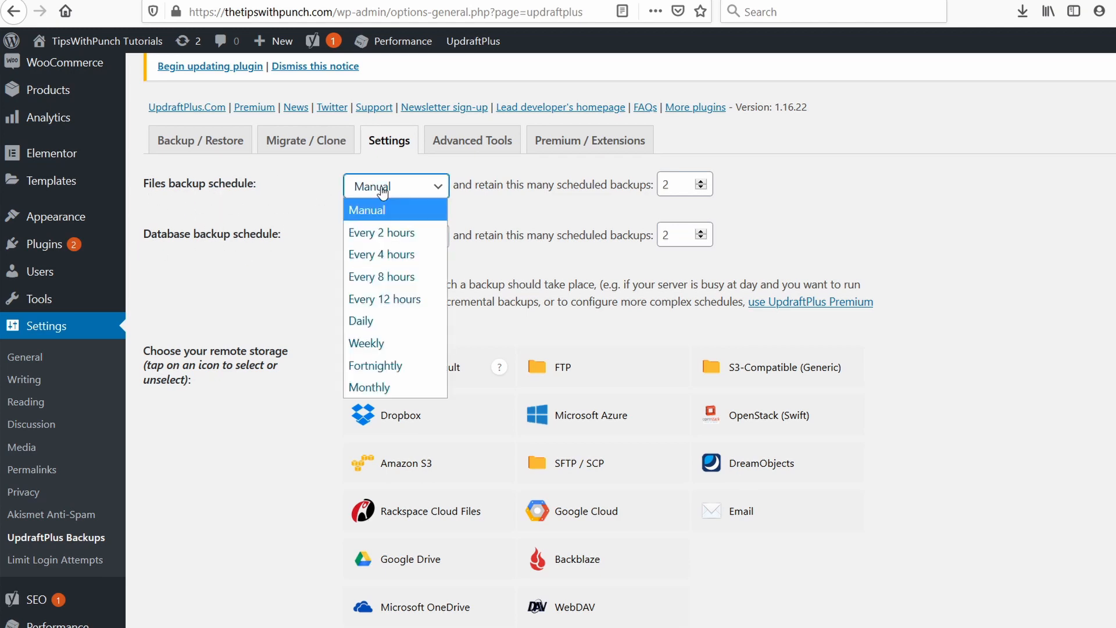
pyautogui.click(407, 343)
pyautogui.click(395, 237)
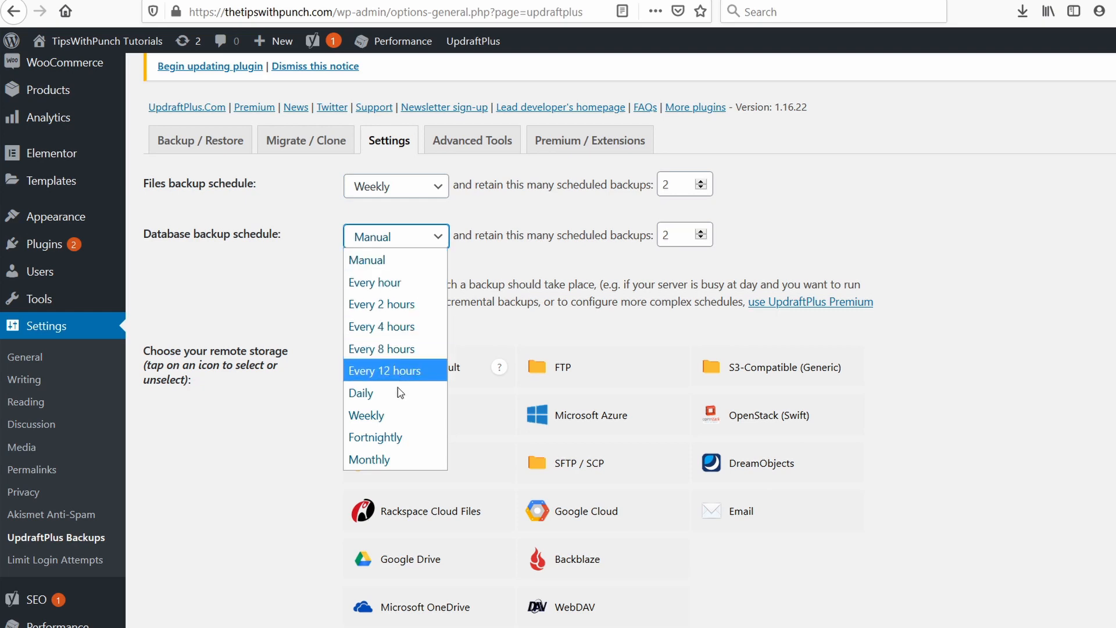
pyautogui.click(390, 415)
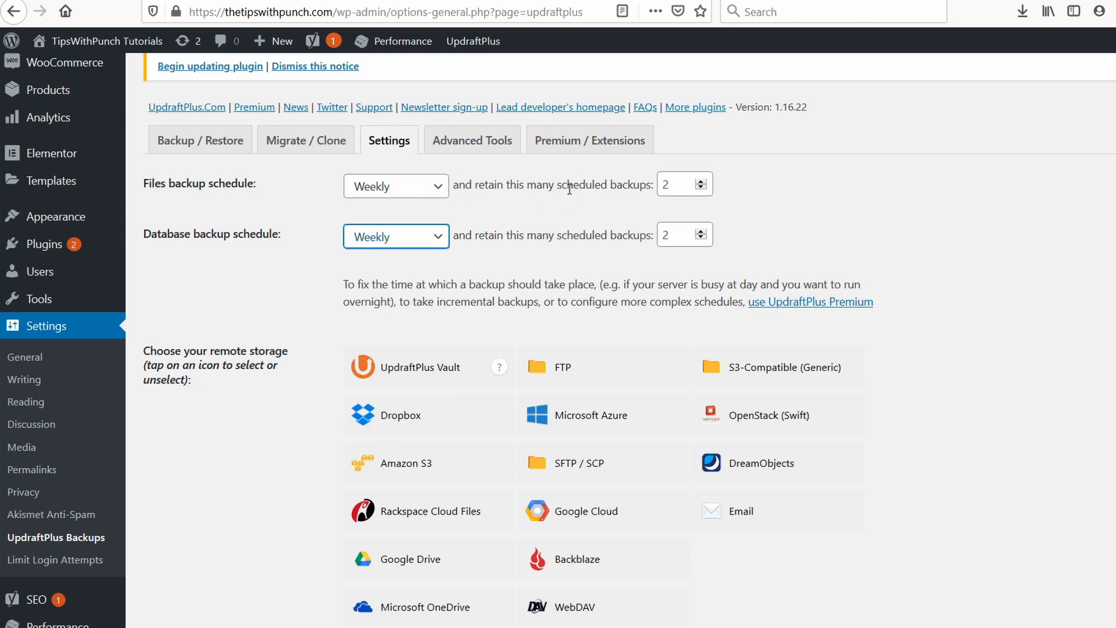
# Set the number of retained scheduled backups to 4 for both files and database.
pyautogui.doubleClick(669, 185)
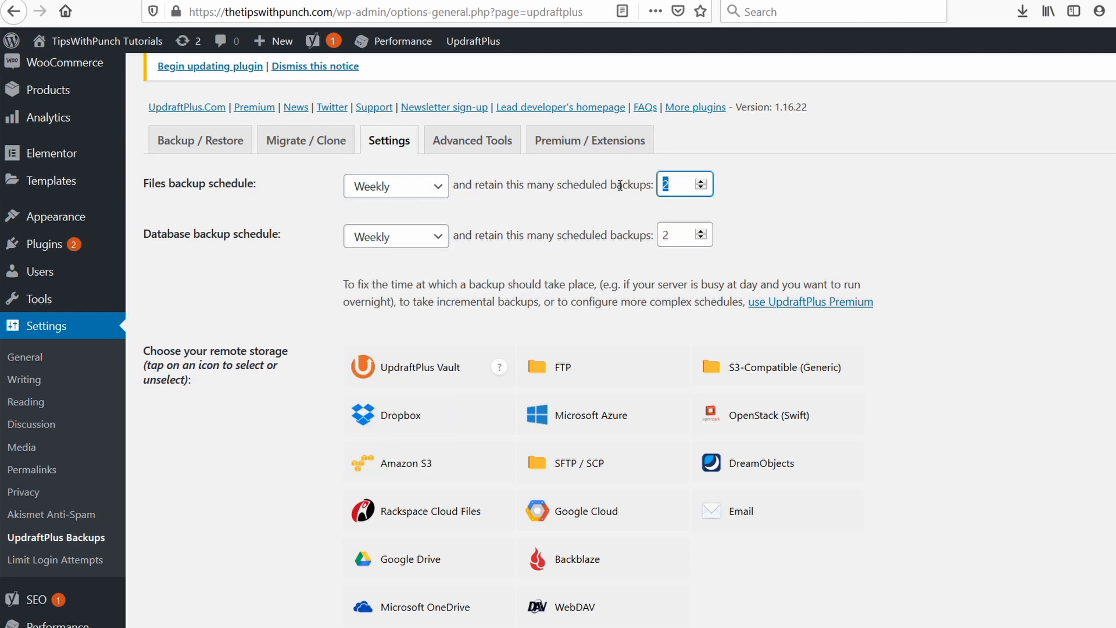
pyautogui.write('4')
pyautogui.doubleClick(665, 235)
pyautogui.write('4')
pyautogui.click(782, 232)
# Review the remote storage, included files and email report options, and save the UpdraftPlus settings.
pyautogui.scroll(-4, 750, 223)
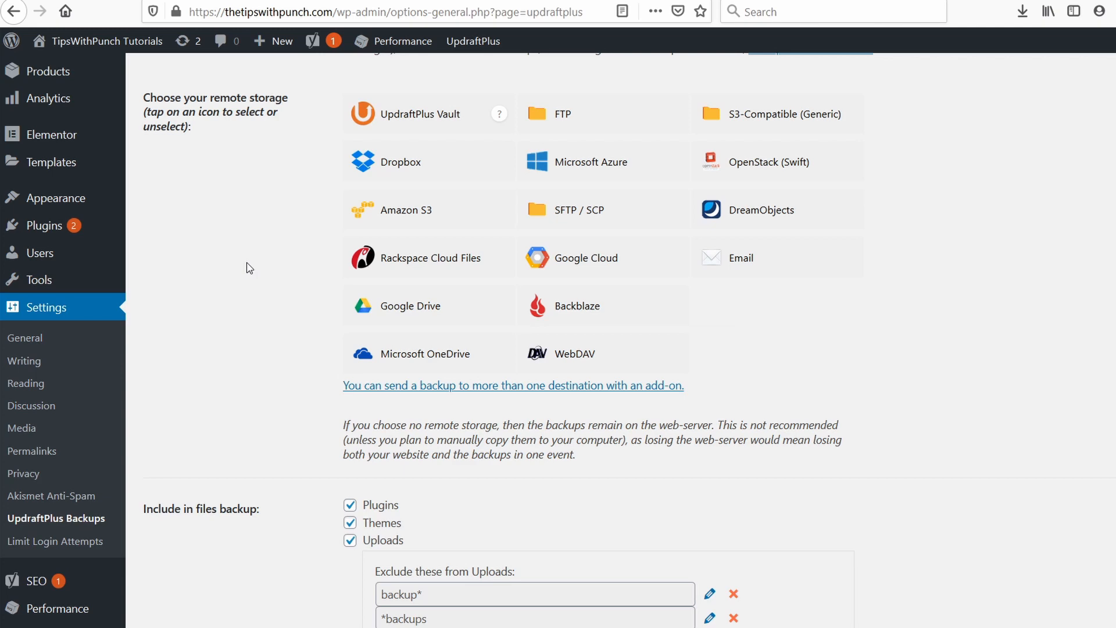
pyautogui.scroll(-2, 249, 268)
pyautogui.scroll(2, 340, 325)
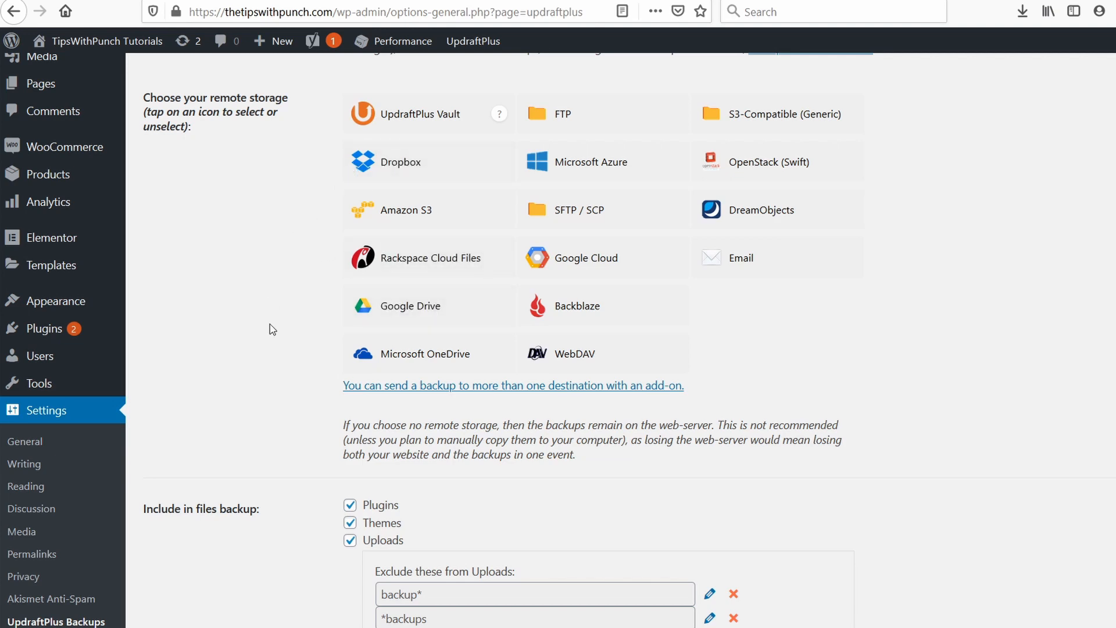
pyautogui.scroll(-5, 790, 291)
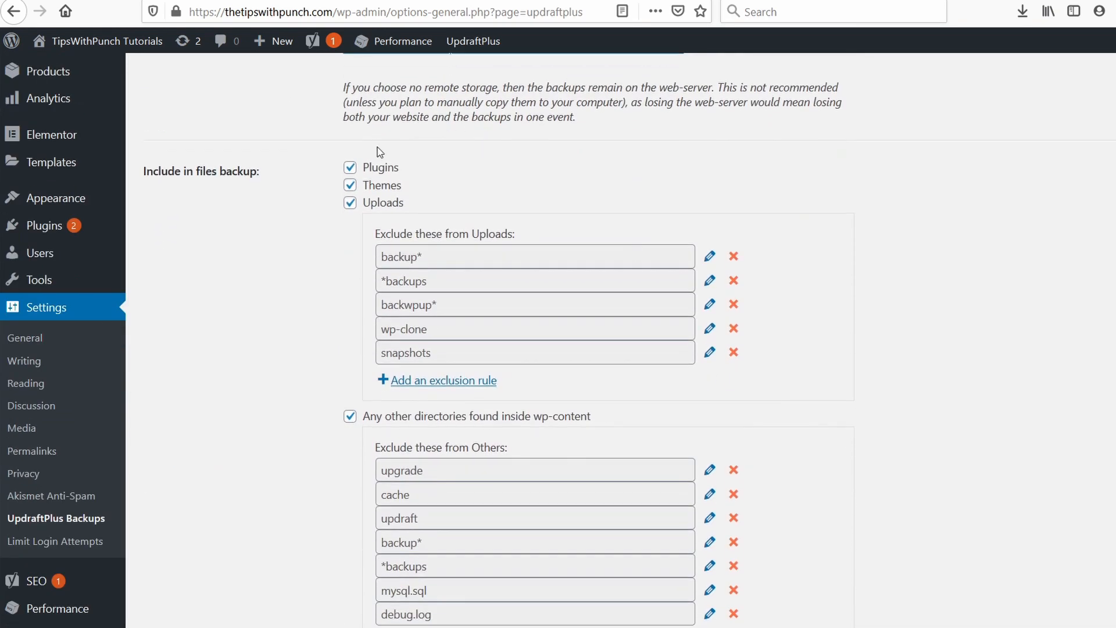
pyautogui.scroll(-5, 823, 206)
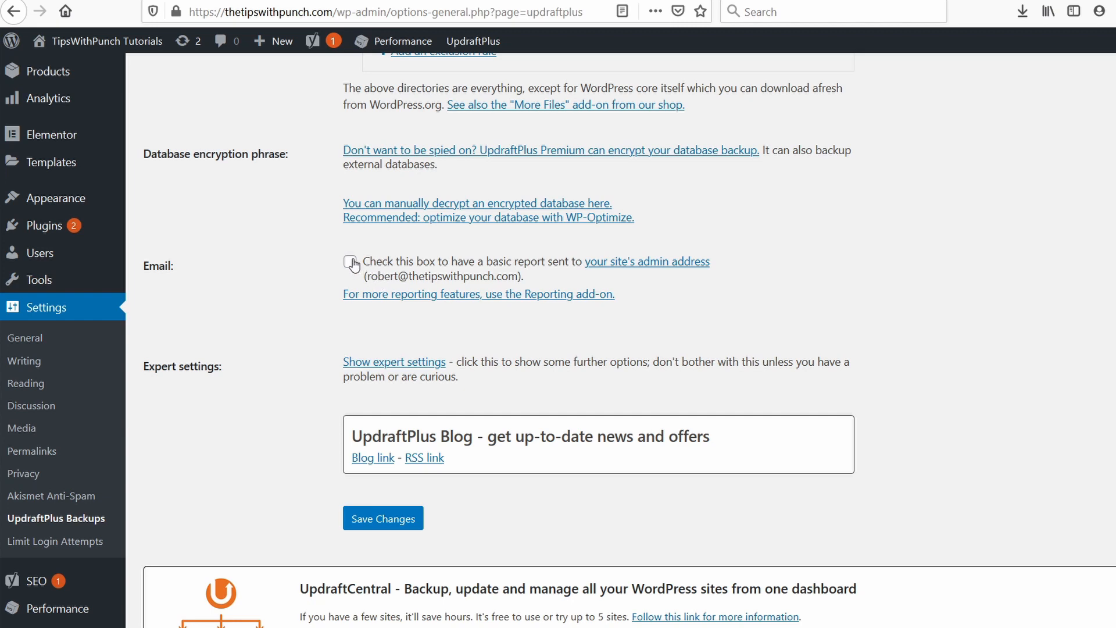
pyautogui.scroll(-2, 320, 233)
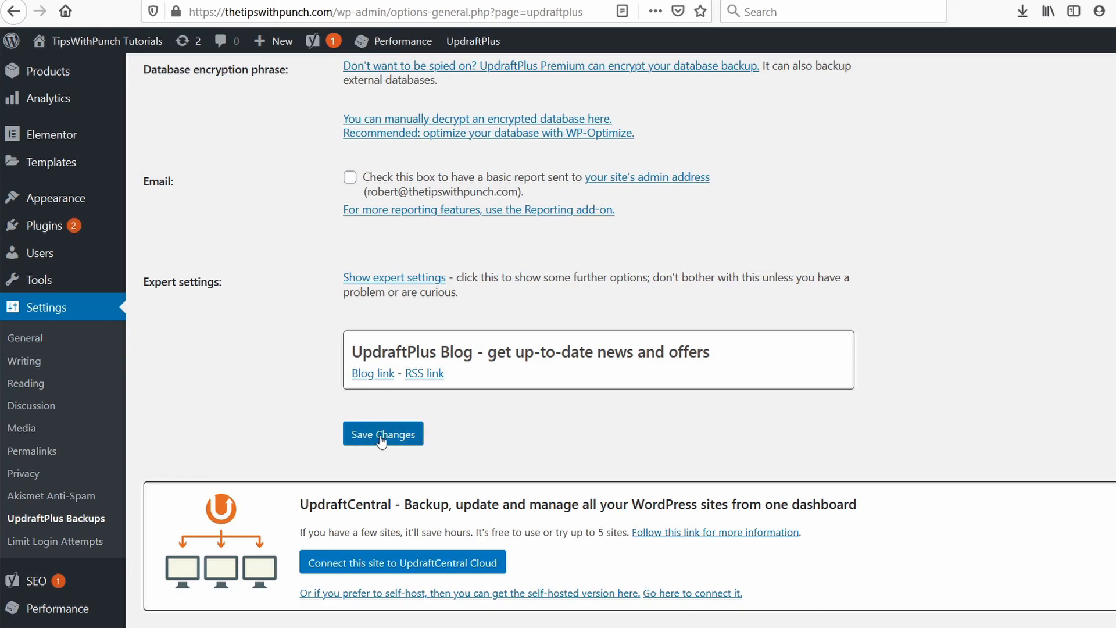
pyautogui.click(382, 441)
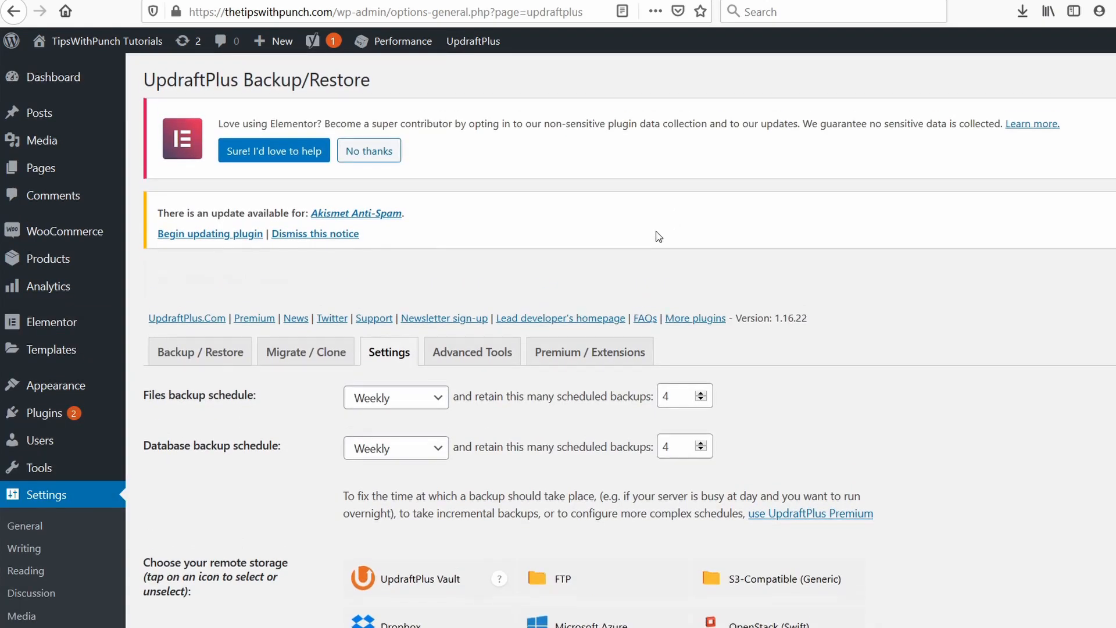
# Open the UpdraftPlus backup and restore page and start a new backup that includes the database and files.
pyautogui.scroll(-3, 659, 236)
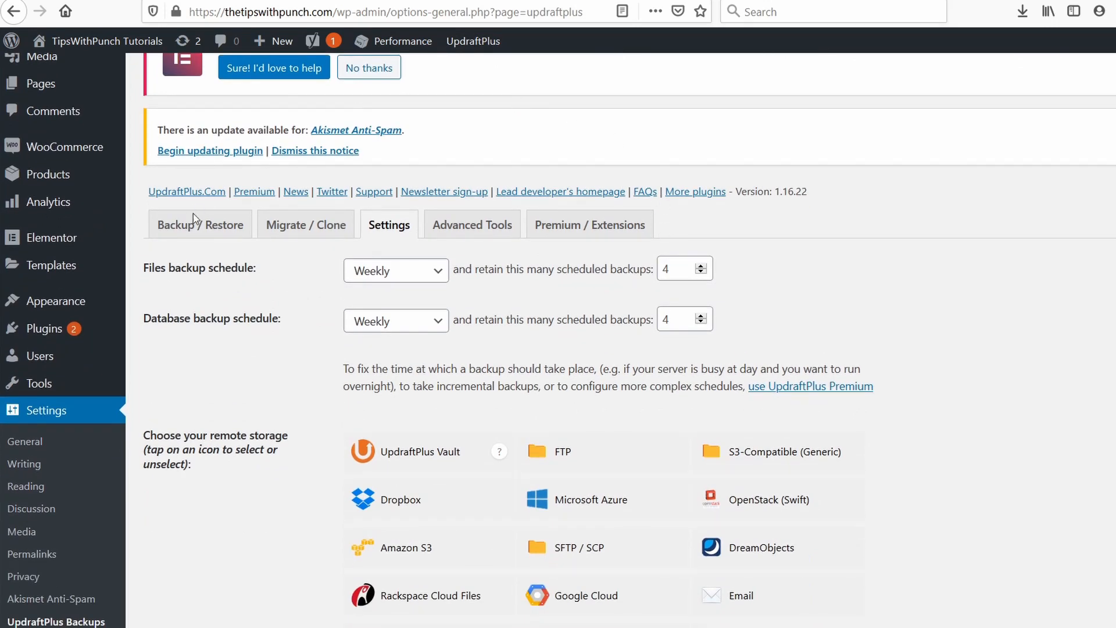
pyautogui.click(208, 235)
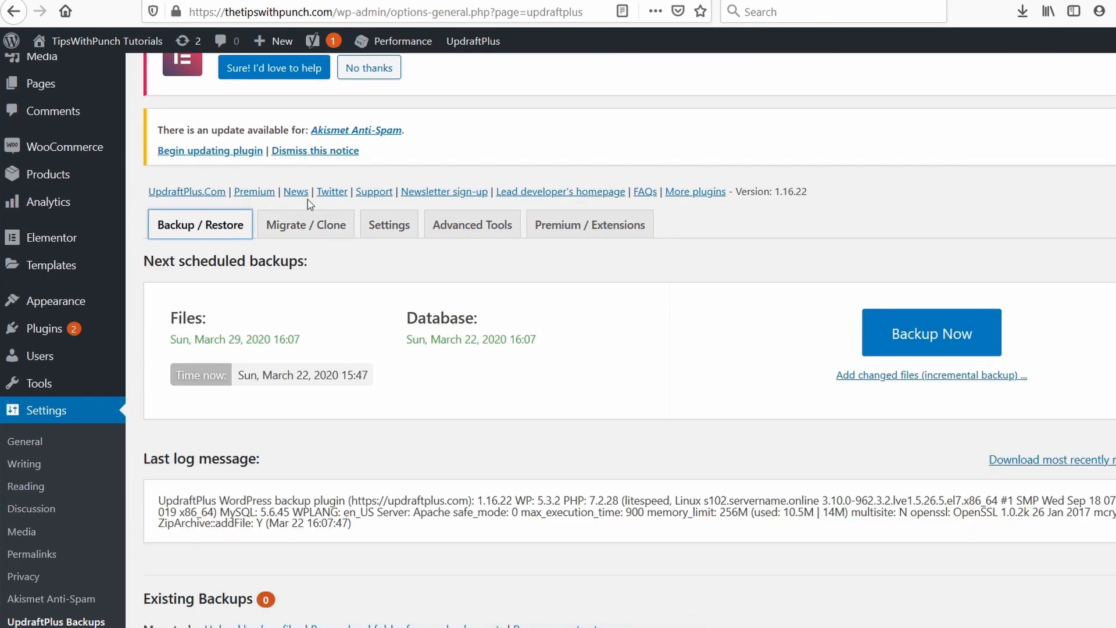
pyautogui.scroll(2, 705, 277)
pyautogui.scroll(-1, 705, 277)
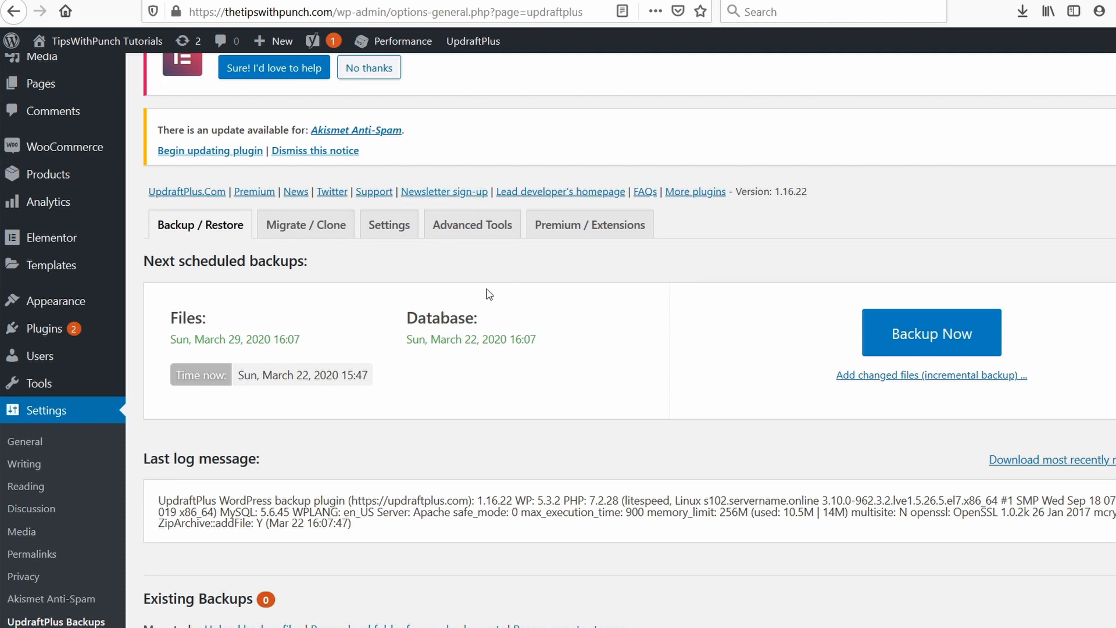
pyautogui.click(911, 336)
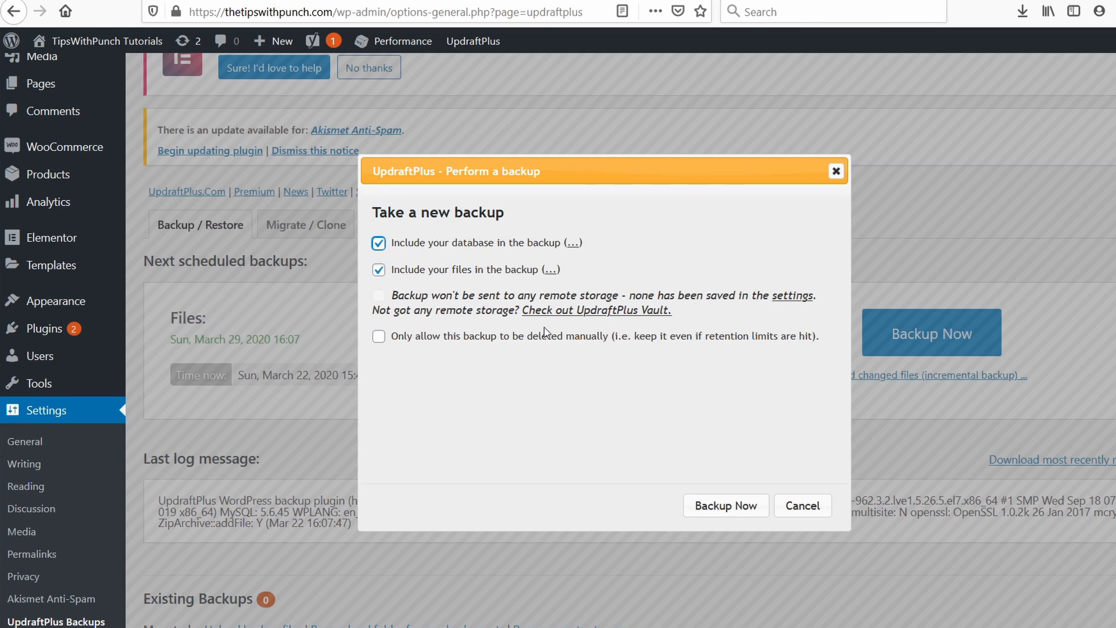
pyautogui.click(727, 507)
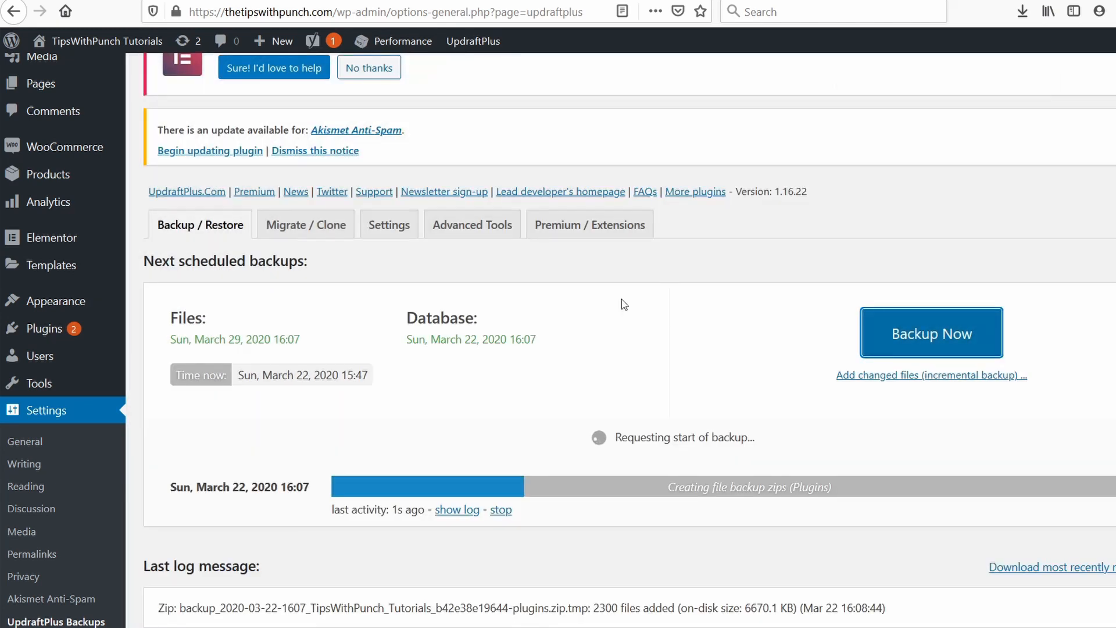
# Open the Akismet Anti-Spam settings page.
pyautogui.scroll(-2, 605, 394)
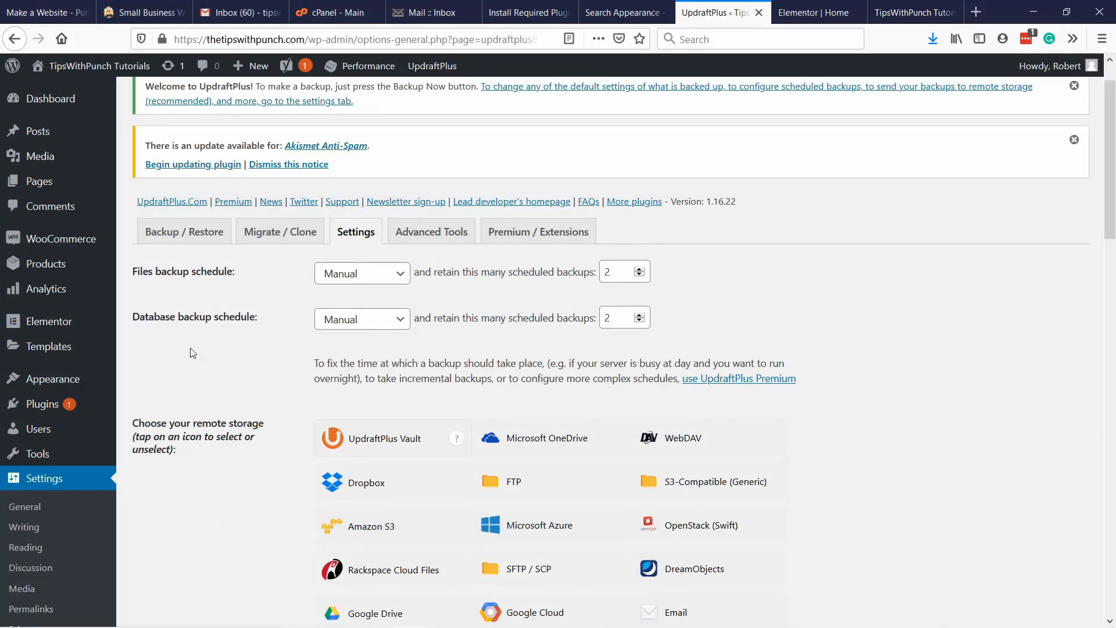
pyautogui.scroll(-1, 225, 455)
pyautogui.scroll(-3, 226, 457)
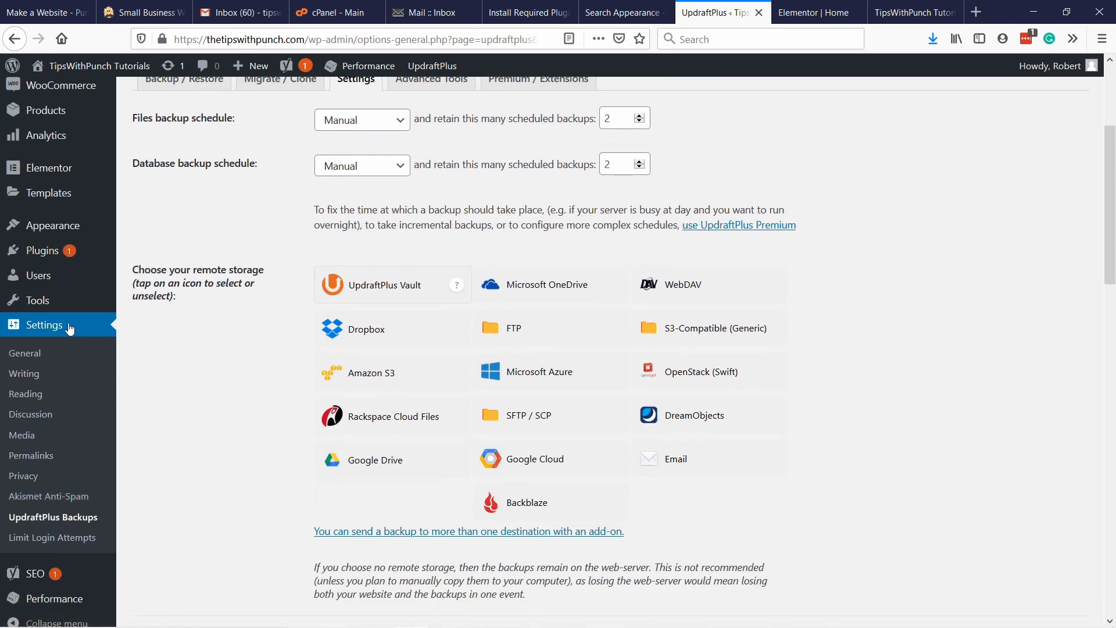
pyautogui.click(45, 503)
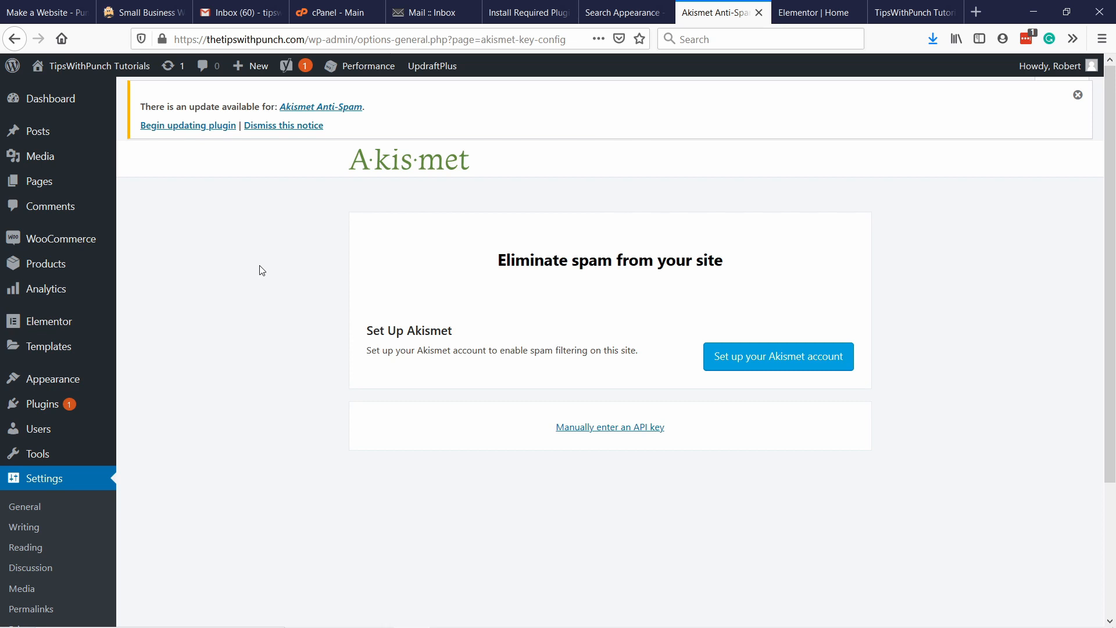
# Open the Limit Login Attempts settings and review the GDPR, lockout, notification, whitelist and blacklist options.
pyautogui.scroll(-3, 68, 343)
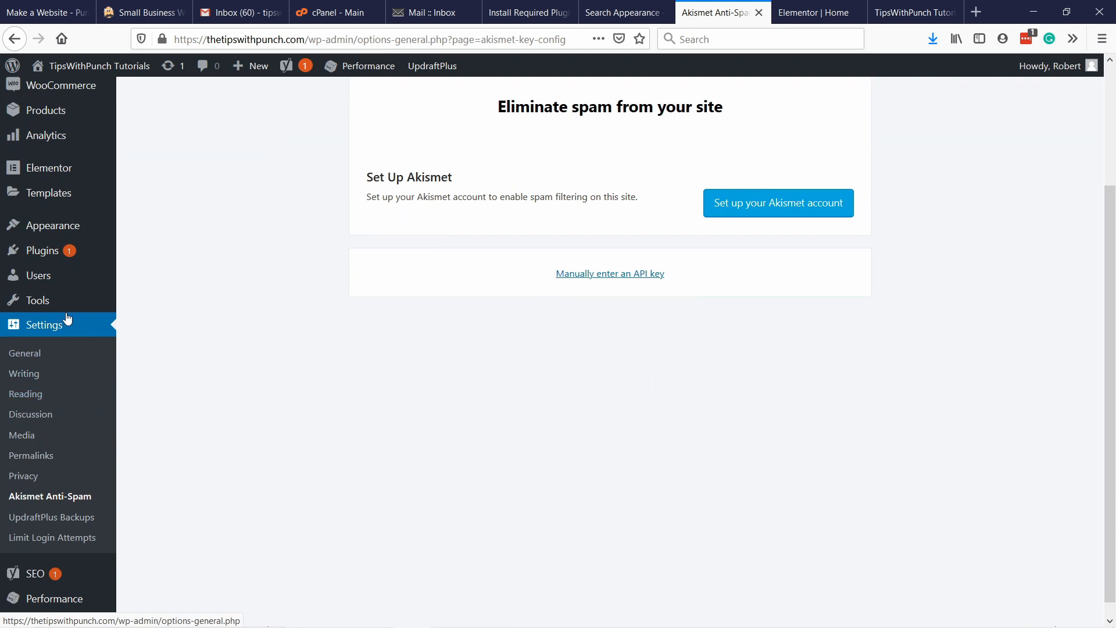
pyautogui.click(51, 544)
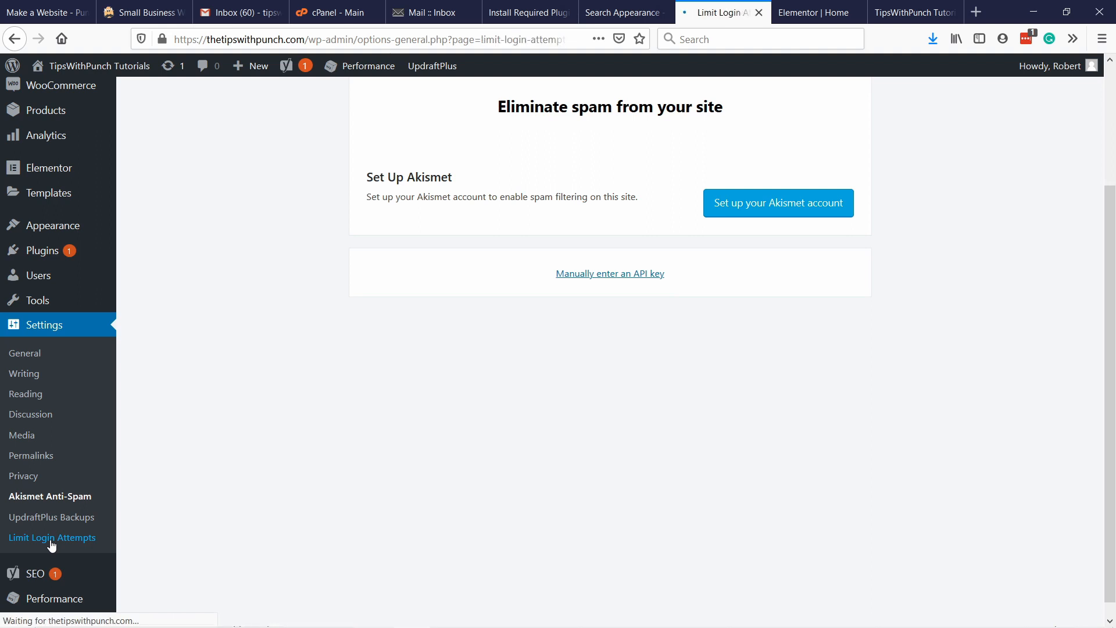
pyautogui.scroll(-1, 335, 244)
pyautogui.scroll(-1, 336, 245)
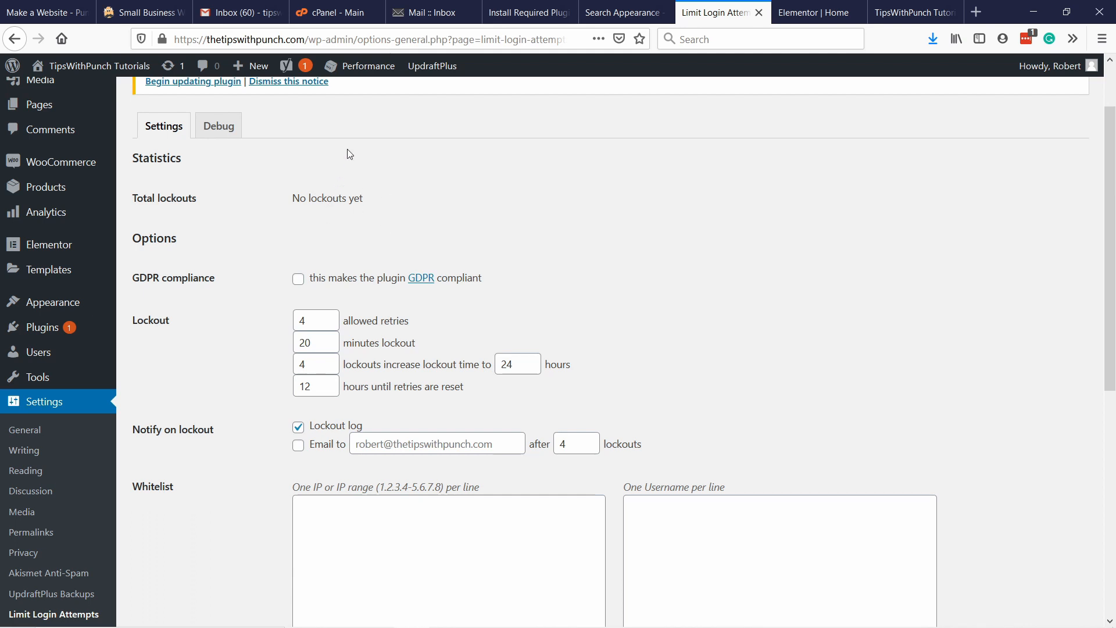
pyautogui.scroll(-1, 349, 154)
pyautogui.scroll(-3, 529, 206)
pyautogui.scroll(3, 528, 205)
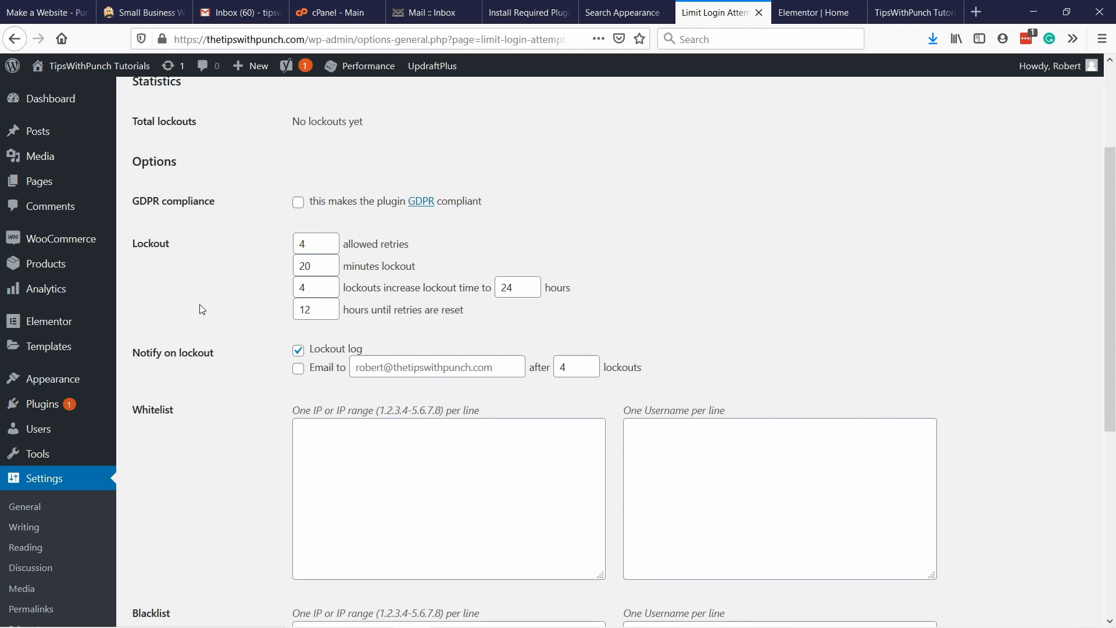
pyautogui.scroll(-5, 242, 281)
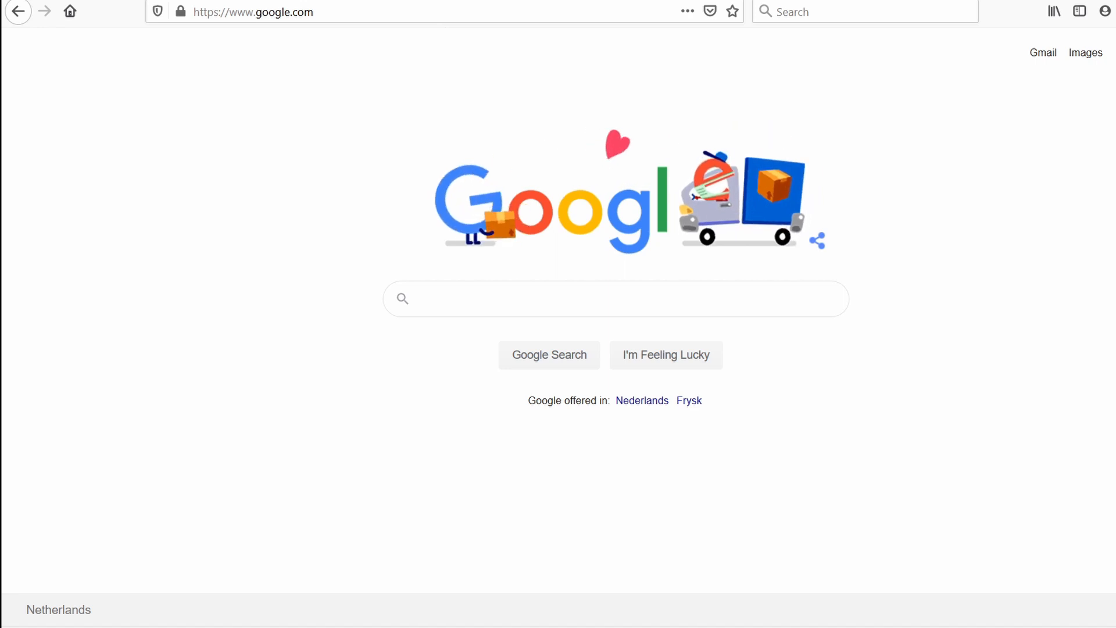
# Search Google for "google analytics" and open the Google Analytics site from the results.
pyautogui.click(459, 299)
pyautogui.write('googl')
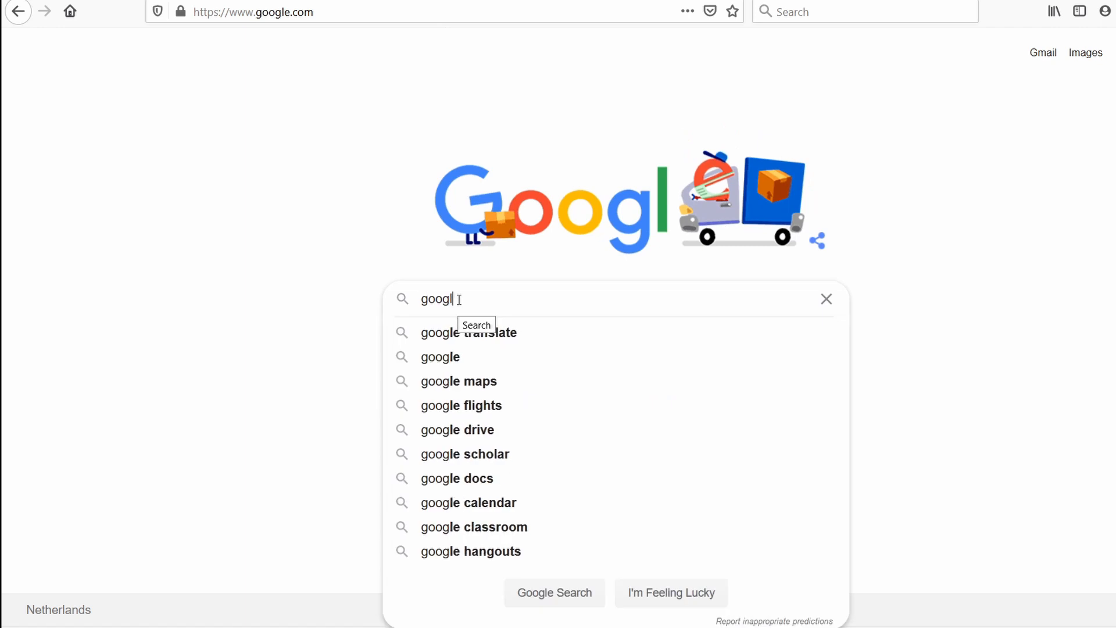
pyautogui.write('e analytics')
pyautogui.press('Return')
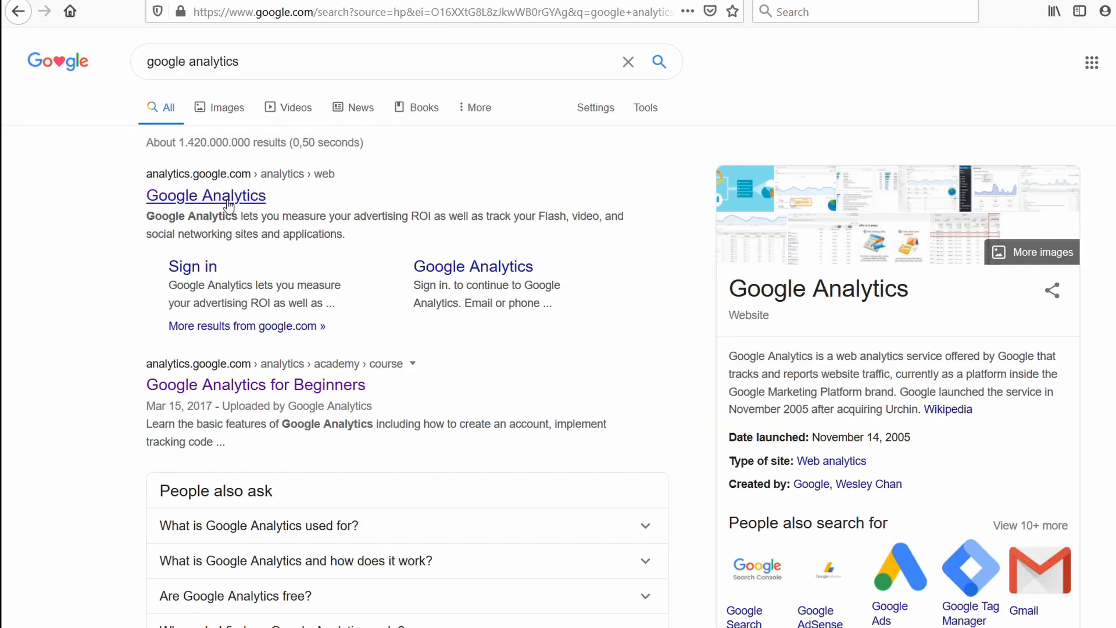
pyautogui.click(228, 205)
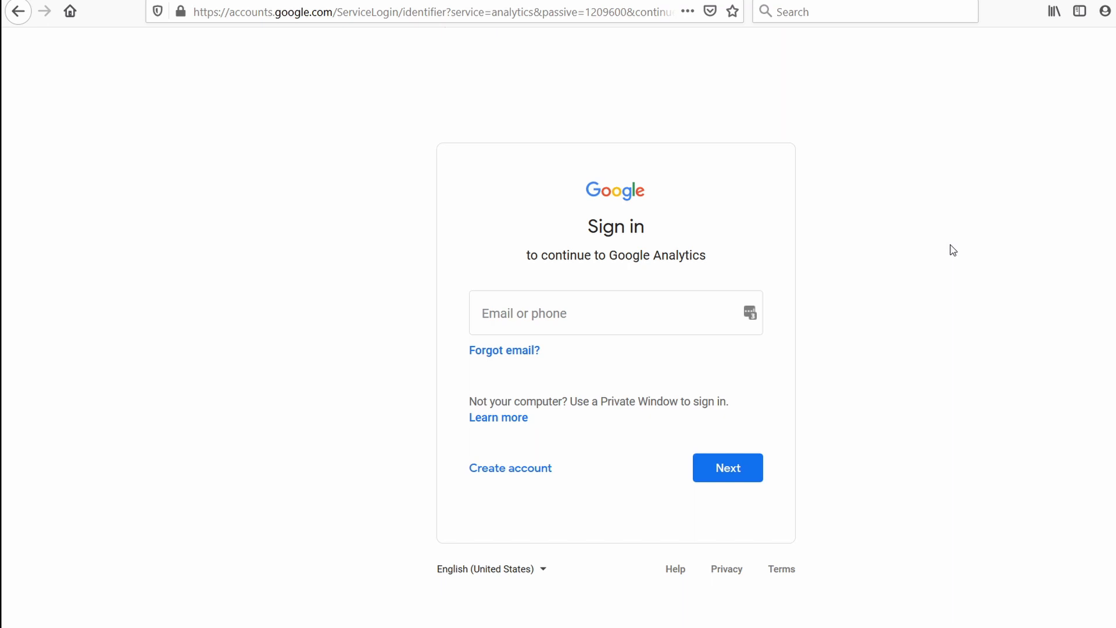
# Sign in to Google Analytics by entering the account's e-mail address.
pyautogui.click(584, 313)
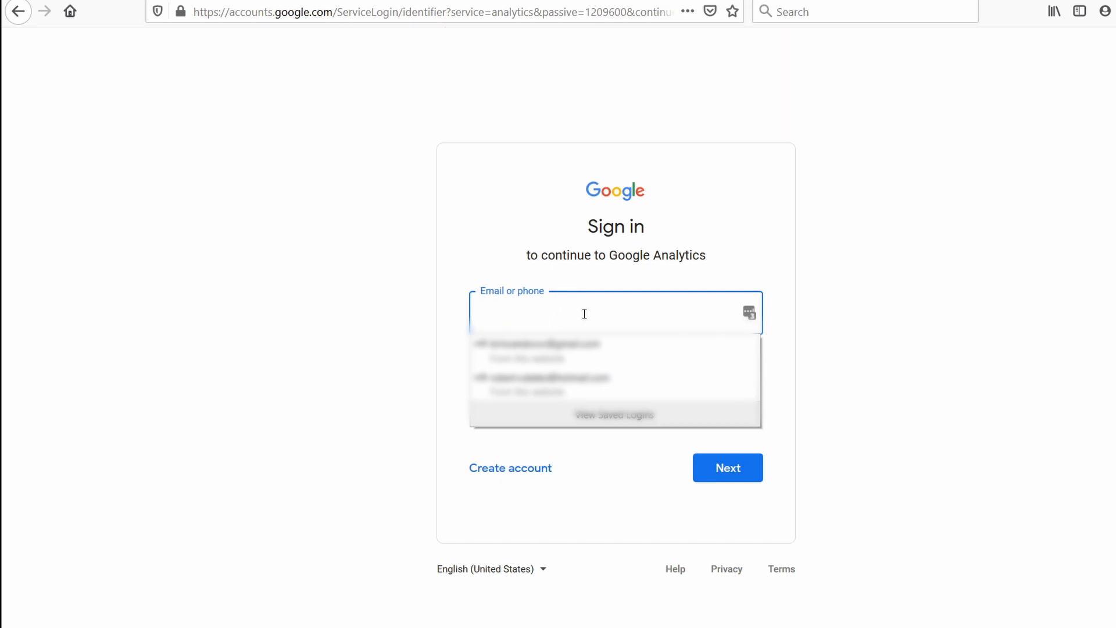
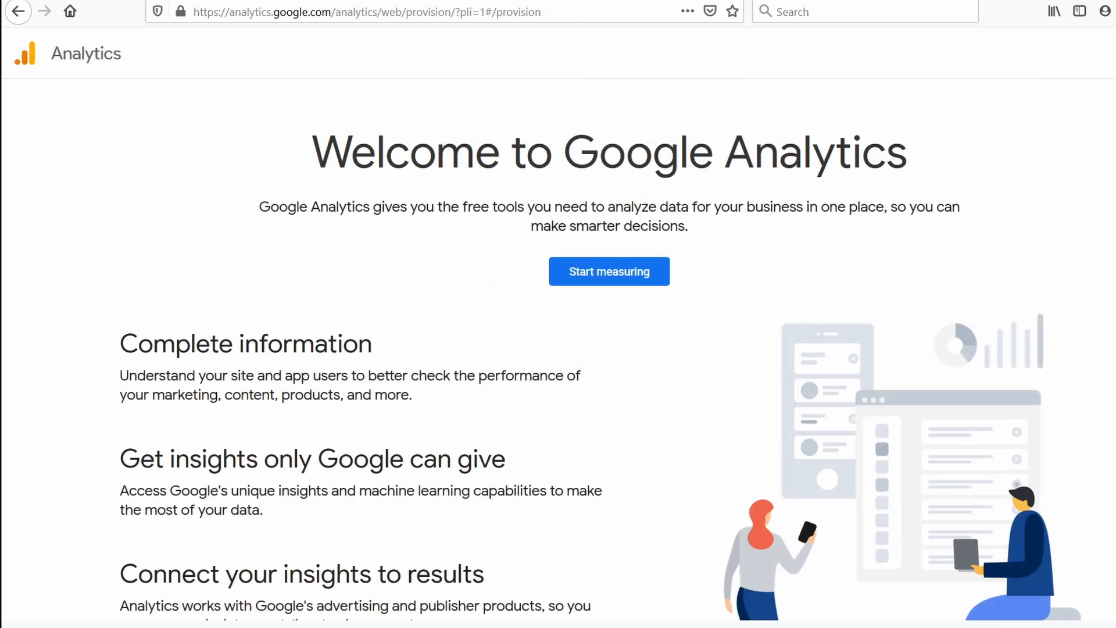
# Start creating a Google Analytics account and set its account name to thetipswithpunch.com.
pyautogui.scroll(-3, 600, 372)
pyautogui.scroll(3, 599, 372)
pyautogui.click(592, 274)
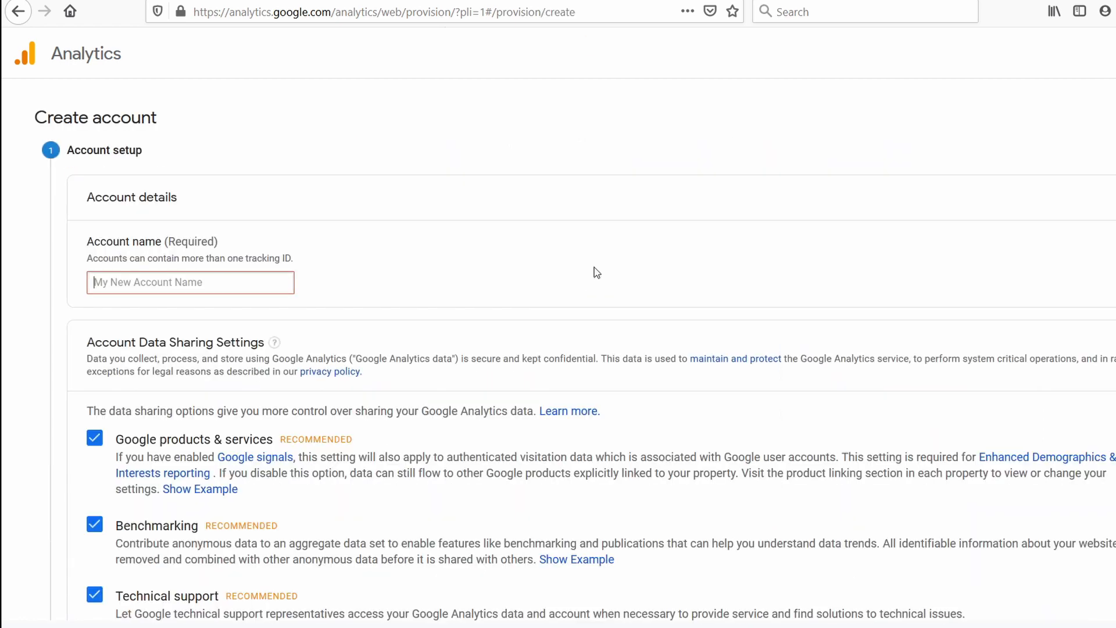
pyautogui.scroll(-1, 482, 292)
pyautogui.scroll(1, 483, 292)
pyautogui.click(719, 285)
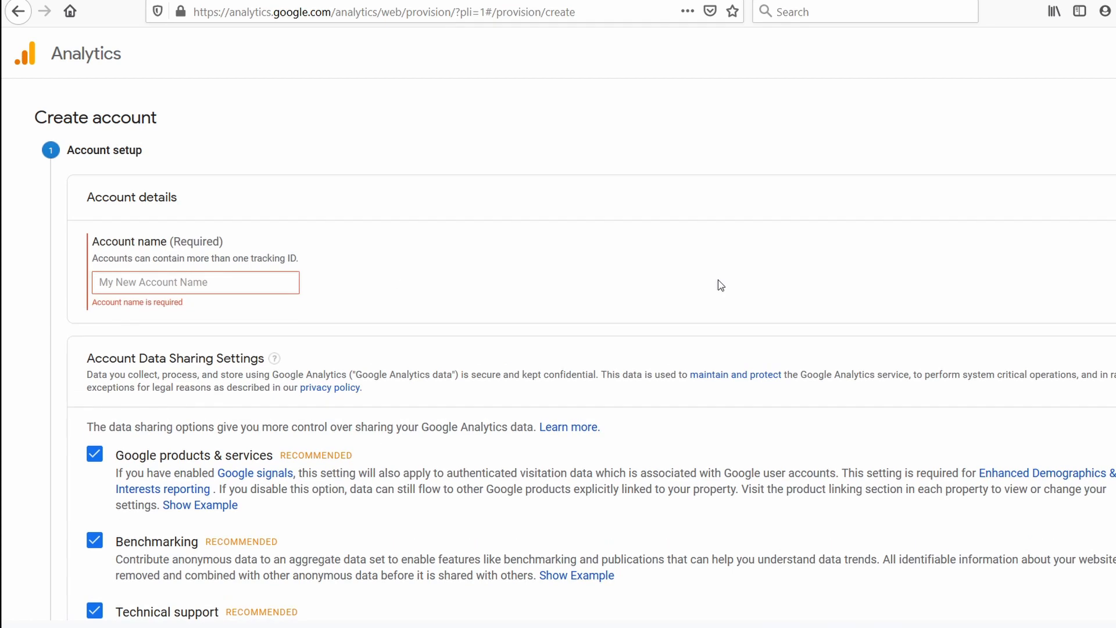
pyautogui.click(197, 279)
pyautogui.write('thetipswi')
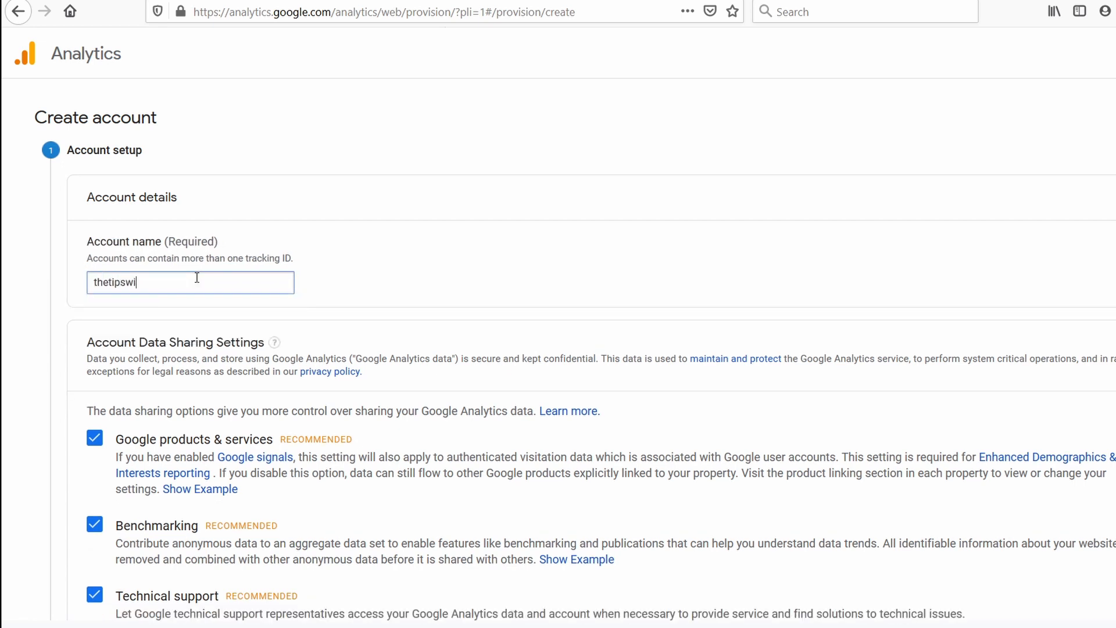
pyautogui.write('thpunc')
pyautogui.write('h.com')
pyautogui.click(335, 269)
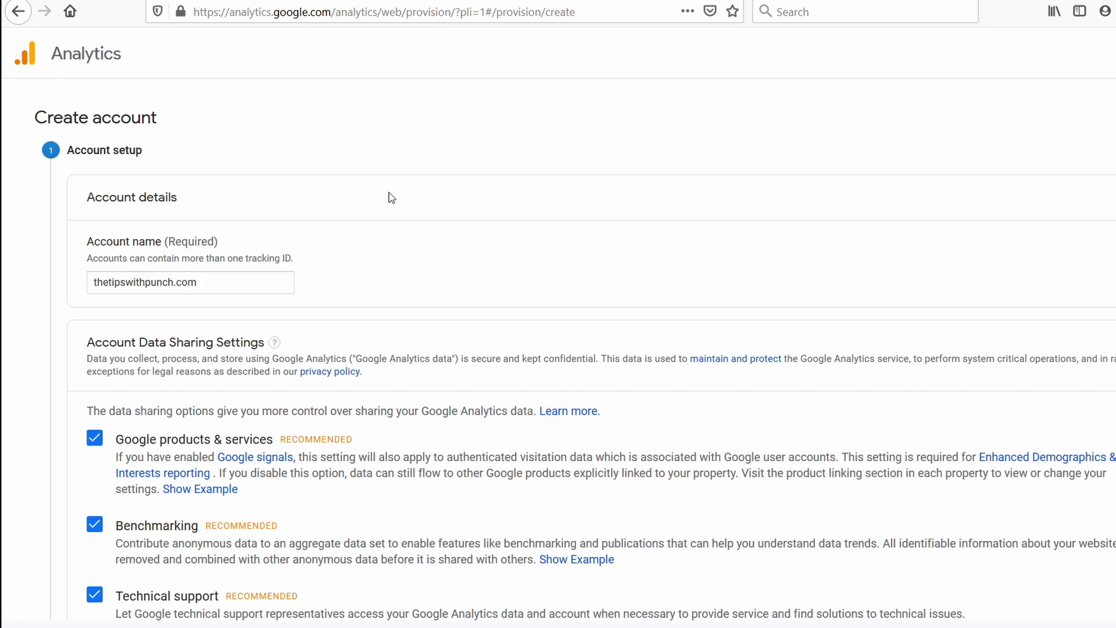
# Turn off the Google products & services, Benchmarking, Technical support and Account specialists data sharing options and continue to the measurement choice.
pyautogui.scroll(-3, 388, 175)
pyautogui.scroll(-1, 389, 163)
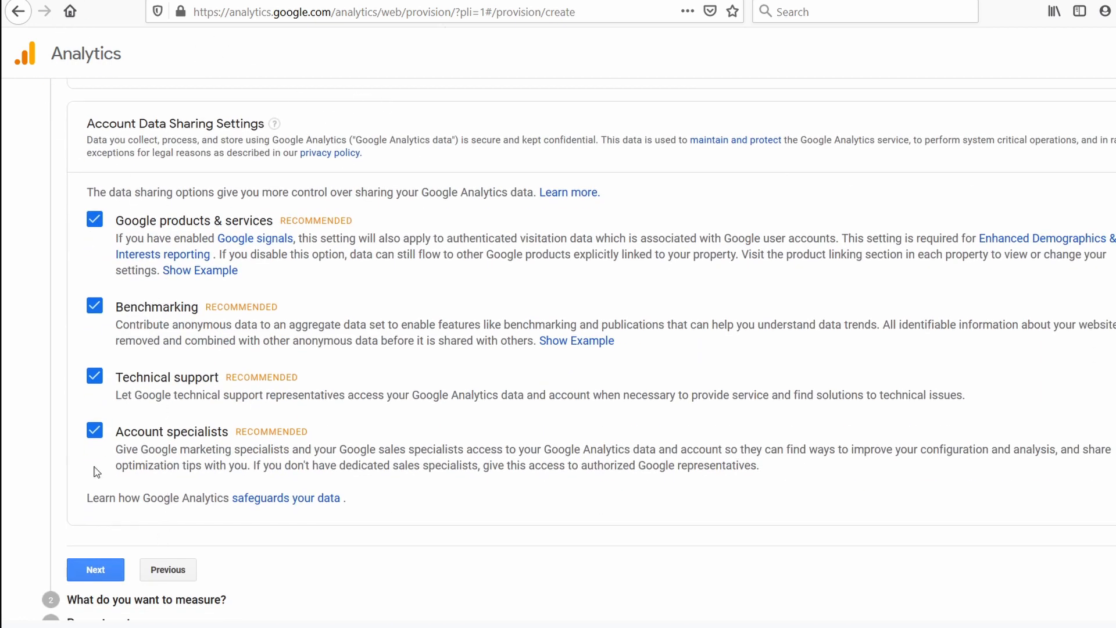
pyautogui.click(93, 431)
pyautogui.click(94, 376)
pyautogui.click(94, 306)
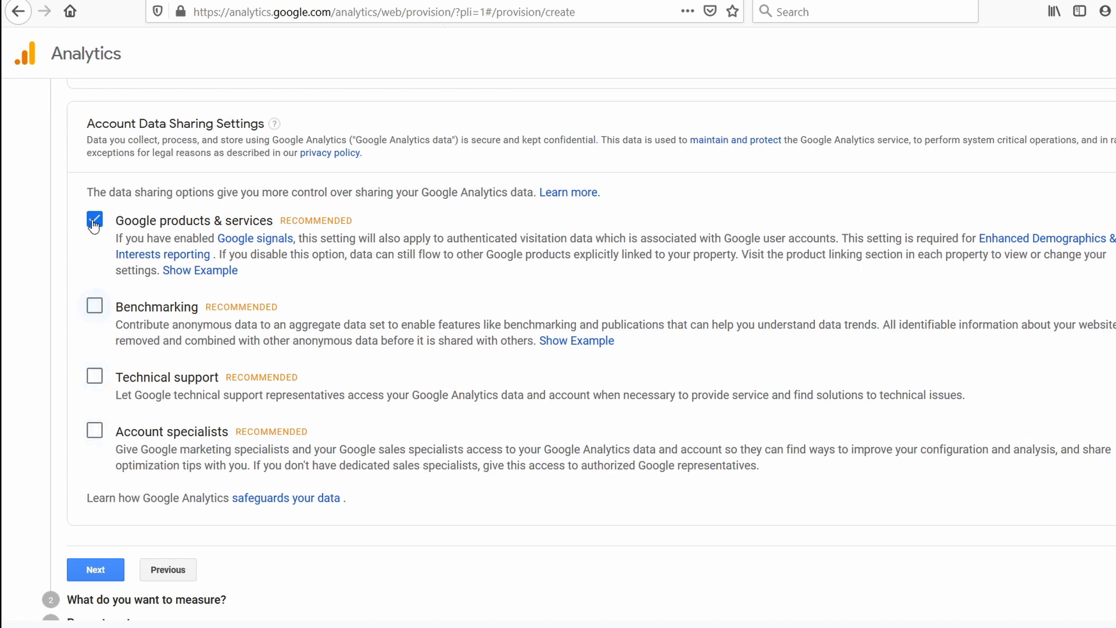
pyautogui.click(94, 220)
pyautogui.scroll(-2, 244, 249)
pyautogui.click(99, 503)
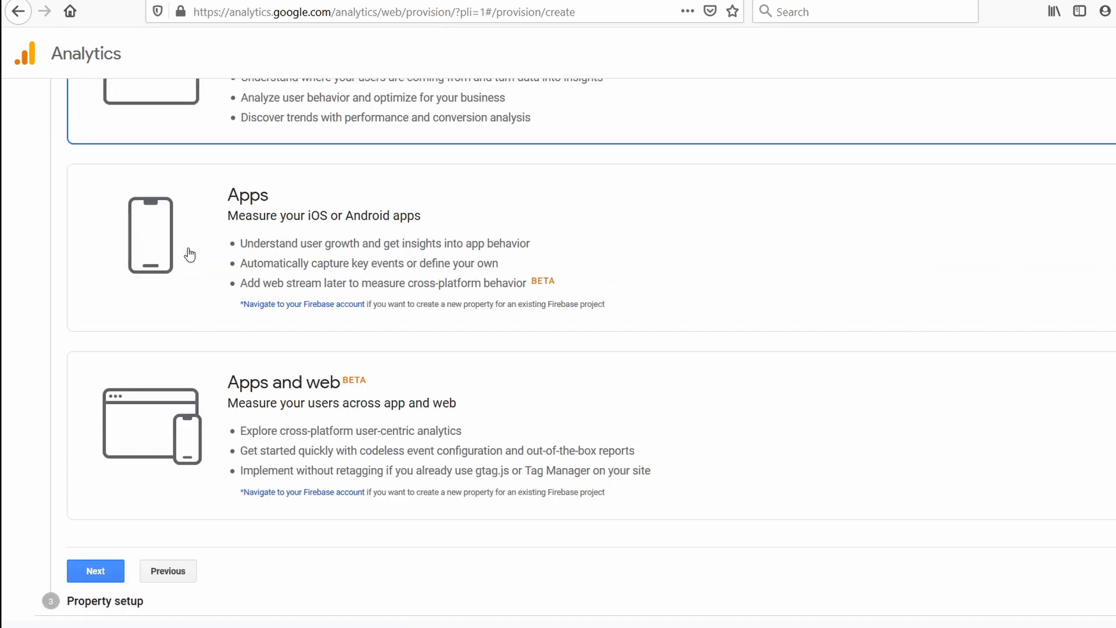
# Review the measurement options, keep Web as the choice and continue to the property setup.
pyautogui.scroll(4, 179, 252)
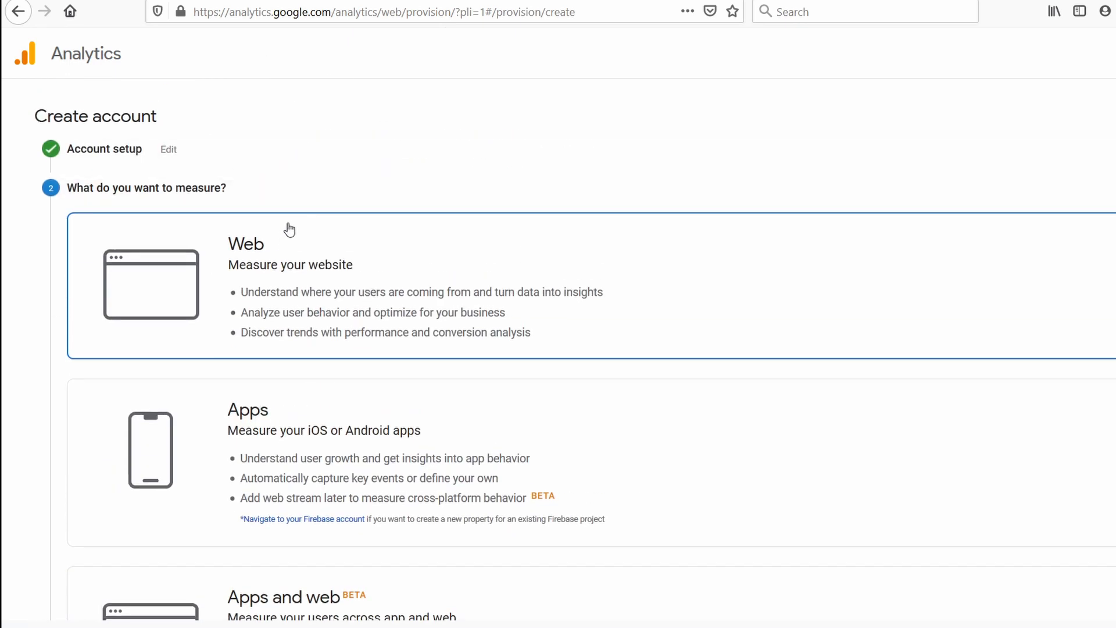
pyautogui.scroll(-3, 308, 203)
pyautogui.scroll(3, 394, 207)
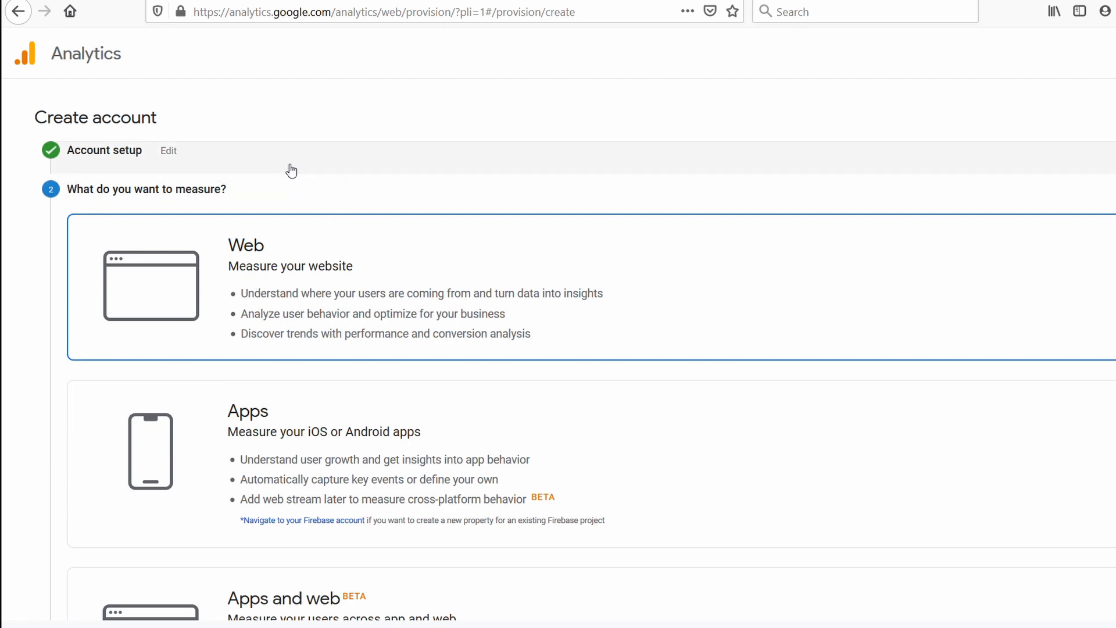
pyautogui.scroll(-5, 295, 149)
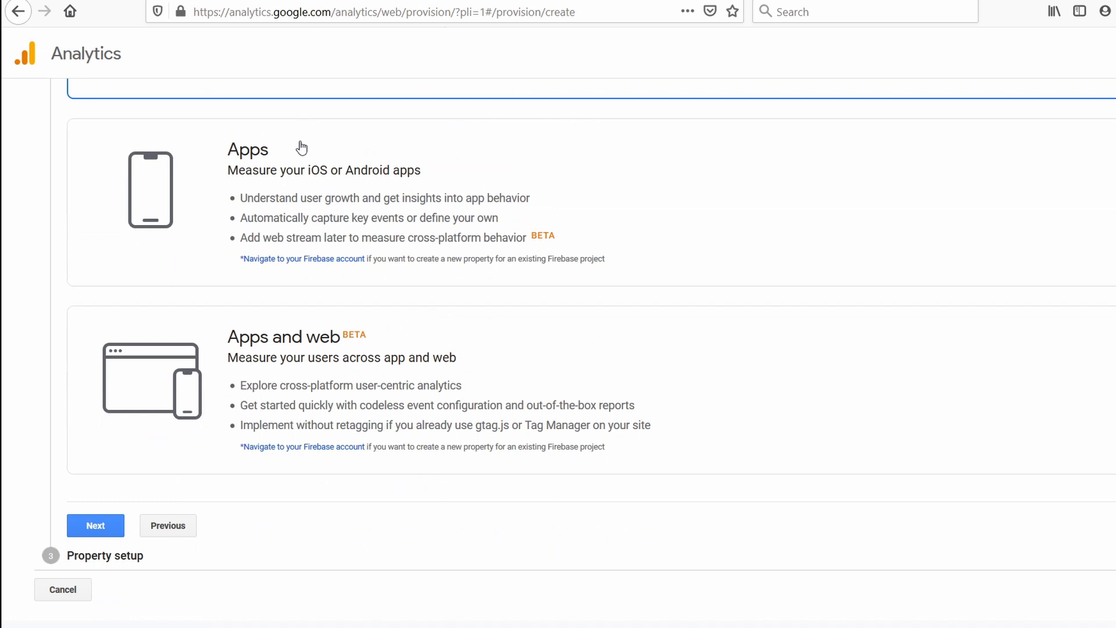
pyautogui.click(99, 525)
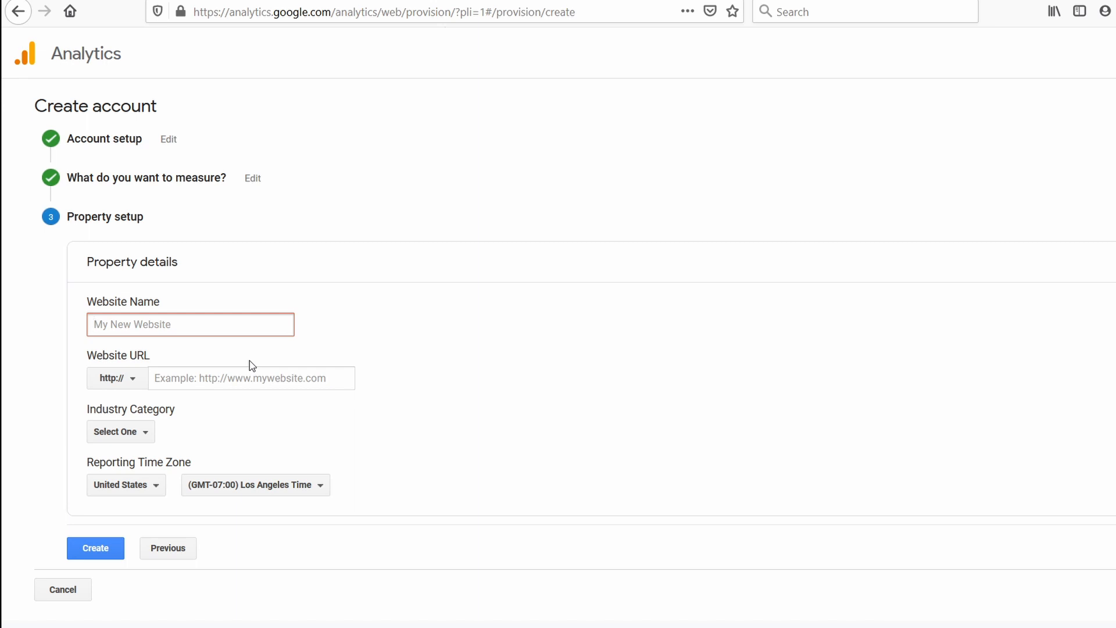
pyautogui.write('https://thetipswithpunch.com/')
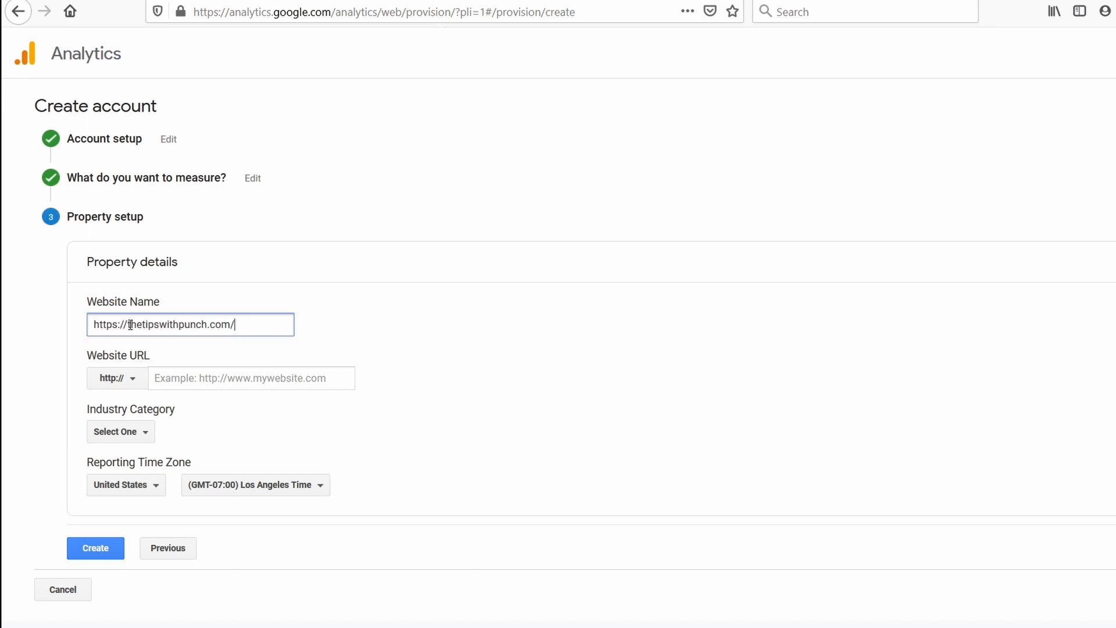
pyautogui.moveTo(130, 325); pyautogui.dragTo(51, 330)
pyautogui.write('=')
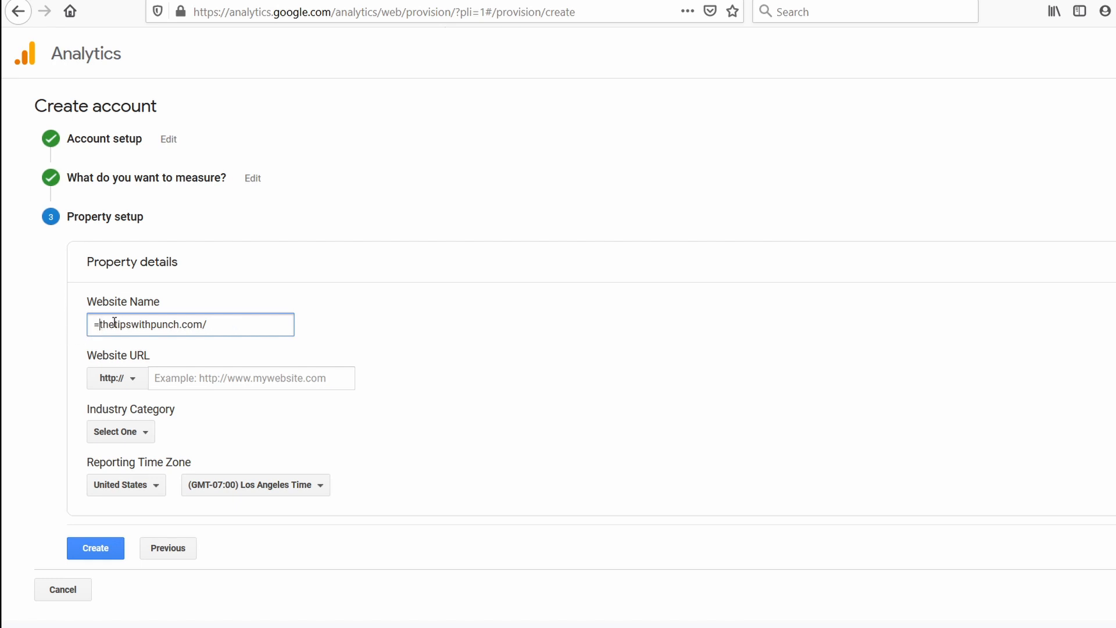
pyautogui.press('BackSpace')
pyautogui.click(242, 321)
pyautogui.press('BackSpace')
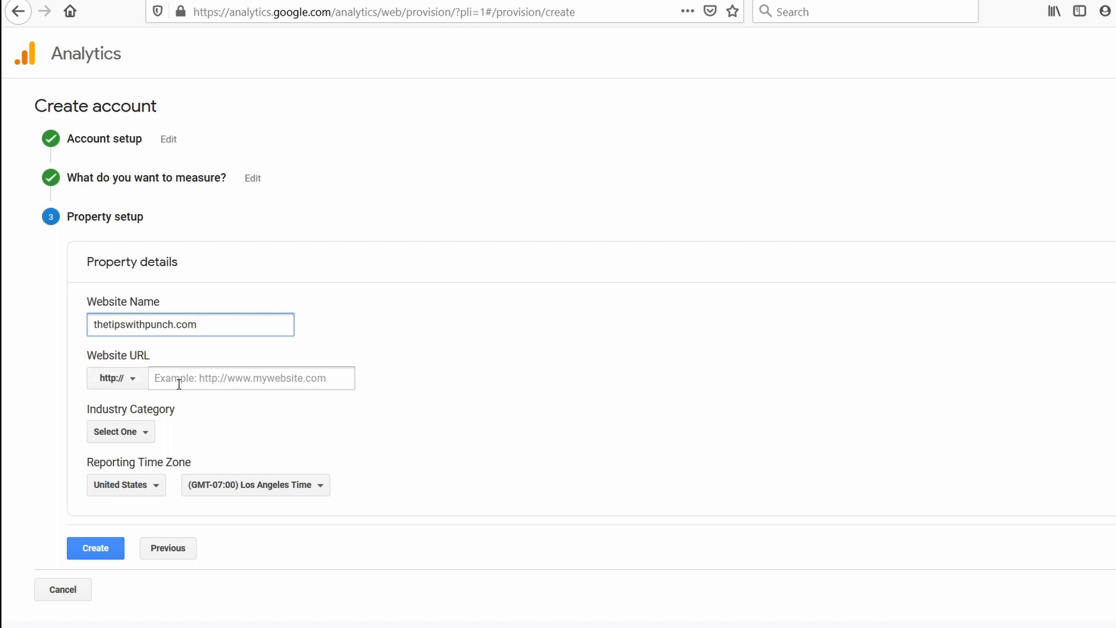
pyautogui.click(119, 381)
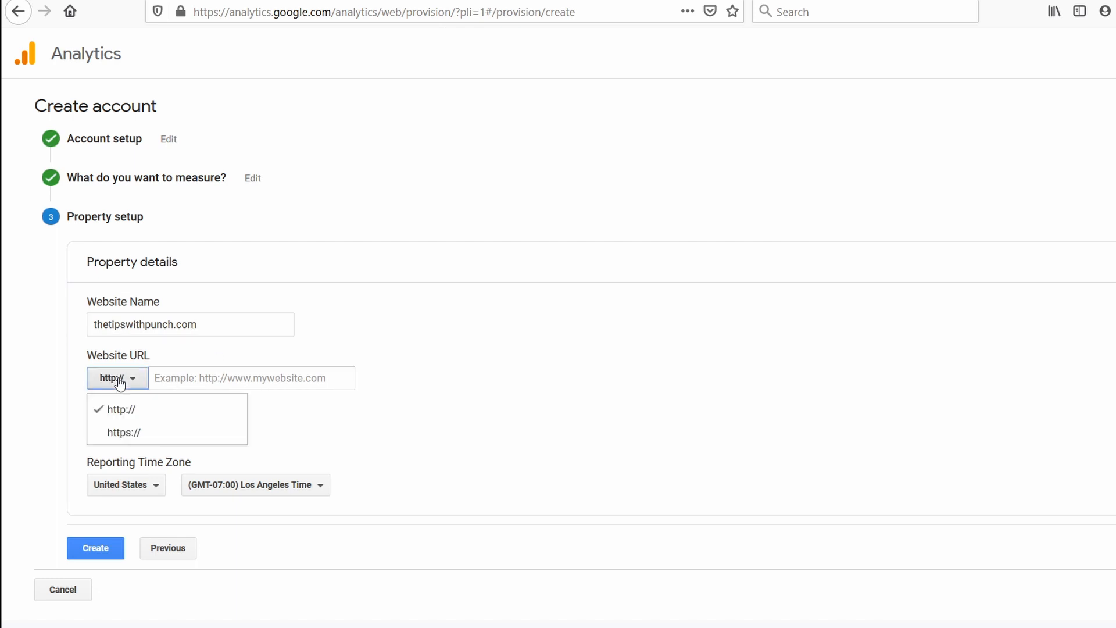
pyautogui.click(133, 437)
pyautogui.tripleClick(226, 327)
pyautogui.hotkey('ctrl', 'c')
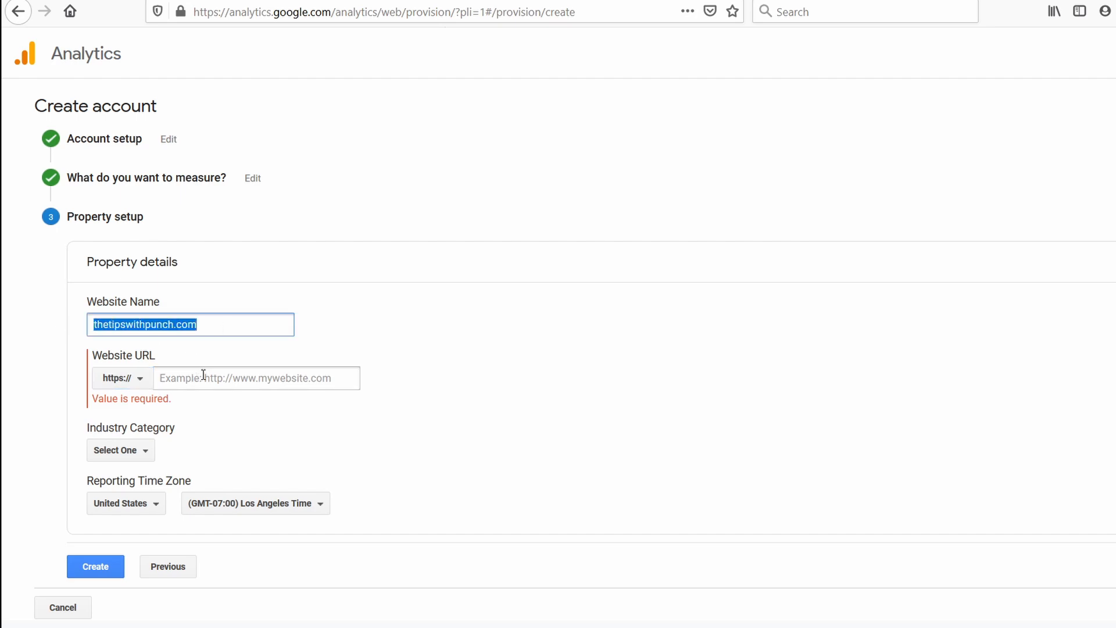
pyautogui.click(205, 377)
pyautogui.hotkey('ctrl', 'v')
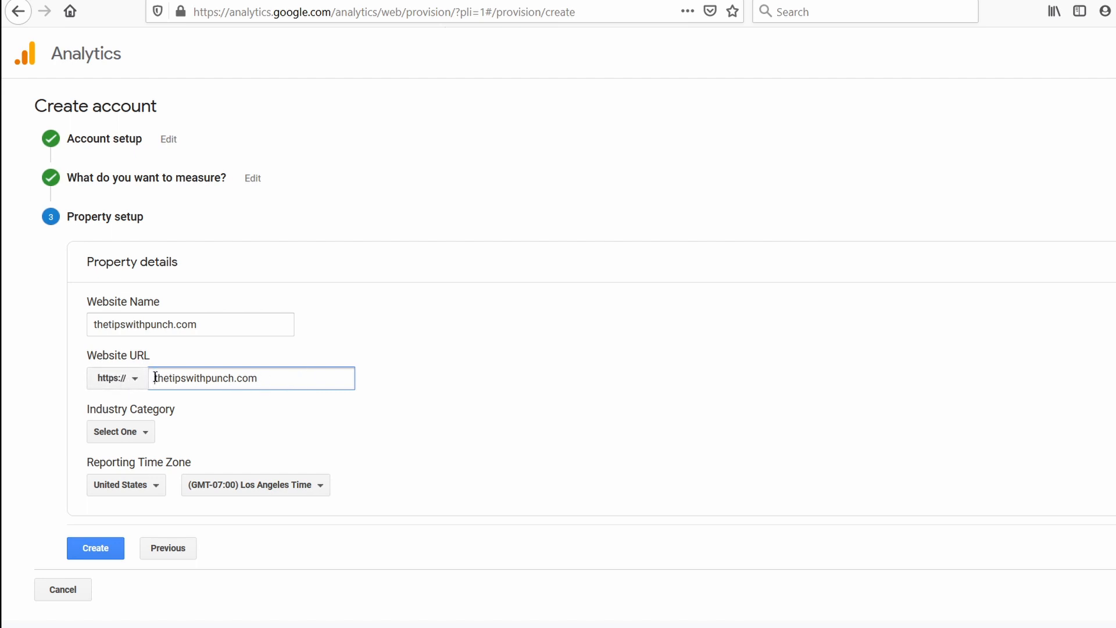
pyautogui.write('www.')
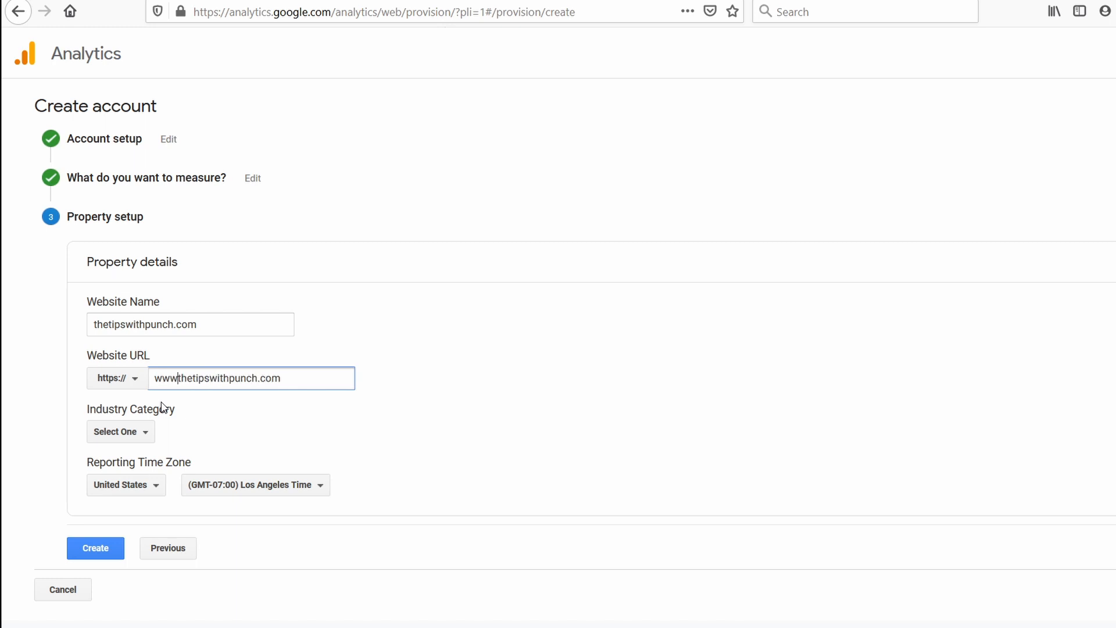
pyautogui.press('BackSpace')
pyautogui.press('BackSpace')
pyautogui.press('BackSpace')
pyautogui.press('BackSpace')
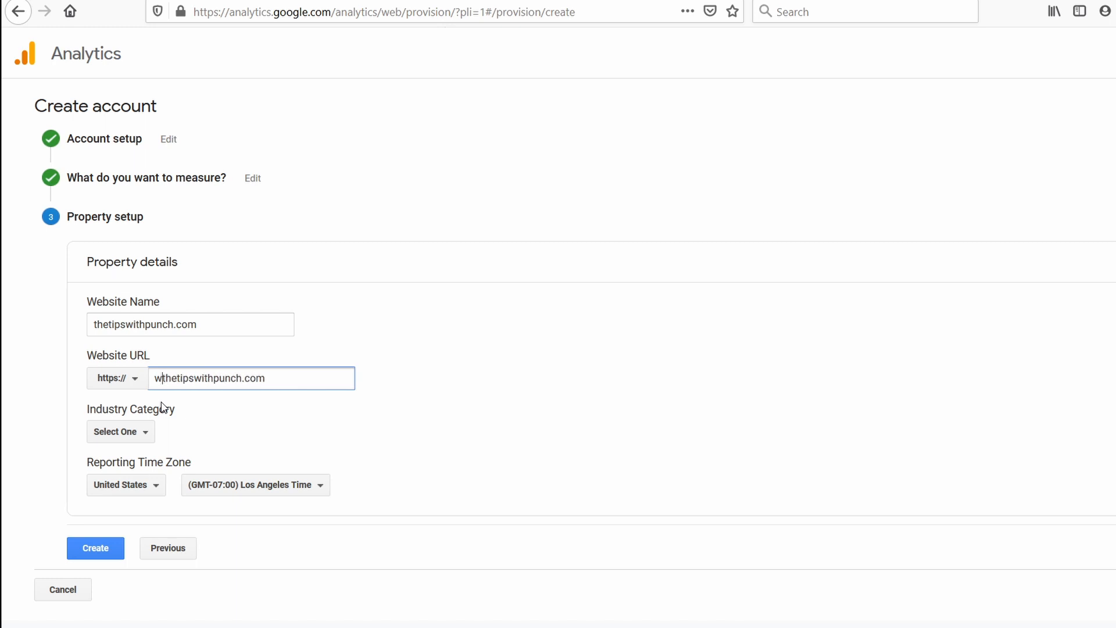
pyautogui.click(488, 366)
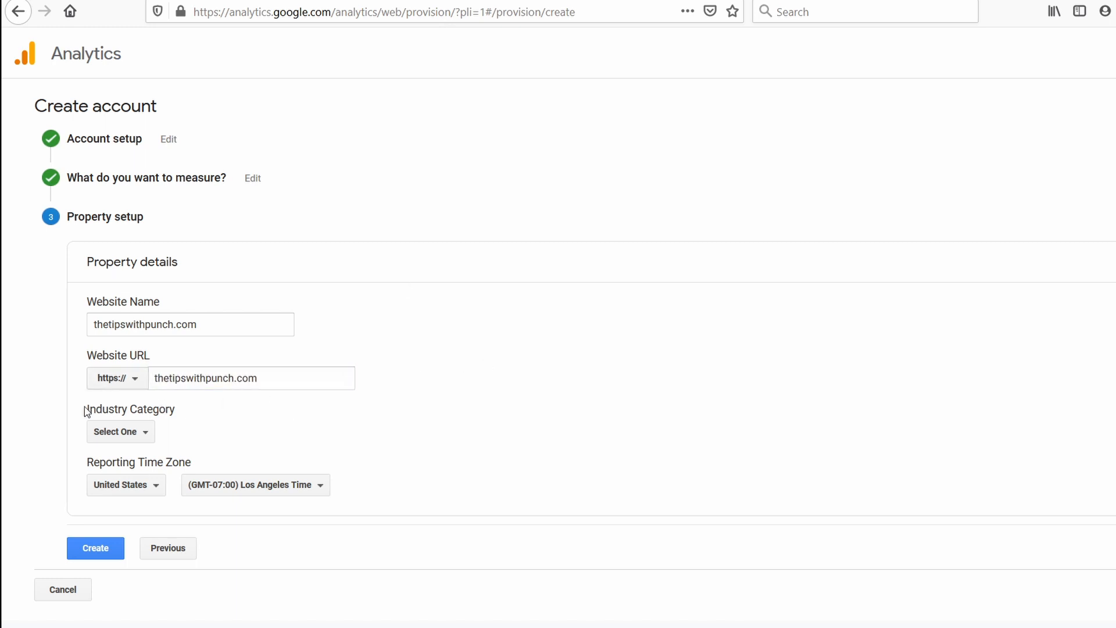
# Search the property's industry categories for "cleaning", clear the search and set the category to Other.
pyautogui.click(127, 433)
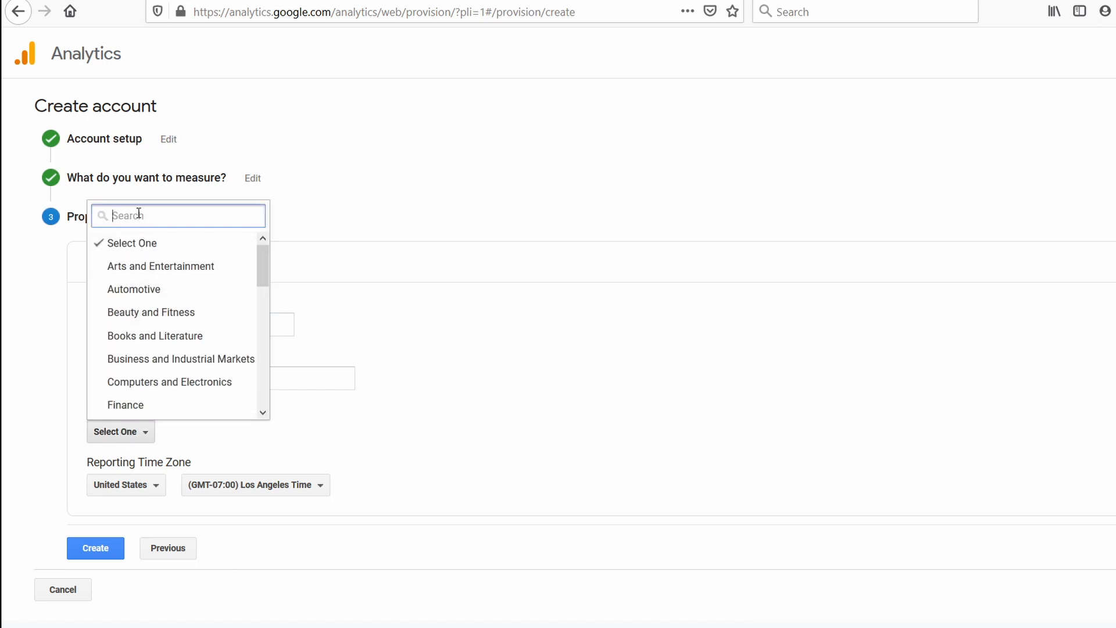
pyautogui.write('cleaning')
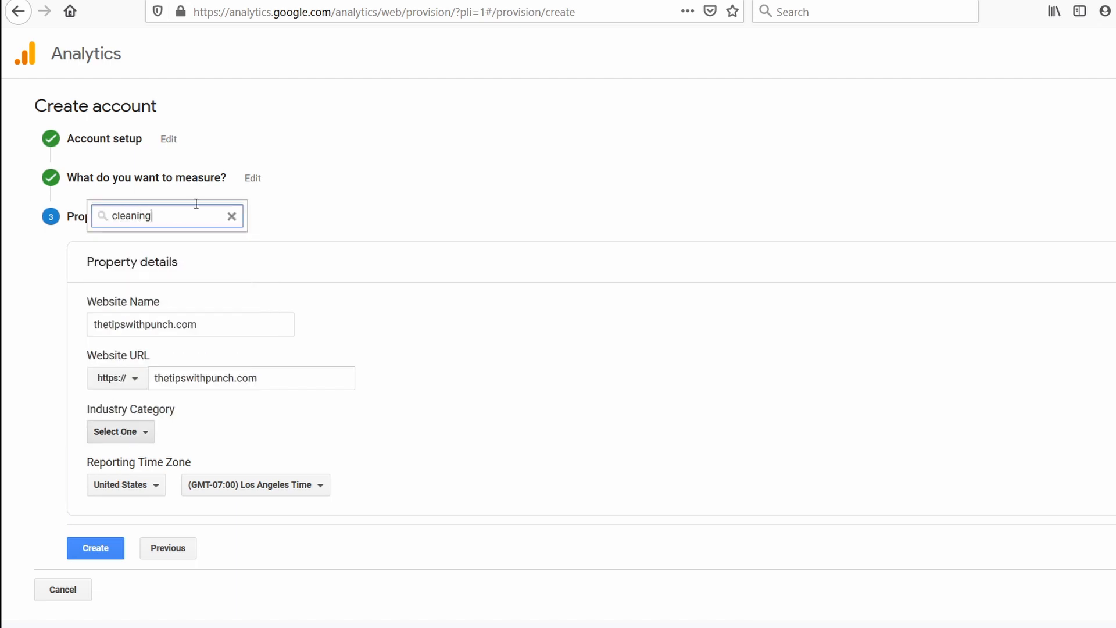
pyautogui.moveTo(176, 217); pyautogui.dragTo(106, 211)
pyautogui.press('BackSpace')
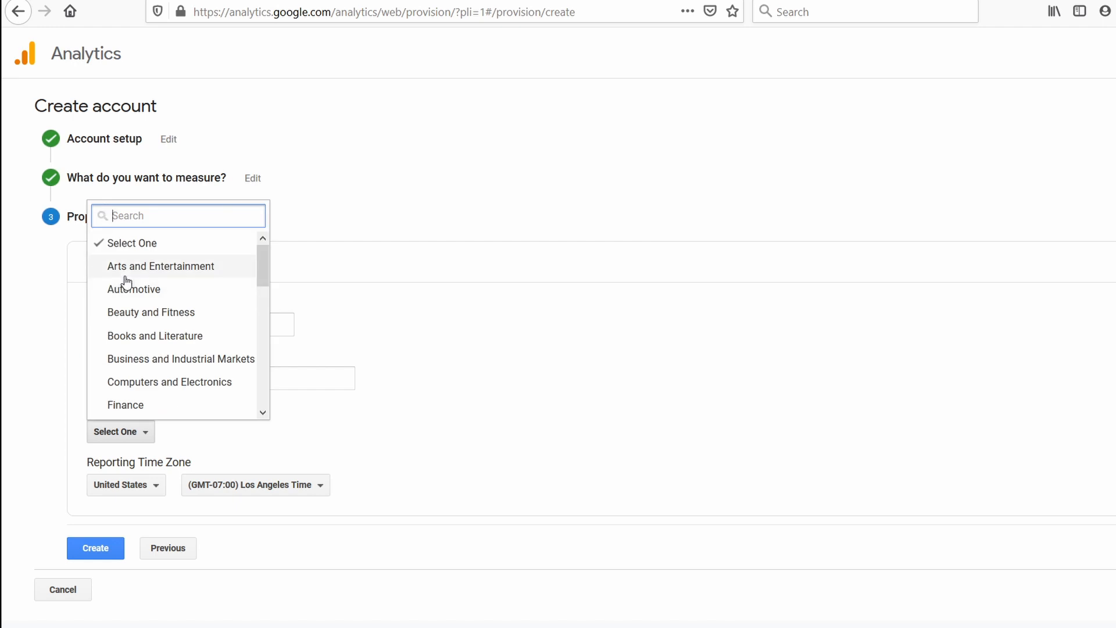
pyautogui.scroll(-1, 145, 312)
pyautogui.scroll(-3, 146, 326)
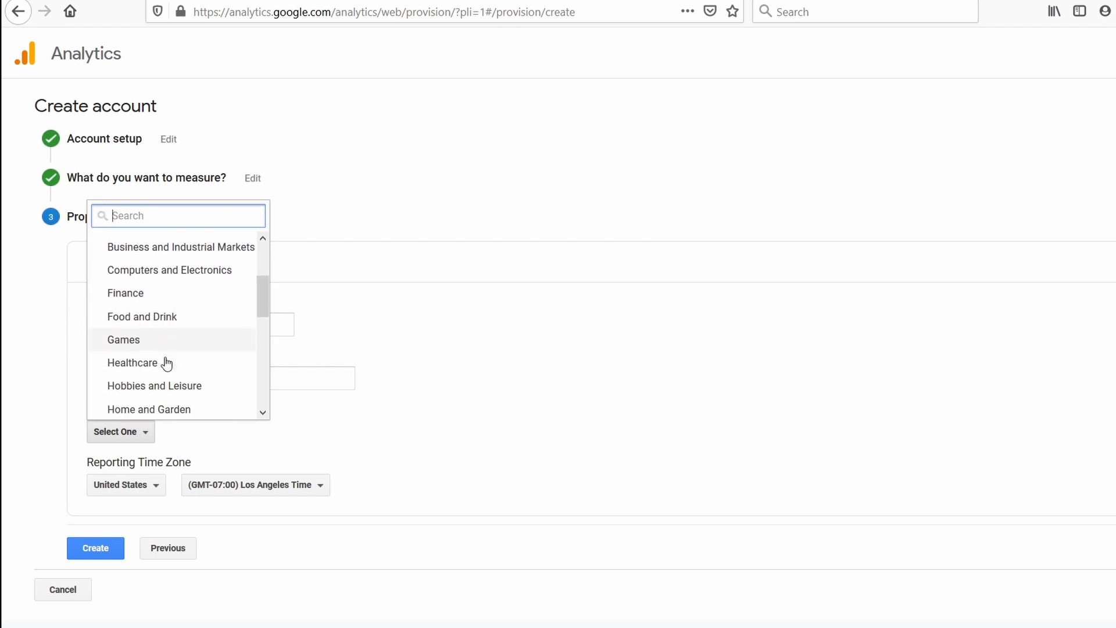
pyautogui.click(265, 391)
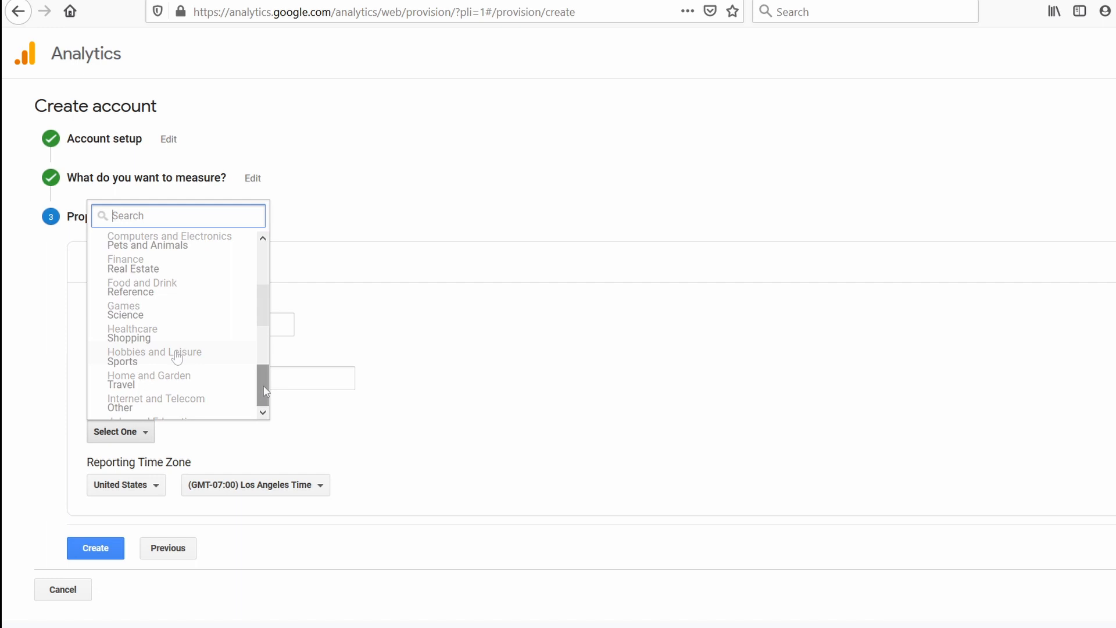
pyautogui.click(155, 408)
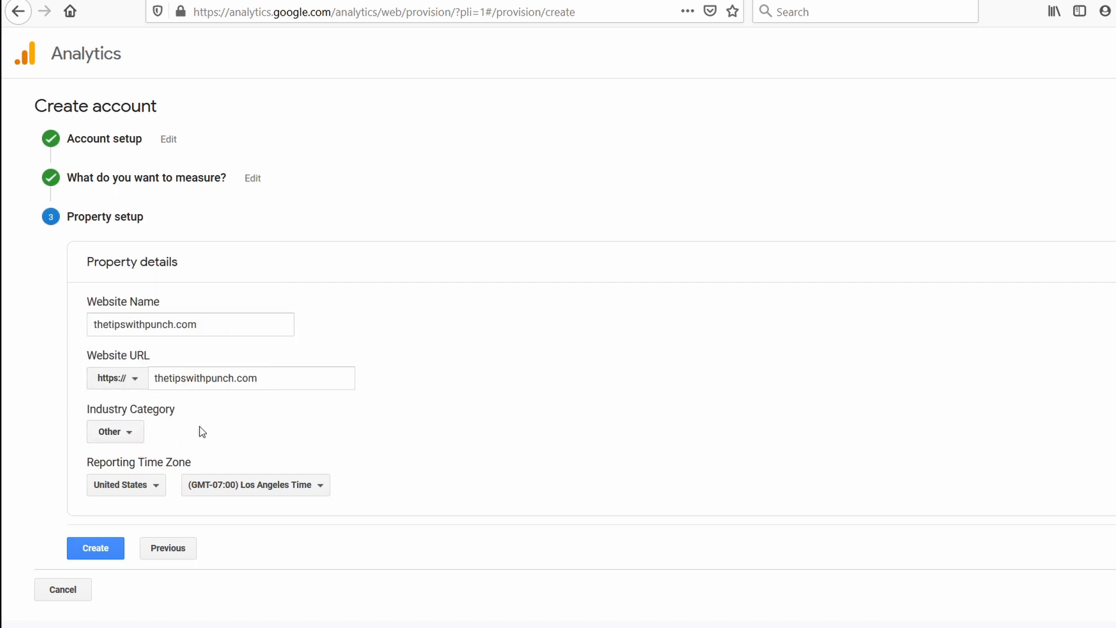
# Set the property's reporting time zone country to Netherlands.
pyautogui.click(141, 488)
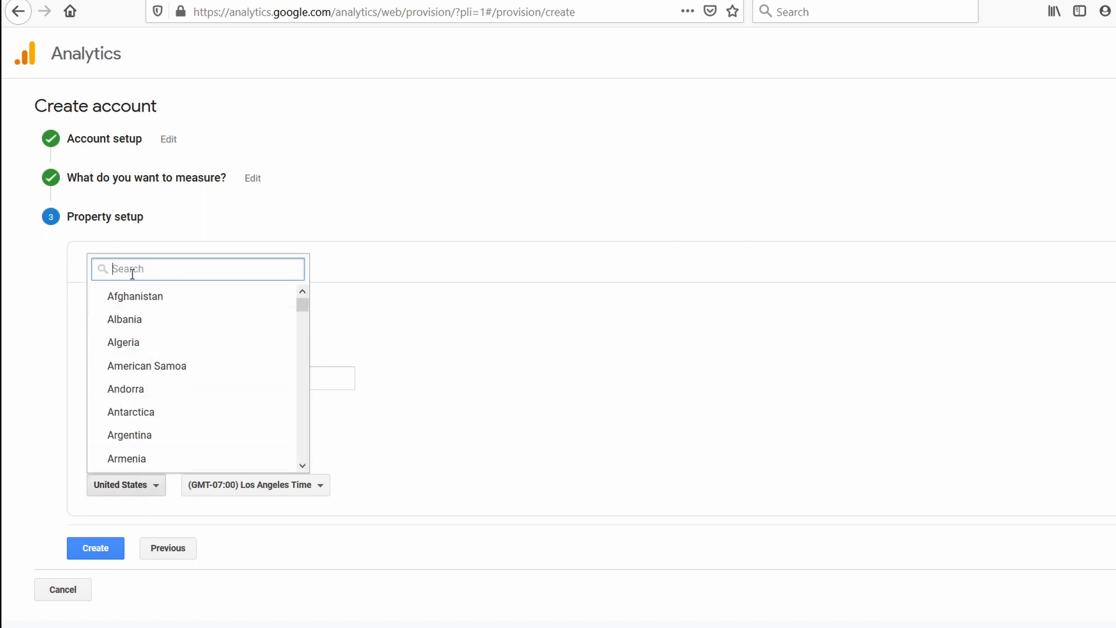
pyautogui.write('netherl')
pyautogui.click(158, 299)
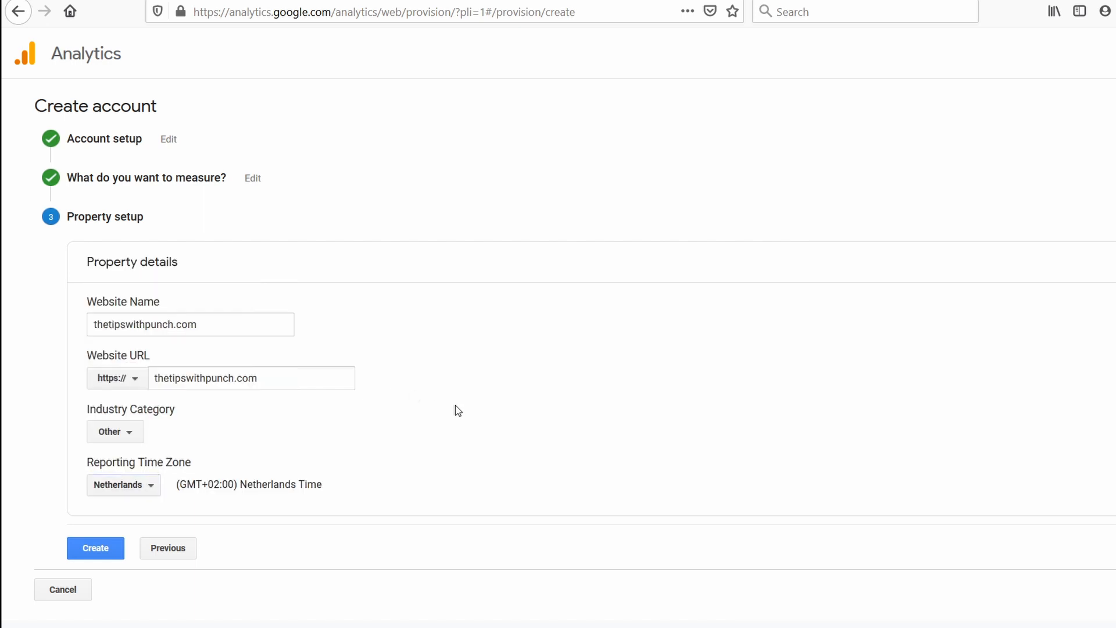
# Create the property, accepting the Google Analytics Terms of Service and the GDPR Data Processing Terms.
pyautogui.click(97, 554)
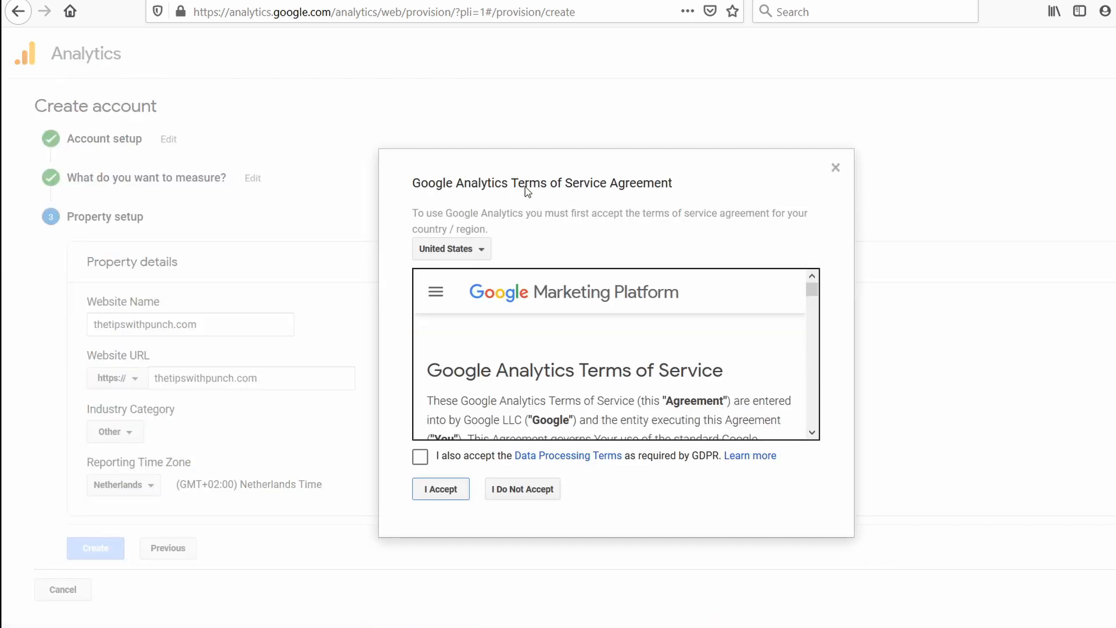
pyautogui.moveTo(812, 291); pyautogui.dragTo(819, 433)
pyautogui.scroll(2, 481, 406)
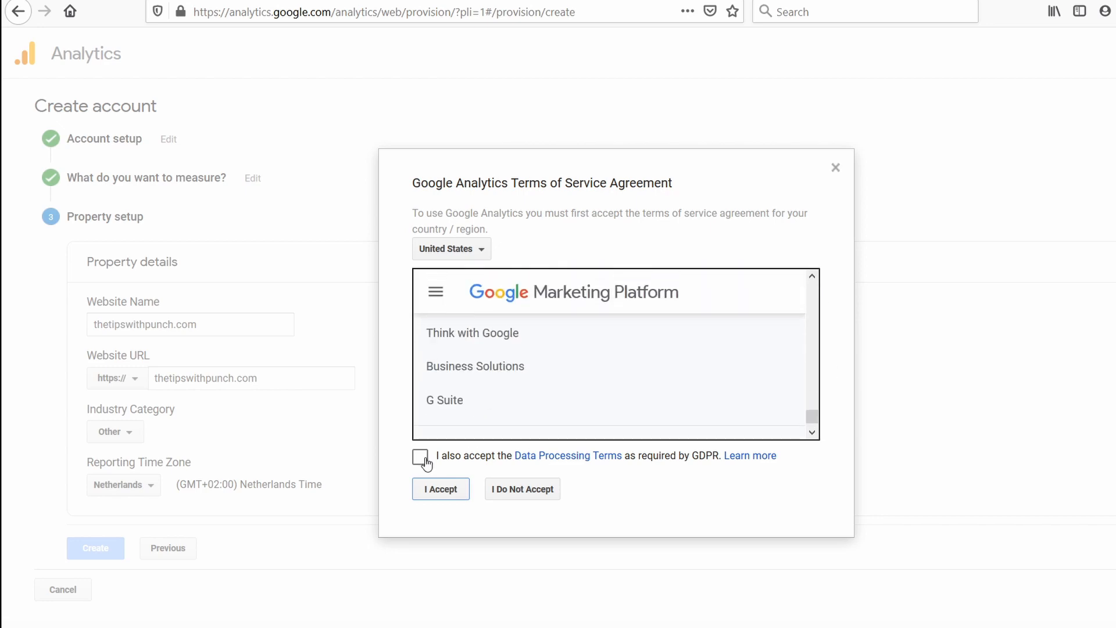
pyautogui.click(465, 428)
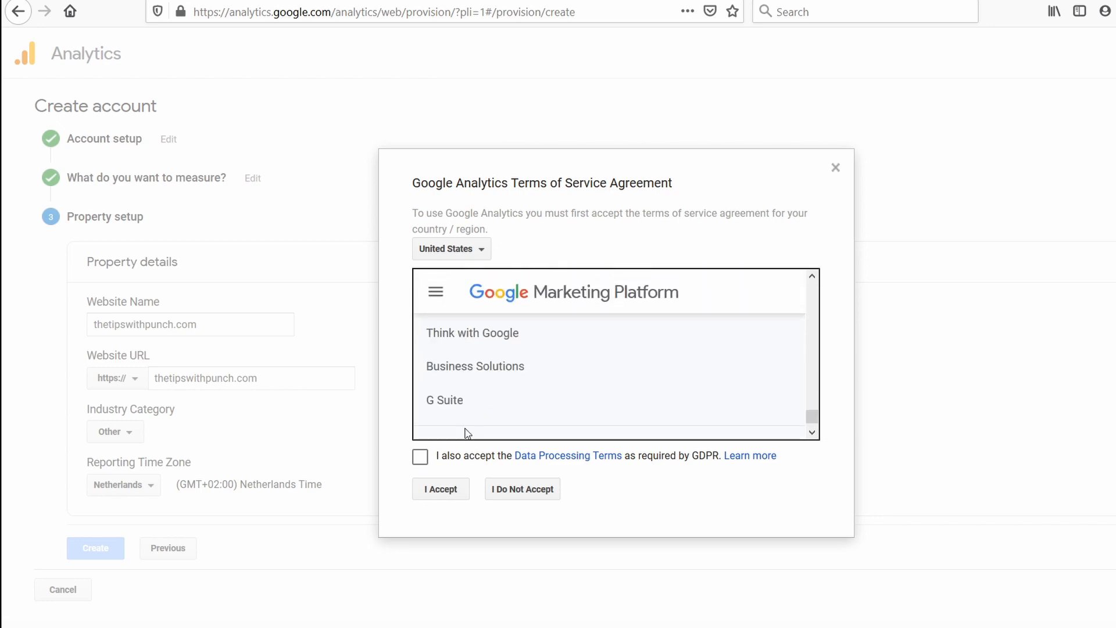
pyautogui.click(421, 458)
pyautogui.click(443, 489)
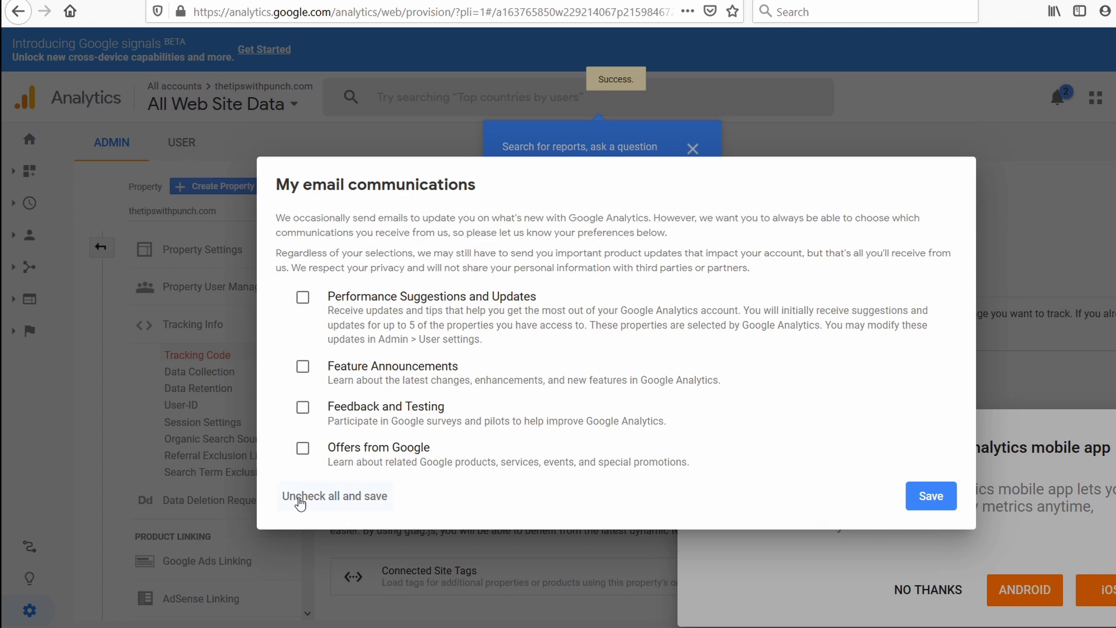
# Save the email communication preferences with every option unchecked, and dismiss the search tip and mobile app offer.
pyautogui.click(930, 498)
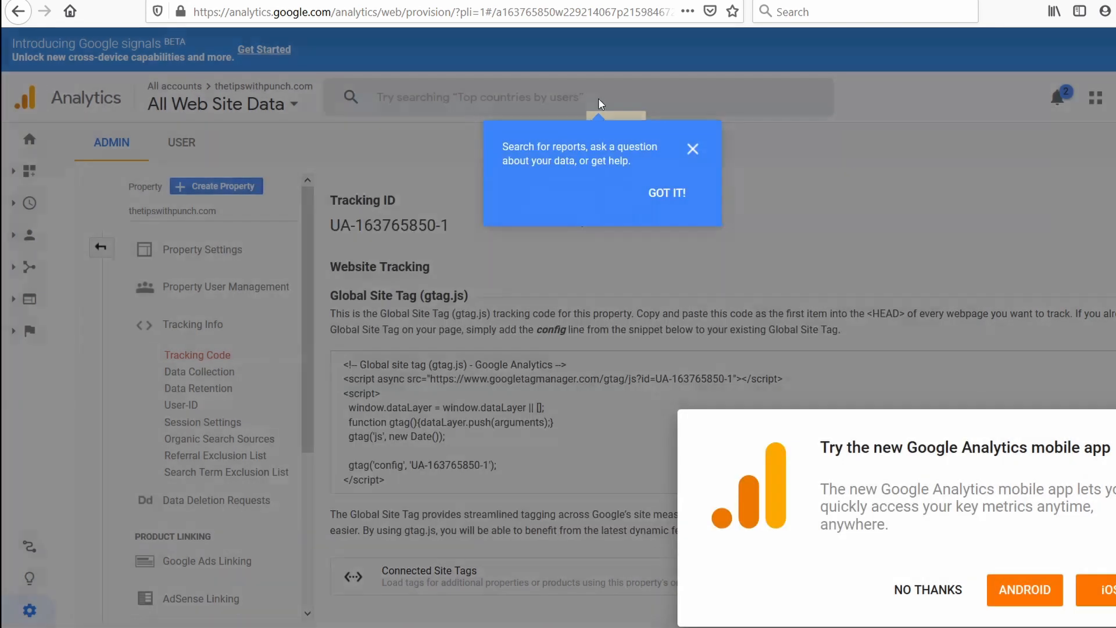
pyautogui.click(663, 193)
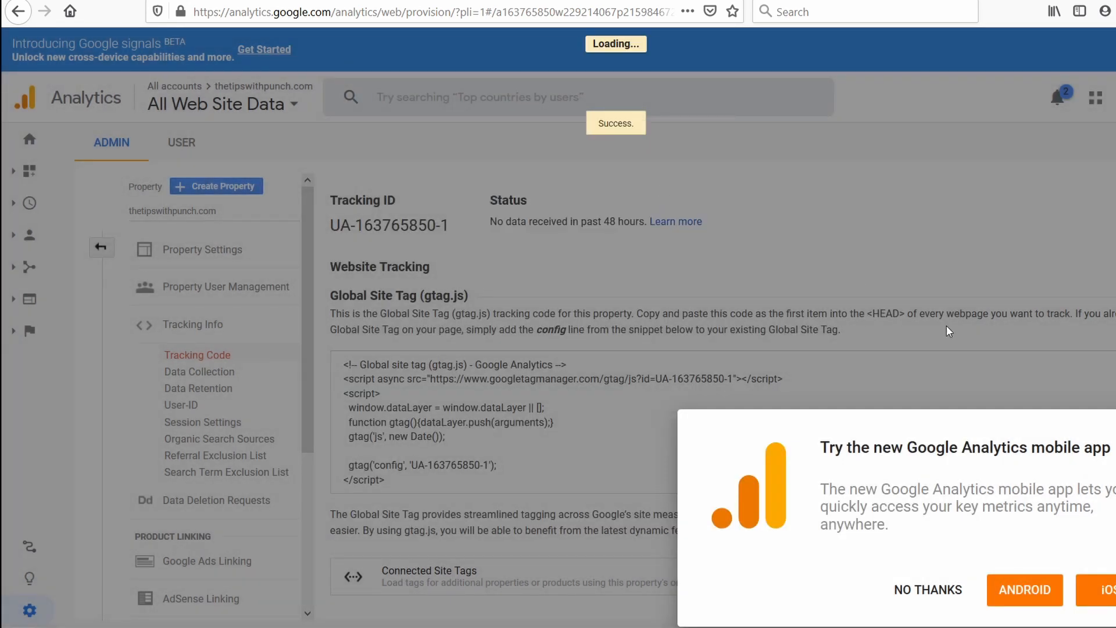
pyautogui.click(925, 590)
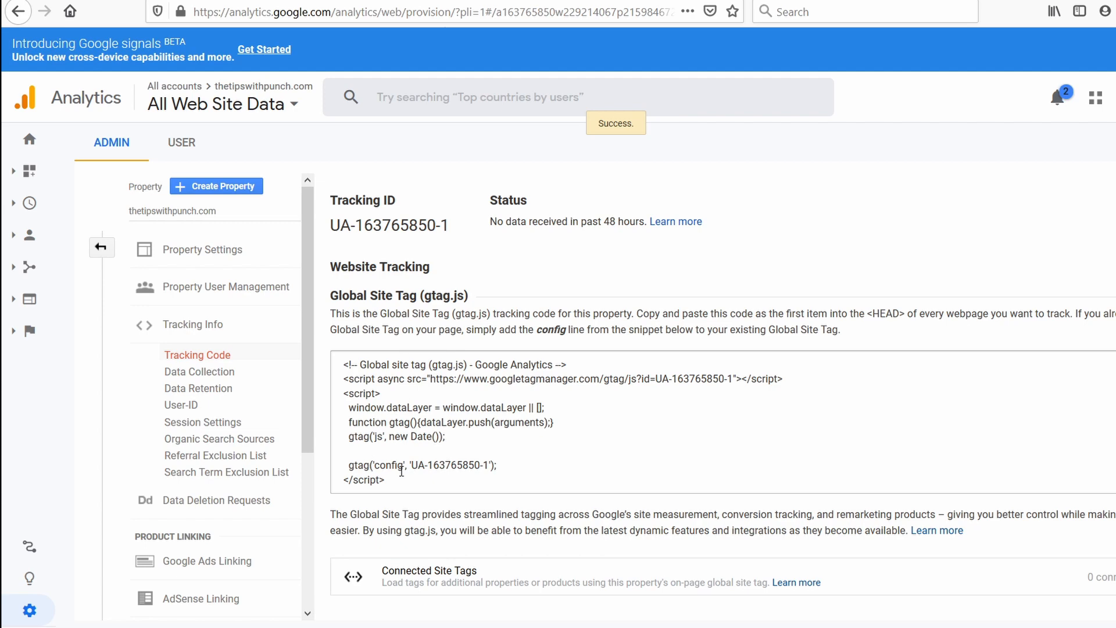
# Select the entire Global Site Tag (gtag.js) tracking code and switch to the Spotless Cleaning WordPress dashboard.
pyautogui.moveTo(402, 485); pyautogui.dragTo(332, 354)
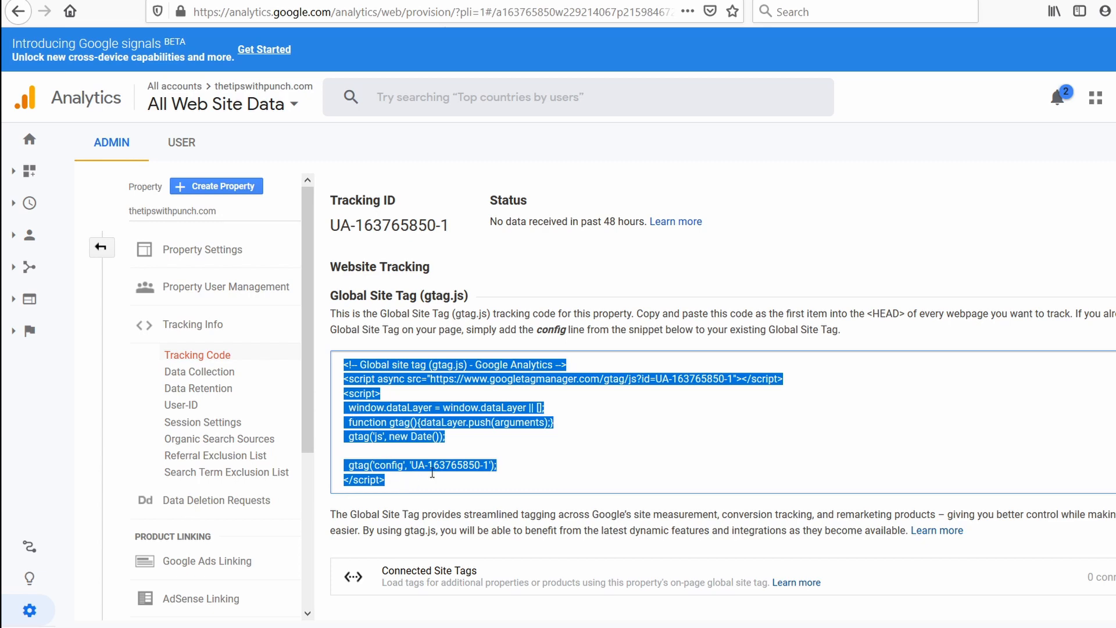
pyautogui.click(399, 270)
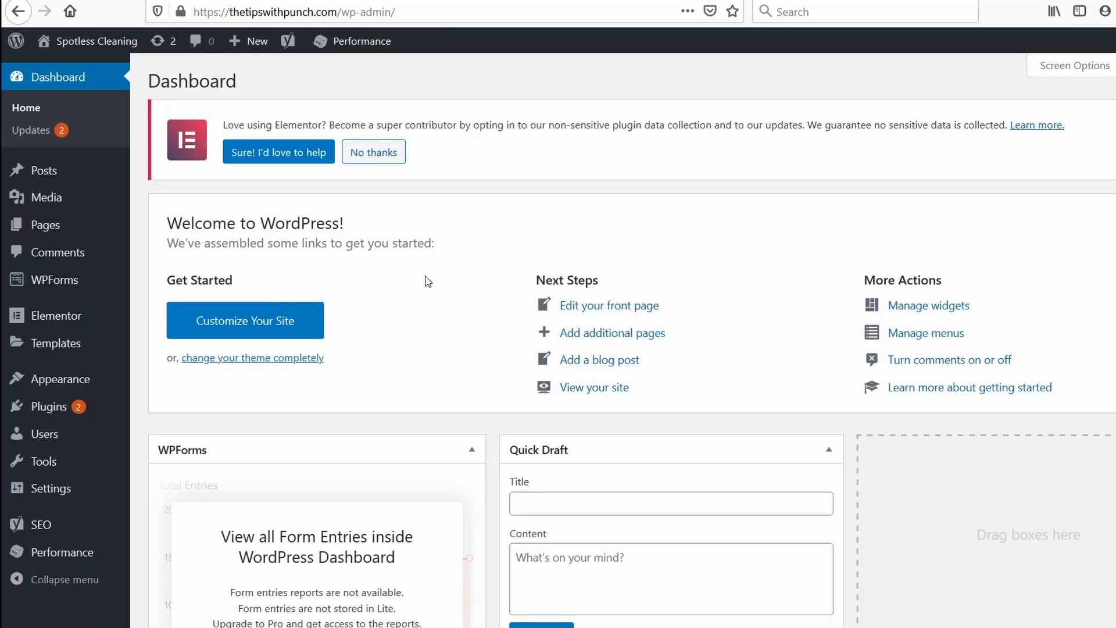
# Find the Astra Hooks plugin by searching for "astra hooks", then install and activate it.
pyautogui.moveTo(58, 407)
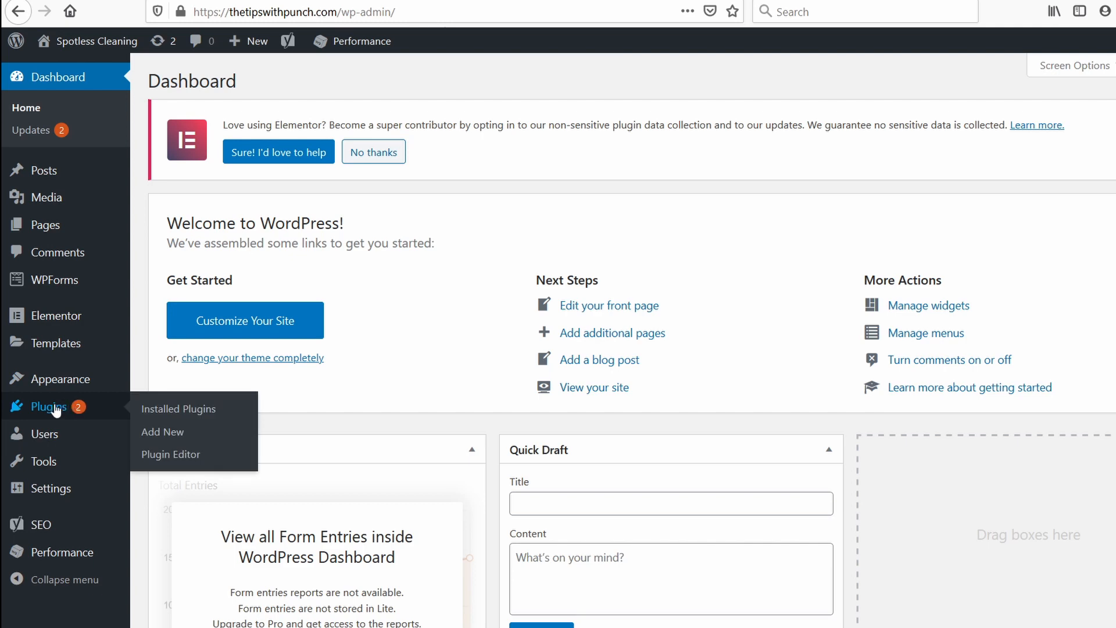
pyautogui.click(160, 433)
pyautogui.click(1023, 223)
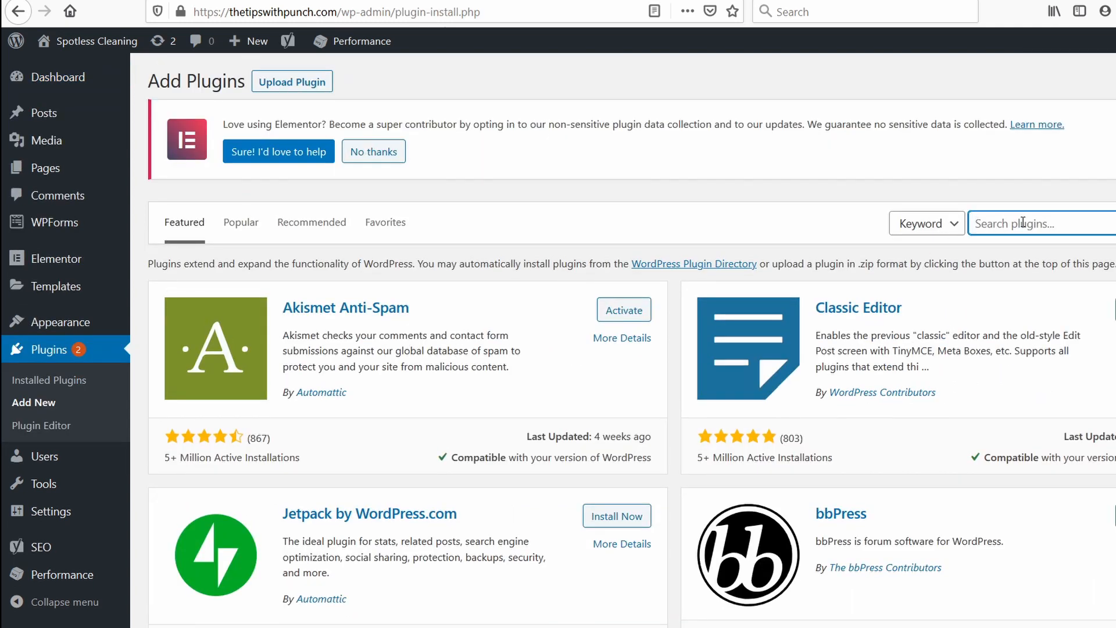
pyautogui.write('astra hooks')
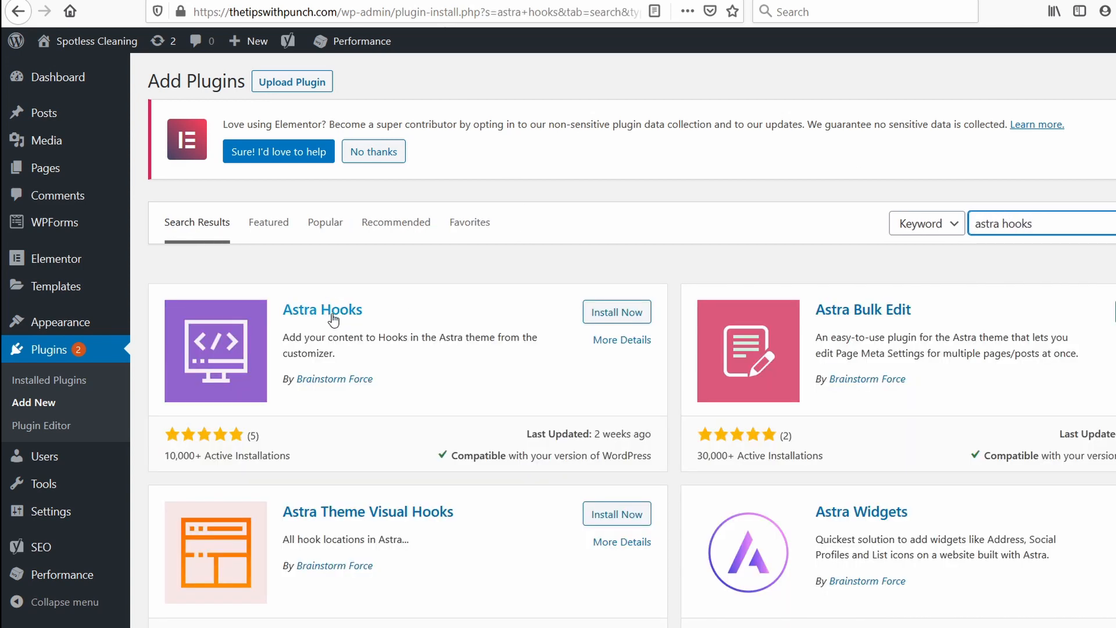
pyautogui.click(610, 314)
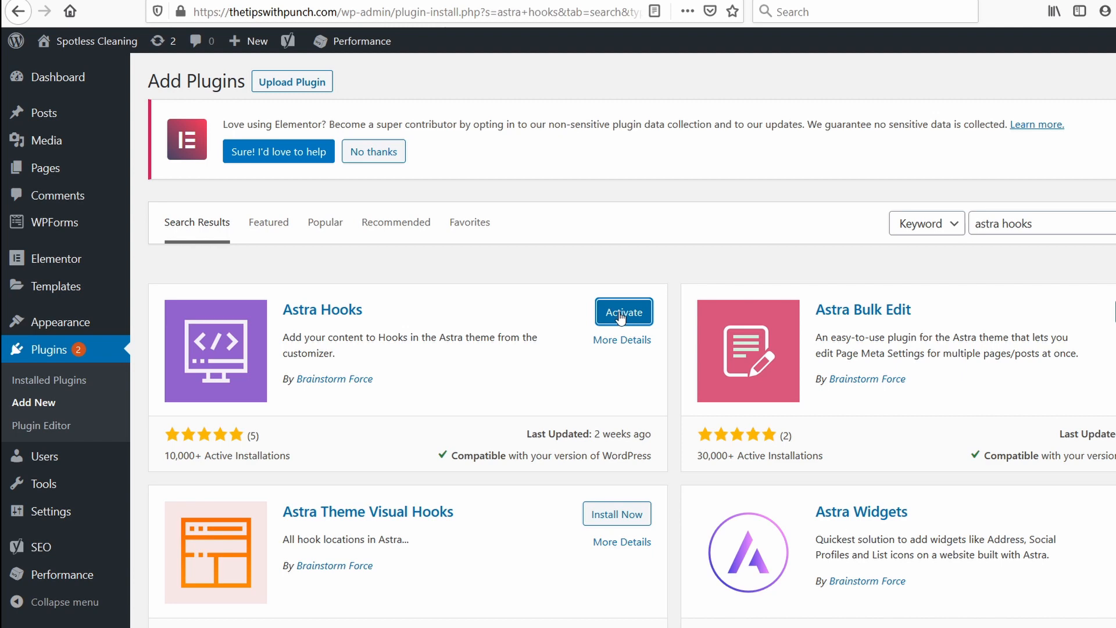
pyautogui.click(620, 315)
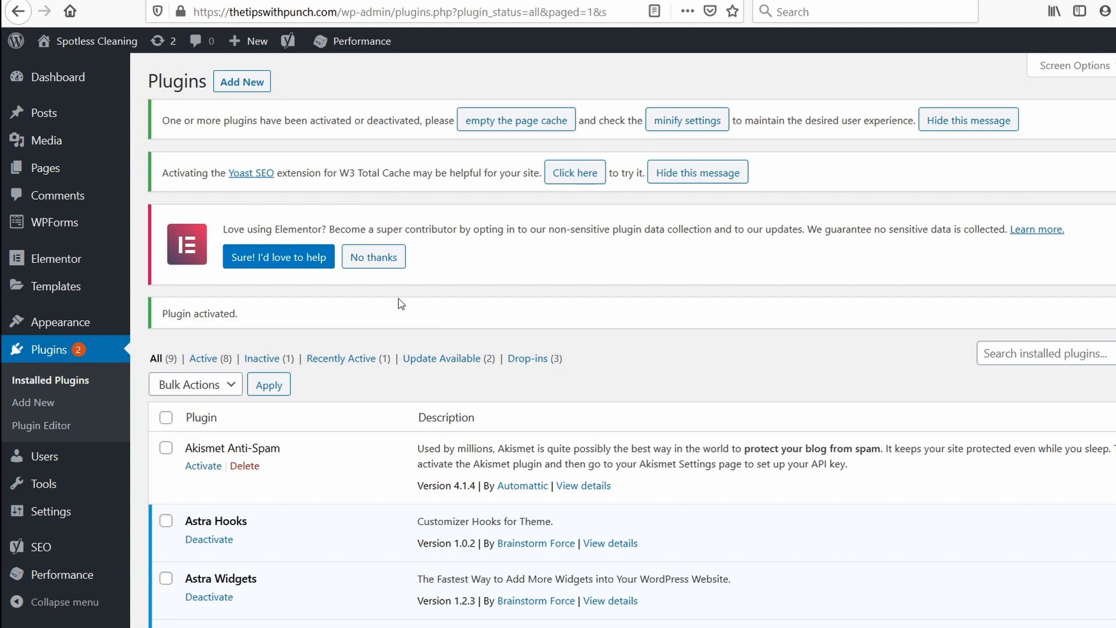
# Open the Header hooks settings in the Astra theme customizer.
pyautogui.moveTo(41, 327)
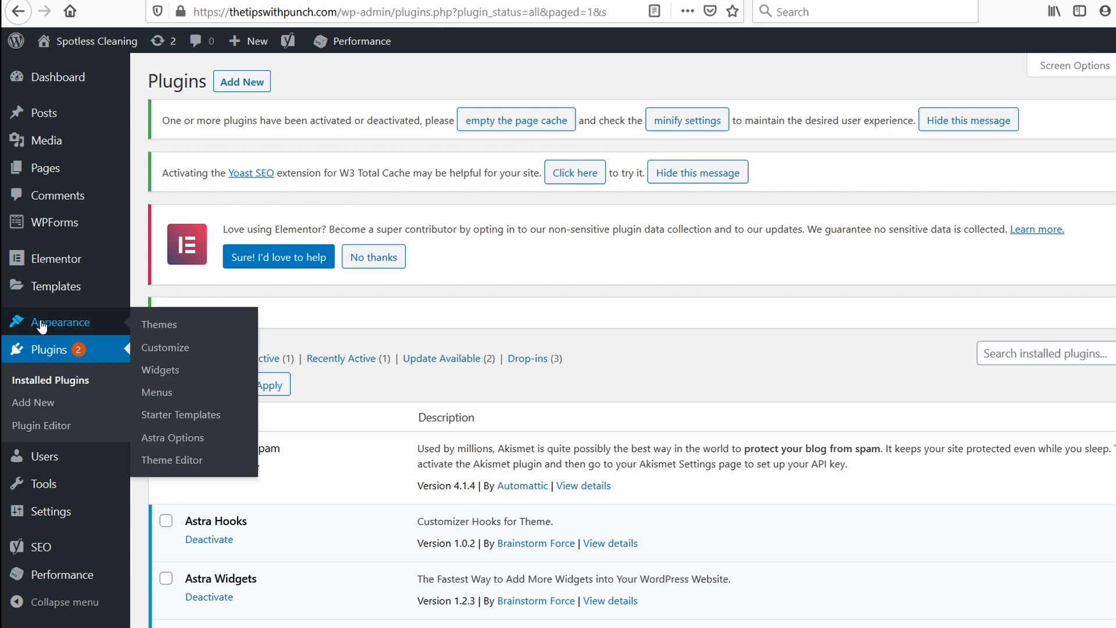
pyautogui.click(165, 348)
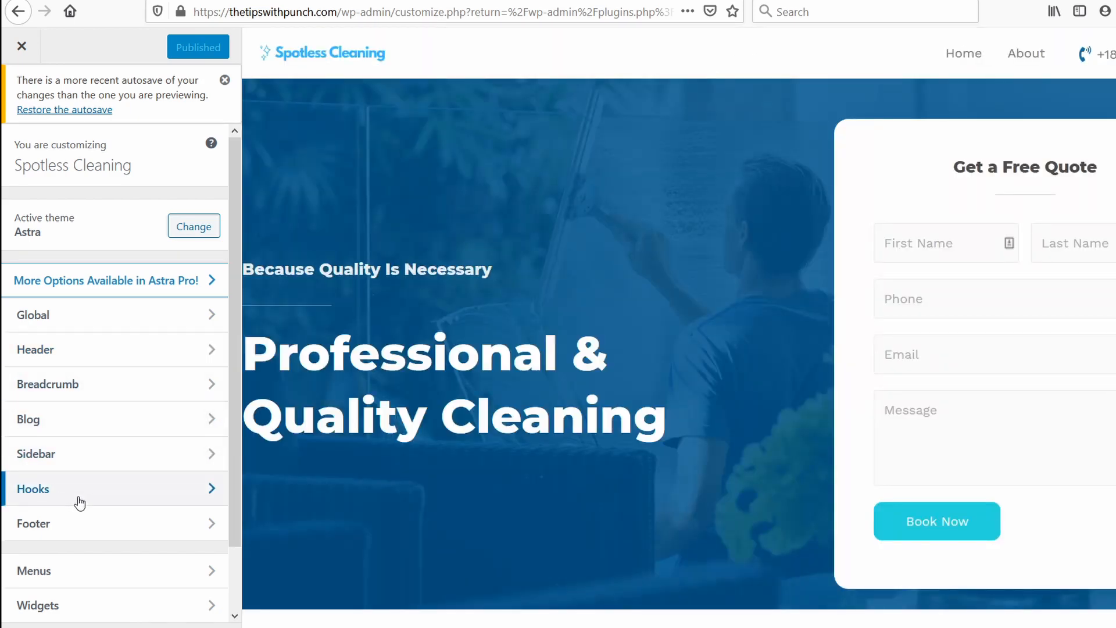
pyautogui.click(58, 493)
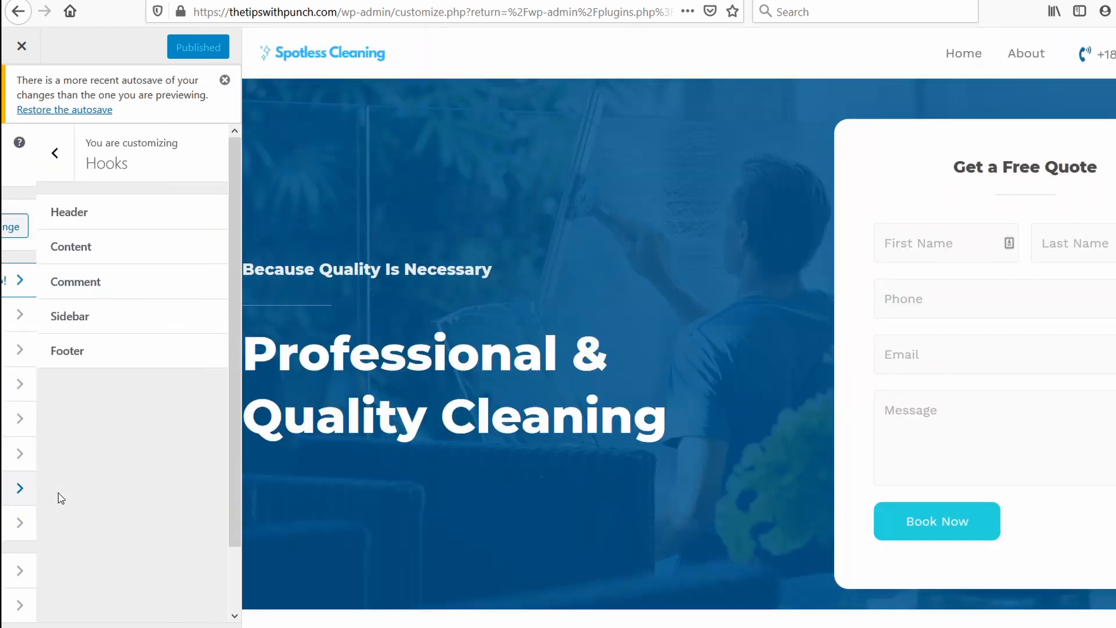
pyautogui.click(45, 213)
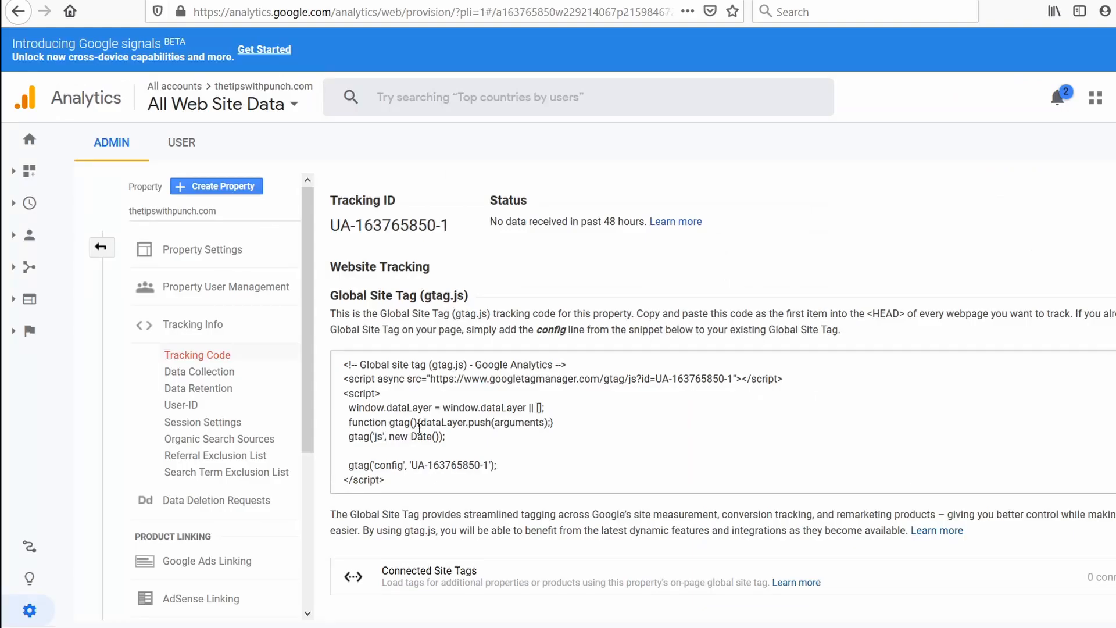
# Copy the Global Site Tag code from Google Analytics into the wp_head hook, publish the change and leave the customizer.
pyautogui.click(419, 428)
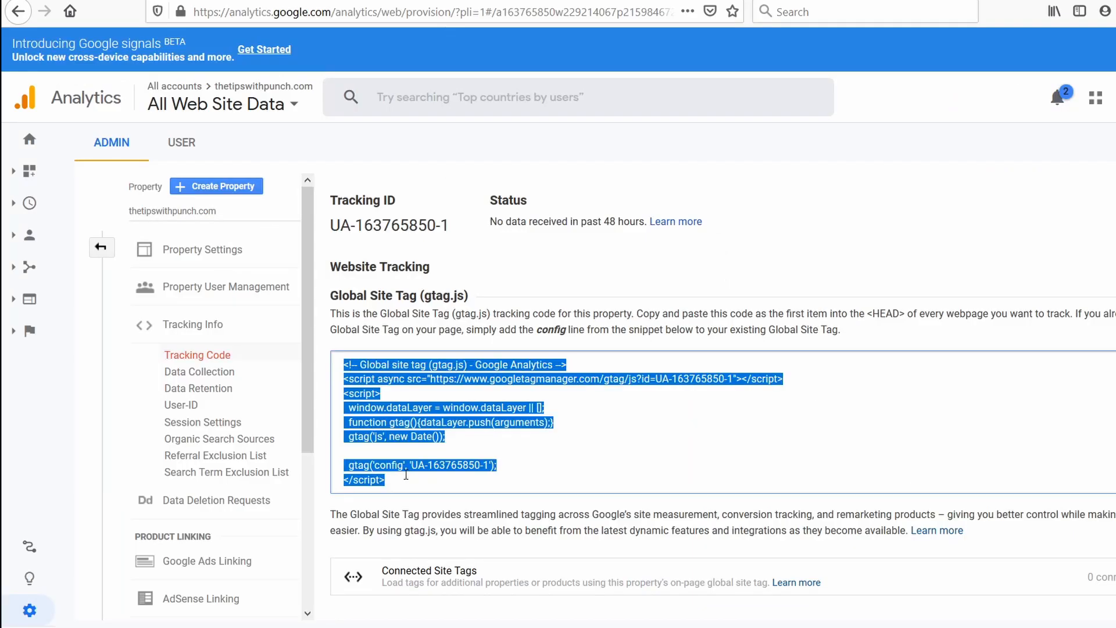
pyautogui.rightClick(376, 434)
pyautogui.click(415, 483)
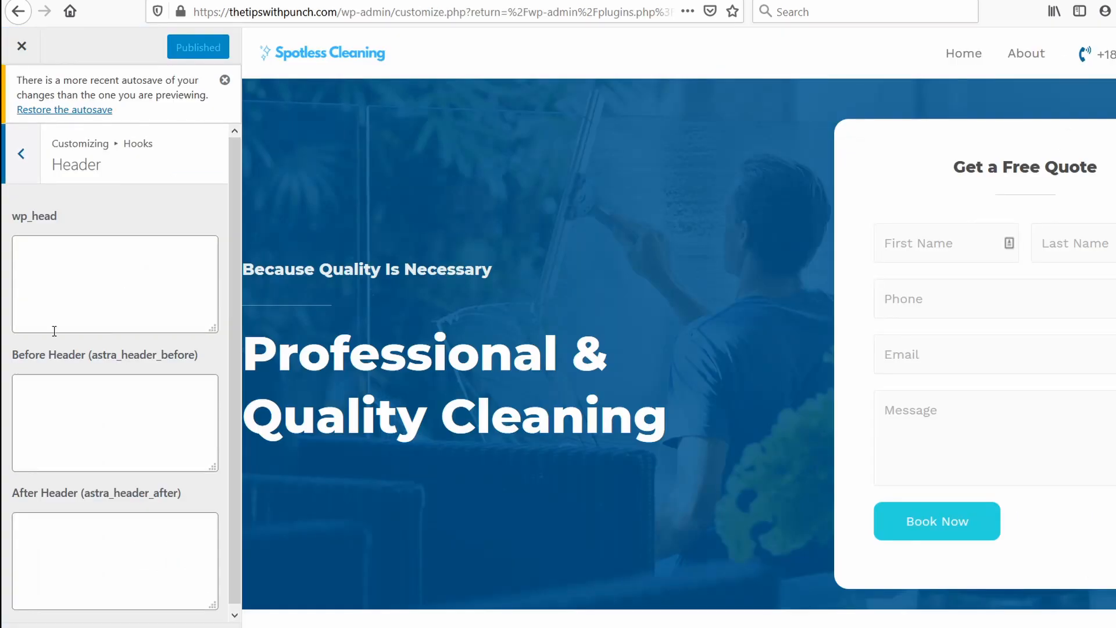
pyautogui.click(37, 290)
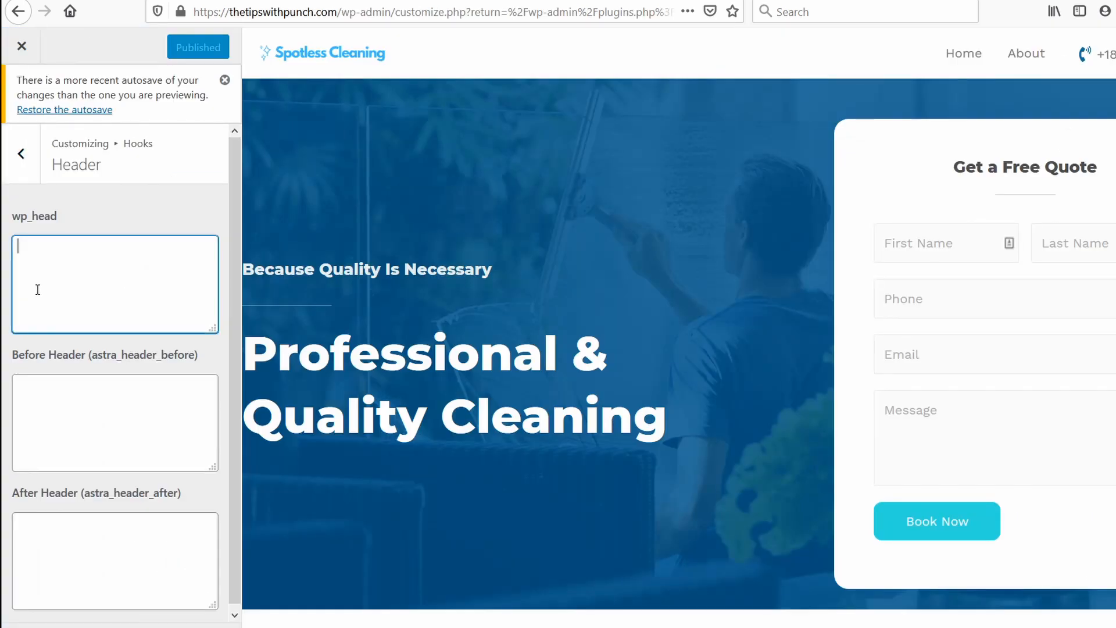
pyautogui.hotkey('ctrl', 'v')
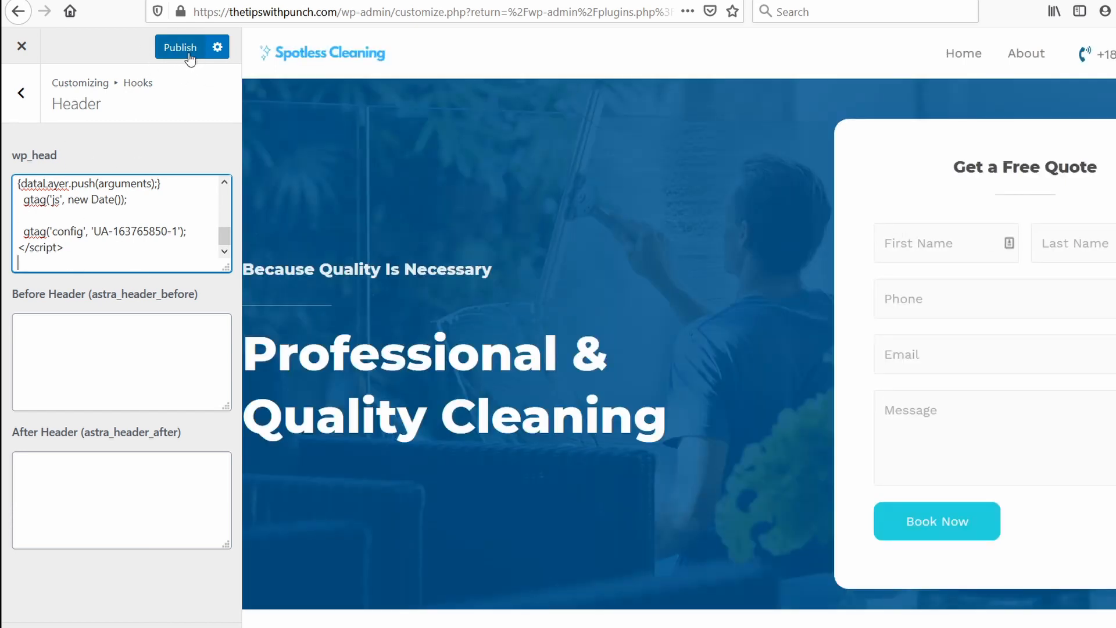
pyautogui.click(179, 57)
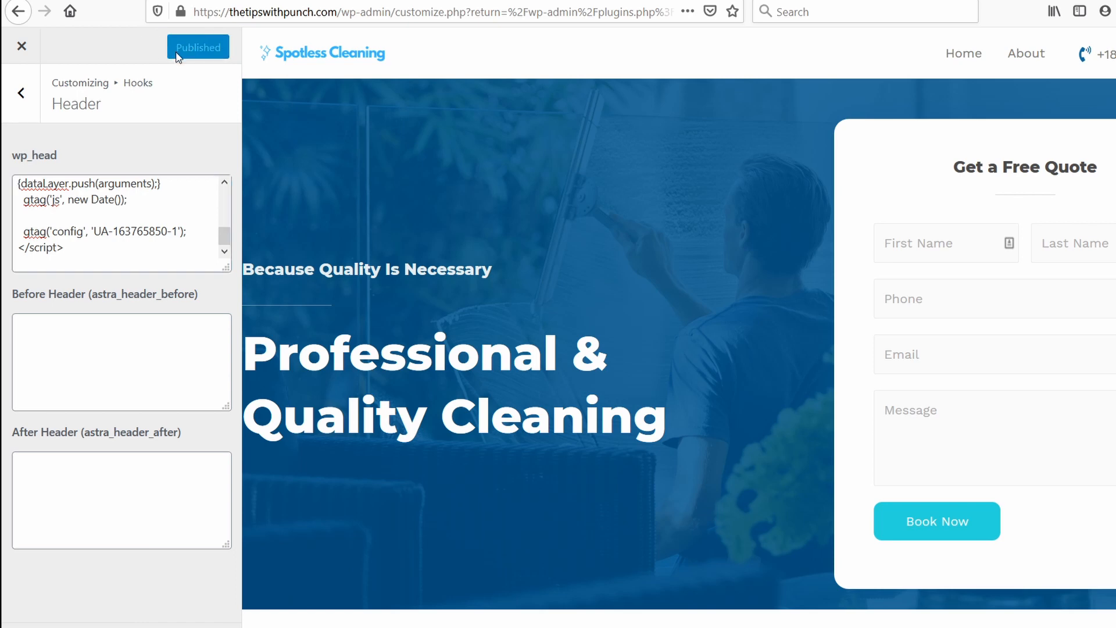
pyautogui.click(24, 48)
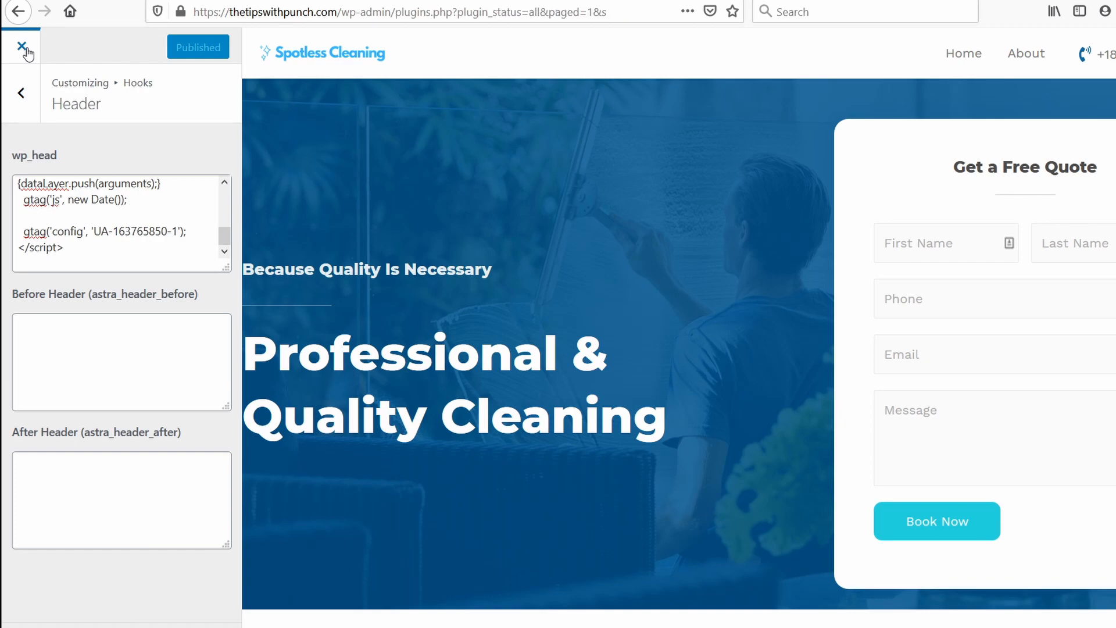
# Empty all of the site's caches and load the thetipswithpunch.com front page.
pyautogui.moveTo(361, 42)
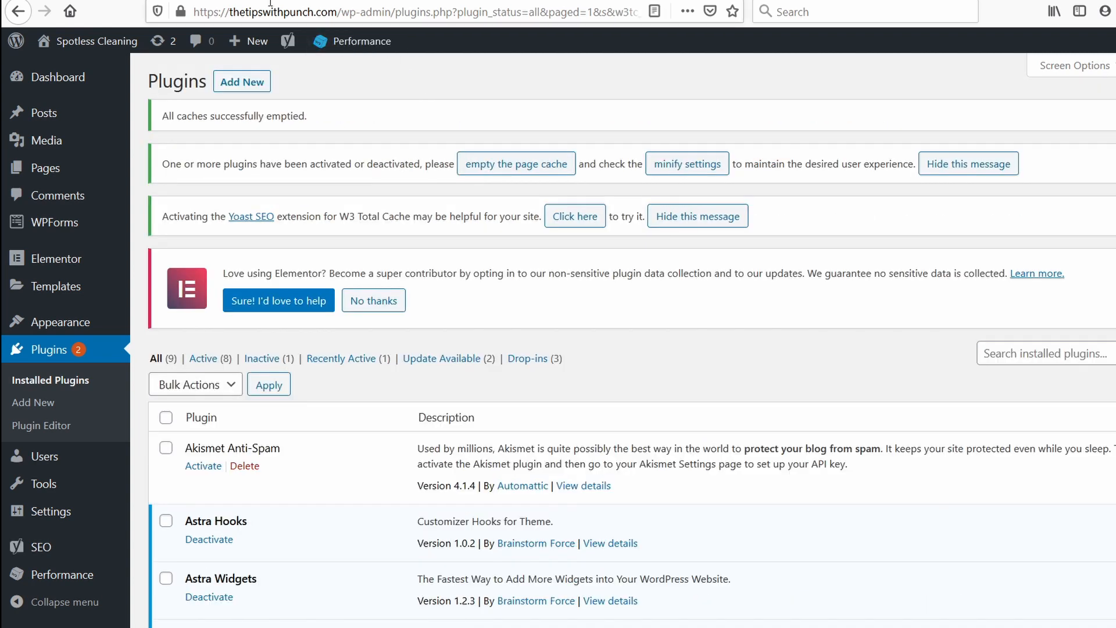
pyautogui.click(149, 13)
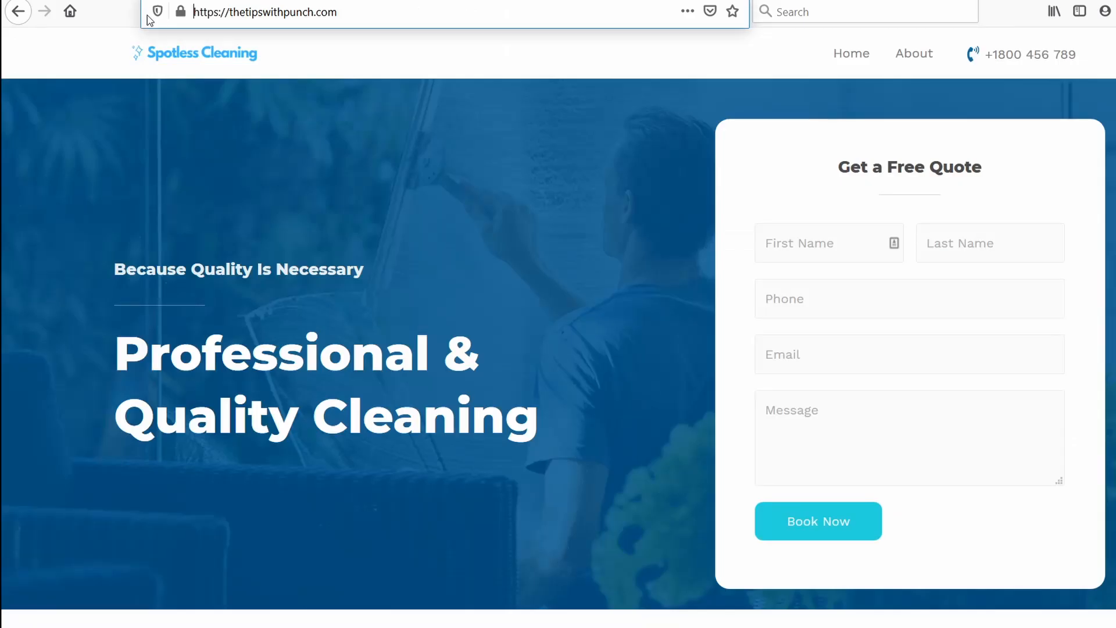
pyautogui.click(383, 14)
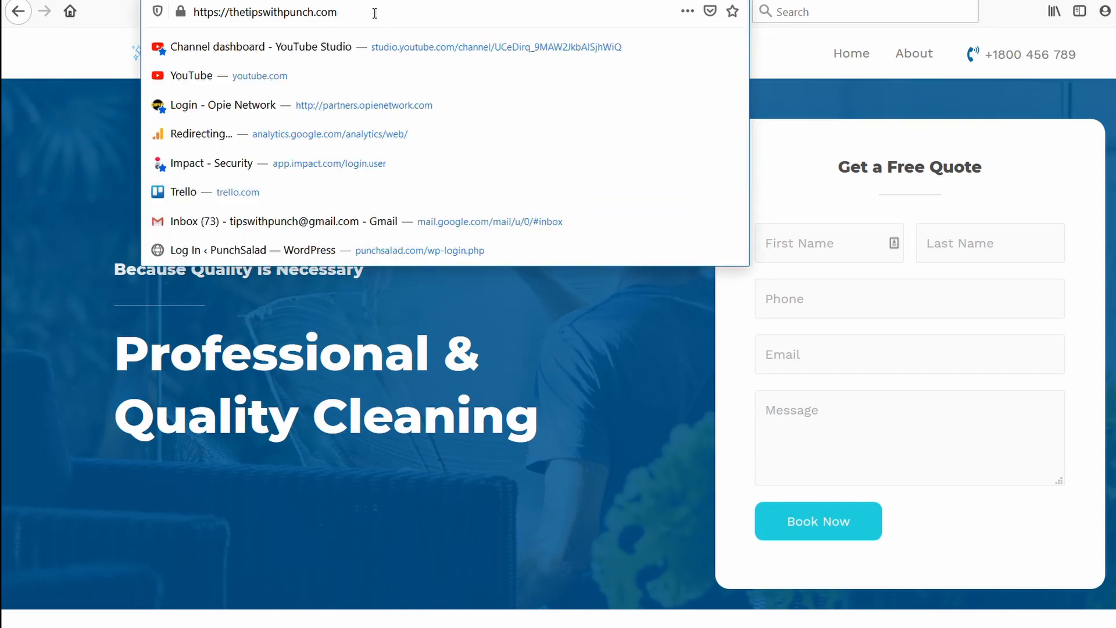
pyautogui.press('Return')
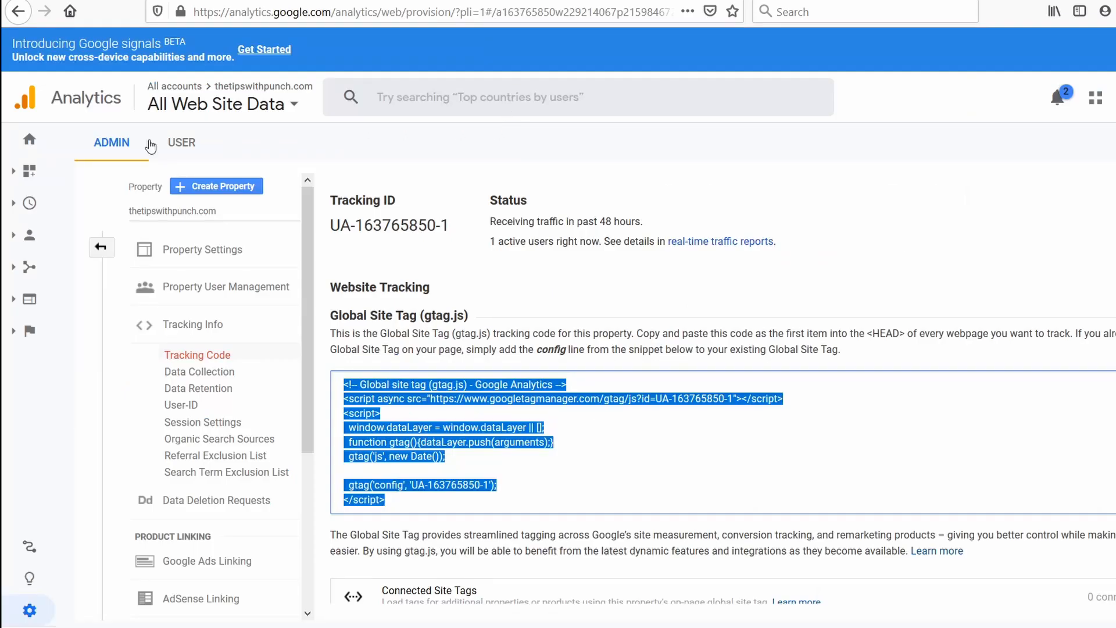
# Check the active users on the Google Analytics Home report and return to the website's front page.
pyautogui.click(31, 142)
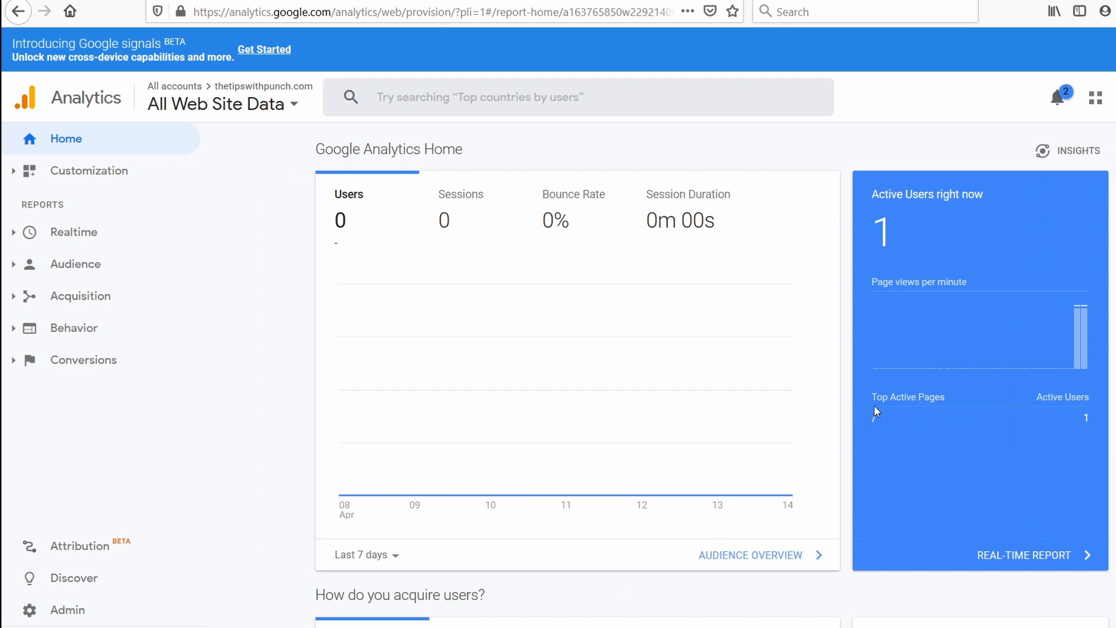
pyautogui.click(238, 1)
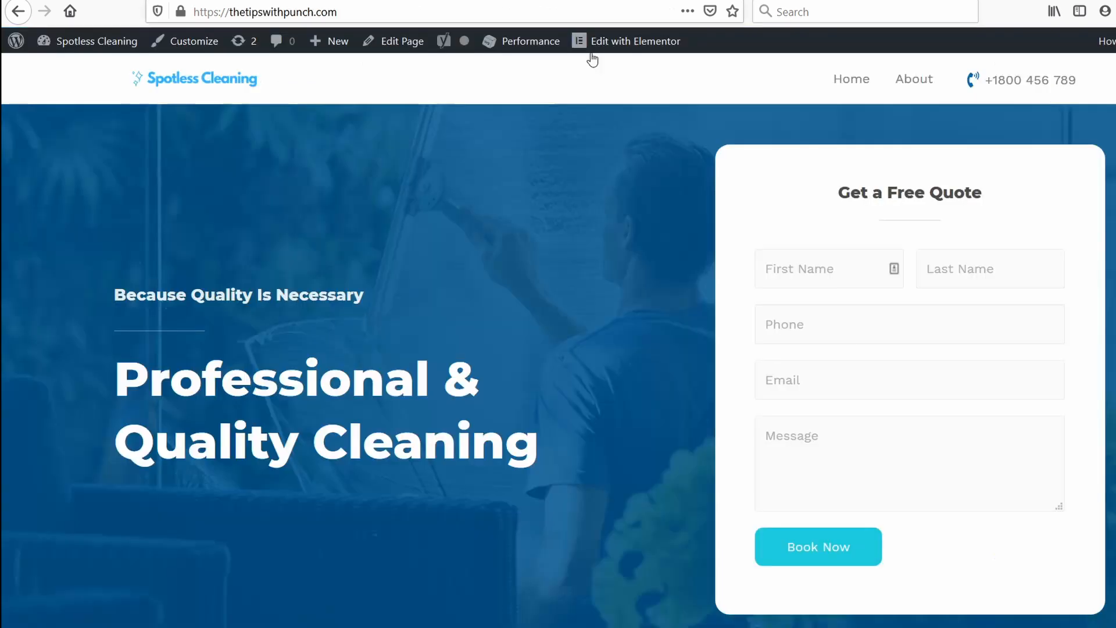
# Visit the website's About page and check the active users and top active pages in Google Analytics.
pyautogui.click(910, 84)
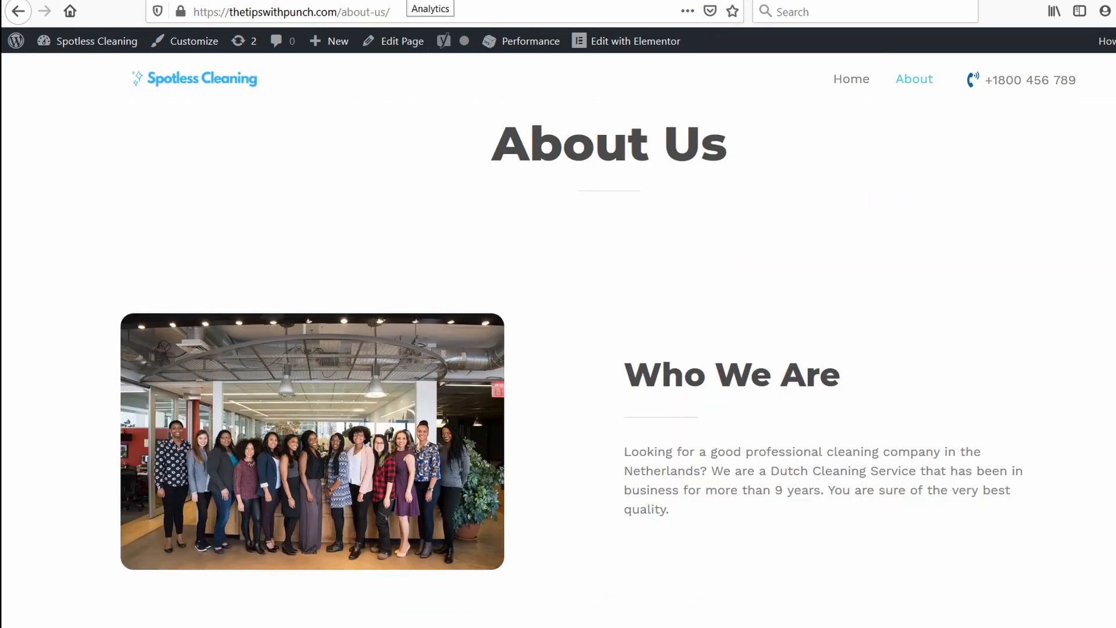
pyautogui.click(458, 1)
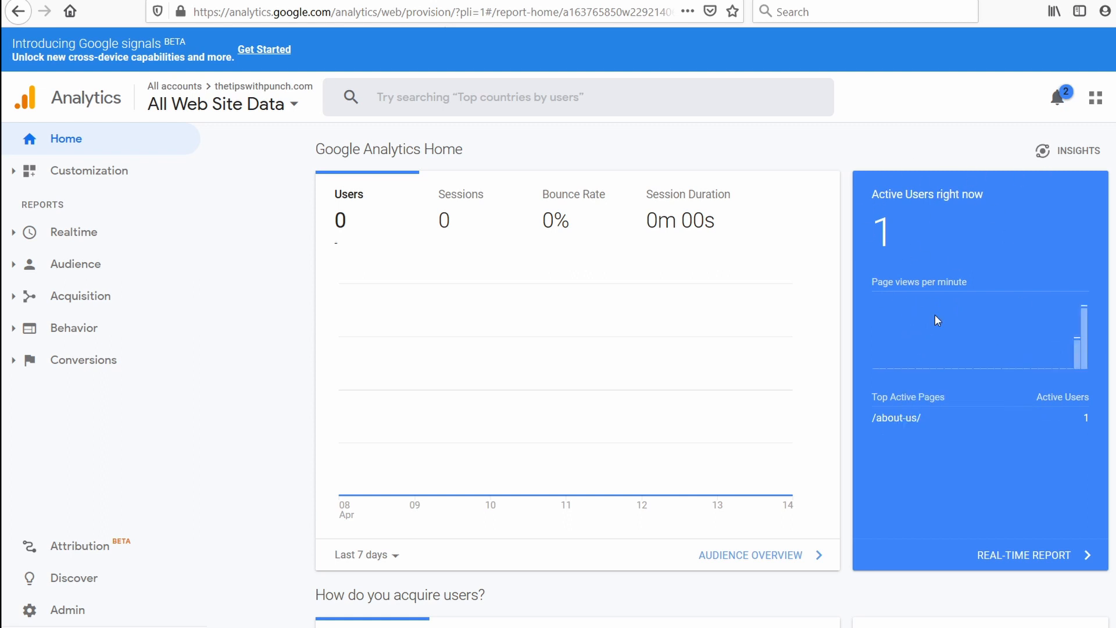
pyautogui.moveTo(951, 363)
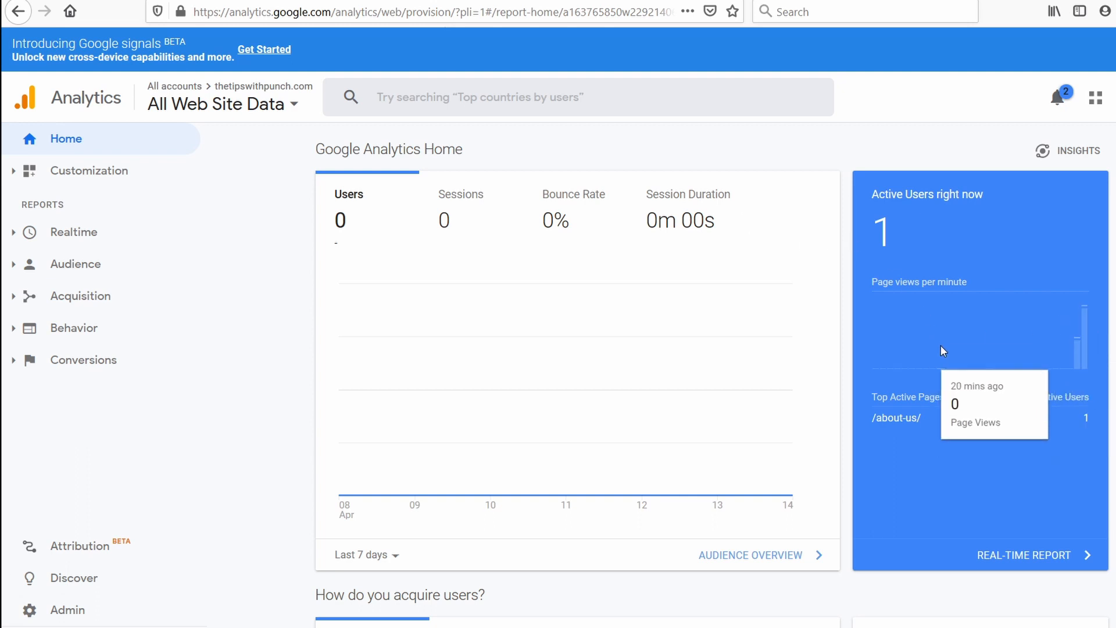
# Review the punchsalad property's Google Analytics Home report, including its visited pages and goal performance.
pyautogui.moveTo(563, 443)
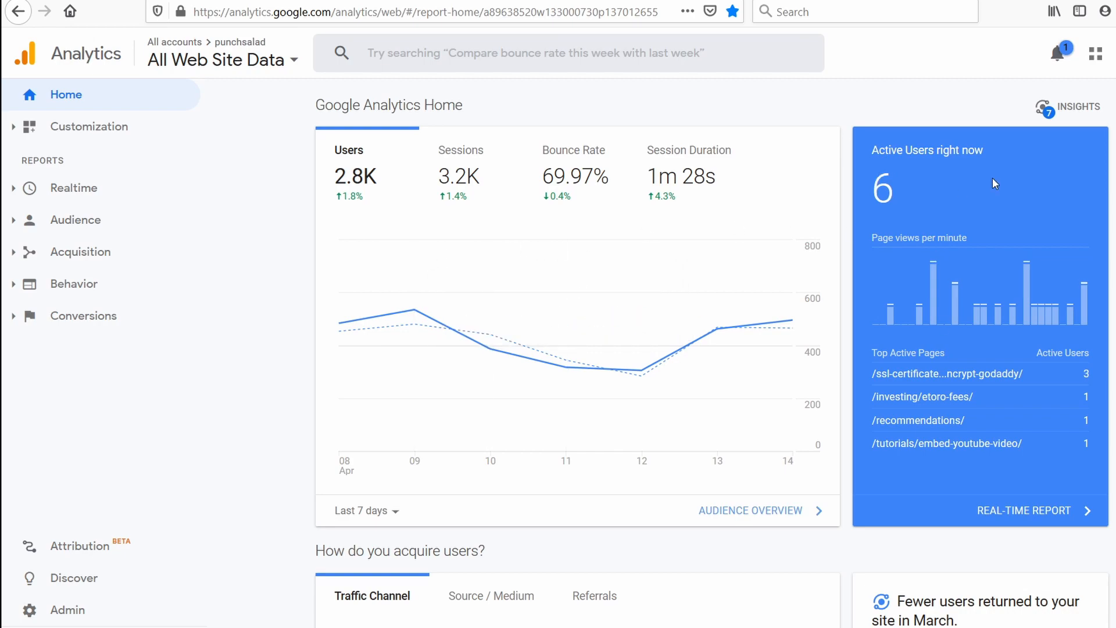
pyautogui.scroll(-9, 610, 238)
pyautogui.scroll(-19, 581, 465)
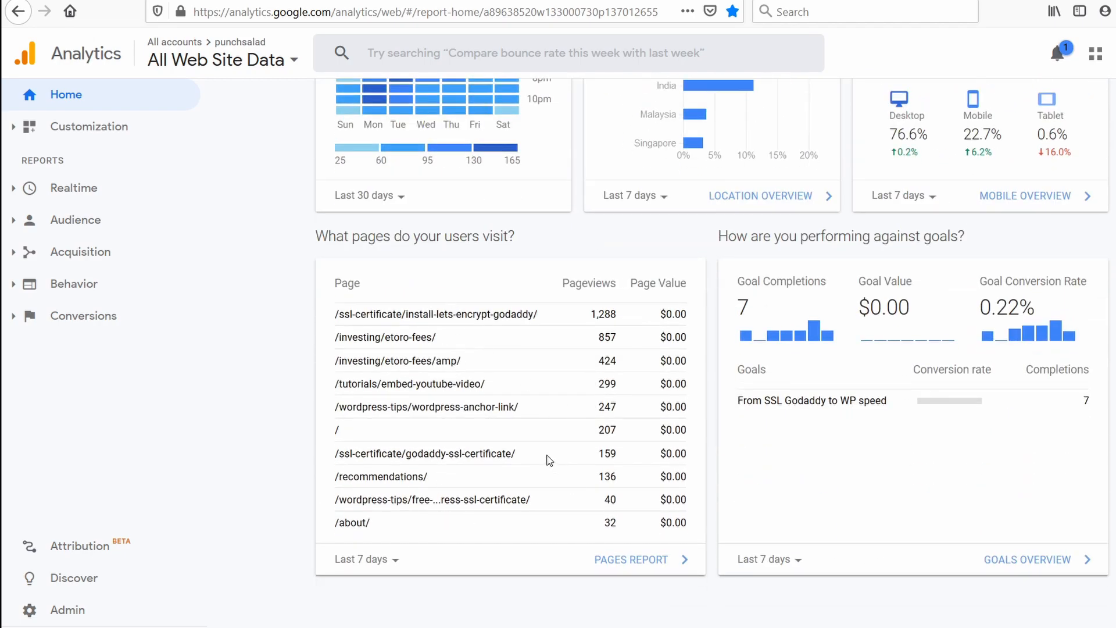
pyautogui.scroll(9, 549, 459)
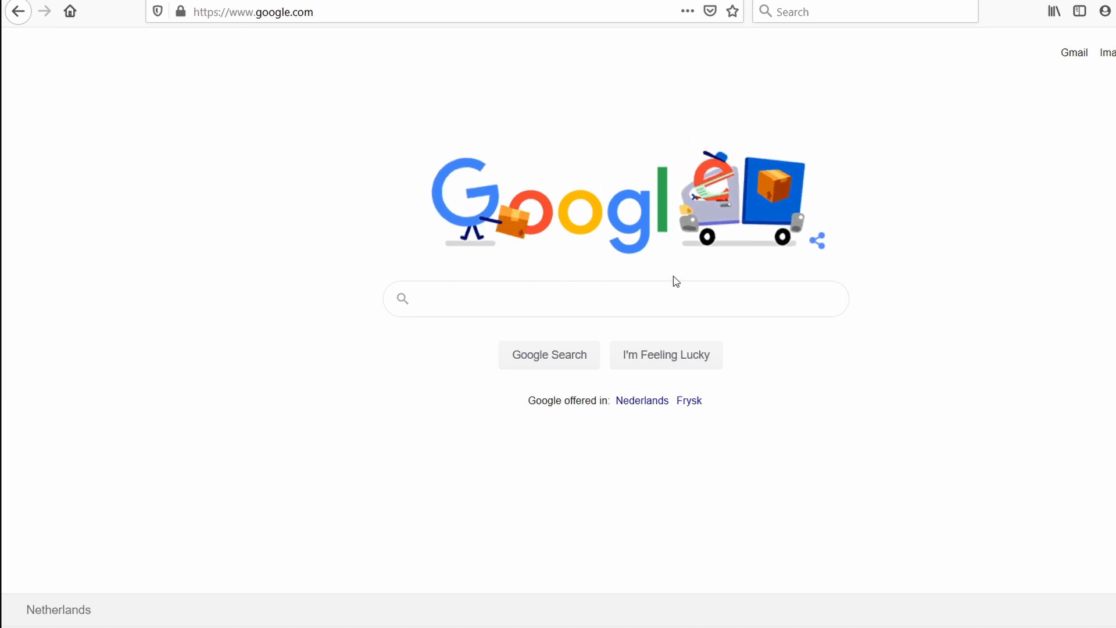
# Search Google for "google search console" and start Google Search Console from its official page.
pyautogui.click(514, 295)
pyautogui.write('gle')
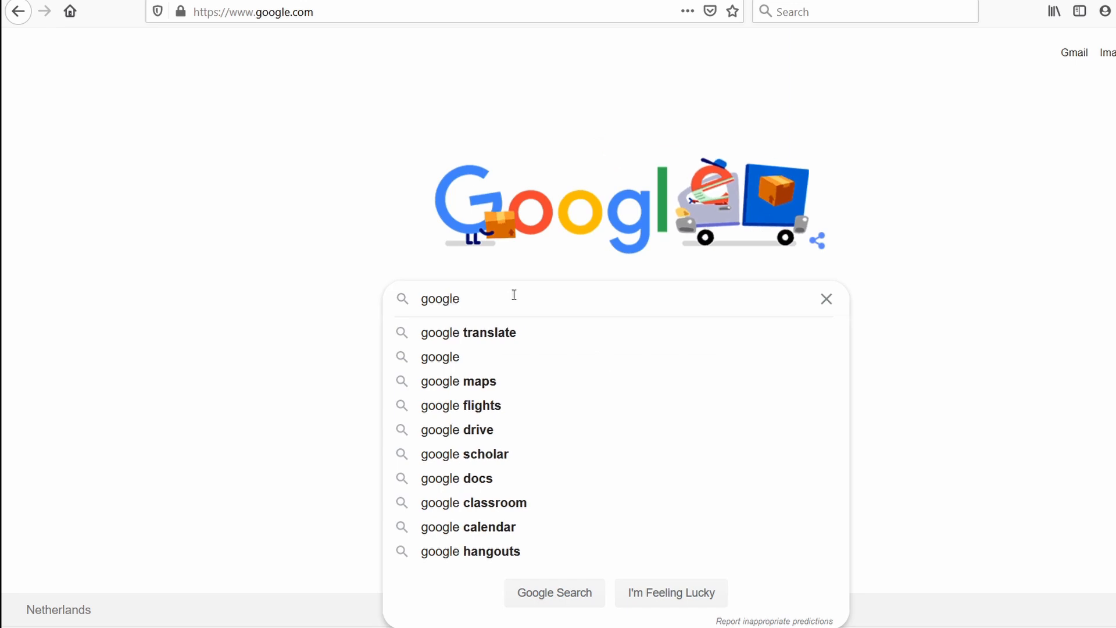
pyautogui.write(' search c')
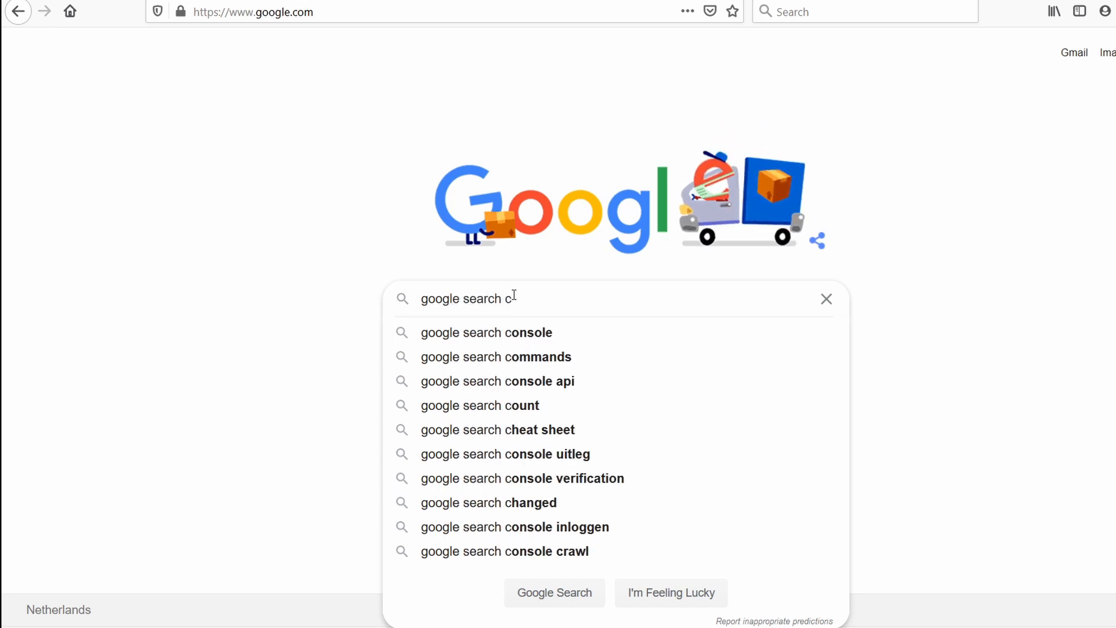
pyautogui.press('Down')
pyautogui.press('Return')
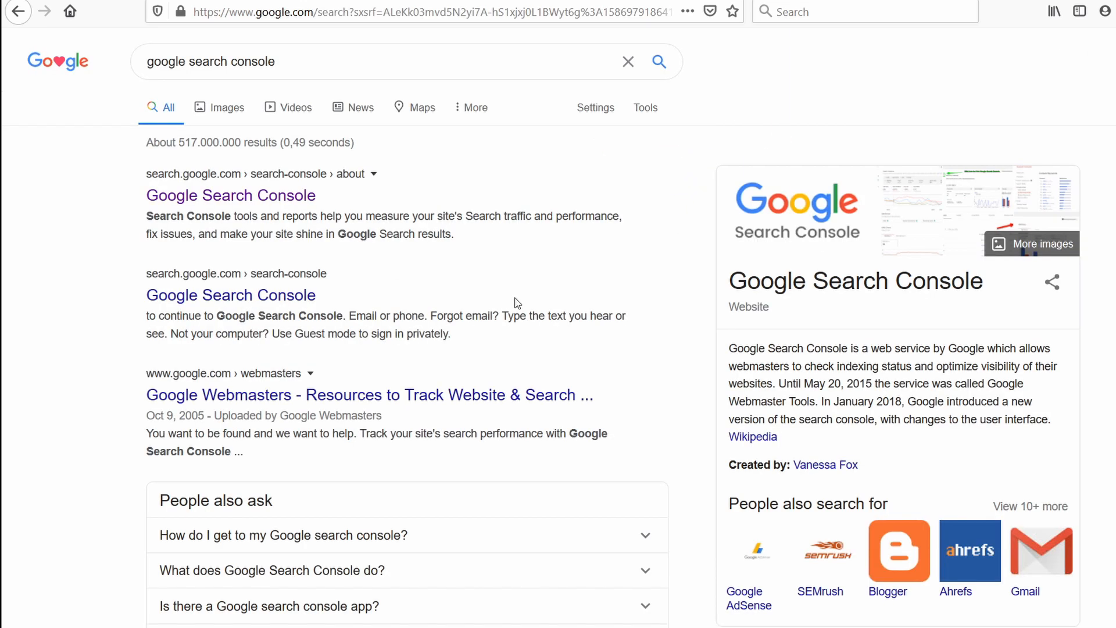
pyautogui.click(244, 198)
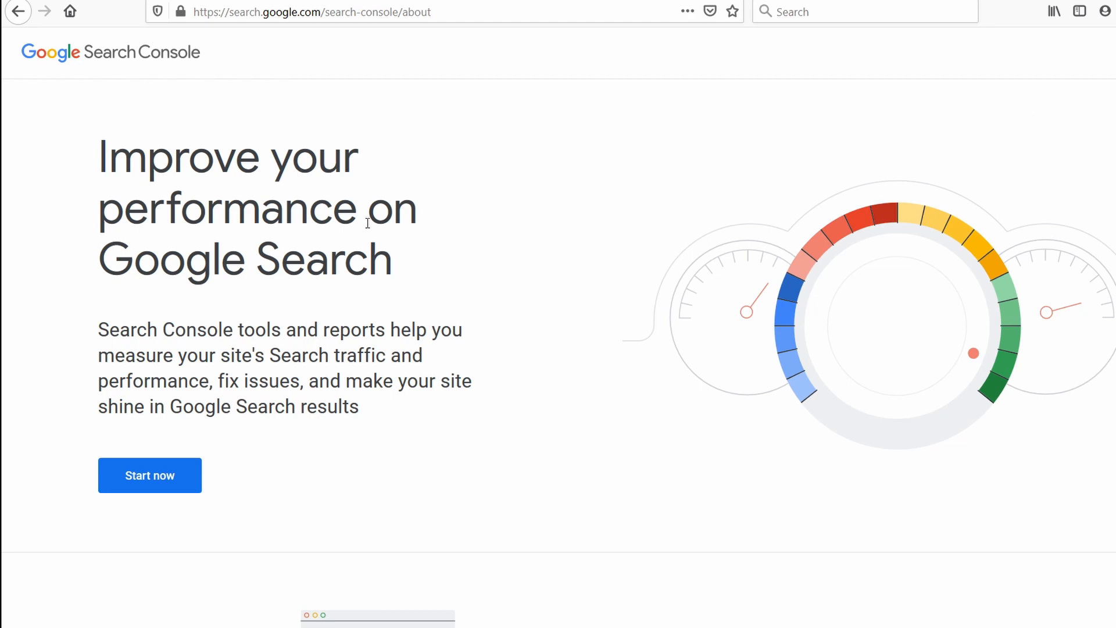
pyautogui.click(142, 478)
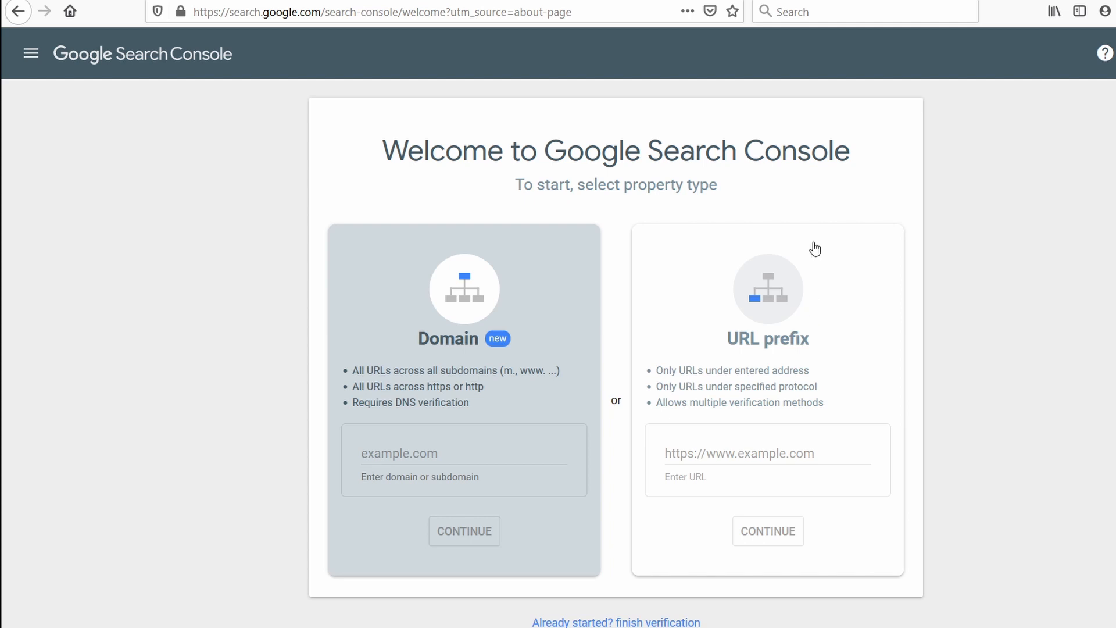
pyautogui.click(781, 305)
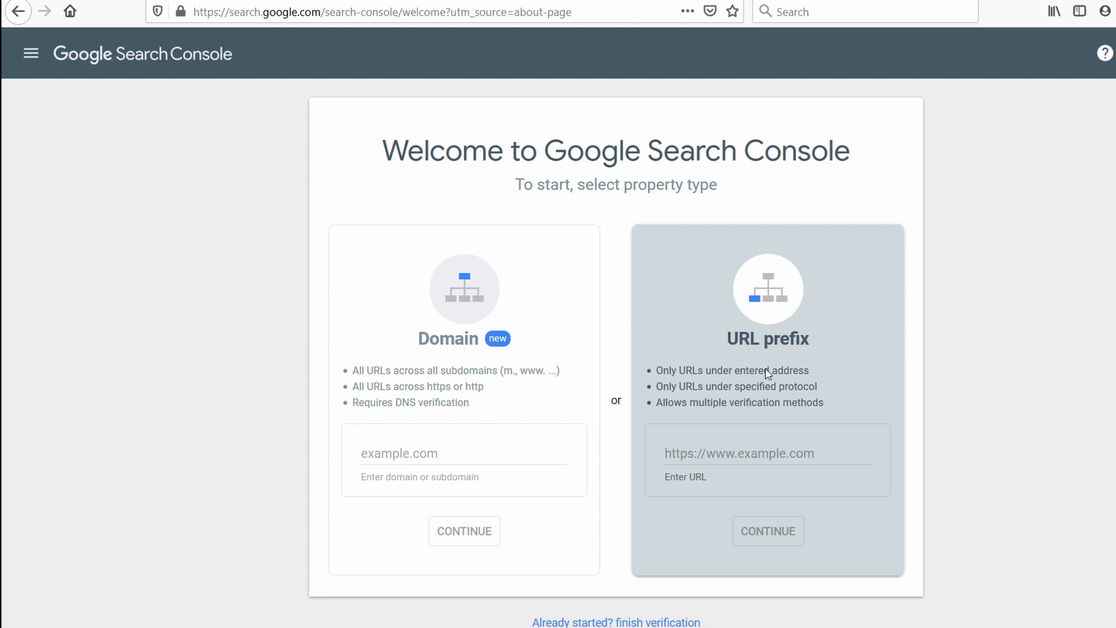
pyautogui.click(694, 454)
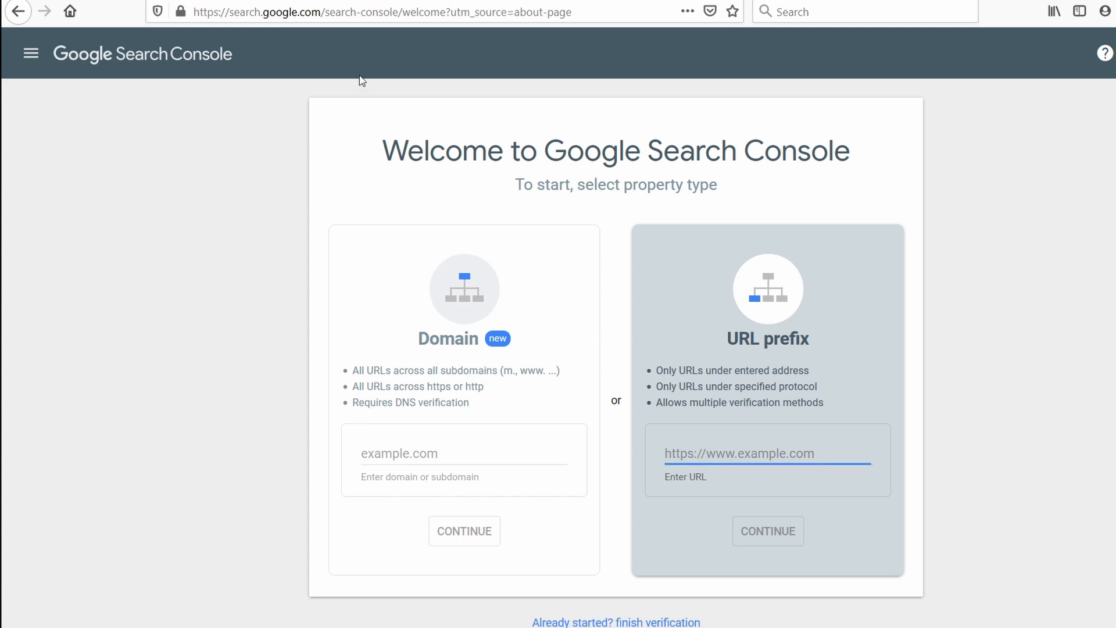
pyautogui.click(298, 1)
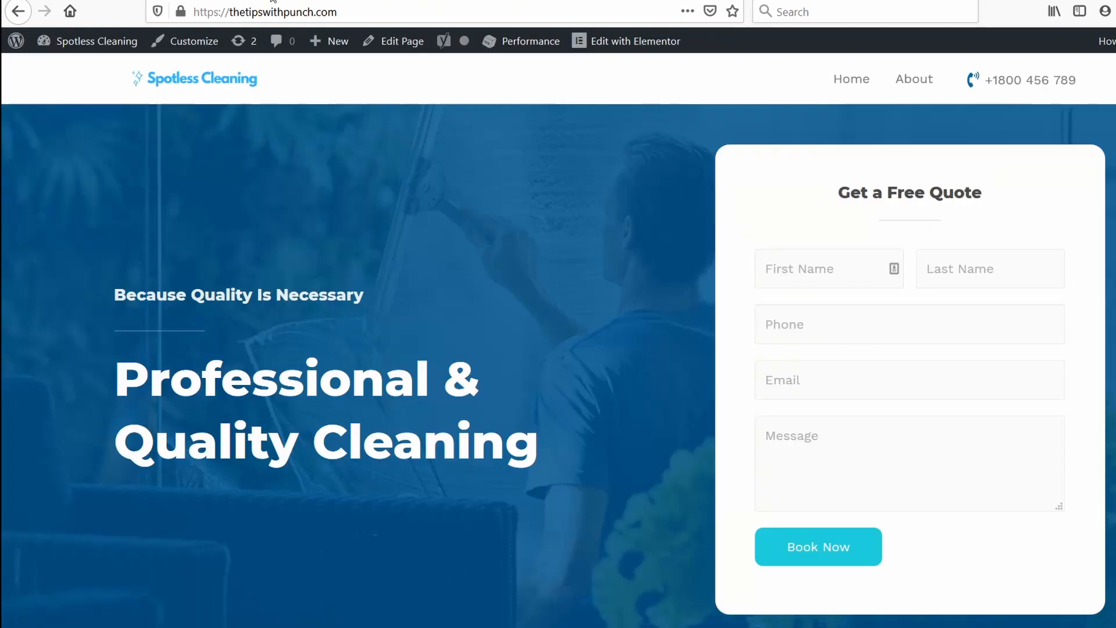
pyautogui.click(359, 16)
pyautogui.hotkey('ctrl', 'c')
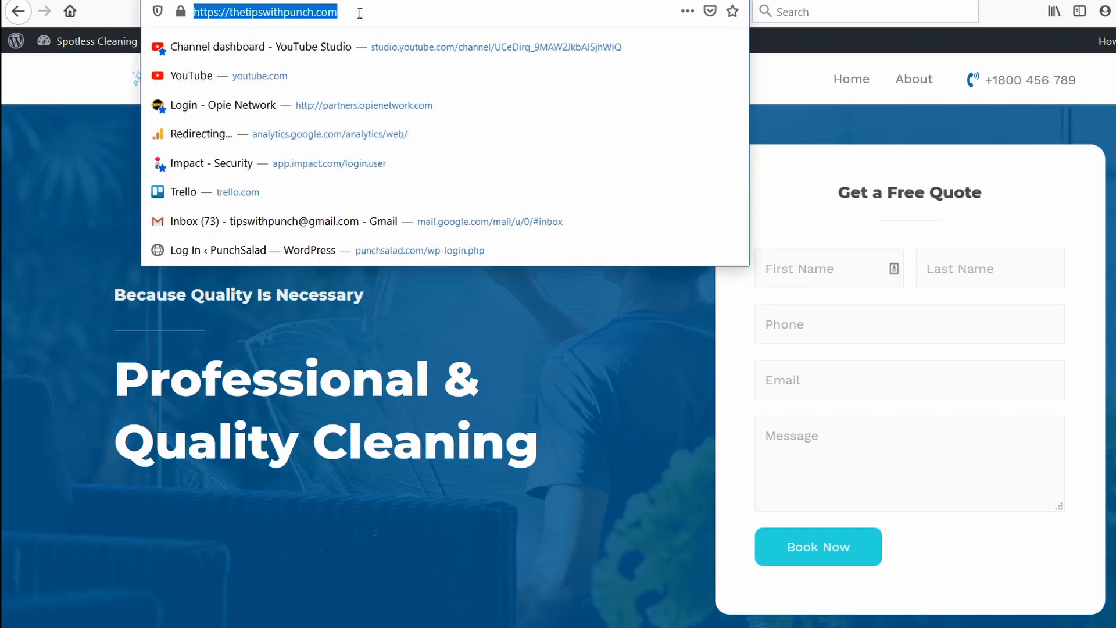
pyautogui.click(465, 1)
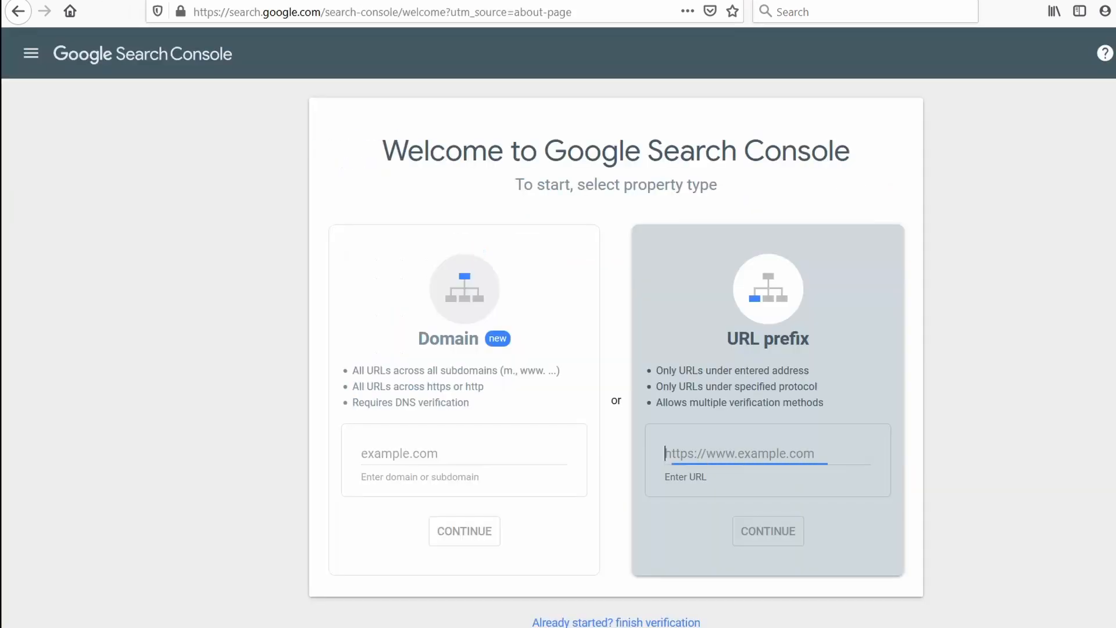
pyautogui.hotkey('ctrl', 'v')
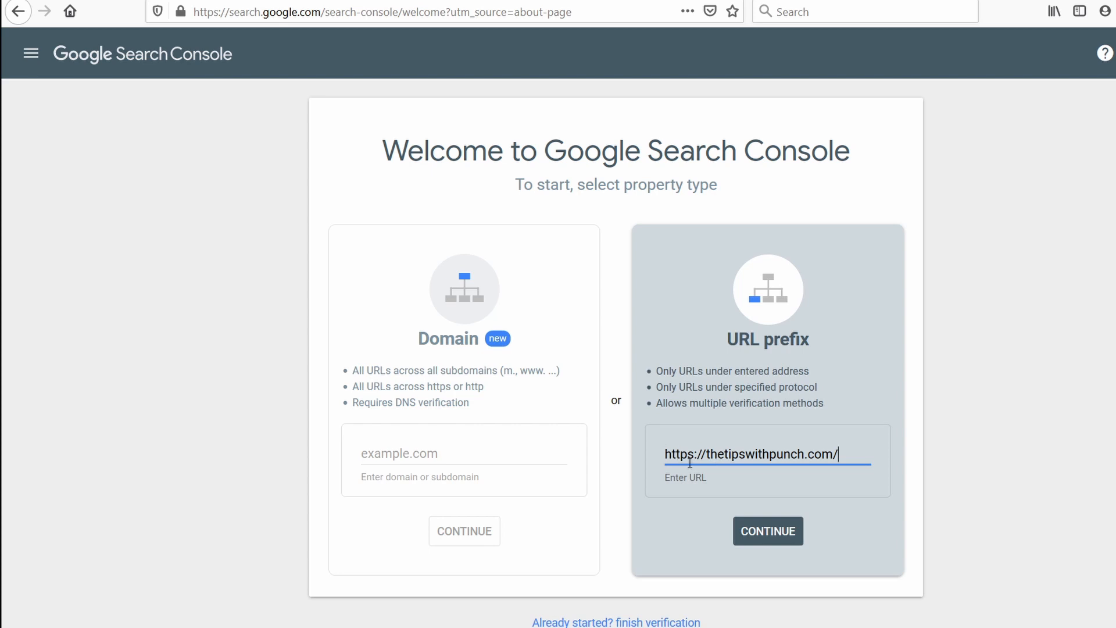
# Compare the entered URL's https prefix with the live site's address, submit the URL prefix property and dismiss the ownership notice.
pyautogui.moveTo(664, 455); pyautogui.dragTo(699, 453)
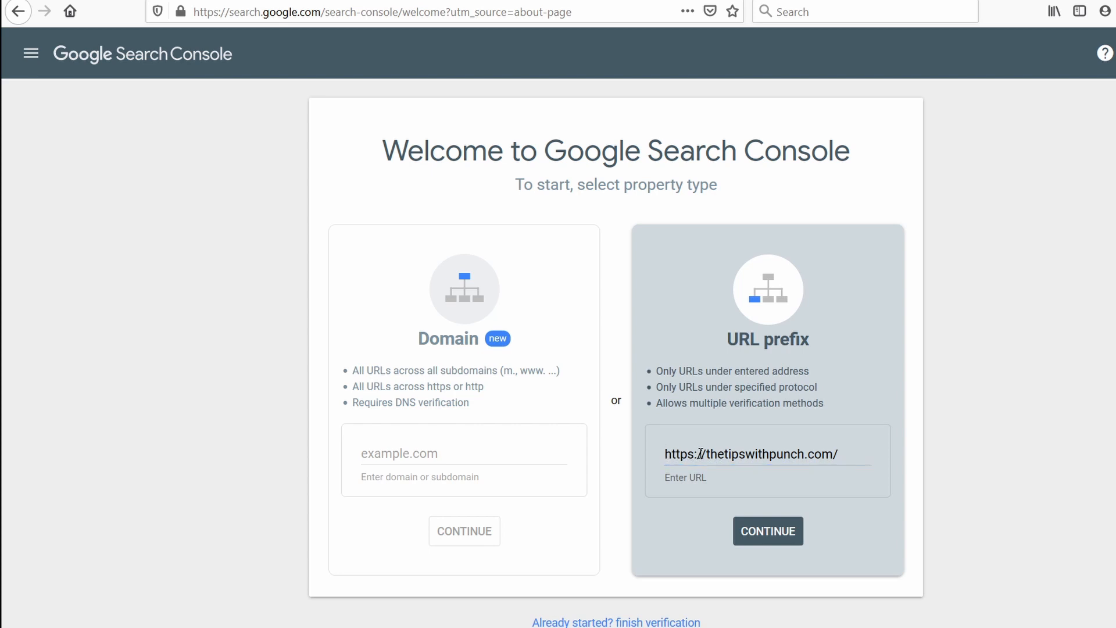
pyautogui.click(708, 454)
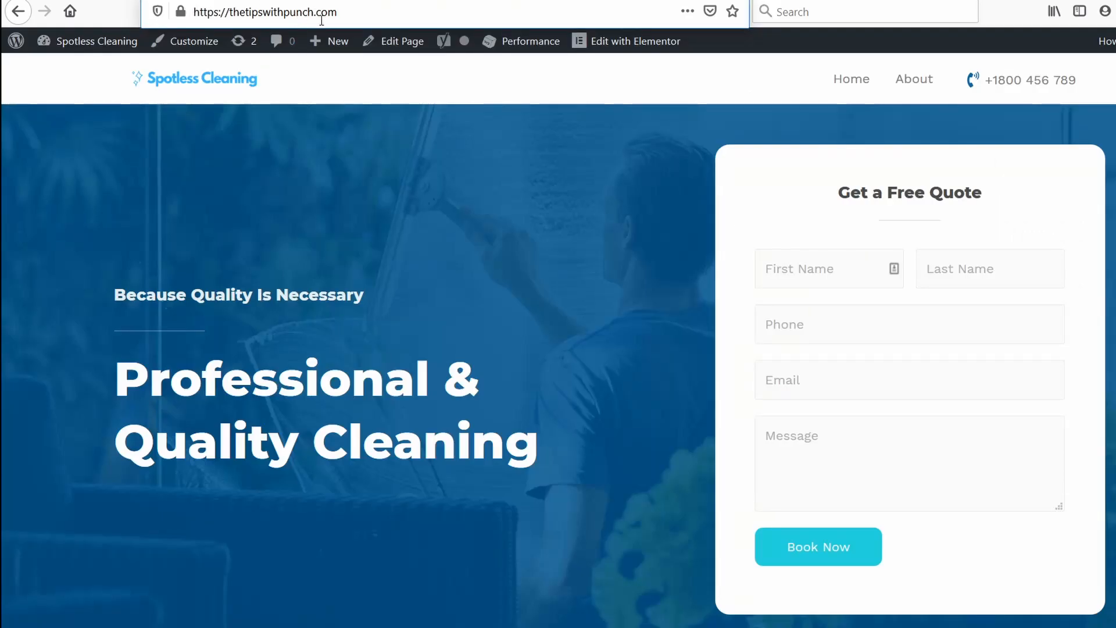
pyautogui.click(354, 12)
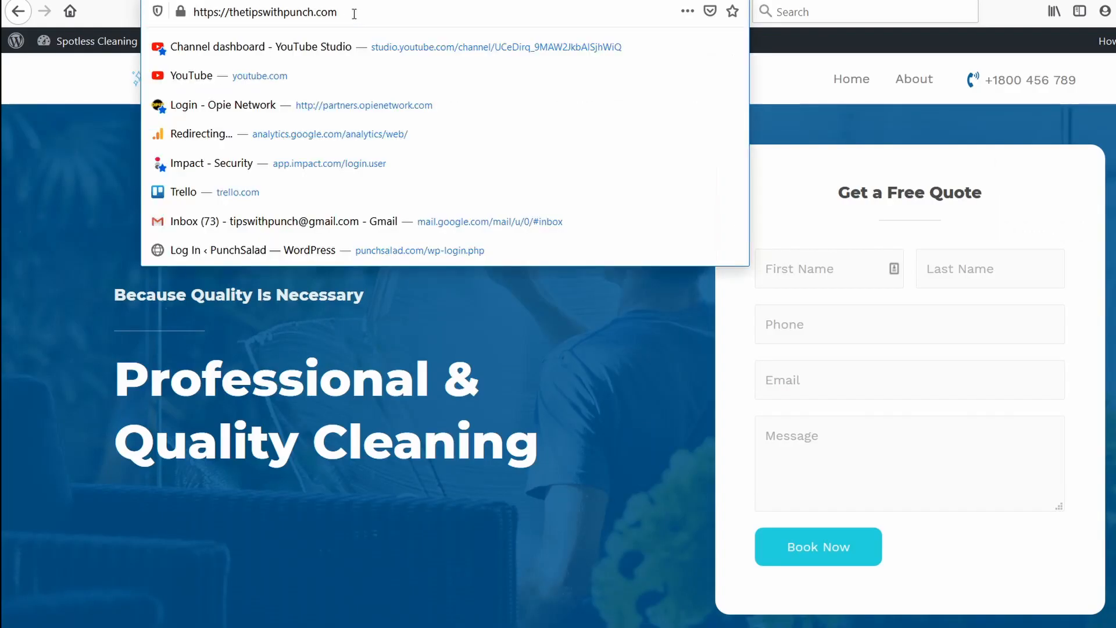
pyautogui.moveTo(361, 13); pyautogui.dragTo(146, 7)
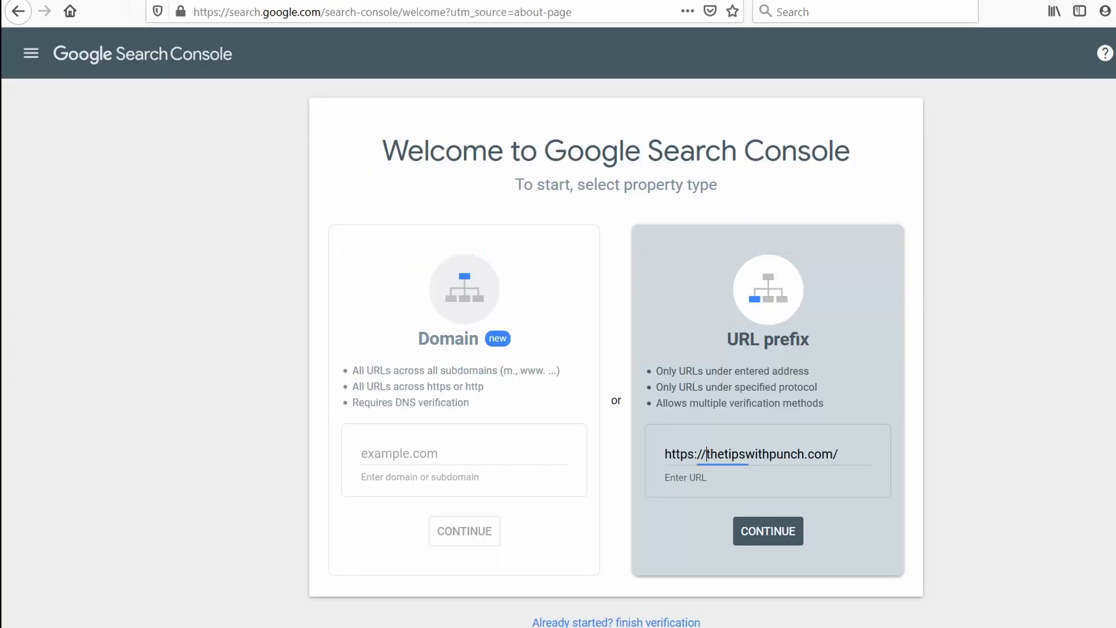
pyautogui.click(768, 532)
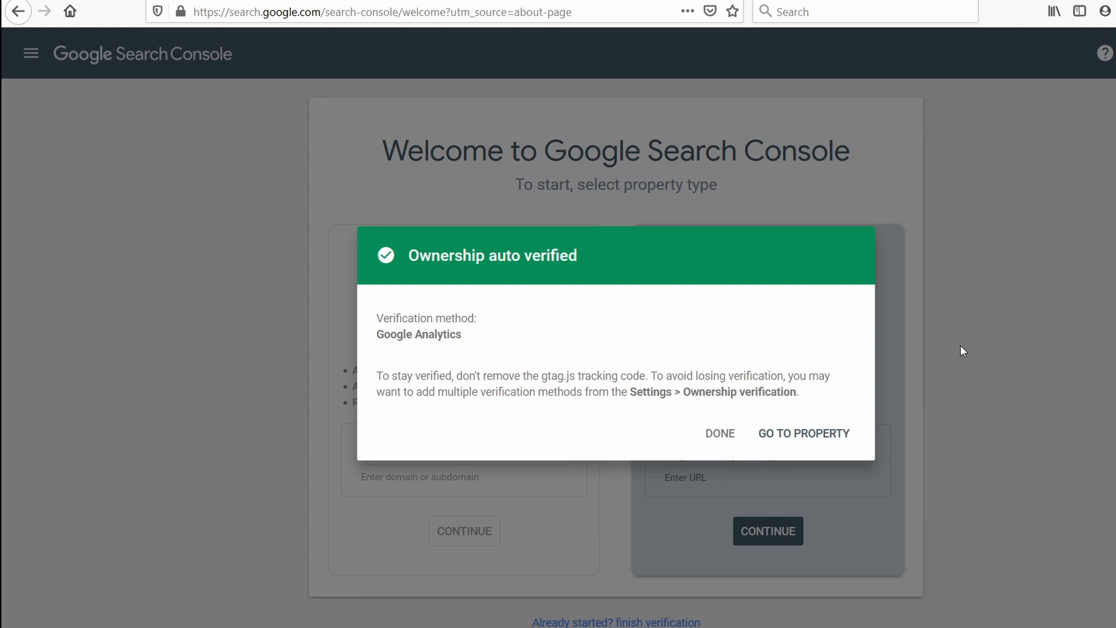
pyautogui.click(719, 433)
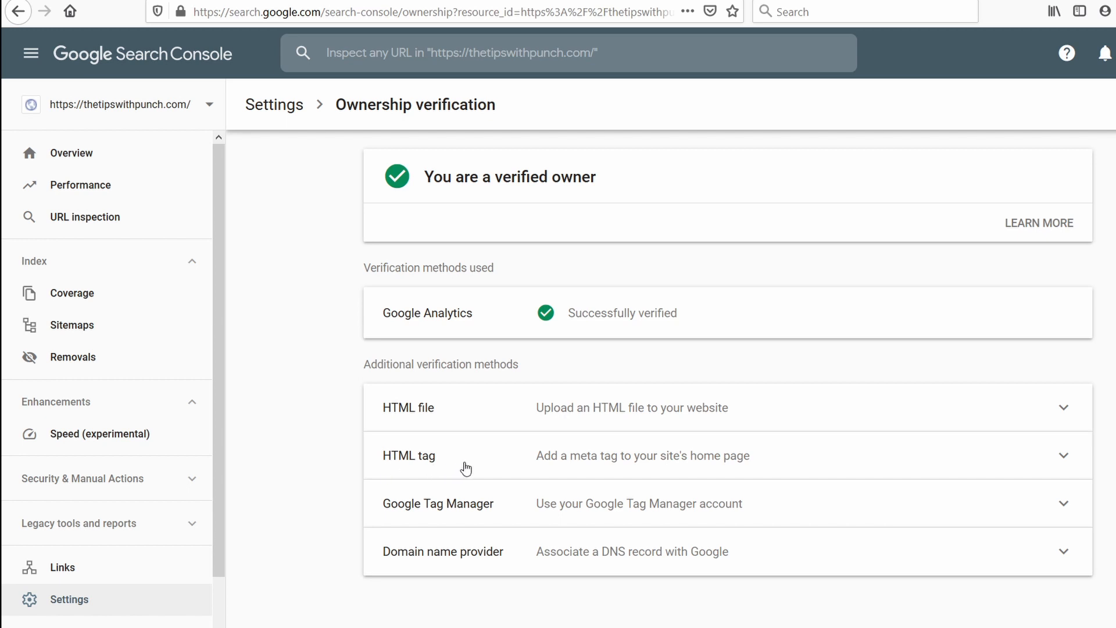
# Expand the HTML tag verification method and copy only the content code from its google-site-verification meta tag.
pyautogui.click(487, 470)
pyautogui.scroll(-3, 491, 482)
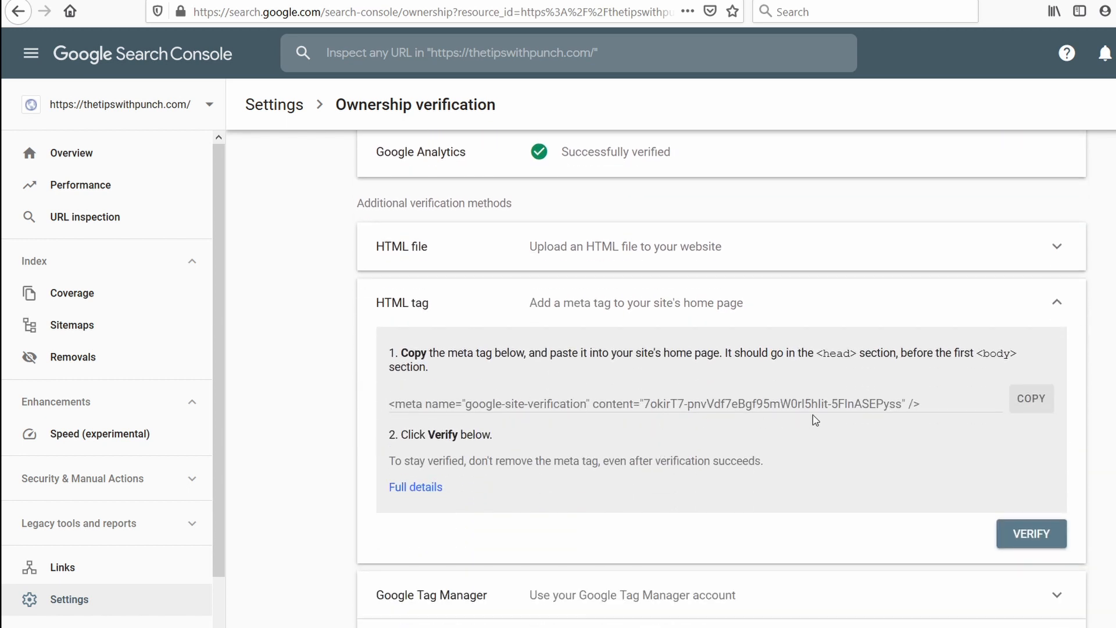
pyautogui.moveTo(644, 404); pyautogui.dragTo(903, 401)
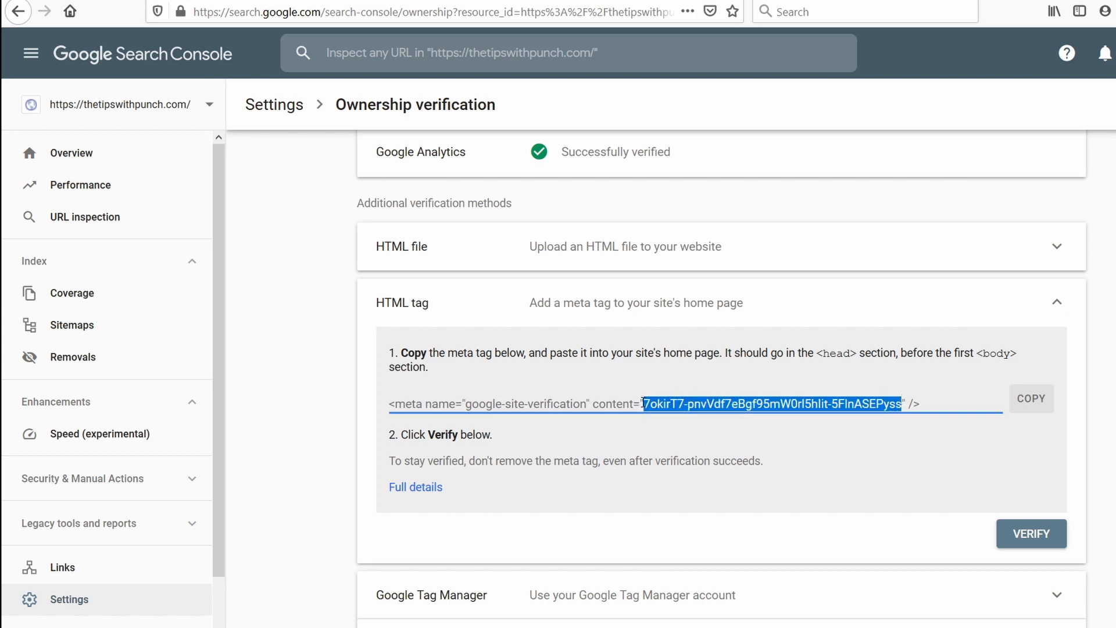
pyautogui.rightClick(672, 404)
pyautogui.click(709, 448)
# Switch to the WordPress dashboard and open the Webmaster Tools verification settings of Yoast SEO.
pyautogui.click(63, 1)
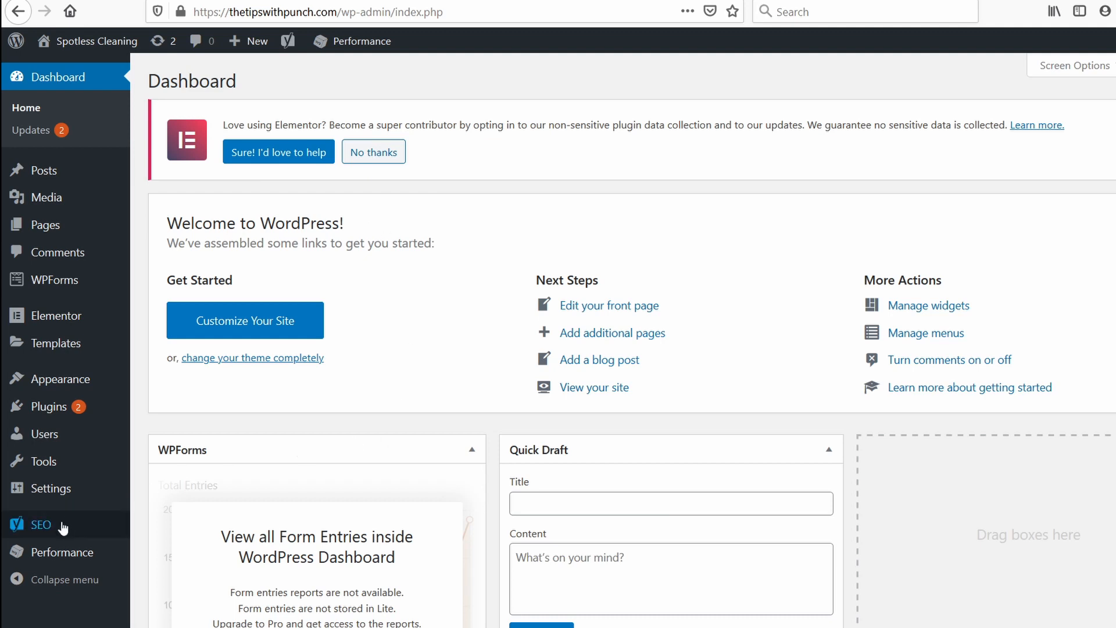
pyautogui.moveTo(64, 526)
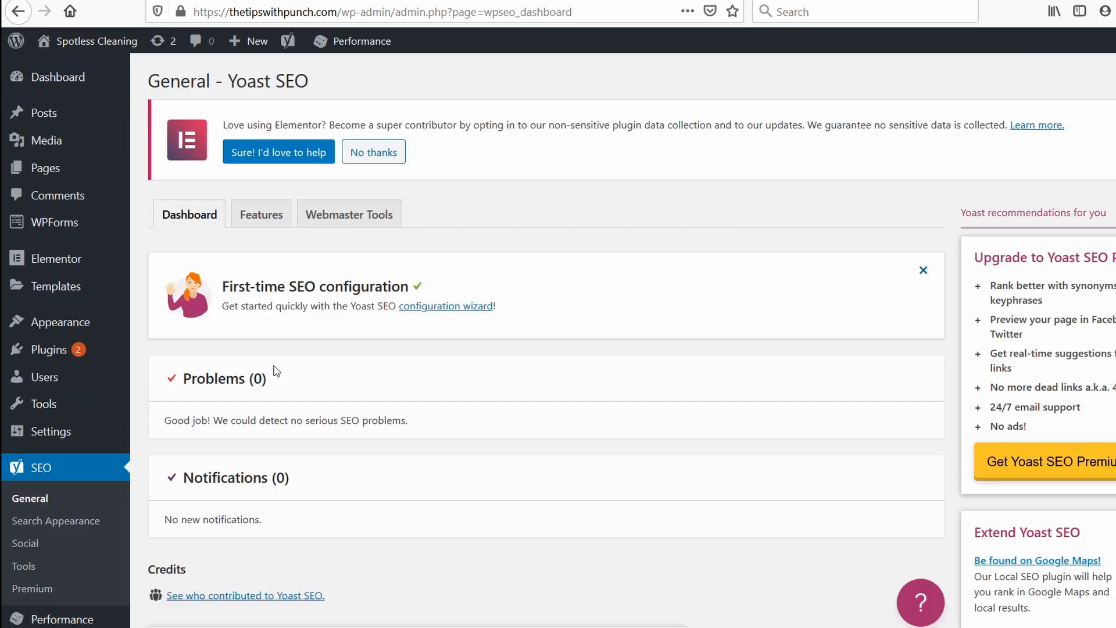
pyautogui.click(361, 215)
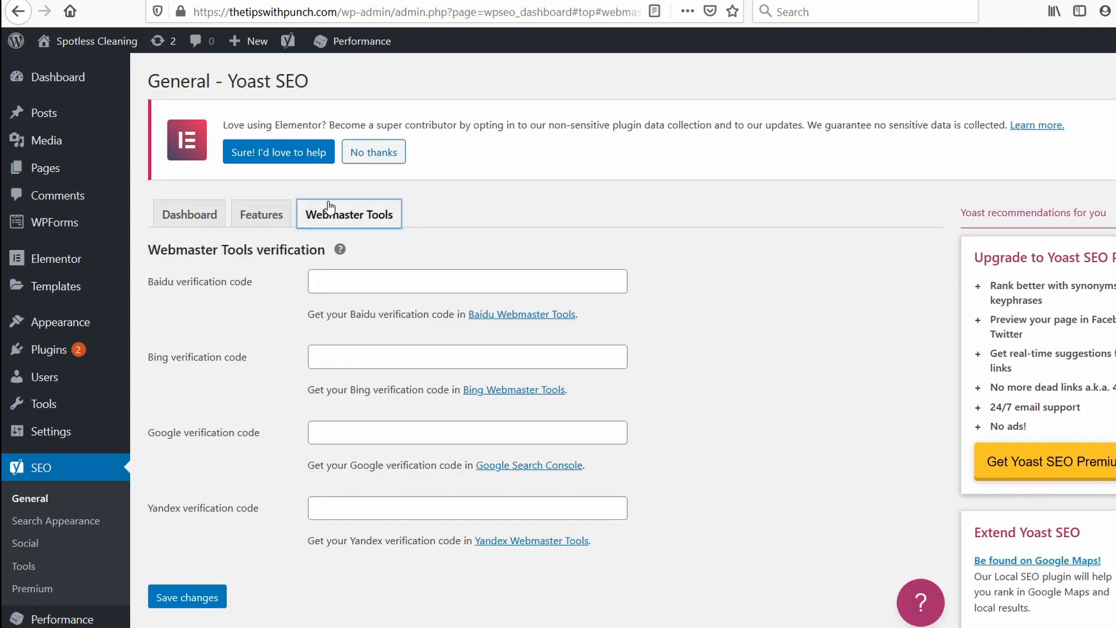
# Paste the copied code as the Google verification code, save the changes and verify the HTML tag method in Search Console.
pyautogui.click(341, 436)
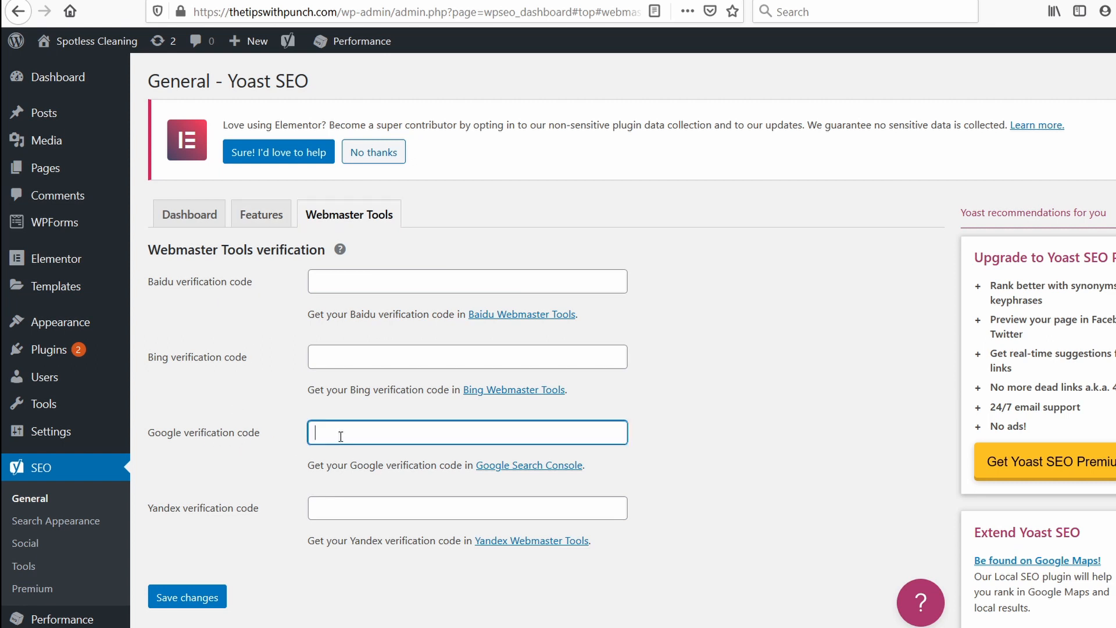
pyautogui.rightClick(340, 432)
pyautogui.click(393, 493)
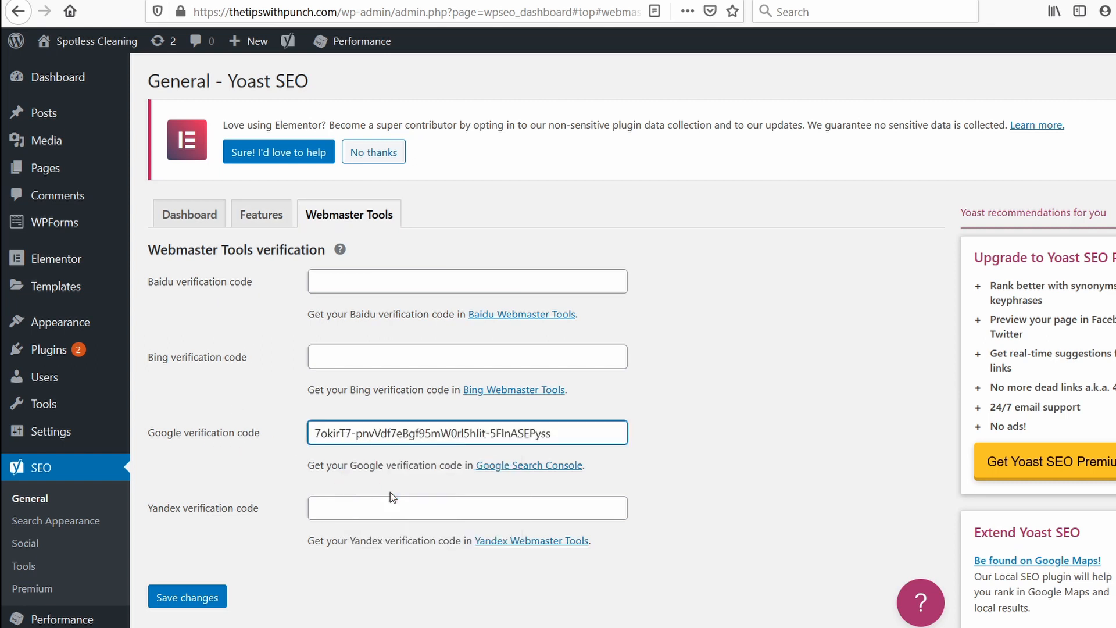
pyautogui.click(181, 602)
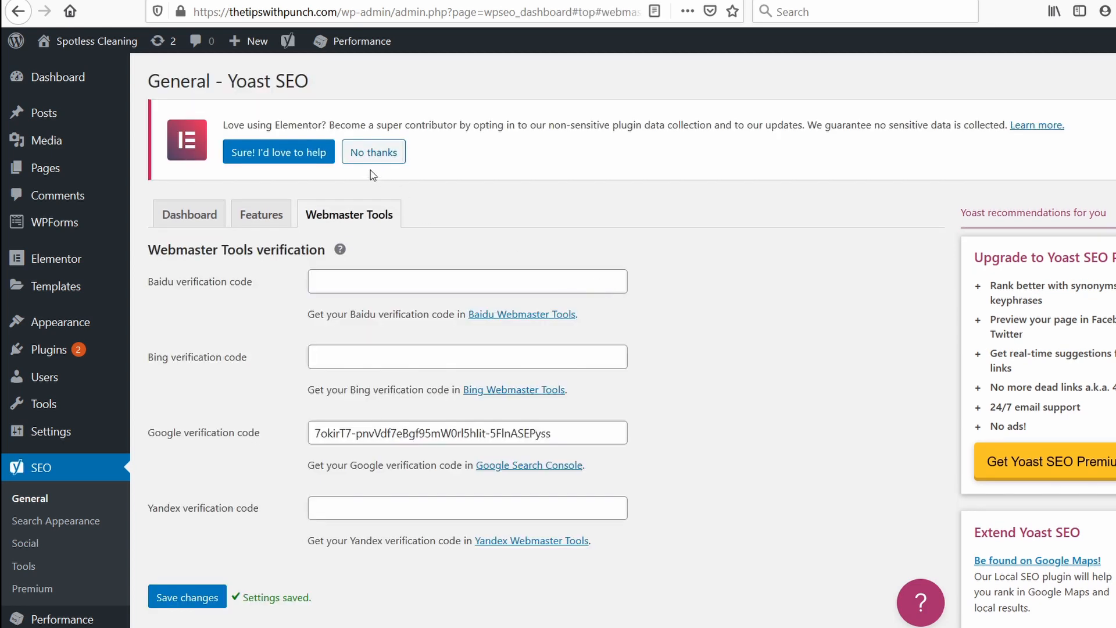
pyautogui.click(256, 1)
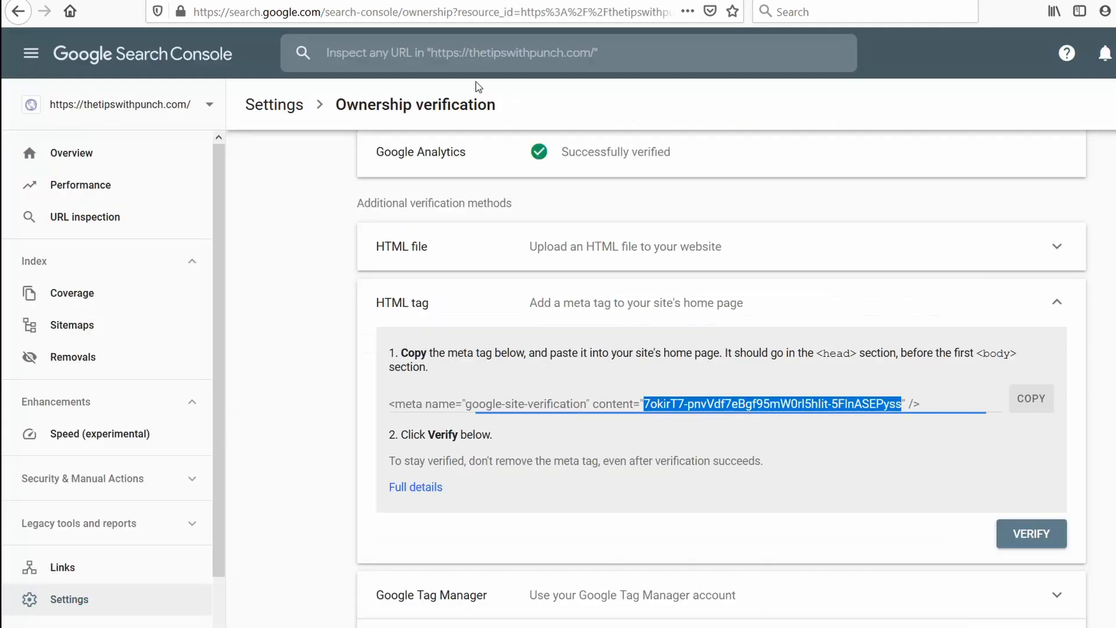
pyautogui.click(1043, 546)
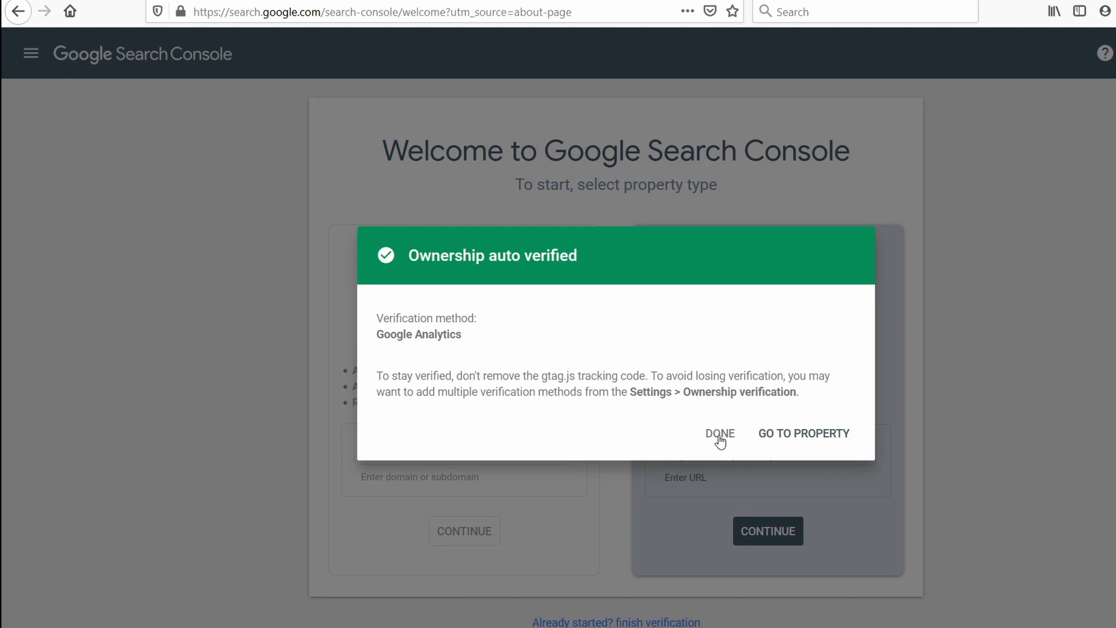
pyautogui.click(719, 435)
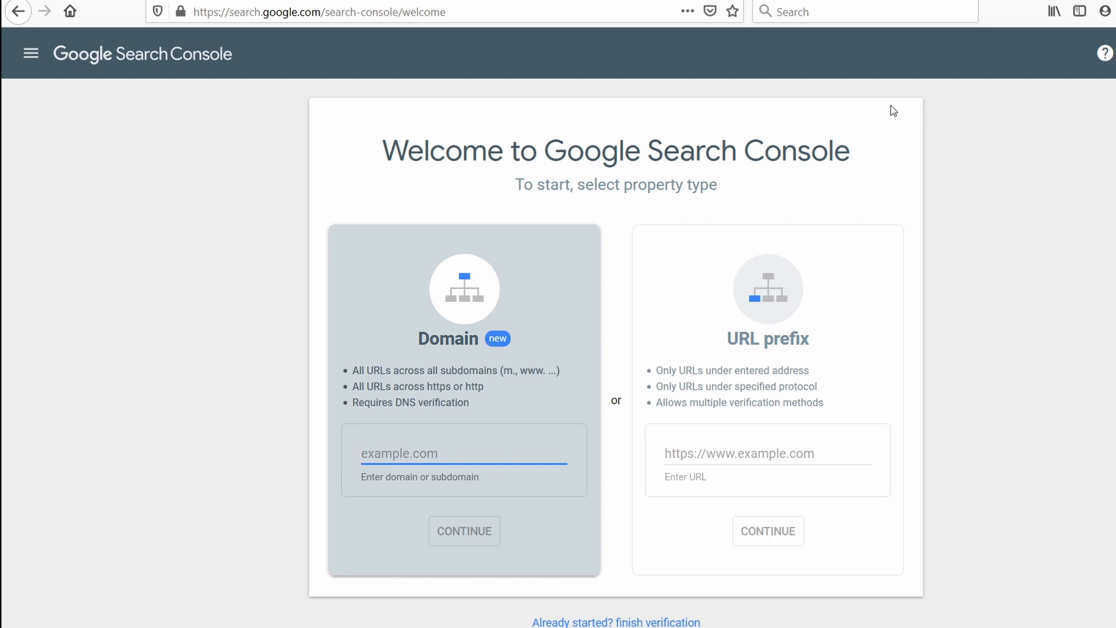
pyautogui.click(32, 55)
pyautogui.click(66, 102)
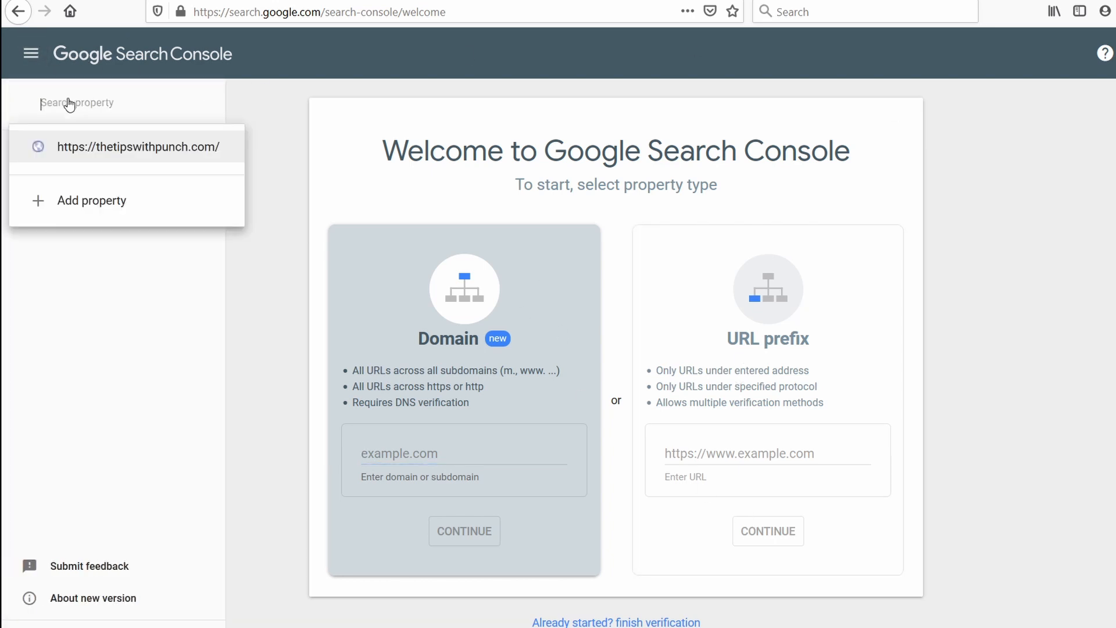
pyautogui.click(140, 153)
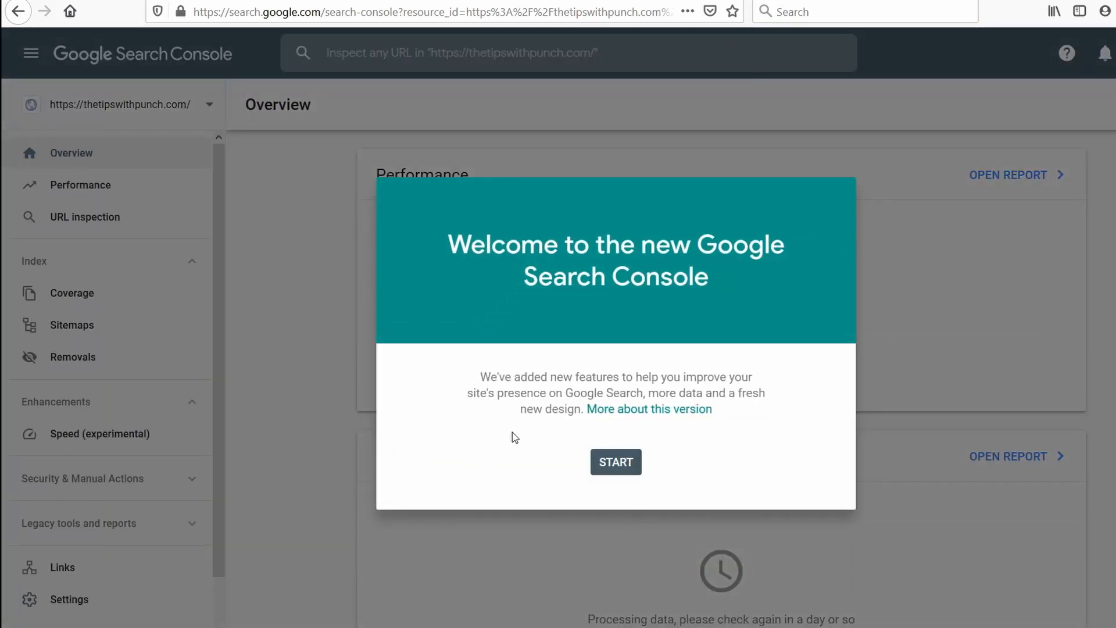
pyautogui.click(618, 465)
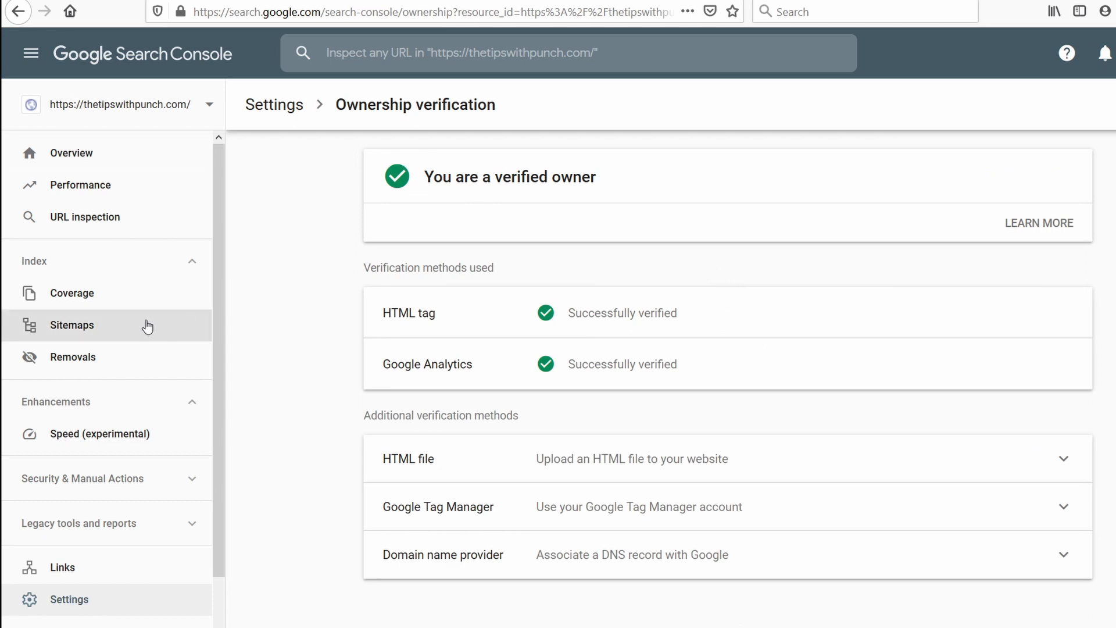
# Open the property's Sitemaps page and enter sitemap_index.xml as the new sitemap URL.
pyautogui.click(64, 324)
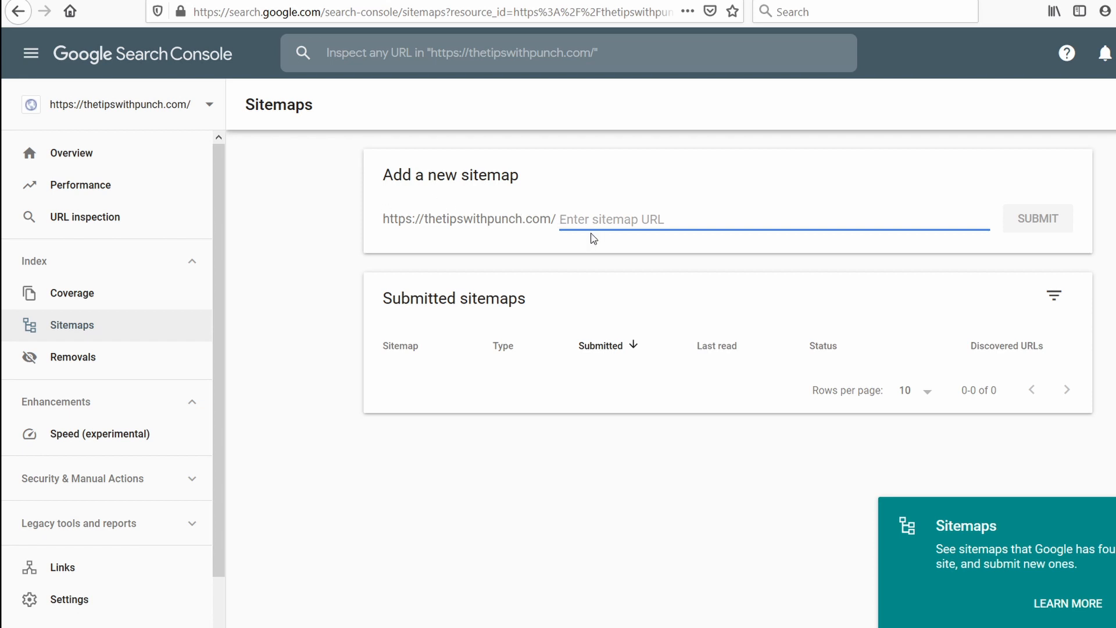
pyautogui.write('sitemap')
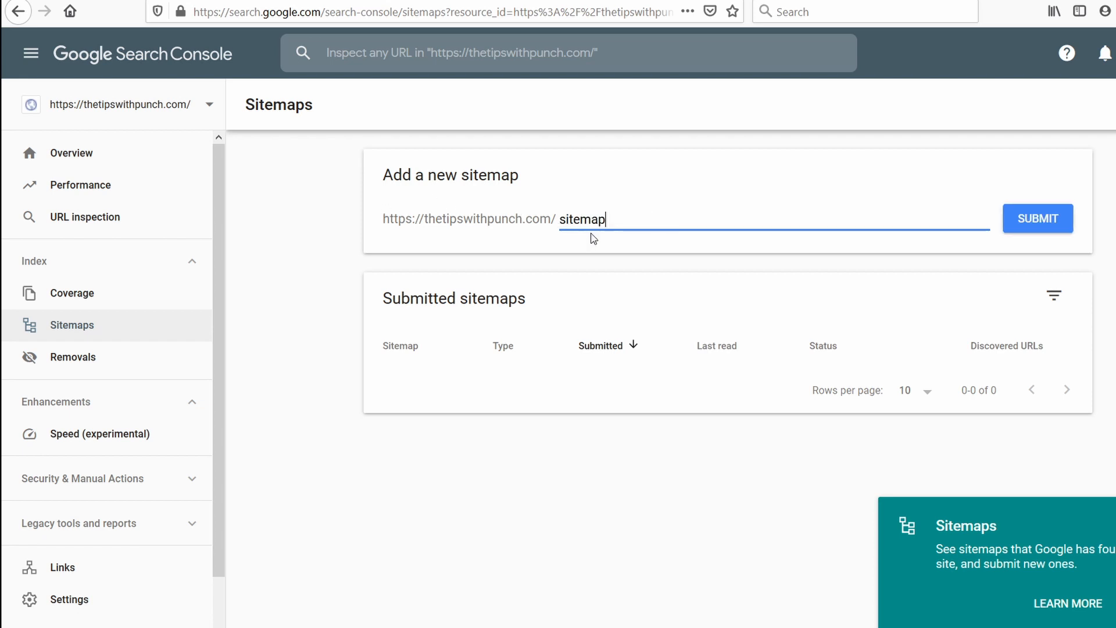
pyautogui.write('_index.xml')
pyautogui.moveTo(679, 218); pyautogui.dragTo(520, 219)
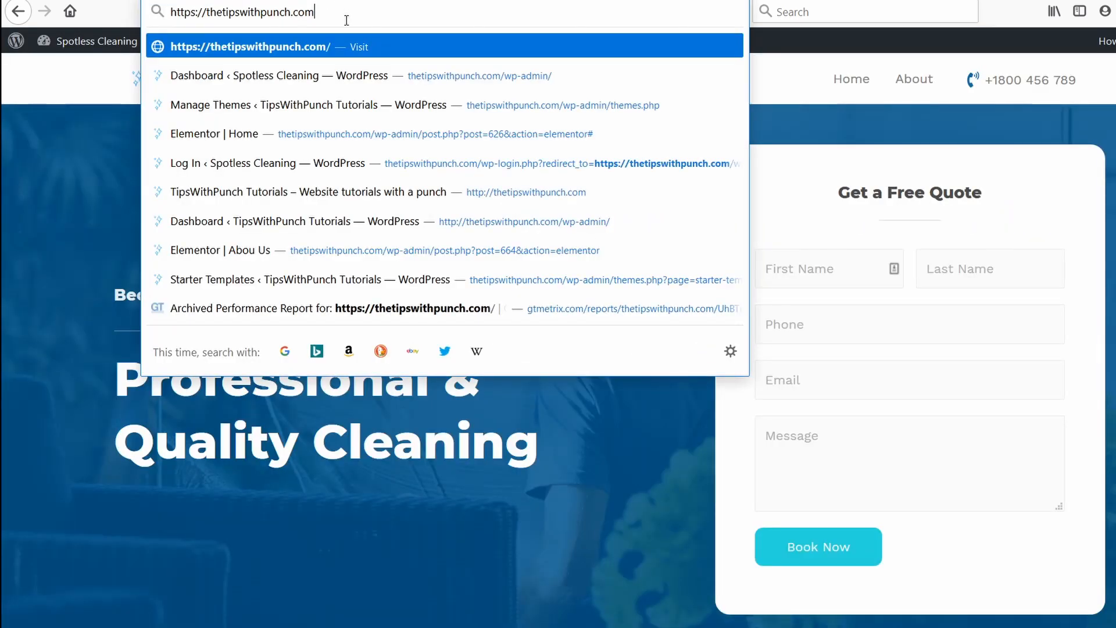
pyautogui.write('/')
pyautogui.hotkey('ctrl', 'v')
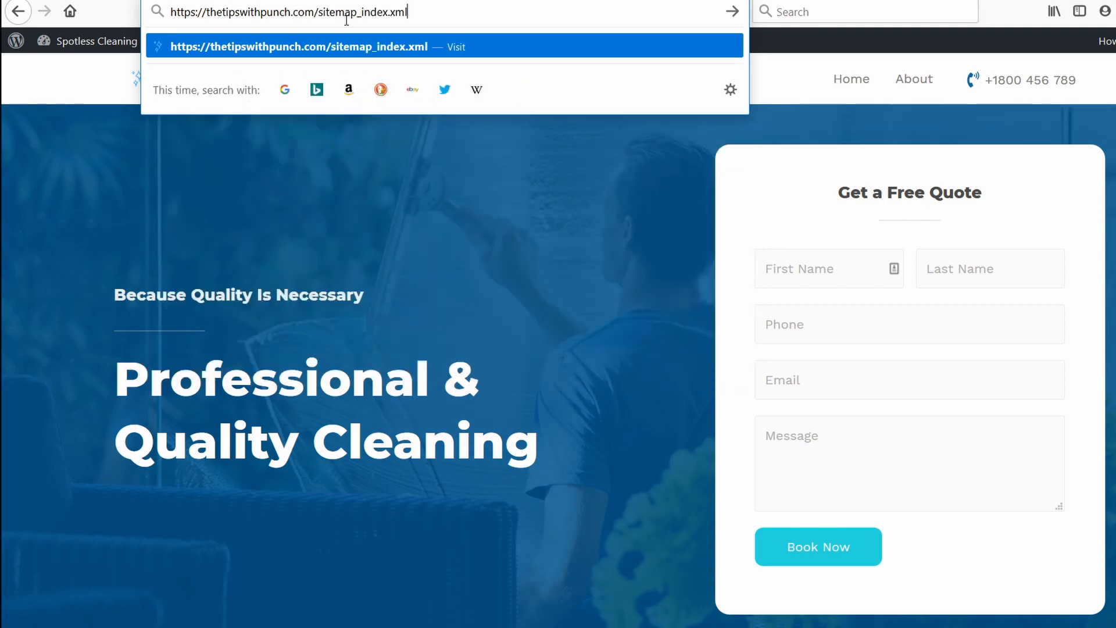
pyautogui.press('Return')
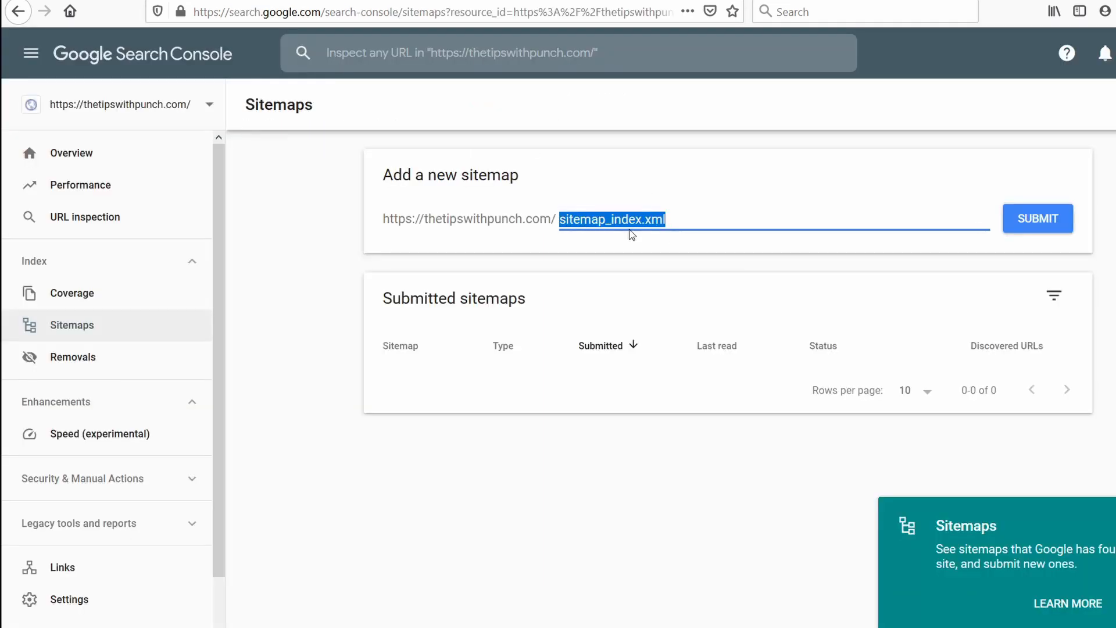
# Submit the sitemap in Search Console and dismiss the submission notice.
pyautogui.click(1015, 221)
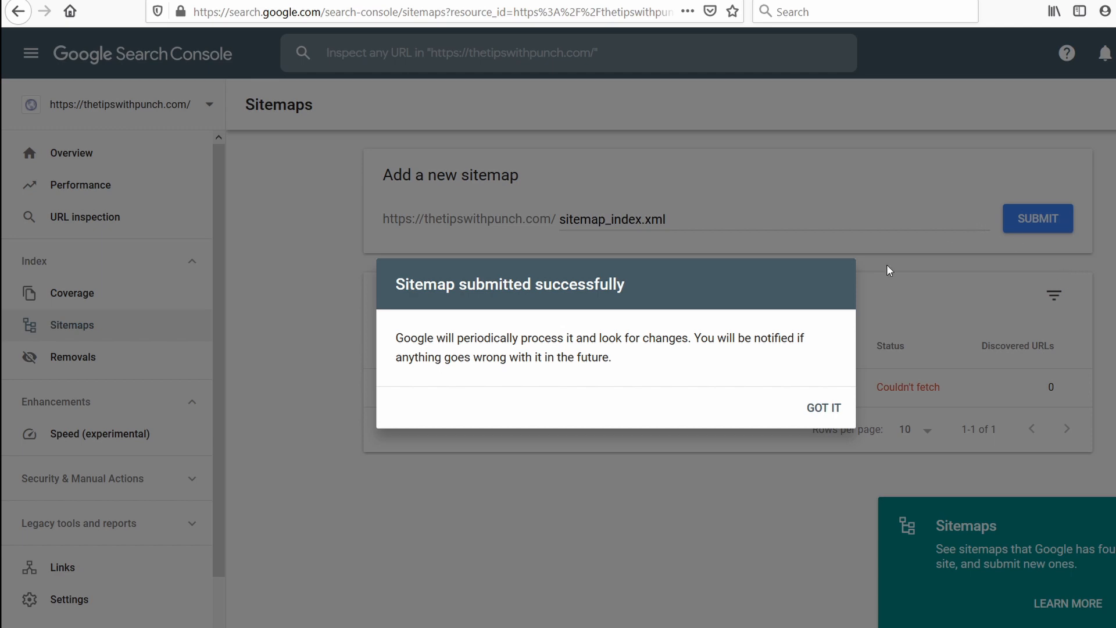
pyautogui.click(826, 408)
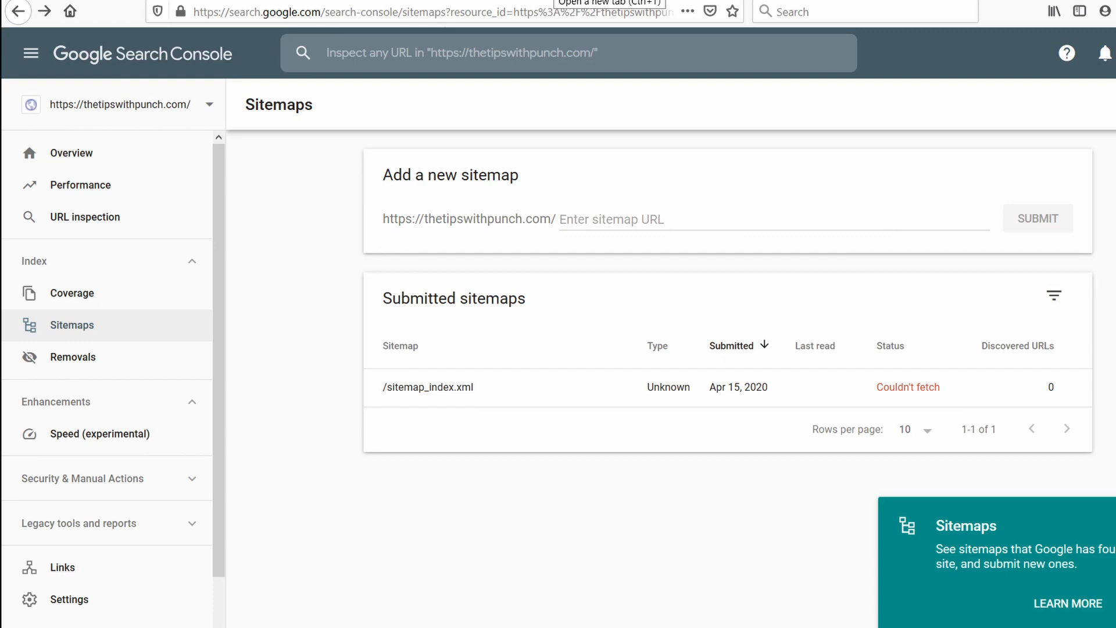
# Open Google in a new tab and search for site:thetipswithpunch.com to check which pages are indexed.
pyautogui.hotkey('ctrl', 't')
pyautogui.write('go')
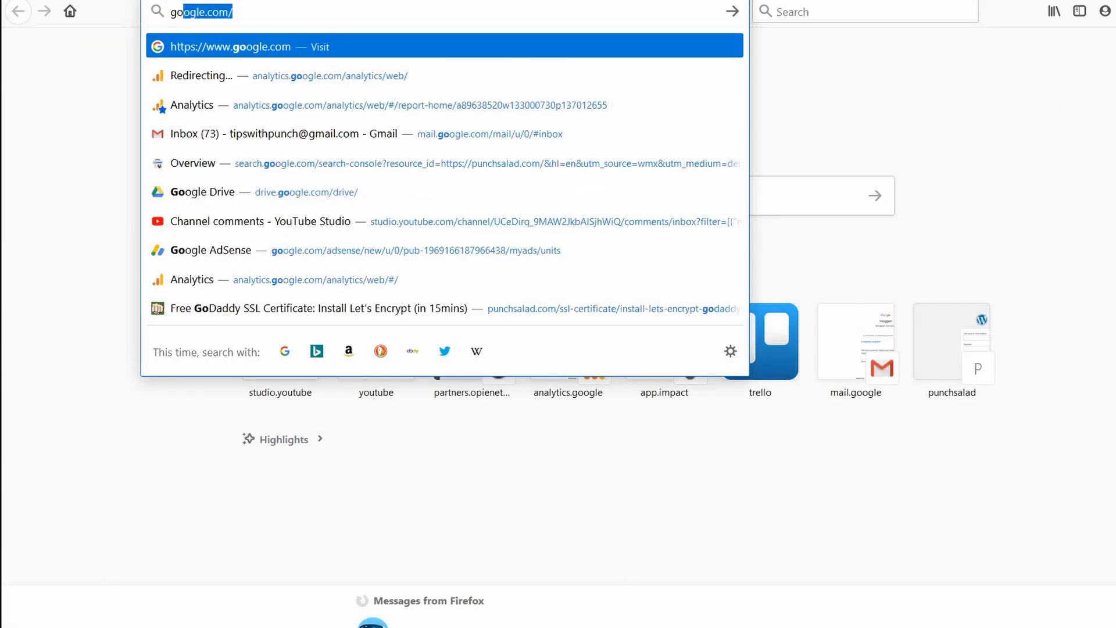
pyautogui.press('Return')
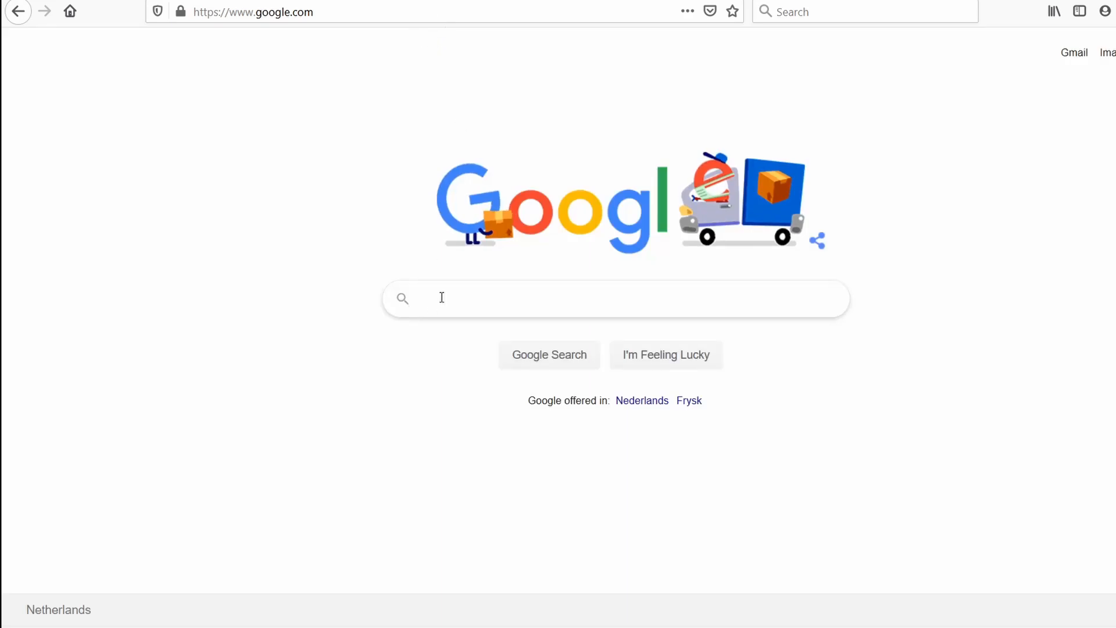
pyautogui.click(442, 297)
pyautogui.write('site')
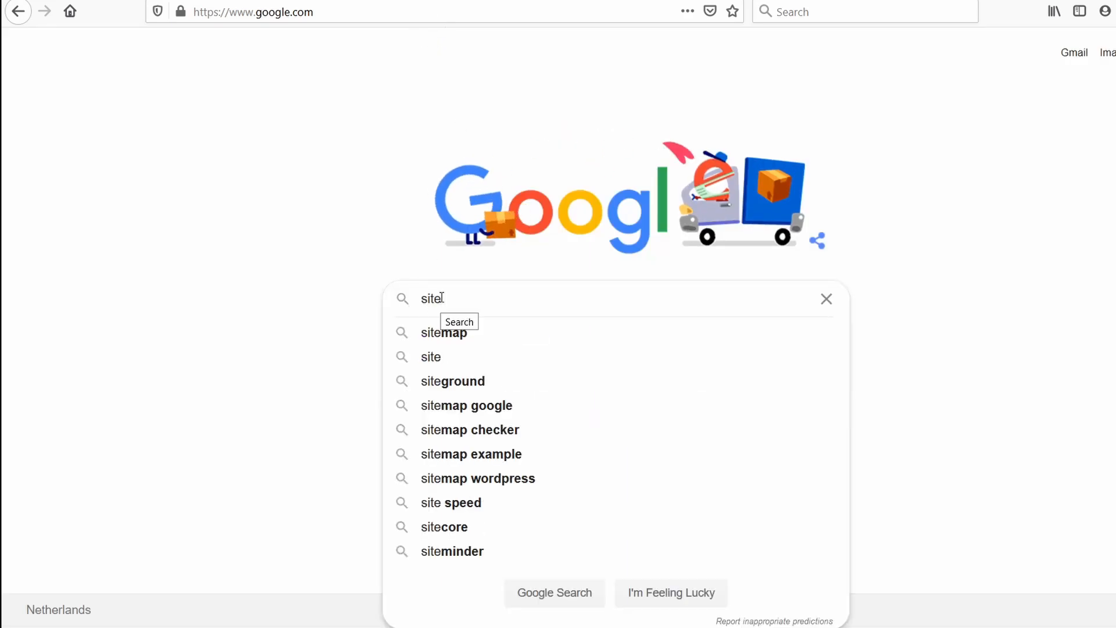
pyautogui.write(':')
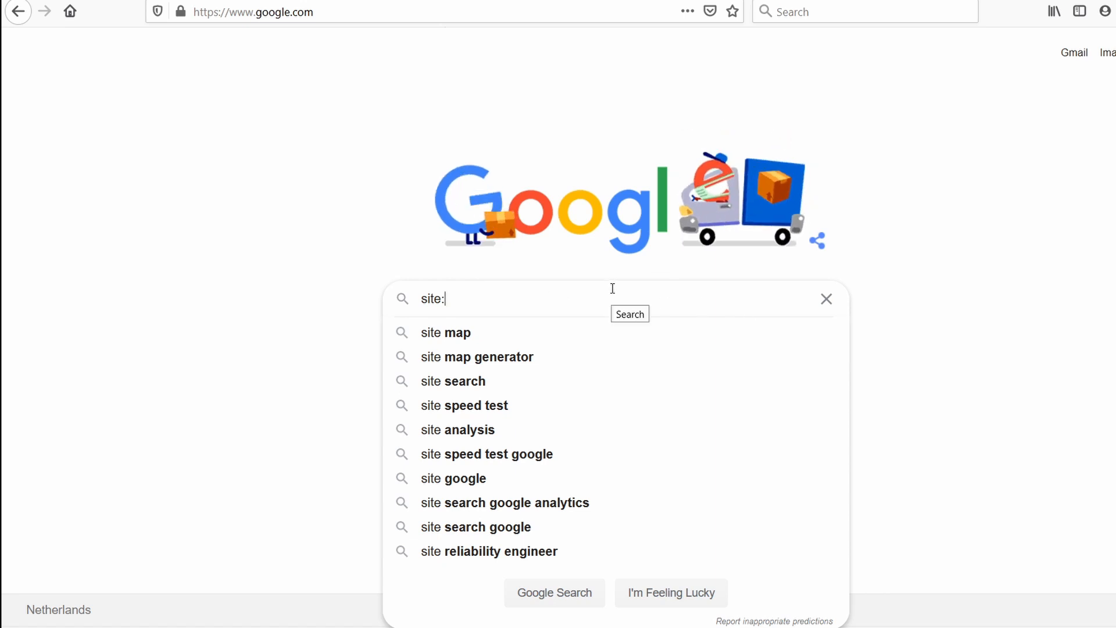
pyautogui.write('thetipswithpunch.')
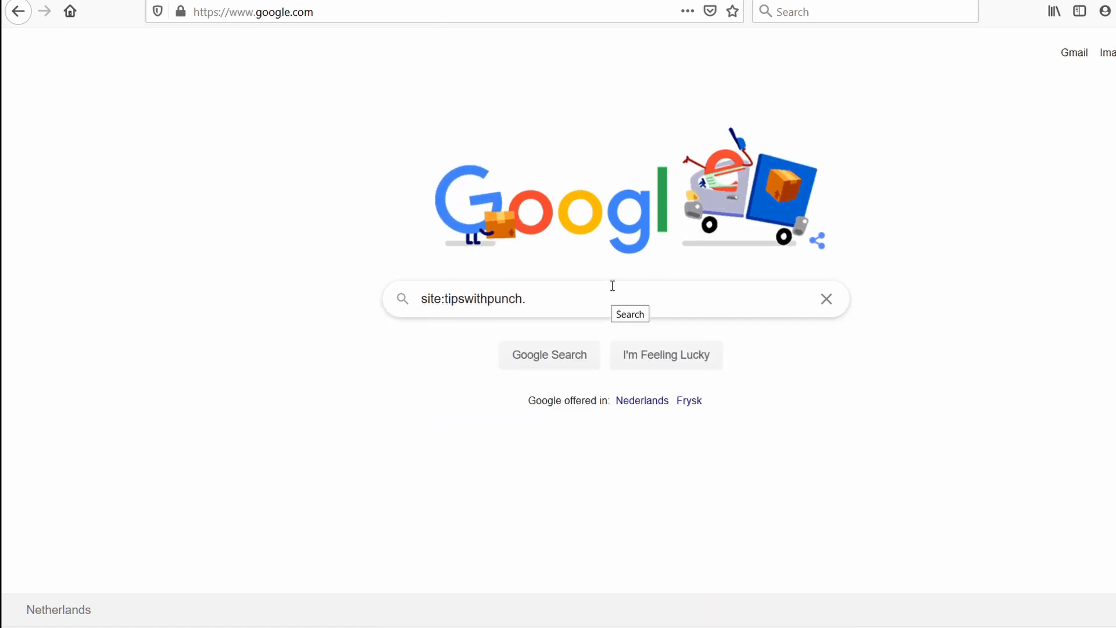
pyautogui.write('com')
pyautogui.click(444, 298)
pyautogui.write('the')
pyautogui.click(598, 303)
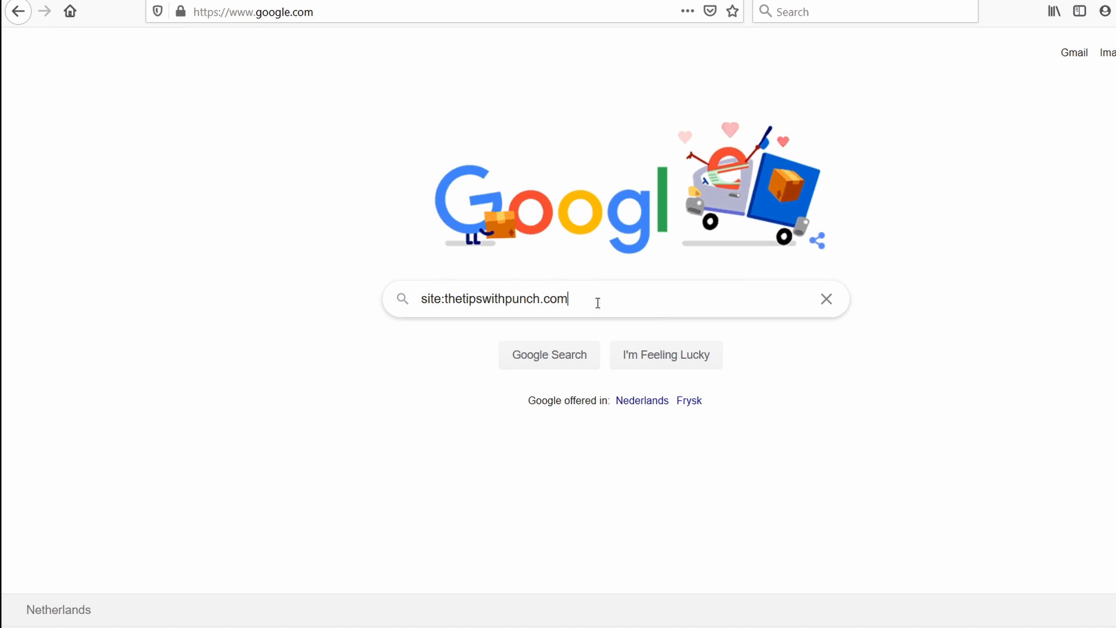
pyautogui.press('Return')
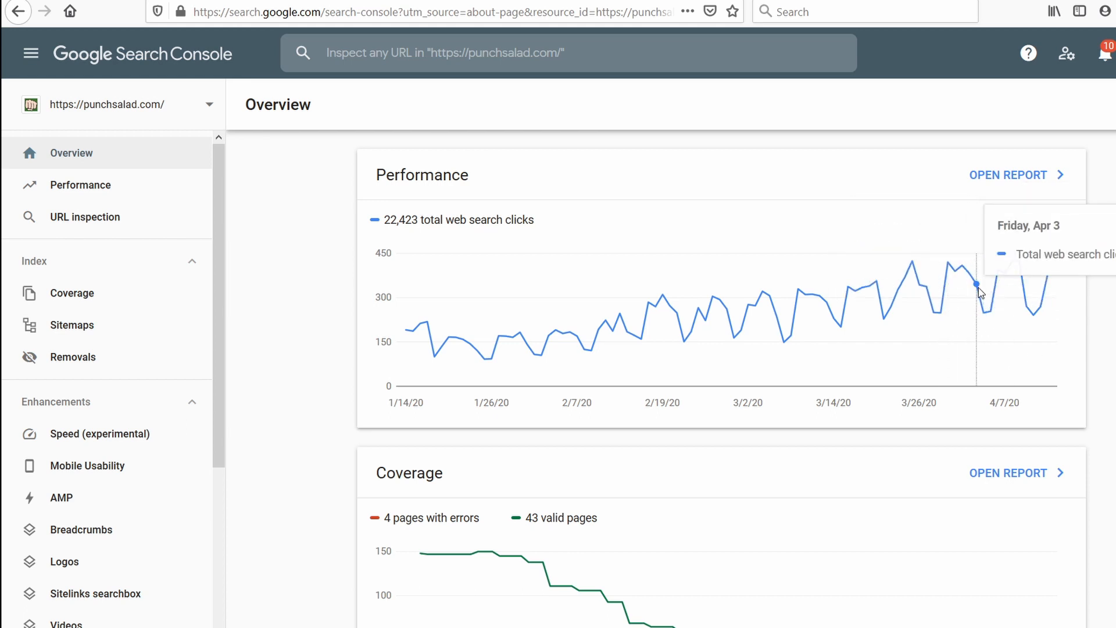
pyautogui.click(1012, 175)
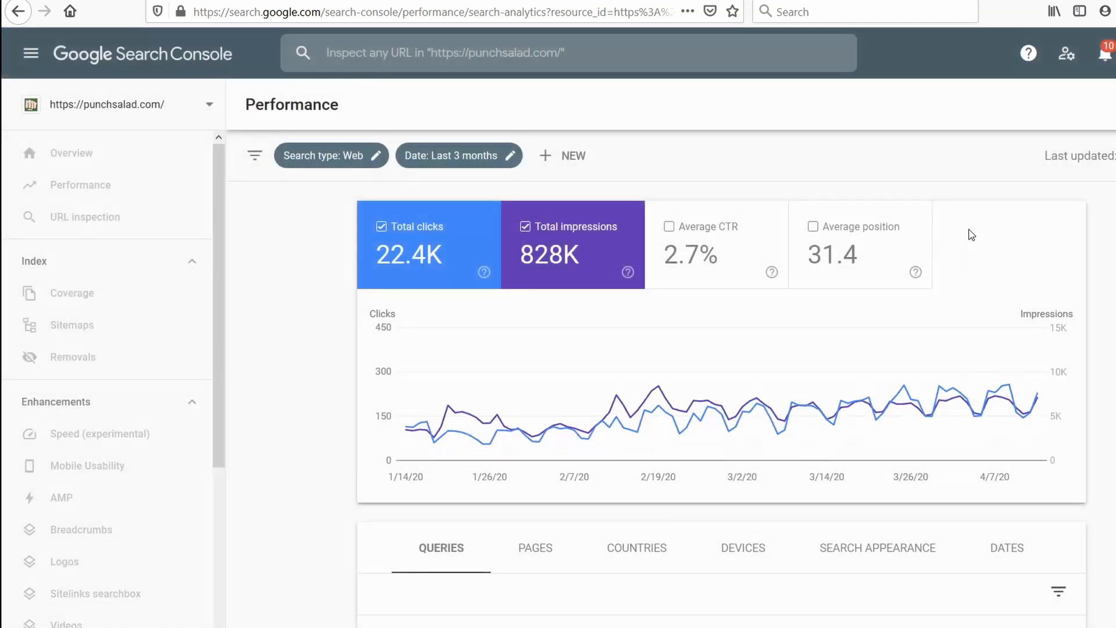
pyautogui.scroll(-3, 540, 284)
pyautogui.scroll(-5, 539, 284)
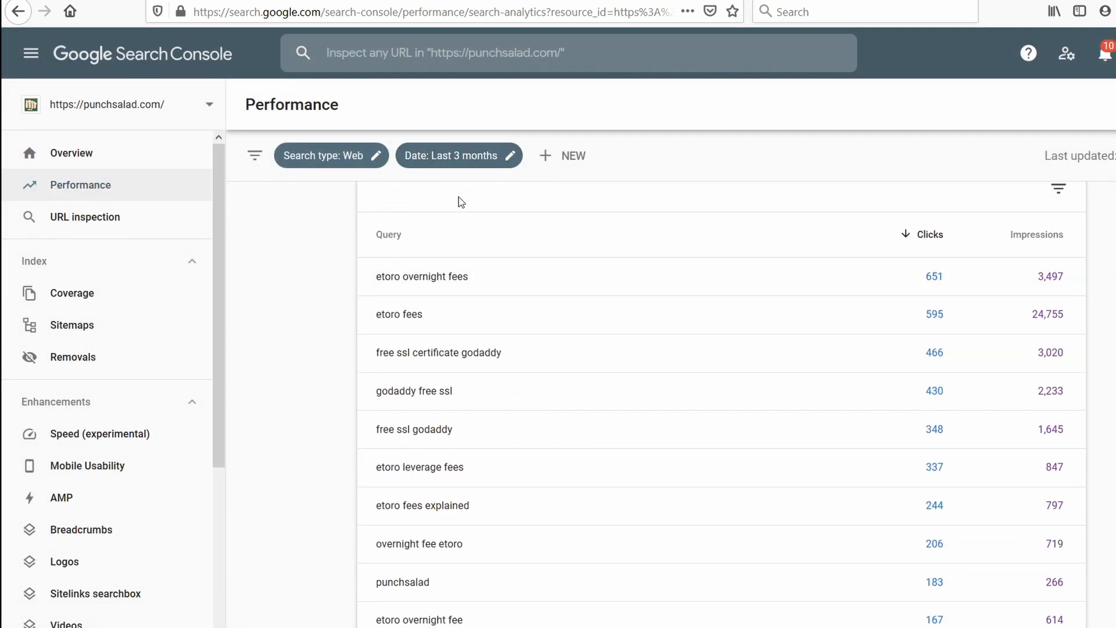
pyautogui.scroll(1, 489, 480)
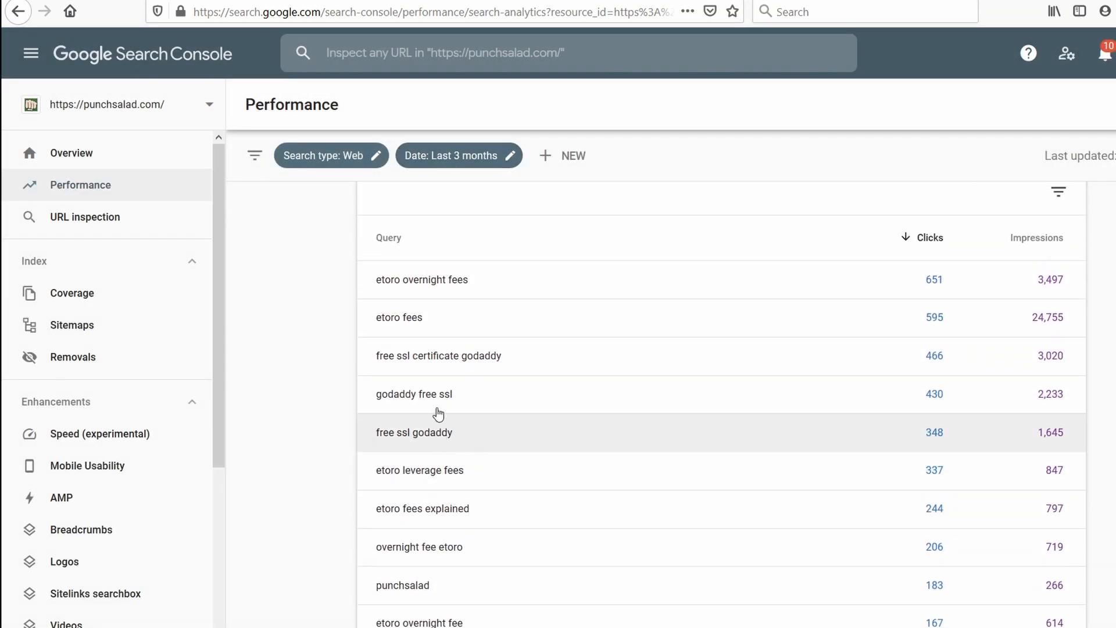
# Filter the performance report to the query "godaddy free ssl" and add average position to the chart.
pyautogui.moveTo(438, 396); pyautogui.dragTo(444, 393)
pyautogui.click(462, 393)
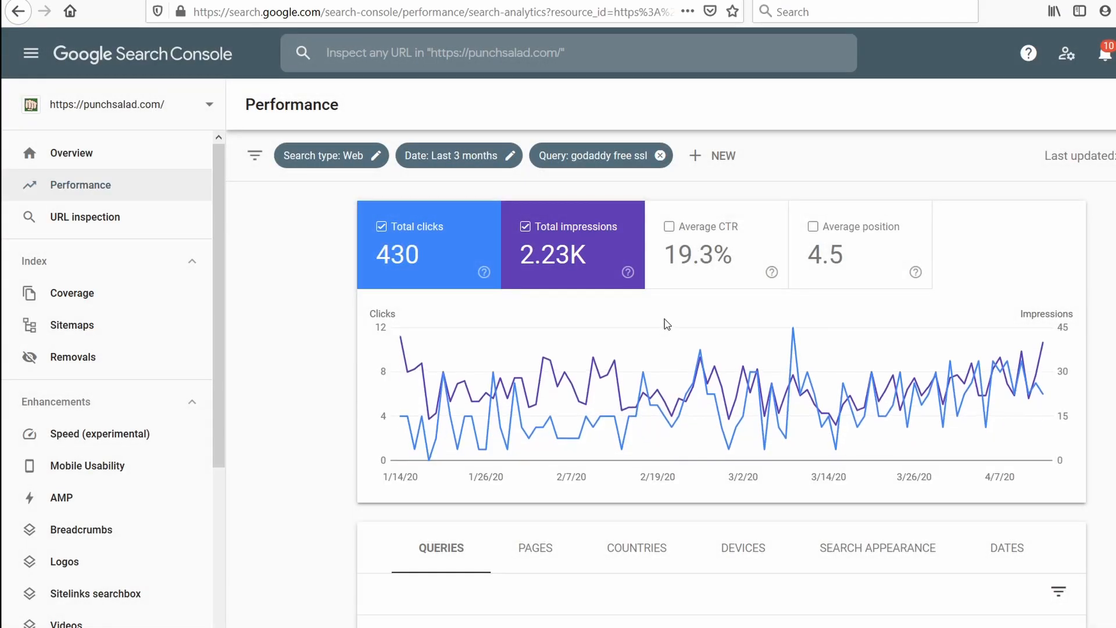
pyautogui.click(848, 245)
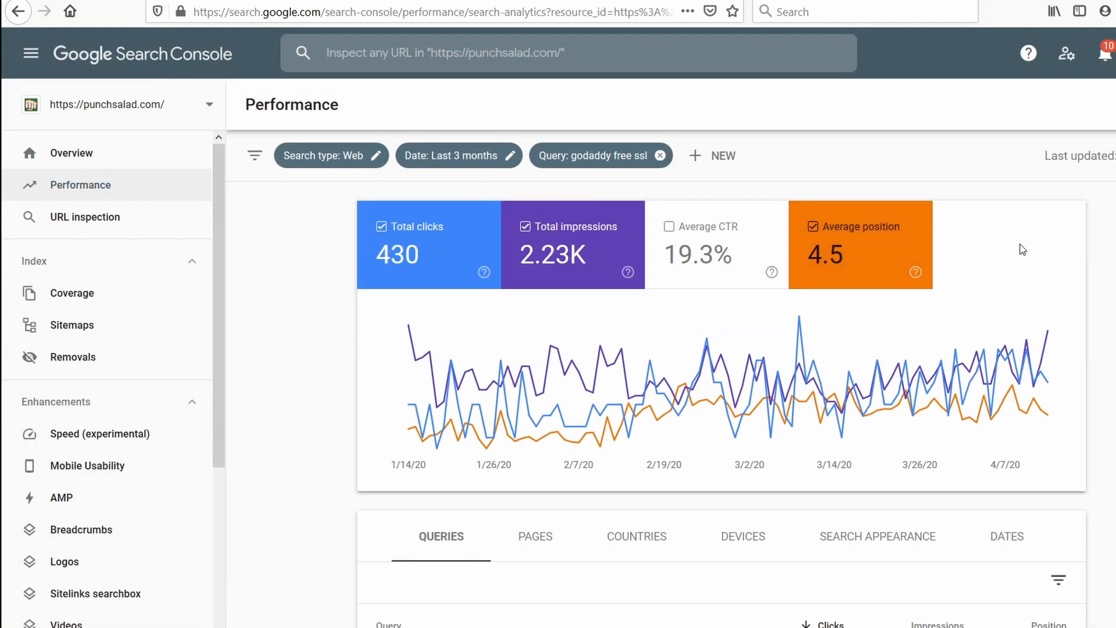
pyautogui.scroll(-2, 1020, 248)
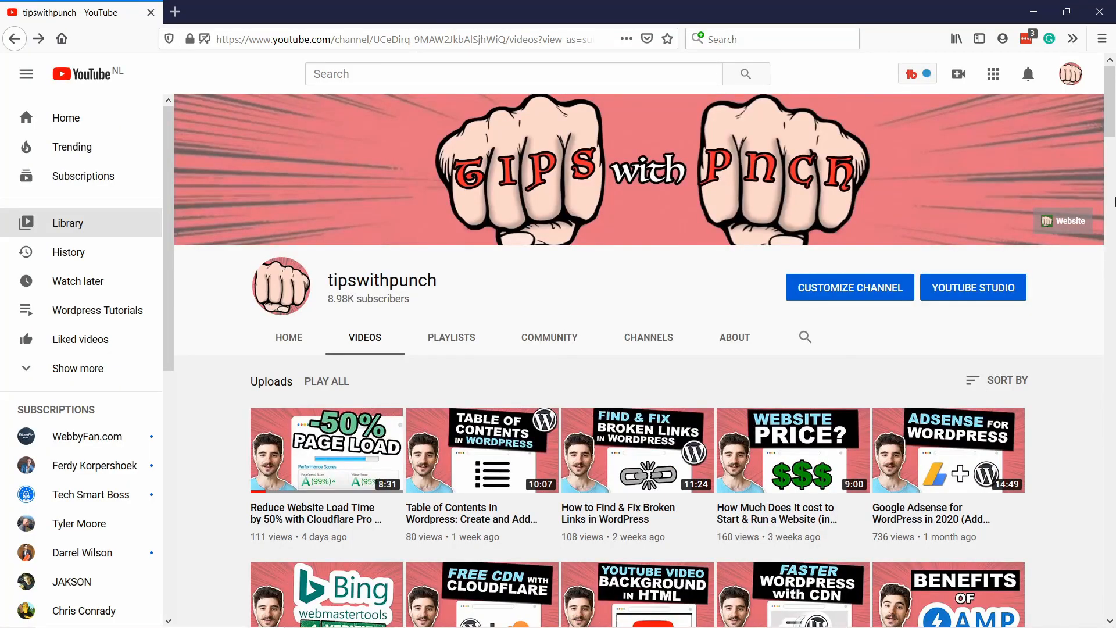
# Browse the uploaded videos on the tipswithpunch YouTube channel.
pyautogui.scroll(-5, 1114, 200)
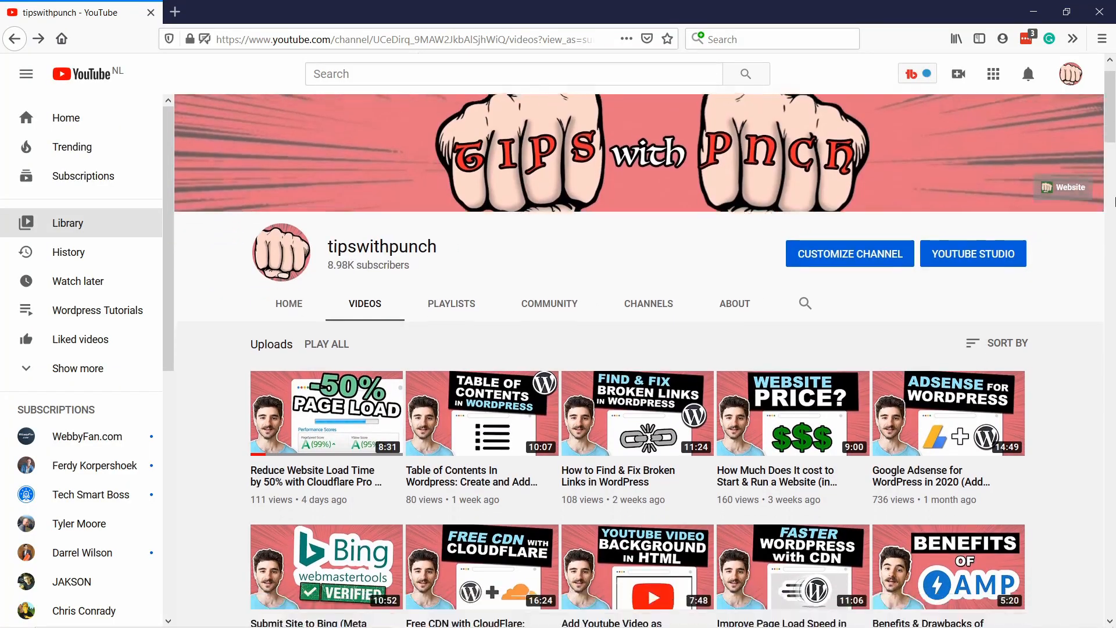
pyautogui.scroll(-7, 1114, 201)
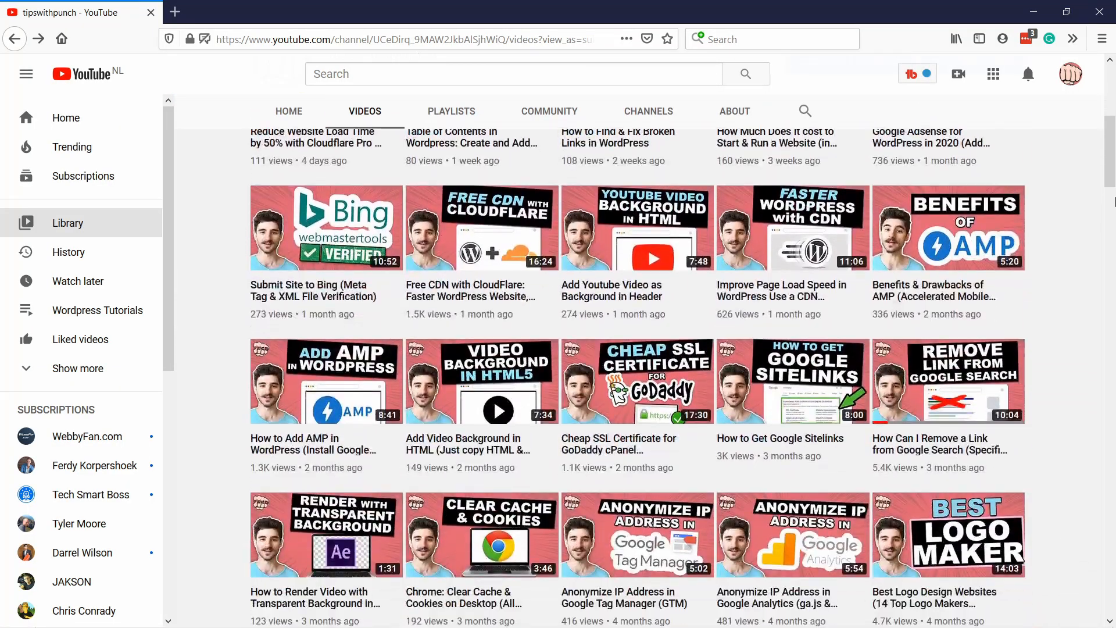
pyautogui.scroll(-2, 1114, 200)
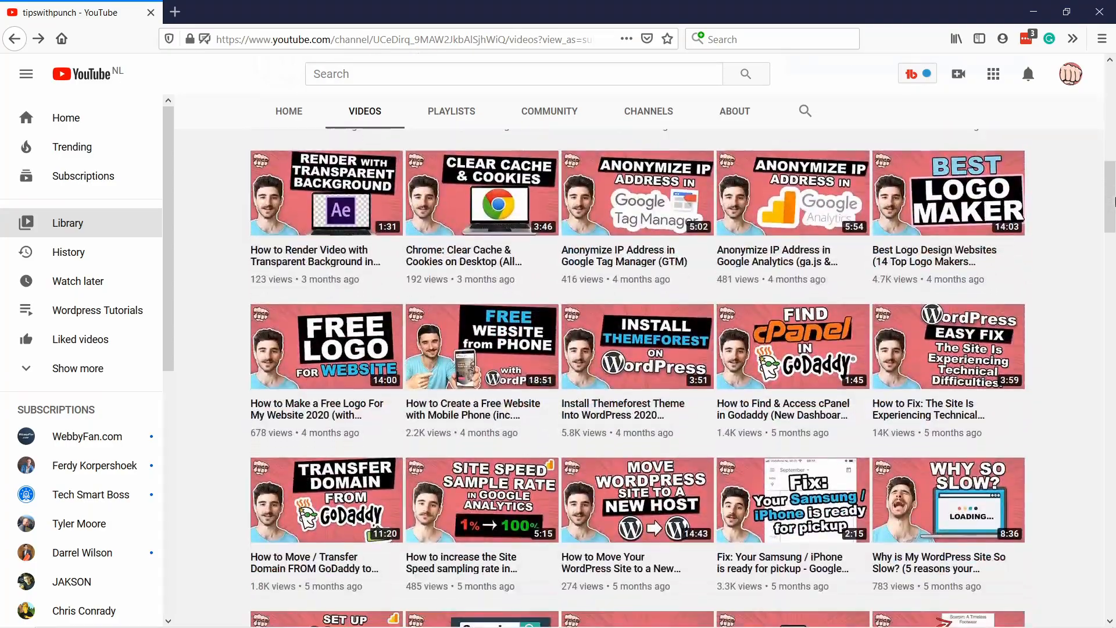
pyautogui.scroll(-5, 1115, 200)
pyautogui.scroll(-3, 1114, 201)
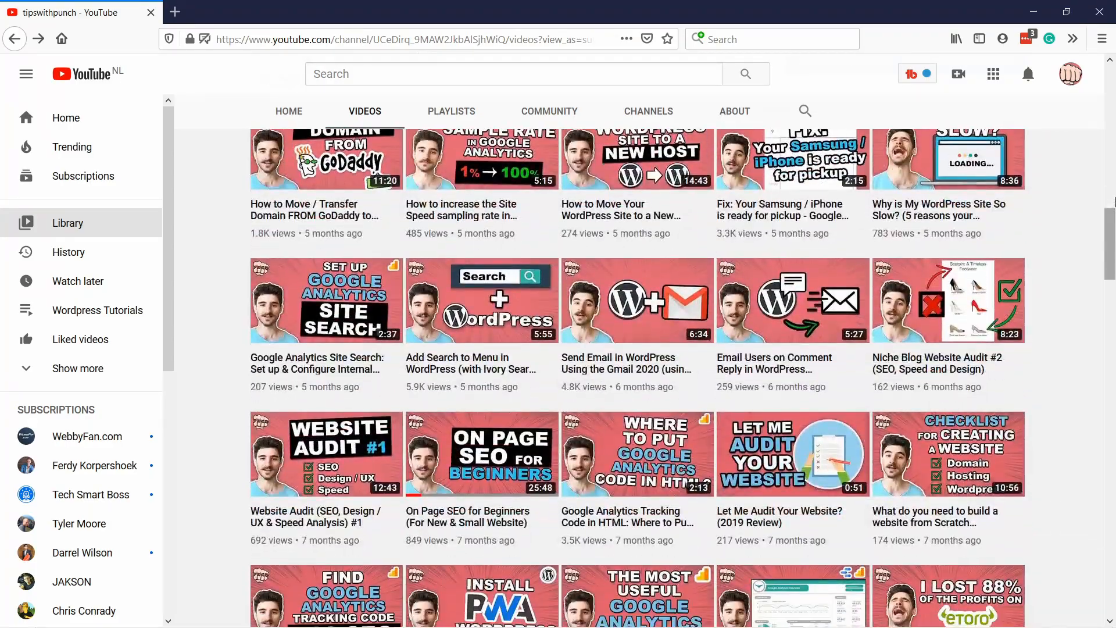
pyautogui.scroll(-9, 1115, 201)
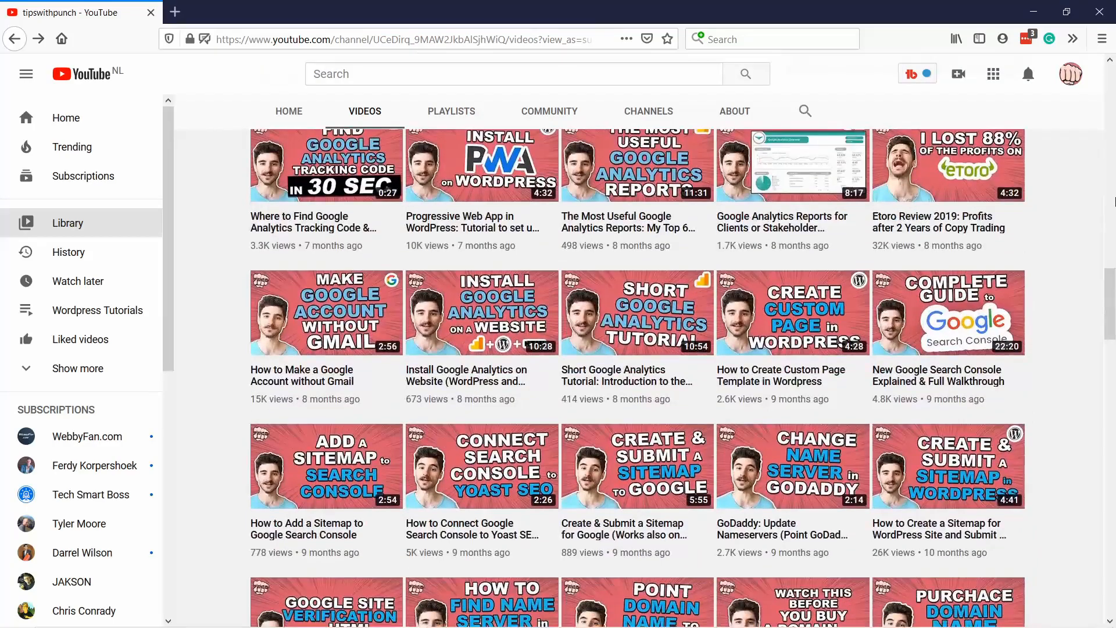
pyautogui.scroll(-5, 1114, 201)
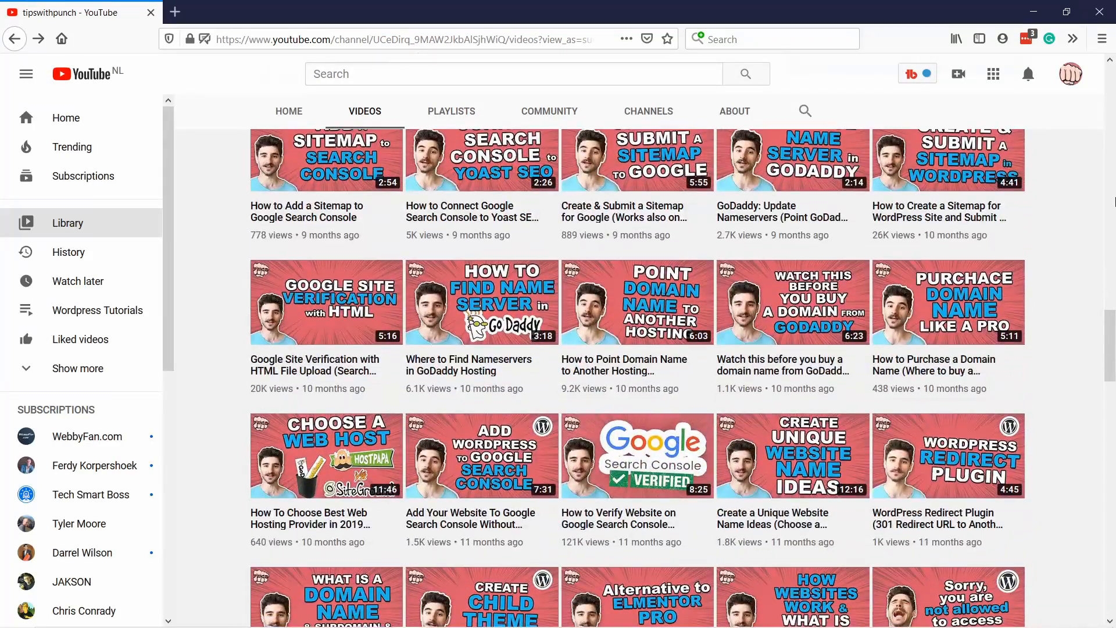
pyautogui.scroll(-8, 1114, 201)
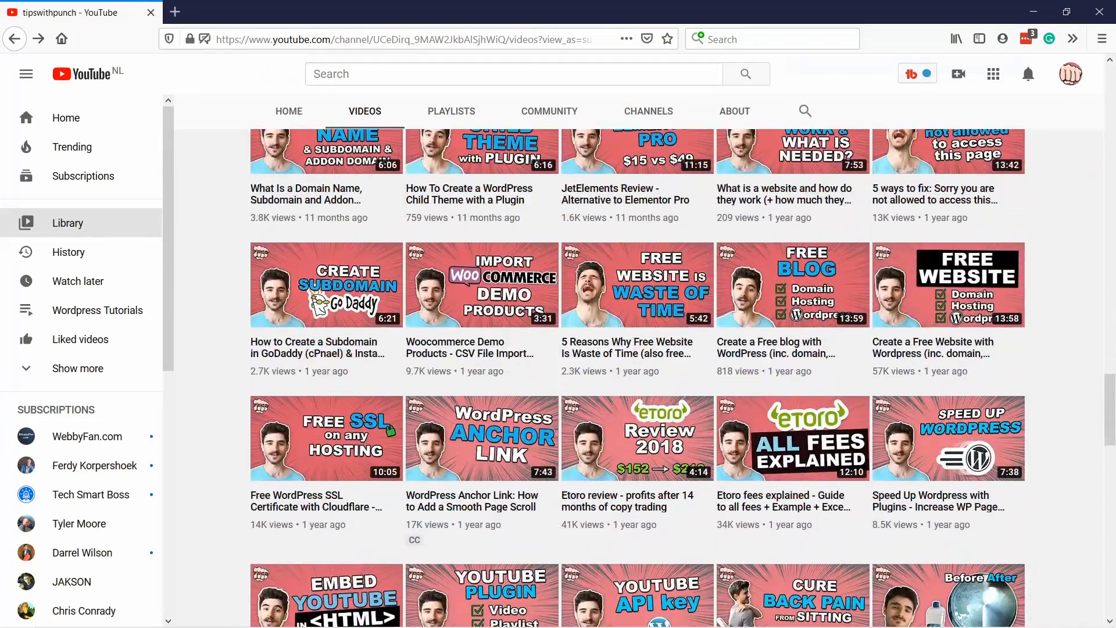